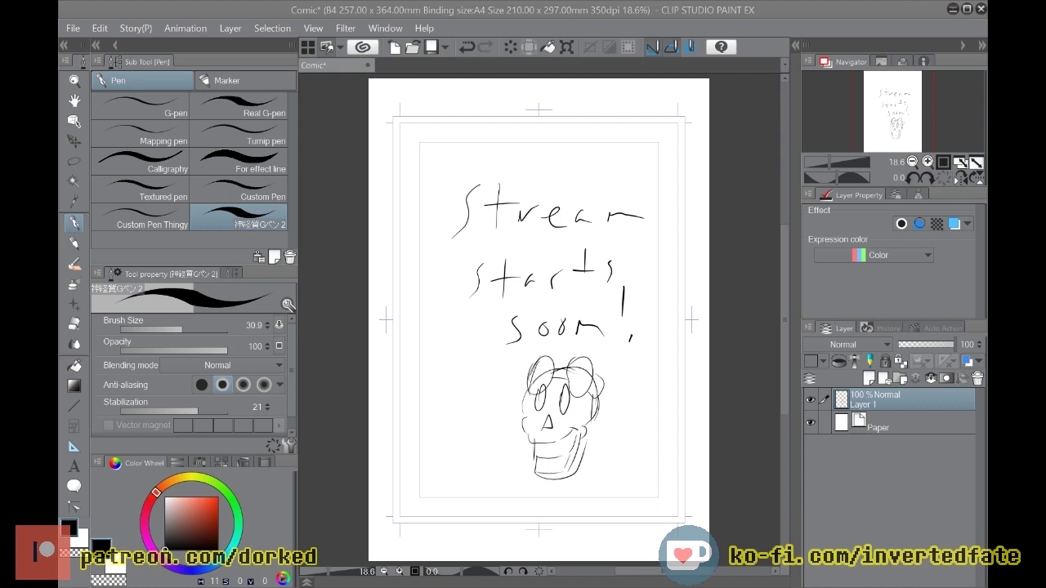
Step: Undo every stroke of the "Stream starts soon!" lettering and the skull doodle to clear the page
key(ctrl+z)
key(ctrl+z)
key(ctrl+z)
key(ctrl+z)
key(ctrl+z)
key(ctrl+z)
key(ctrl+z)
key(ctrl+z)
key(ctrl+z)
key(ctrl+z)
key(ctrl+z)
key(ctrl+z)
key(ctrl+z)
key(ctrl+z)
key(ctrl+z)
key(ctrl+z)
key(ctrl+z)
key(ctrl+z)
key(ctrl+z)
key(ctrl+z)
key(ctrl+z)
key(ctrl+z)
key(ctrl+z)
key(ctrl+z)
key(ctrl+z)
key(ctrl+z)
key(ctrl+z)
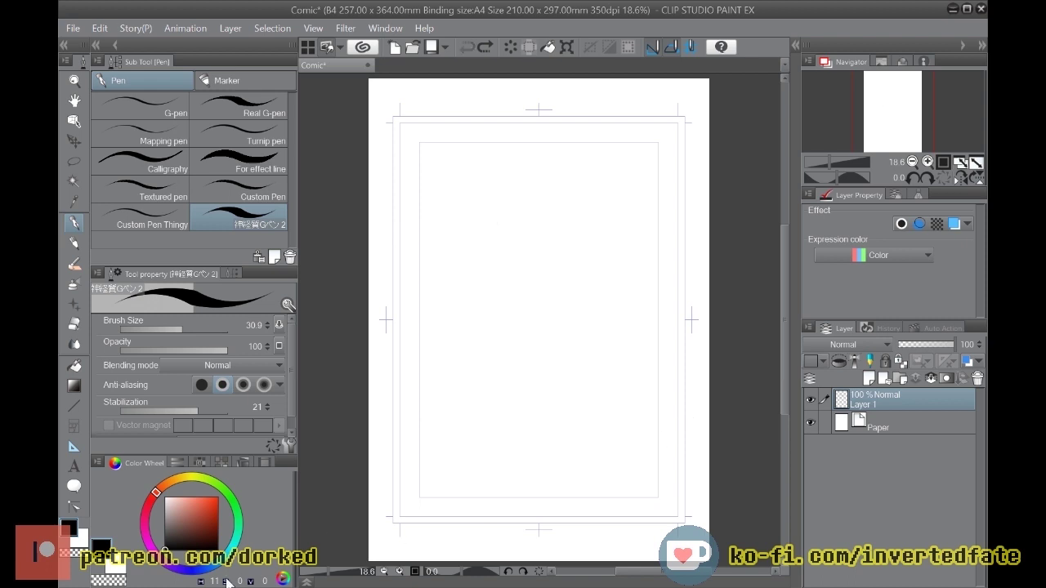
Step: Set the drawing color to bright blue (H 217, S 100, V 100) and rough in the creature's chest, belly and long curled tail
click(210, 567)
drag(211, 536, 225, 489)
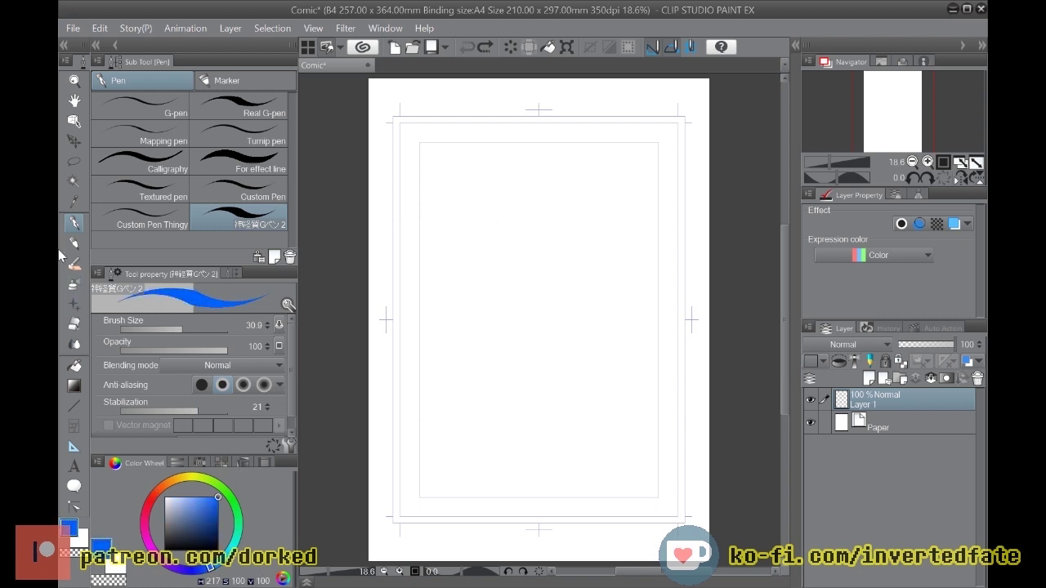
mouse_move(513, 247)
mouse_down()
mouse_move(543, 242)
mouse_move(567, 289)
mouse_move(554, 338)
mouse_move(523, 342)
mouse_up()
mouse_move(582, 325)
mouse_down()
mouse_move(567, 269)
mouse_move(506, 282)
mouse_move(572, 255)
mouse_move(560, 302)
mouse_move(582, 282)
mouse_move(573, 342)
mouse_up()
mouse_move(541, 307)
mouse_down()
mouse_move(530, 330)
mouse_move(584, 288)
mouse_move(582, 343)
mouse_move(520, 343)
mouse_move(587, 282)
mouse_move(527, 330)
mouse_move(521, 348)
mouse_up()
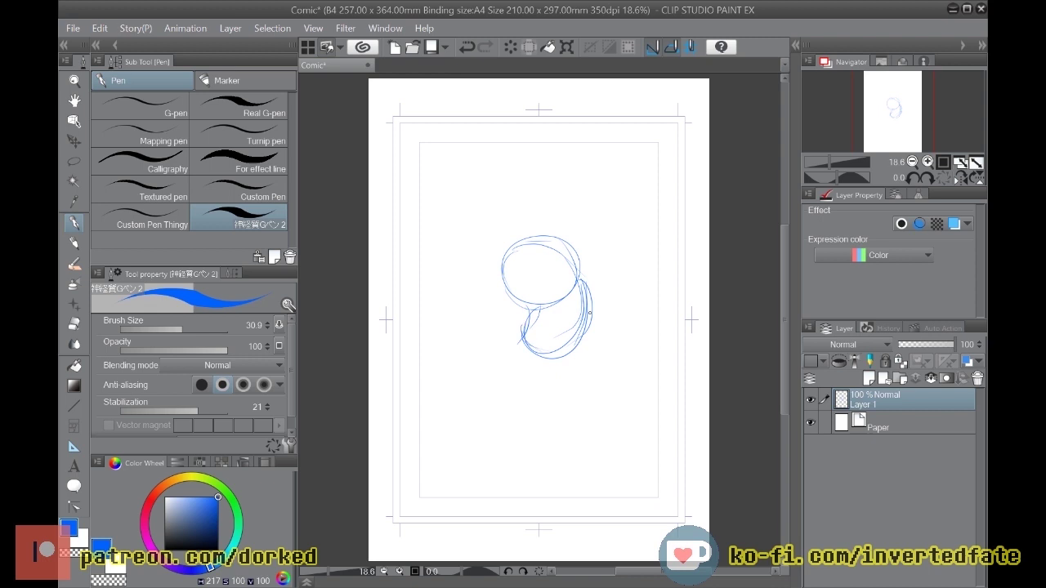
drag(590, 324, 537, 397)
mouse_move(588, 344)
mouse_down()
mouse_move(546, 396)
mouse_move(417, 352)
mouse_move(478, 222)
mouse_move(433, 352)
mouse_move(416, 333)
mouse_move(464, 317)
mouse_move(440, 305)
mouse_move(474, 316)
mouse_move(420, 347)
mouse_move(449, 351)
mouse_move(411, 307)
mouse_move(421, 309)
mouse_move(426, 358)
mouse_up()
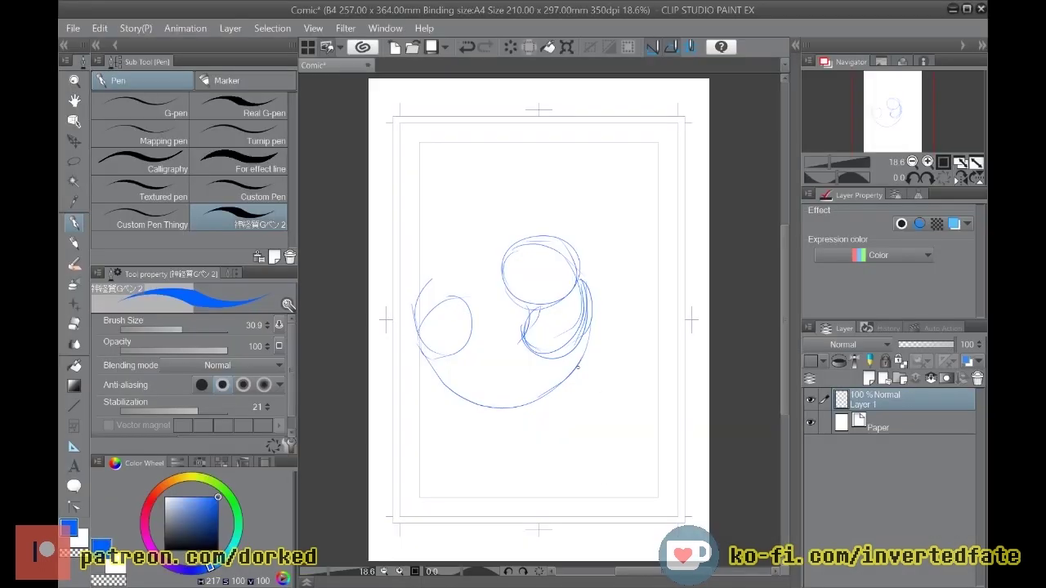
Step: Sketch the first neck lines and two large bat-like wings spreading out on both sides of the body
scroll(476, 259, down, 1)
scroll(477, 258, up, 3)
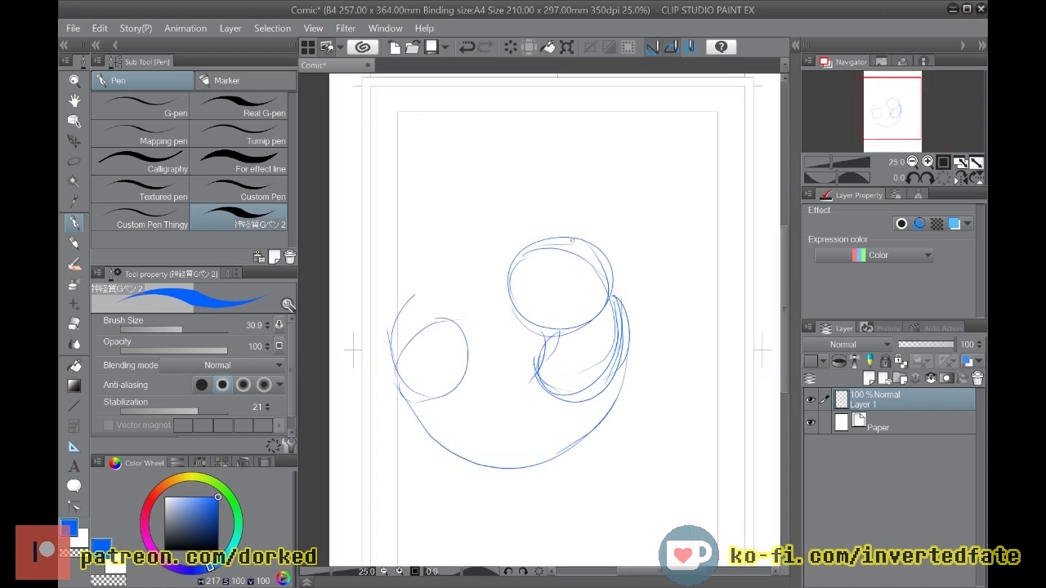
mouse_move(570, 242)
mouse_down()
mouse_move(552, 190)
mouse_move(531, 181)
mouse_move(561, 231)
mouse_move(626, 270)
mouse_move(668, 276)
mouse_move(658, 200)
mouse_move(686, 162)
mouse_up()
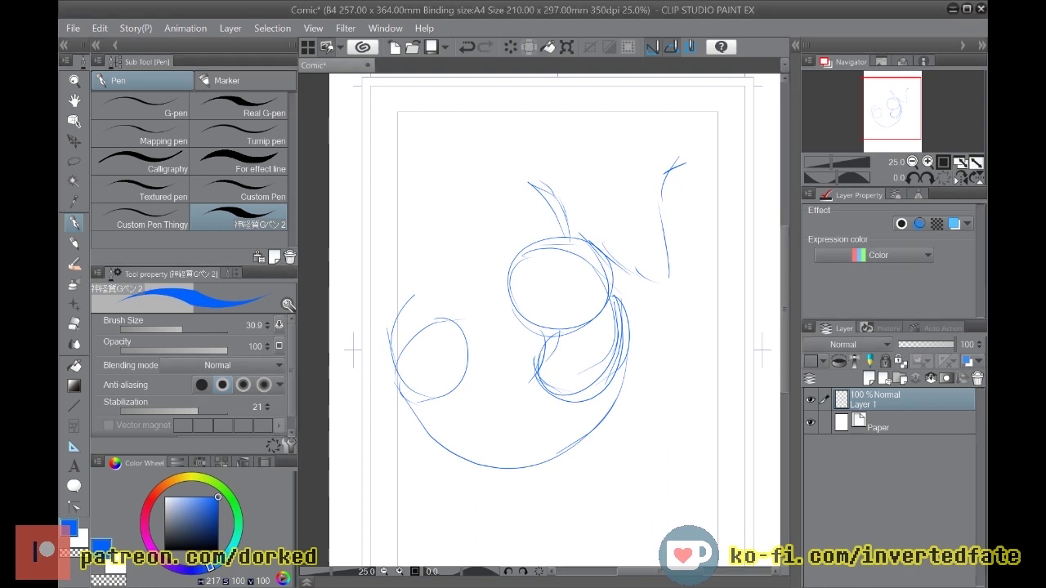
mouse_move(666, 183)
mouse_down()
mouse_move(691, 181)
mouse_move(774, 258)
mouse_up()
mouse_move(659, 187)
mouse_down()
mouse_move(742, 344)
mouse_move(626, 374)
mouse_up()
mouse_move(745, 359)
mouse_down()
mouse_move(757, 319)
mouse_move(777, 299)
mouse_up()
mouse_move(520, 250)
mouse_down()
mouse_move(489, 285)
mouse_move(482, 167)
mouse_move(450, 181)
mouse_move(405, 293)
mouse_up()
mouse_move(472, 199)
mouse_down()
mouse_move(452, 352)
mouse_move(541, 349)
mouse_move(510, 346)
mouse_move(462, 364)
mouse_move(399, 333)
mouse_up()
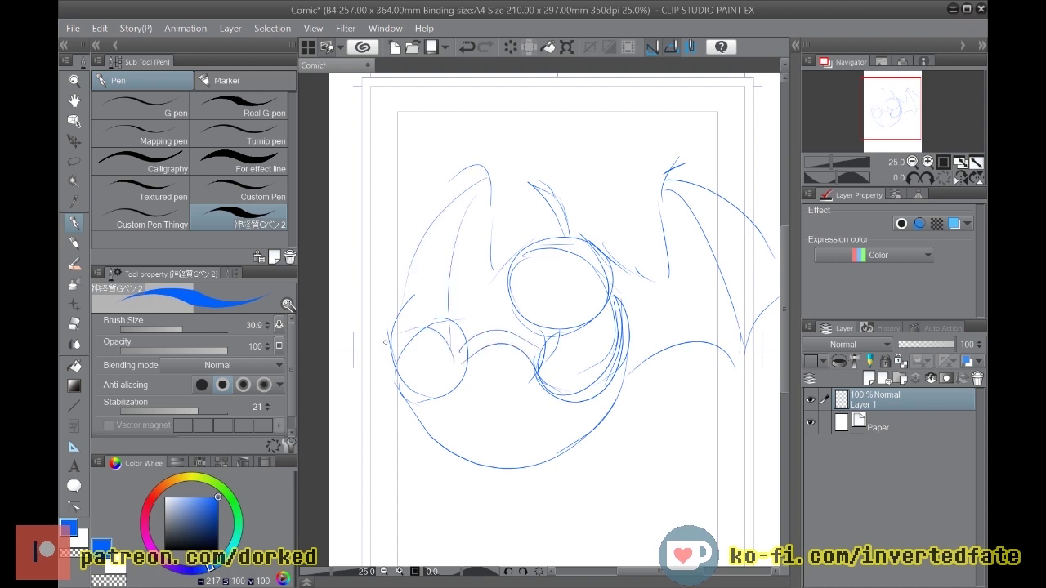
Step: Rough in two bent legs with rounded feet and the arms held in front of the chest
mouse_move(606, 352)
mouse_down()
mouse_move(581, 386)
mouse_move(580, 410)
mouse_move(605, 425)
mouse_move(626, 414)
mouse_move(580, 374)
mouse_move(631, 409)
mouse_move(617, 466)
mouse_move(648, 462)
mouse_move(652, 450)
mouse_move(642, 477)
mouse_up()
mouse_move(537, 355)
mouse_down()
mouse_move(507, 389)
mouse_move(500, 430)
mouse_up()
mouse_move(516, 431)
mouse_down()
mouse_move(481, 447)
mouse_move(492, 437)
mouse_move(492, 451)
mouse_move(512, 459)
mouse_move(520, 435)
mouse_move(478, 440)
mouse_move(497, 459)
mouse_move(523, 455)
mouse_up()
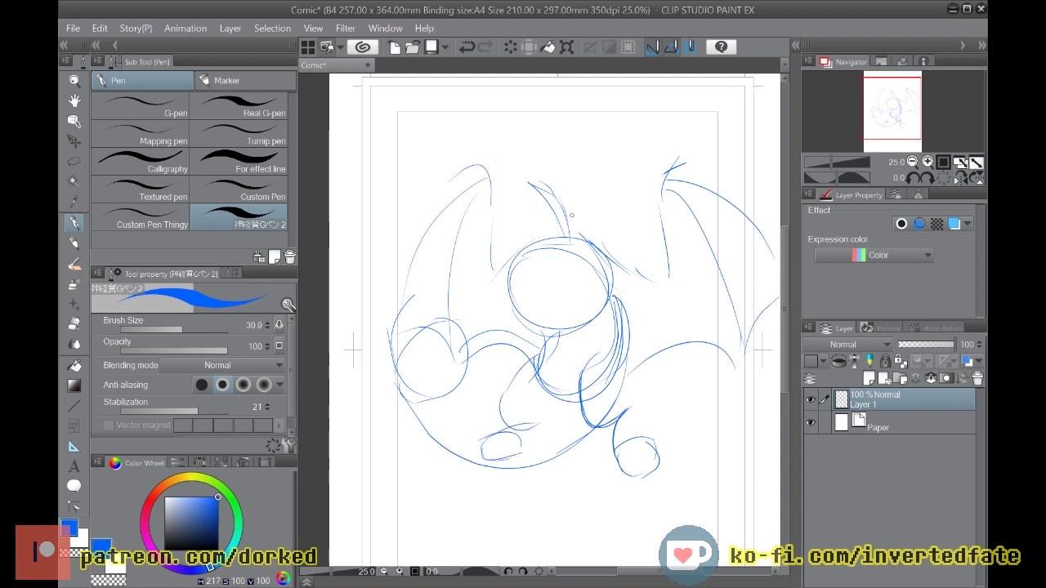
mouse_move(604, 297)
mouse_down()
mouse_move(577, 277)
mouse_move(543, 289)
mouse_move(537, 311)
mouse_move(546, 306)
mouse_move(547, 325)
mouse_move(565, 284)
mouse_up()
mouse_move(496, 266)
mouse_down()
mouse_move(491, 319)
mouse_move(506, 292)
mouse_move(524, 288)
mouse_move(512, 327)
mouse_up()
drag(515, 291, 531, 330)
Step: Sketch a round head above the chest and connect it to the body with neck lines
mouse_move(522, 154)
mouse_down()
mouse_move(487, 198)
mouse_move(508, 219)
mouse_move(494, 163)
mouse_move(519, 154)
mouse_move(532, 235)
mouse_move(488, 167)
mouse_move(544, 242)
mouse_move(493, 164)
mouse_move(509, 242)
mouse_up()
mouse_move(569, 216)
mouse_down()
mouse_move(572, 278)
mouse_move(567, 214)
mouse_up()
drag(567, 218, 575, 255)
drag(557, 185, 579, 254)
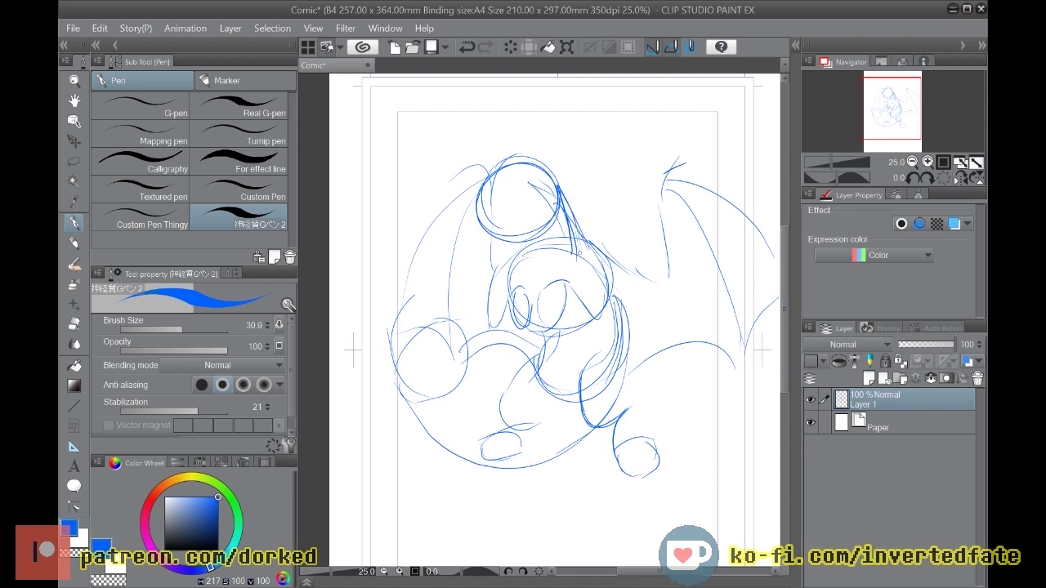
Step: Add long pointed spikes around the back of the head, the angular snout and jaw, and heavier neck lines
drag(529, 160, 570, 116)
mouse_move(549, 181)
mouse_down()
mouse_move(609, 140)
mouse_move(600, 204)
mouse_up()
drag(490, 172, 496, 121)
mouse_move(489, 220)
mouse_down()
mouse_move(462, 240)
mouse_move(492, 291)
mouse_move(515, 262)
mouse_up()
mouse_move(553, 208)
mouse_down()
mouse_move(528, 250)
mouse_move(482, 283)
mouse_move(534, 254)
mouse_move(540, 207)
mouse_move(554, 219)
mouse_move(529, 252)
mouse_move(554, 224)
mouse_up()
mouse_move(479, 209)
mouse_down()
mouse_move(474, 232)
mouse_move(481, 177)
mouse_up()
mouse_move(550, 144)
mouse_down()
mouse_move(581, 110)
mouse_move(550, 163)
mouse_move(613, 139)
mouse_move(556, 184)
mouse_move(609, 201)
mouse_move(572, 207)
mouse_move(613, 202)
mouse_move(588, 187)
mouse_move(590, 258)
mouse_up()
mouse_move(572, 210)
mouse_down()
mouse_move(587, 263)
mouse_move(533, 280)
mouse_up()
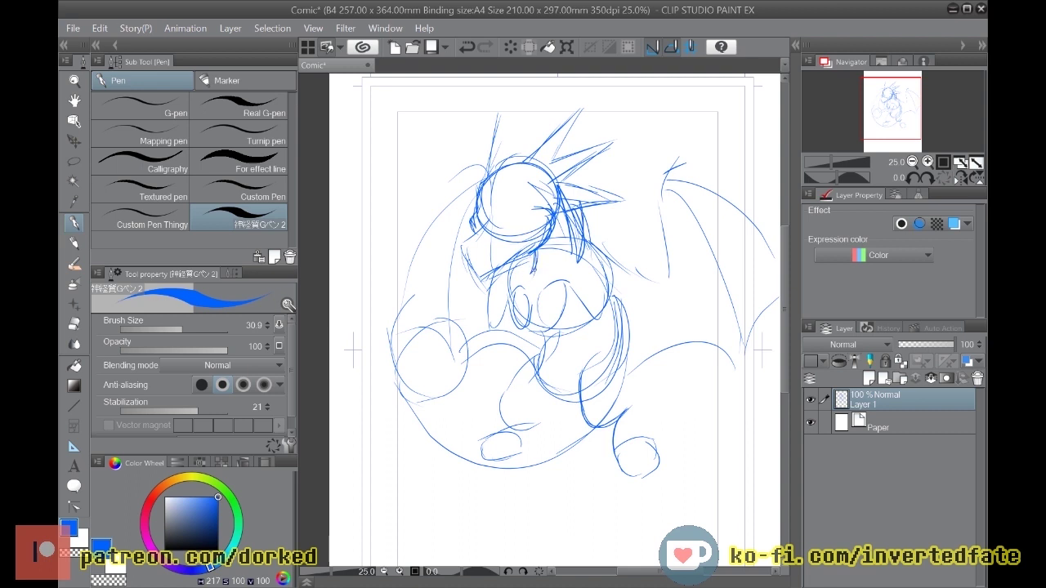
Step: Define the rounded shoulder and the clawed hand in front of the chest
mouse_move(589, 255)
mouse_down()
mouse_move(600, 276)
mouse_move(618, 255)
mouse_move(621, 288)
mouse_move(589, 283)
mouse_move(593, 322)
mouse_up()
mouse_move(583, 284)
mouse_down()
mouse_move(574, 317)
mouse_move(598, 325)
mouse_up()
mouse_move(568, 291)
mouse_down()
mouse_move(565, 318)
mouse_move(533, 316)
mouse_move(564, 335)
mouse_move(573, 325)
mouse_move(539, 304)
mouse_up()
mouse_move(541, 292)
mouse_down()
mouse_move(536, 325)
mouse_move(552, 320)
mouse_move(567, 339)
mouse_move(547, 340)
mouse_move(556, 330)
mouse_up()
Step: Refine the bent legs and sketch toes and claws on both feet
mouse_move(624, 343)
mouse_down()
mouse_move(610, 402)
mouse_move(622, 363)
mouse_move(647, 420)
mouse_up()
drag(559, 389, 539, 405)
drag(522, 364, 509, 383)
drag(526, 382, 495, 425)
drag(563, 399, 523, 470)
drag(516, 434, 514, 473)
drag(505, 428, 494, 450)
mouse_move(495, 442)
mouse_down()
mouse_move(490, 469)
mouse_move(512, 466)
mouse_up()
drag(500, 428, 484, 450)
drag(636, 450, 659, 486)
drag(654, 425, 661, 478)
mouse_move(613, 446)
mouse_down()
mouse_move(636, 493)
mouse_move(636, 459)
mouse_move(636, 487)
mouse_up()
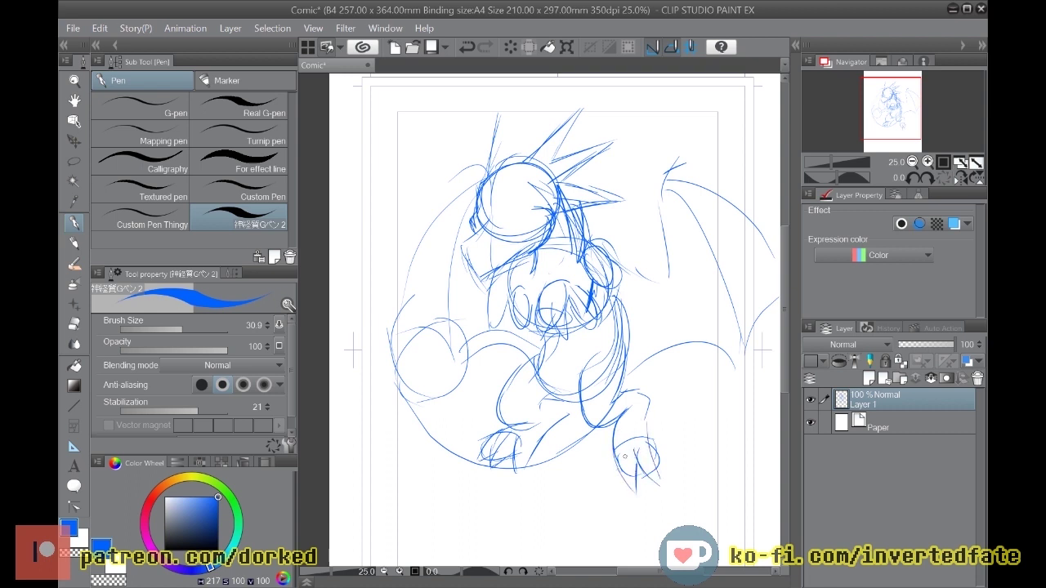
Step: Complete the head crest with additional spikes at the forehead and the back of the head
scroll(606, 472, down, 3)
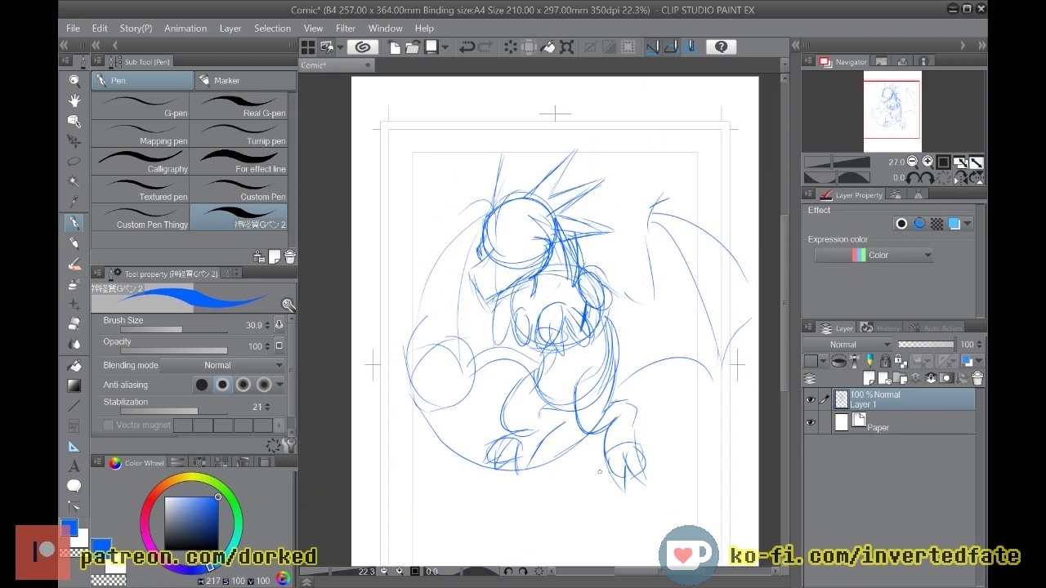
scroll(608, 504, up, 4)
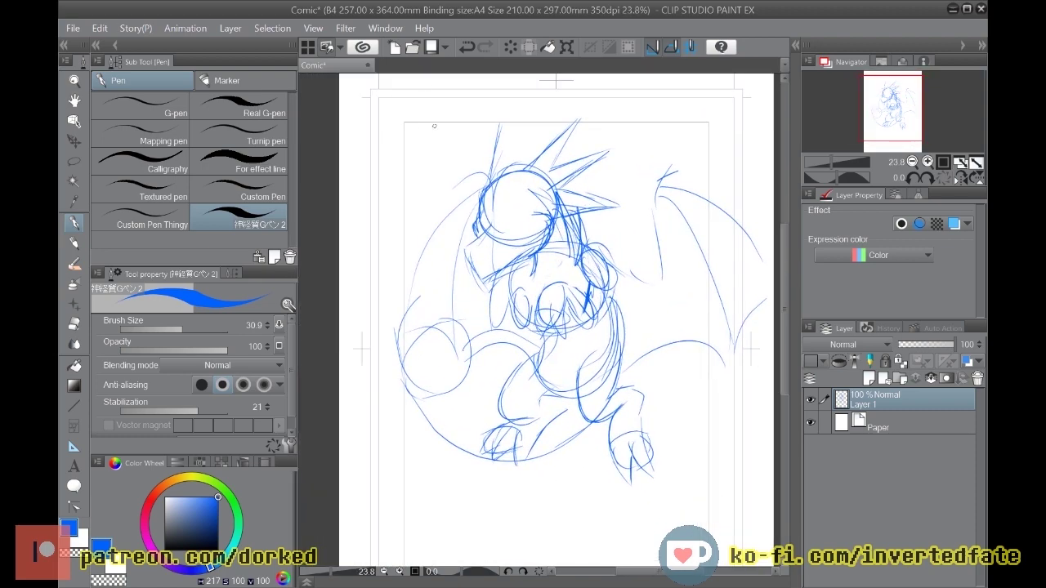
scroll(523, 147, up, 3)
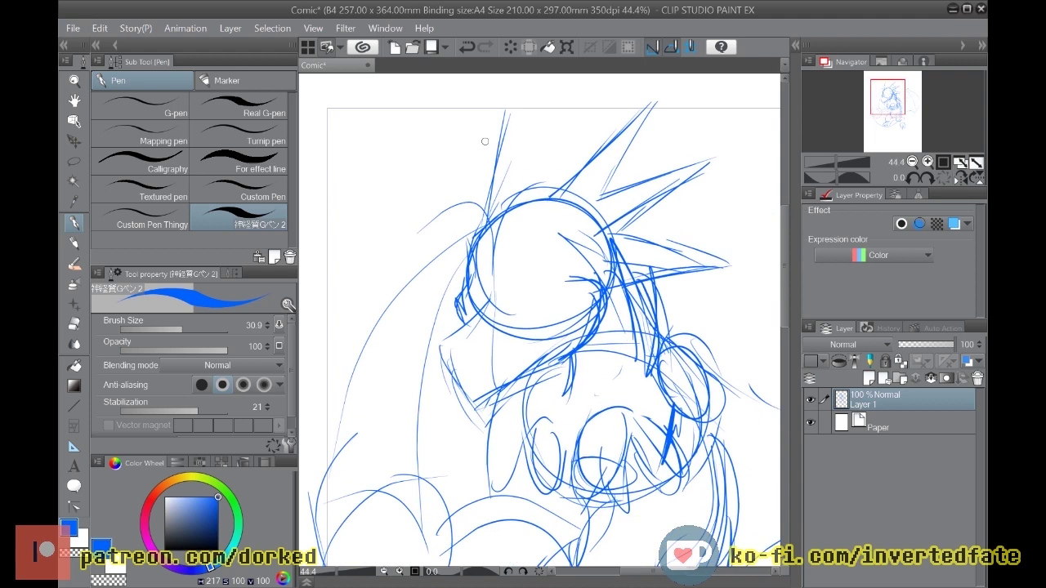
mouse_move(502, 128)
mouse_down()
mouse_move(508, 93)
mouse_move(523, 202)
mouse_move(568, 112)
mouse_move(570, 177)
mouse_up()
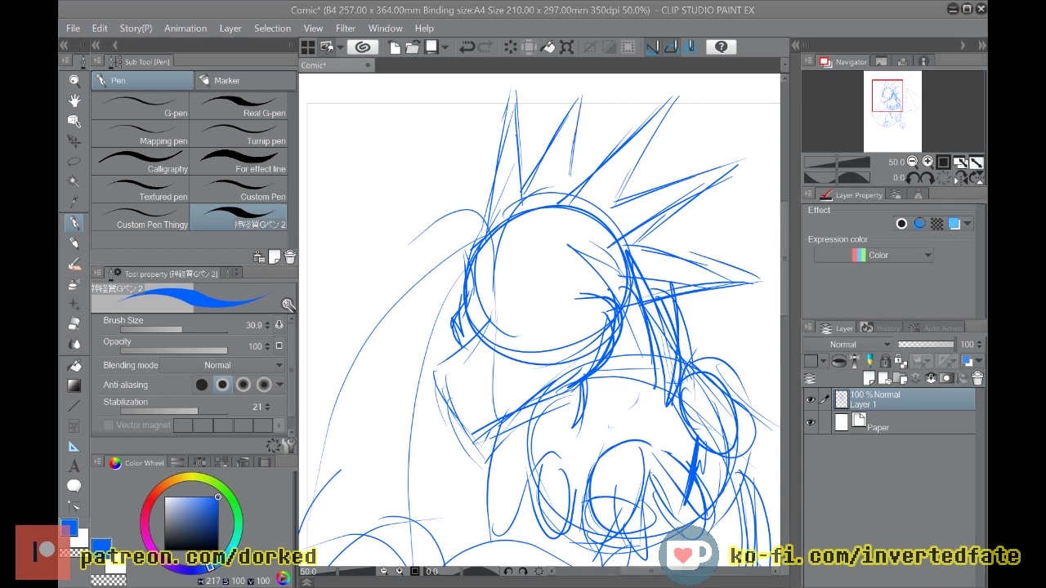
mouse_move(620, 278)
mouse_down()
mouse_move(658, 241)
mouse_move(707, 232)
mouse_move(646, 307)
mouse_move(720, 224)
mouse_up()
mouse_move(608, 211)
mouse_down()
mouse_move(741, 159)
mouse_move(619, 262)
mouse_up()
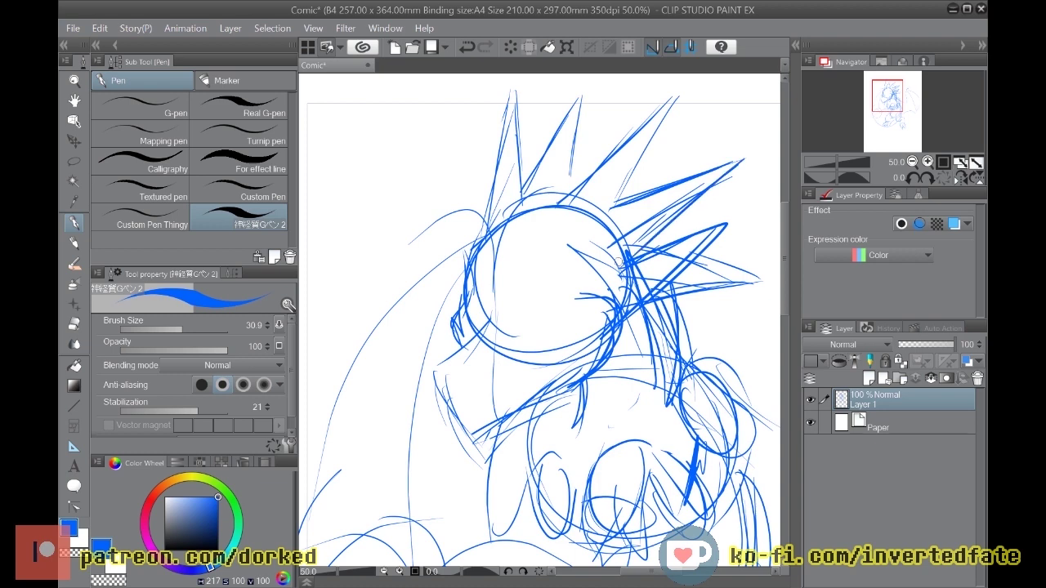
mouse_move(546, 217)
mouse_down()
mouse_move(675, 88)
mouse_move(594, 224)
mouse_up()
Step: Flip the whole drawing horizontally to check the pose
scroll(594, 225, down, 4)
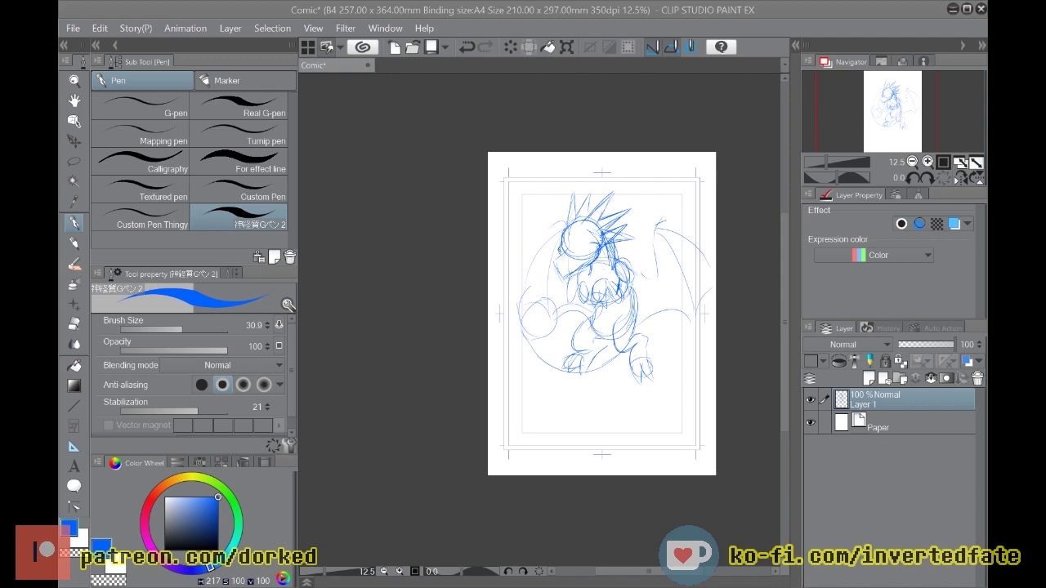
scroll(562, 278, down, 2)
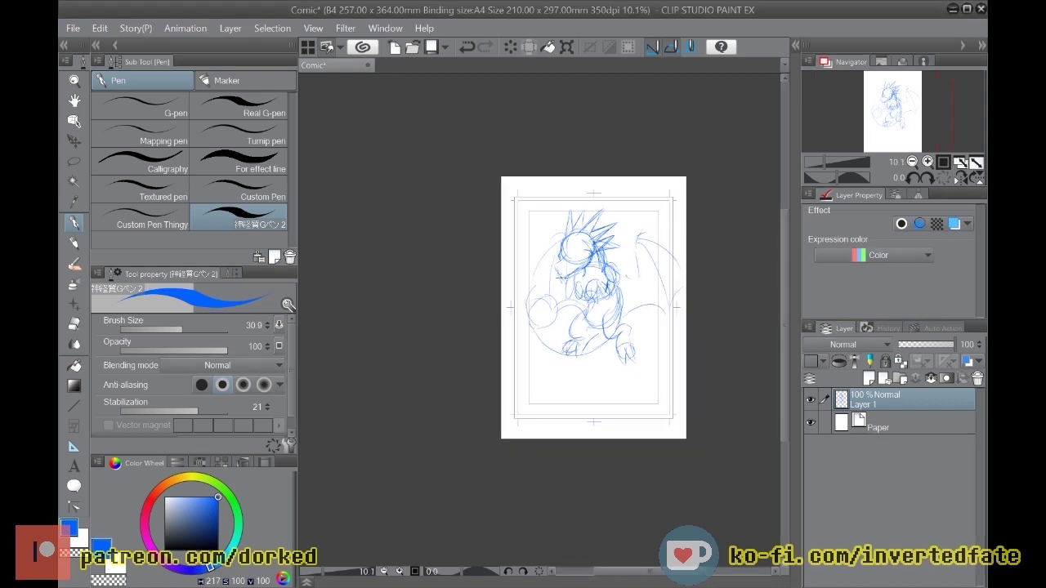
scroll(562, 278, up, 8)
scroll(561, 264, up, 1)
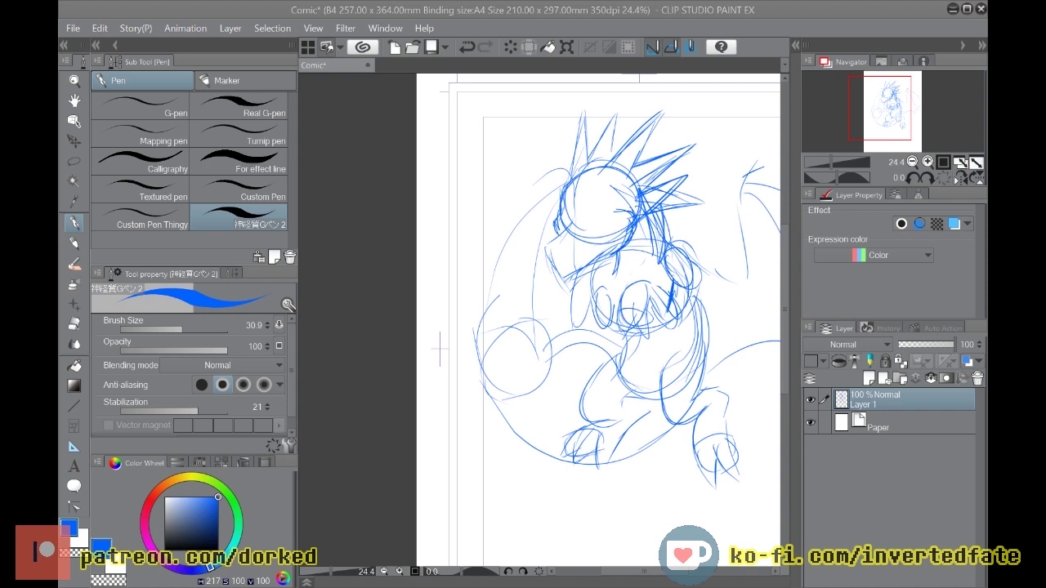
scroll(603, 210, down, 1)
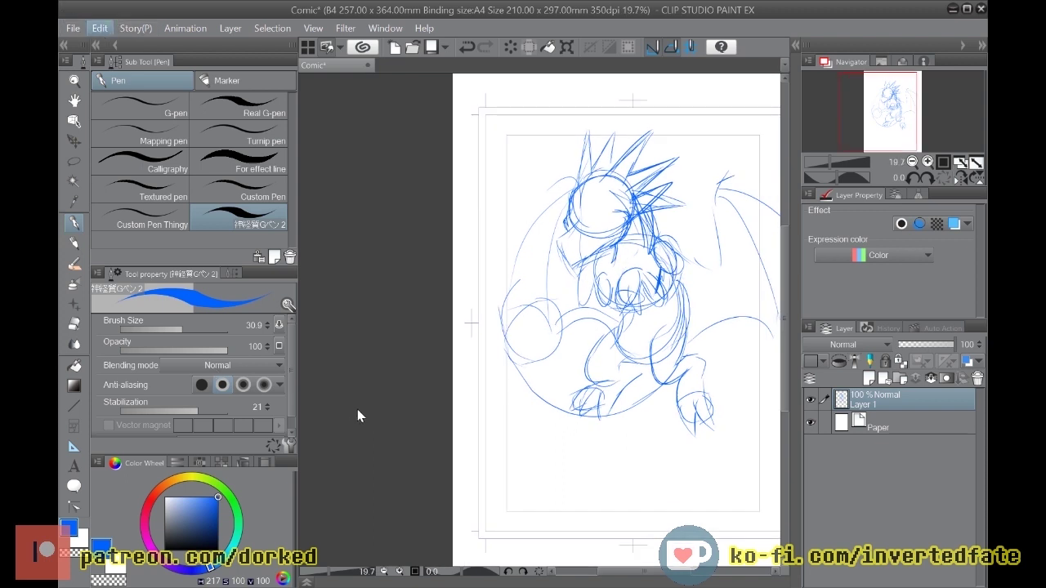
key(h)
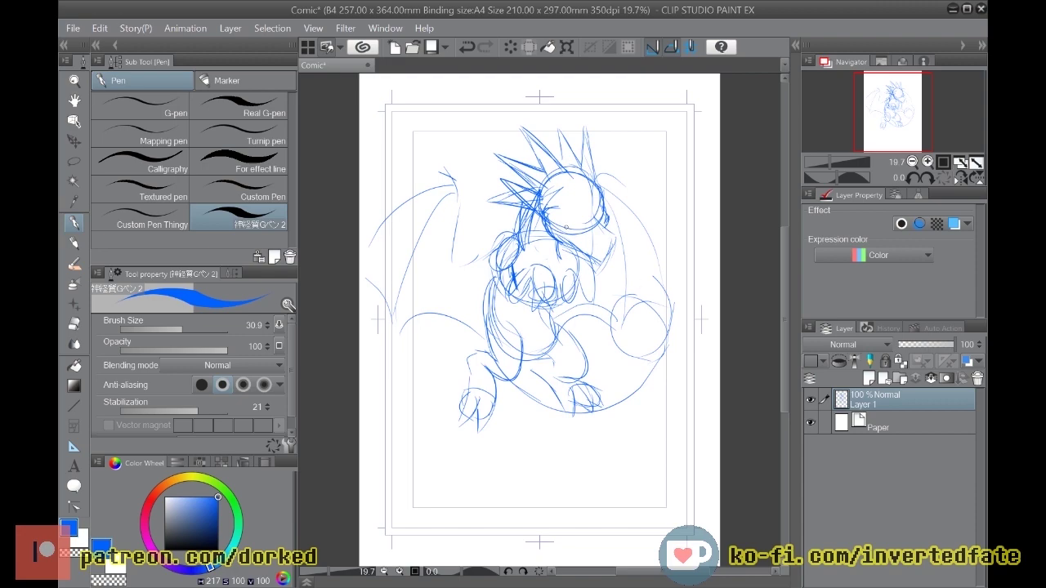
Step: Draw the near eye inside the head circle with a curved upper outline and a thick lower lid
scroll(558, 223, up, 3)
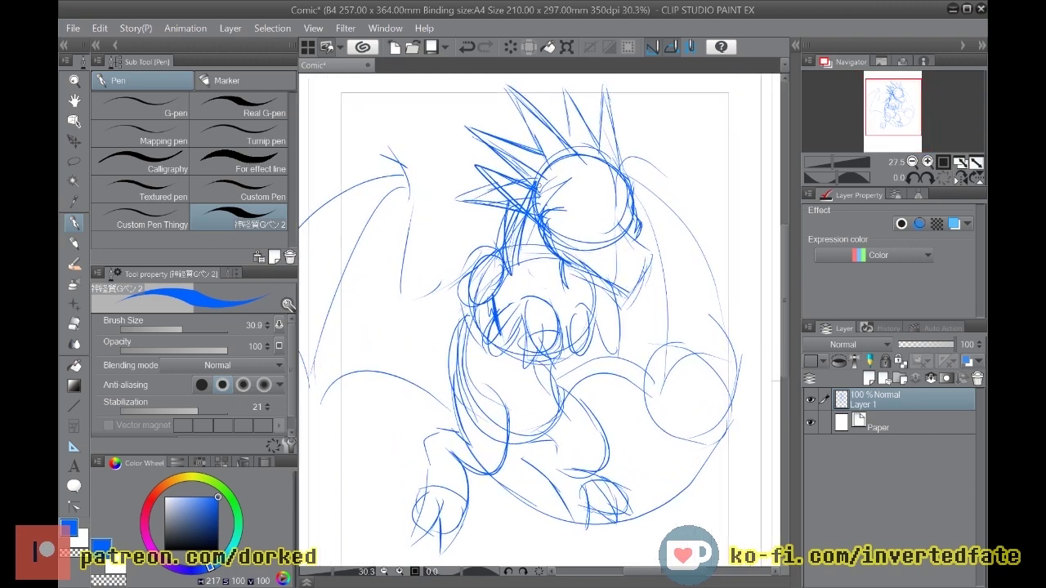
scroll(598, 152, up, 2)
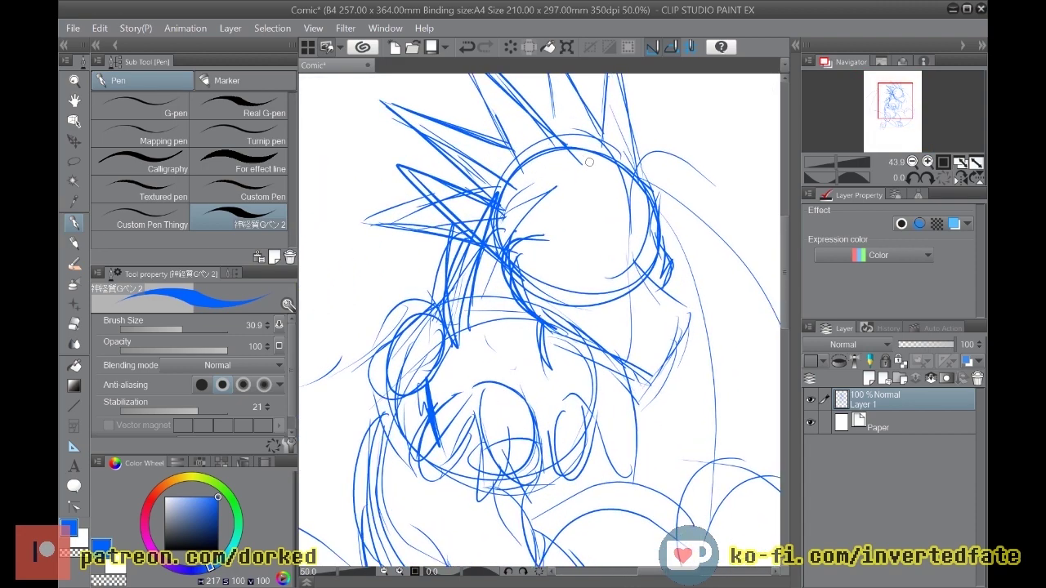
scroll(590, 162, up, 2)
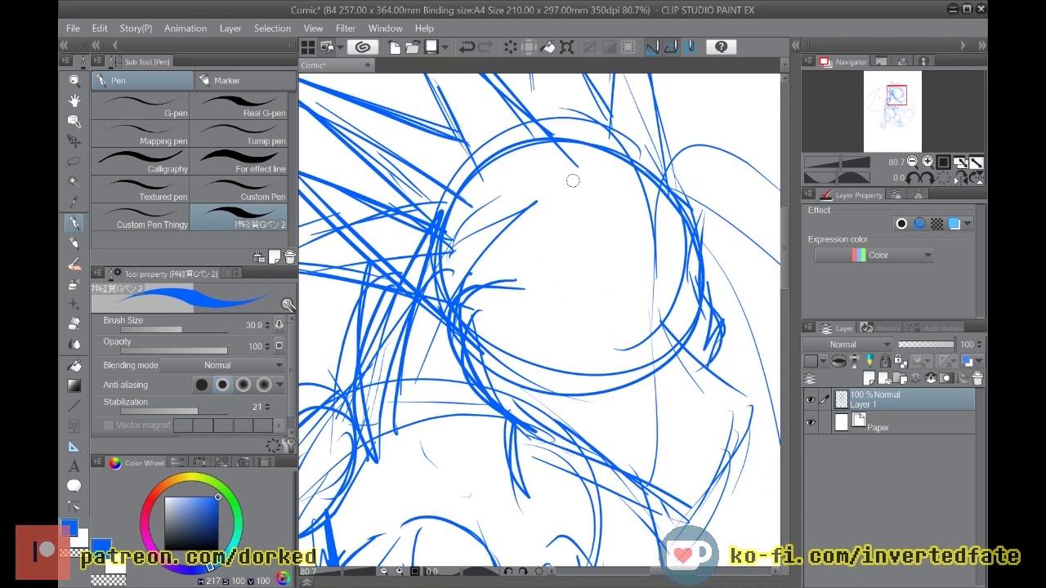
mouse_move(524, 241)
mouse_down()
mouse_move(597, 250)
mouse_move(618, 306)
mouse_move(642, 288)
mouse_up()
mouse_move(592, 326)
mouse_down()
mouse_move(535, 301)
mouse_move(544, 312)
mouse_move(556, 299)
mouse_move(598, 328)
mouse_up()
mouse_move(544, 298)
mouse_down()
mouse_move(601, 331)
mouse_move(607, 348)
mouse_up()
drag(544, 252, 552, 295)
mouse_move(616, 312)
mouse_down()
mouse_move(610, 323)
mouse_move(613, 305)
mouse_up()
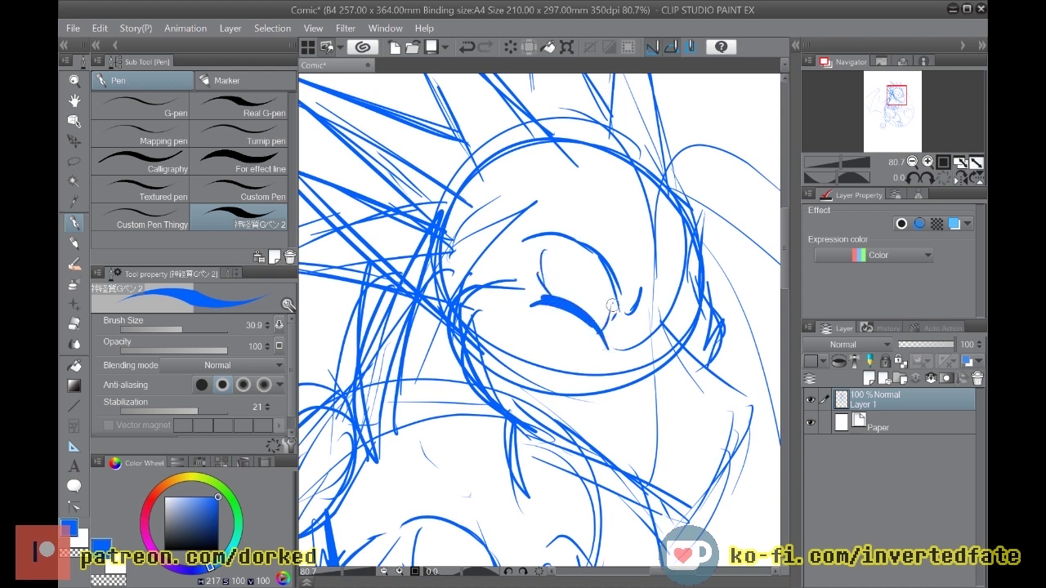
Step: Draw the far eye at the head's edge and arched brow ridges above both eyes
mouse_move(695, 244)
mouse_down()
mouse_move(670, 295)
mouse_move(675, 278)
mouse_up()
drag(679, 276, 664, 312)
mouse_move(705, 239)
mouse_down()
mouse_move(672, 273)
mouse_move(696, 282)
mouse_move(667, 328)
mouse_up()
drag(702, 297, 662, 327)
mouse_move(687, 197)
mouse_down()
mouse_move(711, 232)
mouse_move(695, 279)
mouse_up()
drag(604, 209, 618, 248)
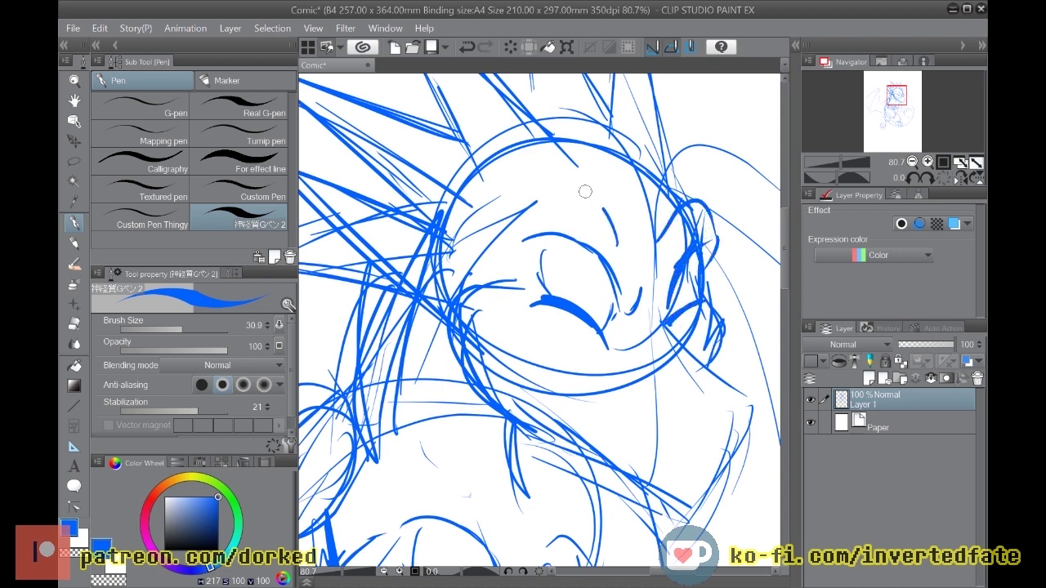
drag(575, 195, 530, 198)
mouse_move(504, 234)
mouse_down()
mouse_move(560, 197)
mouse_move(587, 206)
mouse_move(617, 243)
mouse_up()
Step: Add a filled oval nostril with a ridge above it and shape the bumpy front contour of the snout
mouse_move(660, 389)
mouse_down()
mouse_move(658, 421)
mouse_move(677, 433)
mouse_up()
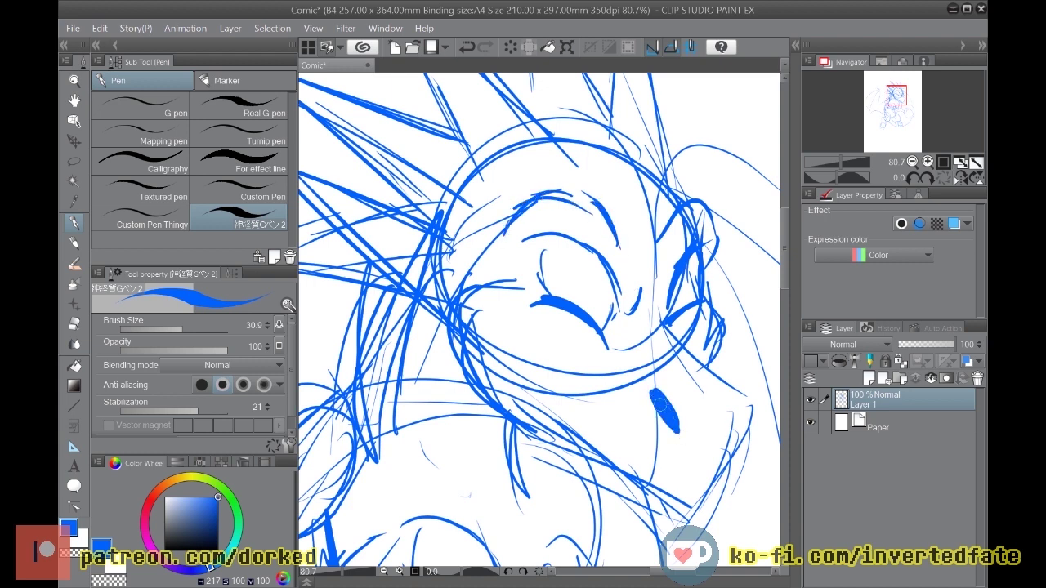
mouse_move(666, 317)
mouse_down()
mouse_move(707, 353)
mouse_move(731, 410)
mouse_move(714, 370)
mouse_move(739, 377)
mouse_move(749, 397)
mouse_move(740, 429)
mouse_up()
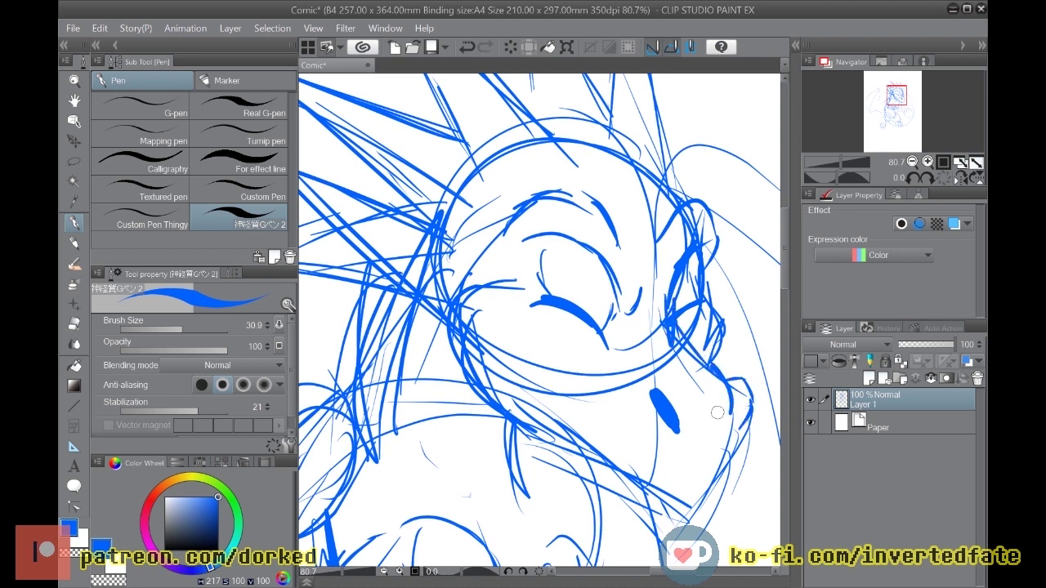
mouse_move(684, 386)
mouse_down()
mouse_move(657, 371)
mouse_move(676, 384)
mouse_move(629, 392)
mouse_move(664, 365)
mouse_up()
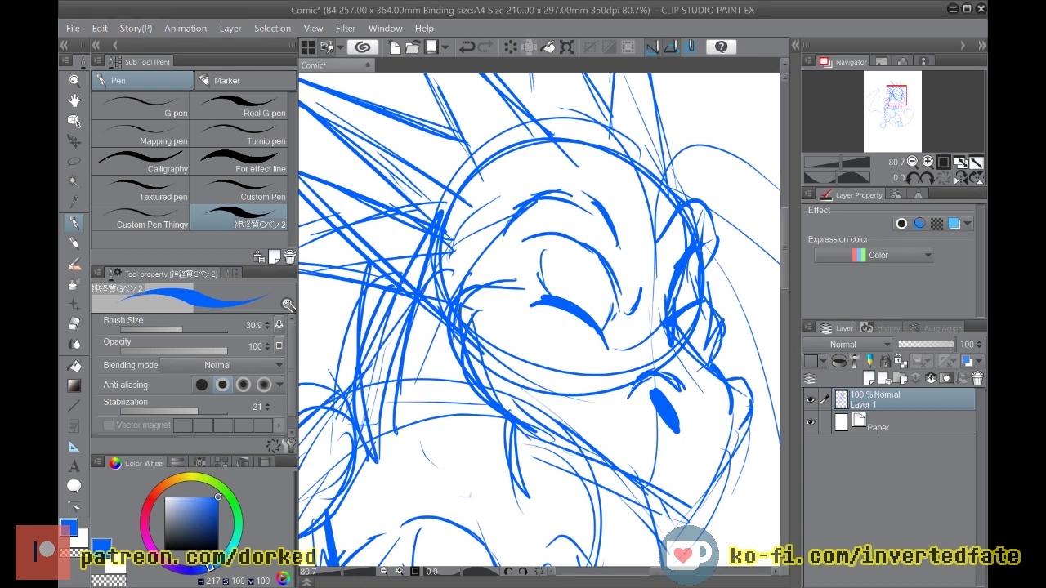
Step: Add a second curved line just above the near eye's thick lower lid, undoing the unwanted strokes
mouse_move(538, 279)
mouse_down()
mouse_move(597, 312)
mouse_move(591, 297)
mouse_move(539, 278)
mouse_move(563, 301)
mouse_move(591, 294)
mouse_up()
key(ctrl+z)
key(ctrl+z)
key(ctrl+z)
key(ctrl+z)
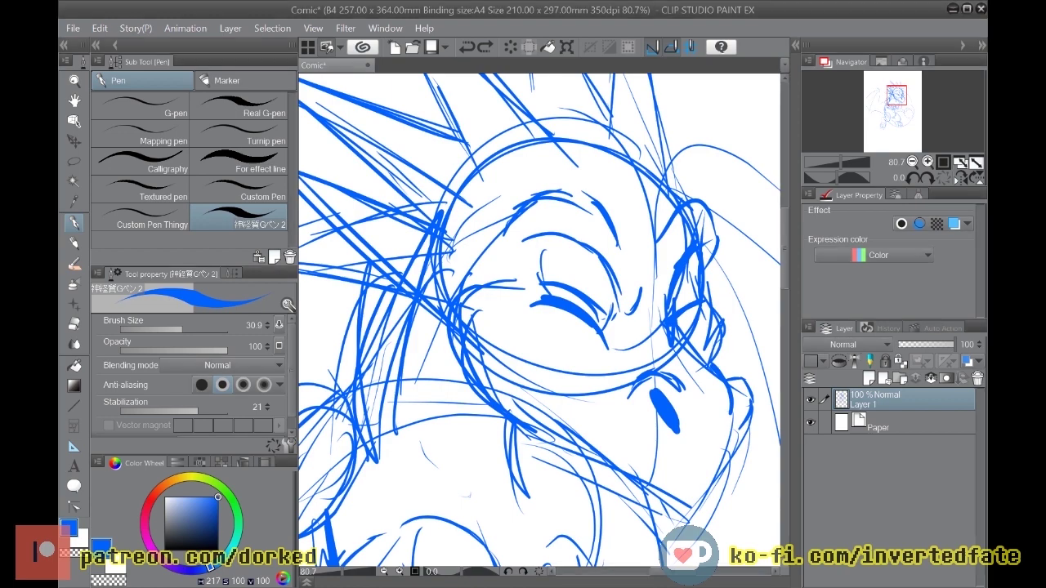
Step: Draw a wide grinning mouth line with jagged teeth, a curled cheek crease and a pointed snout tip
scroll(541, 327, up, 2)
scroll(546, 320, down, 5)
scroll(546, 320, up, 1)
scroll(546, 320, up, 1)
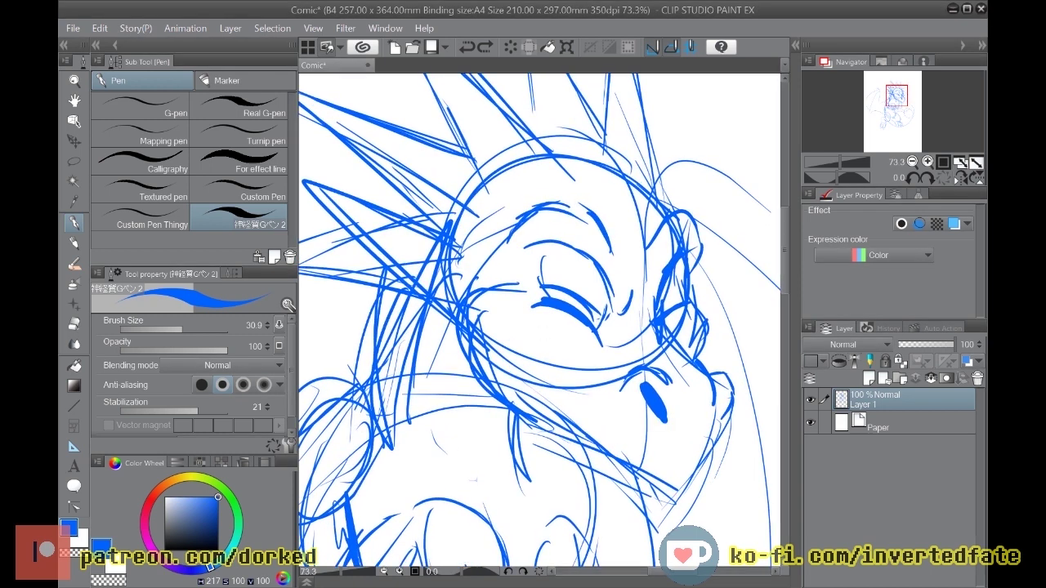
mouse_move(495, 319)
mouse_down()
mouse_move(528, 321)
mouse_move(484, 322)
mouse_move(533, 328)
mouse_move(510, 319)
mouse_move(507, 371)
mouse_move(533, 359)
mouse_move(567, 389)
mouse_move(615, 464)
mouse_up()
mouse_move(608, 428)
mouse_down()
mouse_move(646, 494)
mouse_move(683, 488)
mouse_up()
drag(701, 448, 705, 444)
Step: Draw the lower jaw, undo it and redraw it heavier under the teeth, adding a short crease beside the near eye
drag(636, 480, 513, 410)
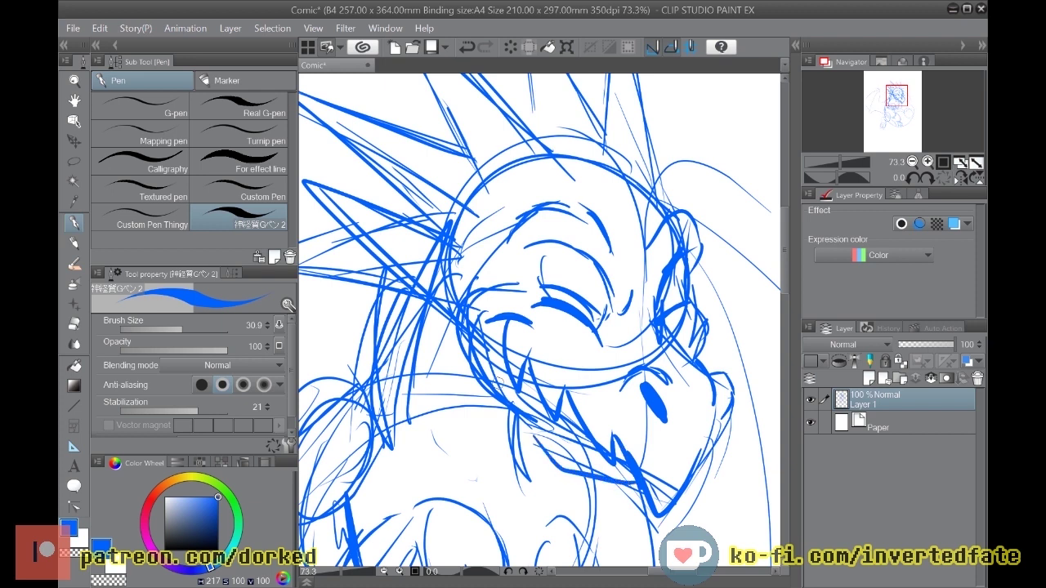
key(ctrl+z)
mouse_move(470, 364)
mouse_down()
mouse_move(574, 471)
mouse_move(614, 478)
mouse_move(559, 474)
mouse_move(516, 407)
mouse_up()
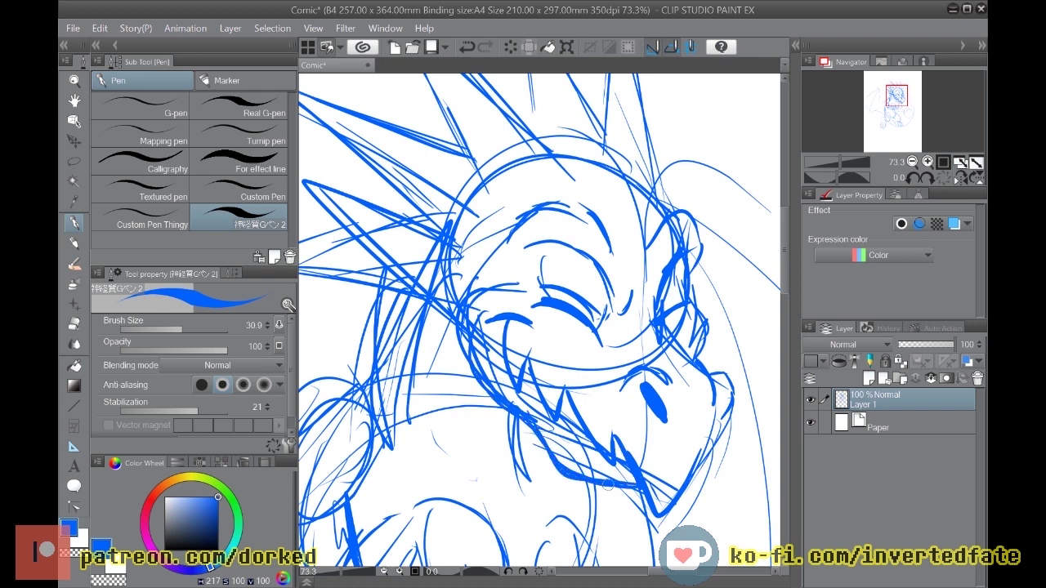
drag(618, 327, 620, 360)
scroll(617, 334, down, 6)
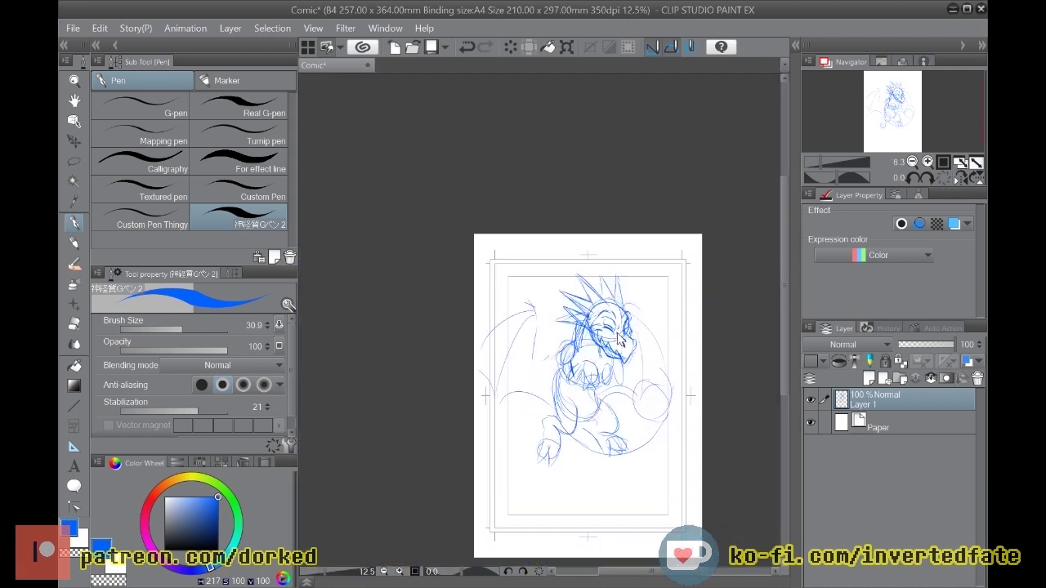
scroll(618, 341, up, 4)
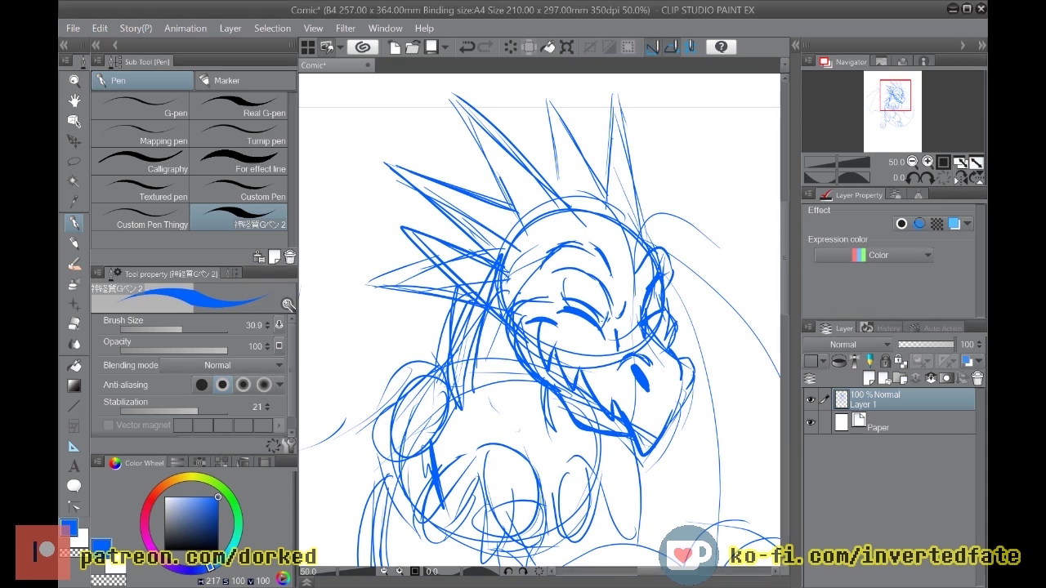
Step: Draw heavier neck lines below the jaw and an arched chest form closed by a curved line at its base
drag(548, 381, 543, 426)
mouse_move(515, 357)
mouse_down()
mouse_move(506, 415)
mouse_move(541, 412)
mouse_move(508, 422)
mouse_move(557, 420)
mouse_up()
mouse_move(508, 392)
mouse_down()
mouse_move(507, 425)
mouse_move(569, 426)
mouse_move(585, 454)
mouse_up()
mouse_move(556, 413)
mouse_down()
mouse_move(589, 476)
mouse_move(577, 433)
mouse_up()
drag(566, 425, 590, 505)
mouse_move(509, 432)
mouse_down()
mouse_move(494, 488)
mouse_move(499, 457)
mouse_move(501, 514)
mouse_move(560, 518)
mouse_up()
mouse_move(502, 505)
mouse_down()
mouse_move(574, 518)
mouse_move(597, 490)
mouse_move(559, 513)
mouse_move(600, 493)
mouse_up()
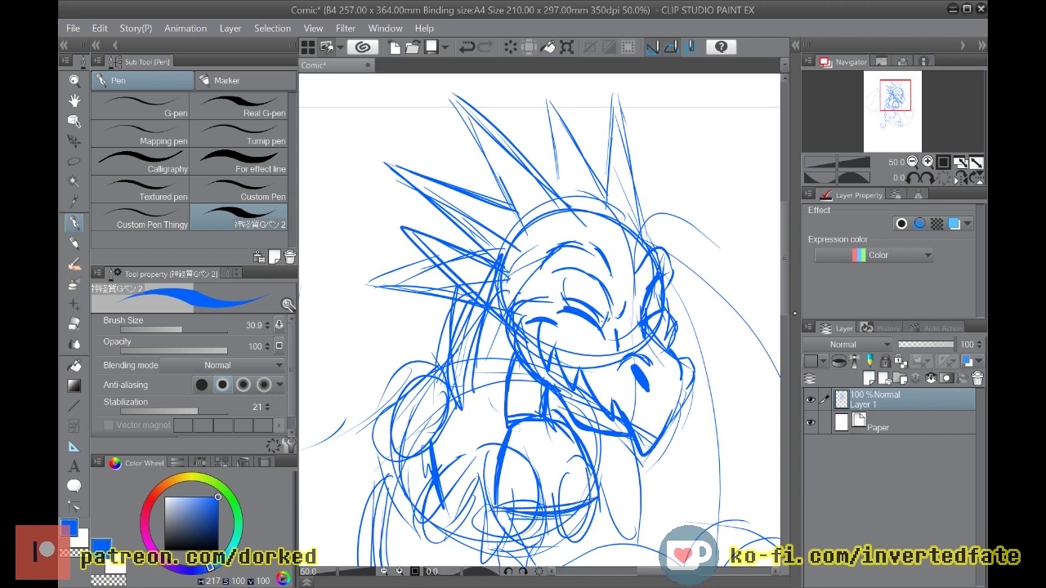
Step: Draw the waist lines and a heavy rounded belly form between the hips in blue
scroll(746, 338, down, 5)
mouse_move(590, 271)
mouse_down()
mouse_move(576, 327)
mouse_move(546, 348)
mouse_up()
mouse_move(572, 300)
mouse_down()
mouse_move(514, 447)
mouse_move(463, 449)
mouse_move(471, 382)
mouse_move(460, 409)
mouse_move(527, 367)
mouse_move(555, 397)
mouse_move(476, 384)
mouse_move(559, 399)
mouse_move(450, 438)
mouse_move(514, 433)
mouse_move(456, 418)
mouse_up()
drag(493, 317, 461, 378)
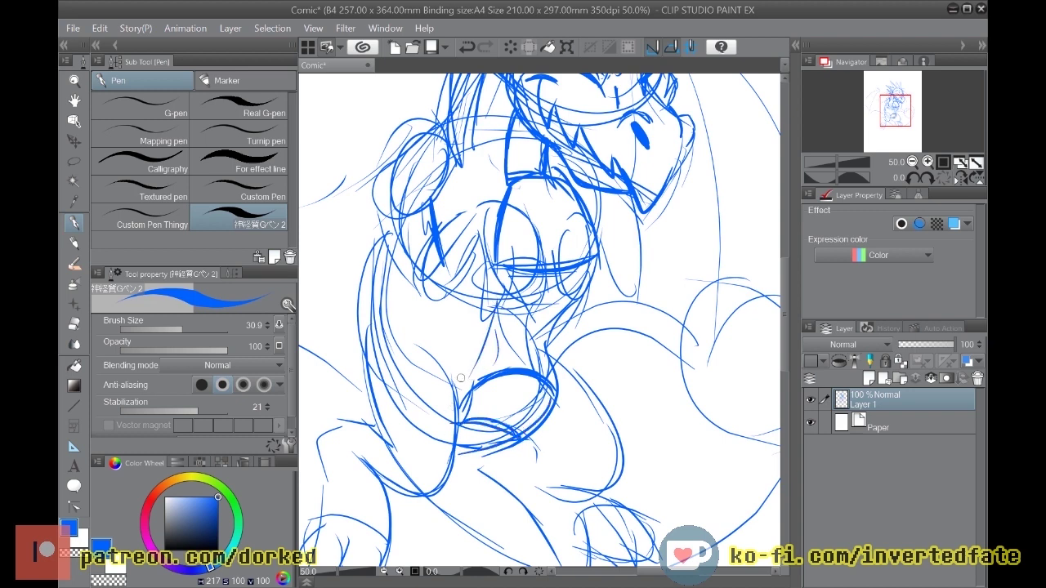
mouse_move(564, 395)
mouse_down()
mouse_move(562, 333)
mouse_move(494, 322)
mouse_move(478, 385)
mouse_up()
mouse_move(475, 338)
mouse_down()
mouse_move(540, 325)
mouse_move(563, 358)
mouse_up()
Step: Try to lengthen the torso by lassoing the hips and legs and moving them lower, then clear the selection
key(ctrl+minus)
key(ctrl+minus)
key(ctrl+minus)
key(ctrl+minus)
key(ctrl+plus)
key(ctrl+plus)
key(ctrl+plus)
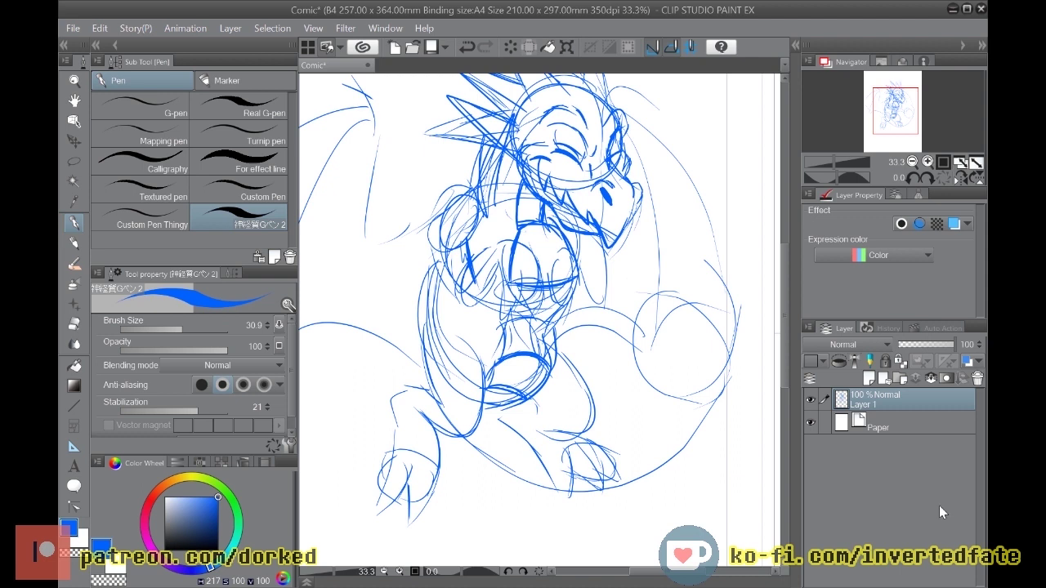
click(73, 160)
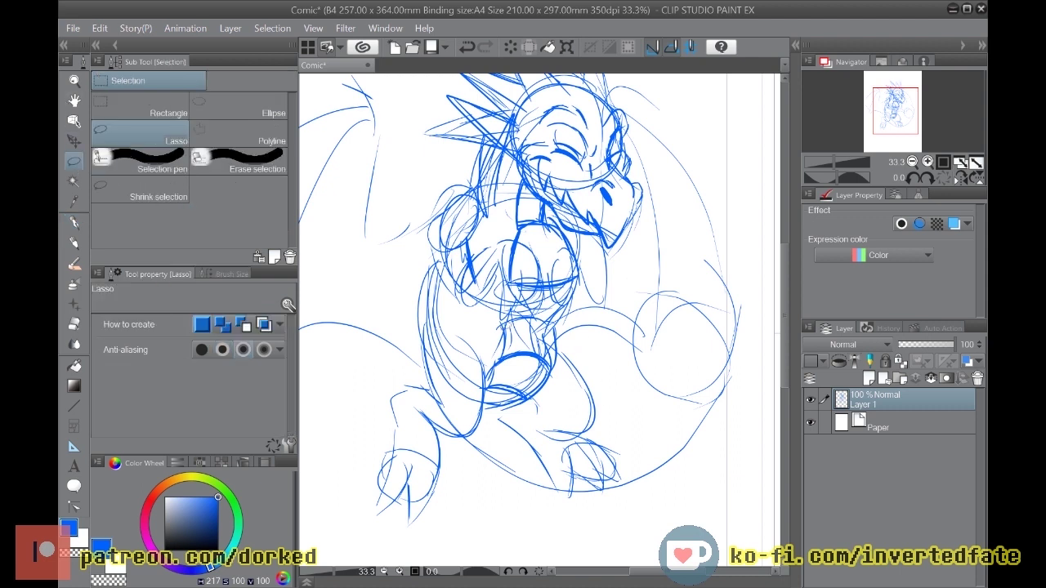
mouse_move(564, 326)
mouse_down()
mouse_move(475, 309)
mouse_move(426, 327)
mouse_move(400, 380)
mouse_move(347, 433)
mouse_move(358, 529)
mouse_move(642, 518)
mouse_move(704, 476)
mouse_move(668, 462)
mouse_move(644, 392)
mouse_move(590, 333)
mouse_move(562, 323)
mouse_up()
click(74, 140)
mouse_move(464, 373)
mouse_down()
mouse_move(508, 382)
mouse_move(510, 406)
mouse_move(531, 416)
mouse_move(496, 404)
mouse_up()
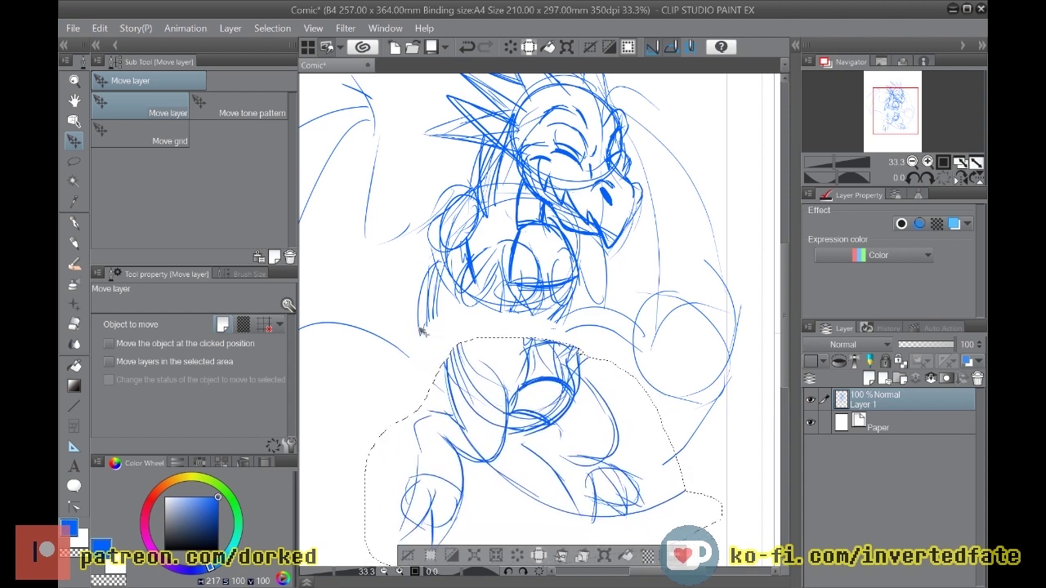
key(ctrl+d)
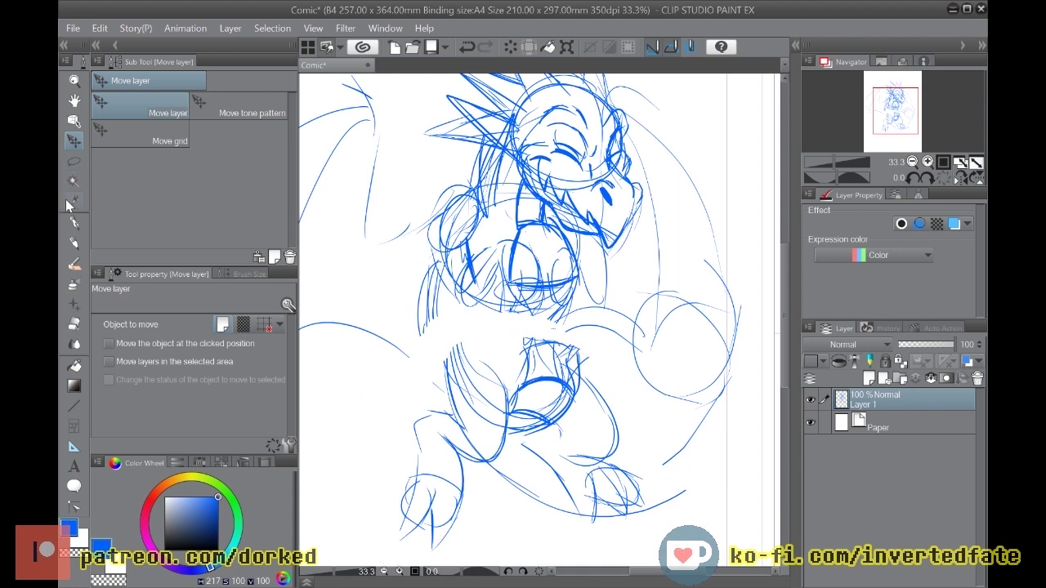
Step: Try connecting the chest to the lowered hips with heavy side lines, then undo back to before the lower body was moved
click(73, 223)
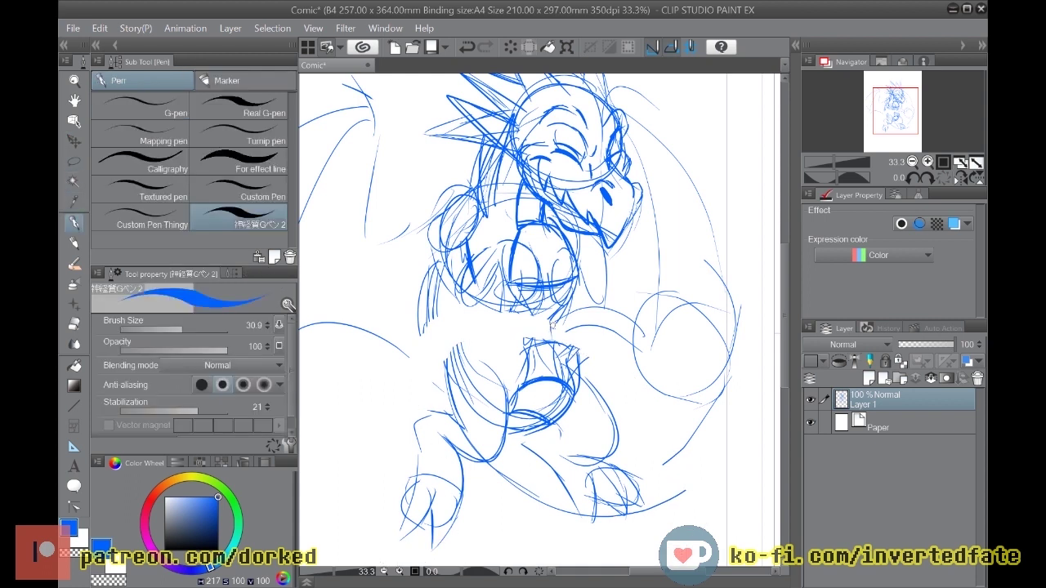
mouse_move(556, 336)
mouse_down()
mouse_move(569, 368)
mouse_move(564, 402)
mouse_up()
mouse_move(452, 293)
mouse_down()
mouse_move(450, 360)
mouse_move(457, 335)
mouse_up()
drag(463, 281, 443, 391)
drag(477, 350, 496, 412)
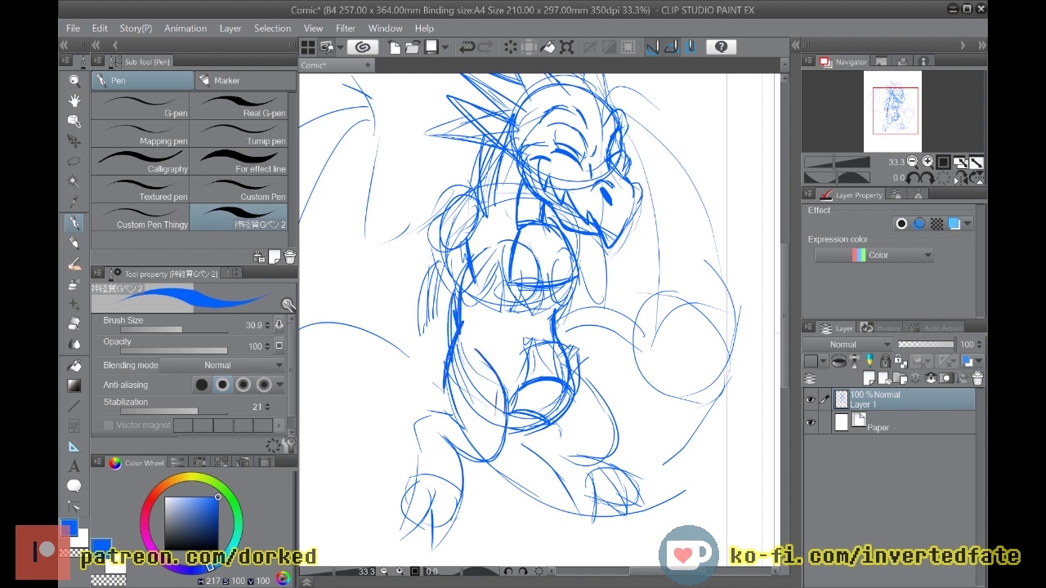
key(ctrl+z)
key(ctrl+z)
key(ctrl+z)
key(ctrl+z)
key(ctrl+z)
key(ctrl+z)
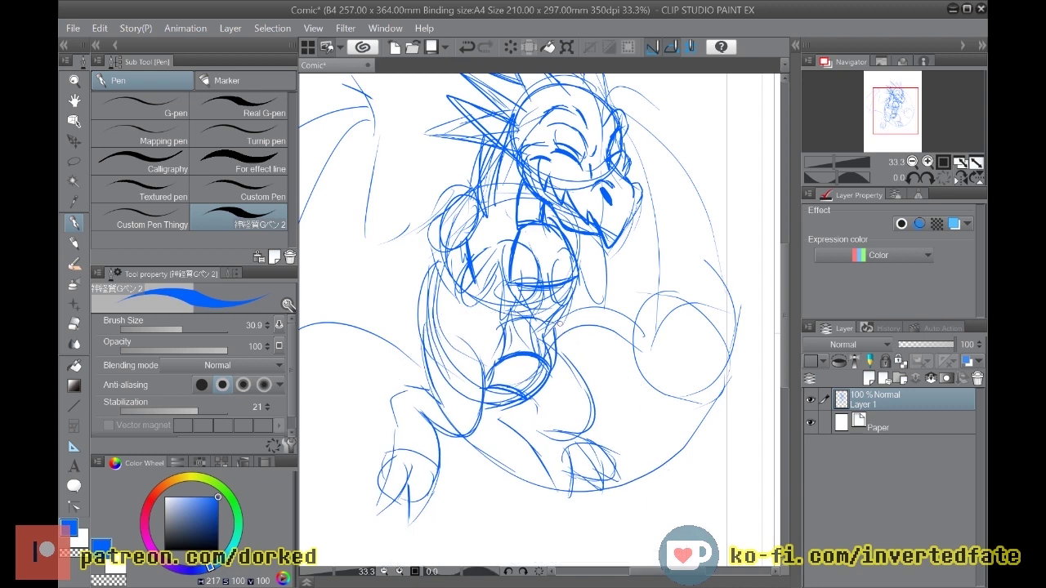
Step: Set the pen colour to purple (H 287, S 100, V 100) and sketch first torso guide lines, undoing the last two strokes
click(159, 557)
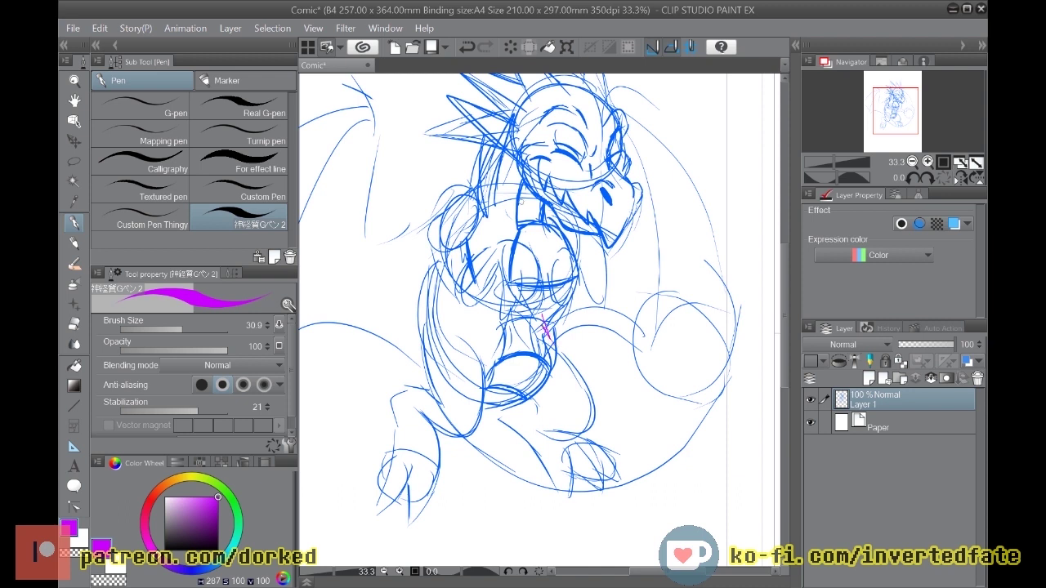
drag(453, 255, 478, 386)
mouse_move(545, 319)
mouse_down()
mouse_move(491, 385)
mouse_move(537, 405)
mouse_up()
drag(469, 364, 523, 400)
drag(482, 335, 477, 396)
mouse_move(470, 376)
mouse_down()
mouse_move(499, 333)
mouse_move(547, 319)
mouse_move(482, 340)
mouse_move(487, 392)
mouse_move(487, 356)
mouse_up()
key(ctrl+z)
key(ctrl+z)
Step: Draw the curved back line, the rounded belly and hip, and the chest-to-waist front contour in purple
mouse_move(441, 252)
mouse_down()
mouse_move(447, 331)
mouse_move(469, 374)
mouse_up()
drag(432, 270, 472, 378)
mouse_move(560, 240)
mouse_down()
mouse_move(556, 331)
mouse_move(519, 405)
mouse_up()
mouse_move(477, 373)
mouse_down()
mouse_move(566, 384)
mouse_move(556, 334)
mouse_up()
mouse_move(564, 387)
mouse_down()
mouse_move(433, 282)
mouse_move(448, 217)
mouse_move(446, 332)
mouse_up()
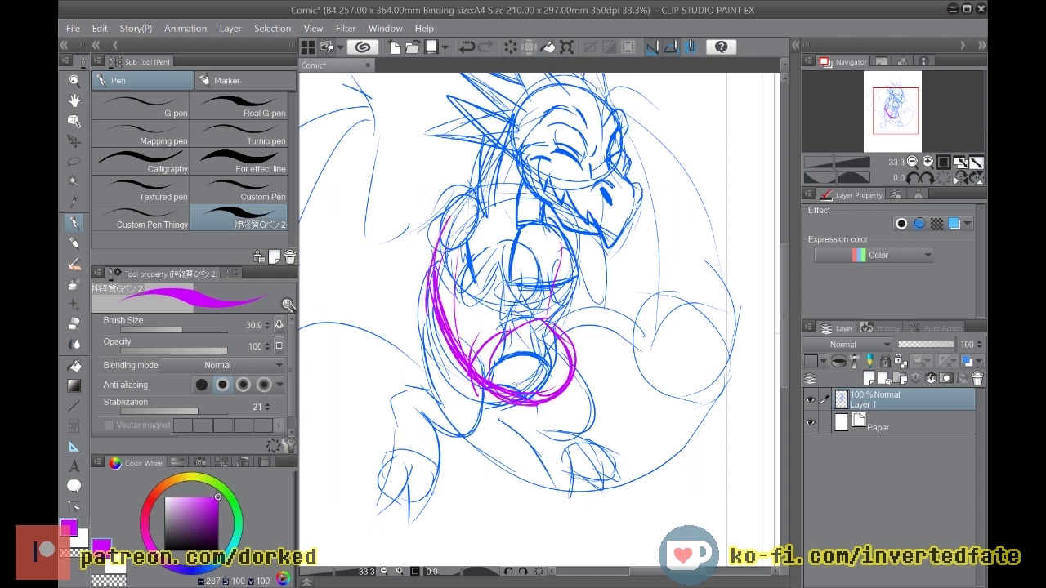
mouse_move(576, 397)
mouse_down()
mouse_move(537, 339)
mouse_move(562, 259)
mouse_move(545, 220)
mouse_move(562, 279)
mouse_move(539, 315)
mouse_up()
mouse_move(566, 260)
mouse_down()
mouse_move(540, 311)
mouse_move(579, 384)
mouse_move(550, 405)
mouse_up()
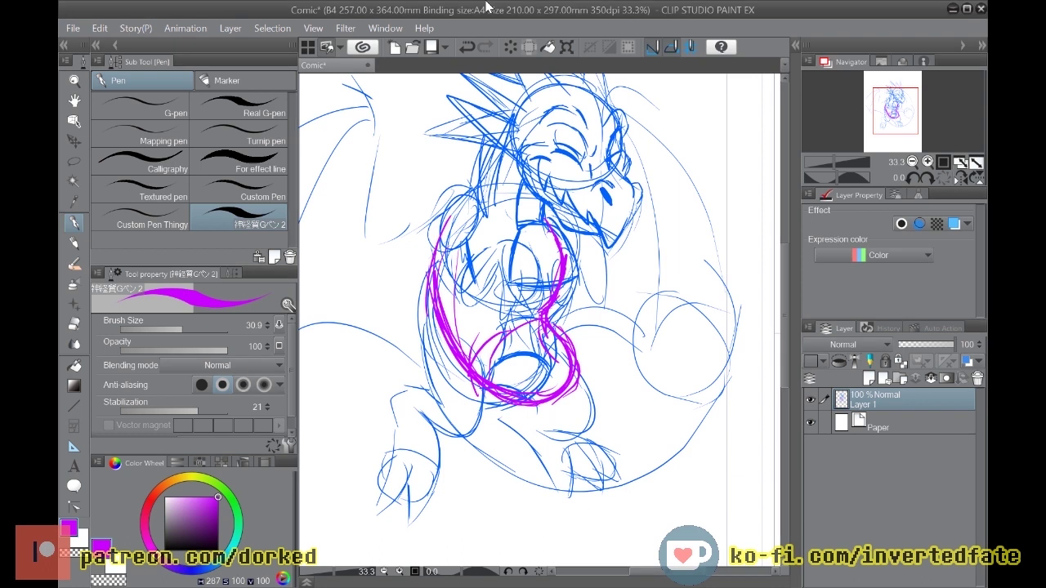
Step: Draw the near thigh curving across the hip and down to its underside, with heavier lines where the leg meets the back
mouse_move(490, 338)
mouse_down()
mouse_move(528, 397)
mouse_move(491, 429)
mouse_up()
mouse_move(508, 337)
mouse_down()
mouse_move(526, 377)
mouse_move(486, 432)
mouse_up()
drag(458, 364, 474, 397)
mouse_move(446, 340)
mouse_down()
mouse_move(469, 397)
mouse_move(456, 441)
mouse_up()
mouse_move(462, 395)
mouse_down()
mouse_move(441, 416)
mouse_move(446, 407)
mouse_up()
drag(452, 340, 444, 398)
Step: Draw the far leg with its bent knee and a long flat foot ending in pointed toes
mouse_move(582, 340)
mouse_down()
mouse_move(619, 384)
mouse_move(564, 425)
mouse_up()
drag(628, 373, 585, 415)
drag(606, 413, 591, 344)
mouse_move(562, 399)
mouse_down()
mouse_move(537, 420)
mouse_move(624, 414)
mouse_move(652, 429)
mouse_move(652, 456)
mouse_move(639, 463)
mouse_move(567, 451)
mouse_move(542, 419)
mouse_move(567, 453)
mouse_move(619, 451)
mouse_move(628, 427)
mouse_move(635, 469)
mouse_move(598, 448)
mouse_move(647, 477)
mouse_up()
mouse_move(618, 418)
mouse_down()
mouse_move(647, 428)
mouse_move(650, 467)
mouse_move(633, 449)
mouse_move(654, 473)
mouse_up()
drag(650, 422, 670, 462)
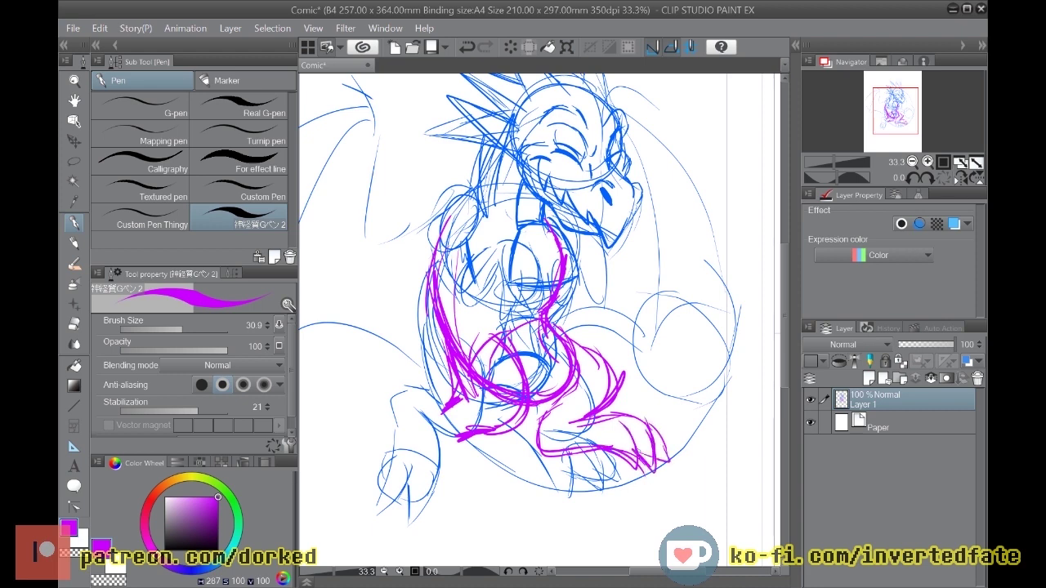
Step: Draw the near lower leg with a bent knee, an oval foot and three pointed claws
mouse_move(455, 455)
mouse_down()
mouse_move(432, 516)
mouse_move(378, 489)
mouse_move(404, 464)
mouse_move(433, 477)
mouse_move(448, 508)
mouse_move(373, 482)
mouse_move(444, 465)
mouse_up()
drag(443, 485, 431, 523)
mouse_move(443, 410)
mouse_down()
mouse_move(423, 404)
mouse_move(397, 469)
mouse_up()
mouse_move(399, 402)
mouse_down()
mouse_move(384, 487)
mouse_move(396, 465)
mouse_up()
mouse_move(401, 404)
mouse_down()
mouse_move(438, 392)
mouse_move(417, 407)
mouse_move(455, 456)
mouse_up()
drag(407, 488, 375, 525)
drag(401, 499, 397, 539)
mouse_move(399, 499)
mouse_down()
mouse_move(425, 533)
mouse_move(423, 522)
mouse_move(421, 544)
mouse_up()
drag(446, 480, 435, 532)
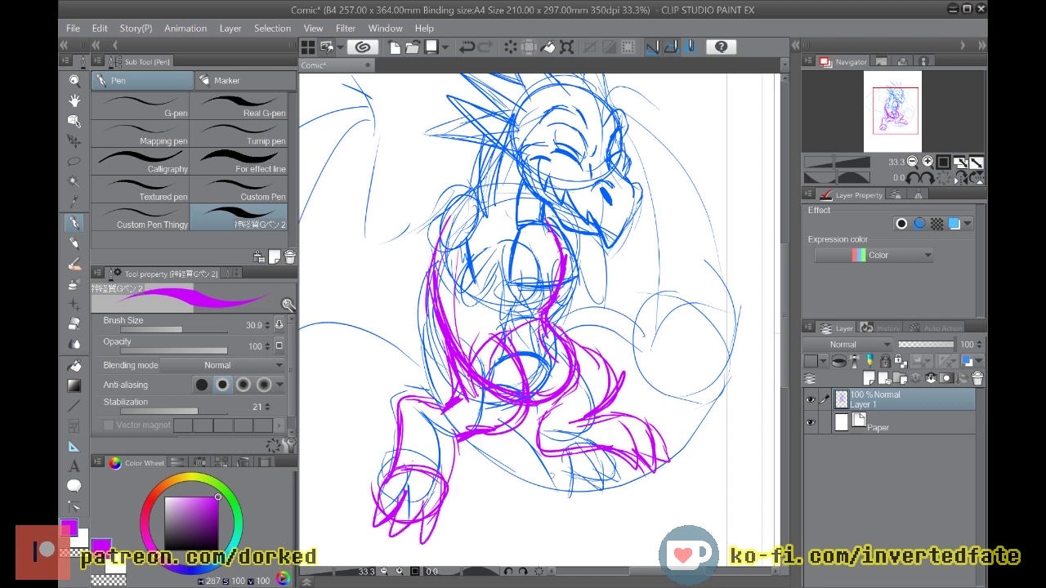
Step: Draw the tail sweeping beneath the feet and coiling up into a curled tip beside the body
scroll(561, 482, down, 3)
scroll(560, 482, up, 3)
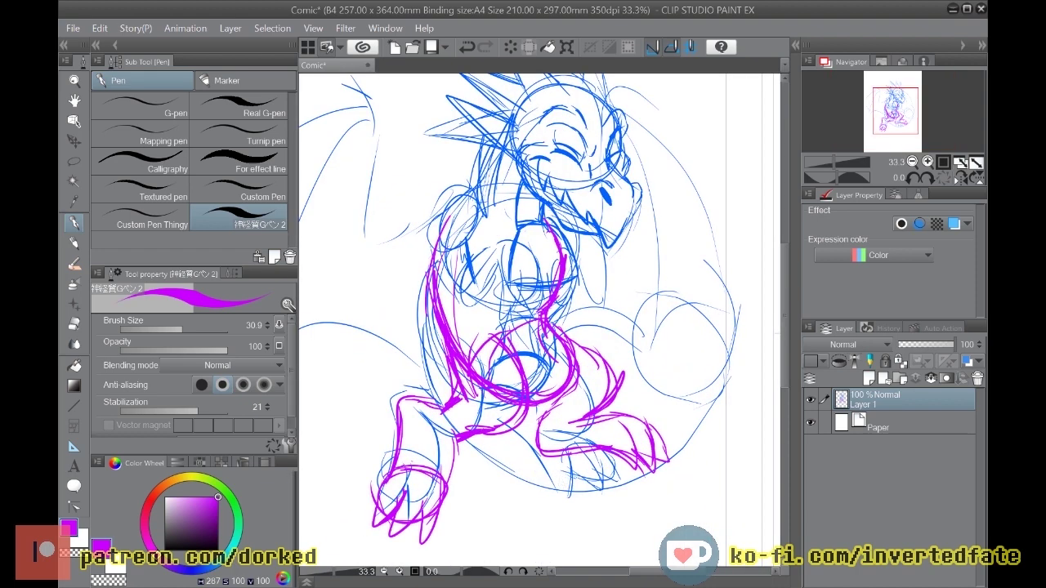
mouse_move(478, 435)
mouse_down()
mouse_move(504, 484)
mouse_move(562, 510)
mouse_up()
mouse_move(502, 472)
mouse_down()
mouse_move(634, 521)
mouse_move(722, 304)
mouse_move(641, 327)
mouse_move(635, 346)
mouse_move(720, 327)
mouse_move(719, 298)
mouse_move(690, 262)
mouse_up()
mouse_move(693, 327)
mouse_down()
mouse_move(684, 280)
mouse_move(667, 289)
mouse_move(660, 330)
mouse_move(683, 336)
mouse_move(694, 315)
mouse_move(700, 327)
mouse_move(702, 268)
mouse_move(711, 359)
mouse_move(660, 327)
mouse_move(675, 350)
mouse_move(743, 381)
mouse_move(693, 436)
mouse_up()
mouse_move(657, 386)
mouse_down()
mouse_move(649, 419)
mouse_move(693, 439)
mouse_move(734, 370)
mouse_move(712, 350)
mouse_up()
mouse_move(722, 355)
mouse_down()
mouse_move(747, 389)
mouse_move(723, 430)
mouse_up()
mouse_move(669, 301)
mouse_down()
mouse_move(664, 309)
mouse_move(657, 293)
mouse_move(686, 307)
mouse_move(683, 322)
mouse_move(663, 316)
mouse_move(664, 333)
mouse_move(689, 349)
mouse_move(688, 283)
mouse_move(669, 295)
mouse_move(719, 332)
mouse_move(669, 384)
mouse_move(650, 388)
mouse_up()
drag(707, 356, 682, 381)
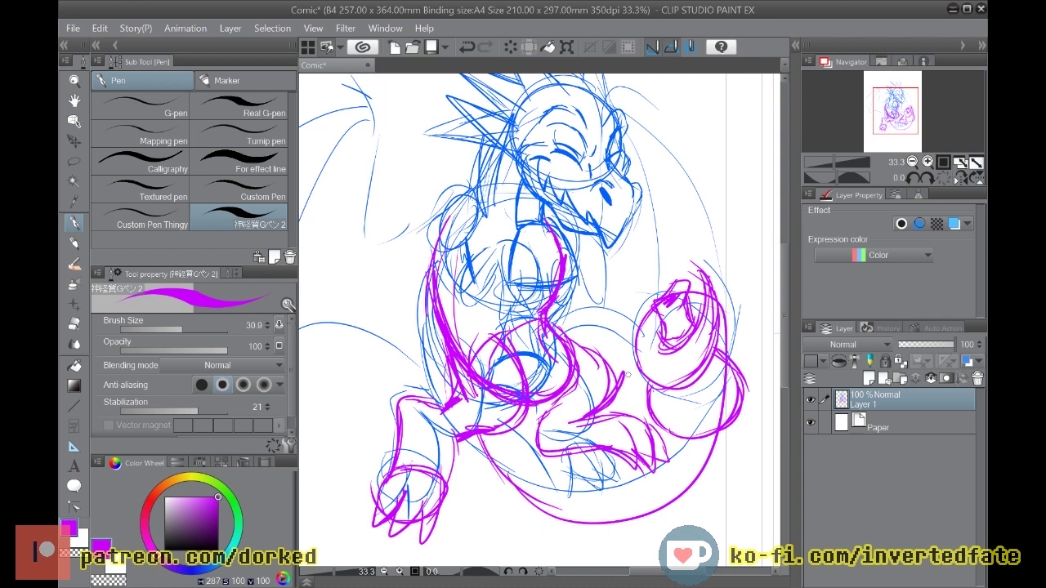
Step: Draw the tail's inner contour behind the far heel and under the foot, and reinforce its outer lower curve
drag(553, 398, 541, 415)
drag(542, 432, 539, 449)
drag(547, 413, 549, 448)
drag(553, 405, 562, 451)
drag(553, 415, 569, 458)
drag(553, 423, 599, 476)
mouse_move(683, 438)
mouse_down()
mouse_move(675, 456)
mouse_move(706, 431)
mouse_move(659, 462)
mouse_move(582, 474)
mouse_move(552, 410)
mouse_move(593, 475)
mouse_move(651, 464)
mouse_move(604, 480)
mouse_up()
mouse_move(669, 430)
mouse_down()
mouse_move(652, 460)
mouse_move(585, 479)
mouse_move(552, 419)
mouse_move(603, 470)
mouse_up()
mouse_move(487, 456)
mouse_down()
mouse_move(520, 508)
mouse_move(574, 524)
mouse_move(672, 488)
mouse_up()
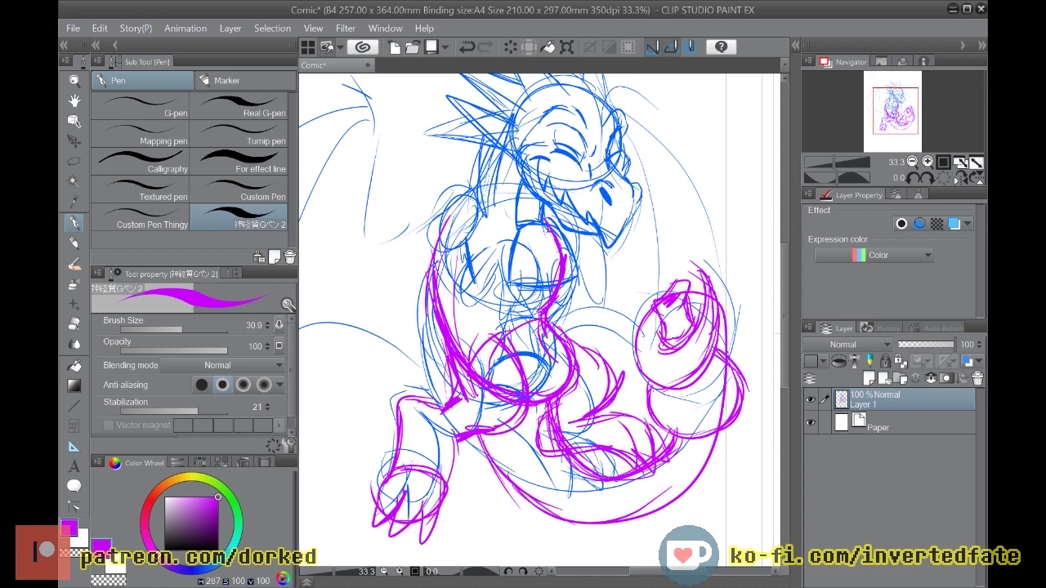
Step: Draw a large oval for the near shoulder and a smaller oval for the far shoulder in purple
scroll(713, 351, down, 5)
scroll(712, 351, up, 2)
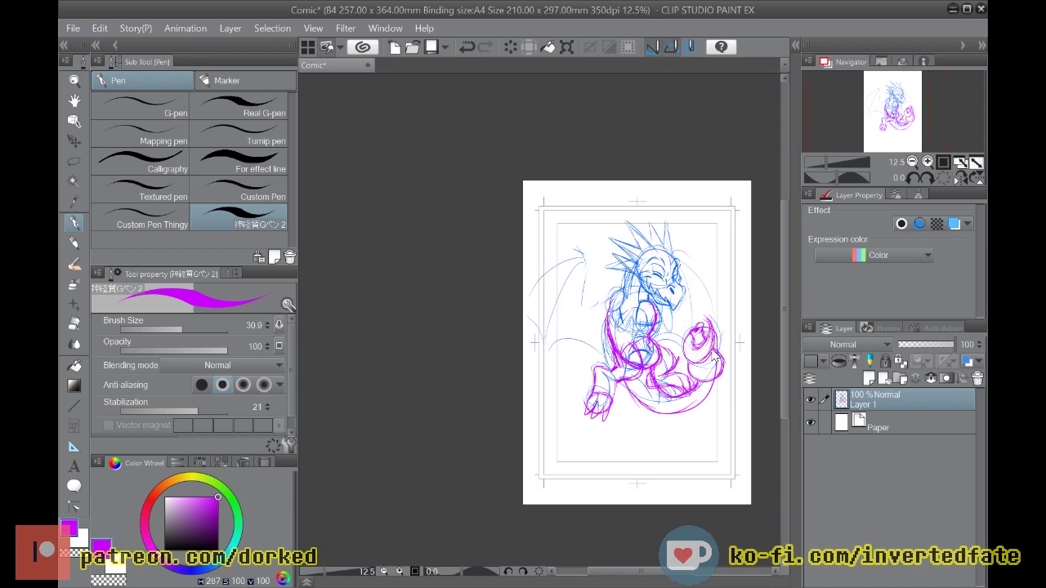
key(ctrl+plus)
key(ctrl+plus)
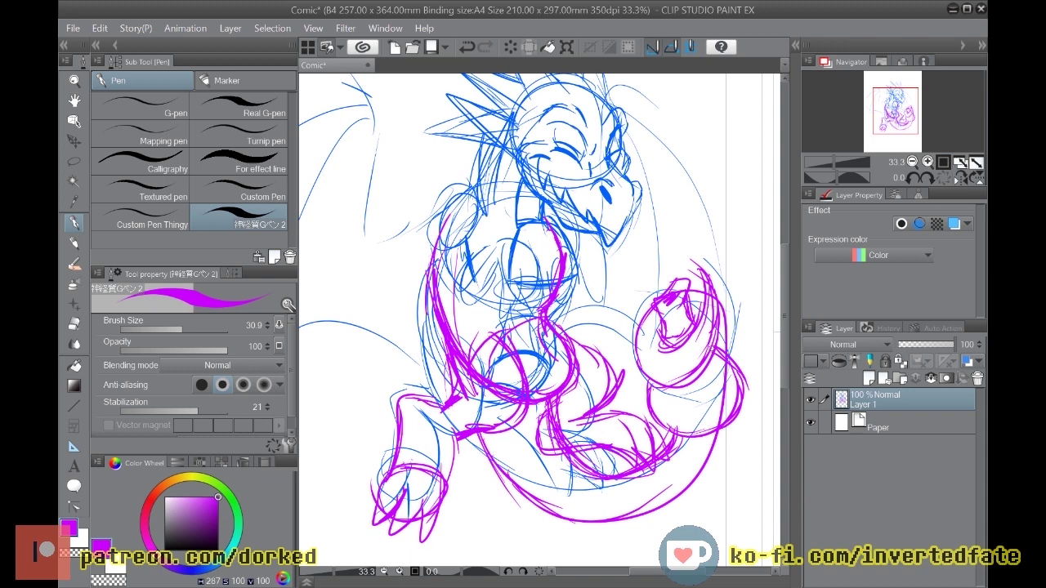
mouse_move(461, 198)
mouse_down()
mouse_move(434, 235)
mouse_move(475, 200)
mouse_move(465, 243)
mouse_move(428, 242)
mouse_move(451, 245)
mouse_up()
mouse_move(557, 212)
mouse_down()
mouse_move(572, 234)
mouse_move(558, 239)
mouse_move(573, 226)
mouse_move(549, 219)
mouse_move(576, 245)
mouse_up()
drag(554, 234, 549, 245)
Step: Try sketching the near arm hanging from the shoulder oval with a sharply bent forearm
drag(448, 244, 449, 256)
mouse_move(447, 261)
mouse_down()
mouse_move(453, 296)
mouse_move(447, 274)
mouse_up()
mouse_move(452, 273)
mouse_down()
mouse_move(462, 309)
mouse_move(456, 294)
mouse_up()
drag(454, 291, 477, 312)
drag(472, 271, 472, 295)
mouse_move(472, 244)
mouse_down()
mouse_move(477, 320)
mouse_move(465, 320)
mouse_up()
drag(441, 264, 454, 304)
drag(436, 247, 440, 266)
drag(452, 300, 477, 318)
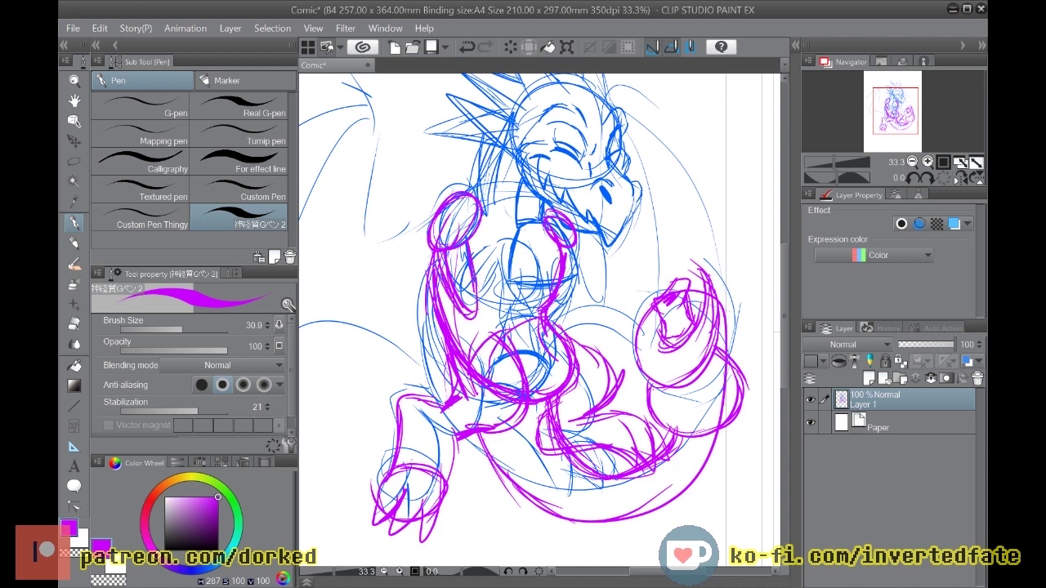
mouse_move(500, 264)
mouse_down()
mouse_move(483, 316)
mouse_move(463, 300)
mouse_move(498, 255)
mouse_up()
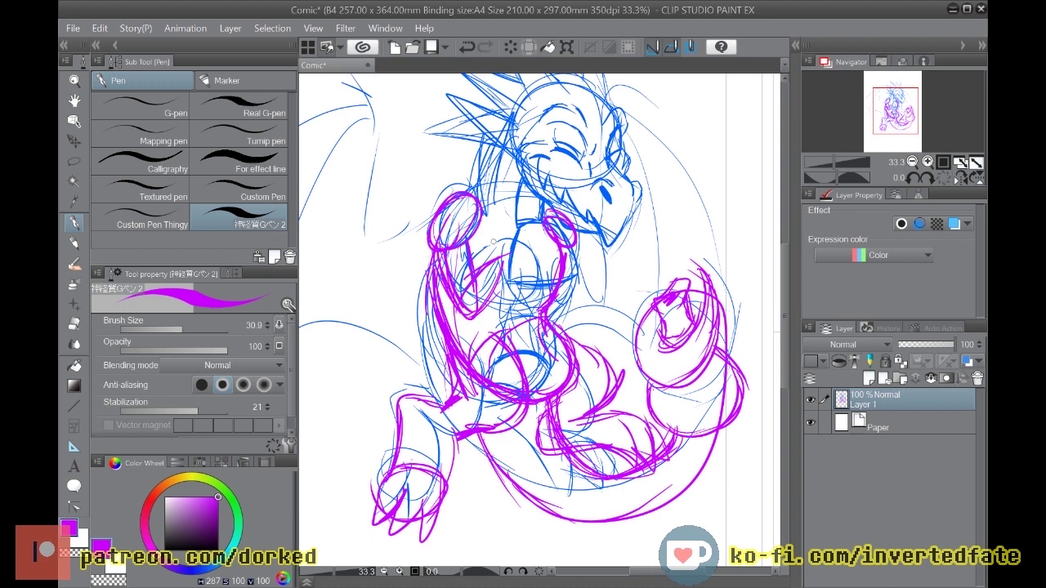
Step: Undo the near arm's strokes back to the two shoulder ovals
key(ctrl+z)
key(ctrl+z)
key(ctrl+z)
key(ctrl+z)
key(ctrl+z)
key(ctrl+z)
key(ctrl+z)
key(ctrl+z)
key(ctrl+z)
key(ctrl+z)
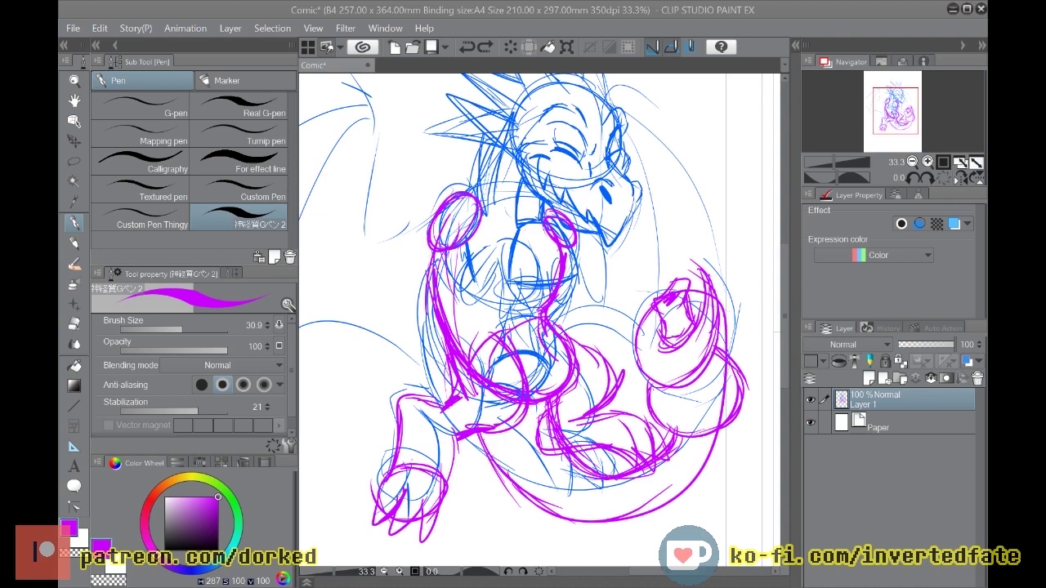
Step: Redraw the near upper arm from the shoulder oval down to a rounded elbow beside the back
scroll(626, 369, up, 3)
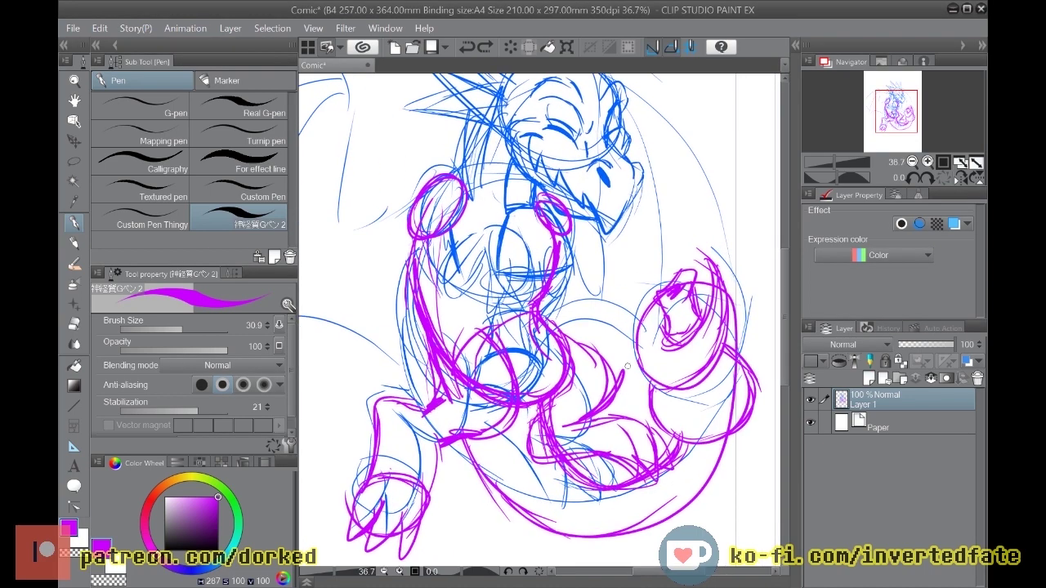
scroll(628, 366, down, 5)
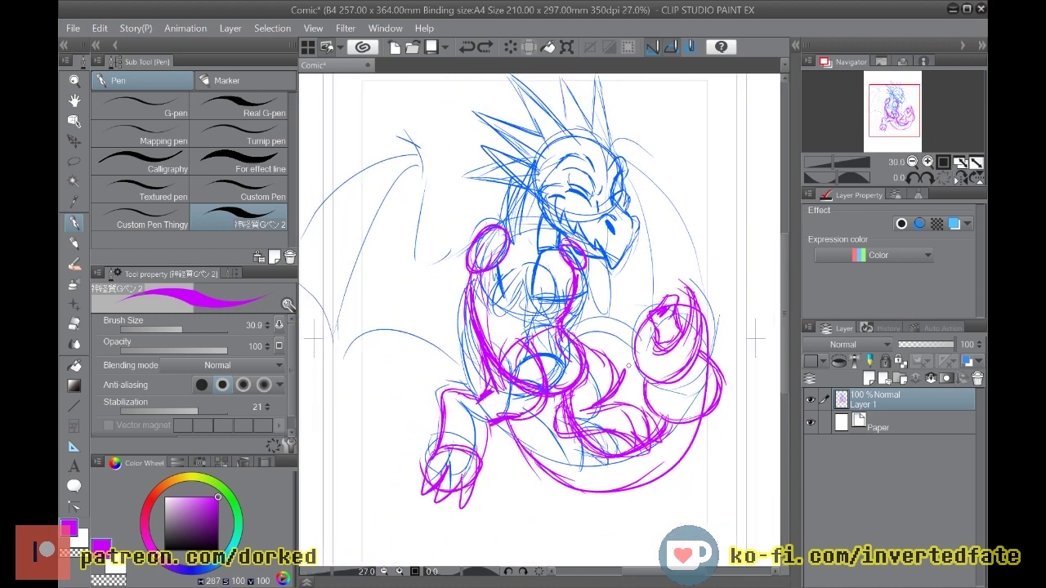
scroll(501, 245, up, 3)
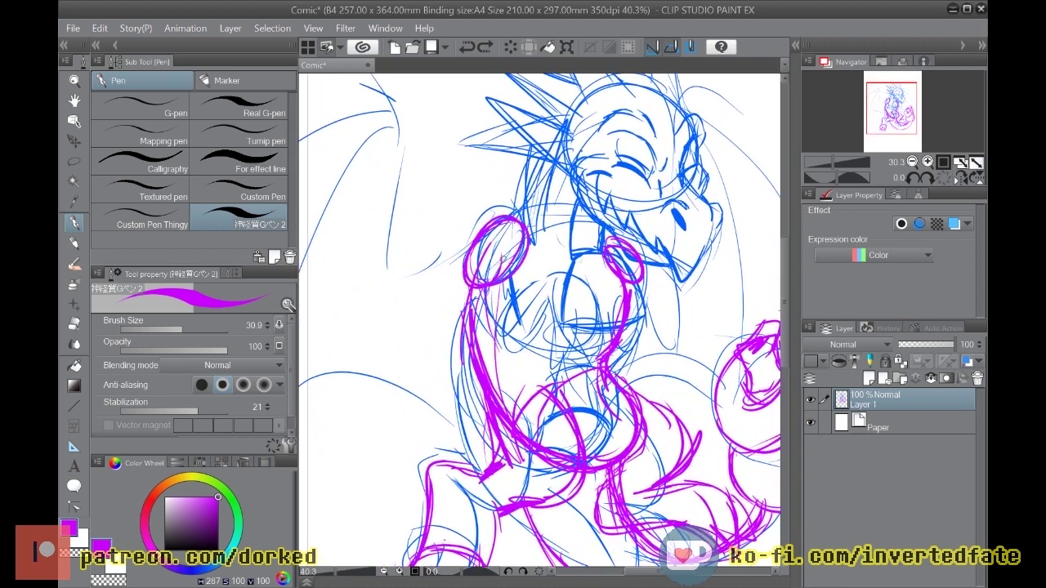
mouse_move(479, 294)
mouse_down()
mouse_move(492, 356)
mouse_move(532, 392)
mouse_up()
drag(514, 286, 530, 347)
drag(530, 306, 523, 382)
drag(487, 323, 515, 383)
drag(533, 322, 527, 399)
mouse_move(521, 298)
mouse_down()
mouse_move(495, 368)
mouse_move(536, 384)
mouse_up()
Step: Draw the near forearm raised across the chest with a rounded hand, and add the far elbow below the far shoulder
drag(577, 320, 541, 373)
drag(539, 327, 507, 376)
mouse_move(577, 296)
mouse_down()
mouse_move(523, 335)
mouse_move(560, 364)
mouse_up()
drag(519, 390, 595, 303)
mouse_move(508, 383)
mouse_down()
mouse_move(583, 309)
mouse_move(644, 368)
mouse_move(598, 389)
mouse_move(592, 371)
mouse_up()
drag(575, 335, 600, 390)
drag(622, 304, 639, 356)
mouse_move(582, 299)
mouse_down()
mouse_move(626, 335)
mouse_move(576, 384)
mouse_up()
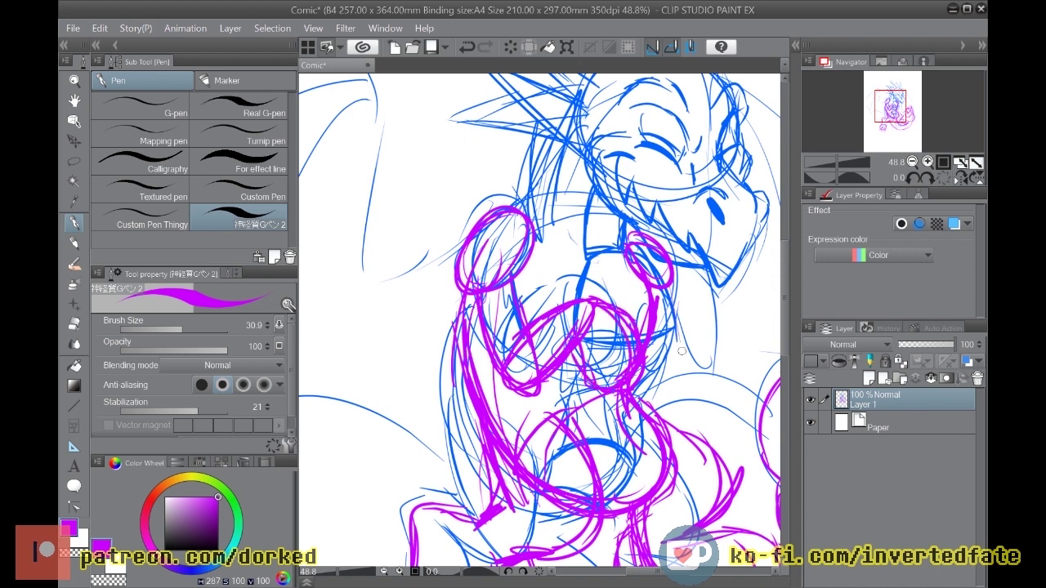
drag(683, 353, 712, 319)
Step: Flip the canvas horizontally
scroll(675, 274, down, 2)
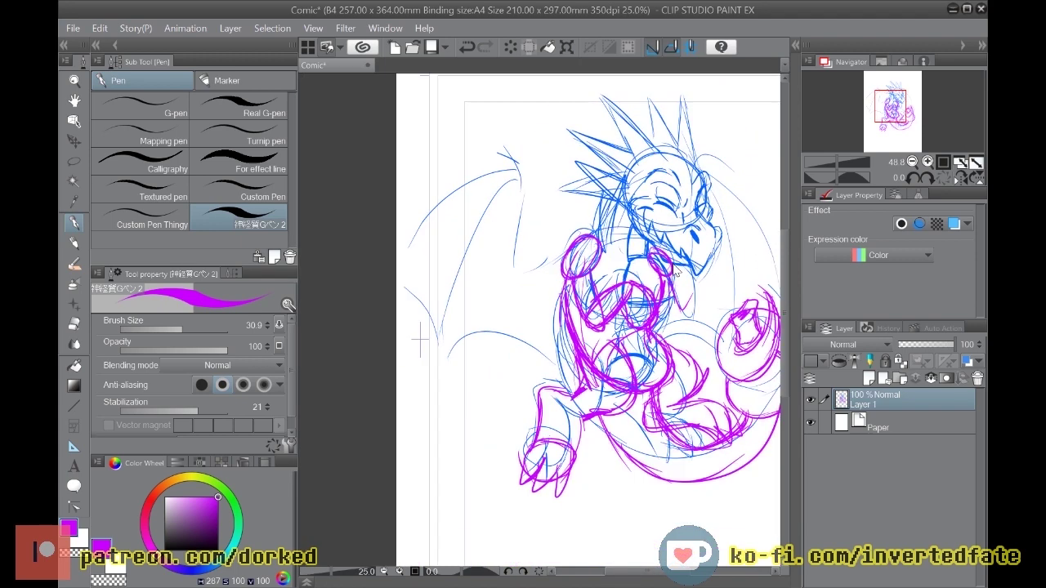
scroll(678, 273, up, 2)
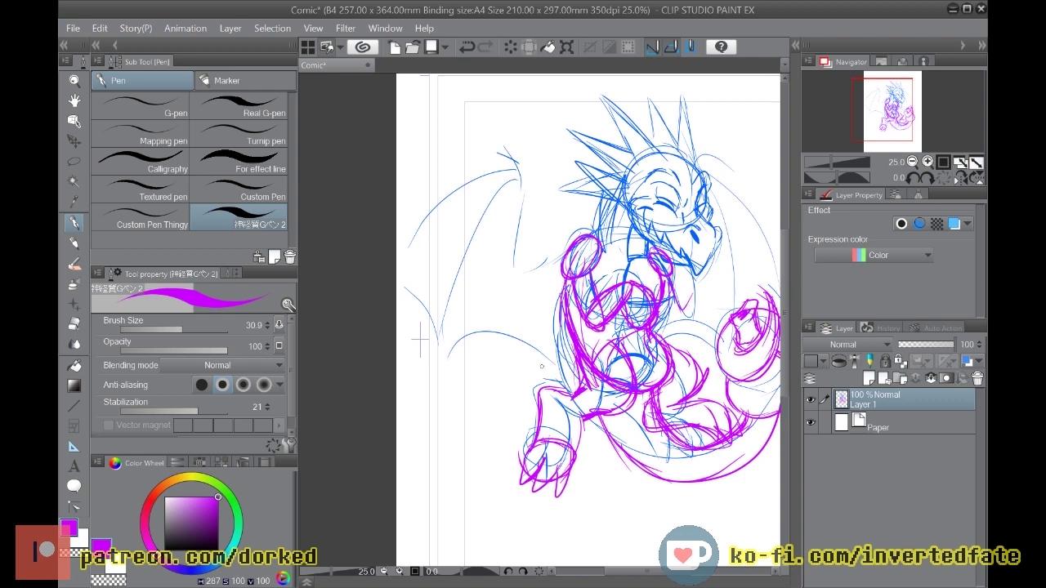
scroll(602, 302, down, 3)
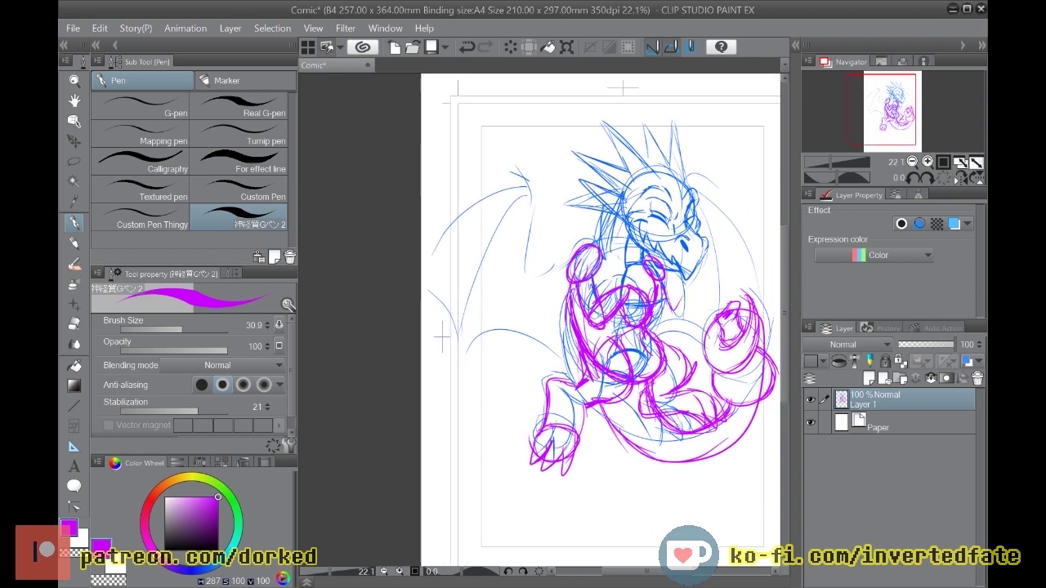
scroll(695, 215, up, 1)
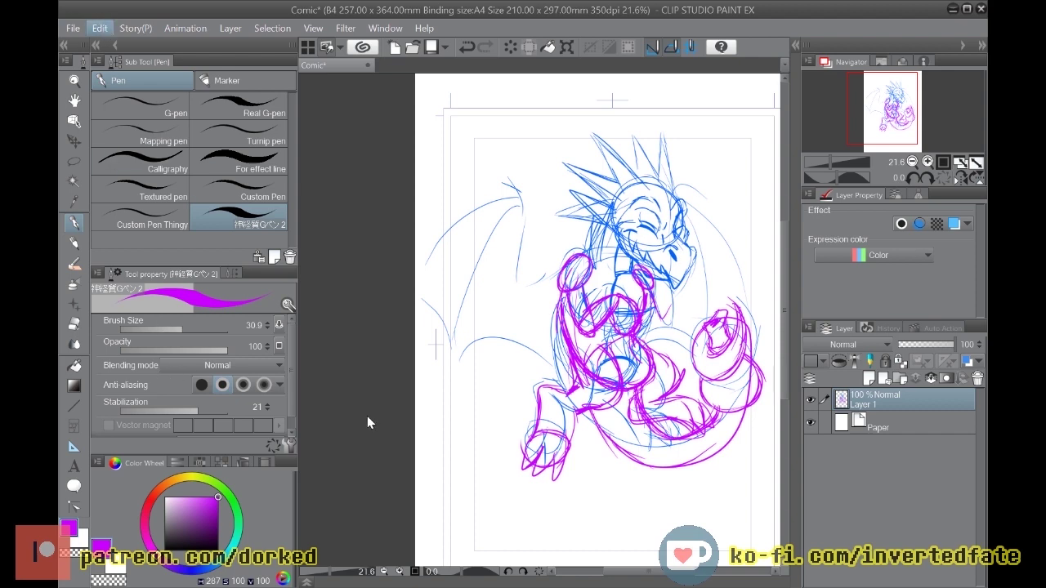
click(422, 399)
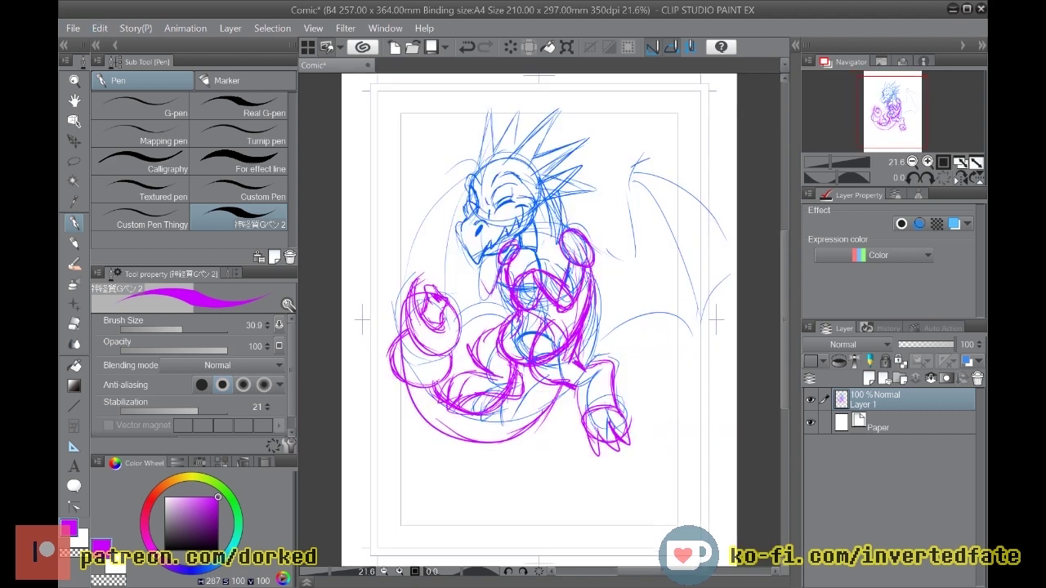
Step: Draw the near wing's arm, claw and first long finger in purple over the blue wing sketch
scroll(466, 472, down, 1)
scroll(474, 196, up, 2)
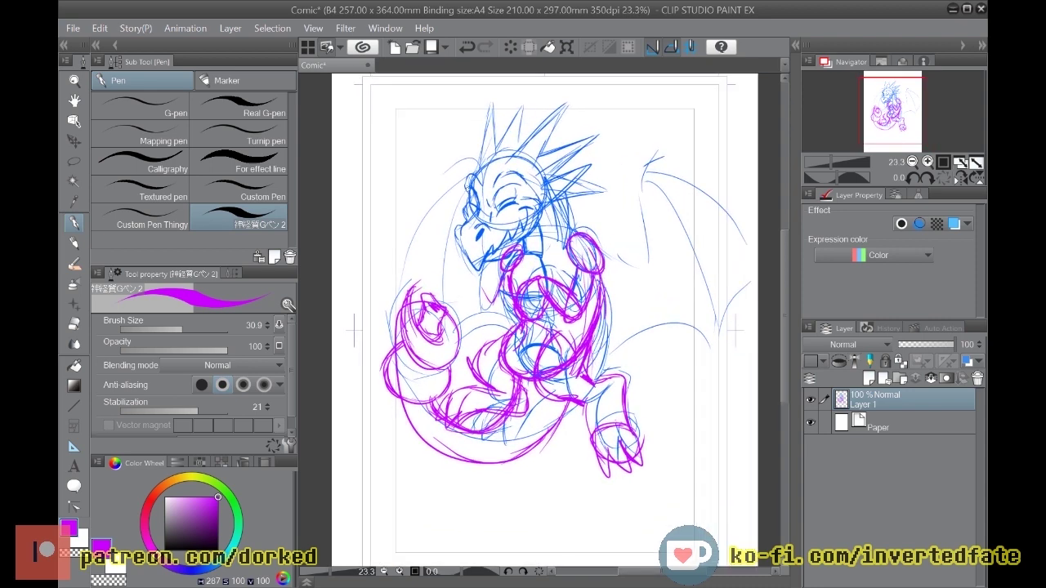
scroll(544, 319, up, 2)
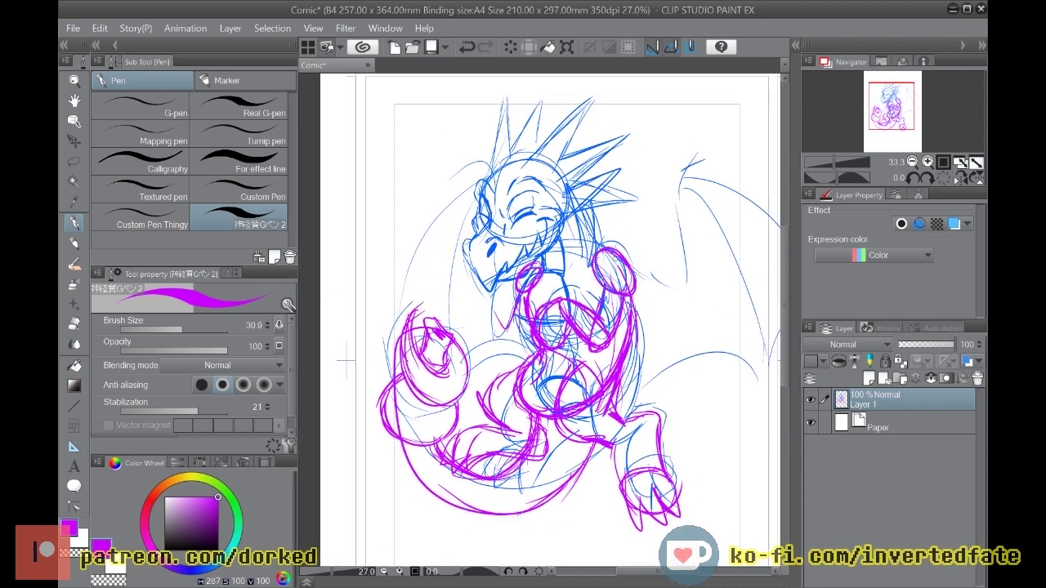
mouse_move(628, 260)
mouse_down()
mouse_move(687, 298)
mouse_move(689, 285)
mouse_move(660, 276)
mouse_move(698, 262)
mouse_move(689, 178)
mouse_move(686, 189)
mouse_move(712, 164)
mouse_move(679, 185)
mouse_move(683, 267)
mouse_up()
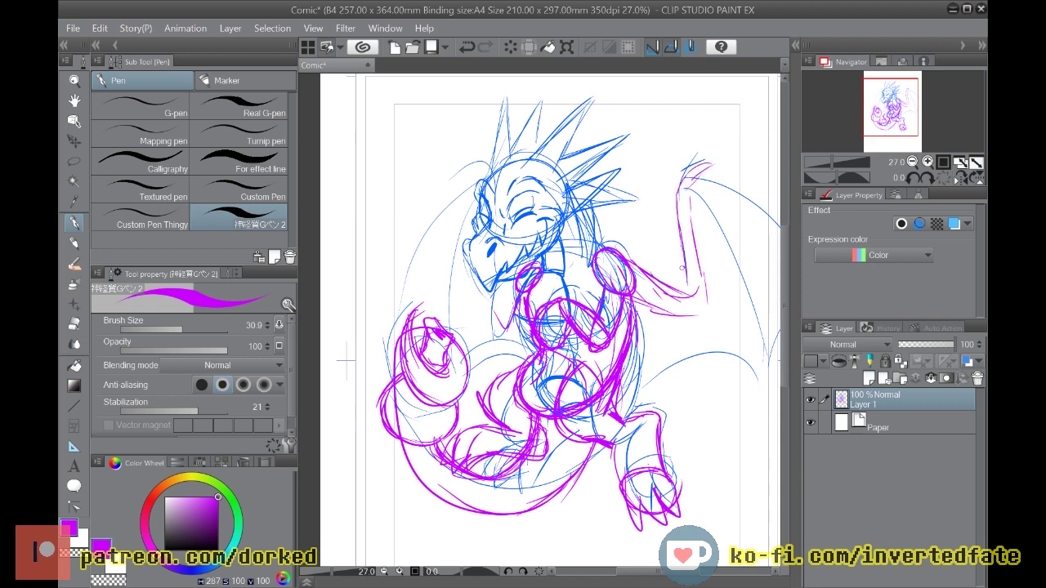
drag(695, 200, 740, 333)
drag(732, 286, 753, 407)
drag(735, 229, 753, 357)
Step: Add the near wing's outer fingers and the scalloped lower edge of its membrane
drag(648, 570, 683, 570)
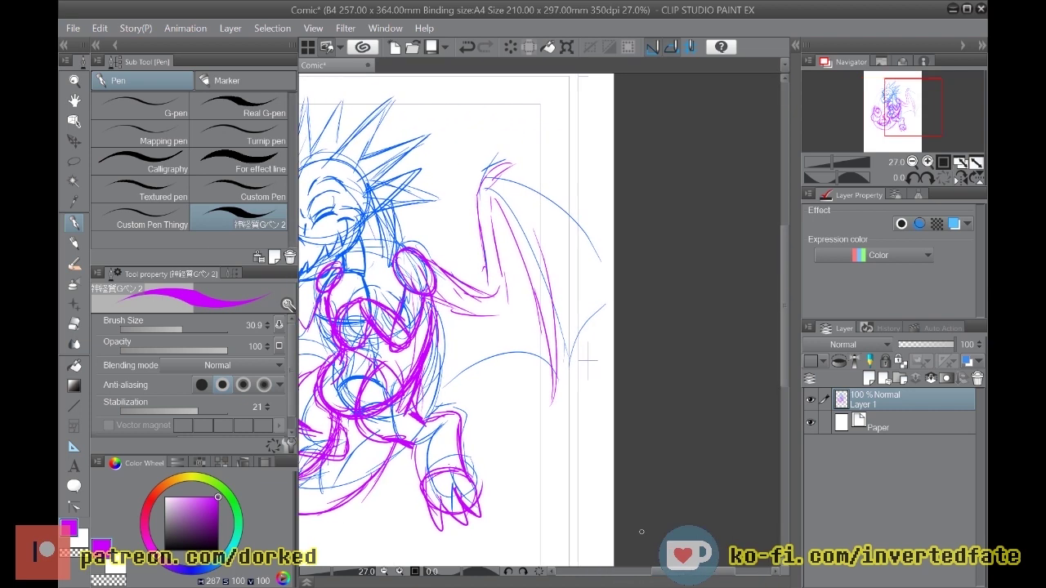
mouse_move(503, 194)
mouse_down()
mouse_move(546, 307)
mouse_move(551, 377)
mouse_up()
mouse_move(503, 184)
mouse_down()
mouse_move(602, 277)
mouse_move(595, 260)
mouse_move(611, 314)
mouse_move(586, 222)
mouse_move(535, 184)
mouse_move(581, 234)
mouse_move(600, 286)
mouse_up()
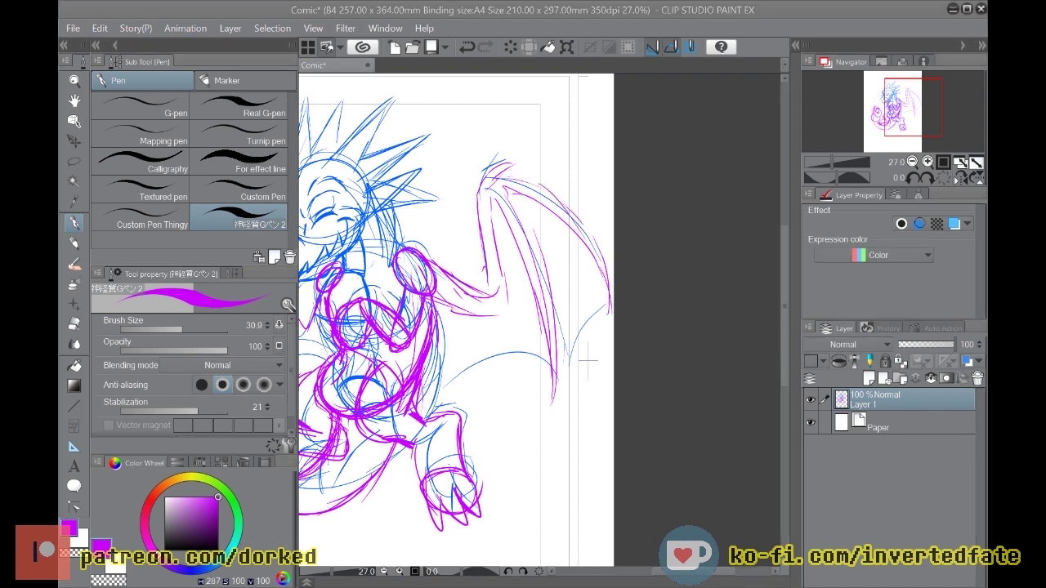
mouse_move(535, 203)
mouse_down()
mouse_move(590, 303)
mouse_move(593, 351)
mouse_move(530, 204)
mouse_move(591, 330)
mouse_move(582, 353)
mouse_move(544, 377)
mouse_move(441, 370)
mouse_move(432, 408)
mouse_up()
mouse_move(459, 369)
mouse_down()
mouse_move(539, 392)
mouse_move(570, 351)
mouse_move(594, 365)
mouse_move(583, 311)
mouse_move(608, 308)
mouse_move(594, 365)
mouse_up()
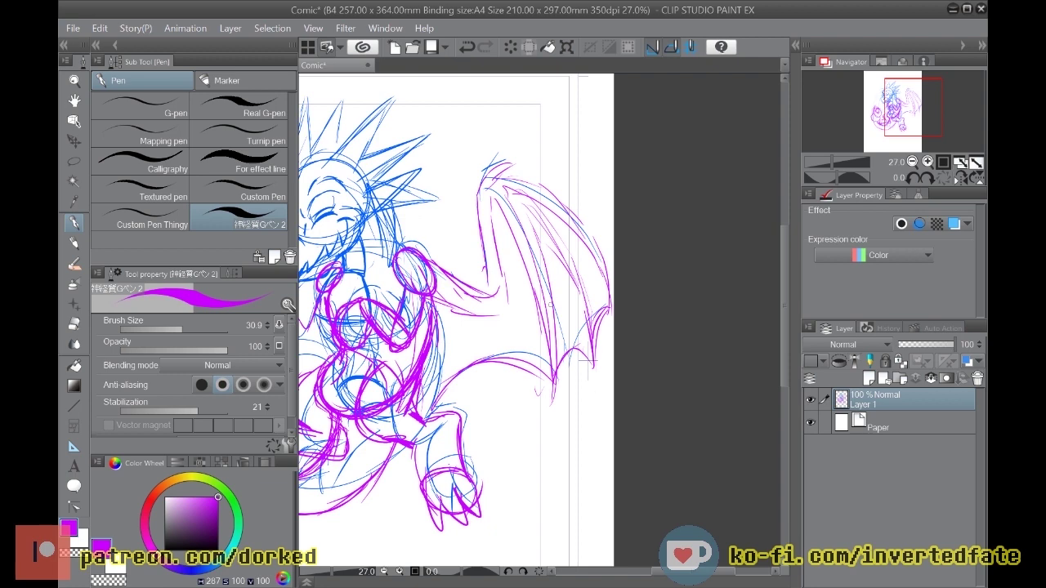
Step: Flip the canvas horizontally and lower Layer 1's opacity to 85%
scroll(338, 357, left, 5)
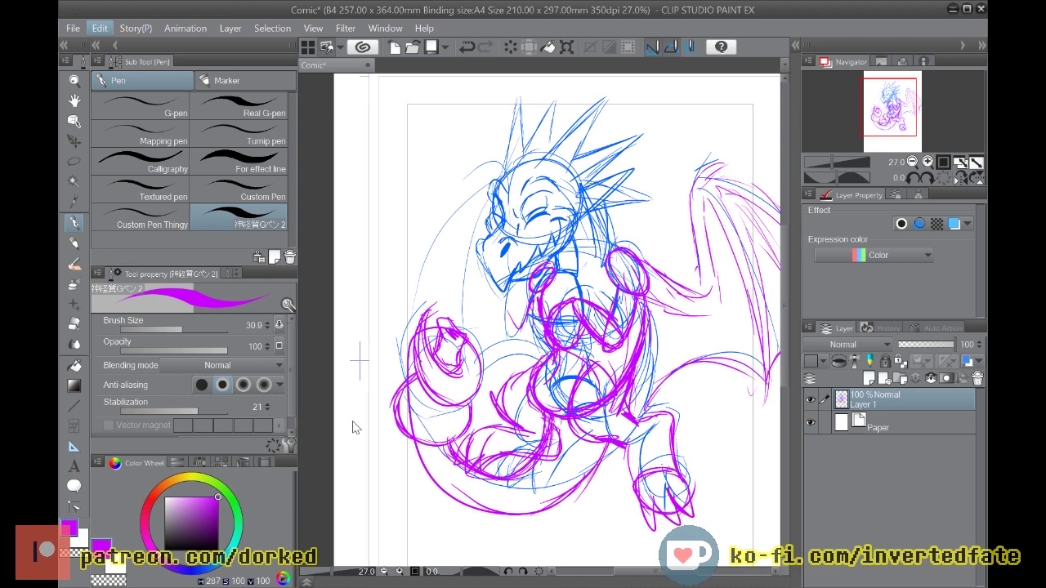
key(h)
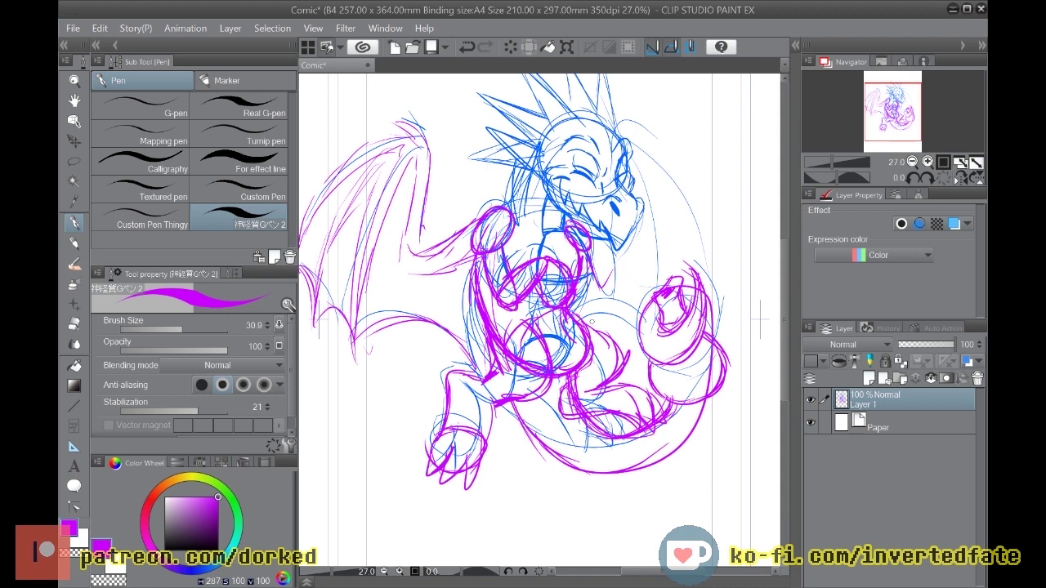
scroll(592, 322, up, 2)
drag(953, 347, 948, 350)
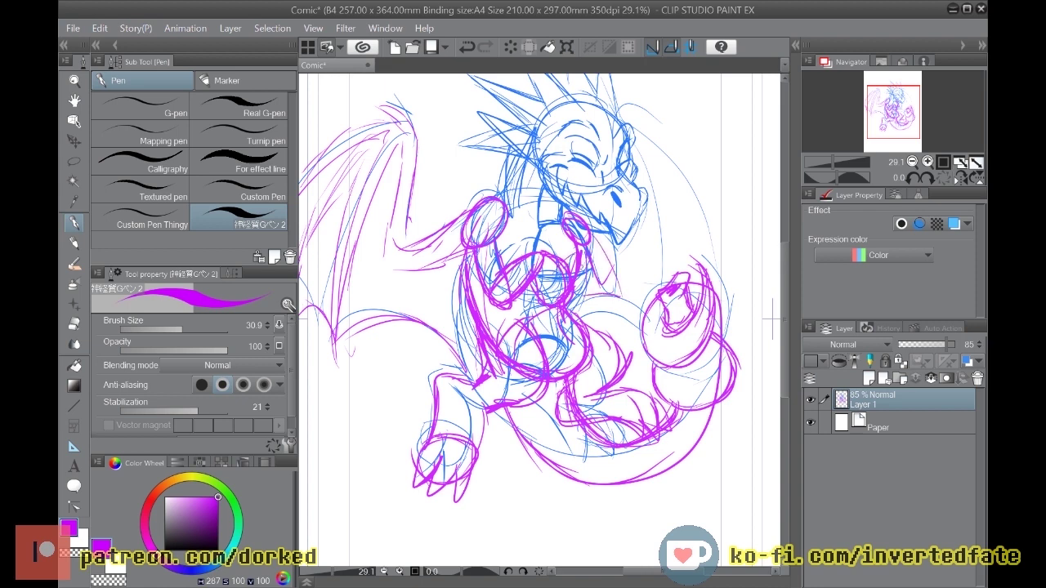
Step: Erase the near forearm and hand lines crossing the dragon's chest
key(ctrl+z)
mouse_move(515, 248)
mouse_down()
mouse_move(510, 286)
mouse_move(495, 294)
mouse_move(484, 278)
mouse_move(518, 262)
mouse_move(515, 300)
mouse_move(545, 262)
mouse_move(564, 304)
mouse_up()
key(e)
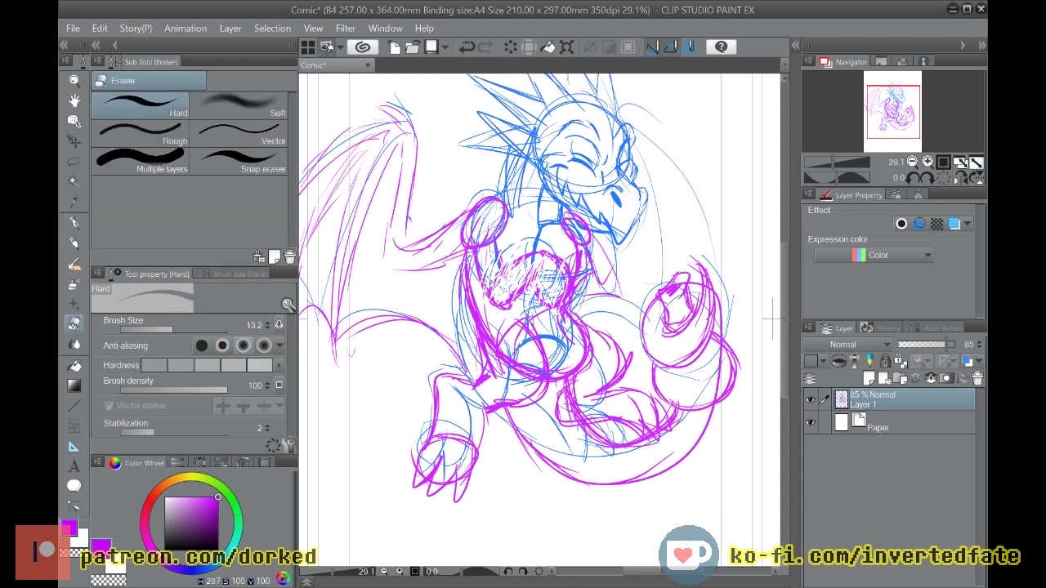
mouse_move(502, 271)
mouse_down()
mouse_move(515, 264)
mouse_move(519, 299)
mouse_move(553, 255)
mouse_move(569, 304)
mouse_move(561, 251)
mouse_up()
drag(510, 302, 538, 242)
drag(490, 298, 476, 256)
mouse_move(491, 297)
mouse_down()
mouse_move(490, 278)
mouse_move(504, 299)
mouse_up()
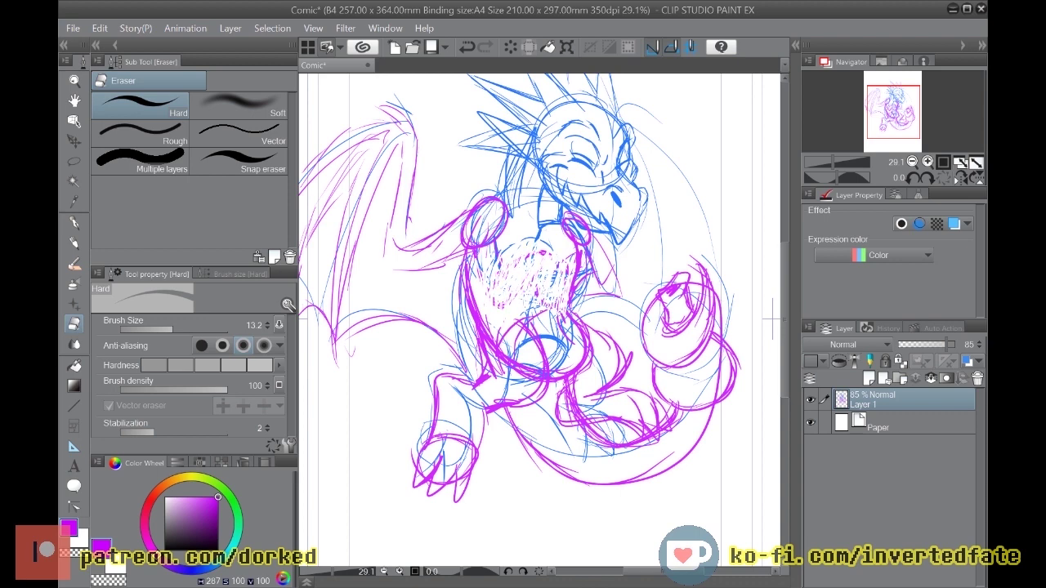
Step: Redraw the front contour of the chest and belly in purple and reinforce the upper back line
key(p)
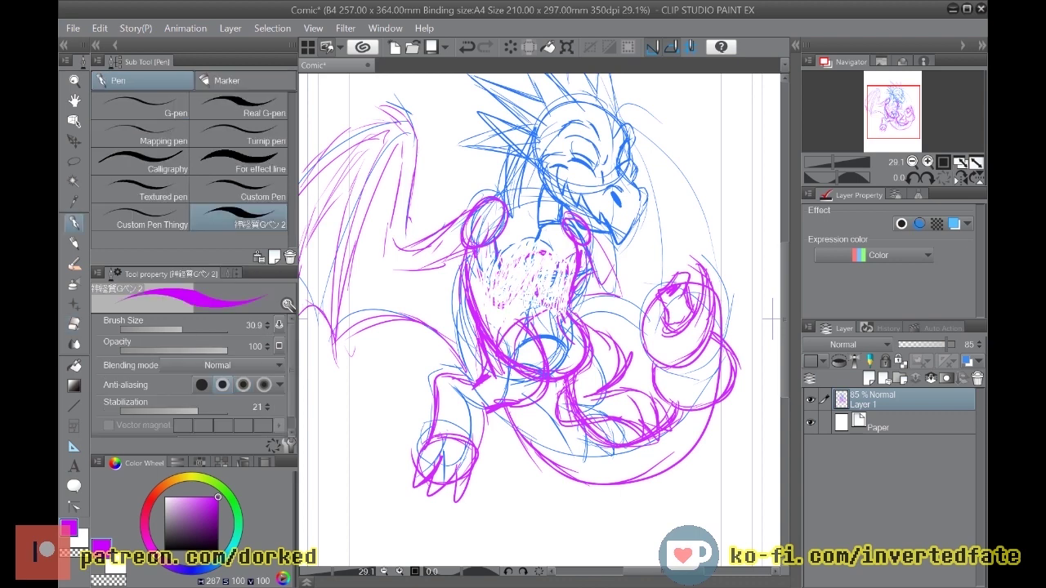
drag(567, 271, 564, 307)
mouse_move(572, 262)
mouse_down()
mouse_move(569, 316)
mouse_move(565, 303)
mouse_up()
drag(574, 255, 570, 315)
drag(566, 247, 577, 364)
mouse_move(585, 325)
mouse_down()
mouse_move(620, 345)
mouse_move(611, 392)
mouse_move(624, 351)
mouse_move(590, 325)
mouse_up()
drag(471, 250, 475, 299)
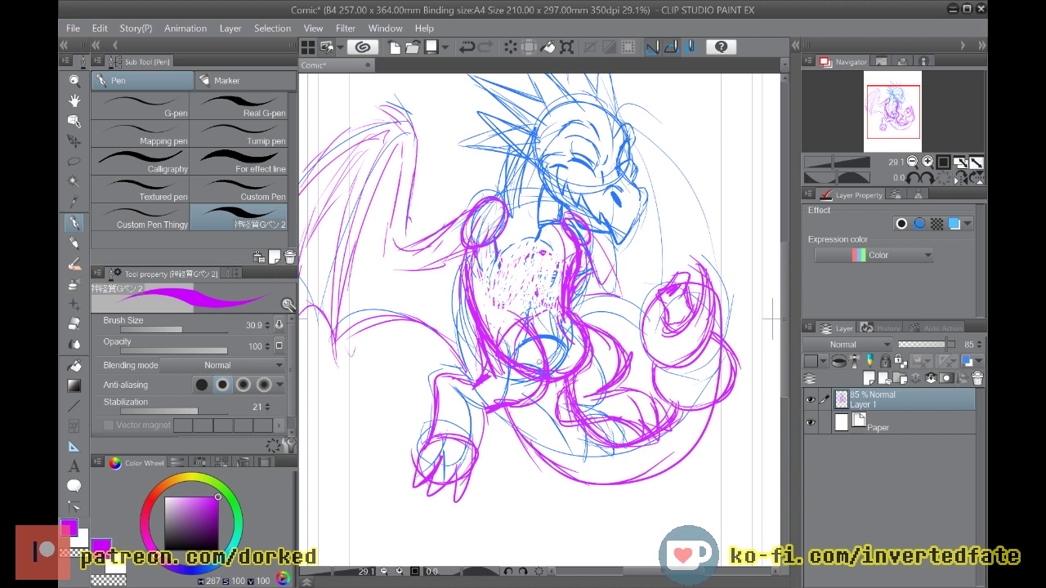
Step: Draw the near thigh's upper curve and the contour from the hip down the lower leg
mouse_move(491, 307)
mouse_down()
mouse_move(485, 320)
mouse_move(508, 320)
mouse_up()
drag(492, 379, 510, 399)
mouse_move(496, 360)
mouse_down()
mouse_move(521, 401)
mouse_move(469, 384)
mouse_move(482, 449)
mouse_up()
Step: Redraw the near arm with its elbow behind the back and the forearm crossing the chest to a rounded hand
mouse_move(472, 229)
mouse_down()
mouse_move(454, 249)
mouse_move(444, 309)
mouse_move(495, 272)
mouse_up()
drag(478, 276, 513, 265)
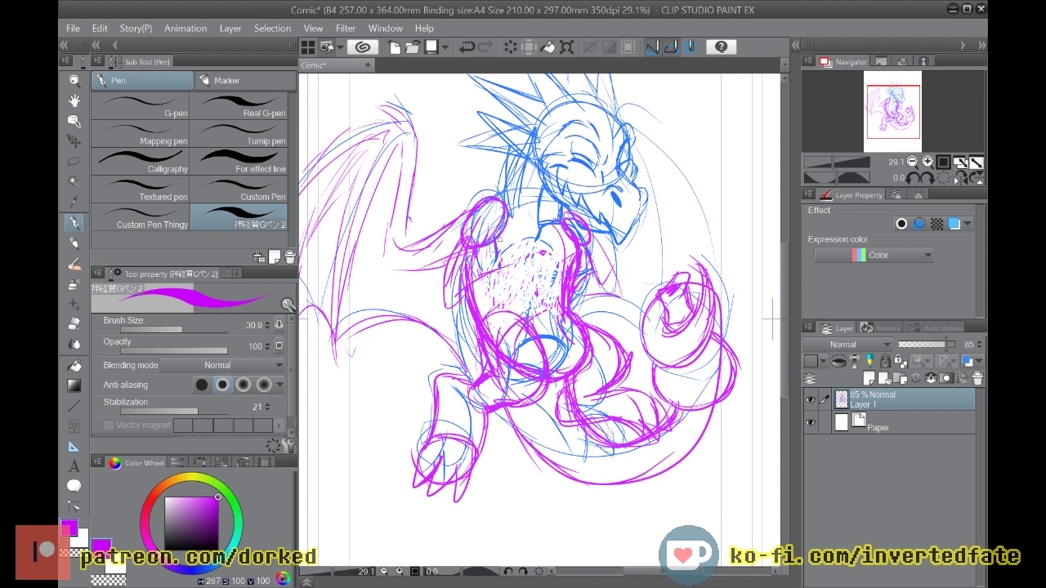
mouse_move(543, 263)
mouse_down()
mouse_move(541, 296)
mouse_move(513, 317)
mouse_move(502, 307)
mouse_move(547, 291)
mouse_move(539, 320)
mouse_up()
mouse_move(515, 276)
mouse_down()
mouse_move(498, 304)
mouse_move(482, 299)
mouse_move(444, 317)
mouse_move(446, 306)
mouse_up()
mouse_move(507, 270)
mouse_down()
mouse_move(448, 295)
mouse_move(482, 276)
mouse_move(452, 311)
mouse_up()
drag(510, 281, 482, 302)
drag(469, 294, 446, 317)
drag(497, 266, 456, 294)
mouse_move(487, 247)
mouse_down()
mouse_move(477, 274)
mouse_move(446, 284)
mouse_up()
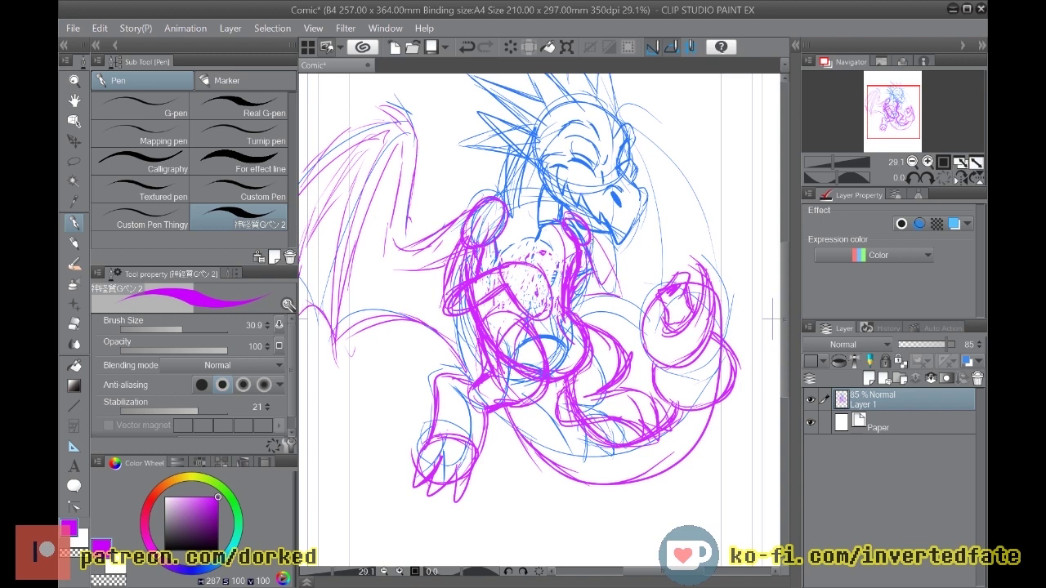
Step: Try a bent far arm beside the chest, with neck lines and extra strokes on the near hand
drag(592, 233, 606, 287)
mouse_move(585, 320)
mouse_down()
mouse_move(593, 277)
mouse_move(601, 296)
mouse_move(579, 286)
mouse_move(606, 289)
mouse_move(634, 260)
mouse_move(605, 290)
mouse_move(597, 233)
mouse_up()
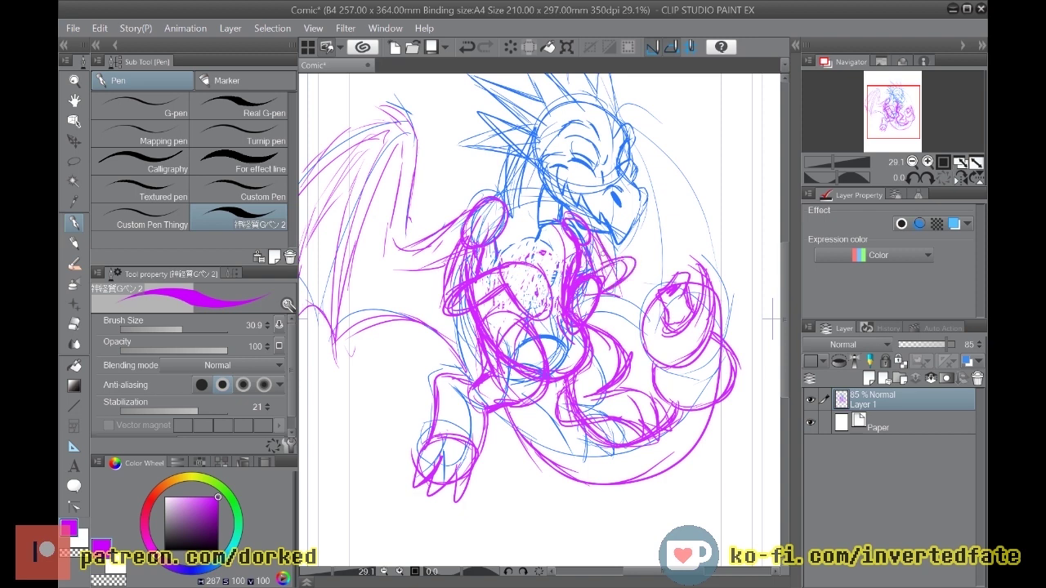
mouse_move(500, 199)
mouse_down()
mouse_move(523, 154)
mouse_move(505, 185)
mouse_move(557, 219)
mouse_up()
mouse_move(589, 299)
mouse_down()
mouse_move(584, 320)
mouse_move(598, 301)
mouse_move(590, 337)
mouse_up()
drag(531, 293, 533, 327)
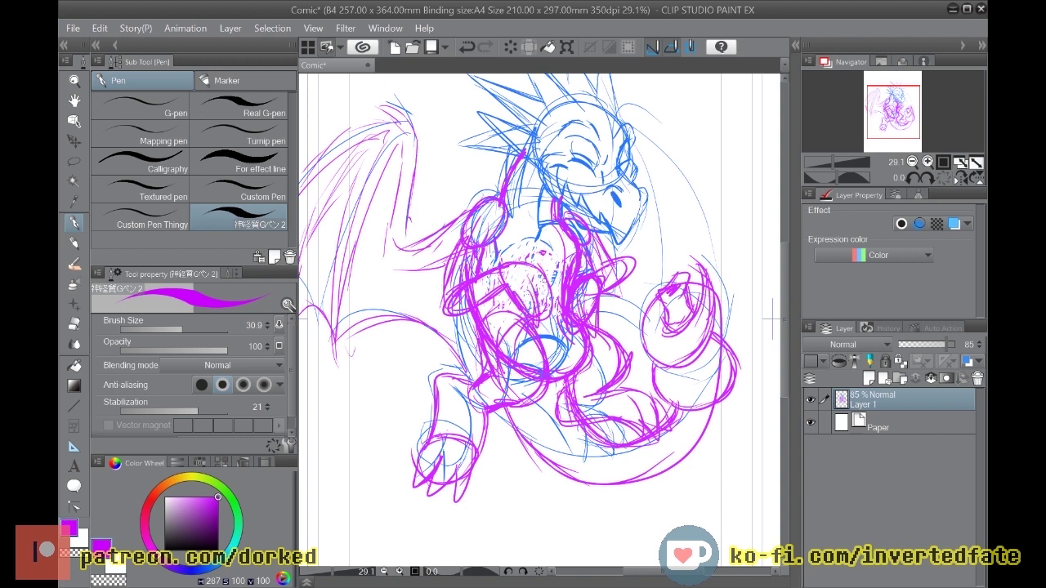
drag(546, 278, 543, 317)
drag(525, 295, 550, 324)
scroll(437, 296, up, 2)
scroll(463, 292, down, 2)
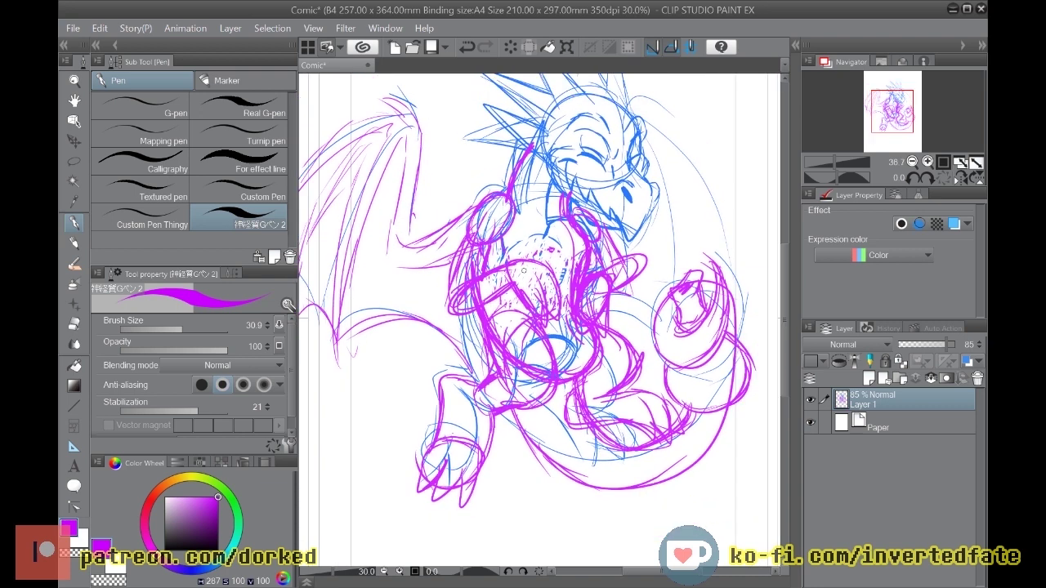
Step: Undo the far arm, neck and extra hand strokes, keeping the redrawn near arm
key(ctrl+z)
key(ctrl+z)
key(ctrl+z)
key(ctrl+z)
key(ctrl+z)
key(ctrl+z)
key(ctrl+z)
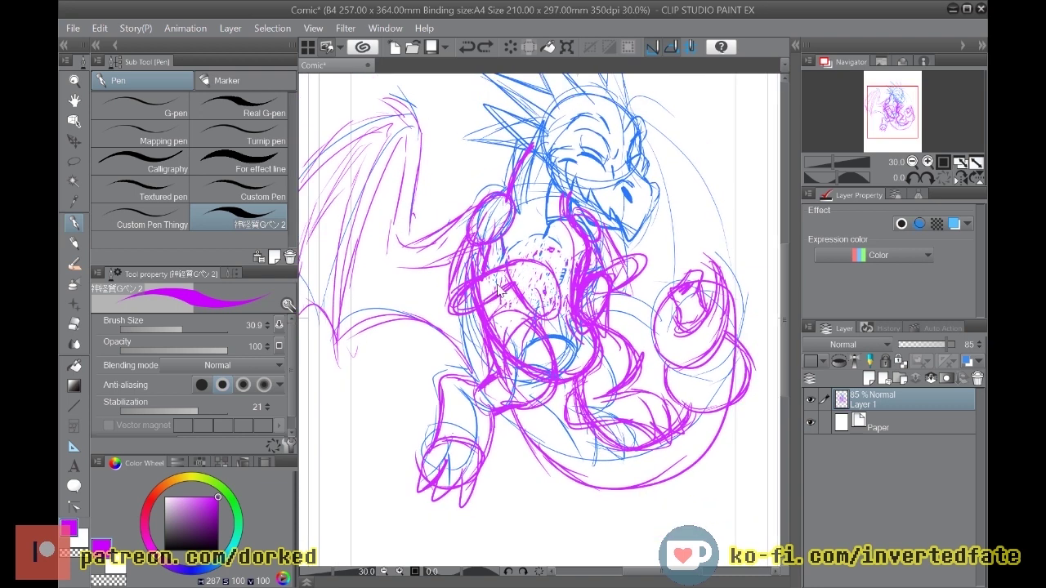
key(ctrl+z)
key(ctrl+z)
key(ctrl+z)
key(ctrl+z)
key(ctrl+z)
key(ctrl+z)
key(ctrl+z)
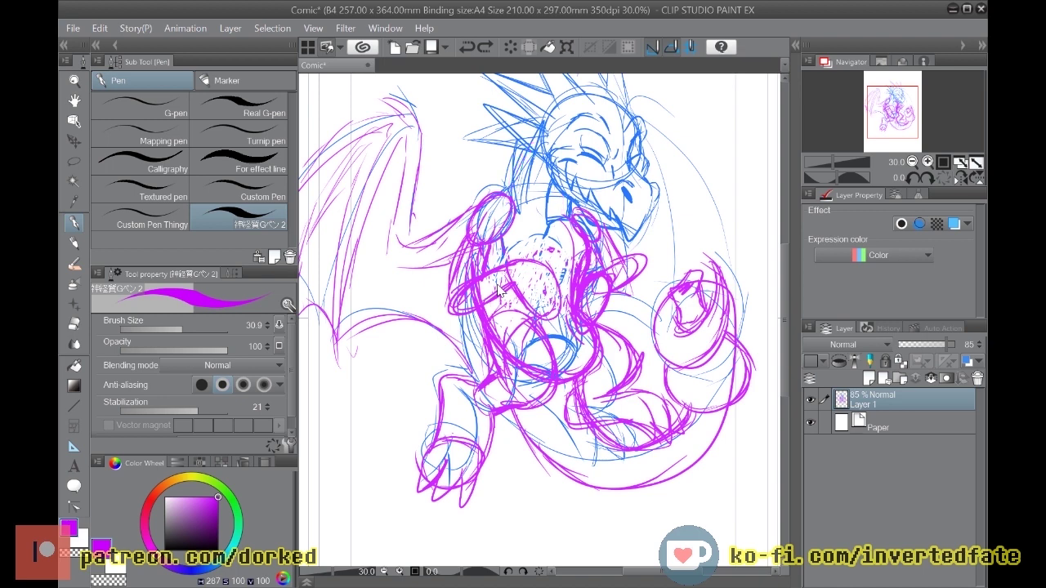
key(ctrl+z)
key(ctrl+z)
key(ctrl+z)
key(ctrl+z)
key(ctrl+z)
key(ctrl+z)
key(ctrl+z)
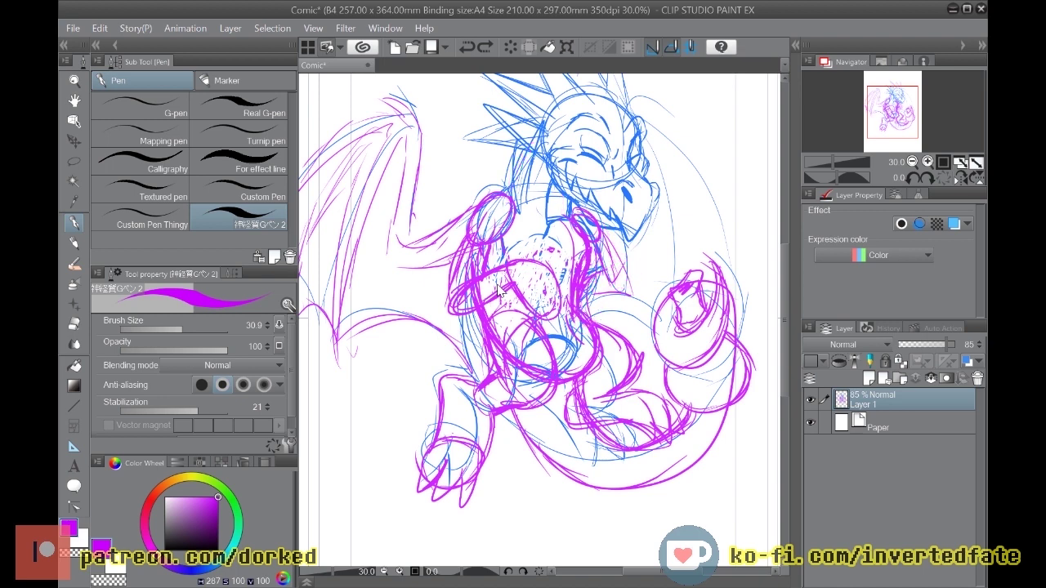
key(ctrl+z)
key(ctrl+z)
key(ctrl+z)
key(ctrl+z)
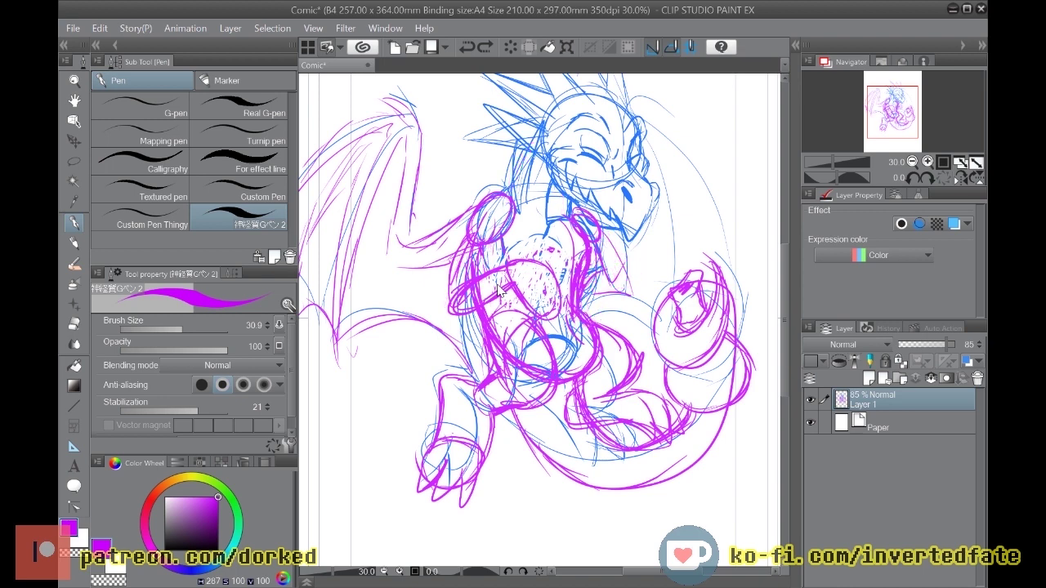
Step: Erase lines inside the near hand and redraw the hands overlapping at the chest with the far forearm
key(e)
key(e)
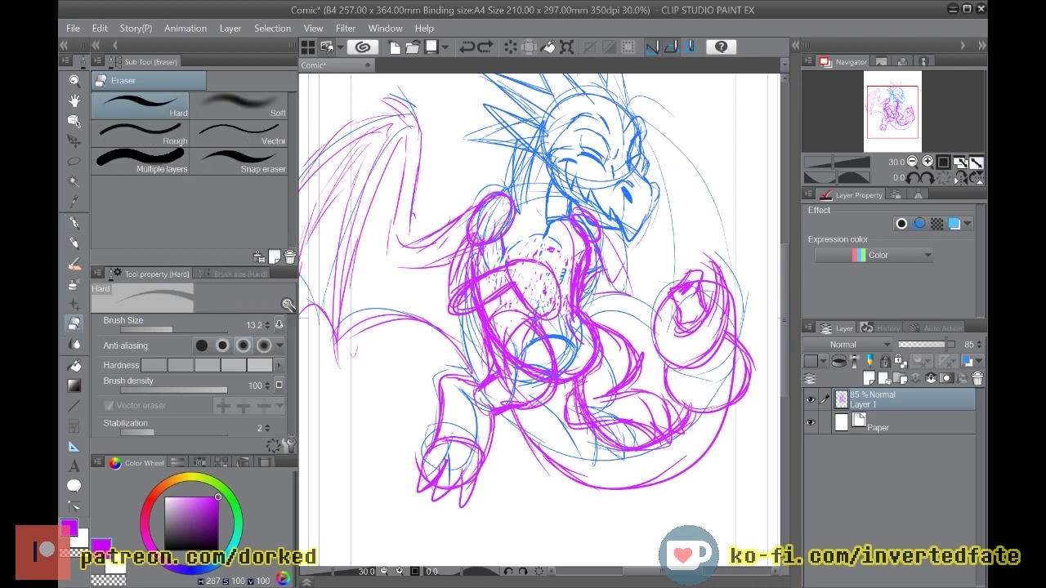
mouse_move(525, 266)
mouse_down()
mouse_move(526, 304)
mouse_move(546, 290)
mouse_move(545, 319)
mouse_up()
key(p)
mouse_move(527, 263)
mouse_down()
mouse_move(572, 248)
mouse_move(564, 289)
mouse_up()
drag(554, 295, 536, 303)
key(ctrl+z)
mouse_move(524, 258)
mouse_down()
mouse_move(541, 237)
mouse_move(570, 245)
mouse_move(528, 299)
mouse_move(549, 233)
mouse_move(570, 244)
mouse_up()
mouse_move(513, 281)
mouse_down()
mouse_move(561, 284)
mouse_move(570, 270)
mouse_move(588, 294)
mouse_move(600, 290)
mouse_move(580, 304)
mouse_up()
Step: Draw the far upper arm down from the shoulder to a rounded elbow in front of the chest
mouse_move(592, 252)
mouse_down()
mouse_move(613, 301)
mouse_move(635, 282)
mouse_move(590, 299)
mouse_move(621, 293)
mouse_up()
mouse_move(611, 229)
mouse_down()
mouse_move(603, 245)
mouse_move(623, 291)
mouse_up()
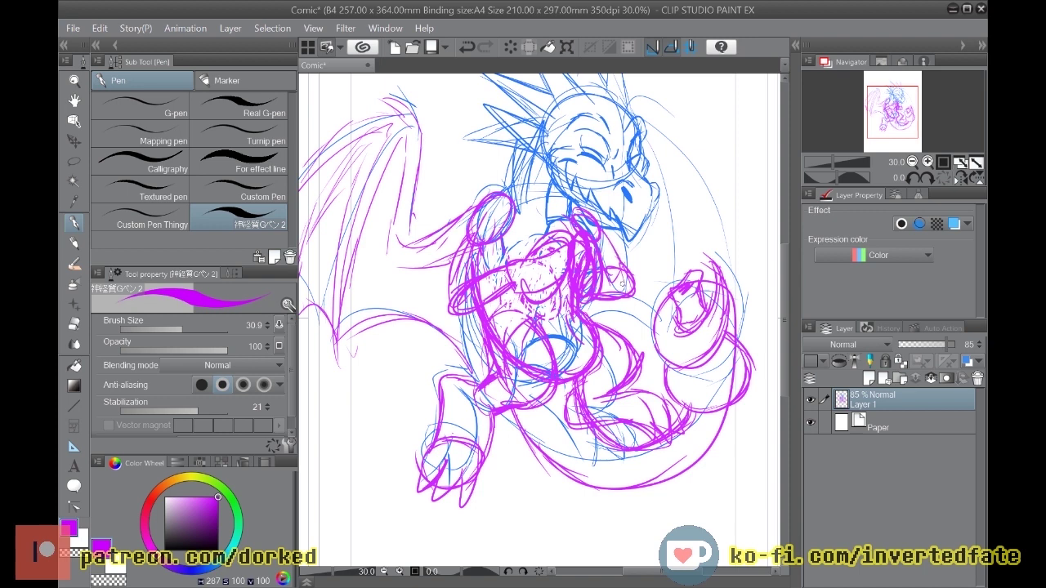
drag(543, 302, 550, 309)
scroll(517, 271, down, 4)
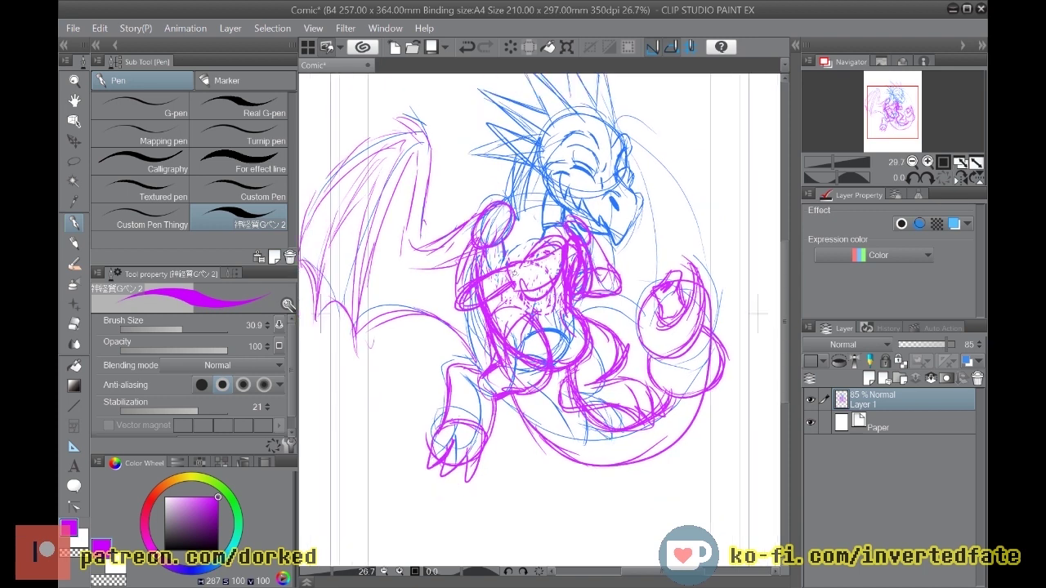
Step: Draw the far wing's claw and long curved edges behind the head and tail, and flip the canvas horizontally
scroll(456, 190, up, 1)
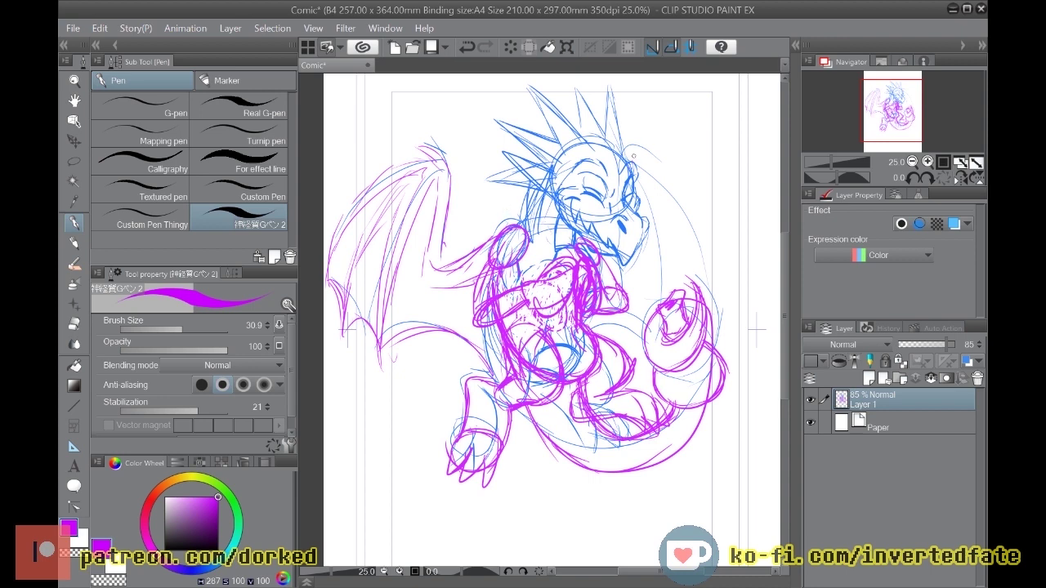
drag(676, 216, 697, 263)
mouse_move(663, 196)
mouse_down()
mouse_move(682, 221)
mouse_move(650, 331)
mouse_up()
drag(635, 255, 618, 341)
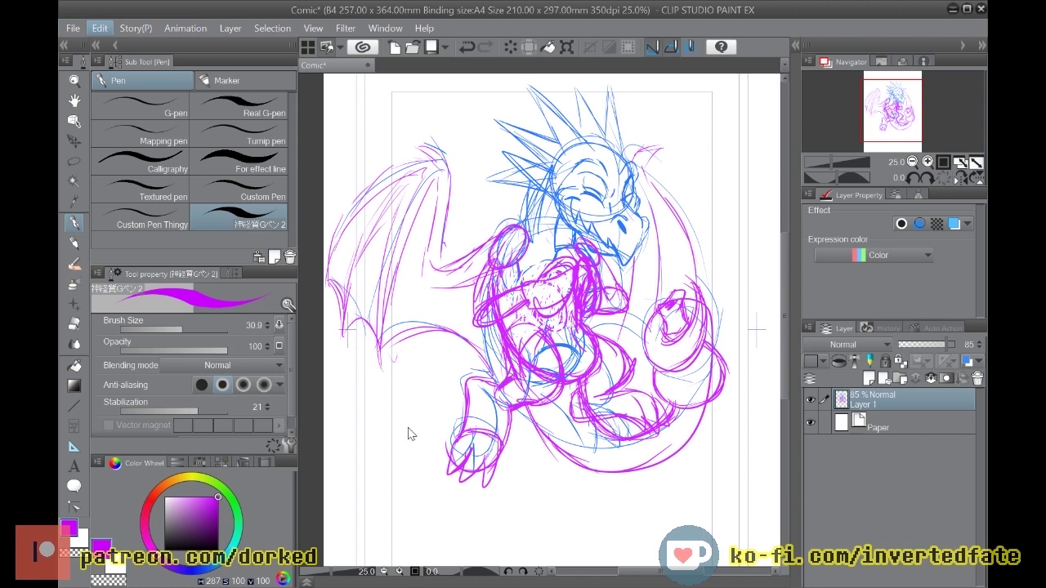
click(534, 404)
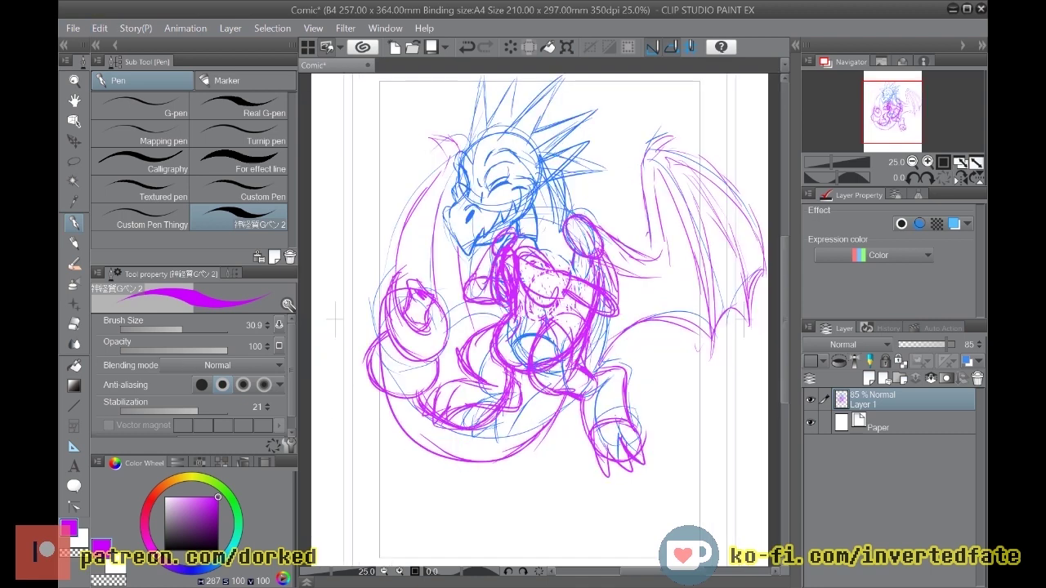
Step: Lower Layer 1's opacity to 41% and prepare a new layer above it with red as the drawing colour
drag(944, 347, 923, 353)
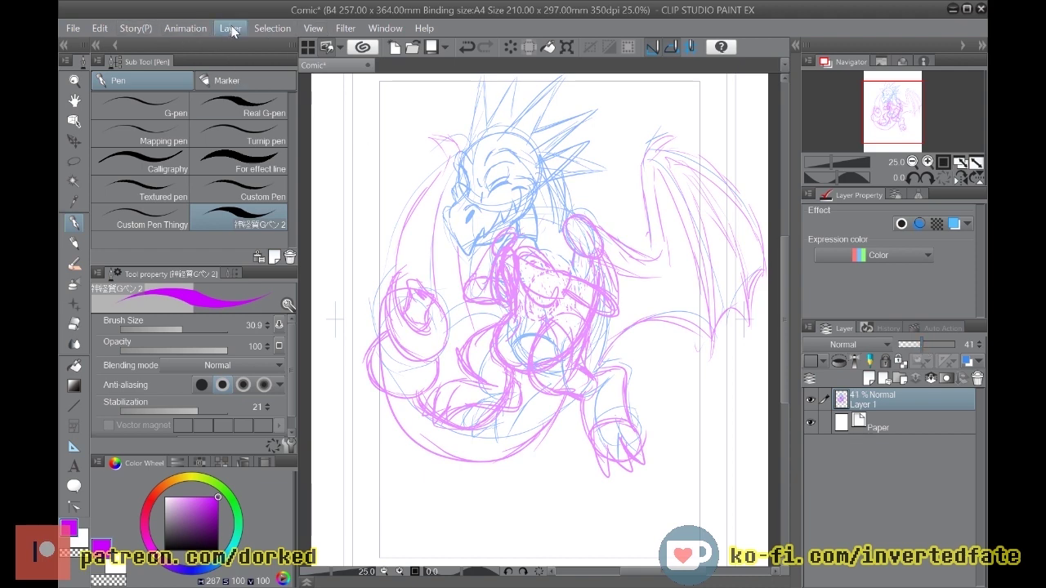
key(ctrl+shift+n)
click(149, 504)
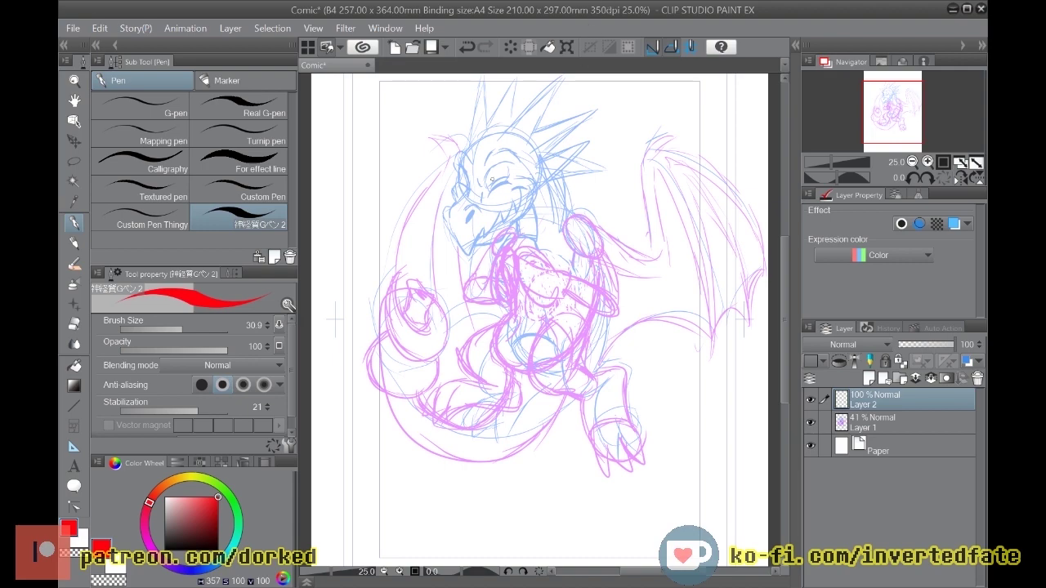
Step: Draw the top of the head and the three large rear head spikes in clean red lines
scroll(492, 178, up, 1)
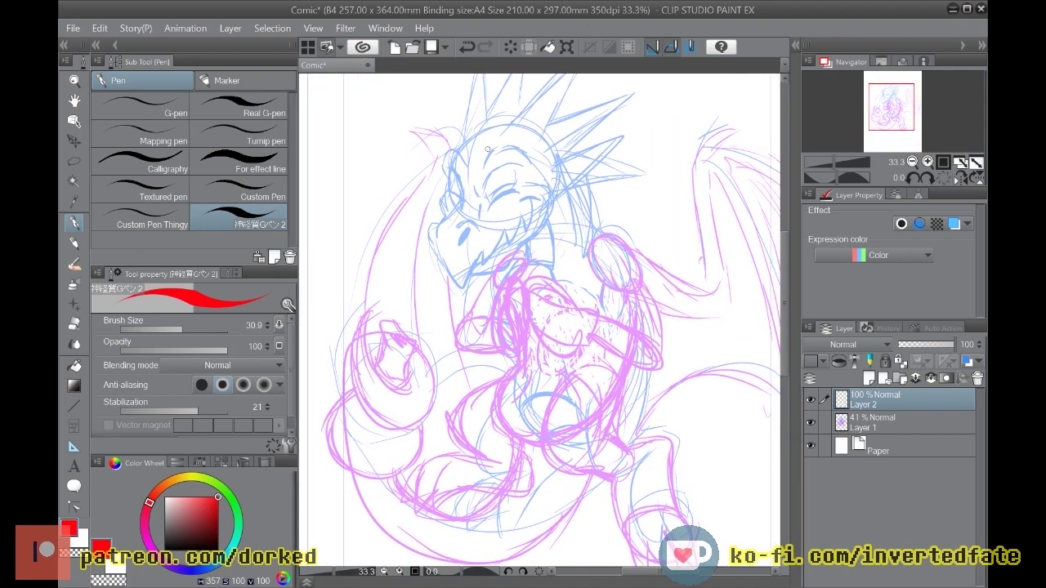
scroll(489, 151, up, 3)
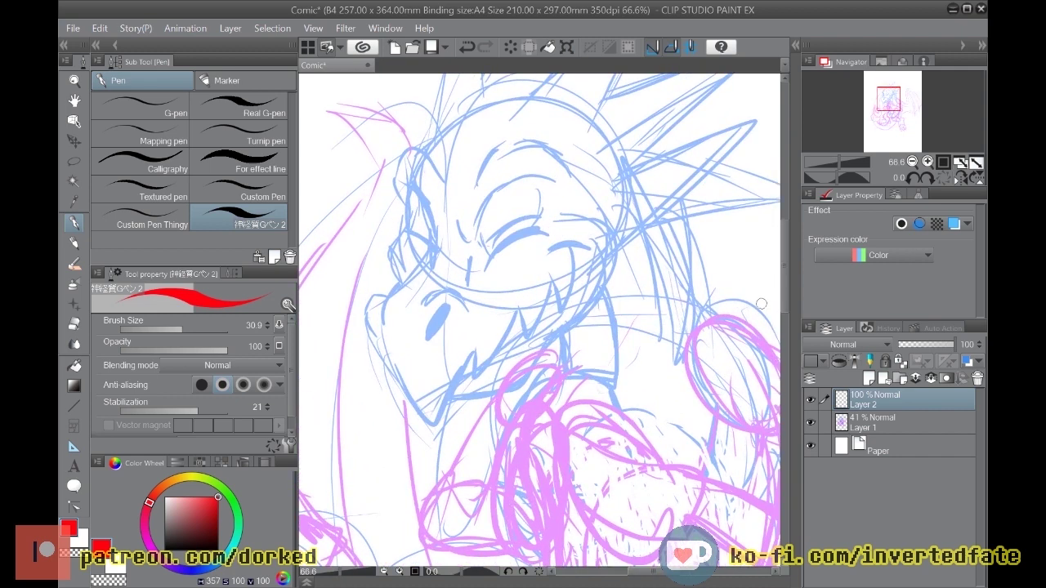
scroll(783, 284, up, 5)
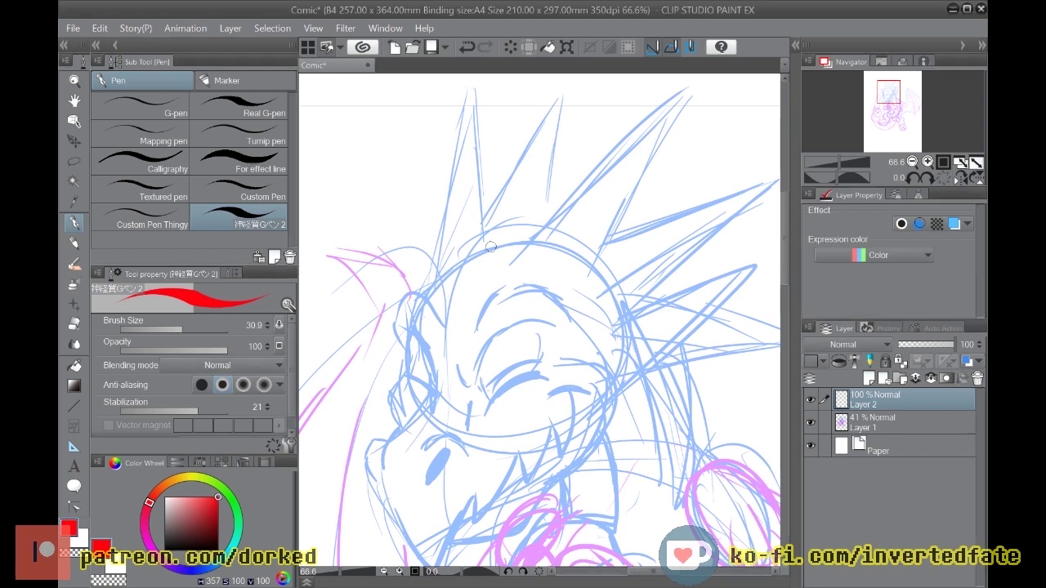
mouse_move(462, 259)
mouse_down()
mouse_move(493, 247)
mouse_move(477, 248)
mouse_move(516, 240)
mouse_move(450, 267)
mouse_move(531, 242)
mouse_move(681, 89)
mouse_move(609, 272)
mouse_up()
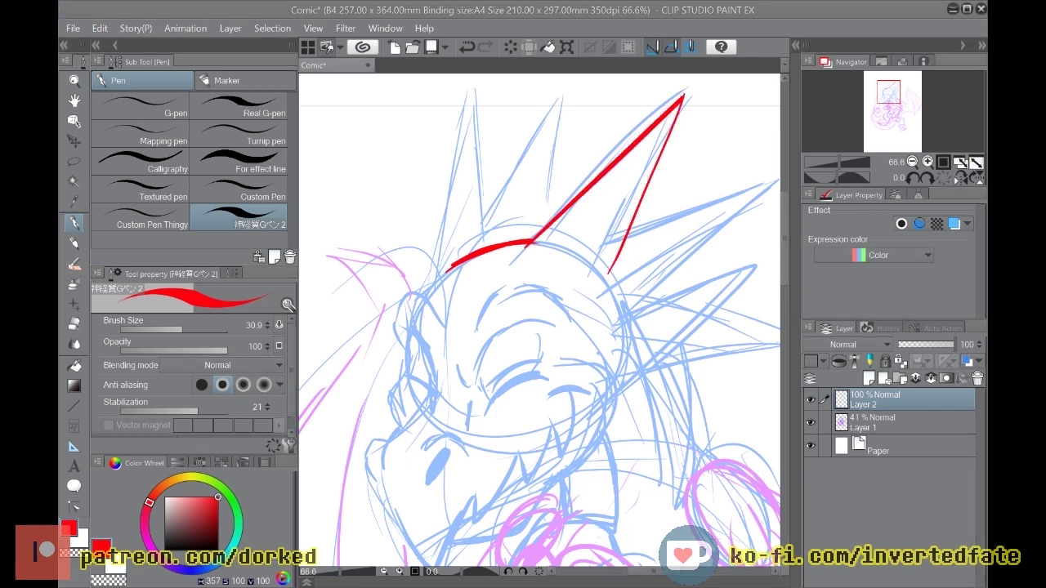
mouse_move(623, 242)
mouse_down()
mouse_move(753, 187)
mouse_move(630, 315)
mouse_move(641, 300)
mouse_move(633, 327)
mouse_move(727, 302)
mouse_move(740, 309)
mouse_move(621, 402)
mouse_move(741, 307)
mouse_up()
mouse_move(659, 326)
mouse_down()
mouse_move(676, 321)
mouse_move(662, 378)
mouse_move(608, 411)
mouse_up()
Step: Draw the tall front head spike in red, undoing one stray stroke and reworking its edges
drag(416, 278, 482, 155)
drag(453, 204, 513, 98)
drag(492, 141, 527, 94)
mouse_move(489, 152)
mouse_down()
mouse_move(539, 79)
mouse_move(525, 208)
mouse_up()
key(ctrl+z)
mouse_move(442, 250)
mouse_down()
mouse_move(515, 100)
mouse_move(495, 233)
mouse_up()
mouse_move(508, 162)
mouse_down()
mouse_move(495, 217)
mouse_move(523, 95)
mouse_up()
drag(527, 91, 493, 238)
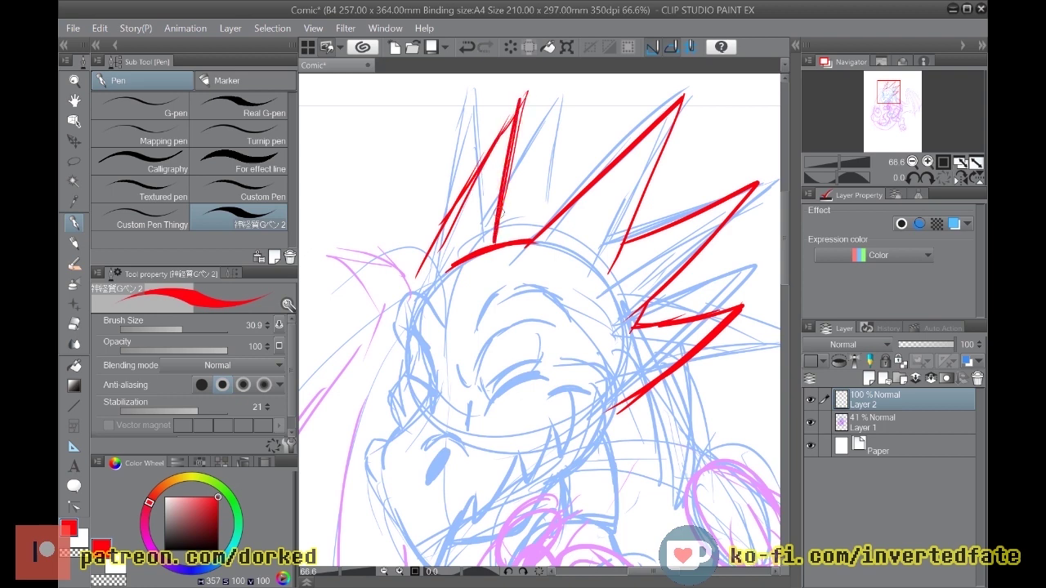
Step: Draw the arched far brow ridge at the front of the face in red
drag(441, 320, 414, 292)
mouse_move(408, 293)
mouse_down()
mouse_move(399, 338)
mouse_move(446, 331)
mouse_up()
drag(424, 256, 399, 285)
Step: Draw the near eye in red with its heavy upper lid, lower lids, tear duct and narrow pupil
mouse_move(546, 321)
mouse_down()
mouse_move(511, 325)
mouse_move(460, 377)
mouse_move(474, 378)
mouse_move(529, 326)
mouse_move(558, 323)
mouse_up()
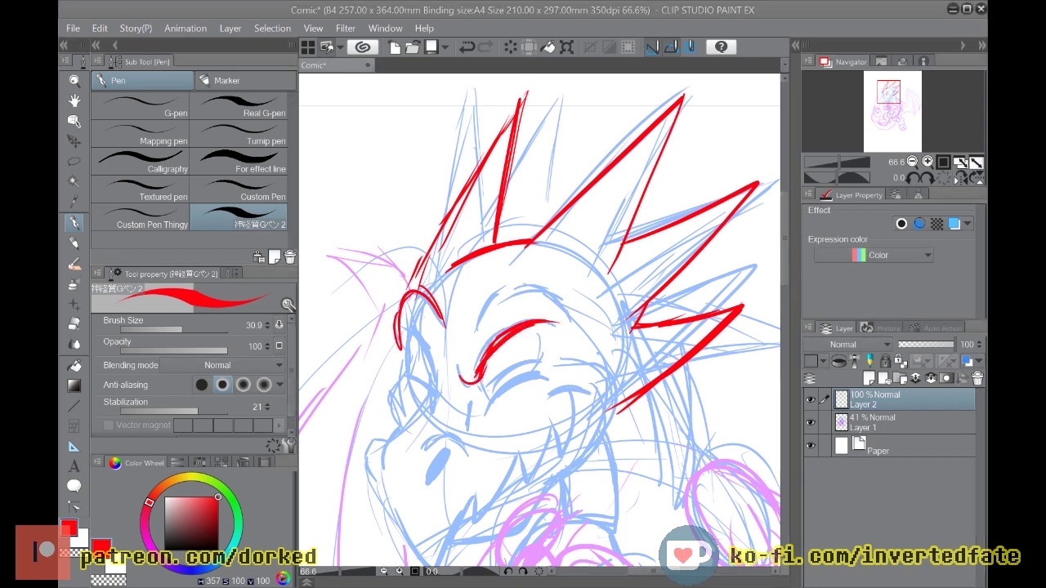
mouse_move(546, 327)
mouse_down()
mouse_move(530, 369)
mouse_move(543, 373)
mouse_move(480, 394)
mouse_up()
mouse_move(539, 364)
mouse_down()
mouse_move(479, 397)
mouse_move(500, 395)
mouse_move(487, 404)
mouse_up()
drag(565, 373, 479, 398)
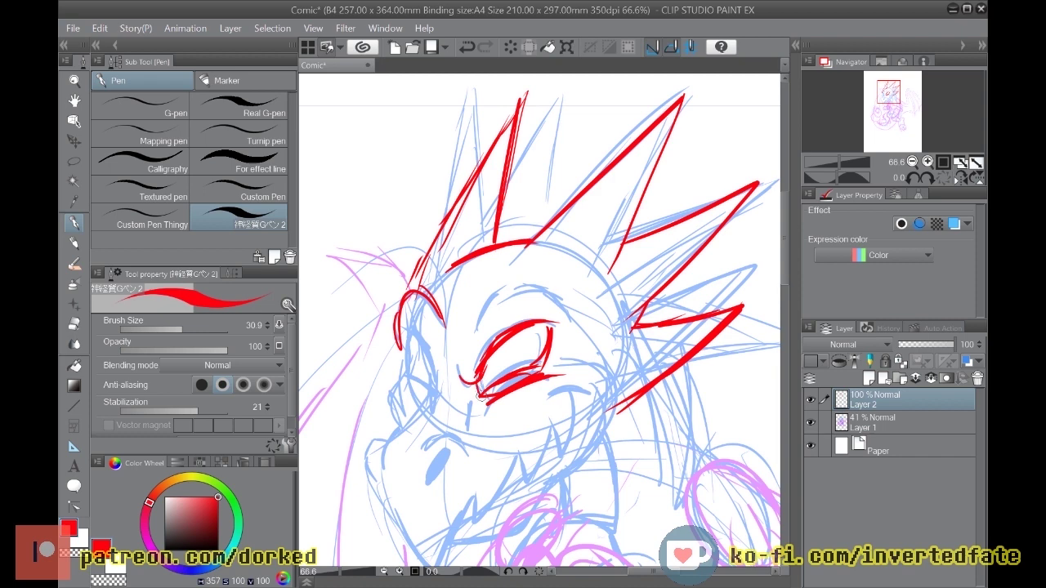
drag(500, 345, 494, 385)
scroll(502, 361, down, 5)
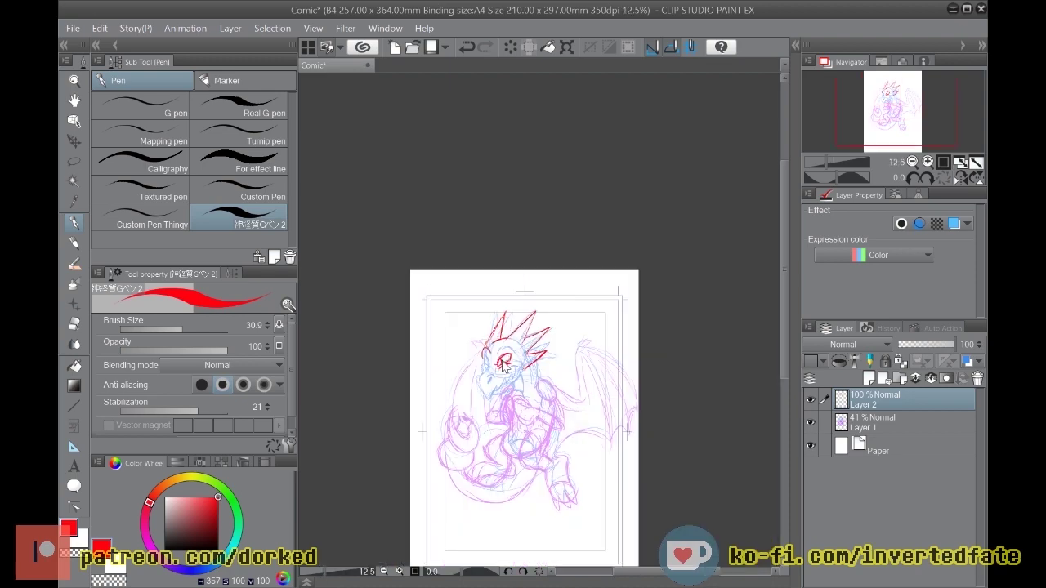
scroll(502, 364, up, 7)
mouse_move(492, 356)
mouse_down()
mouse_move(493, 397)
mouse_move(498, 373)
mouse_move(504, 399)
mouse_up()
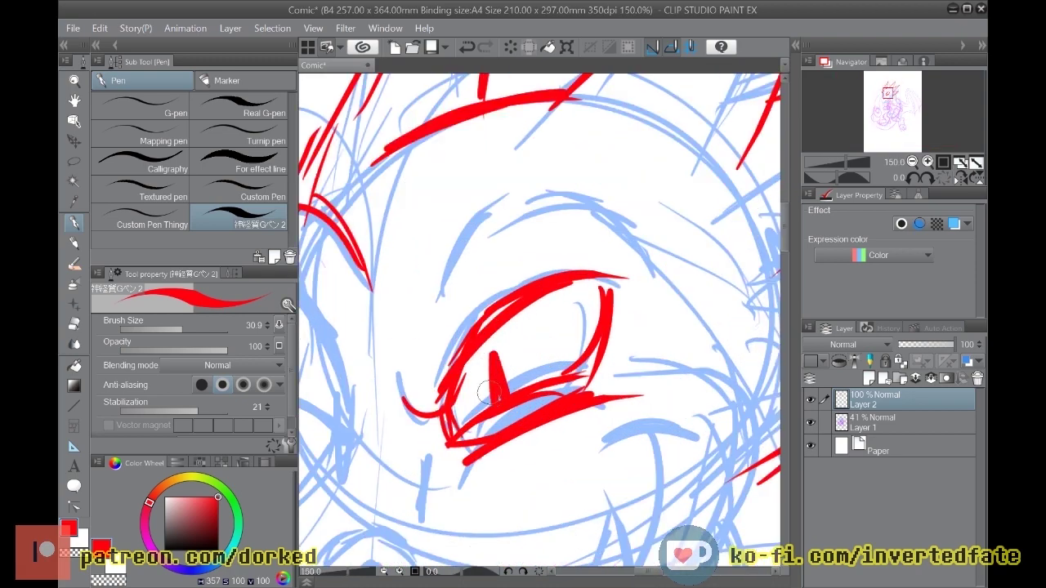
Step: Draw the far eye and the bridge of the snout in red, undoing two strokes and redrawing the bridge
drag(649, 571, 632, 571)
mouse_move(614, 397)
mouse_down()
mouse_move(559, 288)
mouse_move(532, 281)
mouse_move(557, 393)
mouse_up()
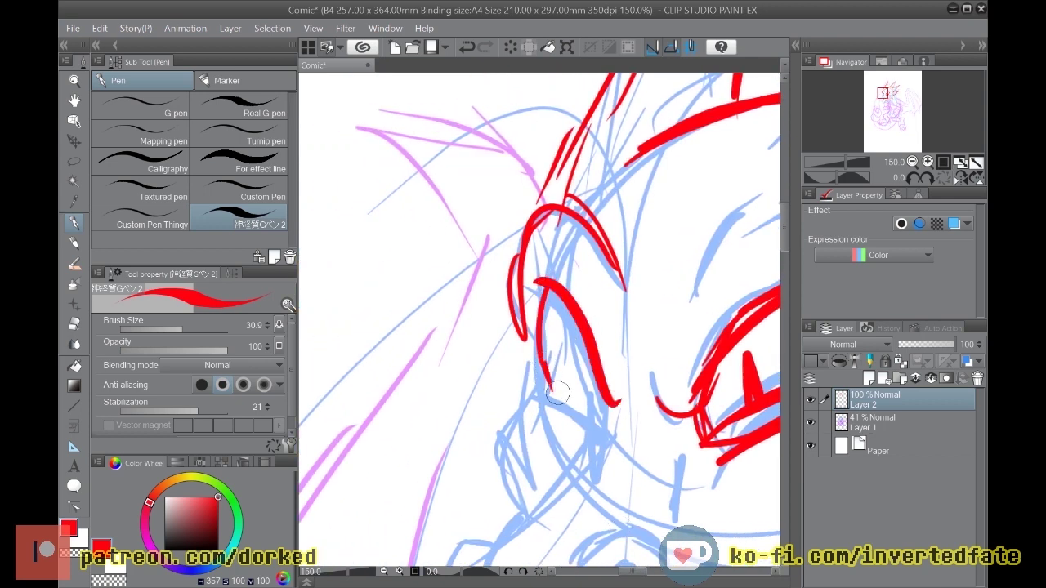
mouse_move(602, 425)
mouse_down()
mouse_move(553, 382)
mouse_move(545, 358)
mouse_up()
mouse_move(612, 401)
mouse_down()
mouse_move(569, 459)
mouse_move(489, 563)
mouse_up()
mouse_move(551, 383)
mouse_down()
mouse_move(502, 417)
mouse_move(495, 451)
mouse_up()
key(ctrl+z)
key(ctrl+z)
mouse_move(550, 380)
mouse_down()
mouse_move(511, 421)
mouse_move(511, 510)
mouse_up()
mouse_move(527, 291)
mouse_down()
mouse_move(523, 352)
mouse_move(537, 224)
mouse_up()
scroll(538, 222, down, 4)
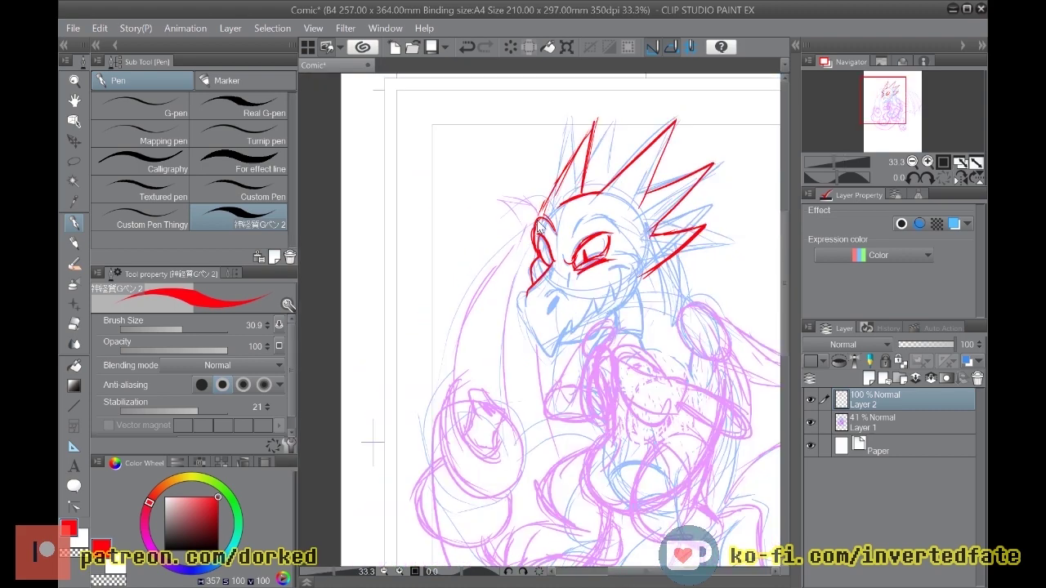
Step: Draw the snout outline, nostril, toothed grin, jaw and curved cheek in clean red lines
scroll(539, 229, up, 2)
mouse_move(519, 412)
mouse_down()
mouse_move(546, 467)
mouse_move(573, 483)
mouse_move(597, 419)
mouse_move(602, 435)
mouse_move(626, 422)
mouse_move(639, 382)
mouse_move(655, 401)
mouse_move(669, 358)
mouse_move(684, 376)
mouse_move(704, 354)
mouse_move(688, 321)
mouse_move(719, 314)
mouse_up()
mouse_move(518, 367)
mouse_down()
mouse_move(502, 389)
mouse_move(506, 419)
mouse_move(510, 360)
mouse_move(507, 389)
mouse_move(582, 378)
mouse_move(564, 403)
mouse_move(581, 369)
mouse_up()
mouse_move(577, 472)
mouse_down()
mouse_move(654, 437)
mouse_move(726, 372)
mouse_move(747, 310)
mouse_up()
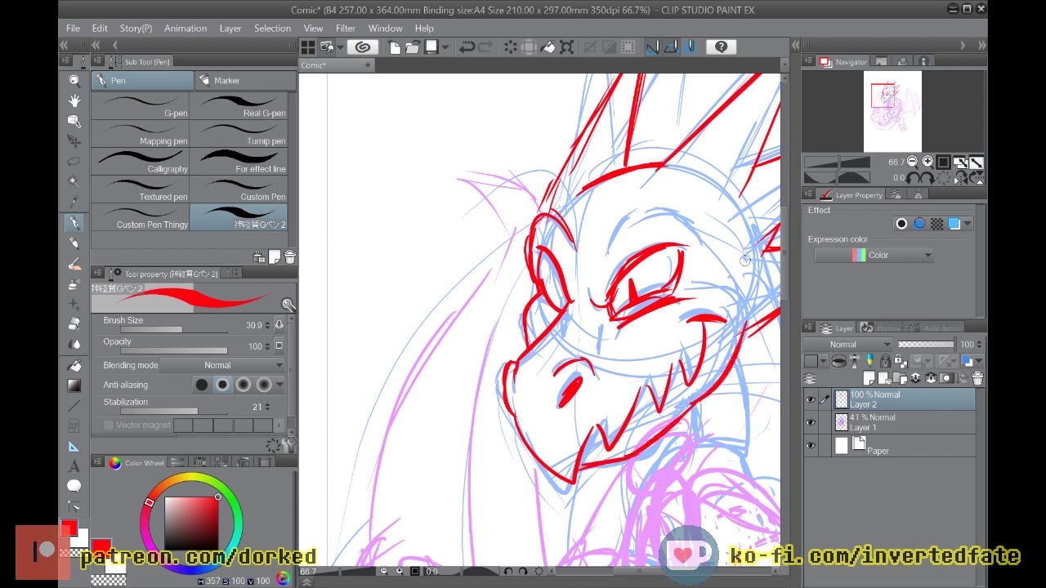
mouse_move(726, 264)
mouse_down()
mouse_move(750, 304)
mouse_move(723, 373)
mouse_up()
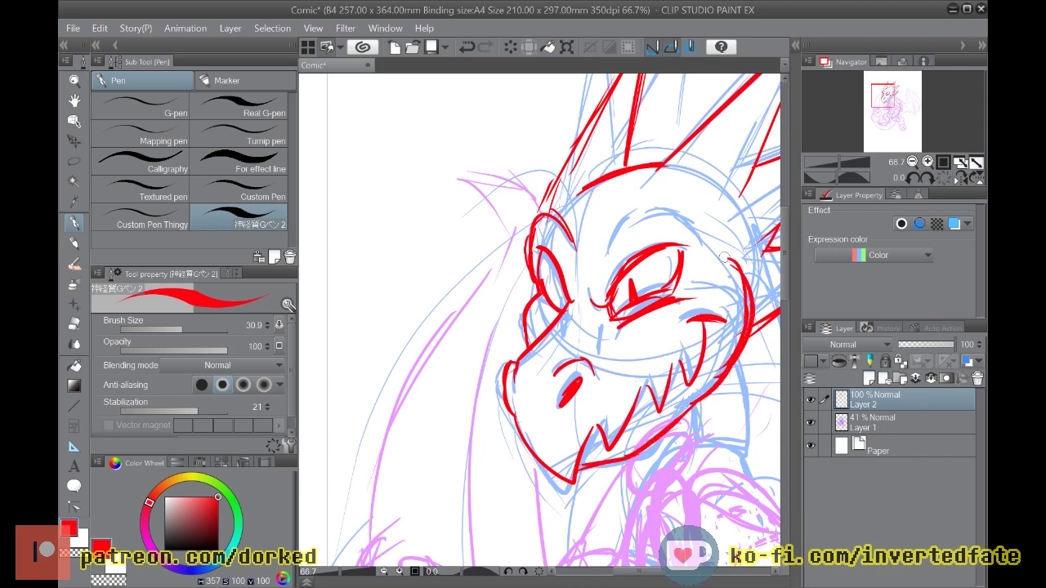
drag(726, 260, 756, 316)
Step: Add thin red strokes for an extra edge beside the second head spike, rising from the top of the head
scroll(760, 331, down, 3)
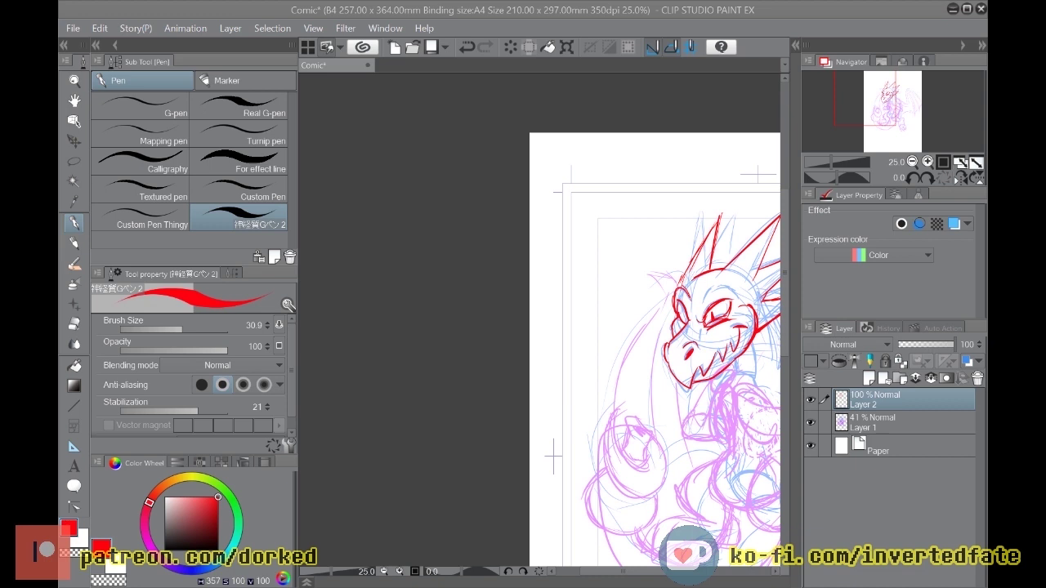
scroll(590, 518, up, 1)
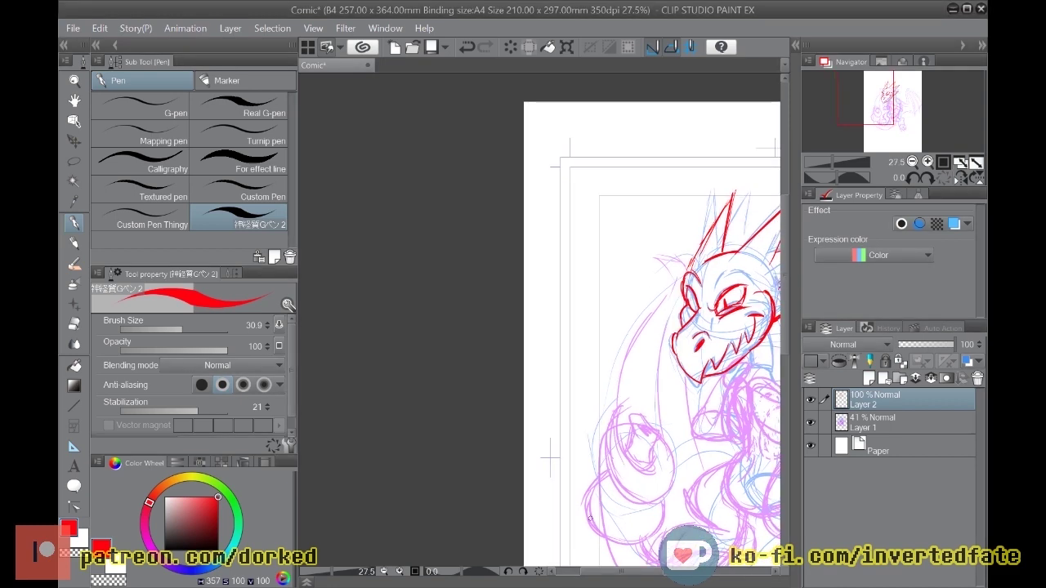
scroll(595, 326, down, 1)
scroll(595, 326, down, 1)
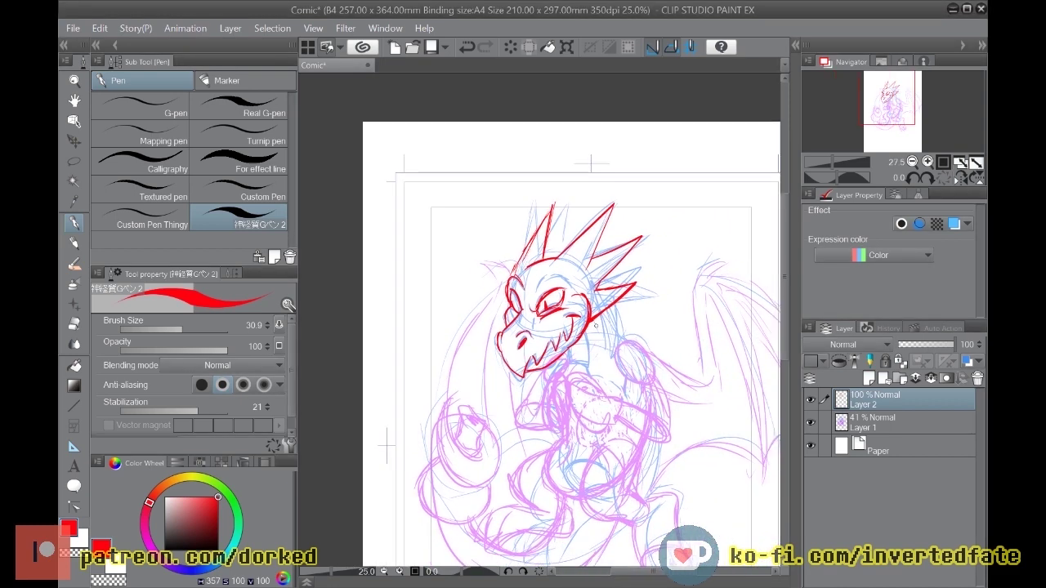
scroll(597, 326, up, 4)
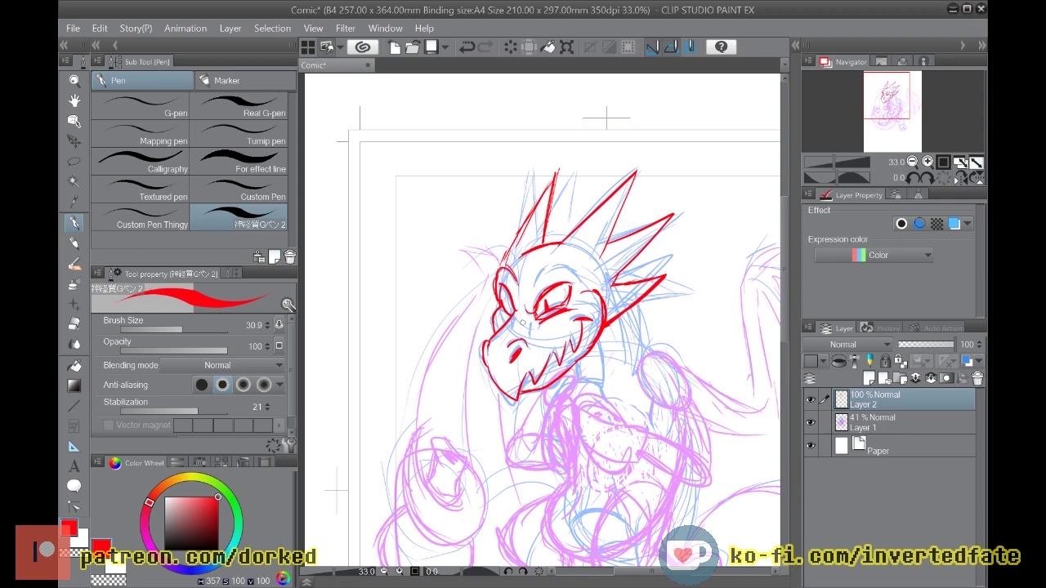
scroll(521, 323, up, 2)
scroll(521, 317, up, 2)
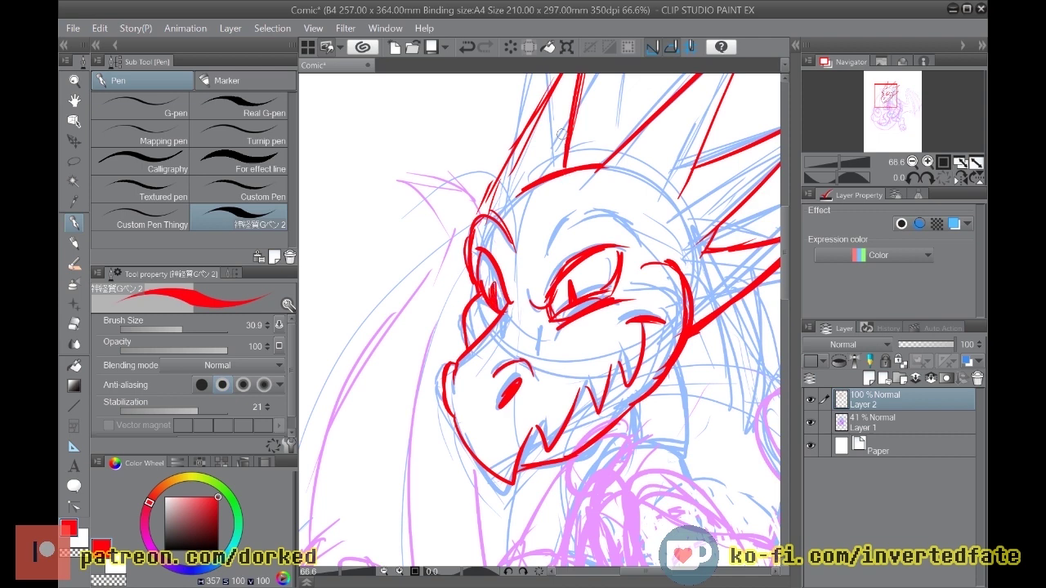
drag(595, 159, 639, 110)
drag(584, 168, 658, 79)
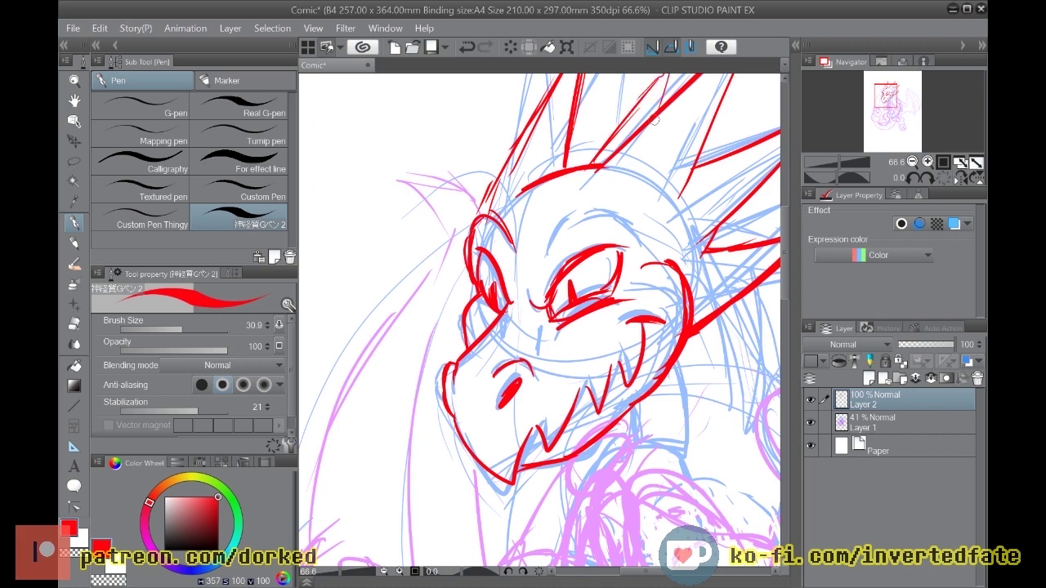
scroll(653, 98, down, 5)
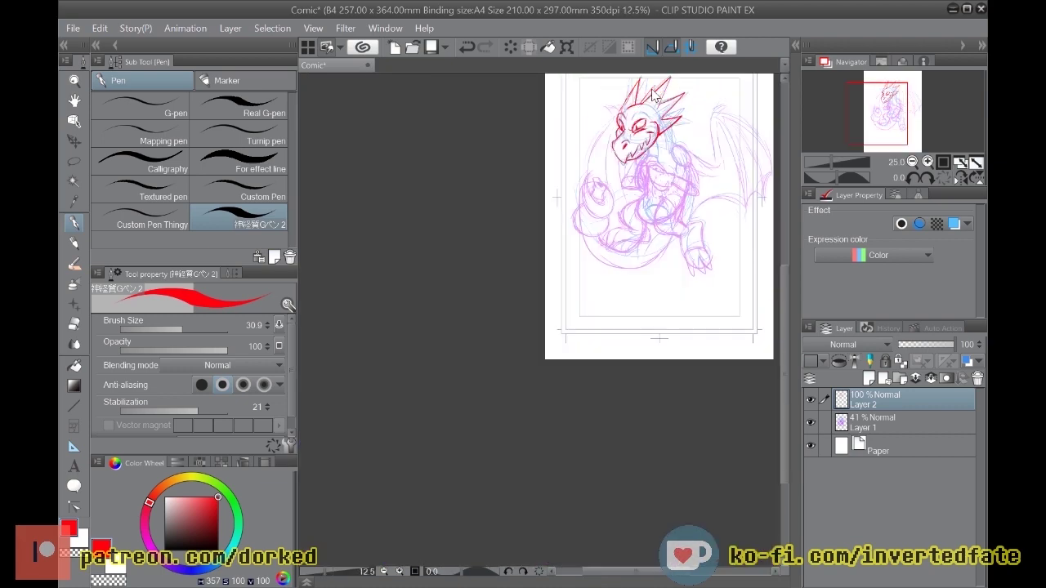
scroll(654, 97, up, 4)
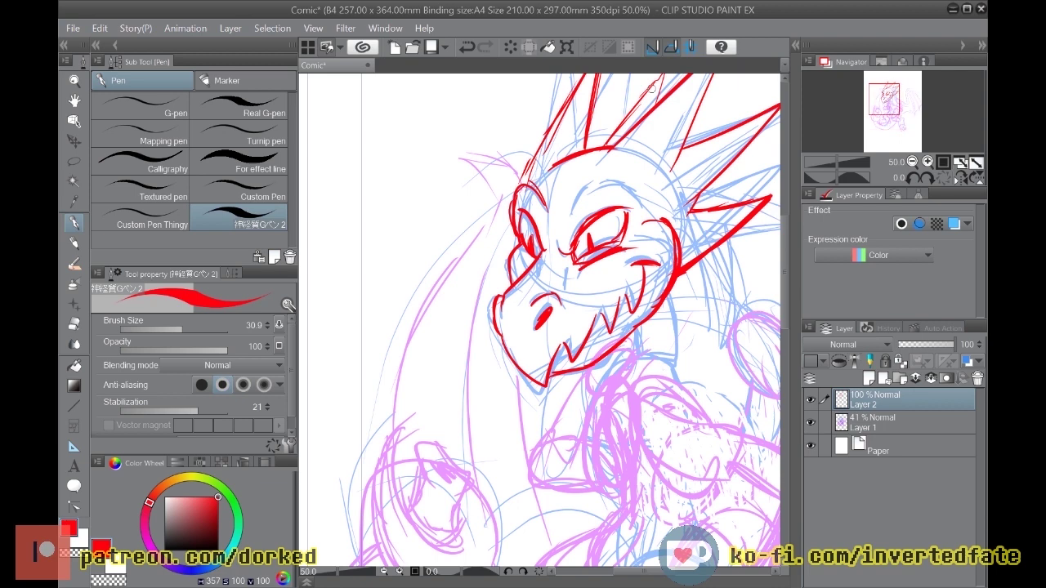
Step: Draw the near hand held at the chest, the start of its forearm and the far hand's rounded outline in red
mouse_move(670, 422)
mouse_down()
mouse_move(650, 401)
mouse_move(629, 408)
mouse_move(676, 479)
mouse_move(725, 471)
mouse_up()
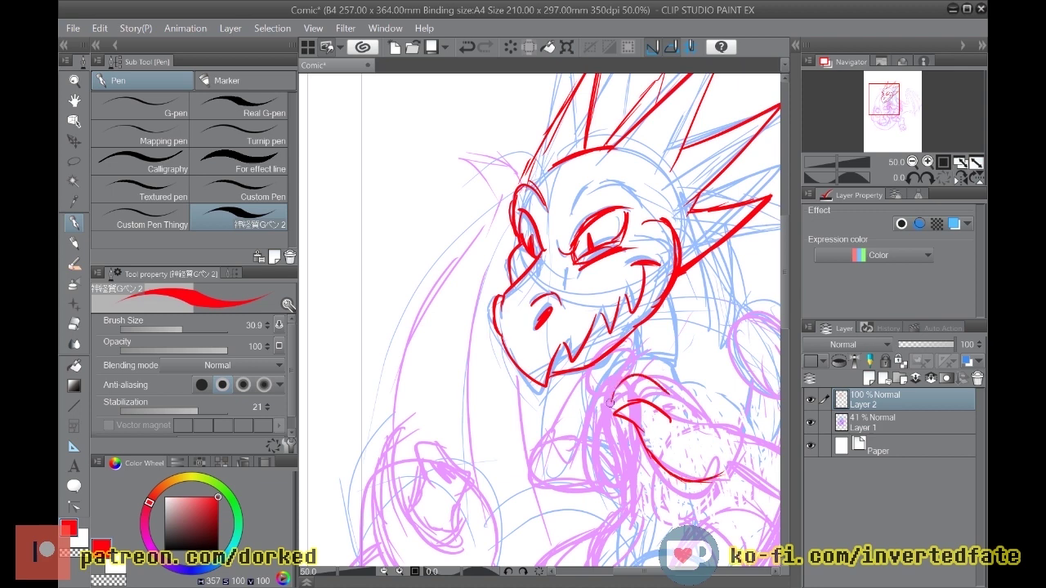
mouse_move(640, 379)
mouse_down()
mouse_move(678, 379)
mouse_move(657, 374)
mouse_move(698, 398)
mouse_move(715, 425)
mouse_up()
mouse_move(685, 386)
mouse_down()
mouse_move(705, 418)
mouse_move(769, 467)
mouse_up()
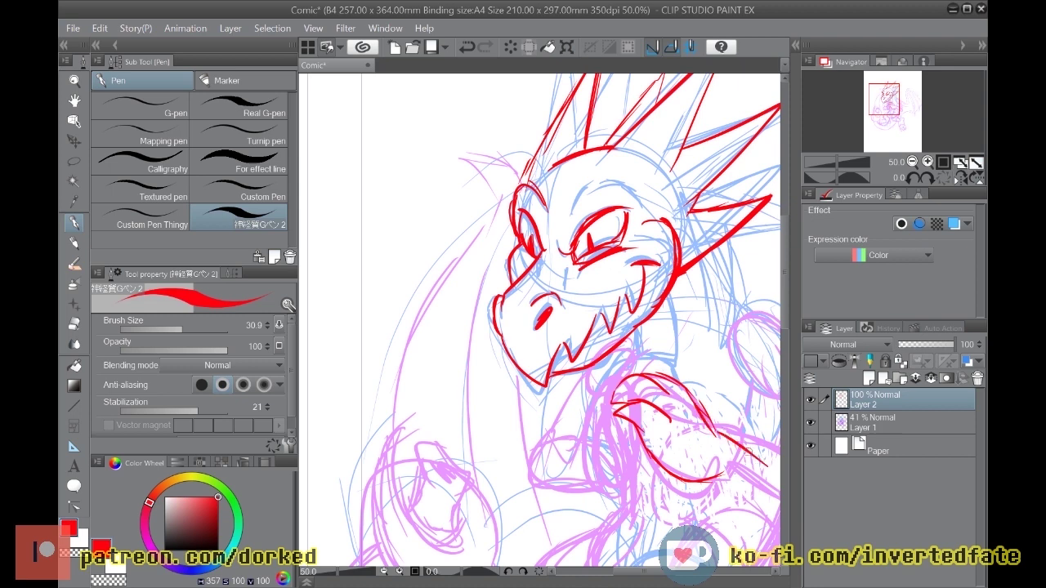
drag(595, 439, 621, 396)
mouse_move(594, 456)
mouse_down()
mouse_move(611, 491)
mouse_move(644, 449)
mouse_up()
mouse_move(642, 454)
mouse_down()
mouse_move(628, 482)
mouse_move(585, 485)
mouse_up()
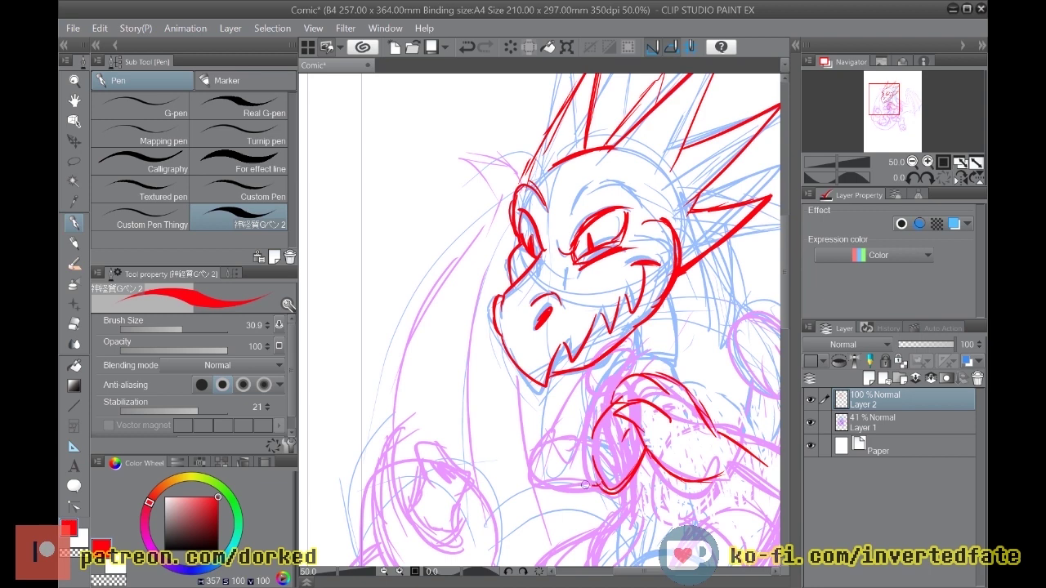
Step: Draw the far forearm with its elbow, and the front and back lines of the neck in red
mouse_move(595, 434)
mouse_down()
mouse_move(553, 436)
mouse_move(520, 462)
mouse_move(592, 485)
mouse_move(517, 468)
mouse_move(559, 427)
mouse_move(502, 464)
mouse_move(560, 482)
mouse_up()
mouse_move(541, 428)
mouse_down()
mouse_move(576, 372)
mouse_move(636, 353)
mouse_move(595, 423)
mouse_up()
drag(634, 334, 623, 367)
mouse_move(666, 295)
mouse_down()
mouse_move(682, 356)
mouse_move(628, 359)
mouse_move(689, 371)
mouse_move(678, 333)
mouse_move(701, 412)
mouse_up()
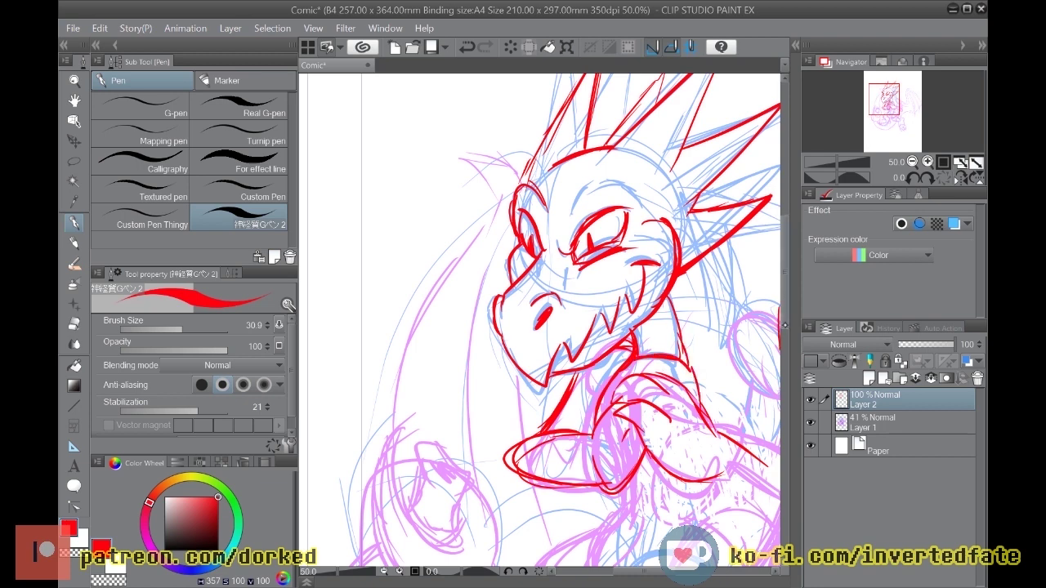
Step: Draw the torso edge below the hands and a large rounded curve around the lower belly in red
scroll(677, 265, down, 4)
mouse_move(606, 332)
mouse_down()
mouse_move(692, 348)
mouse_move(676, 360)
mouse_move(603, 319)
mouse_up()
mouse_move(618, 354)
mouse_down()
mouse_move(592, 414)
mouse_move(648, 472)
mouse_up()
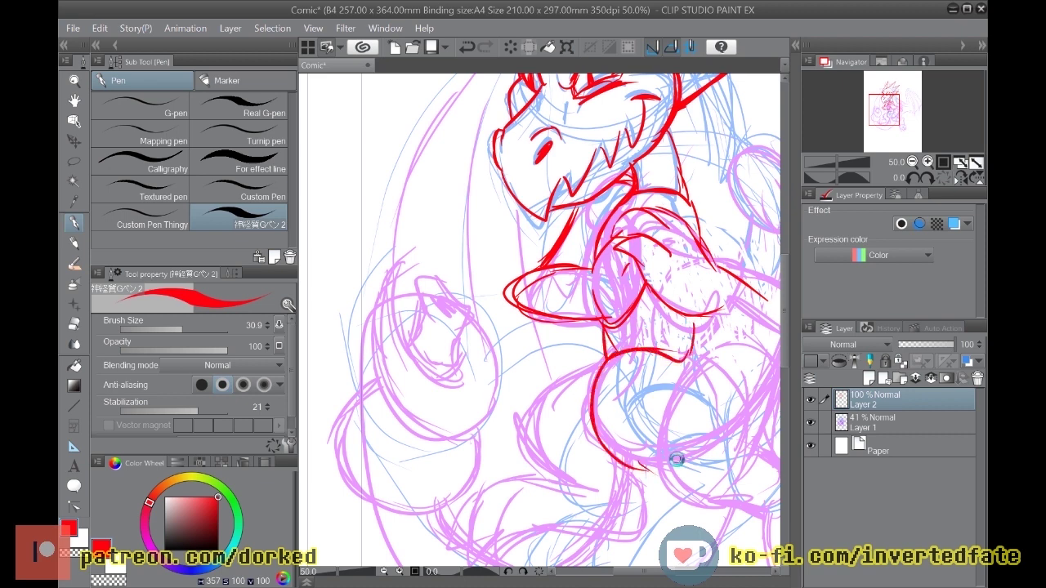
drag(689, 360, 671, 419)
drag(608, 418, 666, 430)
key(ctrl+z)
key(ctrl+z)
key(ctrl+z)
drag(688, 360, 669, 408)
mouse_move(672, 407)
mouse_down()
mouse_move(619, 403)
mouse_move(590, 417)
mouse_up()
mouse_move(590, 415)
mouse_down()
mouse_move(659, 409)
mouse_move(653, 418)
mouse_up()
drag(654, 418, 673, 390)
mouse_move(685, 353)
mouse_down()
mouse_move(656, 484)
mouse_move(617, 451)
mouse_up()
scroll(433, 381, down, 1)
scroll(432, 381, down, 1)
scroll(432, 380, up, 1)
key(ctrl+z)
key(ctrl+z)
key(ctrl+z)
key(ctrl+z)
key(ctrl+z)
key(ctrl+z)
key(ctrl+z)
key(ctrl+z)
key(ctrl+z)
key(ctrl+z)
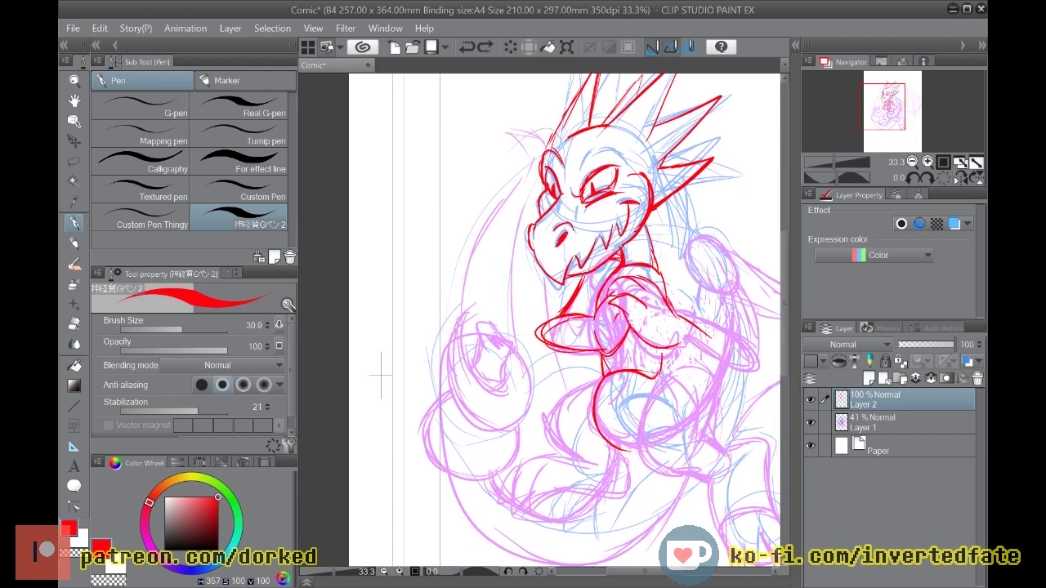
Step: Rework the waist and lower belly with thick red contours, adding the belly's side edge and an inner curve at its base
drag(617, 355, 613, 370)
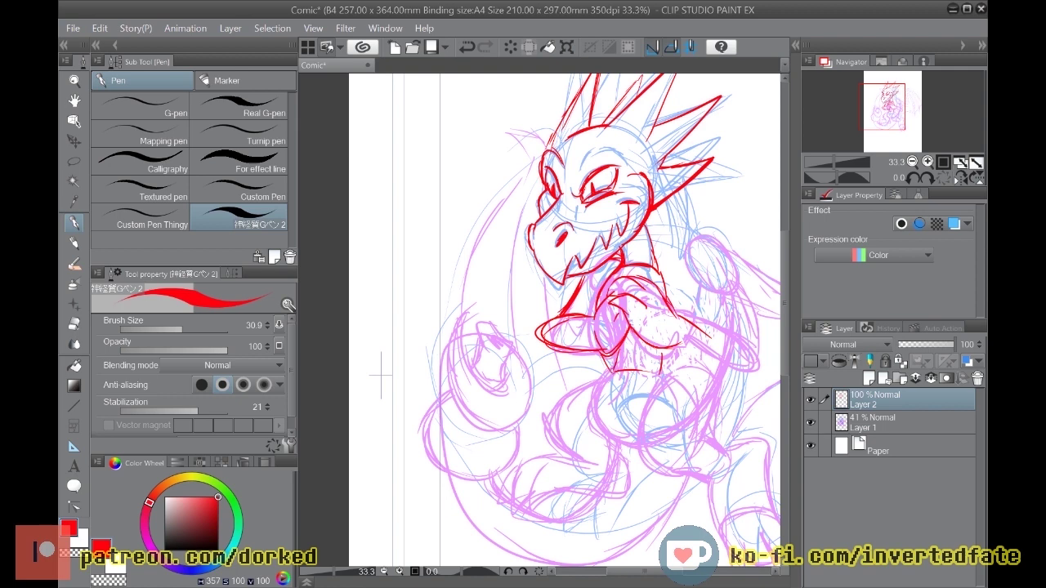
key(ctrl+y)
key(ctrl+y)
drag(614, 446, 626, 448)
mouse_move(594, 389)
mouse_down()
mouse_move(613, 458)
mouse_move(639, 463)
mouse_move(595, 415)
mouse_up()
mouse_move(611, 348)
mouse_down()
mouse_move(605, 385)
mouse_move(636, 461)
mouse_move(651, 456)
mouse_up()
drag(620, 368, 657, 394)
mouse_move(652, 348)
mouse_down()
mouse_move(665, 394)
mouse_move(598, 412)
mouse_move(639, 429)
mouse_move(654, 380)
mouse_move(638, 436)
mouse_move(602, 412)
mouse_move(598, 435)
mouse_move(653, 471)
mouse_move(628, 461)
mouse_up()
drag(607, 432, 639, 463)
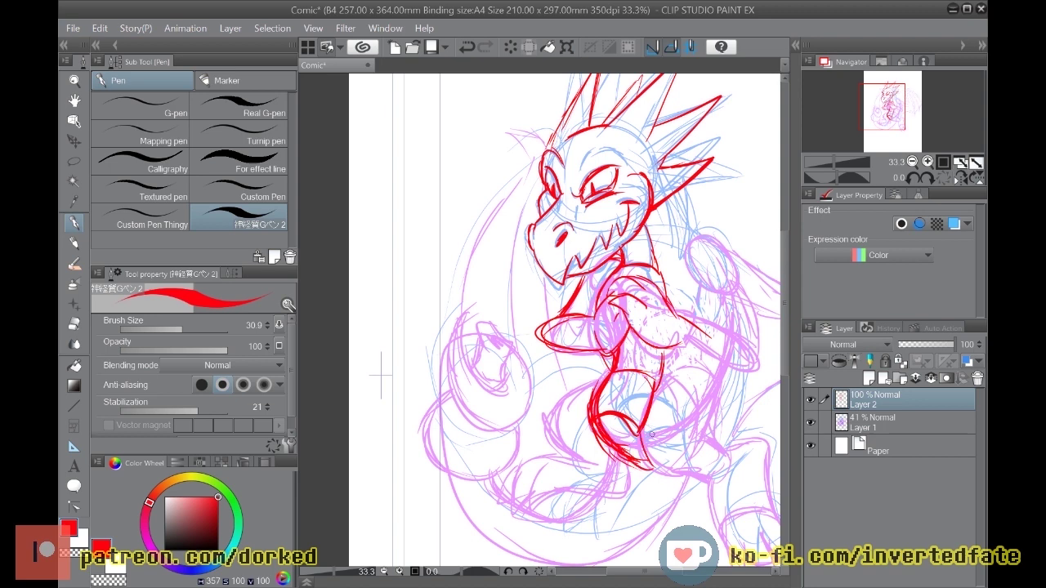
Step: Add finger lines to the clasped hand and draw the near forearm back to the elbow in red
mouse_move(626, 296)
mouse_down()
mouse_move(625, 310)
mouse_move(634, 302)
mouse_move(644, 312)
mouse_move(626, 325)
mouse_up()
mouse_move(627, 283)
mouse_down()
mouse_move(605, 295)
mouse_move(631, 297)
mouse_up()
mouse_move(640, 333)
mouse_down()
mouse_move(719, 376)
mouse_move(749, 376)
mouse_up()
mouse_move(701, 316)
mouse_down()
mouse_move(744, 346)
mouse_move(730, 339)
mouse_move(739, 373)
mouse_move(758, 374)
mouse_move(755, 330)
mouse_up()
Step: Draw the near shoulder, upper arm and elbow in thick red lines
drag(740, 286, 760, 341)
drag(703, 298, 722, 333)
mouse_move(683, 256)
mouse_down()
mouse_move(708, 239)
mouse_move(684, 246)
mouse_move(707, 240)
mouse_move(732, 269)
mouse_move(733, 299)
mouse_up()
drag(736, 253, 741, 302)
drag(695, 242, 718, 232)
drag(687, 284, 706, 314)
drag(757, 336, 760, 350)
Step: Draw the lower back line, the far thigh and the far foot with its clawed toes in red
mouse_move(719, 383)
mouse_down()
mouse_move(701, 433)
mouse_move(662, 465)
mouse_move(676, 470)
mouse_move(713, 405)
mouse_move(700, 442)
mouse_move(707, 432)
mouse_up()
mouse_move(605, 379)
mouse_down()
mouse_move(551, 430)
mouse_move(583, 464)
mouse_up()
mouse_move(542, 415)
mouse_down()
mouse_move(582, 463)
mouse_move(560, 387)
mouse_up()
drag(554, 405, 556, 439)
mouse_move(569, 451)
mouse_down()
mouse_move(592, 471)
mouse_move(619, 446)
mouse_move(624, 497)
mouse_move(530, 481)
mouse_move(530, 514)
mouse_move(567, 491)
mouse_move(552, 452)
mouse_move(509, 490)
mouse_up()
mouse_move(508, 492)
mouse_down()
mouse_move(505, 515)
mouse_move(525, 499)
mouse_up()
mouse_move(519, 459)
mouse_down()
mouse_move(495, 500)
mouse_move(550, 455)
mouse_move(592, 455)
mouse_up()
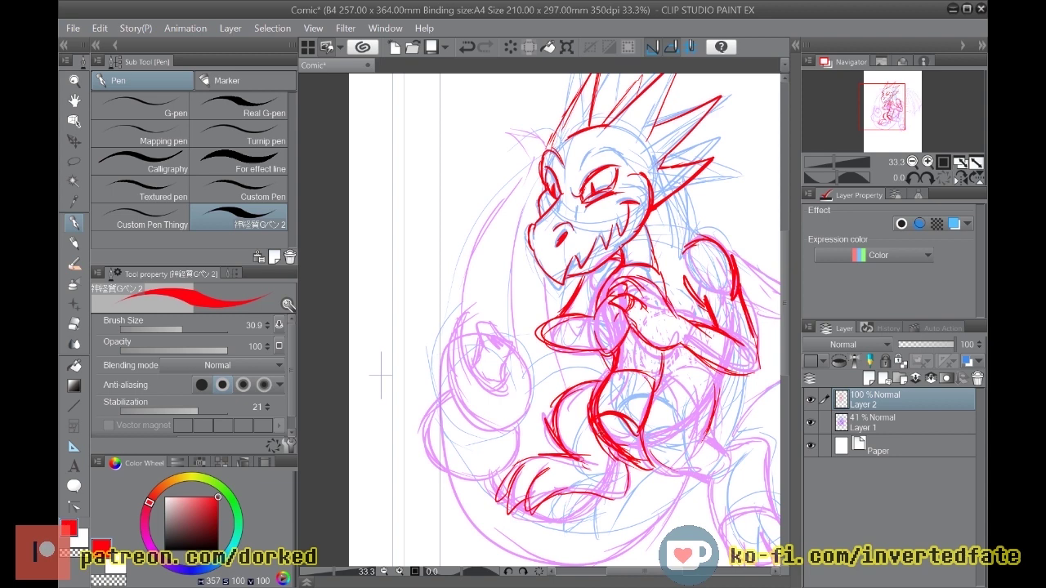
Step: Draw the near lower leg in red with its round heel pad, sole and clawed toes
scroll(601, 433, down, 3)
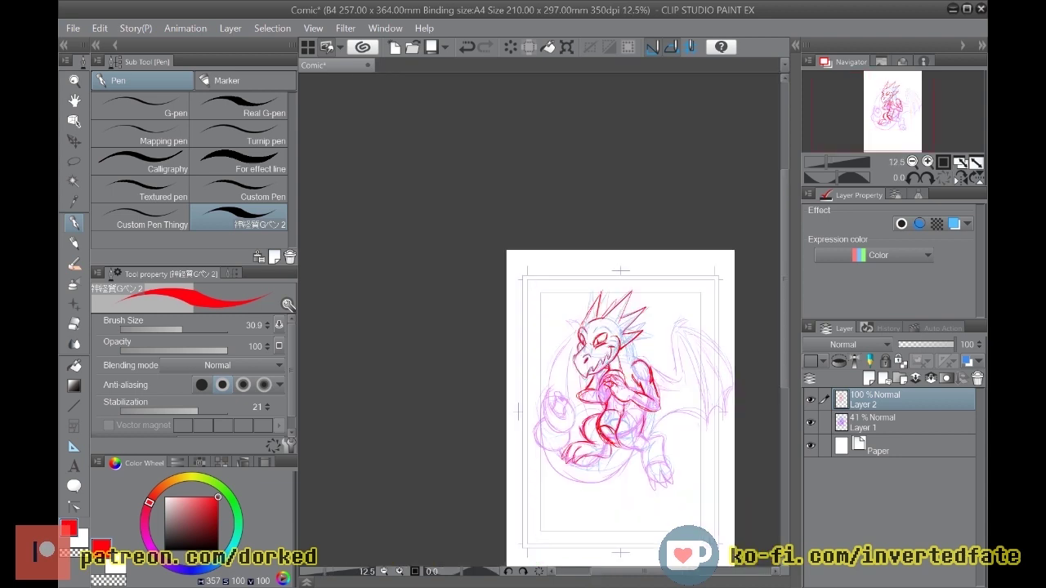
scroll(606, 441, up, 2)
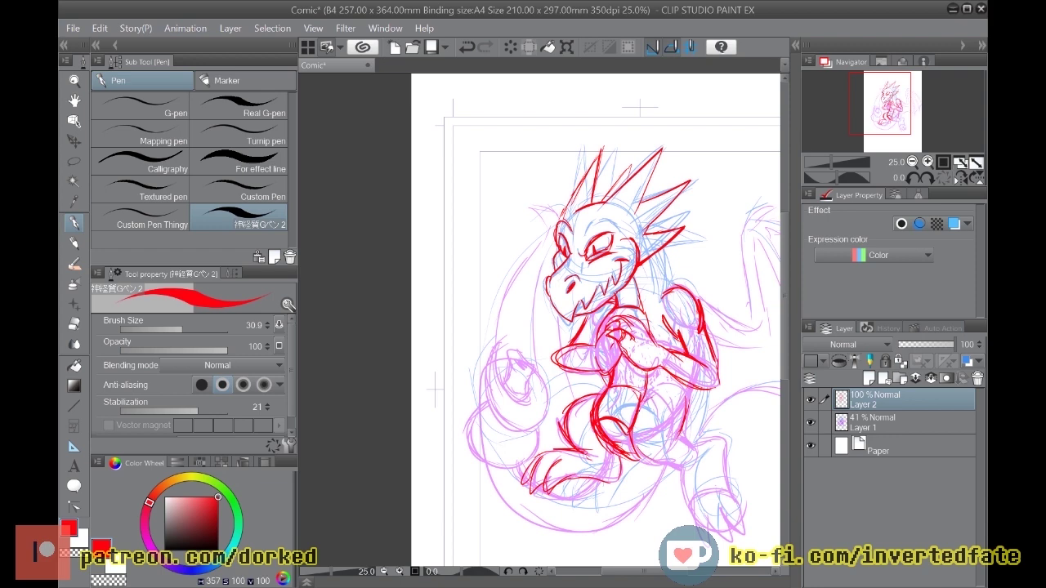
mouse_move(641, 406)
mouse_down()
mouse_move(660, 466)
mouse_move(651, 432)
mouse_move(652, 469)
mouse_move(668, 481)
mouse_up()
mouse_move(702, 463)
mouse_down()
mouse_move(721, 495)
mouse_move(703, 464)
mouse_move(694, 494)
mouse_move(697, 461)
mouse_up()
scroll(769, 371, down, 5)
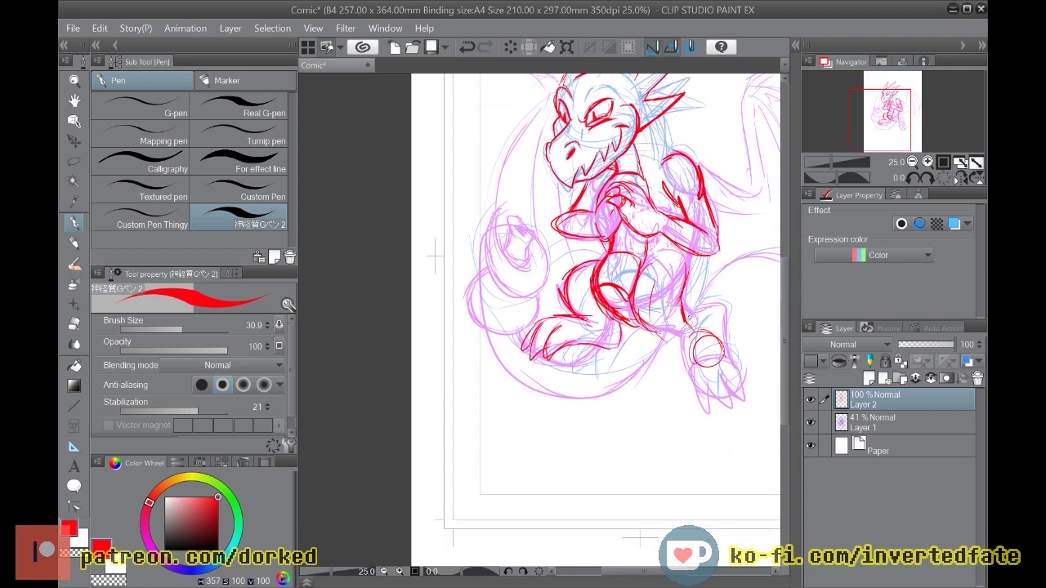
mouse_move(671, 339)
mouse_down()
mouse_move(683, 423)
mouse_move(715, 411)
mouse_move(724, 394)
mouse_up()
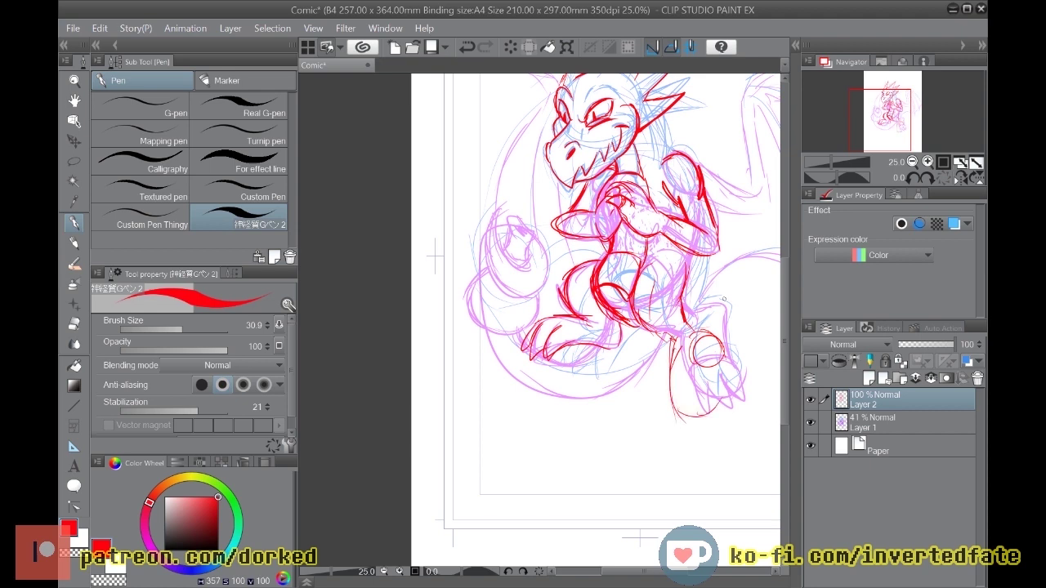
mouse_move(695, 334)
mouse_down()
mouse_move(709, 340)
mouse_move(711, 369)
mouse_move(710, 356)
mouse_move(672, 394)
mouse_move(708, 374)
mouse_move(716, 414)
mouse_move(671, 384)
mouse_up()
mouse_move(683, 421)
mouse_down()
mouse_move(674, 389)
mouse_move(716, 392)
mouse_move(687, 421)
mouse_move(677, 355)
mouse_move(670, 395)
mouse_up()
drag(652, 324, 708, 354)
mouse_move(704, 398)
mouse_down()
mouse_move(701, 413)
mouse_move(716, 370)
mouse_move(720, 425)
mouse_move(681, 392)
mouse_move(700, 438)
mouse_move(675, 405)
mouse_up()
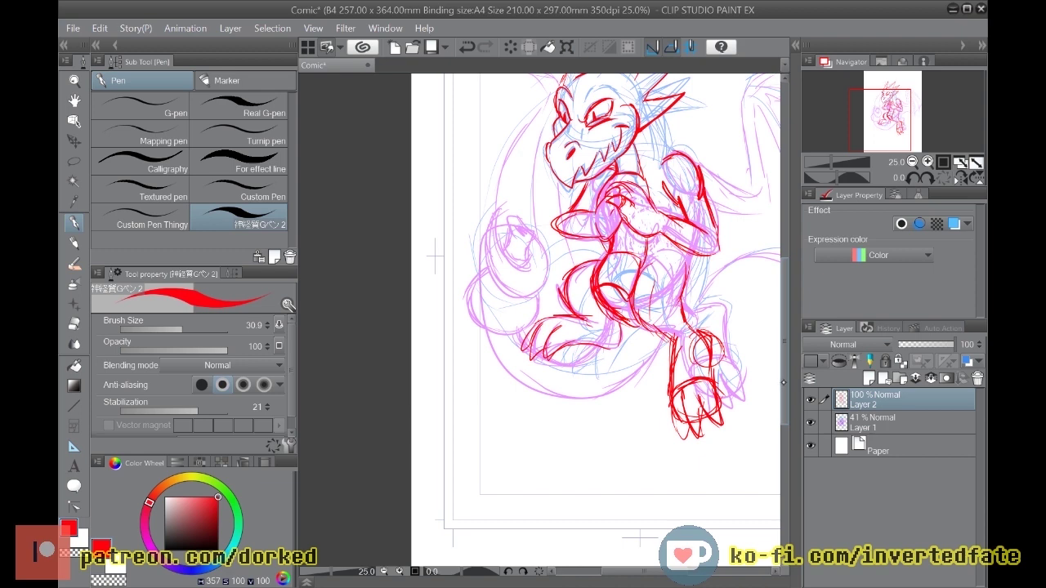
Step: Draw the tail in red, sweeping under the body and coiling up beside the far foot to its curled tip
scroll(764, 342, up, 3)
mouse_move(693, 335)
mouse_down()
mouse_move(689, 382)
mouse_move(603, 466)
mouse_up()
mouse_move(671, 407)
mouse_down()
mouse_move(654, 435)
mouse_move(575, 471)
mouse_move(536, 467)
mouse_move(490, 406)
mouse_move(579, 466)
mouse_up()
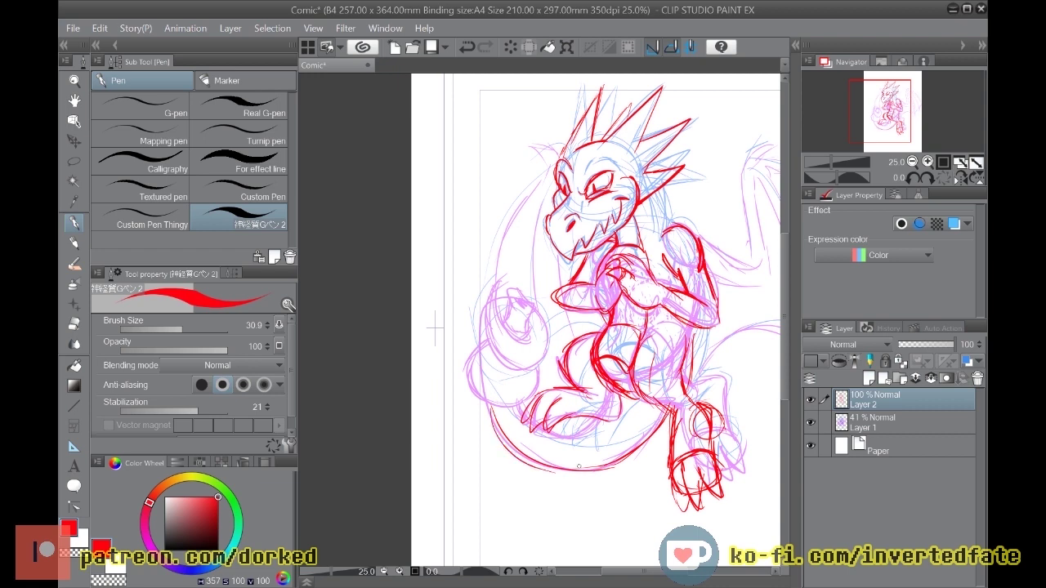
mouse_move(600, 413)
mouse_down()
mouse_move(549, 438)
mouse_move(522, 424)
mouse_up()
mouse_move(500, 325)
mouse_down()
mouse_move(495, 301)
mouse_move(486, 336)
mouse_move(510, 370)
mouse_move(551, 337)
mouse_move(534, 312)
mouse_move(523, 340)
mouse_move(507, 324)
mouse_move(507, 295)
mouse_move(526, 294)
mouse_move(530, 328)
mouse_move(523, 306)
mouse_up()
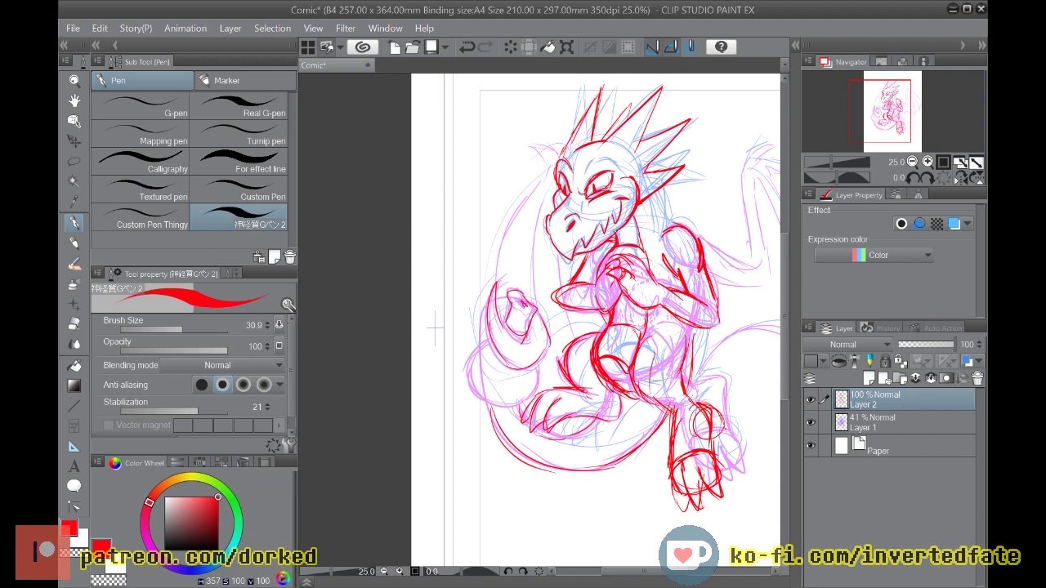
mouse_move(502, 348)
mouse_down()
mouse_move(474, 355)
mouse_move(464, 389)
mouse_move(504, 410)
mouse_move(540, 389)
mouse_move(531, 404)
mouse_up()
drag(540, 364, 523, 409)
mouse_move(536, 365)
mouse_down()
mouse_move(539, 389)
mouse_move(469, 369)
mouse_up()
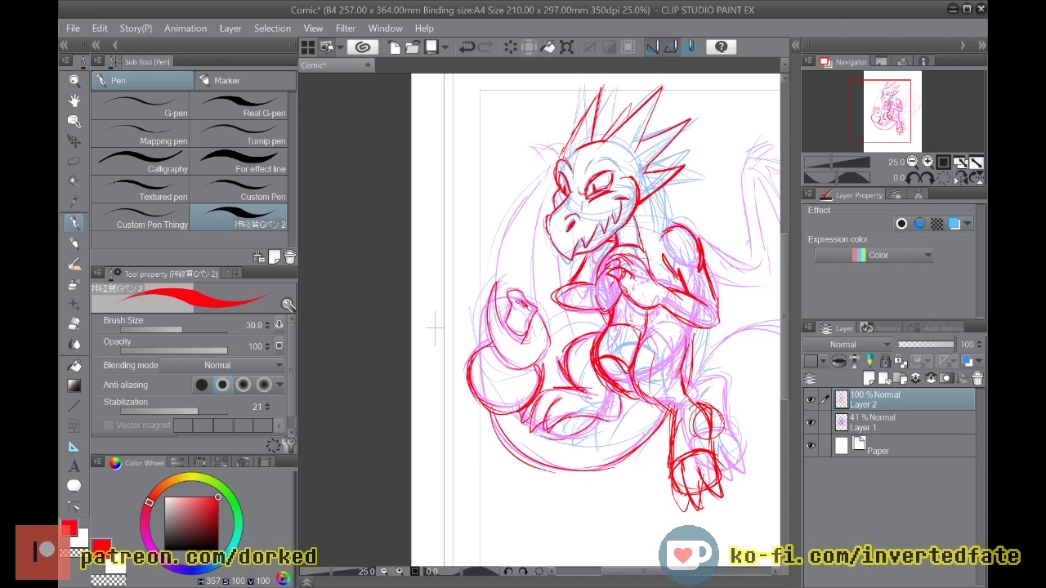
Step: Strengthen the near foot's claws and toes with extra red strokes and touch up its heel and the lower back
drag(695, 345, 701, 337)
drag(710, 483, 719, 476)
drag(714, 487, 716, 495)
mouse_move(706, 479)
mouse_down()
mouse_move(683, 509)
mouse_move(690, 513)
mouse_move(680, 500)
mouse_up()
drag(708, 405, 714, 427)
Step: Draw the base of the near wing's lower membrane edge in red, curving out from the lower back
mouse_move(691, 382)
mouse_down()
mouse_move(717, 336)
mouse_move(720, 344)
mouse_up()
drag(722, 345, 743, 335)
drag(694, 358, 750, 336)
drag(721, 338, 775, 332)
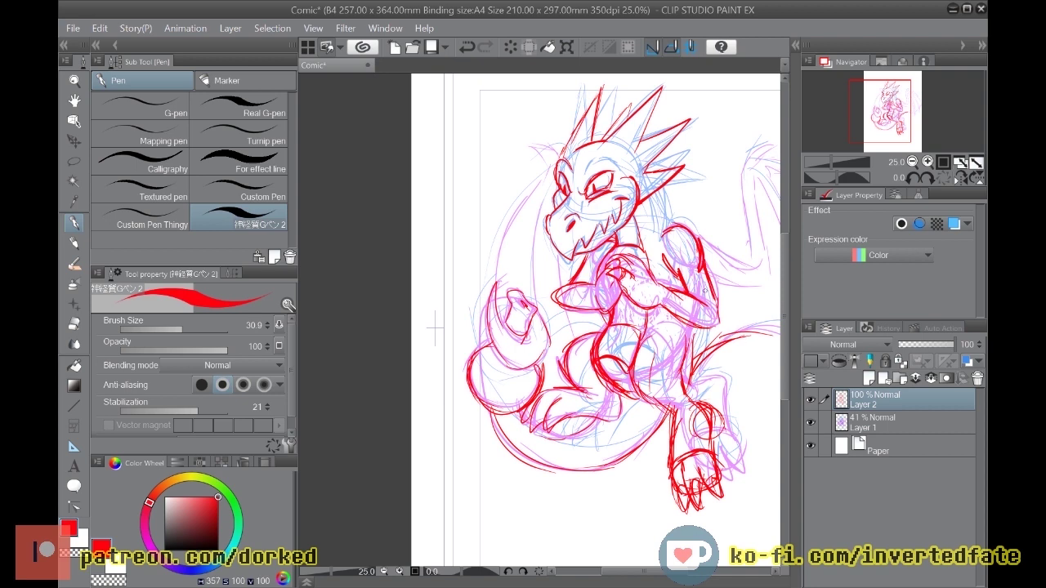
drag(651, 571, 681, 571)
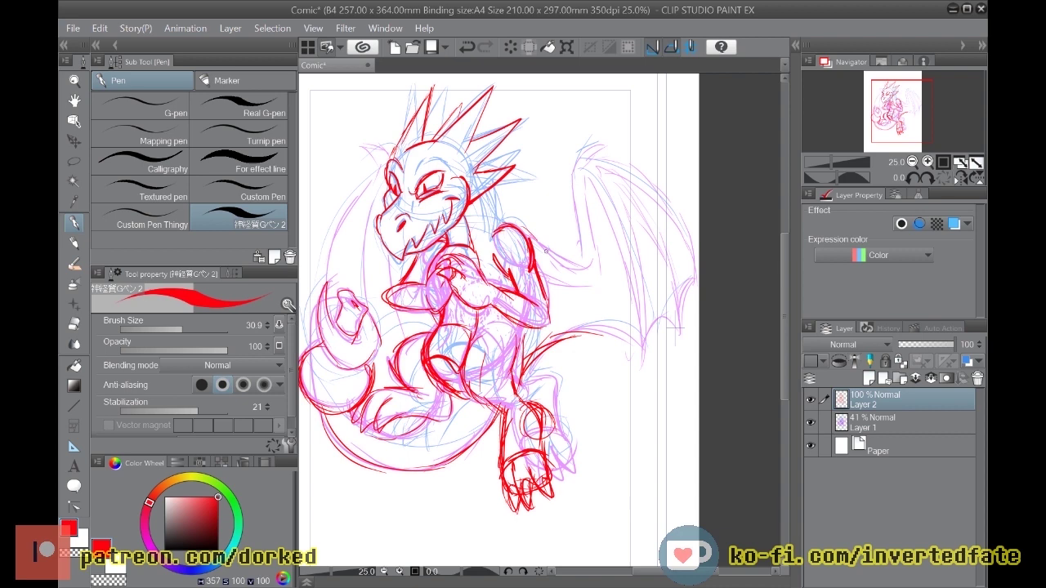
Step: Draw the near wing's arm, pointed tip and first long finger lines in red over the purple sketch
drag(590, 275, 572, 180)
mouse_move(582, 242)
mouse_down()
mouse_move(575, 167)
mouse_move(607, 146)
mouse_move(618, 171)
mouse_move(682, 232)
mouse_up()
mouse_move(595, 168)
mouse_down()
mouse_move(658, 247)
mouse_move(684, 309)
mouse_up()
drag(597, 187, 638, 303)
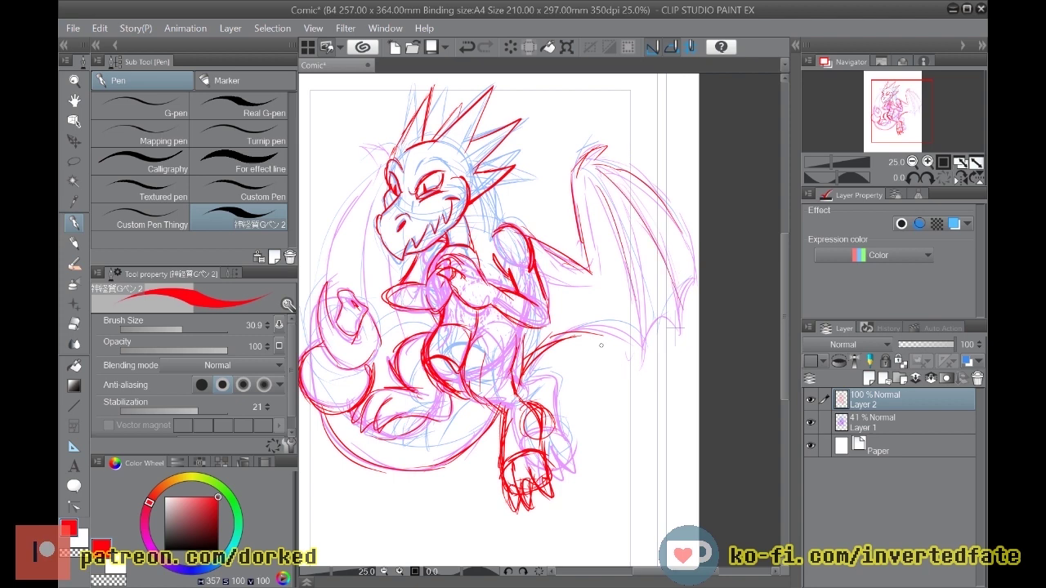
Step: Flip the canvas horizontally to check the drawing mirrored
scroll(601, 345, down, 2)
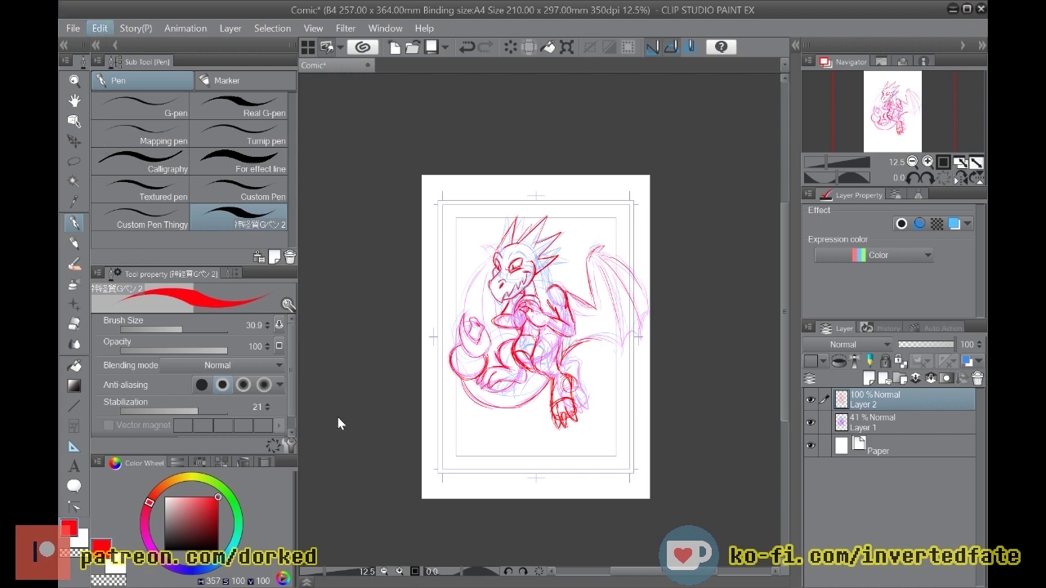
click(514, 422)
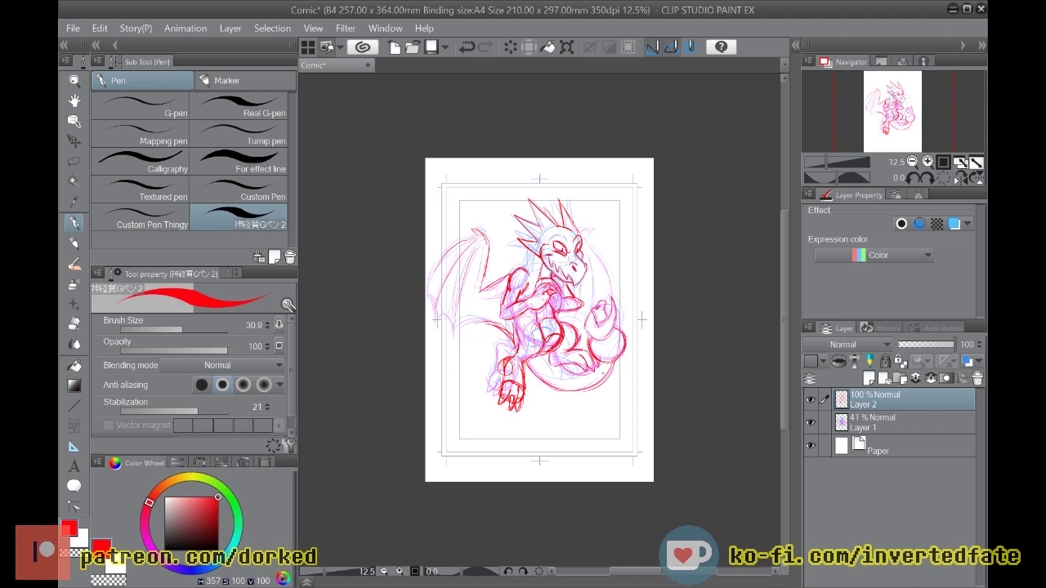
mouse_move(562, 356)
mouse_down()
mouse_move(575, 356)
mouse_move(535, 357)
mouse_move(566, 342)
mouse_up()
key(ctrl+plus)
key(ctrl+plus)
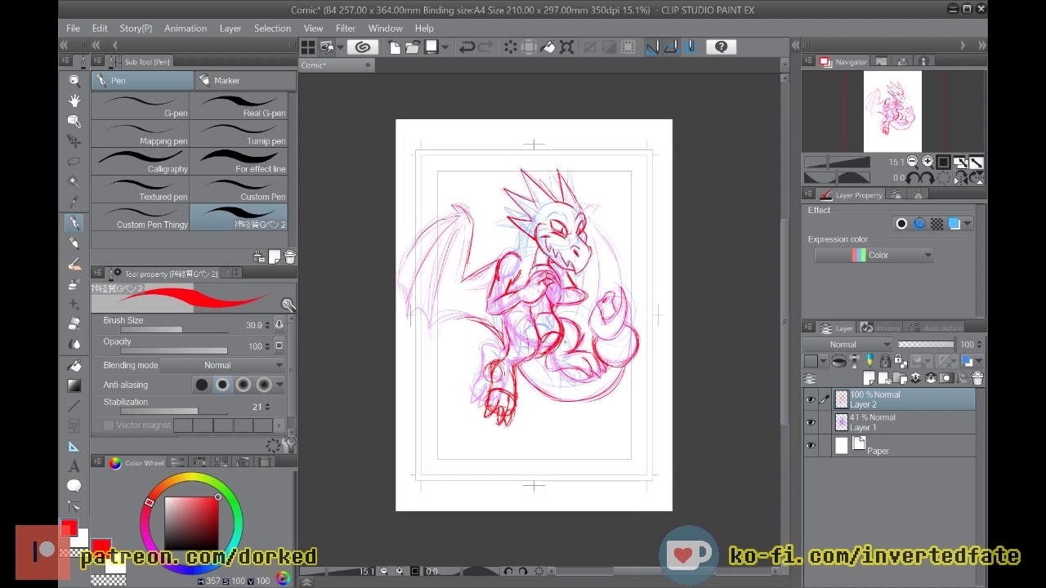
Step: Draw the back of the neck in red, from the lowest head spike down to the near shoulder
key(ctrl+plus)
key(ctrl+plus)
key(ctrl+plus)
key(ctrl+plus)
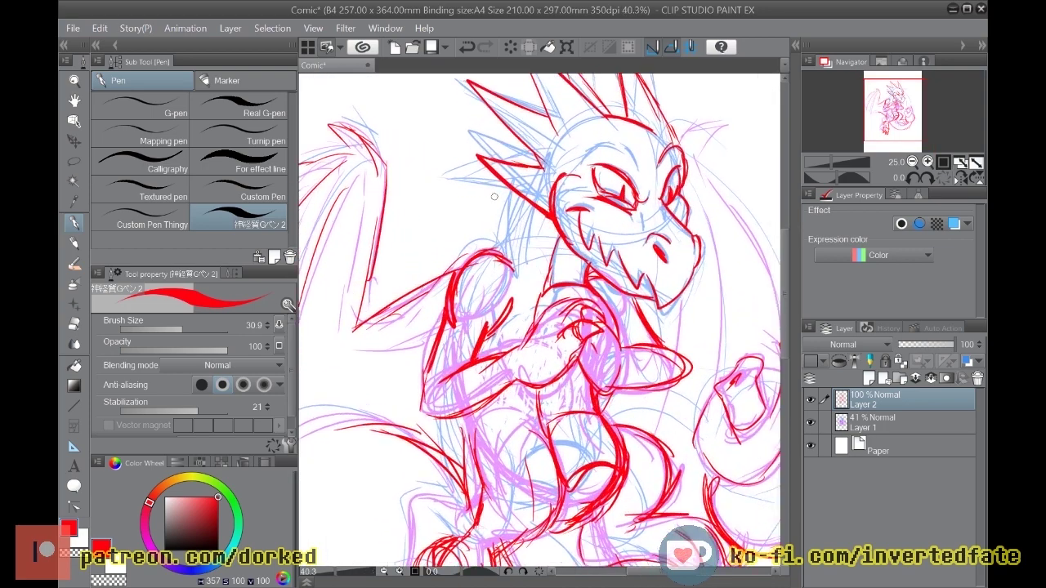
mouse_move(529, 197)
mouse_down()
mouse_move(518, 278)
mouse_move(496, 270)
mouse_move(514, 260)
mouse_move(518, 214)
mouse_up()
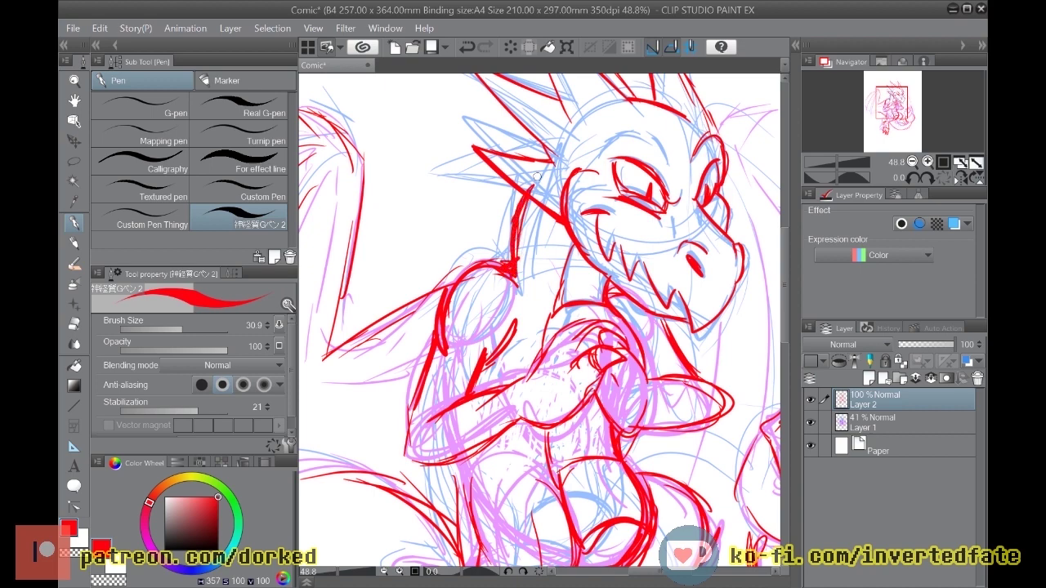
Step: Draw the far wing in red behind the head, with its hooked tip and long outer and inner edges
scroll(536, 175, down, 4)
scroll(537, 176, up, 3)
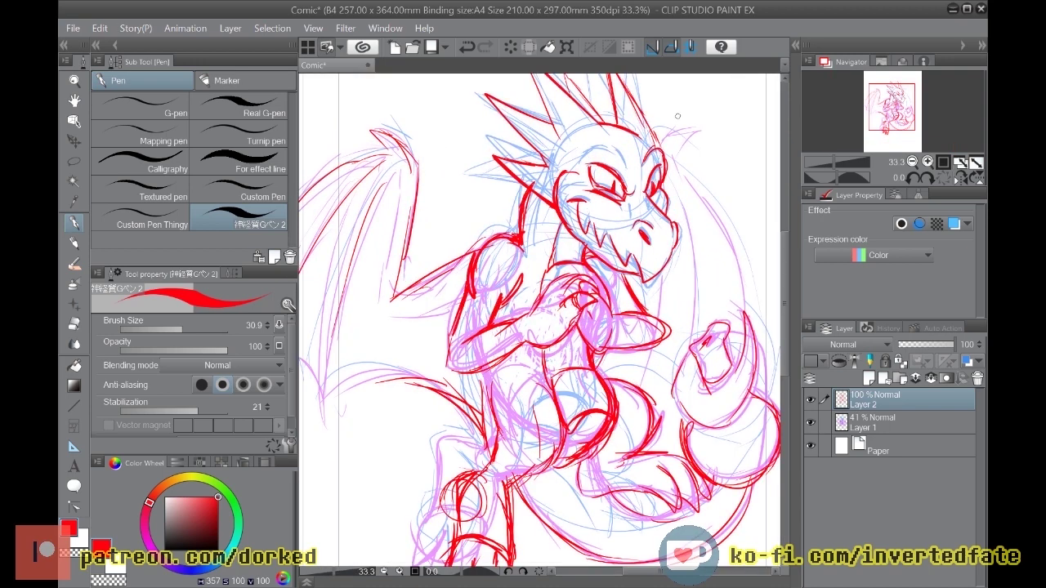
mouse_move(659, 141)
mouse_down()
mouse_move(704, 123)
mouse_move(684, 161)
mouse_move(738, 270)
mouse_up()
mouse_move(707, 206)
mouse_down()
mouse_move(752, 285)
mouse_move(757, 327)
mouse_move(682, 350)
mouse_up()
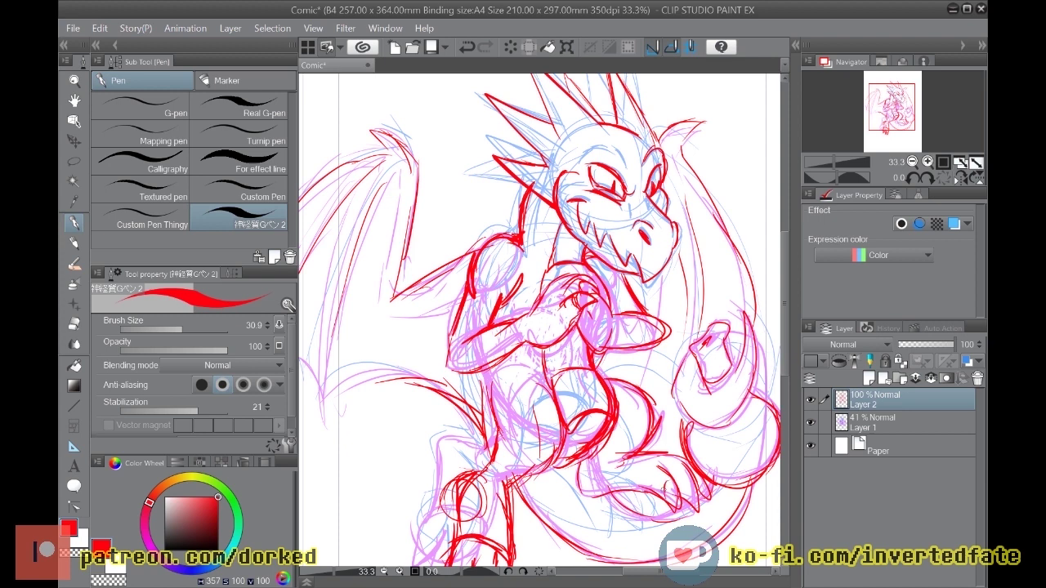
Step: Define the far foot in red, adding strokes to its toes, upper edge and sole
mouse_move(675, 483)
mouse_down()
mouse_move(678, 513)
mouse_move(685, 478)
mouse_move(704, 505)
mouse_move(693, 512)
mouse_up()
mouse_move(660, 466)
mouse_down()
mouse_move(651, 470)
mouse_move(652, 461)
mouse_move(640, 495)
mouse_move(582, 484)
mouse_move(581, 455)
mouse_up()
mouse_move(698, 483)
mouse_down()
mouse_move(699, 472)
mouse_move(705, 499)
mouse_move(666, 459)
mouse_up()
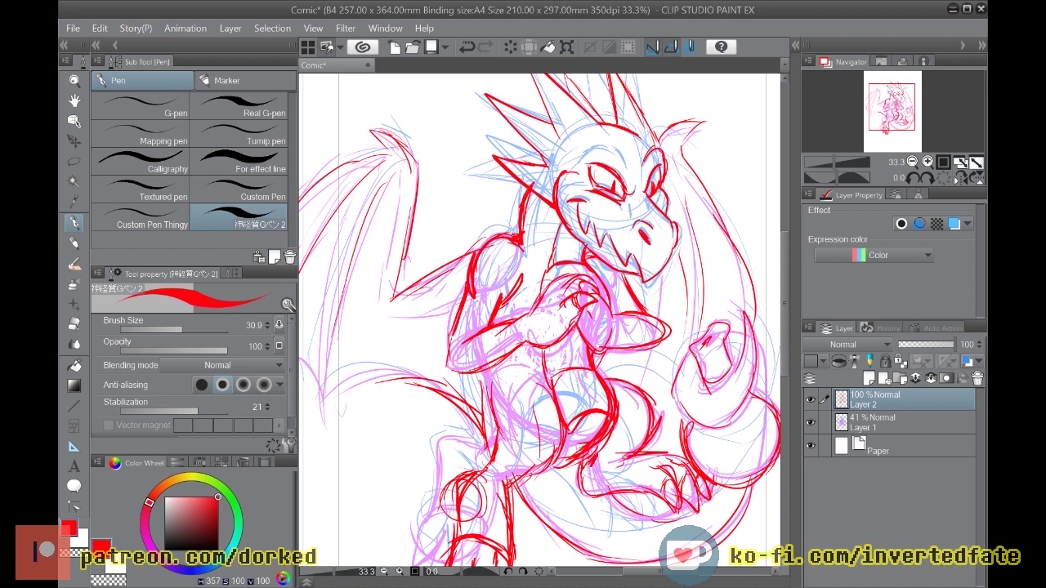
drag(580, 495, 645, 492)
Step: Complete the near wing's finger lines and draw its scalloped membrane edge in red down toward the lower back
drag(646, 571, 608, 571)
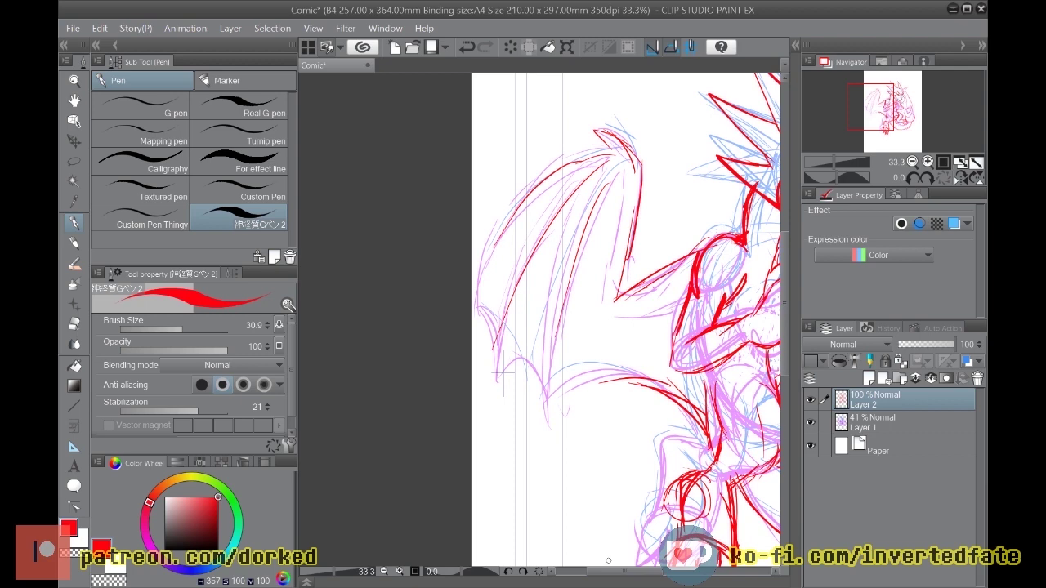
mouse_move(598, 177)
mouse_down()
mouse_move(527, 279)
mouse_move(504, 363)
mouse_move(494, 350)
mouse_up()
mouse_move(588, 170)
mouse_down()
mouse_move(520, 222)
mouse_move(478, 322)
mouse_up()
mouse_move(512, 206)
mouse_down()
mouse_move(477, 313)
mouse_move(496, 372)
mouse_move(544, 356)
mouse_up()
mouse_move(590, 200)
mouse_down()
mouse_move(547, 317)
mouse_move(561, 413)
mouse_move(564, 270)
mouse_up()
mouse_move(560, 411)
mouse_down()
mouse_move(571, 373)
mouse_move(607, 355)
mouse_up()
mouse_move(575, 369)
mouse_down()
mouse_move(638, 377)
mouse_move(666, 397)
mouse_up()
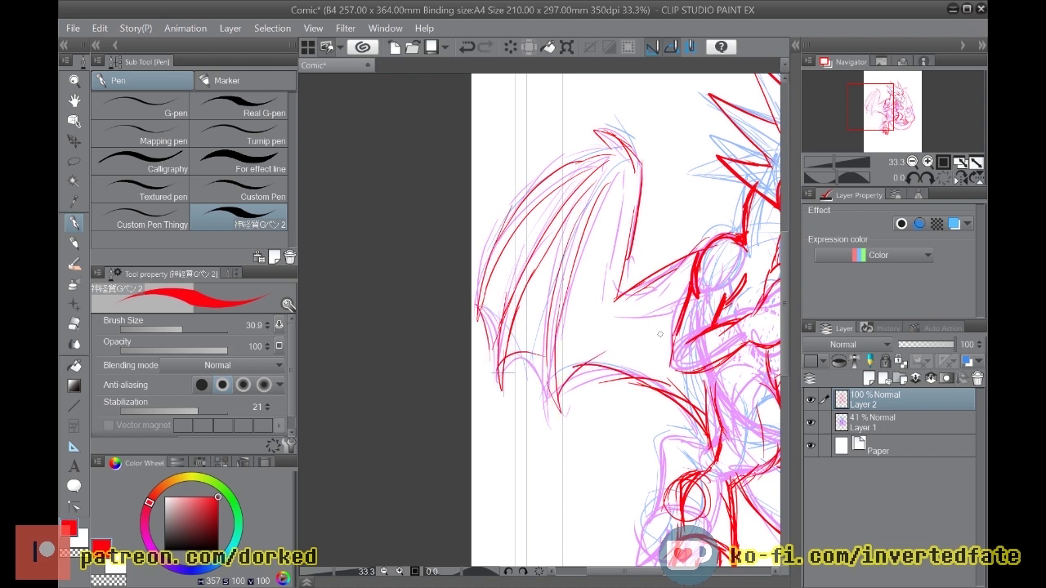
Step: Draw the inner contour of the near wing's arm around its elbow and back to the shoulder in red
mouse_move(652, 309)
mouse_down()
mouse_move(623, 323)
mouse_move(601, 314)
mouse_move(607, 260)
mouse_up()
mouse_move(619, 171)
mouse_down()
mouse_move(595, 307)
mouse_move(616, 320)
mouse_move(684, 299)
mouse_up()
drag(667, 333, 645, 339)
drag(687, 404, 706, 429)
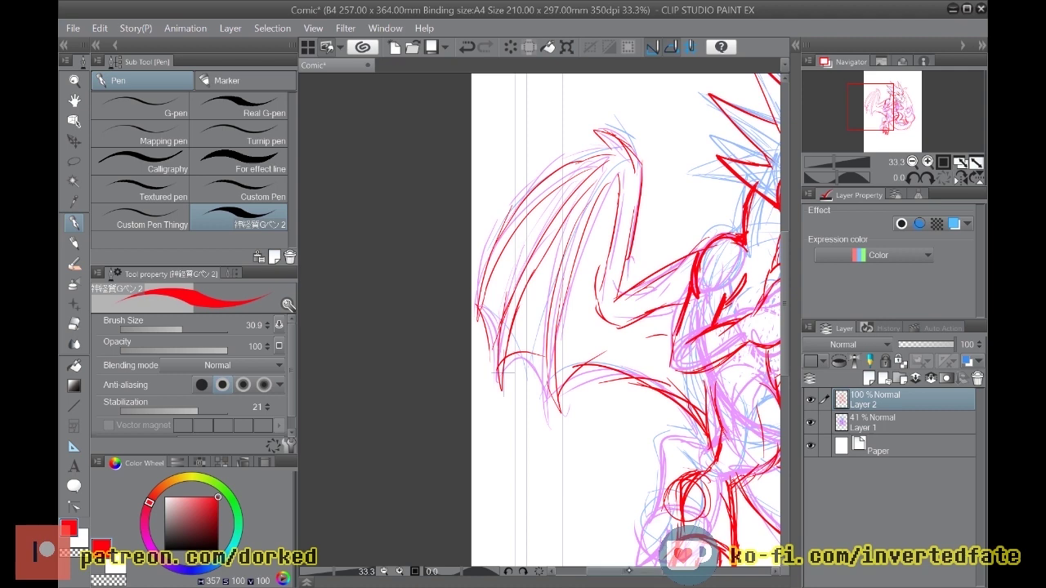
Step: Add red strokes to the far wing's inner edge and continue its lower edge between the tail and far knee
drag(623, 572, 659, 572)
mouse_move(691, 194)
mouse_down()
mouse_move(683, 173)
mouse_move(692, 294)
mouse_move(679, 368)
mouse_move(693, 220)
mouse_up()
mouse_move(695, 291)
mouse_down()
mouse_move(672, 382)
mouse_move(621, 372)
mouse_move(654, 364)
mouse_move(686, 396)
mouse_up()
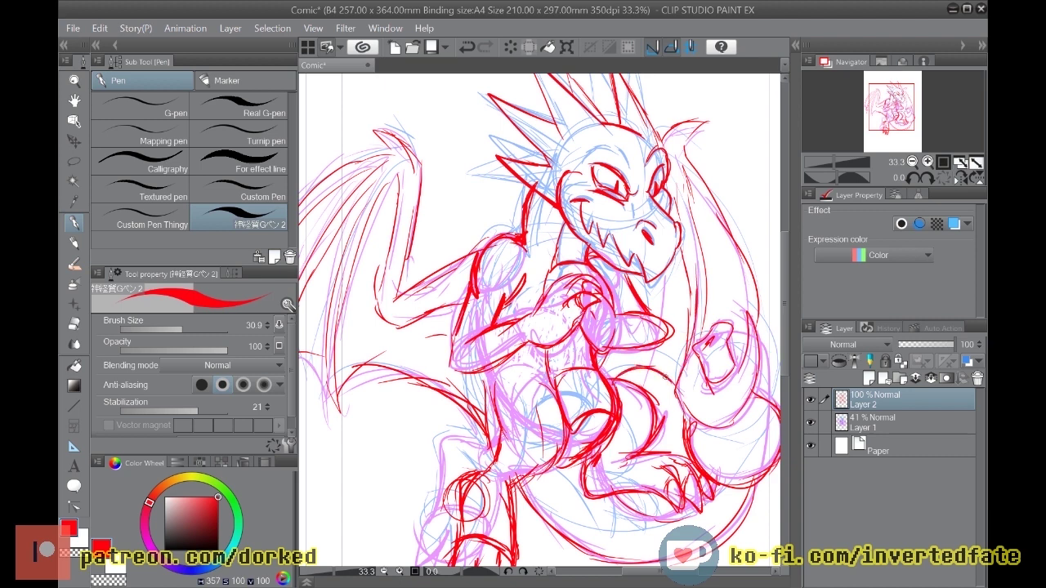
Step: Move Layer 1 and Layer 2 together slightly to the right on the page
scroll(590, 321, down, 4)
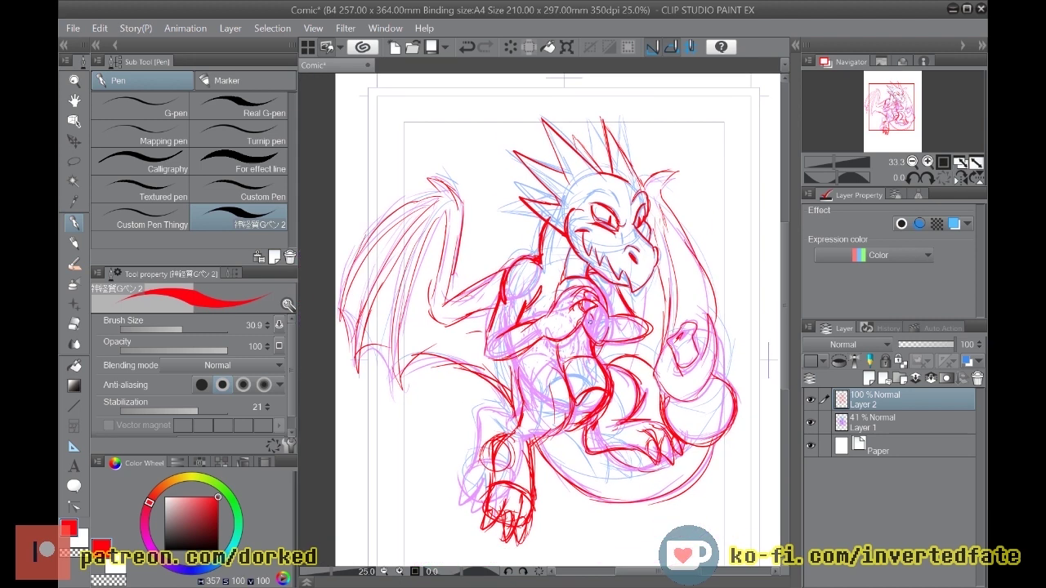
click(74, 140)
ctrl+click(894, 429)
drag(575, 386, 584, 385)
Step: Lower the opacity of Layer 1 to 11%
click(932, 417)
drag(920, 344, 904, 345)
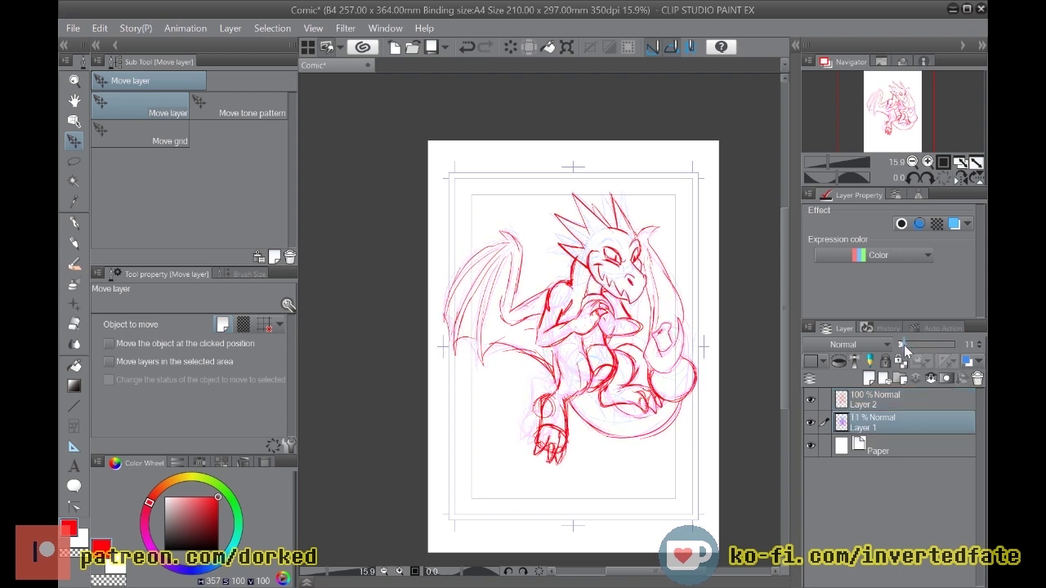
scroll(686, 384, down, 2)
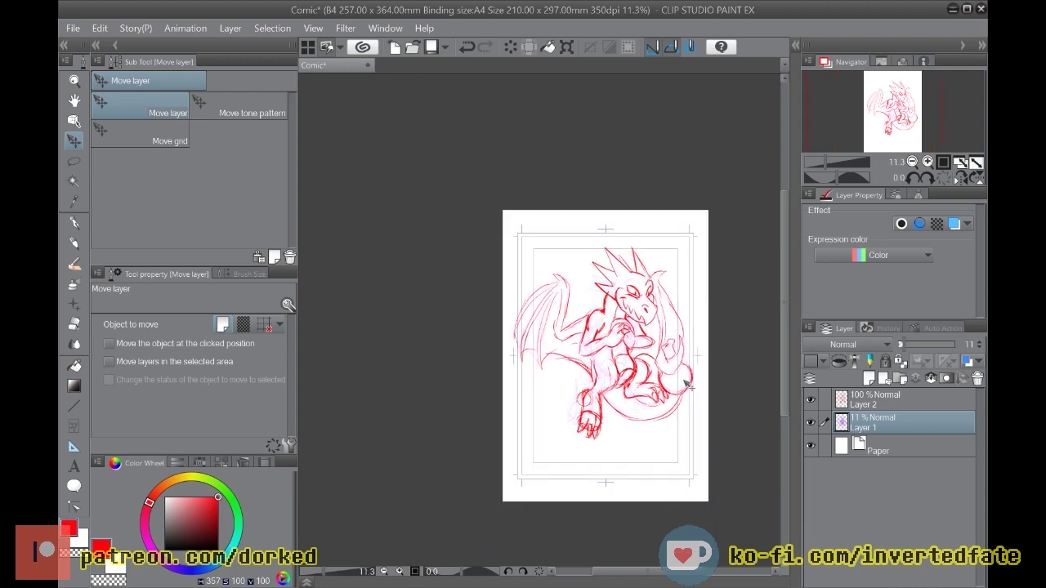
scroll(686, 384, up, 3)
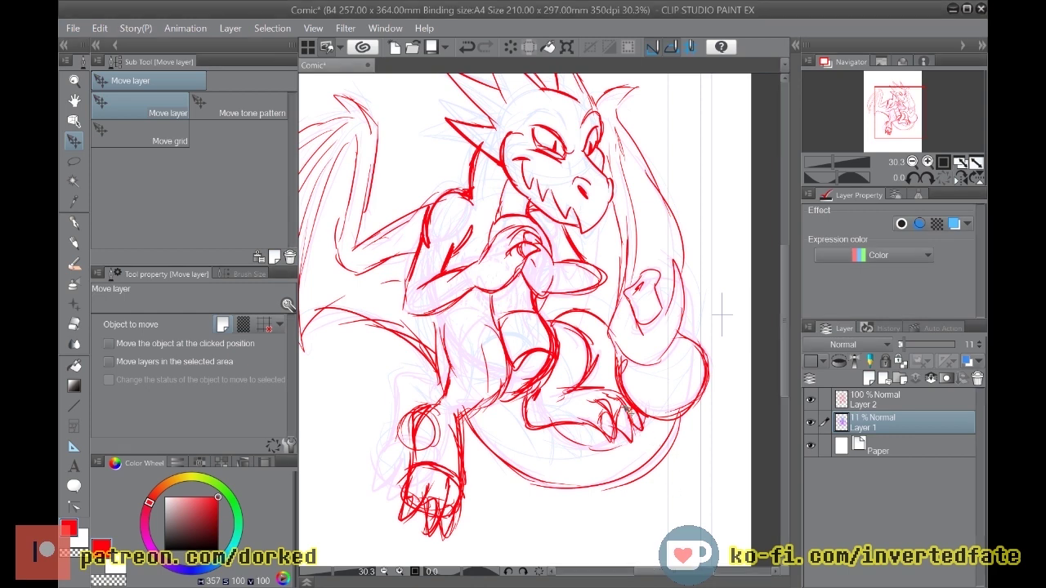
Step: On Layer 2, draw guide curves inside the tail's large coil and reinforce the lower back above the near leg in red
scroll(634, 430, up, 1)
click(74, 222)
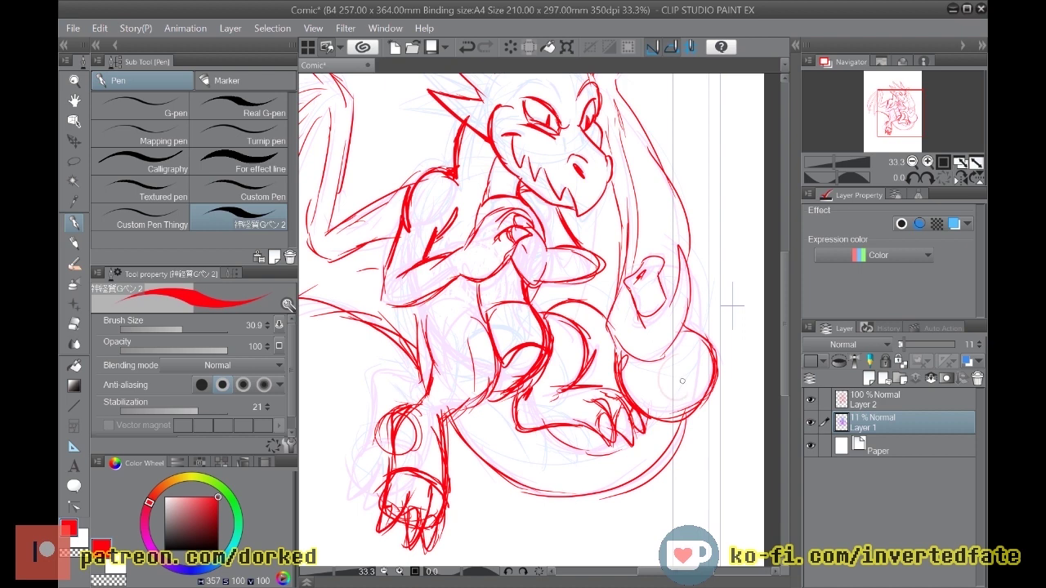
click(872, 405)
mouse_move(683, 353)
mouse_down()
mouse_move(669, 356)
mouse_move(700, 385)
mouse_move(678, 383)
mouse_move(675, 413)
mouse_up()
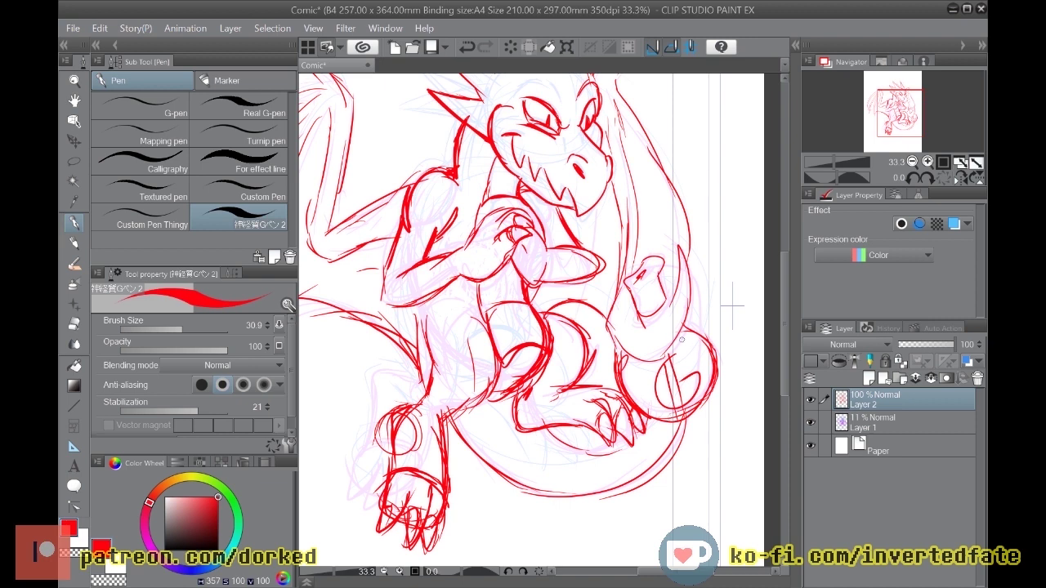
drag(664, 357, 671, 389)
drag(433, 304, 421, 355)
mouse_move(433, 356)
mouse_down()
mouse_move(441, 378)
mouse_move(415, 400)
mouse_move(425, 386)
mouse_up()
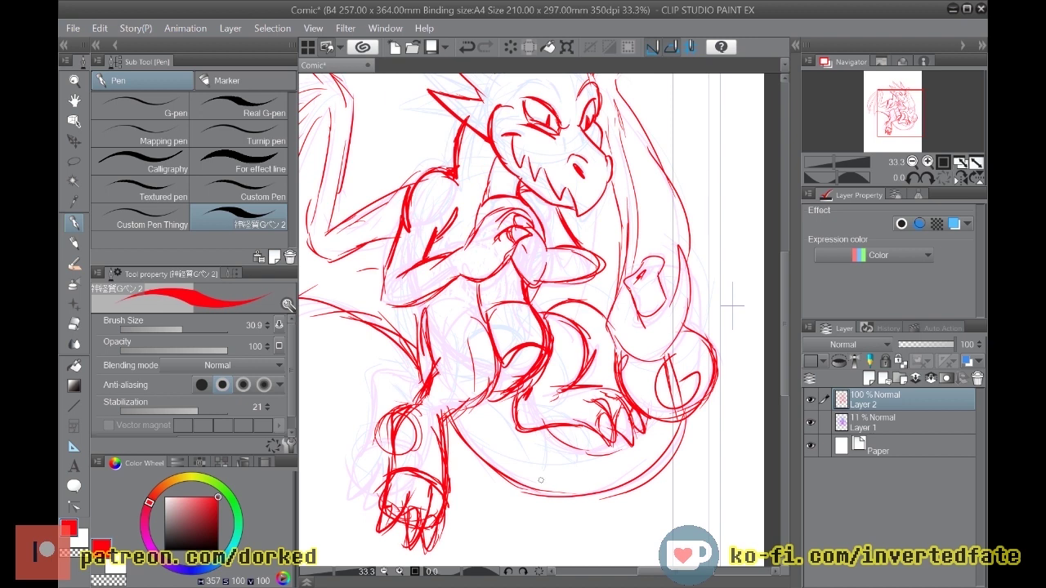
Step: Rework the far foot's heel and sole with a lower red contour and strengthen the curled tail end's outline
mouse_move(493, 399)
mouse_down()
mouse_move(516, 447)
mouse_move(520, 418)
mouse_move(530, 429)
mouse_up()
drag(521, 386, 531, 424)
mouse_move(493, 391)
mouse_down()
mouse_move(510, 443)
mouse_move(499, 428)
mouse_move(531, 464)
mouse_move(570, 471)
mouse_up()
mouse_move(535, 428)
mouse_down()
mouse_move(567, 440)
mouse_move(555, 462)
mouse_move(514, 438)
mouse_up()
mouse_move(562, 467)
mouse_down()
mouse_move(606, 461)
mouse_move(595, 447)
mouse_move(559, 448)
mouse_move(614, 464)
mouse_move(637, 449)
mouse_move(592, 454)
mouse_up()
drag(645, 444, 636, 451)
drag(654, 408, 642, 443)
mouse_move(615, 291)
mouse_down()
mouse_move(618, 349)
mouse_move(693, 311)
mouse_move(621, 349)
mouse_up()
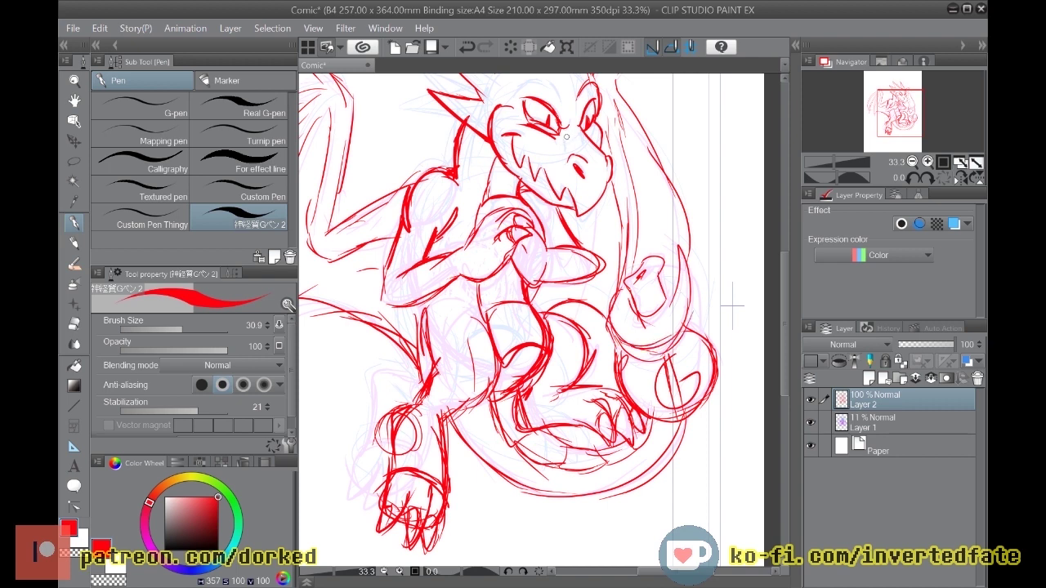
Step: Draw a short red crease on the snout bridge between the eyes
drag(567, 125, 566, 138)
scroll(488, 245, up, 2)
scroll(511, 233, down, 2)
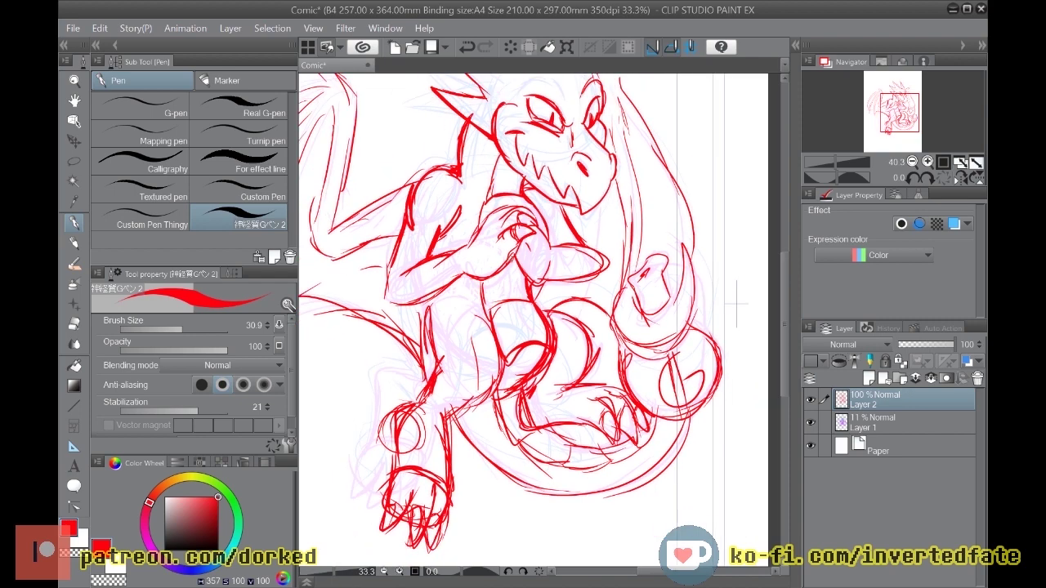
Step: Add a new layer above Layer 2 and set the drawing color to black
scroll(735, 304, down, 3)
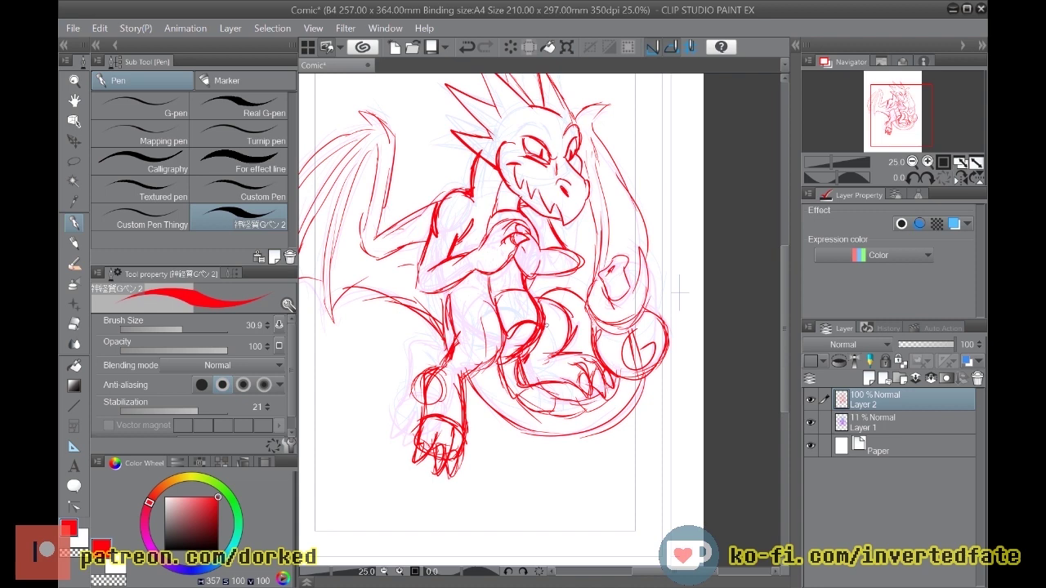
scroll(546, 326, down, 2)
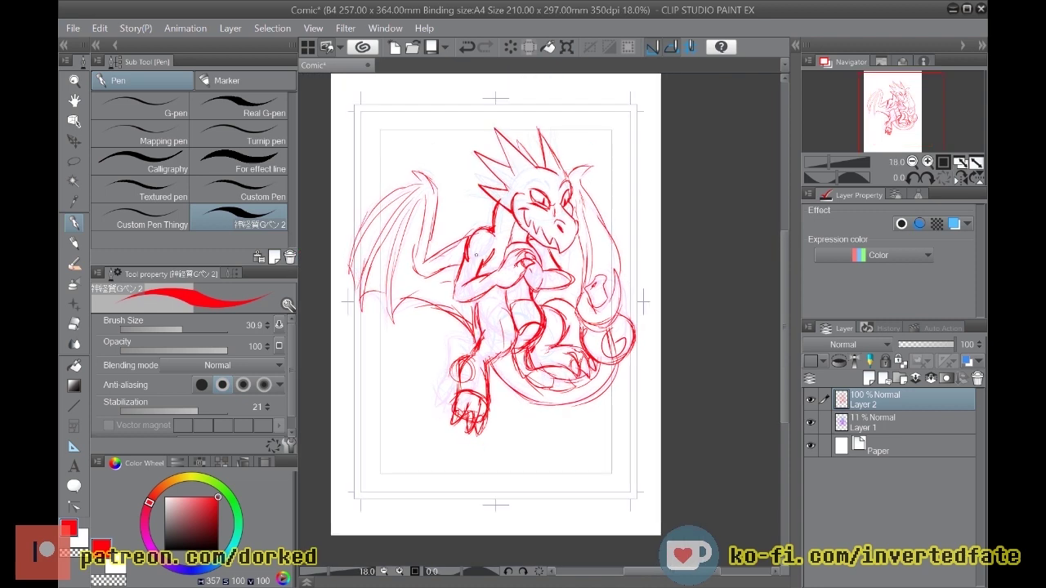
scroll(455, 250, up, 4)
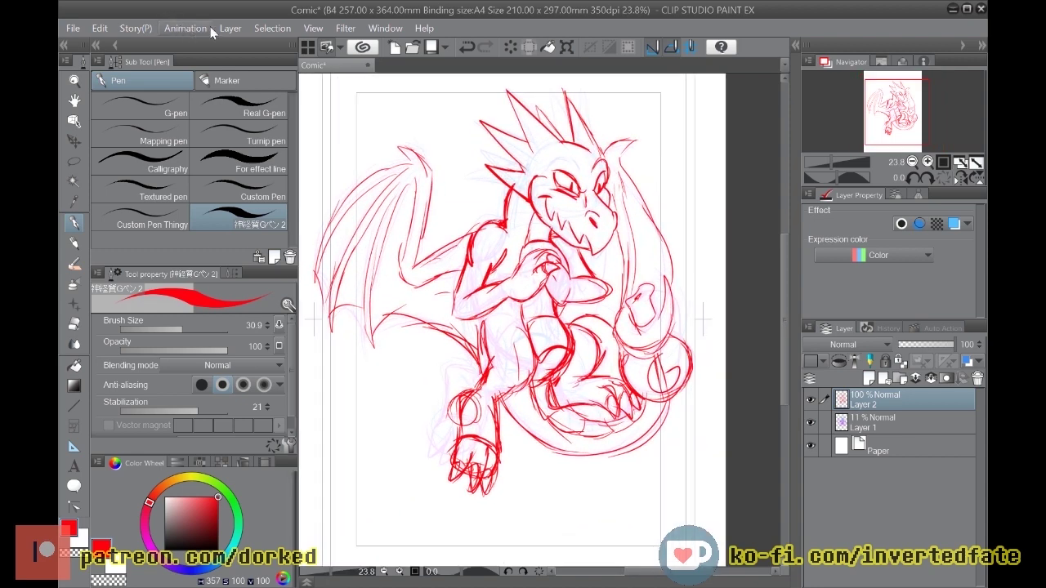
key(ctrl+shift+n)
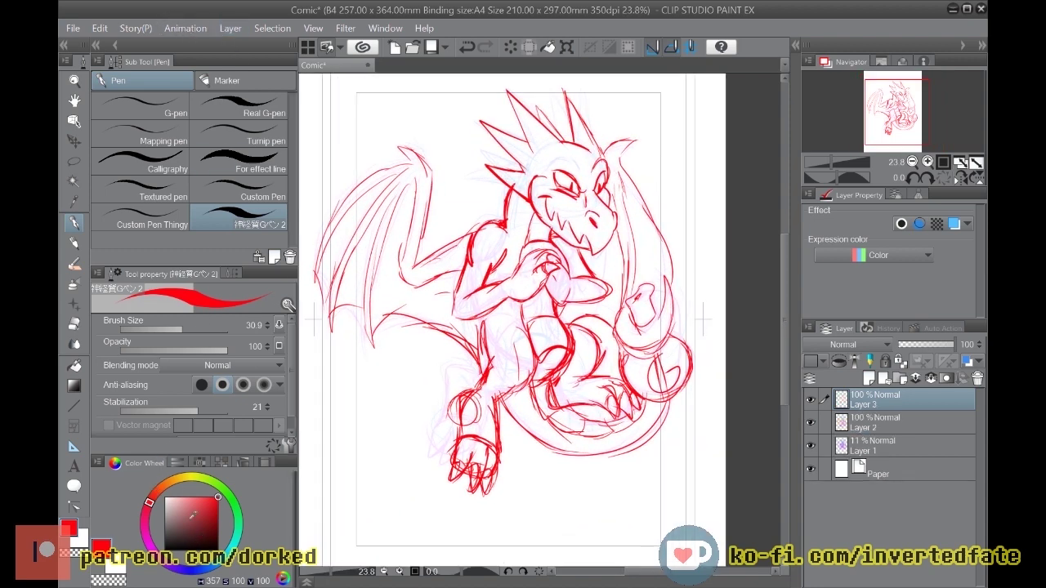
drag(195, 518, 140, 576)
scroll(480, 392, up, 1)
scroll(474, 384, up, 1)
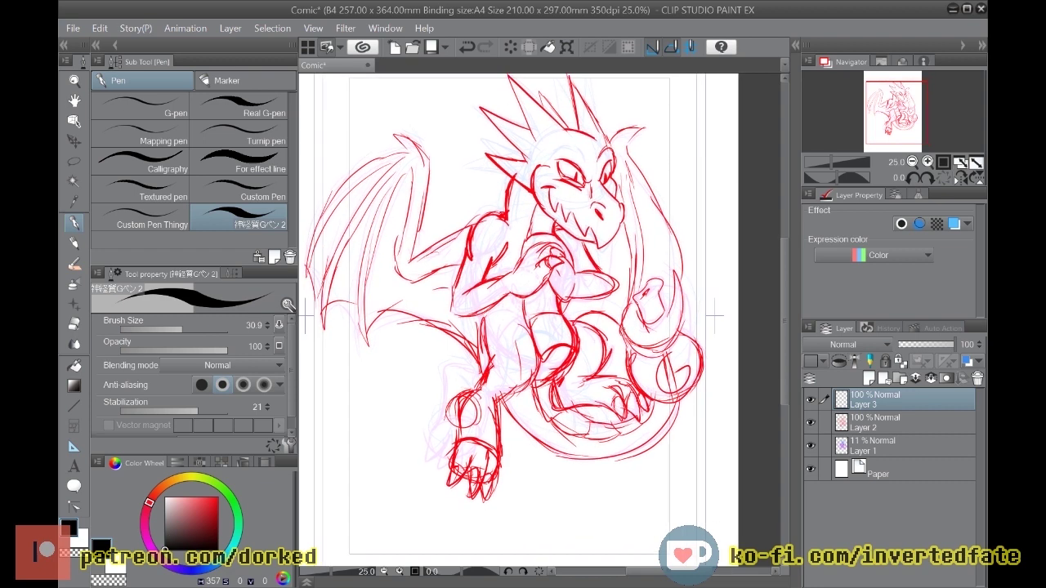
Step: Set the opacity of Layer 1 to 10%
click(912, 424)
click(903, 444)
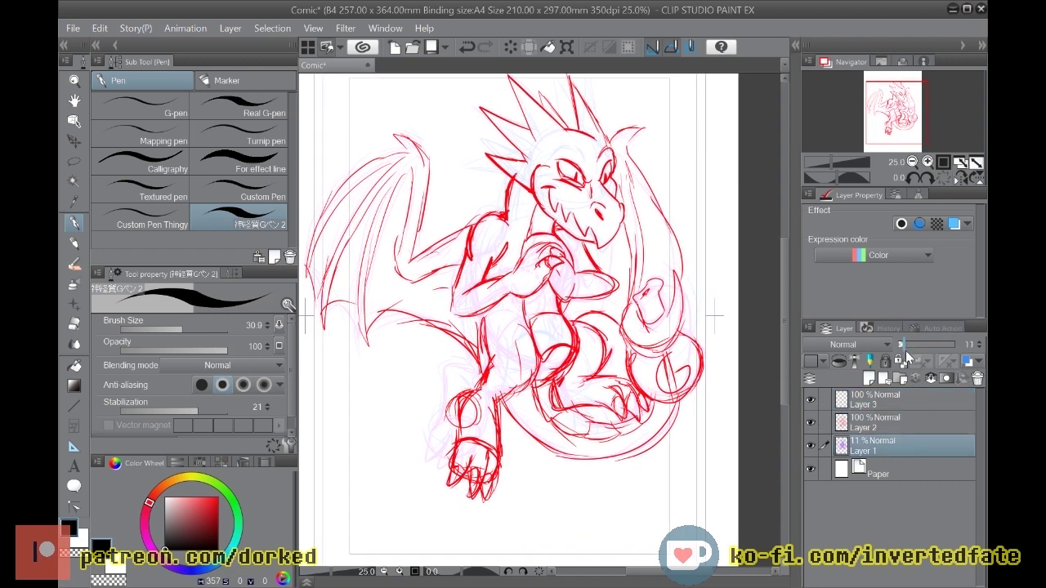
drag(904, 350, 903, 358)
Step: Reduce the opacity of the red sketch on Layer 2 to 41%
click(907, 425)
drag(955, 348, 935, 362)
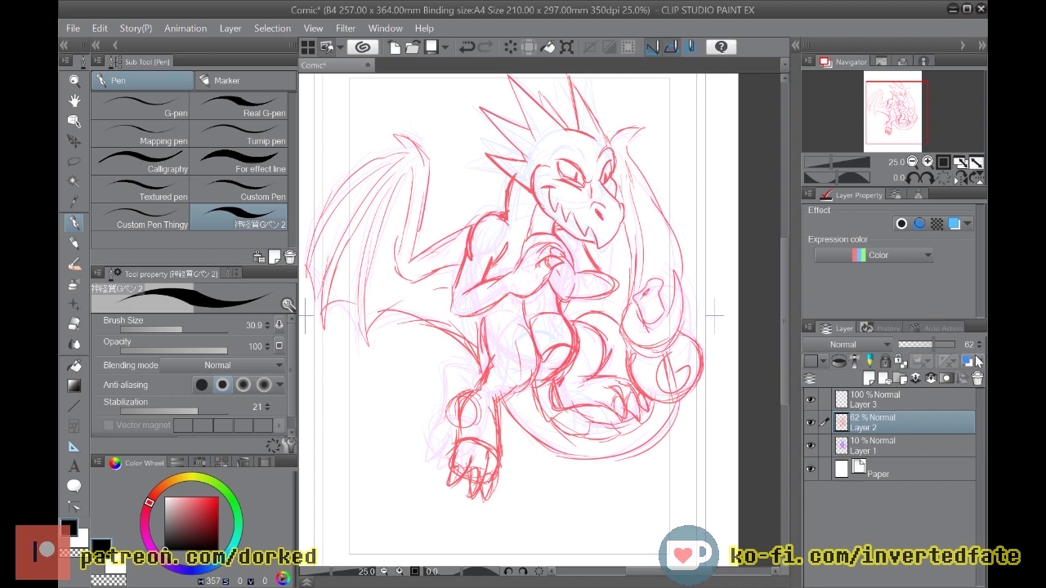
click(927, 350)
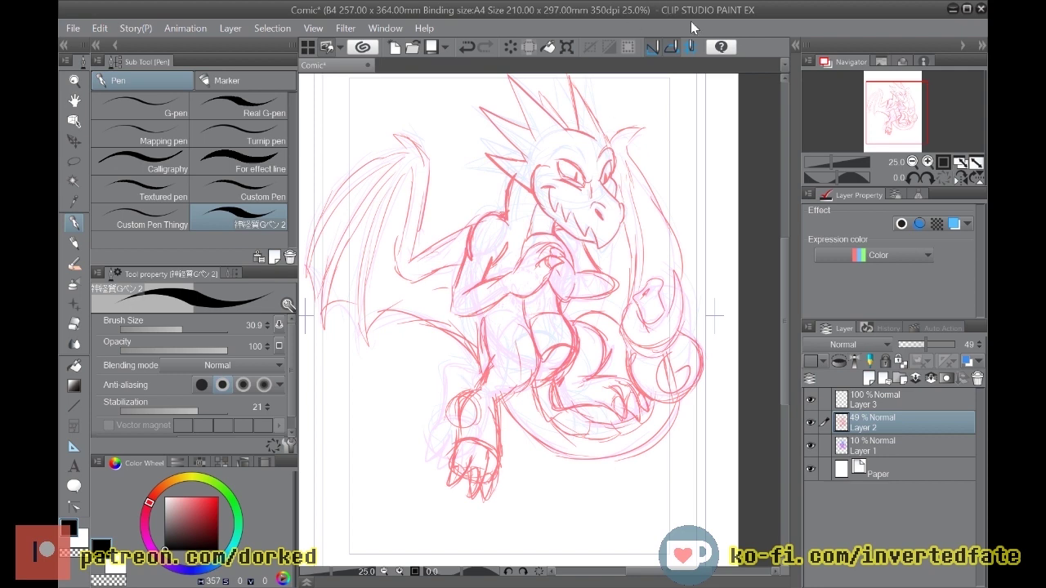
drag(923, 345, 922, 345)
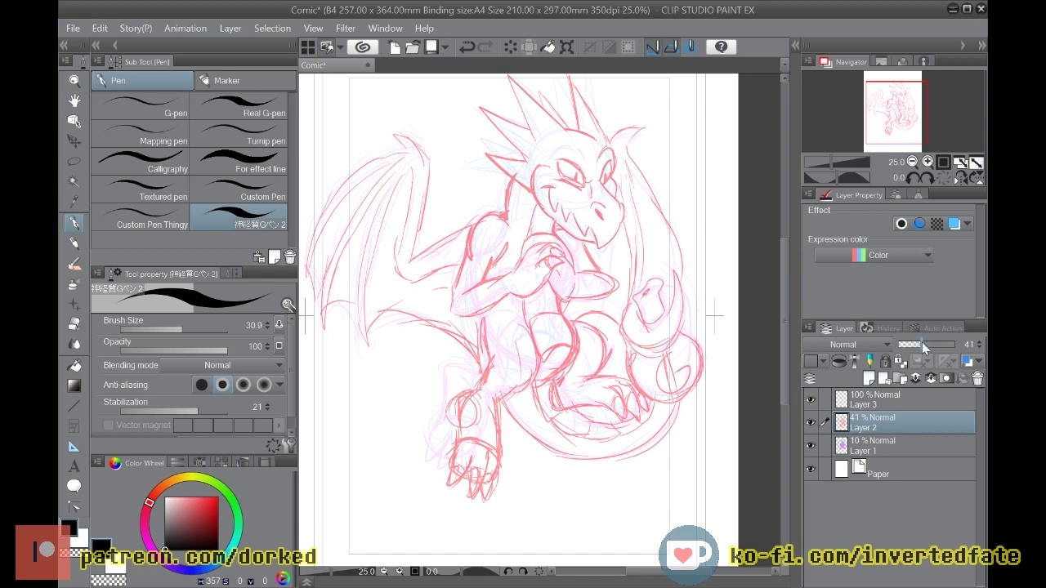
Step: On Layer 3, ink the dragon's near eye in black with its upper lid, lower lid lines and slit pupil
click(882, 406)
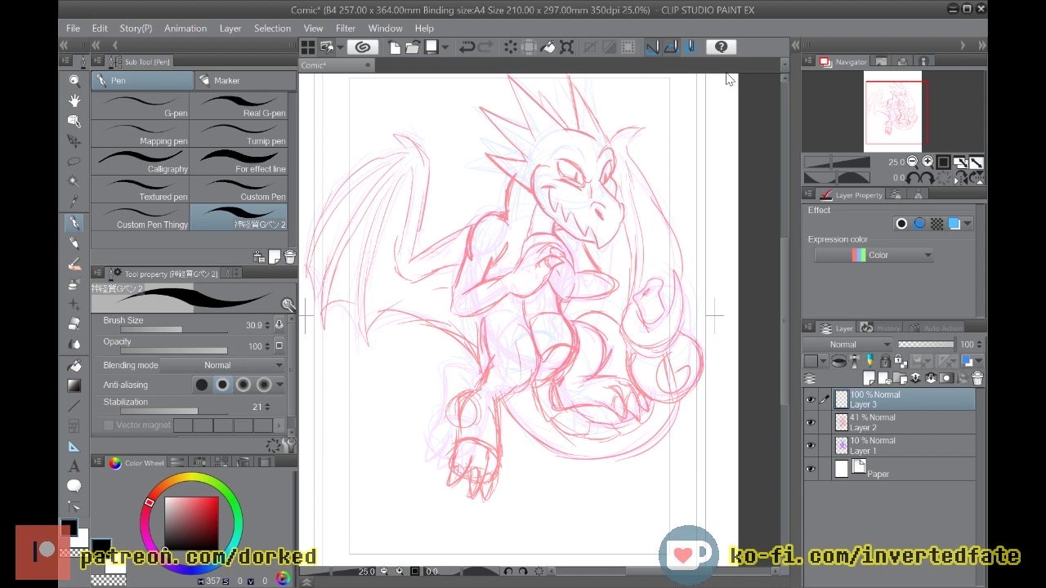
scroll(585, 147, up, 1)
scroll(582, 145, down, 2)
scroll(580, 144, up, 1)
scroll(578, 143, down, 1)
scroll(578, 143, up, 1)
scroll(579, 142, up, 5)
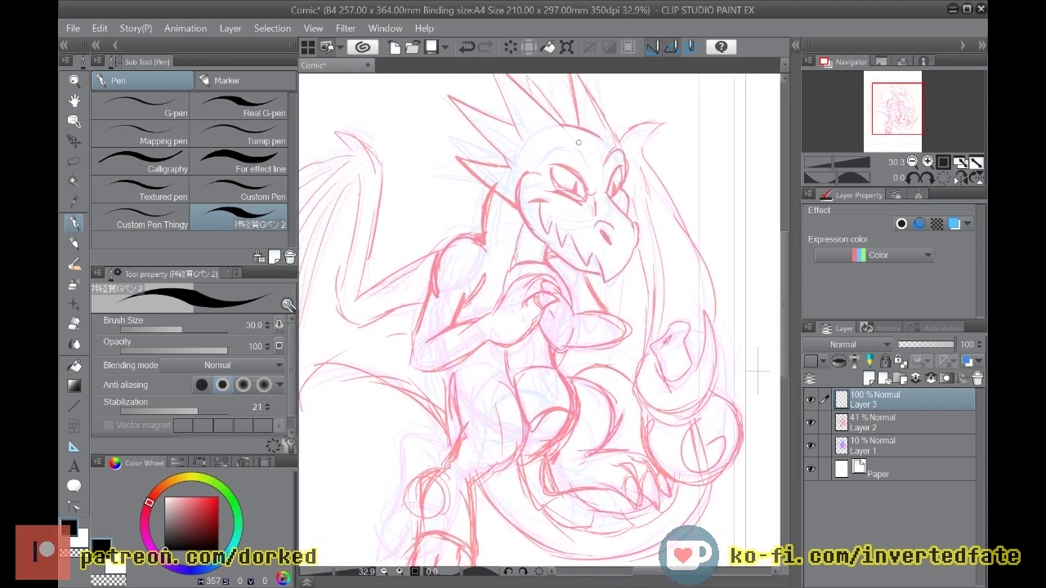
scroll(643, 149, up, 4)
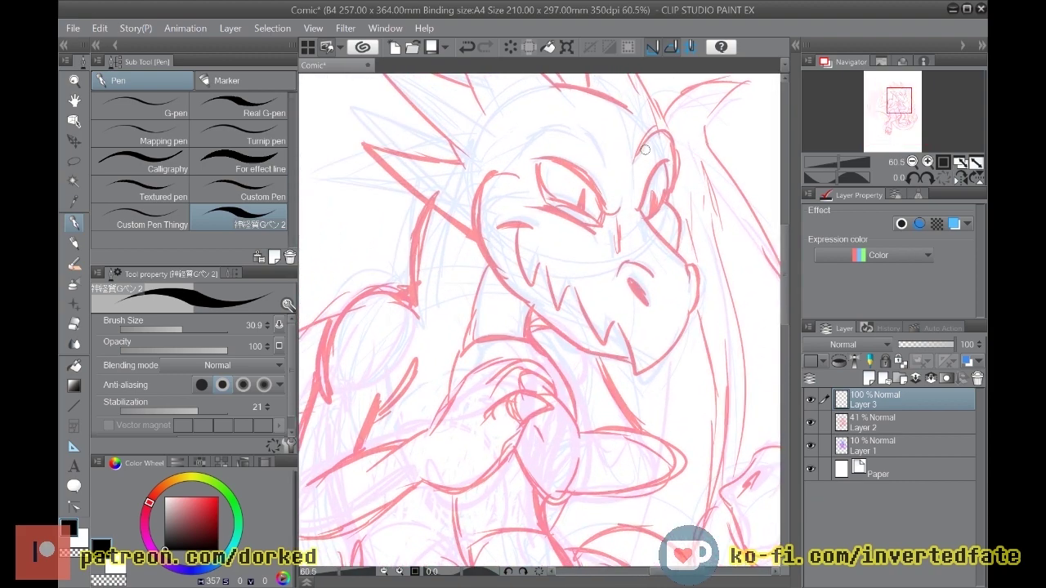
scroll(542, 162, up, 1)
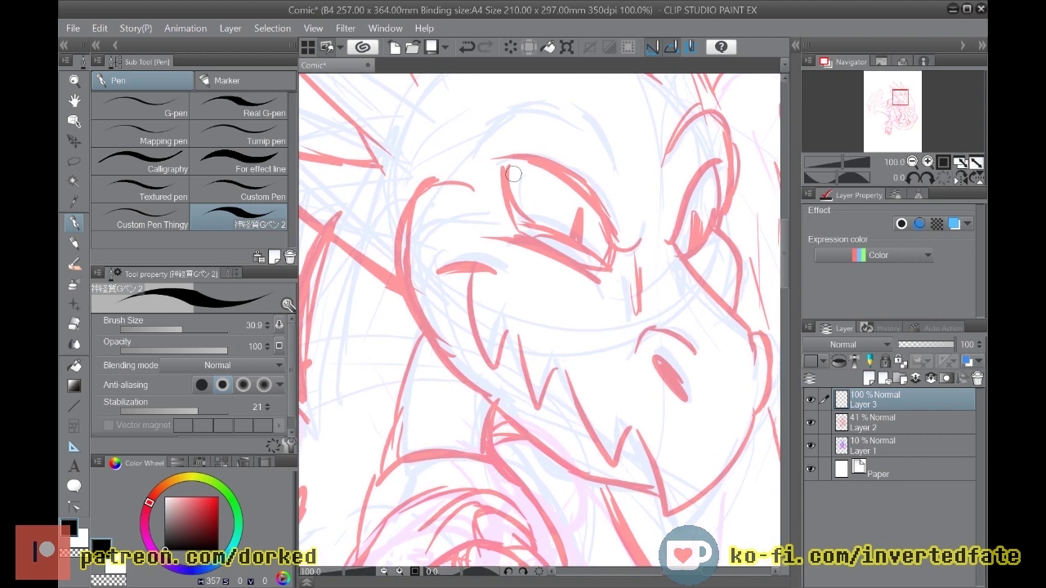
drag(639, 228, 626, 239)
key(ctrl+z)
mouse_move(641, 230)
mouse_down()
mouse_move(574, 187)
mouse_move(526, 156)
mouse_move(484, 160)
mouse_move(509, 157)
mouse_move(521, 227)
mouse_move(572, 234)
mouse_move(607, 270)
mouse_move(488, 232)
mouse_move(524, 237)
mouse_up()
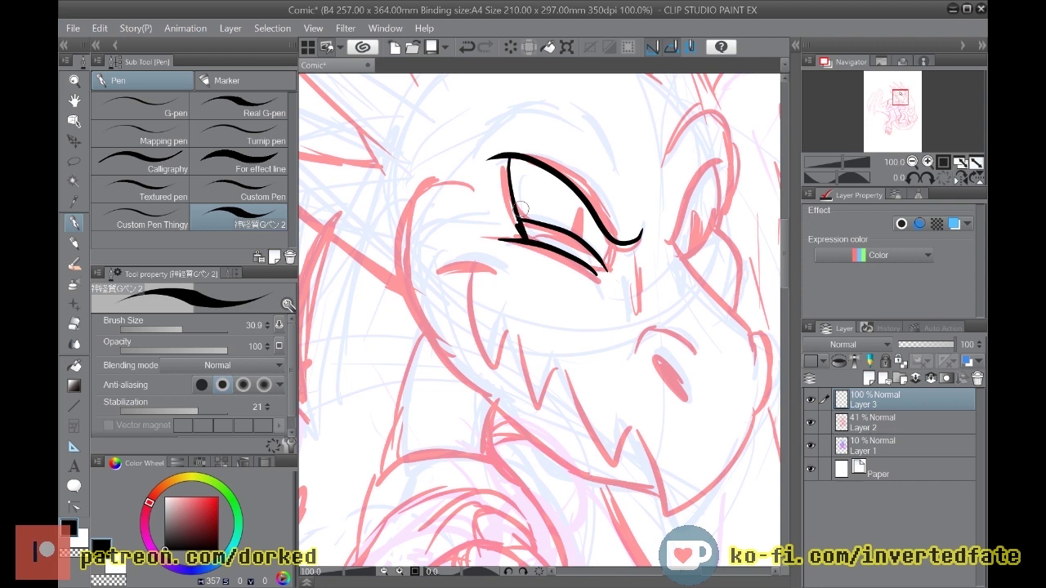
mouse_move(597, 274)
mouse_down()
mouse_move(615, 251)
mouse_move(577, 217)
mouse_move(582, 204)
mouse_move(585, 242)
mouse_move(584, 219)
mouse_move(578, 233)
mouse_move(573, 208)
mouse_up()
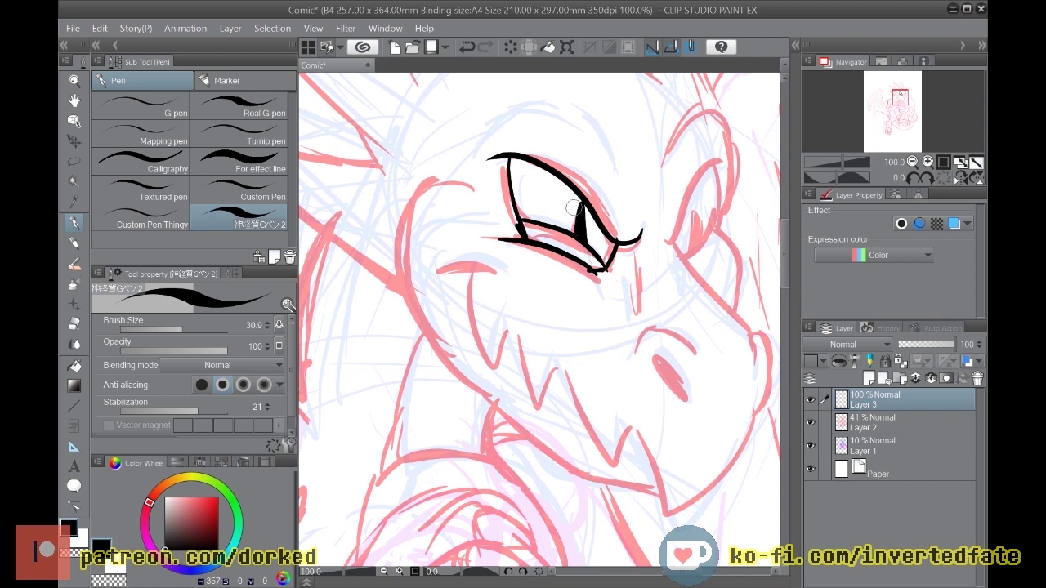
Step: Ink the far eye with its slit pupil and the bridge line running down toward the snout
mouse_move(672, 240)
mouse_down()
mouse_move(690, 181)
mouse_move(719, 159)
mouse_move(718, 207)
mouse_move(703, 248)
mouse_move(695, 241)
mouse_move(704, 243)
mouse_move(668, 237)
mouse_up()
key(ctrl+z)
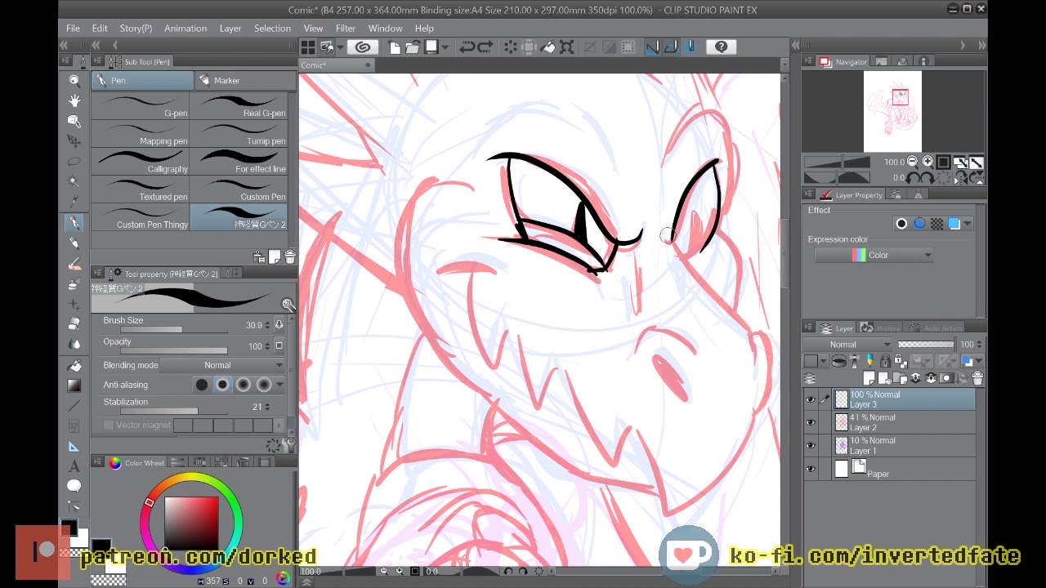
drag(671, 239, 754, 368)
mouse_move(686, 256)
mouse_down()
mouse_move(717, 220)
mouse_move(695, 203)
mouse_move(688, 249)
mouse_move(695, 209)
mouse_move(690, 235)
mouse_move(735, 251)
mouse_move(729, 301)
mouse_up()
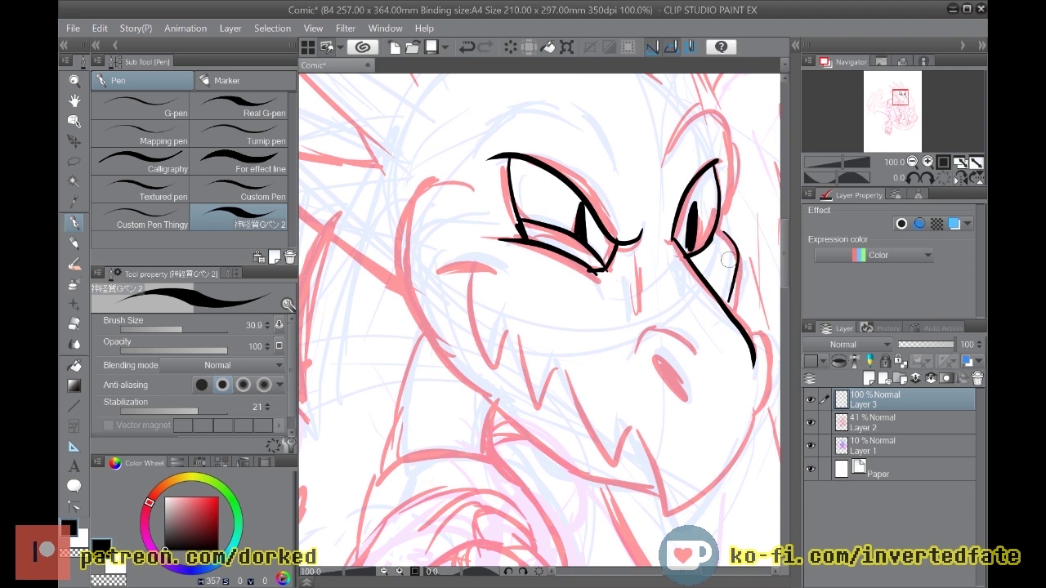
Step: Ink the far cheek's outline beside the snout bridge with a small T-shaped mouth-corner mark inside it
key(ctrl+z)
mouse_move(724, 233)
mouse_down()
mouse_move(739, 257)
mouse_move(729, 304)
mouse_up()
key(ctrl+z)
mouse_move(705, 262)
mouse_down()
mouse_move(724, 263)
mouse_move(709, 273)
mouse_up()
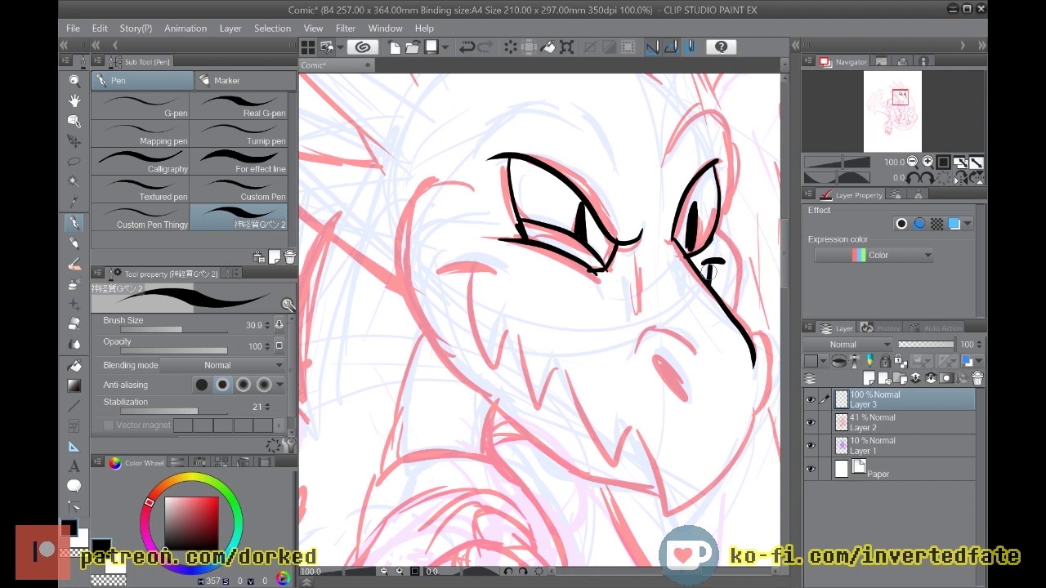
mouse_move(720, 233)
mouse_down()
mouse_move(739, 262)
mouse_move(729, 307)
mouse_up()
Step: Ink the curved brow ridges above the far eye and the near eye
mouse_move(670, 141)
mouse_down()
mouse_move(707, 113)
mouse_move(744, 136)
mouse_move(743, 190)
mouse_move(723, 239)
mouse_up()
key(ctrl+z)
mouse_move(668, 145)
mouse_down()
mouse_move(721, 109)
mouse_move(740, 147)
mouse_move(716, 242)
mouse_up()
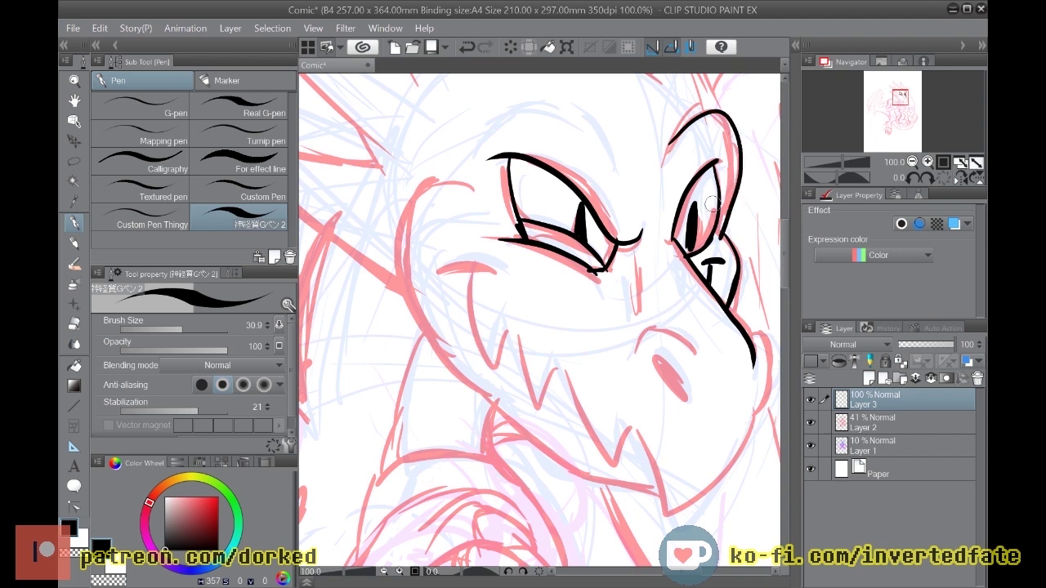
mouse_move(615, 162)
mouse_down()
mouse_move(595, 122)
mouse_move(547, 103)
mouse_move(494, 116)
mouse_move(481, 154)
mouse_up()
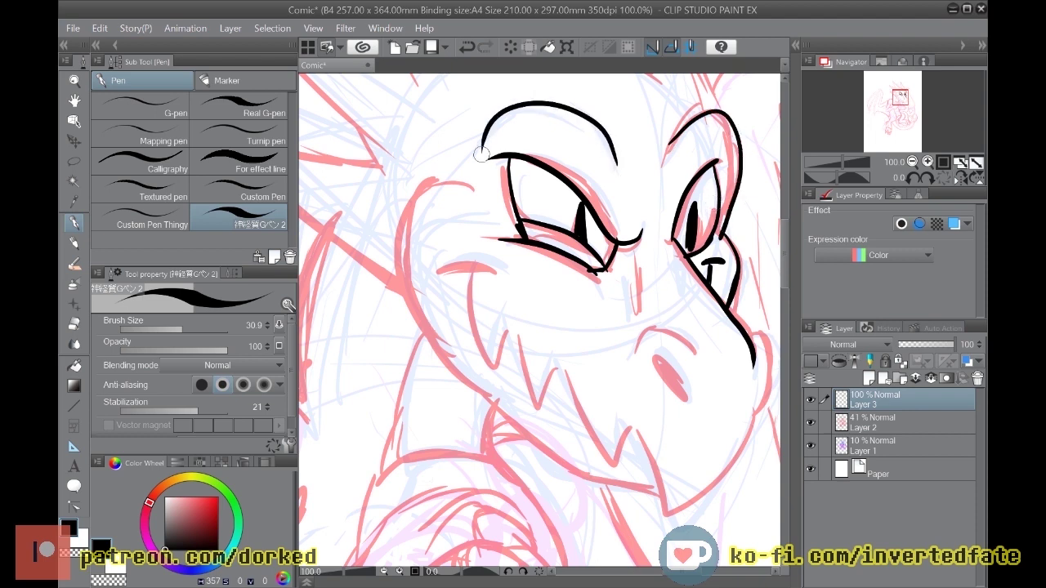
Step: Ink the cheek curve, the lower jaw line and the pointed front fang rising to the snout's front edge
mouse_move(473, 190)
mouse_down()
mouse_move(447, 189)
mouse_move(403, 221)
mouse_move(404, 300)
mouse_move(467, 384)
mouse_move(435, 351)
mouse_move(492, 404)
mouse_up()
key(ctrl+z)
mouse_move(433, 335)
mouse_down()
mouse_move(537, 448)
mouse_move(572, 469)
mouse_move(661, 490)
mouse_up()
mouse_move(637, 430)
mouse_down()
mouse_move(653, 483)
mouse_move(673, 497)
mouse_up()
key(ctrl+z)
mouse_move(637, 429)
mouse_down()
mouse_move(667, 520)
mouse_move(741, 435)
mouse_move(746, 406)
mouse_up()
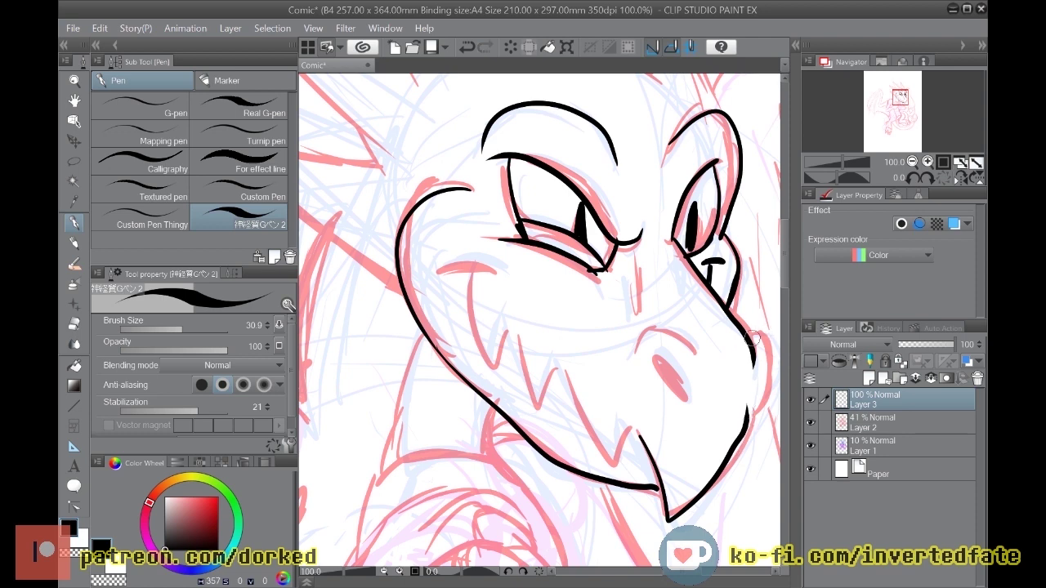
Step: Ink the rounded nose tip, the solid black nostril and the curved ridge above it
mouse_move(745, 327)
mouse_down()
mouse_move(768, 349)
mouse_move(750, 415)
mouse_up()
key(ctrl+z)
mouse_move(678, 385)
mouse_down()
mouse_move(667, 372)
mouse_move(688, 390)
mouse_move(663, 356)
mouse_move(685, 396)
mouse_move(666, 360)
mouse_up()
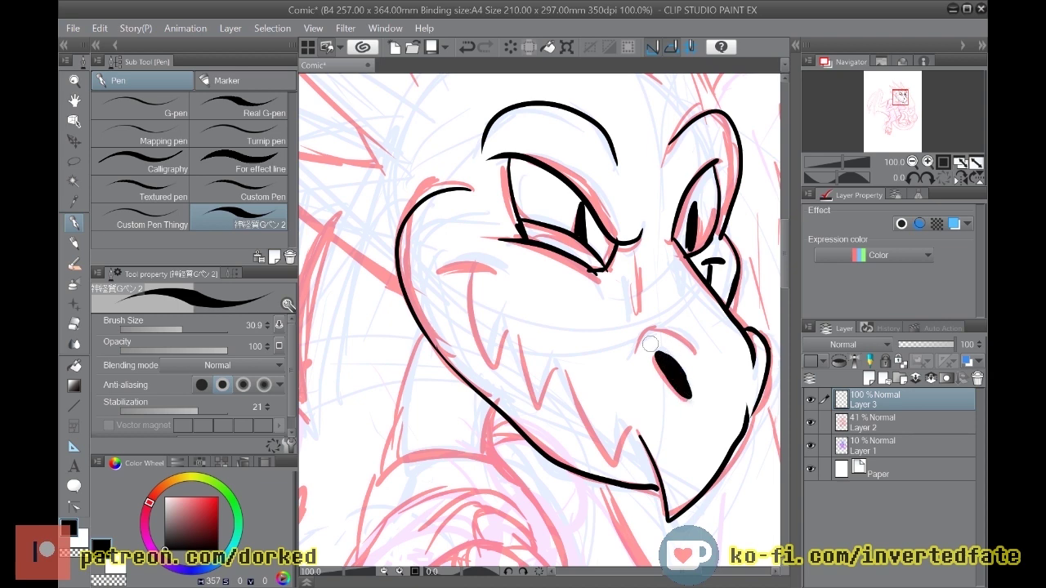
mouse_move(695, 349)
mouse_down()
mouse_move(647, 327)
mouse_move(635, 346)
mouse_up()
Step: Ink the crease between the eyes and the grinning mouth with its cheek fold and zigzag teeth
drag(634, 279, 638, 319)
drag(635, 260, 637, 317)
drag(654, 241, 682, 248)
mouse_move(505, 262)
mouse_down()
mouse_move(456, 262)
mouse_move(436, 277)
mouse_move(486, 357)
mouse_move(497, 360)
mouse_move(514, 331)
mouse_move(546, 408)
mouse_move(577, 408)
mouse_move(614, 457)
mouse_move(649, 445)
mouse_up()
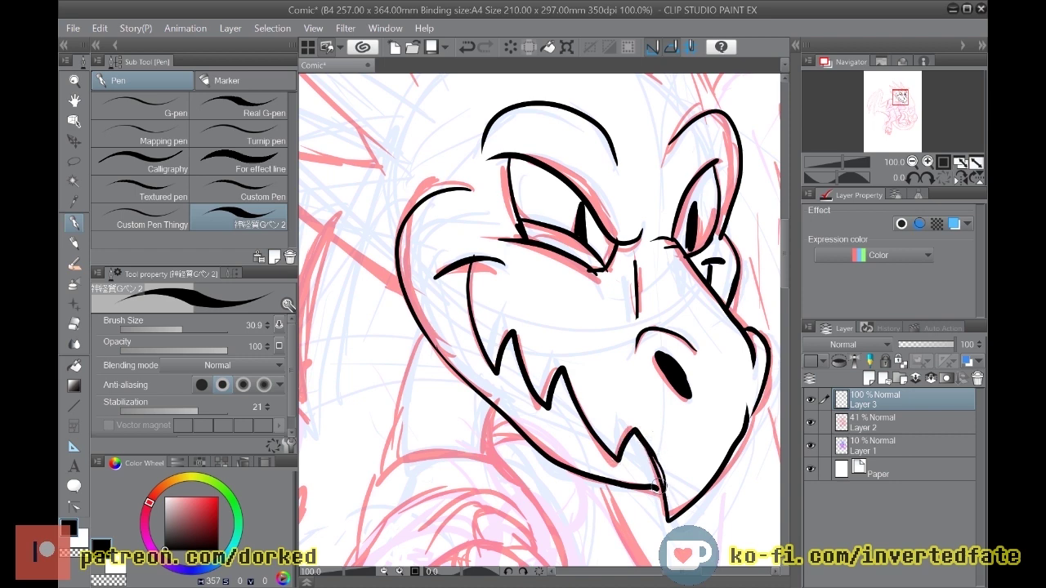
Step: Set the secondary drawing color to light red (H 0, S 61, V 100) and return to black
key(x)
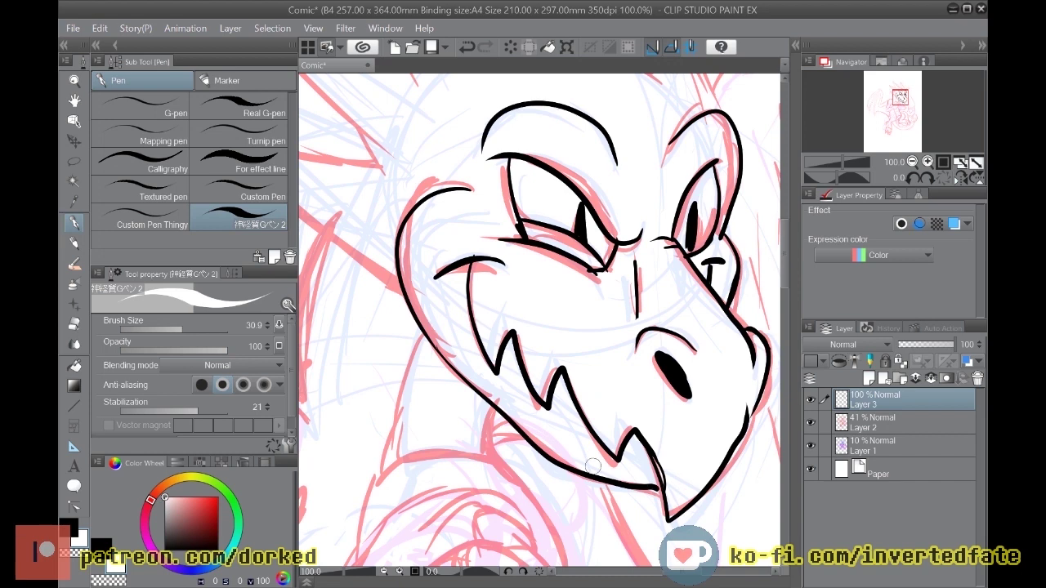
key(x)
drag(166, 545, 197, 497)
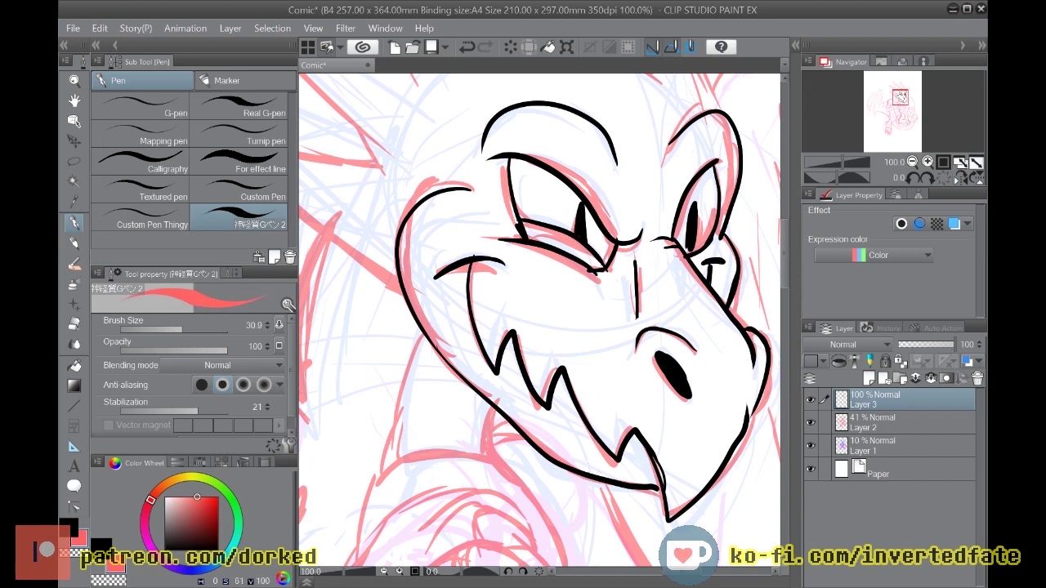
key(x)
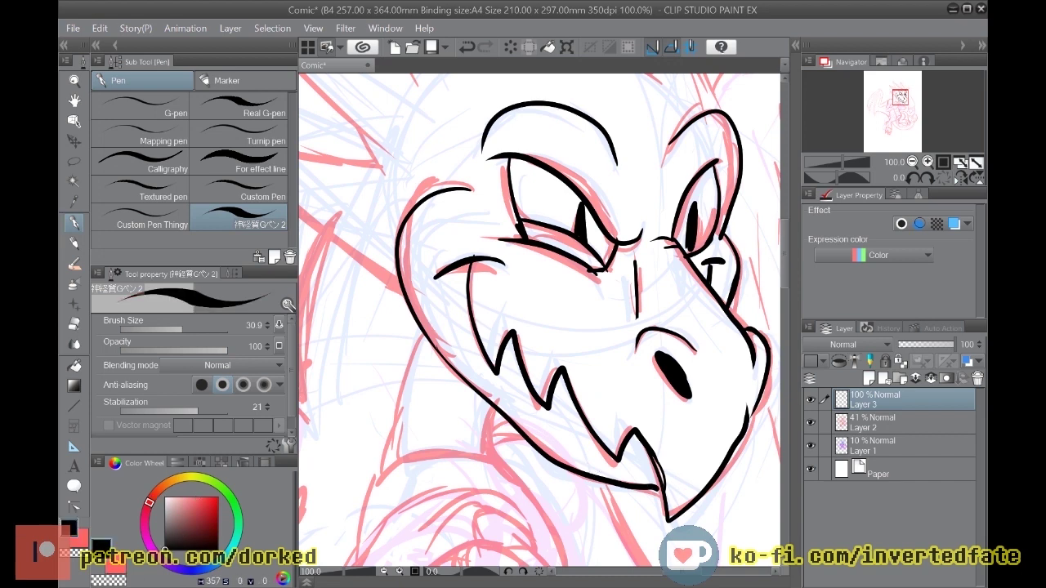
Step: Reinforce the black line where the mouth meets the front fang
drag(656, 460, 661, 494)
drag(657, 454, 669, 517)
Step: Ink the two lower spikes on the back of the head in black, following the red sketch
scroll(651, 488, down, 4)
scroll(650, 488, up, 3)
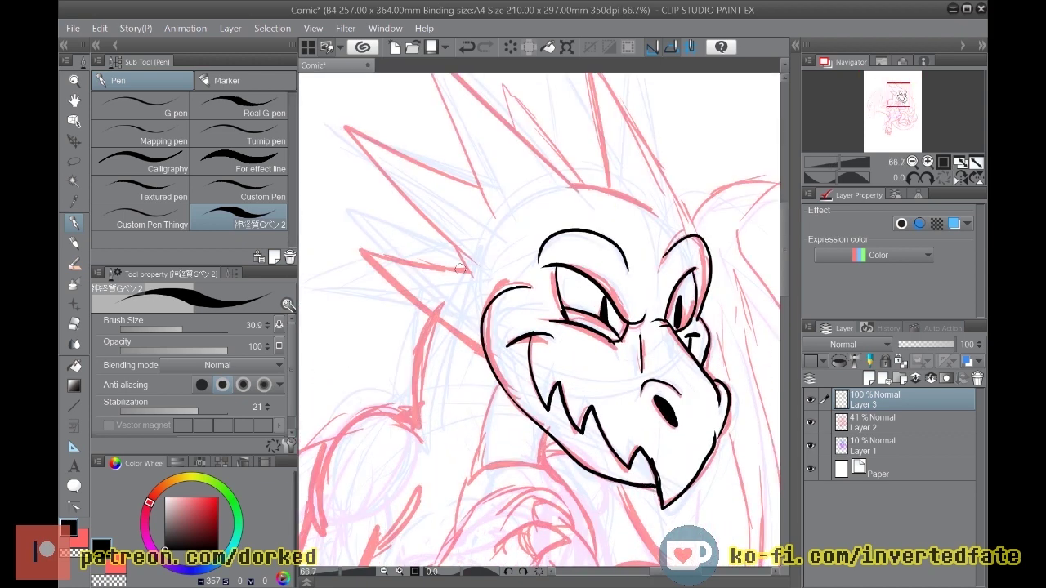
mouse_move(468, 270)
mouse_down()
mouse_move(355, 249)
mouse_move(468, 367)
mouse_up()
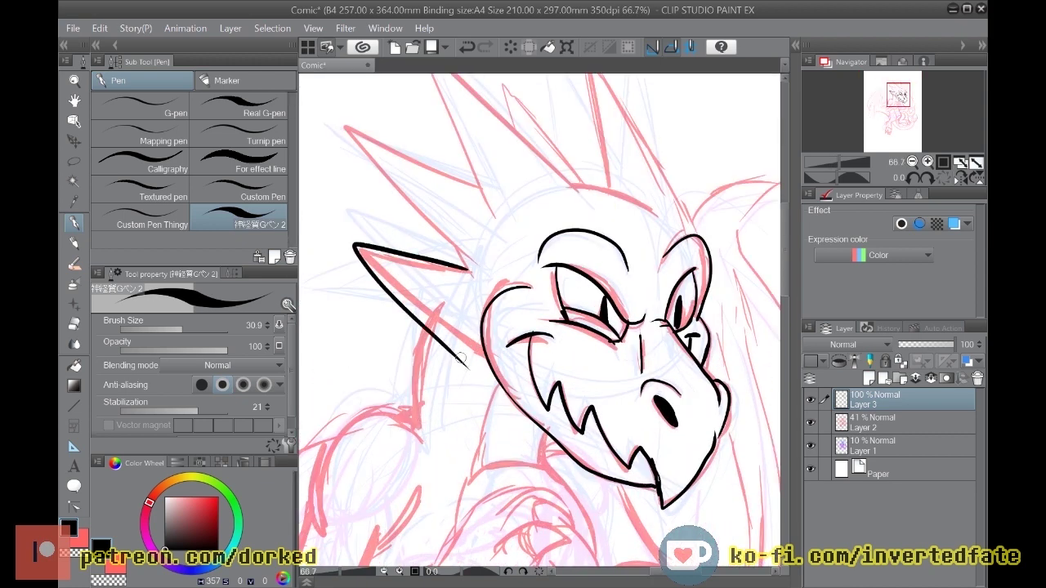
key(ctrl+z)
mouse_move(470, 272)
mouse_down()
mouse_move(381, 258)
mouse_move(449, 335)
mouse_move(477, 345)
mouse_up()
key(ctrl+z)
mouse_move(476, 274)
mouse_down()
mouse_move(385, 261)
mouse_move(386, 280)
mouse_move(488, 362)
mouse_up()
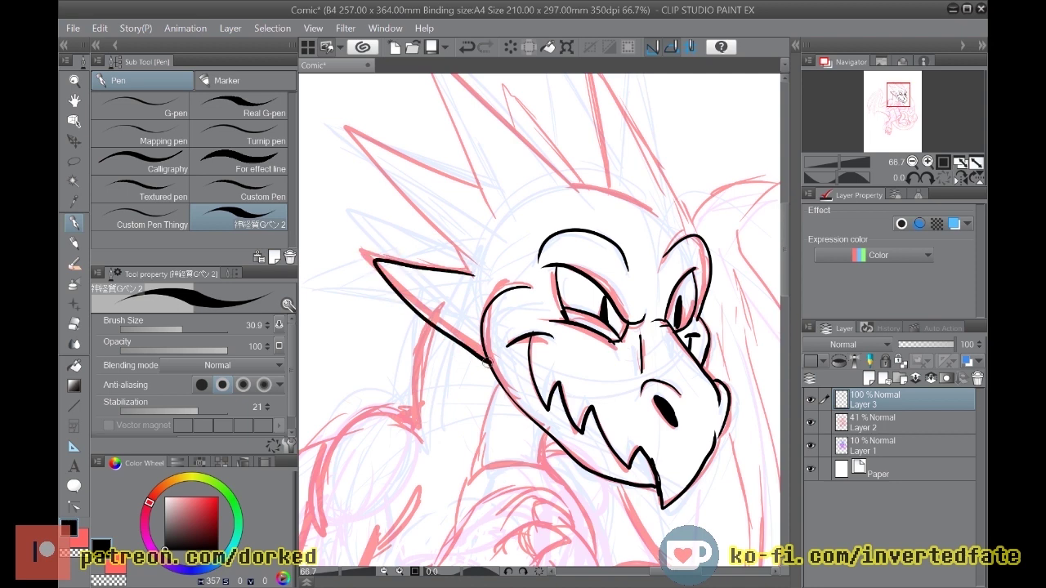
mouse_move(474, 185)
mouse_down()
mouse_move(362, 141)
mouse_move(474, 263)
mouse_up()
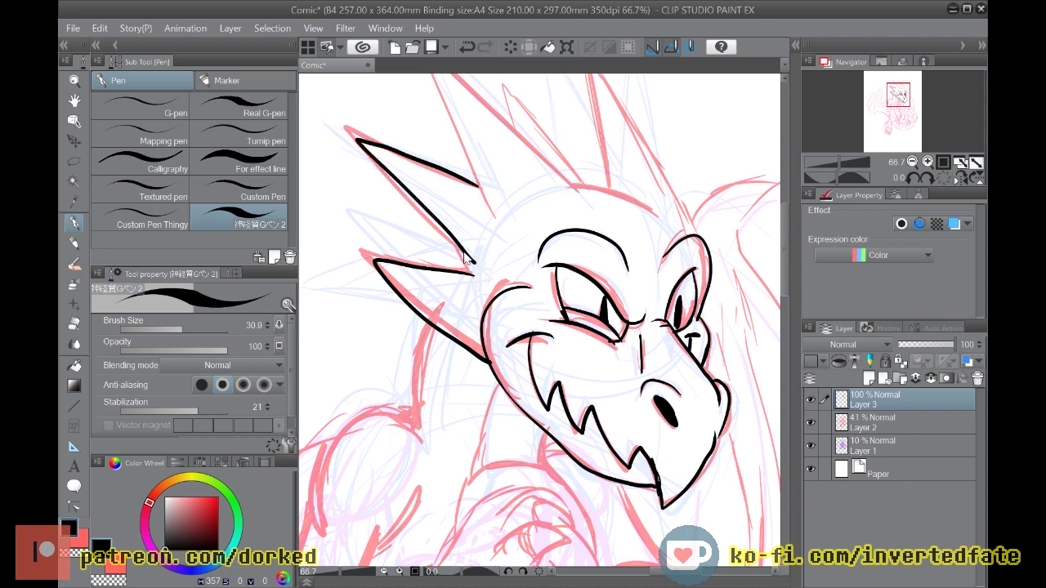
key(ctrl+z)
mouse_move(480, 186)
mouse_down()
mouse_move(348, 116)
mouse_move(463, 270)
mouse_up()
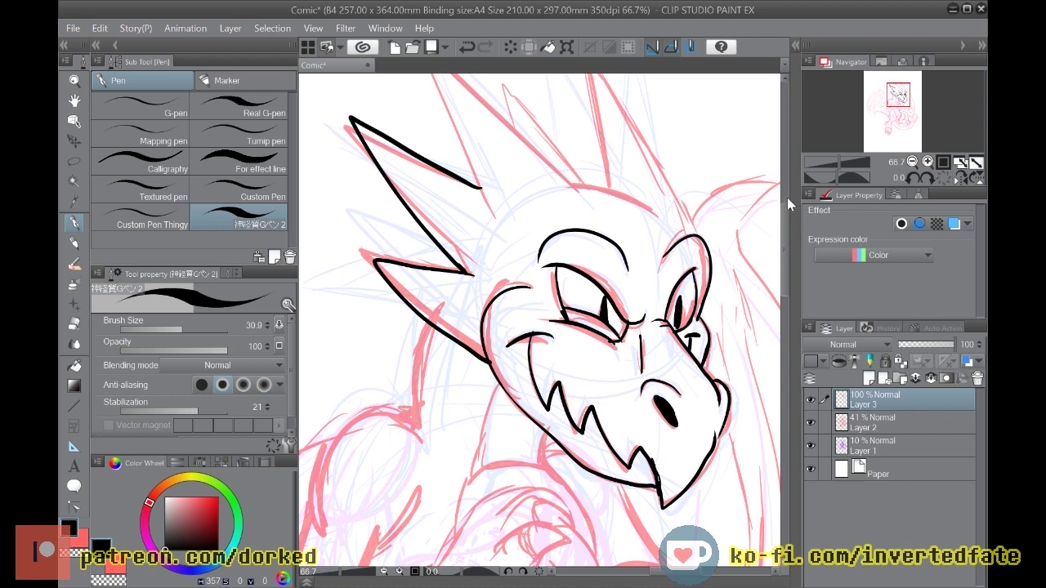
Step: Ink the third, taller head spike and the forehead curve extending from its base
scroll(748, 194, up, 3)
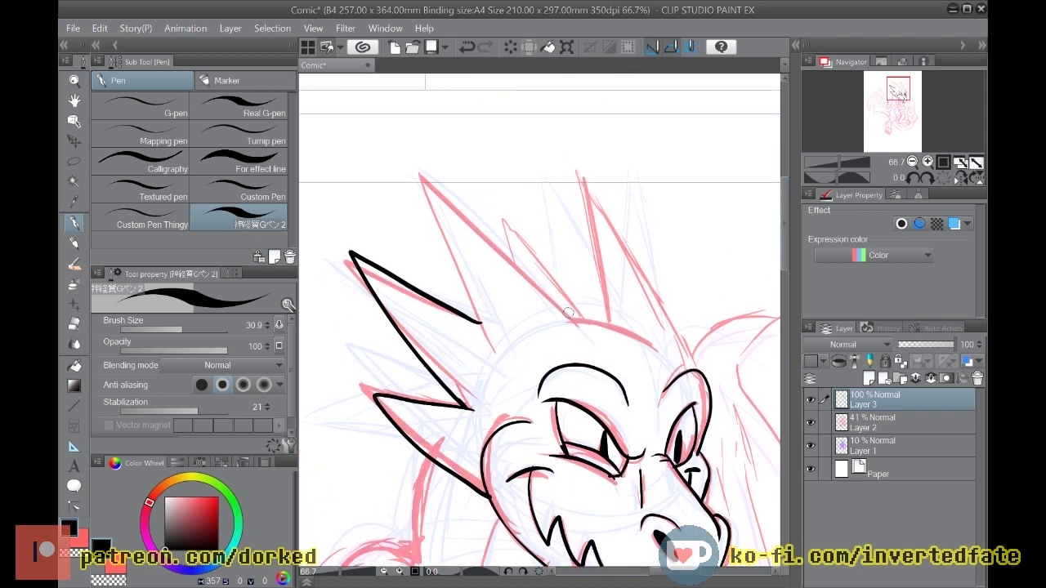
mouse_move(575, 320)
mouse_down()
mouse_move(428, 180)
mouse_move(493, 351)
mouse_up()
drag(576, 322, 654, 347)
key(ctrl+z)
Step: Ink the tall front spike above the forehead and the smaller spike tucked between it and the third spike
mouse_move(573, 323)
mouse_down()
mouse_move(629, 332)
mouse_move(636, 275)
mouse_move(566, 157)
mouse_move(608, 308)
mouse_move(562, 160)
mouse_up()
key(ctrl+z)
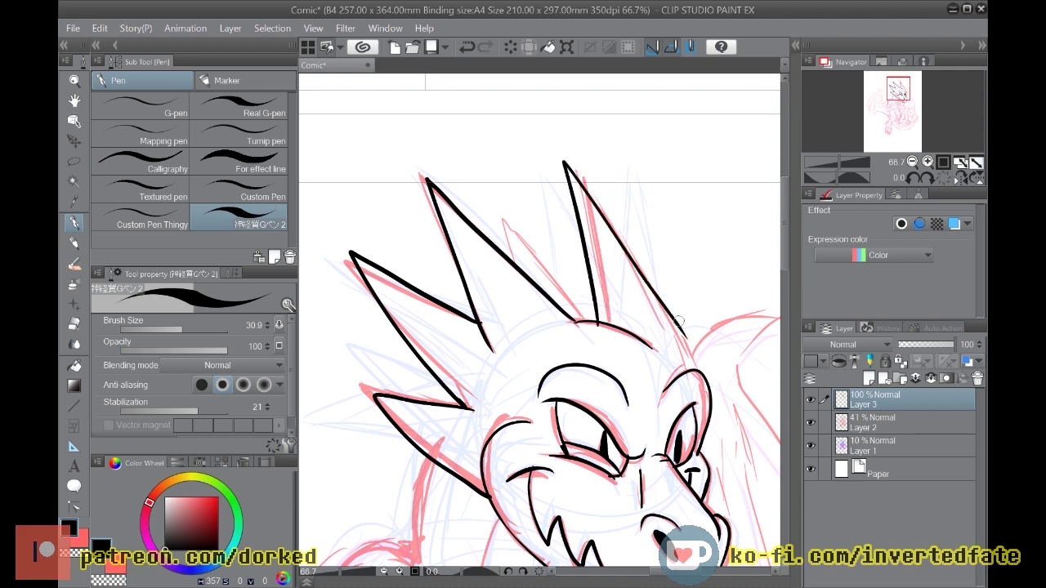
key(ctrl+z)
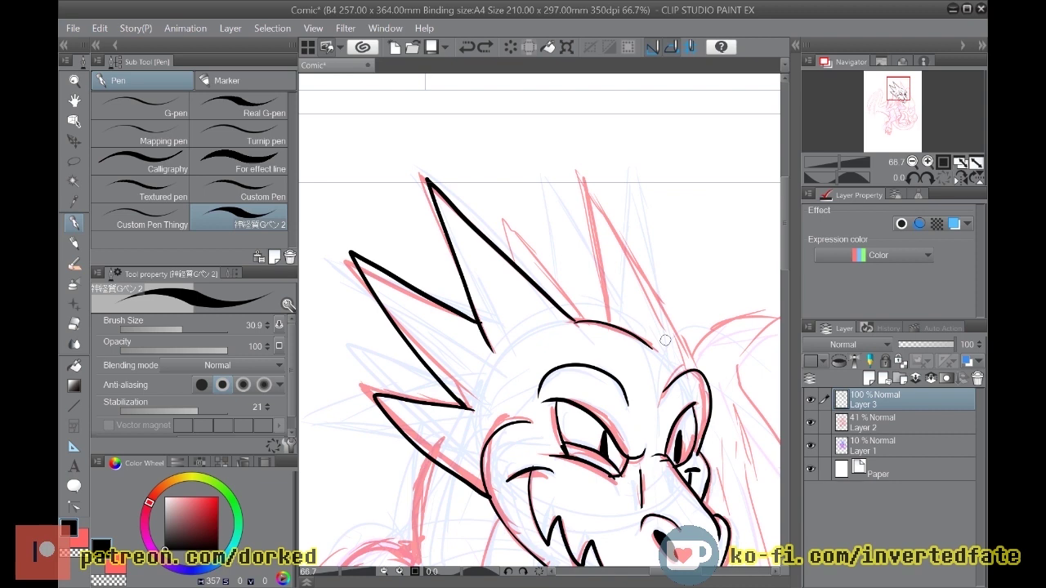
drag(663, 320, 582, 216)
key(ctrl+z)
mouse_move(664, 320)
mouse_down()
mouse_move(568, 165)
mouse_move(585, 309)
mouse_move(577, 157)
mouse_move(689, 372)
mouse_up()
key(ctrl+z)
mouse_move(590, 316)
mouse_down()
mouse_move(506, 198)
mouse_move(515, 267)
mouse_up()
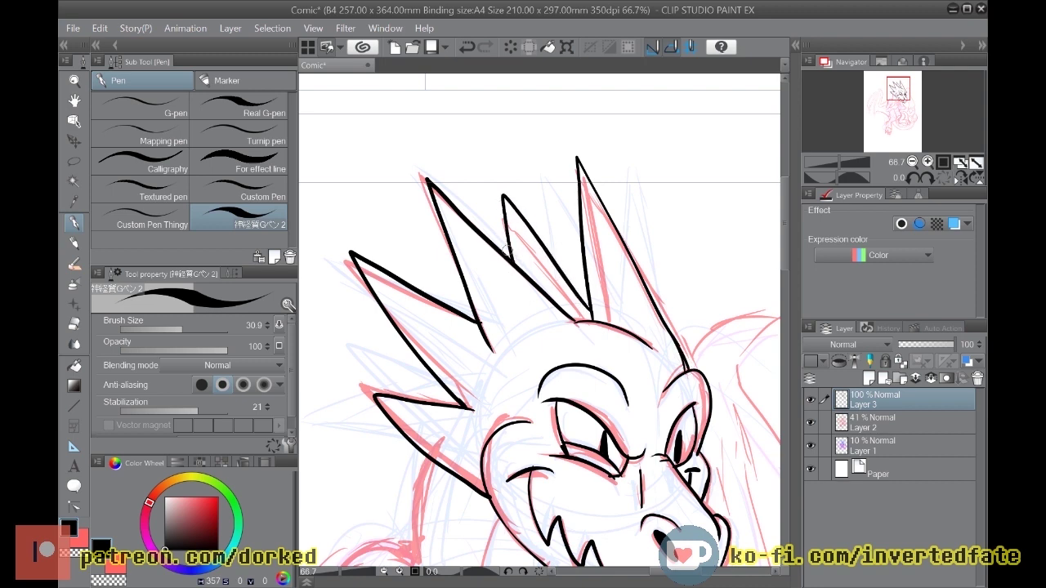
Step: Ink the short curved throat line directly beneath the lower jaw
scroll(549, 330, down, 8)
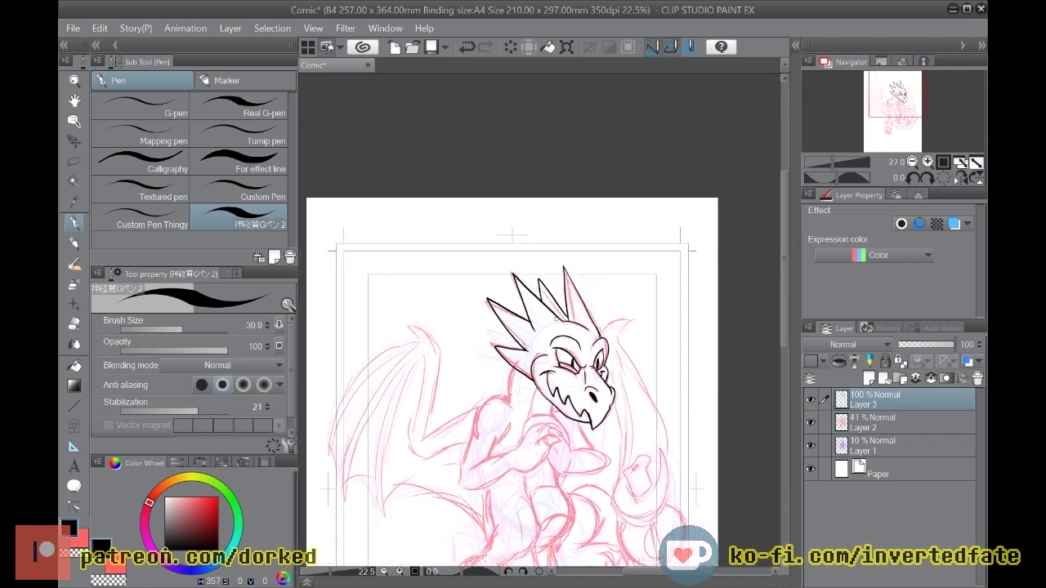
scroll(524, 452, up, 3)
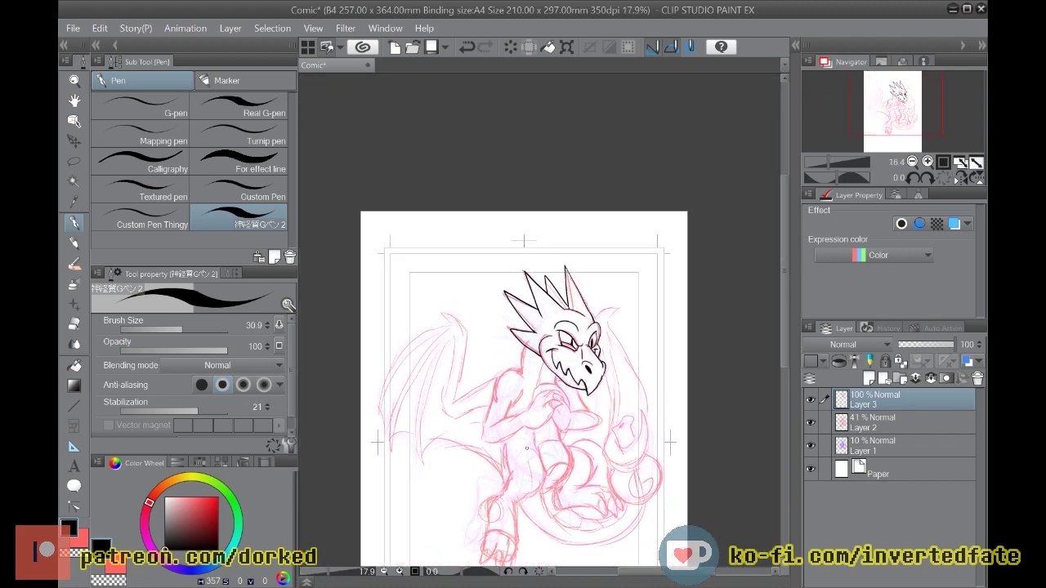
scroll(540, 376, up, 1)
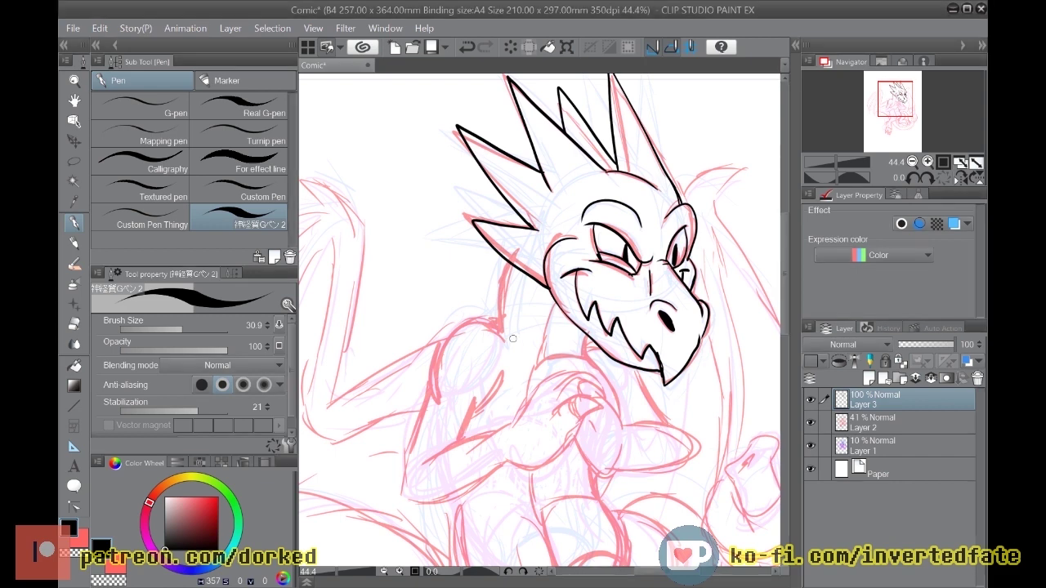
mouse_move(523, 322)
mouse_down()
mouse_move(409, 322)
mouse_move(604, 320)
mouse_up()
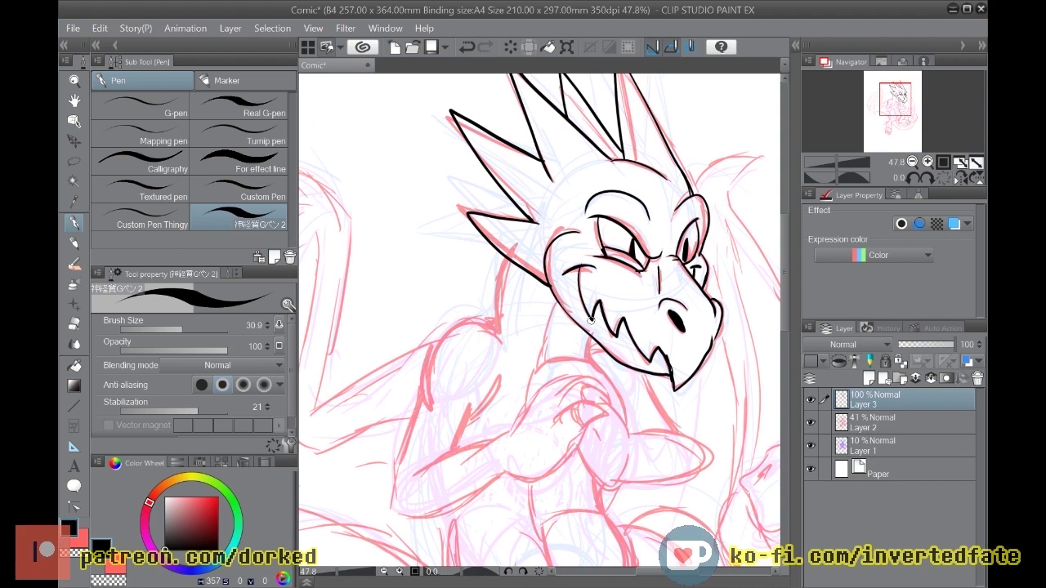
scroll(591, 320, up, 5)
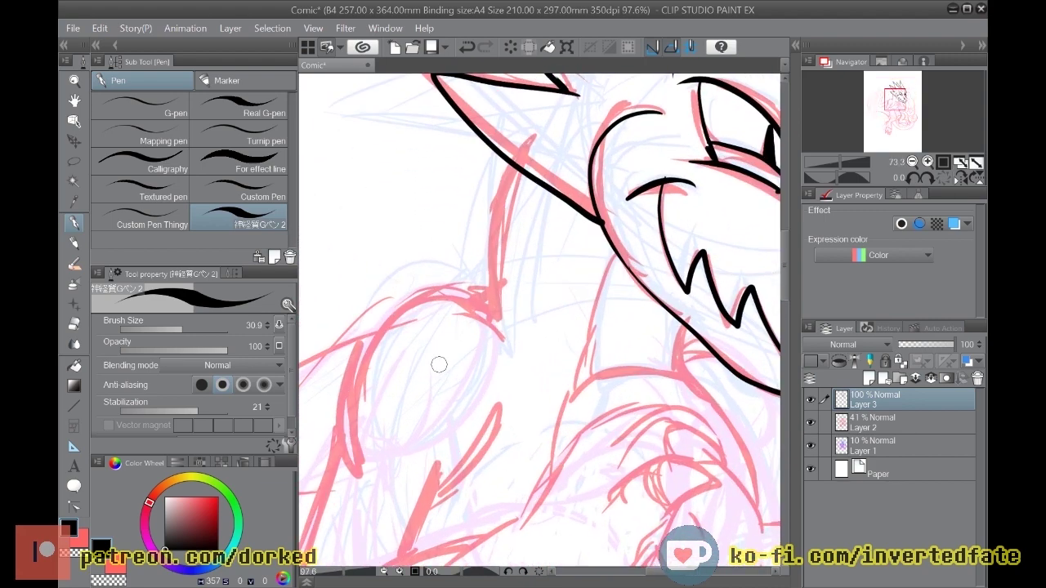
drag(679, 321, 696, 387)
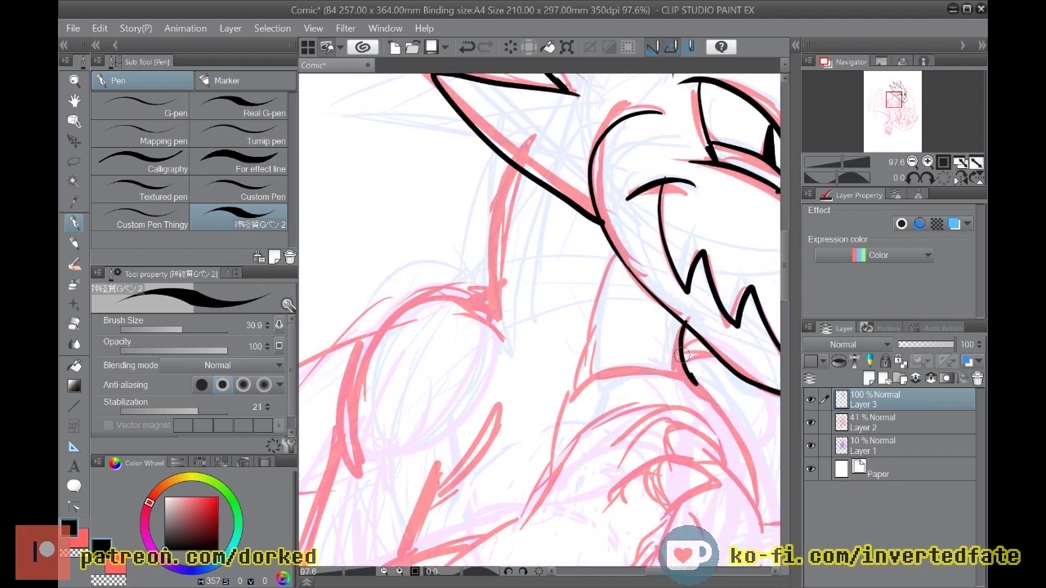
Step: Ink the back of the neck as one curved stroke from the lowest head spike down to the shoulder
mouse_move(500, 169)
mouse_down()
mouse_move(511, 322)
mouse_move(501, 156)
mouse_move(492, 246)
mouse_move(510, 319)
mouse_move(497, 168)
mouse_move(485, 257)
mouse_move(496, 319)
mouse_move(501, 164)
mouse_move(498, 318)
mouse_up()
key(ctrl+z)
key(ctrl+z)
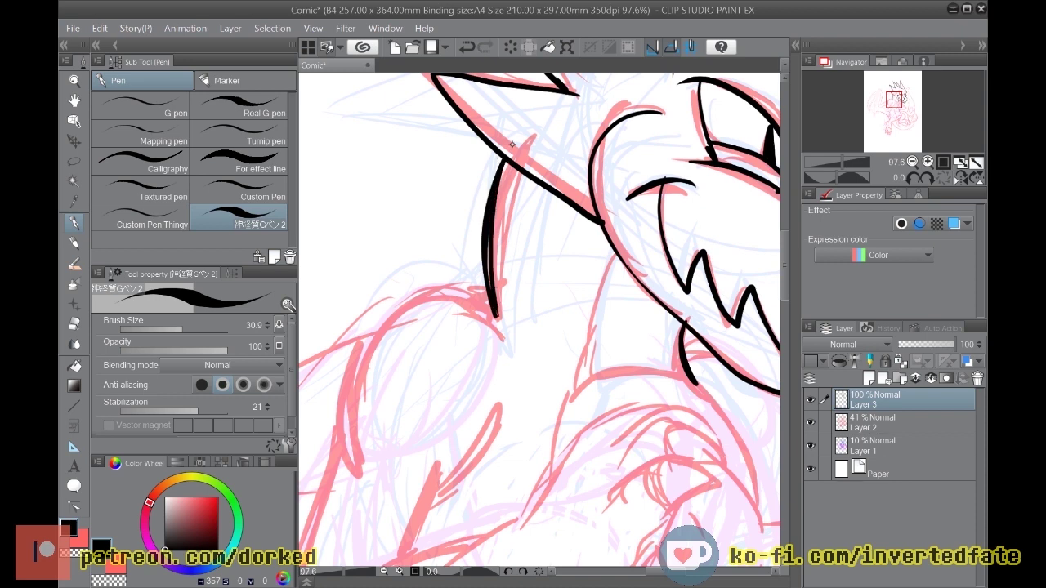
key(ctrl+z)
mouse_move(506, 163)
mouse_down()
mouse_move(497, 297)
mouse_move(508, 147)
mouse_move(495, 293)
mouse_move(498, 181)
mouse_move(492, 283)
mouse_up()
key(ctrl+z)
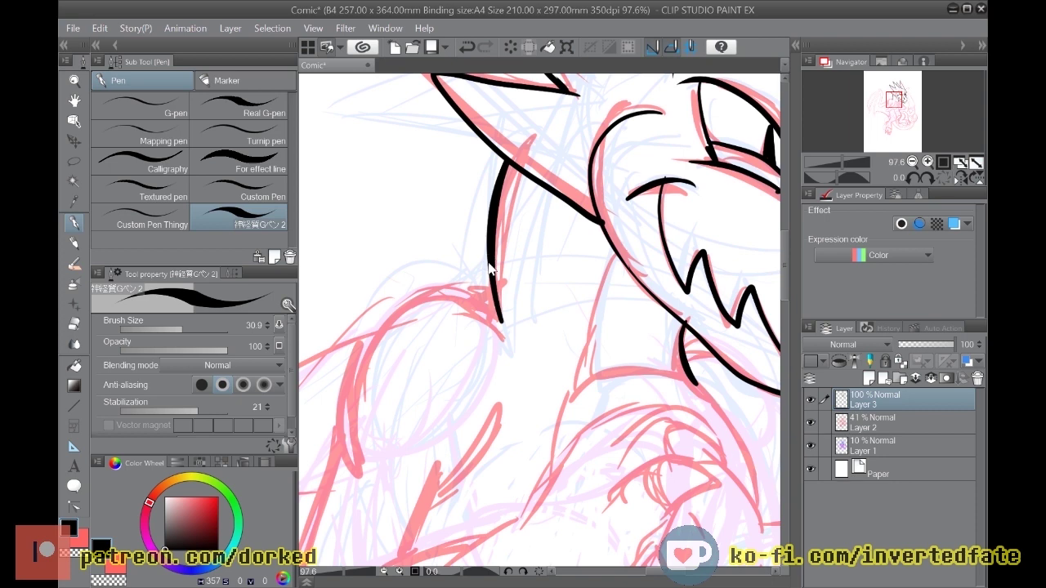
key(ctrl+z)
drag(514, 166, 502, 323)
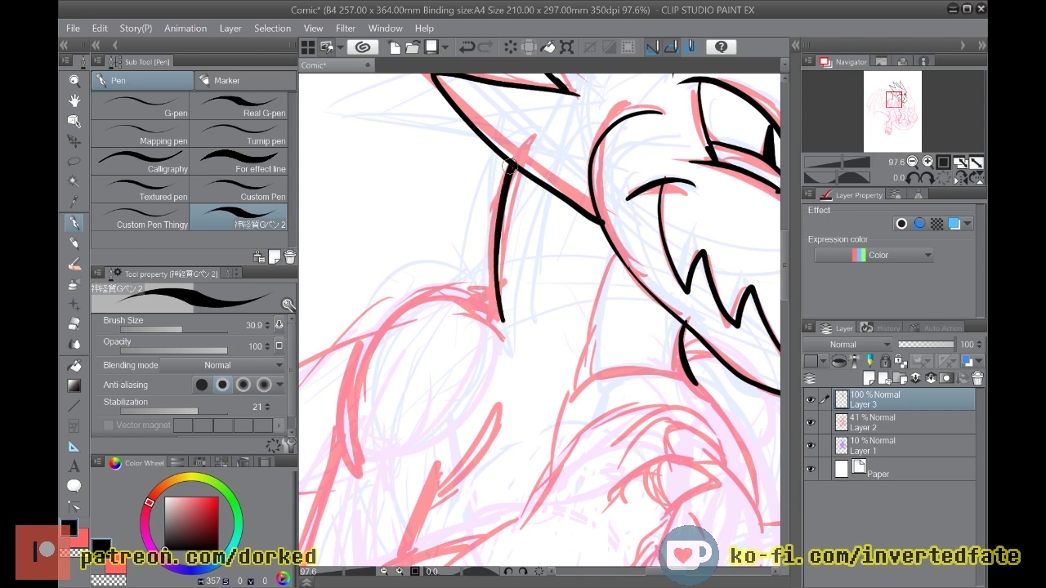
Step: Ink the front edge of the neck, the collar and chest curves at its base, and the rounded outline of the near shoulder
mouse_move(609, 268)
mouse_down()
mouse_move(579, 373)
mouse_move(623, 393)
mouse_move(664, 394)
mouse_move(694, 380)
mouse_move(611, 394)
mouse_move(580, 373)
mouse_move(589, 383)
mouse_move(539, 464)
mouse_move(549, 487)
mouse_up()
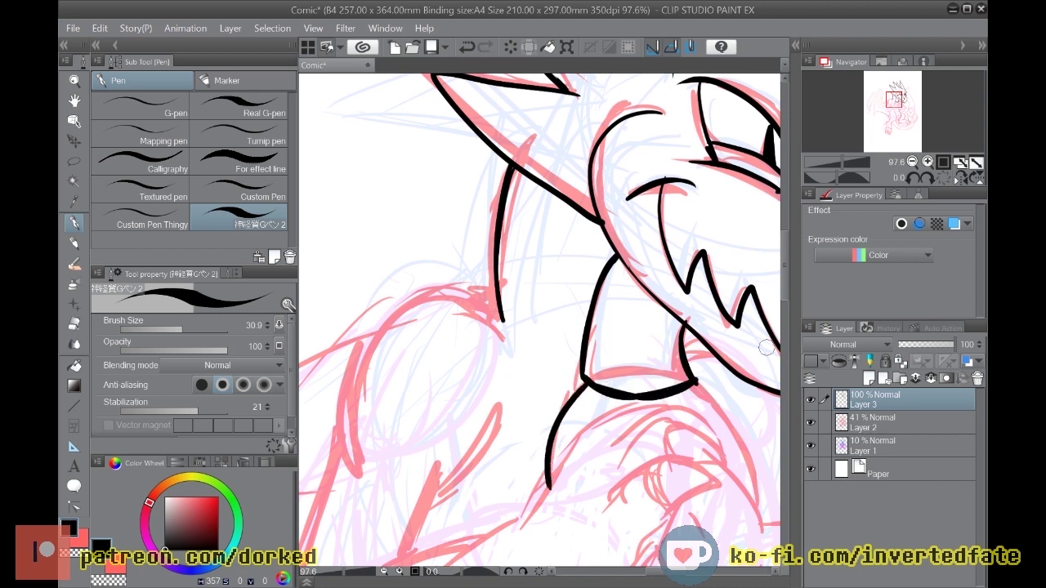
mouse_move(511, 327)
mouse_down()
mouse_move(487, 295)
mouse_move(379, 314)
mouse_move(340, 394)
mouse_move(346, 442)
mouse_up()
Step: Ink the inner edge of the near upper arm with a thick tapering line running from the armpit toward the elbow crease
mouse_move(434, 495)
mouse_down()
mouse_move(481, 459)
mouse_move(500, 396)
mouse_up()
drag(438, 463, 404, 548)
key(ctrl+z)
mouse_move(442, 484)
mouse_down()
mouse_move(408, 552)
mouse_move(442, 506)
mouse_move(441, 487)
mouse_move(423, 545)
mouse_move(407, 535)
mouse_move(438, 495)
mouse_move(422, 545)
mouse_move(442, 489)
mouse_move(424, 540)
mouse_move(499, 405)
mouse_up()
key(ctrl+z)
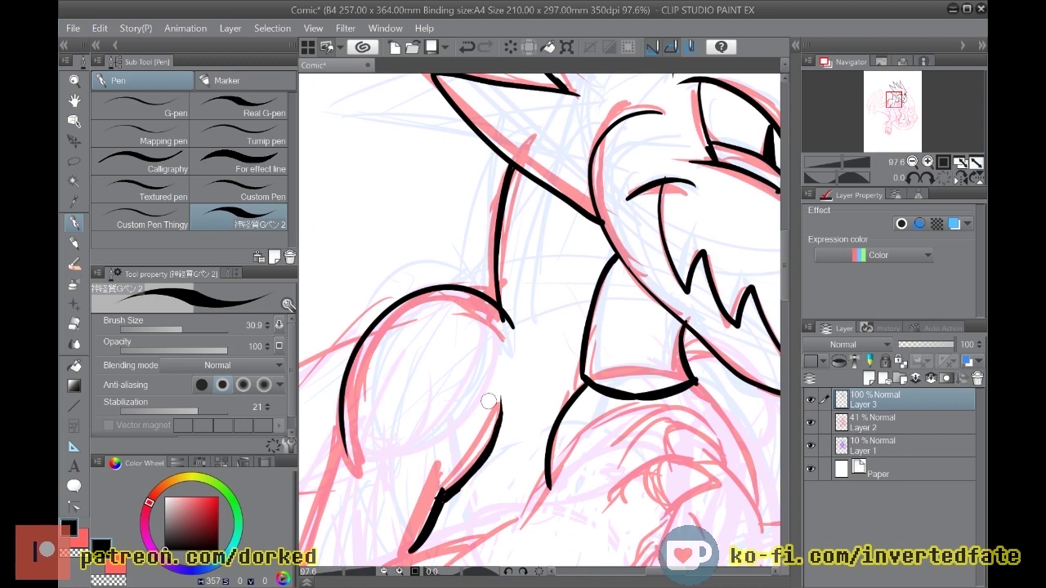
Step: Ink the near hand's knuckles, curved fingers and claws, plus the lower edge of its wrist
scroll(488, 401, down, 6)
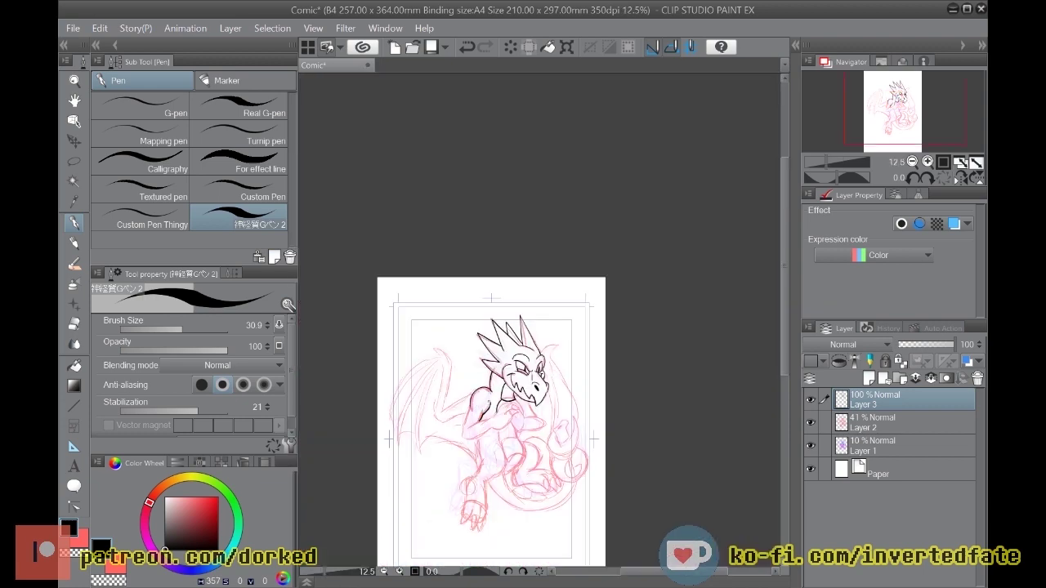
scroll(489, 404, up, 5)
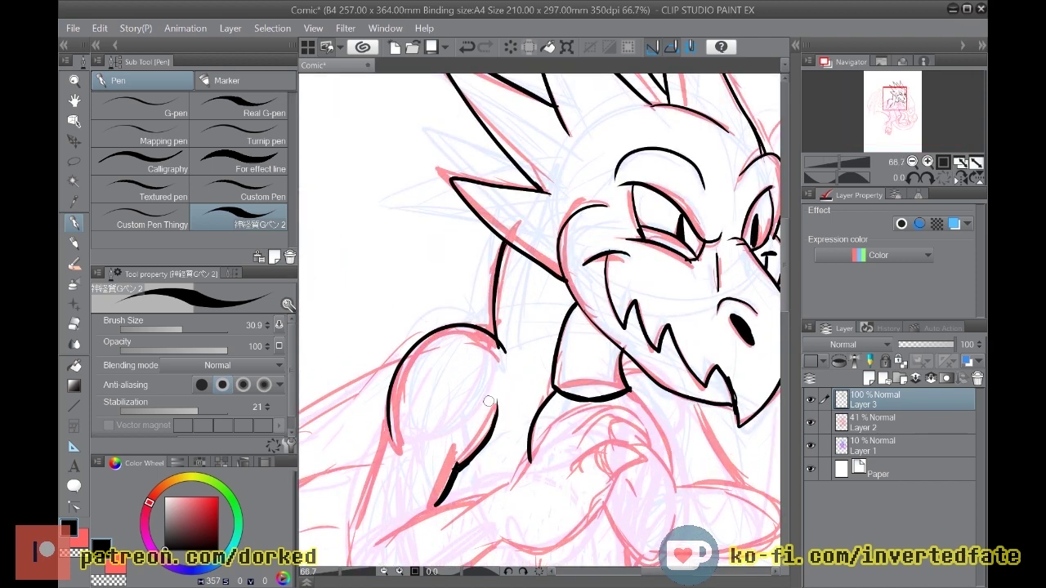
mouse_move(609, 449)
mouse_down()
mouse_move(606, 470)
mouse_move(622, 442)
mouse_move(646, 465)
mouse_move(609, 478)
mouse_up()
mouse_move(614, 442)
mouse_down()
mouse_move(595, 441)
mouse_move(568, 471)
mouse_move(608, 493)
mouse_move(546, 549)
mouse_move(511, 544)
mouse_up()
mouse_move(642, 431)
mouse_down()
mouse_move(615, 397)
mouse_move(609, 430)
mouse_move(613, 422)
mouse_move(634, 443)
mouse_move(611, 421)
mouse_move(621, 389)
mouse_move(587, 430)
mouse_up()
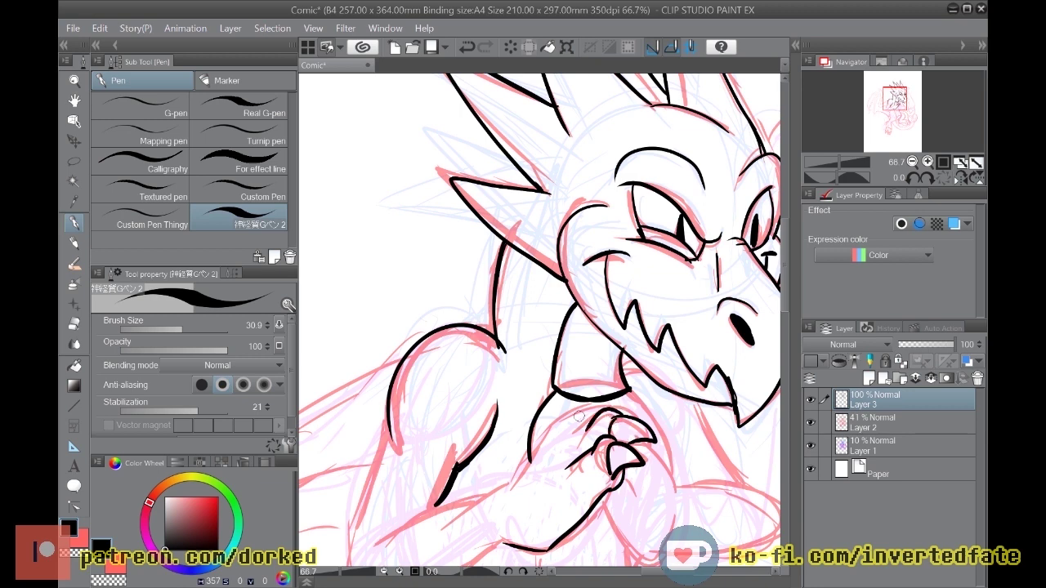
Step: Ink the back of the near hand and continue its line down along the top of the wrist
mouse_move(509, 484)
mouse_down()
mouse_move(580, 395)
mouse_move(589, 418)
mouse_move(635, 366)
mouse_move(590, 420)
mouse_up()
key(ctrl+z)
mouse_move(521, 476)
mouse_down()
mouse_move(568, 415)
mouse_move(566, 423)
mouse_move(595, 402)
mouse_move(580, 412)
mouse_move(611, 411)
mouse_move(566, 414)
mouse_move(576, 414)
mouse_move(481, 506)
mouse_up()
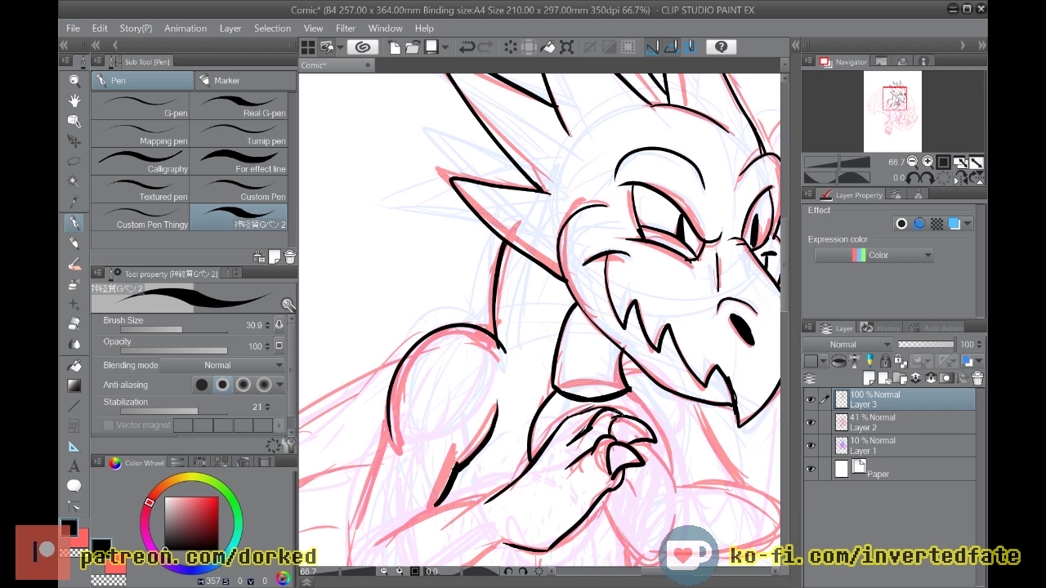
Step: Ink the near forearm's underside, the rounded elbow, and the forearm's upper edge back to the elbow crease
scroll(784, 335, down, 3)
scroll(790, 330, down, 2)
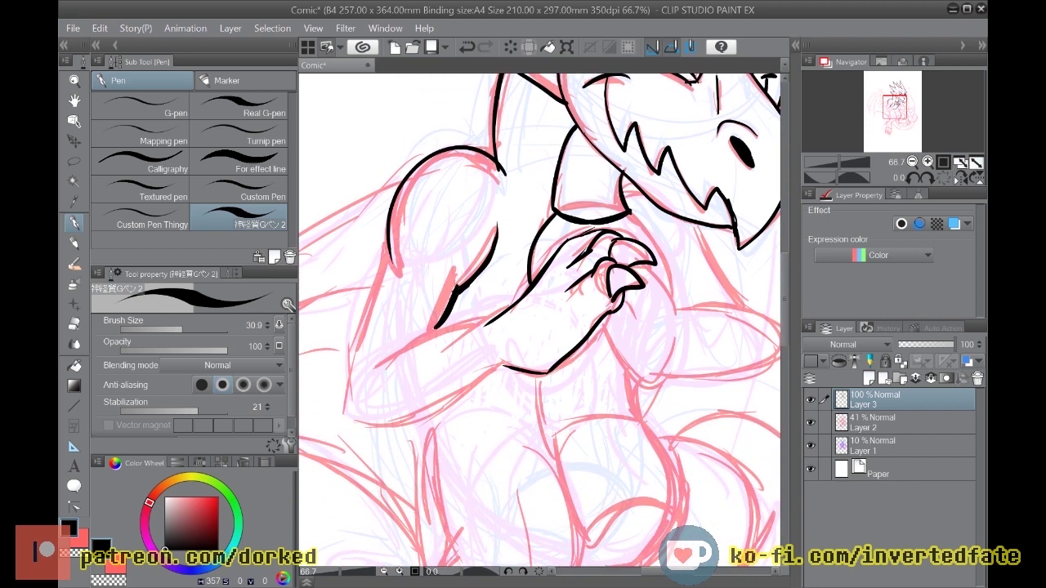
scroll(304, 256, left, 5)
mouse_move(716, 365)
mouse_down()
mouse_move(622, 421)
mouse_move(575, 421)
mouse_up()
mouse_move(564, 381)
mouse_down()
mouse_move(554, 402)
mouse_move(577, 423)
mouse_move(564, 383)
mouse_move(572, 421)
mouse_up()
key(ctrl+z)
mouse_move(566, 378)
mouse_down()
mouse_move(564, 414)
mouse_move(580, 423)
mouse_move(554, 405)
mouse_move(568, 376)
mouse_up()
mouse_move(705, 319)
mouse_down()
mouse_move(634, 335)
mouse_move(591, 364)
mouse_up()
drag(654, 327, 627, 330)
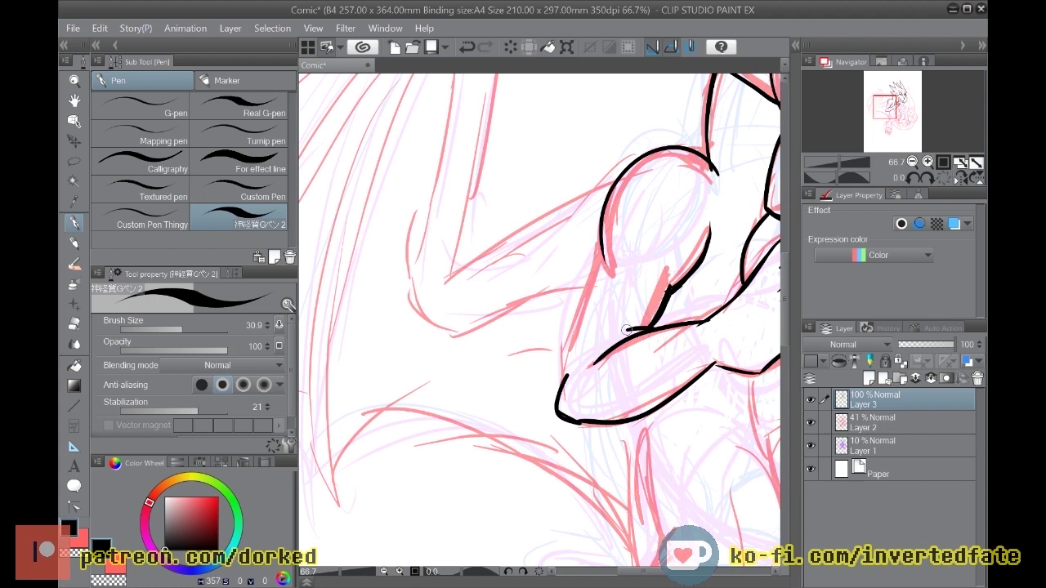
Step: Ink the outer edge of the near upper arm from the shoulder down to the elbow
drag(609, 253, 564, 382)
key(ctrl+z)
mouse_move(606, 259)
mouse_down()
mouse_move(567, 354)
mouse_move(599, 255)
mouse_up()
Step: Ink the lower edge of the far hand from beneath the clasped fingers to the heel of the palm
drag(616, 570, 650, 570)
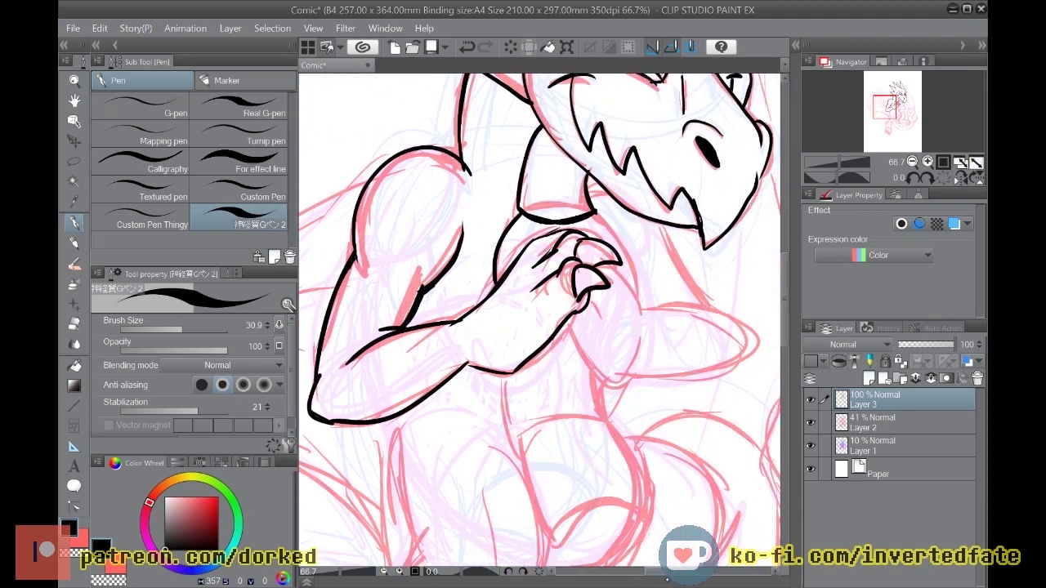
drag(564, 327, 604, 382)
drag(564, 325, 609, 388)
key(ctrl+z)
mouse_move(566, 324)
mouse_down()
mouse_move(593, 371)
mouse_move(614, 387)
mouse_move(642, 383)
mouse_up()
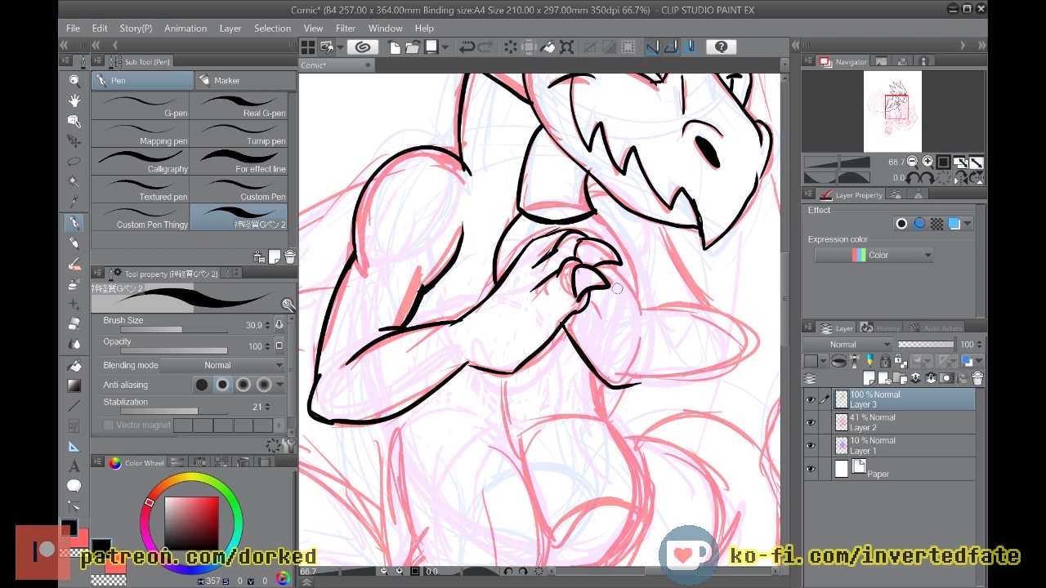
Step: Ink the back of the far hand and the upper and lower edges of the far forearm
mouse_move(606, 267)
mouse_down()
mouse_move(647, 309)
mouse_move(640, 387)
mouse_move(667, 302)
mouse_move(742, 367)
mouse_up()
drag(646, 383, 742, 379)
key(ctrl+z)
mouse_move(643, 382)
mouse_down()
mouse_move(749, 368)
mouse_move(727, 378)
mouse_move(742, 363)
mouse_up()
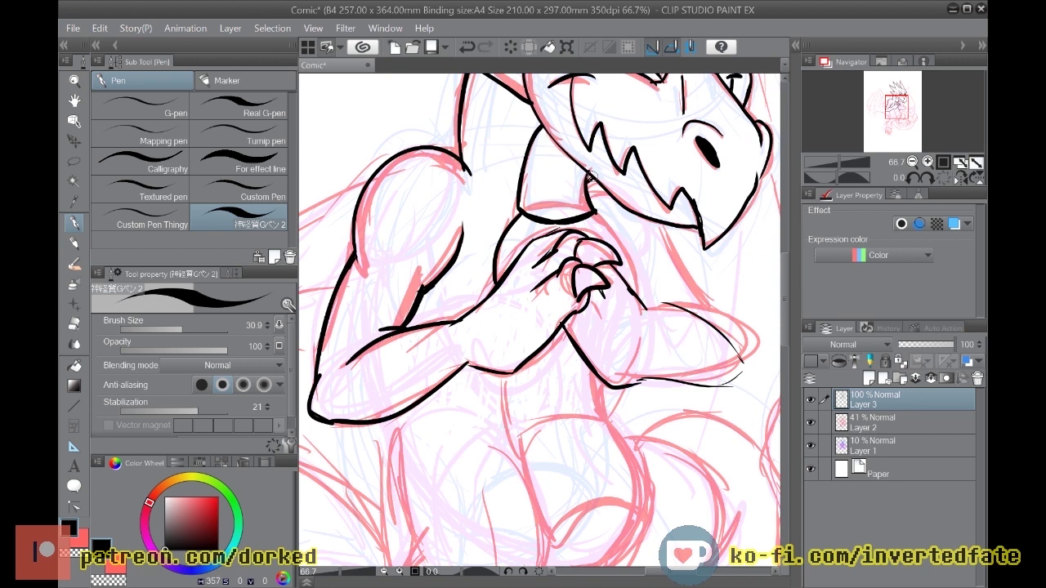
Step: Ink the far upper arm below the jaw and reinforce the lines between the throat and the far hand
drag(663, 232, 707, 312)
mouse_move(663, 229)
mouse_down()
mouse_move(696, 282)
mouse_move(704, 320)
mouse_up()
mouse_move(598, 222)
mouse_down()
mouse_move(637, 287)
mouse_move(597, 211)
mouse_move(637, 268)
mouse_move(639, 296)
mouse_move(642, 277)
mouse_move(638, 287)
mouse_move(625, 252)
mouse_move(638, 293)
mouse_move(642, 282)
mouse_move(656, 309)
mouse_move(642, 284)
mouse_move(662, 300)
mouse_move(637, 314)
mouse_move(691, 312)
mouse_up()
Step: Flip the canvas view horizontally and erase the far forearm and upper arm lines with the Hard eraser at size 52.1
scroll(687, 270, down, 5)
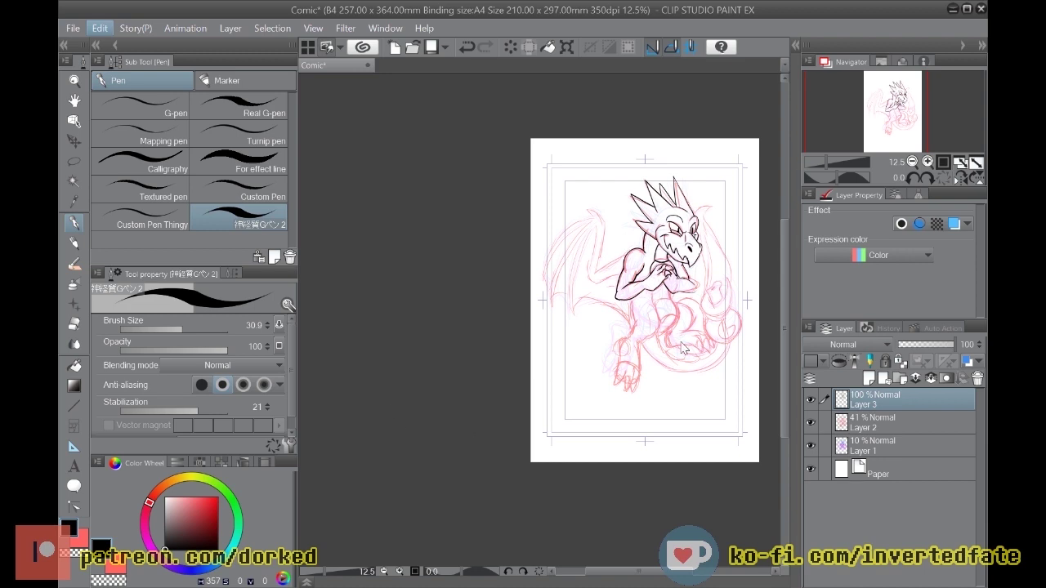
key(h)
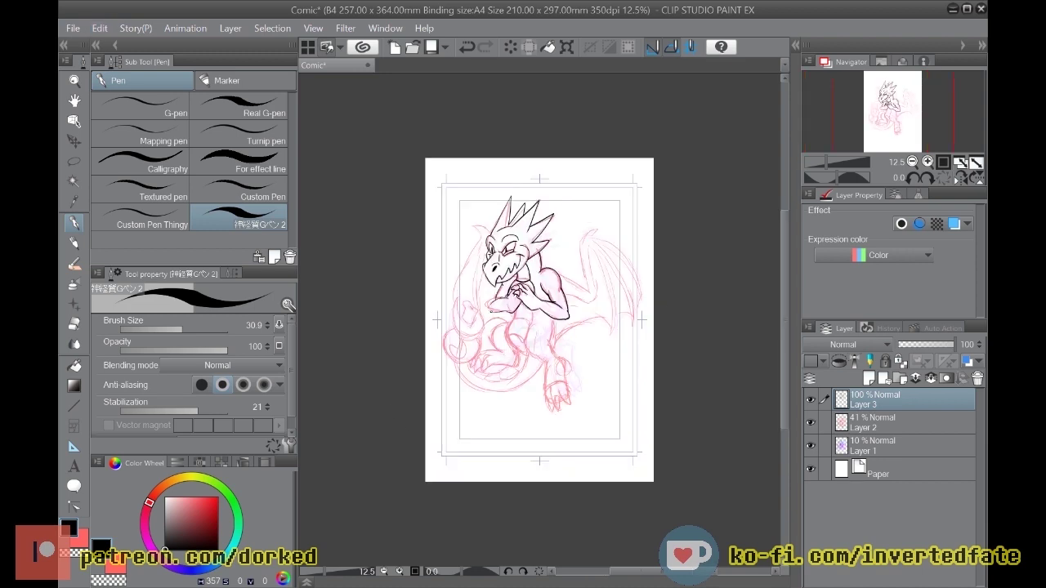
scroll(559, 294, up, 6)
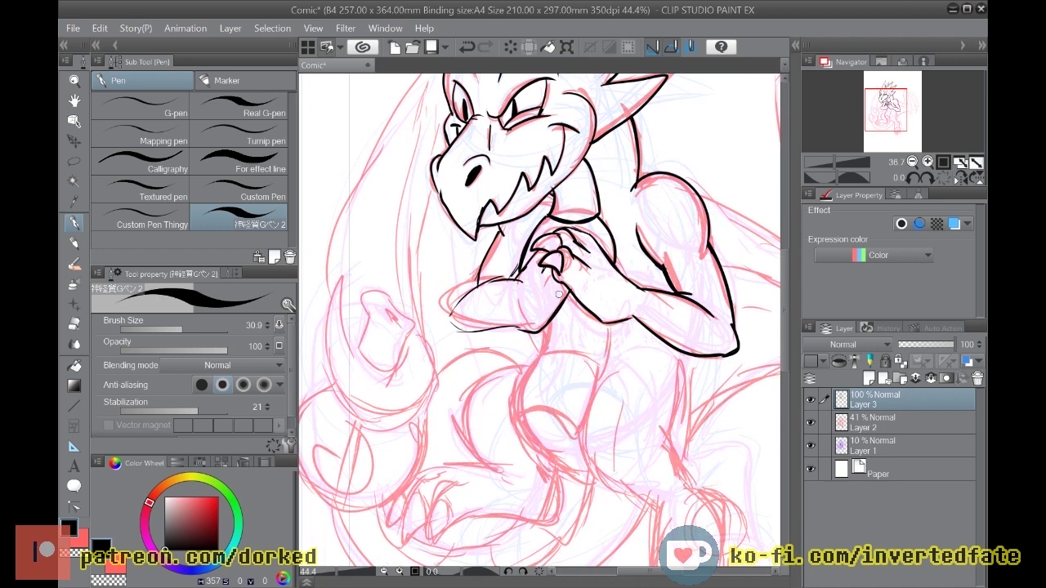
scroll(558, 295, up, 1)
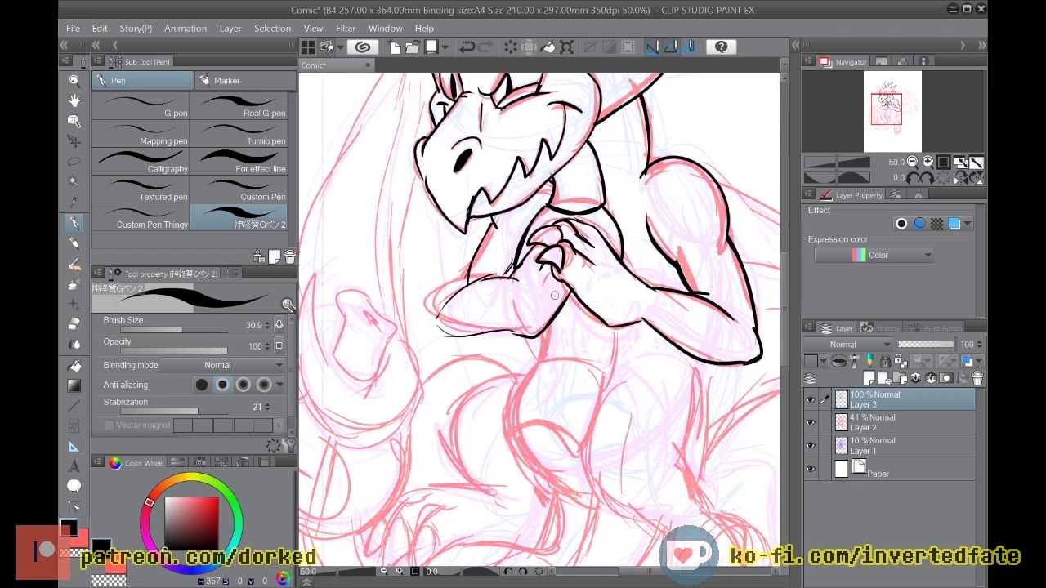
click(74, 324)
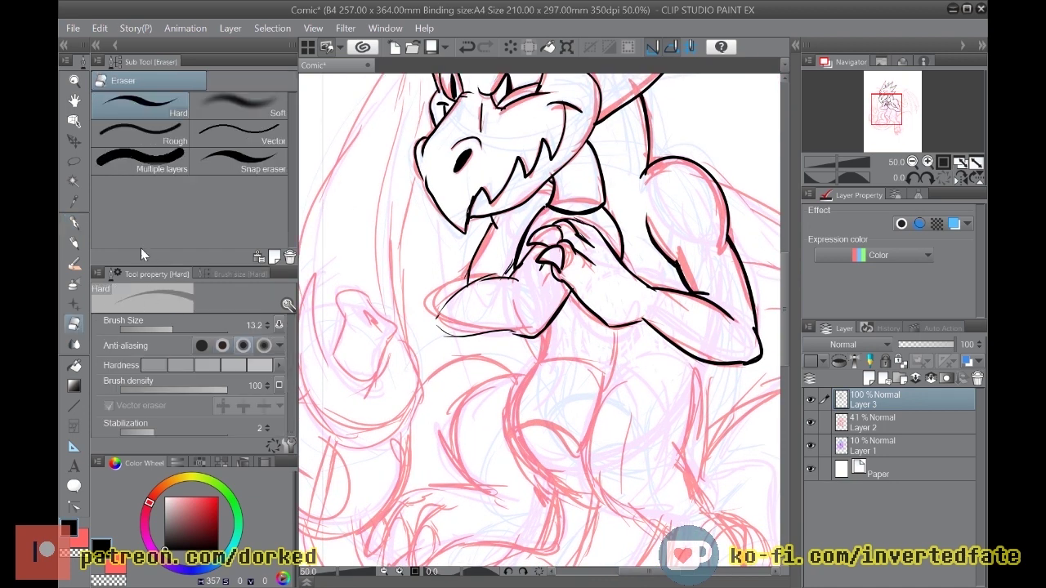
click(188, 329)
mouse_move(468, 294)
mouse_down()
mouse_move(495, 277)
mouse_move(447, 293)
mouse_up()
mouse_move(440, 343)
mouse_down()
mouse_move(520, 332)
mouse_move(452, 332)
mouse_move(477, 330)
mouse_move(504, 296)
mouse_up()
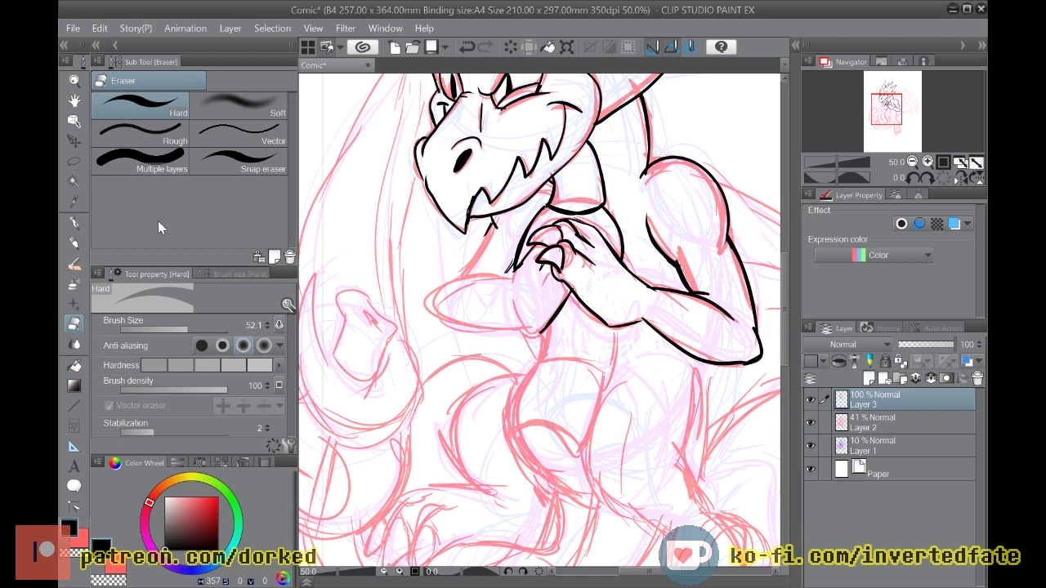
Step: Rough in the far arm with thin pen lines, angling the forearm down to a lower elbow and adding the upper arm
click(78, 221)
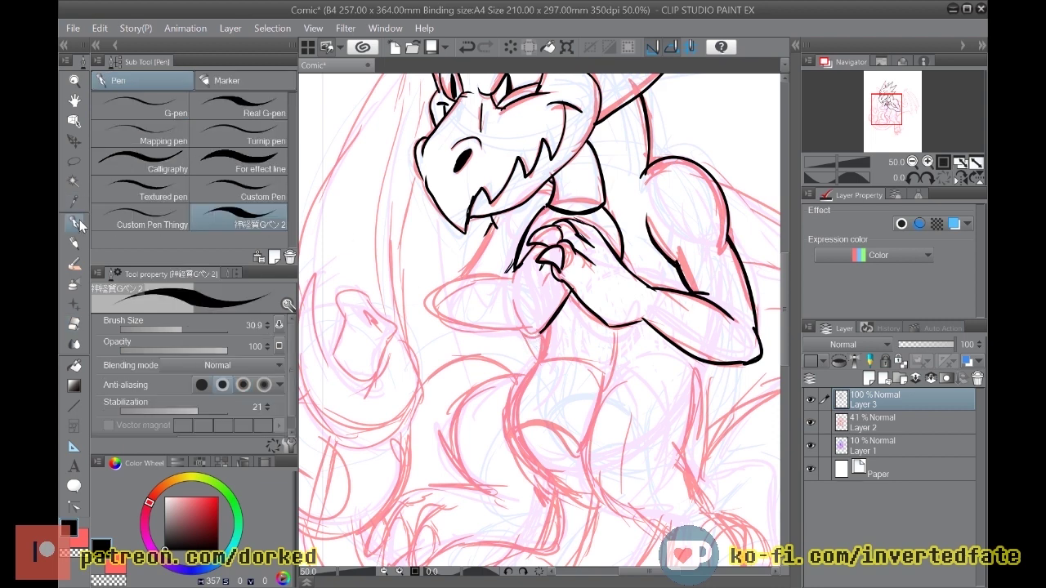
mouse_move(499, 283)
mouse_down()
mouse_move(449, 334)
mouse_move(491, 352)
mouse_move(547, 323)
mouse_move(512, 326)
mouse_move(453, 369)
mouse_move(462, 310)
mouse_up()
mouse_move(527, 272)
mouse_down()
mouse_move(498, 279)
mouse_move(447, 317)
mouse_up()
mouse_move(506, 278)
mouse_down()
mouse_move(440, 341)
mouse_move(498, 340)
mouse_up()
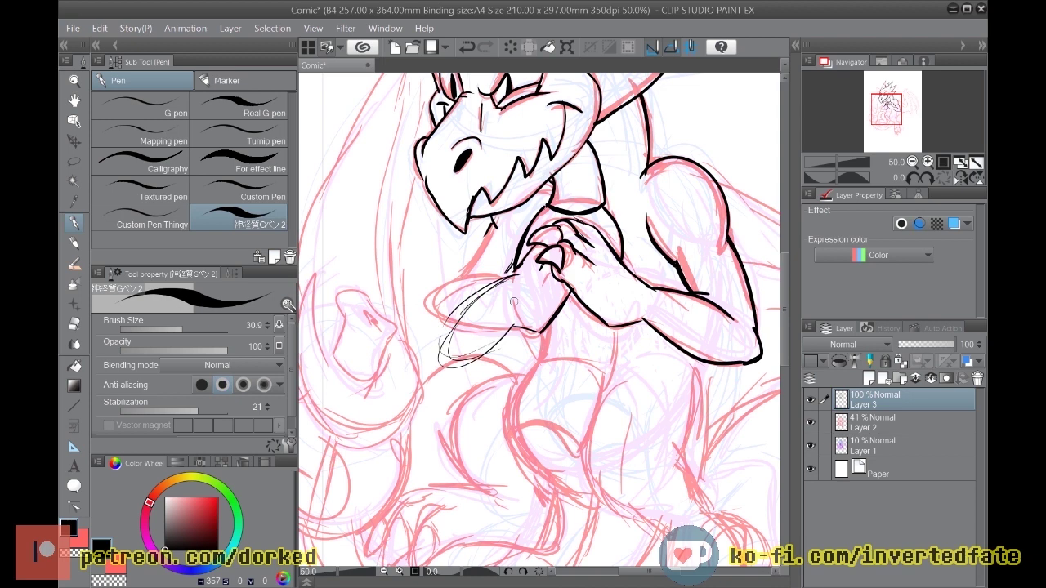
mouse_move(499, 226)
mouse_down()
mouse_move(445, 349)
mouse_move(475, 350)
mouse_up()
mouse_move(474, 294)
mouse_down()
mouse_move(458, 305)
mouse_move(495, 343)
mouse_up()
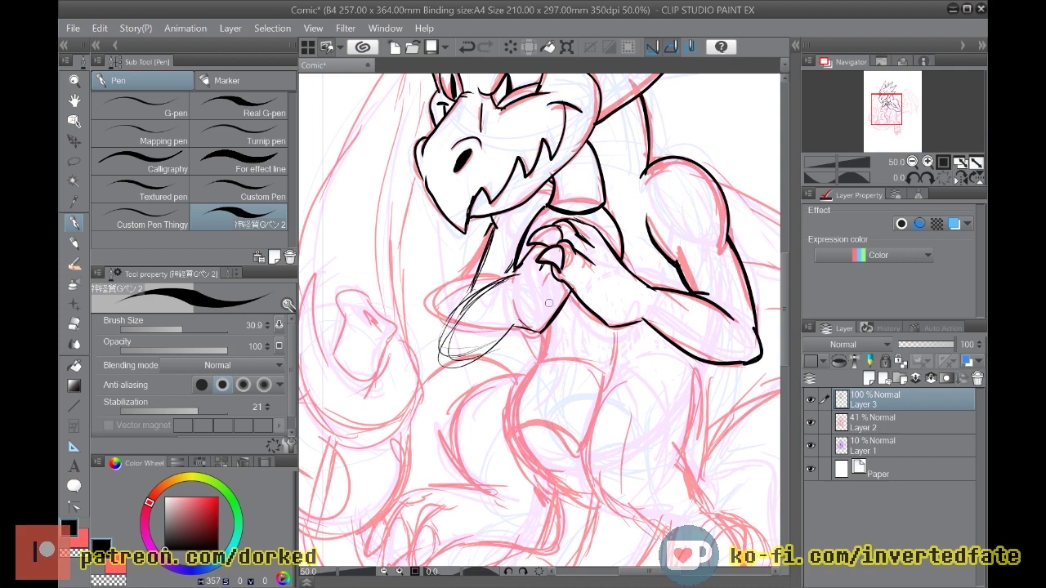
Step: Ink both sides of the torso below the hands and the first three curved belly bands across it
key(ctrl+minus)
key(ctrl+minus)
key(ctrl+minus)
key(ctrl+minus)
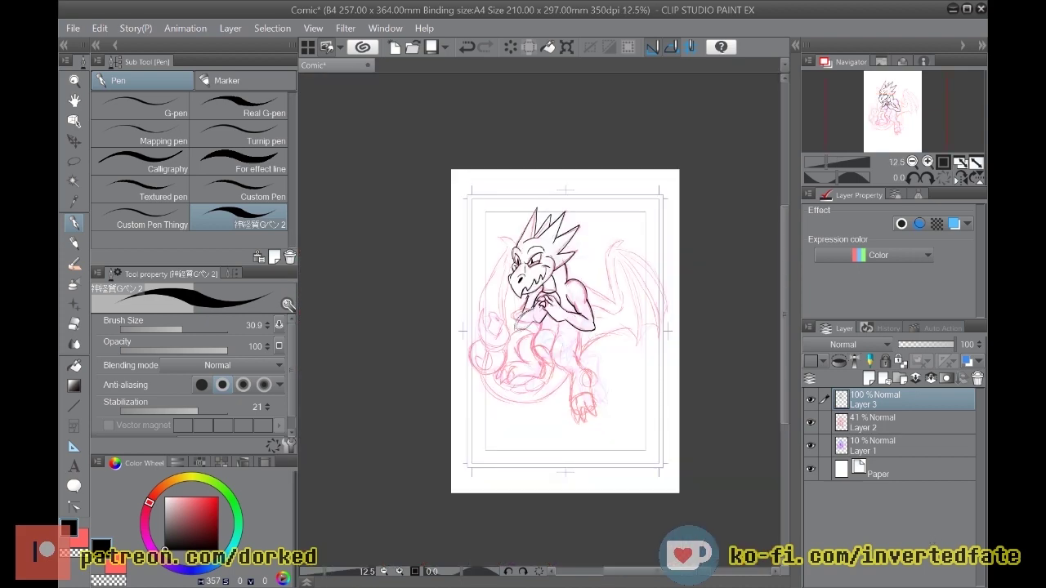
key(ctrl+plus)
key(ctrl+plus)
key(ctrl+plus)
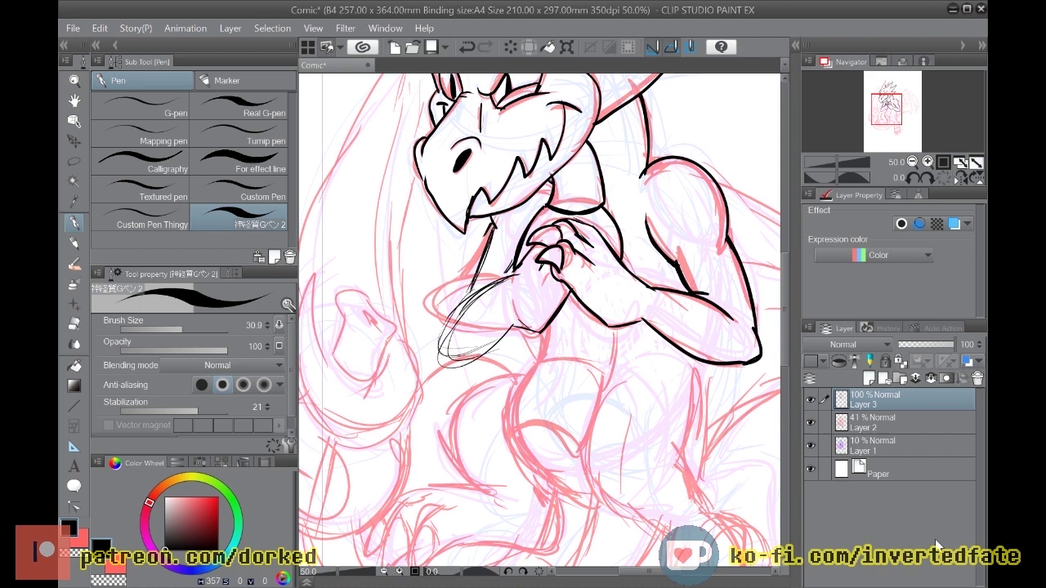
drag(529, 332, 527, 358)
key(ctrl+z)
mouse_move(618, 328)
mouse_down()
mouse_move(601, 384)
mouse_move(547, 361)
mouse_move(536, 343)
mouse_move(524, 366)
mouse_move(533, 337)
mouse_move(527, 372)
mouse_move(536, 337)
mouse_move(611, 330)
mouse_up()
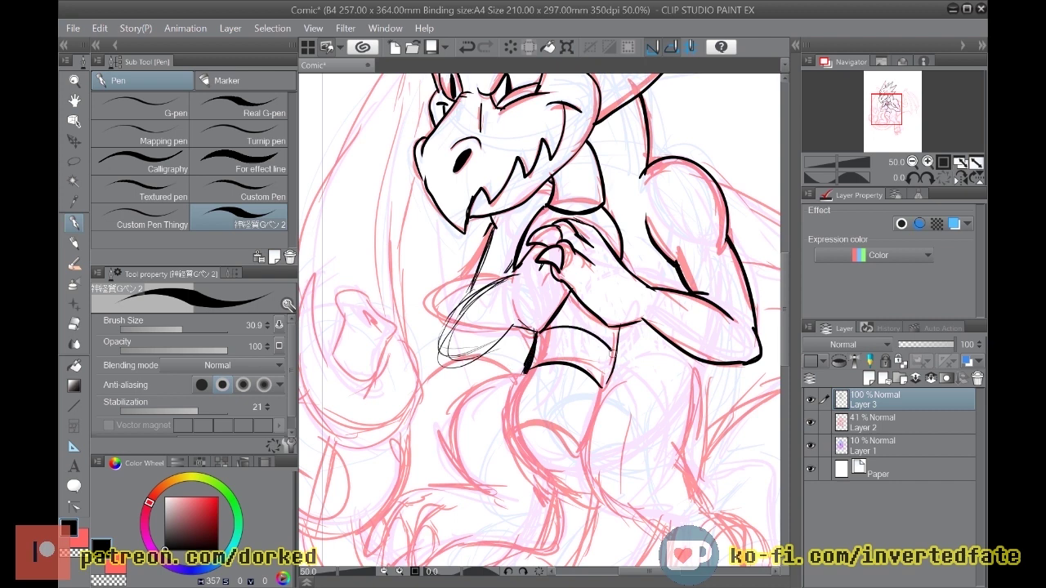
mouse_move(602, 389)
mouse_down()
mouse_move(575, 446)
mouse_move(525, 427)
mouse_move(511, 438)
mouse_move(506, 412)
mouse_move(535, 363)
mouse_up()
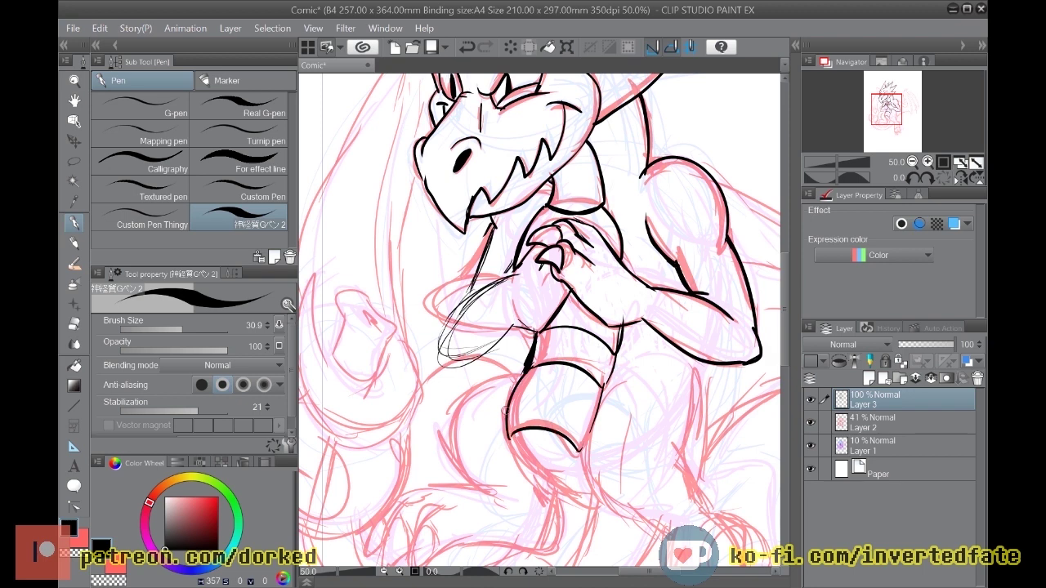
Step: Extend the belly's side lines downward in a narrowing curve and ink two more bands across it
mouse_move(513, 431)
mouse_down()
mouse_move(539, 487)
mouse_move(522, 455)
mouse_move(531, 476)
mouse_up()
mouse_move(579, 444)
mouse_down()
mouse_move(588, 478)
mouse_move(543, 486)
mouse_move(560, 473)
mouse_move(588, 479)
mouse_move(582, 452)
mouse_move(576, 483)
mouse_move(593, 484)
mouse_move(543, 545)
mouse_up()
key(ctrl+z)
drag(542, 495, 540, 551)
mouse_move(587, 478)
mouse_down()
mouse_move(585, 538)
mouse_move(538, 536)
mouse_move(587, 541)
mouse_up()
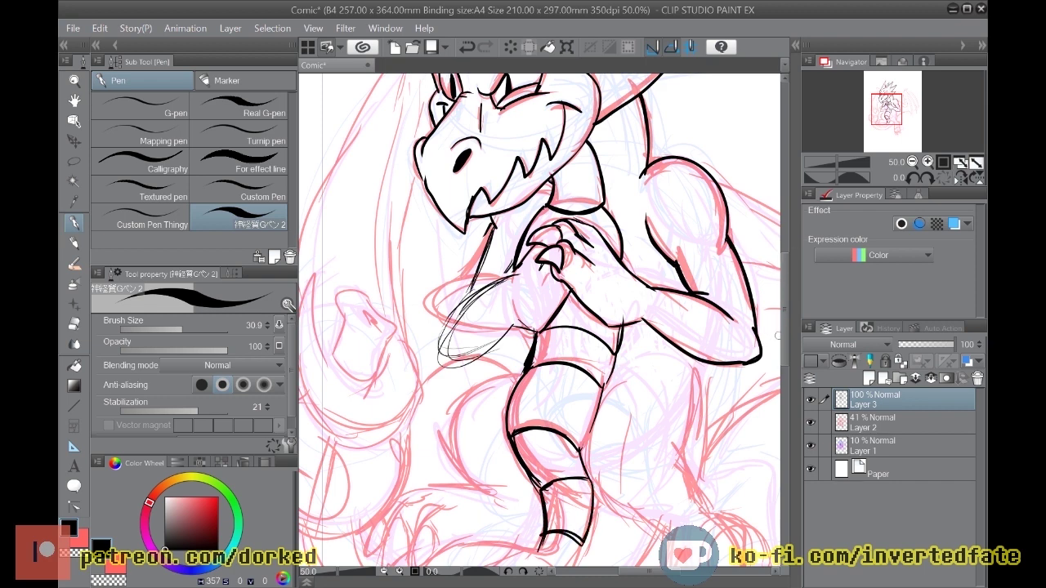
Step: Ink the curled lower end of the banded underside, with its remaining cross bands and blunt end
drag(785, 349, 784, 372)
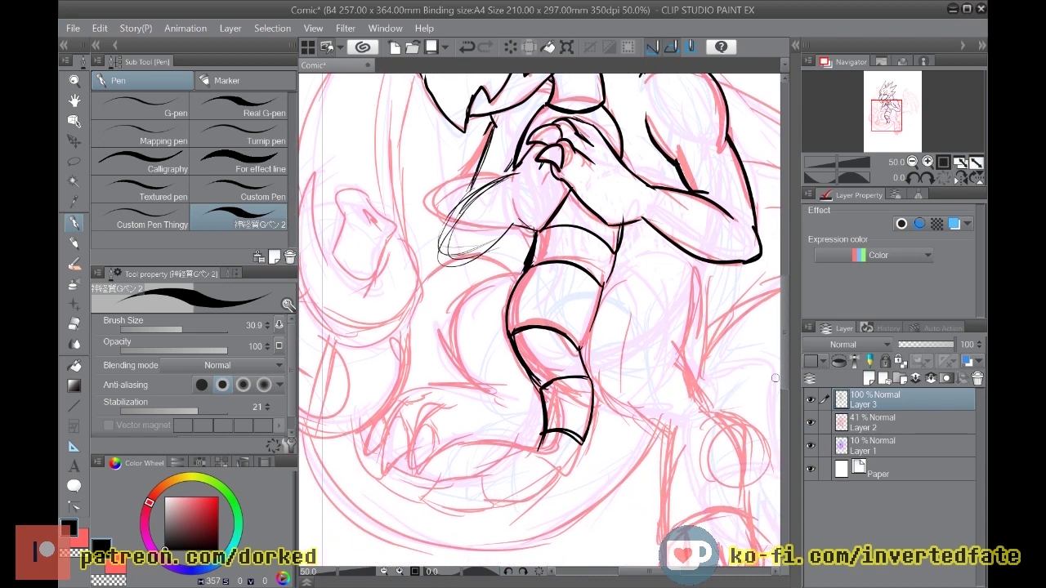
mouse_move(579, 440)
mouse_down()
mouse_move(553, 488)
mouse_move(516, 463)
mouse_move(536, 494)
mouse_move(562, 477)
mouse_move(541, 476)
mouse_move(548, 489)
mouse_move(540, 485)
mouse_move(559, 484)
mouse_move(486, 474)
mouse_move(490, 500)
mouse_move(515, 510)
mouse_move(543, 495)
mouse_move(538, 508)
mouse_move(549, 490)
mouse_up()
key(ctrl+z)
key(ctrl+z)
key(ctrl+z)
Step: Ink the inner contour of the near thigh as a long curve beside the belly bands
scroll(543, 466, down, 5)
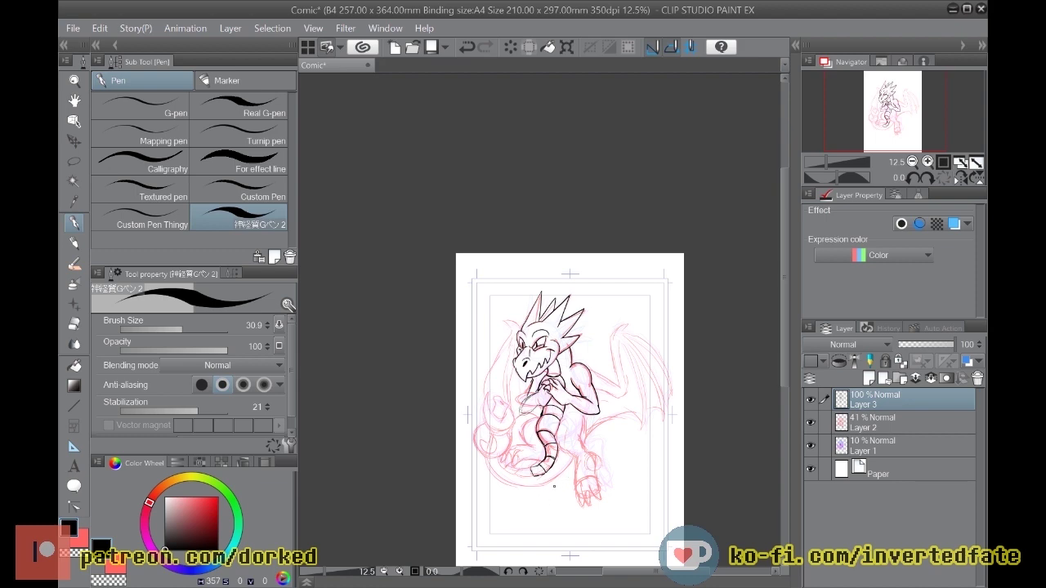
scroll(554, 488, up, 3)
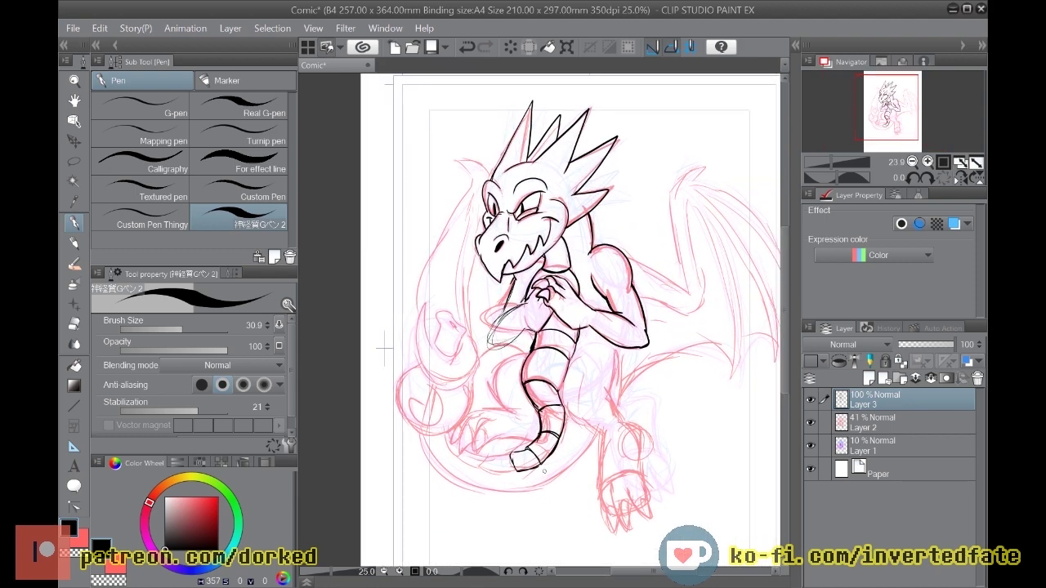
scroll(543, 472, up, 1)
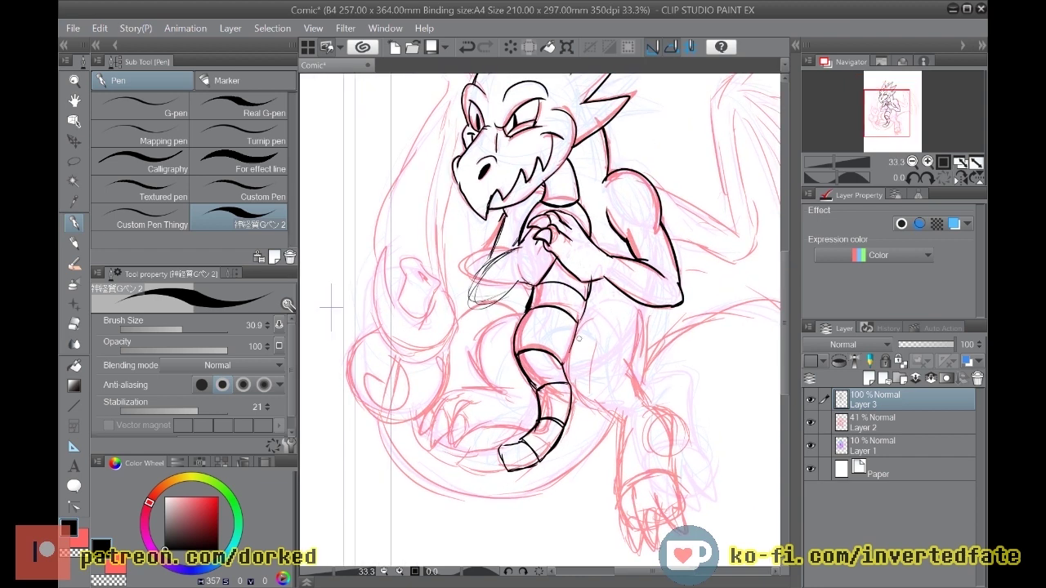
drag(574, 325, 584, 412)
key(ctrl+z)
mouse_move(579, 325)
mouse_down()
mouse_move(571, 371)
mouse_move(594, 416)
mouse_up()
Step: Ink the outer edge of the near thigh from below the elbow to the knee, and extend the inner thigh line downward
drag(634, 366, 627, 379)
drag(641, 312, 628, 379)
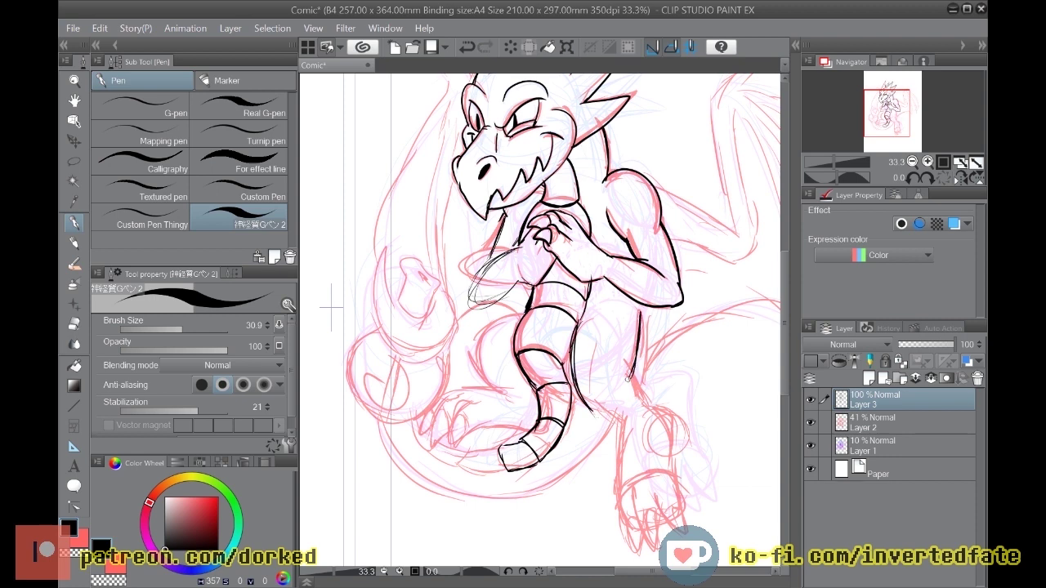
key(ctrl+z)
drag(644, 312, 629, 379)
key(ctrl+z)
drag(642, 310, 633, 381)
mouse_move(643, 343)
mouse_down()
mouse_move(630, 384)
mouse_move(642, 402)
mouse_move(634, 386)
mouse_move(615, 425)
mouse_up()
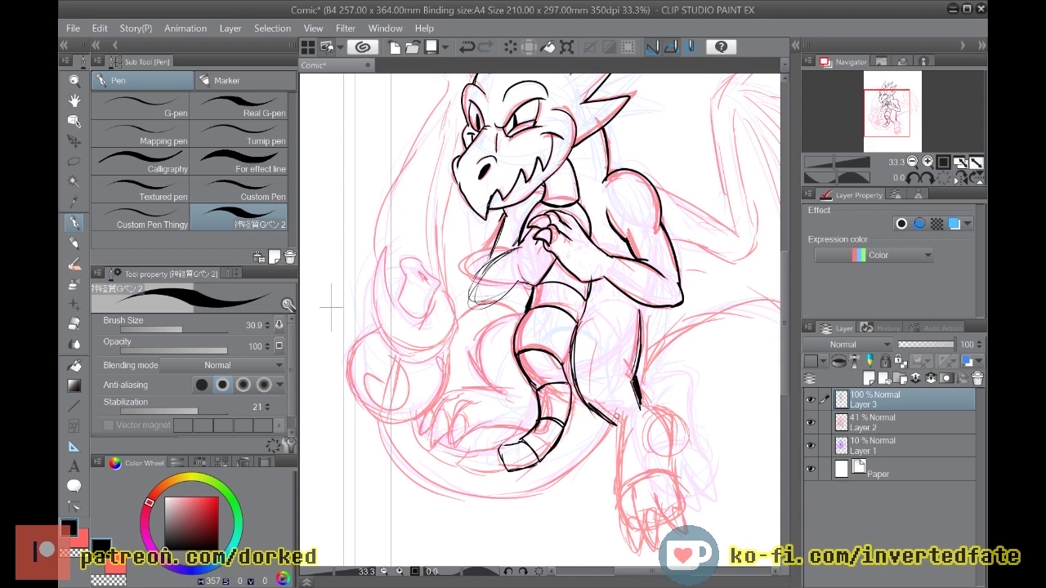
mouse_move(524, 313)
mouse_down()
mouse_move(484, 330)
mouse_move(473, 366)
mouse_move(496, 391)
mouse_move(518, 314)
mouse_up()
key(ctrl+z)
Step: Ink the near foot's outermost toe with its claw and the outer shin line above it
drag(675, 506, 683, 528)
key(ctrl+z)
drag(683, 536, 677, 489)
drag(685, 500, 676, 434)
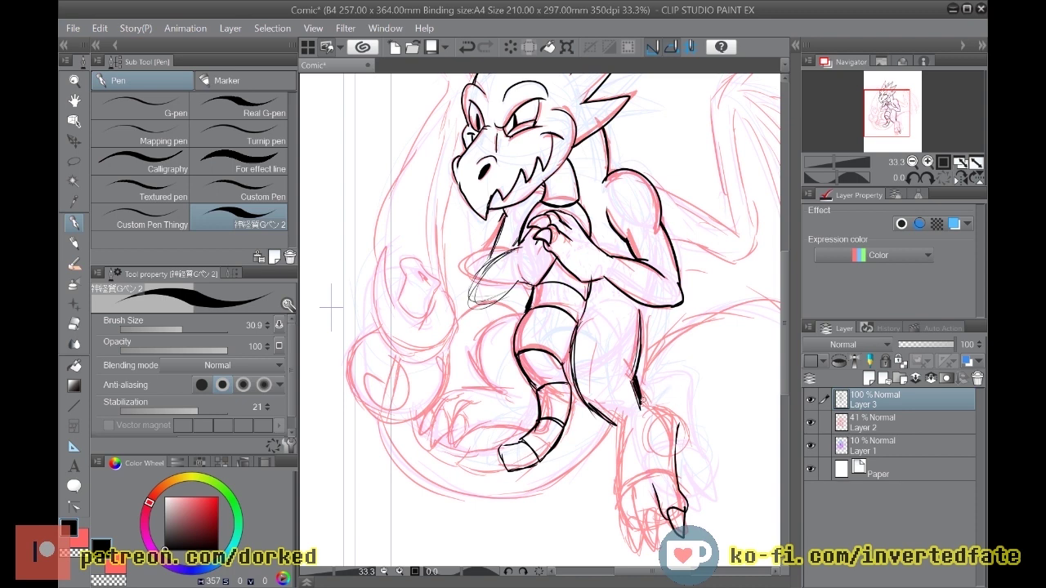
Step: Ink the rounded knee, the near foot's second toe and claw, and the inner edge of the shin
mouse_move(644, 404)
mouse_down()
mouse_move(659, 404)
mouse_move(680, 438)
mouse_move(679, 462)
mouse_up()
mouse_move(662, 510)
mouse_down()
mouse_move(642, 528)
mouse_move(655, 553)
mouse_move(628, 476)
mouse_up()
drag(621, 420, 616, 478)
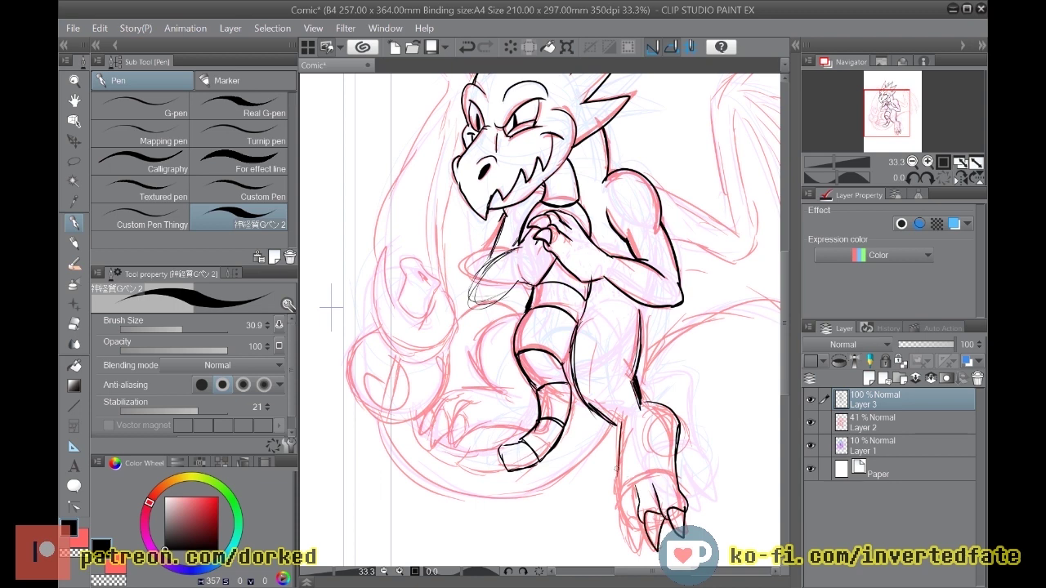
Step: Ink the near foot's remaining toes and claws and join them to the inner shin line
mouse_move(622, 442)
mouse_down()
mouse_move(614, 496)
mouse_move(638, 553)
mouse_up()
drag(620, 501, 626, 525)
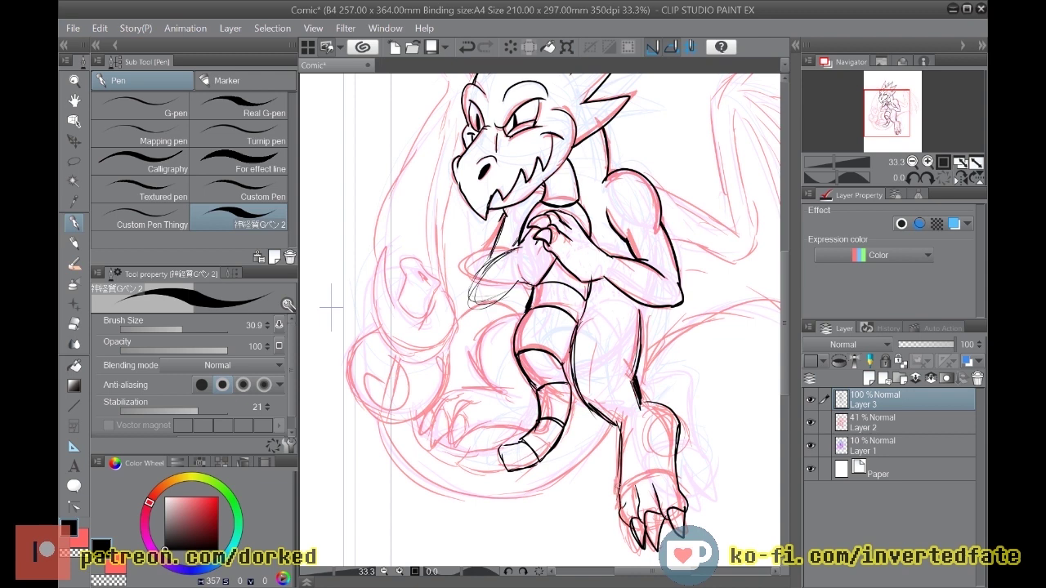
drag(618, 486, 622, 512)
scroll(613, 505, down, 4)
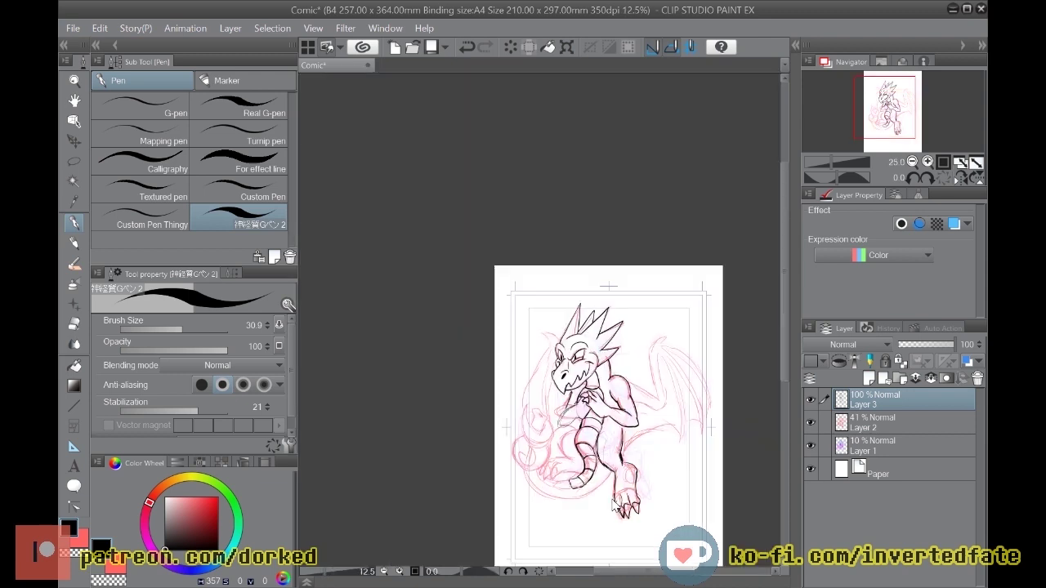
Step: Ink the far foot's first toe with its claw, the sole line behind it, and the curved outline of the far leg's bent knee
scroll(613, 505, up, 1)
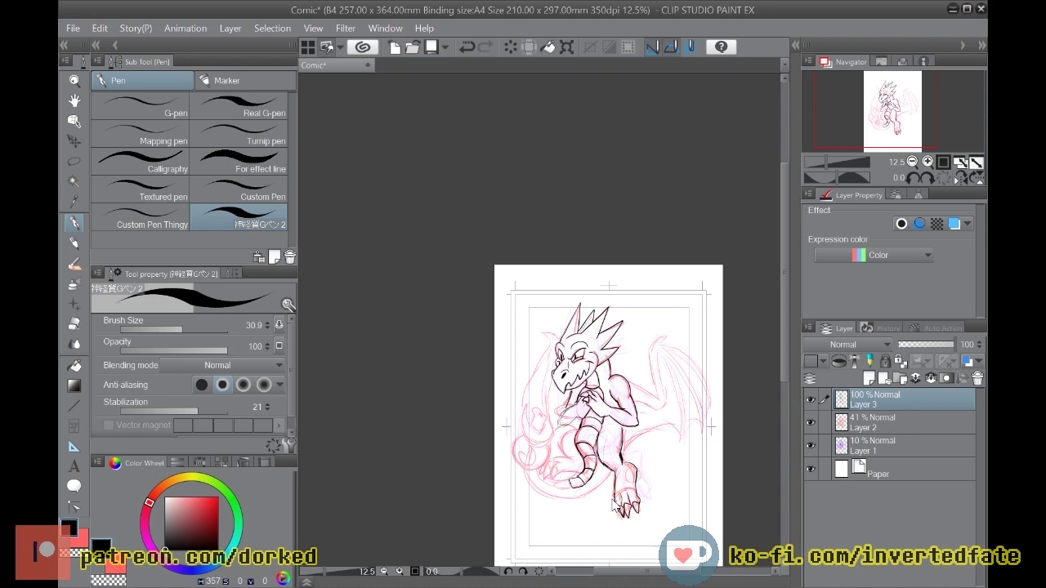
scroll(613, 505, up, 2)
scroll(614, 506, up, 2)
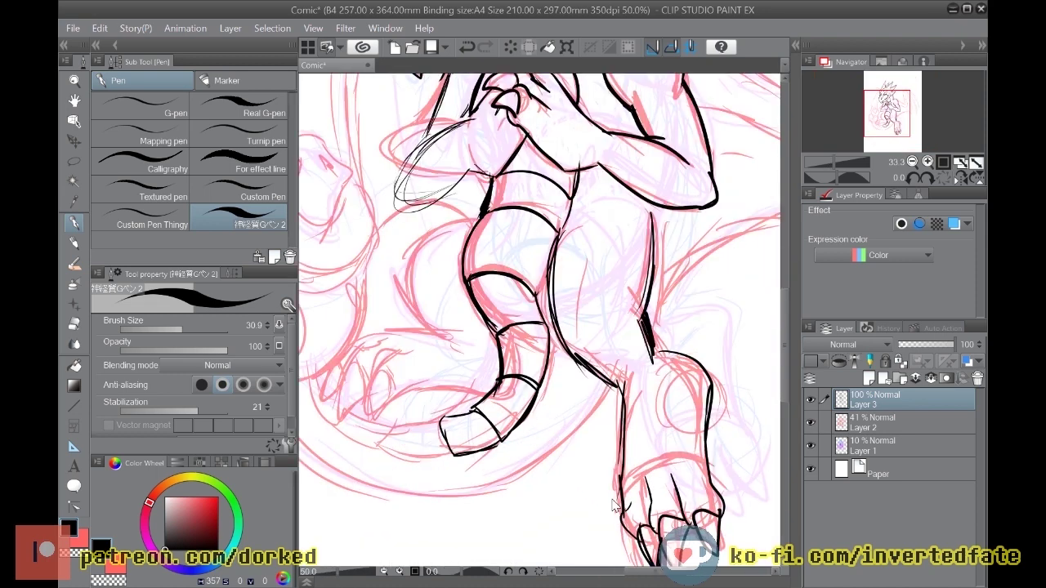
mouse_move(398, 392)
mouse_down()
mouse_move(373, 377)
mouse_move(371, 416)
mouse_move(393, 373)
mouse_move(369, 384)
mouse_move(371, 420)
mouse_move(381, 365)
mouse_move(371, 422)
mouse_move(387, 400)
mouse_move(382, 350)
mouse_move(409, 348)
mouse_move(393, 385)
mouse_move(420, 353)
mouse_up()
key(ctrl+z)
key(ctrl+z)
key(ctrl+z)
drag(394, 402, 490, 390)
drag(487, 325, 465, 314)
mouse_move(470, 219)
mouse_down()
mouse_move(417, 250)
mouse_move(399, 296)
mouse_move(456, 335)
mouse_up()
drag(406, 294, 424, 250)
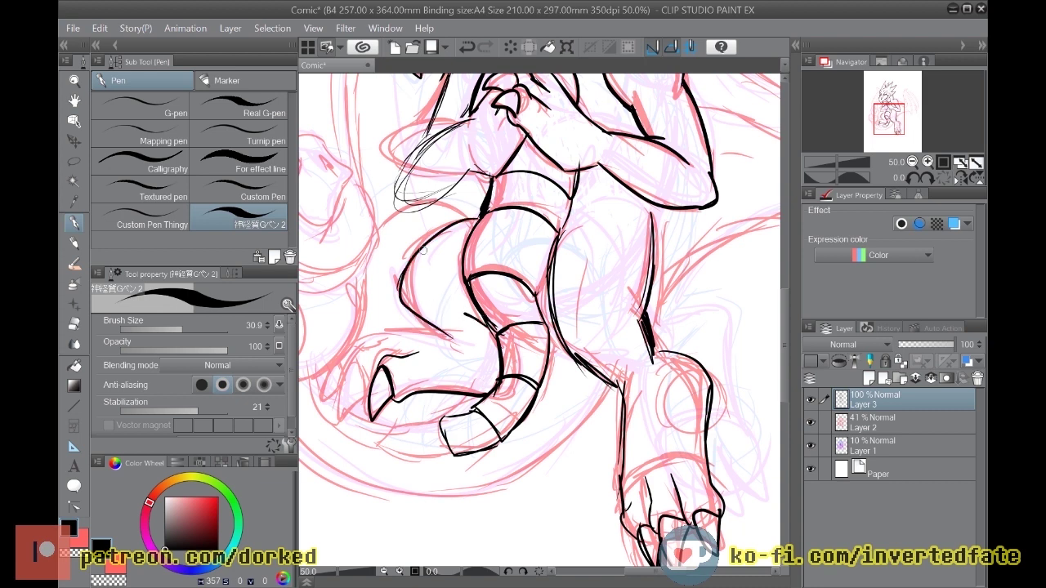
Step: Ink the far foot's remaining toes and claws and the upper edge of the foot up to the leg
drag(445, 332, 393, 334)
mouse_move(373, 370)
mouse_down()
mouse_move(346, 387)
mouse_move(367, 394)
mouse_up()
mouse_move(357, 351)
mouse_down()
mouse_move(385, 335)
mouse_move(335, 368)
mouse_move(328, 391)
mouse_move(343, 385)
mouse_move(363, 335)
mouse_move(410, 332)
mouse_up()
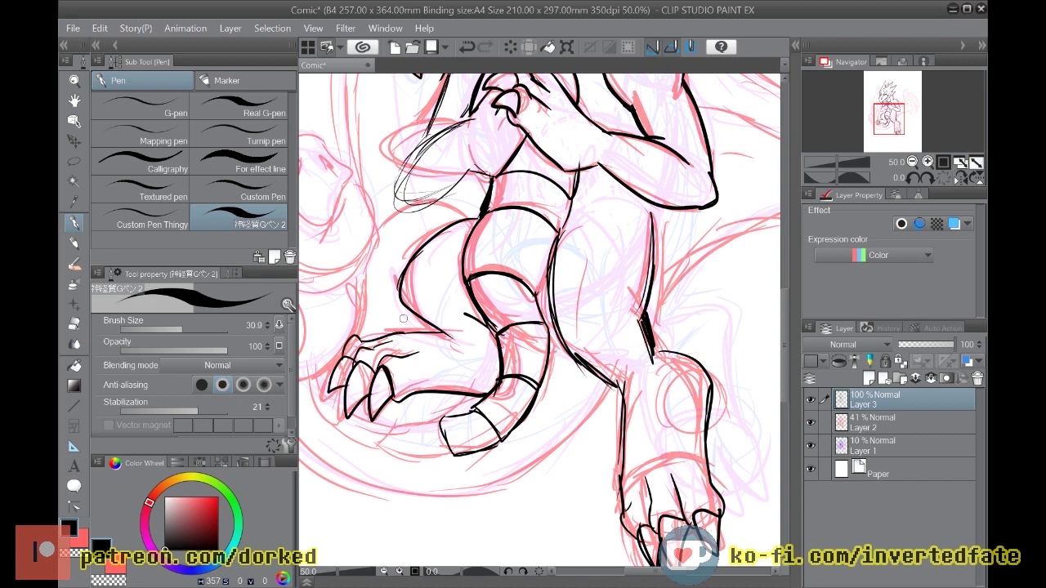
scroll(403, 318, down, 4)
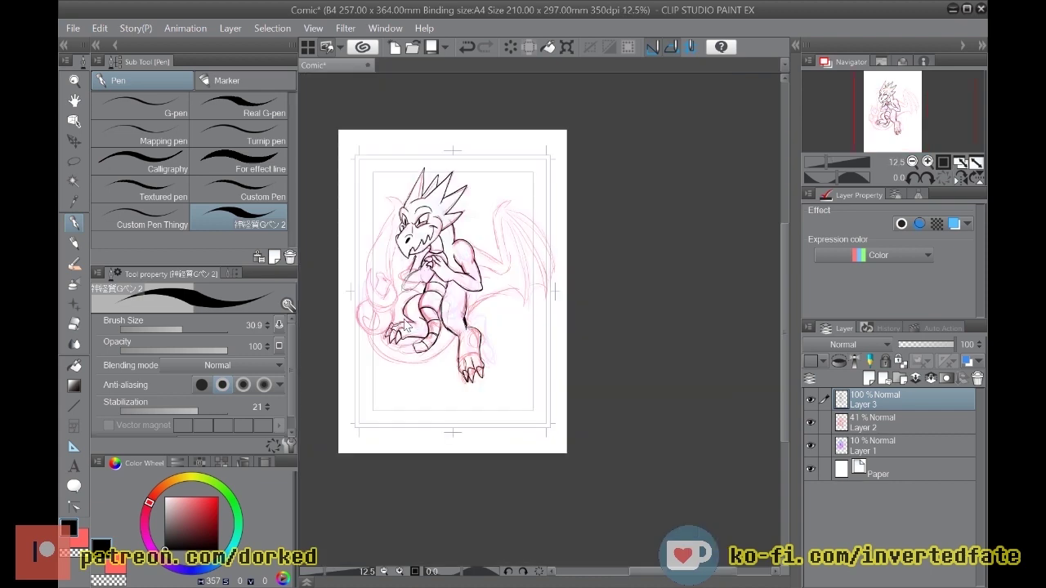
Step: Flip the canvas horizontally
scroll(403, 318, up, 2)
click(104, 25)
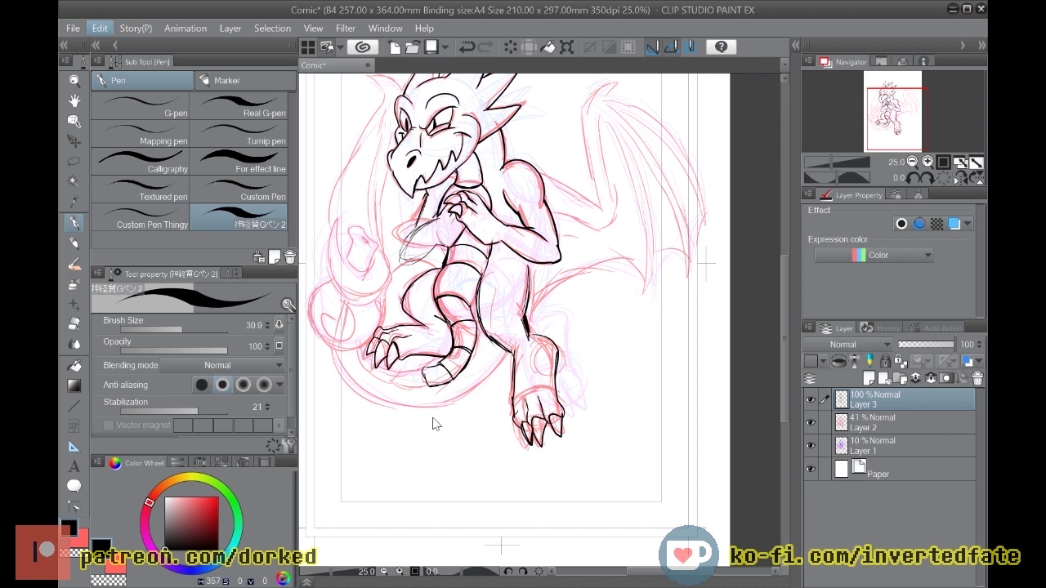
click(578, 317)
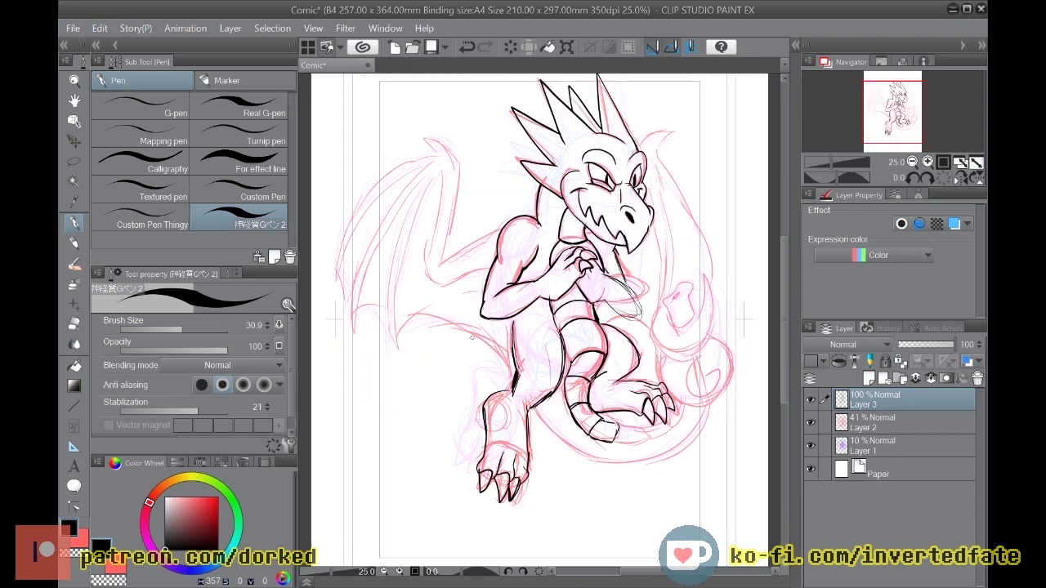
Step: Ink the last belly segments along the tail beneath the far foot, and the tail's long outer curve below them
scroll(546, 324, up, 1)
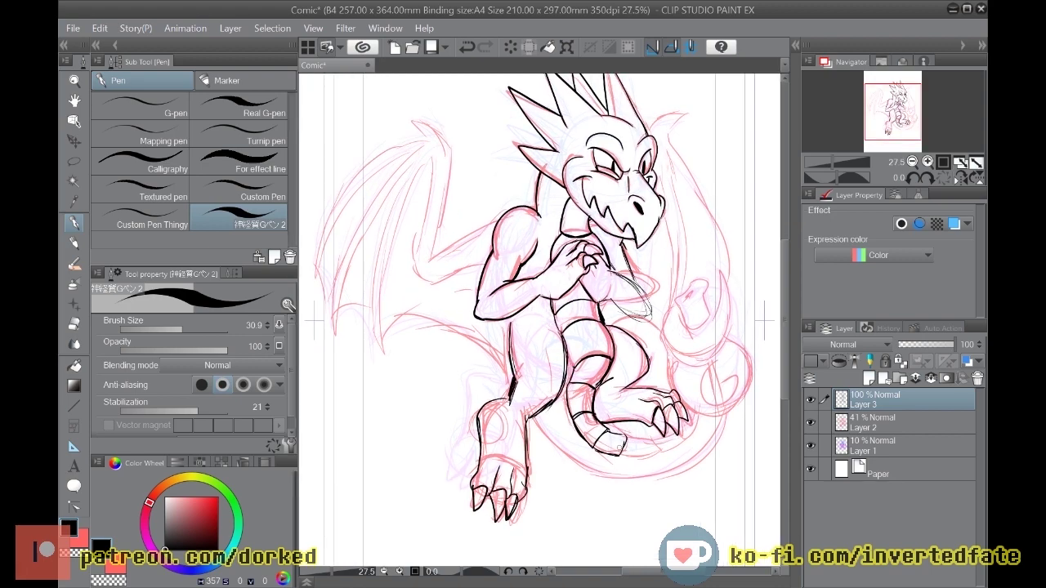
scroll(653, 470, up, 4)
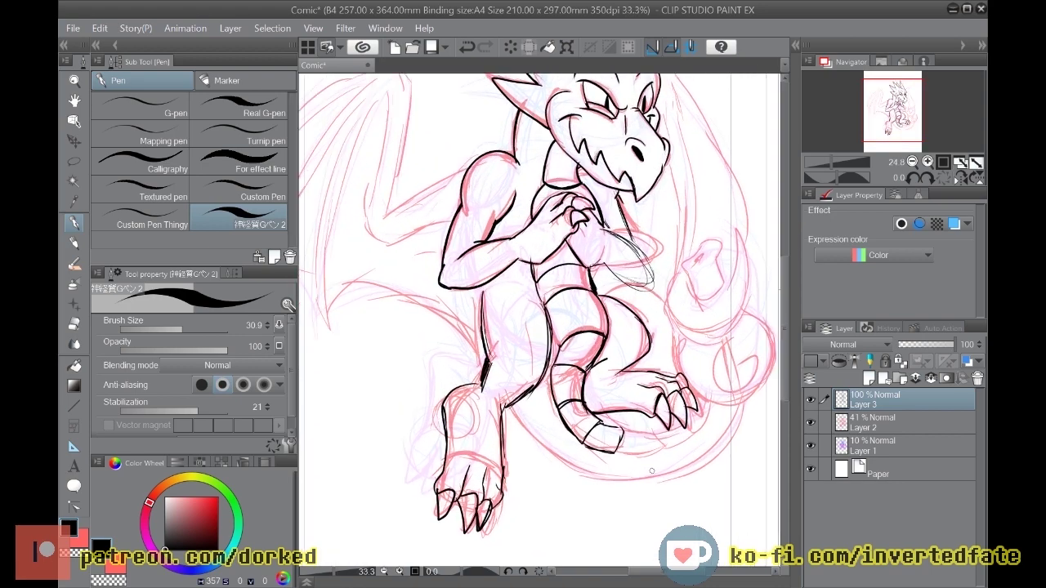
scroll(653, 471, up, 1)
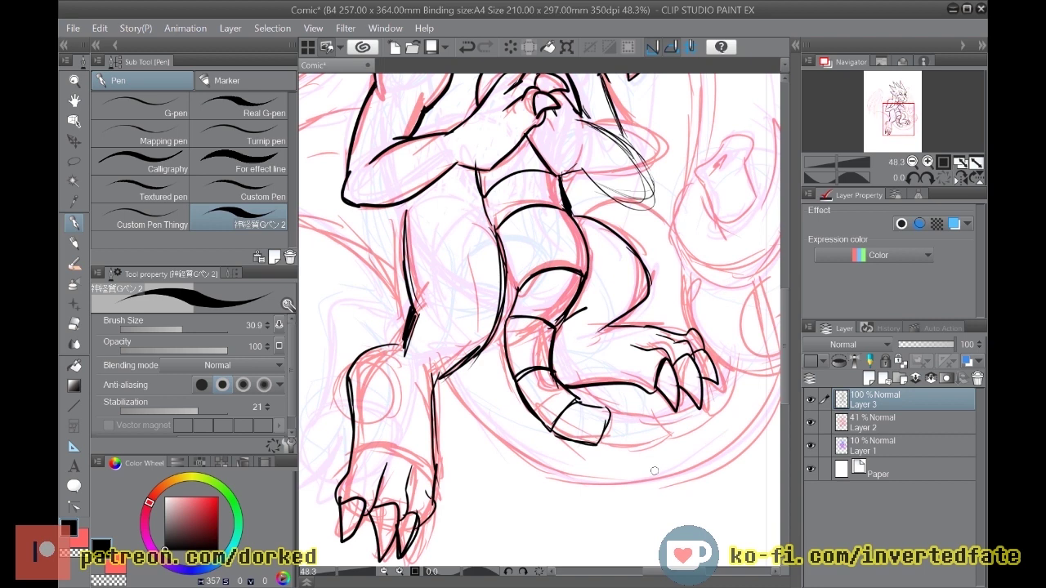
mouse_move(618, 413)
mouse_down()
mouse_move(659, 418)
mouse_move(651, 443)
mouse_move(657, 417)
mouse_move(641, 446)
mouse_move(599, 419)
mouse_move(615, 413)
mouse_move(654, 415)
mouse_move(621, 445)
mouse_move(598, 443)
mouse_move(662, 440)
mouse_move(694, 416)
mouse_move(675, 434)
mouse_move(651, 437)
mouse_move(711, 382)
mouse_up()
key(ctrl+z)
key(ctrl+z)
key(ctrl+z)
mouse_move(454, 371)
mouse_down()
mouse_move(458, 407)
mouse_move(616, 482)
mouse_up()
drag(749, 440, 775, 369)
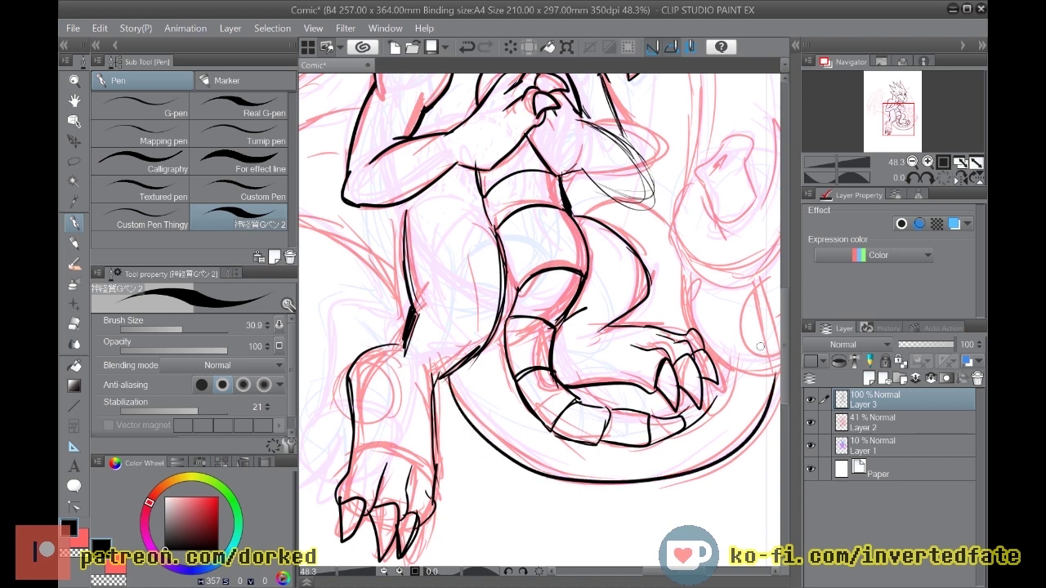
Step: Ink the round form at the end of the tail with its curved inner mark, and the pointed crescent form above it
mouse_move(704, 267)
mouse_down()
mouse_move(691, 300)
mouse_move(727, 366)
mouse_move(769, 377)
mouse_up()
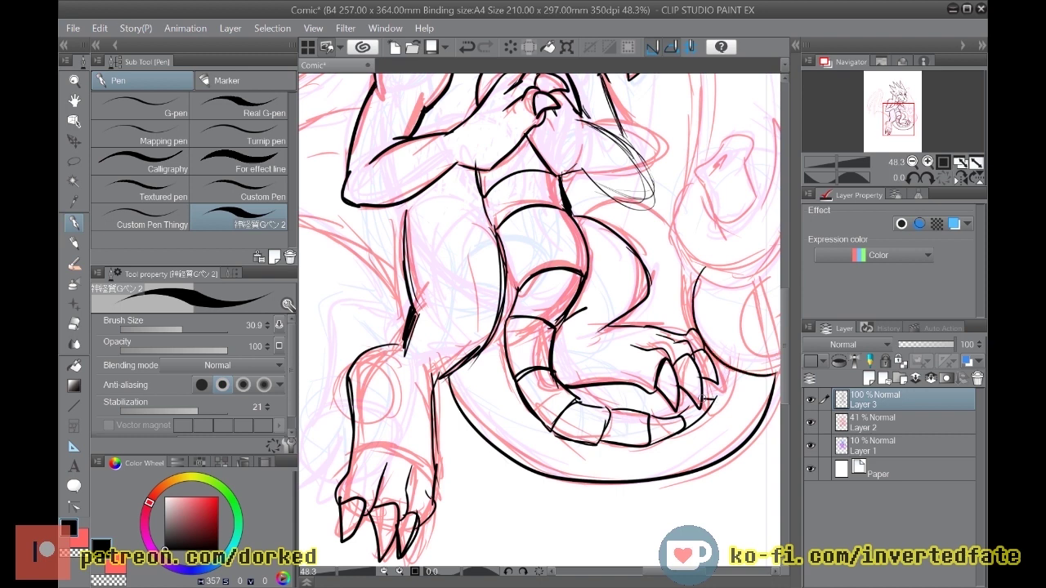
drag(716, 393, 729, 372)
drag(656, 572, 680, 571)
mouse_move(619, 240)
mouse_down()
mouse_move(614, 369)
mouse_move(582, 379)
mouse_up()
mouse_move(549, 216)
mouse_down()
mouse_move(596, 128)
mouse_move(606, 237)
mouse_move(550, 267)
mouse_move(490, 240)
mouse_move(518, 173)
mouse_up()
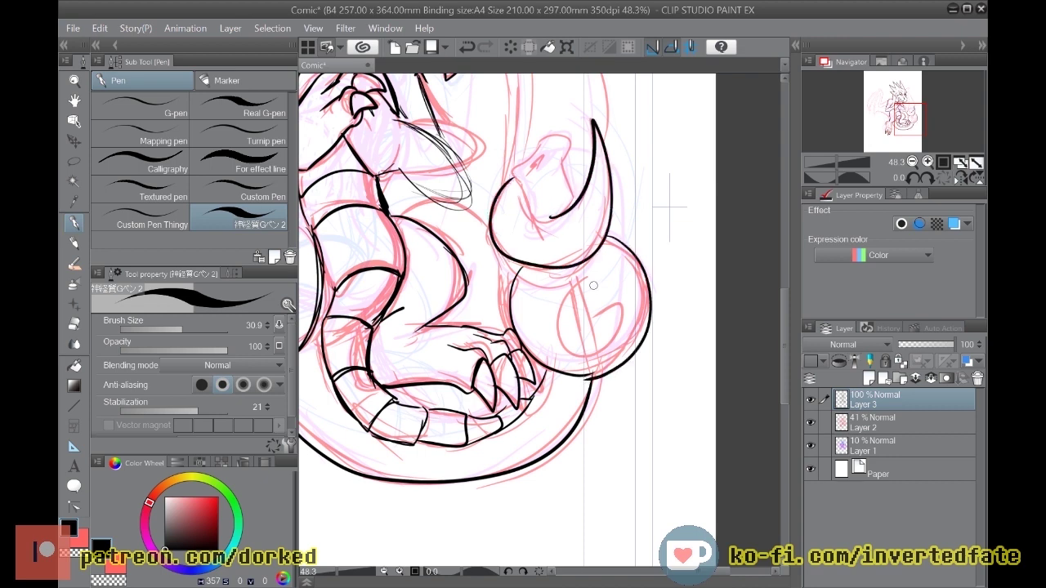
mouse_move(596, 277)
mouse_down()
mouse_move(562, 299)
mouse_move(571, 345)
mouse_move(617, 342)
mouse_move(618, 306)
mouse_move(590, 320)
mouse_move(587, 309)
mouse_move(606, 350)
mouse_up()
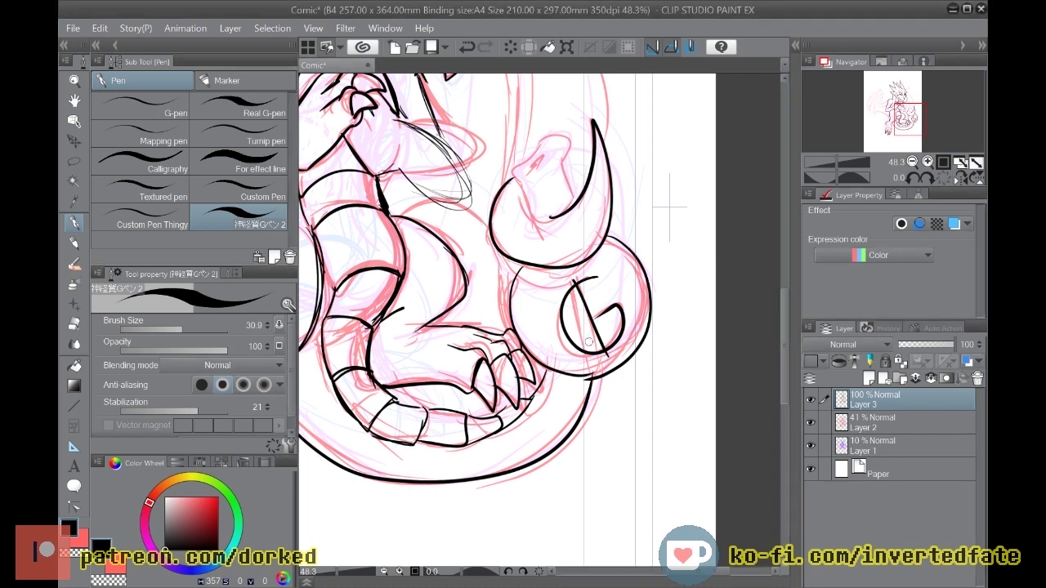
Step: Ink the small angular shape rising inside the crescent, with its rounded tip, dark slit and sides joined to the crescent
scroll(590, 335, down, 3)
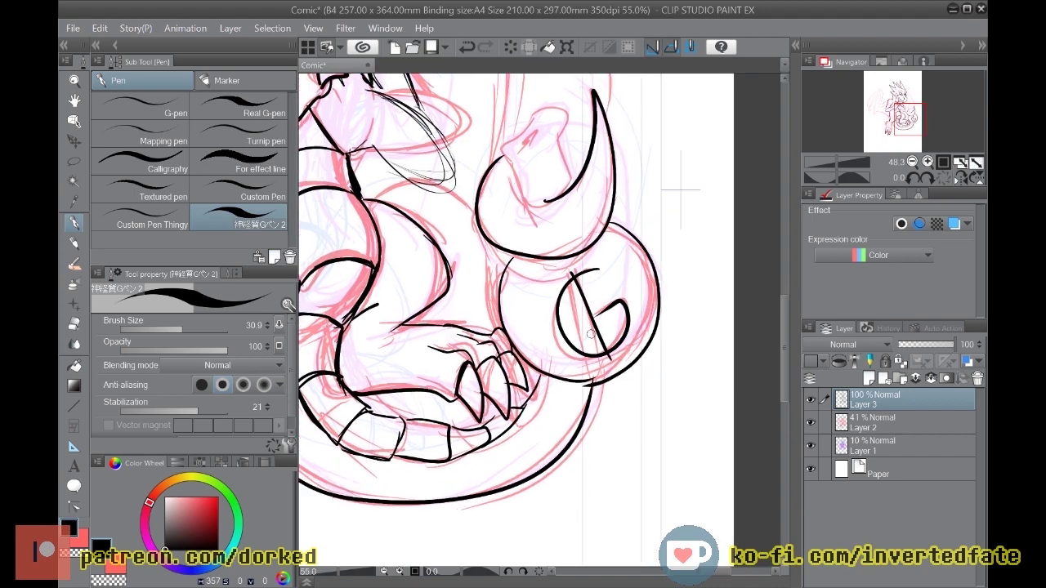
scroll(531, 263, down, 1)
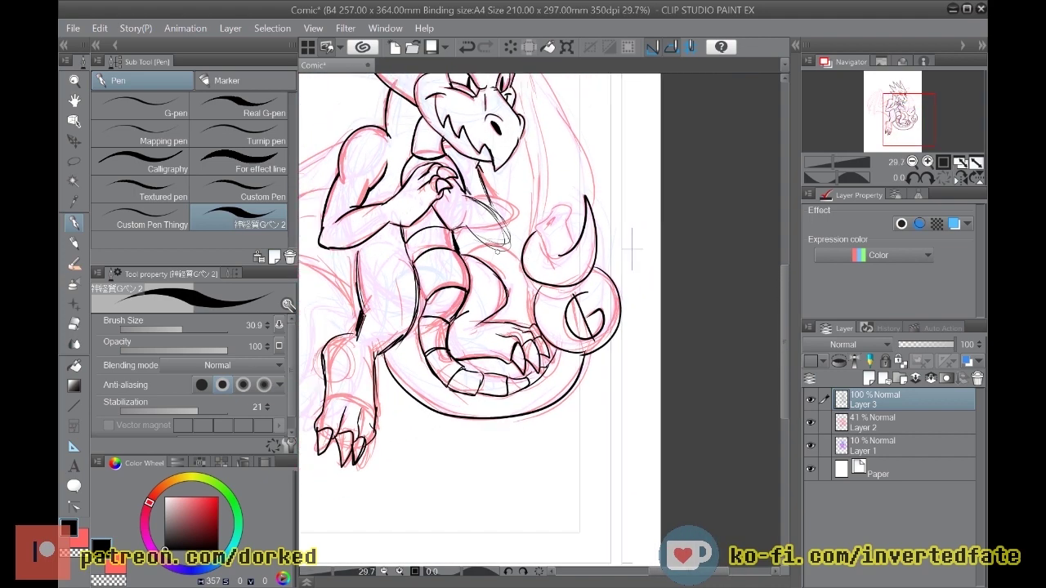
scroll(496, 251, down, 3)
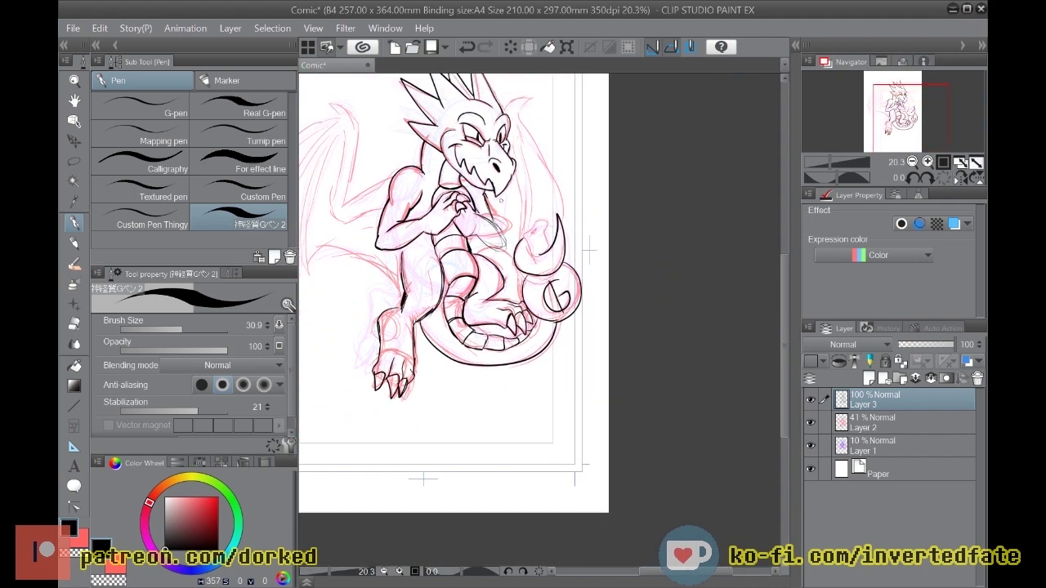
scroll(538, 217, up, 5)
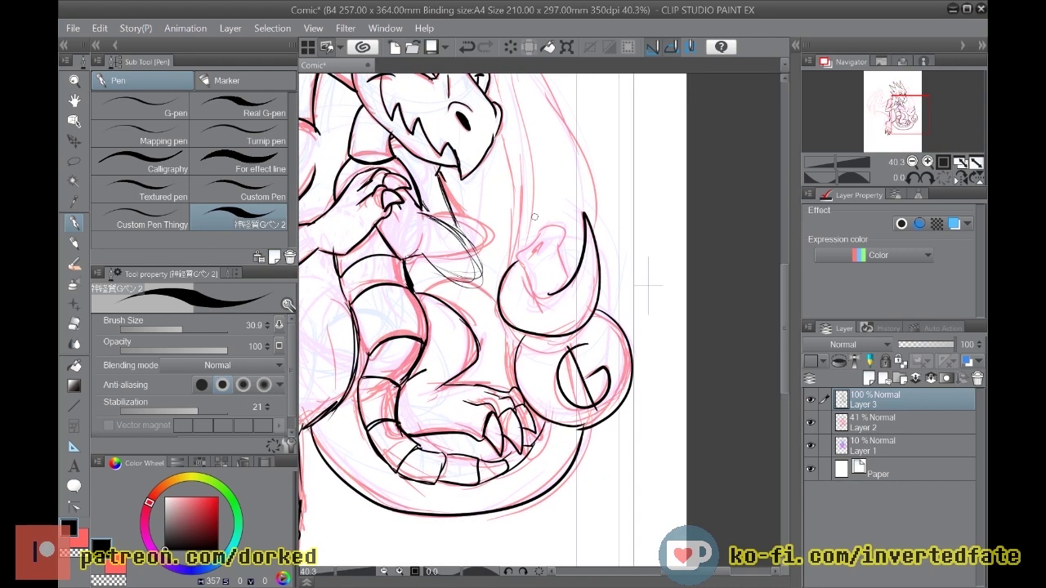
scroll(532, 219, up, 6)
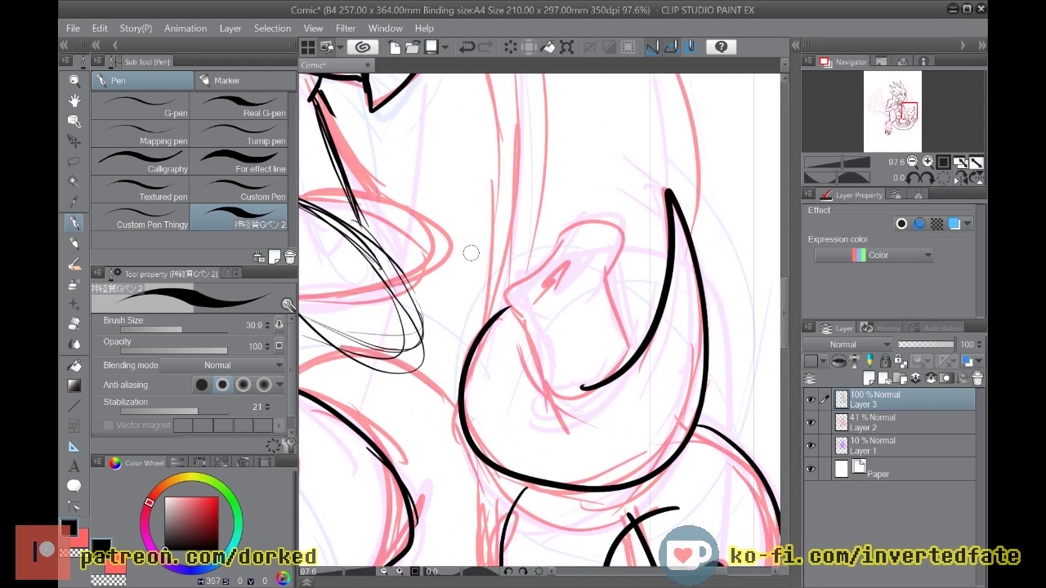
mouse_move(577, 257)
mouse_down()
mouse_move(532, 302)
mouse_move(581, 250)
mouse_move(531, 289)
mouse_move(580, 255)
mouse_move(531, 282)
mouse_move(567, 229)
mouse_move(608, 224)
mouse_move(610, 264)
mouse_move(586, 301)
mouse_up()
drag(608, 228, 613, 270)
mouse_move(532, 268)
mouse_down()
mouse_move(506, 291)
mouse_move(540, 327)
mouse_move(521, 327)
mouse_move(545, 388)
mouse_move(544, 373)
mouse_move(587, 392)
mouse_up()
drag(607, 272, 634, 357)
drag(604, 274, 636, 356)
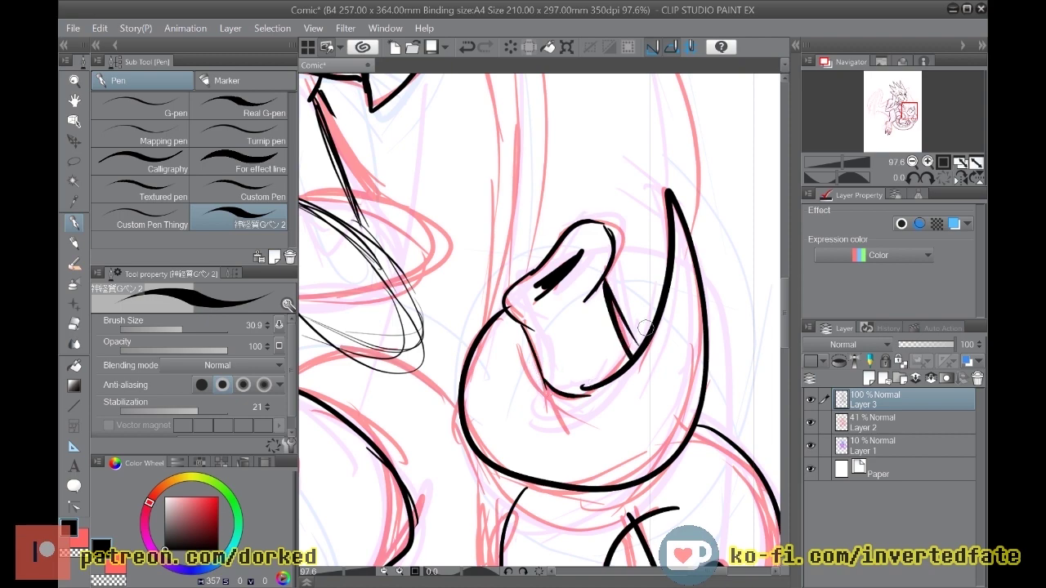
Step: Ink the near wing's thumb claw and both edges of its bent arm from the claw to the shoulder
scroll(646, 328, down, 5)
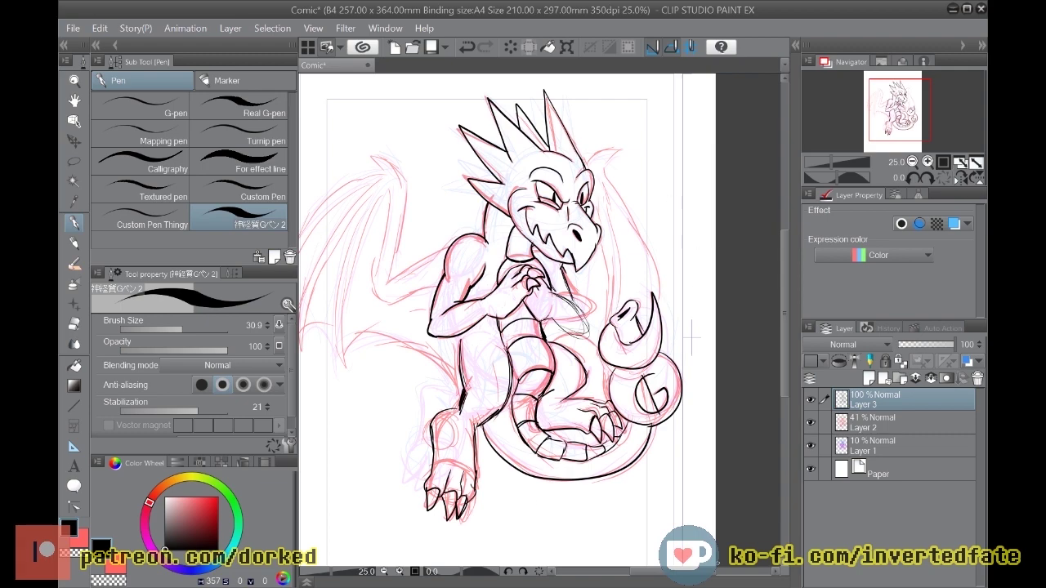
scroll(523, 218, down, 1)
scroll(309, 199, down, 1)
scroll(455, 166, up, 4)
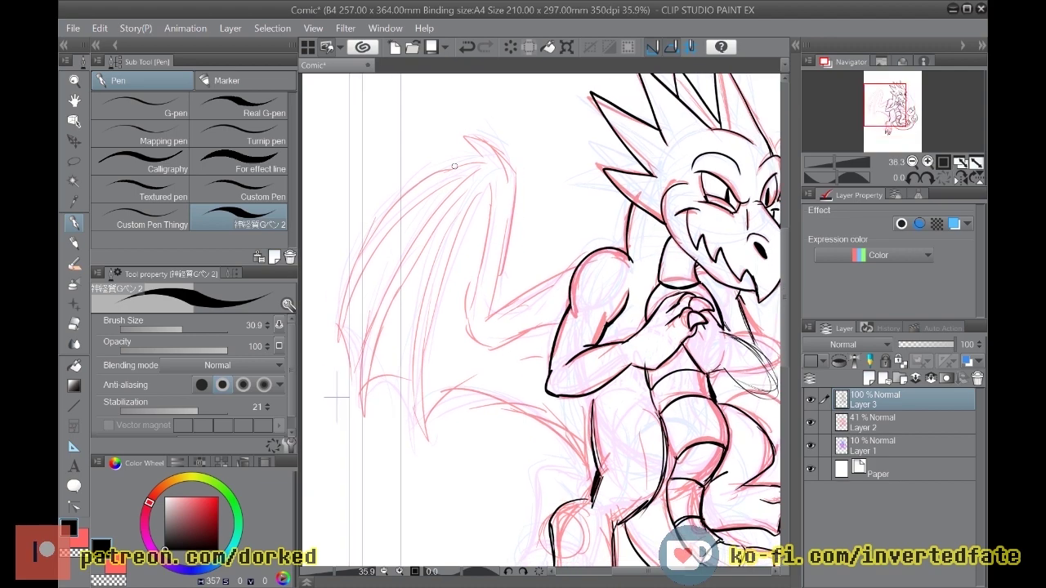
scroll(454, 166, up, 2)
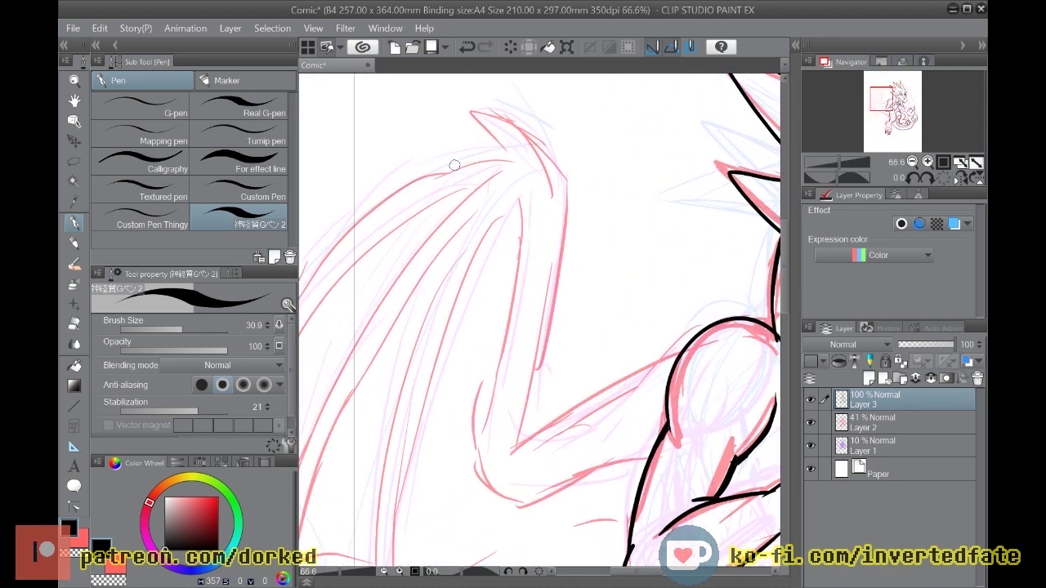
mouse_move(530, 133)
mouse_down()
mouse_move(502, 112)
mouse_move(493, 132)
mouse_move(510, 146)
mouse_move(522, 124)
mouse_move(514, 146)
mouse_move(533, 128)
mouse_move(537, 145)
mouse_move(516, 165)
mouse_move(566, 211)
mouse_move(564, 283)
mouse_move(529, 430)
mouse_move(513, 449)
mouse_up()
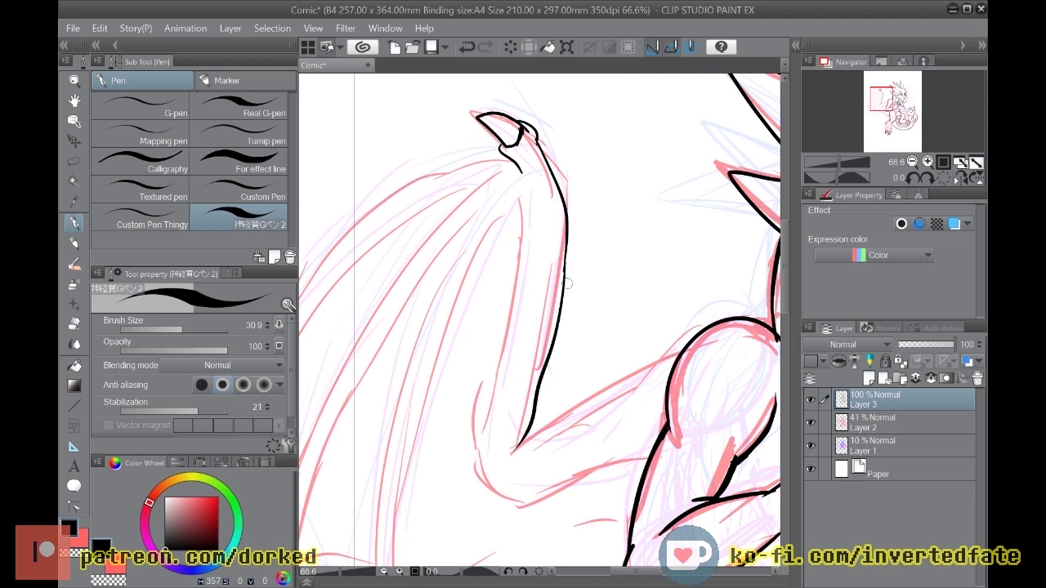
key(ctrl+z)
mouse_move(563, 260)
mouse_down()
mouse_move(514, 459)
mouse_move(676, 340)
mouse_move(709, 359)
mouse_move(697, 335)
mouse_up()
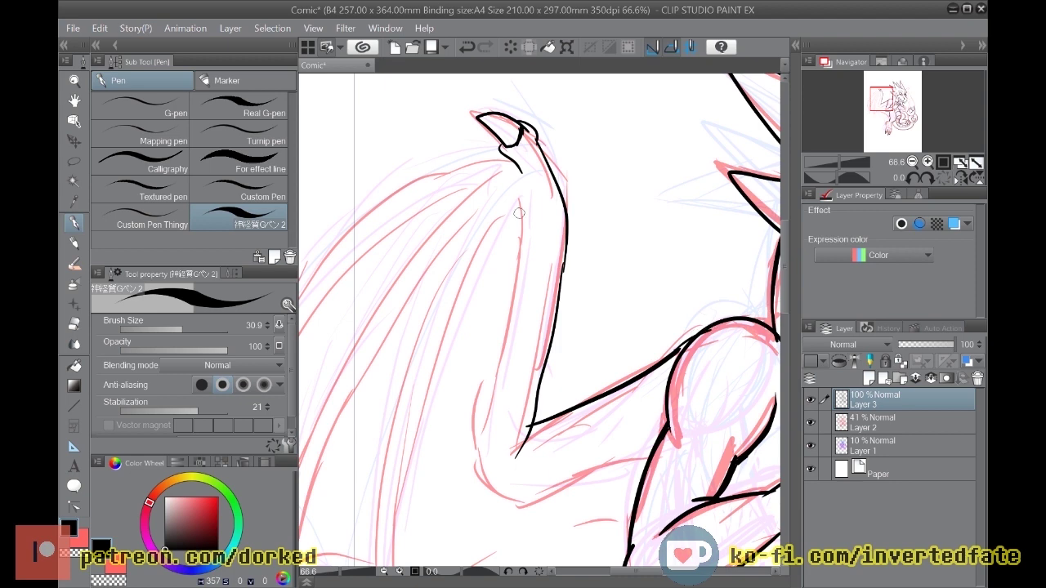
mouse_move(520, 214)
mouse_down()
mouse_move(479, 437)
mouse_move(480, 426)
mouse_move(489, 478)
mouse_move(518, 492)
mouse_move(652, 452)
mouse_up()
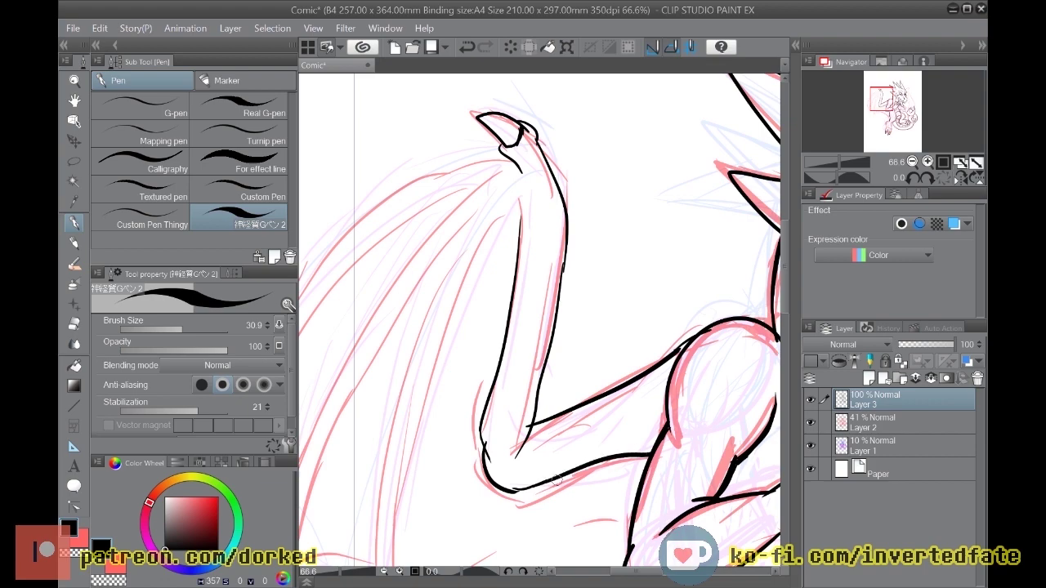
Step: Ink the near wing's three long curved fingers fanning down from the wrist, including the leading edge
scroll(556, 480, down, 7)
scroll(556, 480, up, 4)
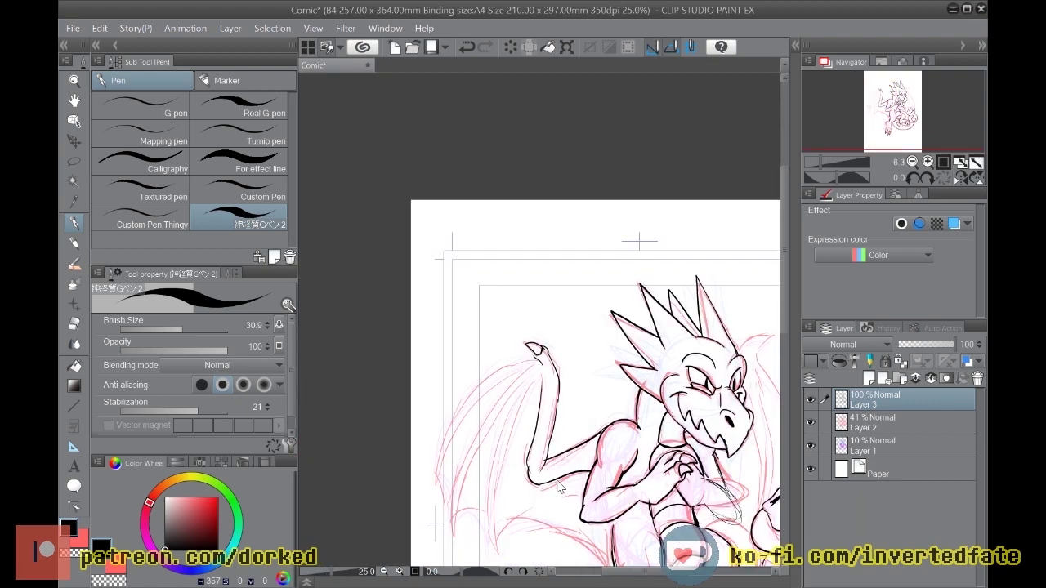
scroll(561, 487, up, 2)
mouse_move(497, 256)
mouse_down()
mouse_move(400, 385)
mouse_move(363, 465)
mouse_move(351, 525)
mouse_move(357, 564)
mouse_up()
mouse_move(367, 487)
mouse_down()
mouse_move(489, 280)
mouse_move(506, 299)
mouse_move(467, 385)
mouse_move(440, 486)
mouse_move(439, 564)
mouse_up()
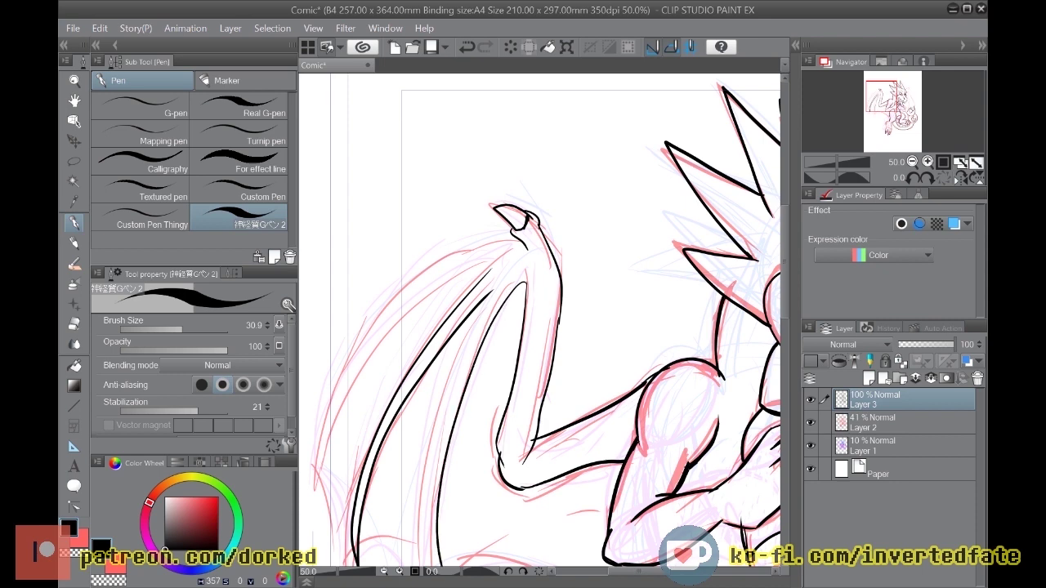
mouse_move(492, 299)
mouse_down()
mouse_move(449, 386)
mouse_move(420, 567)
mouse_up()
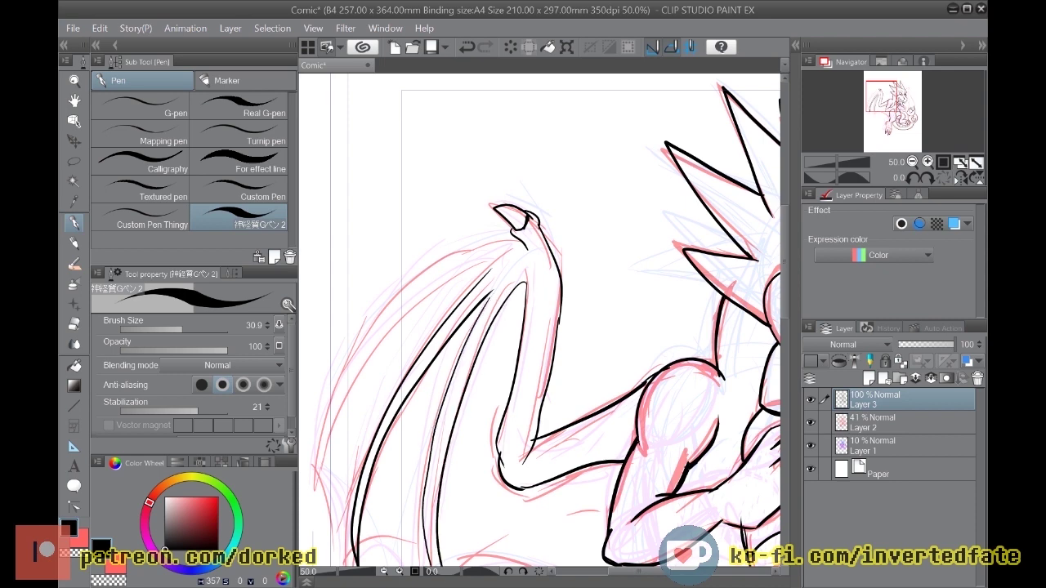
mouse_move(490, 268)
mouse_down()
mouse_move(457, 274)
mouse_move(335, 421)
mouse_move(313, 505)
mouse_move(360, 328)
mouse_move(492, 242)
mouse_move(520, 237)
mouse_up()
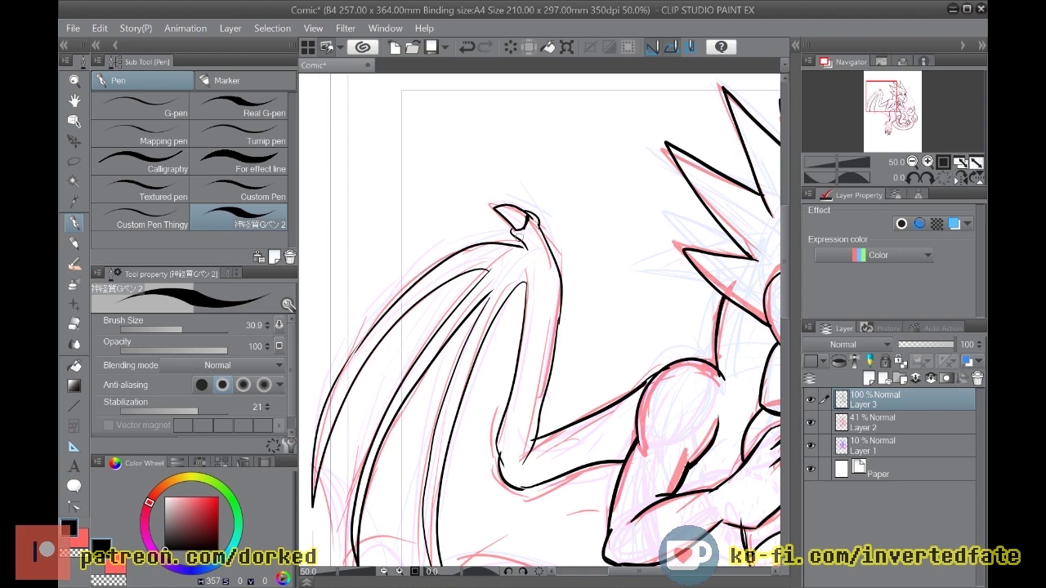
Step: Close the innermost wing finger's tip and ink the scalloped membrane edge between it and the middle finger
scroll(545, 377, down, 4)
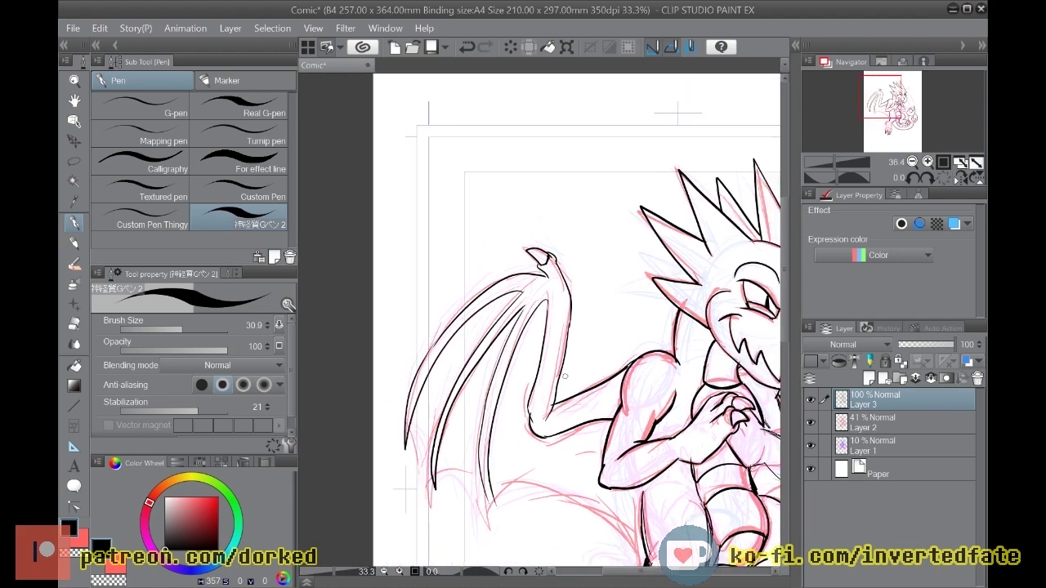
scroll(543, 378, down, 1)
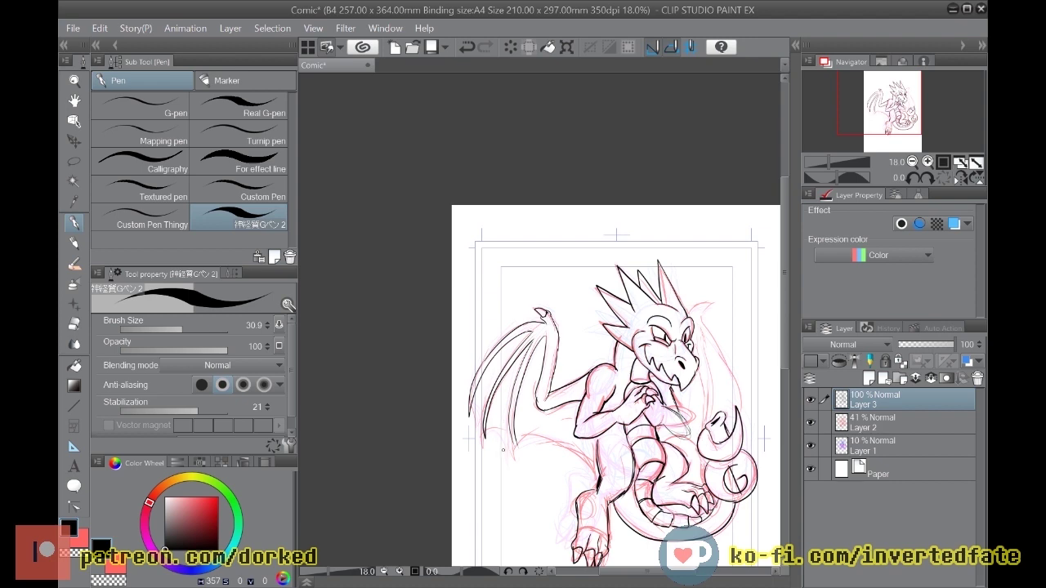
scroll(503, 449, up, 5)
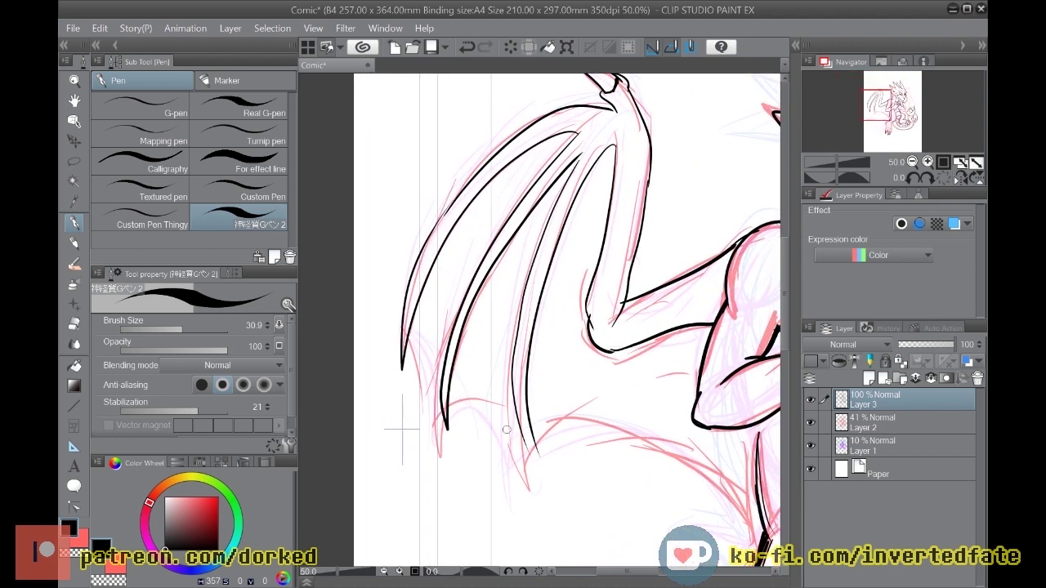
scroll(506, 429, up, 1)
mouse_move(536, 423)
mouse_down()
mouse_move(548, 468)
mouse_move(519, 411)
mouse_up()
mouse_move(428, 412)
mouse_down()
mouse_move(475, 384)
mouse_move(523, 455)
mouse_up()
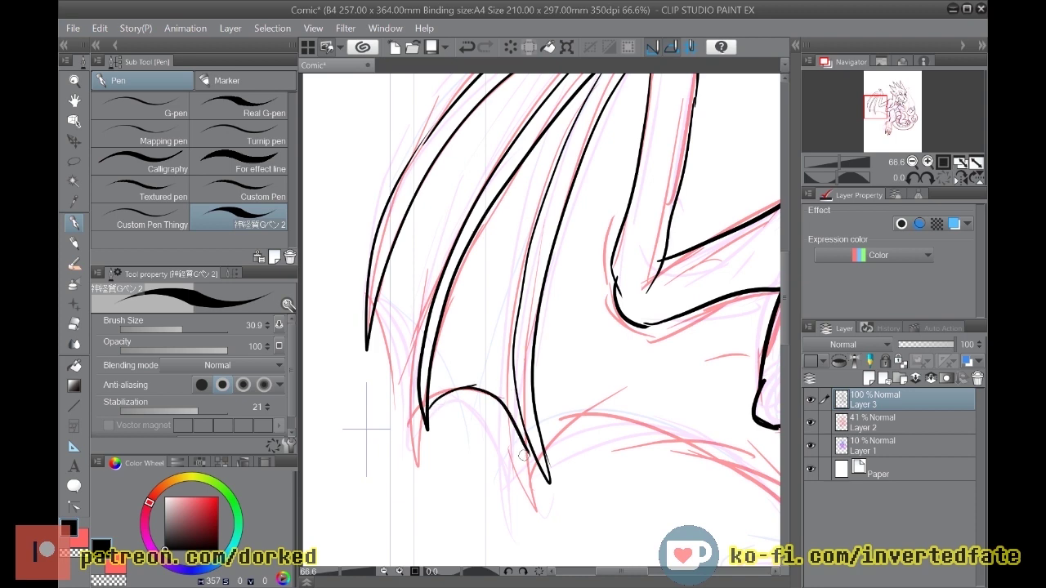
Step: Ink the scalloped membrane edge between the wing's outer and middle fingers, and add thin fold lines across the membrane
mouse_move(504, 345)
mouse_down()
mouse_move(535, 180)
mouse_move(464, 332)
mouse_up()
mouse_move(369, 327)
mouse_down()
mouse_move(409, 331)
mouse_move(421, 391)
mouse_move(376, 328)
mouse_up()
mouse_move(409, 268)
mouse_down()
mouse_move(449, 183)
mouse_move(530, 98)
mouse_up()
drag(484, 153, 427, 258)
mouse_move(560, 335)
mouse_down()
mouse_move(612, 139)
mouse_move(595, 359)
mouse_up()
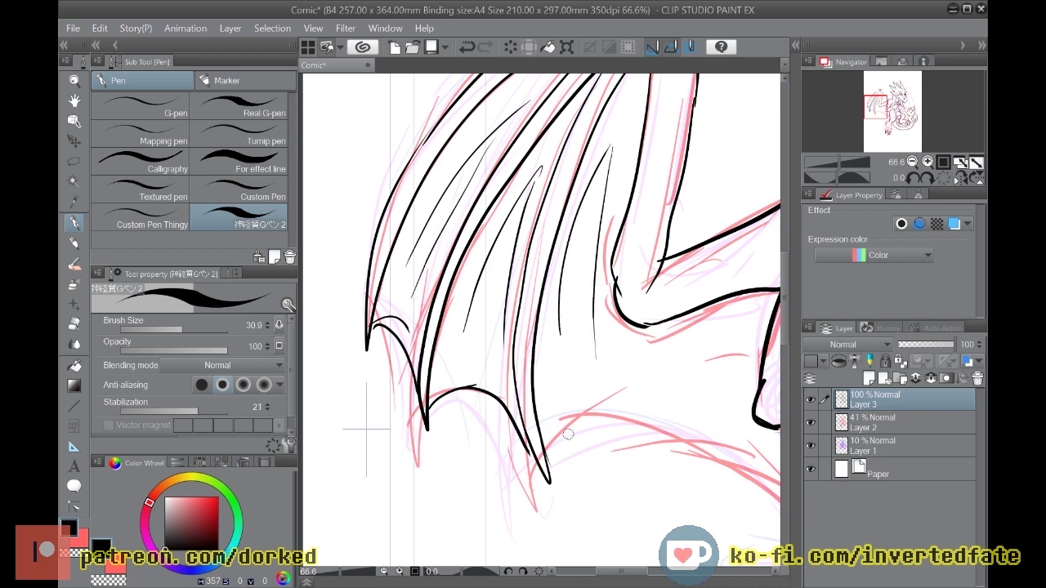
Step: Ink the near wing's lower membrane edge from the innermost finger to the body, and add short fold lines below the elbow
drag(550, 457, 664, 396)
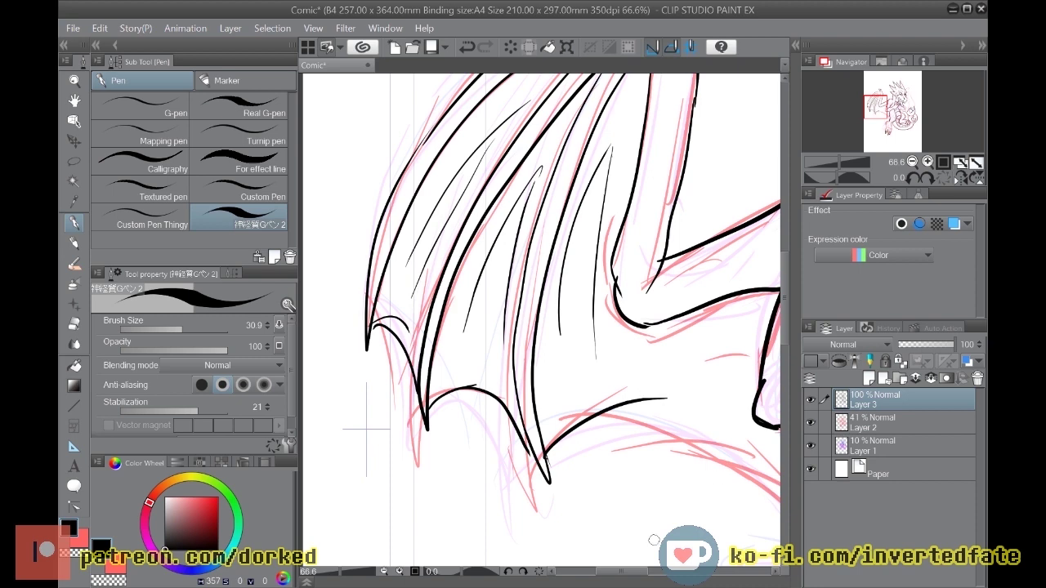
drag(625, 572, 644, 571)
mouse_move(666, 516)
mouse_down()
mouse_move(451, 412)
mouse_move(396, 433)
mouse_up()
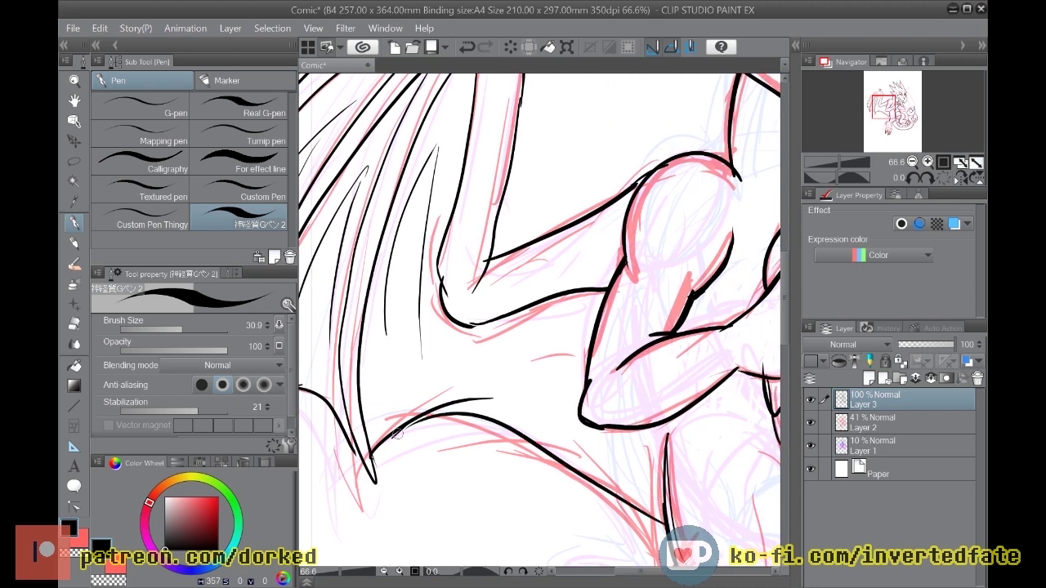
key(ctrl+z)
drag(634, 507, 538, 430)
drag(481, 357, 564, 320)
drag(558, 361, 516, 377)
scroll(516, 387, down, 5)
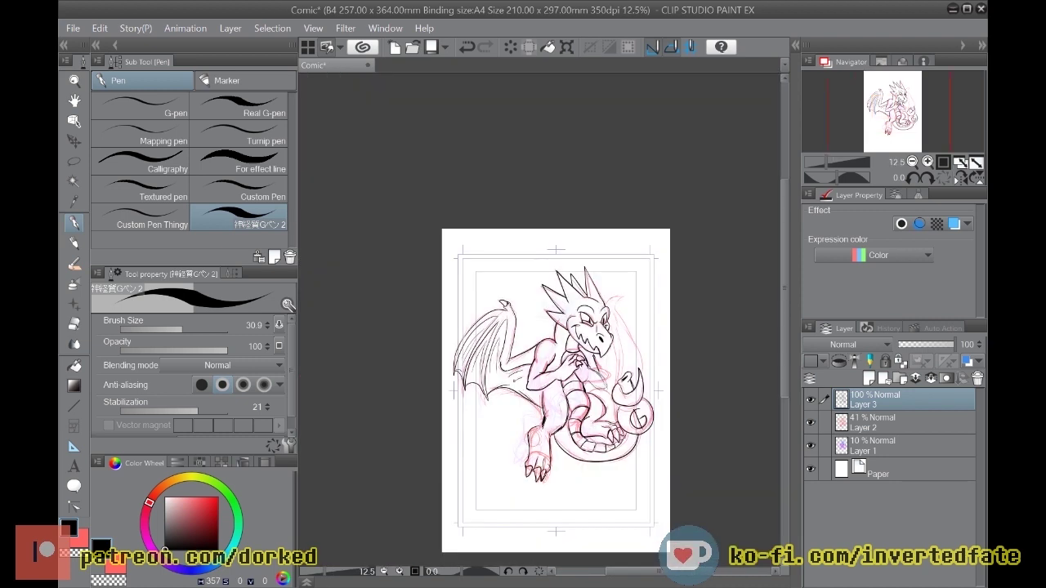
Step: Flip the canvas horizontally to check the drawing in mirror view
click(110, 28)
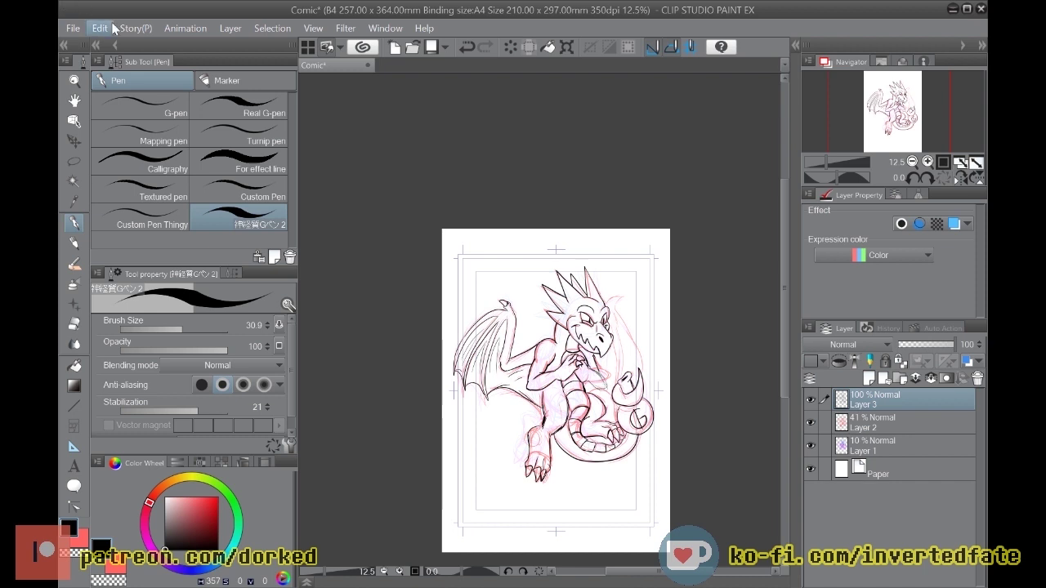
click(383, 423)
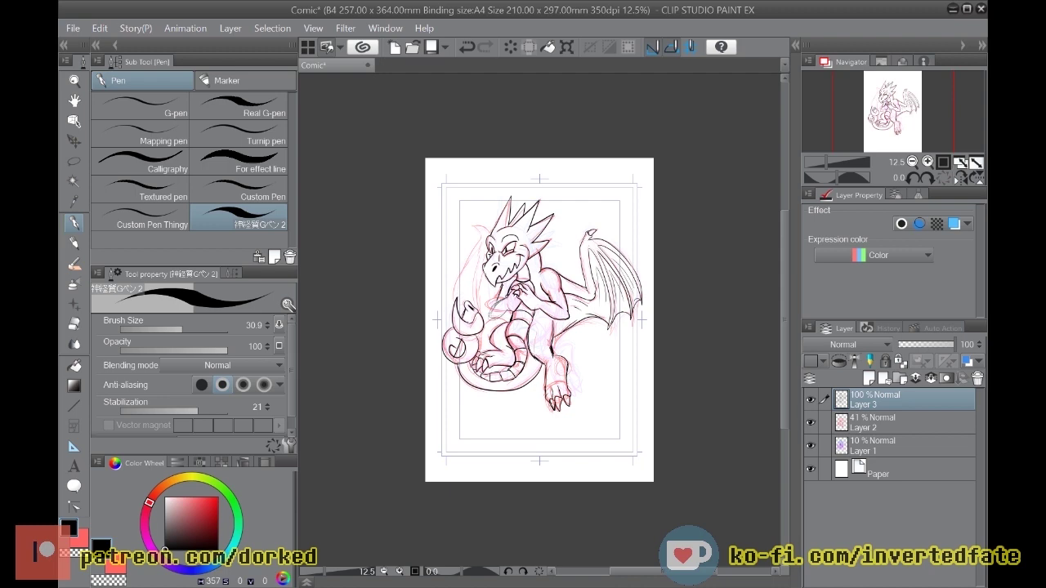
key(ctrl+plus)
key(ctrl+plus)
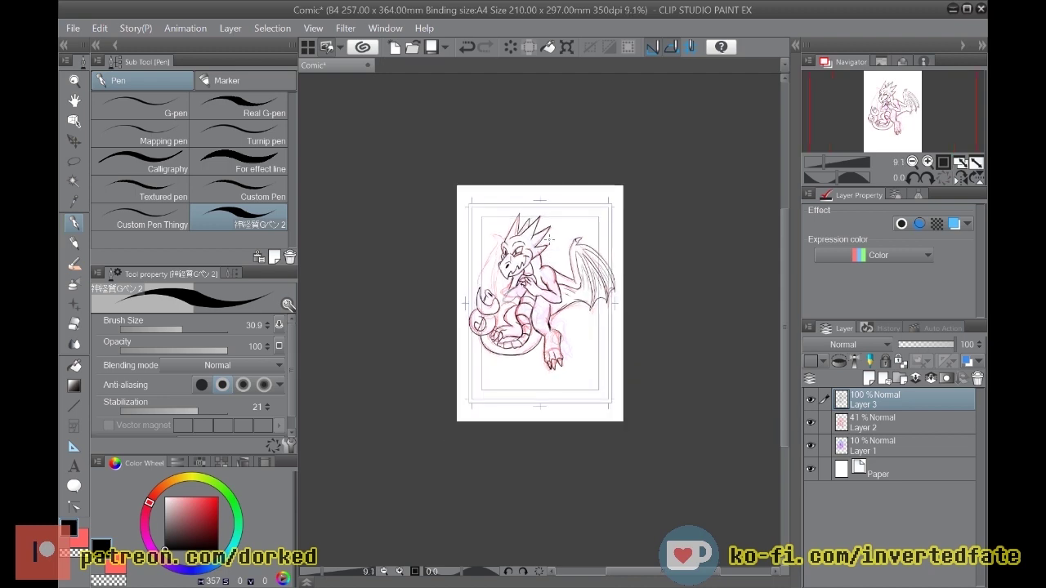
scroll(531, 207, up, 3)
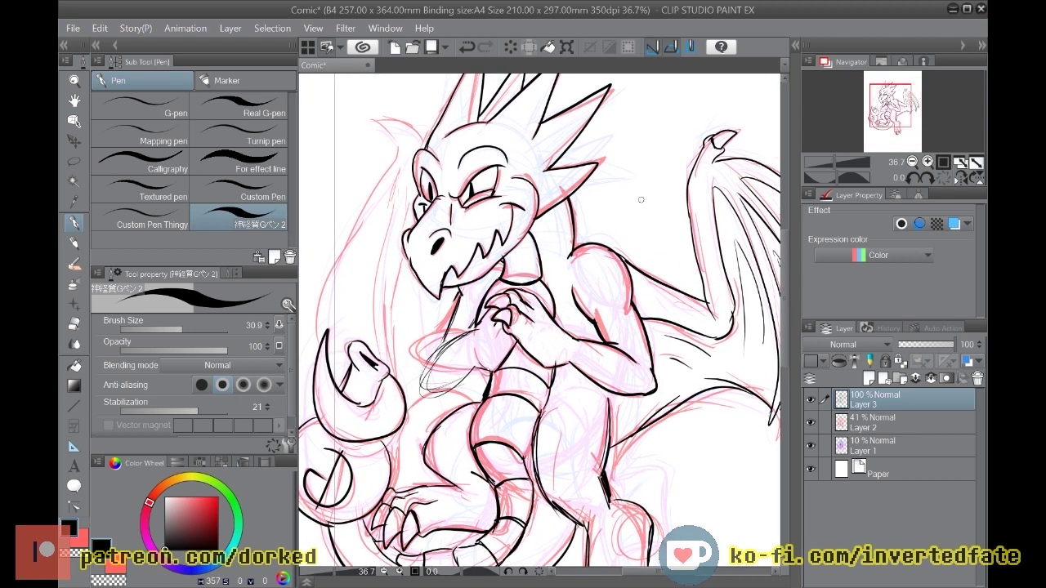
mouse_move(637, 217)
mouse_down()
mouse_move(636, 149)
mouse_move(637, 160)
mouse_move(662, 128)
mouse_up()
drag(625, 224, 599, 221)
key(ctrl+z)
drag(497, 281, 494, 275)
drag(572, 228, 649, 242)
drag(672, 134, 657, 177)
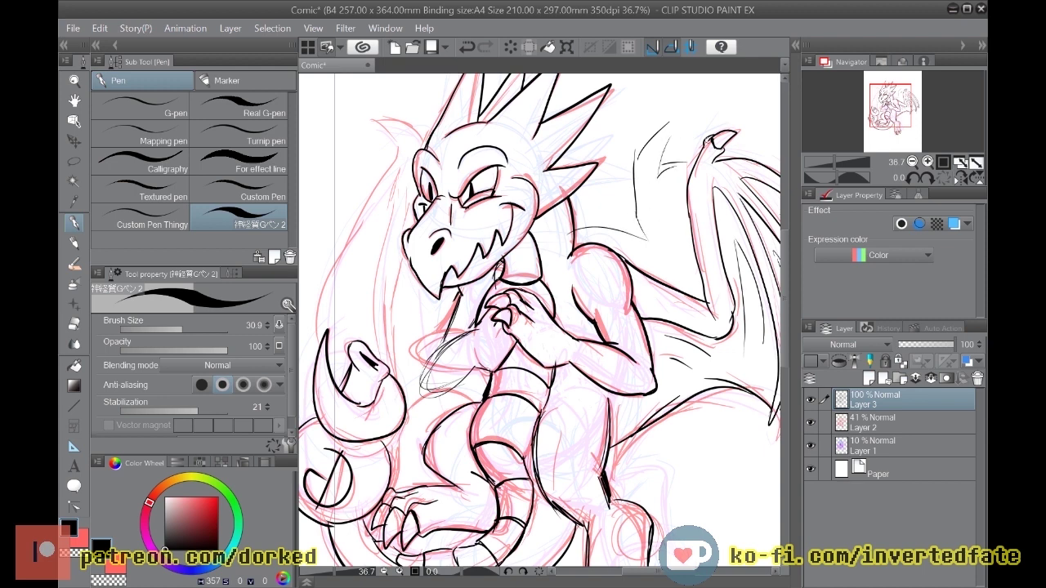
scroll(710, 141, down, 5)
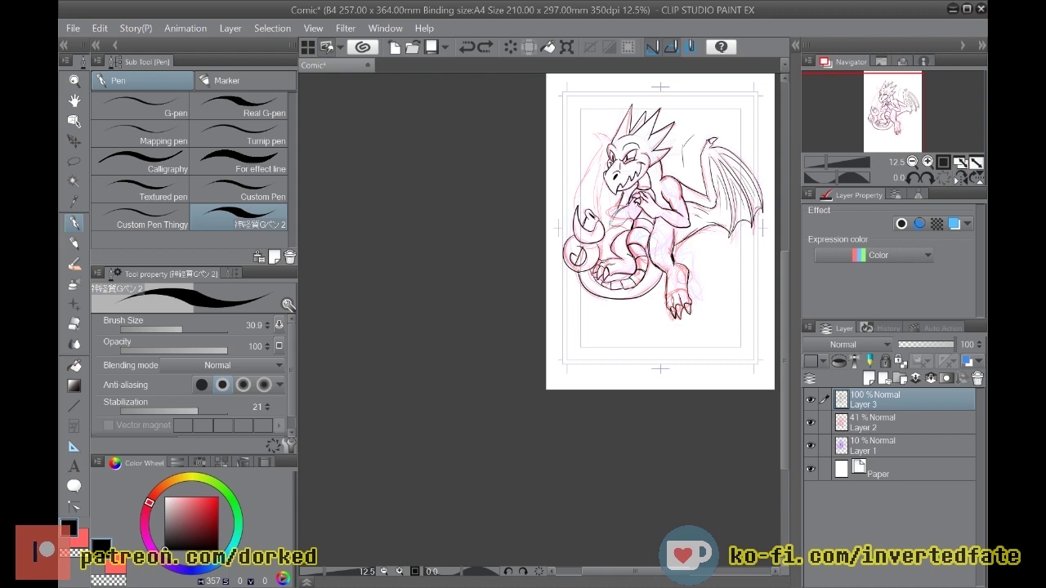
scroll(690, 149, up, 3)
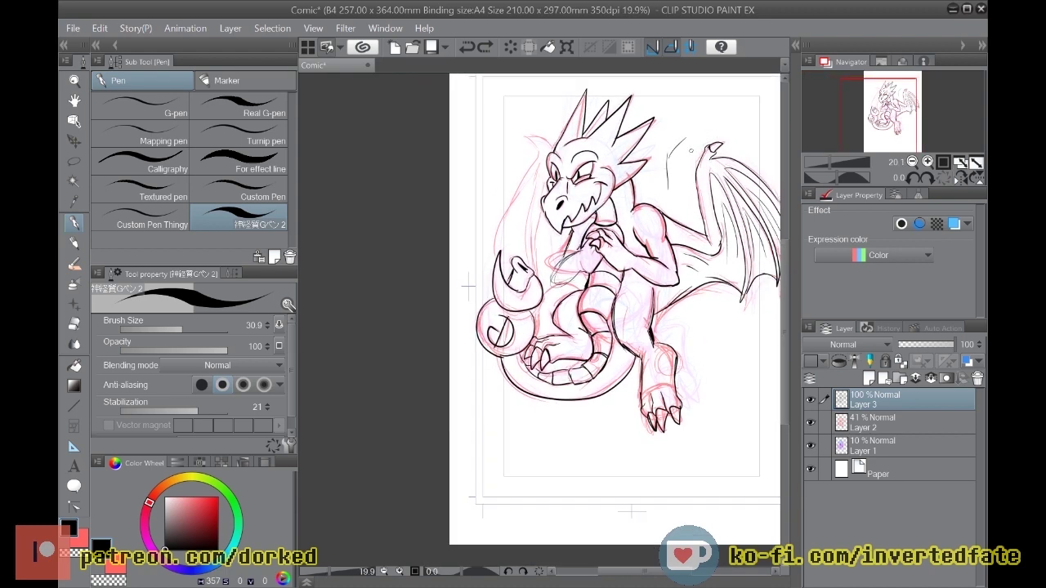
Step: Erase the rough strokes of the far upper arm and the upper side of its forearm below the jaw
scroll(691, 150, up, 3)
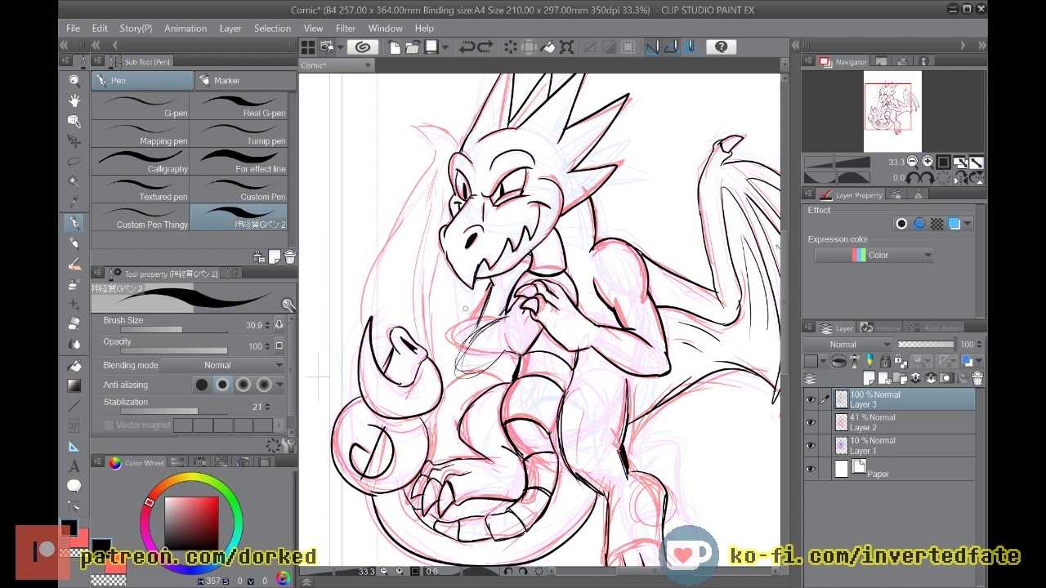
scroll(464, 388, up, 4)
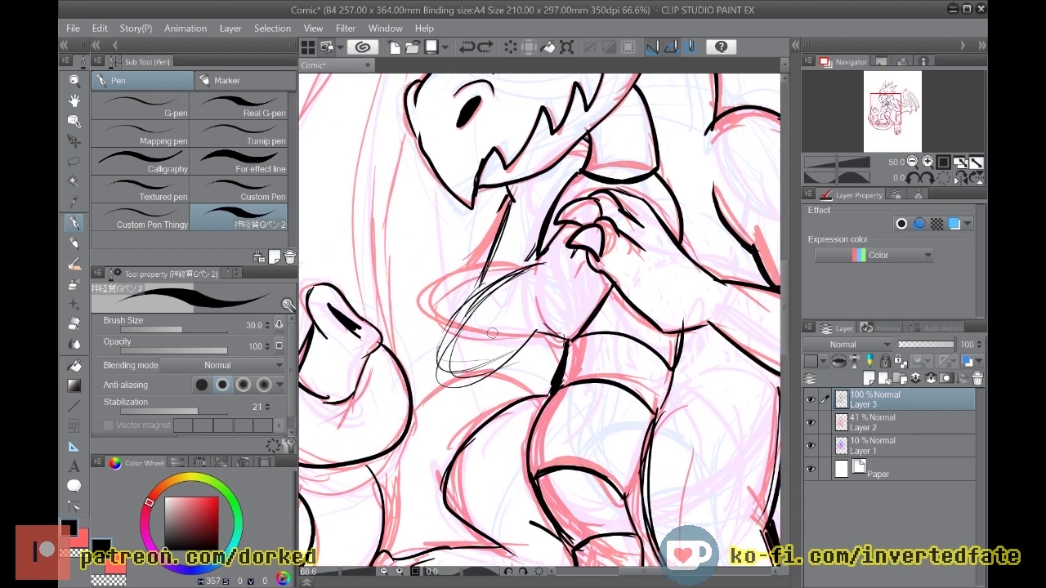
scroll(492, 333, up, 1)
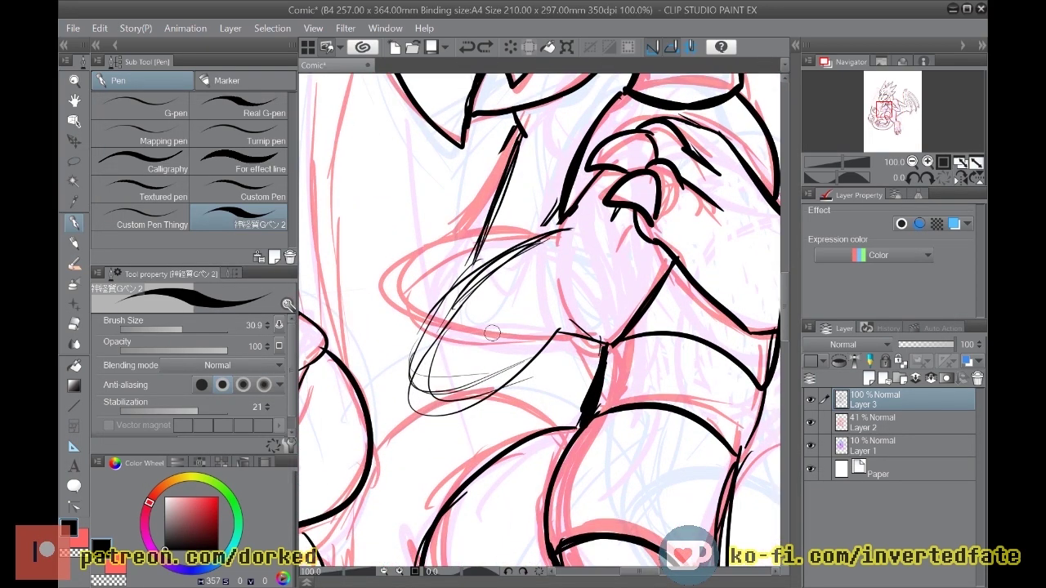
key(e)
mouse_move(511, 164)
mouse_down()
mouse_move(478, 253)
mouse_move(514, 170)
mouse_move(512, 127)
mouse_move(494, 135)
mouse_move(504, 156)
mouse_move(458, 273)
mouse_up()
mouse_move(495, 226)
mouse_down()
mouse_move(419, 341)
mouse_move(501, 242)
mouse_move(467, 281)
mouse_move(517, 242)
mouse_move(440, 308)
mouse_up()
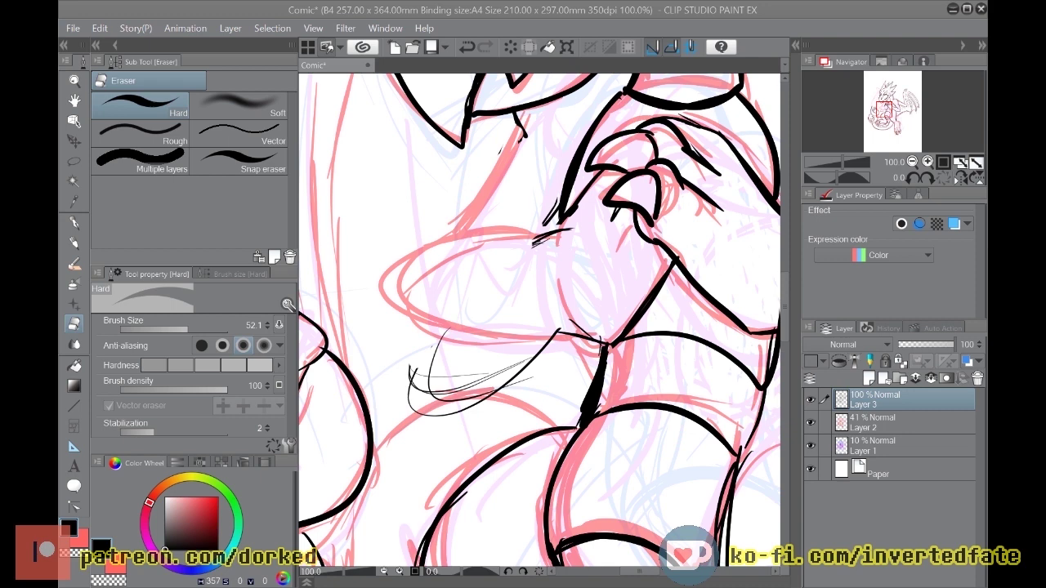
Step: Ink the far arm: the forearm's upper edge from the wrist, the upper arm from the neck to the elbow, and the forearm's underside
click(75, 223)
mouse_move(572, 219)
mouse_down()
mouse_move(461, 273)
mouse_move(415, 327)
mouse_up()
mouse_move(553, 198)
mouse_down()
mouse_move(539, 237)
mouse_move(562, 198)
mouse_up()
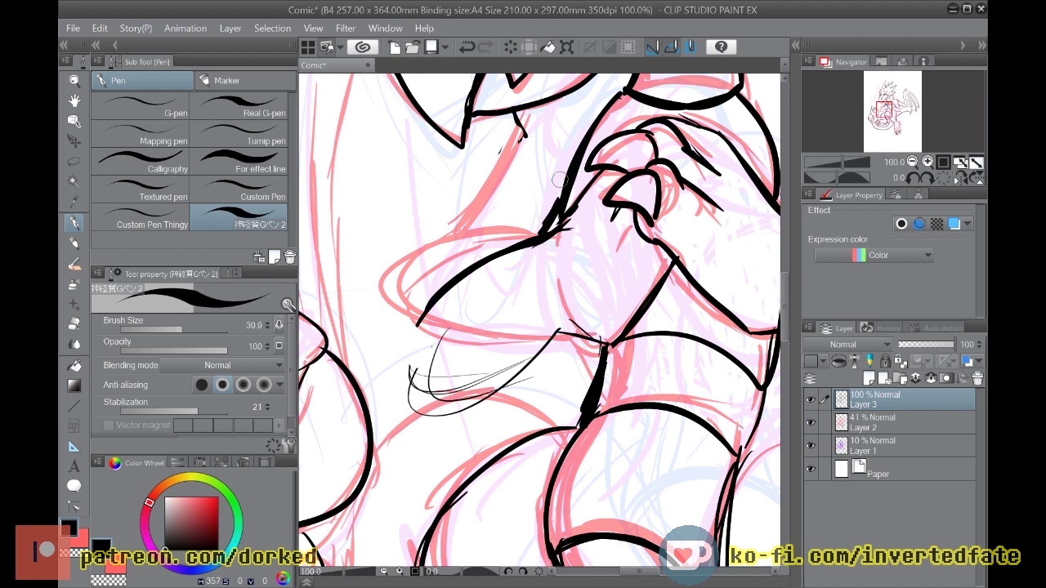
scroll(539, 196, up, 3)
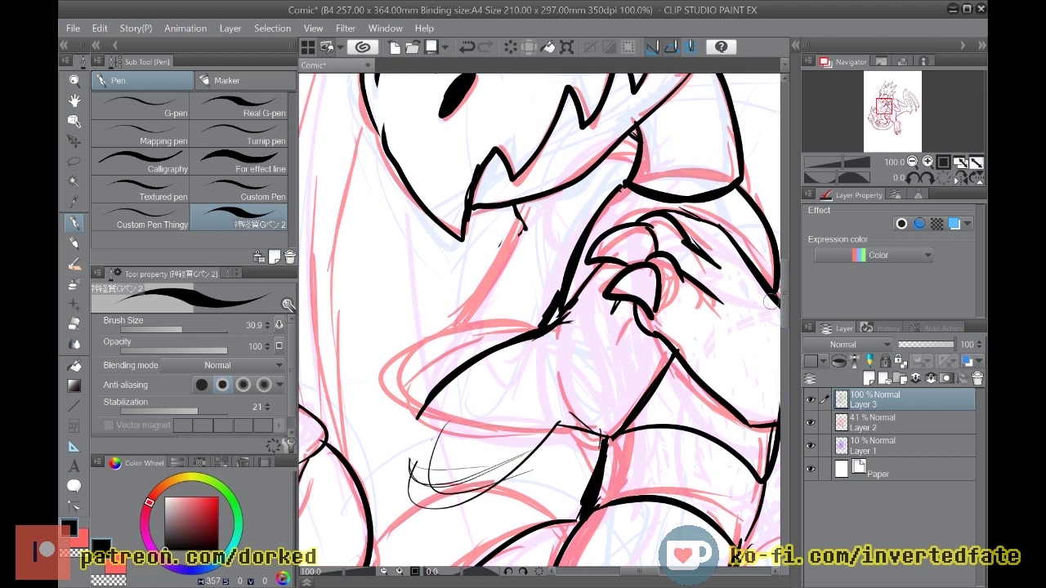
mouse_move(520, 207)
mouse_down()
mouse_move(519, 231)
mouse_move(517, 202)
mouse_move(514, 235)
mouse_move(466, 301)
mouse_up()
mouse_move(520, 216)
mouse_down()
mouse_move(419, 384)
mouse_move(395, 453)
mouse_up()
mouse_move(437, 353)
mouse_down()
mouse_move(402, 416)
mouse_move(393, 470)
mouse_move(403, 504)
mouse_move(460, 505)
mouse_move(532, 455)
mouse_move(557, 424)
mouse_up()
Step: Erase the leftover sketchy strokes inside the far arm's elbow
click(75, 324)
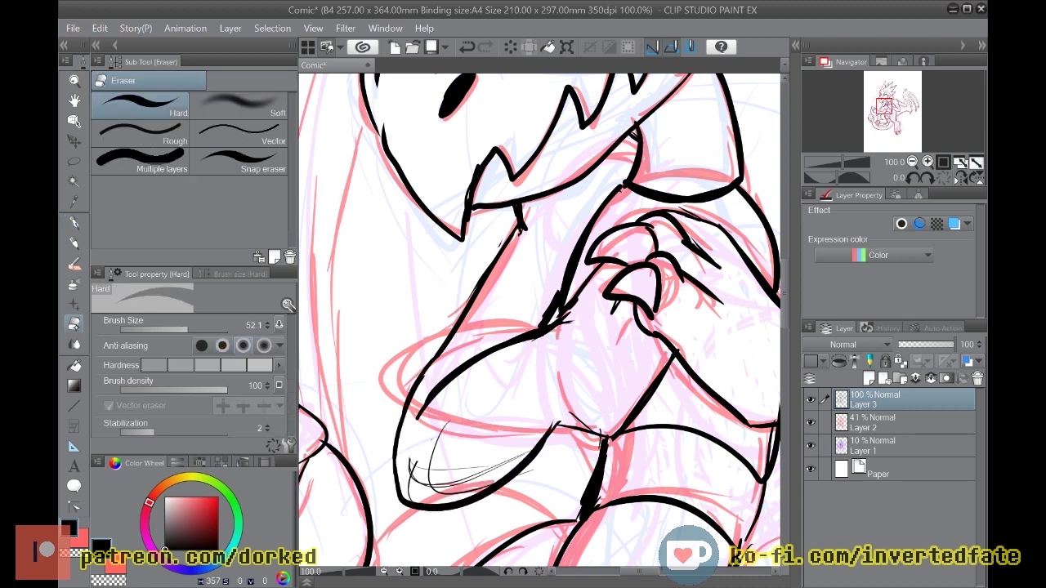
mouse_move(420, 453)
mouse_down()
mouse_move(414, 485)
mouse_move(446, 491)
mouse_move(495, 457)
mouse_move(535, 394)
mouse_move(508, 458)
mouse_move(469, 487)
mouse_move(449, 439)
mouse_move(412, 484)
mouse_move(443, 488)
mouse_move(512, 440)
mouse_move(469, 472)
mouse_move(487, 446)
mouse_move(424, 460)
mouse_move(486, 469)
mouse_up()
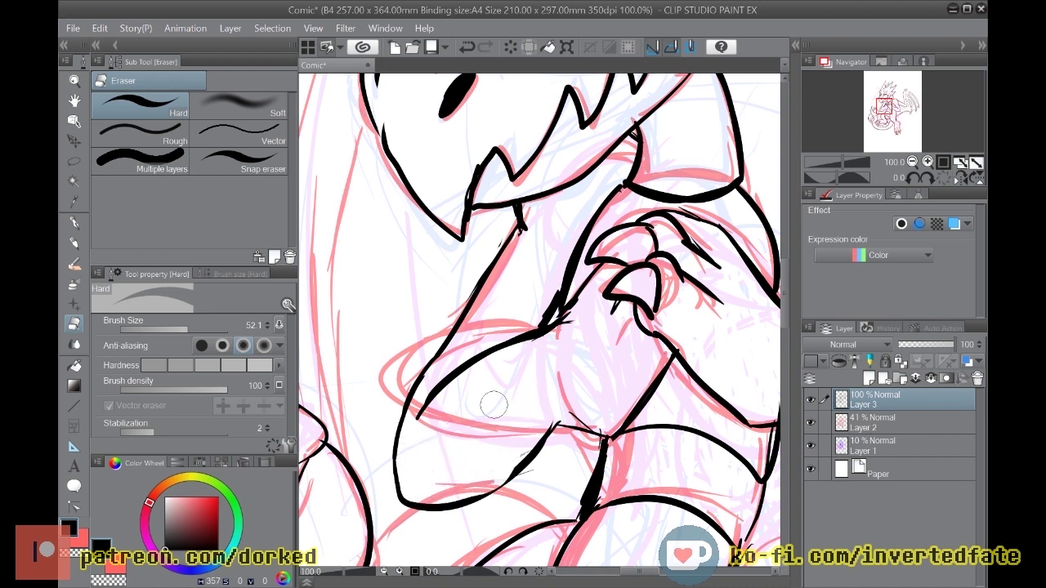
scroll(496, 401, down, 4)
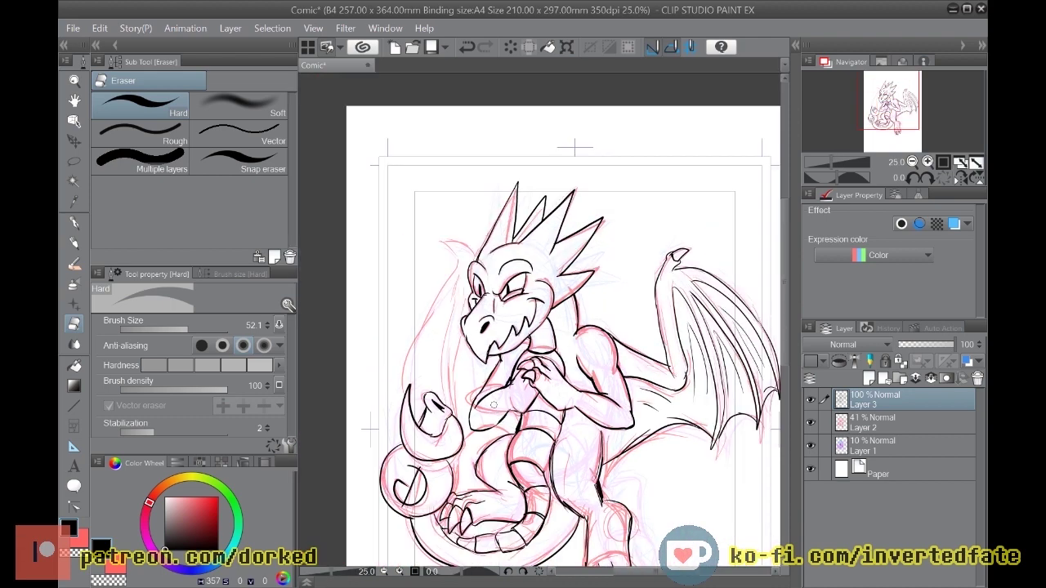
scroll(609, 392, down, 2)
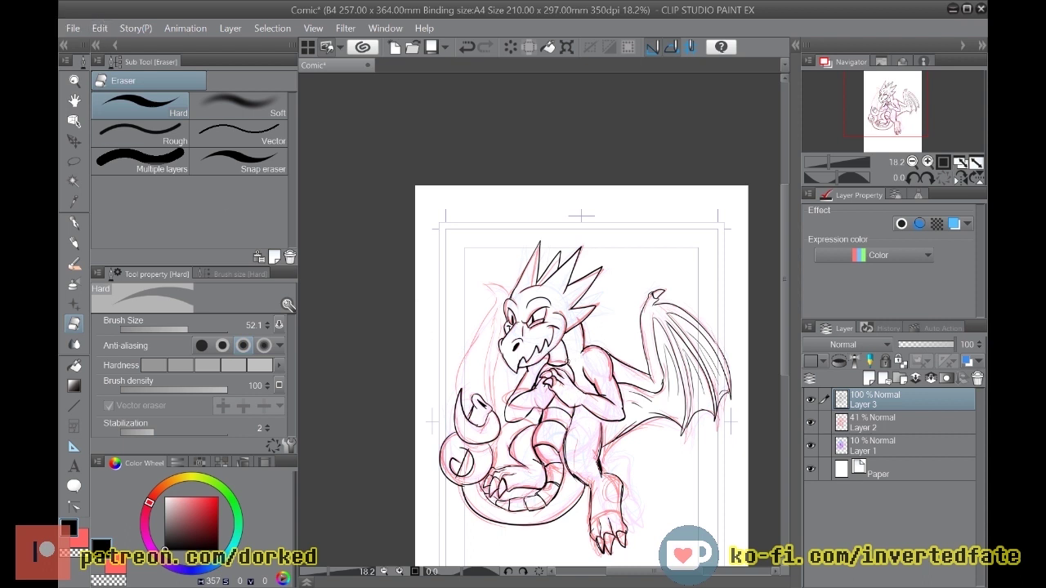
Step: Ink the far wing's arm with the pen, from a short line behind the far shoulder up to the curved wrist beside the head
scroll(566, 362, up, 2)
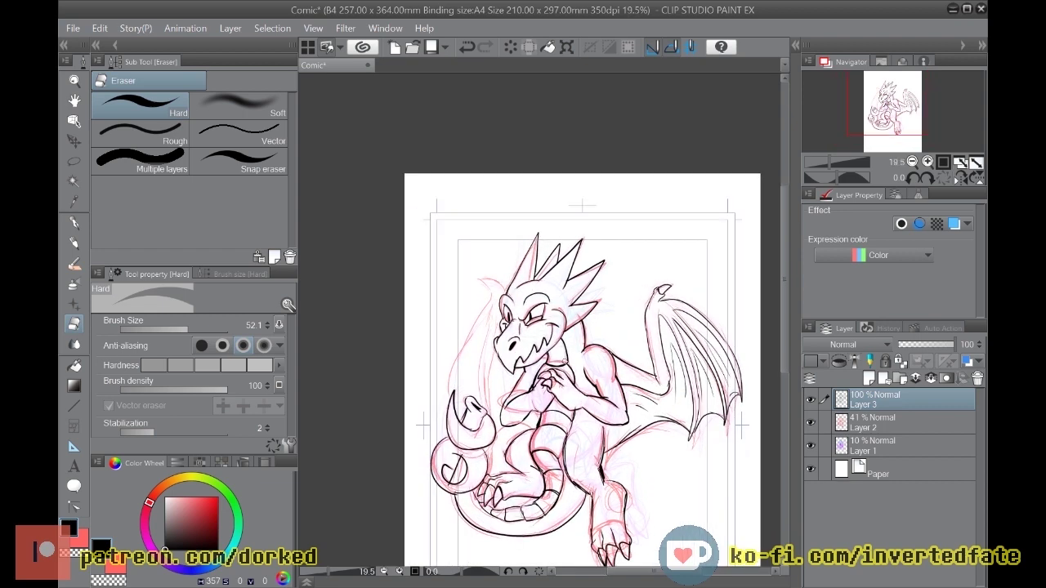
scroll(548, 359, up, 4)
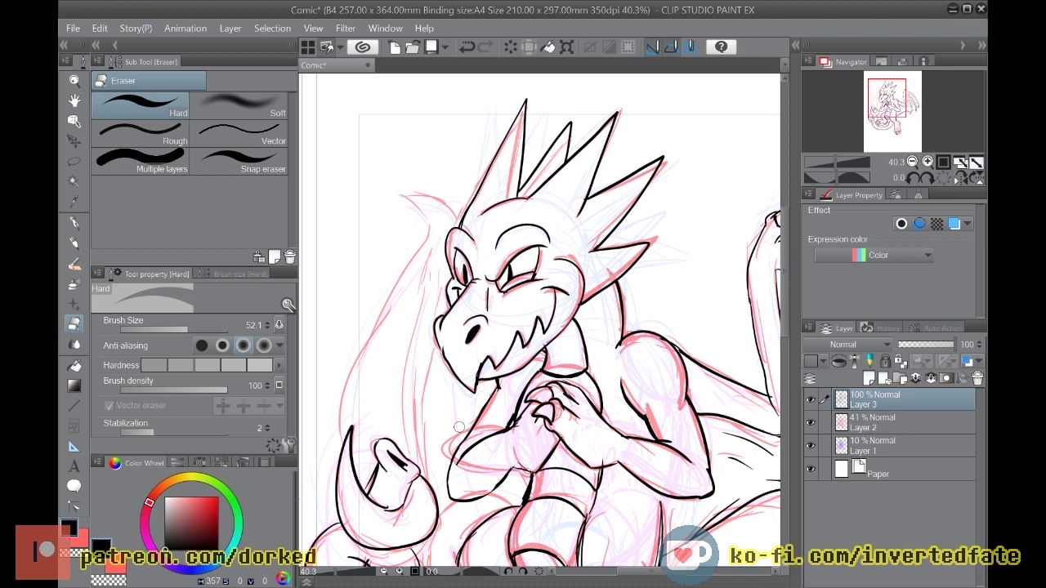
key(p)
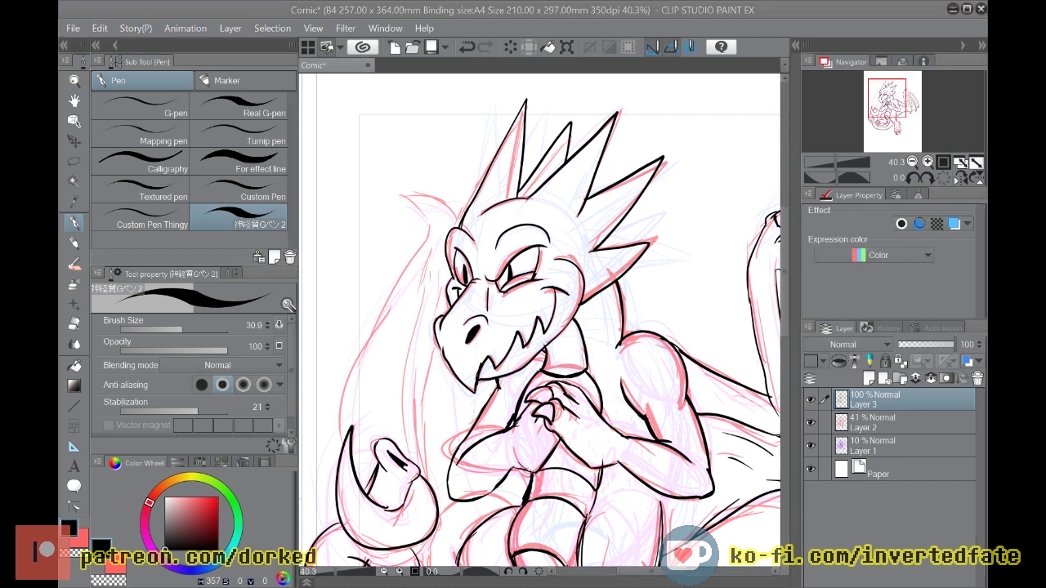
scroll(458, 298, down, 2)
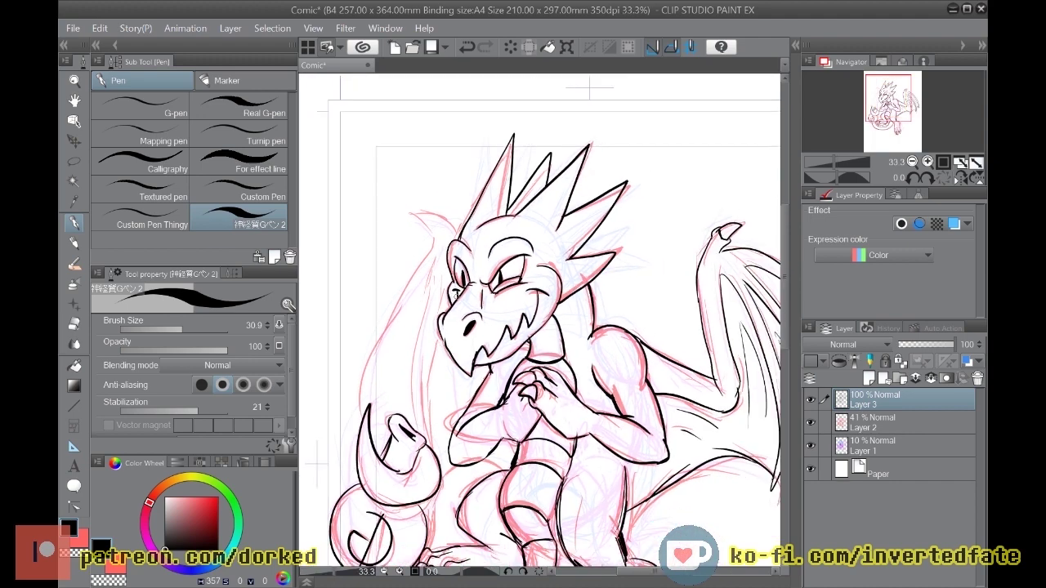
key(ctrl+minus)
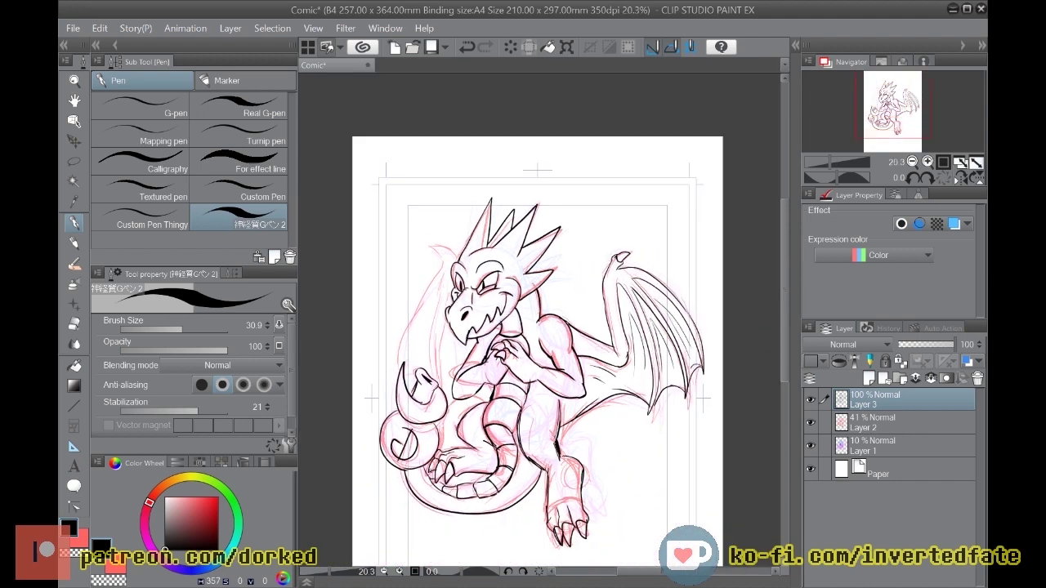
scroll(424, 384, up, 3)
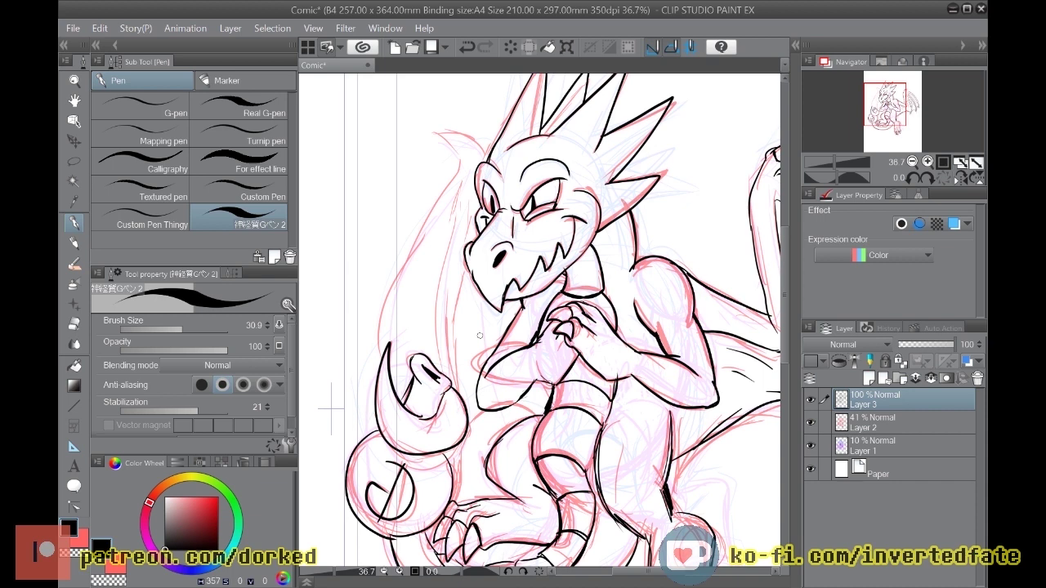
drag(469, 332, 520, 300)
drag(474, 325, 413, 181)
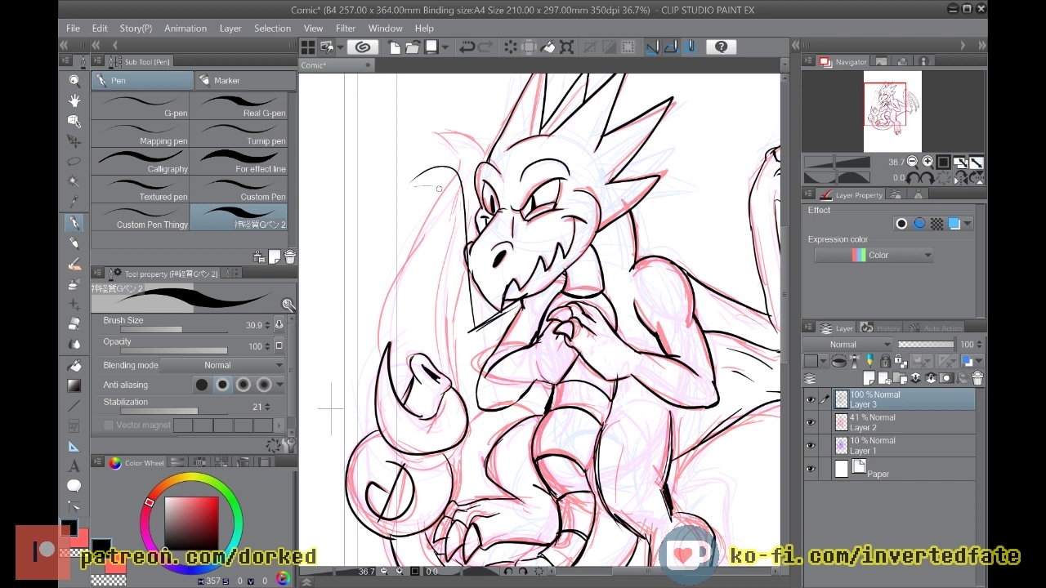
key(ctrl+0)
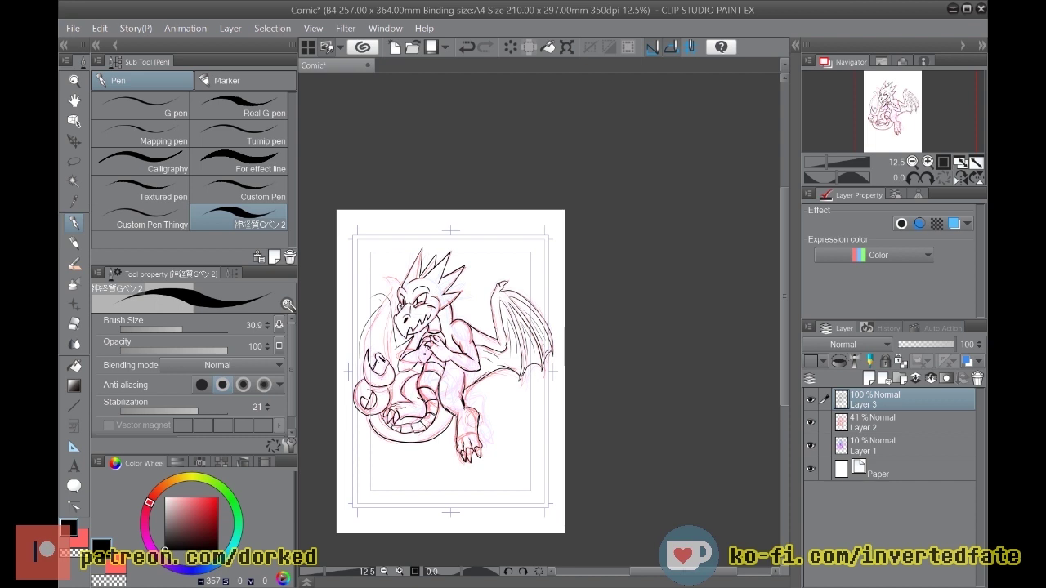
Step: Redraw the thin curved fold lines running down the far wing's membrane above the tail tip
scroll(377, 330, up, 1)
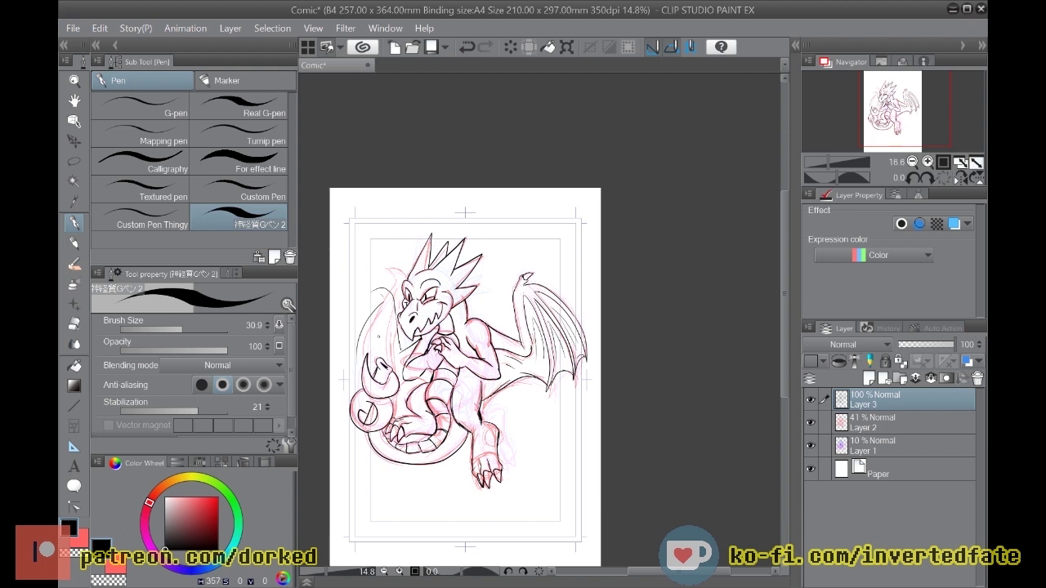
scroll(393, 284, up, 3)
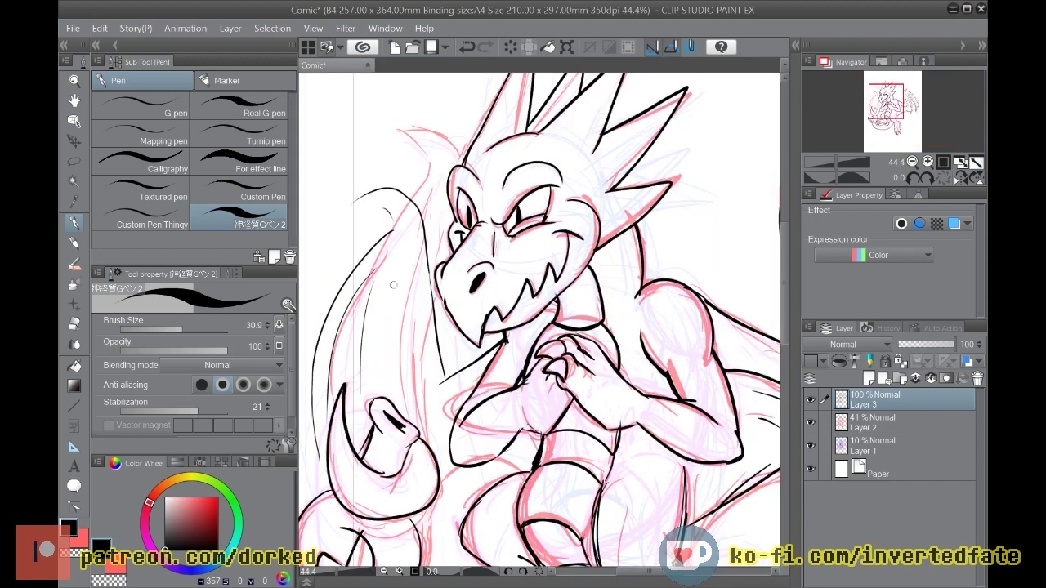
drag(393, 284, 384, 384)
key(ctrl+z)
key(ctrl+z)
drag(383, 270, 365, 381)
drag(394, 291, 390, 397)
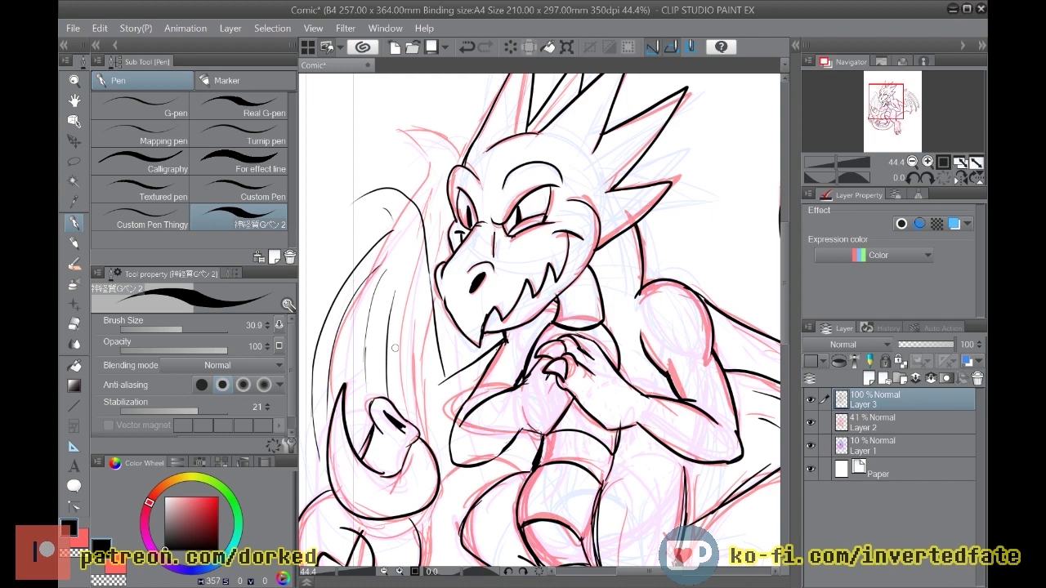
scroll(390, 328, up, 1)
scroll(390, 328, down, 3)
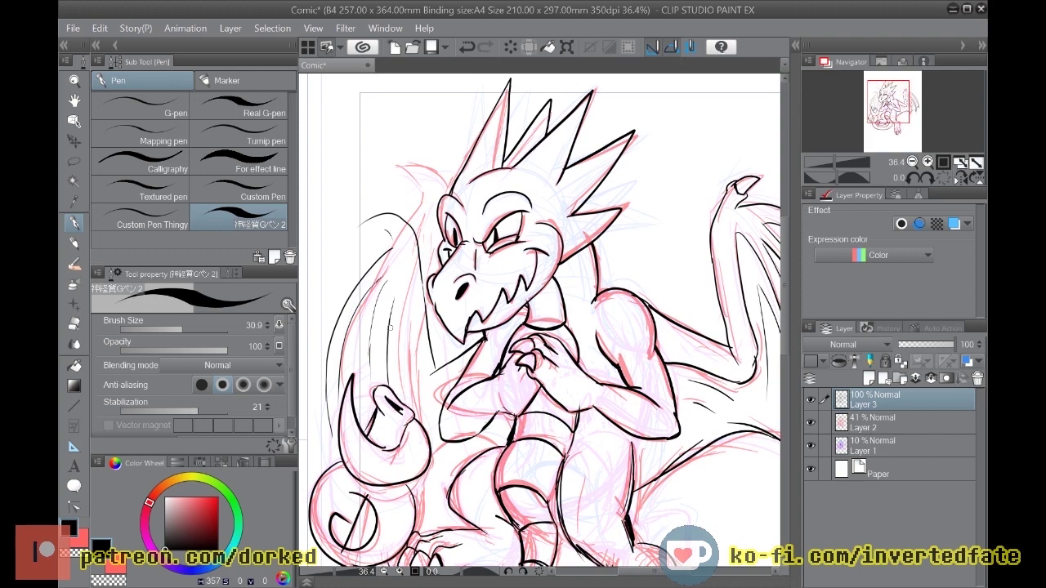
Step: Add another thin fold line to the far wing's membrane, closer to the wing's arm
scroll(389, 328, up, 4)
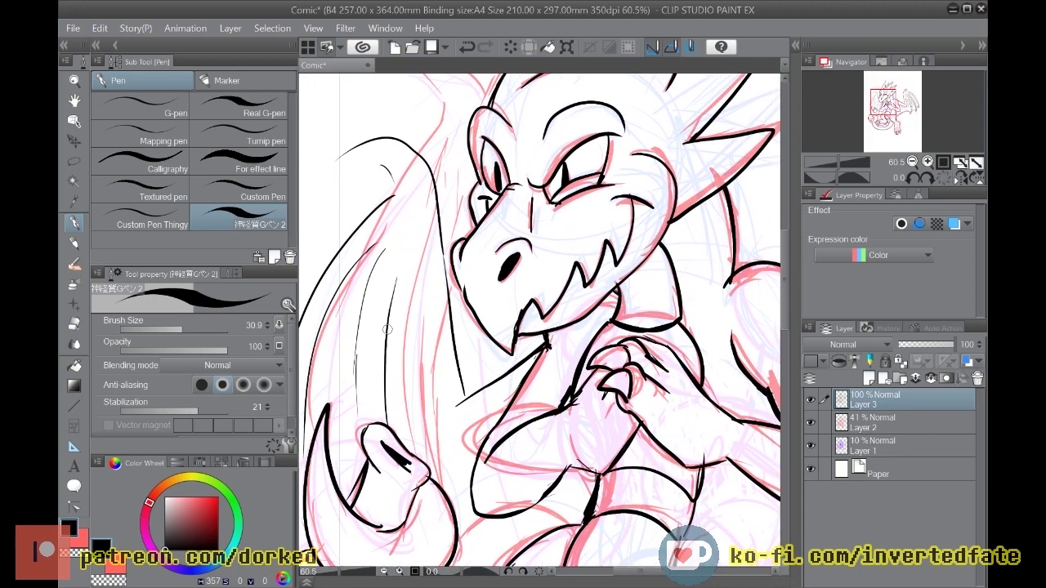
drag(407, 256, 404, 367)
mouse_move(420, 257)
mouse_down()
mouse_move(465, 439)
mouse_move(453, 453)
mouse_move(446, 442)
mouse_move(495, 434)
mouse_move(467, 447)
mouse_move(430, 433)
mouse_move(430, 410)
mouse_move(481, 445)
mouse_up()
key(ctrl+z)
scroll(473, 419, down, 4)
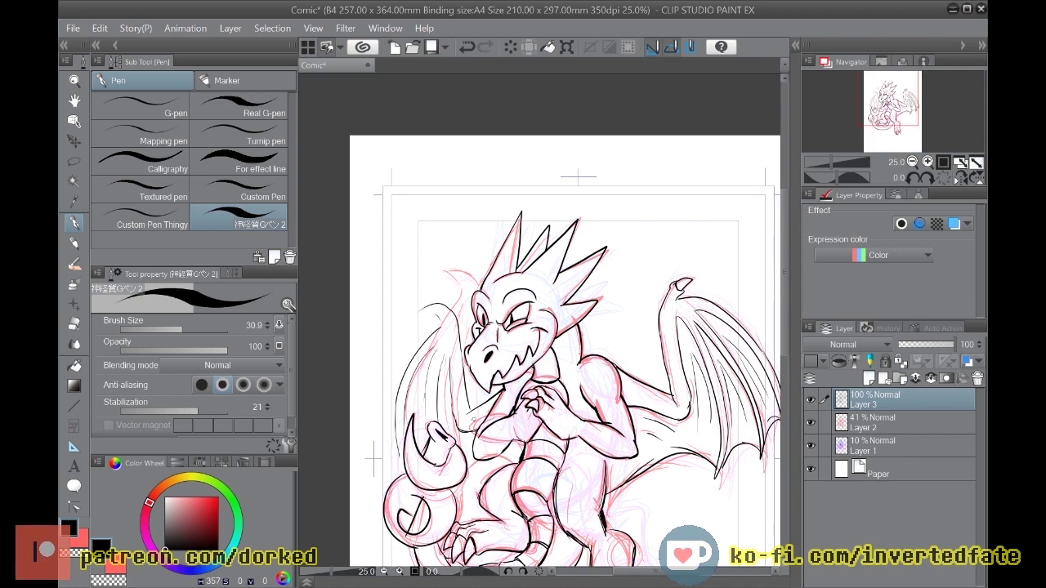
scroll(442, 426, down, 3)
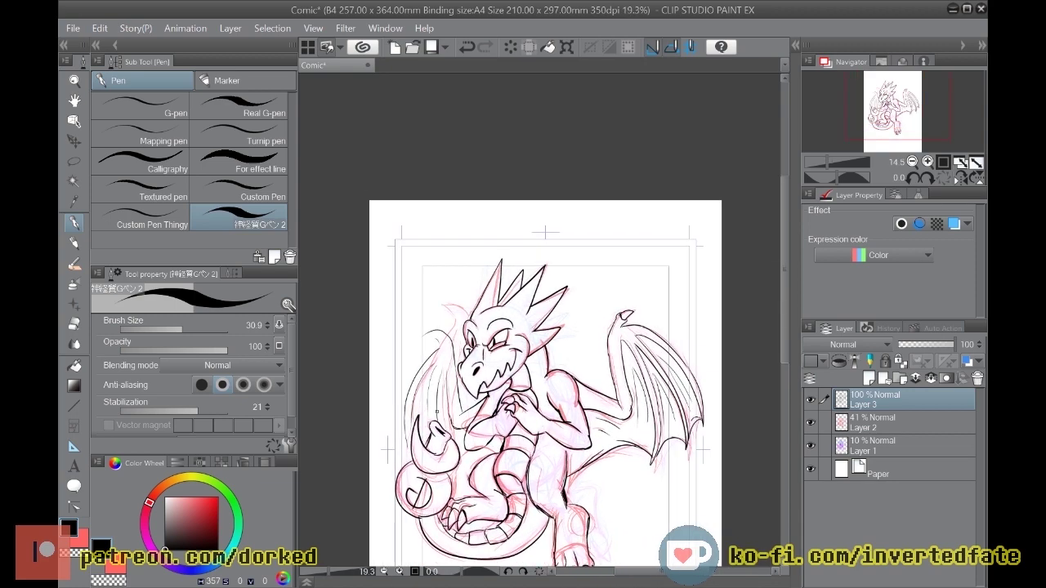
Step: Erase the thin inner fold lines running down the far wing's membrane above the tail tip
scroll(436, 412, up, 5)
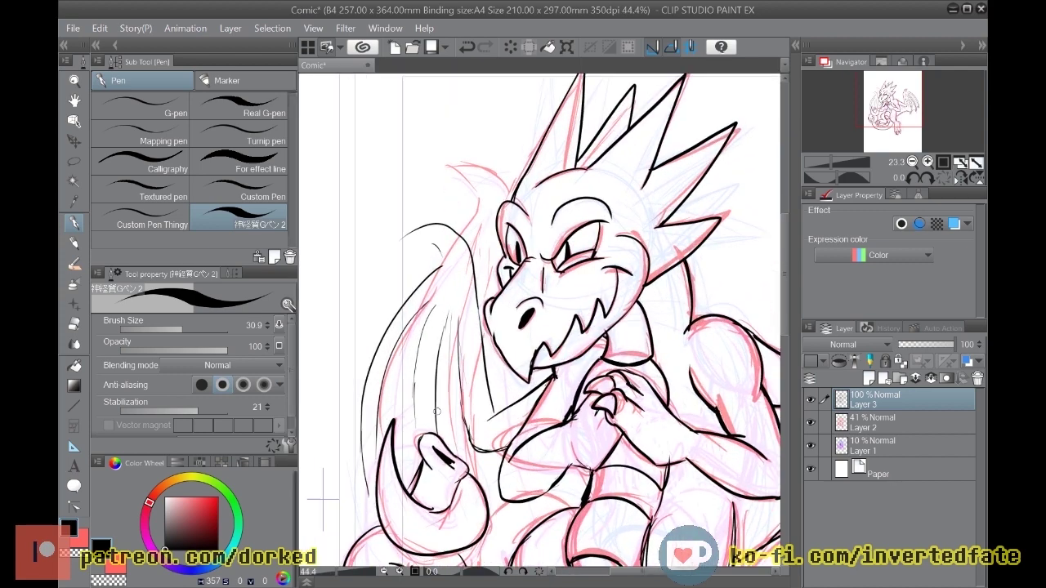
scroll(437, 412, up, 1)
key(e)
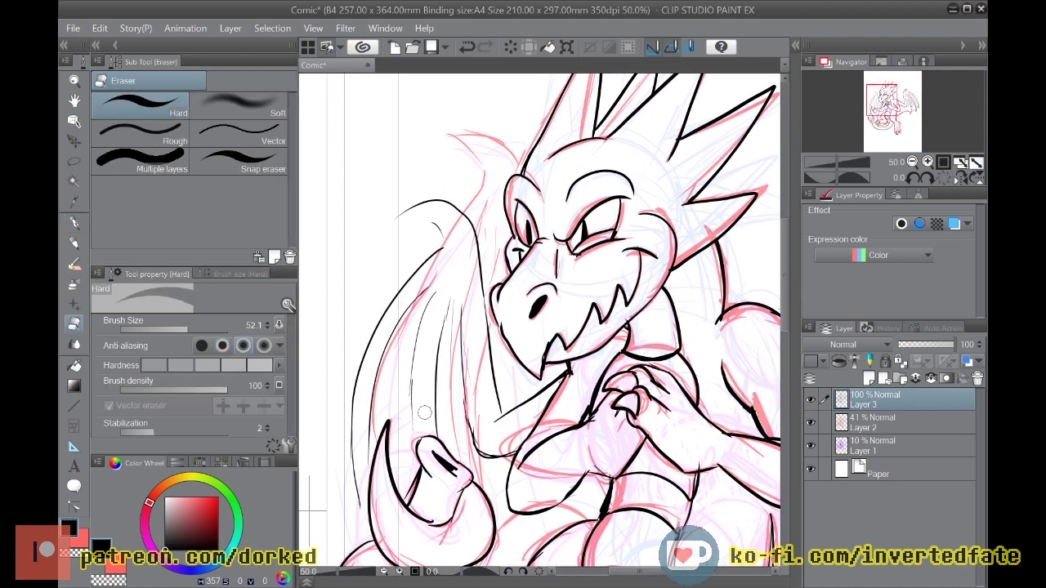
drag(440, 437, 450, 286)
drag(415, 349, 410, 430)
mouse_move(420, 303)
mouse_down()
mouse_move(379, 366)
mouse_move(366, 455)
mouse_up()
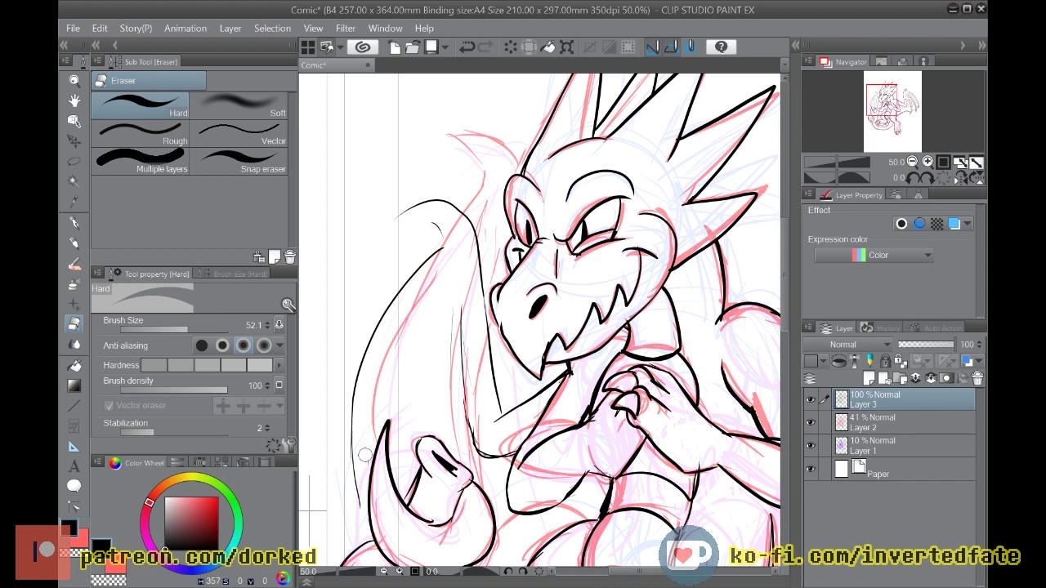
Step: Ink new thin curved fold lines fanning down the far wing's membrane from below the wrist toward the tail tip
click(76, 227)
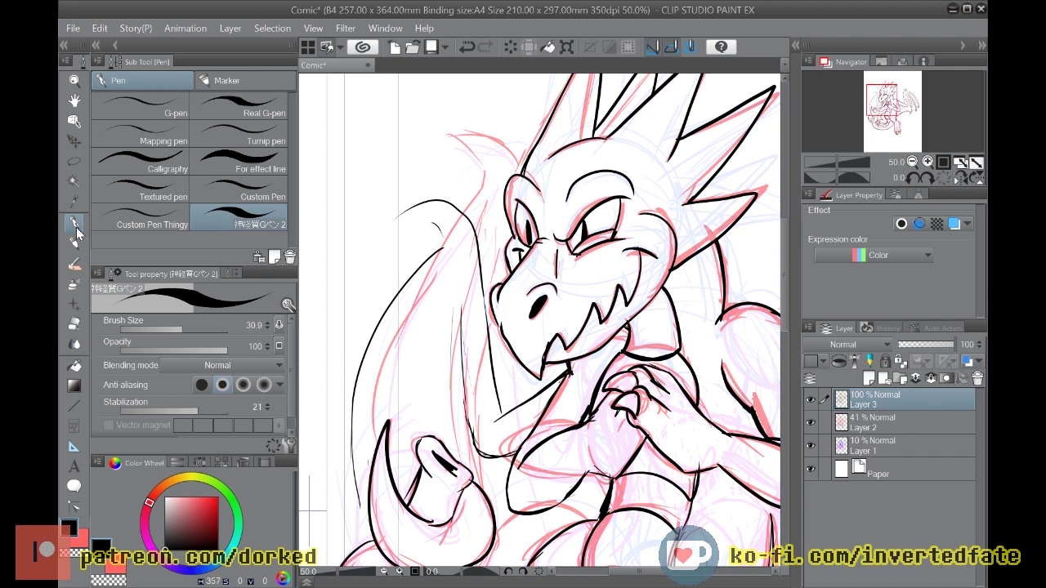
drag(441, 278, 406, 333)
key(ctrl+z)
mouse_move(433, 276)
mouse_down()
mouse_move(368, 372)
mouse_move(384, 348)
mouse_move(361, 470)
mouse_move(365, 424)
mouse_up()
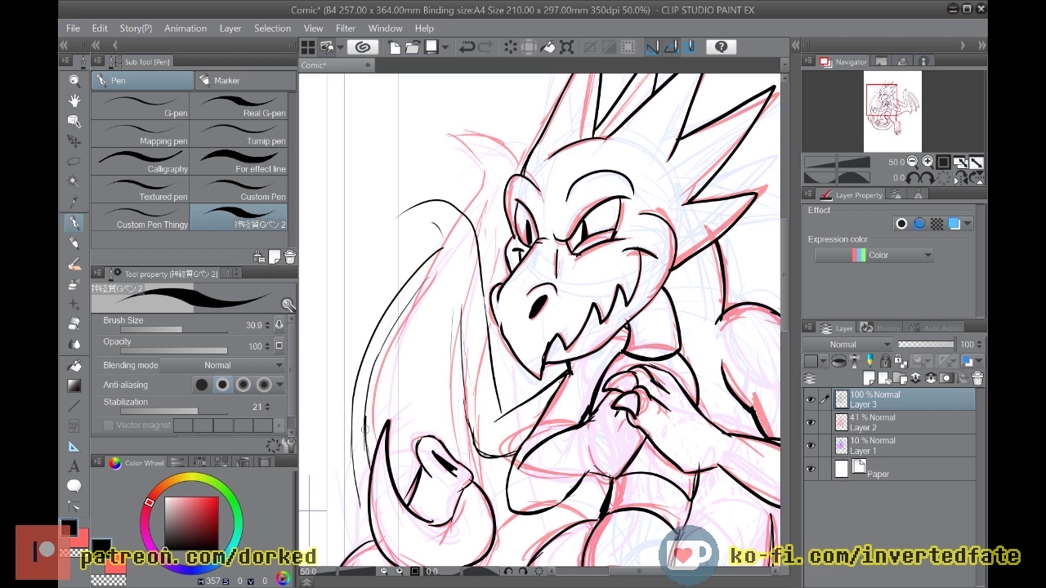
mouse_move(446, 268)
mouse_down()
mouse_move(401, 401)
mouse_move(402, 459)
mouse_up()
drag(448, 288, 422, 423)
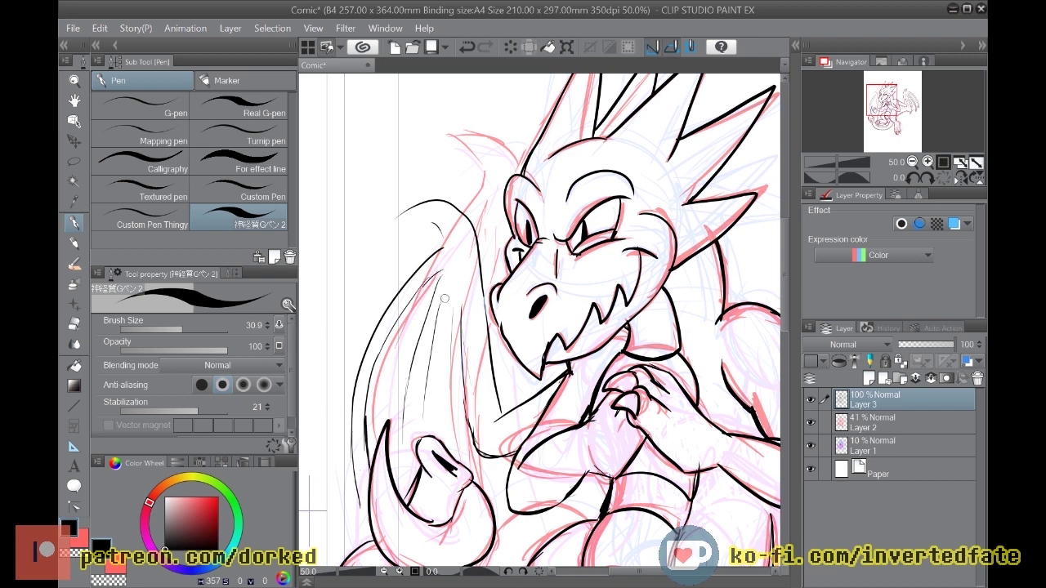
Step: Ink the outer curved edge of the far wing and a fold line inside it, and trim their upper ends near the wrist
mouse_move(438, 242)
mouse_down()
mouse_move(338, 332)
mouse_move(319, 448)
mouse_up()
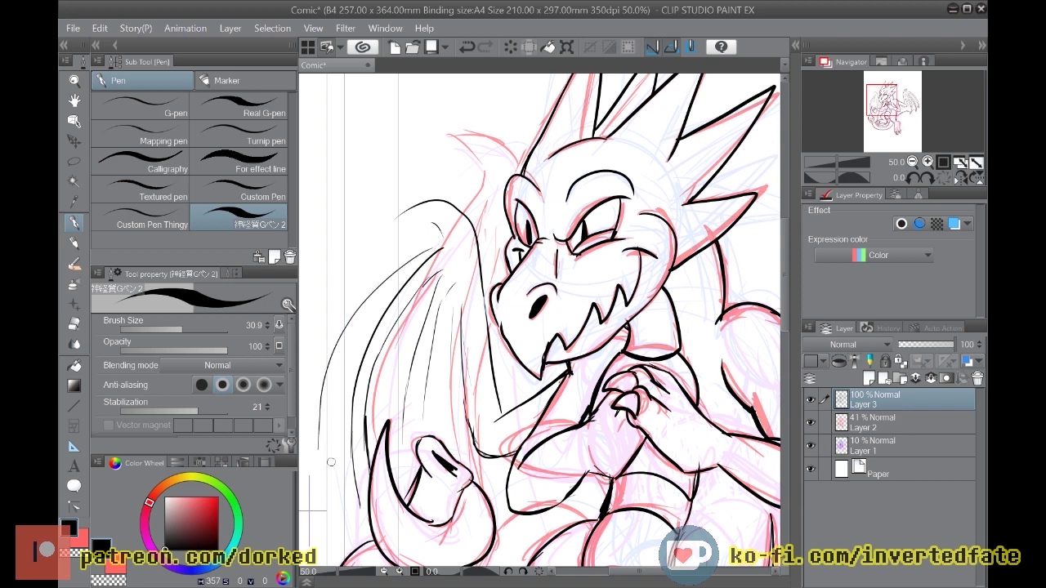
drag(420, 270, 353, 336)
drag(328, 425, 328, 500)
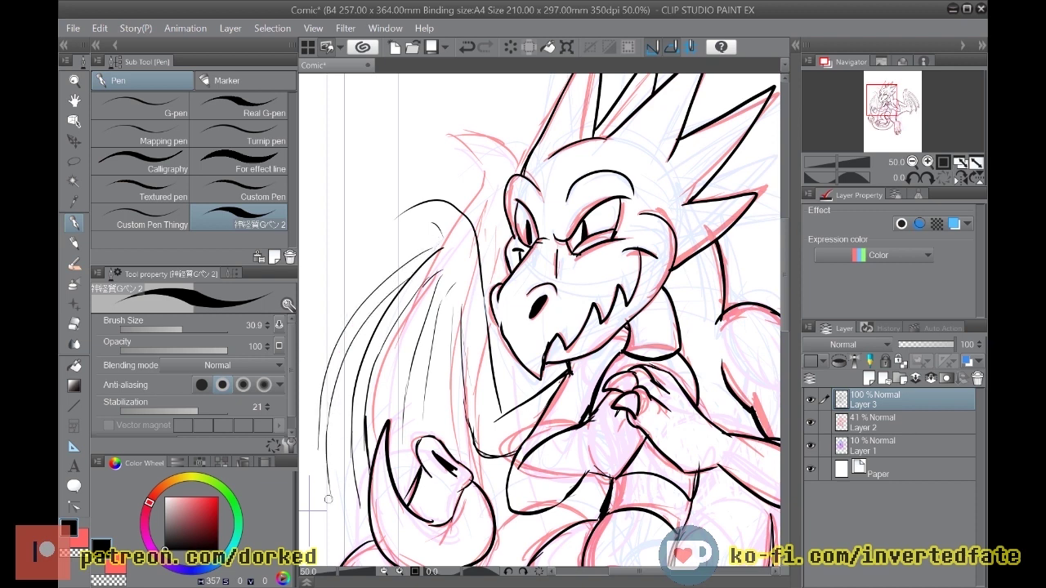
key(e)
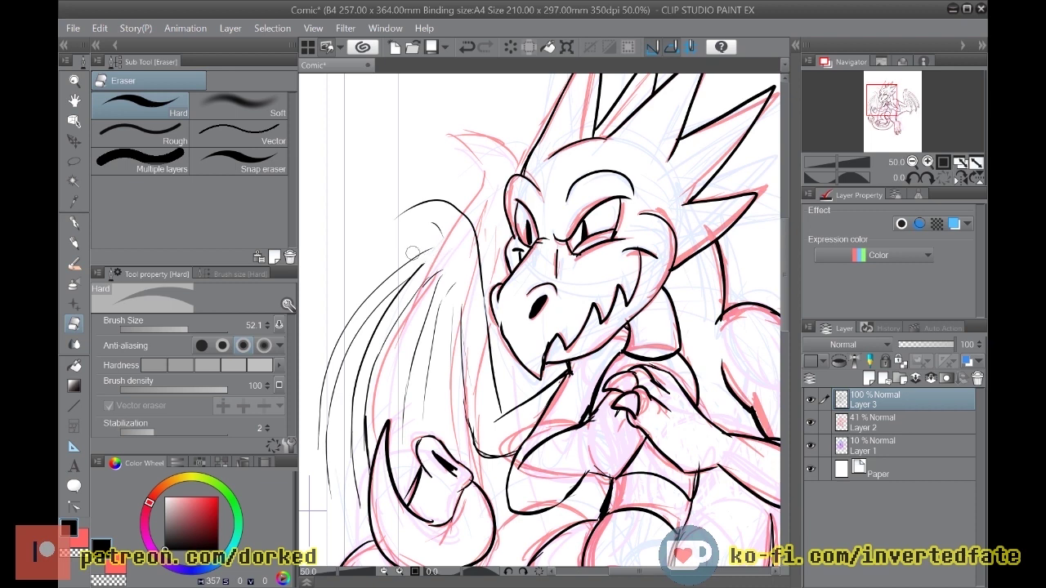
key(p)
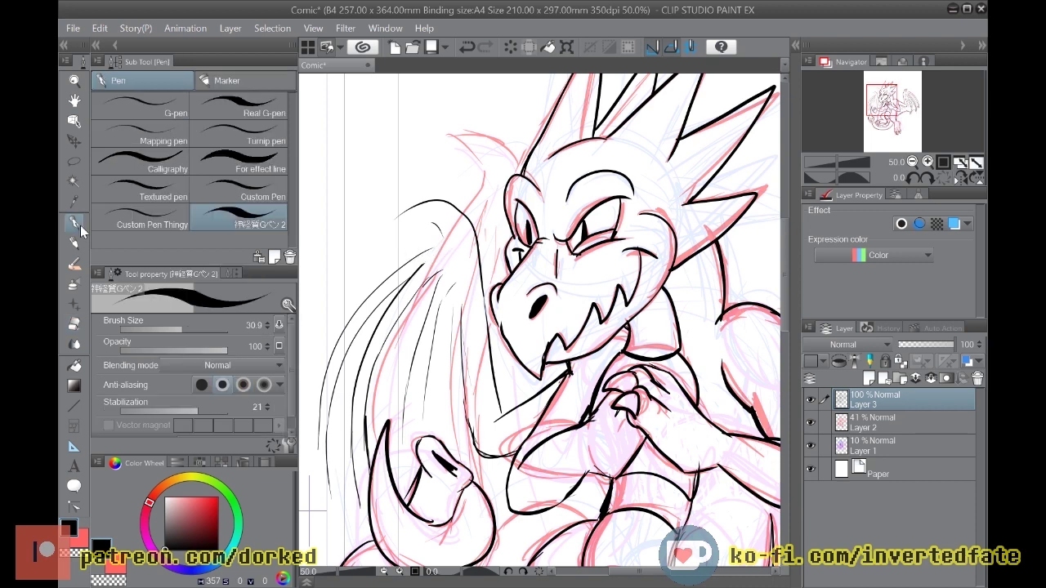
Step: Erase the thin overhanging end of the far wing's wrist curve
key(ctrl+minus)
key(ctrl+minus)
key(ctrl+plus)
key(ctrl+plus)
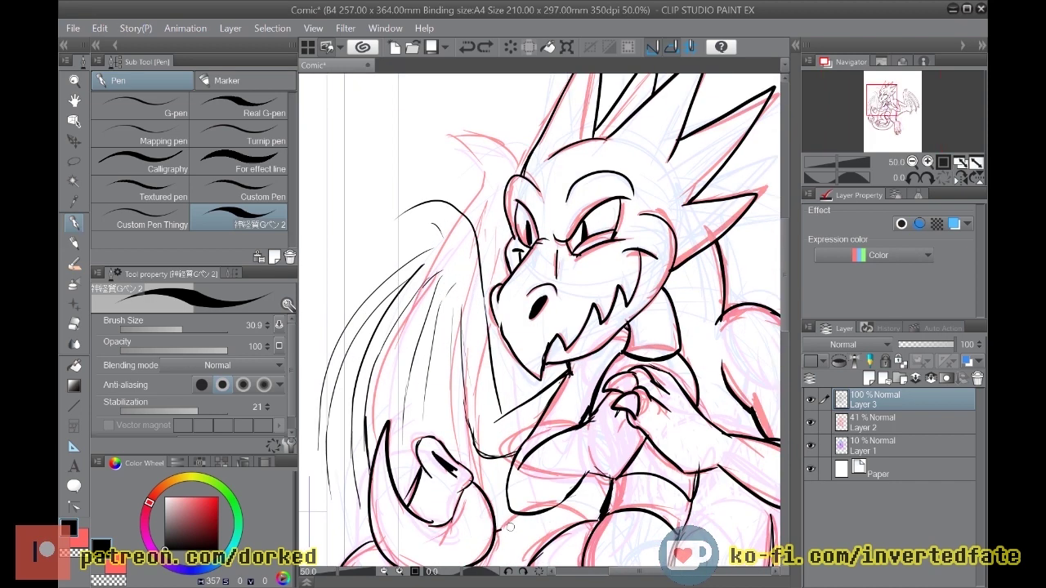
scroll(546, 515, down, 4)
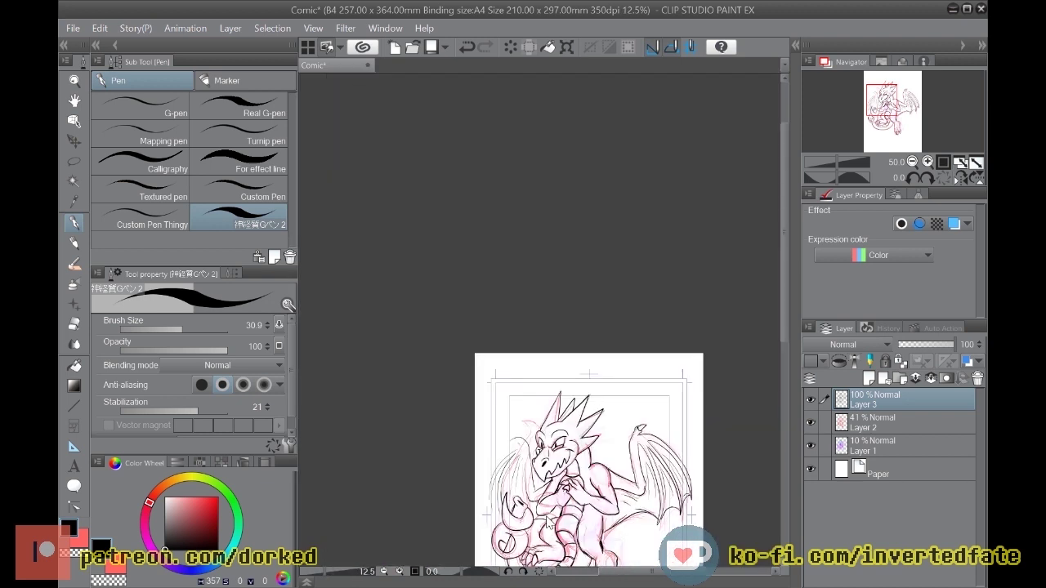
drag(790, 301, 785, 370)
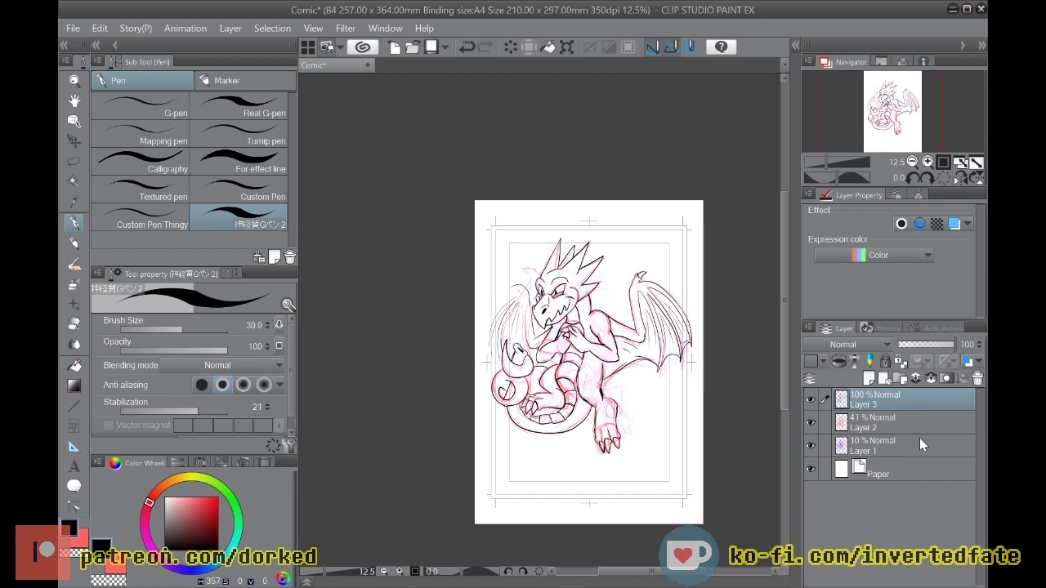
scroll(547, 340, up, 4)
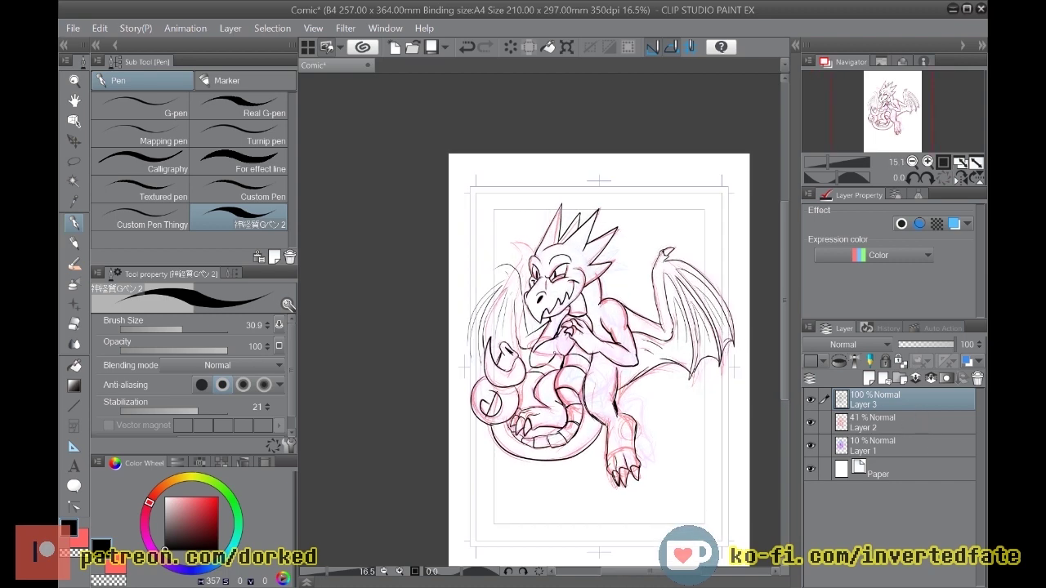
scroll(490, 258, up, 3)
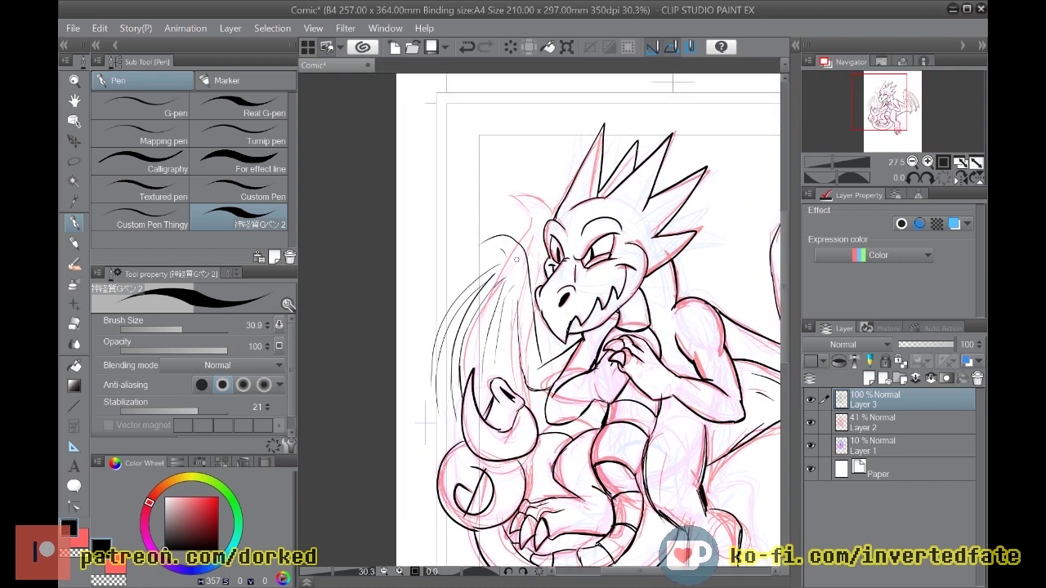
scroll(515, 241, up, 7)
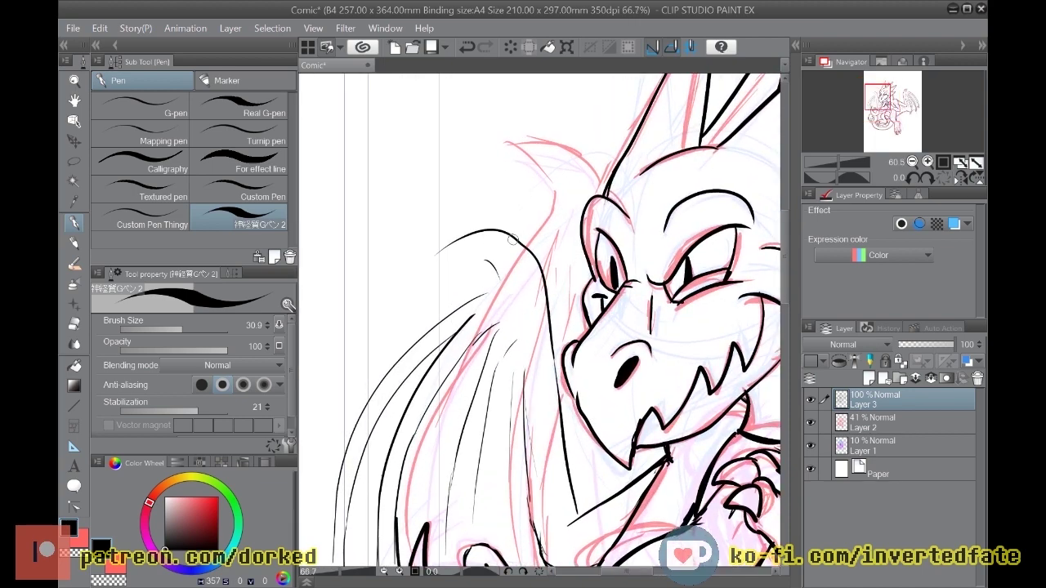
click(74, 325)
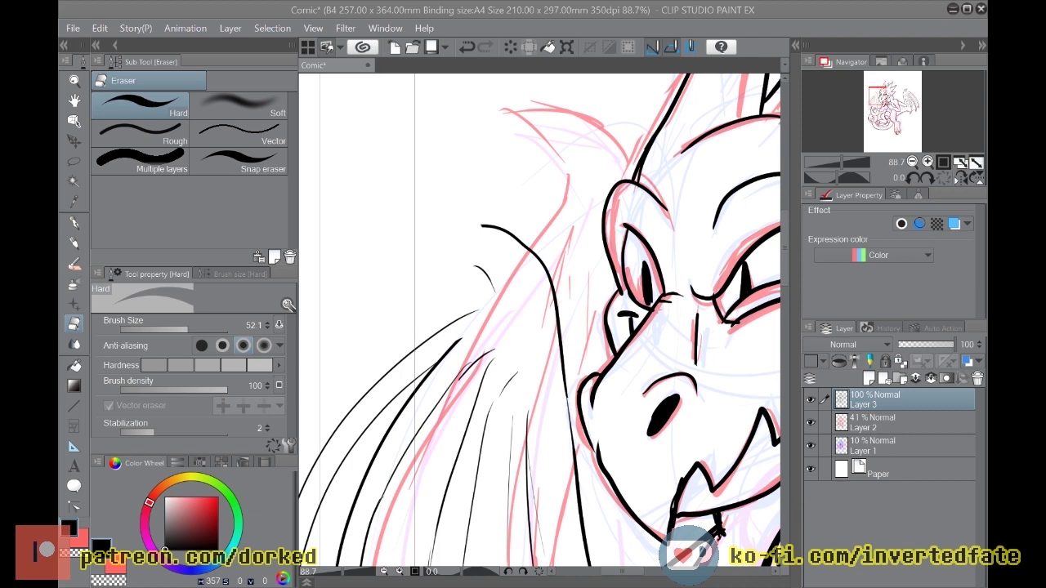
Step: Ink the hooked claw at the far wing's wrist and join its top to the wing arm with a rounded curve
click(74, 222)
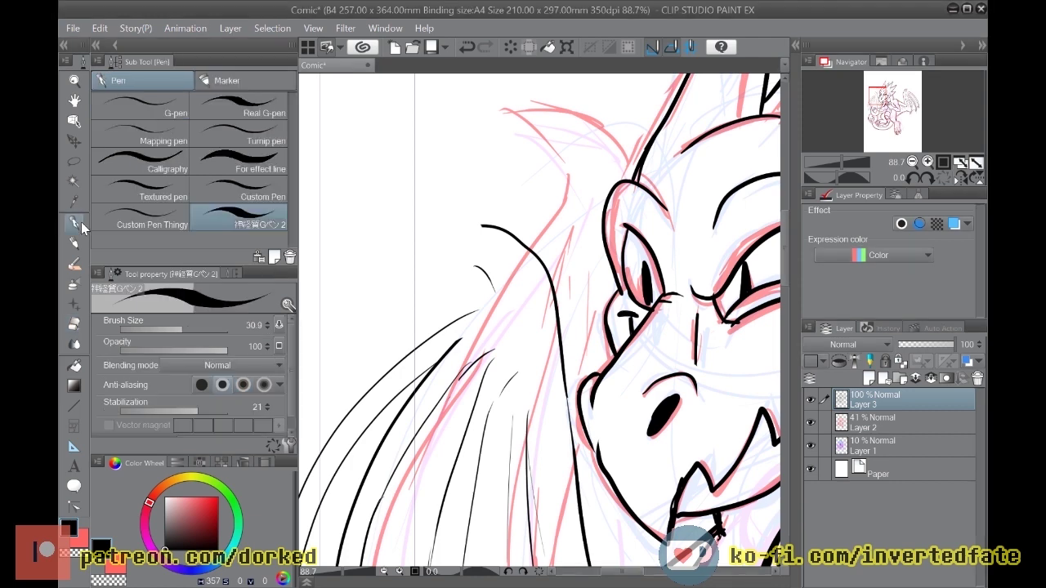
drag(468, 235, 463, 260)
mouse_move(465, 235)
mouse_down()
mouse_move(443, 244)
mouse_move(448, 237)
mouse_move(428, 290)
mouse_move(476, 271)
mouse_up()
key(ctrl+z)
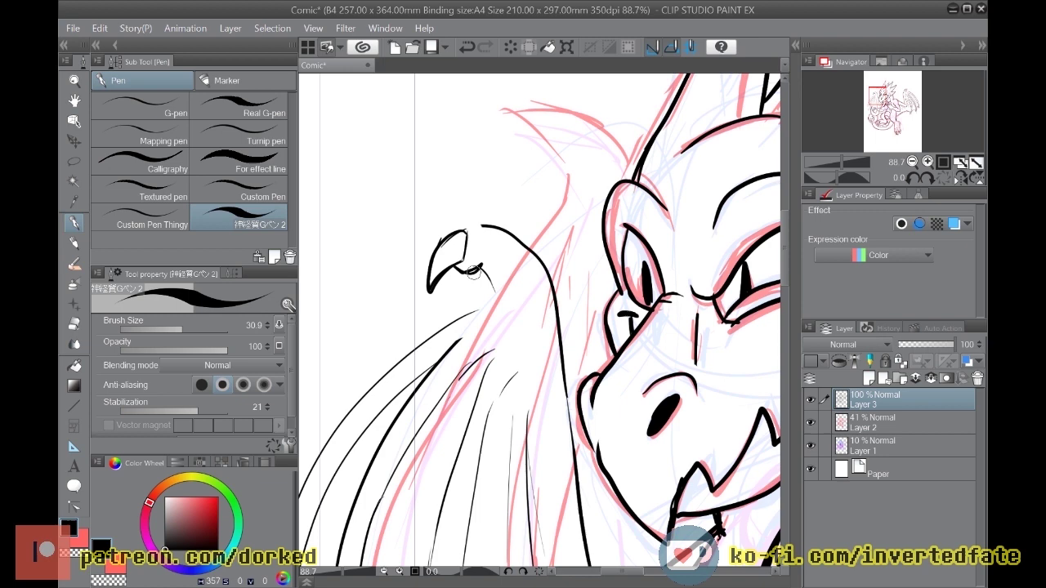
drag(453, 229, 486, 232)
Step: Ink the upper outer edge of the far wing's membrane from beneath the claw down into the existing outer line
mouse_move(485, 265)
mouse_down()
mouse_move(496, 299)
mouse_move(443, 309)
mouse_move(455, 322)
mouse_move(396, 364)
mouse_up()
key(ctrl+z)
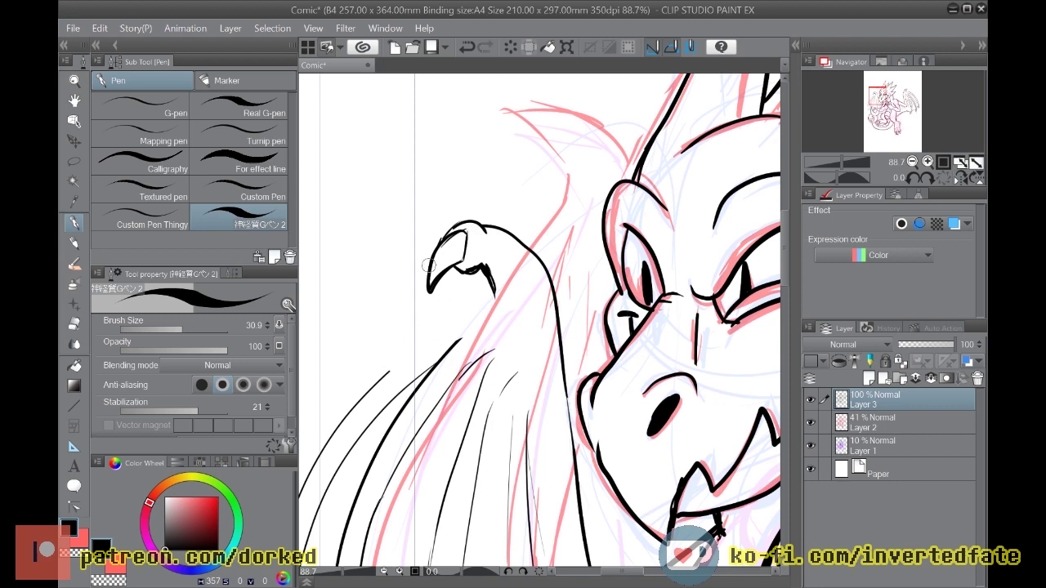
mouse_move(490, 290)
mouse_down()
mouse_move(372, 382)
mouse_move(439, 311)
mouse_up()
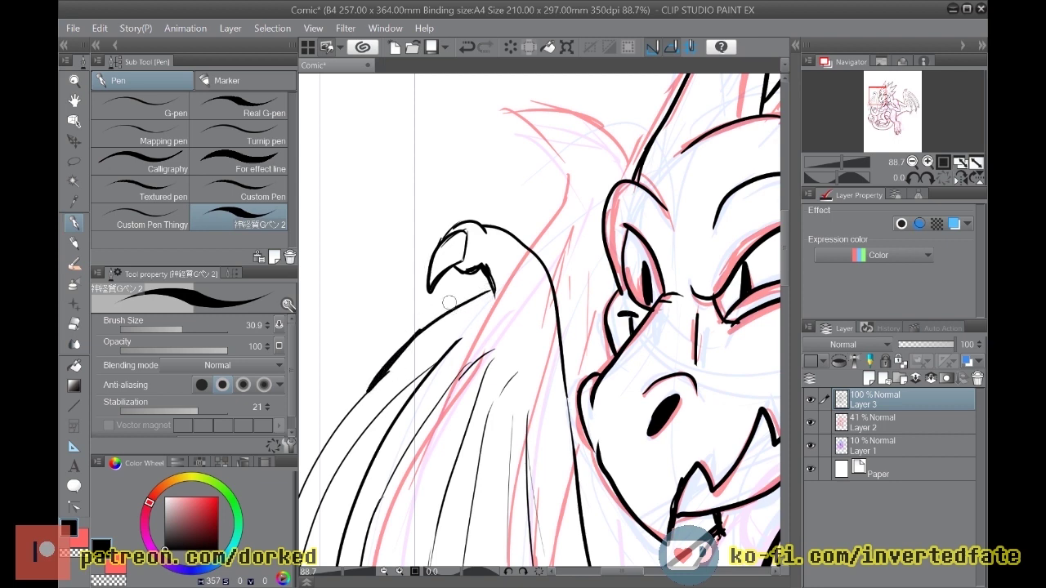
key(ctrl+z)
mouse_move(490, 287)
mouse_down()
mouse_move(434, 322)
mouse_move(346, 411)
mouse_up()
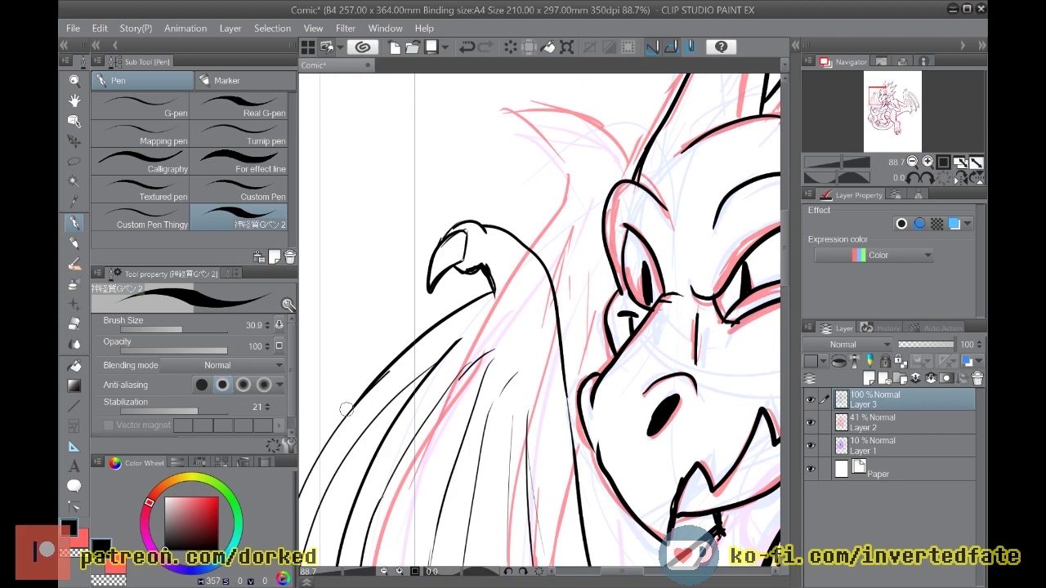
Step: Ink bolder lines over the far wing's inner folds and thicken the point where they meet near the wing arm
scroll(485, 276, down, 5)
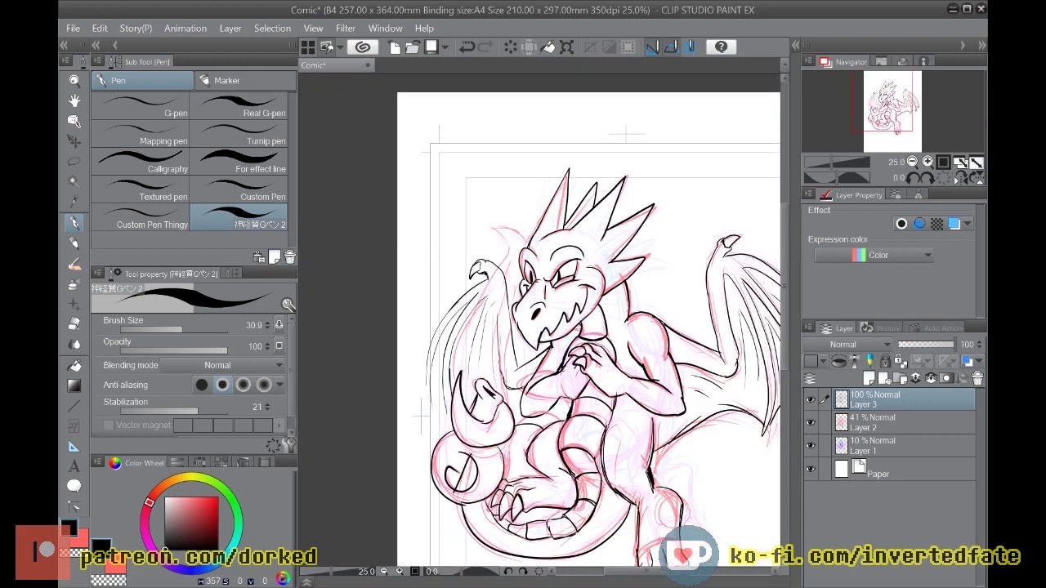
scroll(488, 278, up, 3)
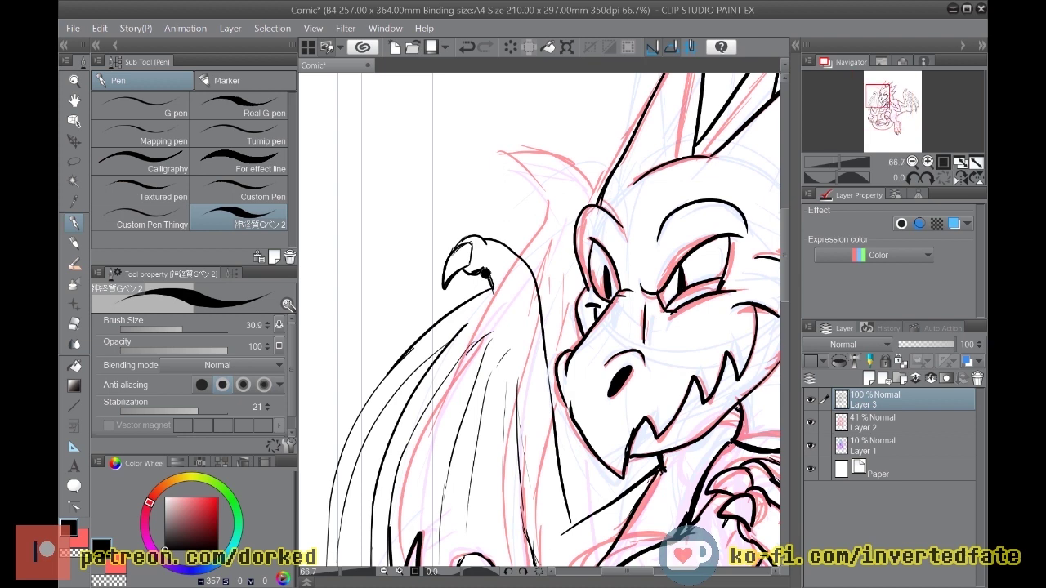
mouse_move(462, 361)
mouse_down()
mouse_move(497, 331)
mouse_move(449, 477)
mouse_move(441, 565)
mouse_up()
key(ctrl+z)
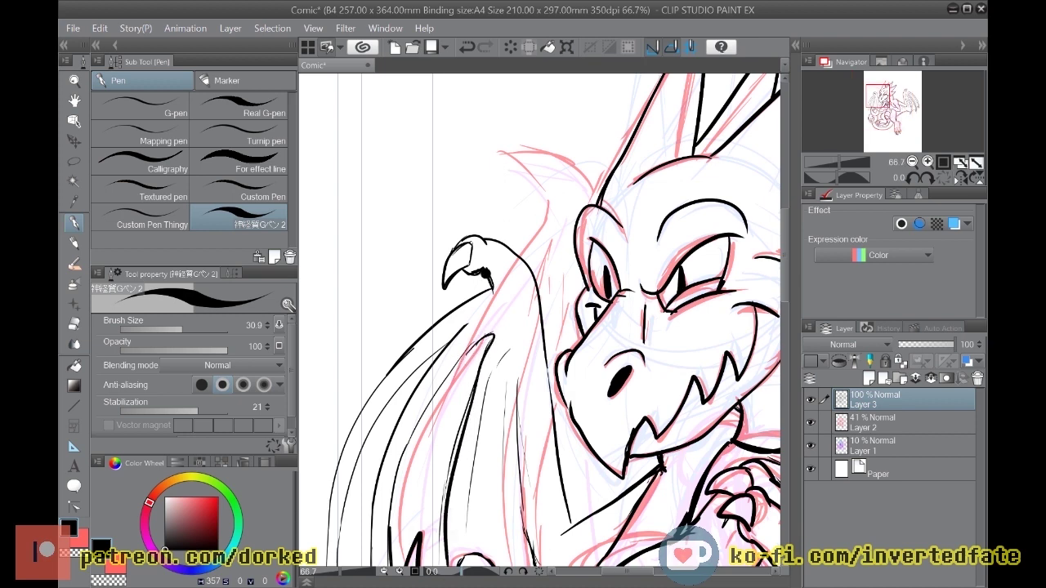
mouse_move(503, 358)
mouse_down()
mouse_move(480, 429)
mouse_move(462, 556)
mouse_up()
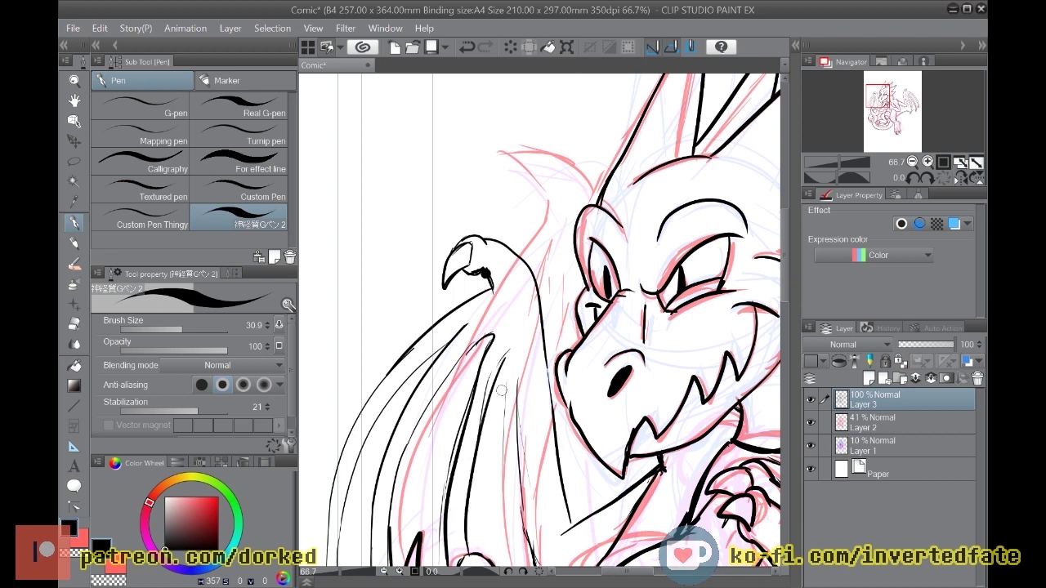
mouse_move(511, 354)
mouse_down()
mouse_move(499, 379)
mouse_move(514, 352)
mouse_move(531, 549)
mouse_up()
key(ctrl+z)
drag(518, 343, 504, 366)
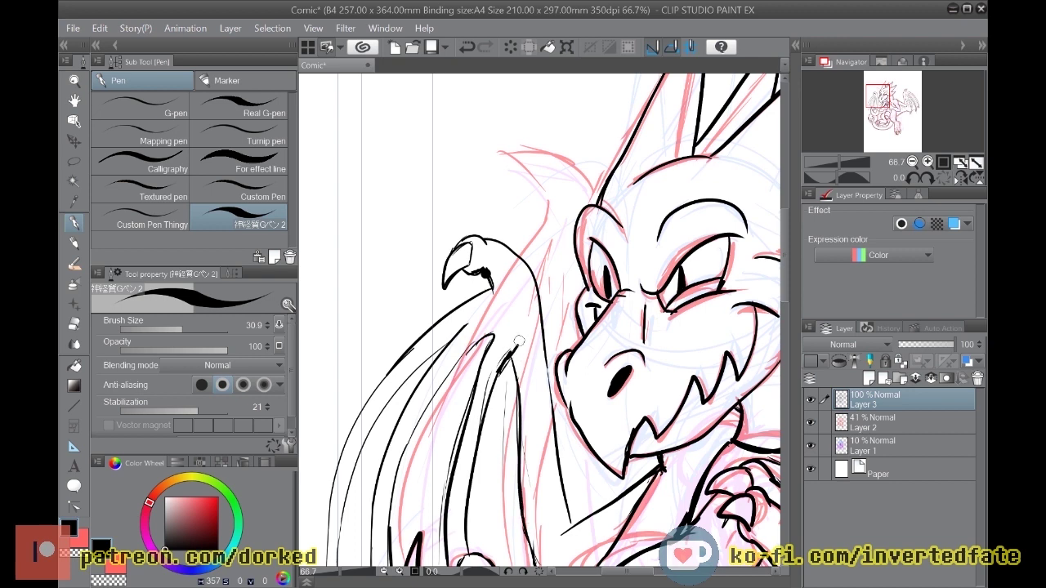
mouse_move(522, 325)
mouse_down()
mouse_move(496, 376)
mouse_move(513, 354)
mouse_move(476, 470)
mouse_up()
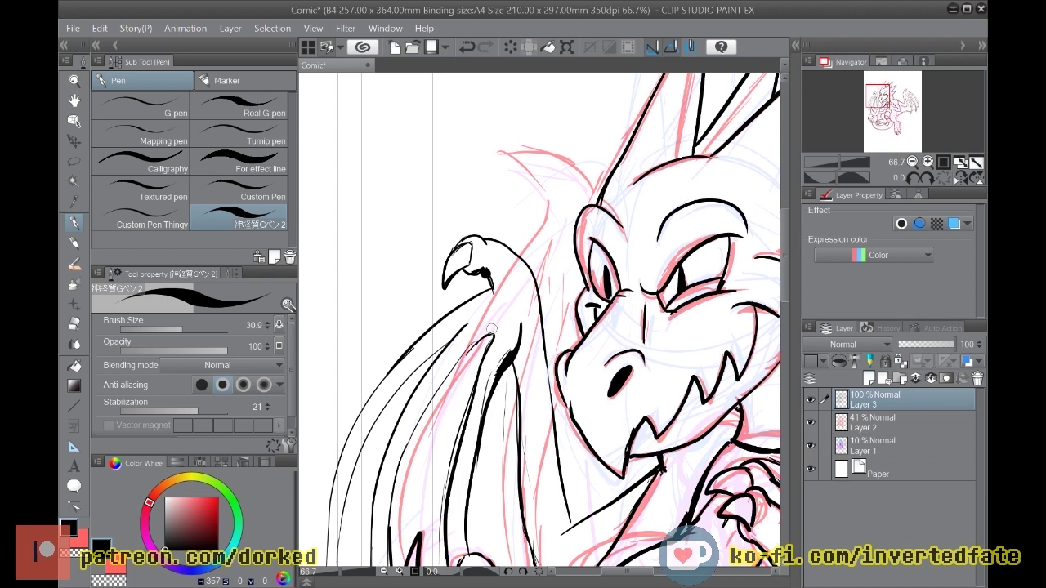
Step: Ink a bold curved line over the far wing's middle finger, from below the wrist down toward the tail tip
mouse_move(496, 326)
mouse_down()
mouse_move(433, 401)
mouse_move(401, 490)
mouse_move(399, 532)
mouse_up()
key(ctrl+z)
mouse_move(495, 327)
mouse_down()
mouse_move(460, 359)
mouse_move(411, 435)
mouse_move(393, 478)
mouse_move(389, 542)
mouse_up()
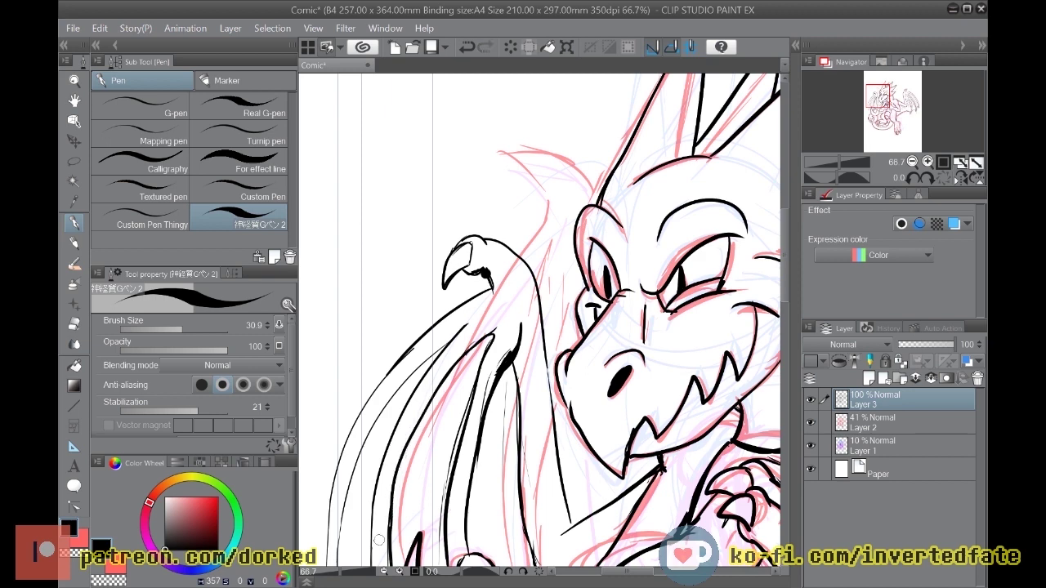
mouse_move(452, 346)
mouse_down()
mouse_move(372, 418)
mouse_move(333, 497)
mouse_up()
key(ctrl+z)
mouse_move(442, 351)
mouse_down()
mouse_move(393, 394)
mouse_move(335, 489)
mouse_up()
key(ctrl+z)
Step: Ink the lower edge of the far wing's membrane between the outer fold lines and the curled tail tip
key(ctrl+minus)
key(ctrl+minus)
key(ctrl+minus)
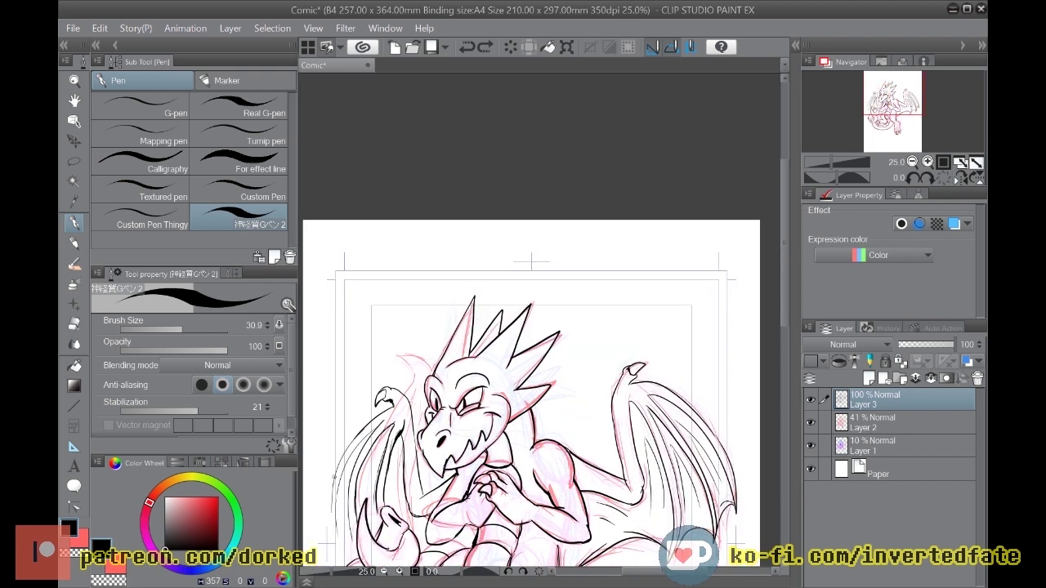
key(ctrl+minus)
key(ctrl+minus)
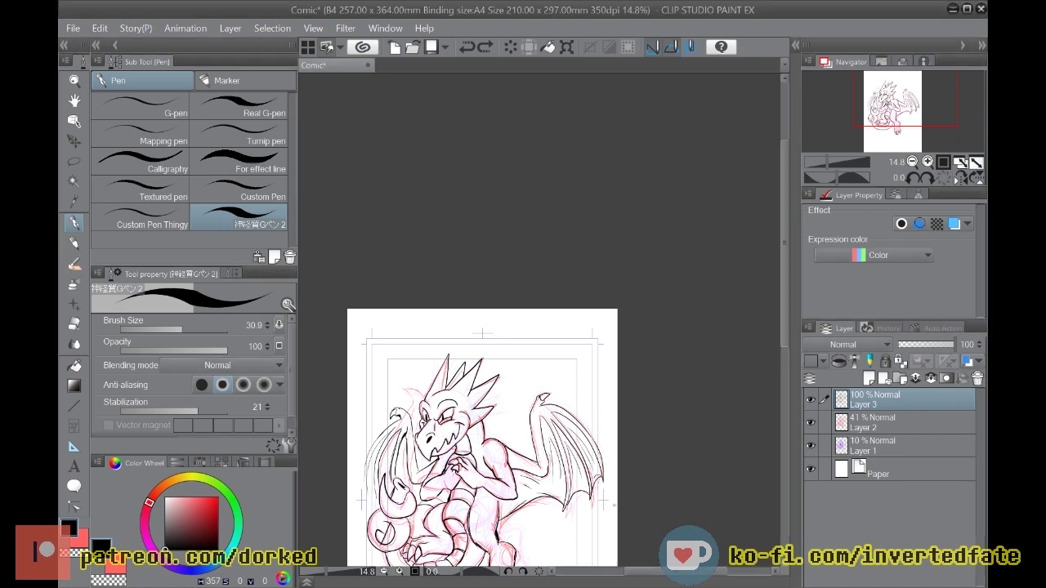
scroll(405, 491, down, 2)
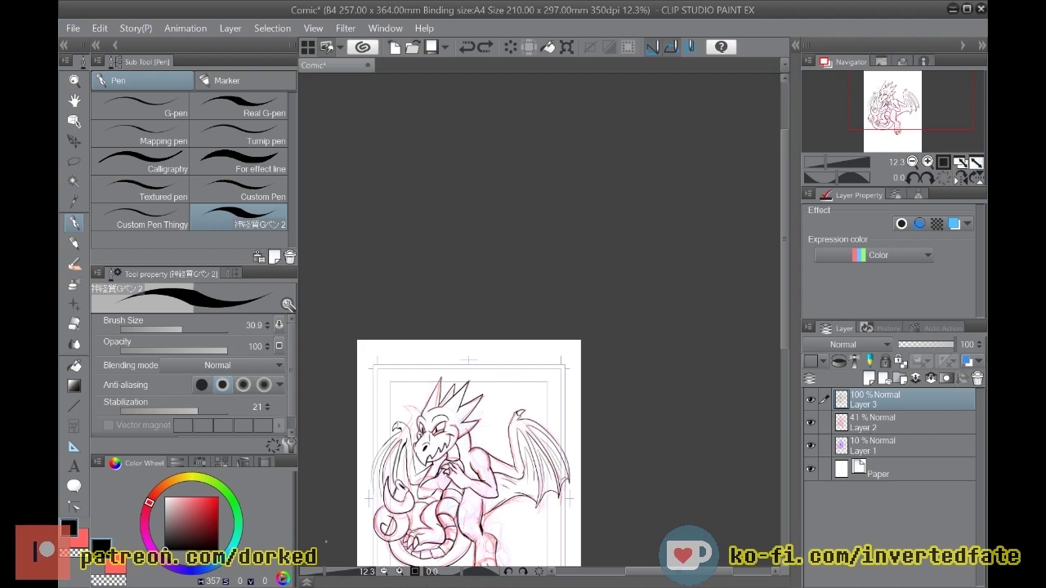
scroll(325, 541, up, 1)
scroll(325, 541, up, 5)
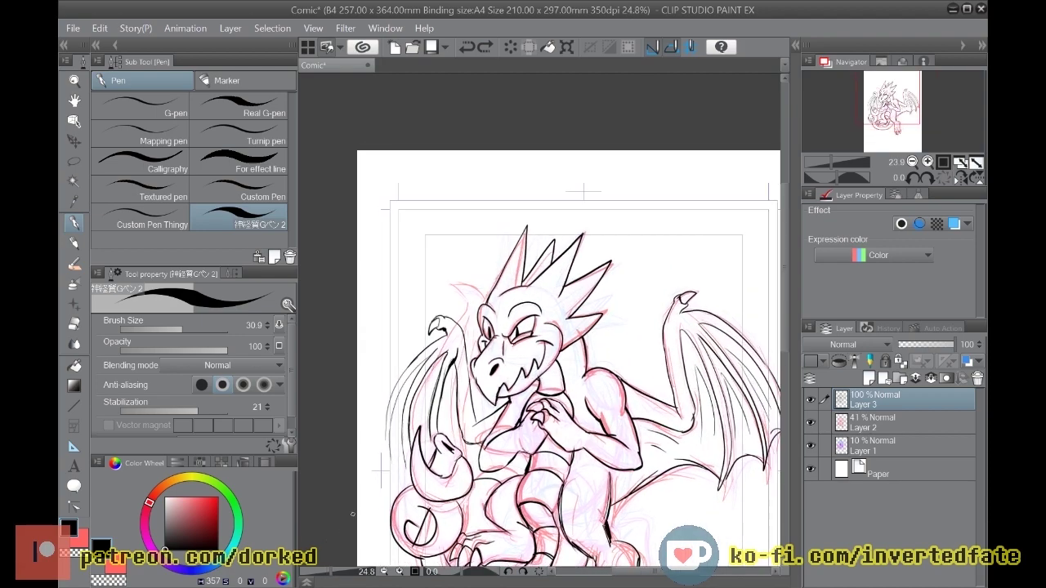
scroll(353, 510, up, 2)
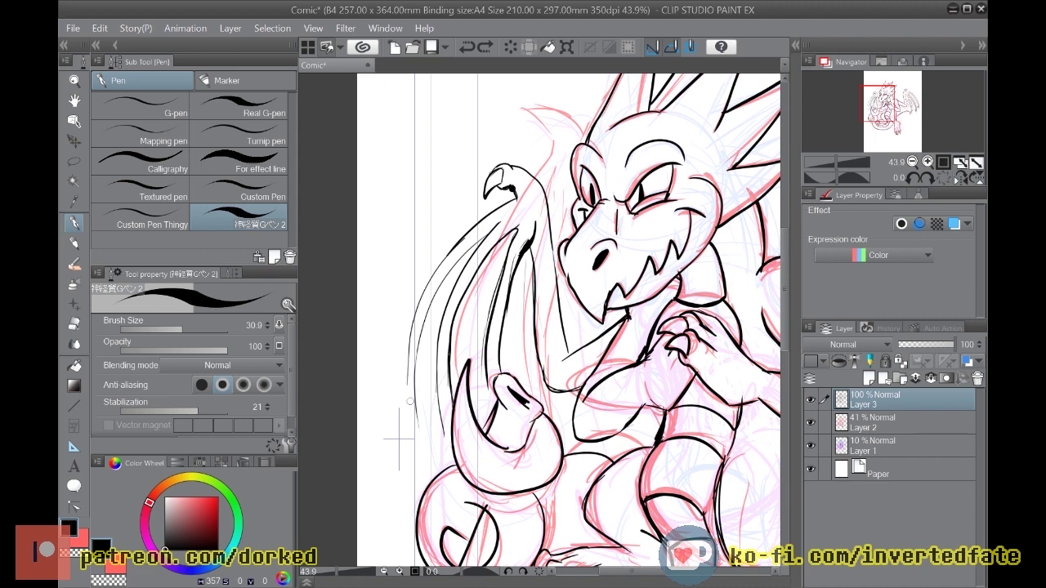
mouse_move(408, 382)
mouse_down()
mouse_move(418, 431)
mouse_move(407, 386)
mouse_move(415, 421)
mouse_move(433, 398)
mouse_move(450, 443)
mouse_up()
key(ctrl+z)
drag(492, 383, 495, 405)
scroll(486, 389, down, 4)
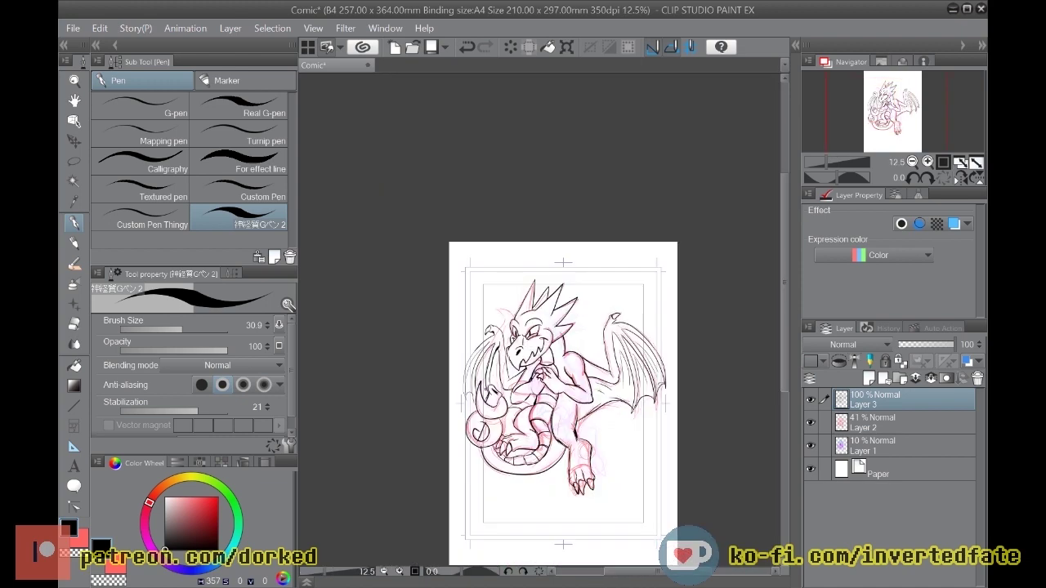
Step: Hide the two sketch layers, Layer 2 and Layer 1, and keep the inked Layer 3 shown
scroll(463, 401, up, 2)
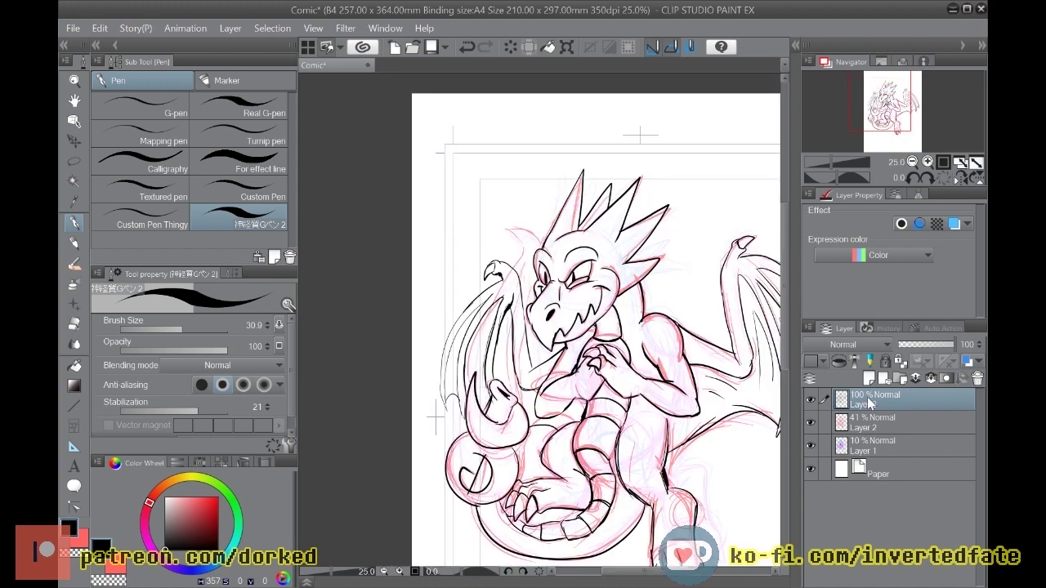
click(810, 422)
click(810, 446)
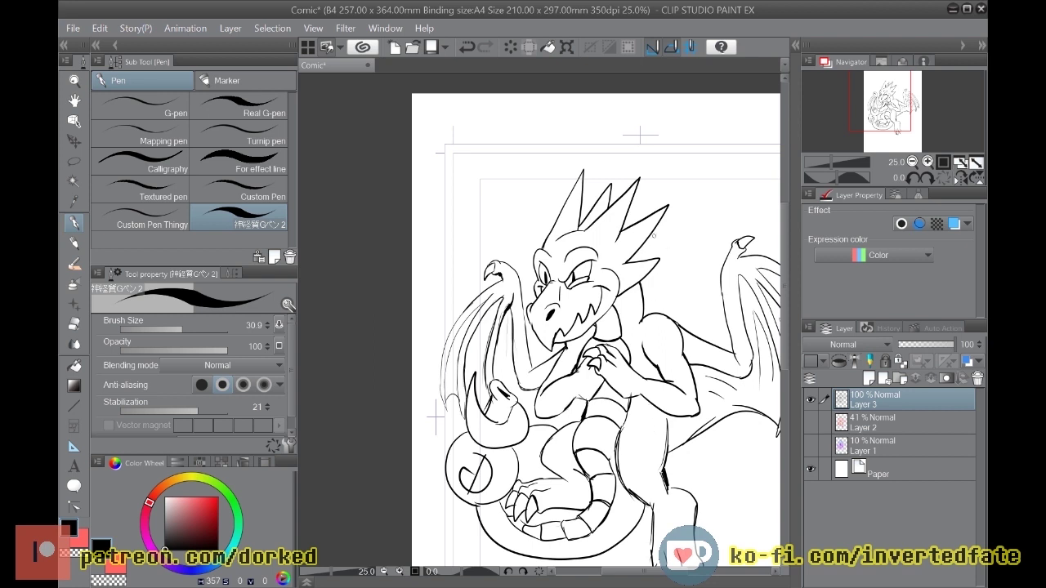
Step: Thicken the back edge of the large third head spike from its tip down to its base
scroll(640, 214, up, 6)
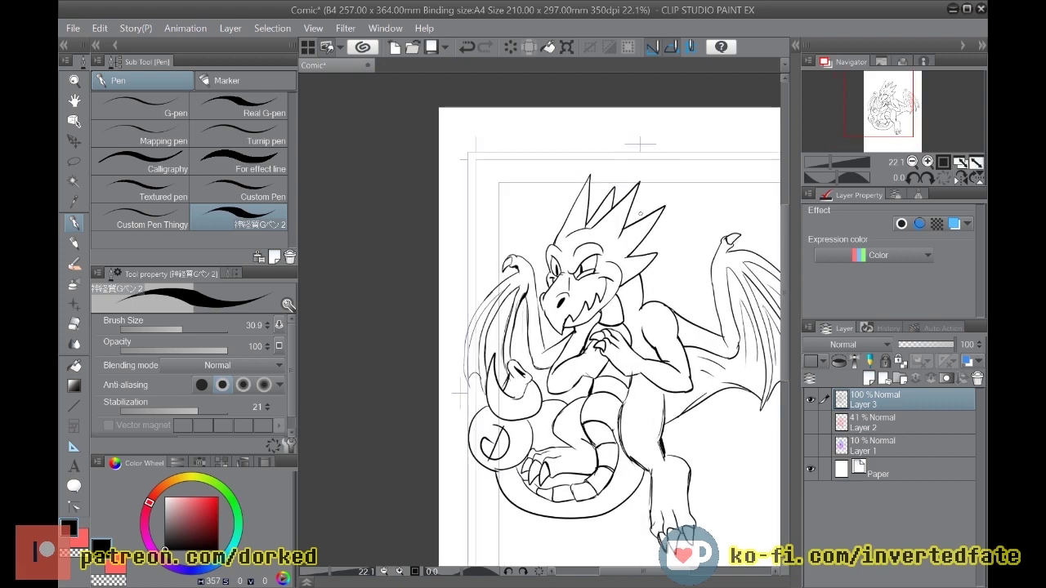
scroll(645, 189, up, 5)
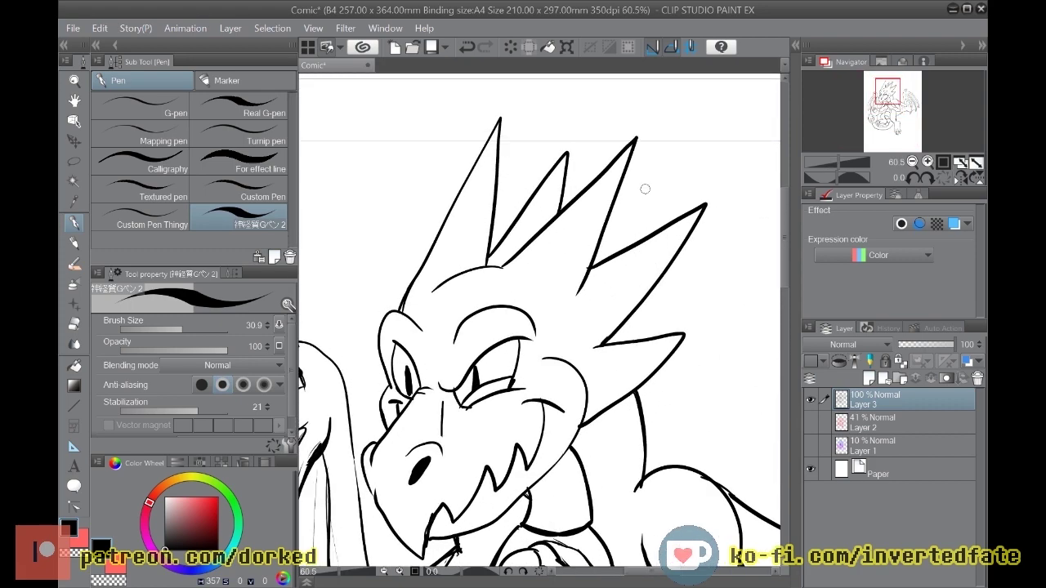
scroll(594, 199, up, 1)
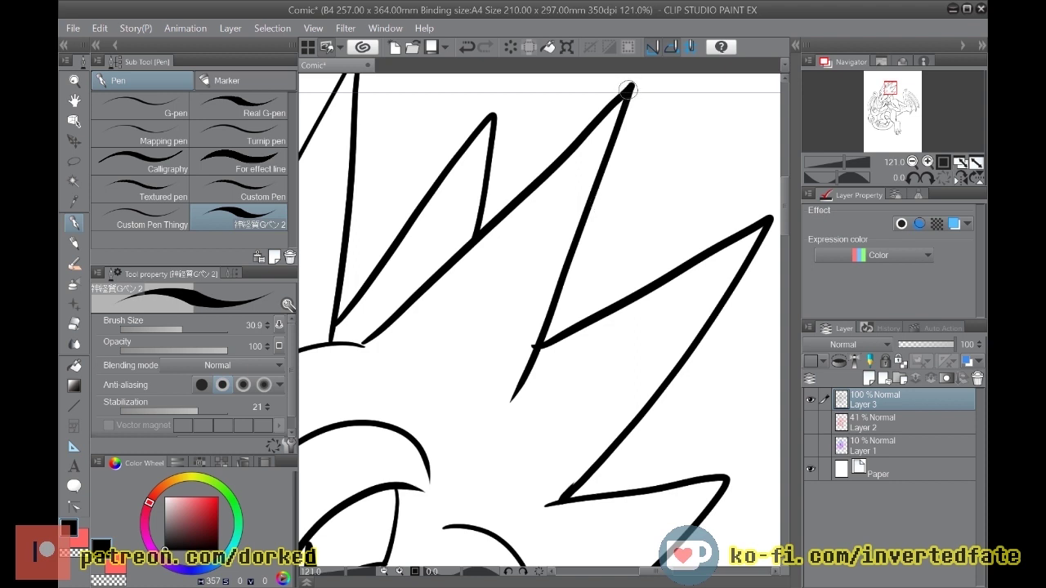
mouse_move(615, 146)
mouse_down()
mouse_move(545, 313)
mouse_move(503, 364)
mouse_up()
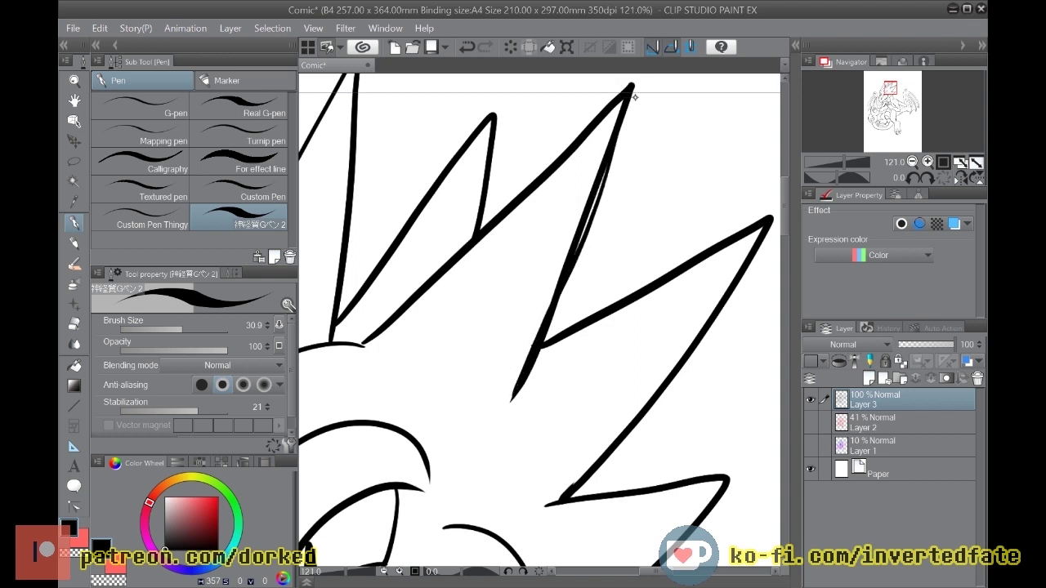
key(ctrl+z)
drag(631, 85, 523, 381)
mouse_move(569, 274)
mouse_down()
mouse_move(564, 291)
mouse_move(632, 85)
mouse_move(510, 405)
mouse_up()
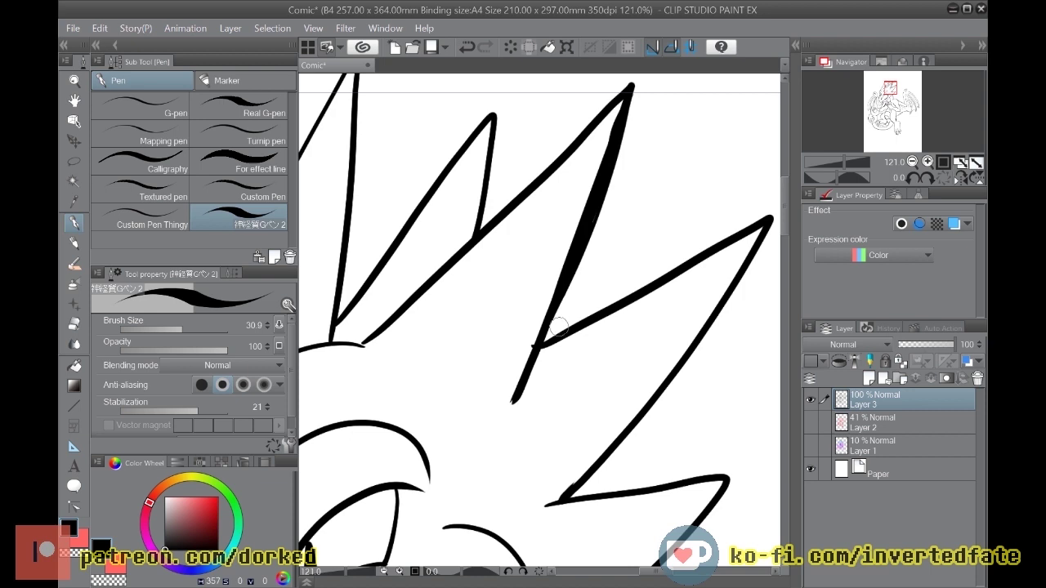
Step: Darken the corners and lower edge around the third and fourth head spikes, and add a thin crease inside the third
mouse_move(541, 350)
mouse_down()
mouse_move(575, 328)
mouse_move(536, 357)
mouse_move(553, 315)
mouse_move(551, 342)
mouse_move(558, 294)
mouse_move(554, 340)
mouse_up()
drag(504, 363, 521, 326)
key(ctrl+z)
mouse_move(564, 214)
mouse_down()
mouse_move(488, 370)
mouse_move(553, 231)
mouse_up()
key(ctrl+z)
mouse_move(544, 339)
mouse_down()
mouse_move(765, 218)
mouse_move(650, 413)
mouse_move(568, 502)
mouse_move(637, 427)
mouse_move(584, 472)
mouse_move(606, 489)
mouse_move(589, 491)
mouse_move(605, 495)
mouse_move(595, 486)
mouse_move(602, 463)
mouse_move(578, 499)
mouse_move(539, 505)
mouse_up()
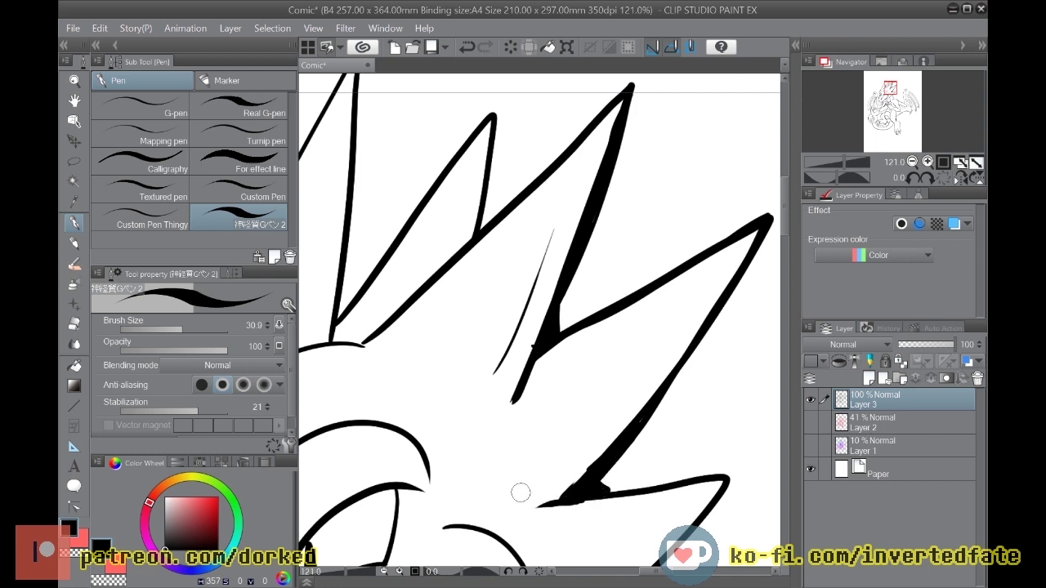
Step: Add thin crease lines inside the fourth and lowest head spikes and thicken the lowest spike's underside
mouse_move(571, 444)
mouse_down()
mouse_move(684, 331)
mouse_move(564, 452)
mouse_up()
key(ctrl+z)
scroll(516, 467, down, 5)
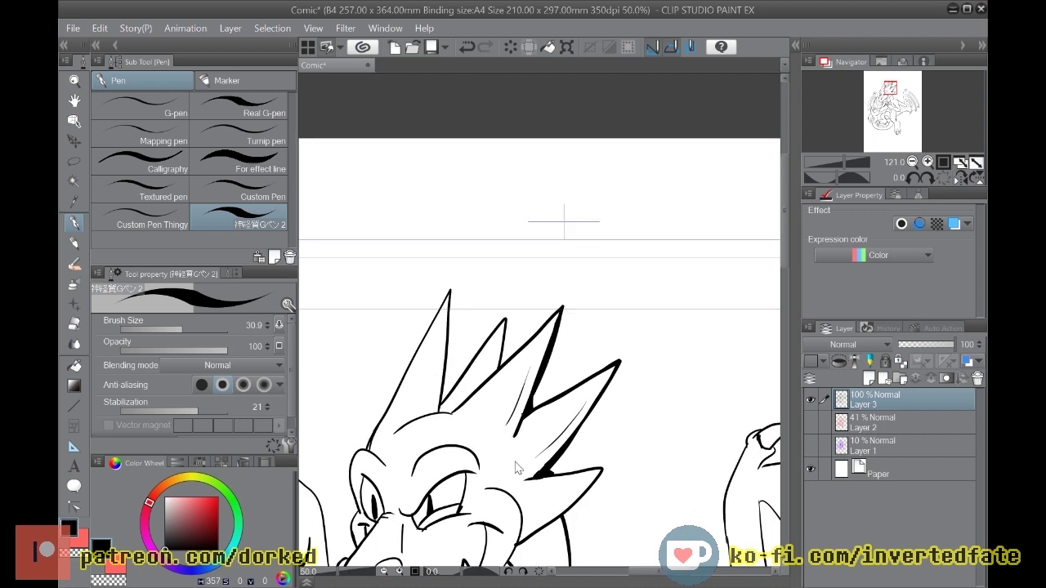
scroll(517, 468, up, 4)
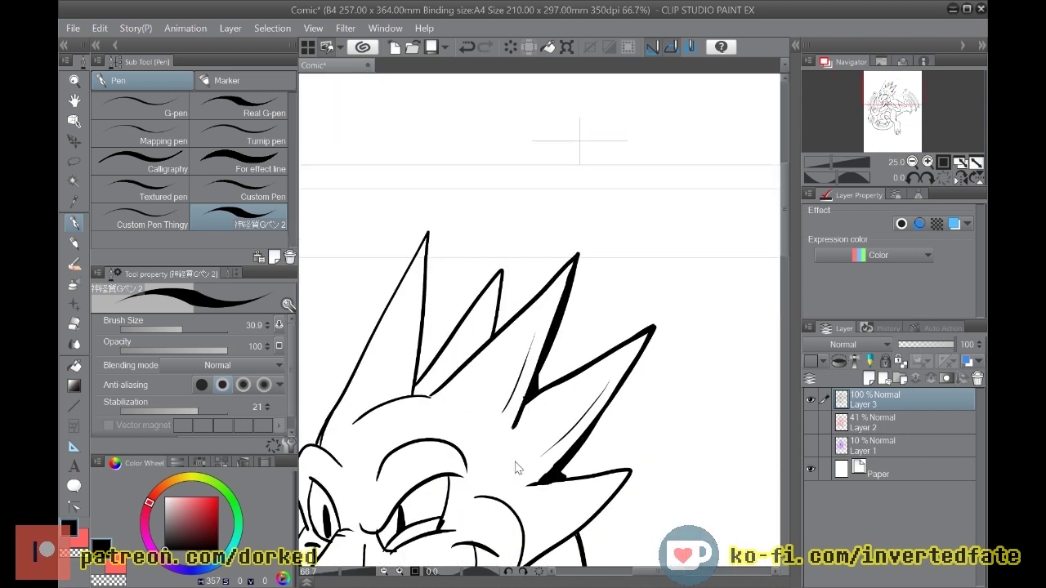
drag(786, 228, 787, 256)
mouse_move(517, 438)
mouse_down()
mouse_move(613, 375)
mouse_move(686, 286)
mouse_move(653, 344)
mouse_move(502, 454)
mouse_up()
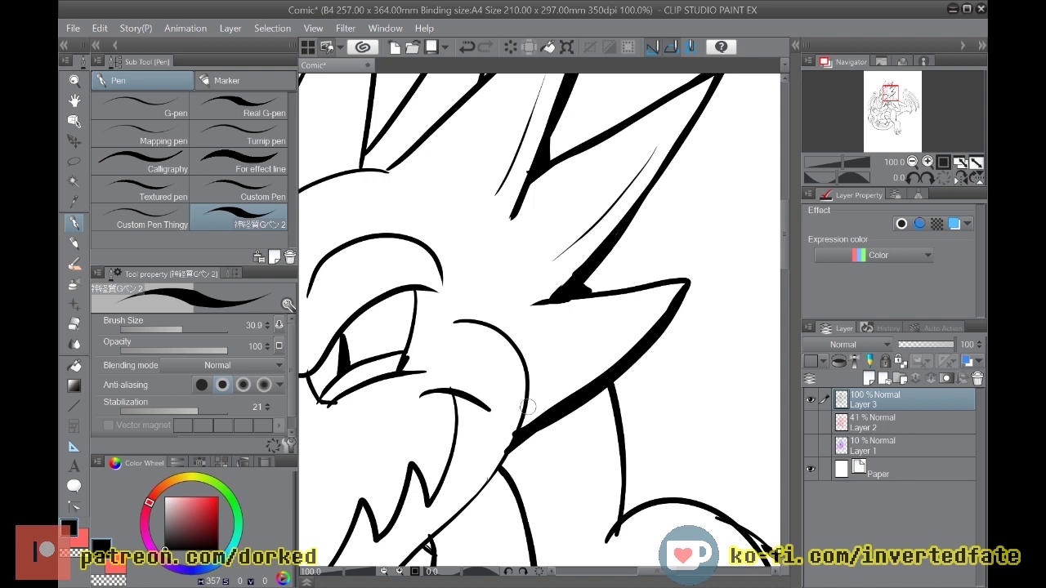
mouse_move(557, 379)
mouse_down()
mouse_move(638, 328)
mouse_move(582, 374)
mouse_up()
key(ctrl+z)
Step: Thicken the dragon's rounded cheek curve and the back of the jaw line below the lowest spike
mouse_move(440, 332)
mouse_down()
mouse_move(477, 320)
mouse_move(510, 338)
mouse_move(533, 376)
mouse_move(532, 436)
mouse_move(498, 467)
mouse_up()
key(ctrl+z)
mouse_move(454, 322)
mouse_down()
mouse_move(510, 340)
mouse_move(527, 375)
mouse_move(529, 420)
mouse_move(511, 451)
mouse_move(528, 387)
mouse_up()
mouse_move(514, 442)
mouse_down()
mouse_move(482, 491)
mouse_move(527, 429)
mouse_up()
drag(491, 480, 405, 562)
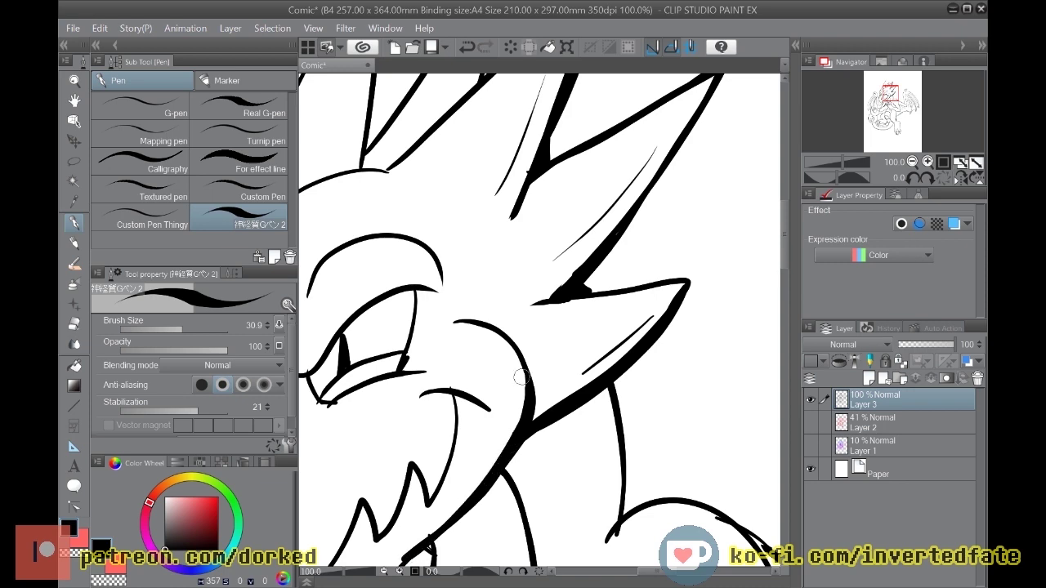
Step: Thicken the neck line beneath the jaw and the lower jaw line toward the tip of the snout
scroll(521, 376, down, 4)
scroll(526, 382, up, 2)
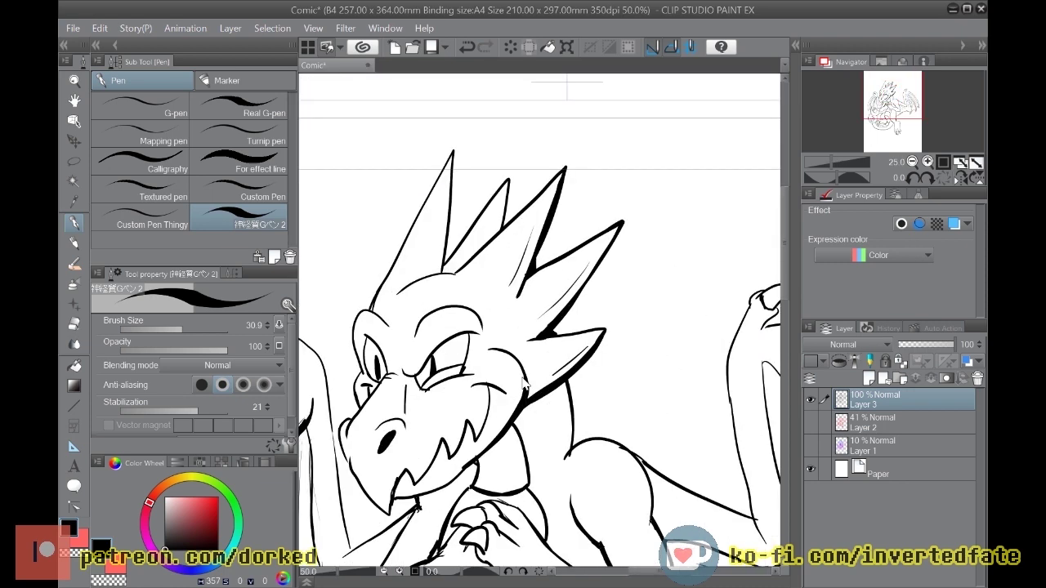
scroll(525, 384, up, 2)
drag(784, 254, 784, 283)
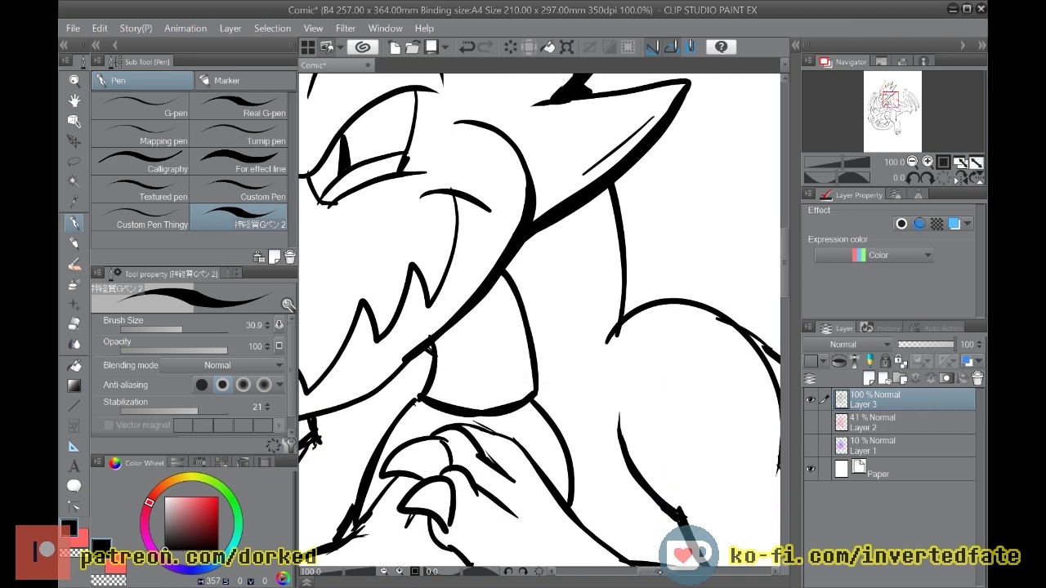
drag(660, 572, 628, 564)
mouse_move(645, 343)
mouse_down()
mouse_move(635, 401)
mouse_move(718, 409)
mouse_up()
mouse_move(613, 366)
mouse_down()
mouse_move(594, 396)
mouse_move(572, 407)
mouse_move(486, 420)
mouse_move(482, 403)
mouse_move(471, 454)
mouse_up()
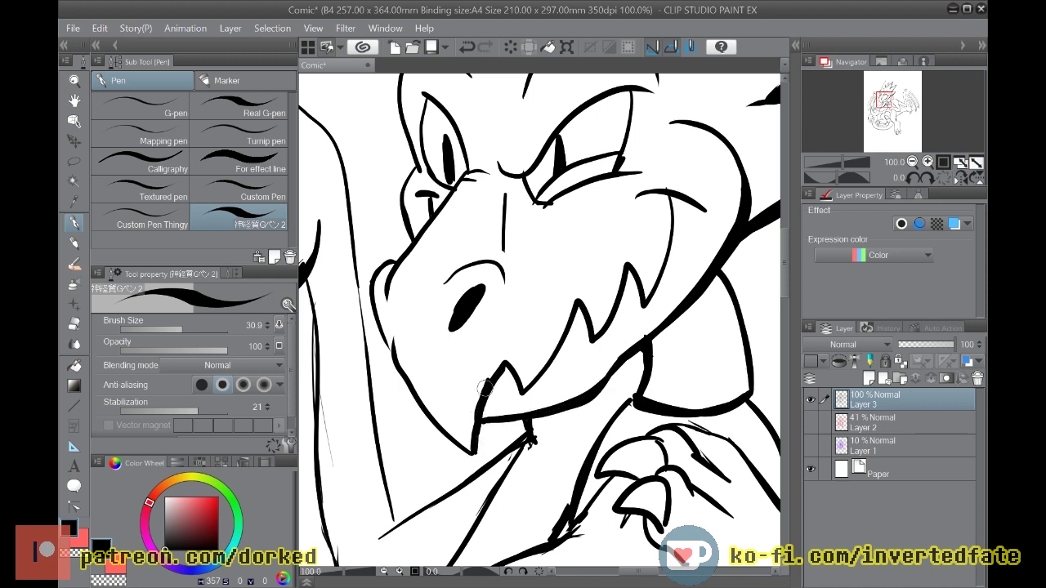
Step: Thicken the toothed mouth line and the chest line below the neck, and add a thin crease inside the neck
mouse_move(488, 378)
mouse_down()
mouse_move(507, 362)
mouse_move(523, 399)
mouse_move(575, 293)
mouse_up()
mouse_move(639, 395)
mouse_down()
mouse_move(600, 436)
mouse_move(570, 514)
mouse_up()
scroll(562, 511, down, 6)
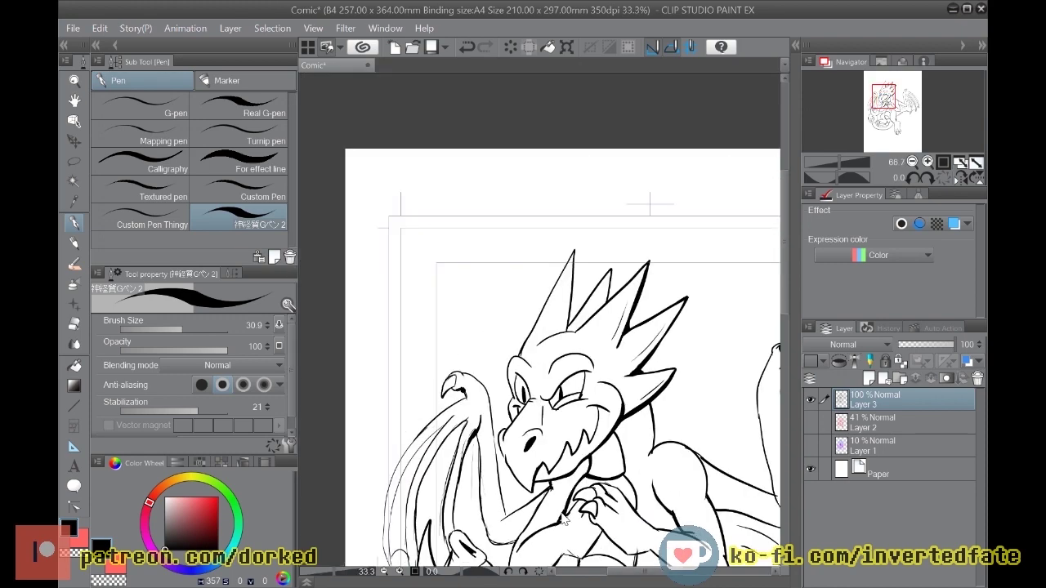
scroll(562, 511, up, 5)
scroll(559, 514, up, 2)
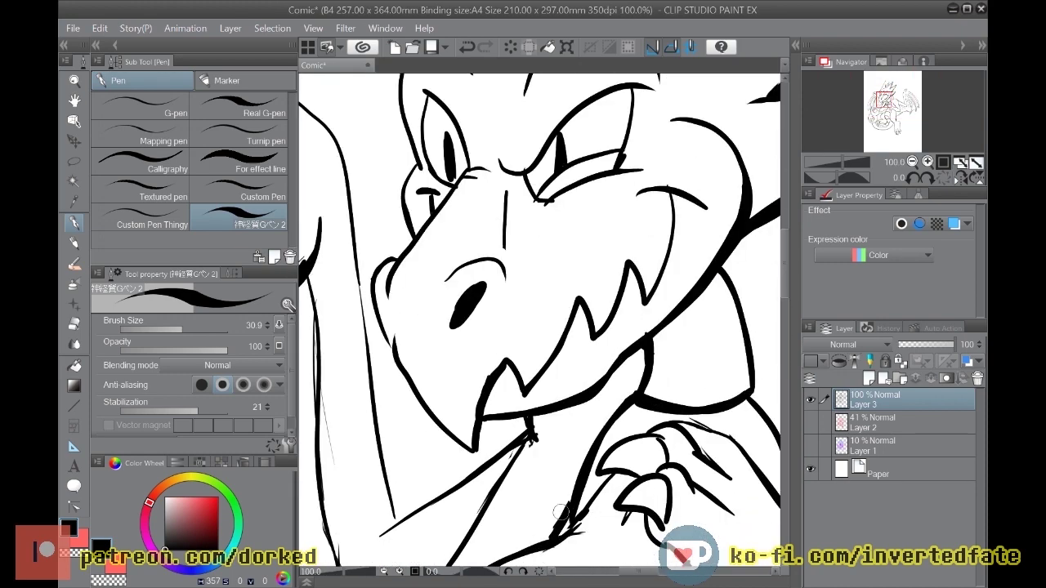
mouse_move(726, 317)
mouse_down()
mouse_move(730, 341)
mouse_move(730, 372)
mouse_up()
Step: Thicken the snout's bridge, the nostril arch and the smile line at the corner of the mouth
drag(783, 280, 783, 268)
drag(460, 267, 483, 247)
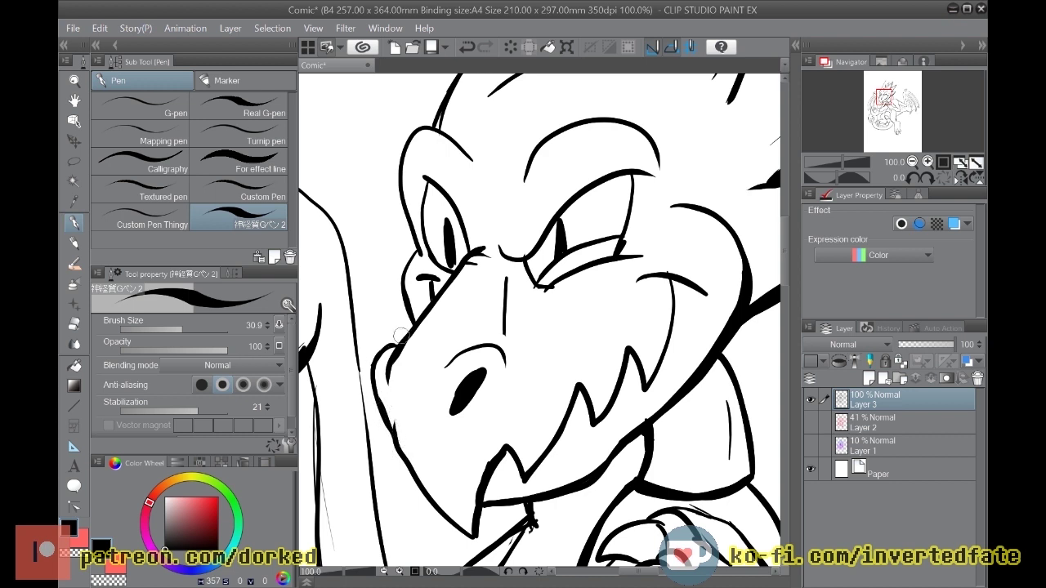
drag(504, 274, 505, 326)
mouse_move(447, 365)
mouse_down()
mouse_move(500, 346)
mouse_move(500, 362)
mouse_up()
mouse_move(633, 289)
mouse_down()
mouse_move(680, 272)
mouse_move(705, 296)
mouse_move(675, 298)
mouse_move(661, 368)
mouse_up()
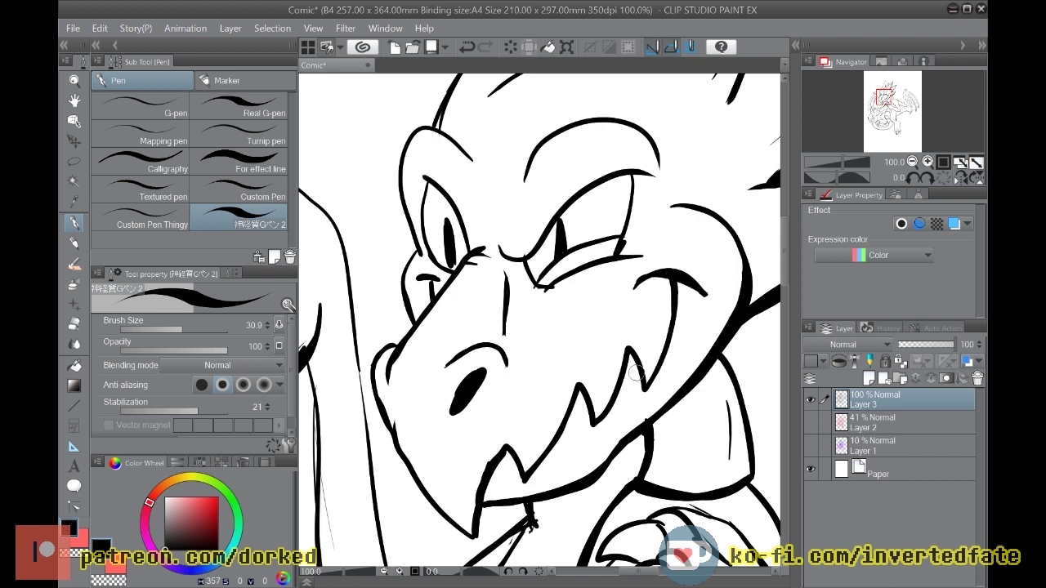
Step: Thicken the back edge of the near eye and its lower lid line
drag(635, 177, 615, 257)
mouse_move(621, 250)
mouse_down()
mouse_move(637, 168)
mouse_move(623, 236)
mouse_move(632, 204)
mouse_up()
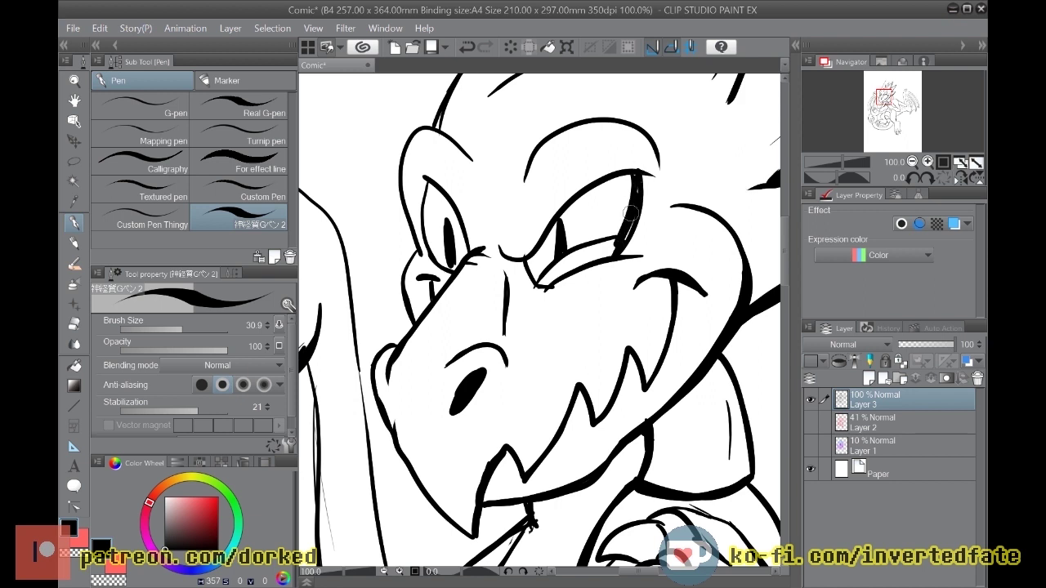
key(ctrl+z)
mouse_move(633, 206)
mouse_down()
mouse_move(627, 239)
mouse_move(600, 241)
mouse_move(540, 279)
mouse_up()
Step: Thicken the back edge of the tall front head spike and the curved forehead line at its base
scroll(536, 282, down, 6)
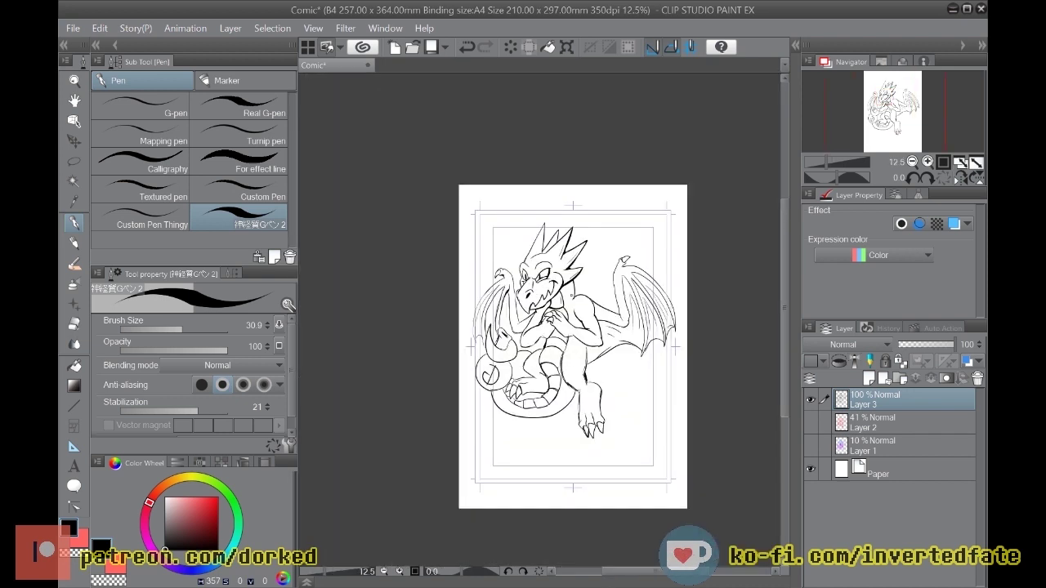
scroll(555, 252, up, 2)
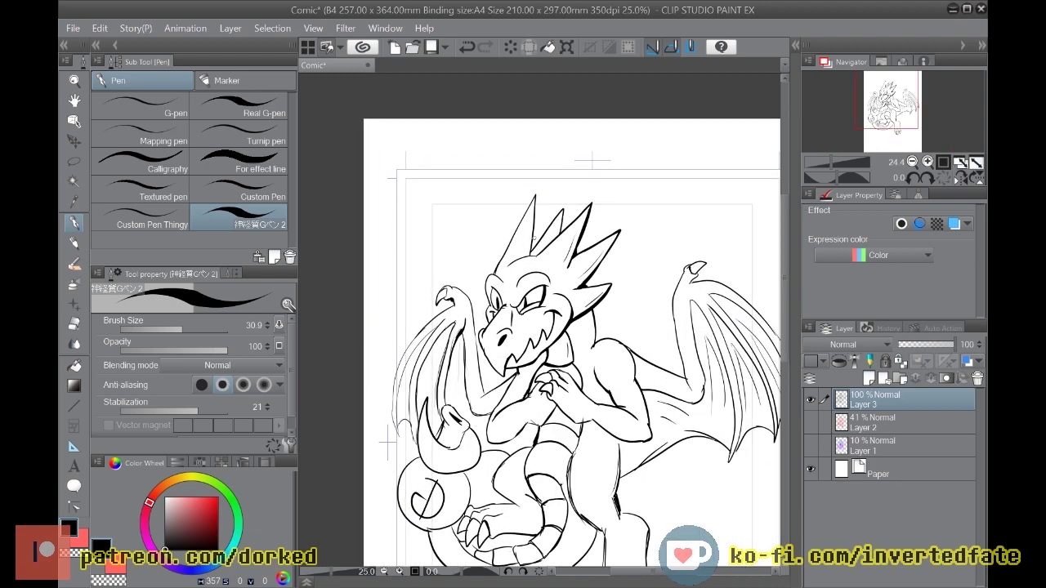
scroll(535, 221, up, 3)
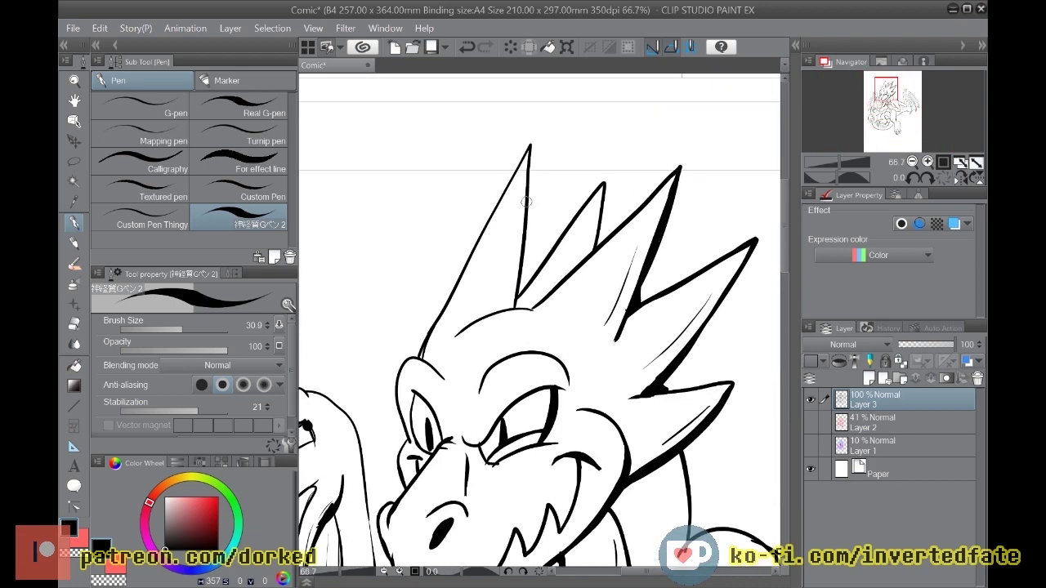
scroll(526, 201, up, 2)
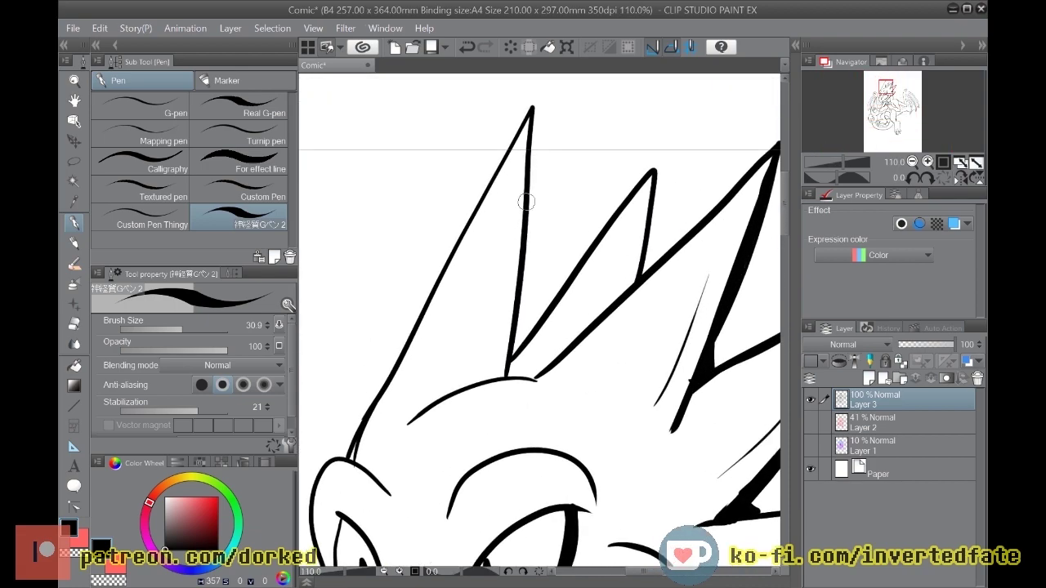
mouse_move(530, 111)
mouse_down()
mouse_move(511, 366)
mouse_move(517, 351)
mouse_move(531, 374)
mouse_move(445, 399)
mouse_move(496, 372)
mouse_move(542, 372)
mouse_move(481, 375)
mouse_move(409, 408)
mouse_up()
Step: Ink a tapered shadow along the back edge of the small second spike, widening where it meets the third spike
mouse_move(642, 273)
mouse_down()
mouse_move(649, 175)
mouse_move(644, 212)
mouse_up()
key(ctrl+z)
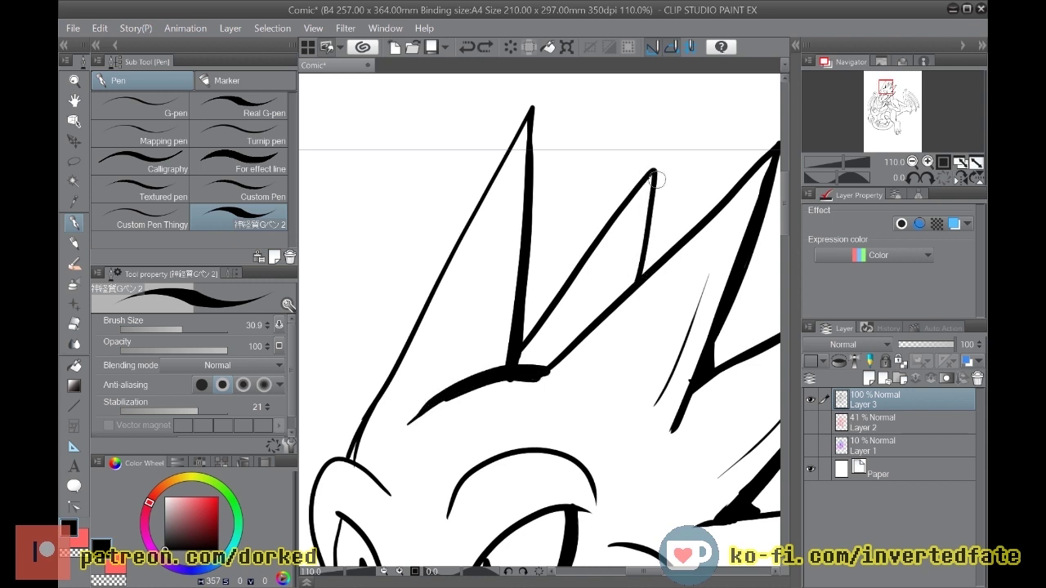
mouse_move(644, 270)
mouse_down()
mouse_move(657, 153)
mouse_move(645, 156)
mouse_move(655, 174)
mouse_move(654, 258)
mouse_move(639, 277)
mouse_move(657, 218)
mouse_move(647, 267)
mouse_move(645, 193)
mouse_move(657, 257)
mouse_move(640, 274)
mouse_move(656, 215)
mouse_move(644, 274)
mouse_up()
key(ctrl+z)
key(ctrl+z)
key(ctrl+z)
key(ctrl+z)
mouse_move(654, 188)
mouse_down()
mouse_move(652, 260)
mouse_move(659, 253)
mouse_move(641, 278)
mouse_up()
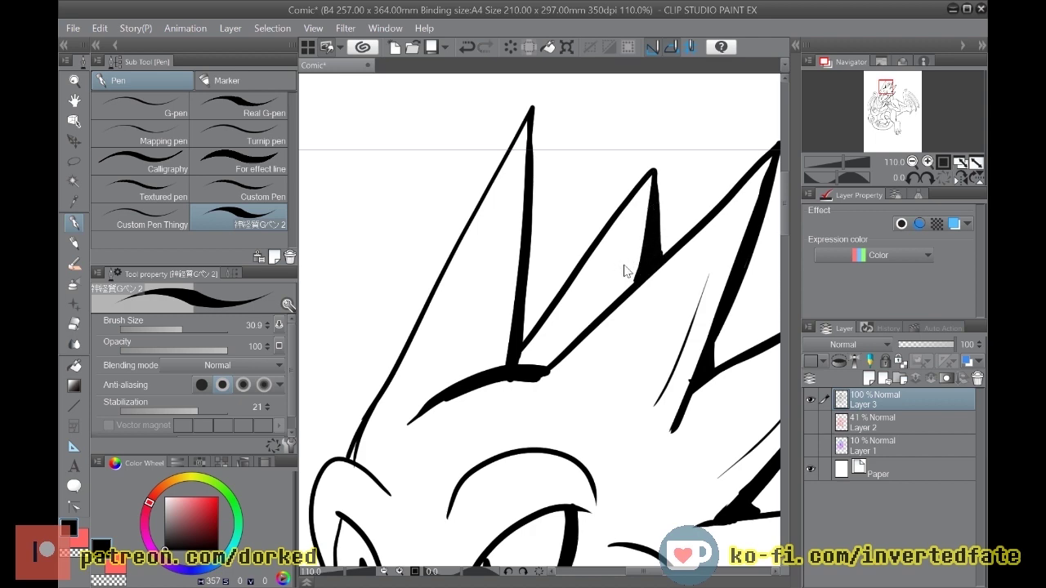
Step: Thicken the base of the front spike where it meets the far brow, and the outline of the far cheek
key(ctrl+minus)
key(ctrl+minus)
key(ctrl+minus)
key(ctrl+minus)
key(ctrl+minus)
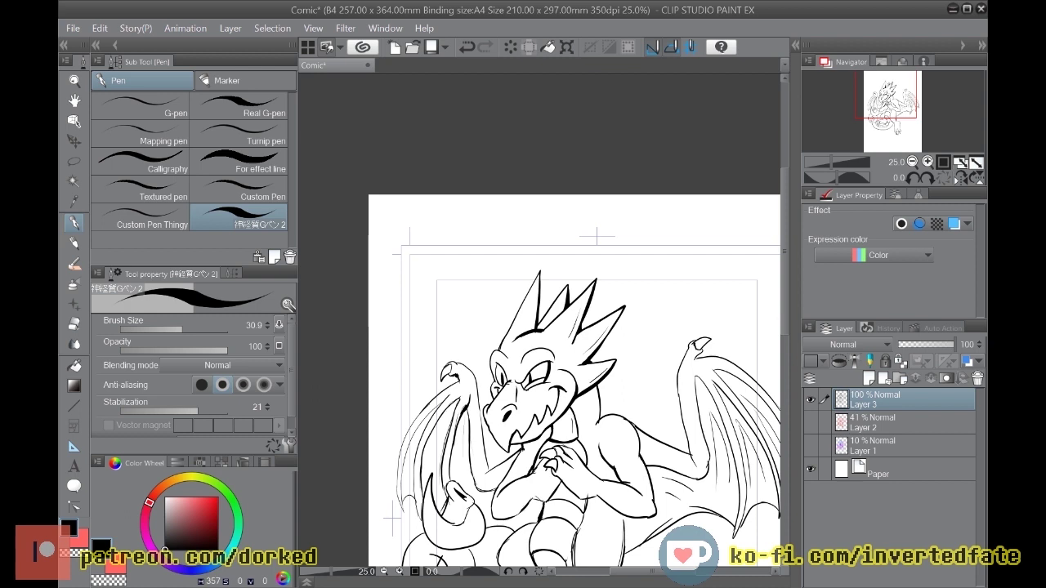
click(263, 455)
scroll(506, 408, down, 1)
scroll(506, 409, up, 2)
scroll(496, 408, up, 7)
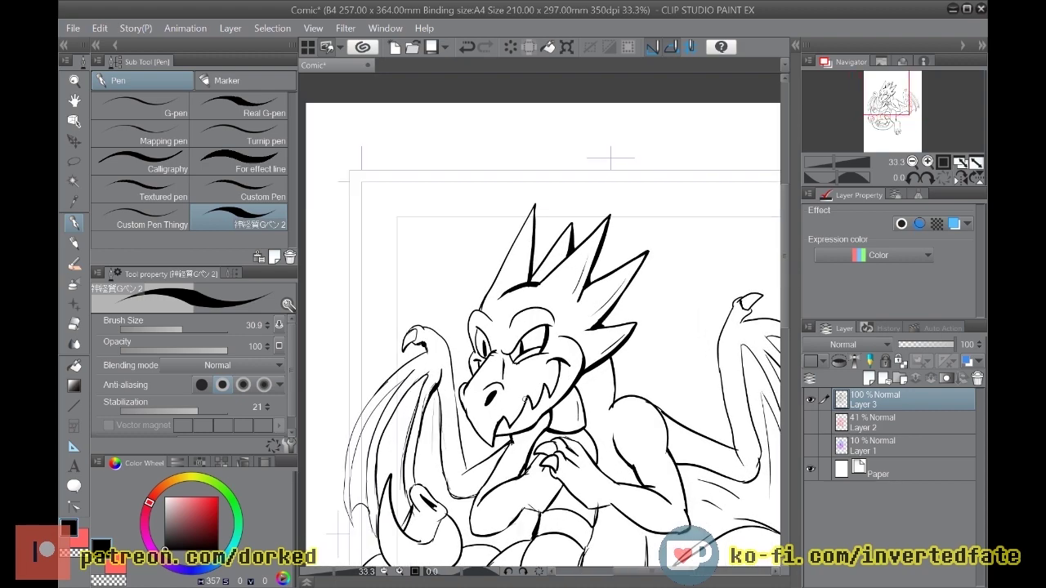
scroll(500, 248, up, 5)
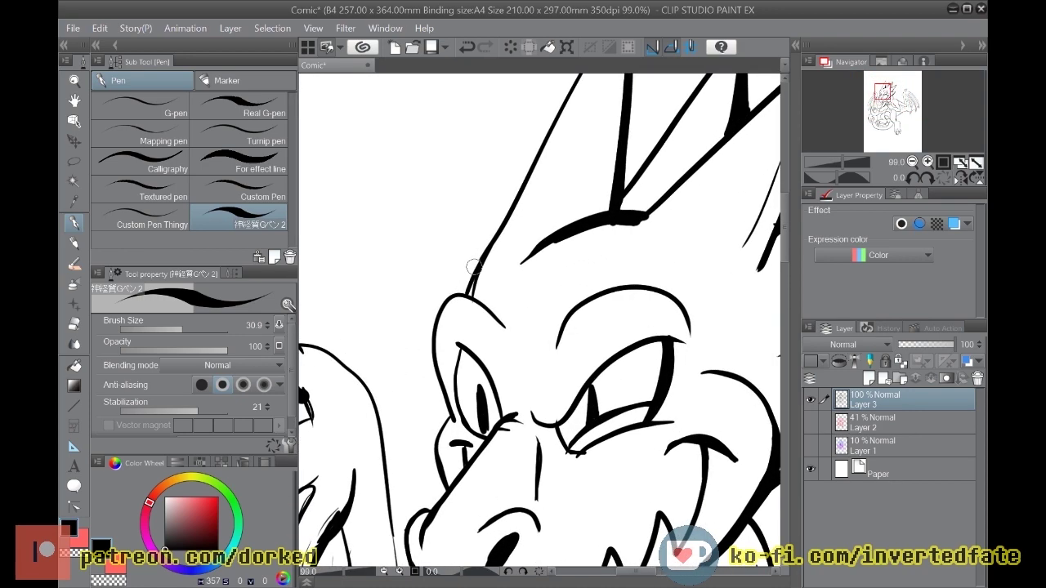
mouse_move(469, 287)
mouse_down()
mouse_move(436, 321)
mouse_move(438, 305)
mouse_move(466, 293)
mouse_move(489, 307)
mouse_move(464, 299)
mouse_move(441, 313)
mouse_move(431, 347)
mouse_up()
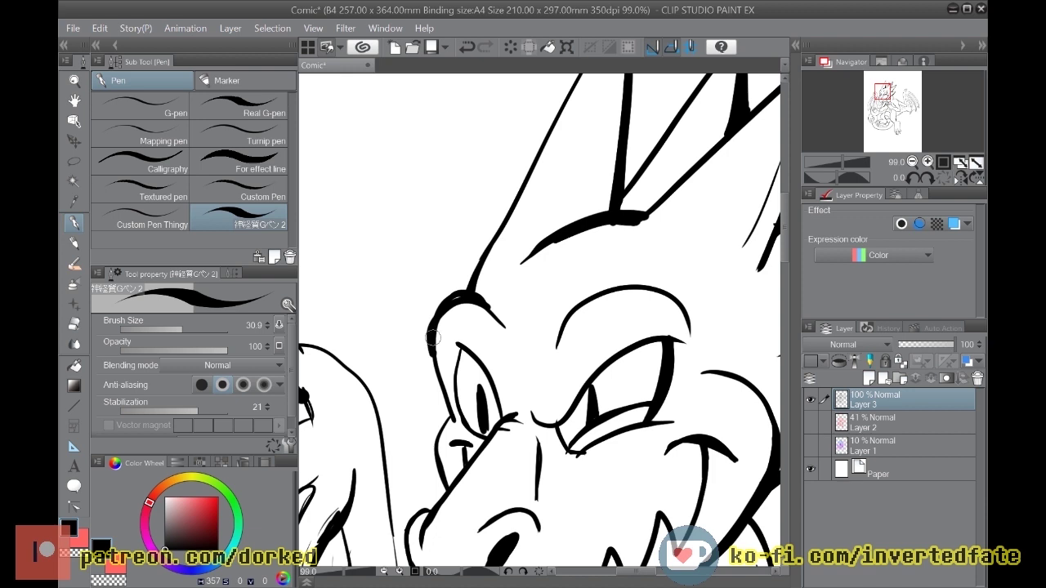
key(ctrl+z)
mouse_move(448, 414)
mouse_down()
mouse_move(435, 452)
mouse_move(446, 496)
mouse_move(444, 486)
mouse_move(428, 520)
mouse_up()
mouse_move(441, 476)
mouse_down()
mouse_move(435, 435)
mouse_move(442, 391)
mouse_up()
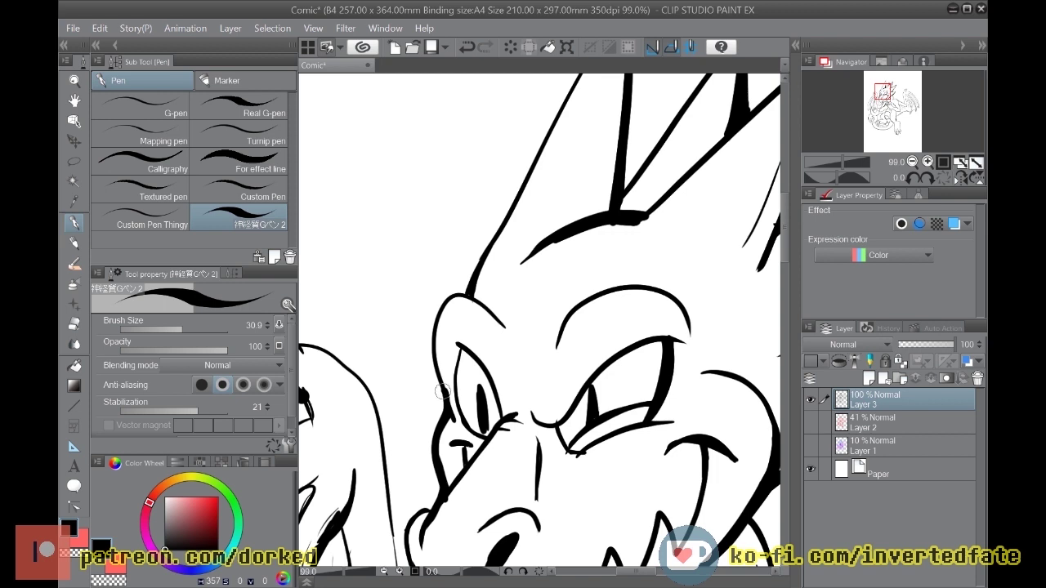
Step: Clean up the inner corner of the near eye and thicken the line under its lower lid
key(e)
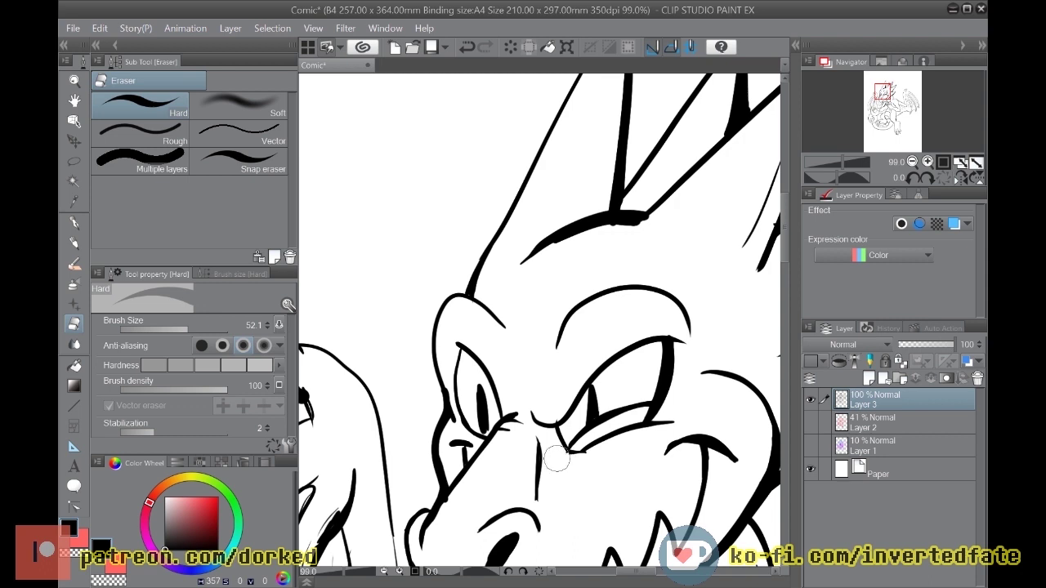
key(p)
mouse_move(591, 444)
mouse_down()
mouse_move(570, 463)
mouse_move(632, 411)
mouse_up()
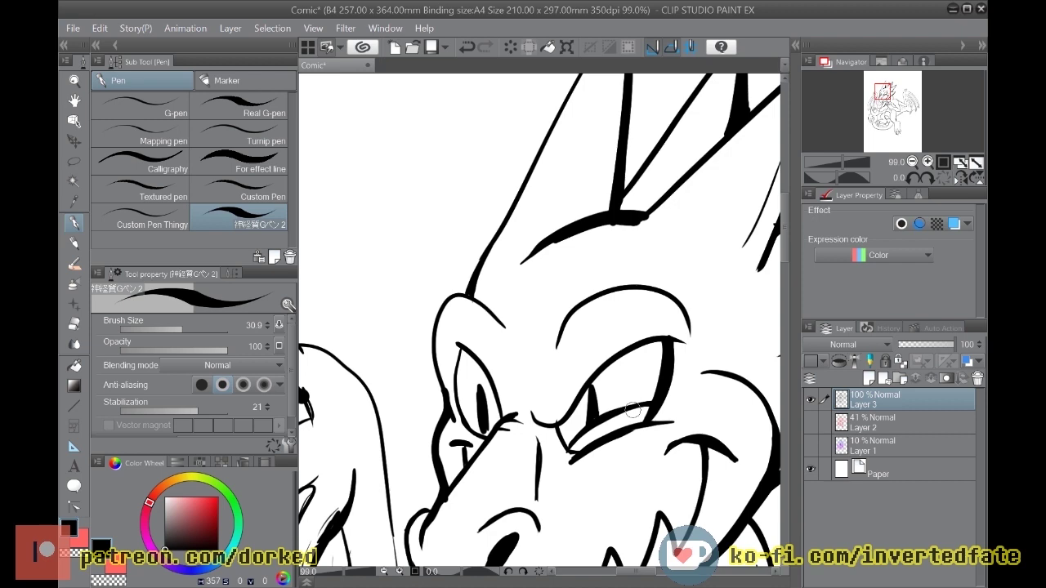
scroll(634, 416, down, 5)
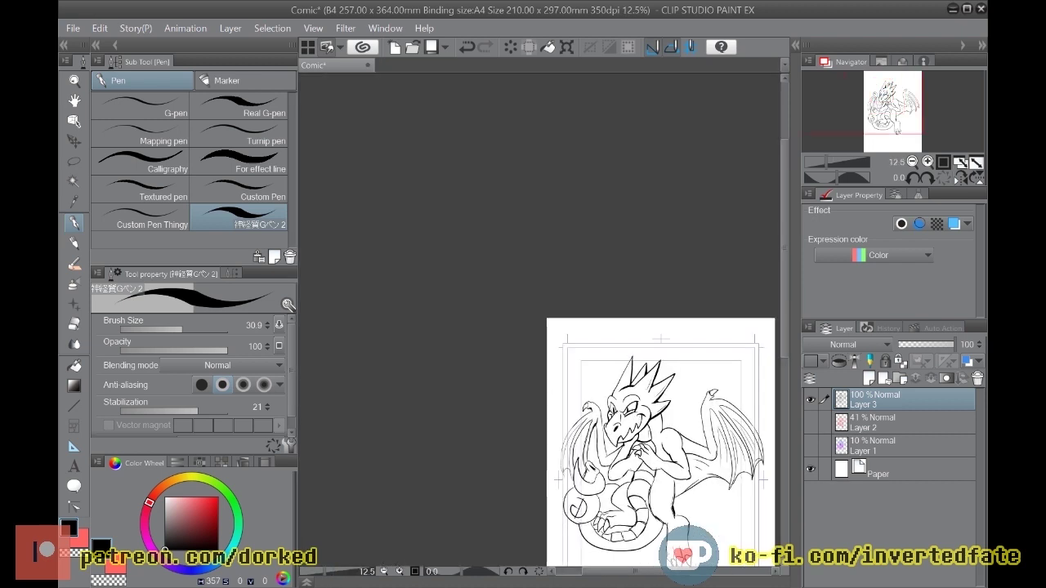
scroll(634, 415, up, 3)
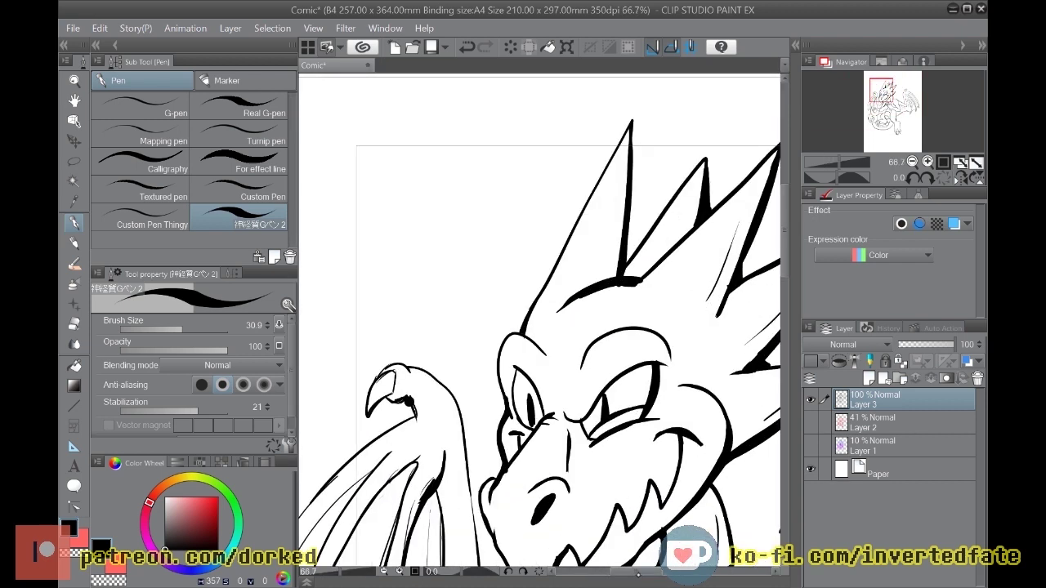
Step: Thicken the back-of-neck line from below the lowest head spike down to where it meets the shoulder
drag(637, 572, 658, 572)
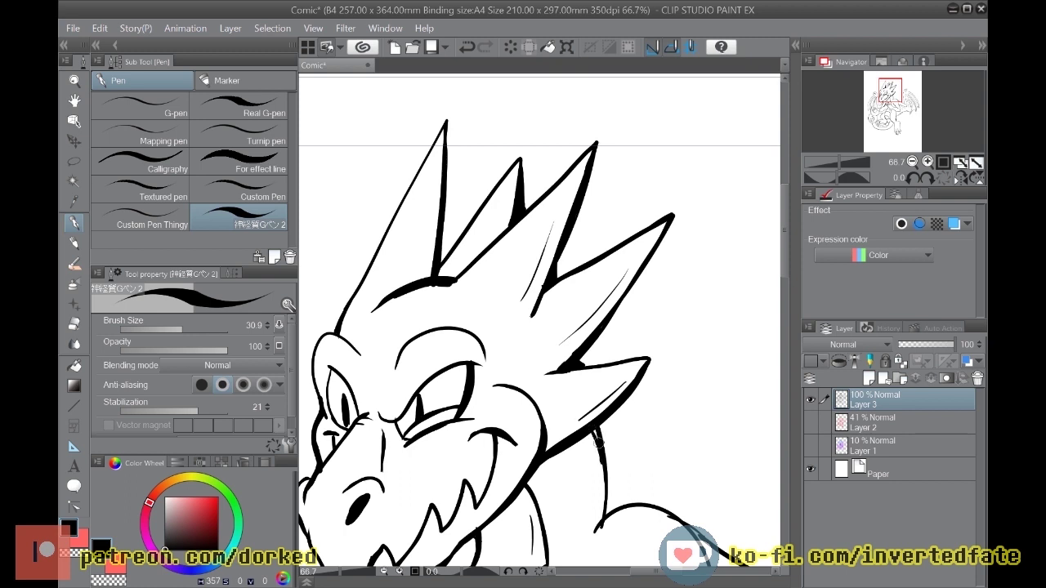
drag(596, 452, 607, 512)
drag(603, 520, 652, 505)
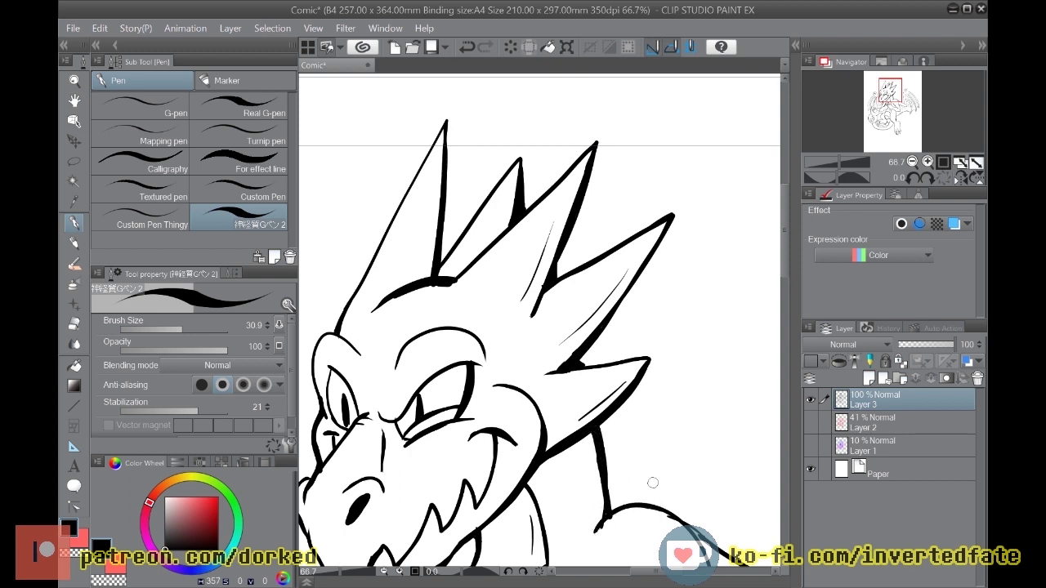
mouse_move(572, 473)
mouse_down()
mouse_move(577, 531)
mouse_move(576, 370)
mouse_move(595, 321)
mouse_move(662, 299)
mouse_move(705, 352)
mouse_move(708, 415)
mouse_up()
key(ctrl+z)
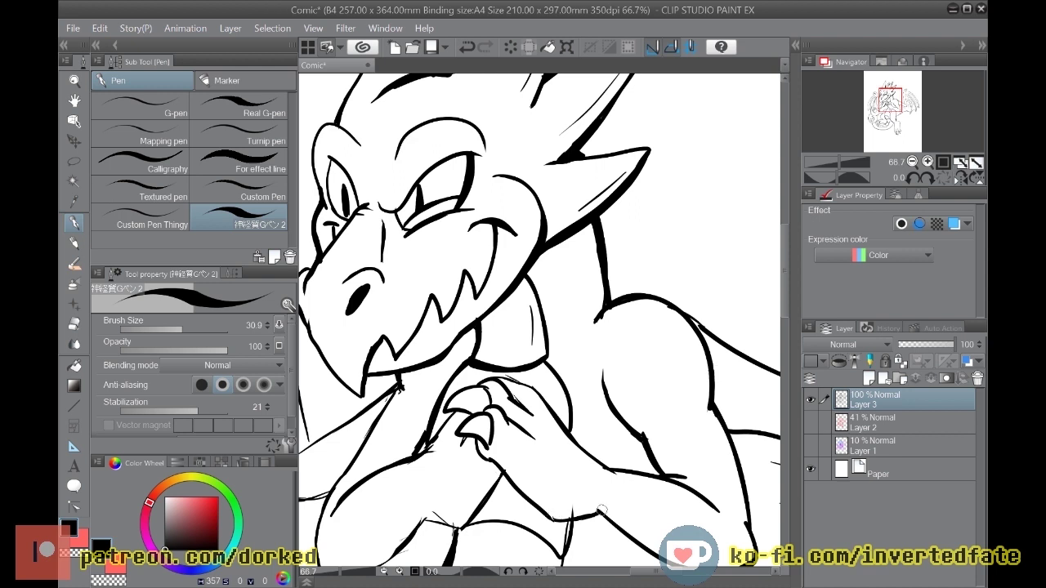
Step: Thicken the underside of the near forearm toward the elbow and clean up its edge where the torso line meets it
mouse_move(549, 520)
mouse_down()
mouse_move(611, 520)
mouse_move(653, 554)
mouse_up()
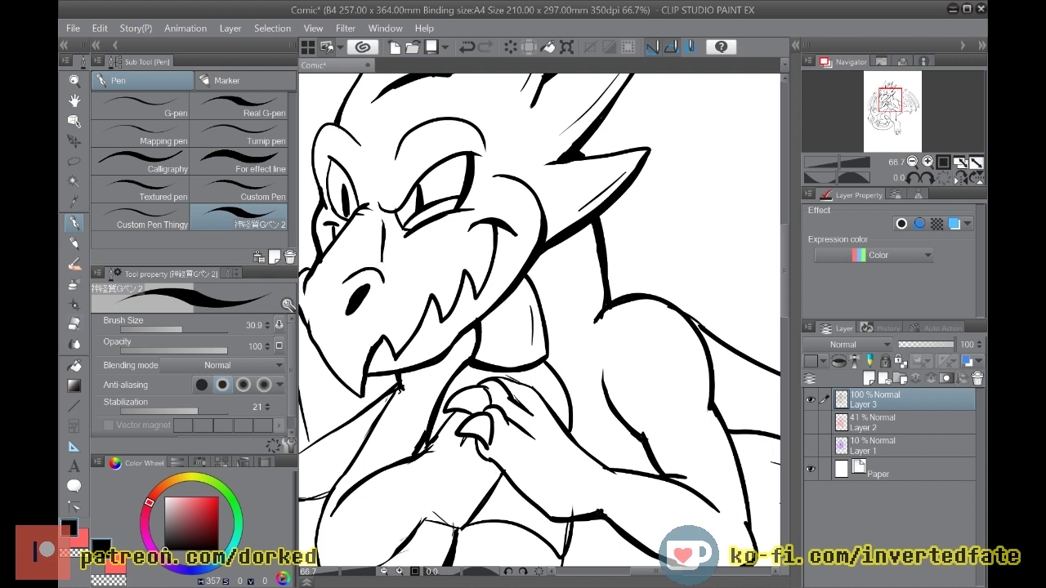
key(e)
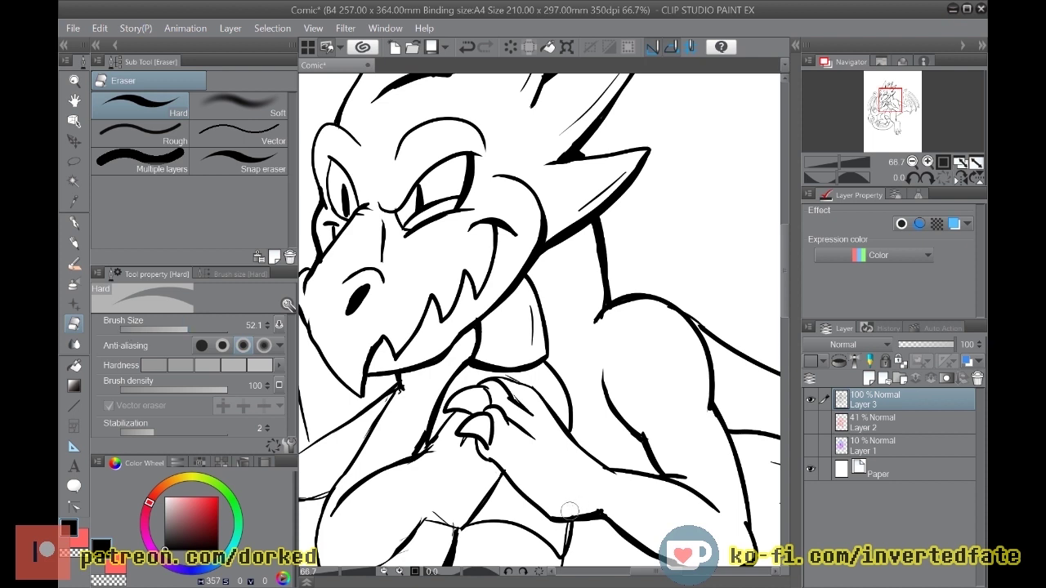
key(p)
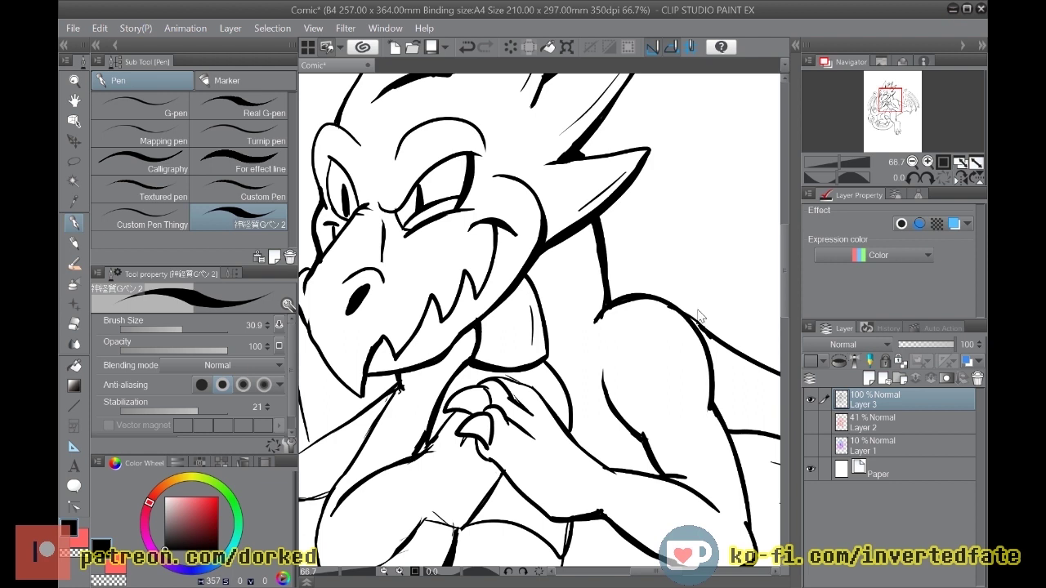
Step: Thicken the outer shoulder curve just below the point where the wing line branches off
drag(693, 326, 710, 364)
mouse_move(694, 321)
mouse_down()
mouse_move(720, 360)
mouse_move(715, 403)
mouse_up()
key(ctrl+z)
key(ctrl+z)
drag(691, 320, 708, 349)
Step: Thicken the near side of the neck and the chest curve running down behind the near forearm
drag(547, 339, 573, 432)
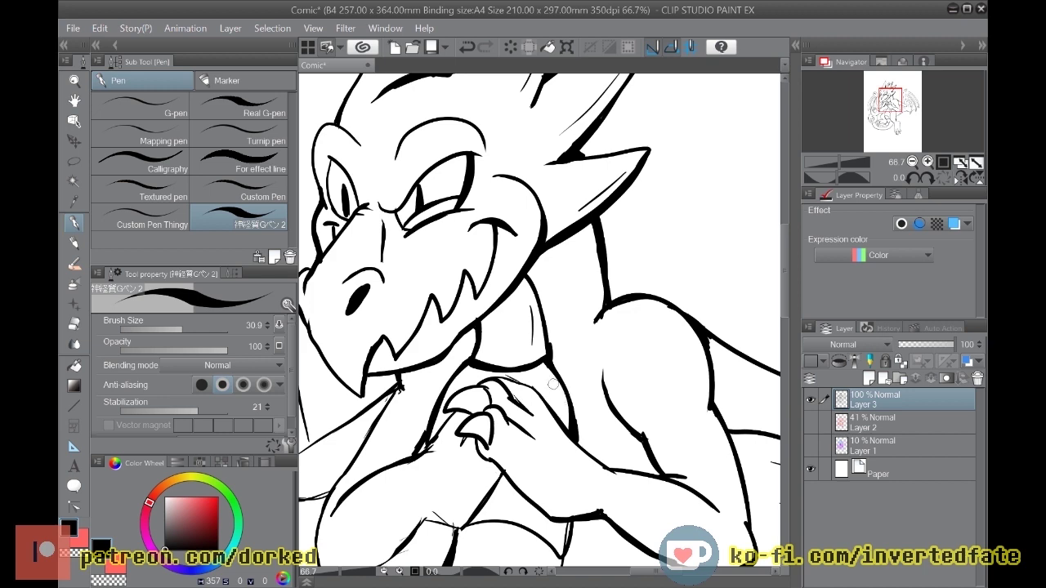
scroll(548, 373, down, 4)
scroll(548, 374, up, 3)
scroll(548, 374, up, 1)
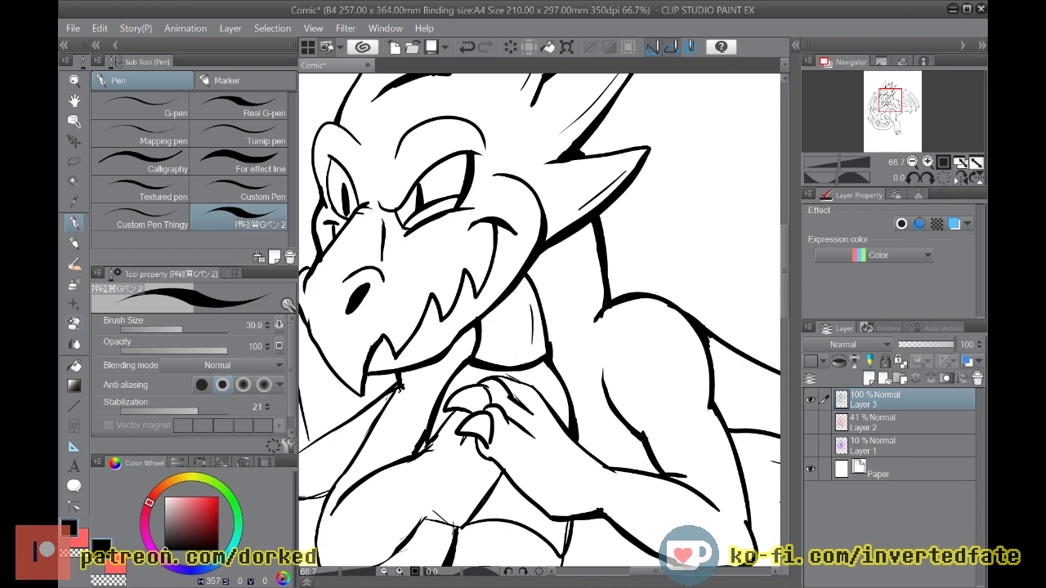
Step: Erase the claws and finger outlines of the clasped hands from the line art
key(e)
mouse_move(515, 385)
mouse_down()
mouse_move(506, 414)
mouse_move(489, 407)
mouse_move(477, 434)
mouse_move(505, 431)
mouse_move(516, 415)
mouse_move(480, 432)
mouse_move(462, 460)
mouse_move(454, 409)
mouse_move(471, 389)
mouse_move(498, 384)
mouse_move(473, 386)
mouse_move(482, 395)
mouse_move(544, 390)
mouse_move(488, 441)
mouse_move(480, 380)
mouse_up()
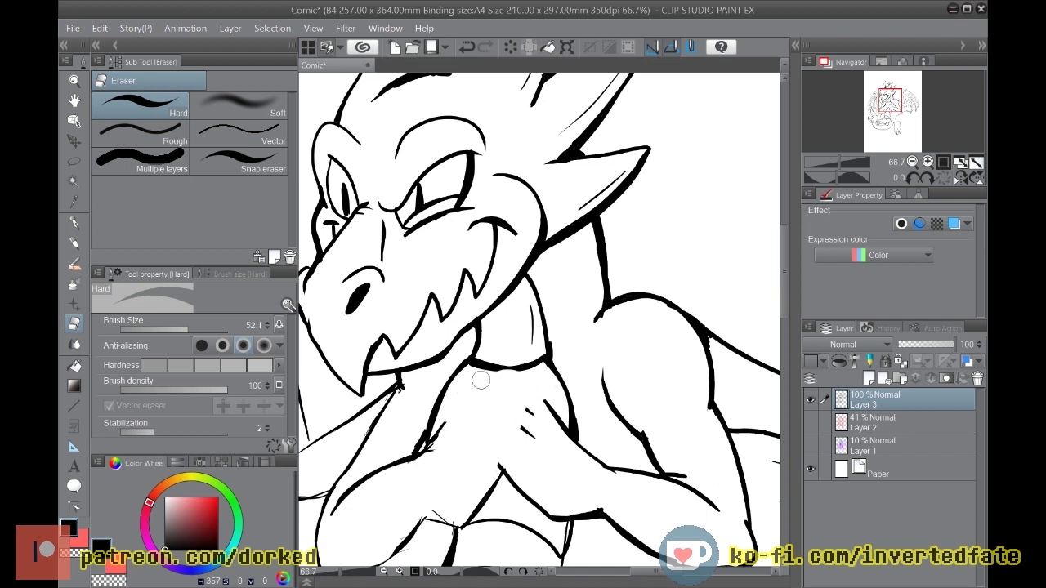
key(p)
mouse_move(515, 430)
mouse_down()
mouse_move(476, 423)
mouse_move(533, 417)
mouse_move(463, 454)
mouse_move(460, 469)
mouse_move(508, 473)
mouse_up()
key(ctrl+z)
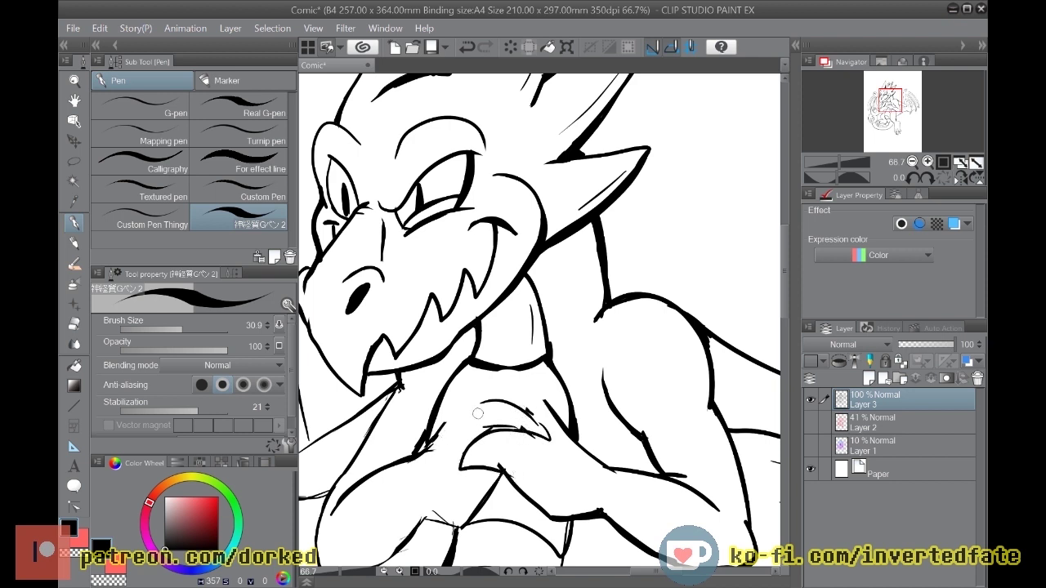
drag(462, 424, 494, 401)
drag(442, 426, 480, 398)
key(ctrl+z)
mouse_move(546, 403)
mouse_down()
mouse_move(491, 391)
mouse_move(482, 400)
mouse_up()
key(ctrl+z)
drag(434, 426, 477, 390)
key(ctrl+z)
drag(435, 430, 489, 398)
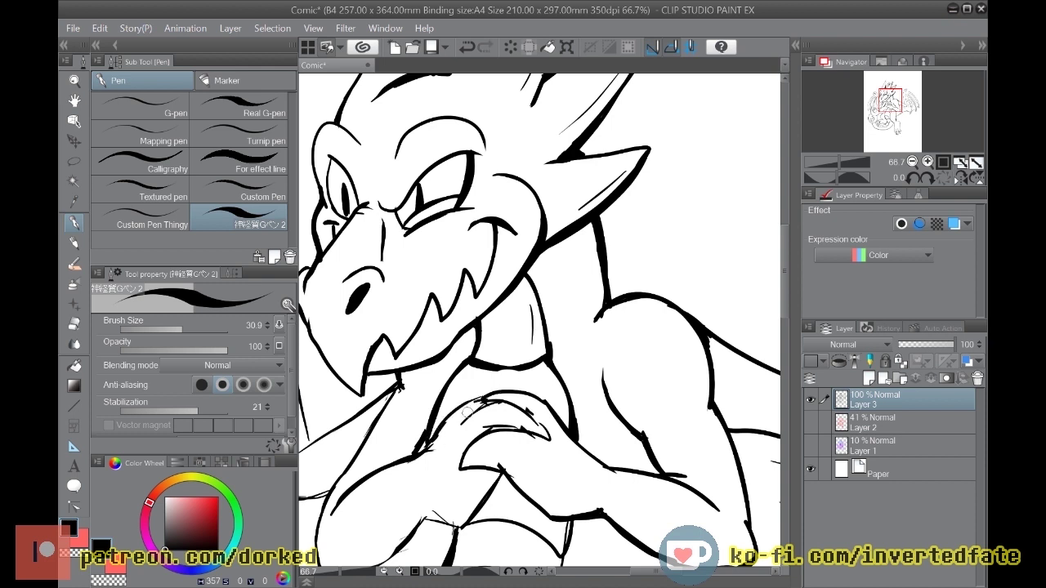
key(ctrl+z)
key(ctrl+z)
key(ctrl+z)
key(ctrl+z)
key(ctrl+z)
key(ctrl+z)
key(ctrl+z)
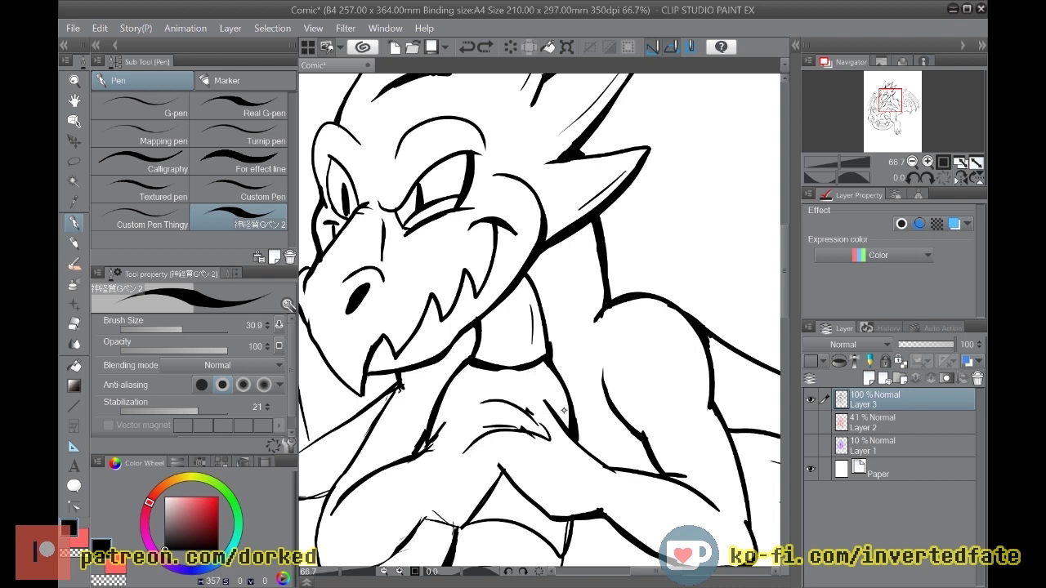
key(ctrl+z)
key(ctrl+z)
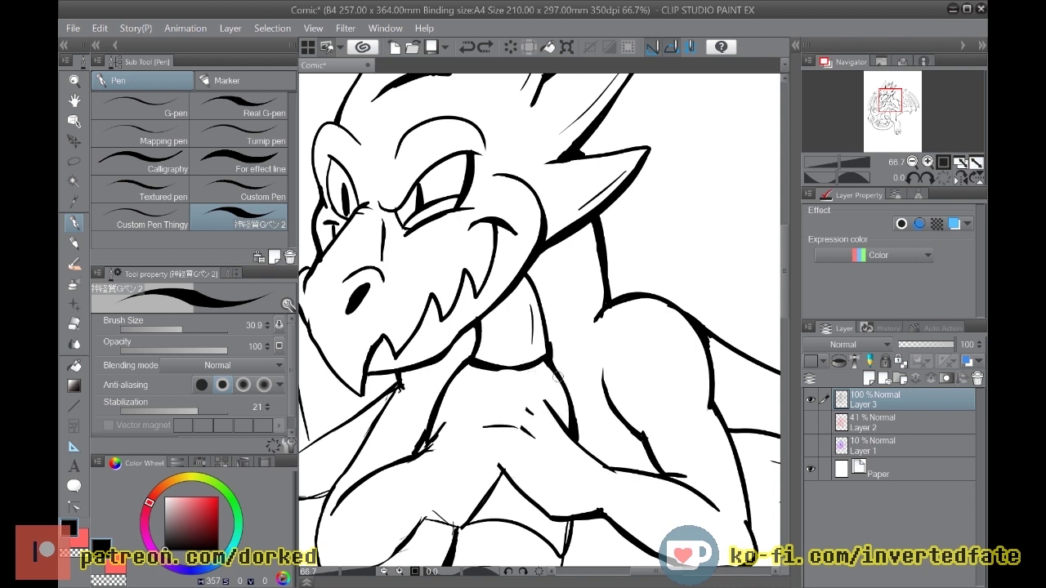
key(ctrl+z)
key(ctrl+z)
Step: Erase the leftover knuckle marks and the inner forearm lines crossing below the clasped hands
drag(475, 326, 463, 342)
mouse_move(533, 421)
mouse_down()
mouse_move(499, 406)
mouse_move(467, 413)
mouse_move(499, 456)
mouse_move(463, 523)
mouse_up()
key(ctrl+z)
mouse_move(507, 490)
mouse_down()
mouse_move(509, 469)
mouse_move(479, 468)
mouse_move(465, 490)
mouse_up()
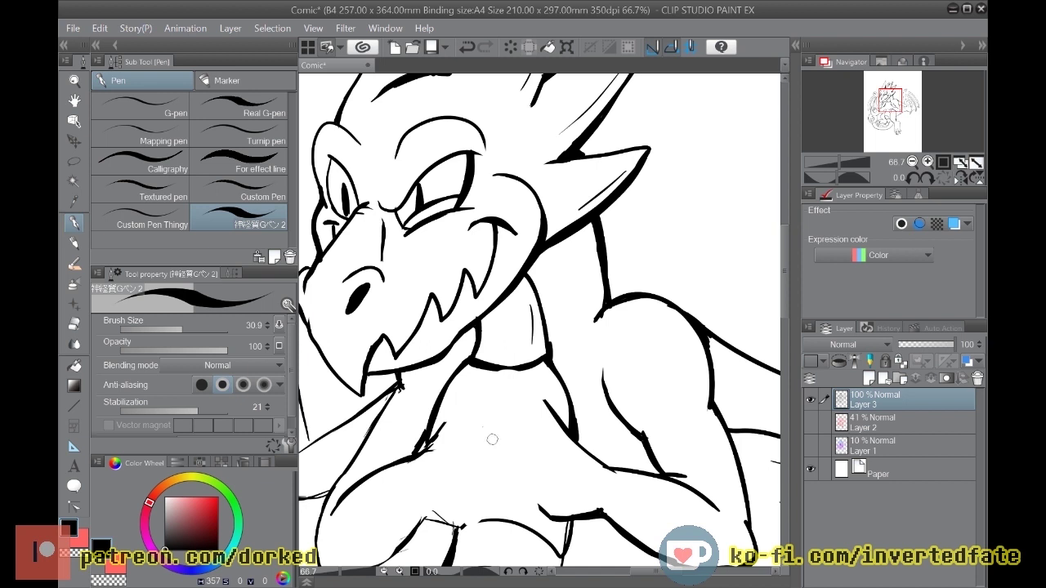
mouse_move(511, 483)
mouse_down()
mouse_move(502, 471)
mouse_move(513, 490)
mouse_up()
key(ctrl+z)
mouse_move(490, 439)
mouse_down()
mouse_move(532, 512)
mouse_move(496, 458)
mouse_move(504, 482)
mouse_move(541, 519)
mouse_move(487, 435)
mouse_up()
key(ctrl+z)
key(ctrl+z)
key(ctrl+z)
key(ctrl+z)
Step: Show the Layer 2 sketch and rough in a new rounded hand shape on it in bright blue (H 231, S 94, V 100)
click(809, 421)
click(908, 423)
click(199, 570)
click(215, 497)
mouse_move(544, 394)
mouse_down()
mouse_move(462, 398)
mouse_move(477, 393)
mouse_move(475, 443)
mouse_move(503, 468)
mouse_move(555, 415)
mouse_move(507, 467)
mouse_move(480, 444)
mouse_move(536, 392)
mouse_up()
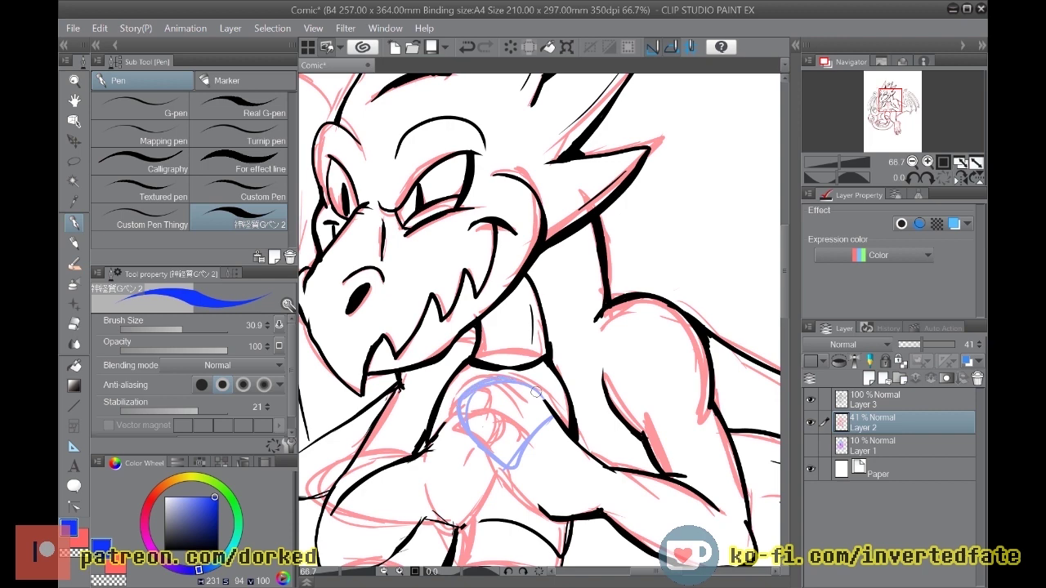
Step: Sketch blue guidelines for both inner forearm edges below the hands and for the outer edge of the far hand
drag(504, 462, 547, 511)
drag(432, 437, 460, 393)
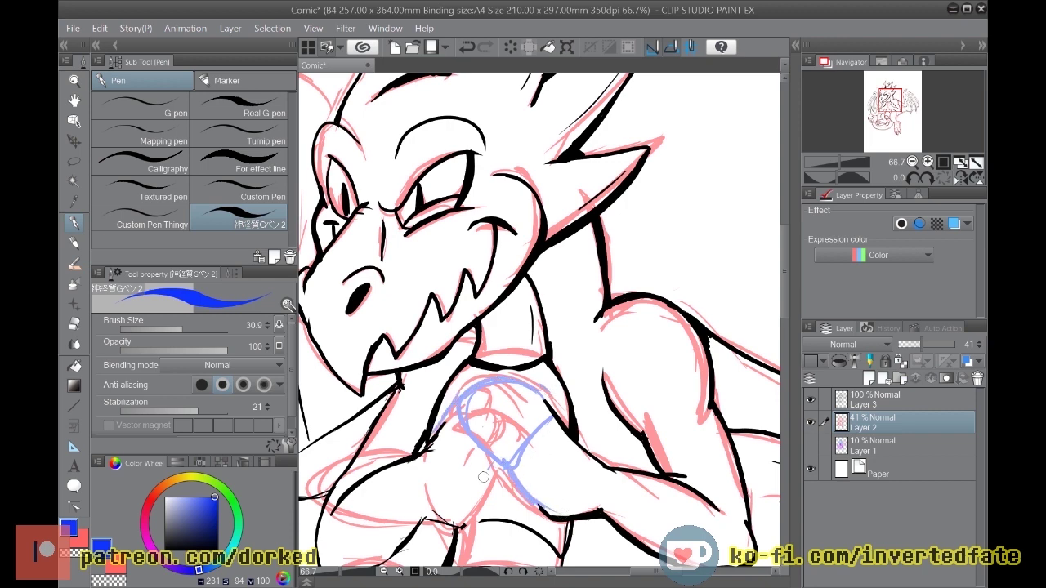
drag(494, 462, 460, 521)
drag(490, 456, 479, 502)
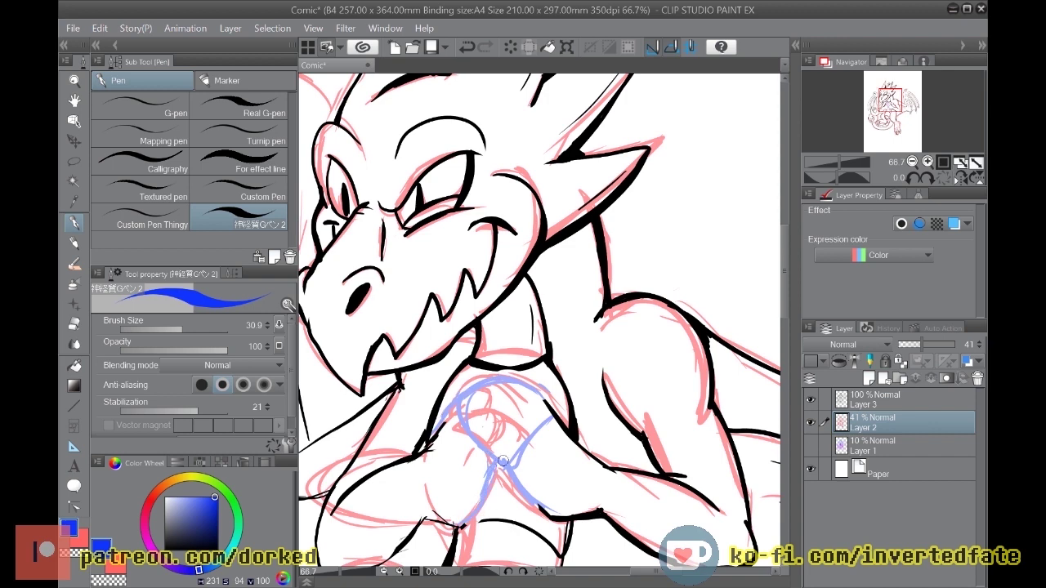
Step: Sketch the overlapping fingers and knuckles of the clasped hands in blue on Layer 2
click(872, 403)
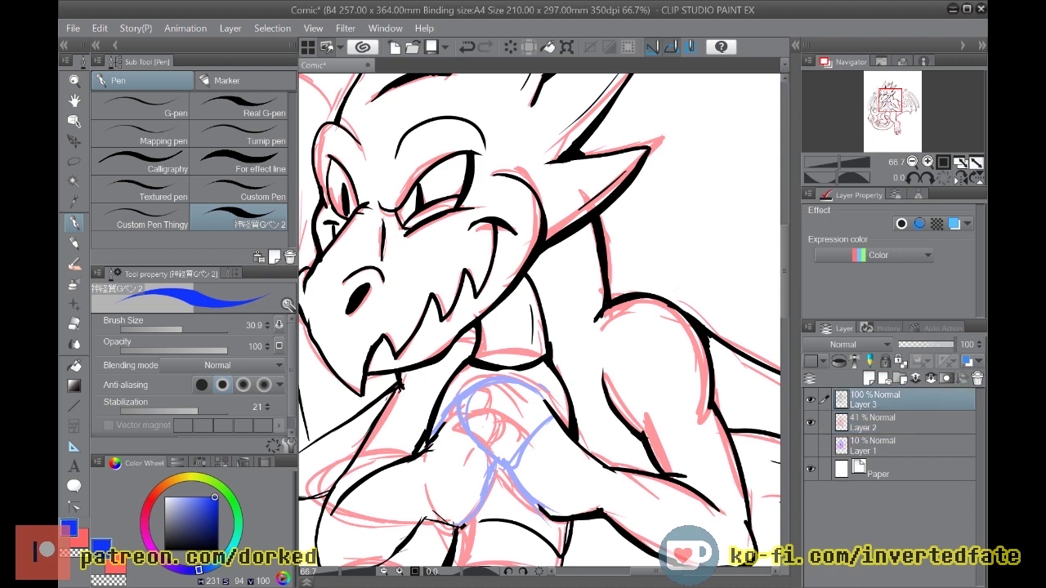
click(864, 425)
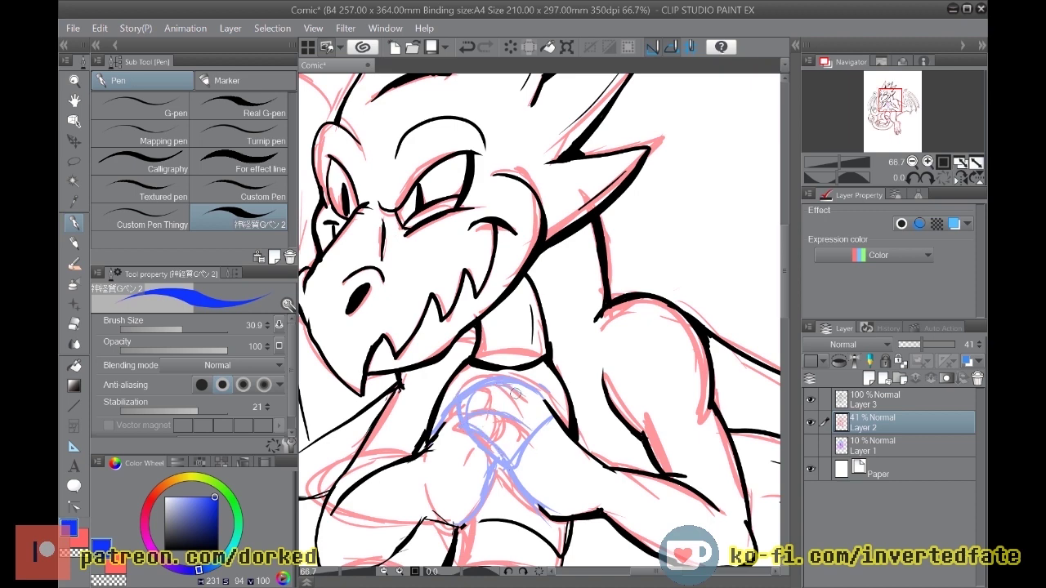
drag(501, 408, 528, 406)
drag(445, 407, 504, 389)
mouse_move(464, 446)
mouse_down()
mouse_move(477, 426)
mouse_move(535, 421)
mouse_move(527, 413)
mouse_up()
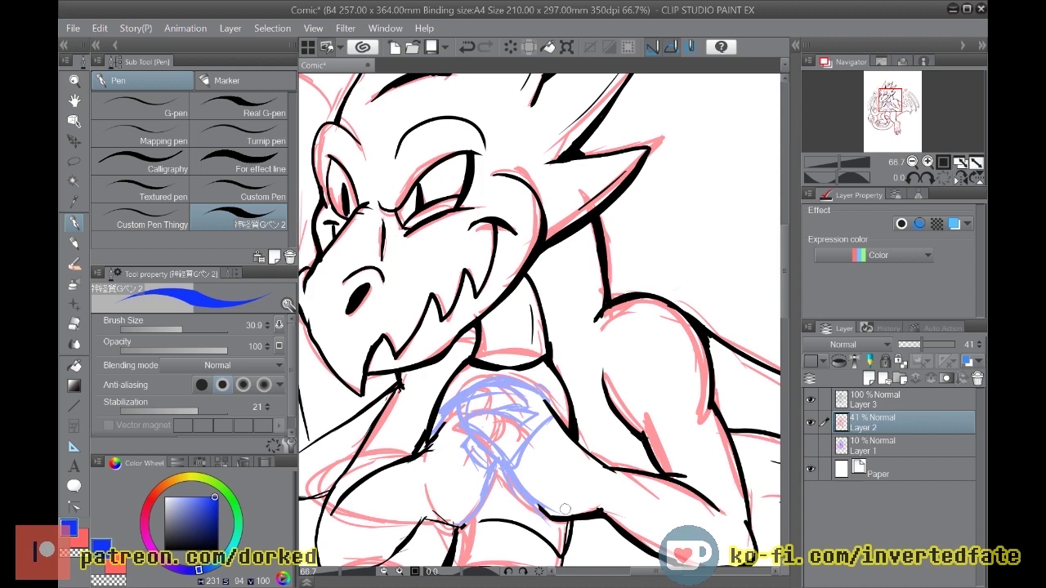
scroll(565, 509, down, 3)
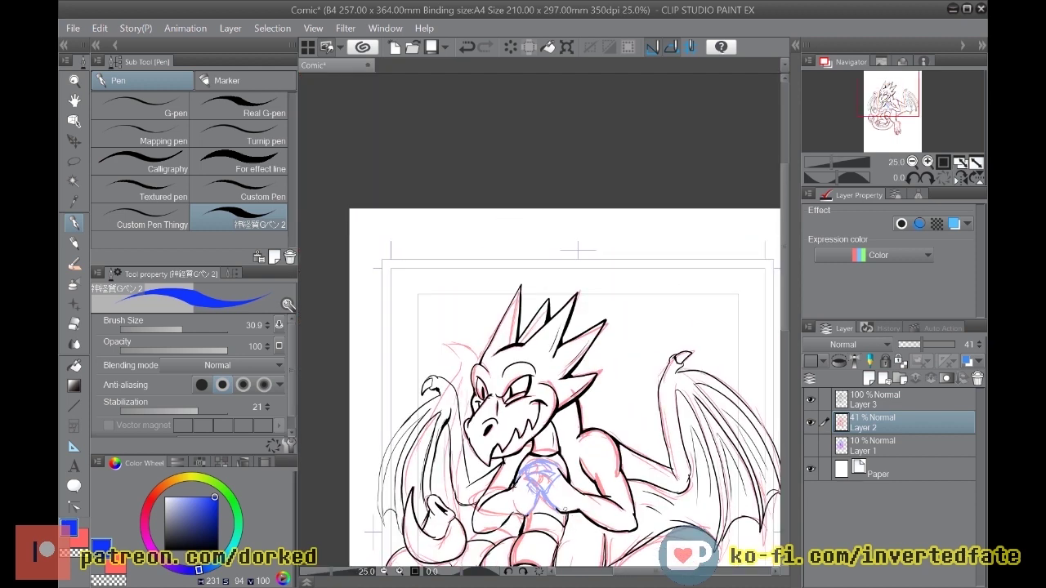
Step: Ink the lower claw, its finger curve and the front wrist edge in black on Layer 3, over the blue sketch
click(166, 549)
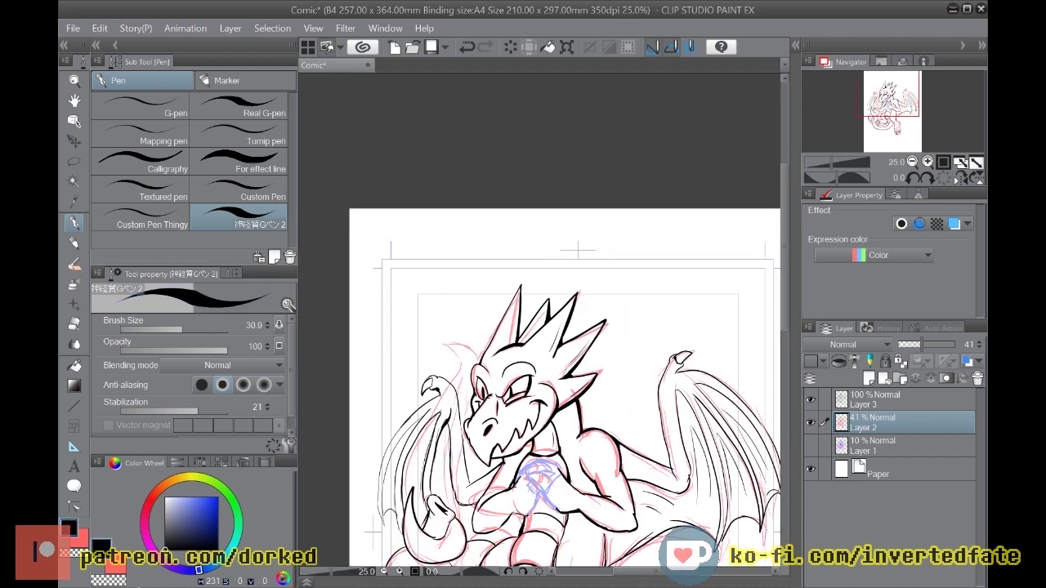
click(875, 399)
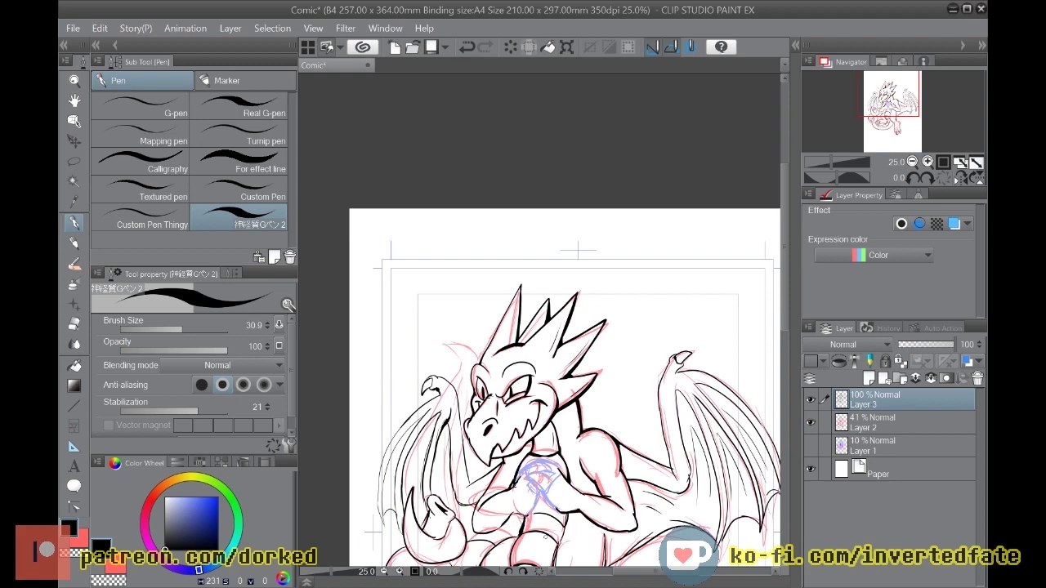
scroll(545, 533, up, 1)
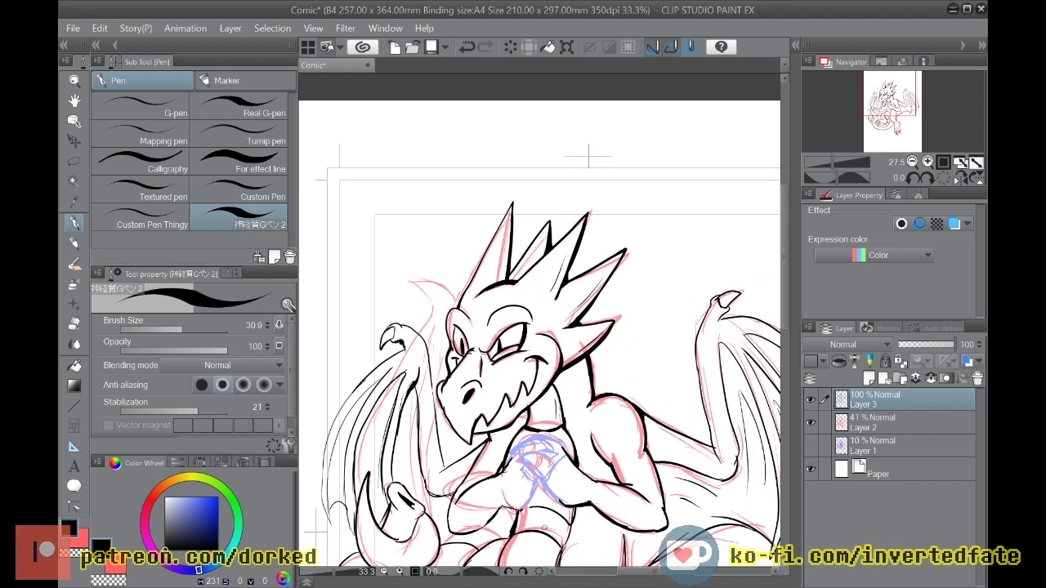
scroll(545, 529, up, 2)
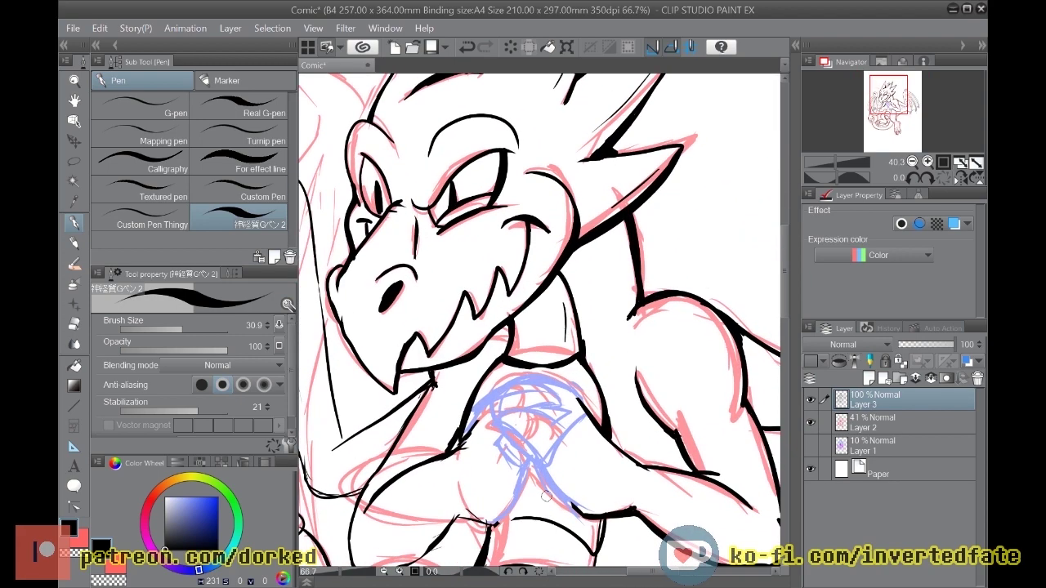
scroll(546, 496, up, 1)
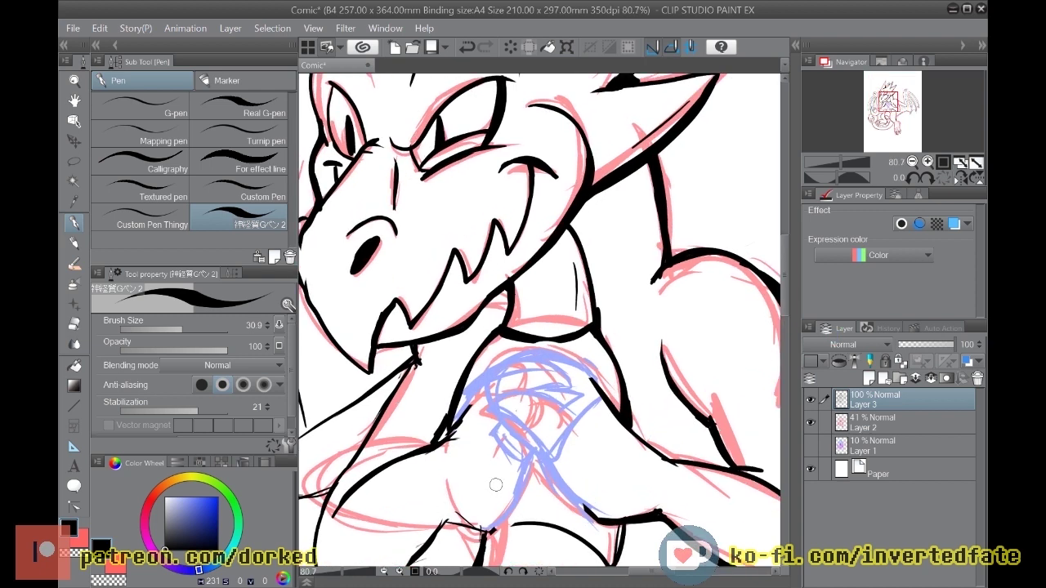
scroll(523, 491, up, 2)
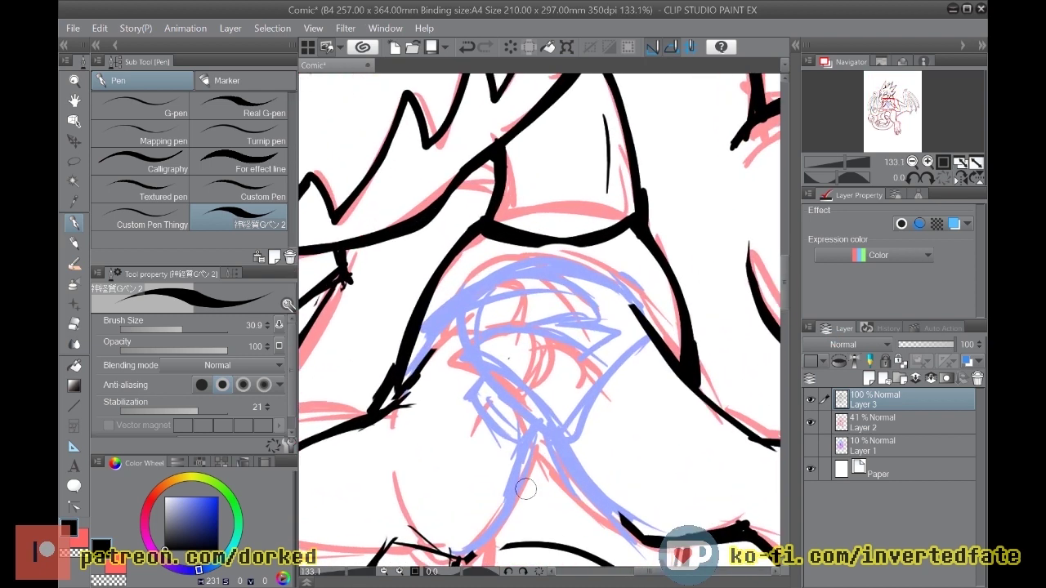
mouse_move(515, 381)
mouse_down()
mouse_move(532, 333)
mouse_move(509, 326)
mouse_move(474, 337)
mouse_move(450, 365)
mouse_move(523, 382)
mouse_up()
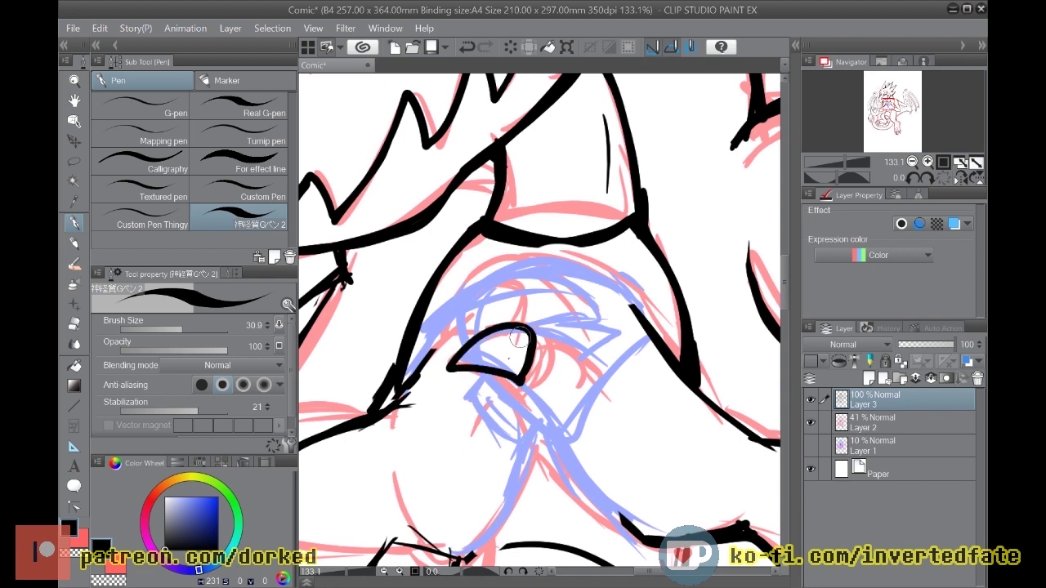
drag(516, 320, 561, 344)
mouse_move(505, 372)
mouse_down()
mouse_move(536, 410)
mouse_move(603, 518)
mouse_move(645, 539)
mouse_up()
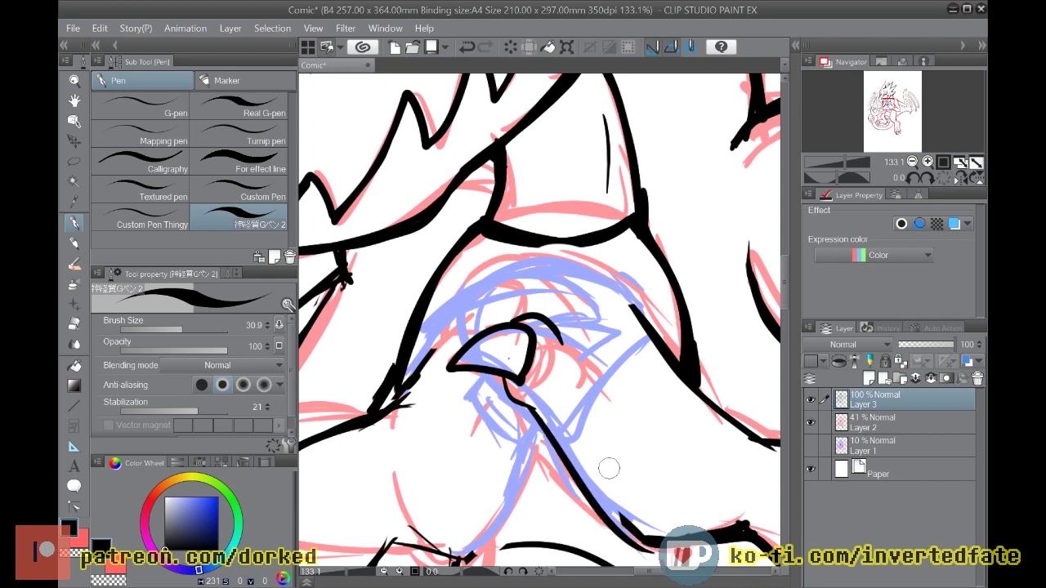
key(ctrl+z)
mouse_move(505, 376)
mouse_down()
mouse_move(537, 410)
mouse_move(623, 529)
mouse_move(649, 535)
mouse_up()
Step: Ink the remaining claws, the top contour of the clasped hands and the rear wrist's inner edge over the sketch
drag(559, 330, 606, 368)
mouse_move(513, 282)
mouse_down()
mouse_move(573, 282)
mouse_move(610, 321)
mouse_move(541, 329)
mouse_up()
drag(517, 285, 523, 319)
mouse_move(536, 272)
mouse_down()
mouse_move(507, 273)
mouse_move(485, 297)
mouse_move(505, 272)
mouse_move(443, 336)
mouse_up()
drag(483, 296, 448, 330)
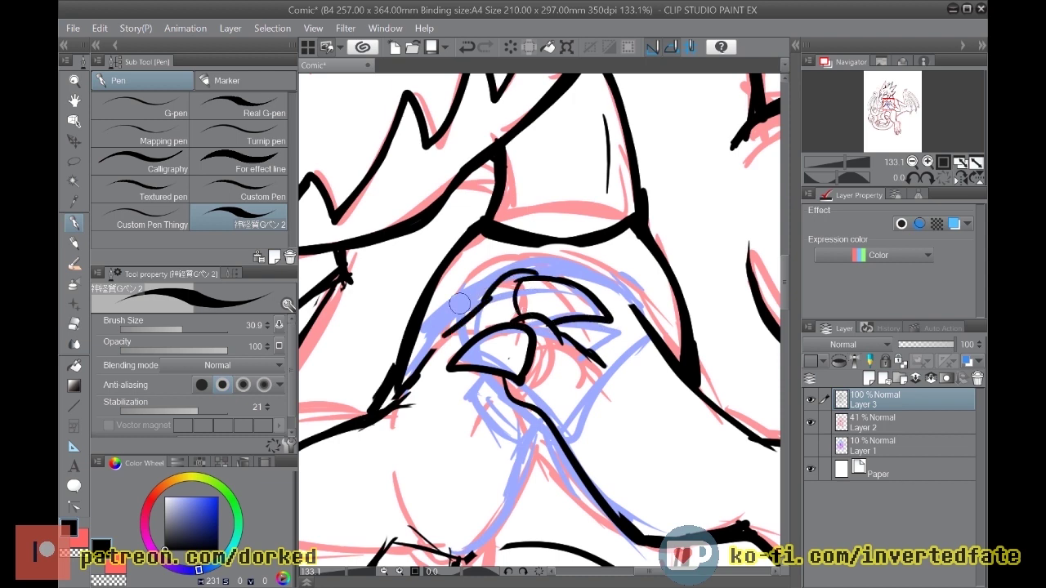
mouse_move(564, 327)
mouse_down()
mouse_move(582, 345)
mouse_move(609, 335)
mouse_move(623, 344)
mouse_up()
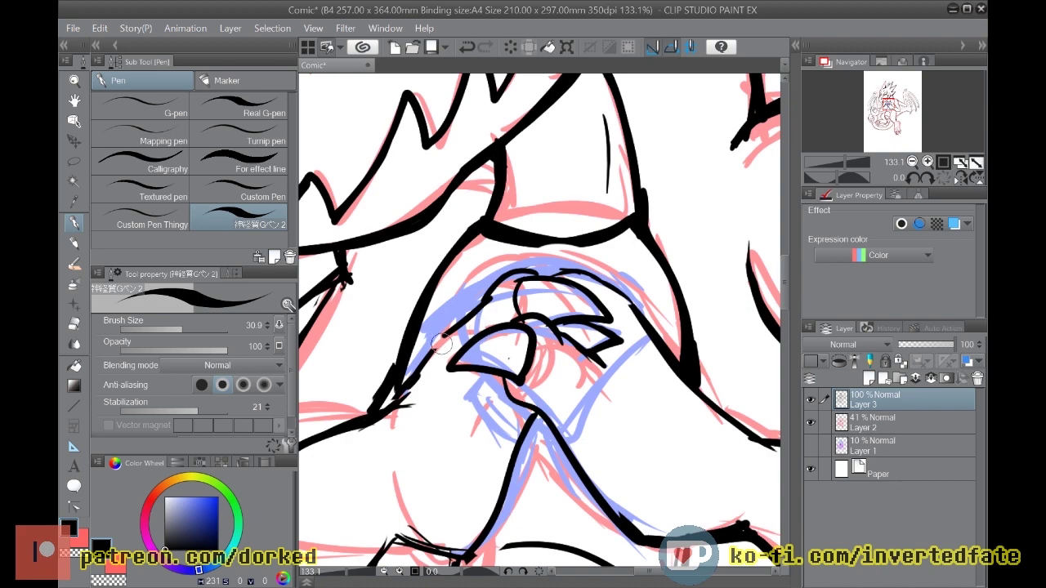
Step: Erase the inked claws, fingers and top contour of the clasped hands with the Hard eraser, keeping the wrist lines
scroll(449, 329, down, 5)
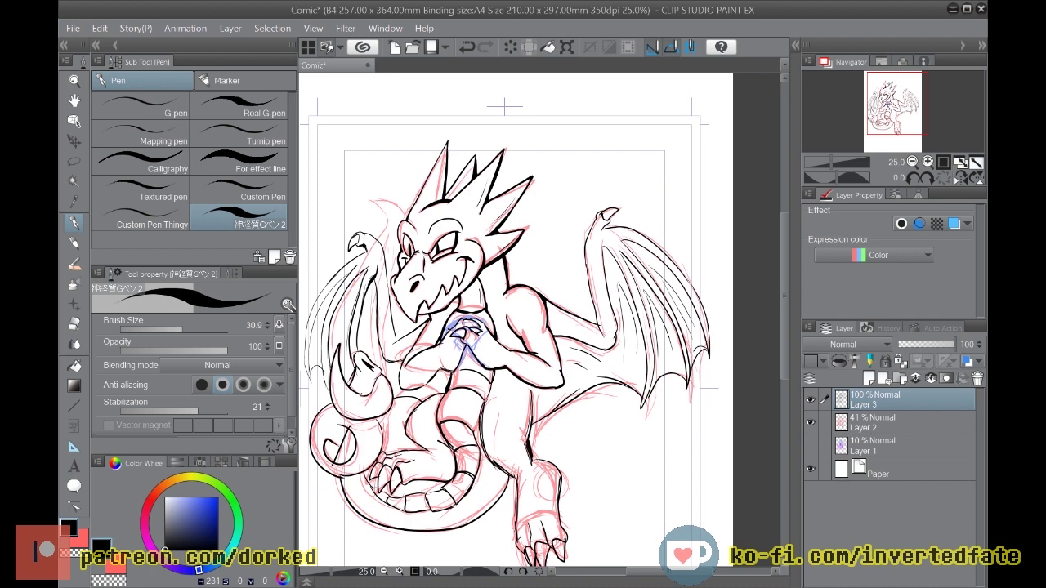
scroll(453, 335, up, 5)
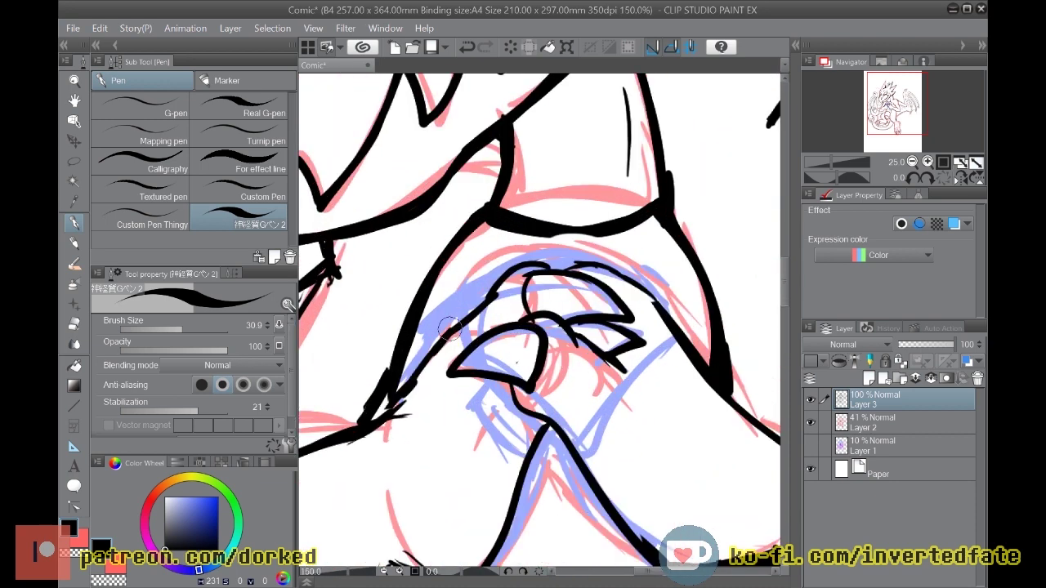
key(e)
mouse_move(572, 275)
mouse_down()
mouse_move(632, 339)
mouse_move(617, 277)
mouse_move(510, 275)
mouse_move(491, 299)
mouse_move(477, 357)
mouse_move(447, 393)
mouse_move(496, 425)
mouse_move(567, 434)
mouse_move(546, 303)
mouse_move(535, 307)
mouse_move(543, 259)
mouse_up()
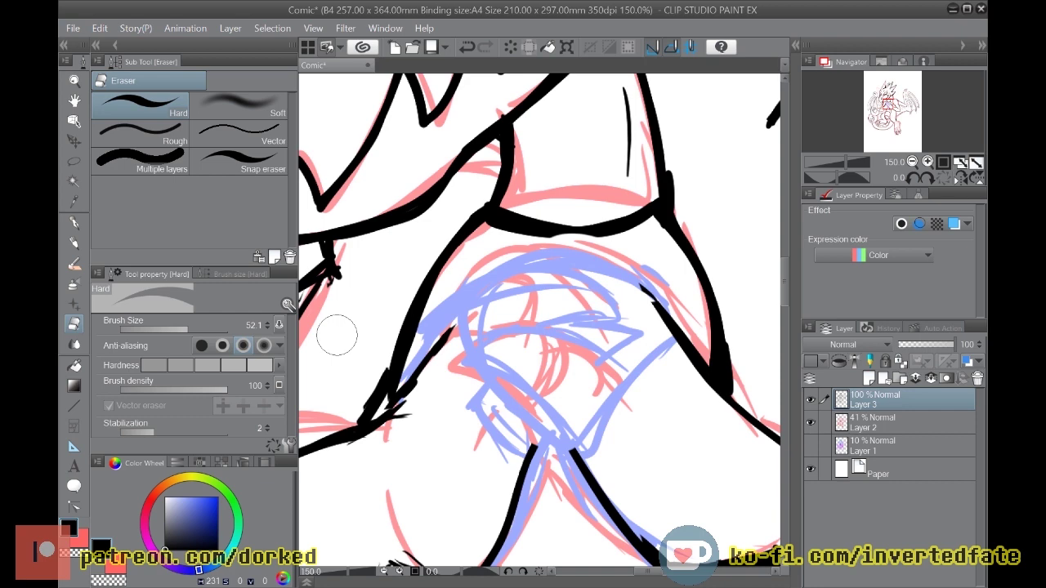
scroll(337, 335, down, 4)
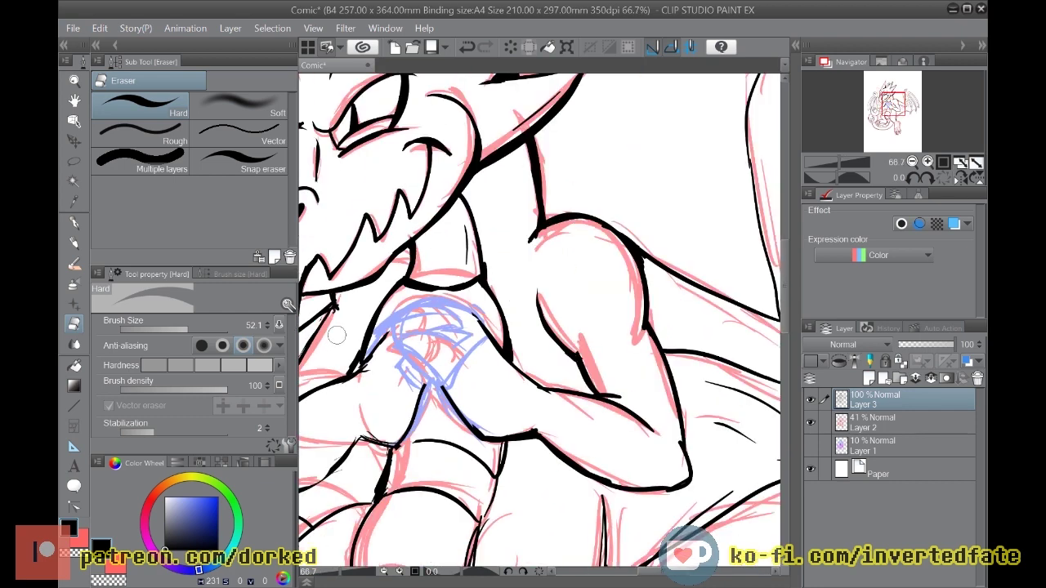
Step: Re-ink the front hand's lower finger and its edge down to the wrist with the pen
key(p)
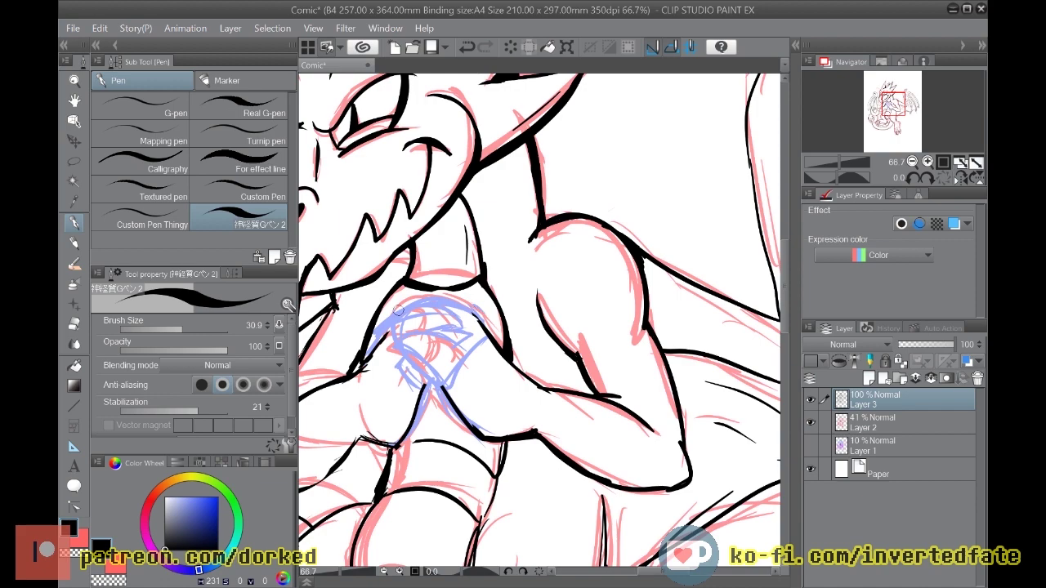
scroll(395, 328, down, 5)
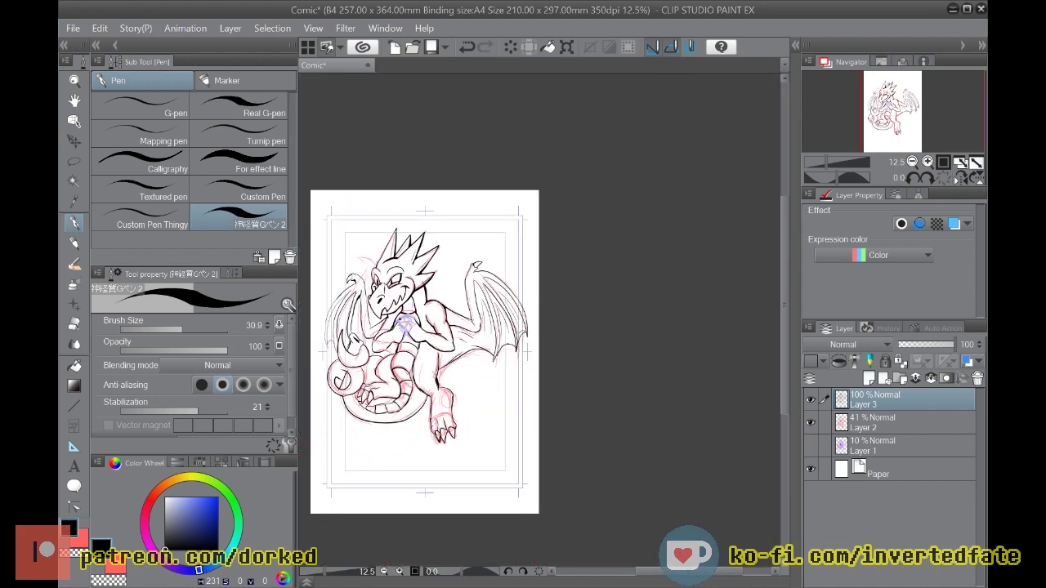
scroll(399, 320, up, 5)
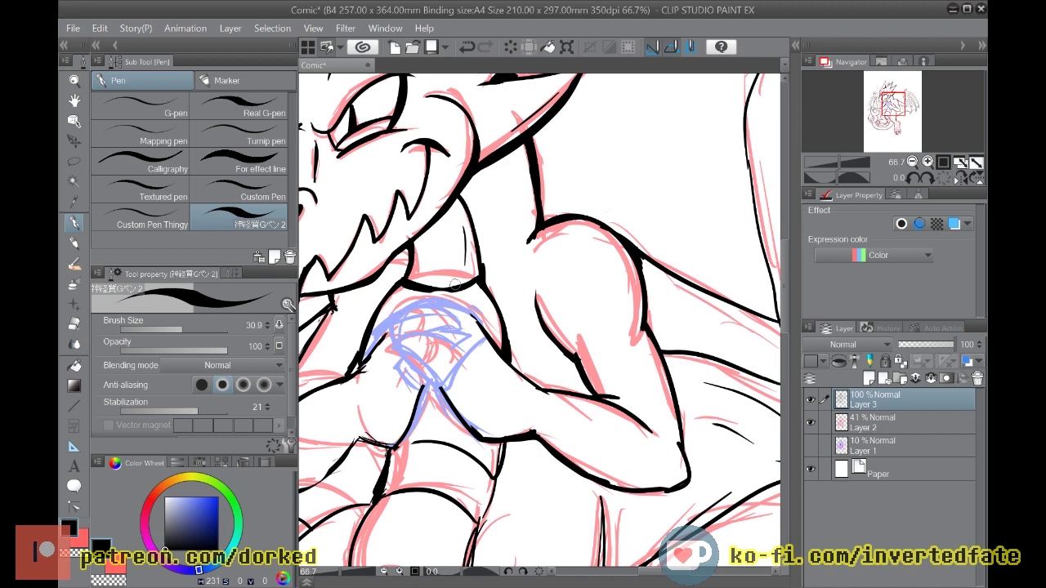
mouse_move(416, 303)
mouse_down()
mouse_move(407, 352)
mouse_move(436, 386)
mouse_up()
key(ctrl+z)
mouse_move(436, 334)
mouse_down()
mouse_move(414, 331)
mouse_move(419, 368)
mouse_move(434, 380)
mouse_up()
Step: Ink the front hand's upper finger and the curved back of the hand along the blue sketch
mouse_move(435, 307)
mouse_down()
mouse_move(388, 321)
mouse_move(411, 337)
mouse_move(437, 305)
mouse_move(409, 327)
mouse_move(396, 314)
mouse_move(464, 335)
mouse_up()
key(ctrl+z)
mouse_move(425, 299)
mouse_down()
mouse_move(481, 312)
mouse_move(410, 300)
mouse_up()
key(ctrl+z)
key(ctrl+z)
mouse_move(482, 322)
mouse_down()
mouse_move(447, 301)
mouse_move(414, 305)
mouse_up()
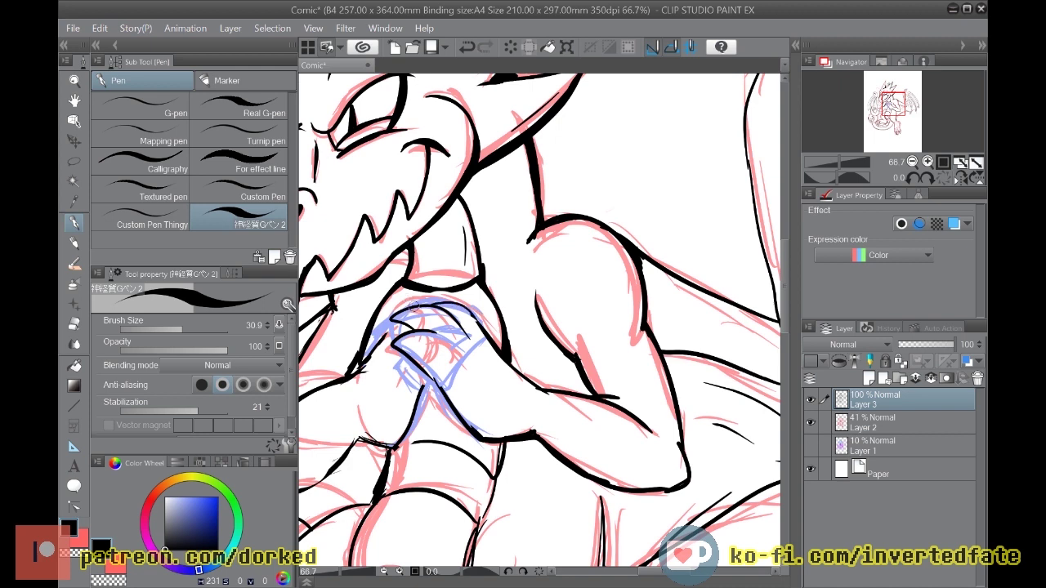
Step: Ink the short thumb stroke just beneath the front hand's lower finger
mouse_move(406, 358)
mouse_down()
mouse_move(397, 369)
mouse_move(428, 376)
mouse_up()
drag(464, 420, 515, 433)
key(ctrl+z)
Step: Clean up and re-ink the upper edge of the front wrist from the back of the hand to the forearm
key(e)
mouse_move(503, 360)
mouse_down()
mouse_move(521, 375)
mouse_move(478, 331)
mouse_move(529, 388)
mouse_up()
key(p)
key(ctrl+z)
drag(491, 337, 533, 394)
key(ctrl+z)
mouse_move(489, 333)
mouse_down()
mouse_move(529, 393)
mouse_move(489, 335)
mouse_up()
drag(531, 390, 549, 393)
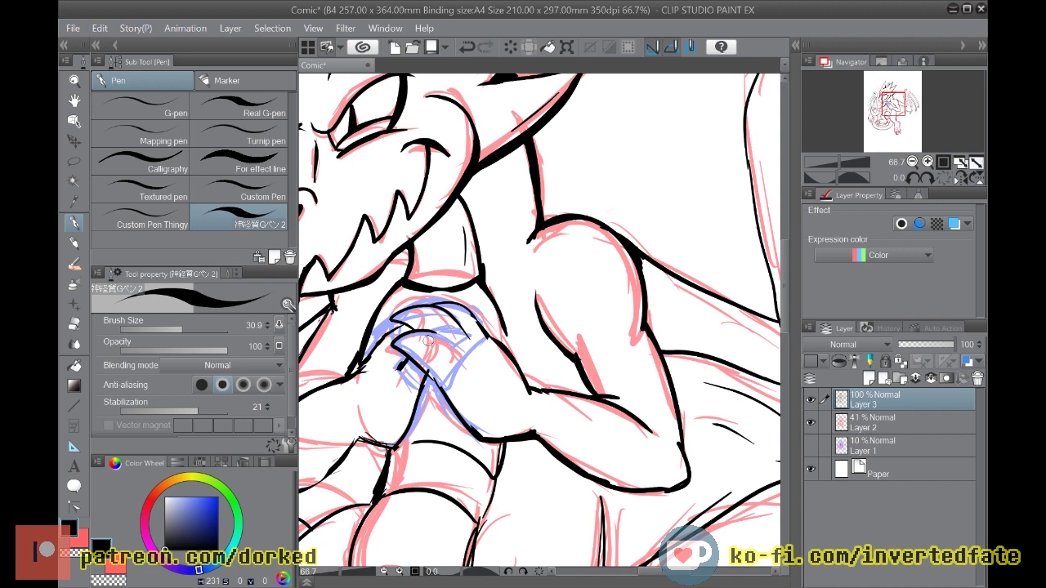
Step: Hide the red sketch on Layer 2 to check the line art alone
scroll(430, 320, down, 3)
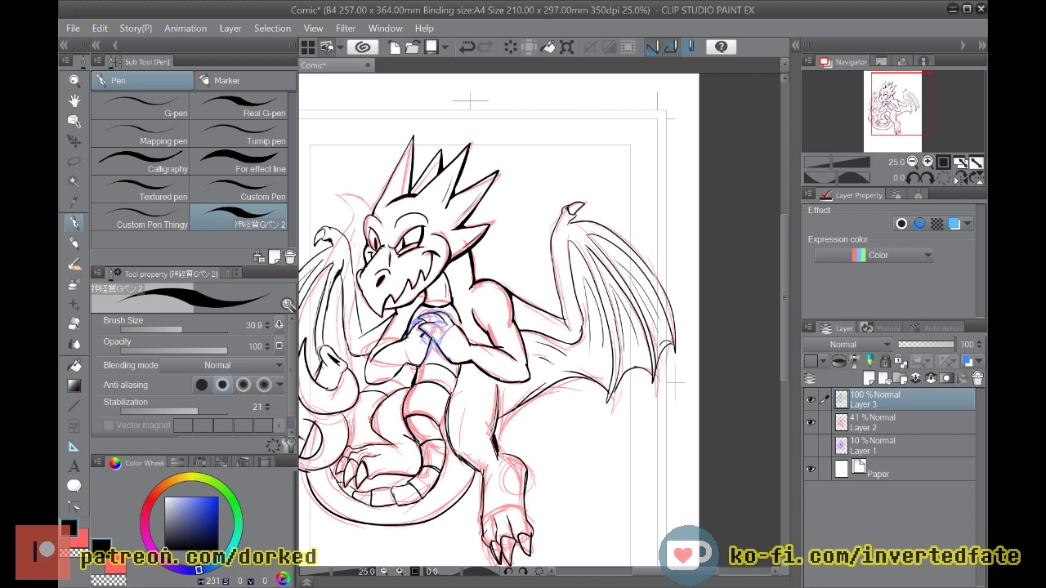
scroll(424, 433, down, 1)
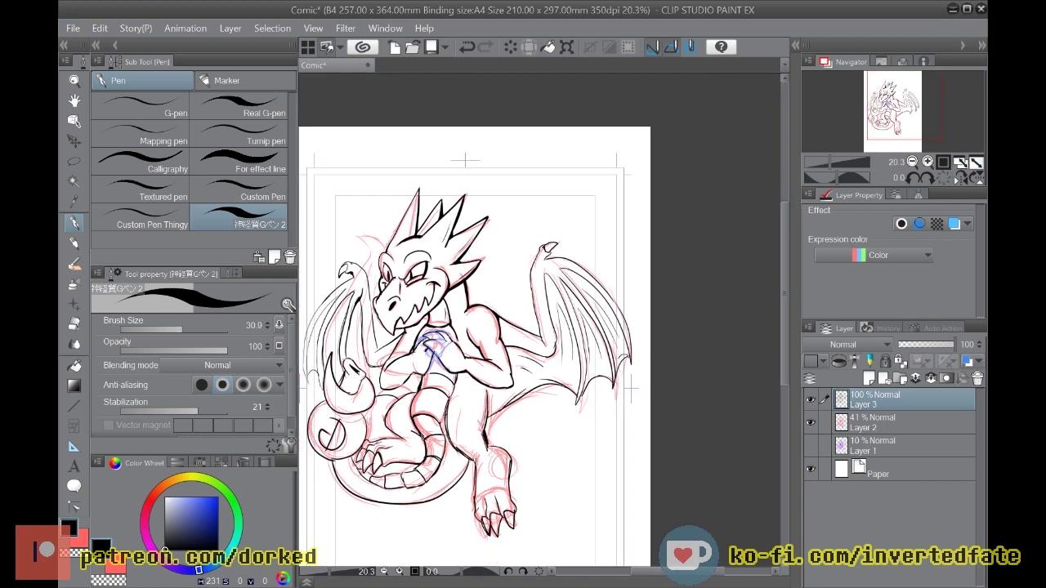
scroll(424, 434, up, 1)
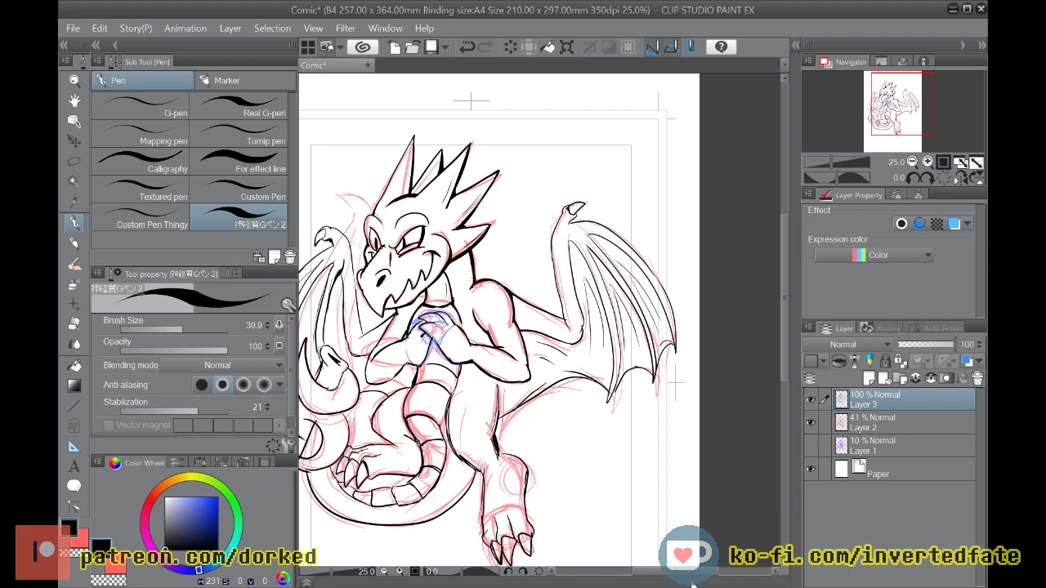
click(810, 422)
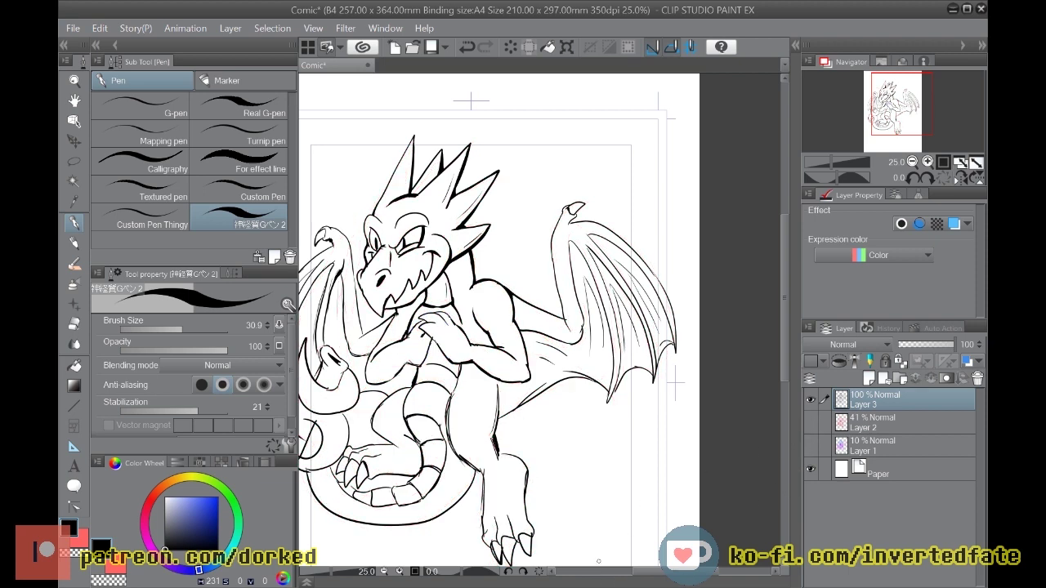
drag(704, 575, 665, 577)
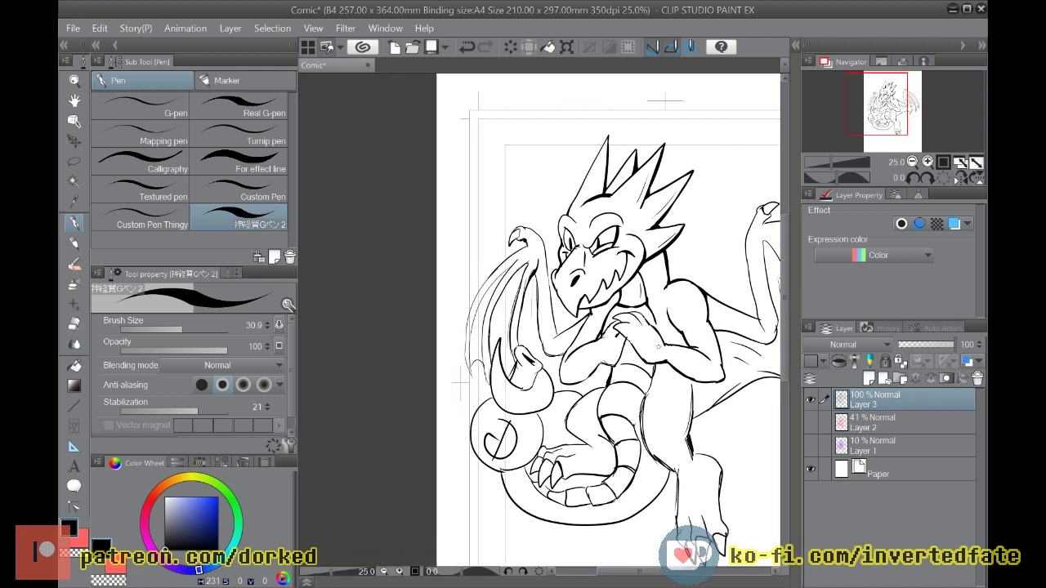
Step: Ink the finger crease running back from the front hand's lower fingertip
scroll(657, 341, down, 1)
scroll(660, 327, down, 1)
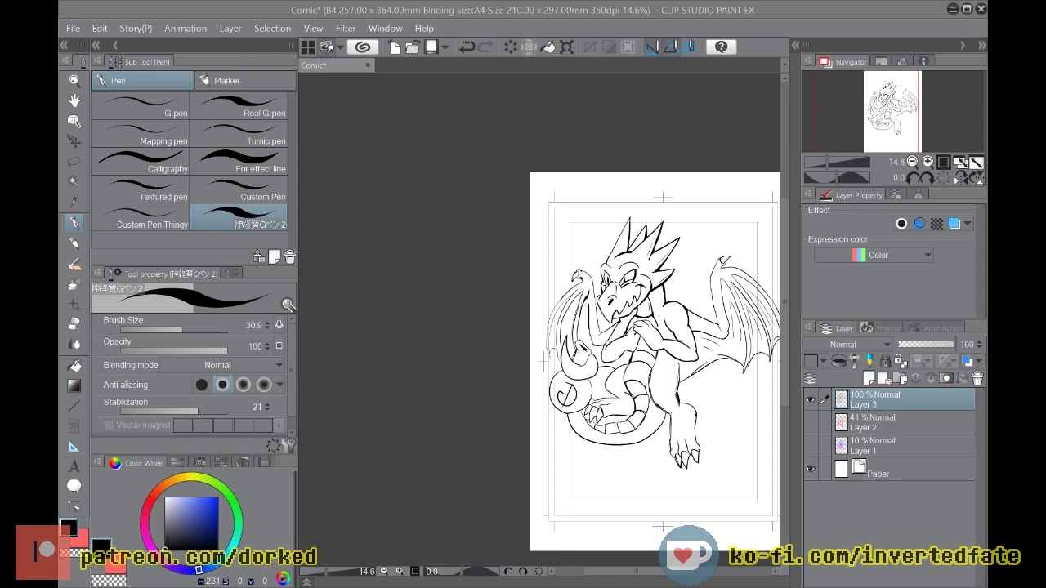
scroll(686, 343, up, 2)
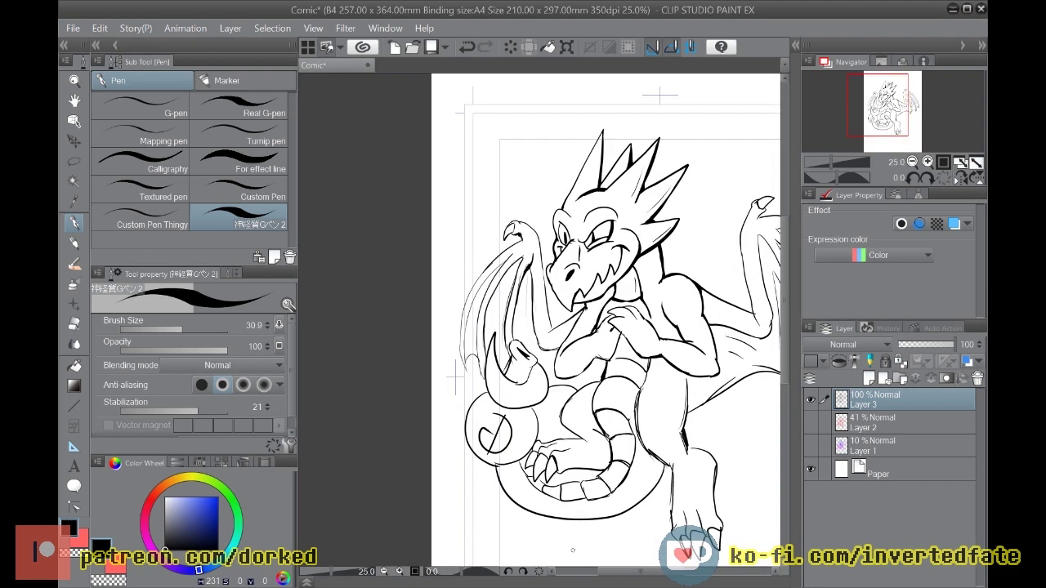
scroll(637, 351, up, 2)
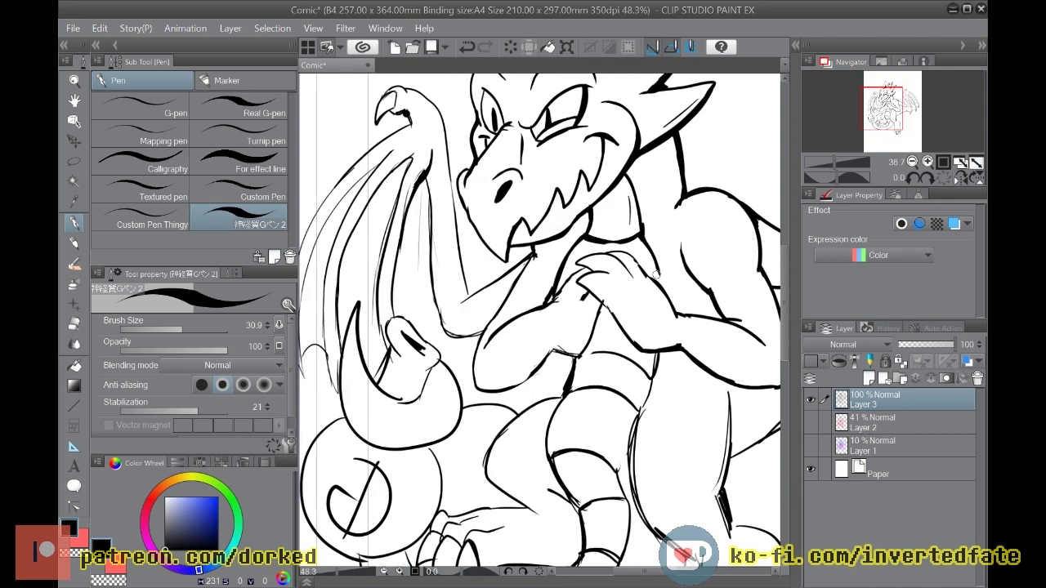
scroll(656, 275, up, 2)
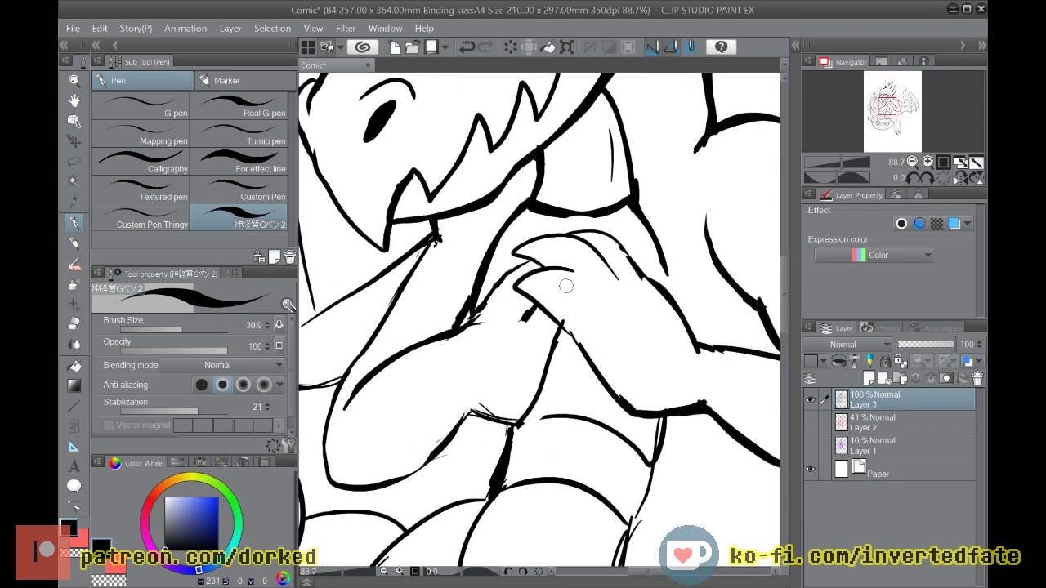
mouse_move(561, 273)
mouse_down()
mouse_move(589, 288)
mouse_move(598, 281)
mouse_move(584, 266)
mouse_move(564, 269)
mouse_move(591, 295)
mouse_move(570, 277)
mouse_move(590, 312)
mouse_up()
key(ctrl+z)
Step: Thicken the underside of the rear wrist and the belly-plate lines directly below the clasped hands
mouse_move(468, 412)
mouse_down()
mouse_move(533, 413)
mouse_move(542, 388)
mouse_up()
key(ctrl+z)
mouse_move(470, 410)
mouse_down()
mouse_move(503, 420)
mouse_move(540, 391)
mouse_up()
key(ctrl+z)
mouse_move(475, 413)
mouse_down()
mouse_move(455, 428)
mouse_move(472, 410)
mouse_move(526, 415)
mouse_move(554, 349)
mouse_up()
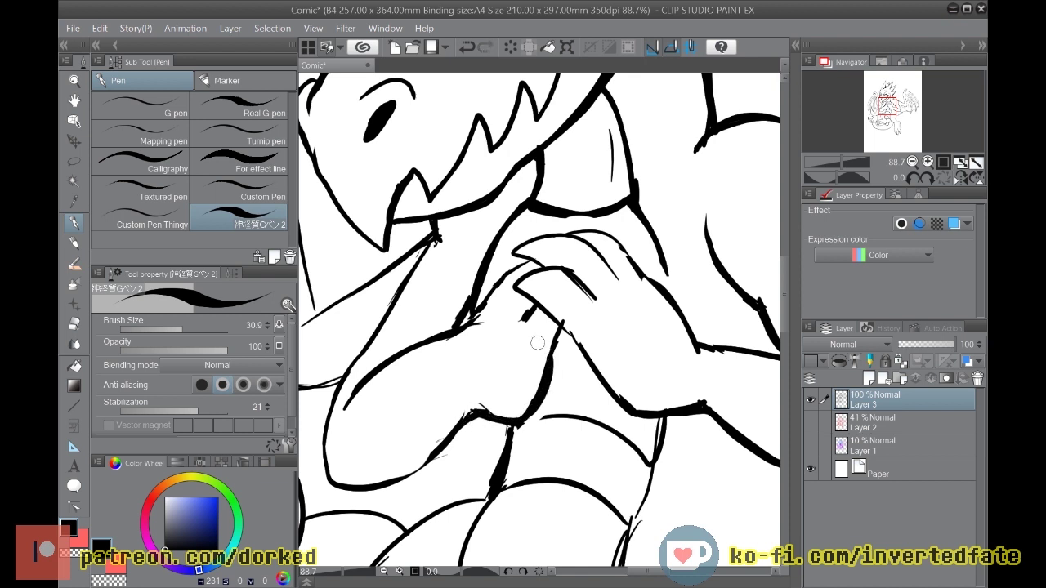
mouse_move(660, 421)
mouse_down()
mouse_move(651, 468)
mouse_move(603, 433)
mouse_move(509, 433)
mouse_move(564, 424)
mouse_move(658, 472)
mouse_move(659, 411)
mouse_up()
mouse_move(653, 462)
mouse_down()
mouse_move(629, 530)
mouse_move(608, 497)
mouse_move(555, 476)
mouse_move(485, 489)
mouse_up()
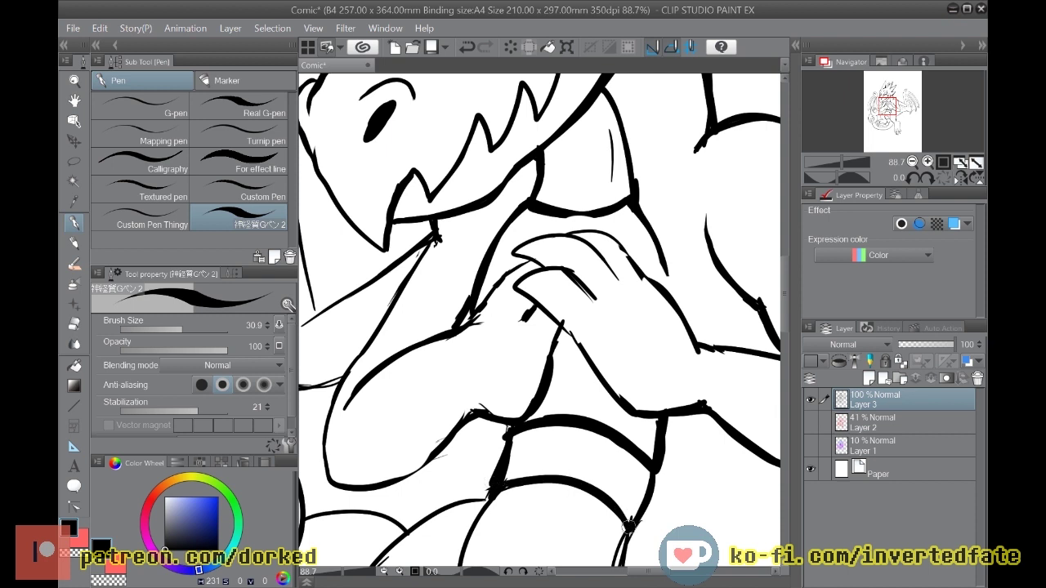
Step: Outline the lower fingertip as a rounded claw and erase the finger and hand-edge lines behind it
mouse_move(550, 276)
mouse_down()
mouse_move(537, 297)
mouse_move(561, 271)
mouse_move(540, 266)
mouse_move(511, 286)
mouse_move(542, 293)
mouse_move(556, 271)
mouse_move(589, 261)
mouse_move(561, 268)
mouse_move(608, 312)
mouse_up()
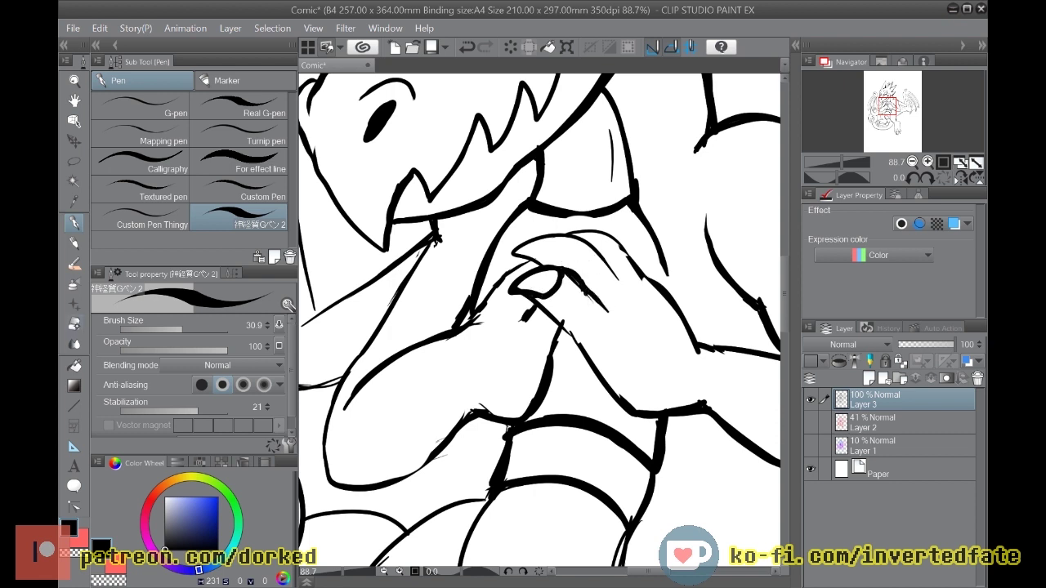
key(e)
mouse_move(588, 275)
mouse_down()
mouse_move(597, 305)
mouse_move(577, 318)
mouse_move(548, 313)
mouse_move(564, 328)
mouse_move(542, 315)
mouse_move(583, 336)
mouse_move(621, 384)
mouse_up()
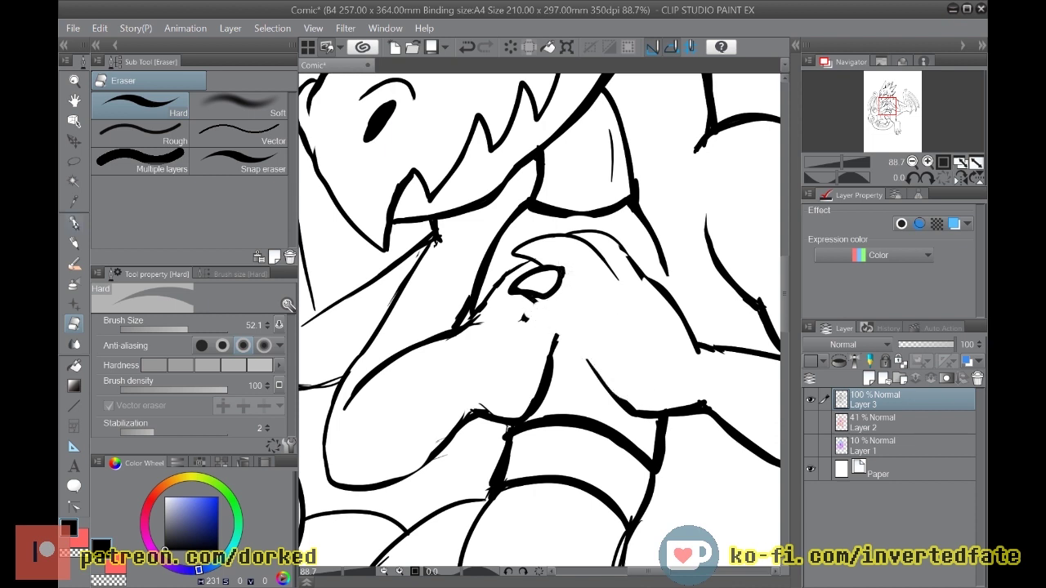
Step: Re-ink the lower finger as a thicker curve behind its claw, together with the hand's lower edge
key(p)
mouse_move(552, 265)
mouse_down()
mouse_move(587, 281)
mouse_move(556, 262)
mouse_move(585, 285)
mouse_move(544, 304)
mouse_move(586, 359)
mouse_move(564, 324)
mouse_up()
key(ctrl+z)
key(ctrl+z)
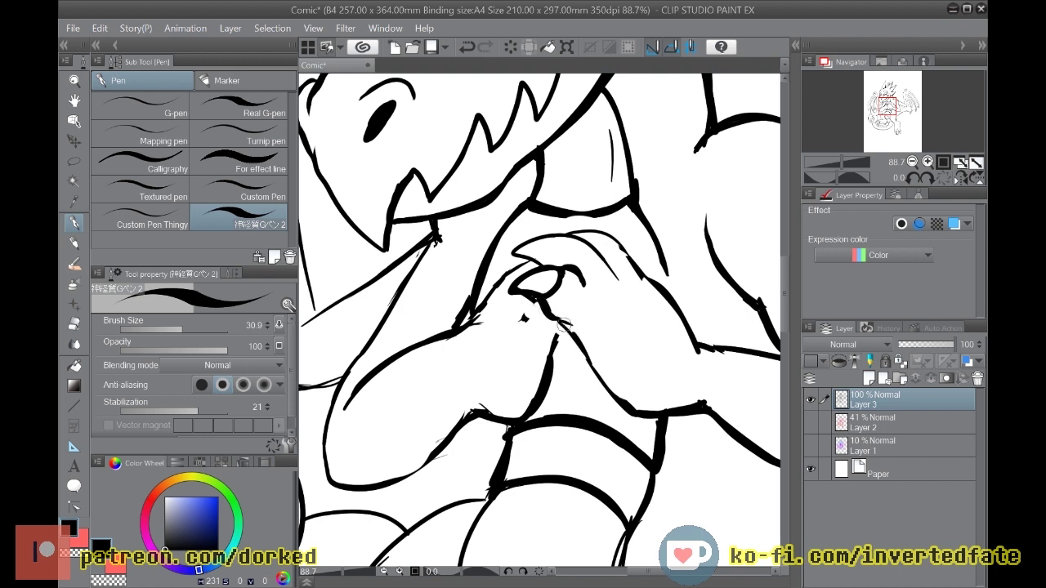
drag(586, 283, 615, 311)
Step: Close off the upper claw, ink the knuckle line behind it and join the wrist lines below the hand
mouse_move(552, 251)
mouse_down()
mouse_move(538, 266)
mouse_move(551, 268)
mouse_move(564, 235)
mouse_move(518, 245)
mouse_move(566, 242)
mouse_move(522, 260)
mouse_move(513, 245)
mouse_move(519, 258)
mouse_up()
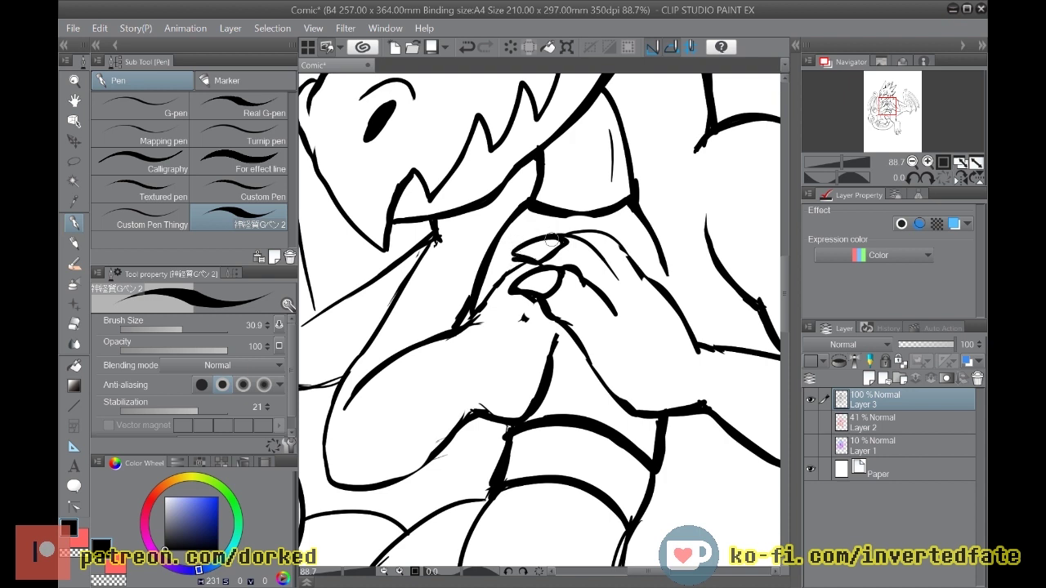
drag(578, 240, 623, 282)
drag(590, 245, 627, 290)
key(ctrl+z)
drag(598, 234, 584, 243)
key(ctrl+z)
mouse_move(556, 320)
mouse_down()
mouse_move(574, 330)
mouse_move(565, 325)
mouse_up()
key(ctrl+z)
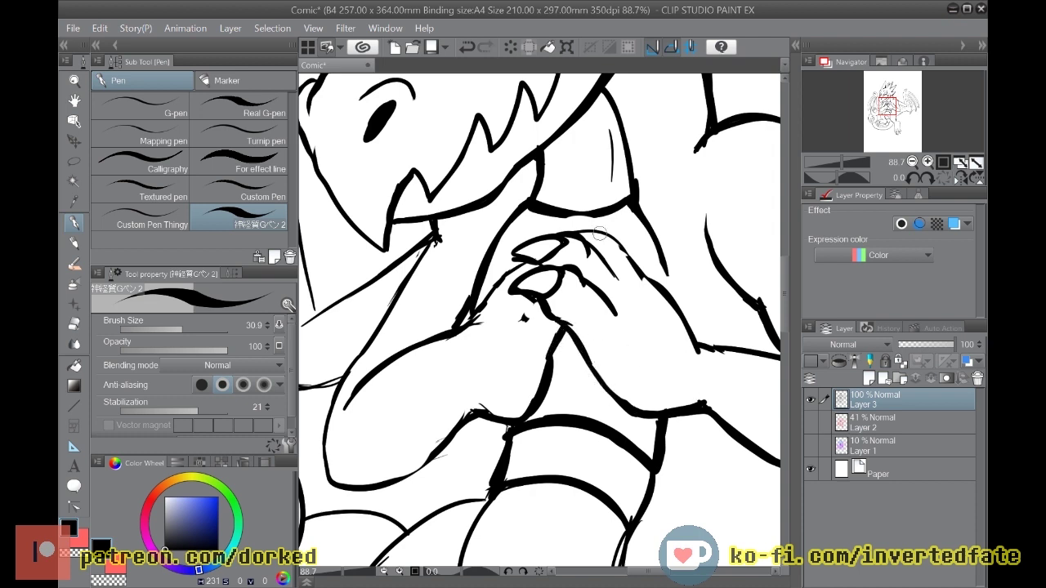
mouse_move(585, 240)
mouse_down()
mouse_move(588, 231)
mouse_move(620, 240)
mouse_move(640, 262)
mouse_up()
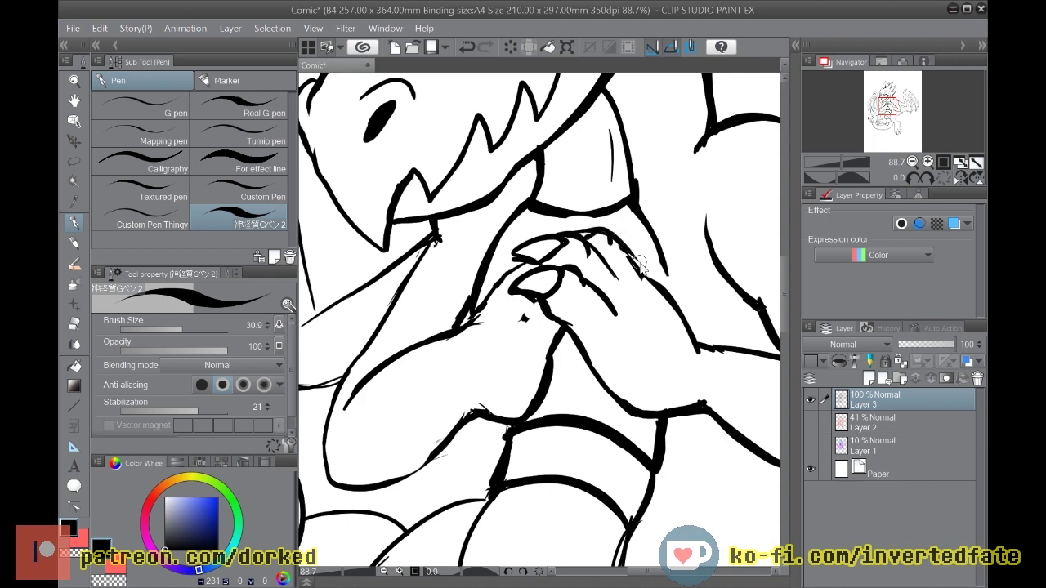
key(ctrl+z)
scroll(642, 270, down, 4)
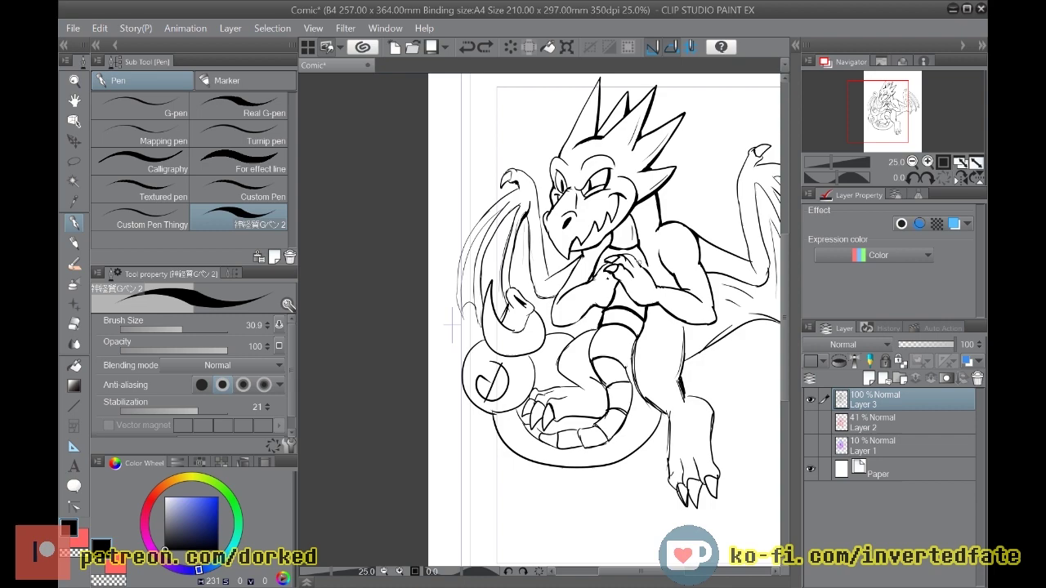
scroll(451, 326, down, 2)
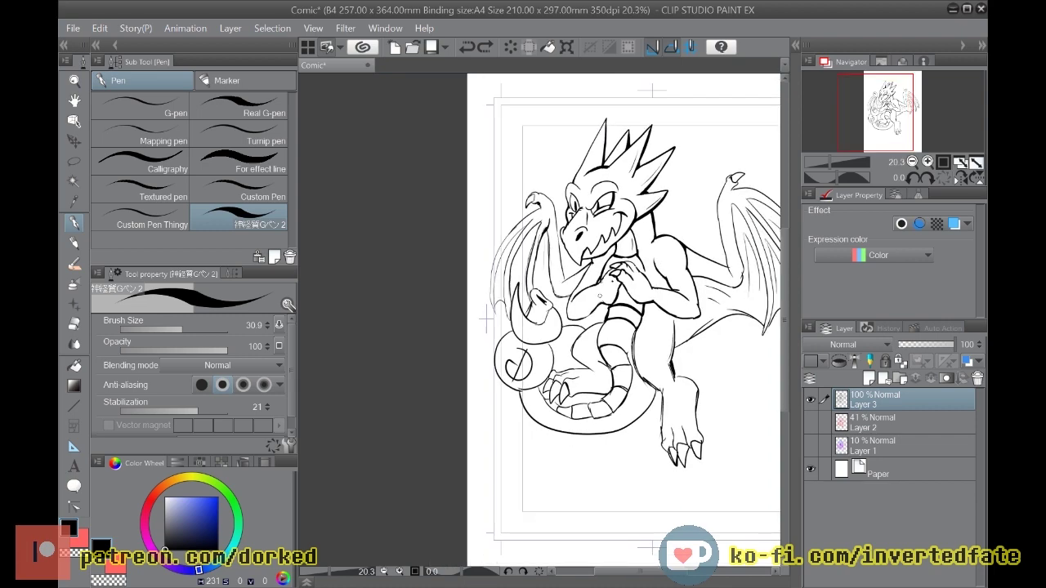
scroll(488, 319, up, 3)
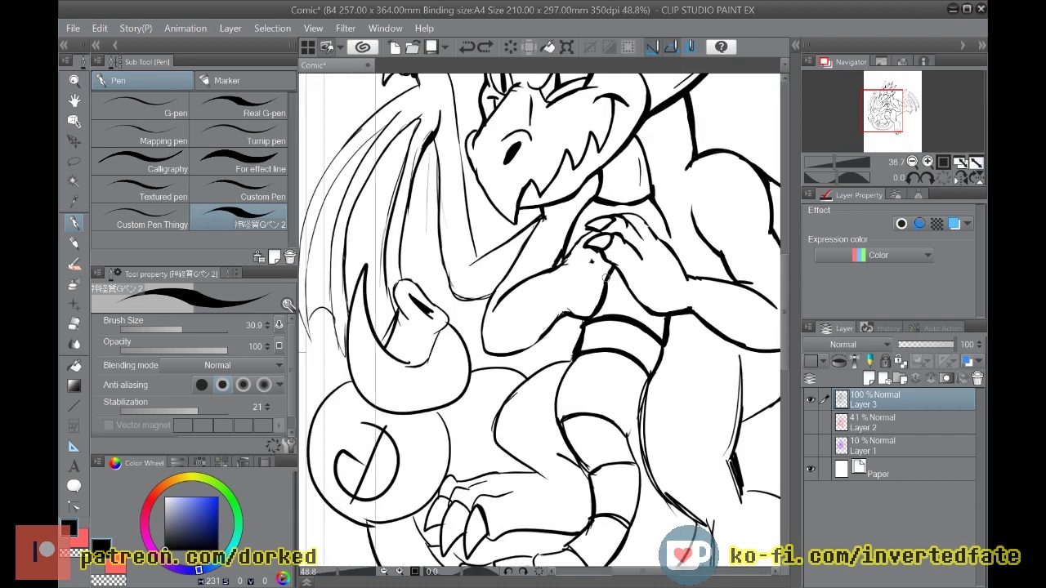
Step: Join the stray mark below the lower claw to the hand, and thicken the line from jaw to forearm and the forearm's underside
scroll(622, 250, up, 4)
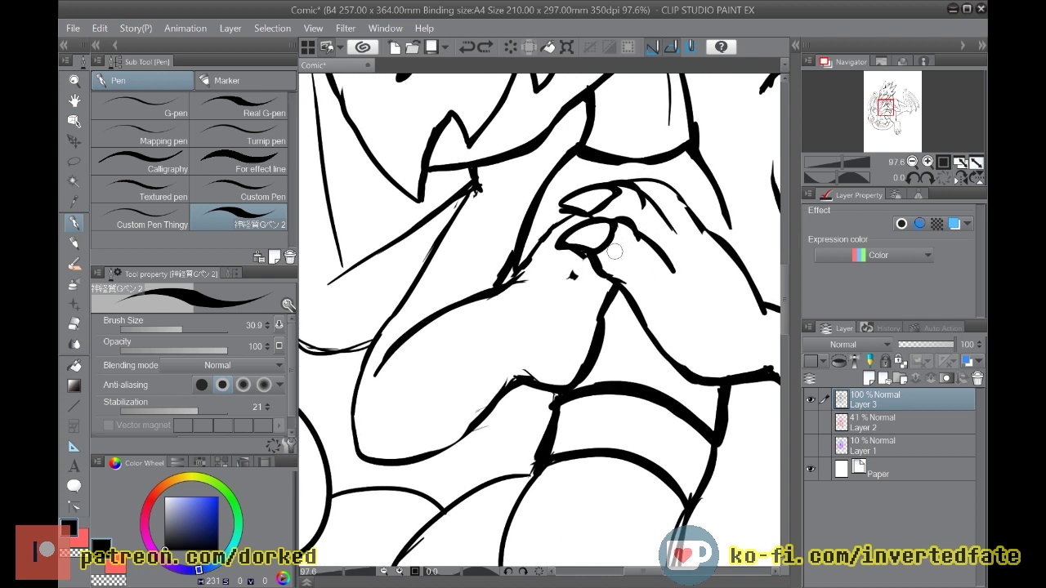
mouse_move(588, 253)
mouse_down()
mouse_move(575, 270)
mouse_move(590, 258)
mouse_up()
mouse_move(474, 185)
mouse_down()
mouse_move(372, 346)
mouse_move(350, 420)
mouse_move(358, 459)
mouse_move(386, 465)
mouse_move(440, 446)
mouse_move(476, 421)
mouse_move(524, 347)
mouse_up()
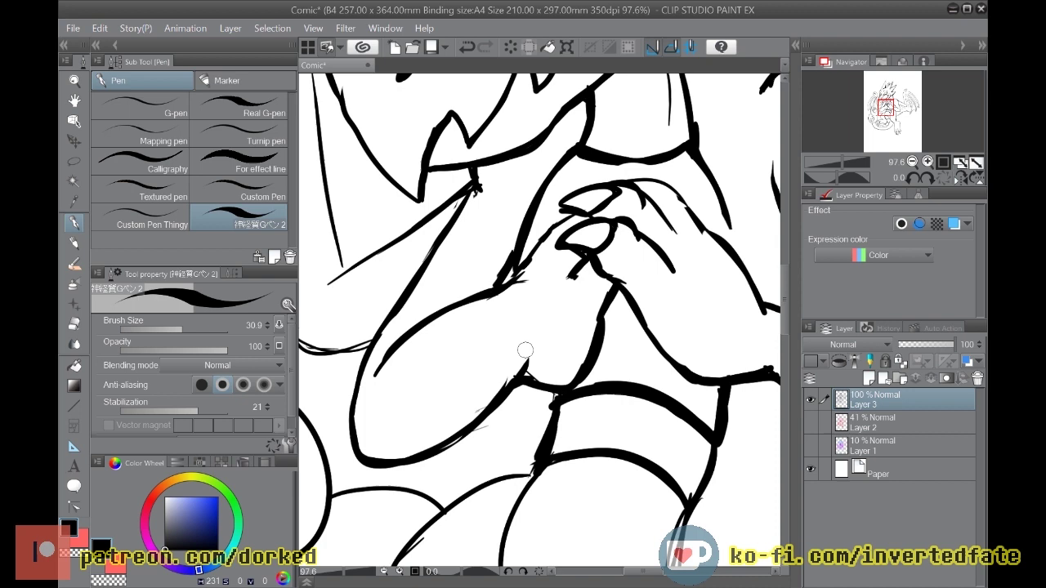
mouse_move(467, 426)
mouse_down()
mouse_move(437, 448)
mouse_move(480, 412)
mouse_up()
Step: Thicken the far brow ridge's outline and inner crease, along with the brow arch over the near eye
scroll(480, 412, down, 7)
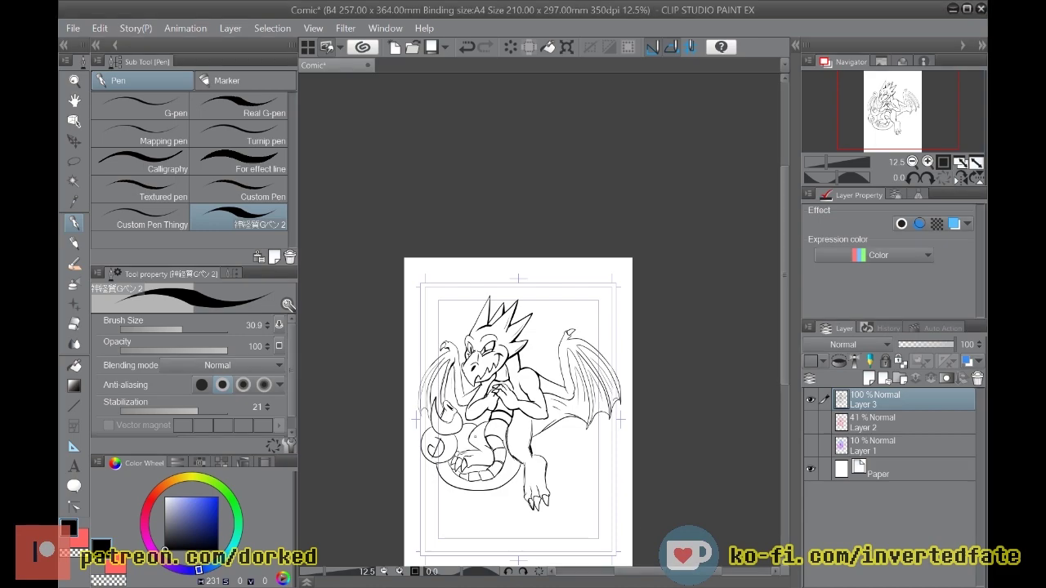
scroll(462, 416, up, 4)
scroll(460, 370, up, 4)
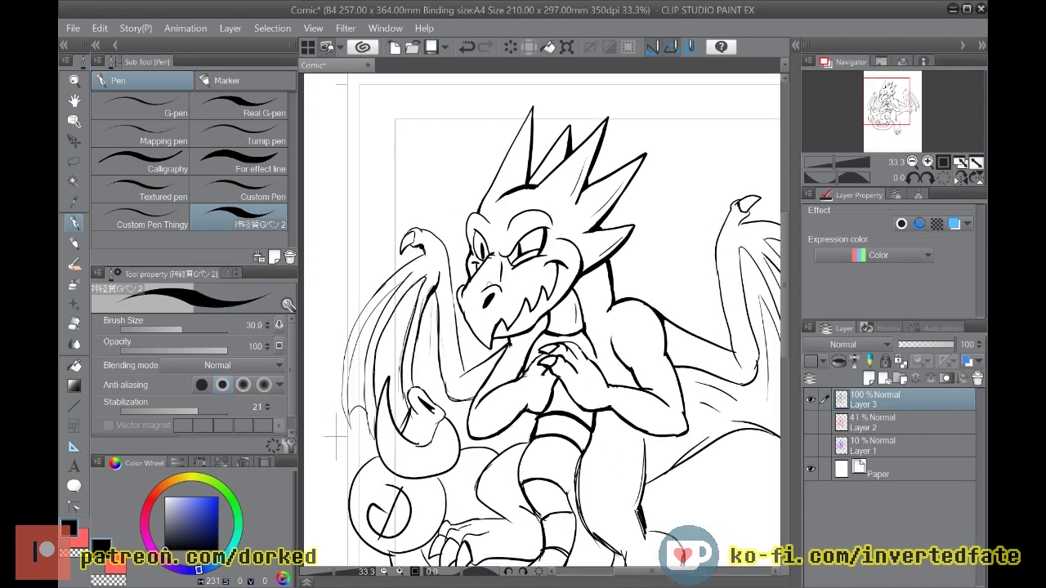
scroll(496, 183, up, 2)
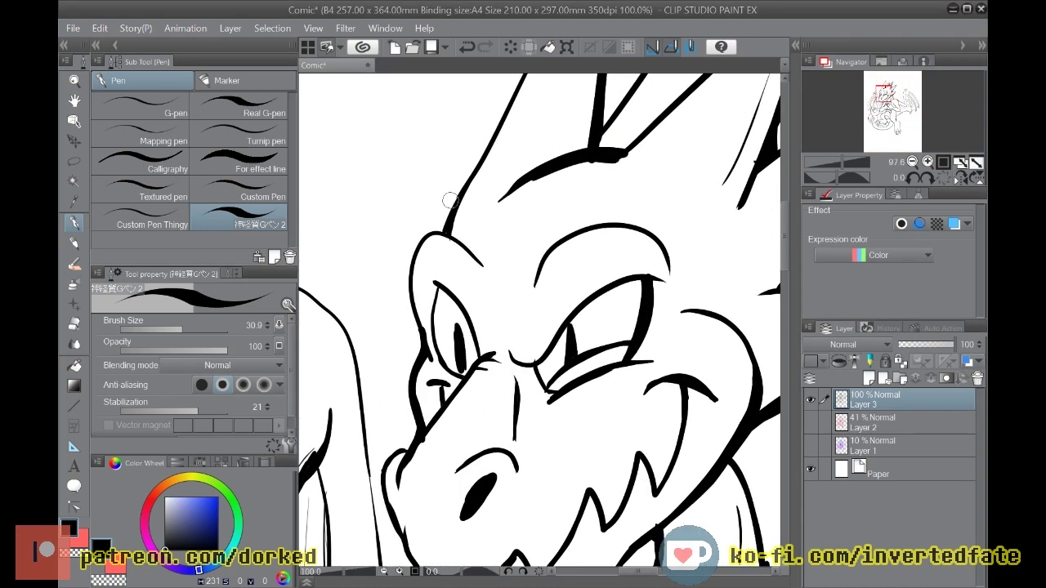
mouse_move(451, 239)
mouse_down()
mouse_move(423, 239)
mouse_move(402, 260)
mouse_move(390, 337)
mouse_up()
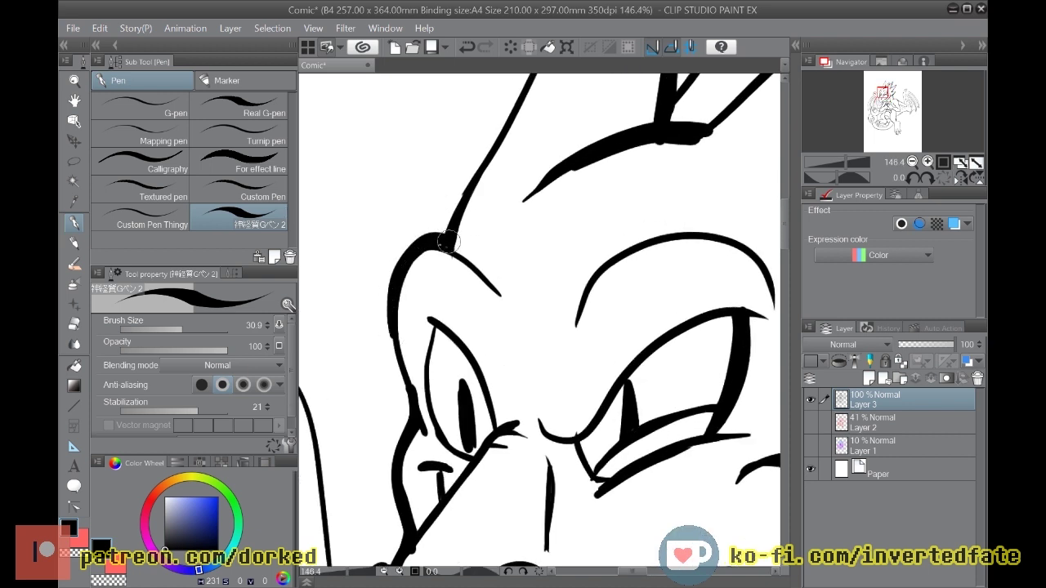
mouse_move(441, 239)
mouse_down()
mouse_move(395, 284)
mouse_move(389, 325)
mouse_move(410, 409)
mouse_up()
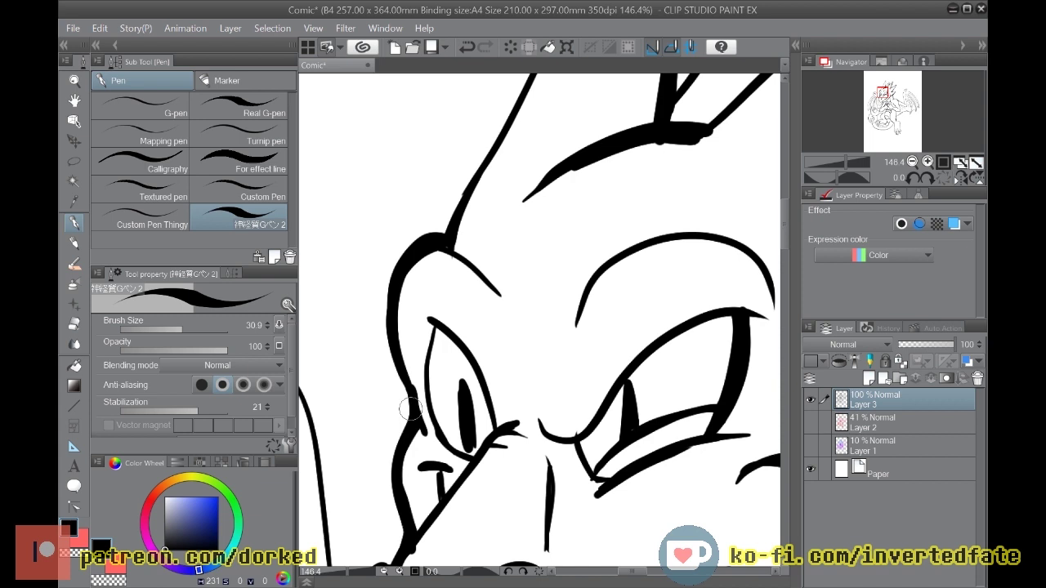
drag(448, 243, 496, 307)
mouse_move(596, 271)
mouse_down()
mouse_move(624, 250)
mouse_move(696, 230)
mouse_move(744, 239)
mouse_move(773, 309)
mouse_up()
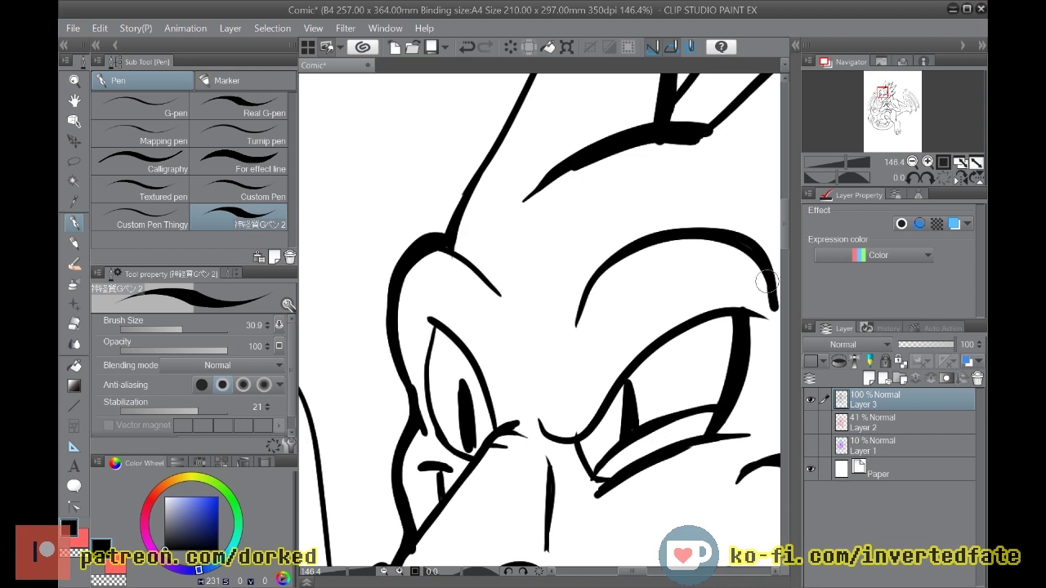
Step: Thicken the inner edge of the right-hand wing's arm from below its claw down to the elbow
scroll(767, 282, down, 8)
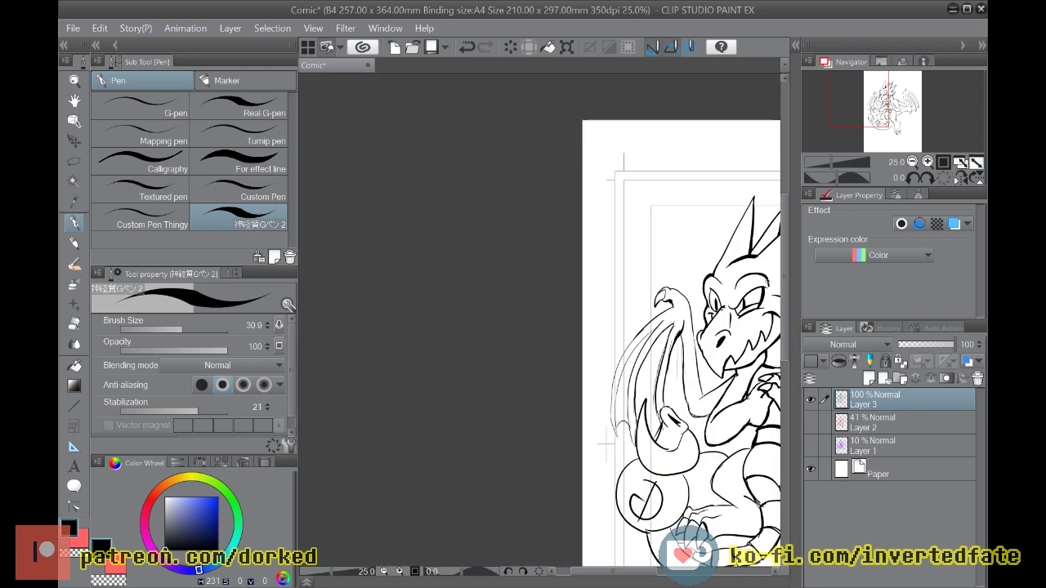
drag(629, 571, 692, 571)
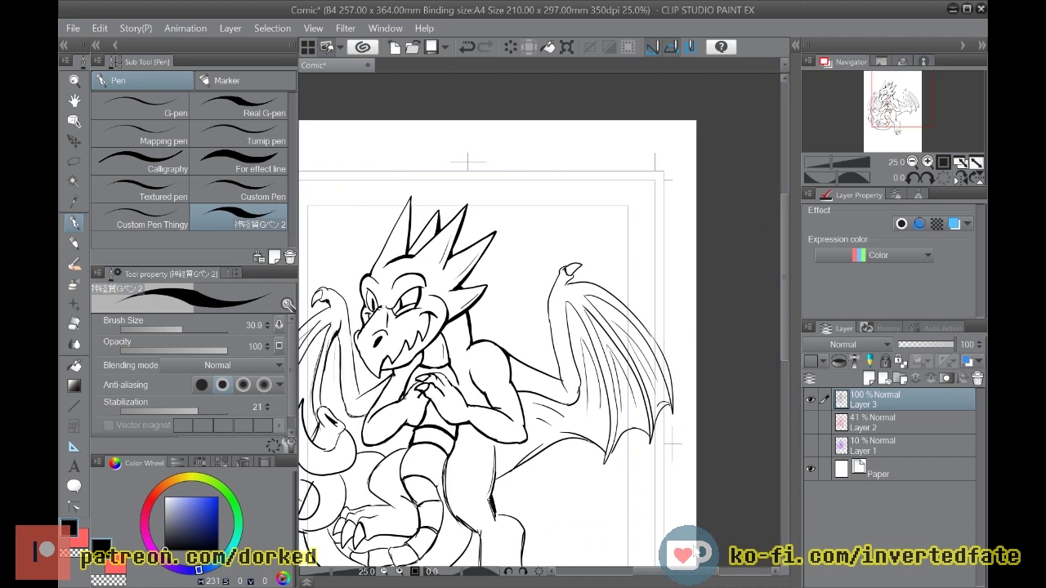
scroll(693, 545, up, 3)
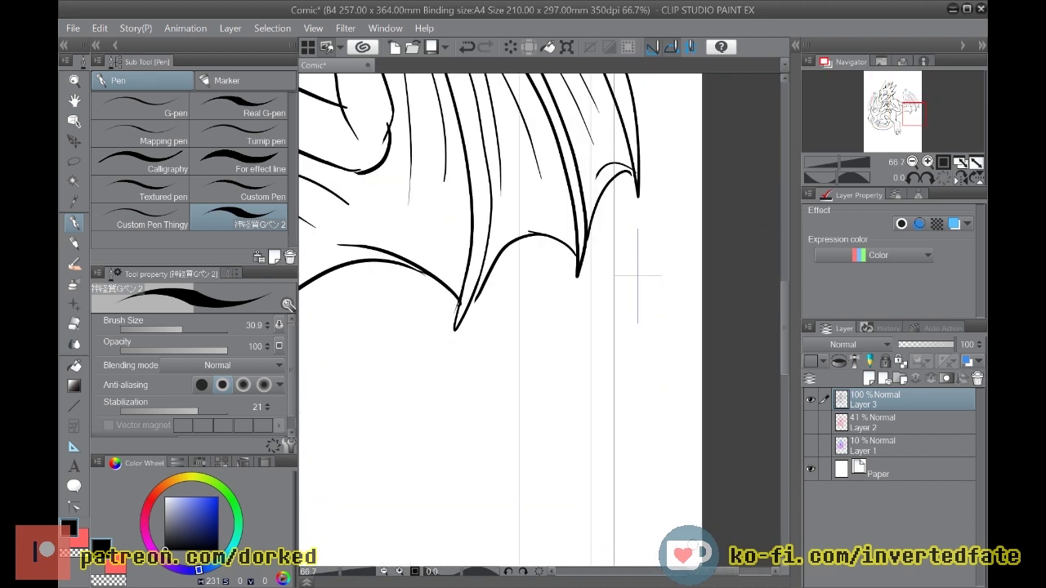
drag(785, 327, 776, 237)
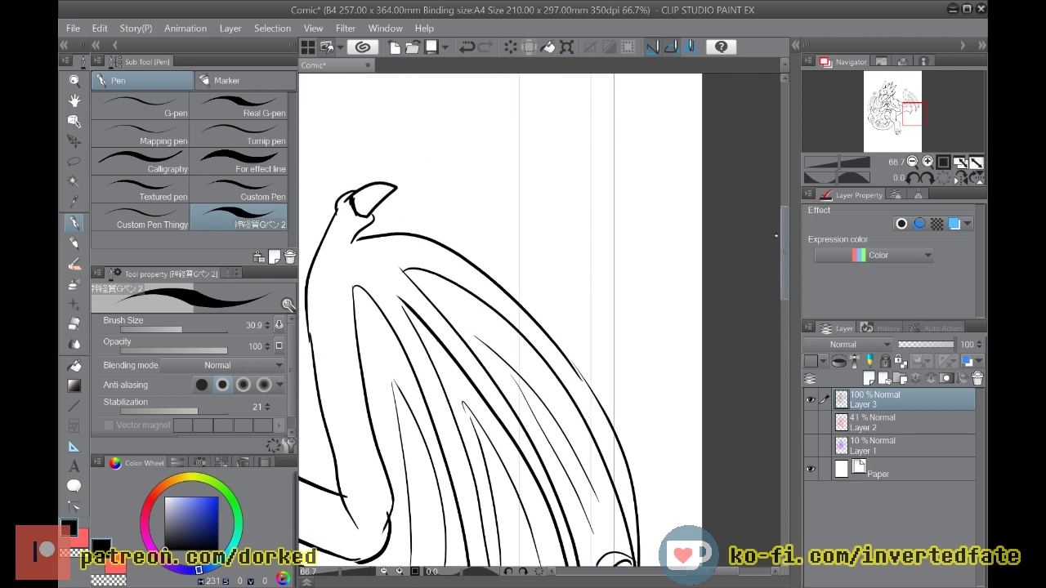
scroll(769, 229, up, 2)
drag(732, 570, 688, 570)
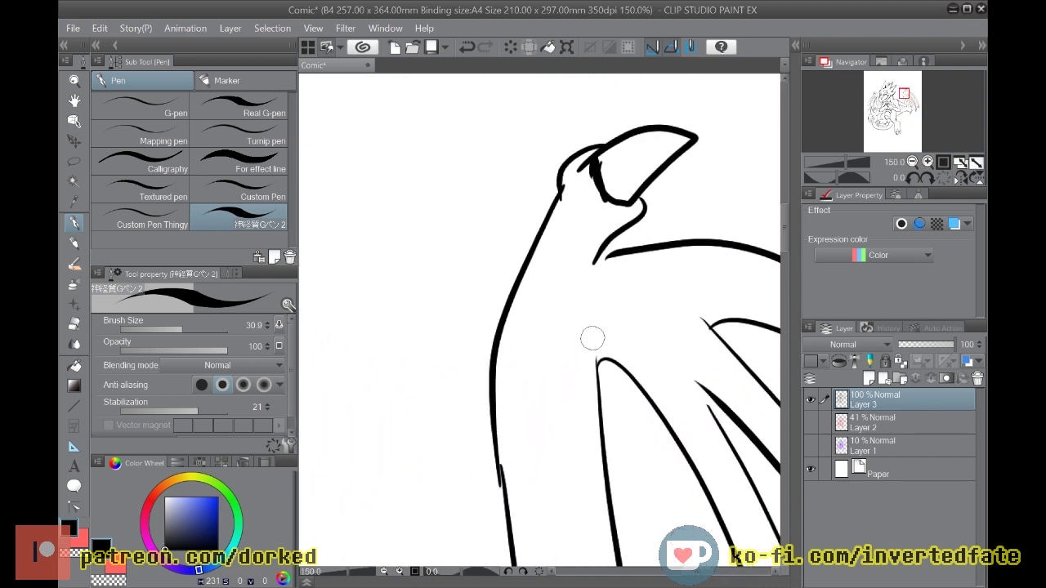
mouse_move(583, 327)
mouse_down()
mouse_move(607, 542)
mouse_move(605, 196)
mouse_move(607, 270)
mouse_move(609, 235)
mouse_move(647, 450)
mouse_move(677, 536)
mouse_up()
drag(783, 252, 784, 278)
mouse_move(684, 296)
mouse_down()
mouse_move(687, 367)
mouse_move(665, 412)
mouse_move(679, 294)
mouse_move(686, 358)
mouse_move(677, 392)
mouse_up()
key(ctrl+z)
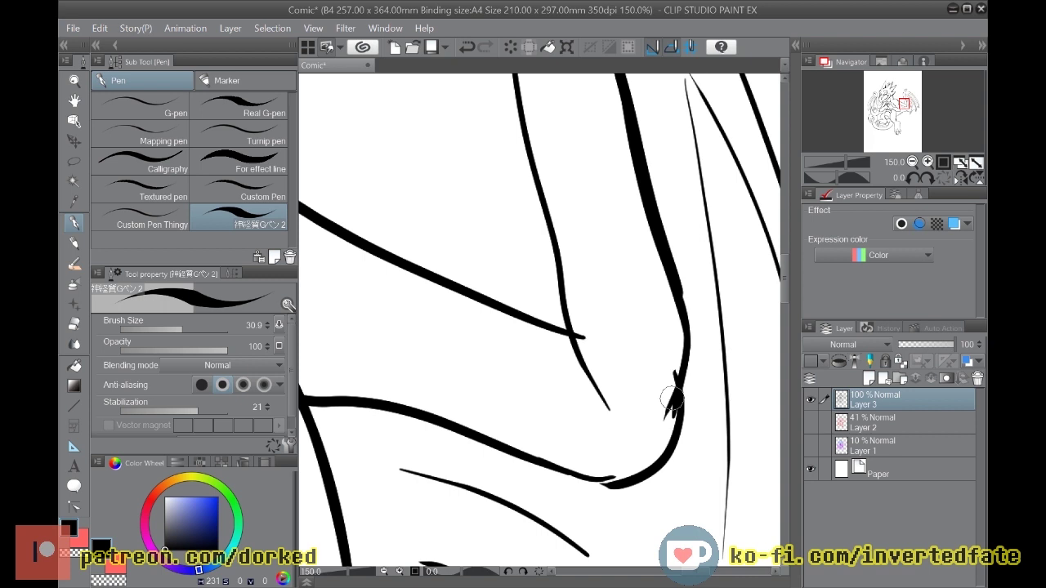
Step: Erase the overshooting line end and the rough stroke marks at the right-hand wing's elbow
click(74, 323)
drag(594, 339, 583, 334)
drag(666, 366, 665, 402)
Step: Thicken the wing-arm line above the elbow and fill the corner where it meets the line from the shoulder
key(p)
mouse_move(554, 248)
mouse_down()
mouse_move(571, 343)
mouse_move(611, 404)
mouse_up()
drag(559, 326, 543, 209)
drag(558, 324, 448, 289)
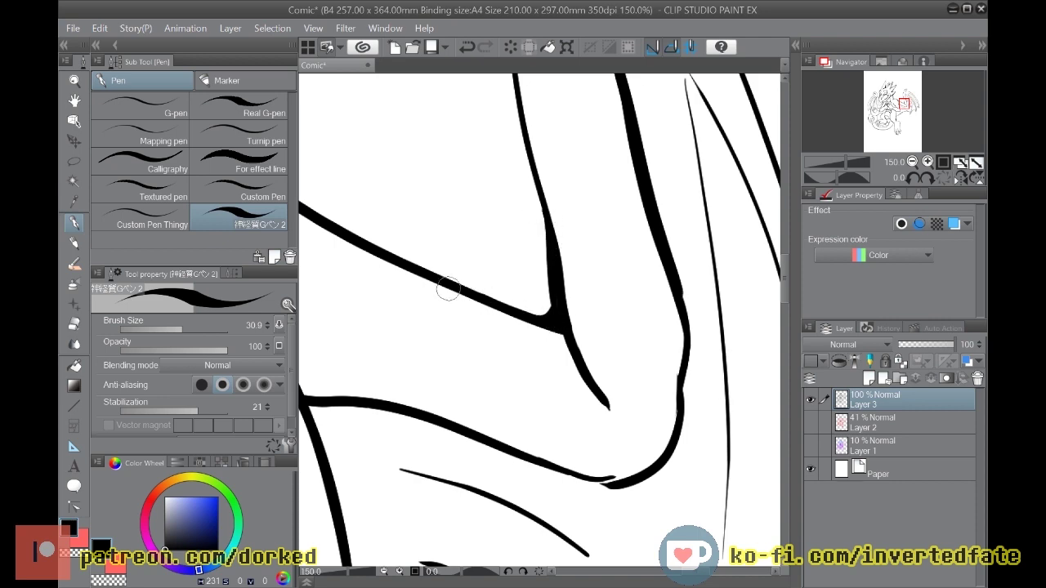
Step: Thicken the line running down from the elbow to the thigh and the wing's lower membrane edge, filling the corner where they meet
scroll(448, 290, down, 5)
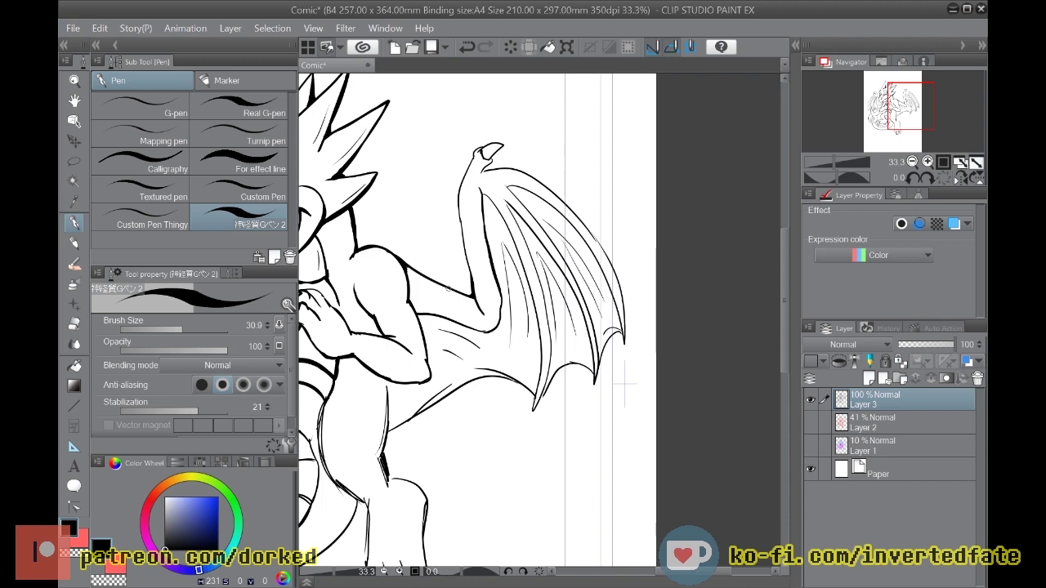
scroll(624, 383, down, 1)
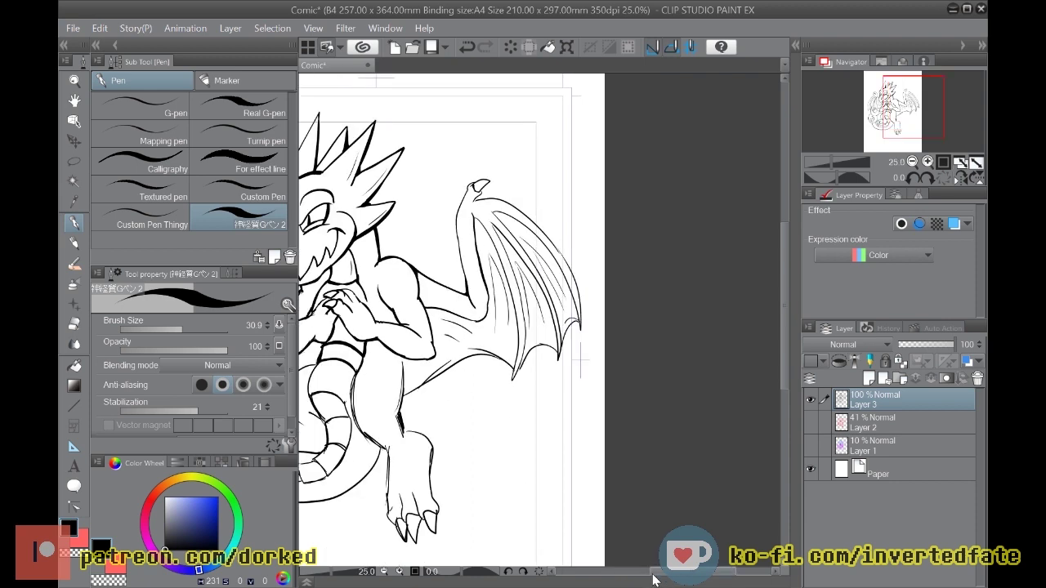
drag(672, 580, 645, 580)
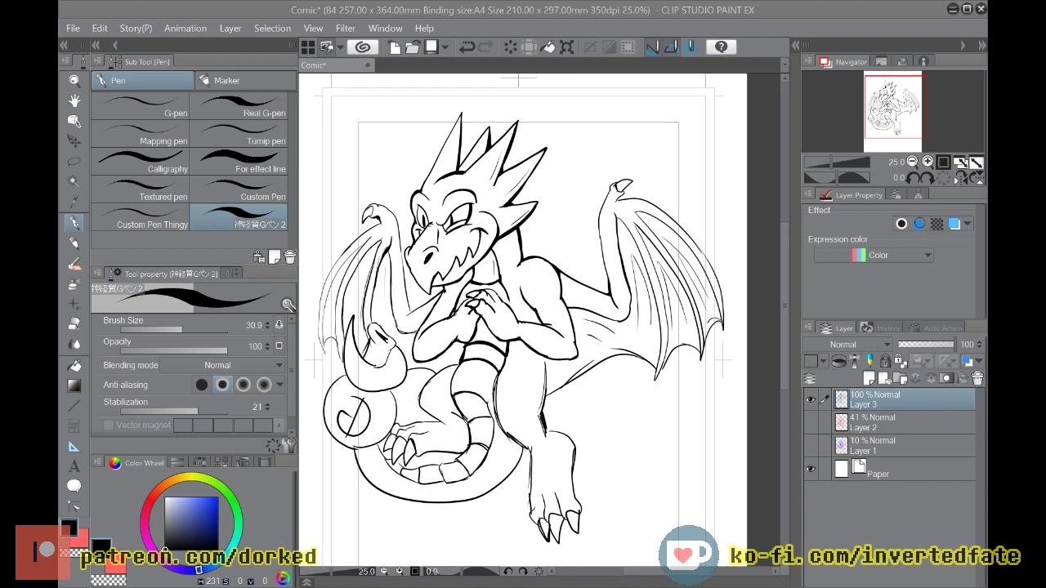
scroll(586, 319, down, 1)
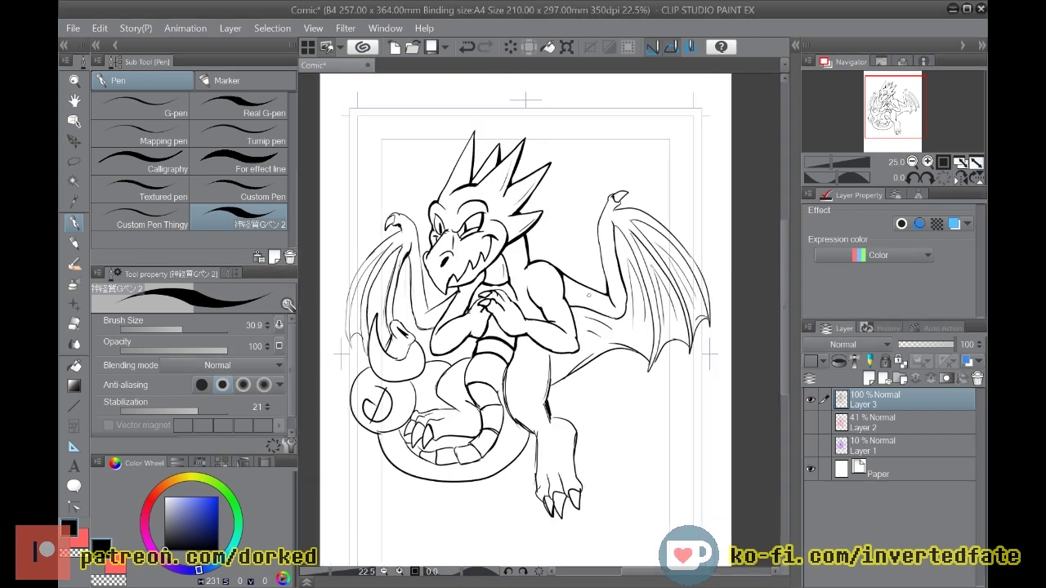
scroll(591, 379, up, 1)
scroll(591, 379, up, 5)
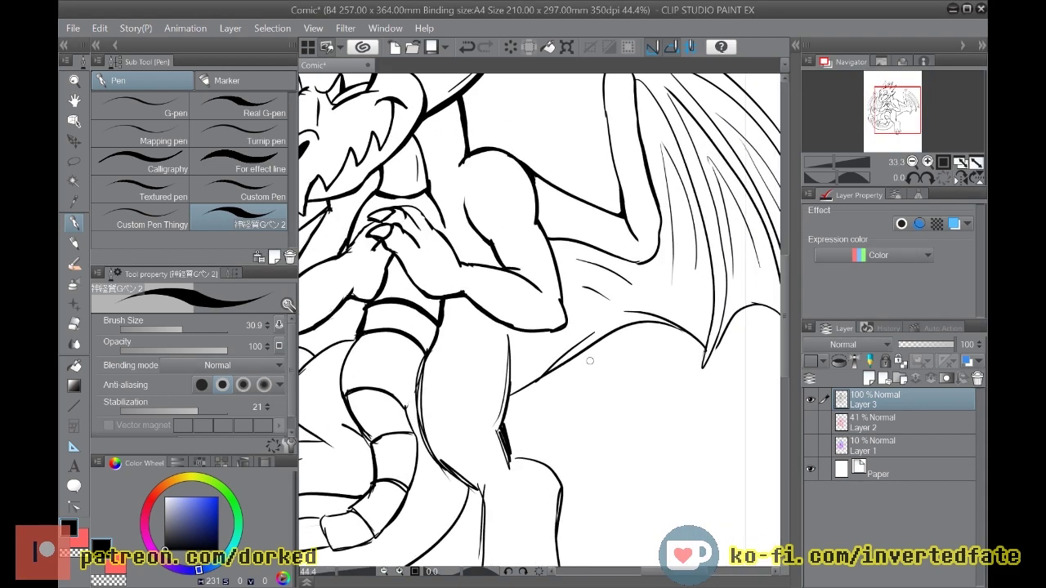
scroll(539, 361, down, 1)
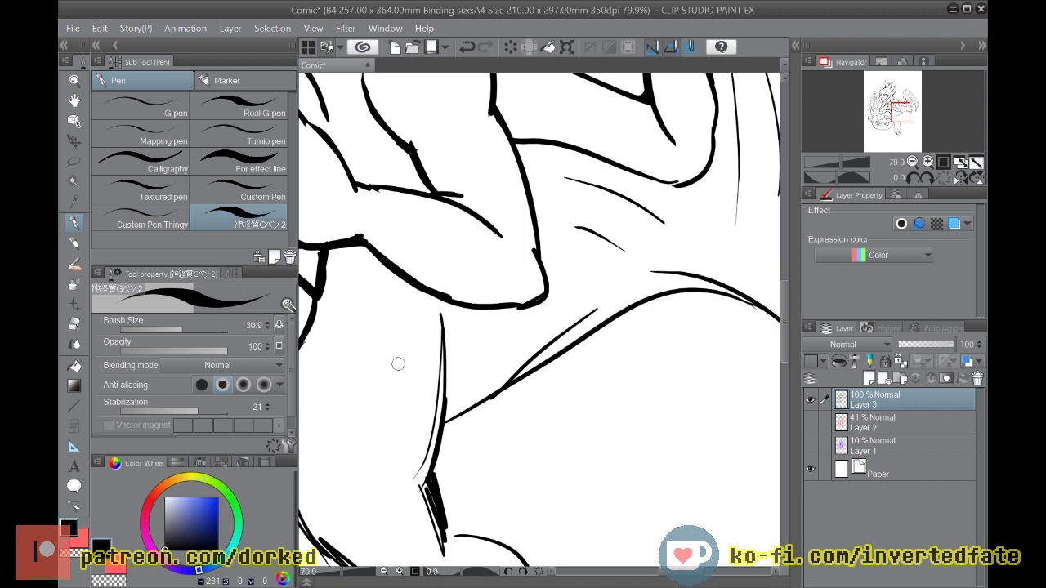
mouse_move(445, 295)
mouse_down()
mouse_move(448, 412)
mouse_move(416, 472)
mouse_up()
mouse_move(449, 424)
mouse_down()
mouse_move(612, 314)
mouse_move(662, 295)
mouse_move(702, 287)
mouse_move(775, 318)
mouse_up()
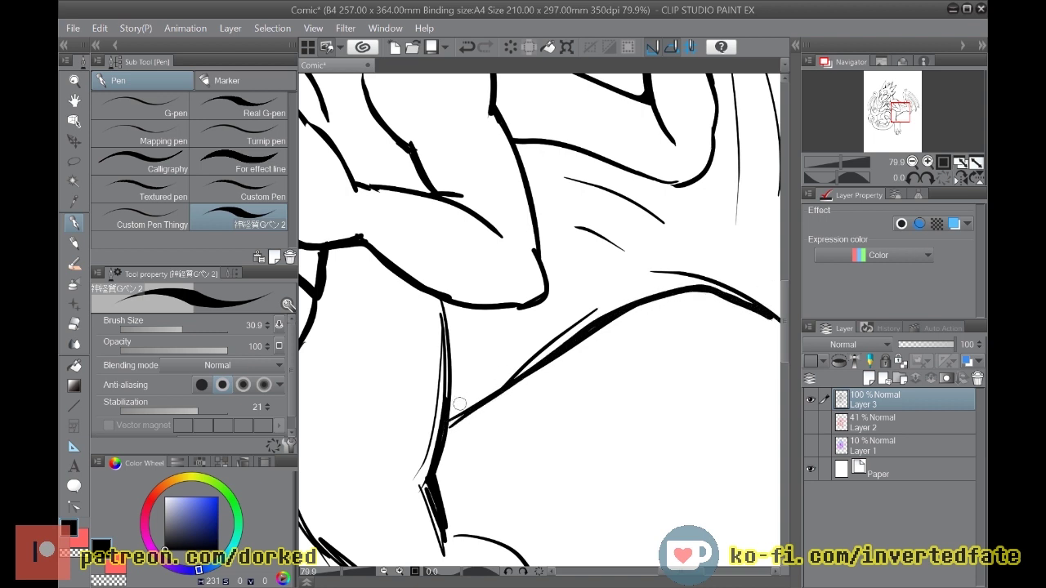
mouse_move(438, 454)
mouse_down()
mouse_move(469, 415)
mouse_move(440, 447)
mouse_move(464, 415)
mouse_move(441, 427)
mouse_move(499, 390)
mouse_up()
Step: Ink a thicker curved knuckle line behind the claw at the top of the right-hand wing
scroll(539, 318, right, 3)
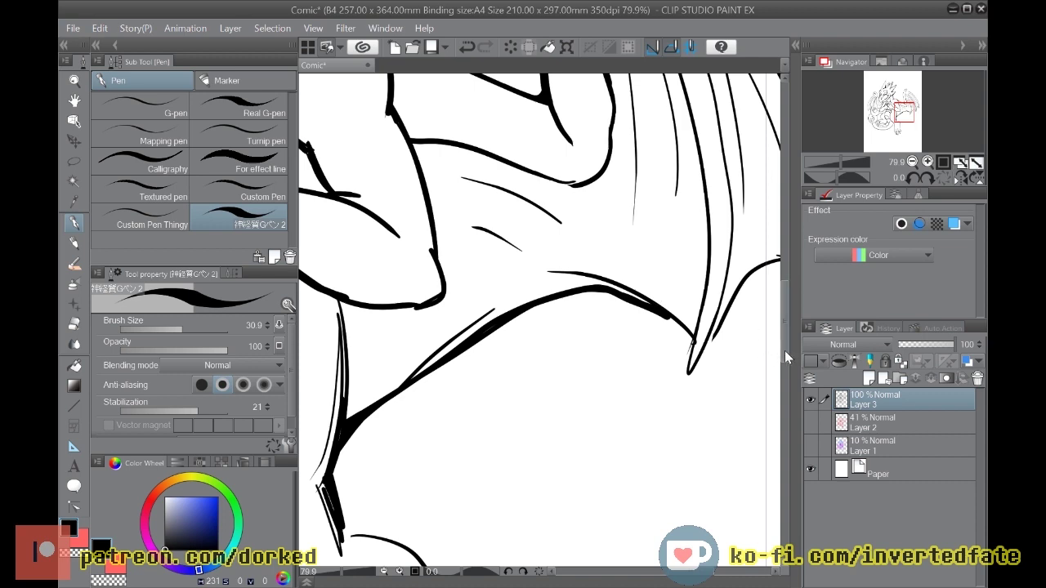
drag(786, 330, 788, 216)
scroll(572, 267, down, 2)
scroll(572, 266, up, 1)
scroll(564, 295, up, 6)
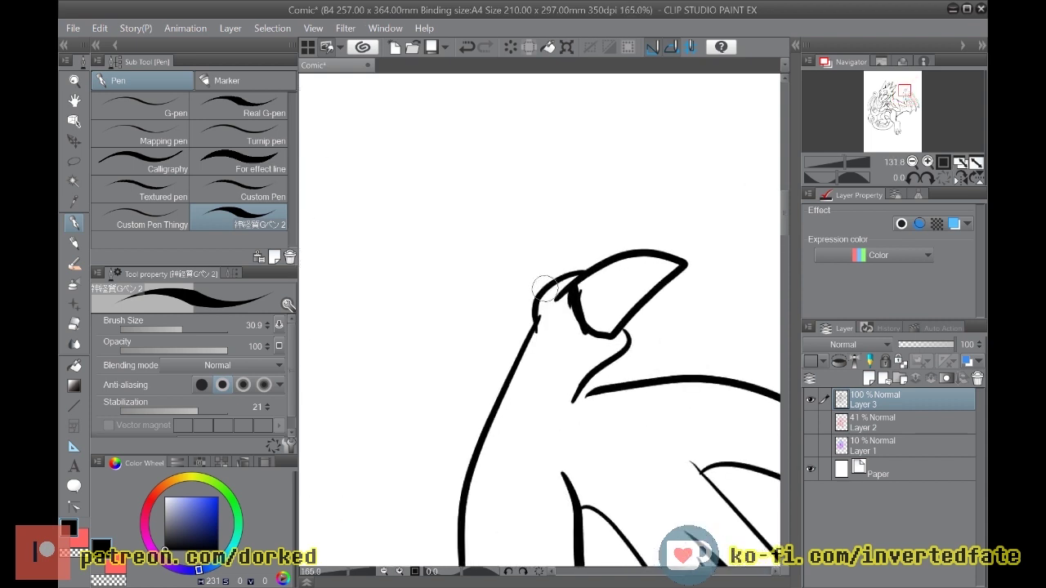
drag(536, 320, 555, 362)
Step: Erase the rough strokes at the wing claw's base, re-ink that edge and thicken the joint line beneath the claw
key(e)
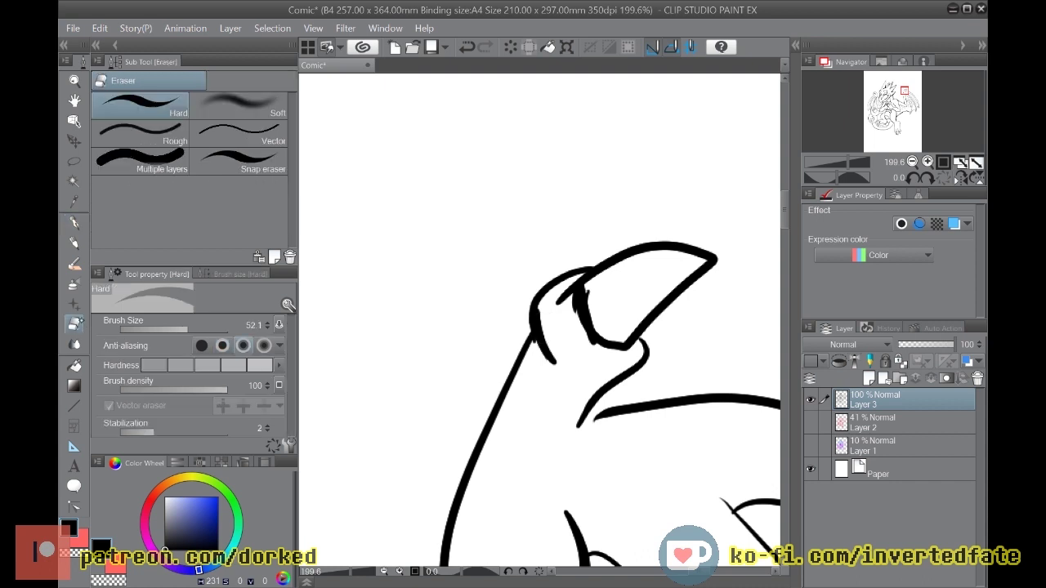
mouse_move(572, 286)
mouse_down()
mouse_move(559, 309)
mouse_move(571, 289)
mouse_move(548, 296)
mouse_move(585, 279)
mouse_move(577, 321)
mouse_up()
key(p)
mouse_move(585, 261)
mouse_down()
mouse_move(579, 298)
mouse_move(610, 266)
mouse_up()
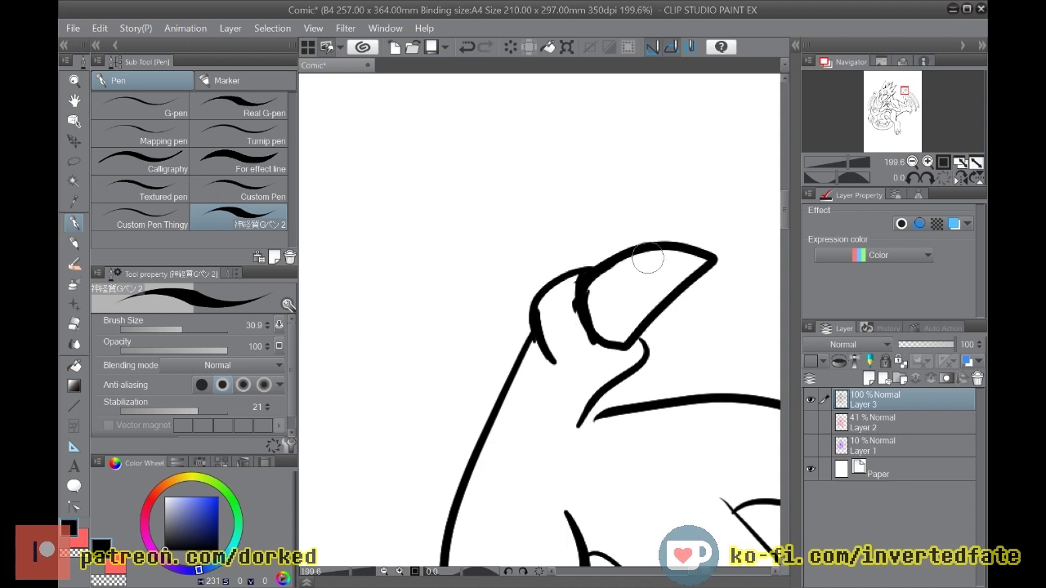
mouse_move(640, 333)
mouse_down()
mouse_move(627, 379)
mouse_move(583, 388)
mouse_move(608, 405)
mouse_move(580, 430)
mouse_move(614, 412)
mouse_move(603, 418)
mouse_up()
Step: Review the line weights across the whole dragon and around the left-hand wing's claw
scroll(604, 418, down, 6)
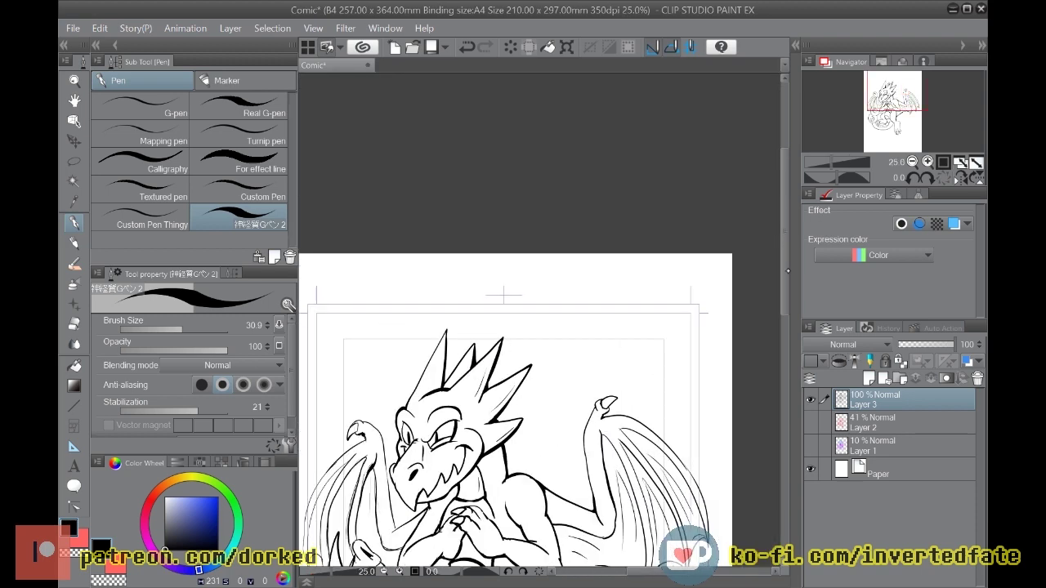
drag(787, 306, 764, 362)
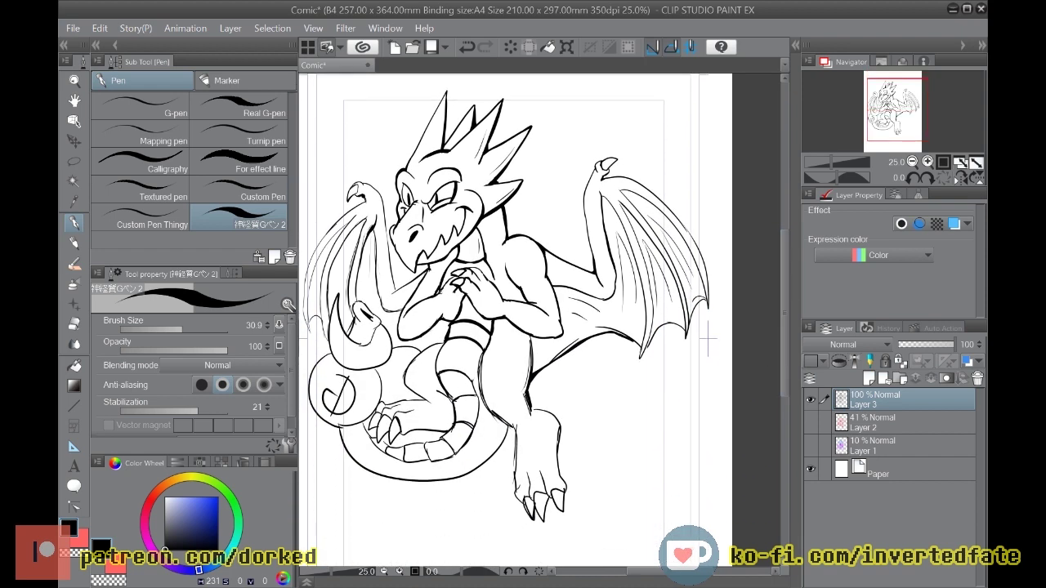
scroll(708, 340, down, 4)
scroll(708, 340, up, 4)
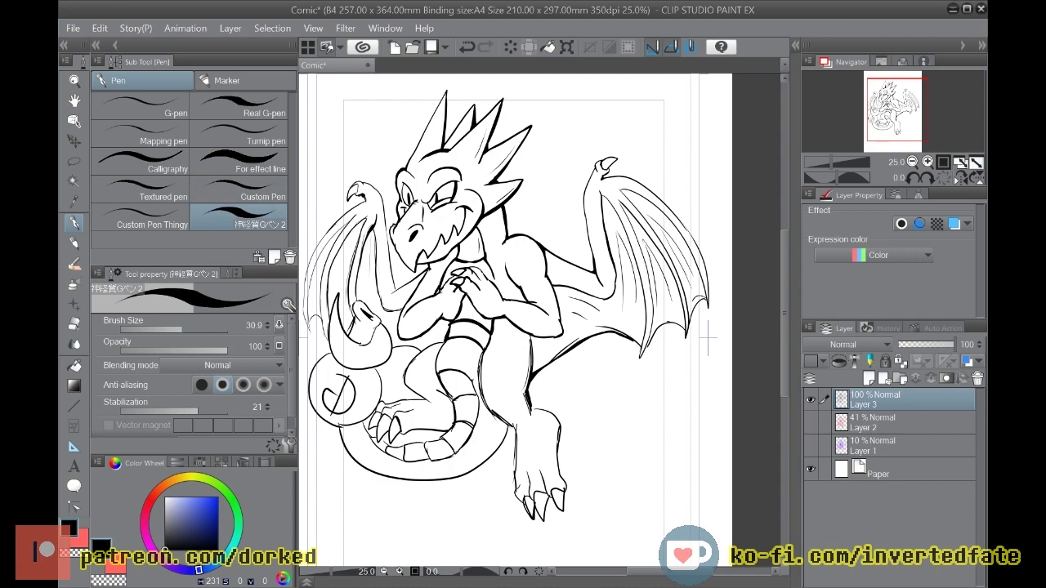
scroll(372, 199, down, 2)
scroll(356, 163, up, 5)
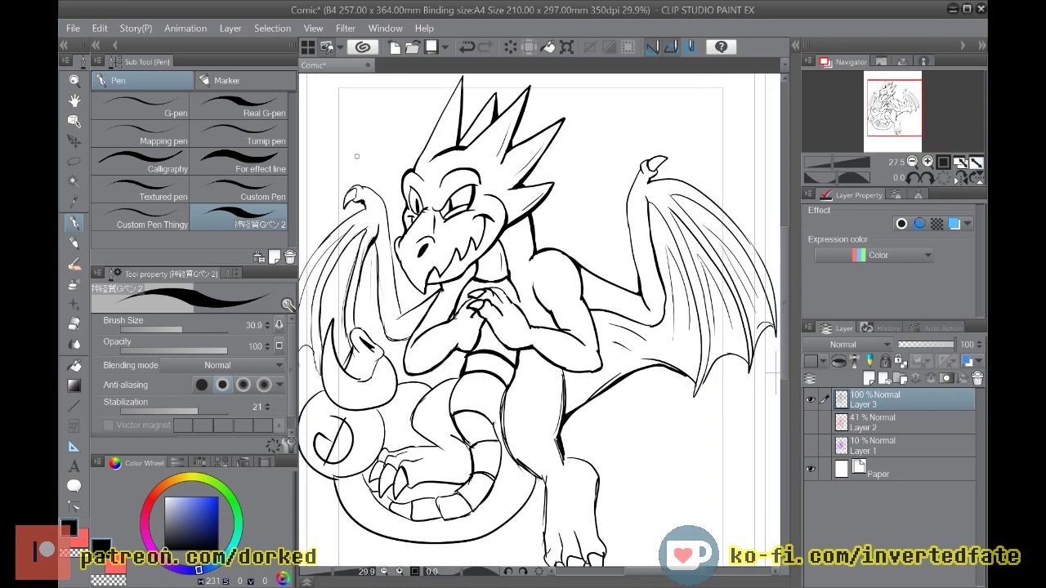
scroll(339, 167, up, 1)
scroll(339, 194, up, 5)
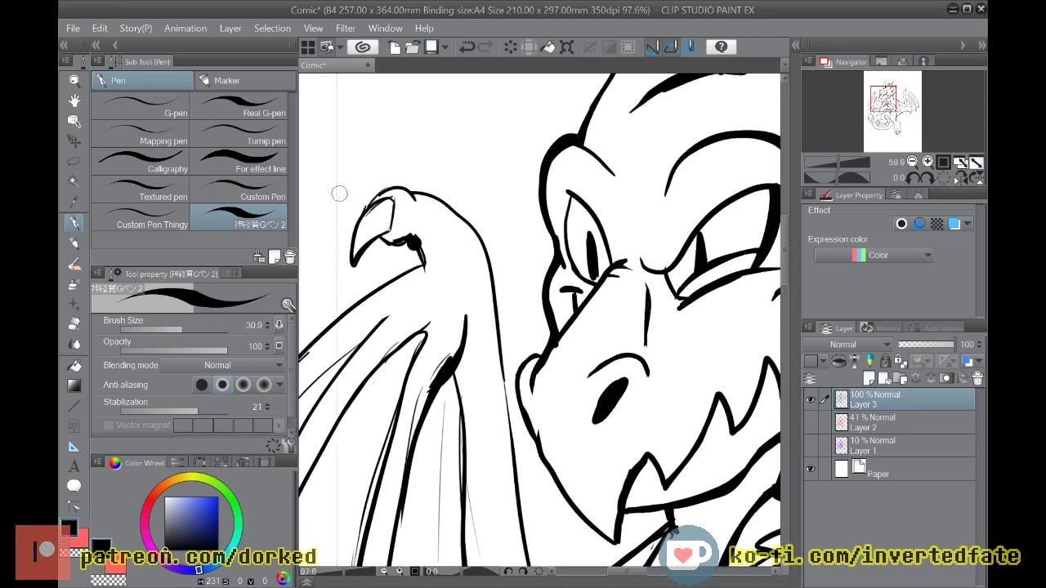
Step: Thicken the knuckle curve over the left-hand wing's claw and the outer edge of the wing arm curving down from it
scroll(334, 200, up, 4)
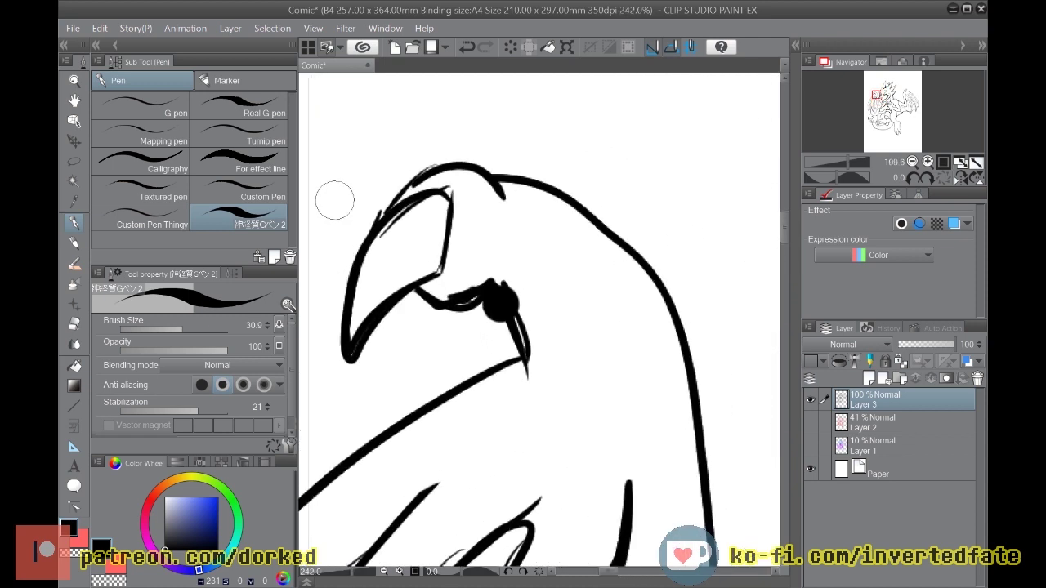
mouse_move(377, 244)
mouse_down()
mouse_move(410, 196)
mouse_move(381, 244)
mouse_move(420, 184)
mouse_move(470, 151)
mouse_move(529, 152)
mouse_move(561, 200)
mouse_up()
mouse_move(552, 157)
mouse_down()
mouse_move(643, 193)
mouse_move(718, 244)
mouse_move(761, 322)
mouse_up()
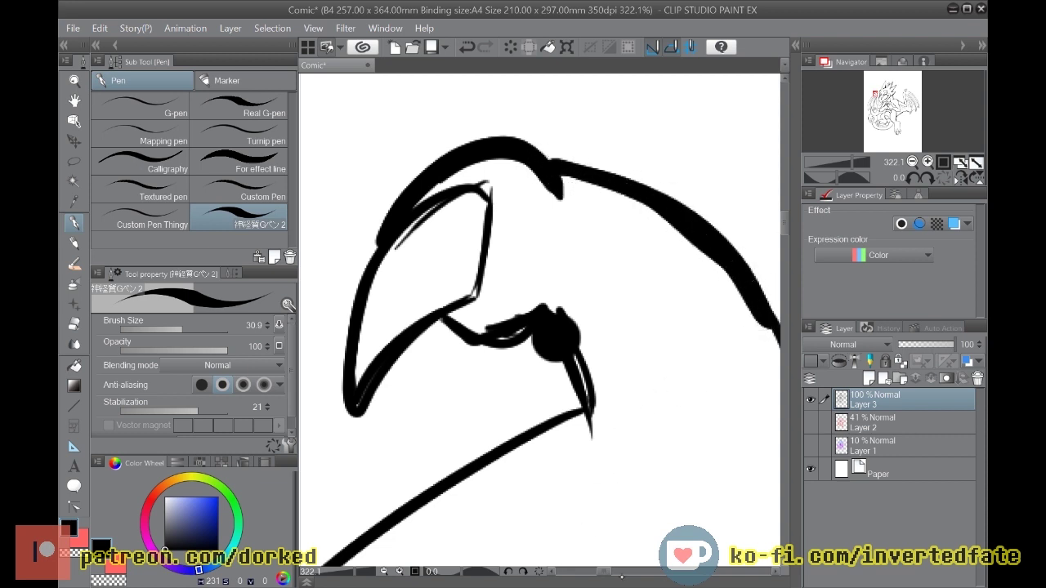
drag(608, 571, 616, 574)
drag(416, 304, 487, 564)
Step: Thicken the wing arm's line running down beside the dragon's snout to the pointed corner below the jaw
scroll(466, 564, down, 6)
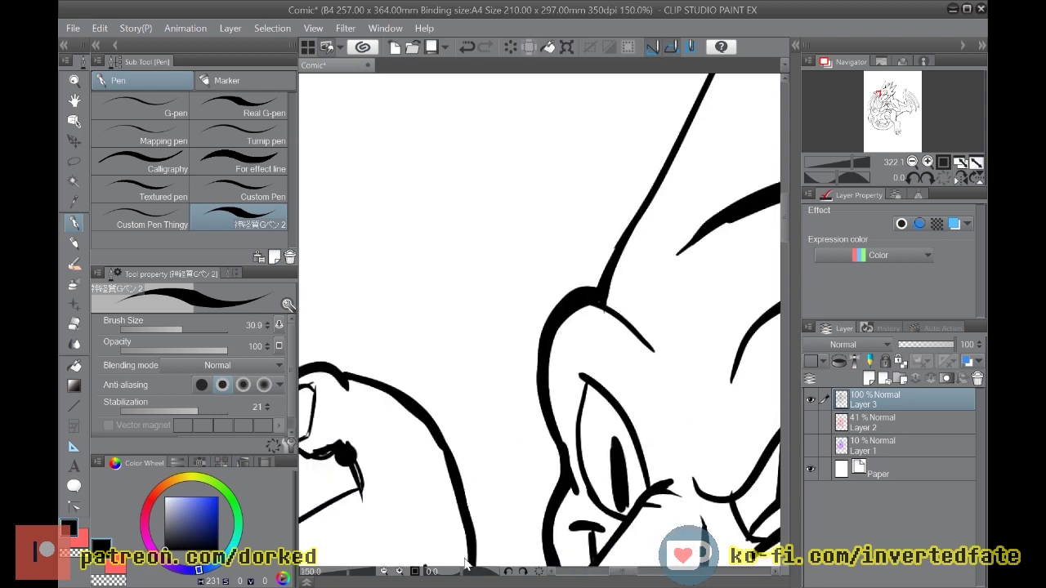
drag(785, 214, 779, 300)
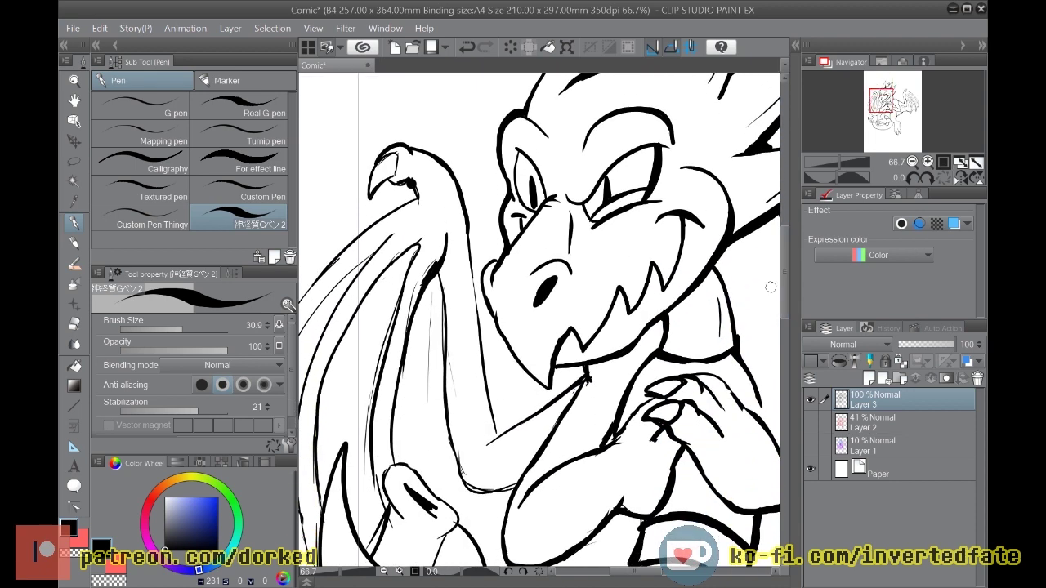
scroll(766, 288, up, 1)
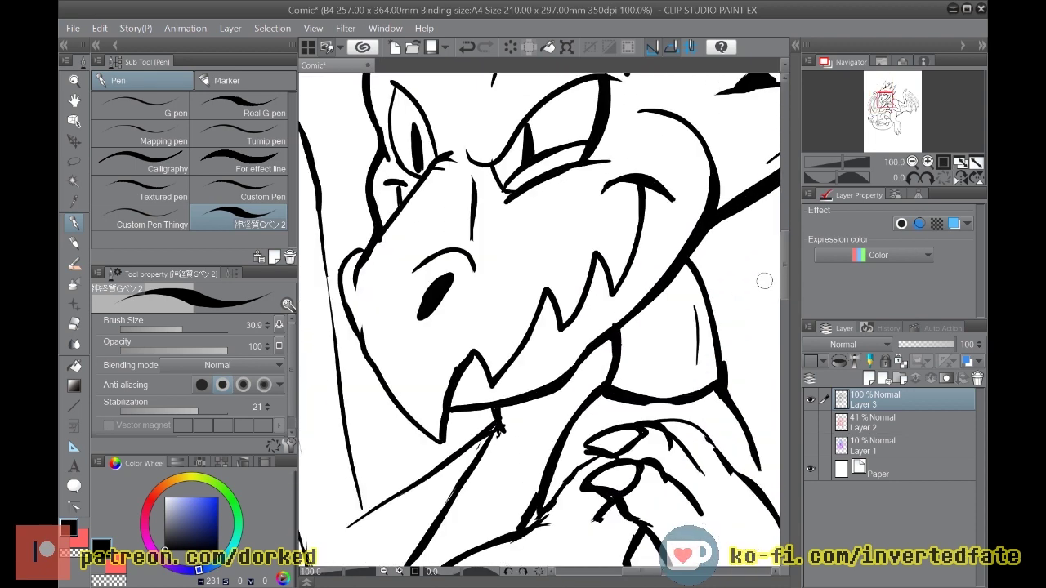
mouse_move(321, 211)
mouse_down()
mouse_move(365, 515)
mouse_move(391, 497)
mouse_up()
key(ctrl+z)
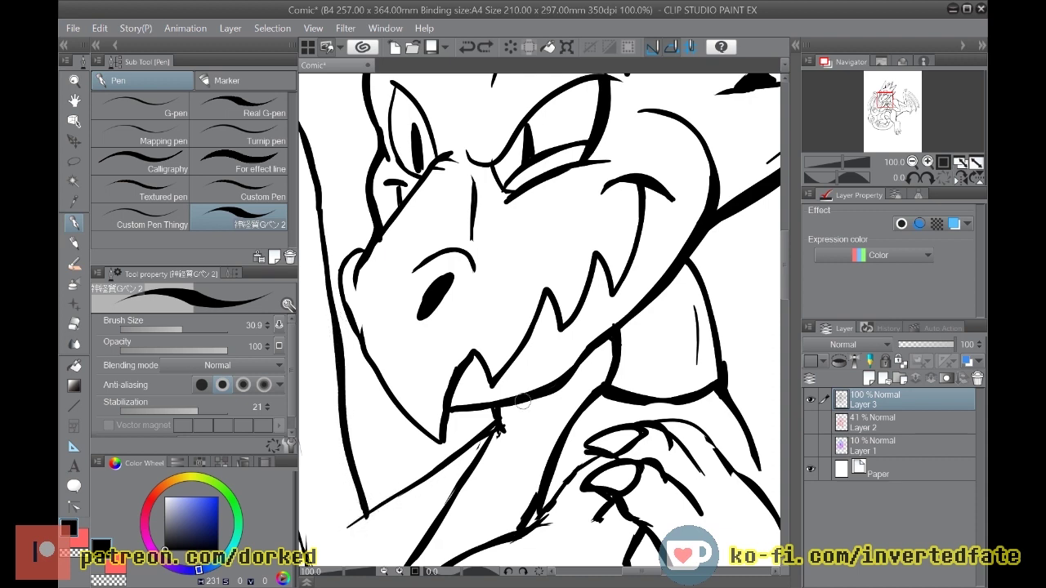
Step: Review the line weights across the whole dragon, from the wings and head down to the tail and legs
scroll(523, 401, down, 4)
scroll(527, 409, up, 2)
scroll(526, 409, down, 3)
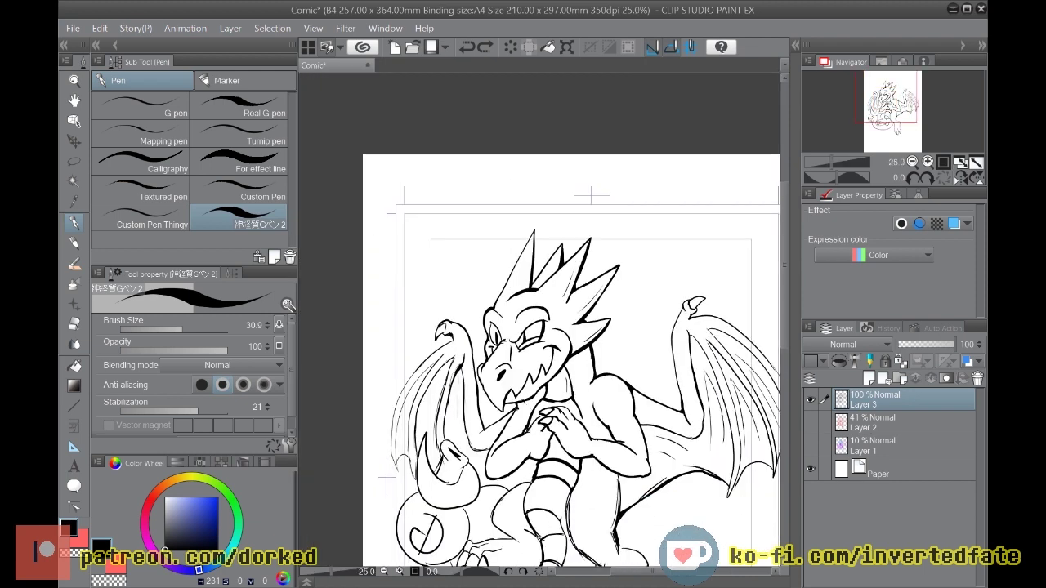
scroll(442, 392, down, 2)
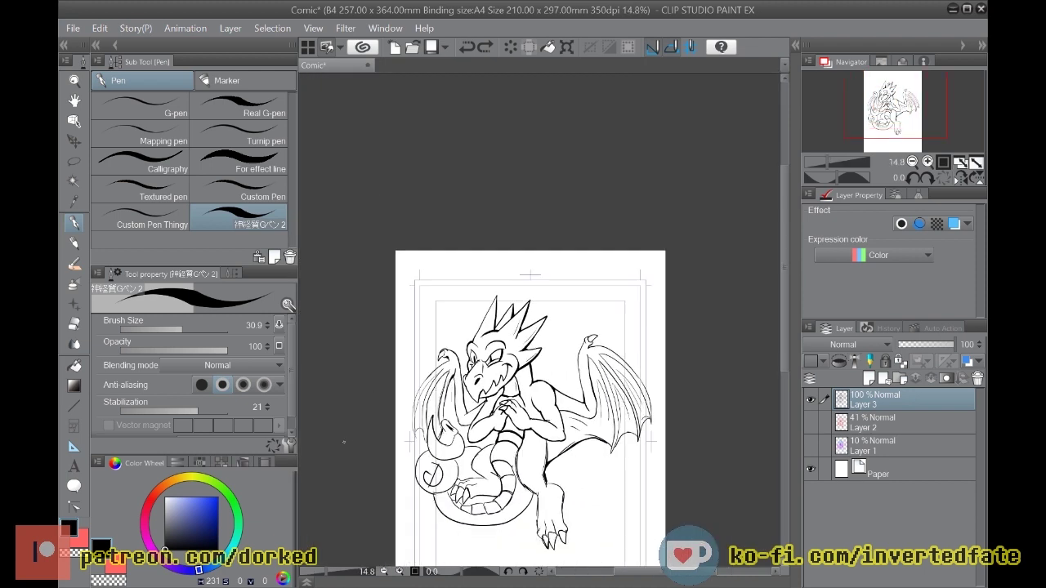
scroll(477, 501, up, 3)
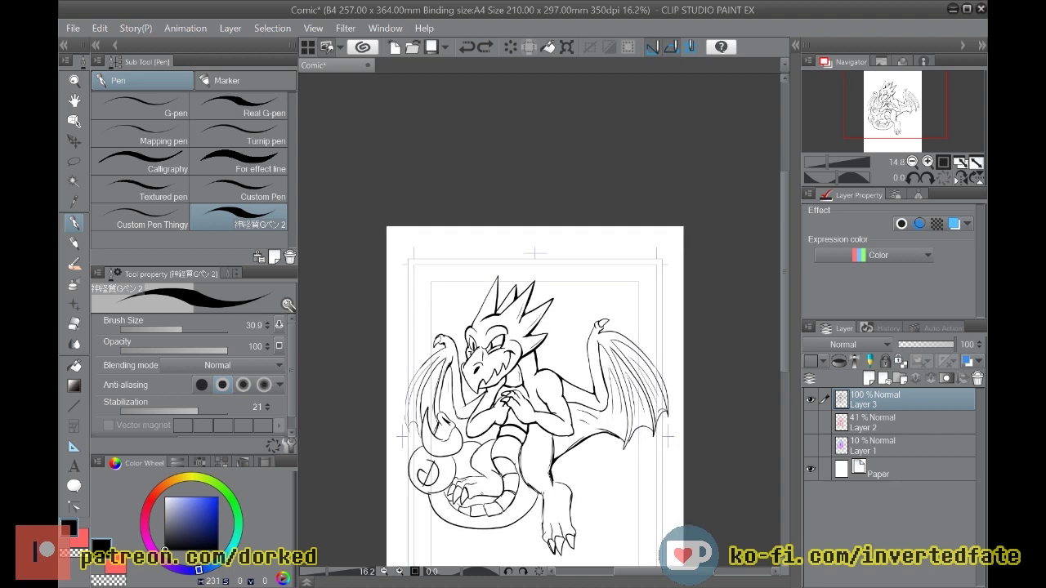
scroll(523, 318, up, 4)
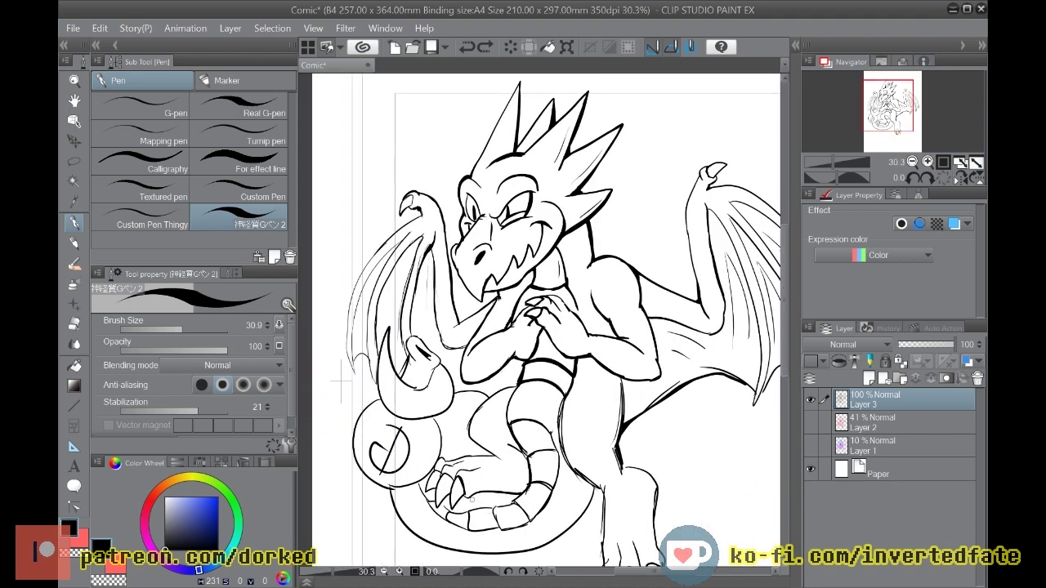
scroll(647, 442, down, 1)
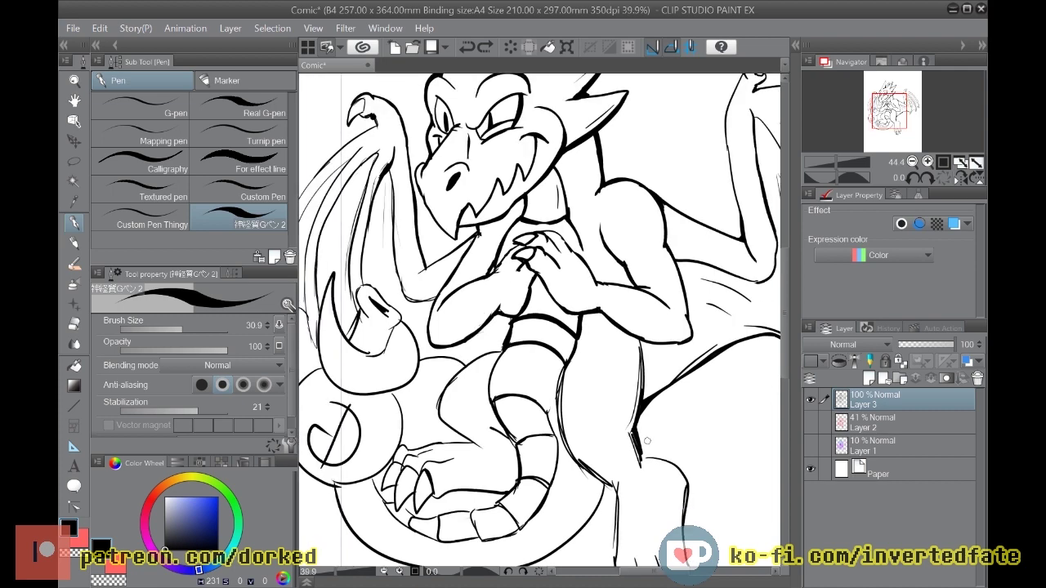
scroll(332, 359, down, 1)
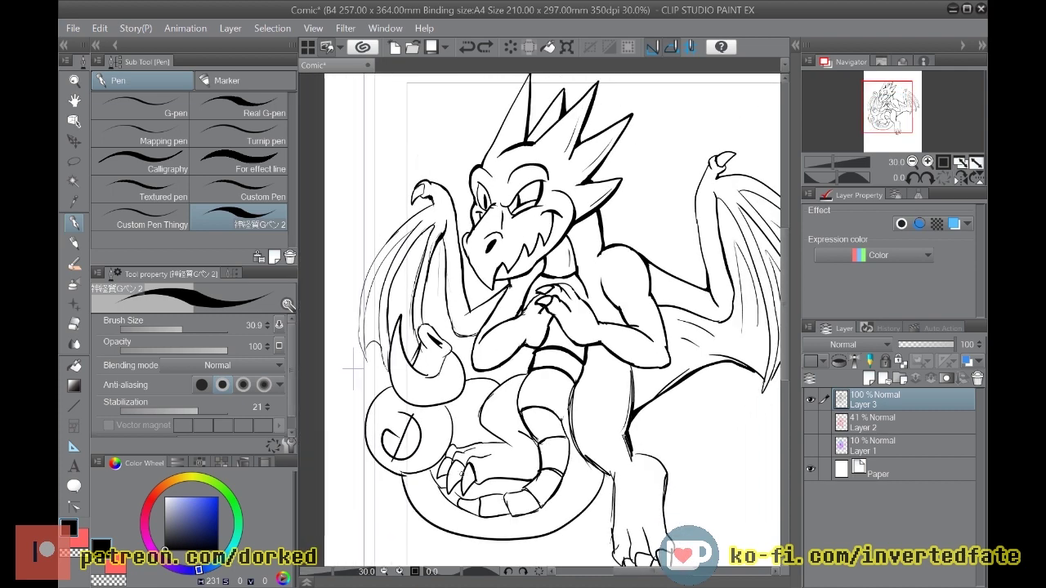
Step: Erase the doubled line where the belly meets the near thigh, then re-ink the belly's edge and the thigh's front outline with thicker strokes
scroll(528, 448, up, 6)
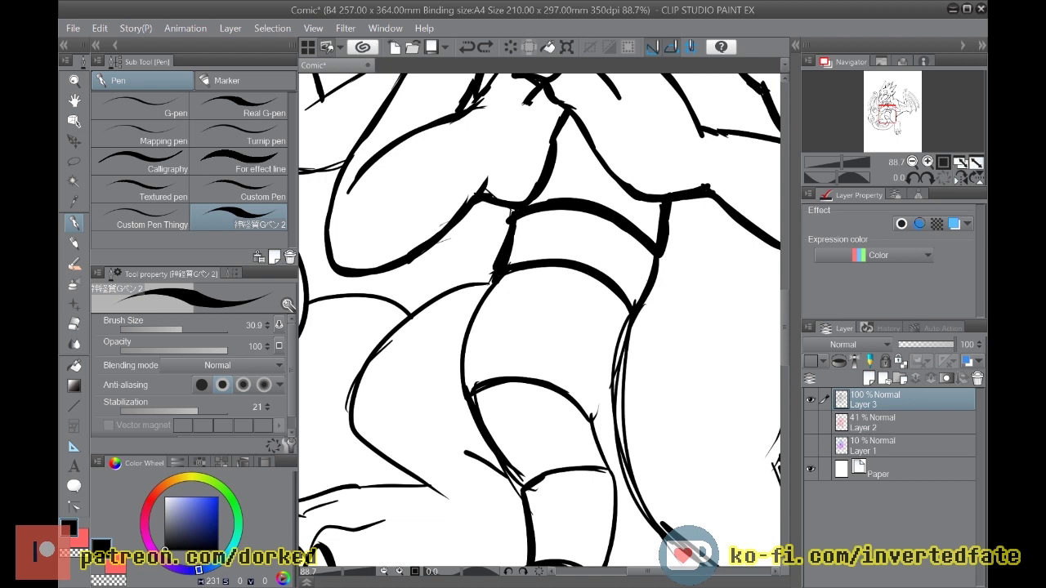
key(e)
mouse_move(619, 336)
mouse_down()
mouse_move(615, 370)
mouse_move(630, 324)
mouse_move(628, 463)
mouse_move(622, 425)
mouse_move(652, 530)
mouse_move(619, 439)
mouse_up()
key(p)
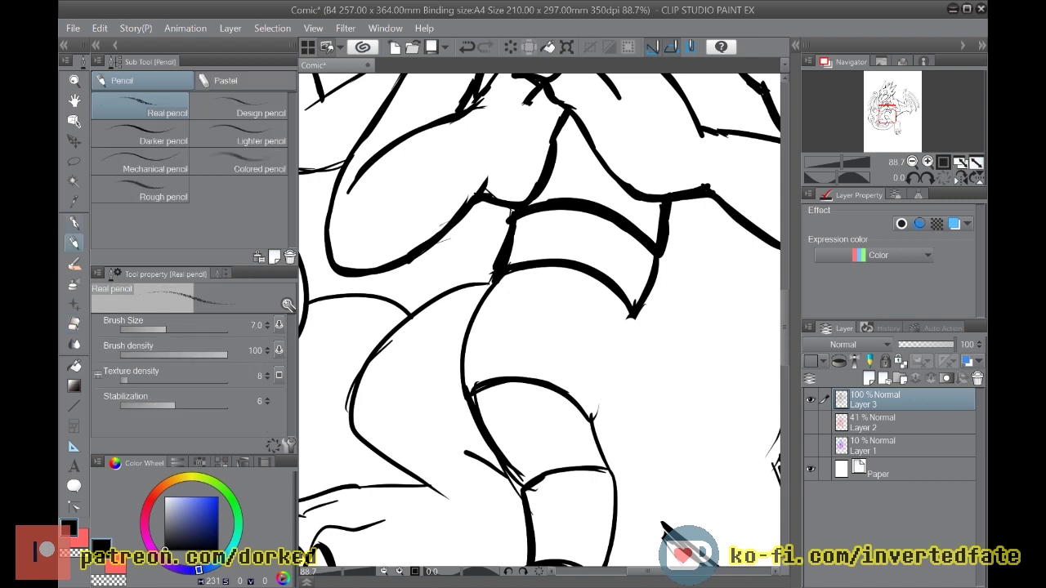
mouse_move(633, 314)
mouse_down()
mouse_move(620, 377)
mouse_move(590, 425)
mouse_up()
mouse_move(618, 391)
mouse_down()
mouse_move(638, 313)
mouse_move(625, 309)
mouse_move(636, 313)
mouse_move(626, 350)
mouse_move(638, 309)
mouse_move(621, 367)
mouse_up()
mouse_move(642, 307)
mouse_down()
mouse_move(639, 494)
mouse_move(668, 531)
mouse_move(634, 483)
mouse_move(627, 349)
mouse_move(671, 272)
mouse_up()
mouse_move(614, 378)
mouse_down()
mouse_move(595, 420)
mouse_move(555, 387)
mouse_move(492, 382)
mouse_move(466, 395)
mouse_up()
Step: Thicken the side edges and cross bands of the lower belly segments and fill the corners where they meet
mouse_move(592, 418)
mouse_down()
mouse_move(611, 474)
mouse_move(538, 474)
mouse_move(513, 497)
mouse_up()
drag(482, 412, 514, 494)
drag(469, 386, 517, 490)
drag(500, 454, 520, 492)
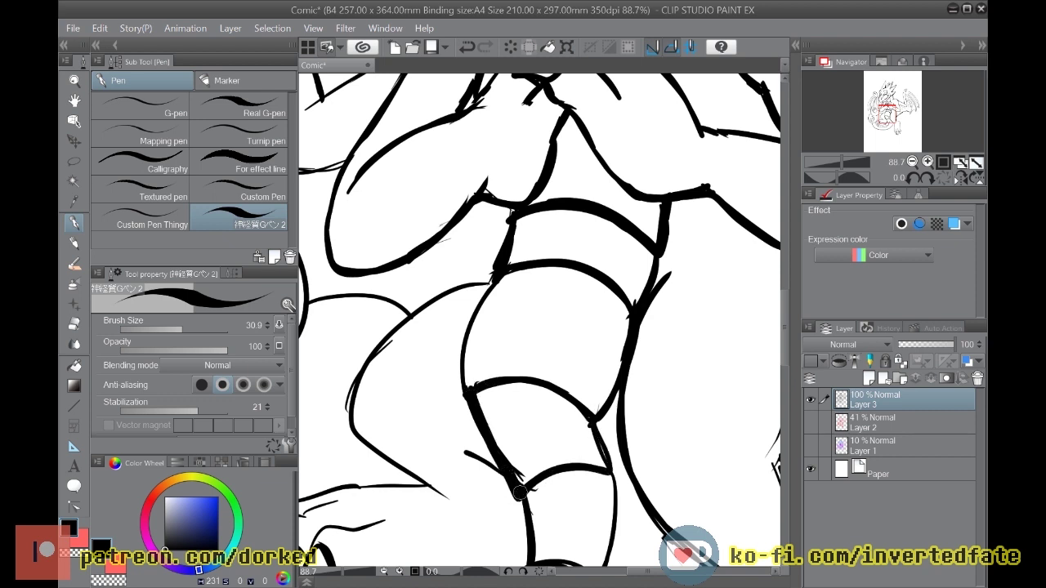
mouse_move(604, 452)
mouse_down()
mouse_move(615, 489)
mouse_move(608, 549)
mouse_move(585, 561)
mouse_up()
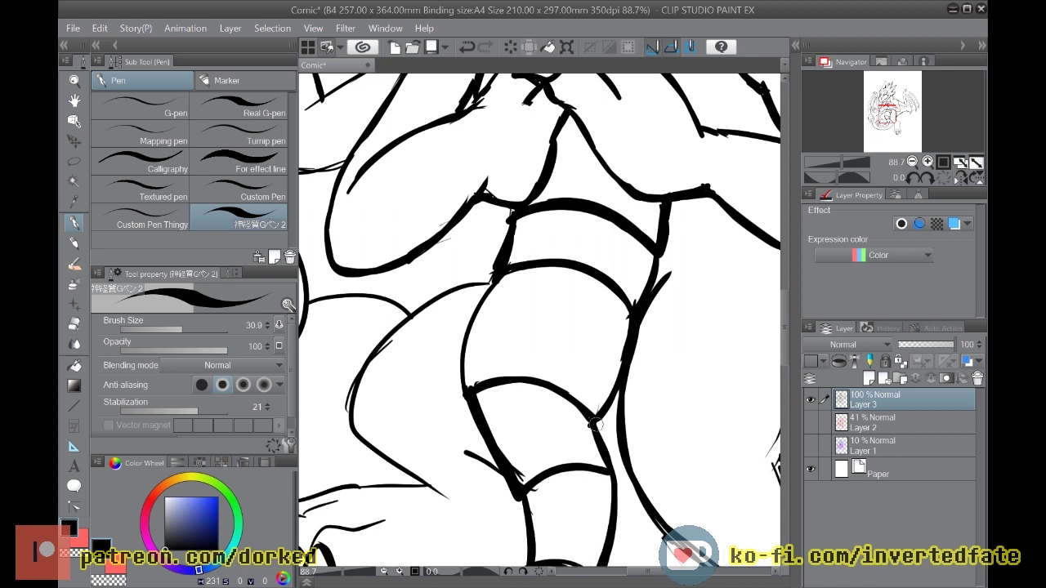
drag(600, 417, 597, 427)
Step: Thicken the outer edge and dividing bands of the segments where the underside bends toward the foot
scroll(783, 336, down, 3)
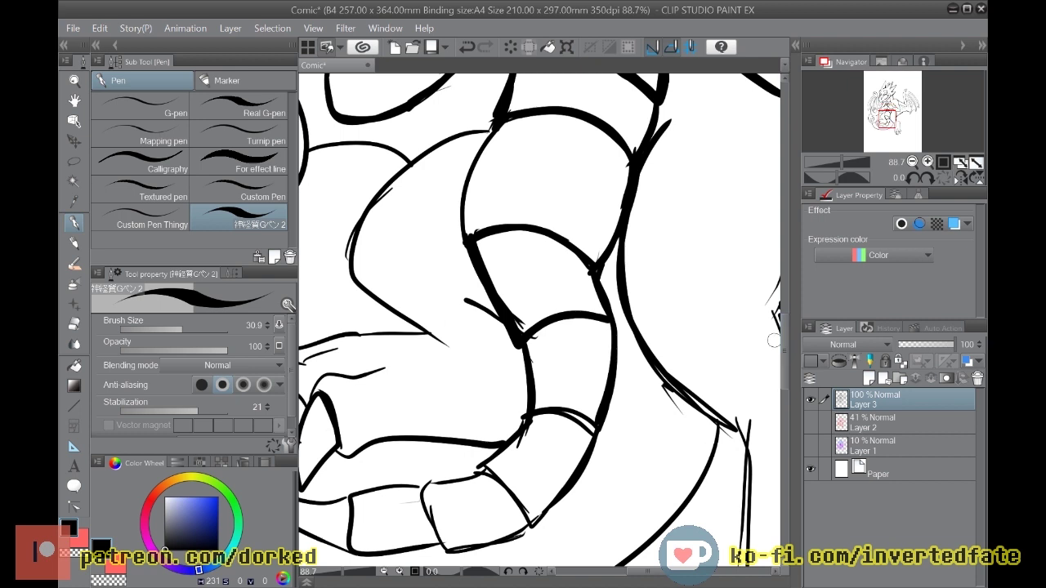
mouse_move(527, 421)
mouse_down()
mouse_move(594, 433)
mouse_move(576, 415)
mouse_move(596, 440)
mouse_move(614, 382)
mouse_move(604, 313)
mouse_up()
mouse_move(590, 439)
mouse_down()
mouse_move(554, 508)
mouse_move(527, 529)
mouse_move(476, 467)
mouse_move(523, 423)
mouse_move(527, 399)
mouse_up()
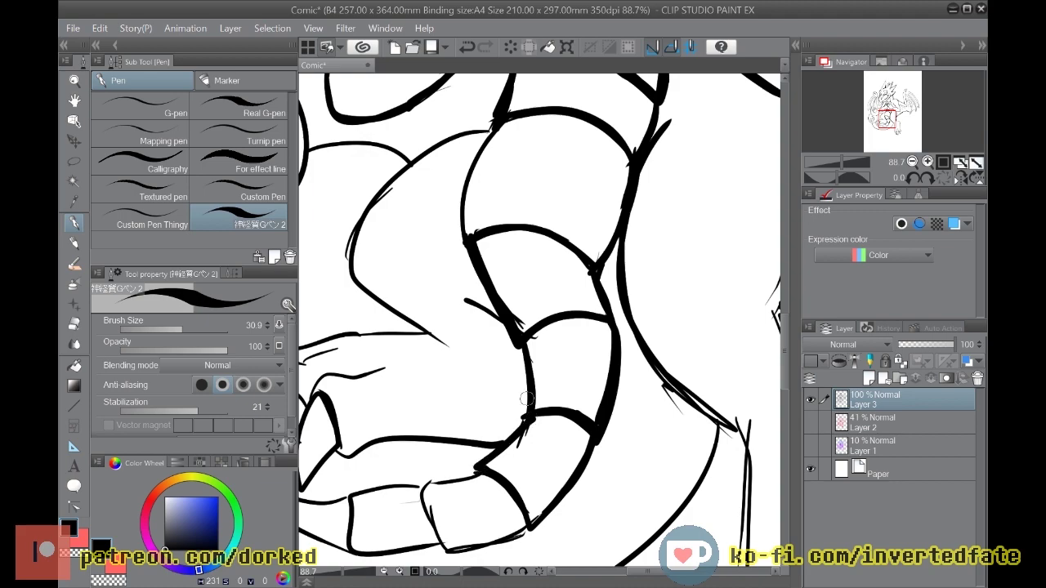
Step: Thicken the bent far leg's outline from the belly over the knee and back down toward the foot
scroll(527, 399, down, 6)
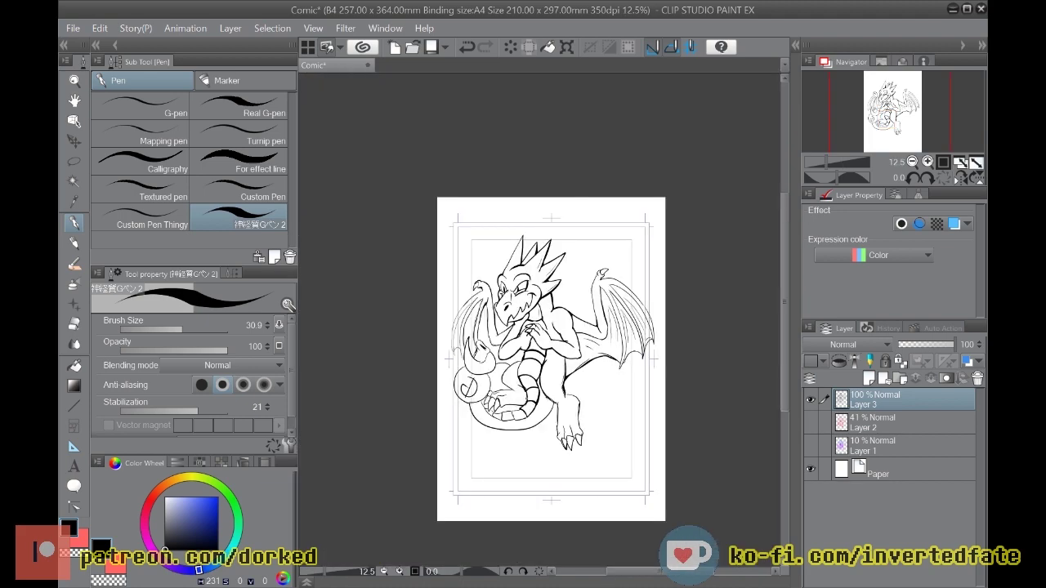
scroll(527, 405, up, 3)
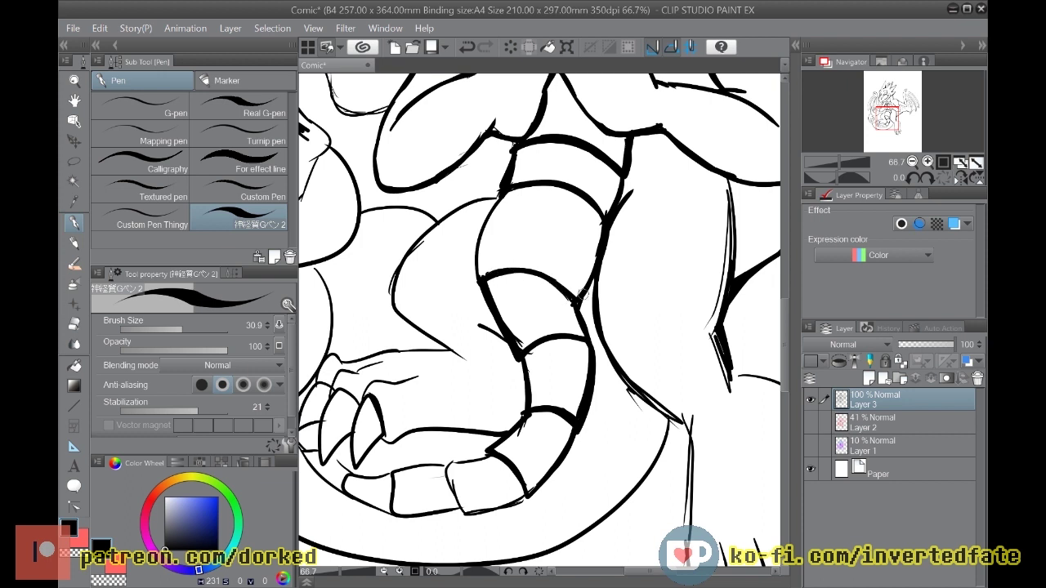
drag(501, 190, 401, 260)
mouse_move(389, 304)
mouse_down()
mouse_move(400, 265)
mouse_move(389, 309)
mouse_move(460, 352)
mouse_up()
drag(414, 250, 504, 195)
key(ctrl+z)
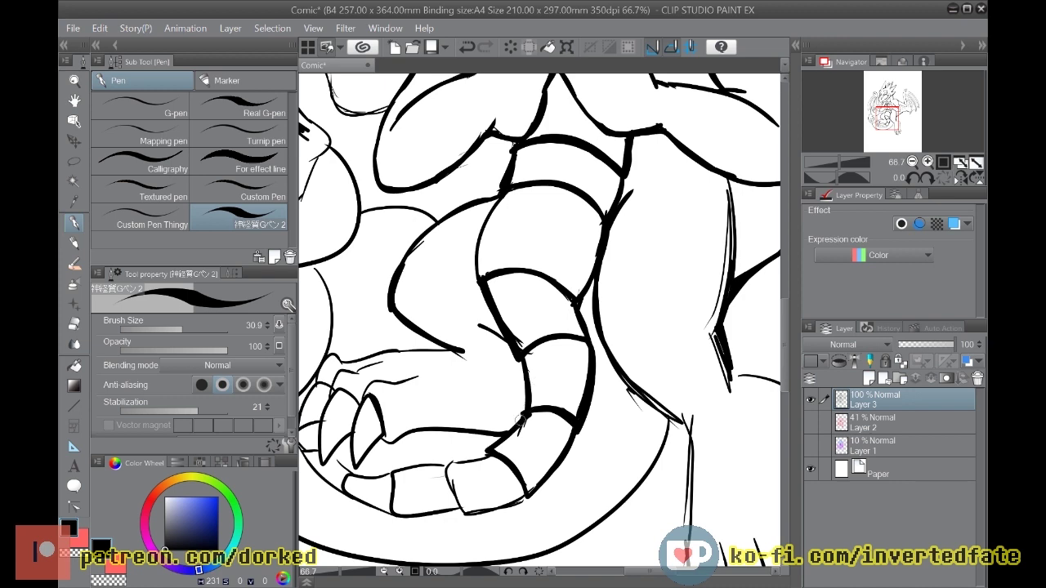
Step: Thicken the dividing lines and the upper and lower edges of the tail segments beneath the far foot
scroll(490, 413, down, 3)
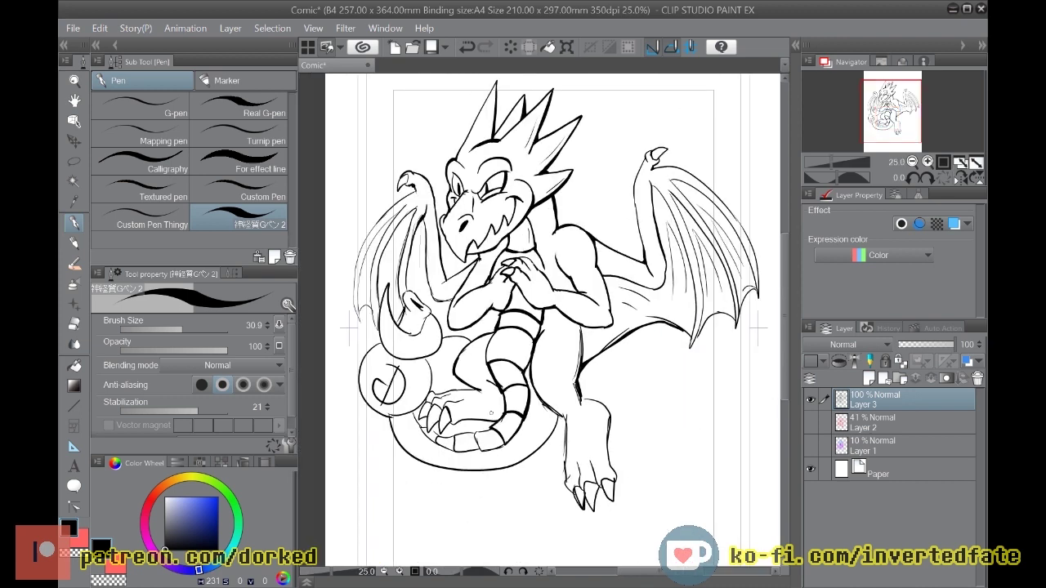
key(ctrl+0)
scroll(422, 402, up, 2)
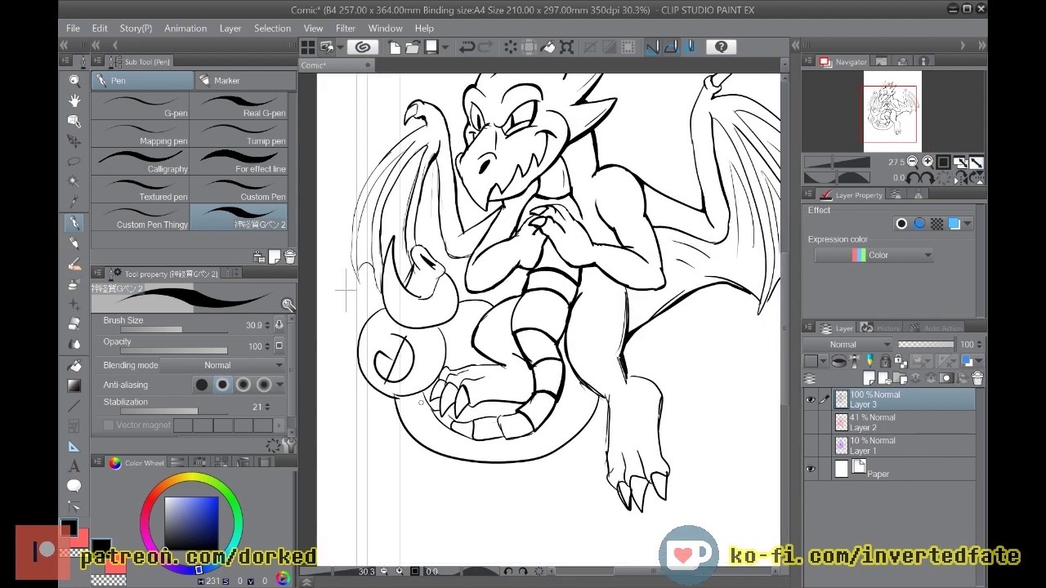
scroll(422, 402, up, 5)
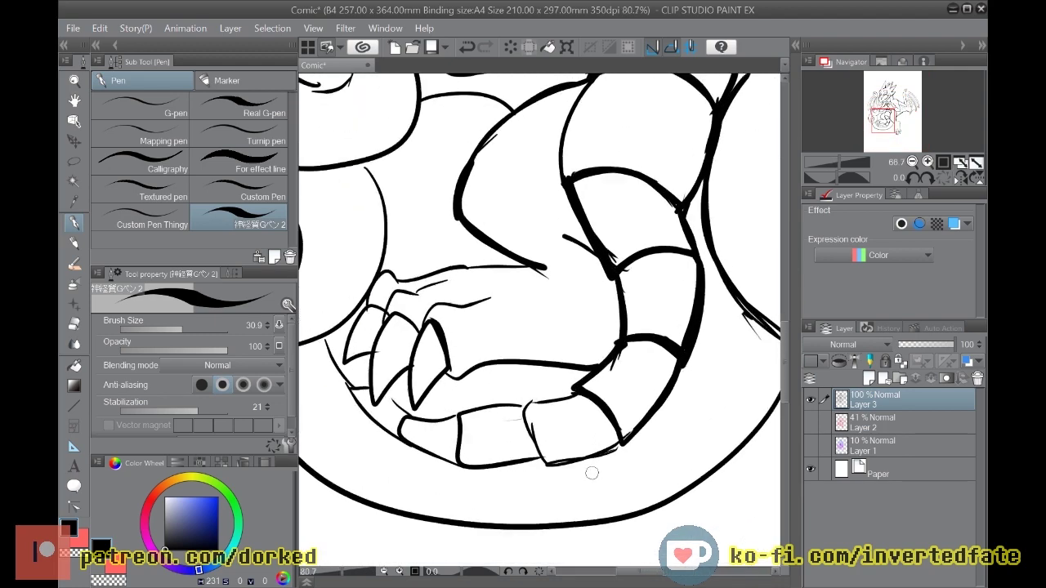
scroll(592, 474, up, 1)
mouse_move(508, 391)
mouse_down()
mouse_move(532, 467)
mouse_move(629, 433)
mouse_up()
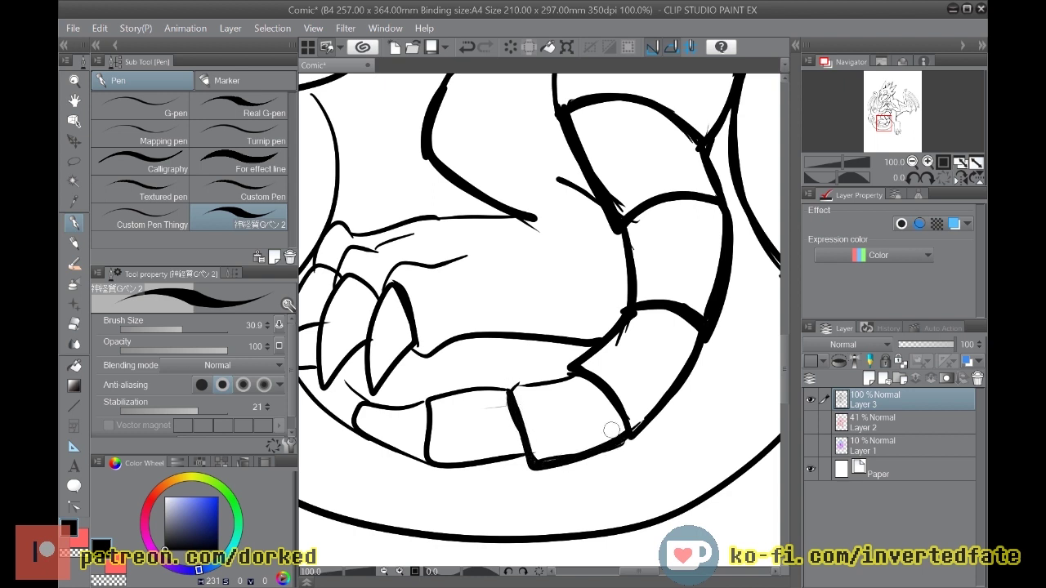
mouse_move(508, 392)
mouse_down()
mouse_move(580, 375)
mouse_move(513, 387)
mouse_move(529, 455)
mouse_move(437, 460)
mouse_move(426, 400)
mouse_move(513, 377)
mouse_up()
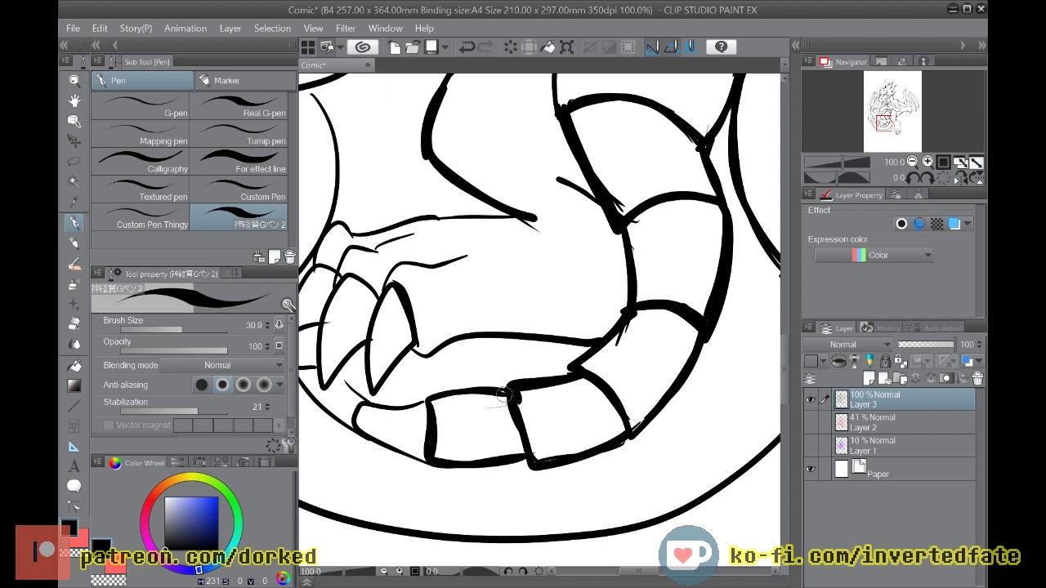
Step: Thicken the narrowing tail segments under the foot's claws and the edges between the claw tips
drag(638, 571, 617, 571)
mouse_move(587, 400)
mouse_down()
mouse_move(586, 429)
mouse_move(655, 463)
mouse_up()
mouse_move(645, 403)
mouse_down()
mouse_move(580, 396)
mouse_move(570, 366)
mouse_move(590, 404)
mouse_move(581, 431)
mouse_move(515, 352)
mouse_up()
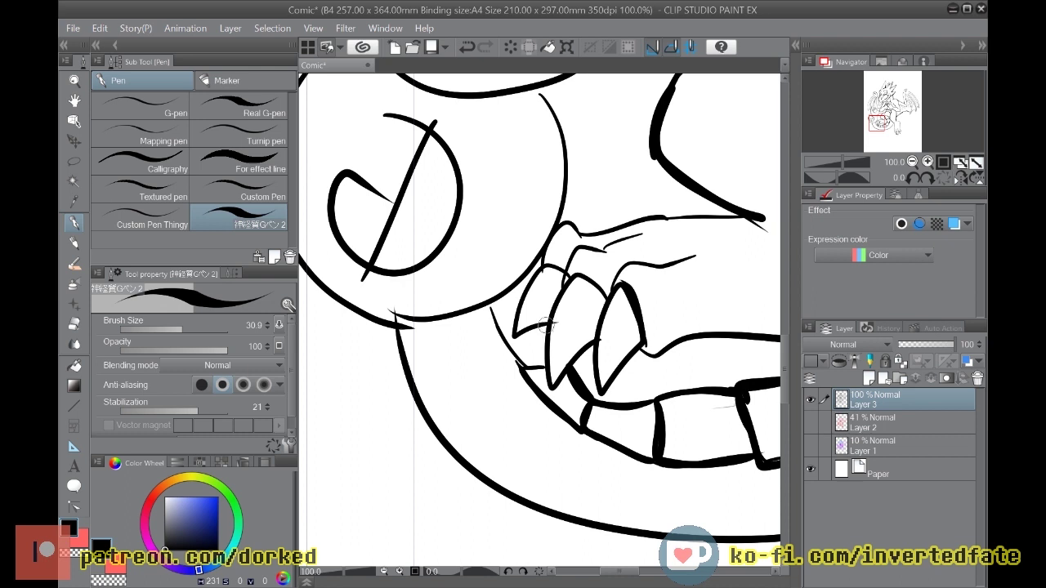
drag(544, 337, 517, 359)
Step: Erase the rough base of the foot's rearmost claw, redraw its toe lines thicker and thicken the adjoining round tail coil's lower edge
key(e)
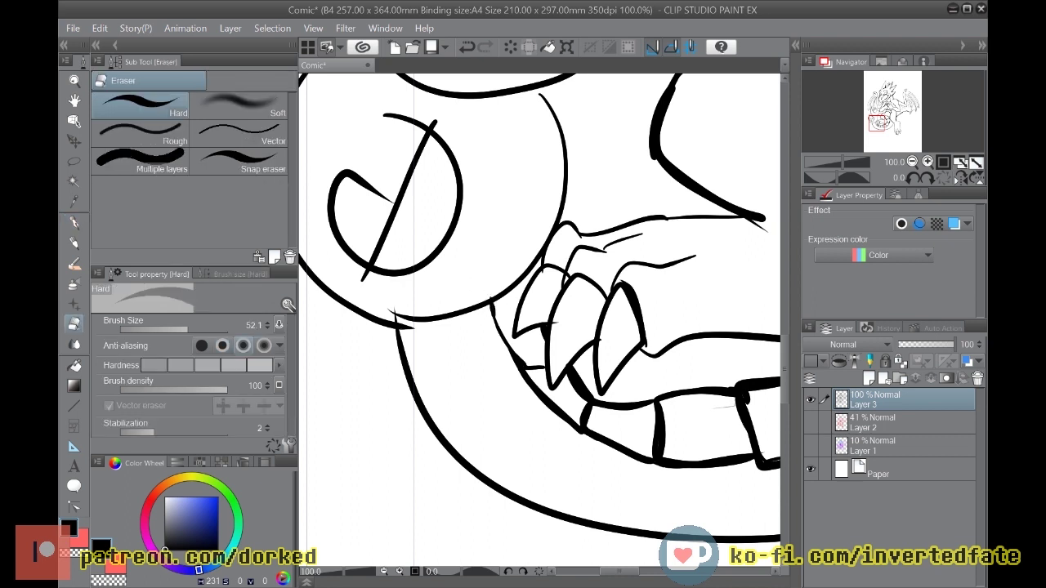
drag(564, 255, 558, 282)
key(p)
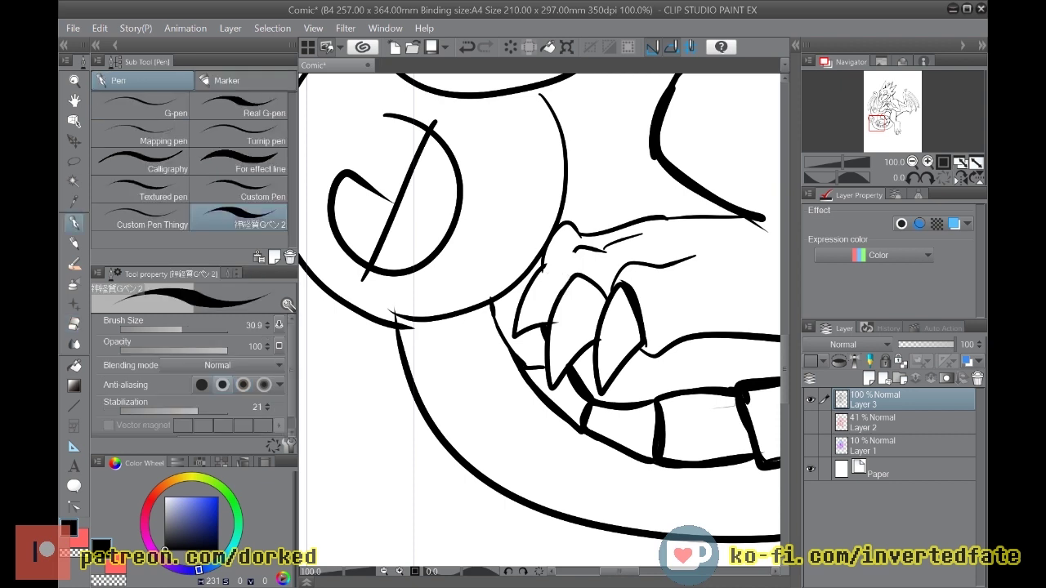
mouse_move(576, 252)
mouse_down()
mouse_move(567, 283)
mouse_move(574, 254)
mouse_move(638, 237)
mouse_up()
mouse_move(567, 284)
mouse_down()
mouse_move(553, 255)
mouse_move(537, 278)
mouse_move(562, 251)
mouse_up()
drag(564, 252, 568, 279)
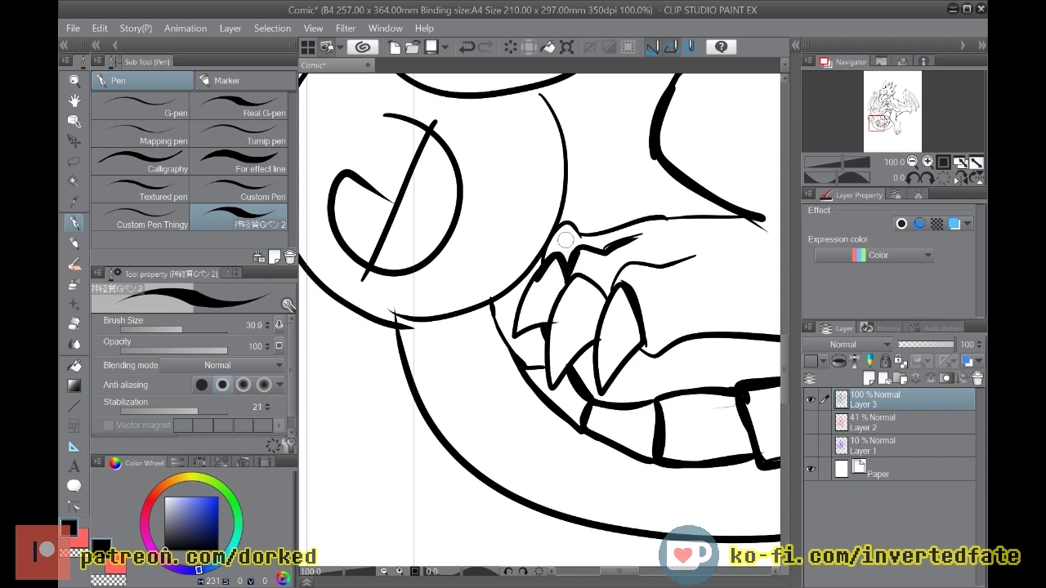
mouse_move(389, 316)
mouse_down()
mouse_move(472, 308)
mouse_move(394, 330)
mouse_move(483, 305)
mouse_move(553, 227)
mouse_move(559, 179)
mouse_up()
Step: Review the whole dragon's line art, checking the weights around the tail, far foot and round tail coil
scroll(562, 186, down, 6)
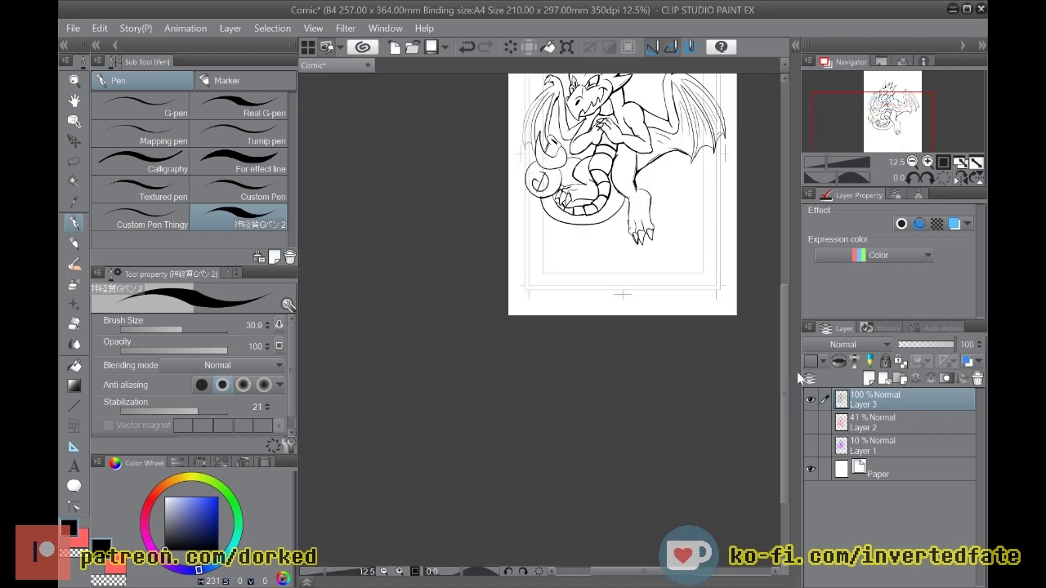
drag(785, 372, 782, 296)
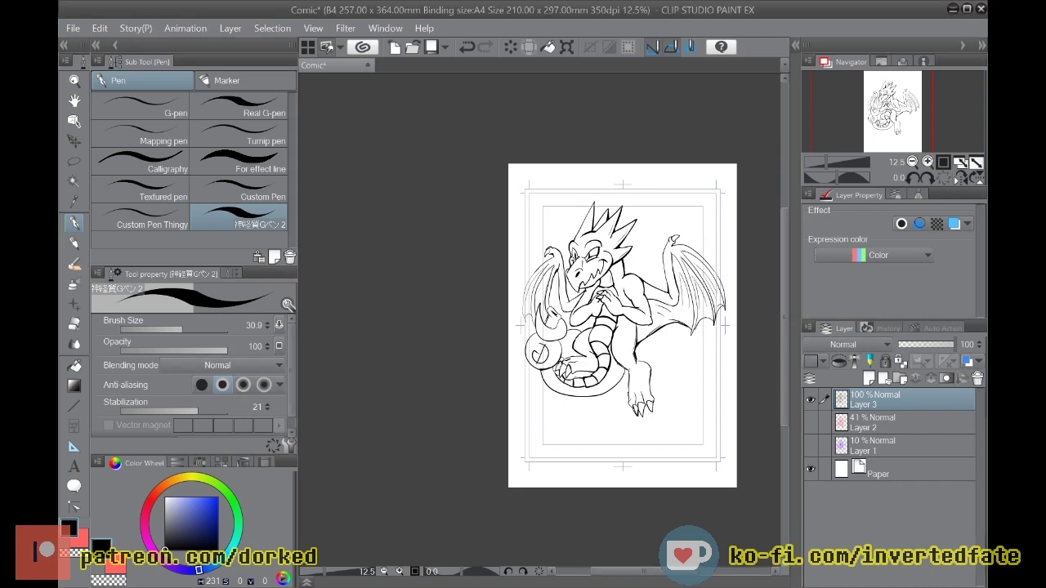
scroll(585, 327, down, 3)
scroll(586, 327, up, 5)
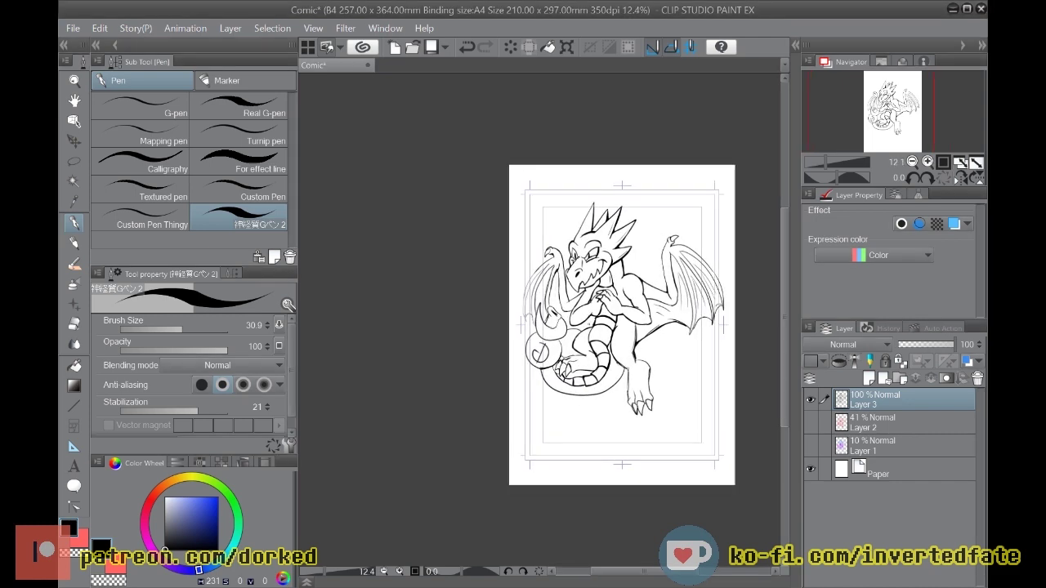
scroll(562, 359, up, 3)
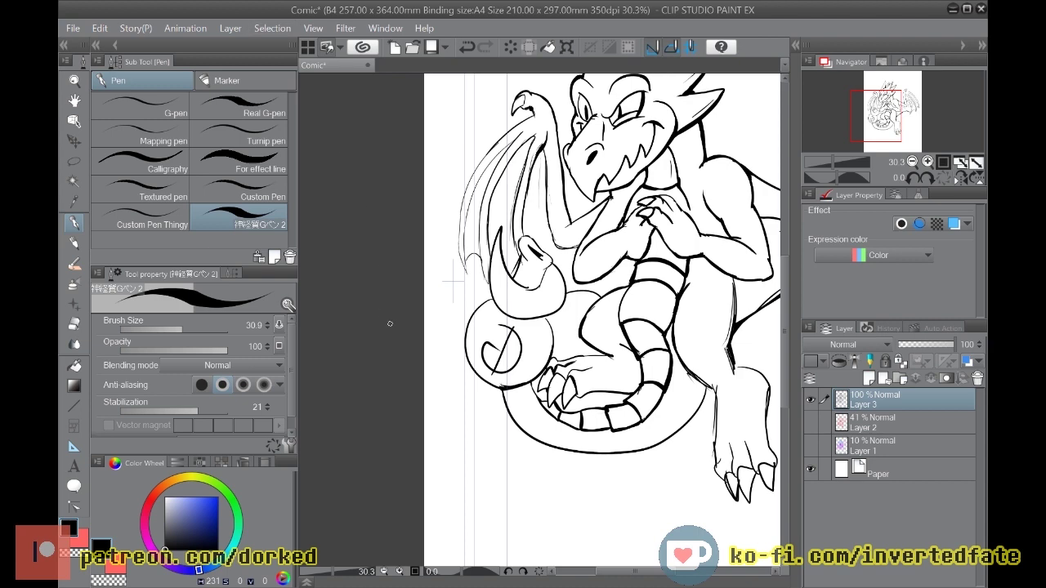
scroll(540, 356, up, 1)
scroll(540, 355, down, 1)
scroll(541, 355, up, 2)
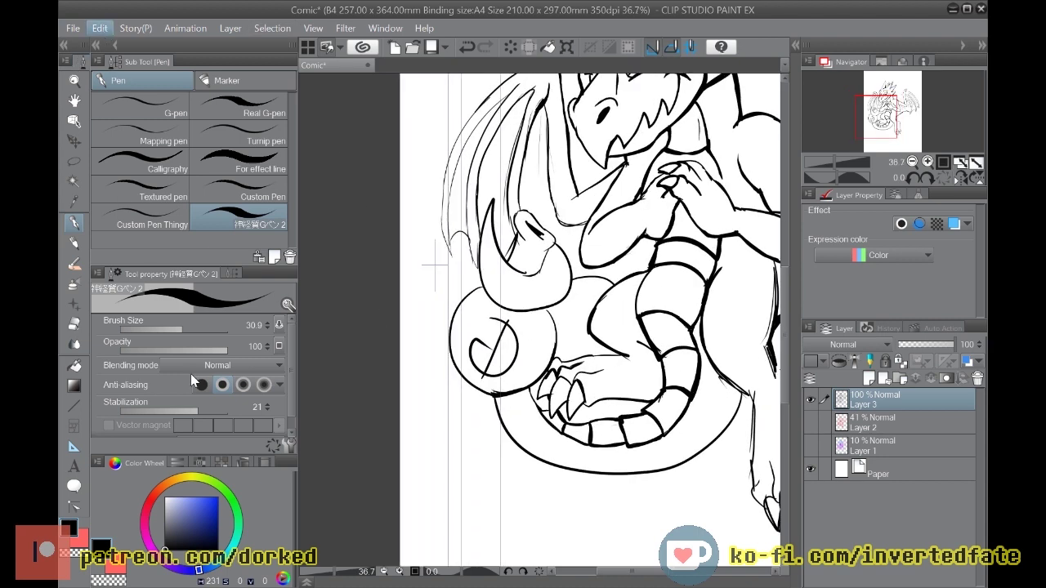
Step: Thicken and extend the inner curve of the curled tail tip, and join the round coil's edge to the curl
click(548, 327)
scroll(552, 340, up, 2)
scroll(553, 339, down, 3)
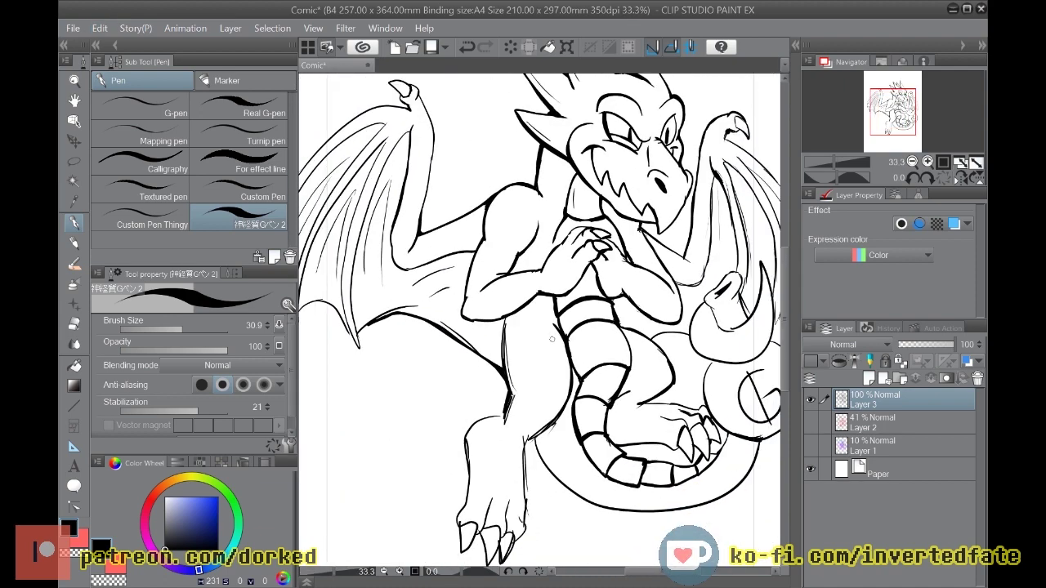
drag(675, 572, 712, 572)
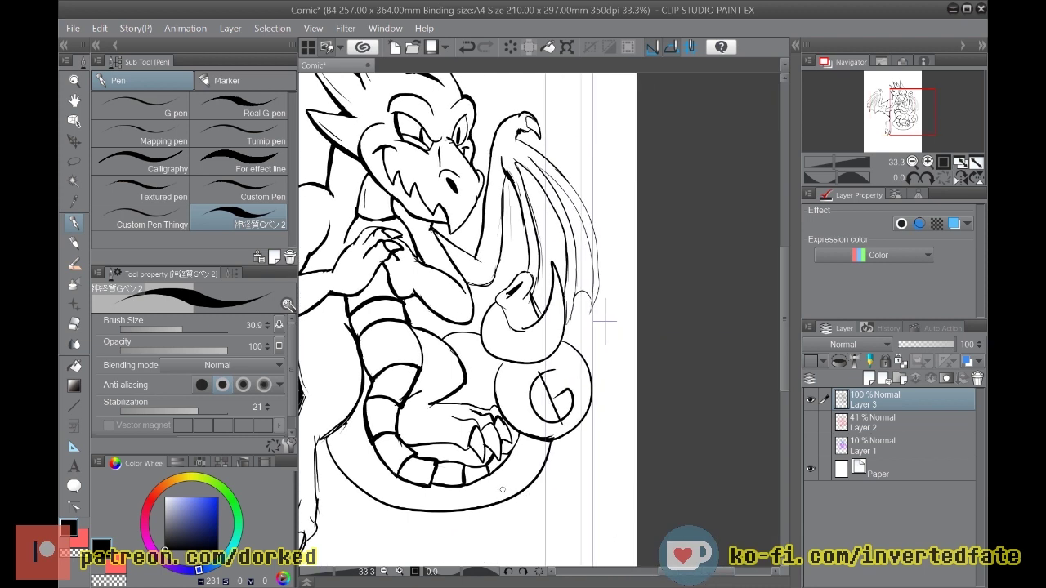
scroll(508, 347, up, 6)
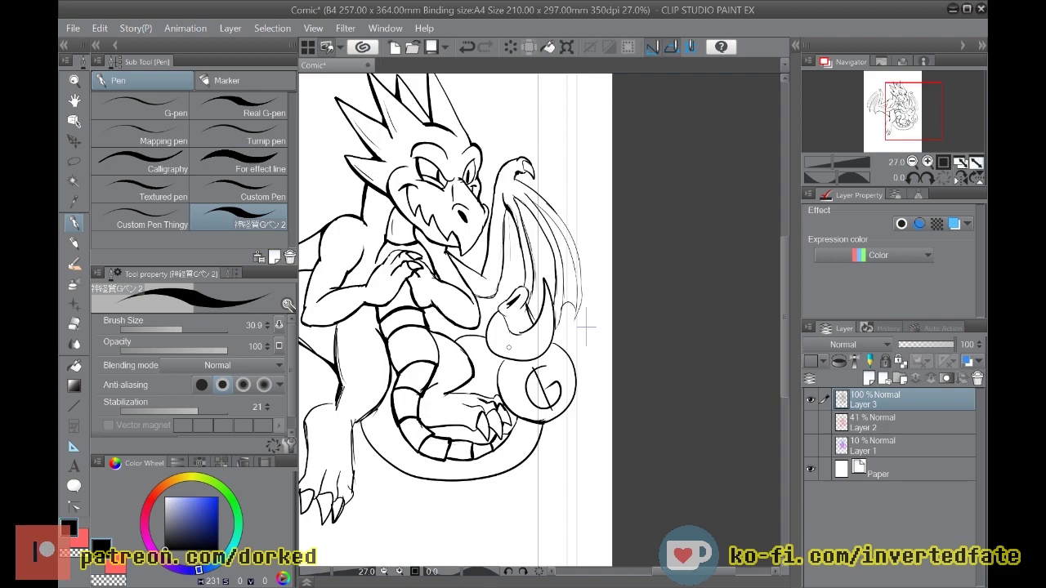
scroll(509, 348, up, 4)
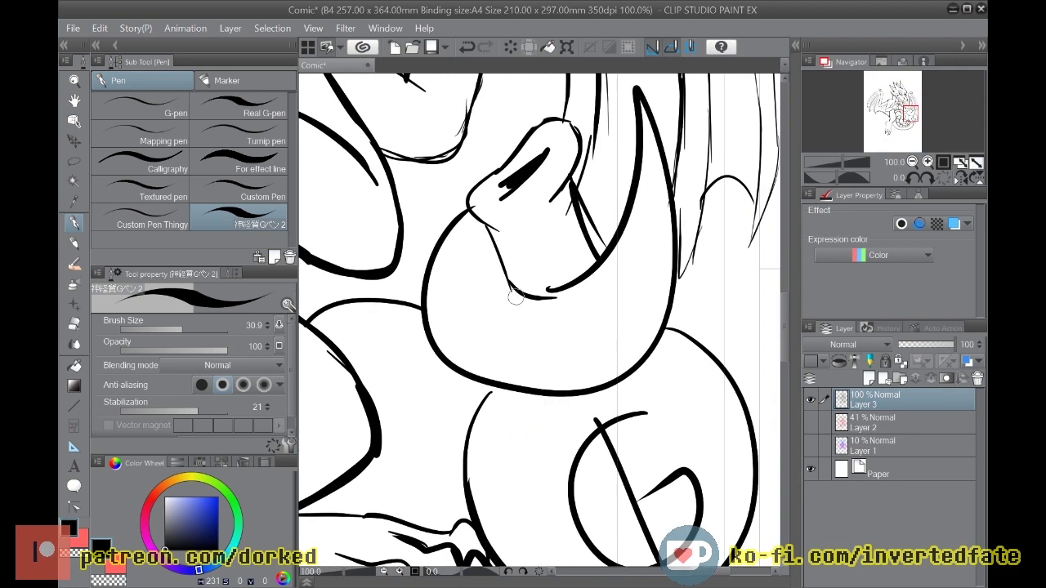
drag(557, 298, 586, 283)
key(ctrl+z)
mouse_move(515, 289)
mouse_down()
mouse_move(548, 294)
mouse_move(597, 269)
mouse_up()
mouse_move(497, 387)
mouse_down()
mouse_move(468, 425)
mouse_move(470, 481)
mouse_move(458, 471)
mouse_move(474, 474)
mouse_move(471, 488)
mouse_move(482, 400)
mouse_move(502, 378)
mouse_up()
key(ctrl+z)
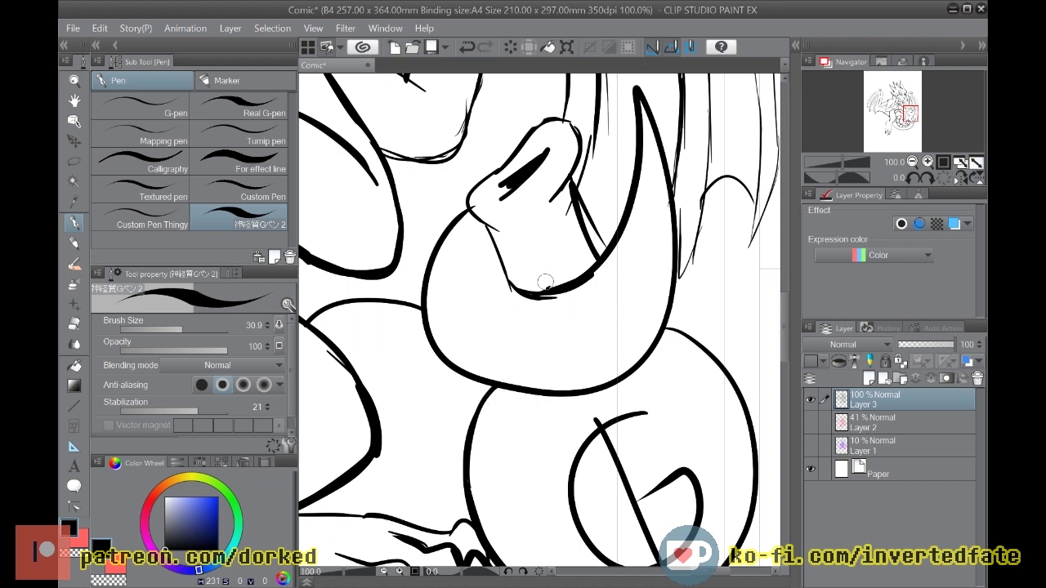
mouse_move(490, 274)
mouse_down()
mouse_move(536, 294)
mouse_move(564, 288)
mouse_move(602, 256)
mouse_move(604, 221)
mouse_up()
Step: Erase the tail curl's lower edge, redraw it thicker and flatter, and thicken the adjoining upper edge of the round coil
key(e)
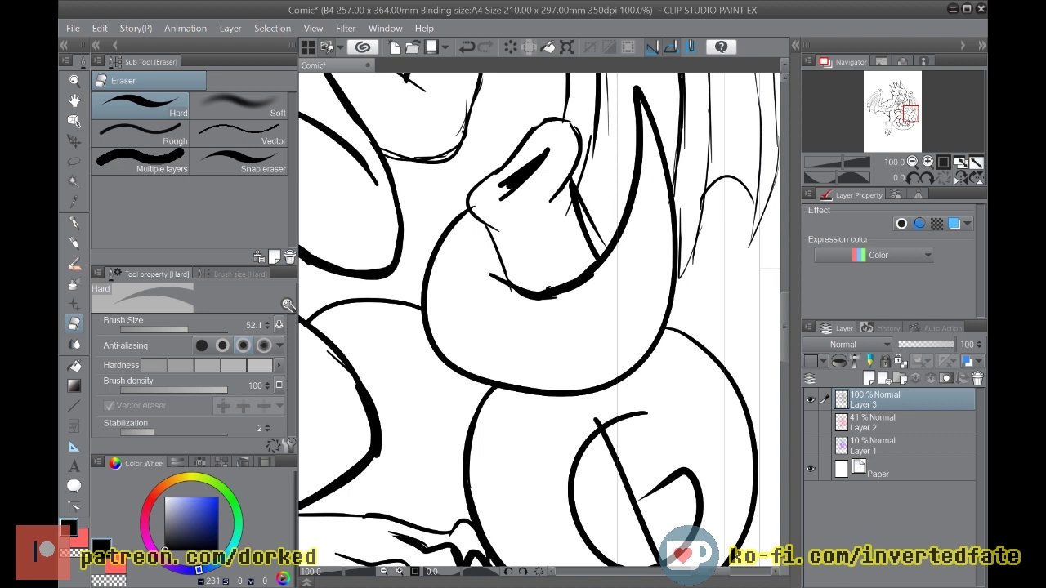
drag(644, 329, 647, 357)
mouse_move(596, 392)
mouse_down()
mouse_move(516, 387)
mouse_move(620, 354)
mouse_move(679, 280)
mouse_up()
key(p)
mouse_move(658, 328)
mouse_down()
mouse_move(557, 379)
mouse_move(498, 385)
mouse_up()
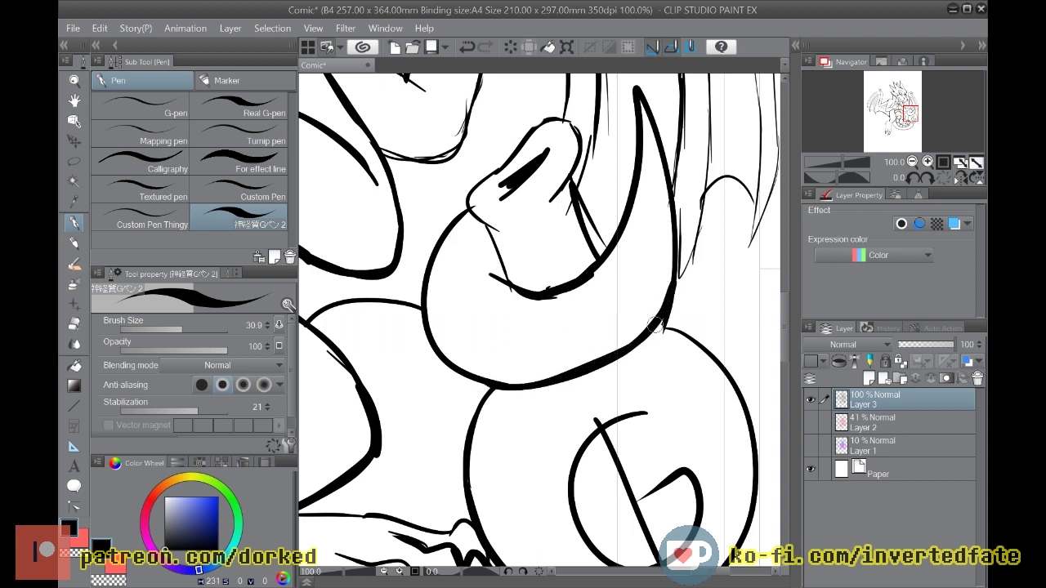
mouse_move(662, 328)
mouse_down()
mouse_move(715, 352)
mouse_move(747, 421)
mouse_up()
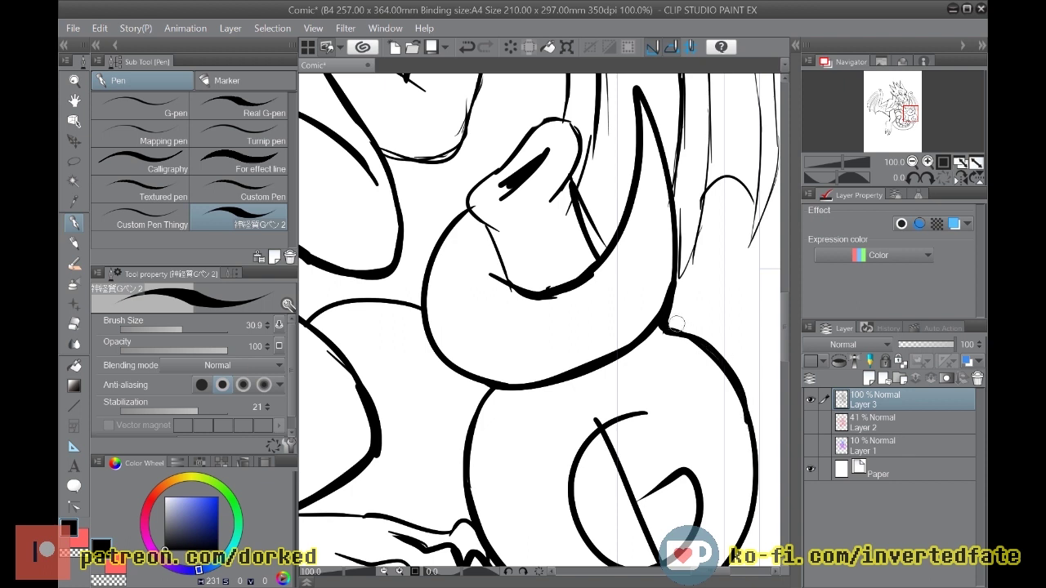
Step: Thicken the outline of the small rounded form rising from the opening of the tail curl
mouse_move(580, 143)
mouse_down()
mouse_move(572, 186)
mouse_move(576, 163)
mouse_move(604, 262)
mouse_up()
mouse_move(487, 223)
mouse_down()
mouse_move(490, 170)
mouse_move(531, 126)
mouse_move(564, 115)
mouse_move(581, 126)
mouse_move(564, 177)
mouse_up()
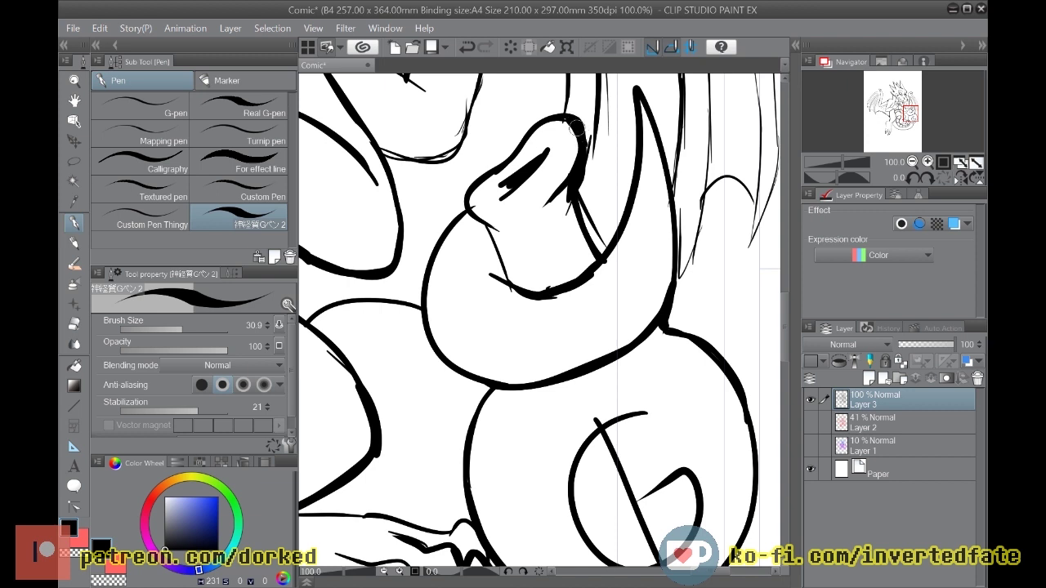
key(ctrl+z)
mouse_move(488, 224)
mouse_down()
mouse_move(506, 283)
mouse_move(489, 227)
mouse_up()
scroll(474, 209, down, 4)
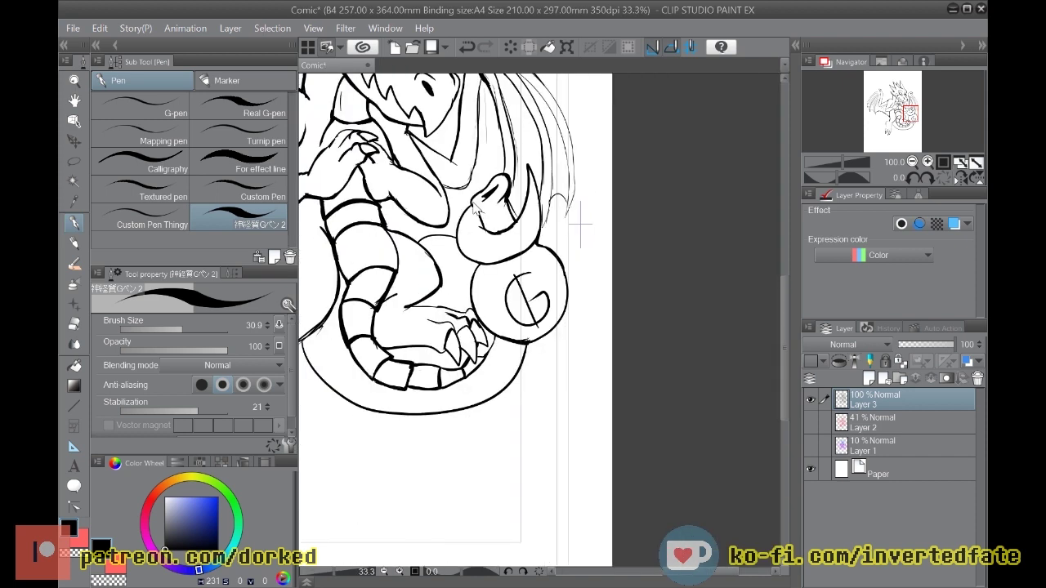
scroll(488, 297, down, 1)
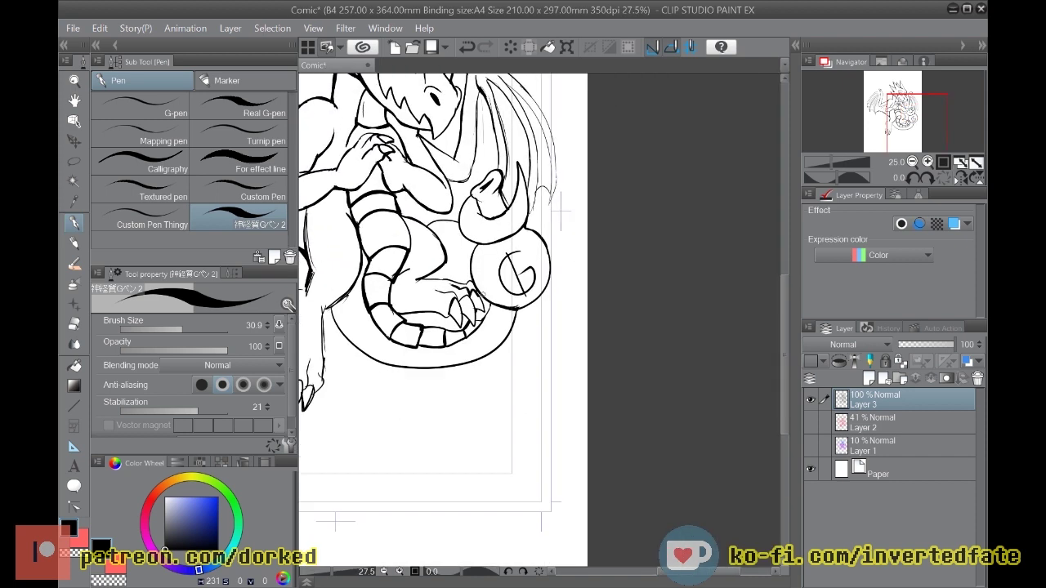
scroll(490, 218, down, 2)
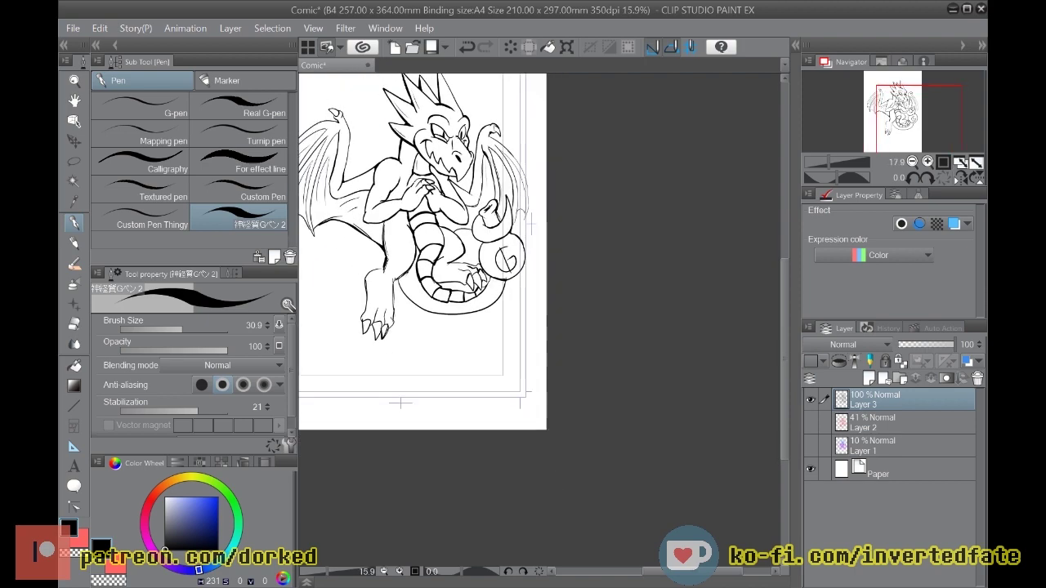
scroll(529, 222, up, 3)
scroll(487, 217, up, 5)
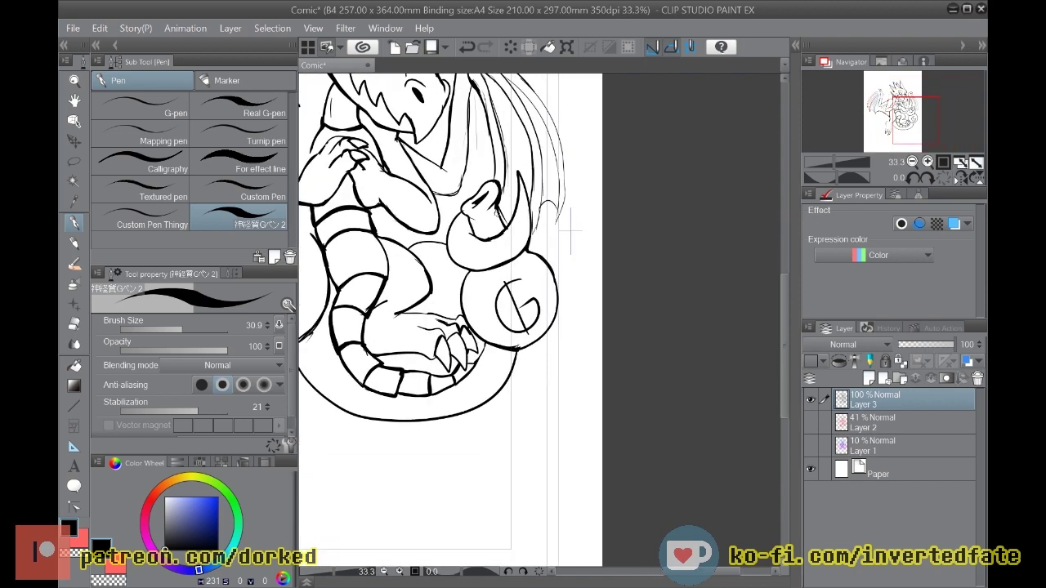
Step: Erase the rounded form rising from the tail curl and try a new curved line across the opening
key(e)
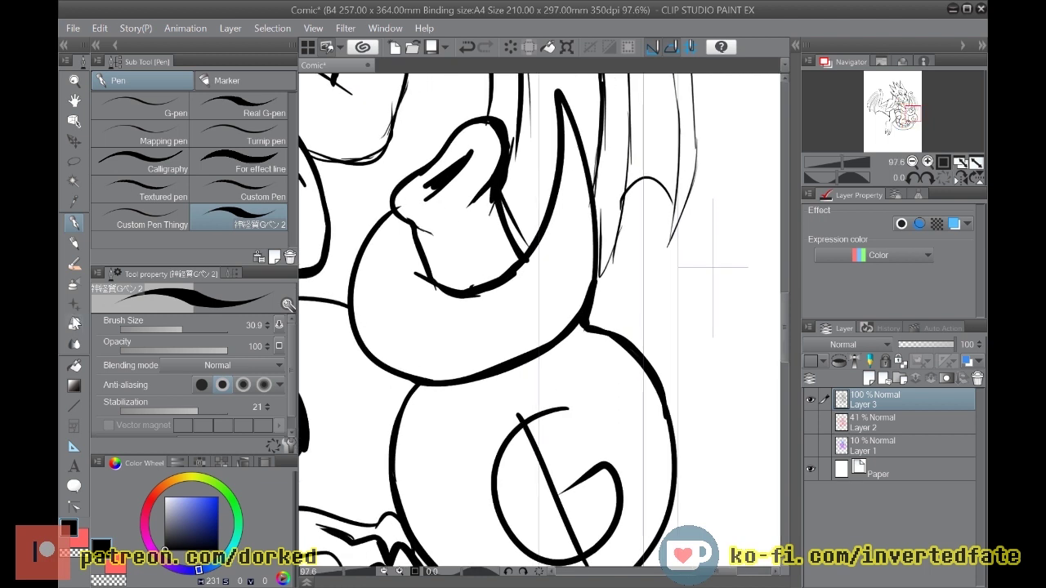
mouse_move(508, 194)
mouse_down()
mouse_move(505, 221)
mouse_move(493, 128)
mouse_move(434, 144)
mouse_move(404, 193)
mouse_move(430, 250)
mouse_move(415, 191)
mouse_move(487, 155)
mouse_move(464, 202)
mouse_move(467, 179)
mouse_move(393, 210)
mouse_move(434, 173)
mouse_move(516, 146)
mouse_move(498, 213)
mouse_move(499, 231)
mouse_move(520, 235)
mouse_move(421, 256)
mouse_up()
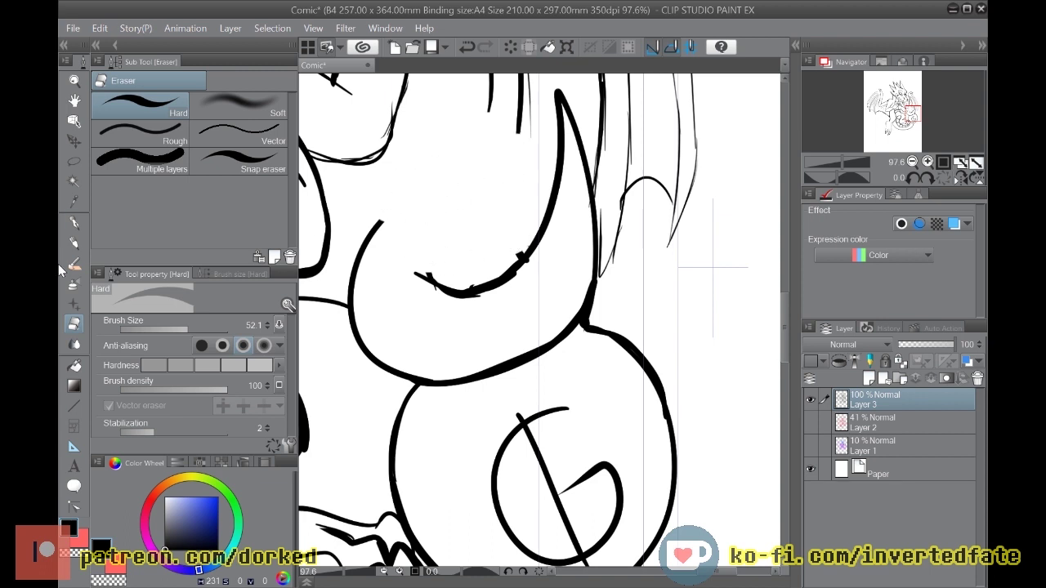
click(75, 222)
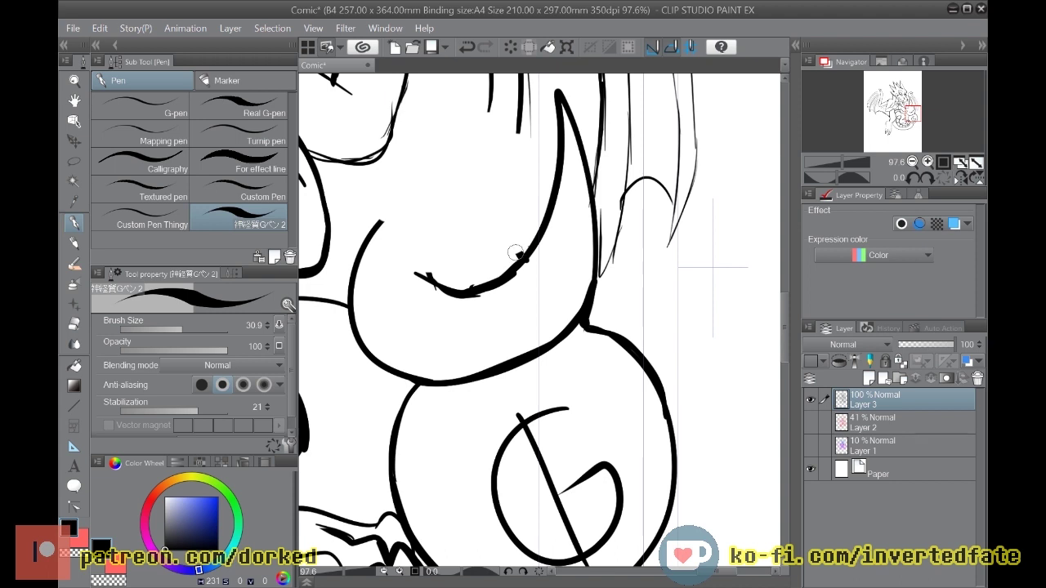
mouse_move(459, 213)
mouse_down()
mouse_move(518, 262)
mouse_move(467, 192)
mouse_move(517, 243)
mouse_up()
key(ctrl+z)
key(ctrl+z)
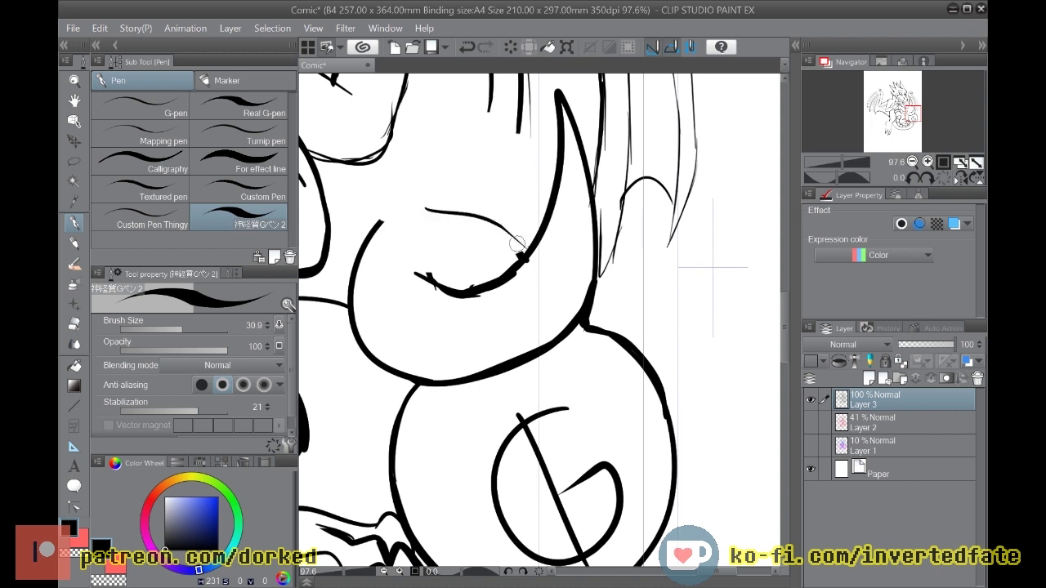
key(ctrl+z)
Step: Draw a new, smaller angular form inside the tail curl's opening, with thick sides, a pointed top and curved bands at its base
drag(437, 287, 445, 237)
drag(443, 285, 462, 208)
mouse_move(432, 261)
mouse_down()
mouse_move(474, 196)
mouse_move(538, 228)
mouse_up()
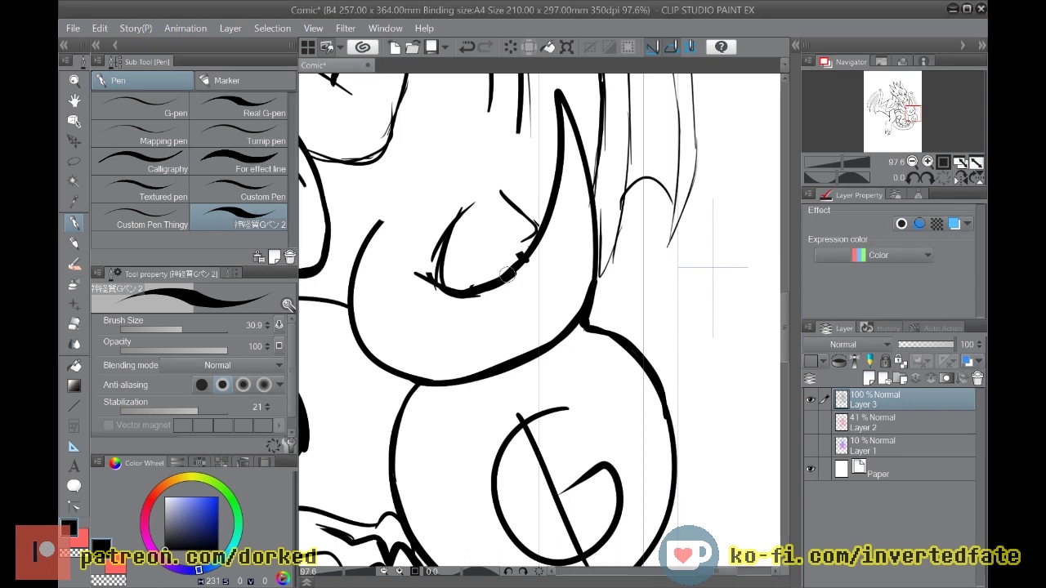
mouse_move(433, 282)
mouse_down()
mouse_move(521, 251)
mouse_move(434, 286)
mouse_move(498, 264)
mouse_move(503, 243)
mouse_move(432, 280)
mouse_move(443, 211)
mouse_move(419, 201)
mouse_move(473, 170)
mouse_move(514, 198)
mouse_move(507, 188)
mouse_move(519, 210)
mouse_move(467, 180)
mouse_up()
drag(444, 233, 472, 204)
mouse_move(524, 241)
mouse_down()
mouse_move(524, 255)
mouse_move(475, 208)
mouse_up()
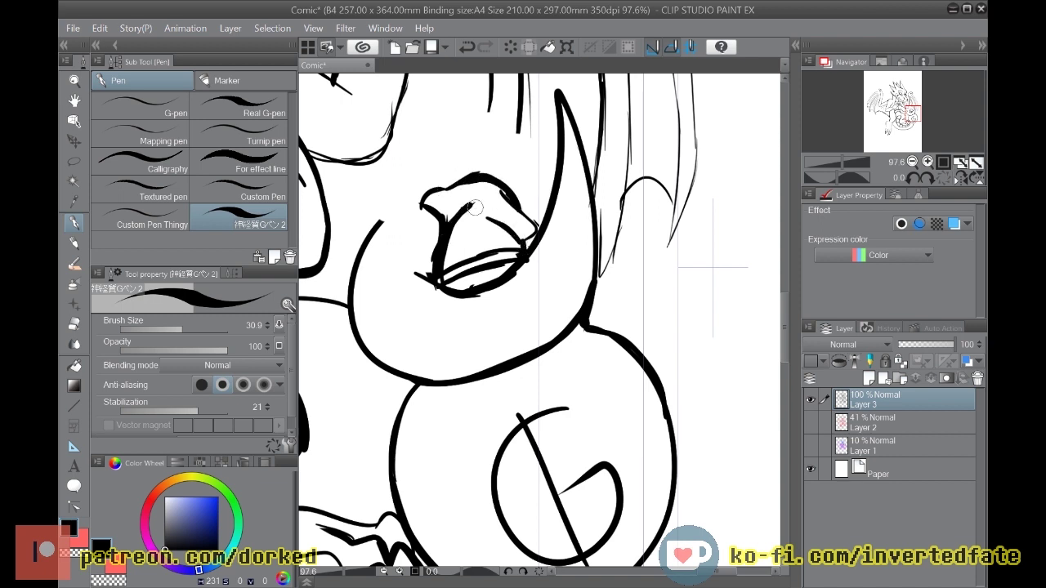
Step: Close the tail curl's upper edge with an arc over the new form, reaching the pointed tail tip
drag(534, 235, 526, 245)
mouse_move(372, 232)
mouse_down()
mouse_move(435, 181)
mouse_move(514, 183)
mouse_move(495, 174)
mouse_move(556, 208)
mouse_move(517, 173)
mouse_move(415, 193)
mouse_up()
key(ctrl+z)
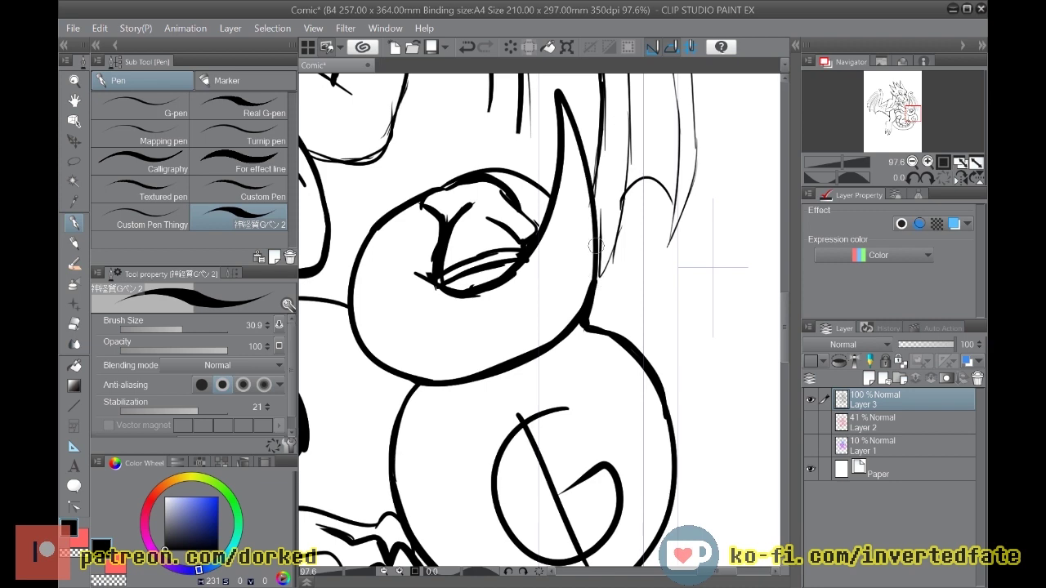
Step: Extend the far wing's membrane line behind the tail tip down to the round coil
drag(627, 133, 588, 270)
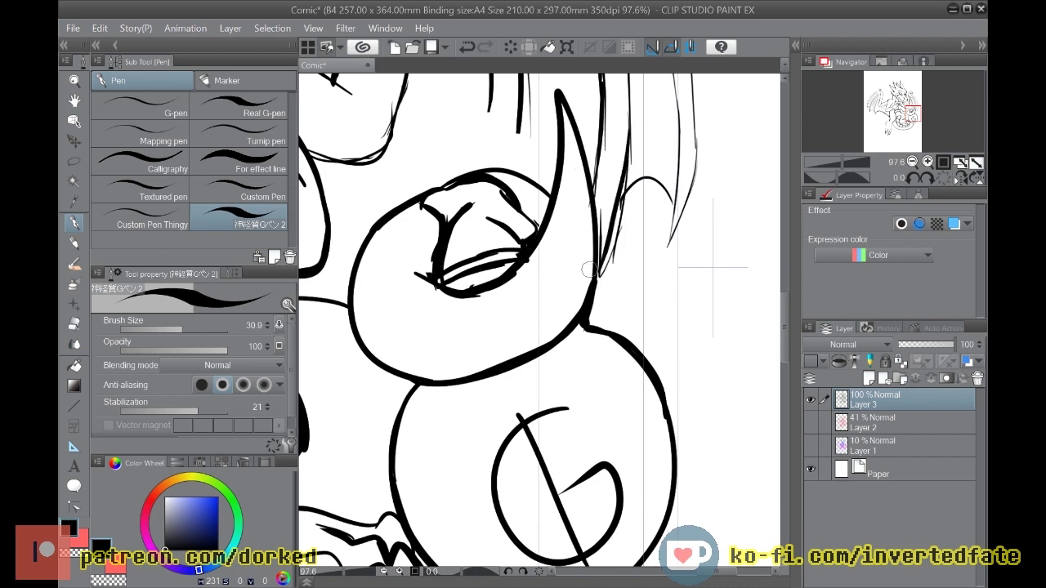
key(ctrl+z)
scroll(593, 276, down, 4)
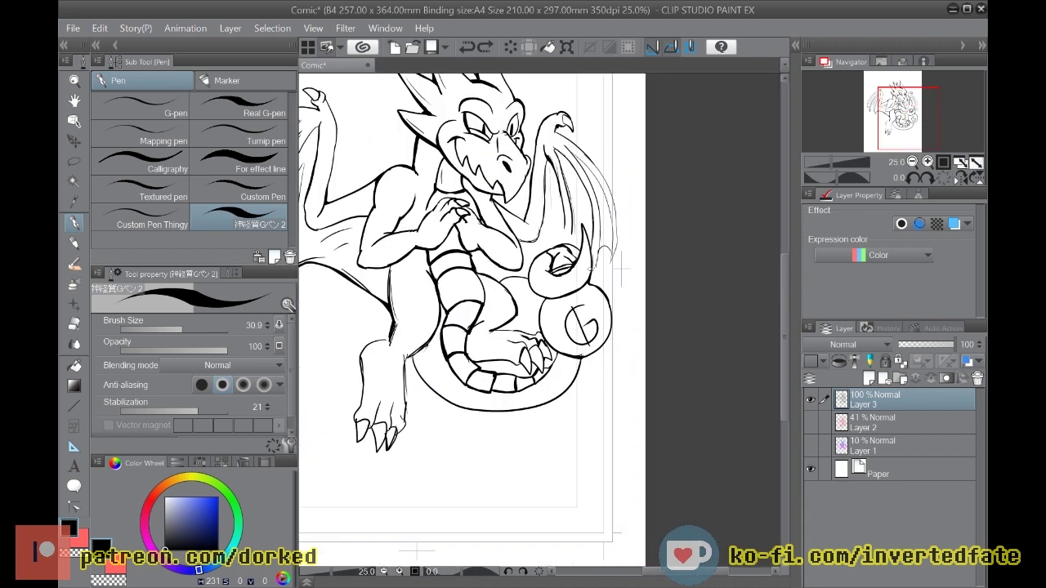
scroll(590, 274, up, 4)
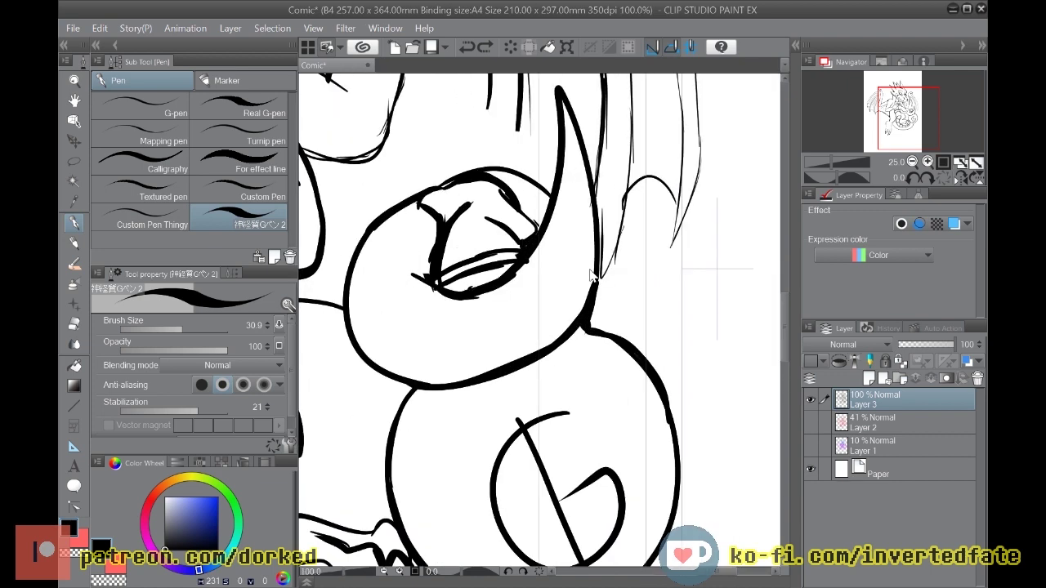
mouse_move(597, 288)
mouse_down()
mouse_move(602, 333)
mouse_move(589, 288)
mouse_move(601, 338)
mouse_move(586, 274)
mouse_move(602, 270)
mouse_move(601, 342)
mouse_up()
key(ctrl+z)
key(ctrl+z)
key(ctrl+z)
drag(594, 278, 601, 344)
key(ctrl+z)
drag(594, 272, 602, 341)
Step: Thicken the inner edge of the far wing's arm from the rib joint down to its lower bend
scroll(752, 311, up, 6)
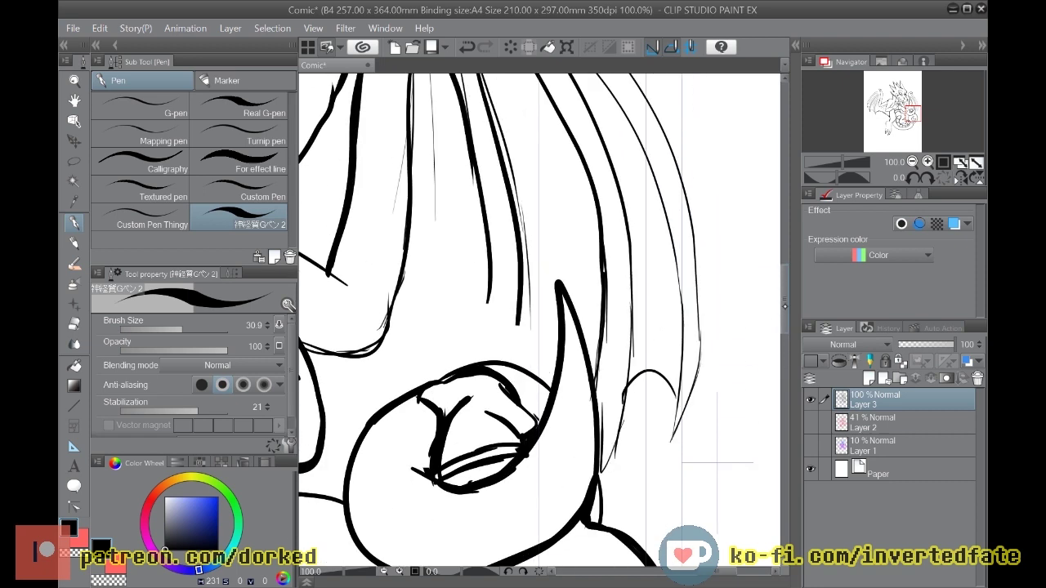
mouse_move(408, 304)
mouse_down()
mouse_move(405, 356)
mouse_move(409, 302)
mouse_up()
key(ctrl+z)
mouse_move(419, 244)
mouse_down()
mouse_move(412, 365)
mouse_move(415, 284)
mouse_move(407, 352)
mouse_move(413, 450)
mouse_move(391, 537)
mouse_up()
drag(413, 429, 381, 566)
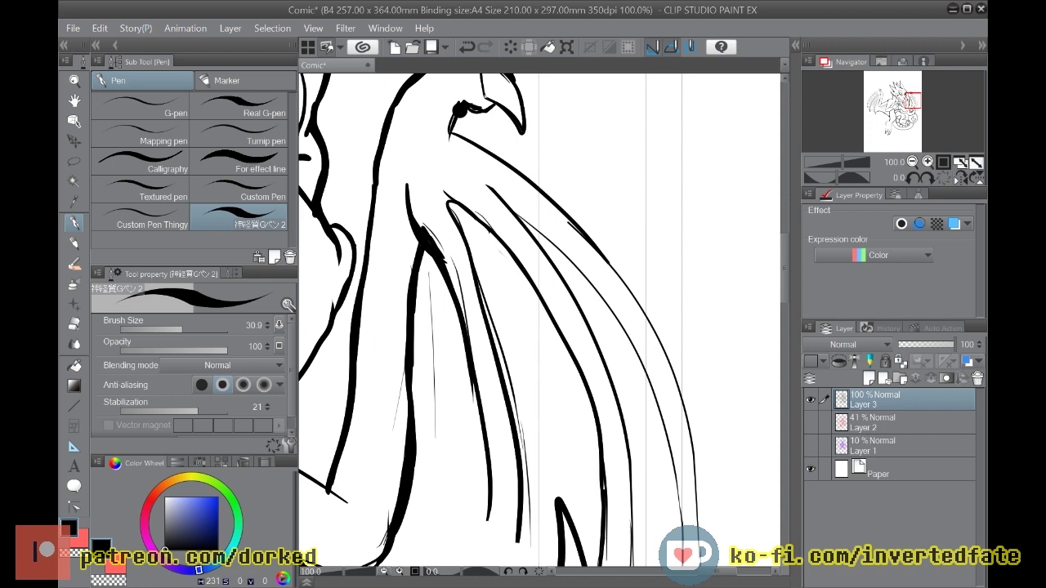
mouse_move(458, 110)
mouse_down()
mouse_move(448, 139)
mouse_move(456, 113)
mouse_move(442, 125)
mouse_move(516, 181)
mouse_up()
key(ctrl+z)
Step: Extend the far wing's two inner rib lines down to the top of the tail curl
scroll(515, 178, down, 7)
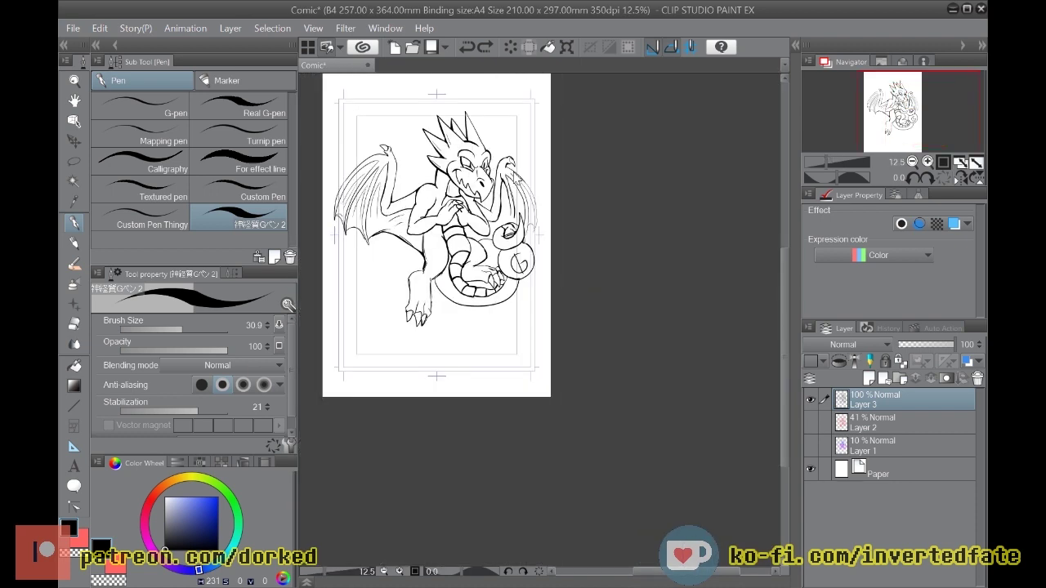
scroll(514, 177, up, 4)
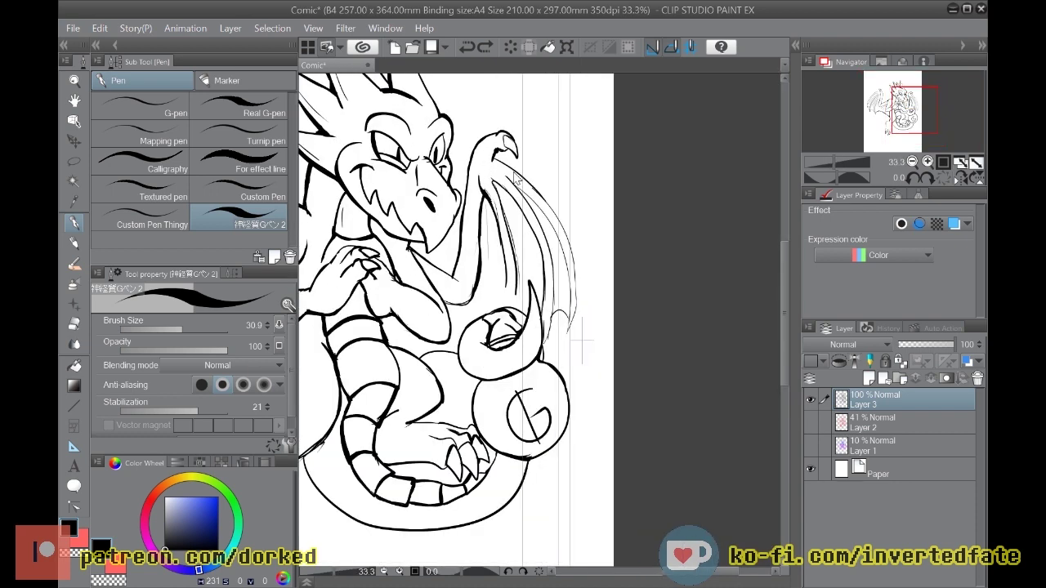
scroll(517, 180, up, 4)
click(512, 172)
drag(785, 267, 785, 302)
mouse_move(492, 269)
mouse_down()
mouse_move(463, 341)
mouse_move(482, 315)
mouse_up()
key(ctrl+z)
drag(496, 263, 462, 342)
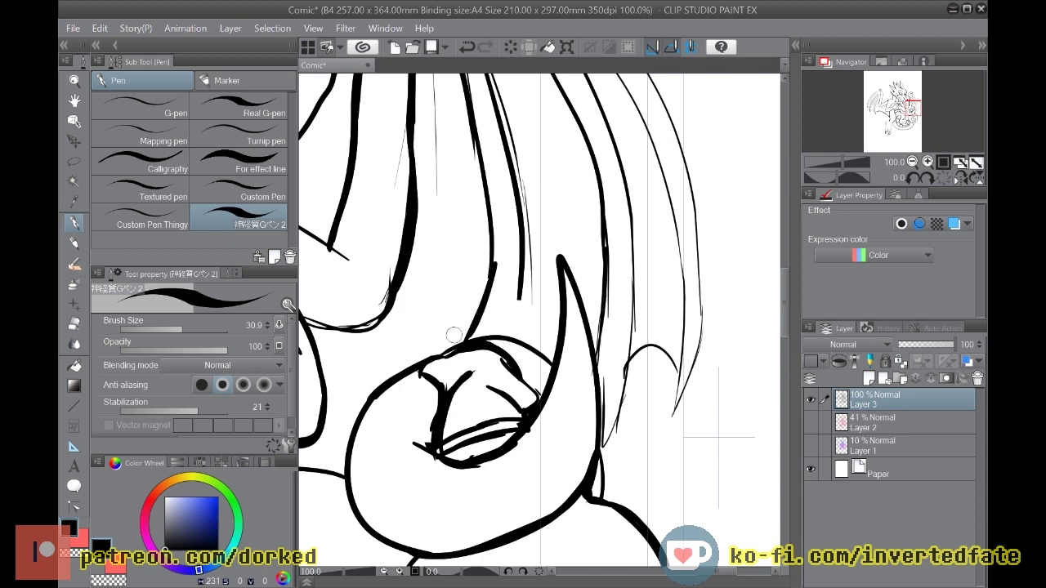
mouse_move(519, 289)
mouse_down()
mouse_move(496, 341)
mouse_move(508, 314)
mouse_up()
Step: Try to thicken the lower end of the far wing's rib line beside the pointed tail tip
drag(608, 238, 602, 339)
key(ctrl+z)
mouse_move(603, 241)
mouse_down()
mouse_move(588, 356)
mouse_move(596, 332)
mouse_up()
key(ctrl+z)
mouse_move(604, 235)
mouse_down()
mouse_move(604, 291)
mouse_move(607, 218)
mouse_move(591, 360)
mouse_up()
key(ctrl+z)
Step: Erase the stray ink dot on the far wing's outer edge
drag(783, 298, 779, 265)
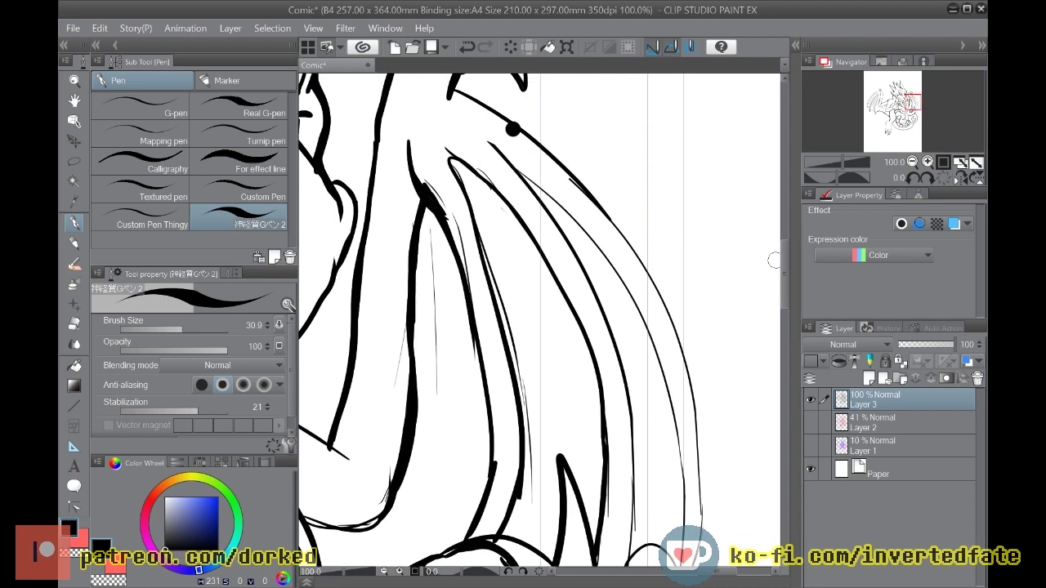
key(e)
mouse_move(508, 131)
mouse_down()
mouse_move(520, 129)
mouse_move(310, 161)
mouse_up()
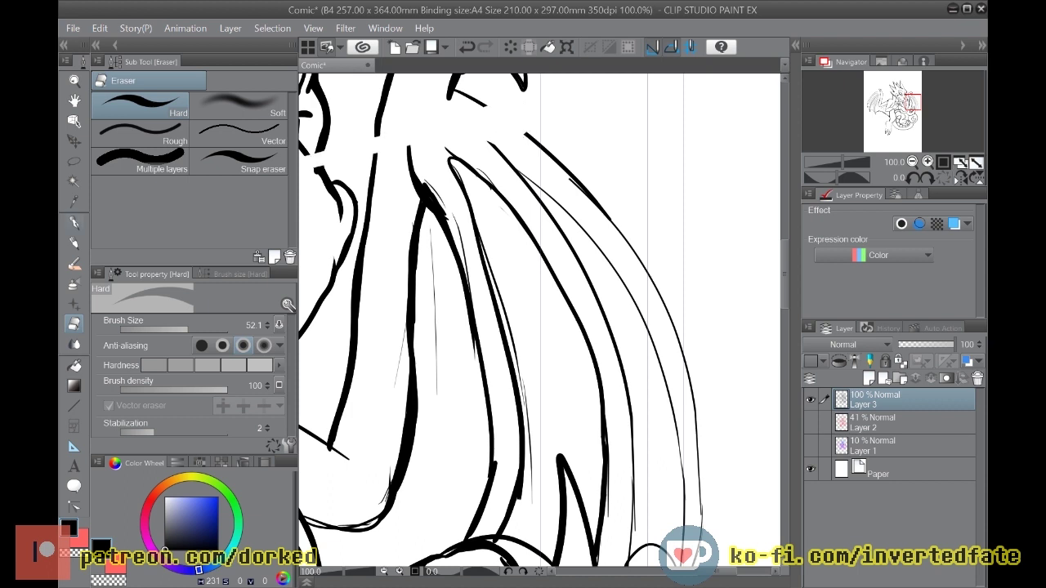
Step: Thicken the upper tip of the far wing's middle rib and redraw the erased gap in the wing arm's outline
mouse_move(453, 162)
mouse_down()
mouse_move(450, 151)
mouse_move(456, 174)
mouse_move(478, 174)
mouse_up()
key(p)
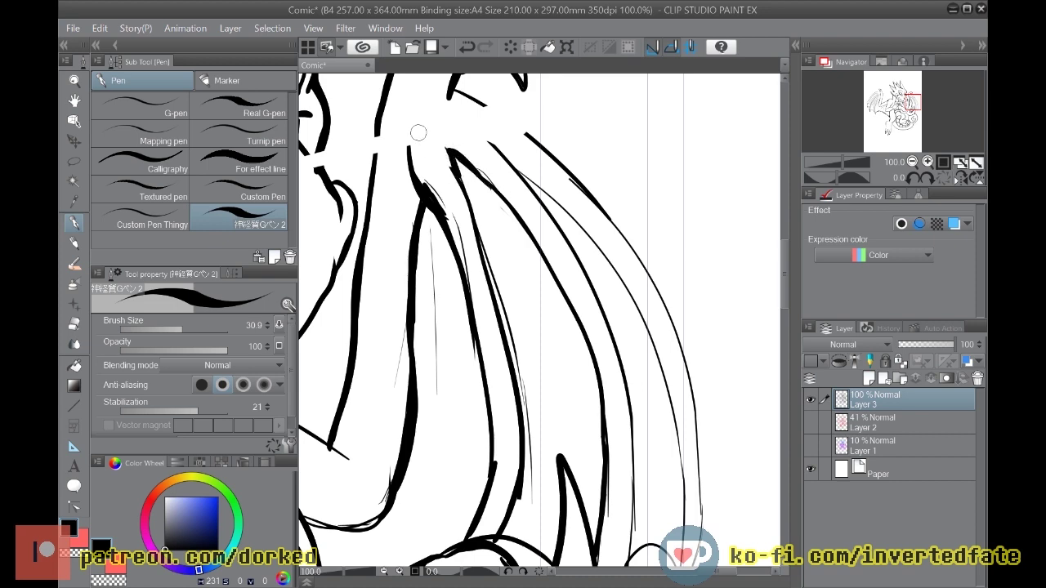
drag(375, 144, 383, 105)
key(ctrl+minus)
key(ctrl+minus)
key(ctrl+minus)
key(ctrl+plus)
key(ctrl+plus)
key(ctrl+plus)
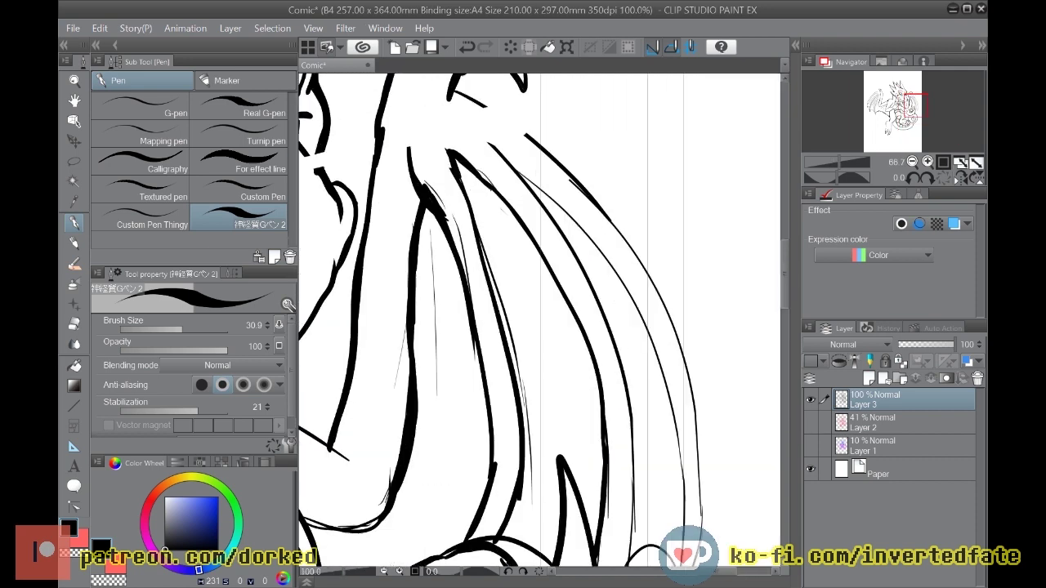
Step: Redraw the far wing's outer edge from the thumb claw down, bridging the erased gap with a thicker line
mouse_move(455, 94)
mouse_down()
mouse_move(502, 115)
mouse_move(560, 163)
mouse_move(618, 239)
mouse_up()
key(ctrl+z)
mouse_move(456, 94)
mouse_down()
mouse_move(524, 133)
mouse_move(480, 104)
mouse_move(580, 184)
mouse_move(654, 276)
mouse_up()
key(ctrl+z)
key(ctrl+z)
mouse_move(627, 238)
mouse_down()
mouse_move(696, 371)
mouse_move(704, 413)
mouse_move(635, 245)
mouse_move(684, 353)
mouse_move(698, 507)
mouse_up()
key(ctrl+z)
scroll(677, 489, down, 1)
scroll(677, 488, down, 3)
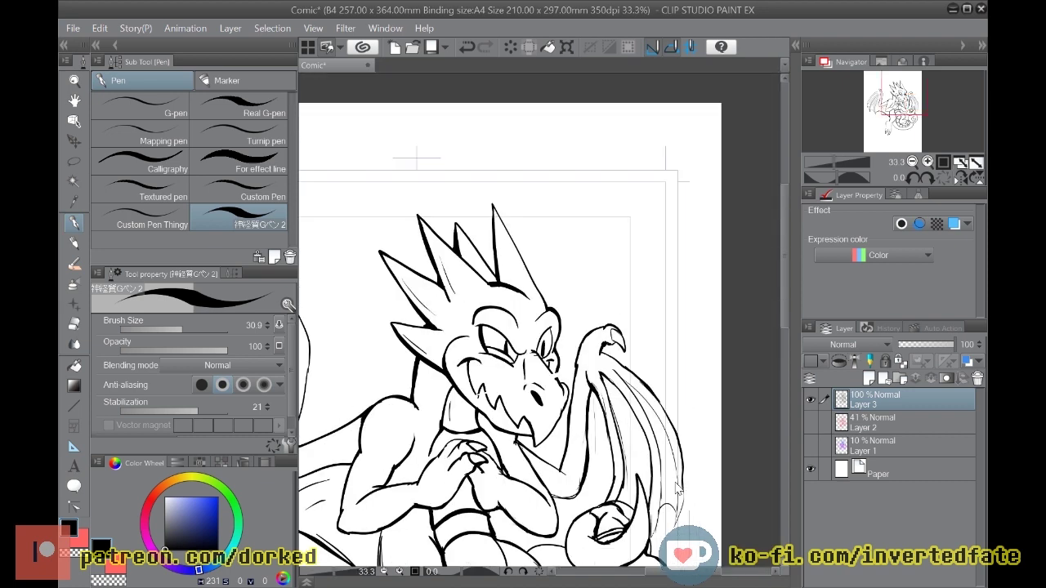
drag(787, 310, 787, 372)
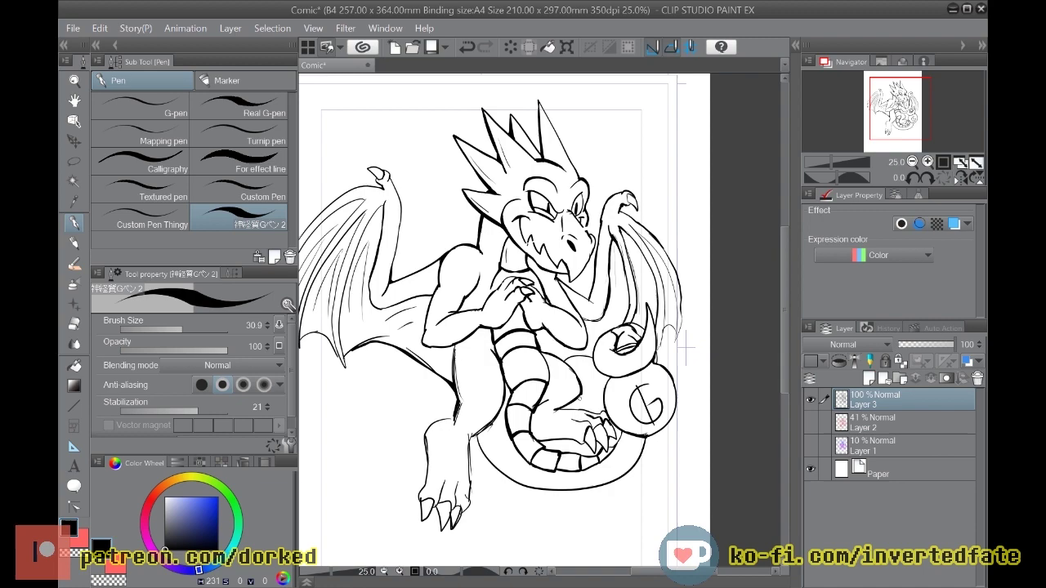
scroll(597, 358, up, 1)
scroll(598, 358, up, 8)
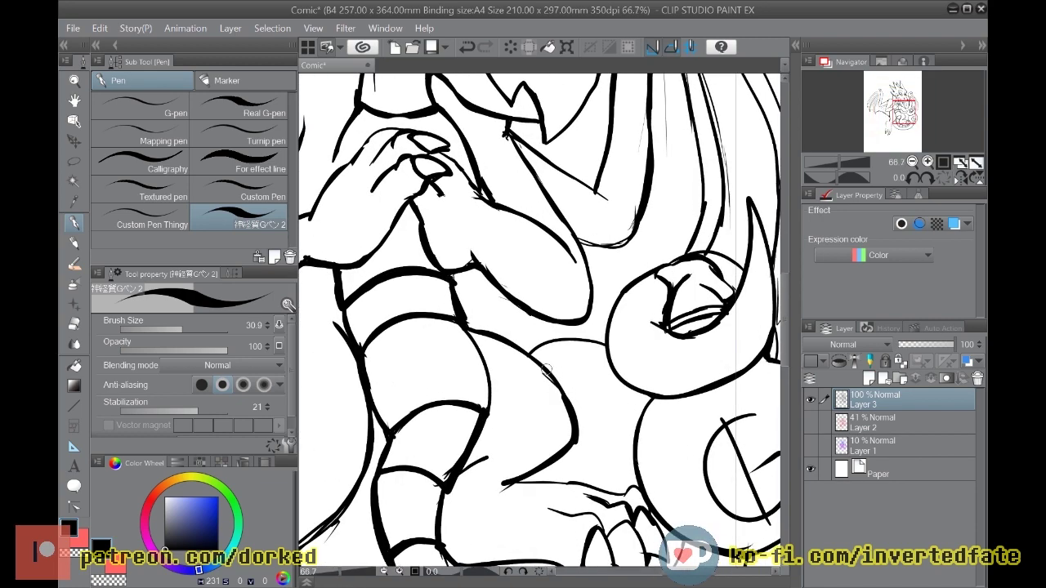
Step: Thicken the tail arc between the bent knee and the coil, and the torso's outer edge down to the hip
mouse_move(529, 350)
mouse_down()
mouse_move(587, 342)
mouse_move(606, 351)
mouse_up()
drag(662, 571, 632, 572)
mouse_move(570, 317)
mouse_down()
mouse_move(565, 403)
mouse_move(579, 311)
mouse_move(566, 325)
mouse_up()
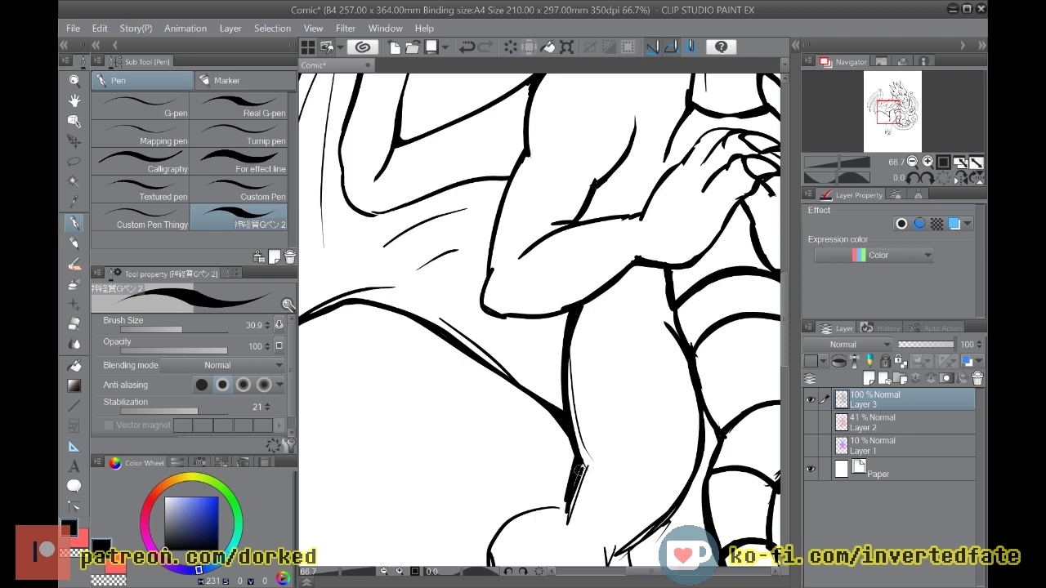
drag(584, 466, 569, 505)
Step: Erase the stray thin line running along the inside of the torso's outer edge down to the hip
click(85, 319)
mouse_move(590, 369)
mouse_down()
mouse_move(584, 422)
mouse_move(576, 353)
mouse_move(598, 469)
mouse_move(582, 422)
mouse_move(586, 469)
mouse_move(572, 530)
mouse_up()
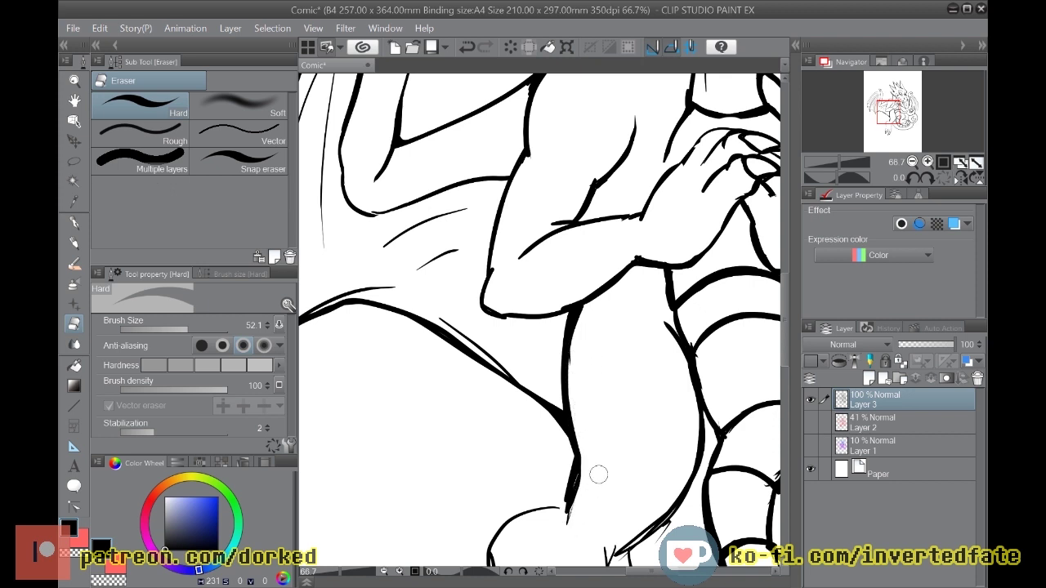
scroll(645, 334, down, 5)
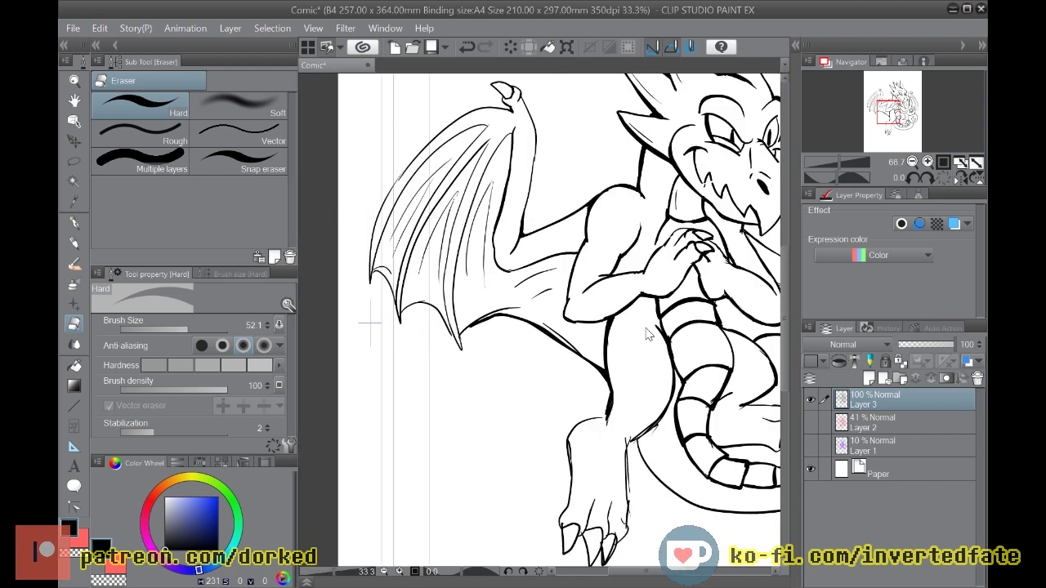
scroll(645, 331, up, 5)
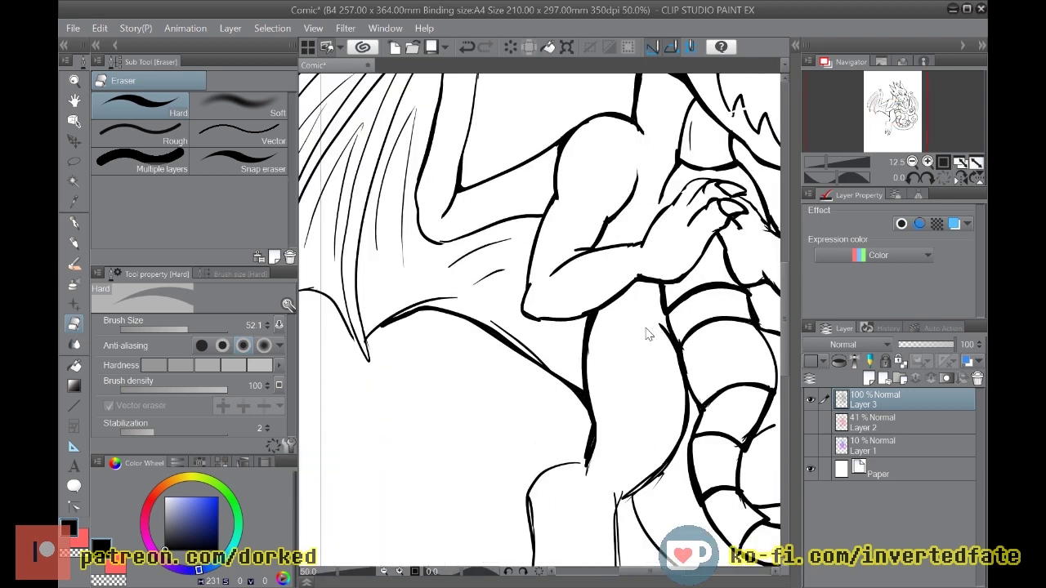
Step: Redraw the standing leg's knee outline as a thicker line joined to the hip, with a short crease stroke below the wing joint
key(p)
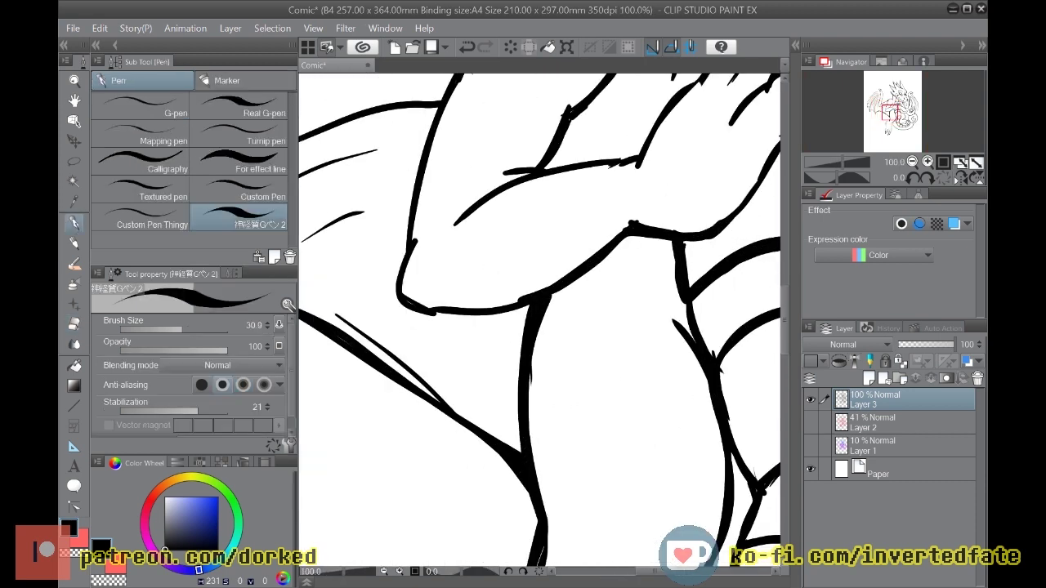
drag(782, 320, 783, 347)
mouse_move(545, 325)
mouse_down()
mouse_move(562, 390)
mouse_move(548, 361)
mouse_move(523, 405)
mouse_move(413, 462)
mouse_move(418, 562)
mouse_move(411, 487)
mouse_up()
mouse_move(416, 556)
mouse_down()
mouse_move(416, 463)
mouse_move(446, 431)
mouse_move(529, 394)
mouse_move(549, 342)
mouse_up()
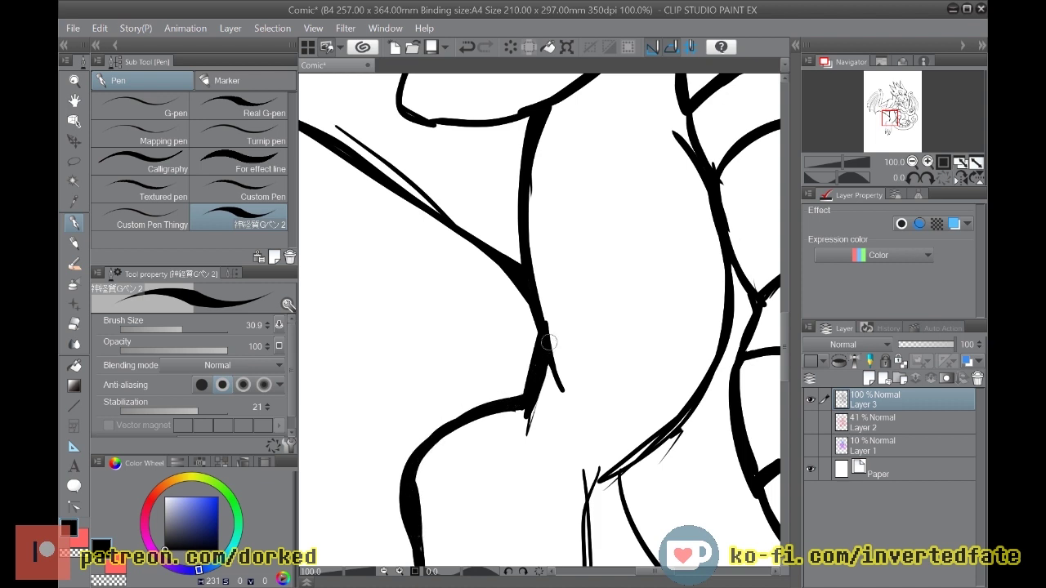
Step: Try to add curved crease strokes inside the lower thigh of the standing leg
drag(619, 391, 688, 380)
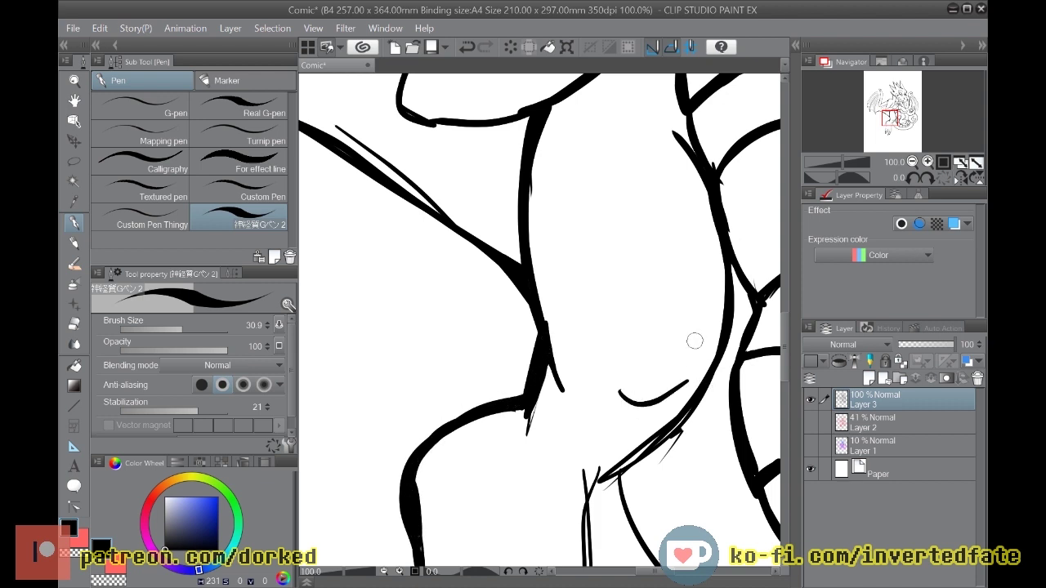
key(ctrl+z)
mouse_move(629, 324)
mouse_down()
mouse_move(613, 343)
mouse_move(613, 392)
mouse_move(643, 316)
mouse_move(609, 395)
mouse_up()
drag(680, 427, 630, 439)
drag(610, 399, 609, 381)
scroll(609, 380, down, 4)
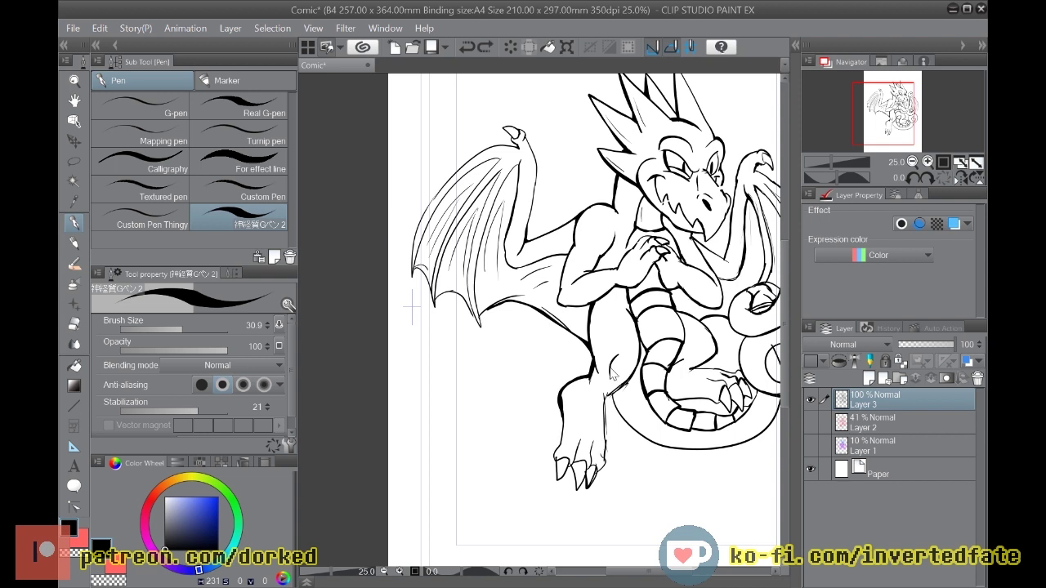
scroll(610, 374, down, 1)
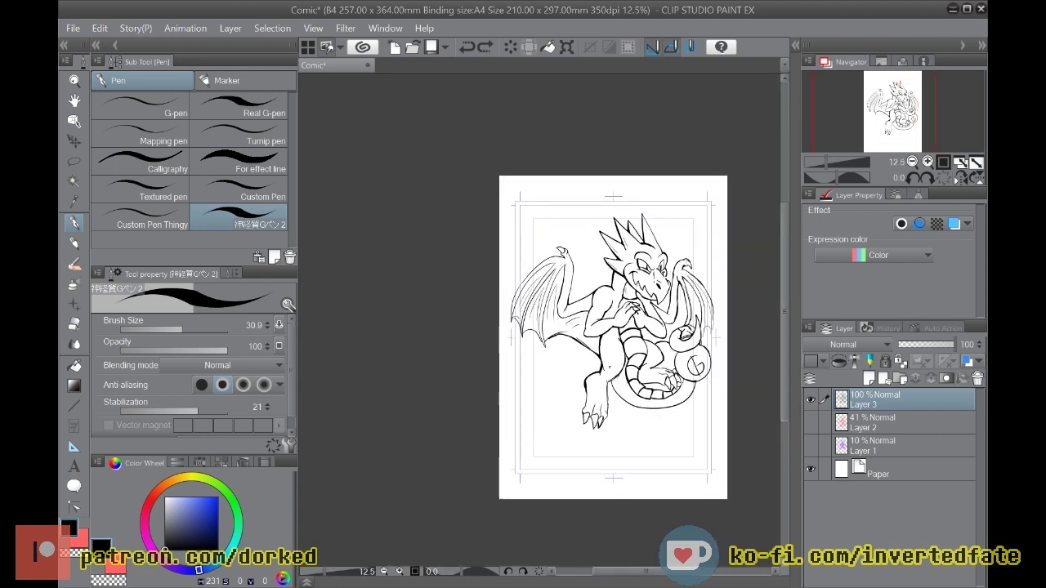
scroll(609, 369, up, 4)
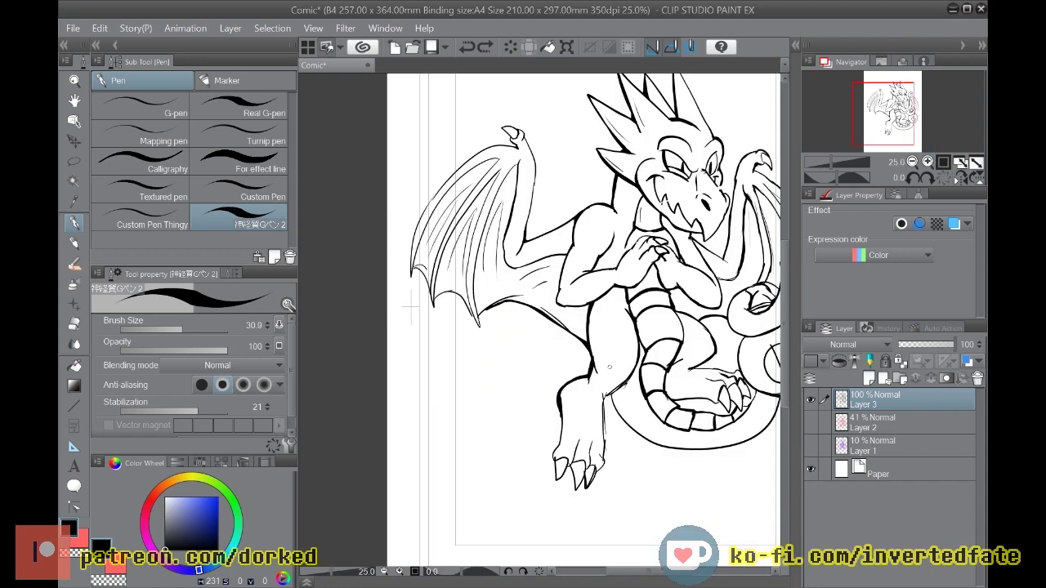
scroll(609, 369, up, 1)
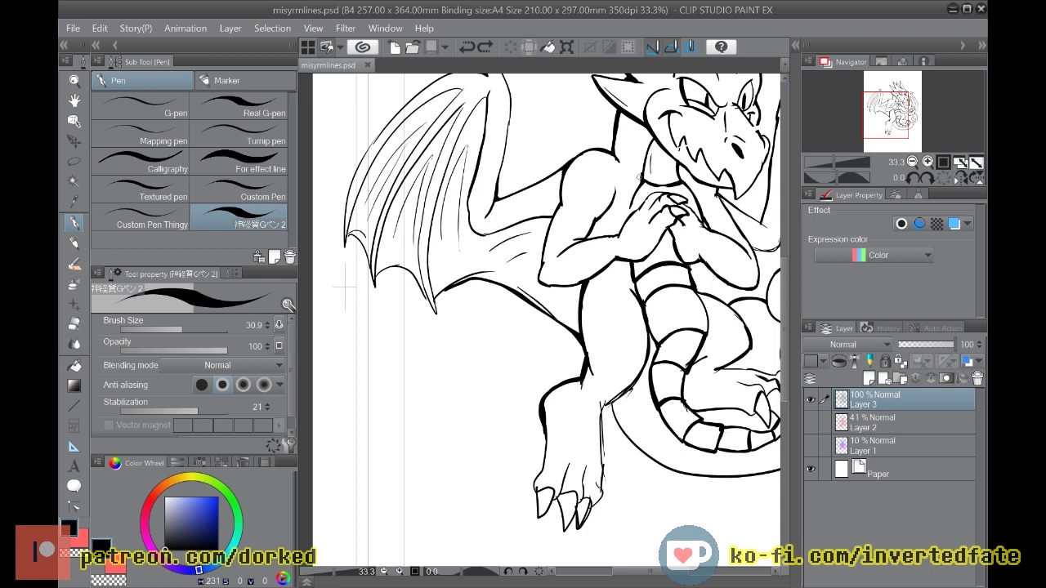
Step: Thicken the upper part of the large wing's middle rib and add a short curved stroke at its top
drag(785, 342, 784, 298)
scroll(395, 264, up, 2)
scroll(395, 263, up, 2)
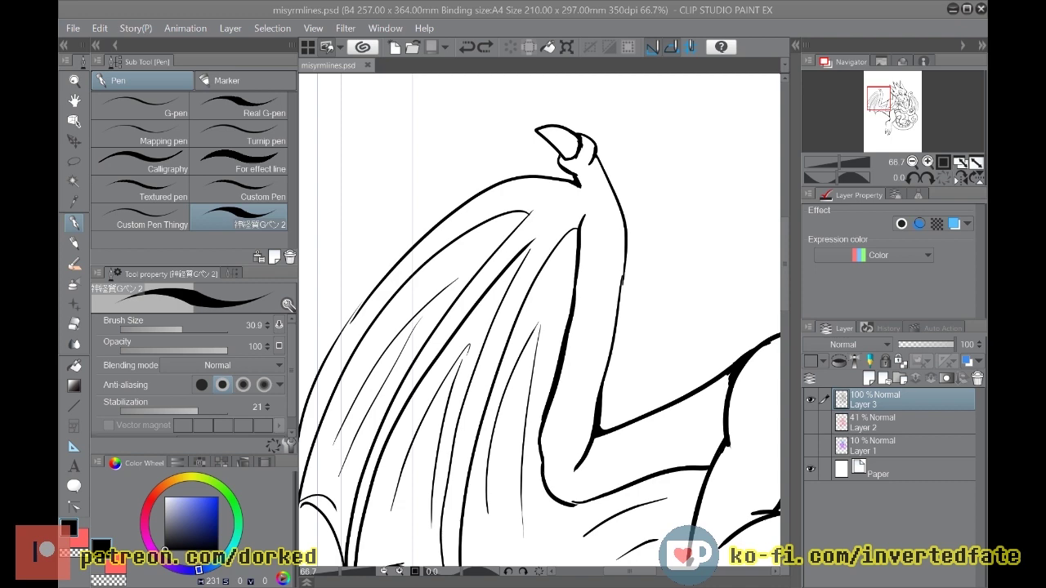
scroll(522, 166, up, 1)
scroll(523, 165, up, 3)
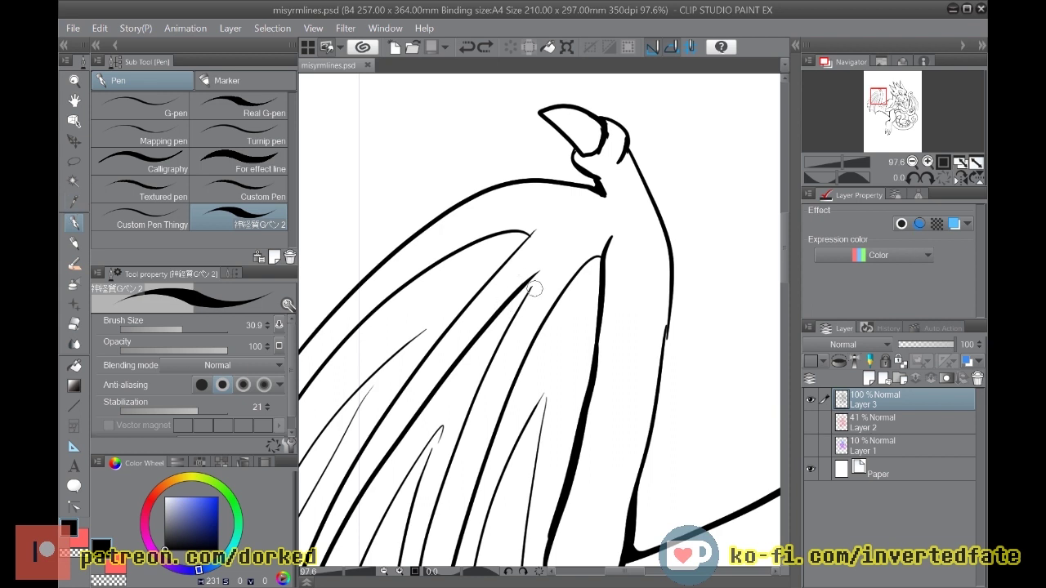
mouse_move(528, 292)
mouse_down()
mouse_move(534, 275)
mouse_move(438, 460)
mouse_up()
drag(528, 283, 559, 256)
key(ctrl+z)
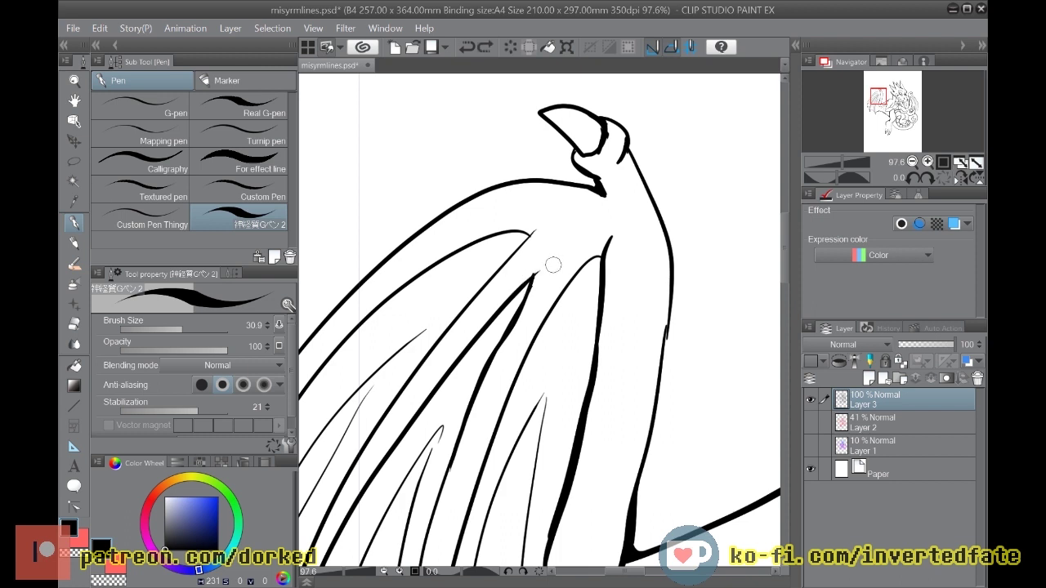
drag(529, 280, 554, 265)
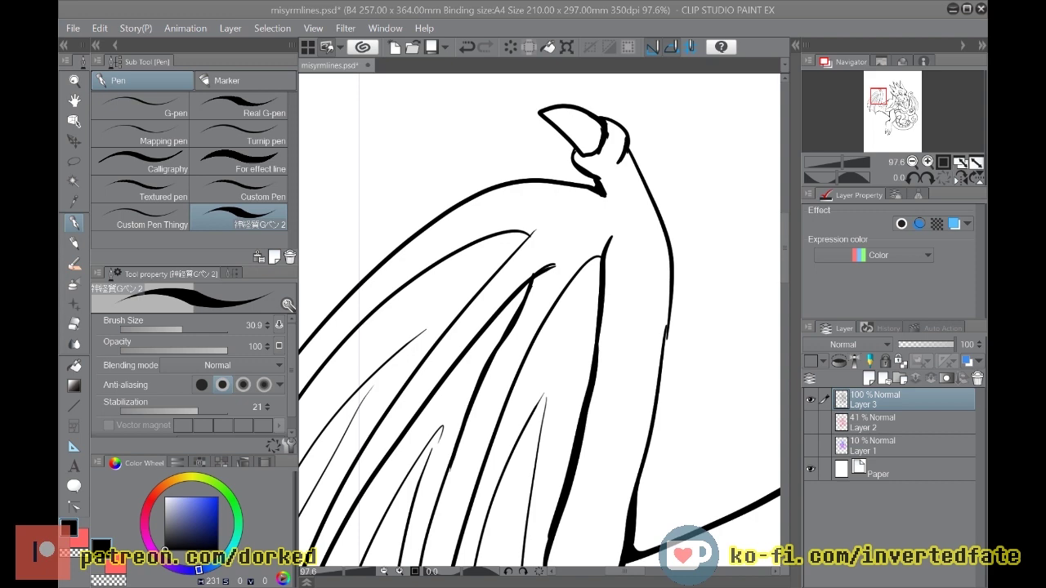
scroll(523, 357, up, 3)
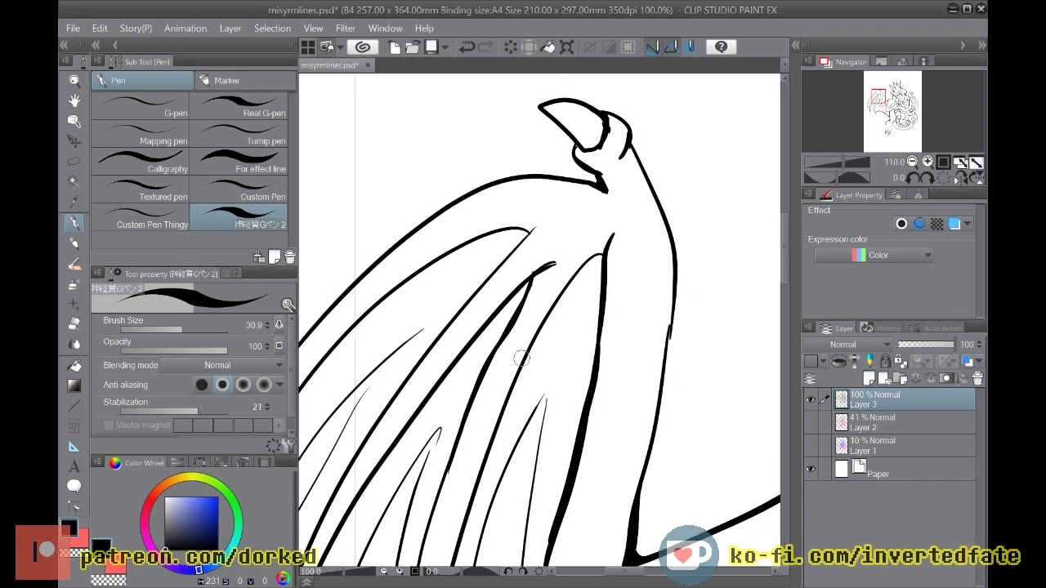
scroll(523, 357, up, 2)
scroll(523, 357, down, 4)
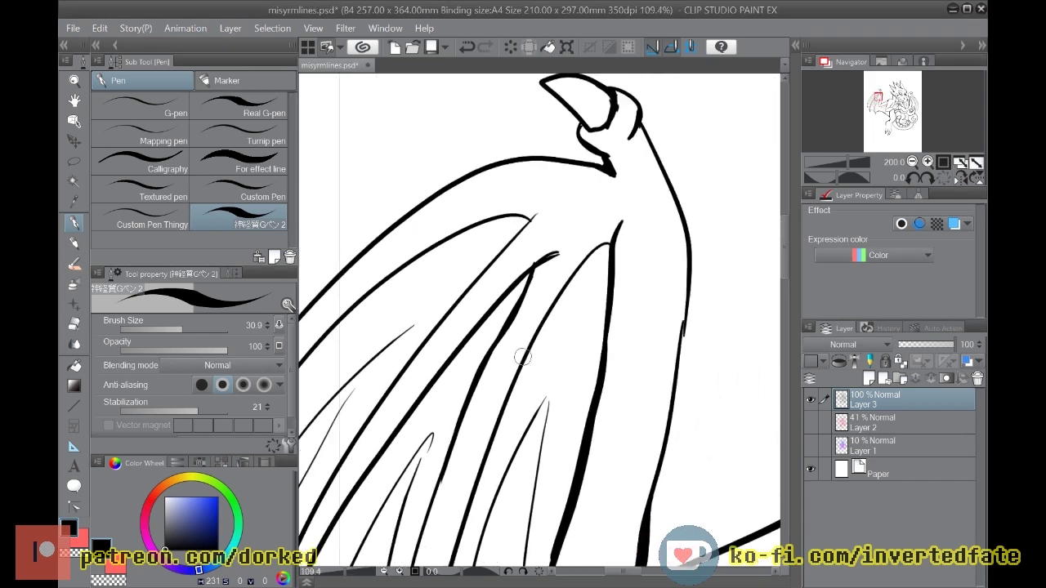
Step: Flip the whole canvas horizontally
scroll(523, 357, down, 5)
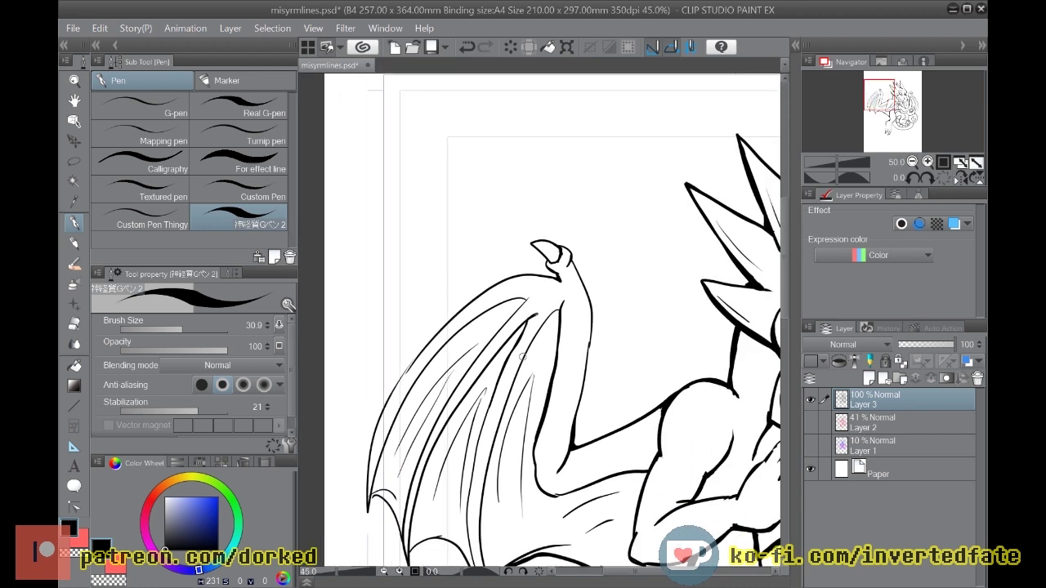
scroll(523, 357, down, 4)
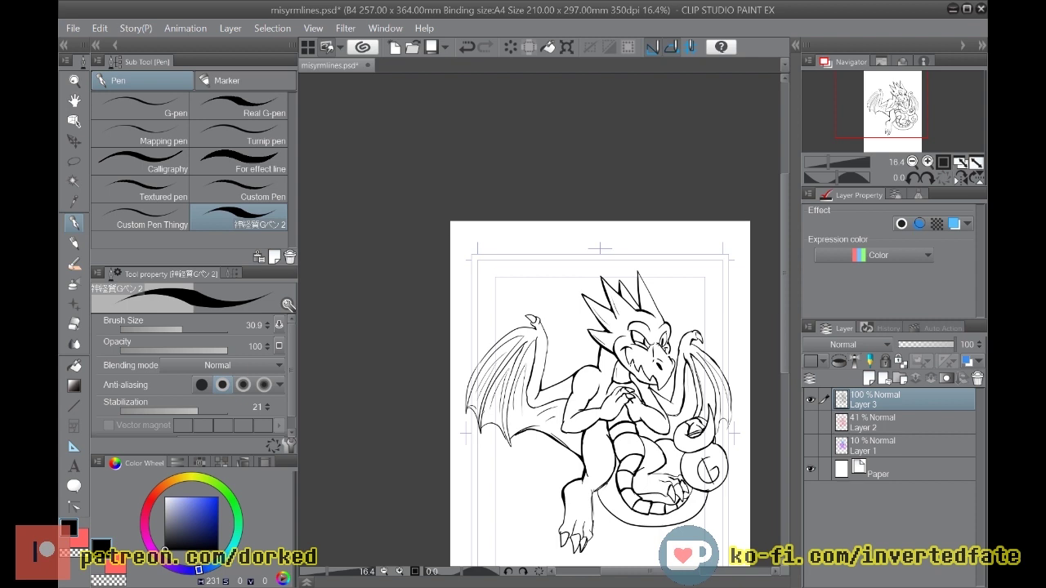
scroll(484, 409, up, 1)
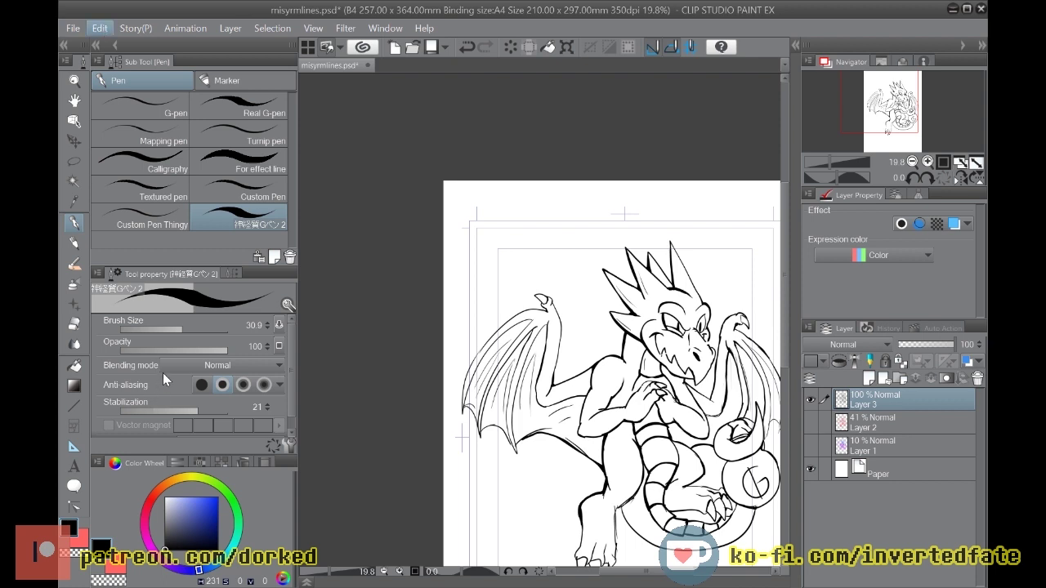
click(402, 423)
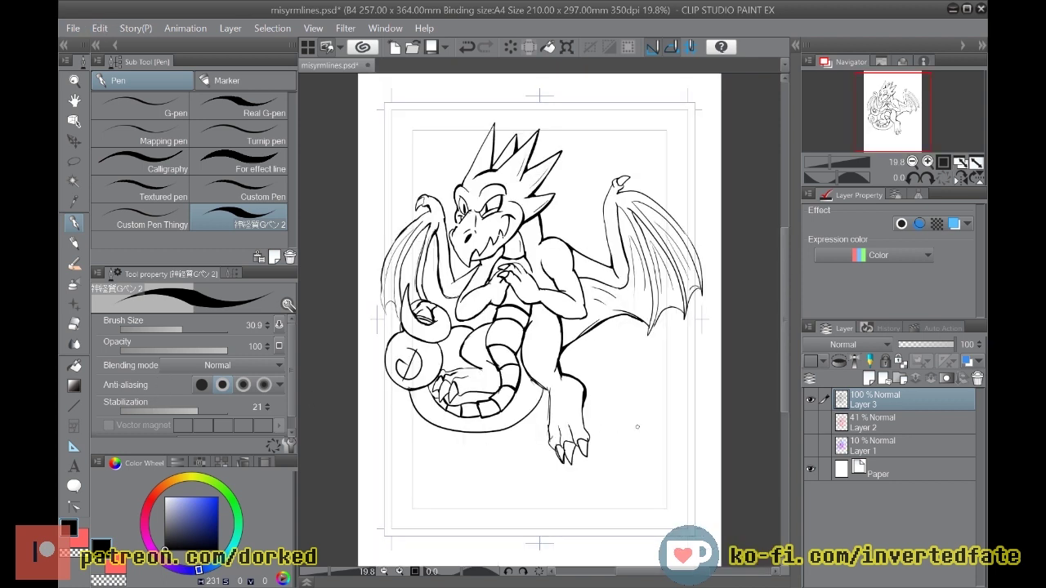
Step: Lasso the round symbol inside the lower tail coil, flip only that symbol horizontally, apply the transformation and deselect
scroll(378, 384, up, 5)
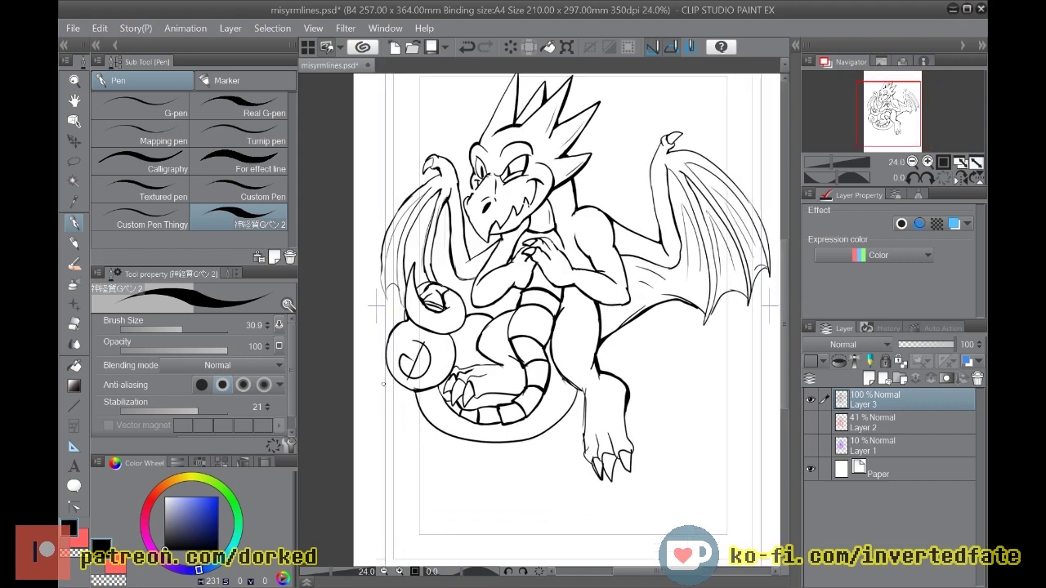
scroll(384, 384, up, 2)
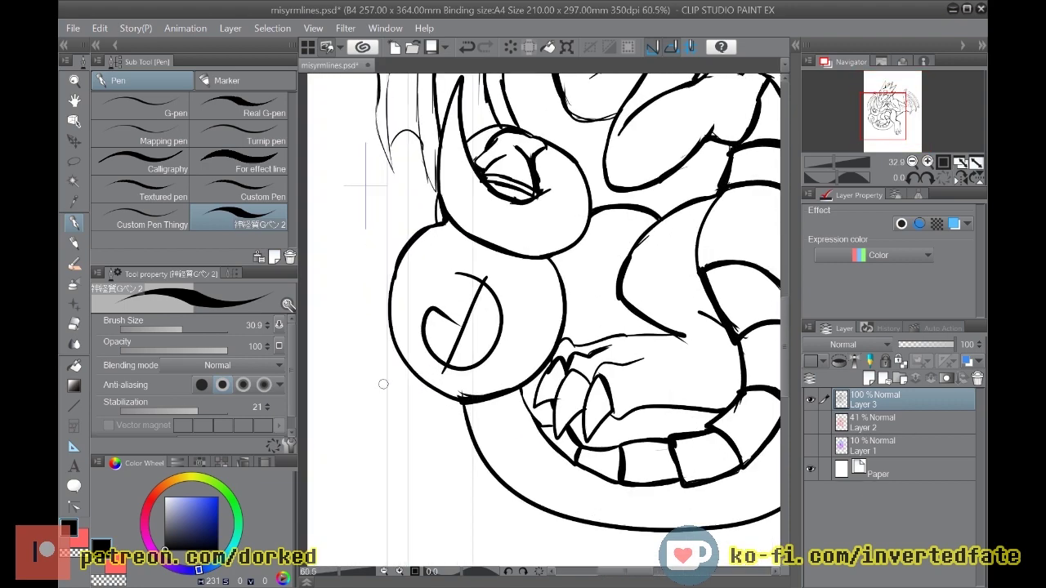
click(74, 162)
mouse_move(473, 381)
mouse_down()
mouse_move(436, 367)
mouse_move(418, 301)
mouse_up()
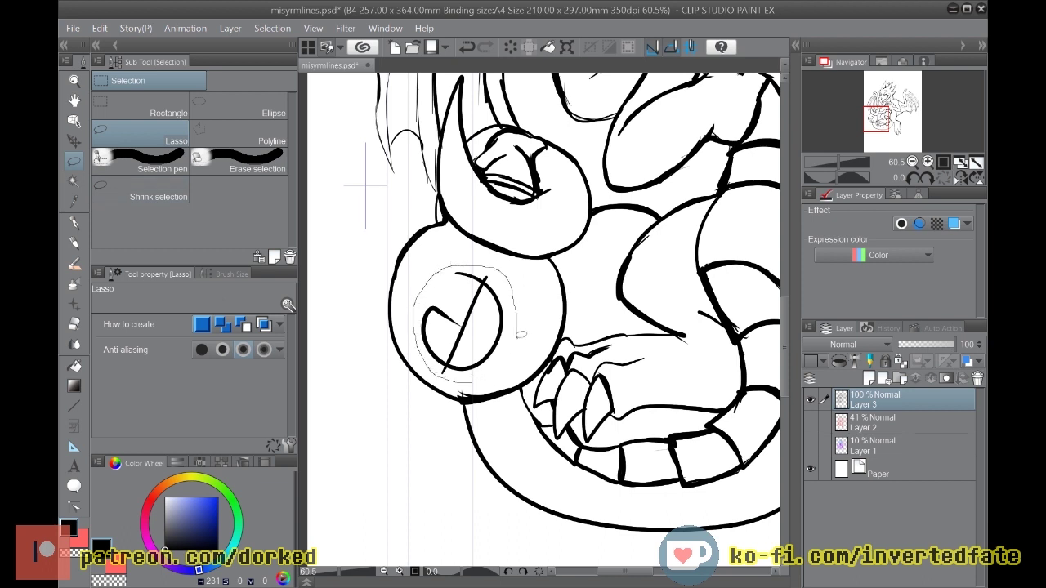
drag(469, 380, 469, 384)
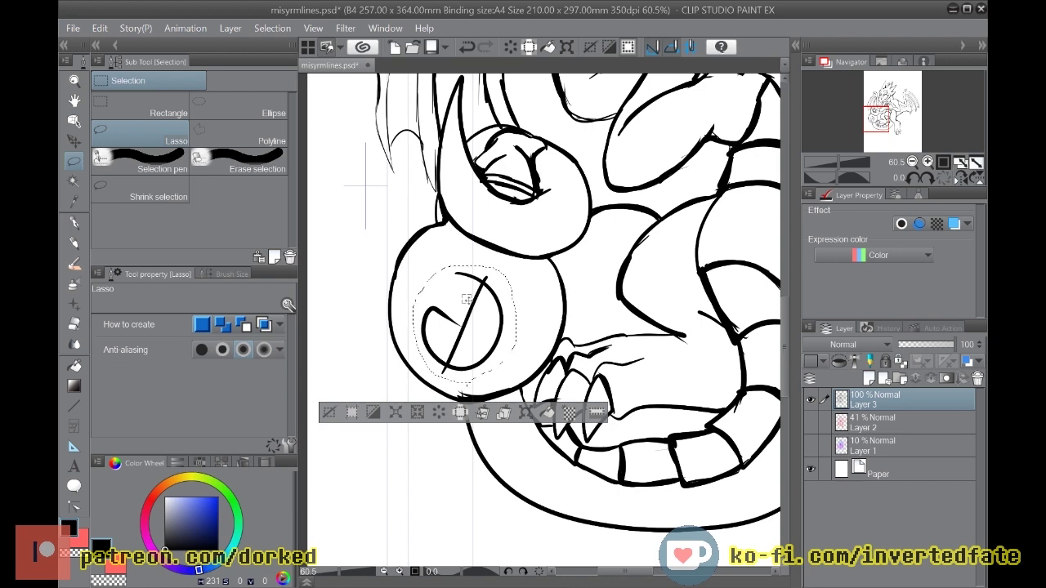
click(927, 178)
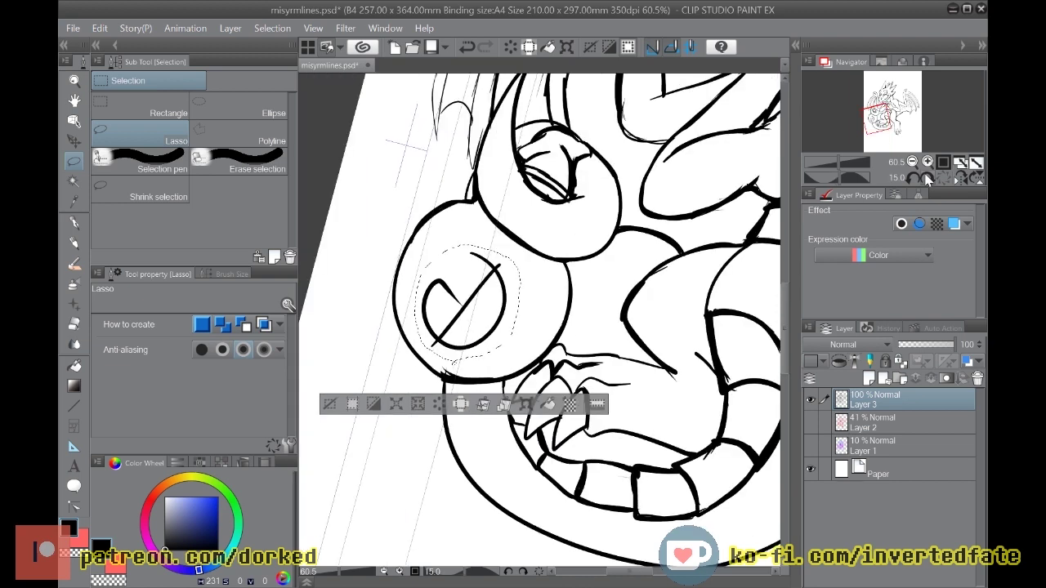
click(913, 178)
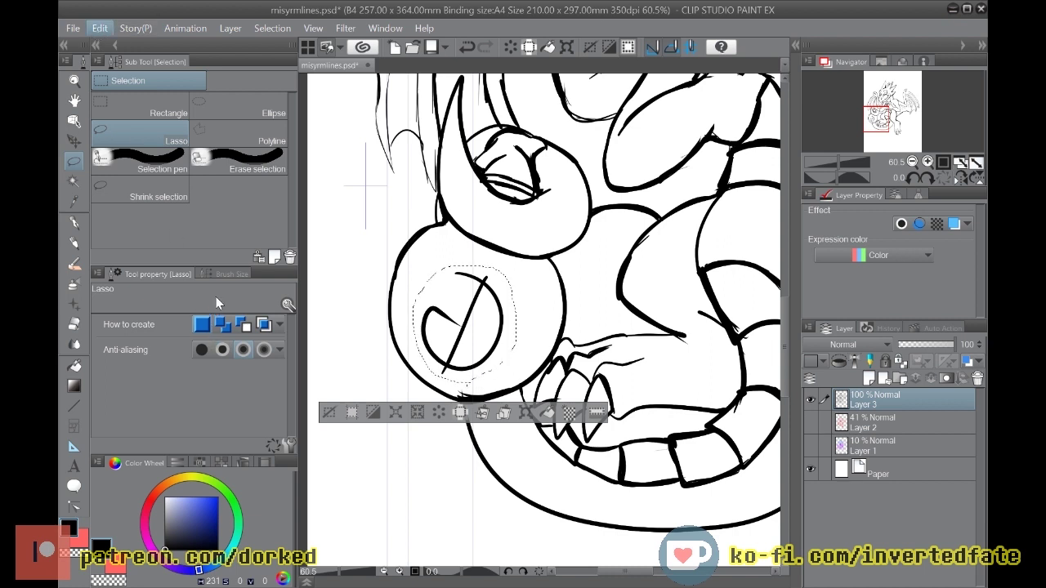
click(486, 382)
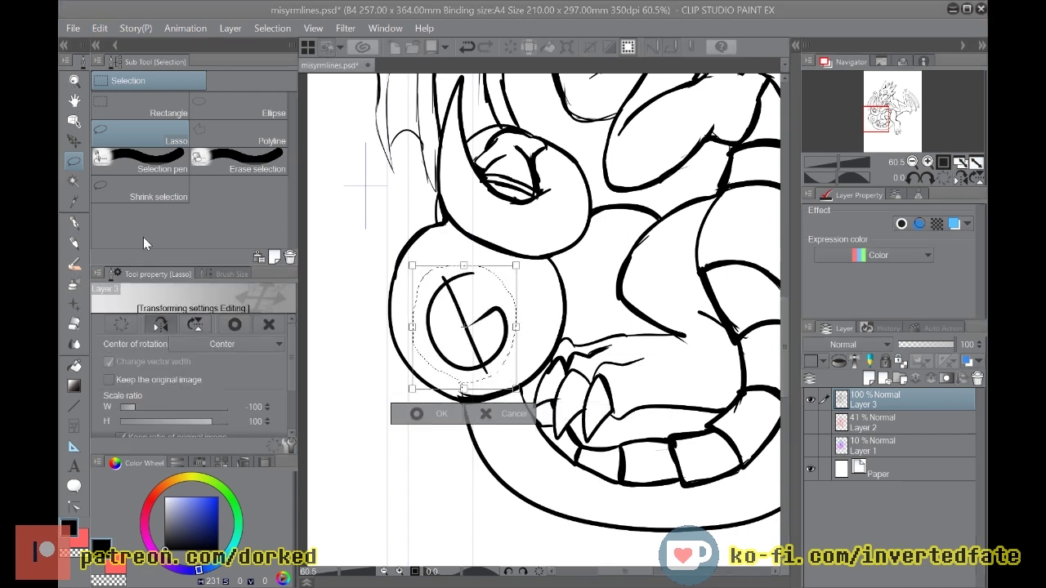
key(Return)
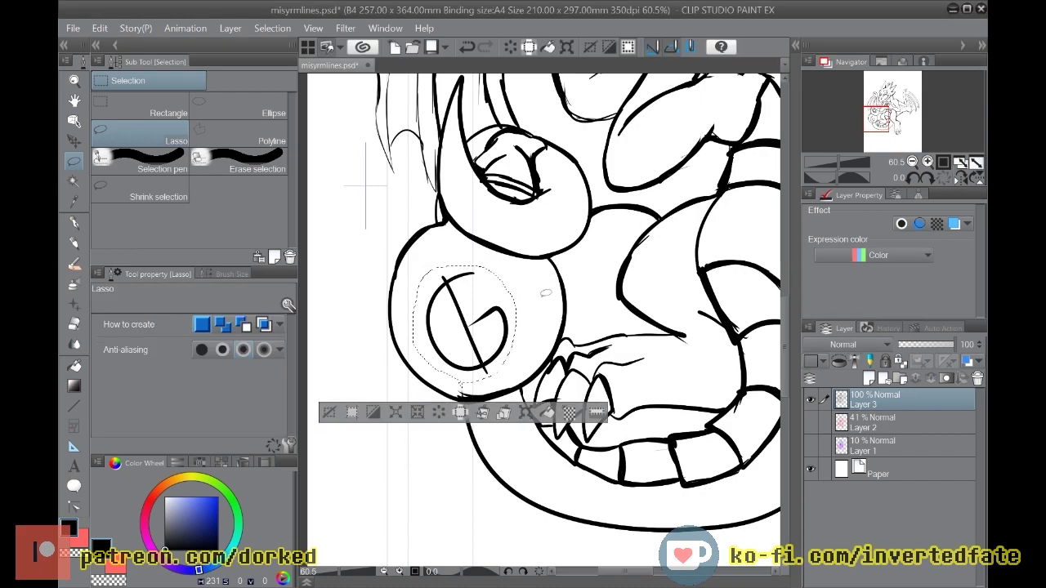
key(ctrl+d)
Step: Redraw the erased gaps in the snout and brow outlines below the far eye with the pen
scroll(459, 399, up, 1)
scroll(457, 398, down, 6)
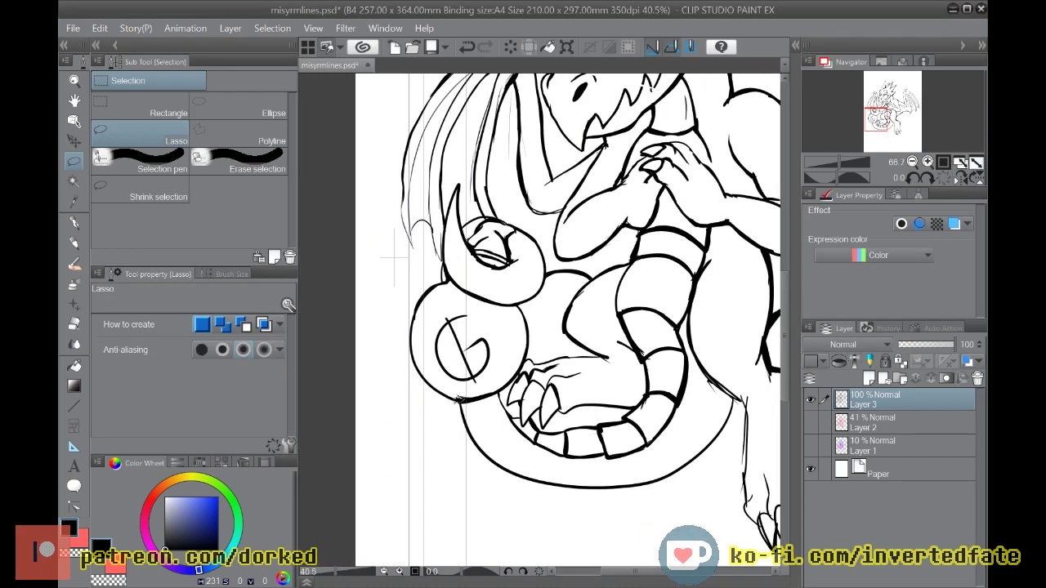
scroll(458, 399, down, 1)
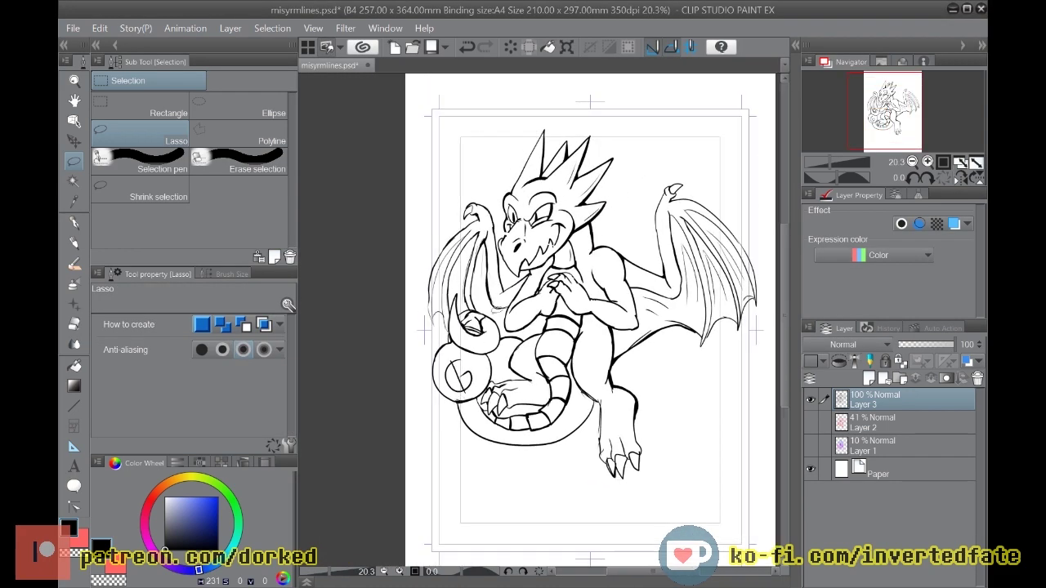
scroll(502, 221, up, 8)
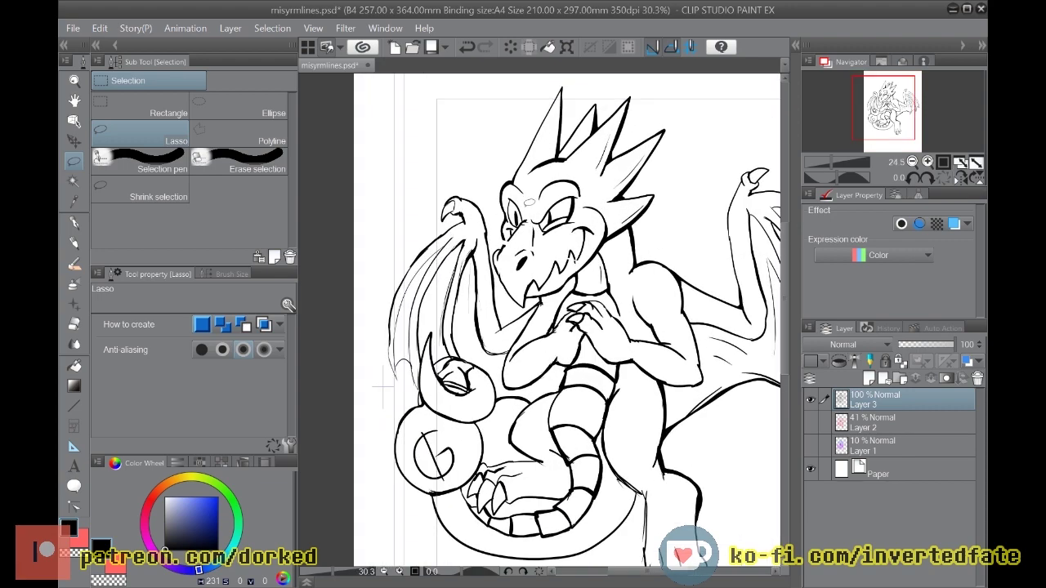
scroll(530, 202, up, 11)
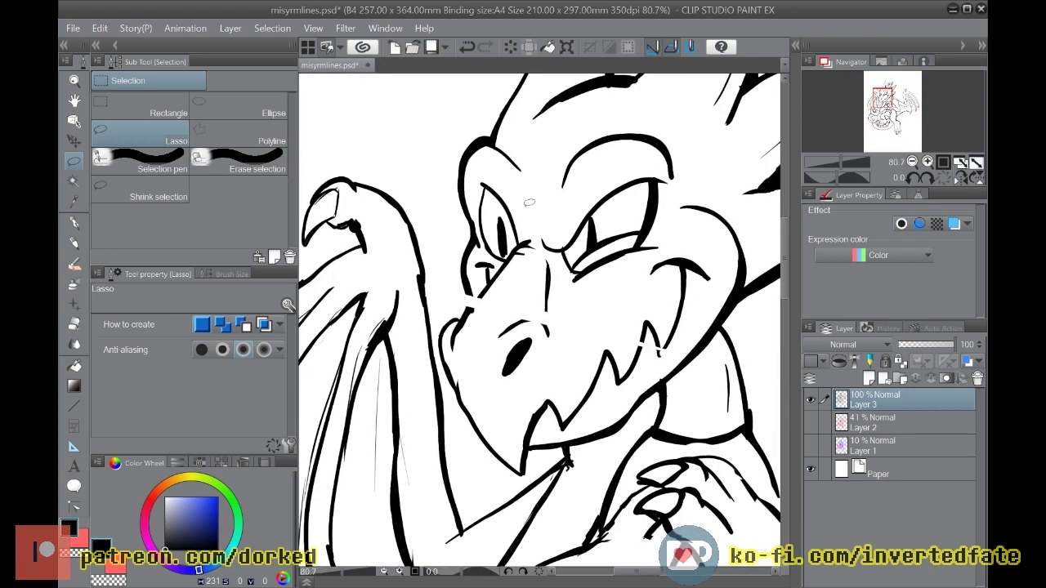
click(74, 223)
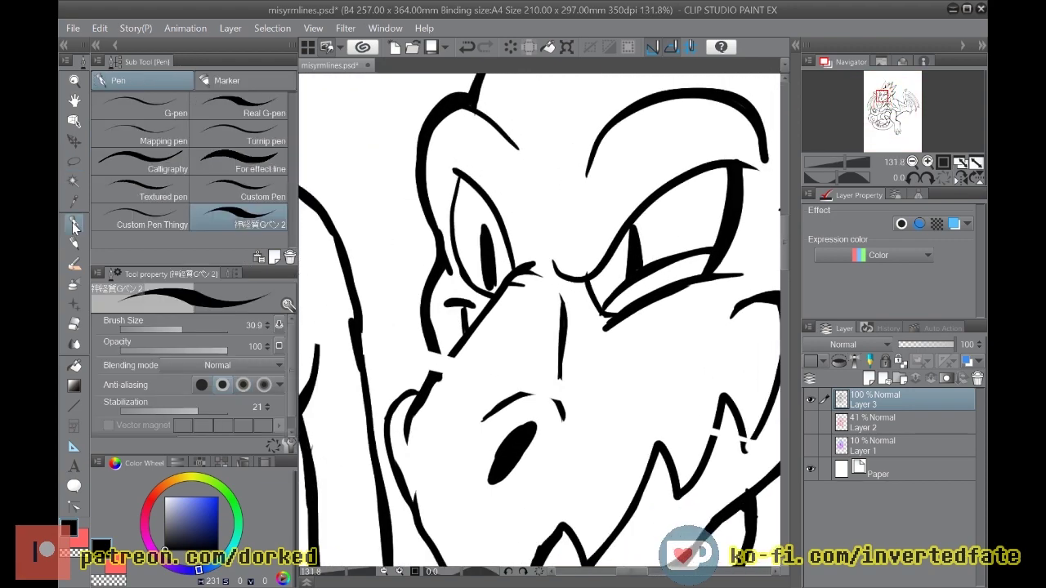
drag(456, 350, 429, 384)
mouse_move(431, 343)
mouse_down()
mouse_move(431, 374)
mouse_move(438, 361)
mouse_up()
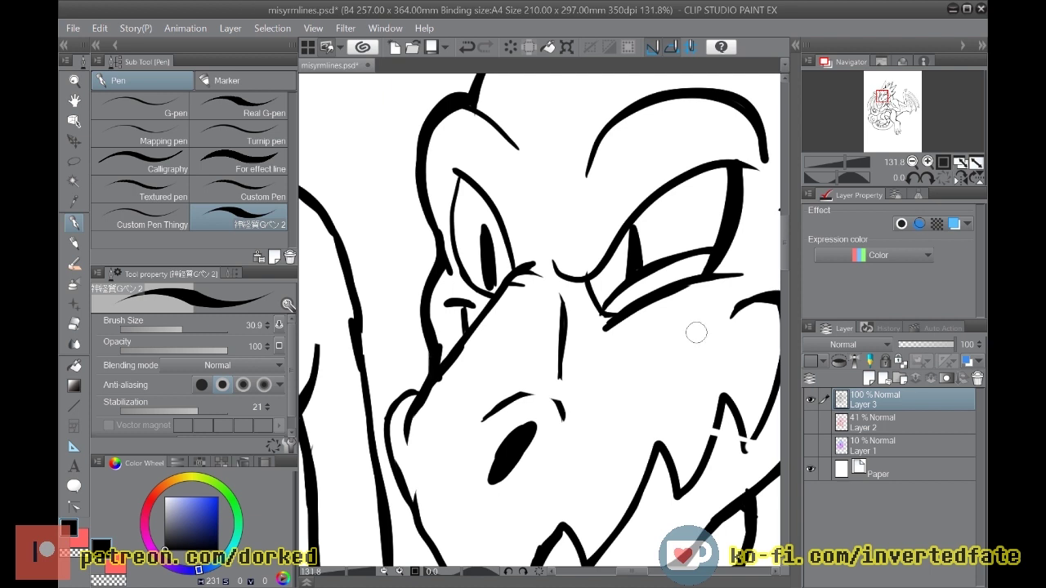
Step: Redraw the erased gap in the jagged mouth line and thicken the curved ridge above the nostril
mouse_move(719, 419)
mouse_down()
mouse_move(714, 442)
mouse_move(744, 432)
mouse_move(743, 451)
mouse_move(743, 427)
mouse_move(746, 452)
mouse_move(759, 426)
mouse_up()
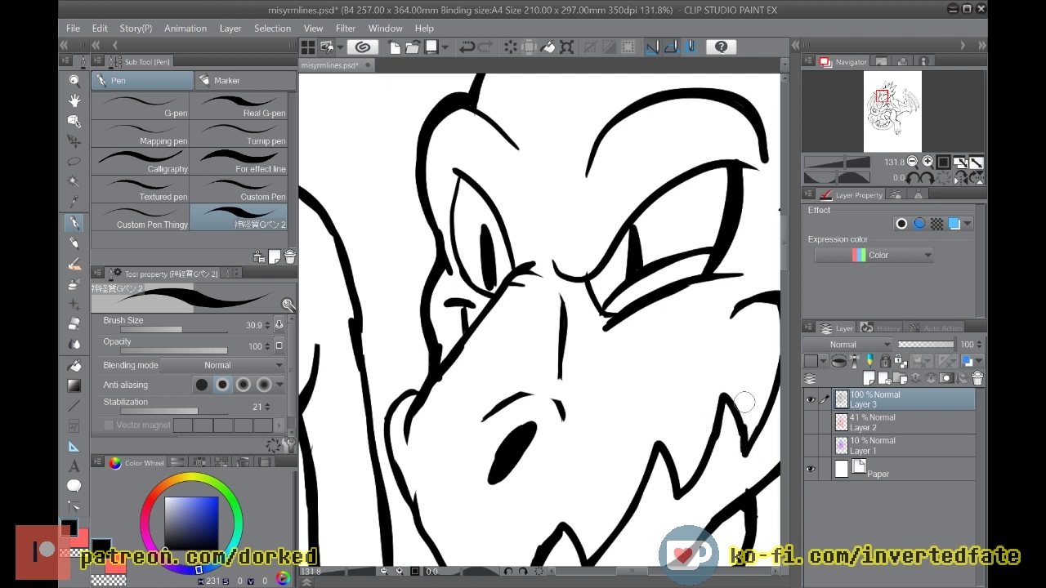
mouse_move(510, 401)
mouse_down()
mouse_move(542, 385)
mouse_move(568, 417)
mouse_up()
mouse_move(564, 409)
mouse_down()
mouse_move(538, 387)
mouse_move(500, 403)
mouse_up()
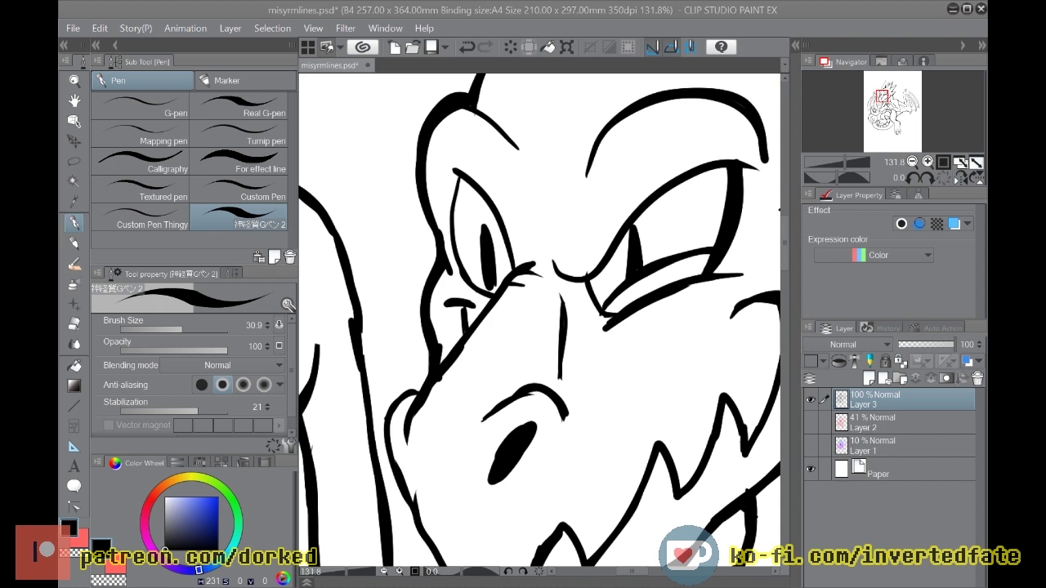
Step: Erase the rough lower stretch of the small wing's outer edge and redraw it as a thick line down to the tip
scroll(542, 291, down, 2)
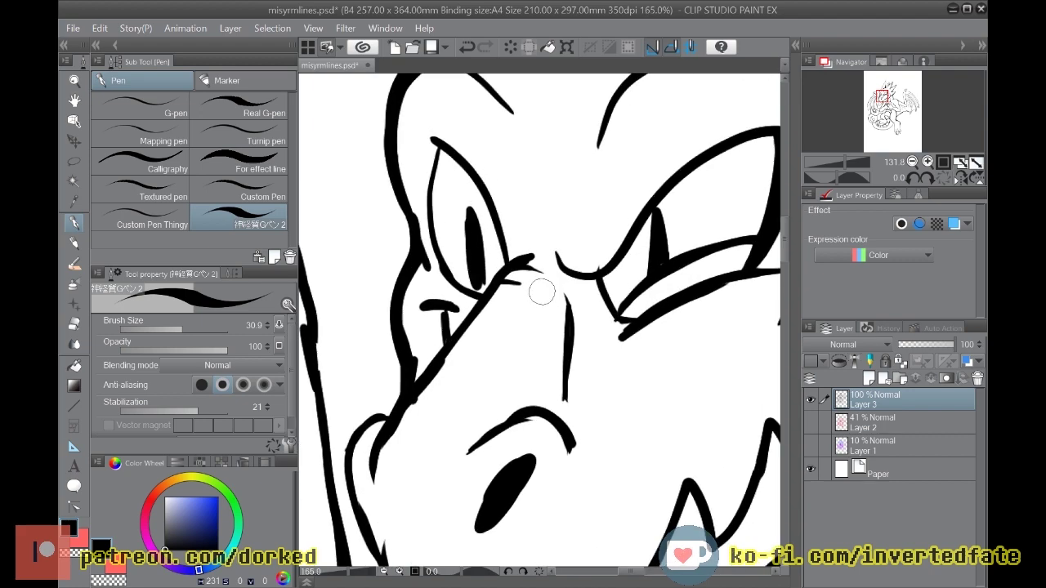
scroll(541, 292, down, 8)
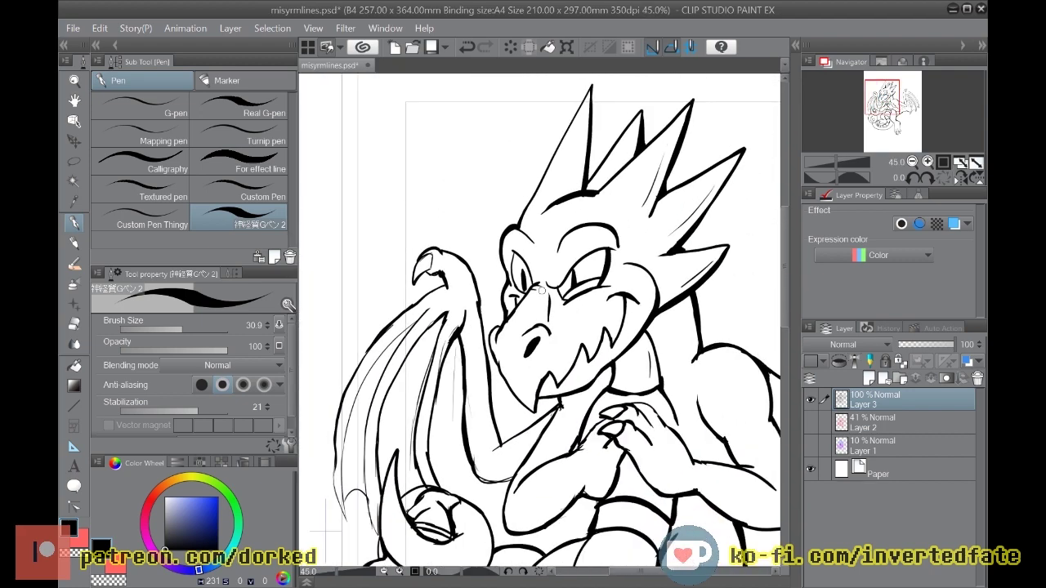
scroll(363, 402, up, 5)
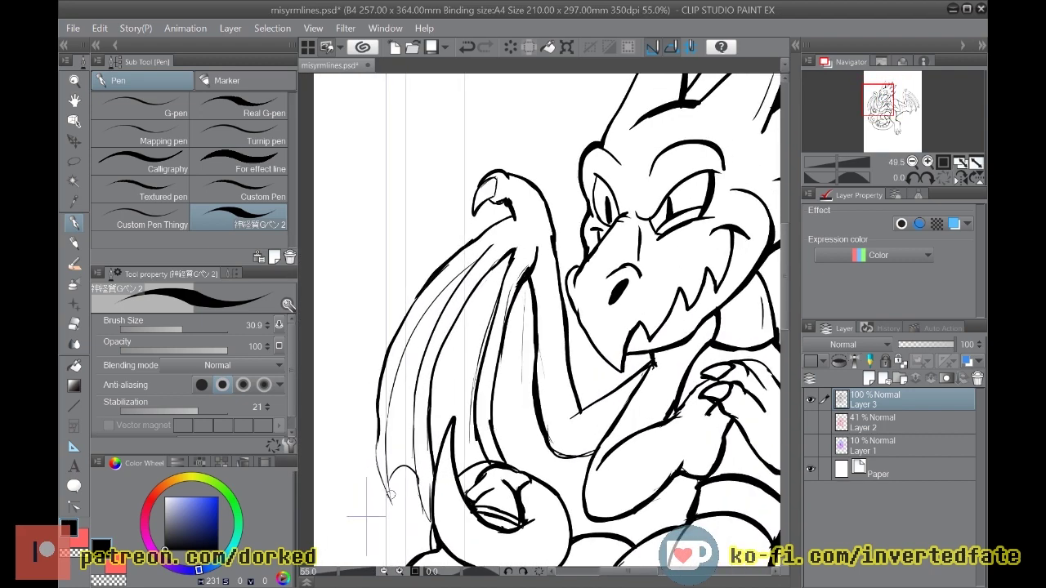
scroll(351, 425, up, 4)
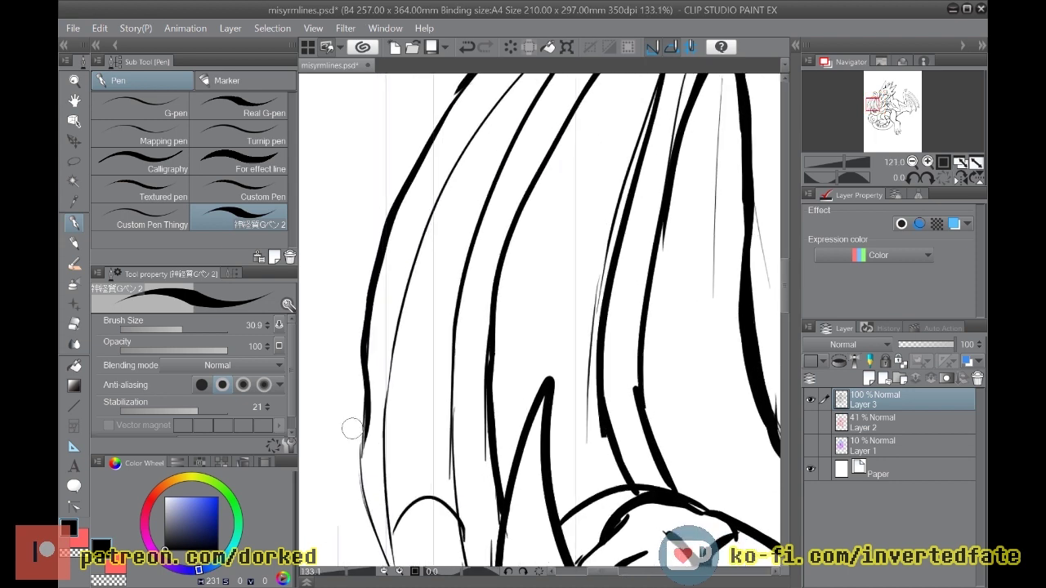
click(74, 325)
drag(350, 427, 362, 366)
click(74, 222)
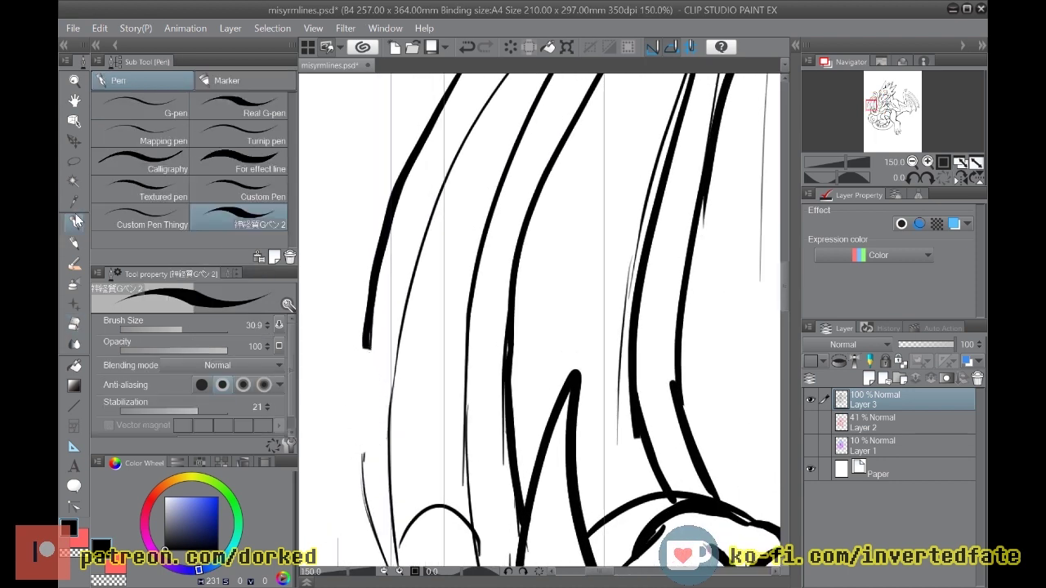
drag(370, 343, 362, 397)
key(ctrl+z)
drag(364, 342, 360, 399)
mouse_move(368, 336)
mouse_down()
mouse_move(358, 494)
mouse_move(384, 564)
mouse_up()
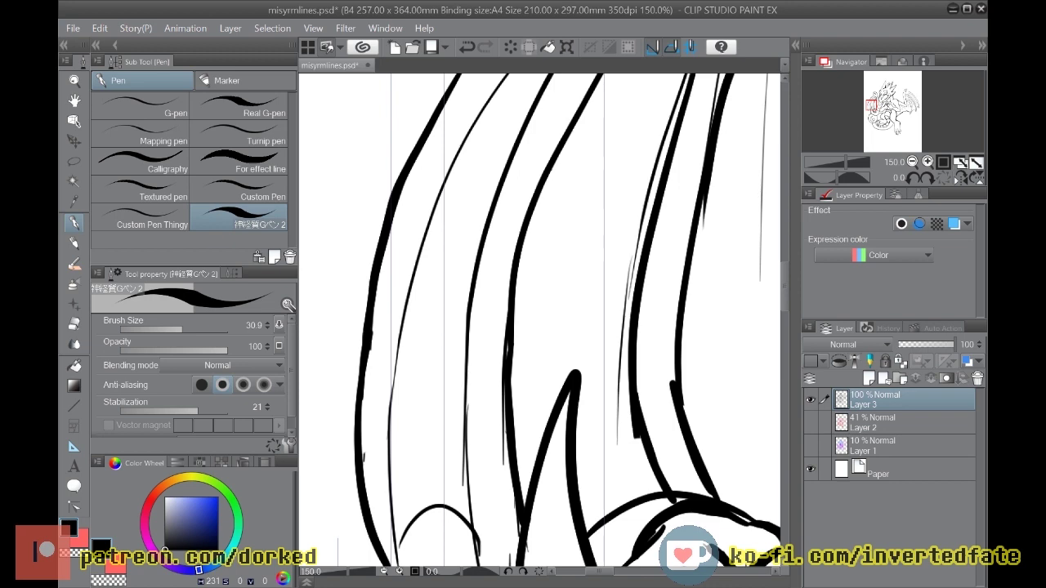
scroll(380, 565, down, 4)
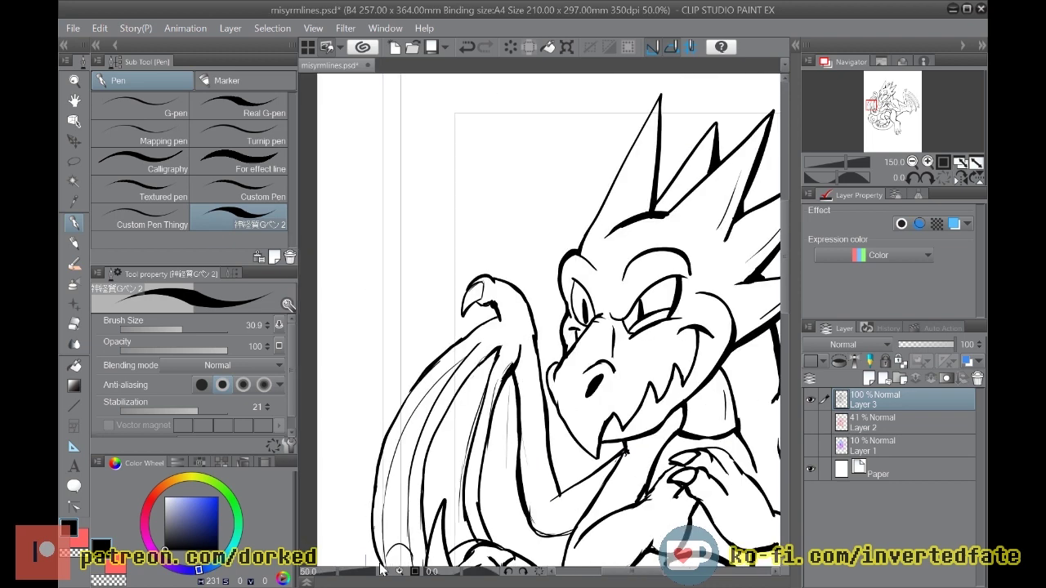
scroll(380, 565, up, 3)
scroll(381, 570, up, 1)
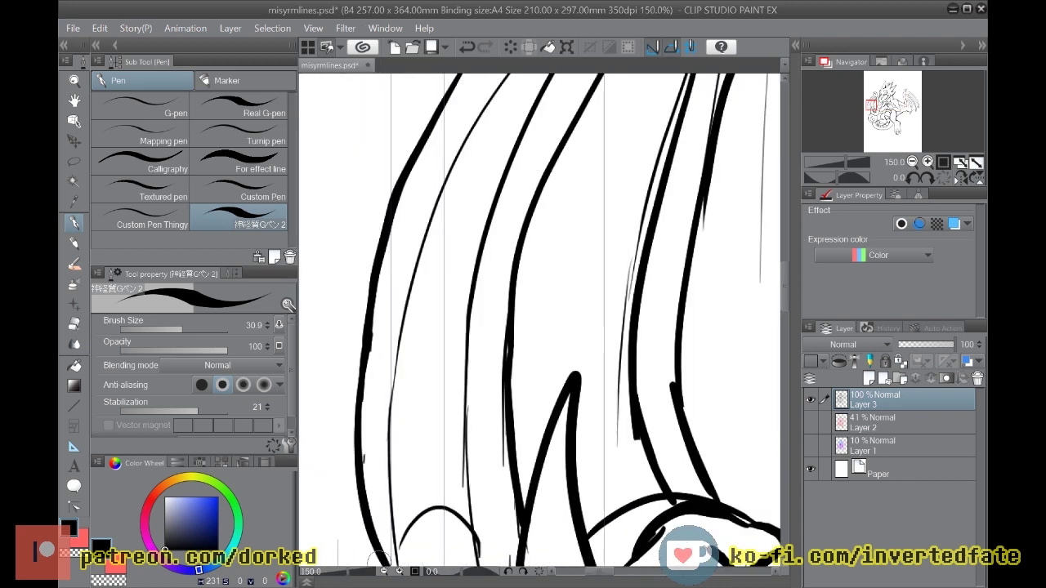
Step: Erase the stray overlapping line along the upper part of the small wing's outer edge
drag(783, 287, 782, 256)
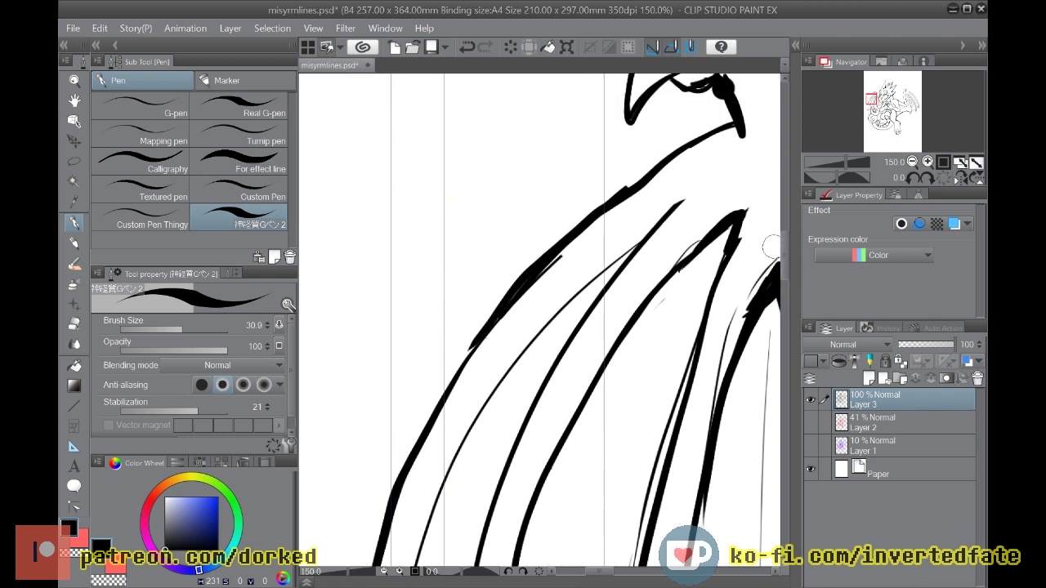
key(e)
mouse_move(572, 245)
mouse_down()
mouse_move(480, 366)
mouse_move(493, 330)
mouse_move(570, 244)
mouse_up()
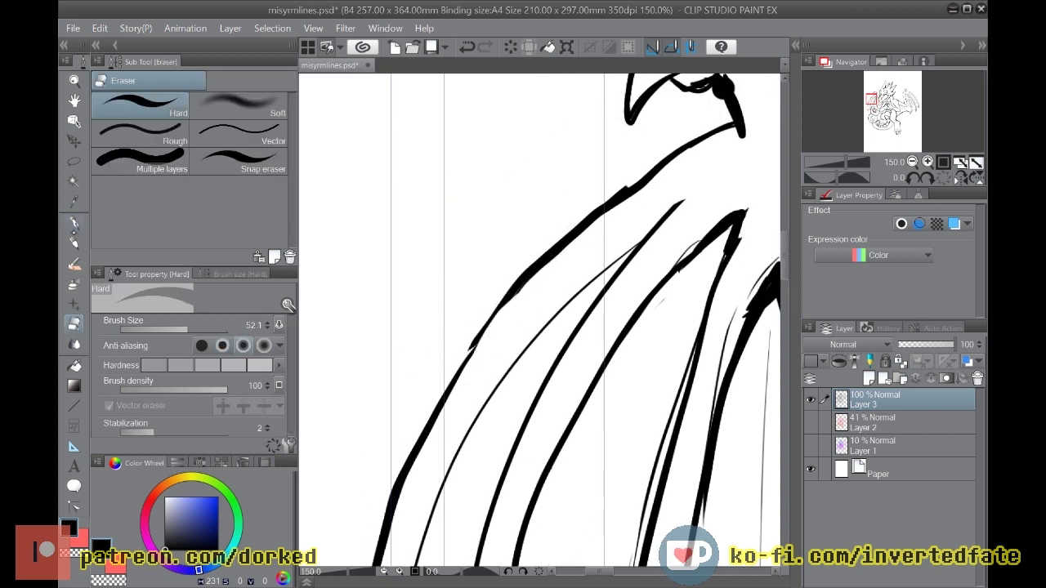
Step: Thicken the small wing's first inner rib along its length and the scalloped membrane edge at its lower end
key(p)
mouse_move(459, 370)
mouse_down()
mouse_move(523, 273)
mouse_move(437, 406)
mouse_up()
mouse_move(644, 236)
mouse_down()
mouse_move(544, 317)
mouse_move(484, 391)
mouse_move(408, 567)
mouse_up()
scroll(770, 267, down, 5)
mouse_move(417, 273)
mouse_down()
mouse_move(400, 322)
mouse_move(414, 272)
mouse_move(388, 433)
mouse_move(384, 547)
mouse_move(408, 537)
mouse_move(396, 562)
mouse_move(408, 528)
mouse_move(462, 495)
mouse_up()
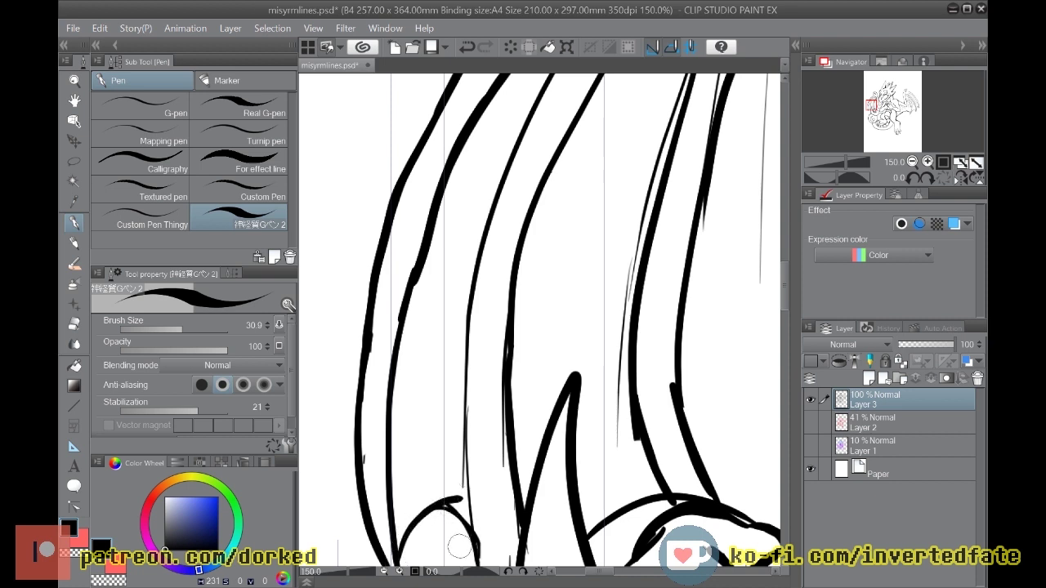
Step: Draw tapering fold lines on the small wing's membrane between the first and second inner ribs
mouse_move(416, 381)
mouse_down()
mouse_move(421, 326)
mouse_move(484, 155)
mouse_move(430, 351)
mouse_up()
key(ctrl+z)
mouse_move(412, 406)
mouse_down()
mouse_move(413, 373)
mouse_move(499, 145)
mouse_move(446, 317)
mouse_up()
drag(437, 378, 430, 479)
key(ctrl+minus)
key(ctrl+minus)
key(ctrl+minus)
key(ctrl+minus)
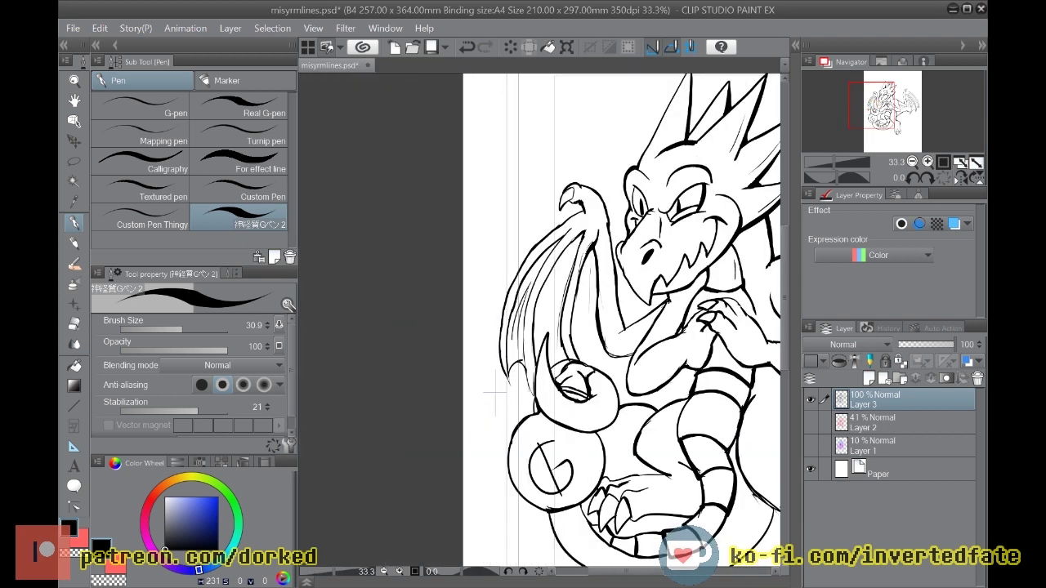
Step: Add several tapering fold lines on the small wing's membrane between the third and fourth inner ribs
key(ctrl+plus)
key(ctrl+plus)
key(ctrl+plus)
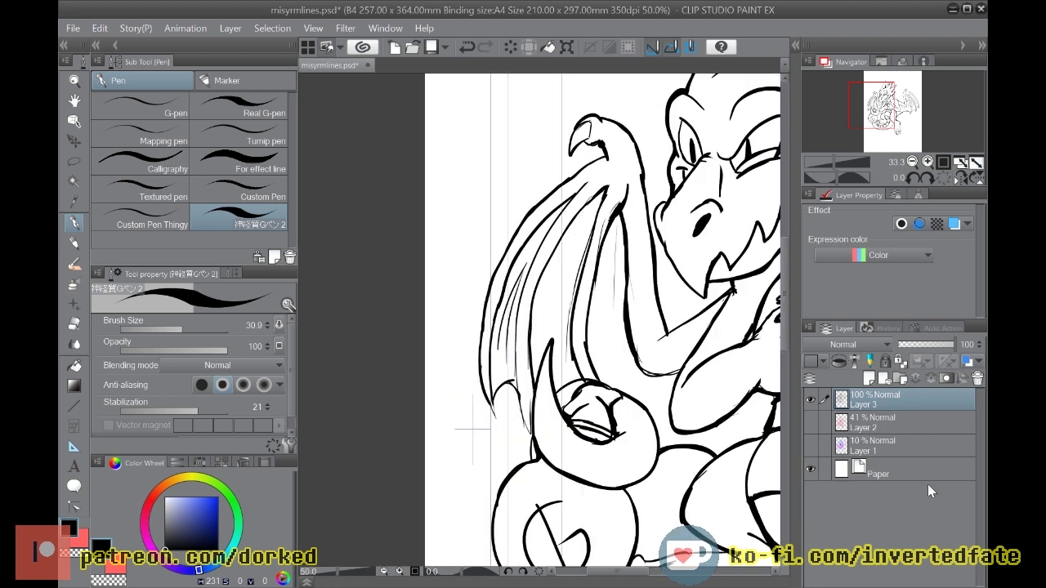
drag(541, 335, 607, 169)
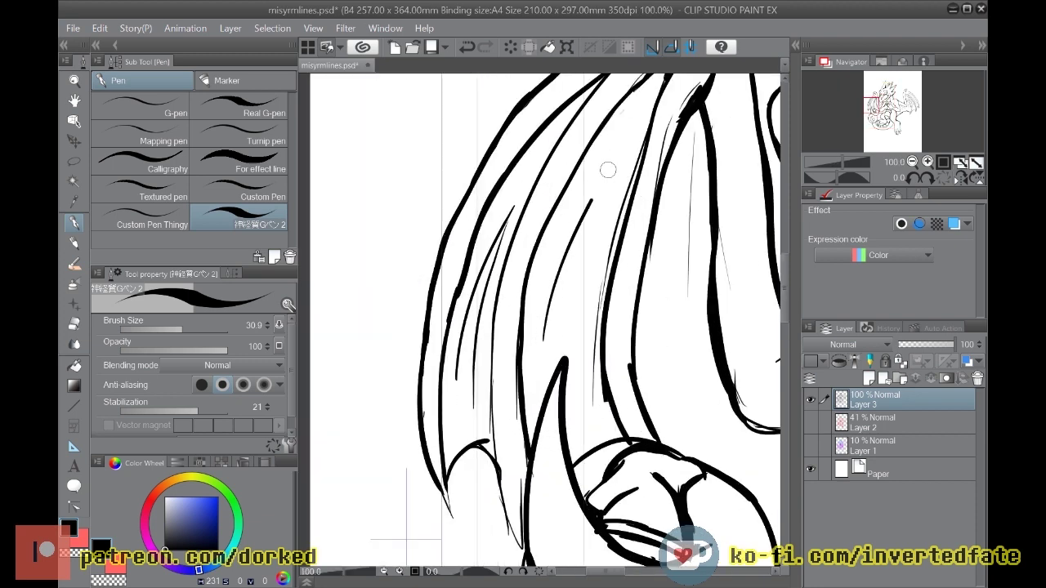
key(ctrl+z)
mouse_move(538, 345)
mouse_down()
mouse_move(581, 196)
mouse_move(635, 109)
mouse_move(573, 280)
mouse_move(572, 348)
mouse_up()
mouse_move(624, 143)
mouse_down()
mouse_move(591, 263)
mouse_move(581, 406)
mouse_up()
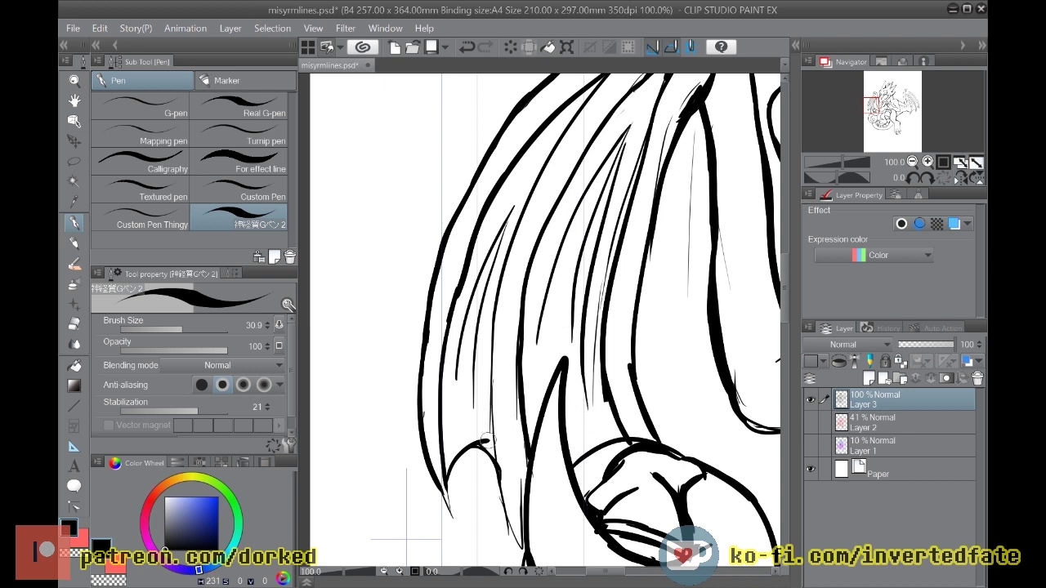
Step: Thicken the lower part of the small wing's second inner rib down to its point and tidy the membrane tips
mouse_move(494, 474)
mouse_down()
mouse_move(492, 305)
mouse_move(500, 258)
mouse_move(535, 193)
mouse_move(500, 294)
mouse_up()
key(ctrl+z)
key(ctrl+z)
mouse_move(518, 229)
mouse_down()
mouse_move(492, 362)
mouse_move(516, 539)
mouse_move(502, 505)
mouse_move(515, 551)
mouse_up()
key(ctrl+z)
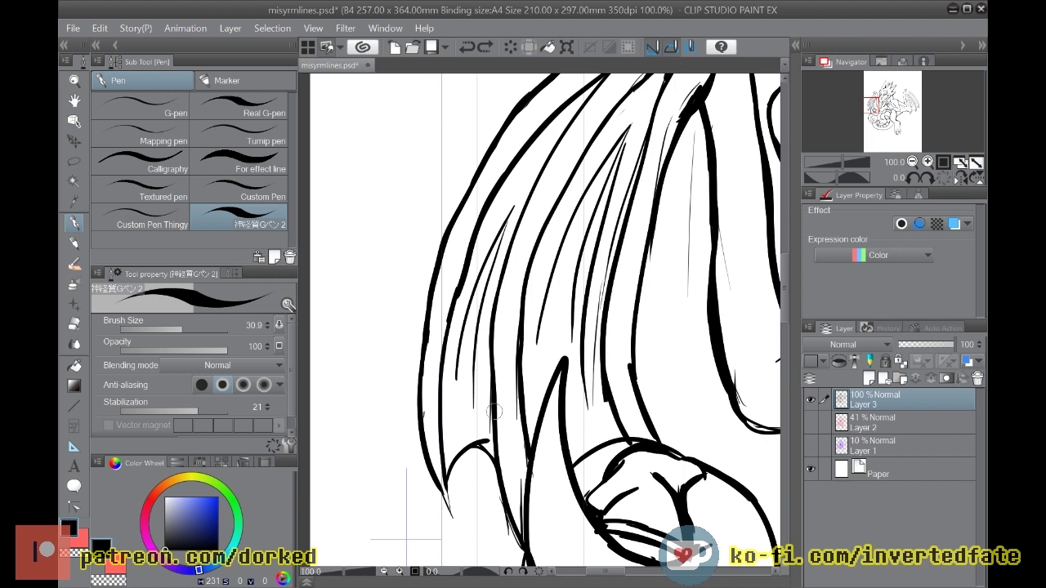
drag(500, 500, 517, 550)
key(e)
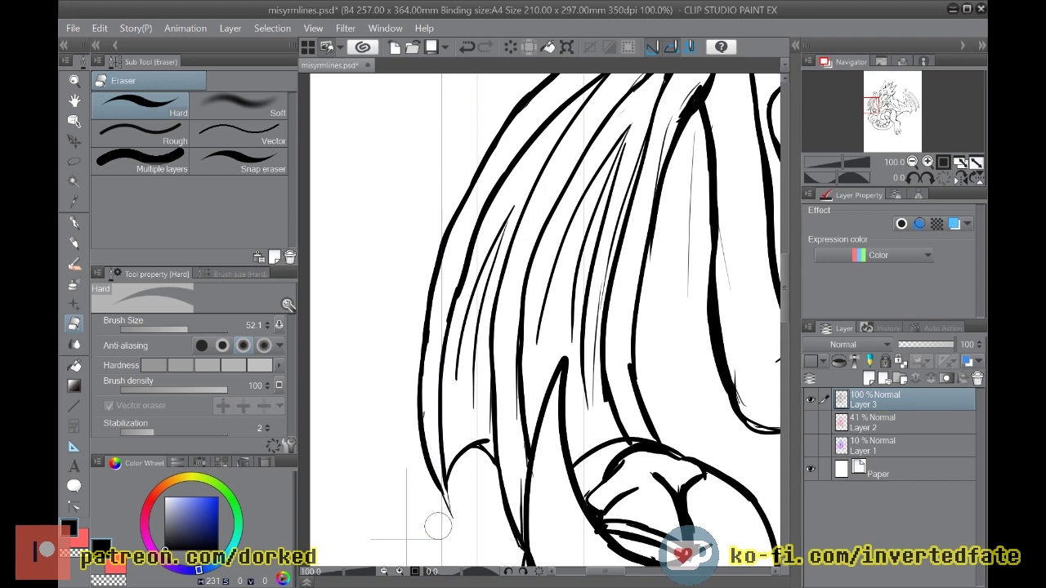
key(p)
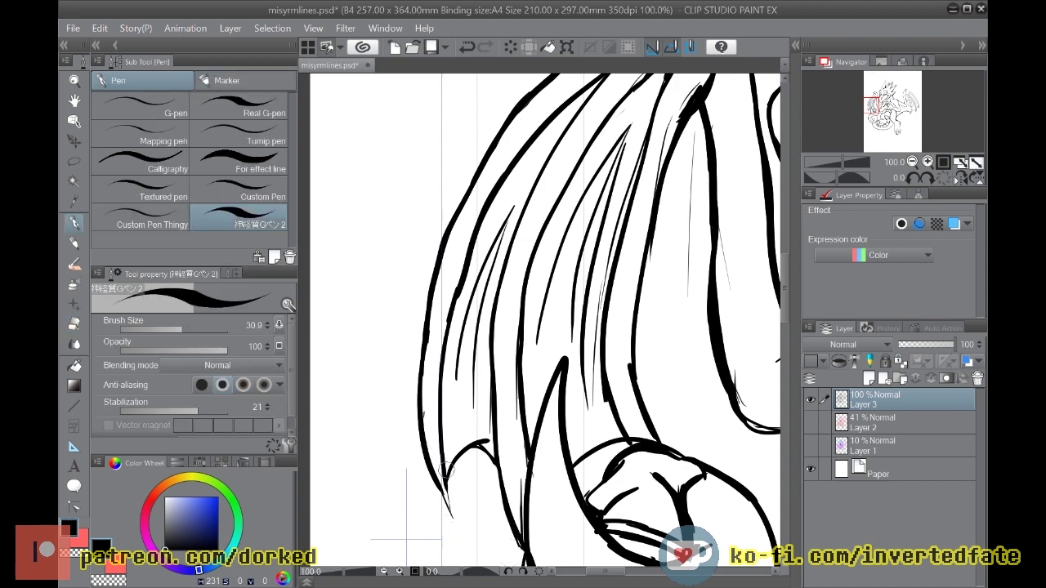
Step: Add thin fold lines to the innermost membrane section of the small wing, beside the wing arm
key(ctrl+minus)
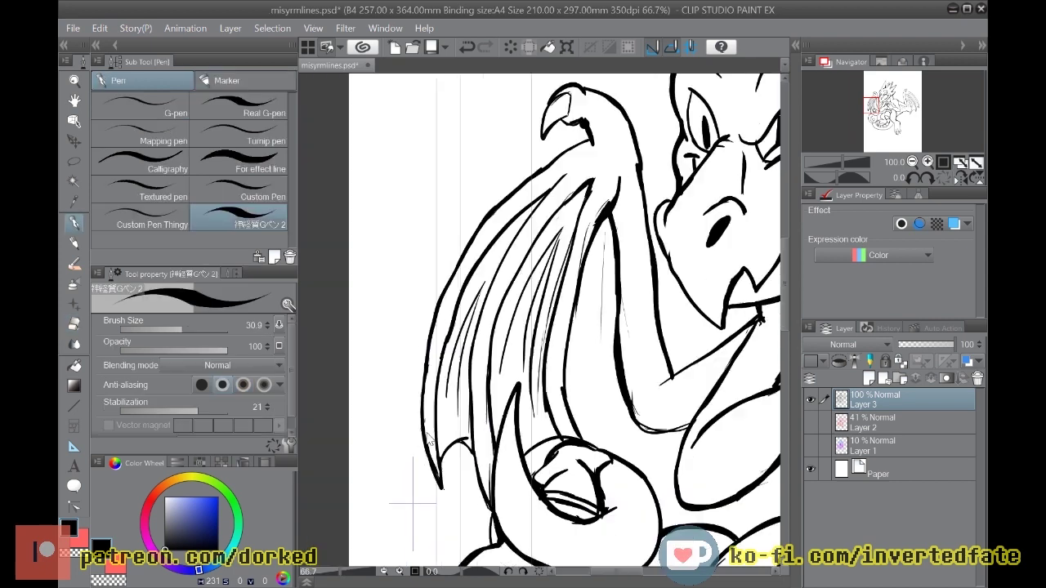
key(ctrl+minus)
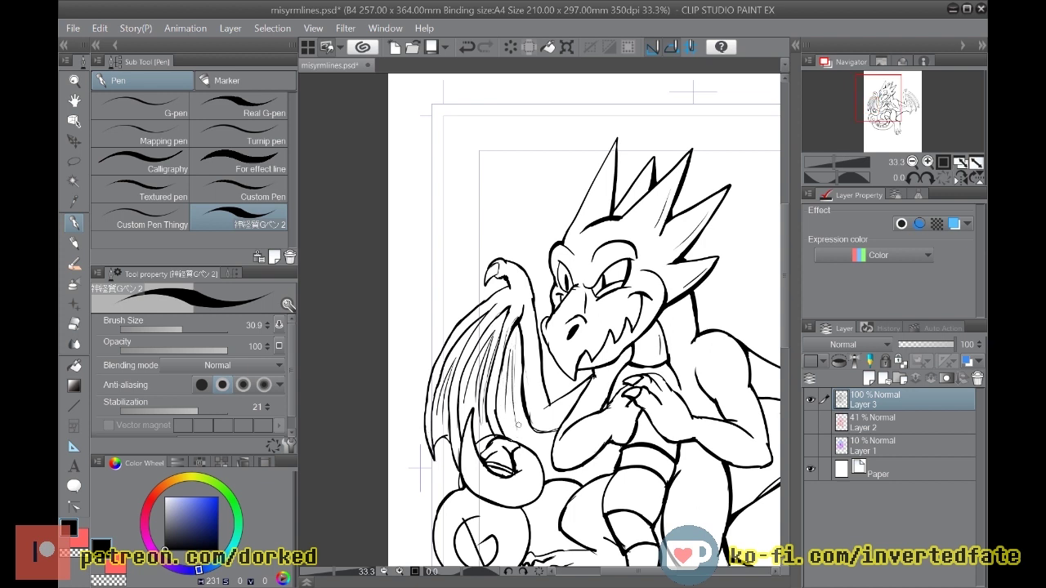
drag(513, 357, 536, 446)
key(ctrl+z)
drag(515, 383, 537, 440)
Step: Thicken the upper outline of the middle claw on the foot inside the tail curl
drag(783, 295, 783, 381)
scroll(532, 429, up, 4)
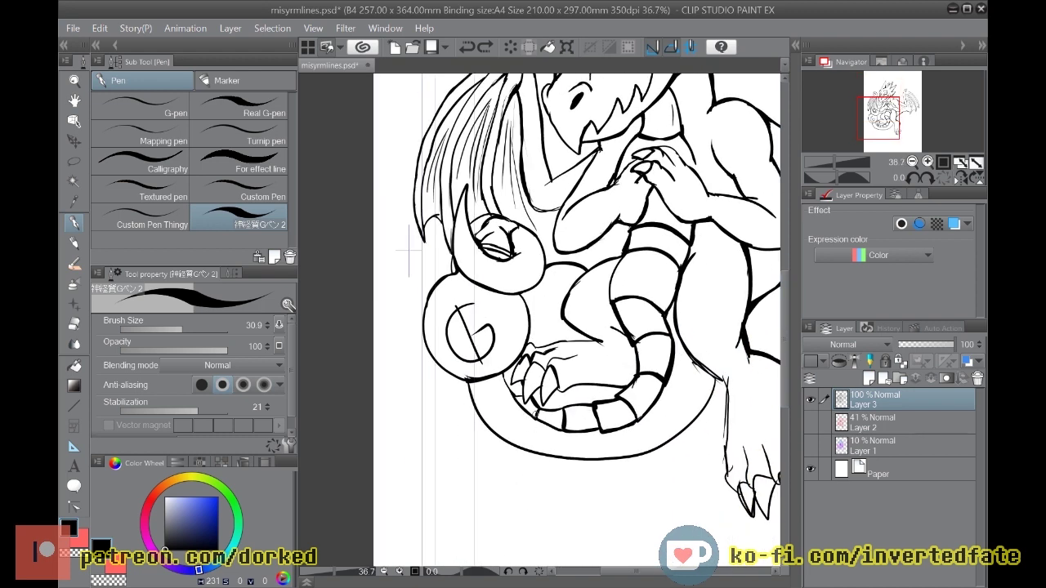
scroll(563, 373, up, 6)
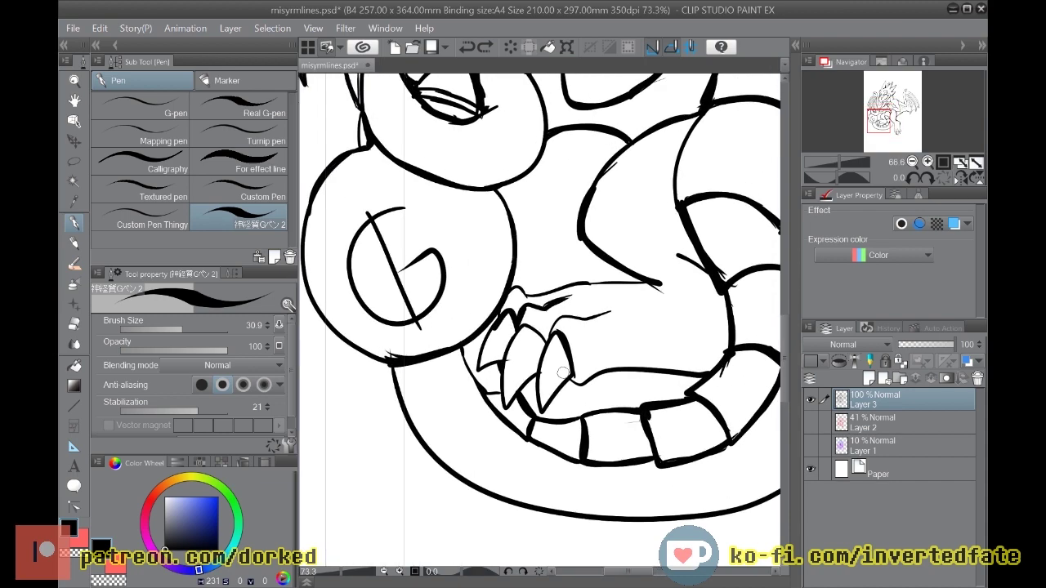
scroll(563, 372, up, 2)
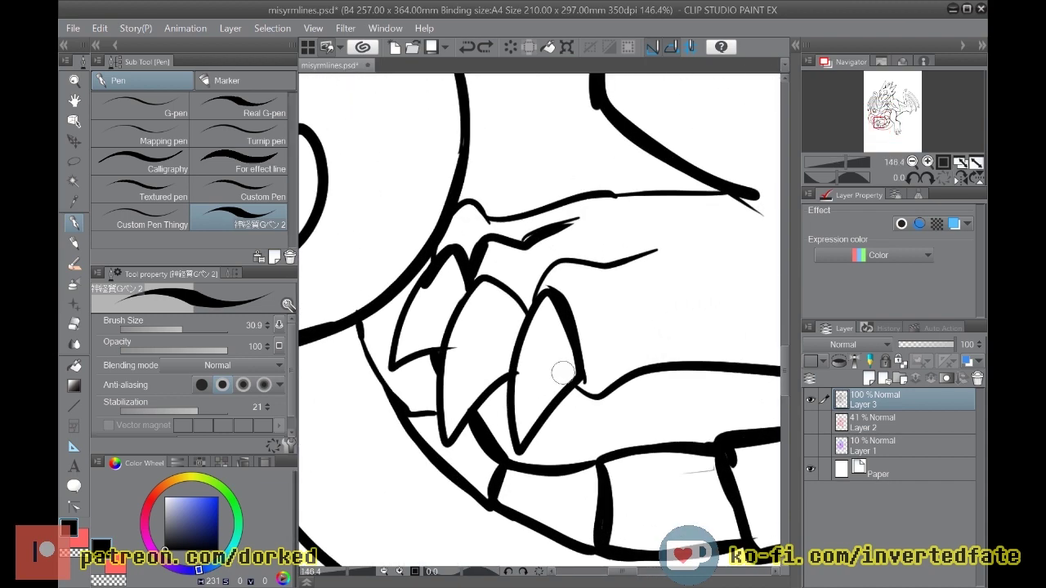
mouse_move(477, 285)
mouse_down()
mouse_move(524, 314)
mouse_move(485, 272)
mouse_move(448, 345)
mouse_up()
key(ctrl+z)
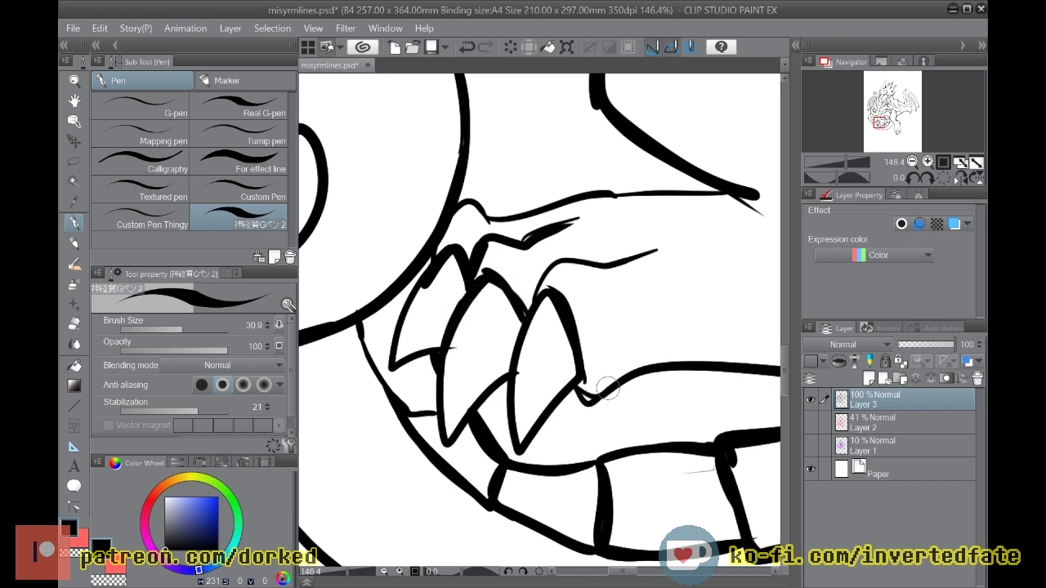
Step: Thicken the sole line beside the front claw and the toe line above it, adding a short branching crease
mouse_move(580, 392)
mouse_down()
mouse_move(588, 402)
mouse_move(635, 354)
mouse_up()
mouse_move(575, 396)
mouse_down()
mouse_move(592, 404)
mouse_move(566, 395)
mouse_move(554, 408)
mouse_up()
mouse_move(531, 305)
mouse_down()
mouse_move(569, 259)
mouse_move(612, 280)
mouse_up()
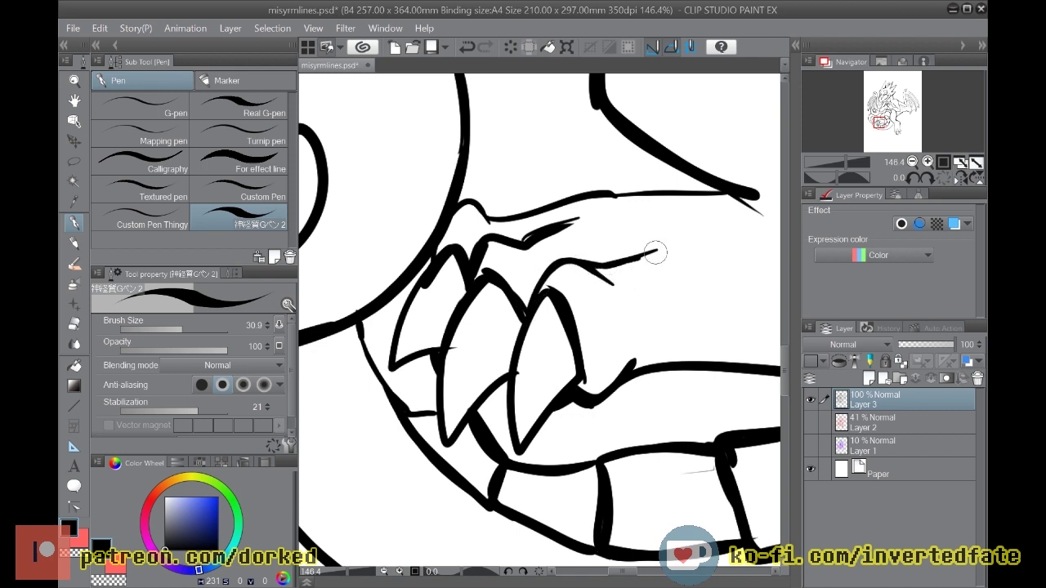
drag(760, 211, 742, 193)
scroll(741, 193, down, 5)
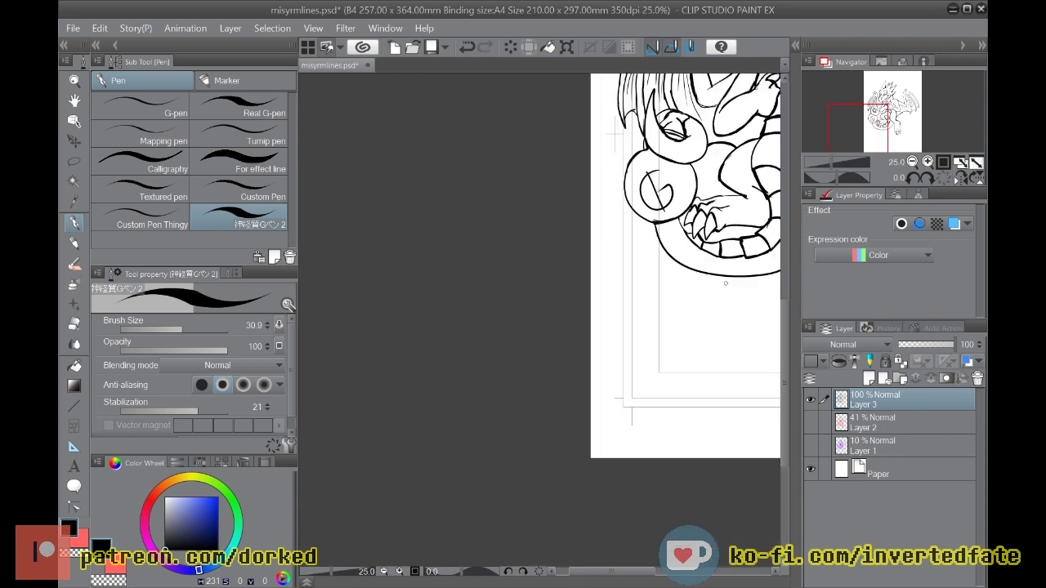
Step: Fill the narrow crescent of the symbol inside the upper tail coil with solid black
drag(782, 364, 790, 273)
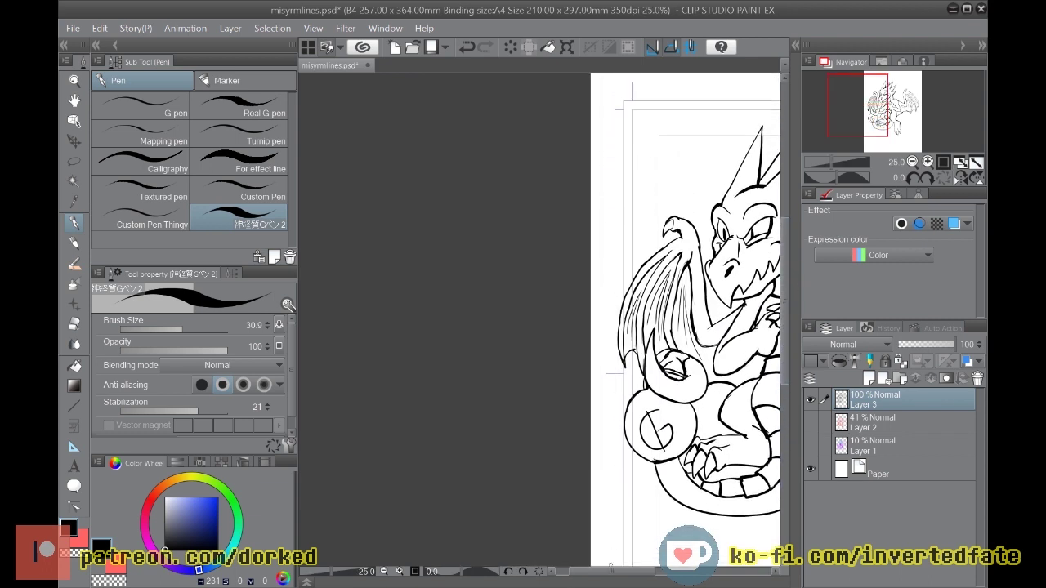
drag(633, 574, 685, 574)
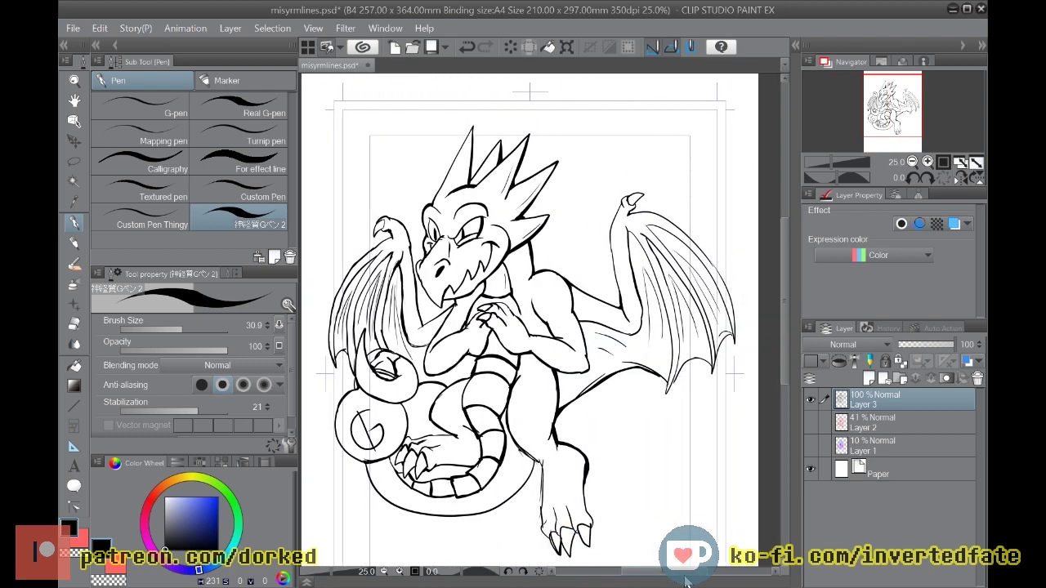
scroll(326, 399, up, 1)
scroll(333, 397, down, 3)
scroll(345, 397, up, 2)
scroll(339, 408, up, 5)
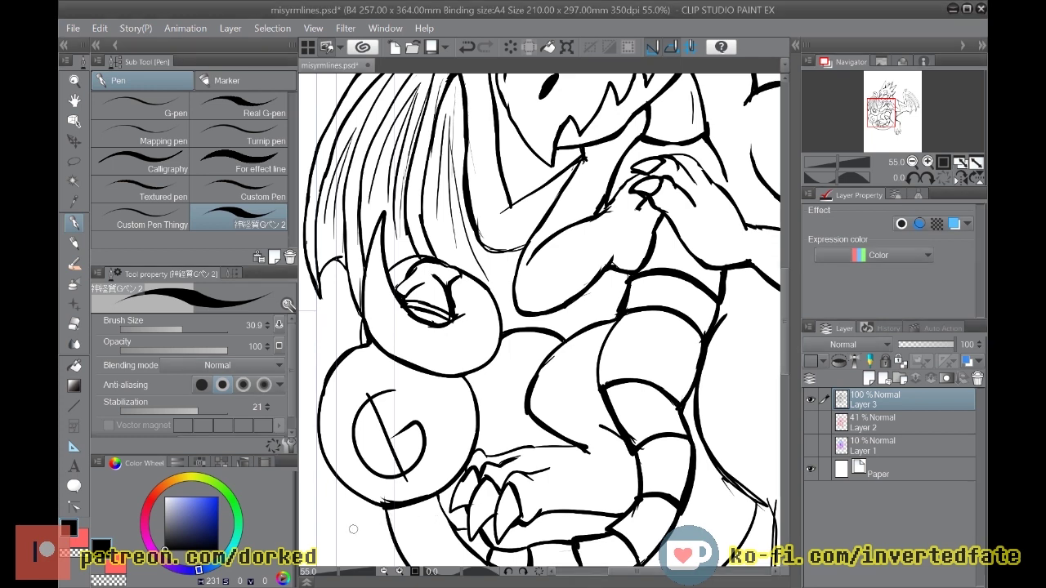
scroll(353, 530, up, 3)
drag(468, 143, 483, 130)
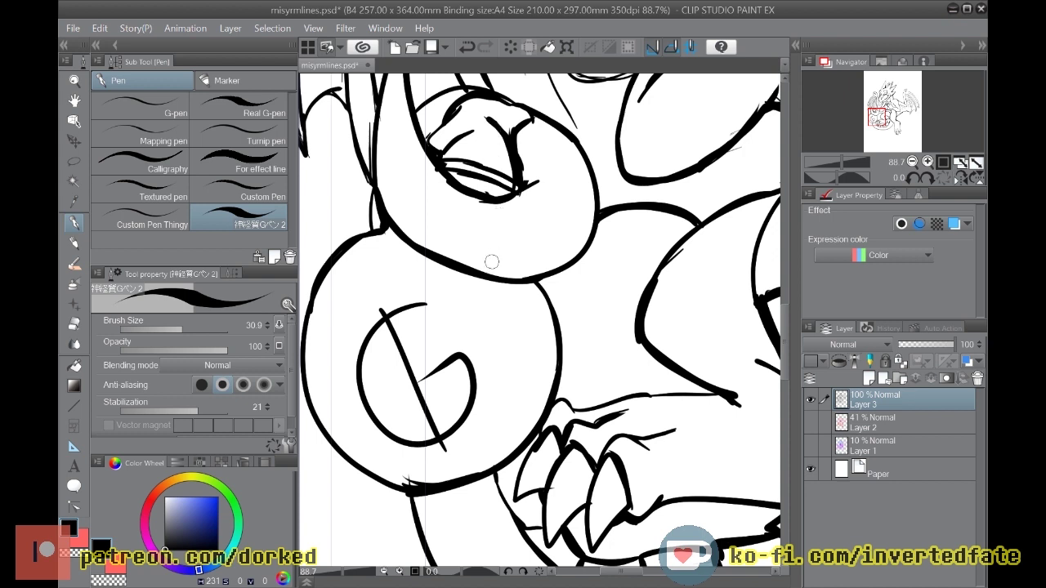
drag(418, 489, 400, 477)
mouse_move(453, 163)
mouse_down()
mouse_move(433, 168)
mouse_move(505, 183)
mouse_move(473, 163)
mouse_move(442, 166)
mouse_up()
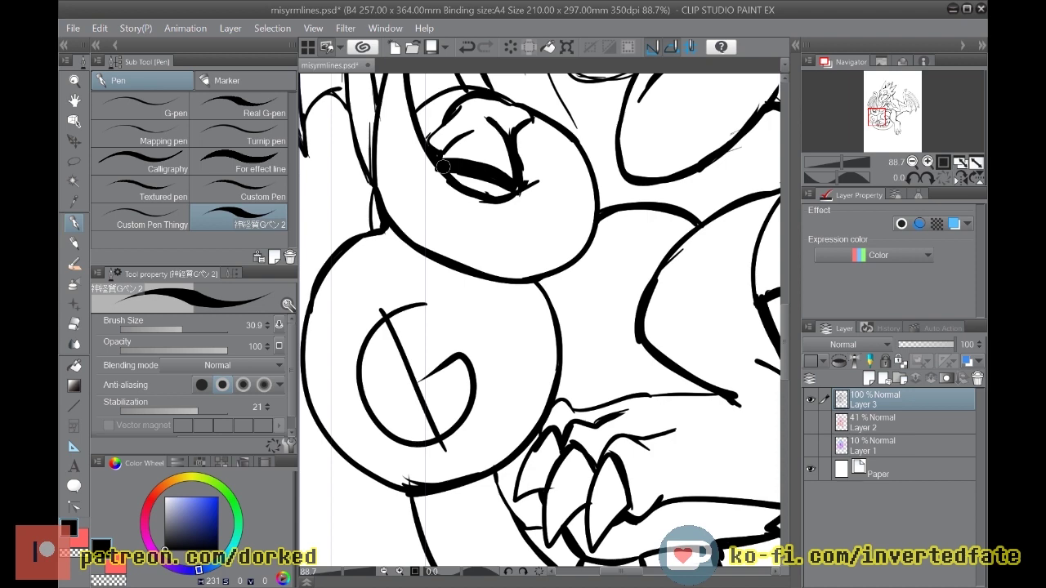
scroll(442, 167, down, 5)
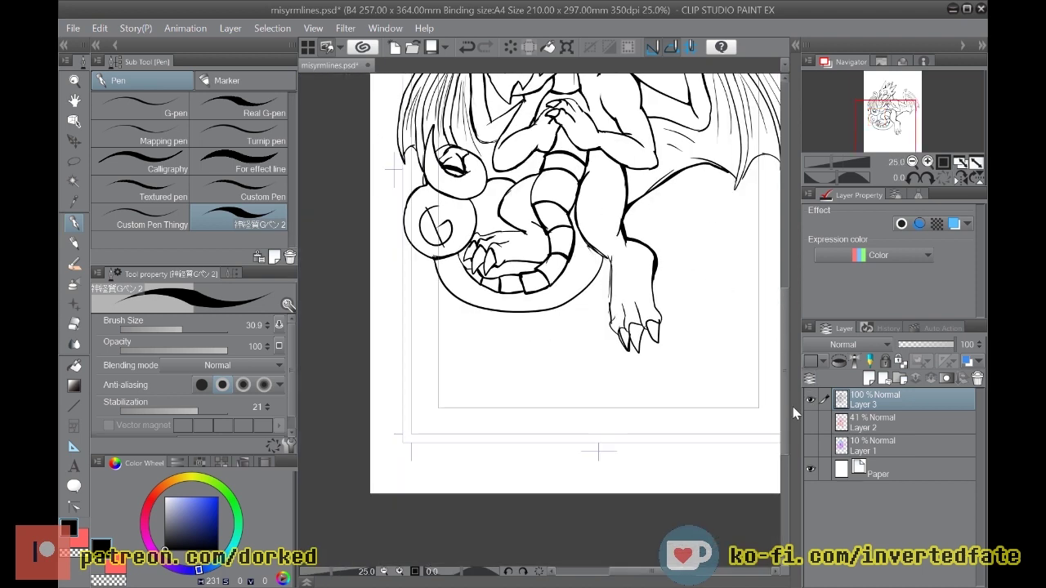
scroll(780, 381, up, 5)
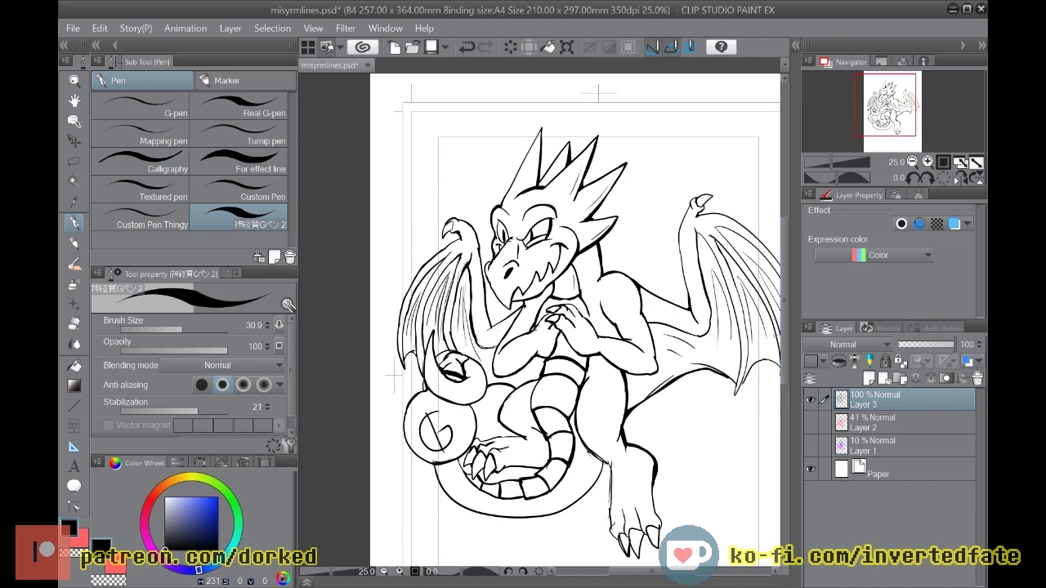
Step: Touch up the collar line at the base of the neck and extend the chest line to meet the forearm outline
scroll(658, 380, up, 9)
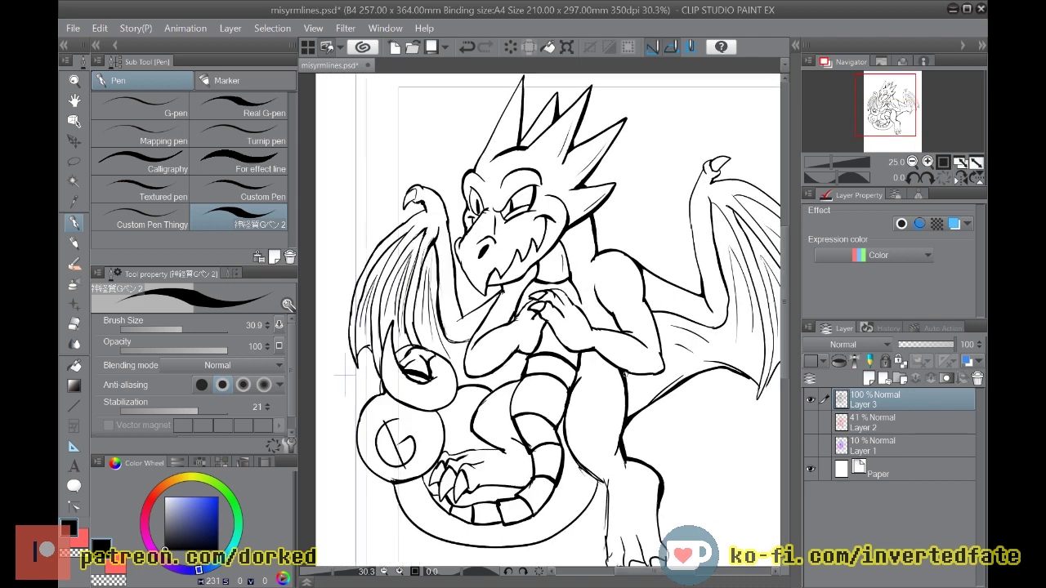
scroll(557, 284, up, 4)
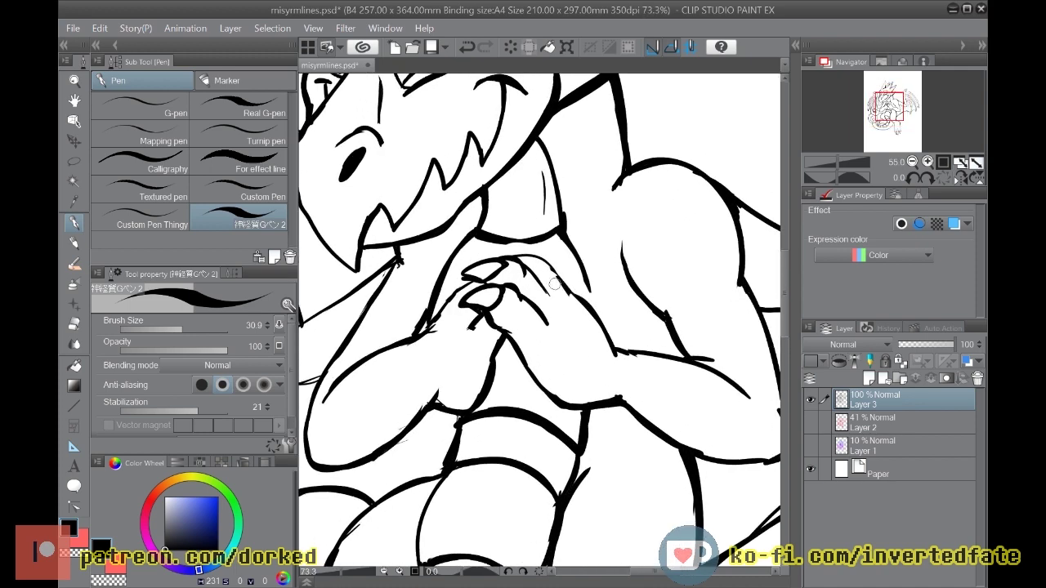
mouse_move(472, 210)
mouse_down()
mouse_move(520, 213)
mouse_move(462, 218)
mouse_up()
mouse_move(607, 277)
mouse_down()
mouse_move(616, 315)
mouse_move(606, 278)
mouse_up()
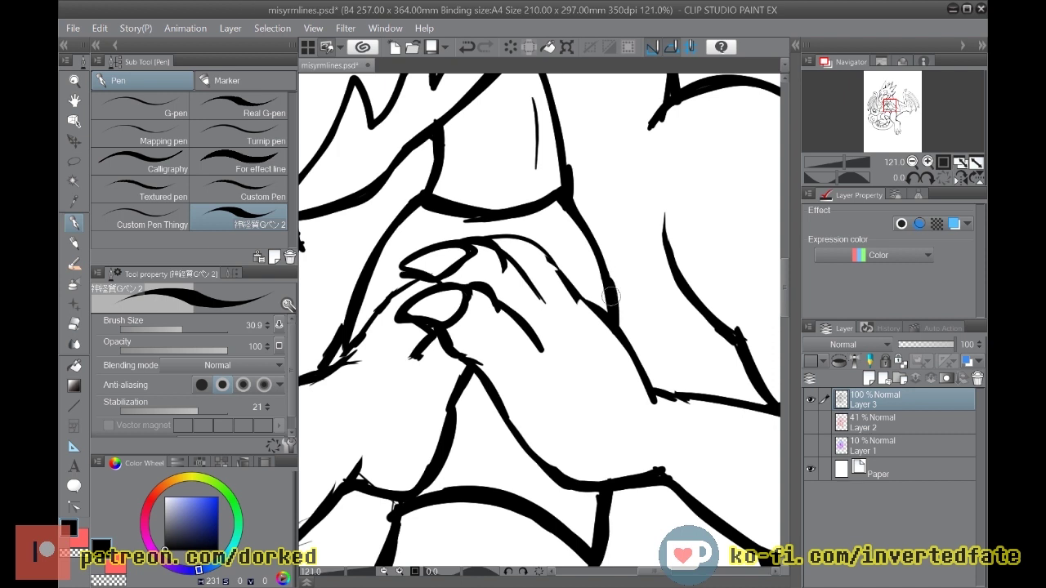
Step: Fill a solid black shadow on the neck directly beneath the dragon's jawline
scroll(733, 228, up, 5)
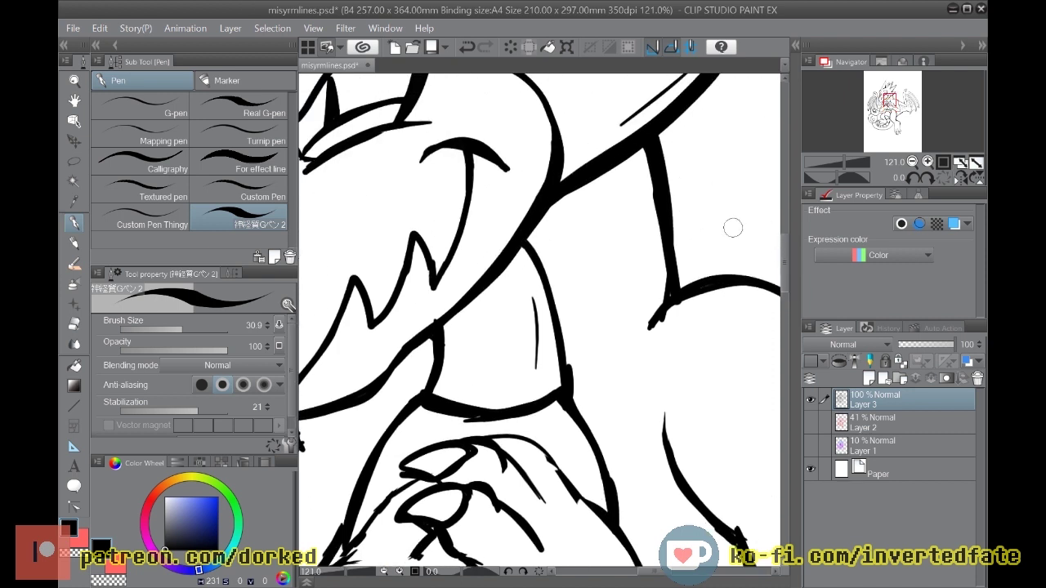
mouse_move(446, 344)
mouse_down()
mouse_move(521, 245)
mouse_move(514, 302)
mouse_move(479, 296)
mouse_move(438, 335)
mouse_up()
mouse_move(494, 298)
mouse_down()
mouse_move(448, 343)
mouse_move(475, 324)
mouse_move(451, 322)
mouse_up()
drag(544, 209, 518, 276)
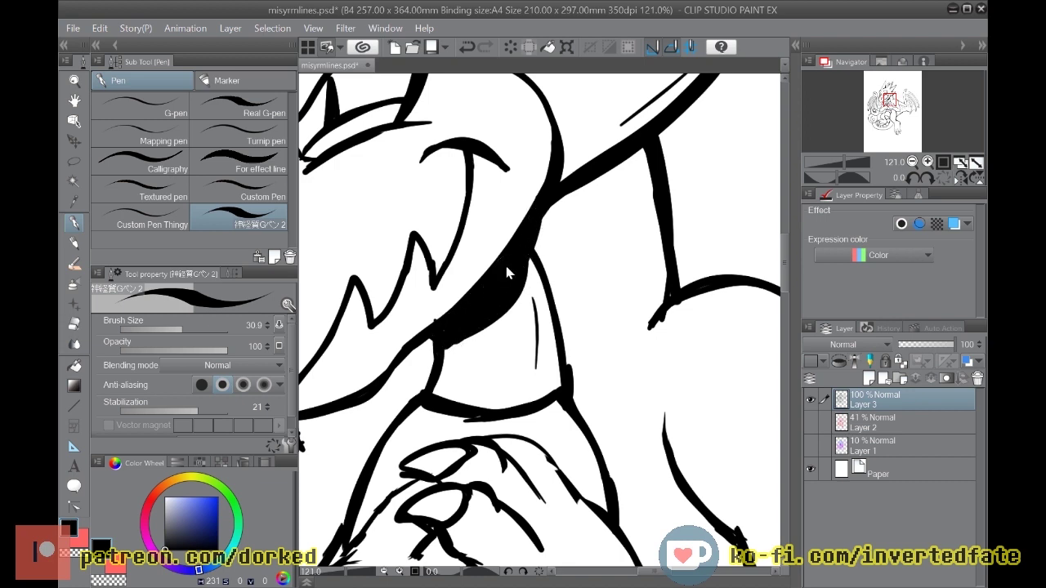
Step: Erase the stray line under the standing leg's thigh, then merge the doubled thigh and inner shin lines into thick outlines
scroll(507, 270, down, 6)
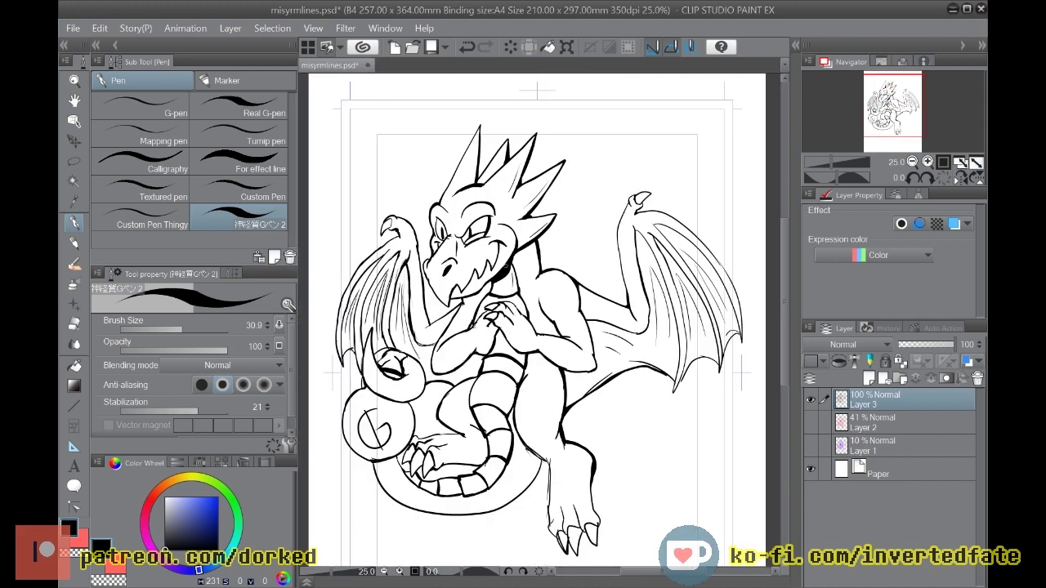
drag(782, 239, 783, 280)
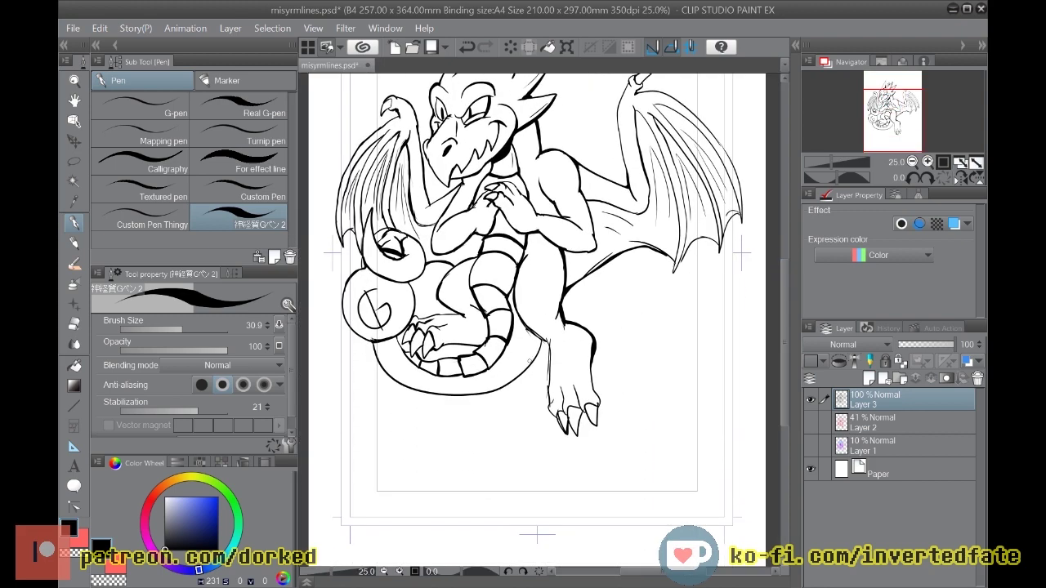
scroll(529, 360, up, 5)
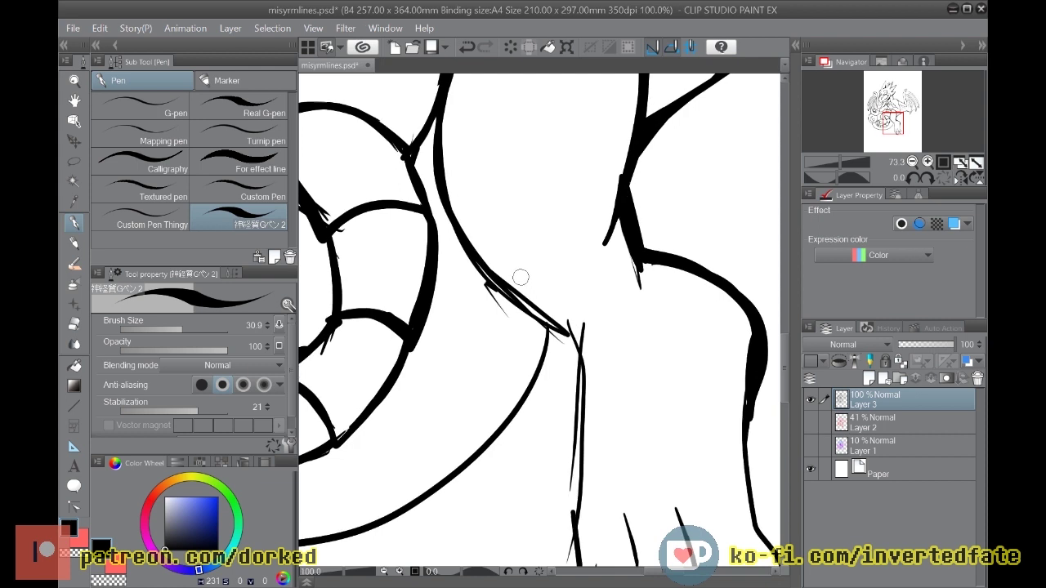
scroll(521, 277, up, 2)
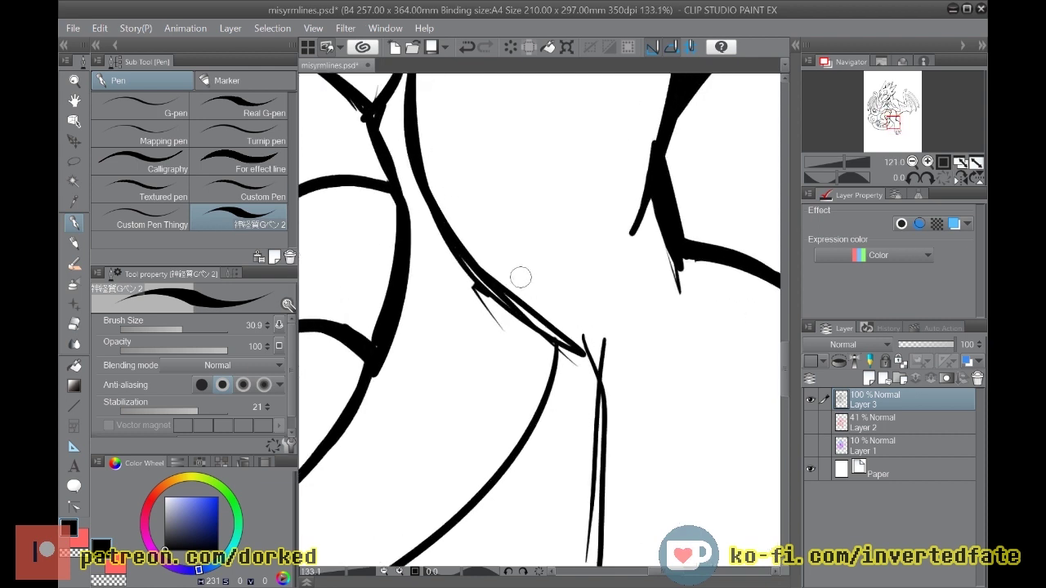
click(74, 326)
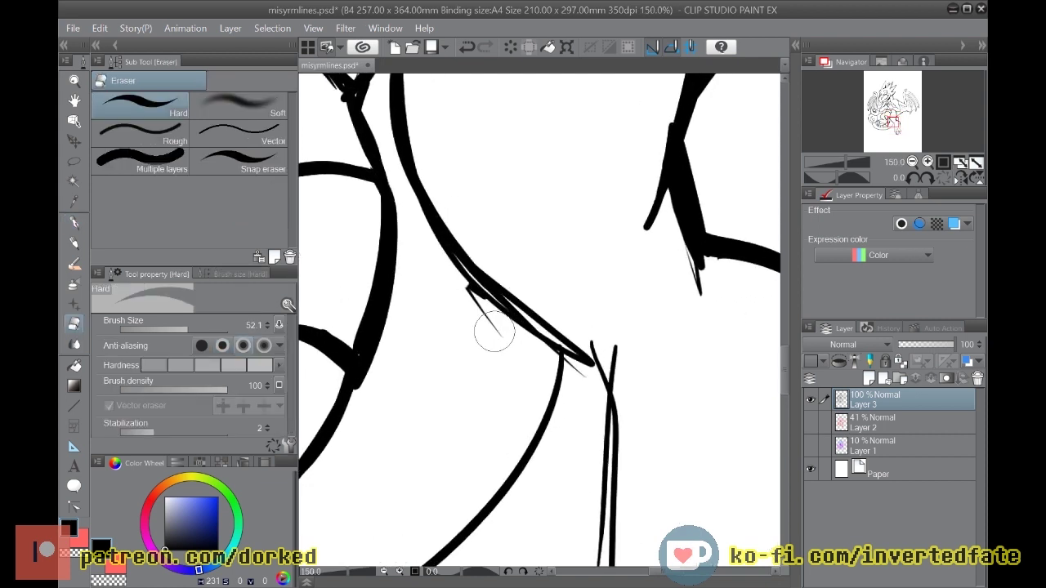
click(79, 221)
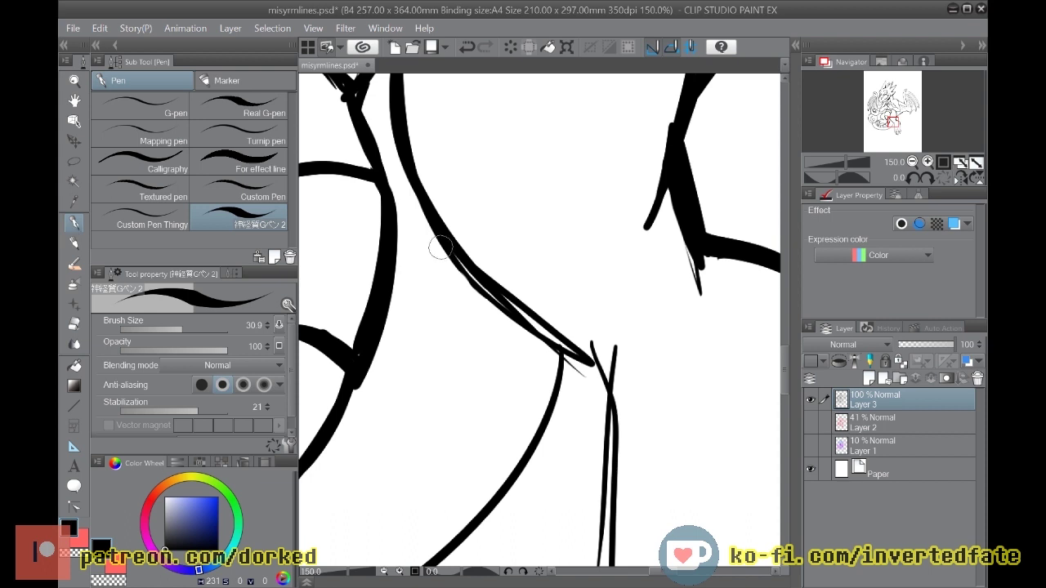
mouse_move(457, 260)
mouse_down()
mouse_move(609, 382)
mouse_move(599, 511)
mouse_up()
drag(613, 386, 603, 565)
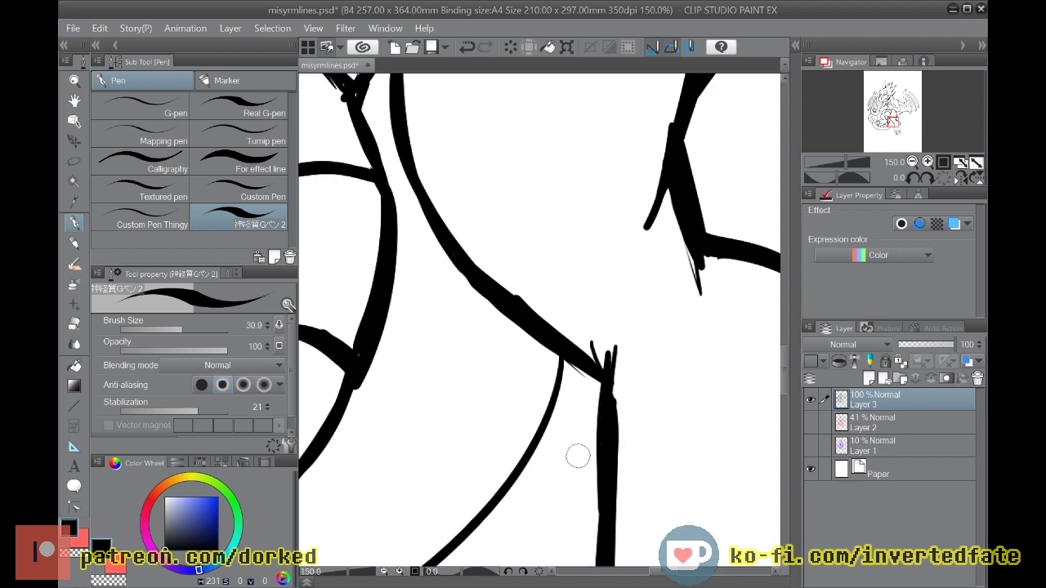
Step: Erase the stray ends where thigh meets shin, redraw that joint and thicken the adjoining outer curve of the tail
key(e)
mouse_move(588, 334)
mouse_down()
mouse_move(600, 355)
mouse_move(614, 343)
mouse_move(623, 390)
mouse_move(362, 318)
mouse_up()
click(74, 222)
drag(599, 363, 607, 417)
mouse_move(612, 343)
mouse_down()
mouse_move(606, 395)
mouse_move(605, 368)
mouse_move(604, 385)
mouse_move(562, 344)
mouse_move(550, 415)
mouse_move(566, 372)
mouse_move(568, 347)
mouse_move(541, 452)
mouse_move(436, 554)
mouse_up()
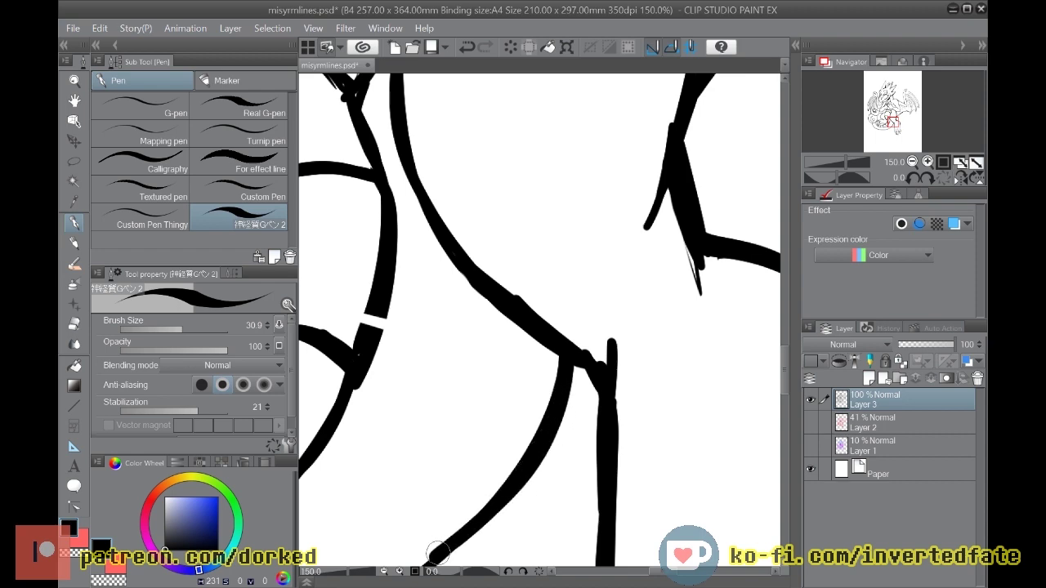
scroll(439, 559, down, 5)
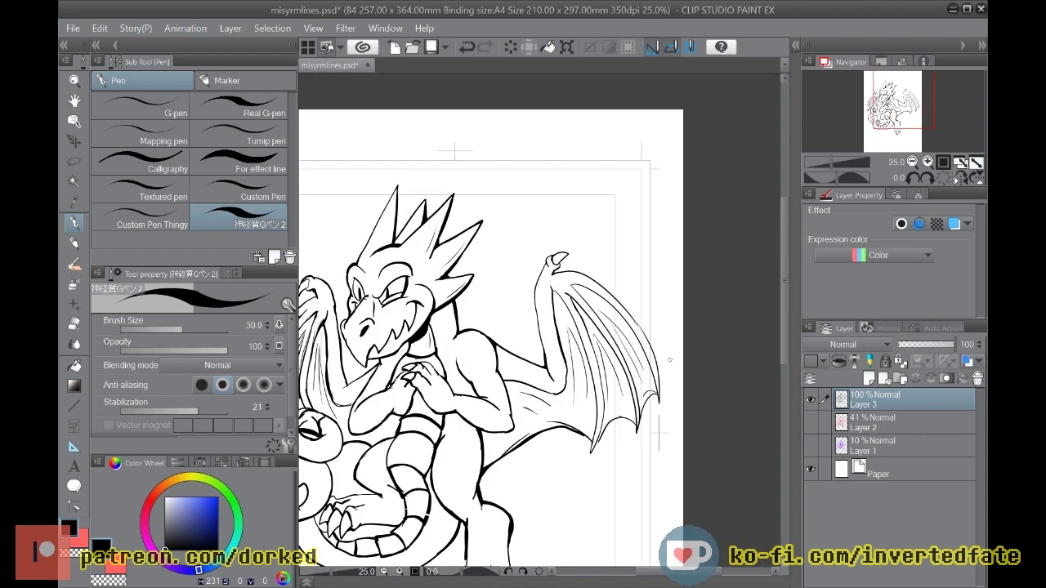
Step: Select Layer 1, Layer 2 and Layer 3 together and move the artwork slightly right and up on the page
drag(783, 255, 772, 305)
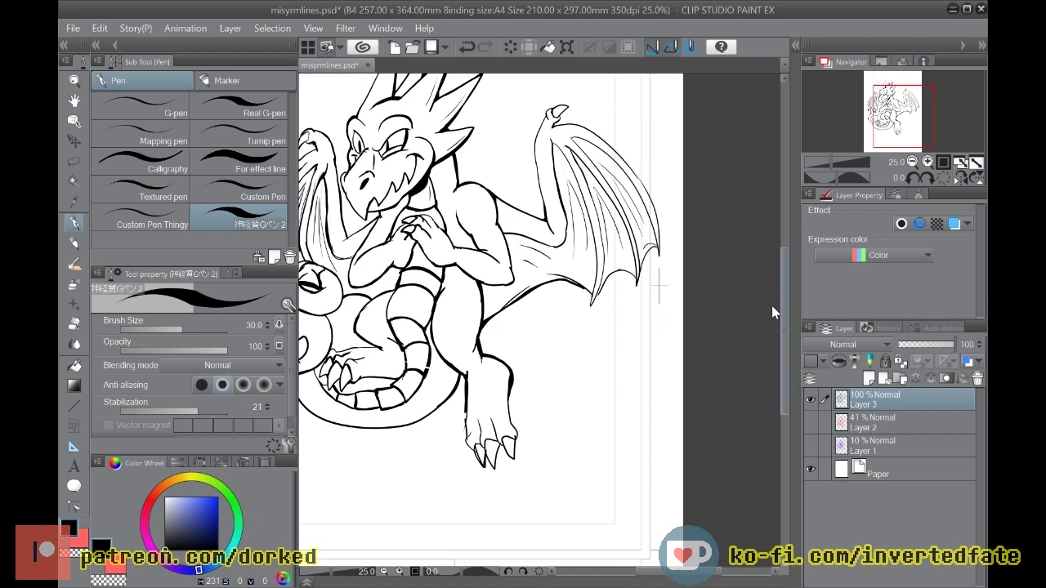
scroll(528, 406, up, 1)
scroll(527, 406, down, 2)
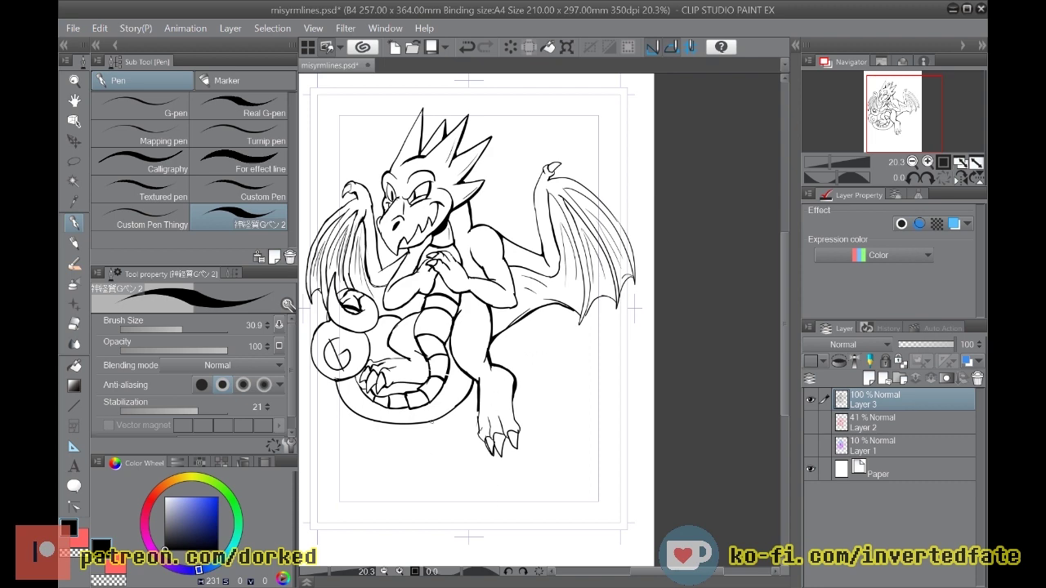
scroll(476, 319, up, 1)
scroll(477, 319, down, 1)
scroll(476, 319, down, 1)
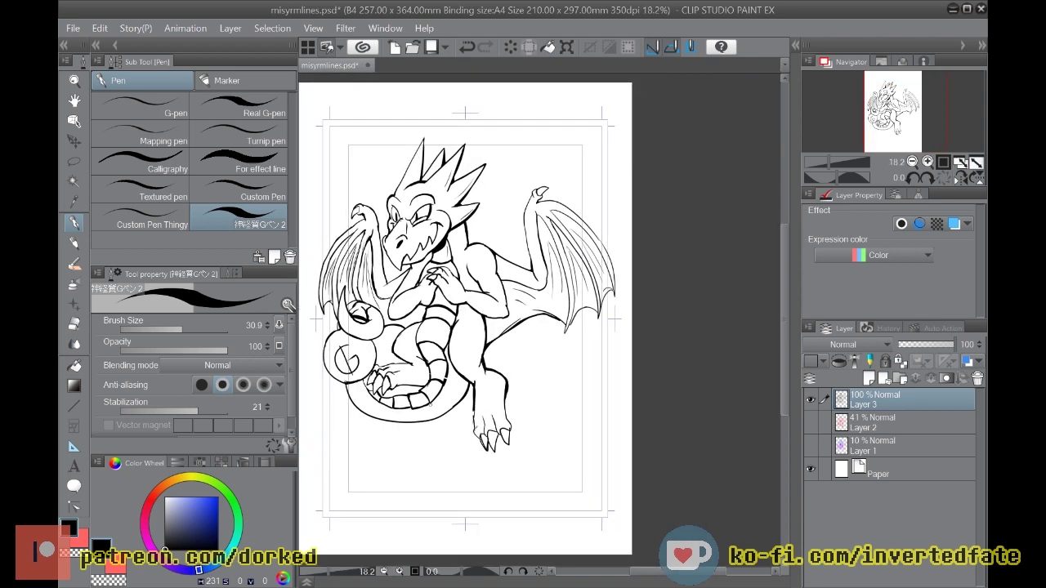
shift+click(867, 447)
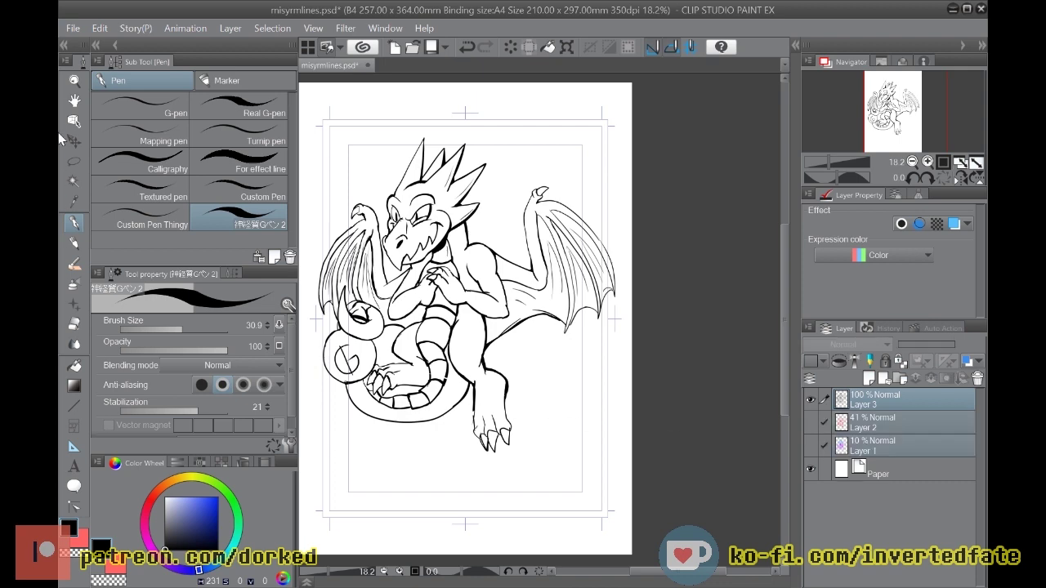
click(76, 100)
drag(380, 376, 397, 337)
click(81, 138)
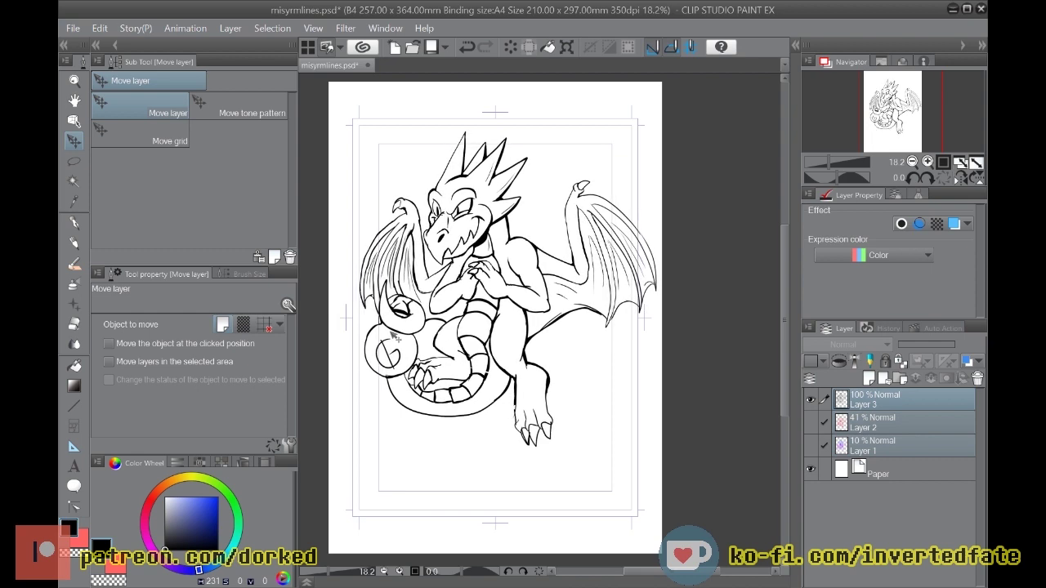
Step: Erase the innermost claw on the standing foot and redraw it wider, with a thick base line and a pointed tip
scroll(513, 403, up, 5)
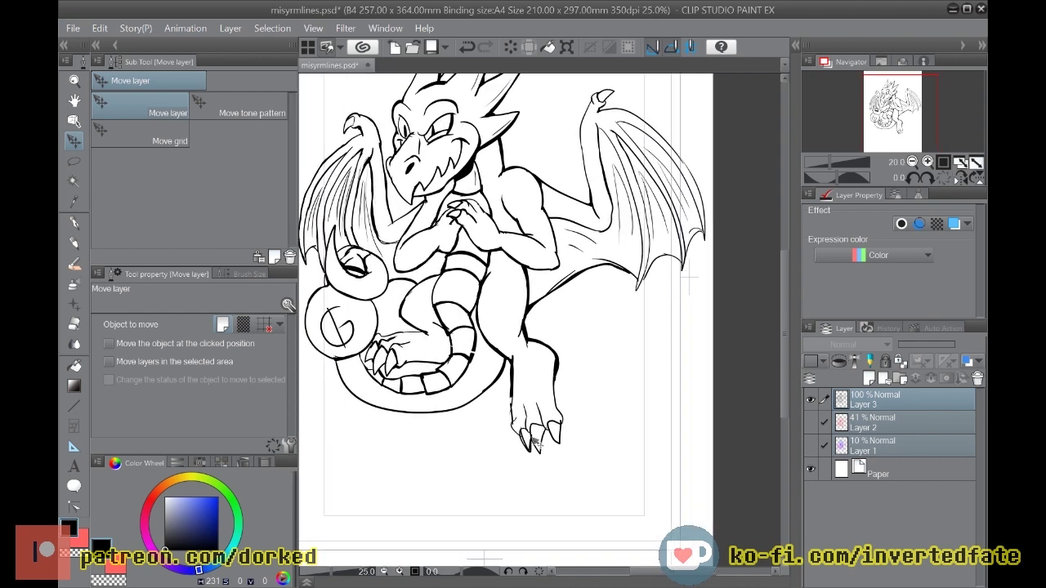
scroll(561, 437, up, 6)
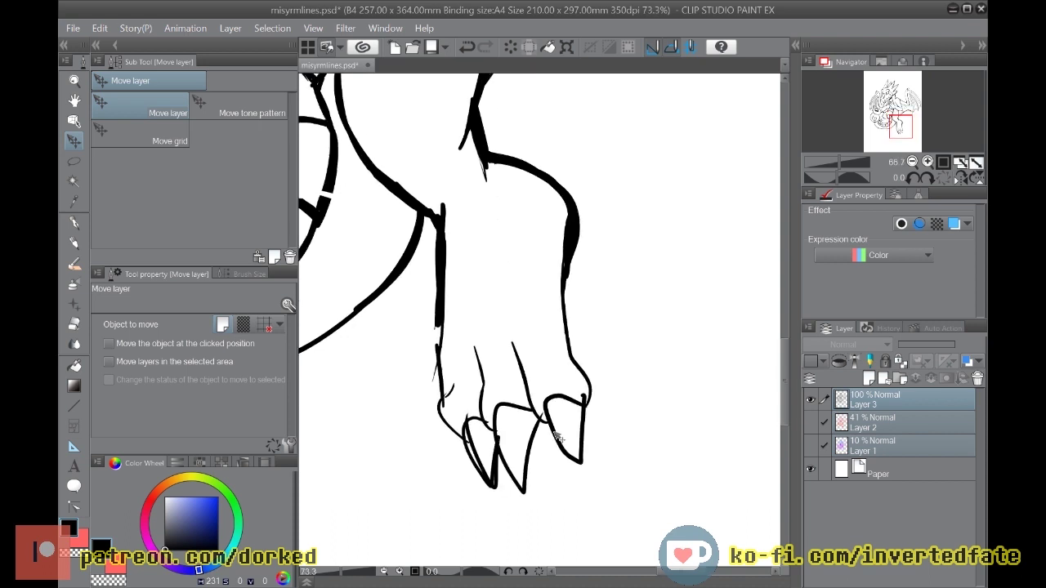
scroll(410, 411, up, 1)
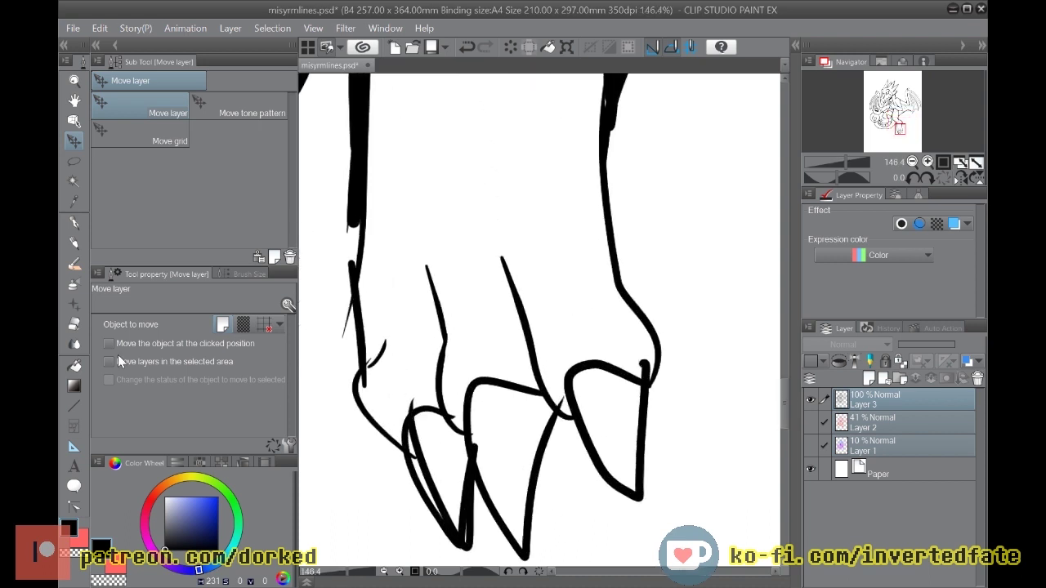
click(75, 325)
mouse_move(427, 425)
mouse_down()
mouse_move(432, 467)
mouse_move(420, 443)
mouse_move(444, 548)
mouse_move(449, 460)
mouse_move(420, 425)
mouse_move(415, 444)
mouse_up()
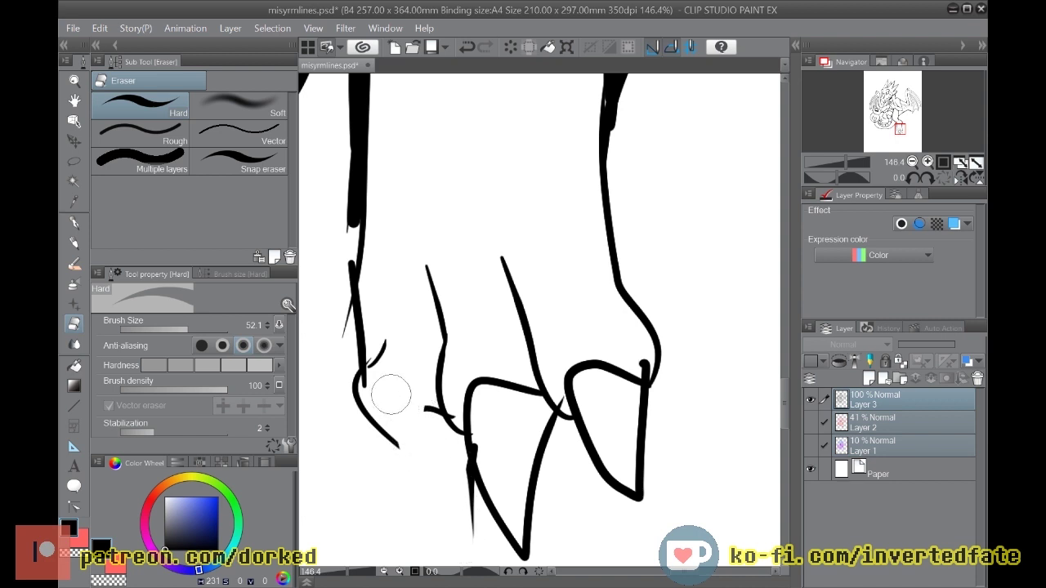
click(74, 223)
mouse_move(445, 412)
mouse_down()
mouse_move(388, 414)
mouse_move(437, 412)
mouse_move(400, 413)
mouse_move(403, 467)
mouse_move(474, 558)
mouse_up()
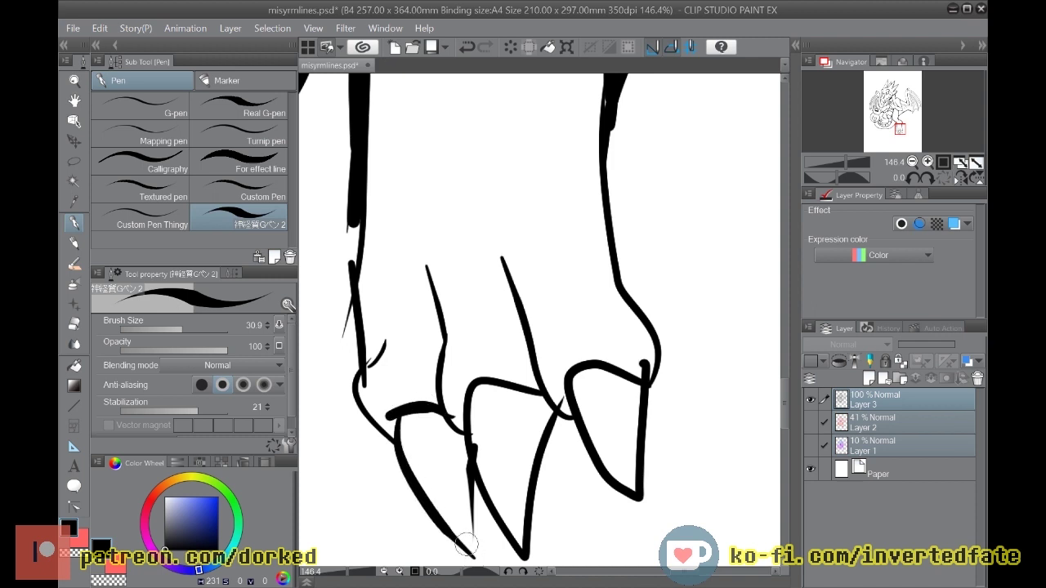
key(ctrl+z)
mouse_move(396, 417)
mouse_down()
mouse_move(460, 546)
mouse_move(473, 521)
mouse_up()
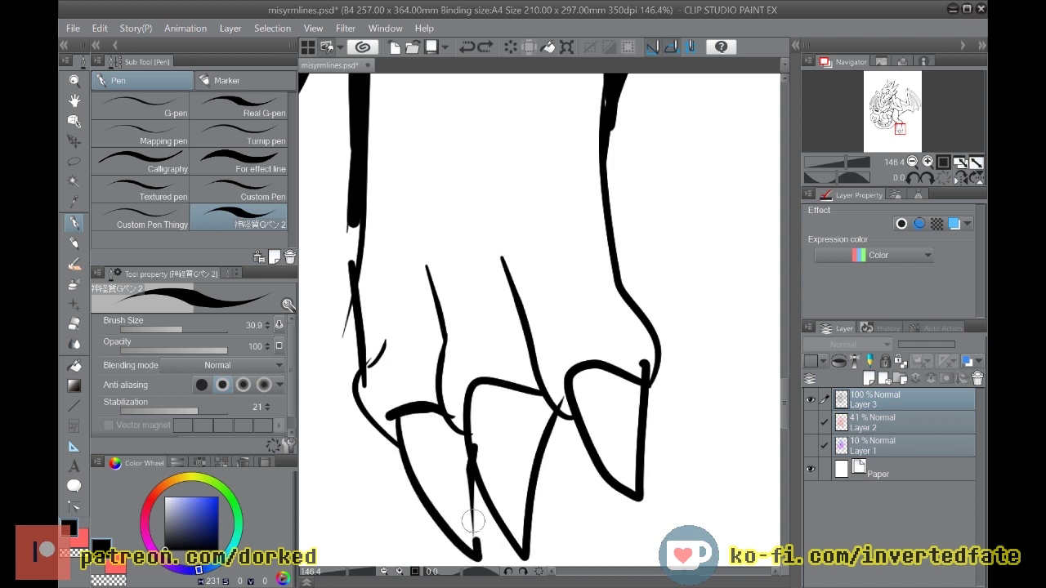
Step: Draw a bold crease on the innermost toe and erase the stray marks outside the lower shin outline
drag(394, 343, 348, 401)
drag(357, 214, 357, 366)
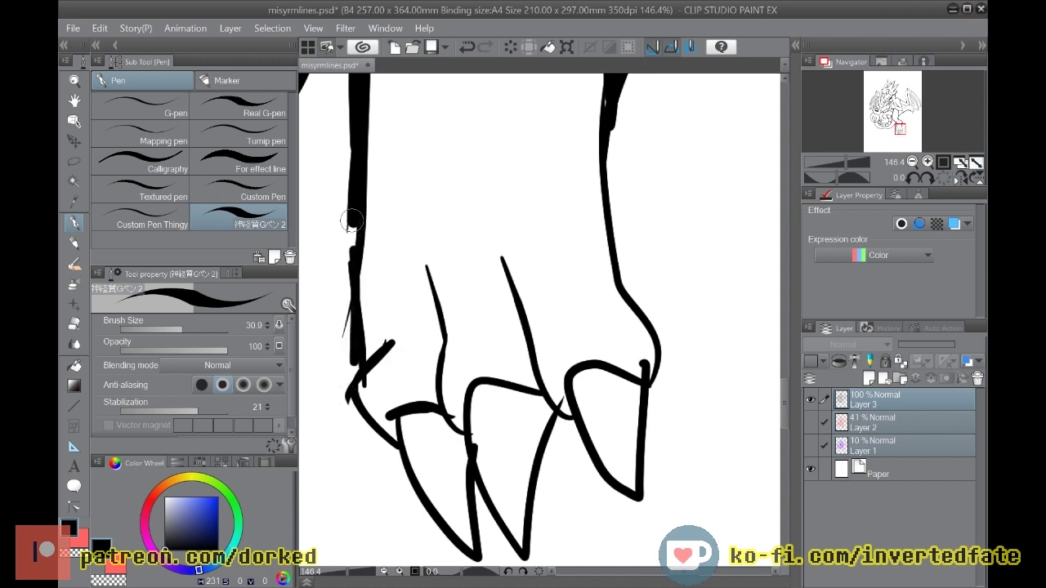
key(ctrl+z)
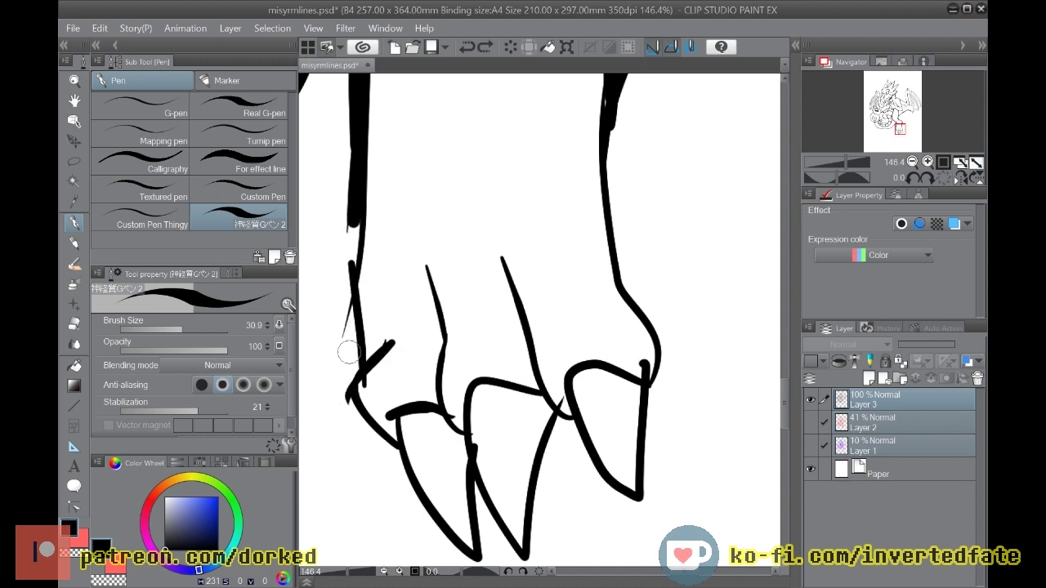
key(e)
drag(344, 419, 347, 389)
drag(342, 342, 338, 276)
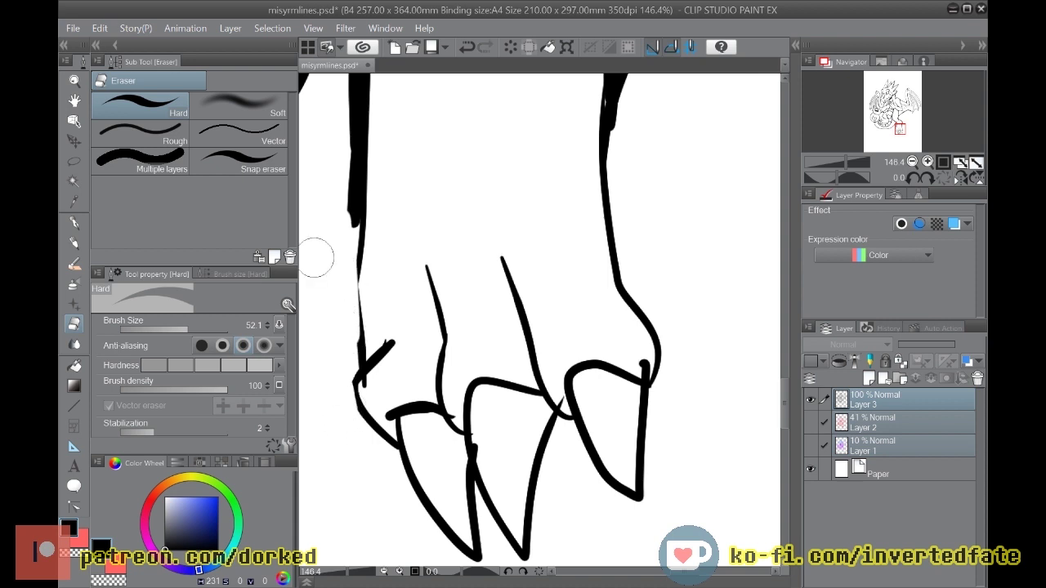
Step: Thicken the inner shin outline down through the ankle and around the innermost toe
key(p)
mouse_move(350, 216)
mouse_down()
mouse_move(353, 294)
mouse_move(359, 201)
mouse_move(357, 258)
mouse_move(350, 201)
mouse_move(356, 362)
mouse_move(358, 353)
mouse_move(348, 389)
mouse_move(378, 430)
mouse_up()
drag(365, 354, 353, 390)
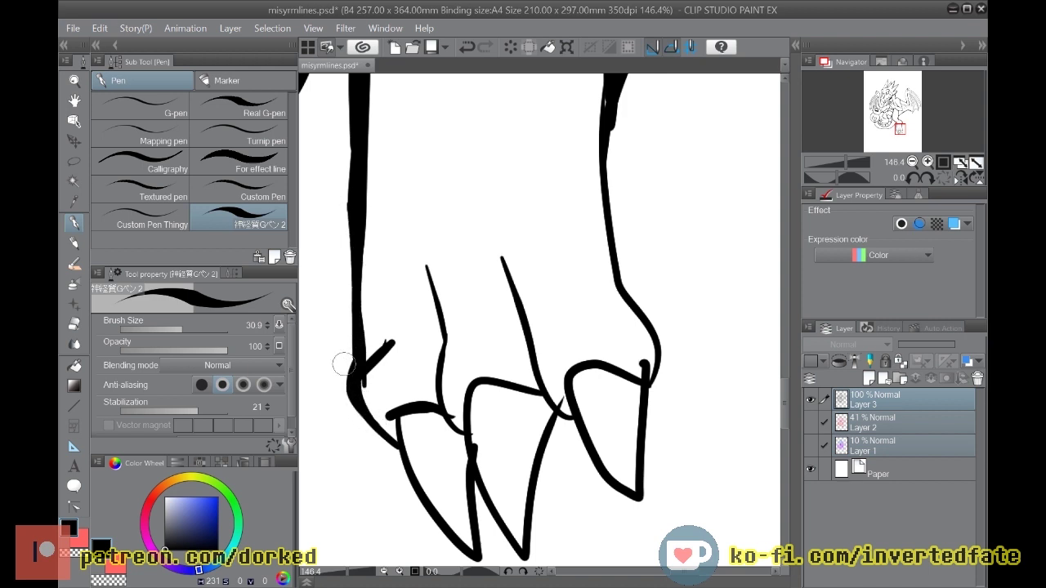
Step: Add a curved toe contour beside the outer claw and erase the line overshoot at that claw's upper corner
mouse_move(563, 324)
mouse_down()
mouse_move(541, 335)
mouse_move(531, 372)
mouse_move(563, 401)
mouse_up()
key(e)
drag(644, 355, 645, 370)
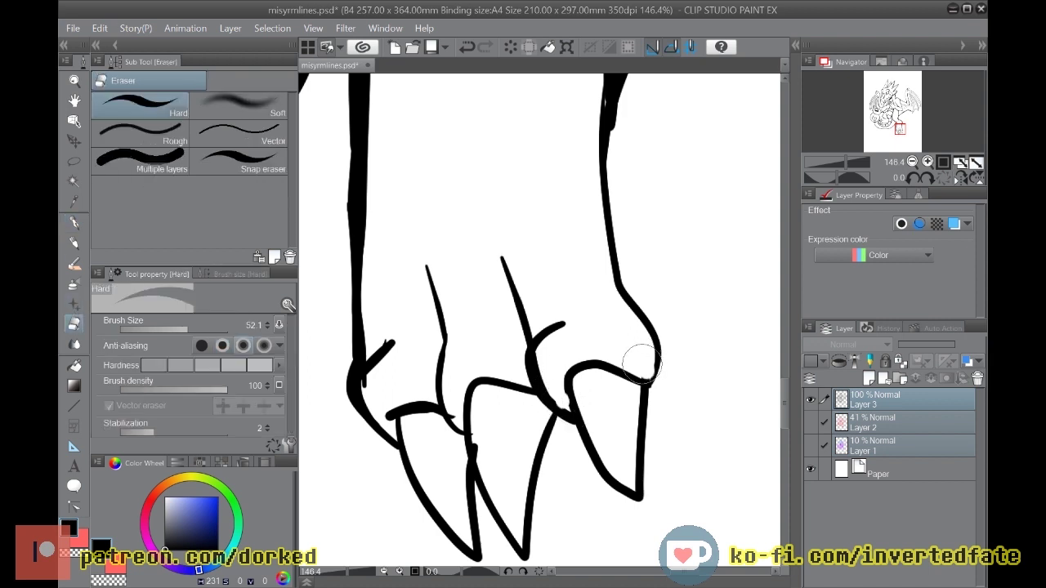
Step: Thicken the two toe-dividing lines and the outer toe's edge, adding a short crease beside the middle toe
key(p)
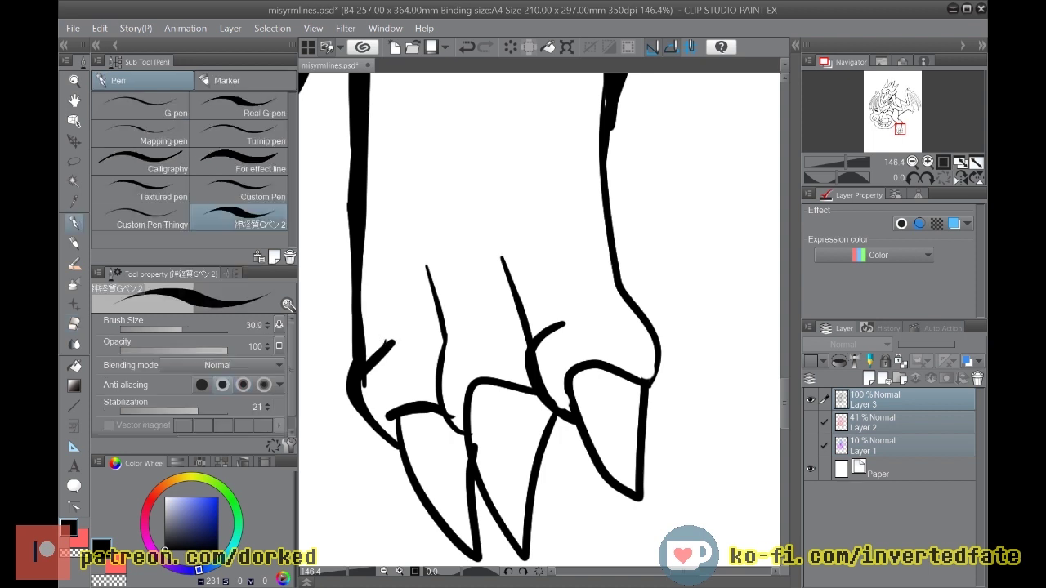
mouse_move(428, 264)
mouse_down()
mouse_move(474, 437)
mouse_move(466, 333)
mouse_up()
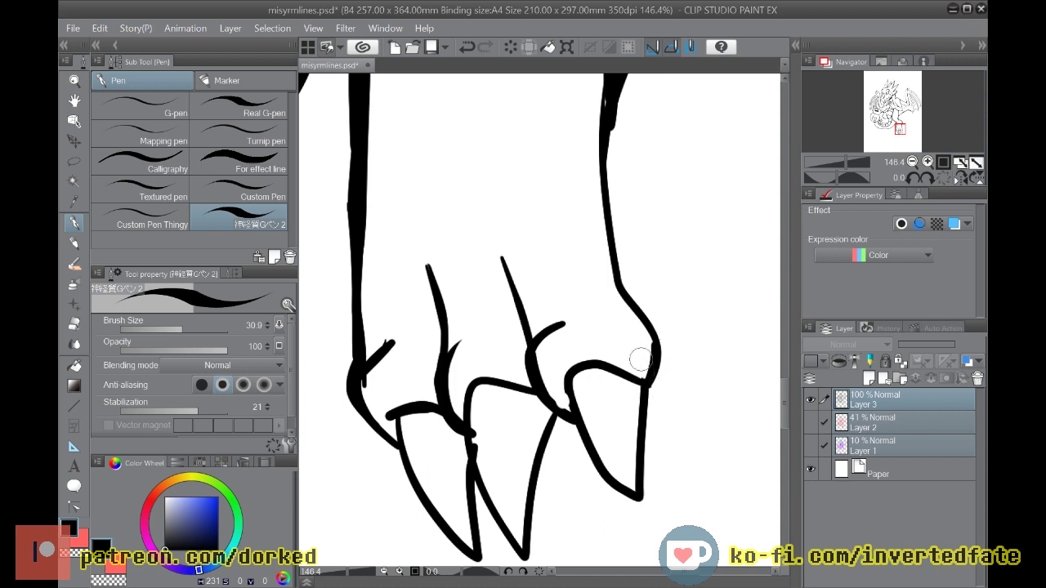
mouse_move(505, 245)
mouse_down()
mouse_move(532, 353)
mouse_move(498, 245)
mouse_up()
mouse_move(522, 316)
mouse_down()
mouse_move(536, 331)
mouse_move(527, 311)
mouse_move(522, 322)
mouse_up()
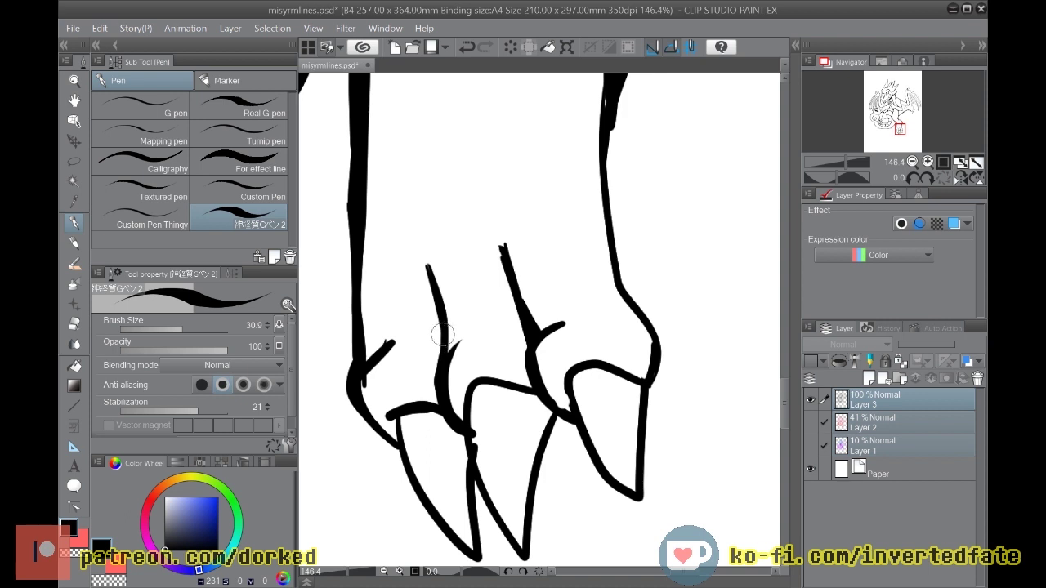
Step: Darken the crease junction on the innermost toe and thicken the outer edge of the middle claw
drag(359, 398, 366, 357)
mouse_move(557, 431)
mouse_down()
mouse_move(545, 394)
mouse_move(523, 559)
mouse_up()
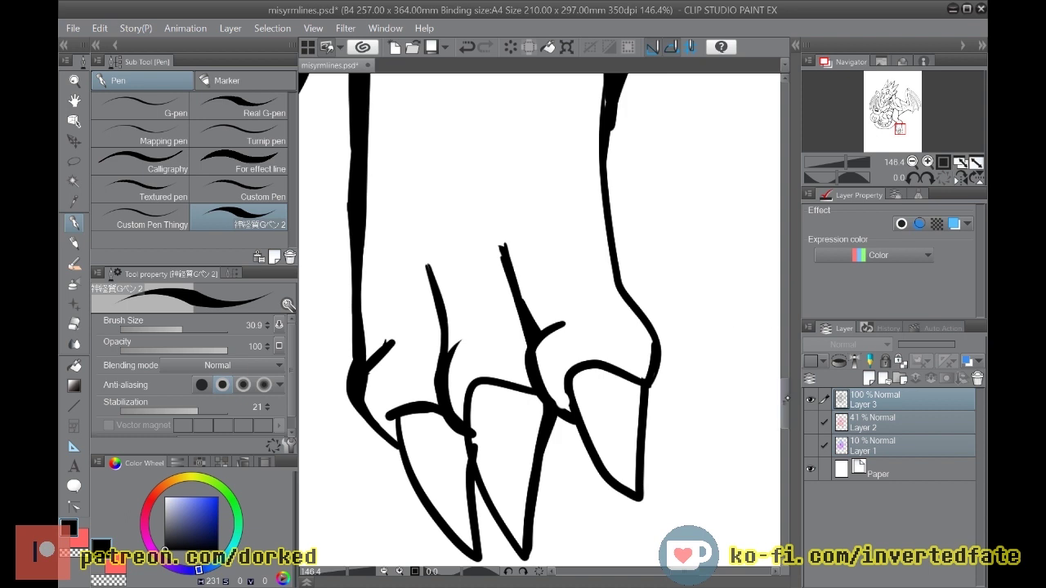
drag(786, 391, 786, 363)
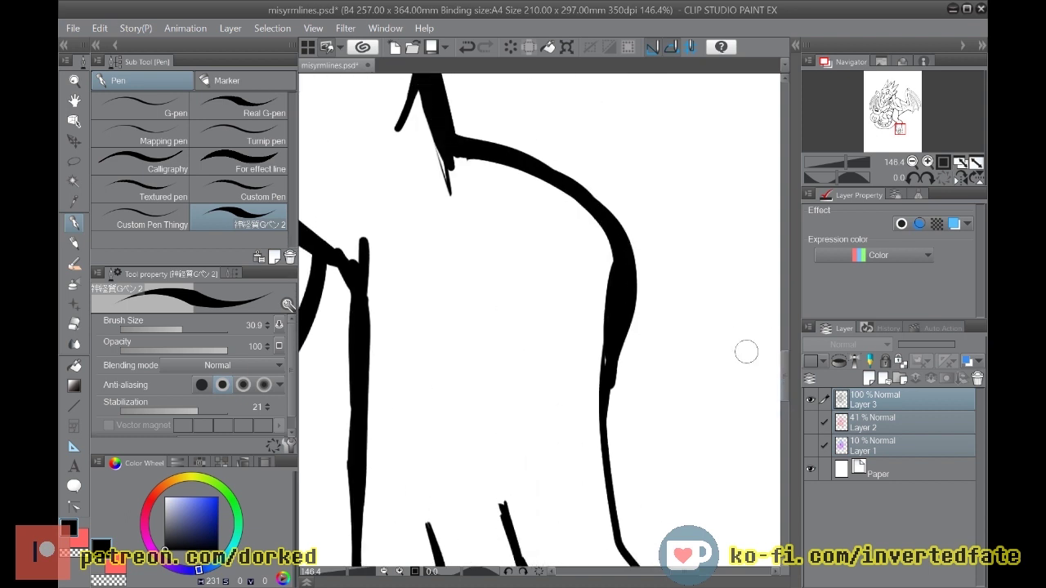
Step: Thicken the outer shin outline from below the knee bulge to the ankle and erase the stray line beneath the thigh
drag(612, 365, 626, 545)
mouse_move(613, 489)
mouse_down()
mouse_move(608, 328)
mouse_move(603, 401)
mouse_up()
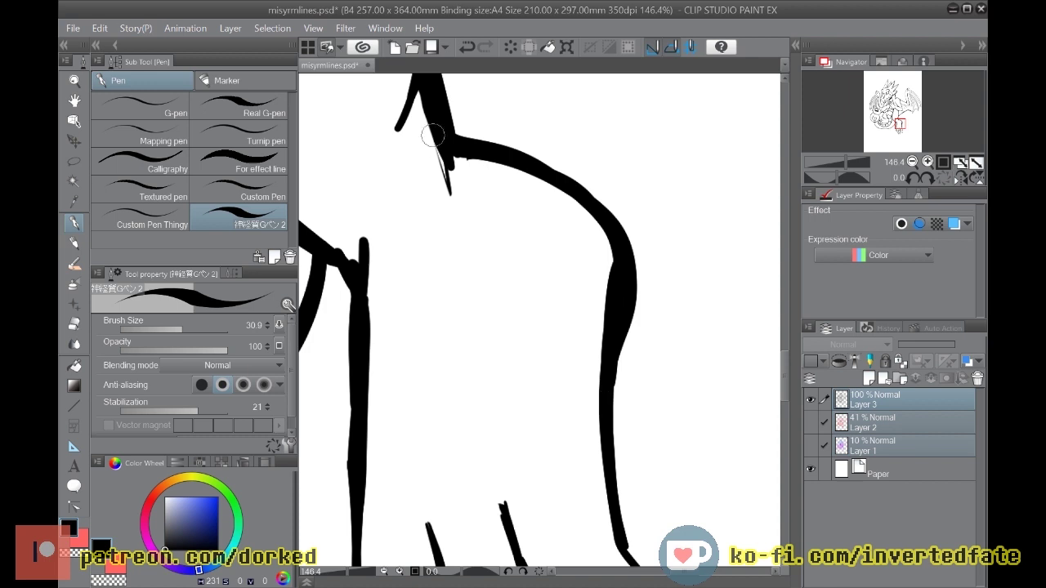
key(e)
mouse_move(429, 166)
mouse_down()
mouse_move(459, 214)
mouse_move(426, 151)
mouse_up()
Step: Extend the short curve at the base of the raised wing's thumb claw with the pen
scroll(426, 152, down, 6)
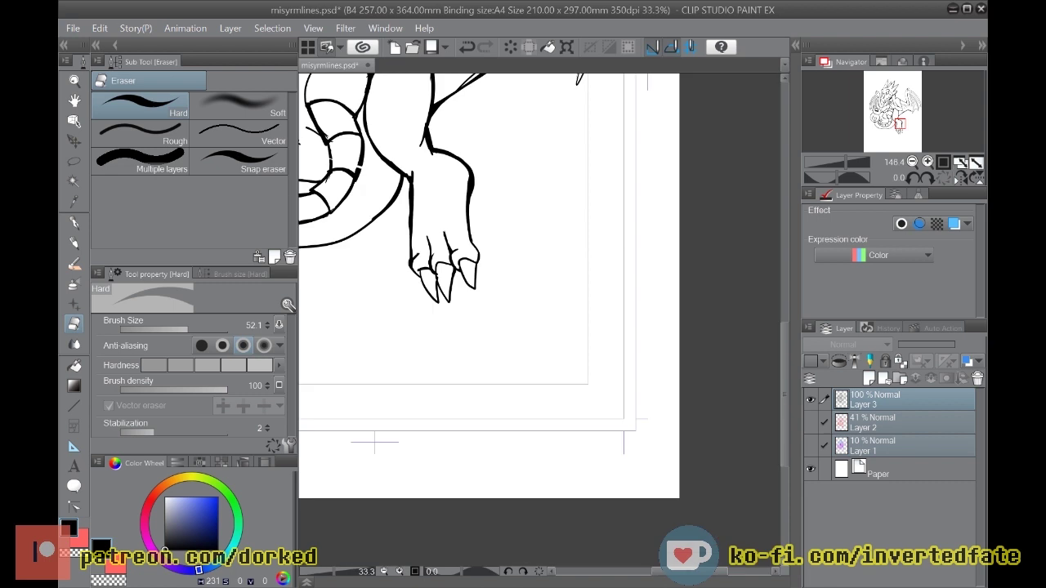
drag(786, 409, 780, 314)
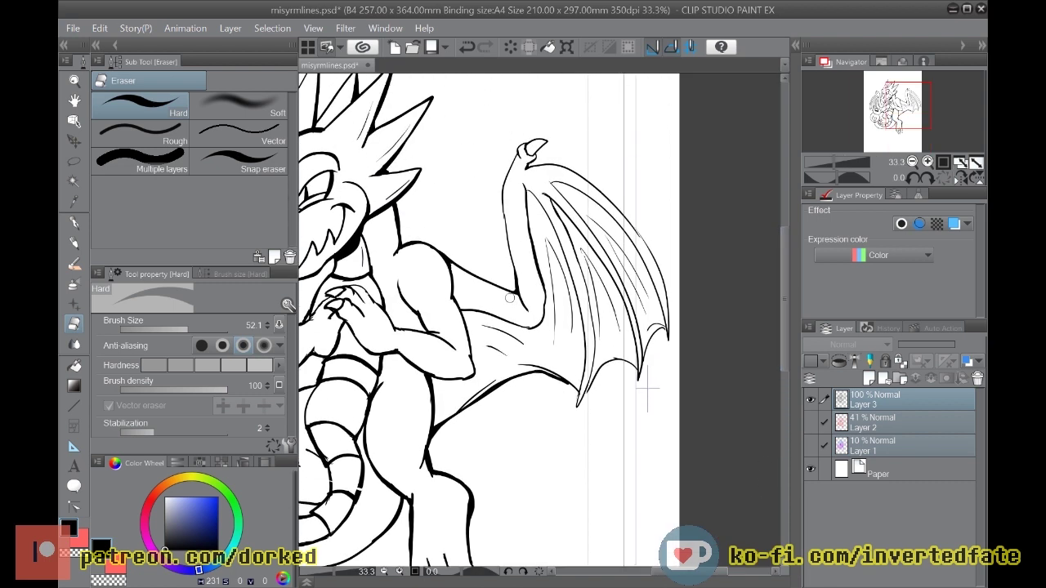
scroll(530, 197, up, 3)
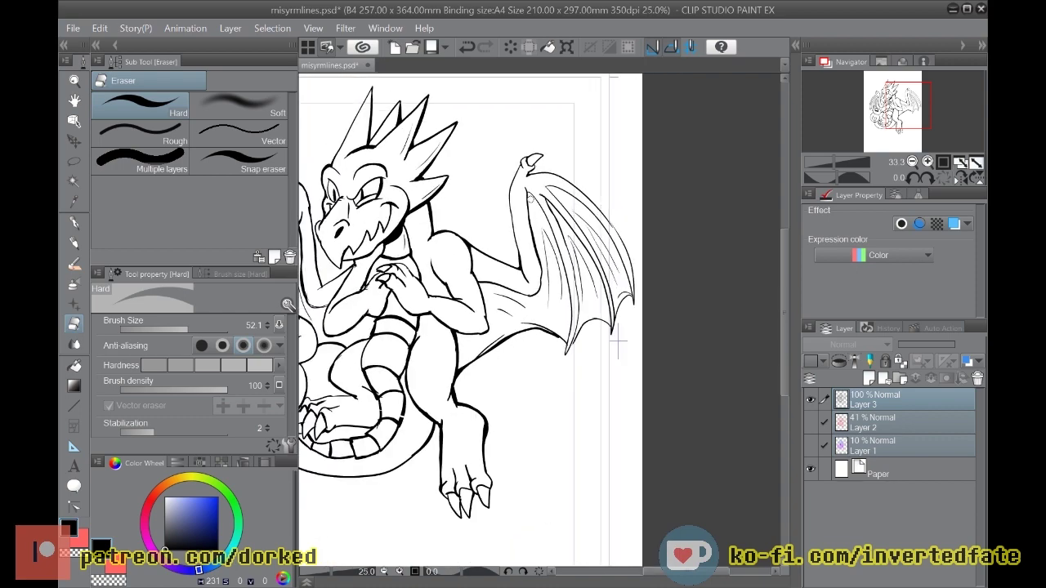
scroll(530, 160, up, 4)
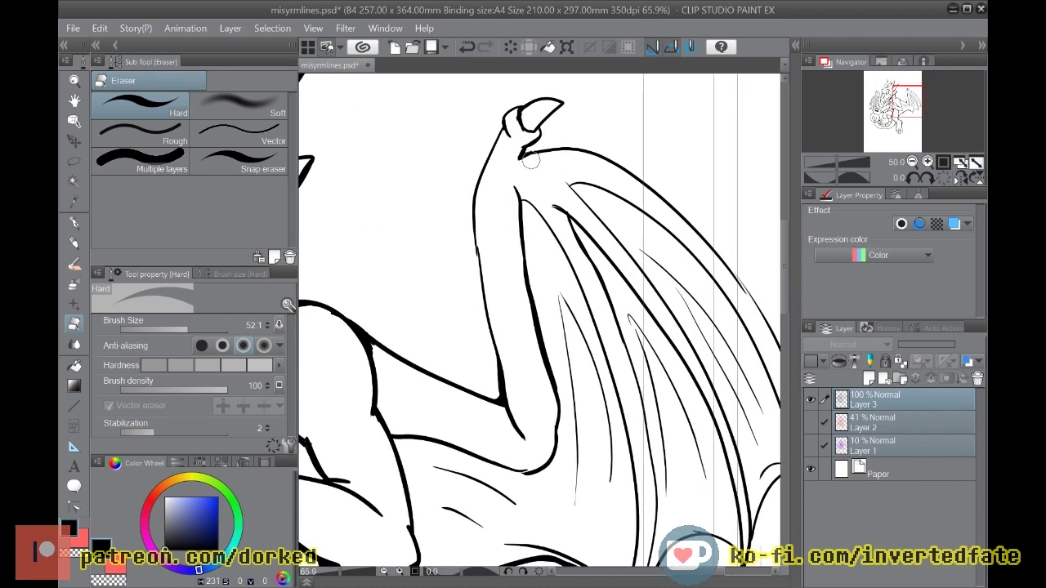
click(73, 224)
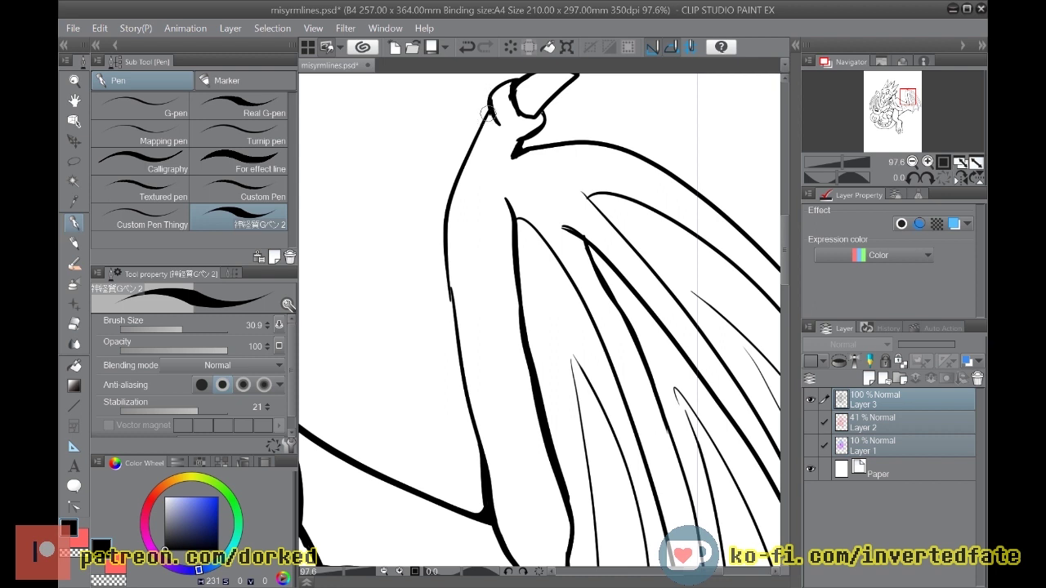
mouse_move(489, 112)
mouse_down()
mouse_move(447, 237)
mouse_move(448, 327)
mouse_up()
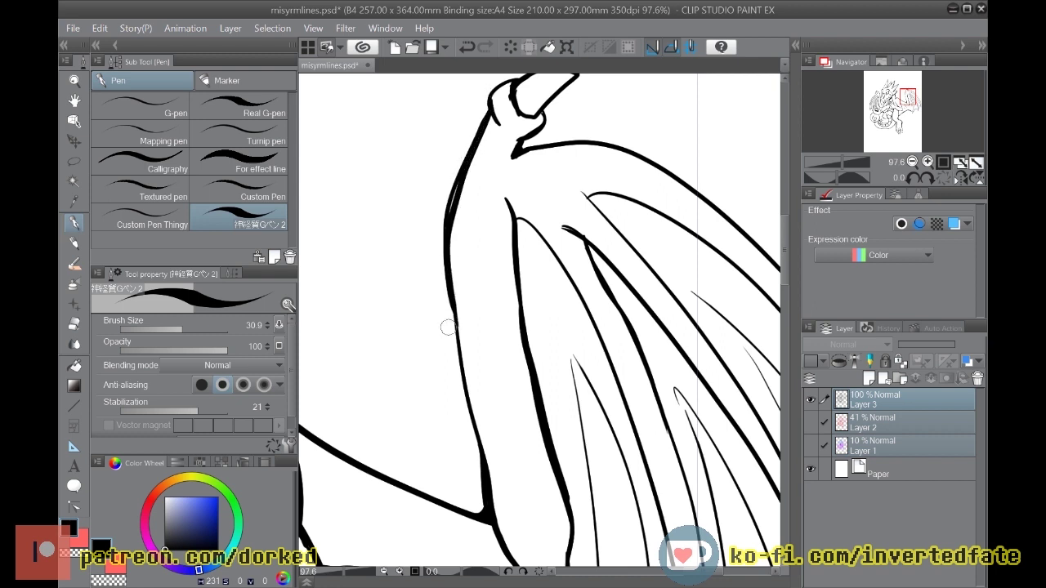
key(ctrl+z)
drag(515, 157, 507, 137)
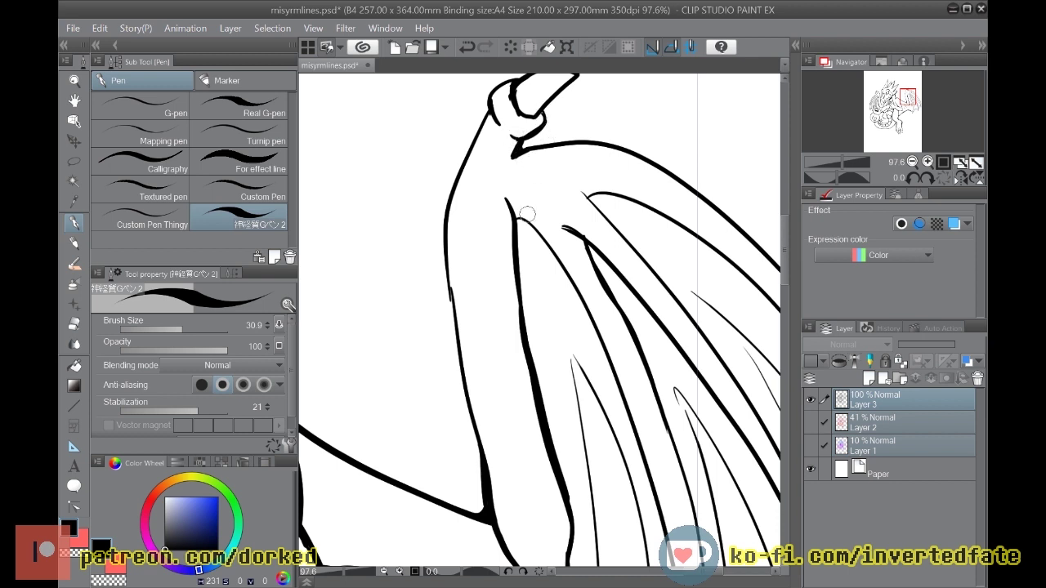
Step: Thicken the starts of the middle and upper wing-finger lines, filling the upper finger's junction with a solid black wedge
drag(529, 222, 621, 374)
key(ctrl+z)
drag(590, 254, 624, 323)
drag(576, 194, 611, 219)
key(ctrl+z)
drag(588, 199, 623, 233)
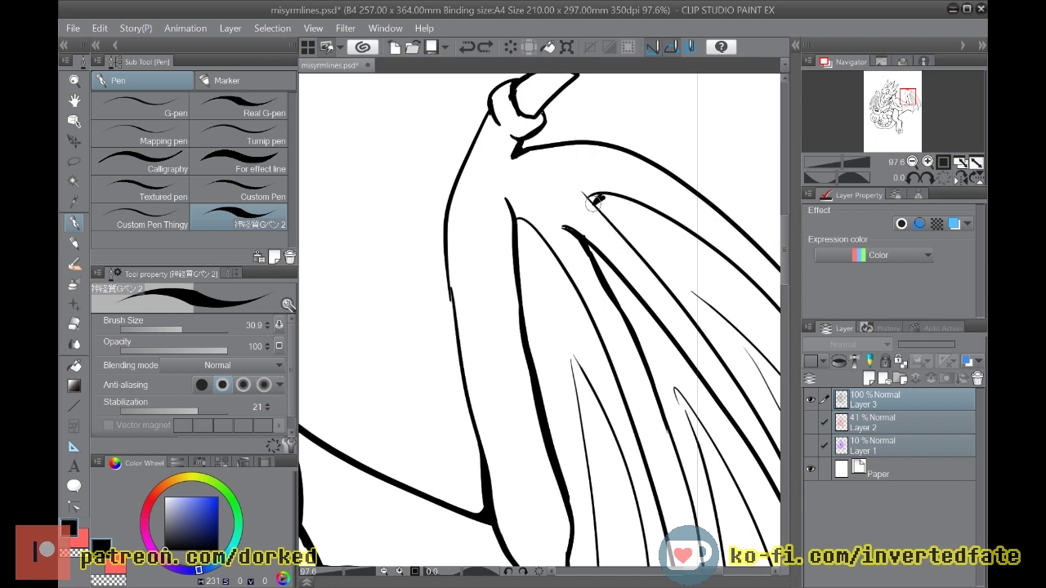
key(ctrl+z)
mouse_move(583, 193)
mouse_down()
mouse_move(637, 252)
mouse_move(609, 217)
mouse_up()
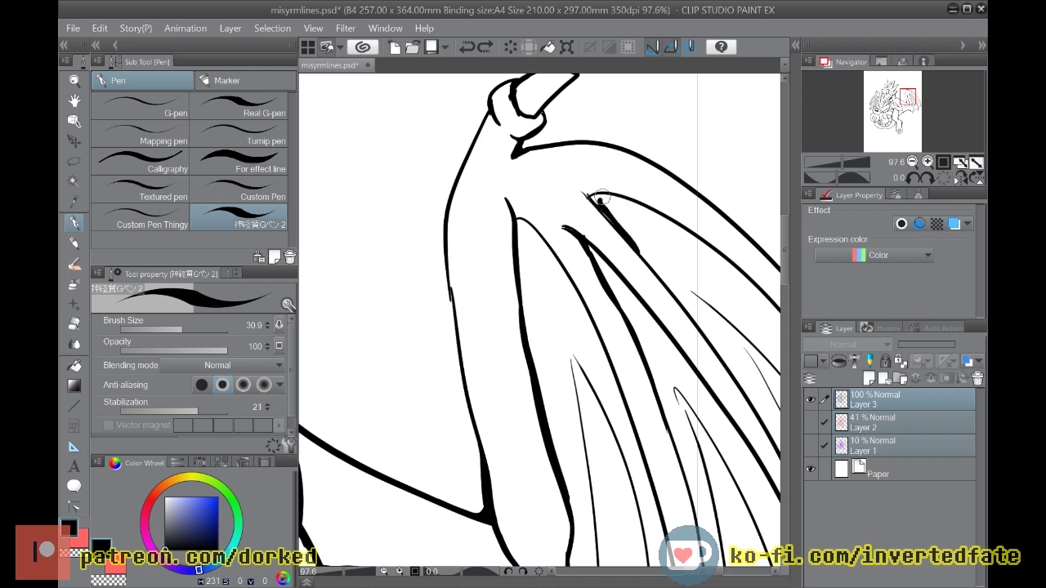
drag(617, 197, 641, 201)
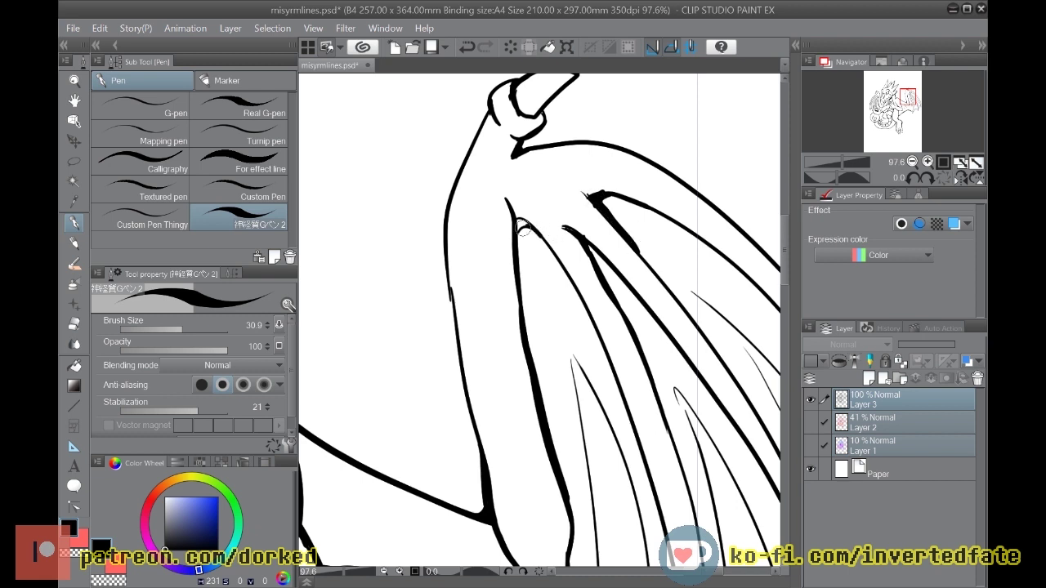
Step: Fill the notch where the innermost wing finger meets the arm and thicken the arm's adjoining edge downward
drag(521, 219, 513, 275)
mouse_move(528, 231)
mouse_down()
mouse_move(524, 337)
mouse_move(520, 264)
mouse_move(517, 331)
mouse_up()
drag(520, 290, 528, 372)
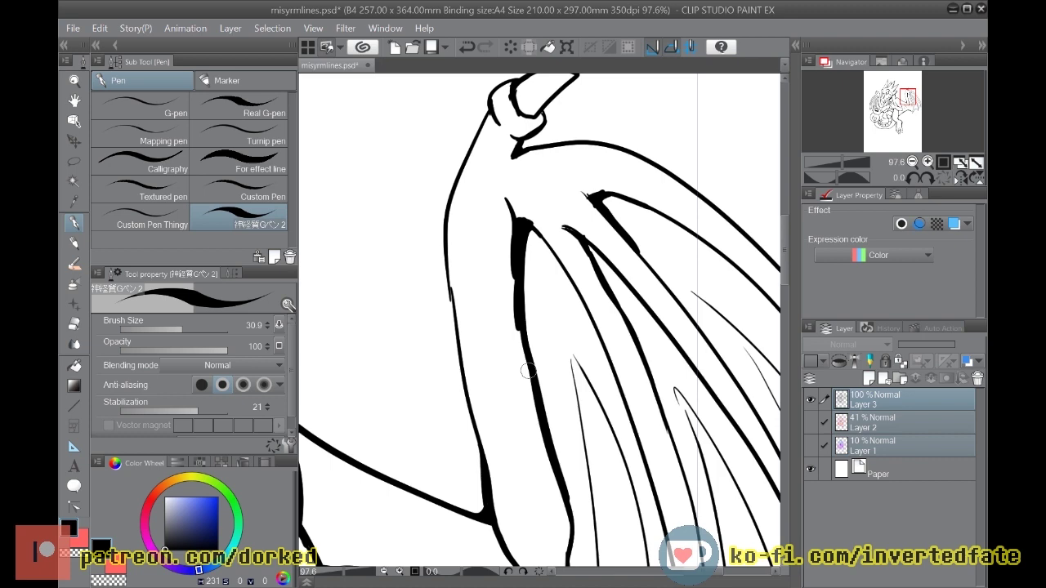
Step: Thicken the banded section's inner edge beside its upper bands and close the gaps in both edges lower down
scroll(529, 377, down, 5)
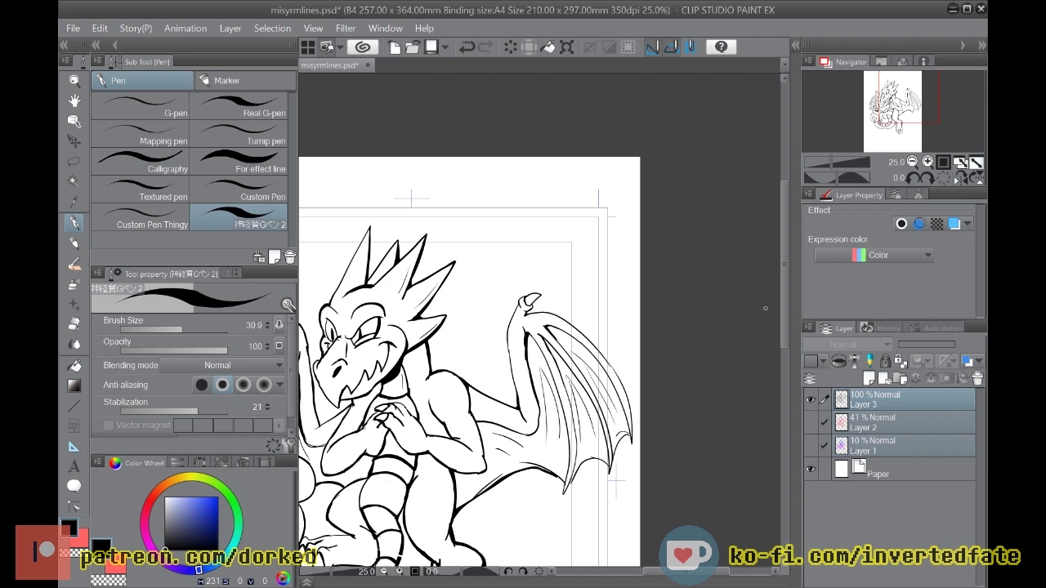
drag(783, 303, 766, 363)
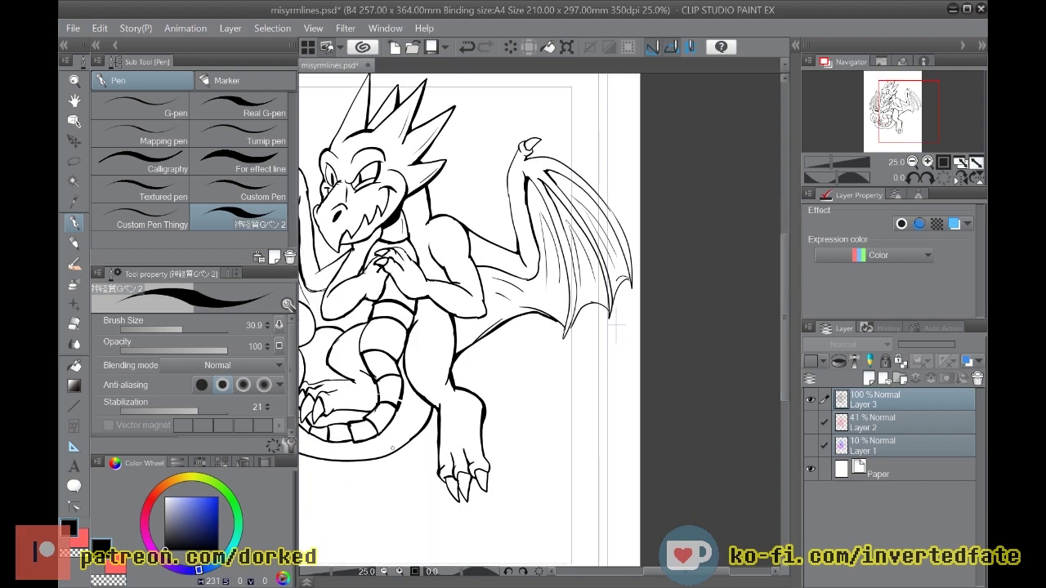
scroll(365, 402, up, 3)
scroll(365, 402, up, 3)
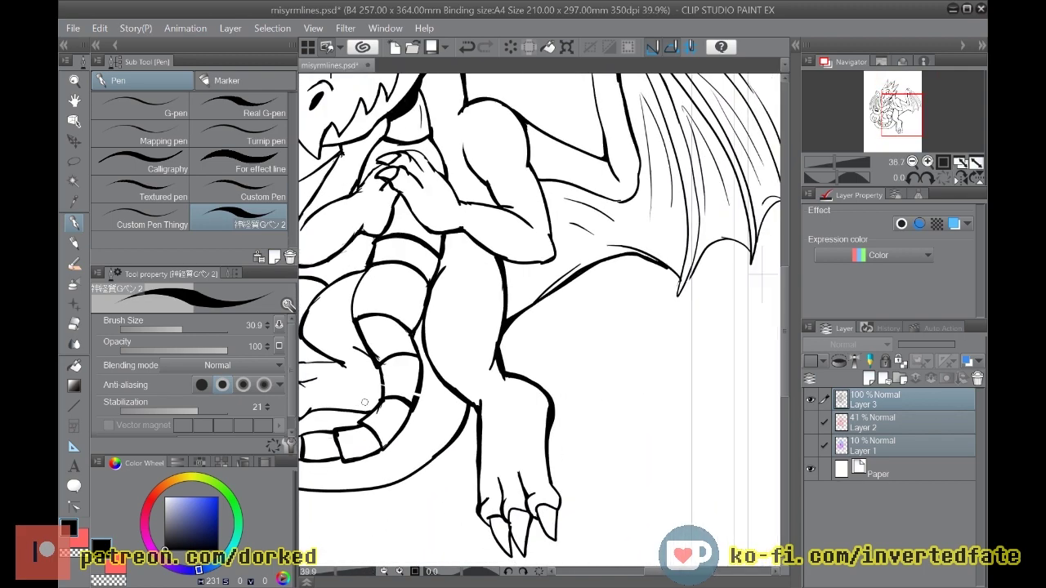
scroll(323, 250, up, 2)
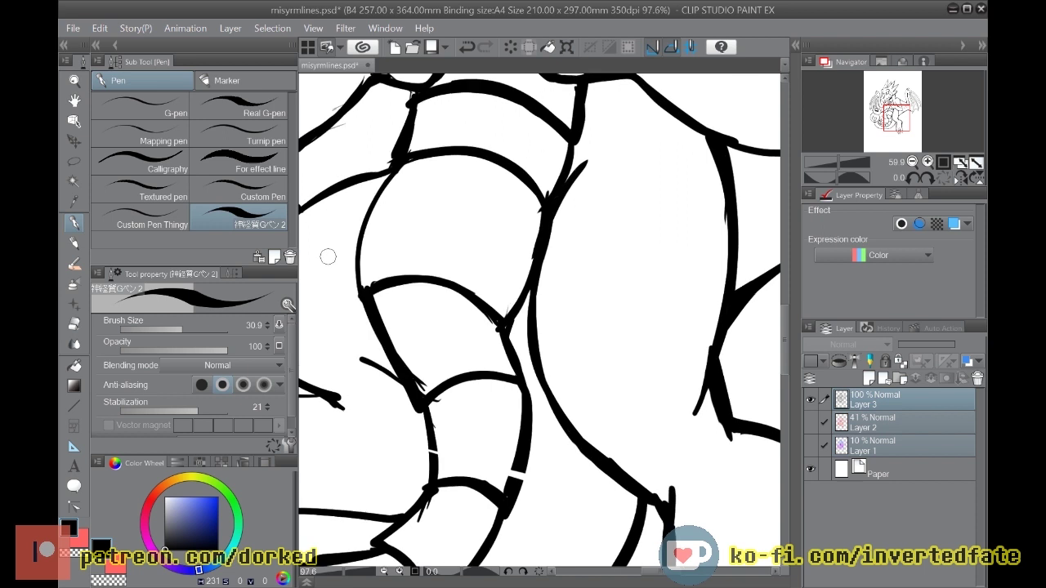
mouse_move(396, 159)
mouse_down()
mouse_move(370, 221)
mouse_move(359, 292)
mouse_move(384, 173)
mouse_up()
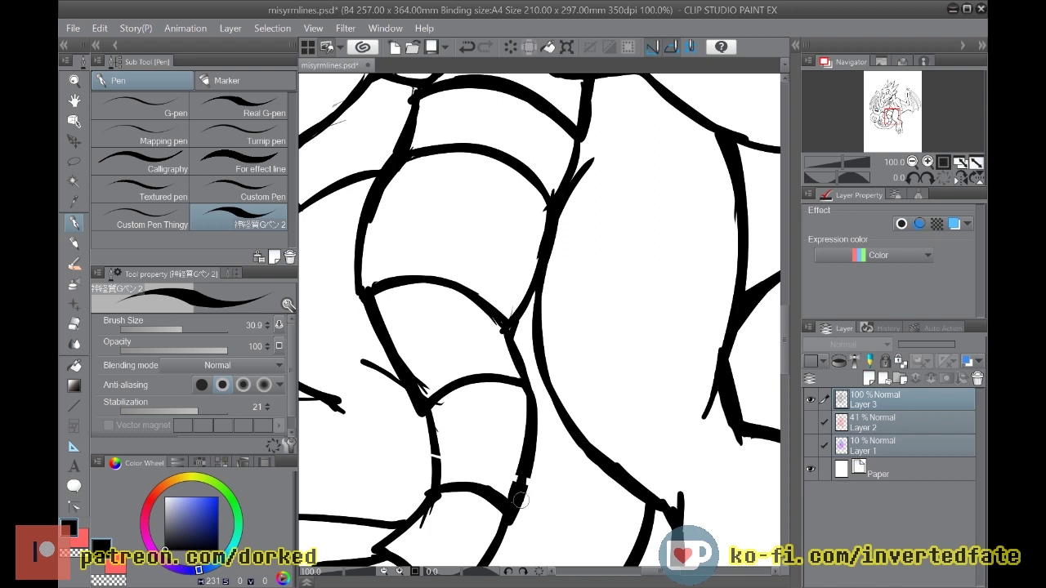
drag(438, 478, 447, 444)
key(ctrl+z)
drag(440, 475, 445, 441)
Step: Erase line overshoots along the banded section's inner edge and touch up the nearby band line with the pen
key(e)
drag(418, 531, 442, 495)
mouse_move(414, 359)
mouse_down()
mouse_move(431, 394)
mouse_move(417, 359)
mouse_up()
mouse_move(449, 408)
mouse_down()
mouse_move(439, 413)
mouse_move(448, 464)
mouse_up()
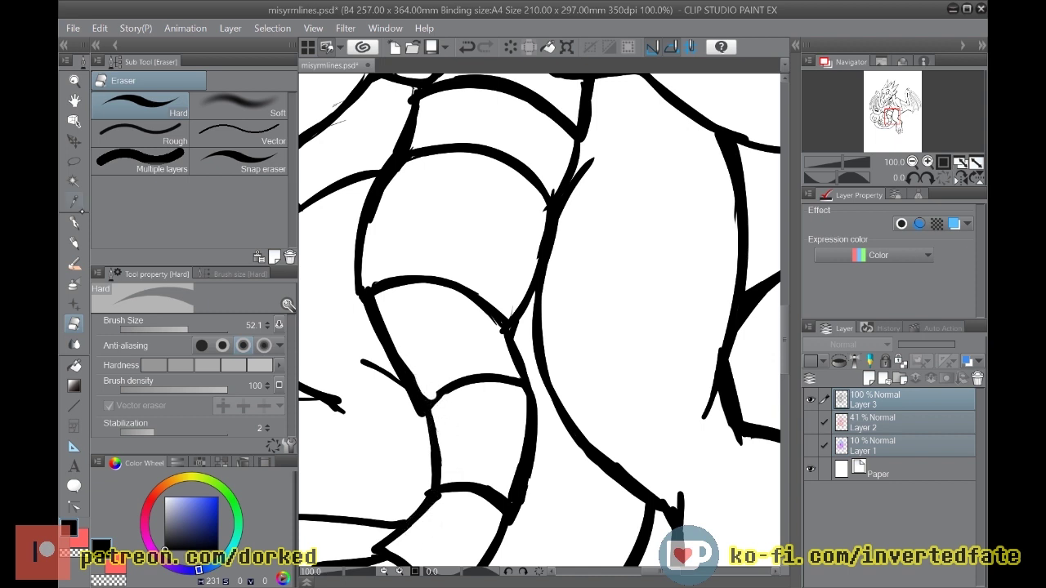
key(p)
drag(474, 380, 488, 370)
Step: Examine the line weight of the whole dragon, from the full-page composition to the upper body and wing
scroll(488, 369, down, 6)
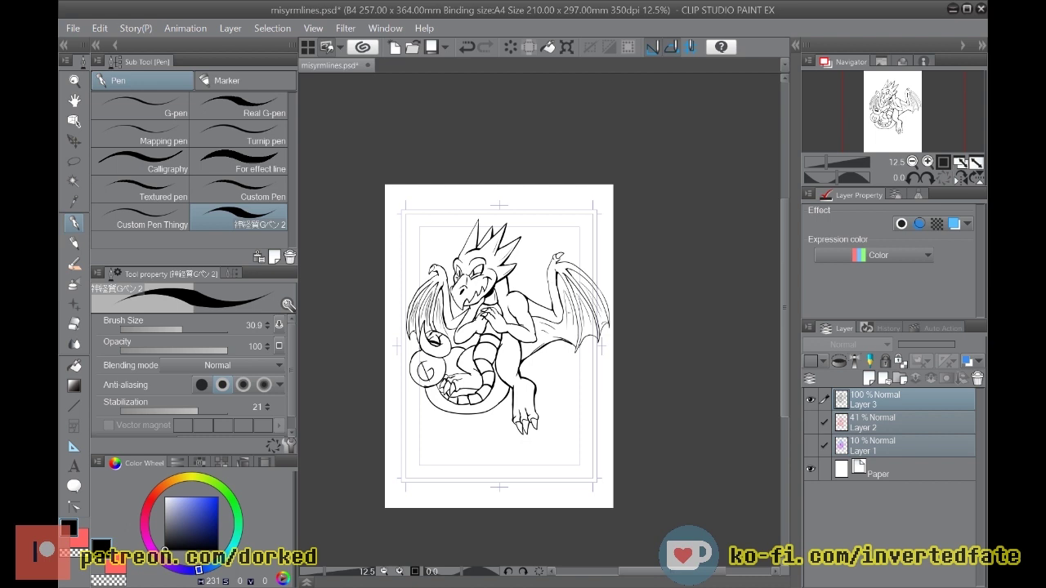
scroll(529, 265, down, 2)
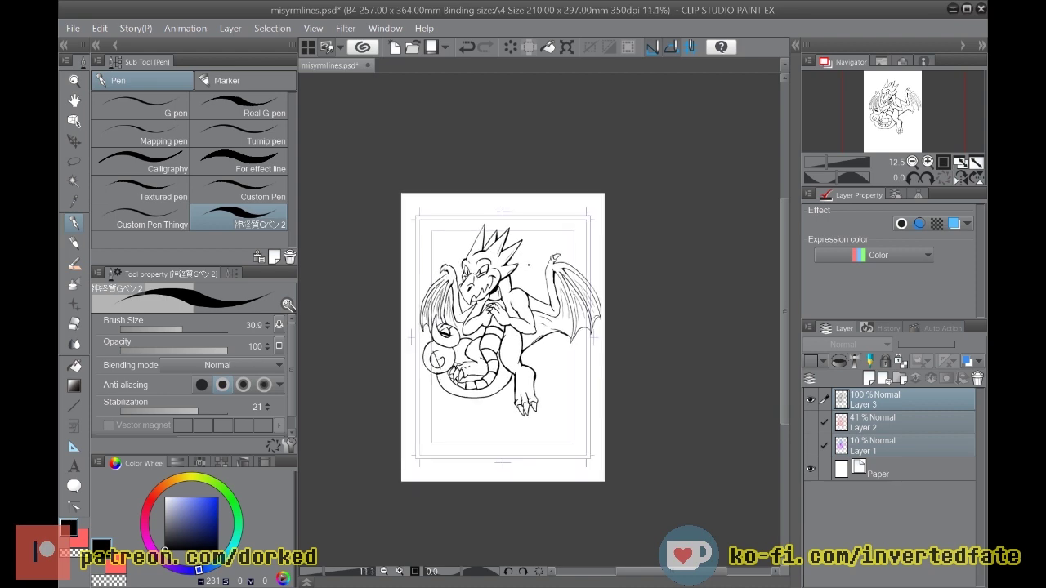
scroll(528, 265, up, 3)
scroll(529, 264, up, 2)
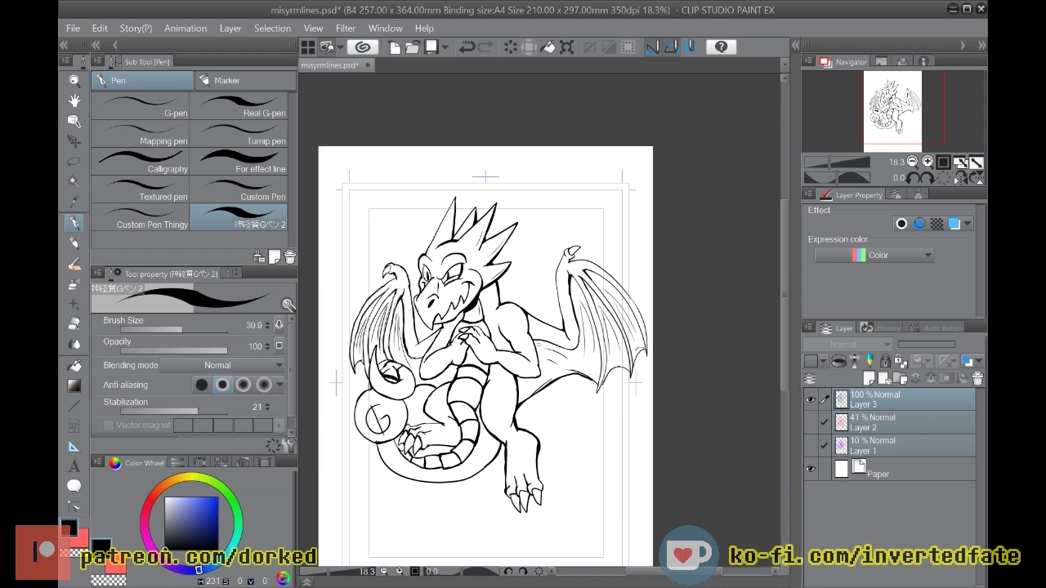
scroll(529, 365, up, 1)
scroll(564, 352, up, 2)
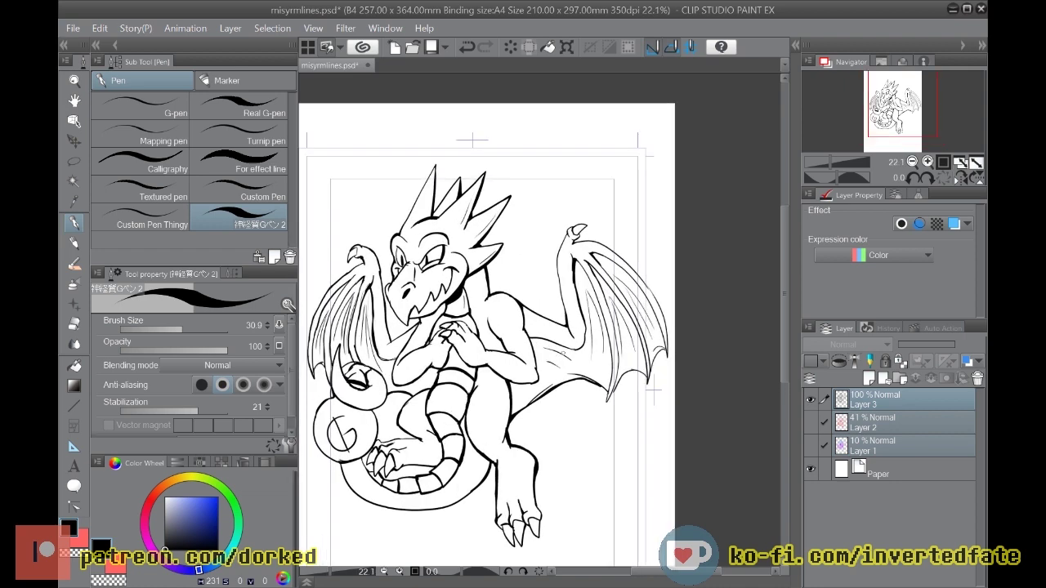
scroll(563, 353, up, 1)
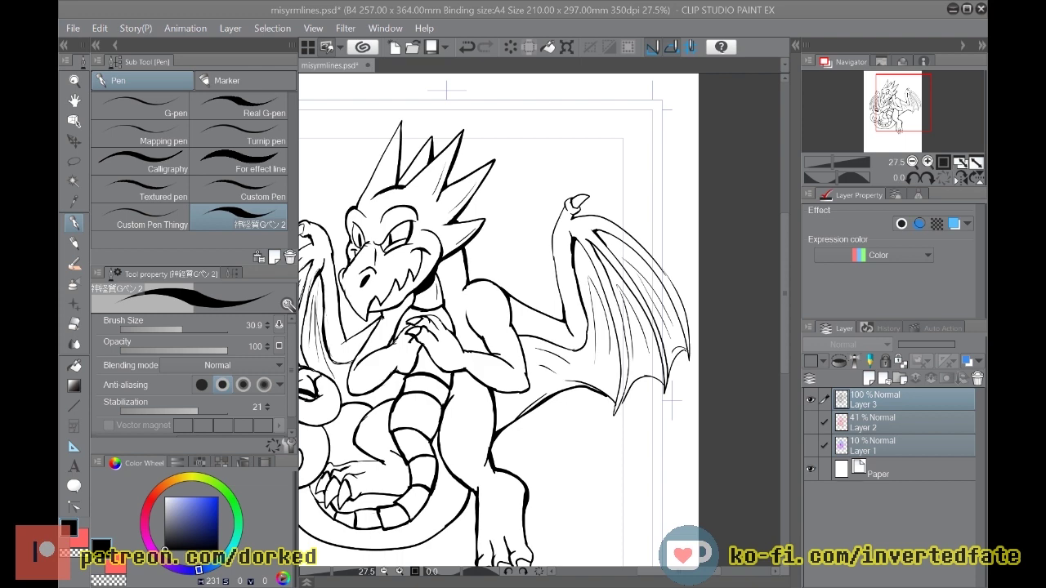
scroll(635, 302, up, 2)
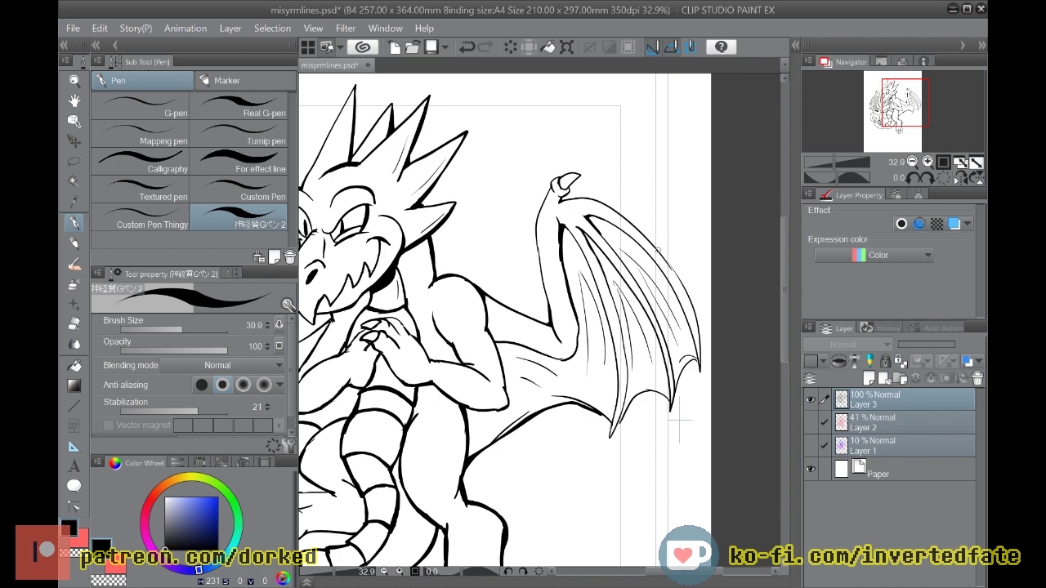
Step: Extend a tapered black shadow below the wing's thumb joint and thicken the lower edge of the thumb claw
scroll(579, 198, down, 1)
scroll(579, 198, up, 2)
scroll(573, 197, up, 5)
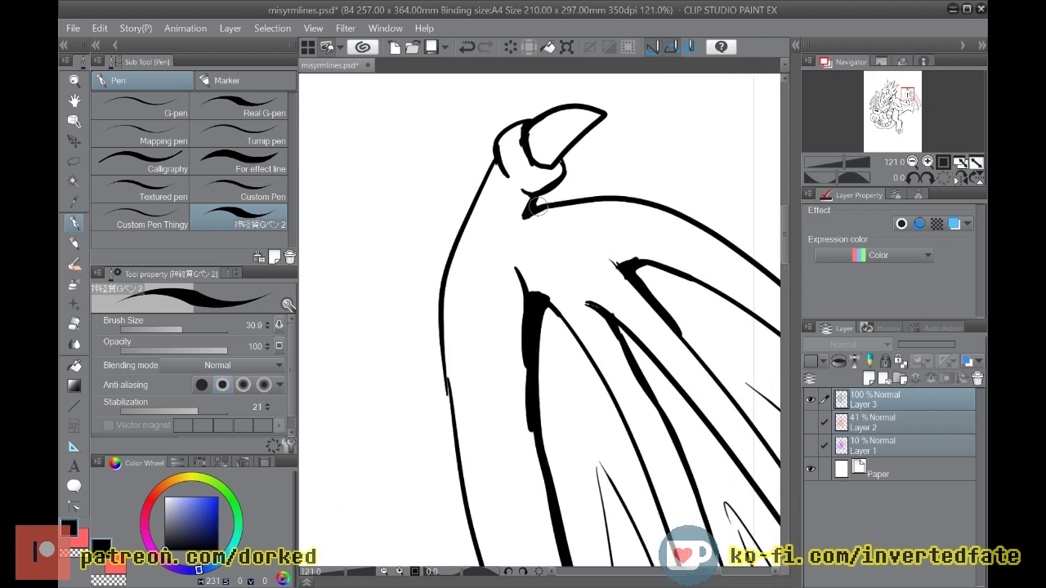
scroll(537, 206, up, 1)
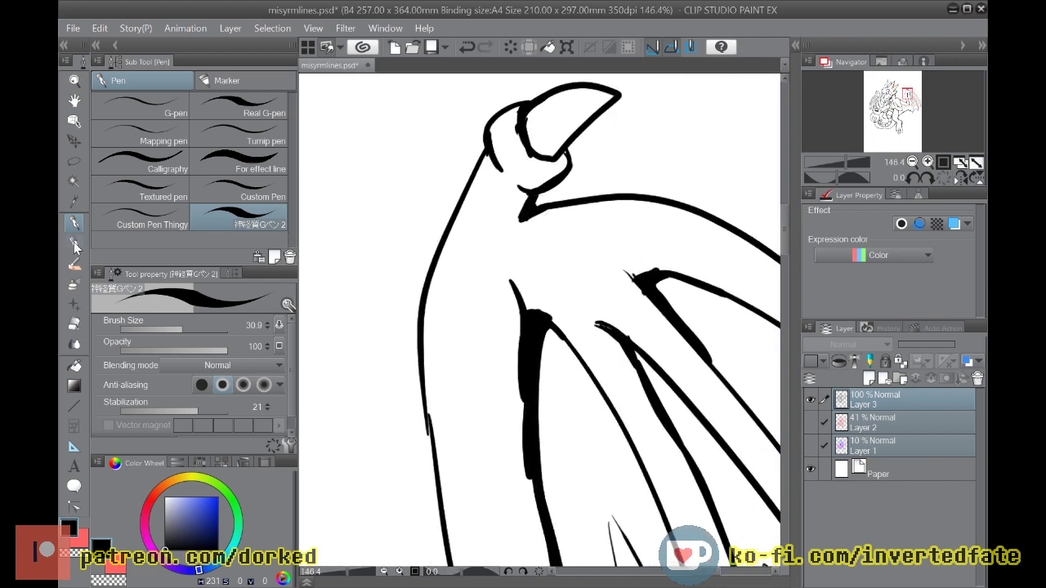
drag(534, 195, 512, 241)
mouse_move(615, 96)
mouse_down()
mouse_move(580, 117)
mouse_move(549, 163)
mouse_move(612, 99)
mouse_move(564, 141)
mouse_up()
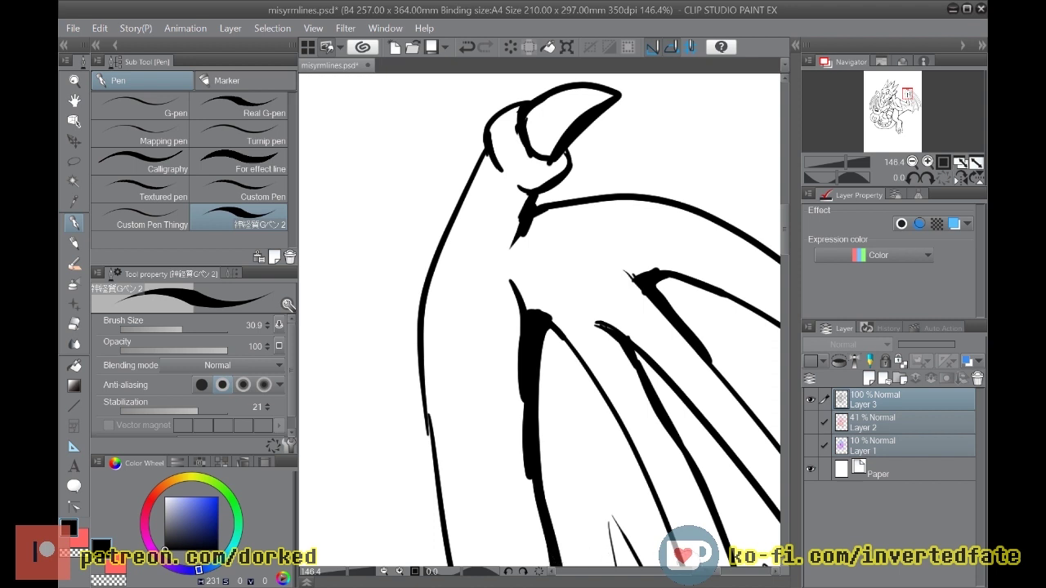
Step: Thicken the wing's upper leading edge from the thumb joint down along its outer curve
drag(709, 571, 717, 571)
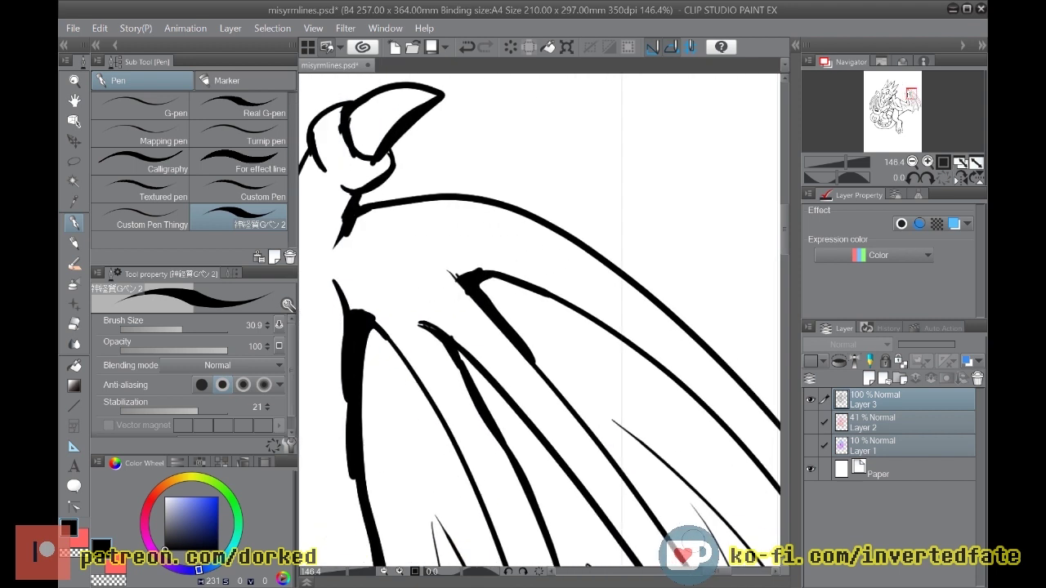
mouse_move(347, 217)
mouse_down()
mouse_move(436, 202)
mouse_move(518, 212)
mouse_move(510, 215)
mouse_move(538, 219)
mouse_move(645, 288)
mouse_move(713, 350)
mouse_up()
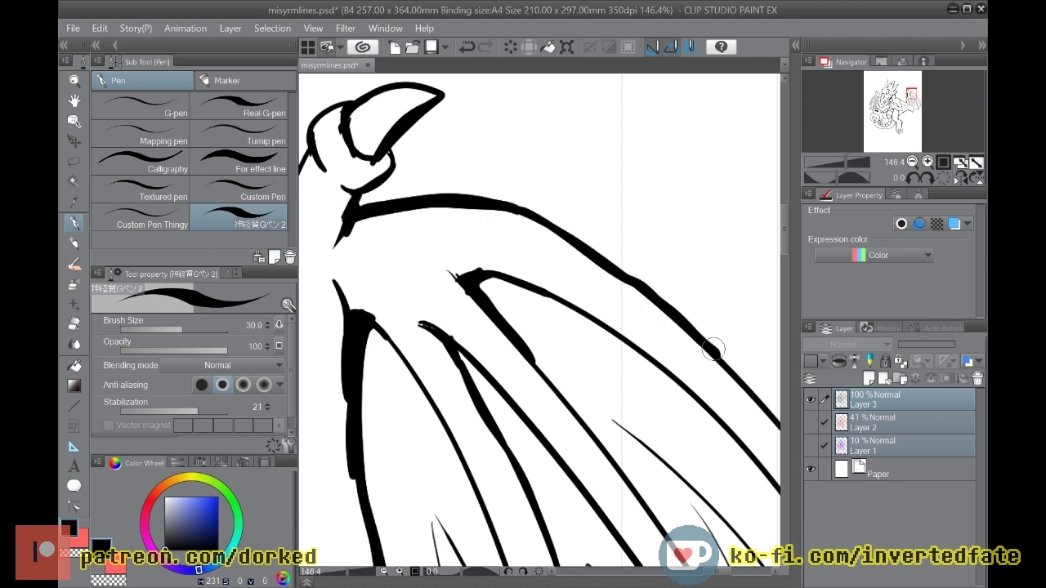
key(ctrl+minus)
key(ctrl+minus)
key(ctrl+minus)
key(ctrl+minus)
key(ctrl+plus)
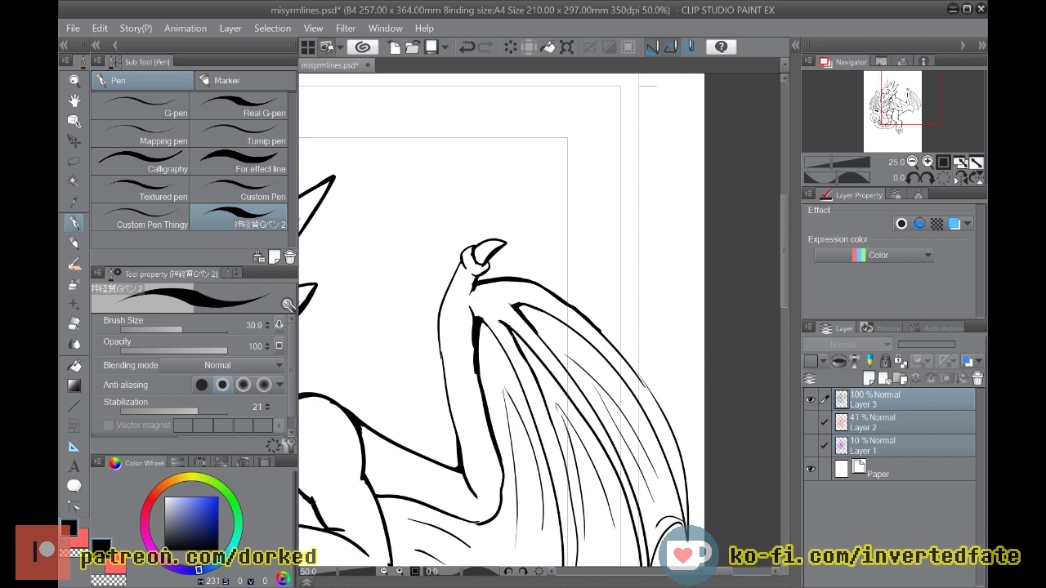
key(ctrl+plus)
key(ctrl+plus)
drag(657, 339, 703, 384)
key(ctrl+z)
mouse_move(664, 343)
mouse_down()
mouse_move(741, 429)
mouse_move(769, 483)
mouse_up()
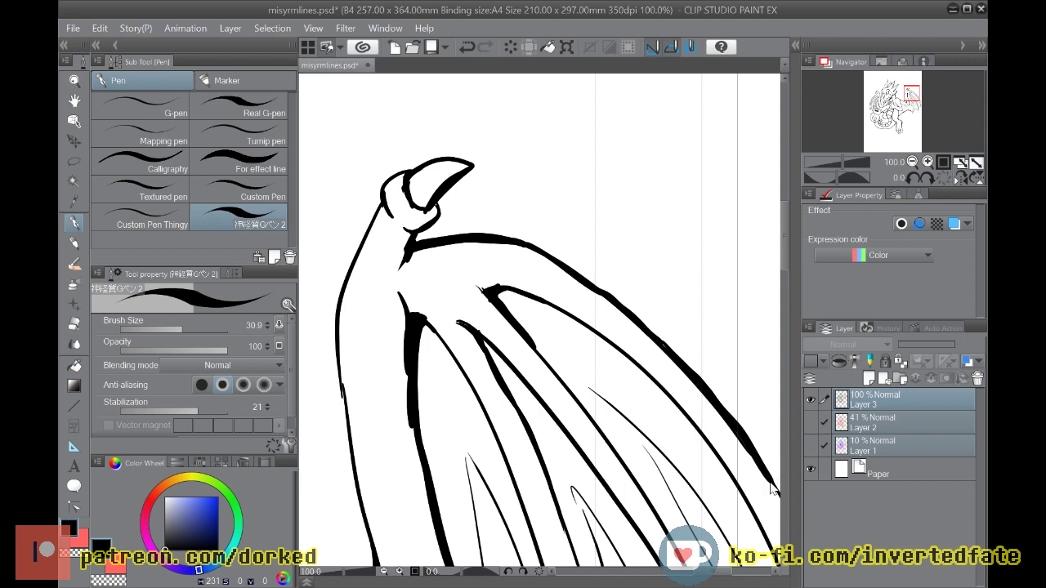
Step: Review the full drawing's balance and inspect the outer edge and tip of the wing with the thickened leading edge
key(ctrl+minus)
key(ctrl+minus)
key(ctrl+minus)
key(ctrl+minus)
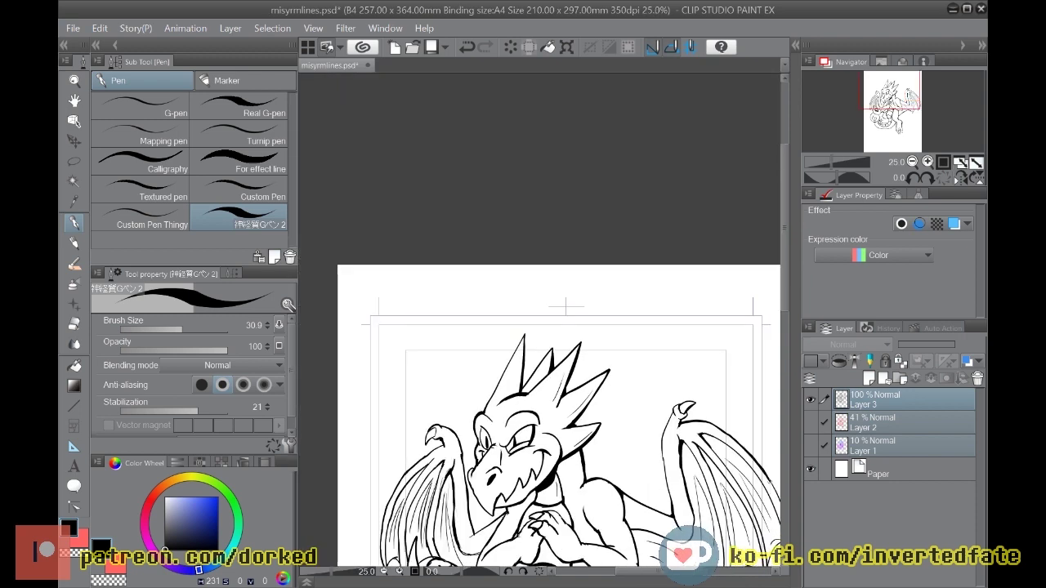
drag(786, 307, 785, 371)
drag(649, 575, 677, 576)
scroll(615, 270, down, 2)
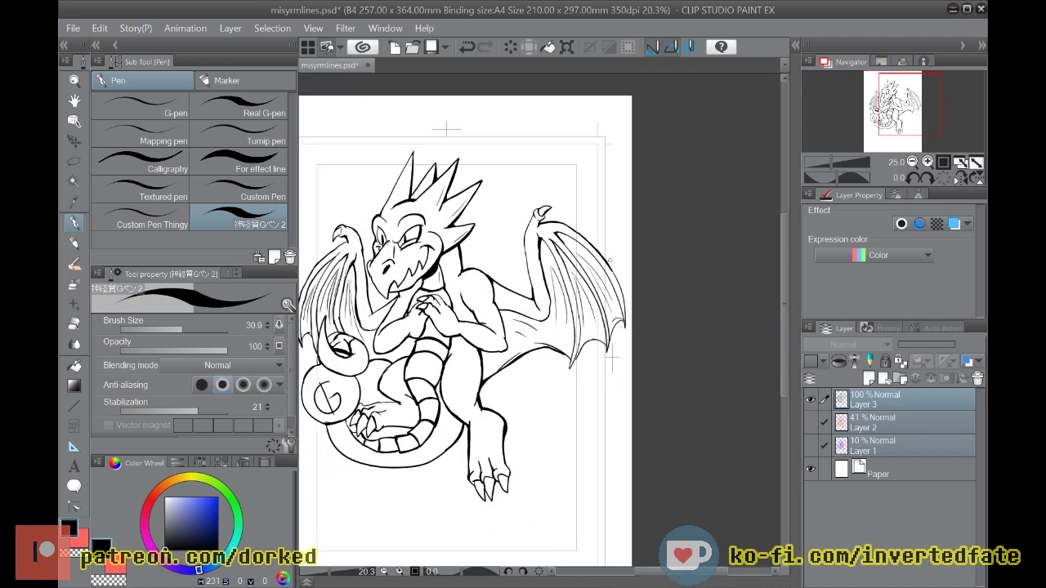
scroll(632, 280, up, 2)
scroll(631, 280, up, 5)
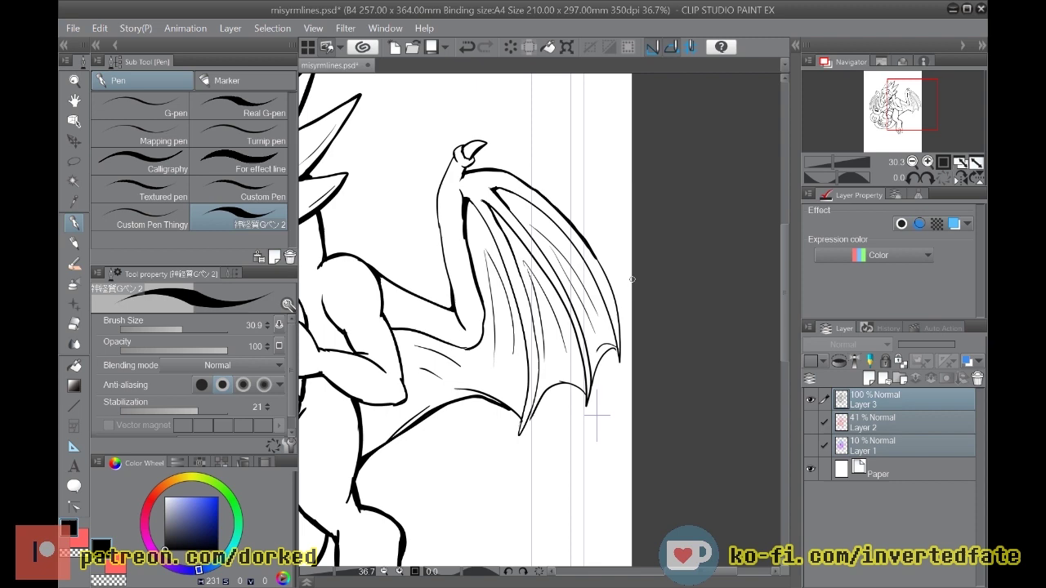
scroll(632, 279, up, 1)
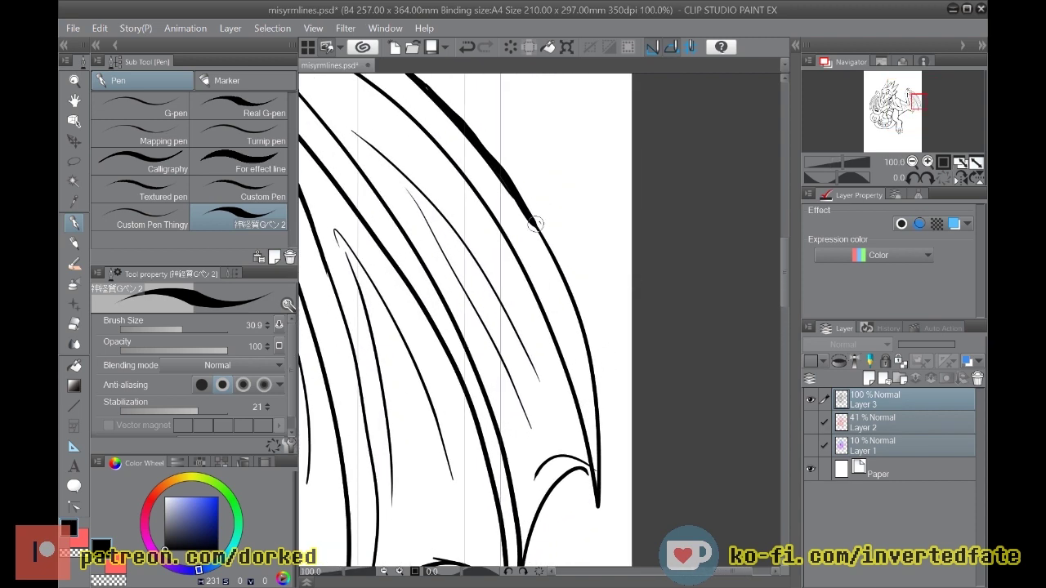
Step: Thicken the lower part of the wing's outer edge, following its curve down to the wing tip
drag(539, 223, 577, 307)
key(ctrl+z)
mouse_move(534, 219)
mouse_down()
mouse_move(551, 252)
mouse_move(547, 217)
mouse_move(577, 293)
mouse_up()
key(ctrl+z)
key(ctrl+z)
drag(535, 222, 575, 304)
key(ctrl+z)
mouse_move(535, 222)
mouse_down()
mouse_move(597, 385)
mouse_move(597, 499)
mouse_move(581, 491)
mouse_move(589, 464)
mouse_move(598, 504)
mouse_up()
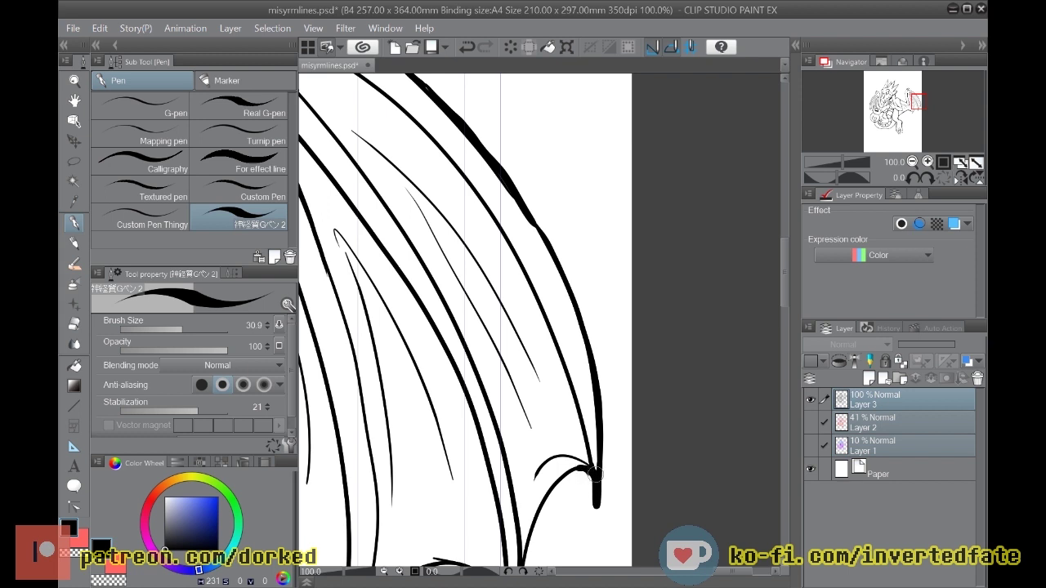
Step: Erase the overshooting stroke below the wing tip, and thicken the tip joint and the adjoining scalloped membrane edge
click(74, 342)
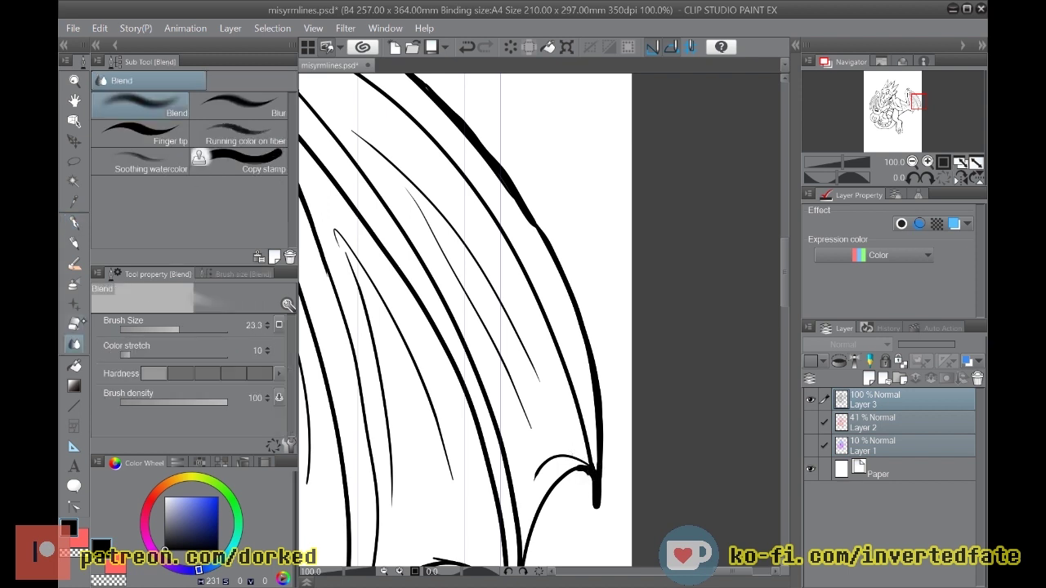
click(75, 324)
mouse_move(595, 508)
mouse_down()
mouse_move(590, 480)
mouse_move(598, 508)
mouse_move(578, 474)
mouse_up()
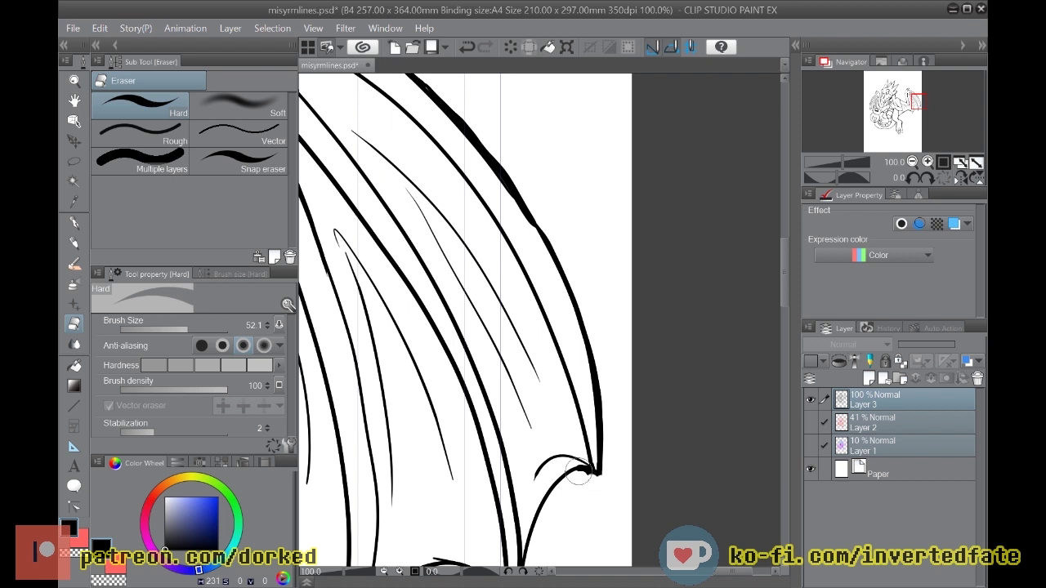
key(p)
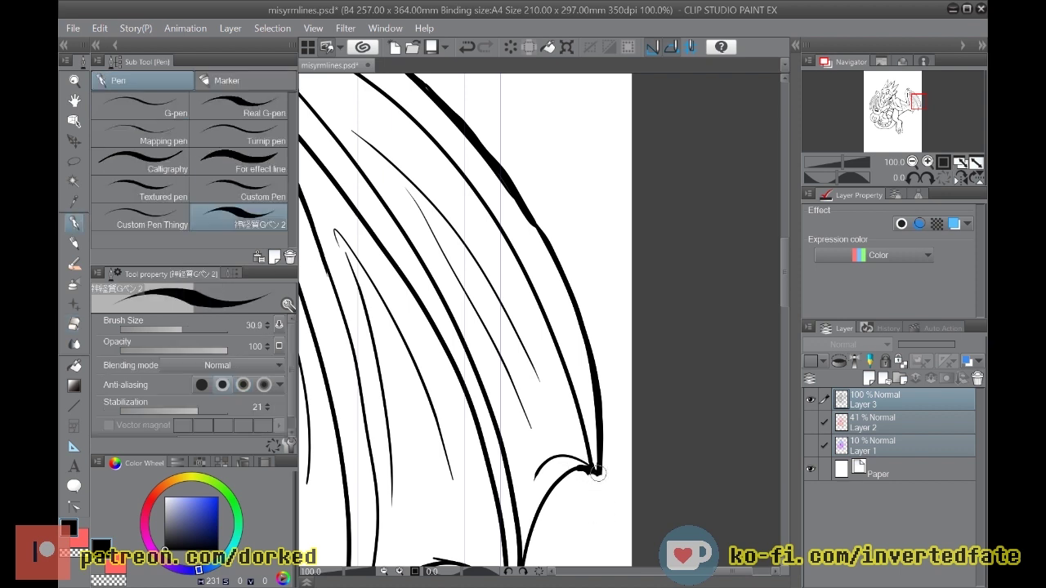
mouse_move(588, 470)
mouse_down()
mouse_move(558, 486)
mouse_move(522, 563)
mouse_move(536, 514)
mouse_move(601, 473)
mouse_up()
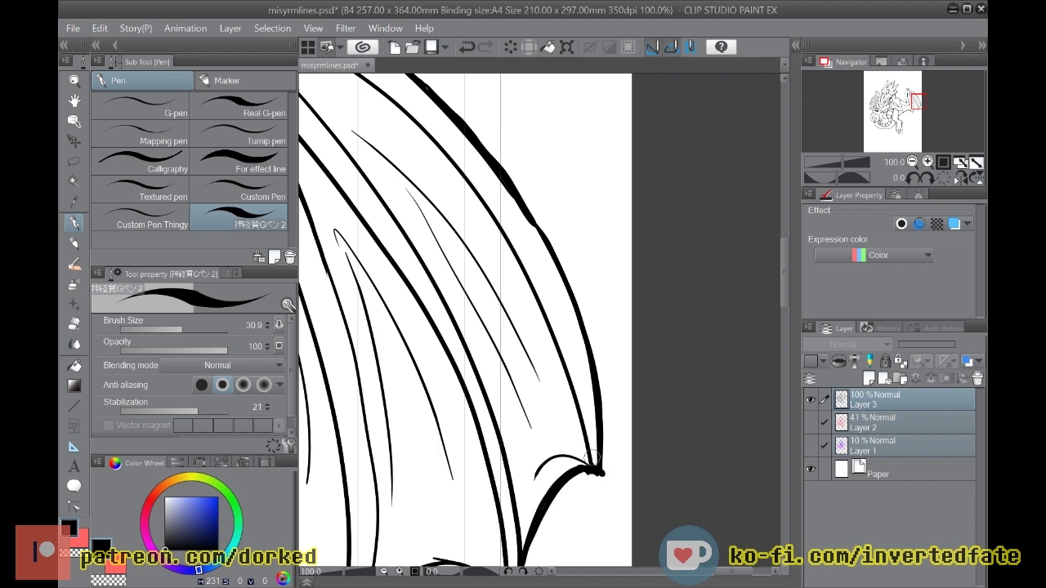
Step: Thicken the next scalloped membrane edge along the wing's lower side, tapering both ends into the finger tips
drag(783, 272, 783, 292)
mouse_move(411, 425)
mouse_down()
mouse_move(447, 427)
mouse_move(490, 464)
mouse_up()
key(ctrl+z)
mouse_move(408, 426)
mouse_down()
mouse_move(472, 433)
mouse_move(507, 472)
mouse_up()
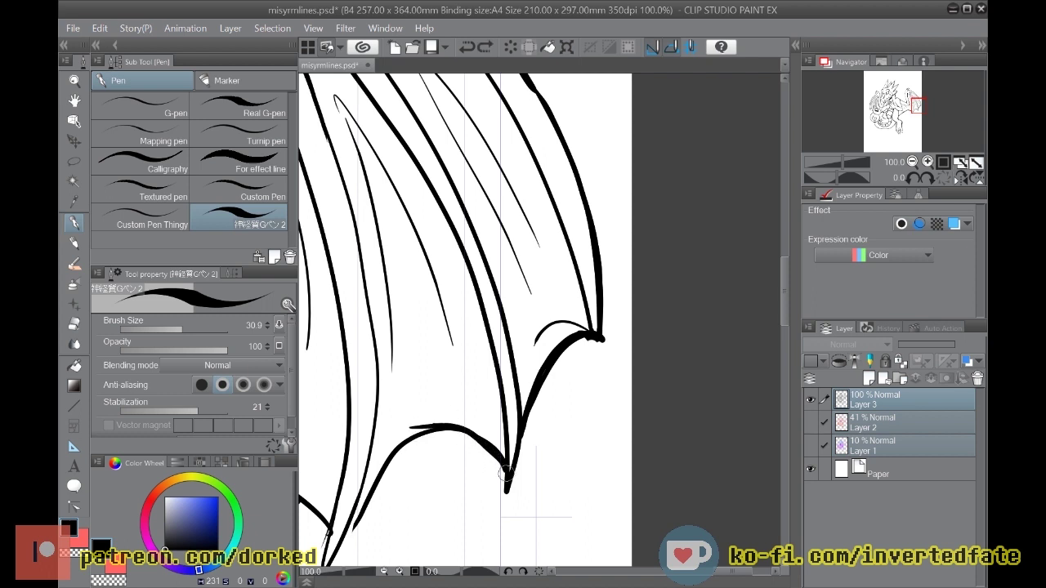
drag(438, 425, 354, 503)
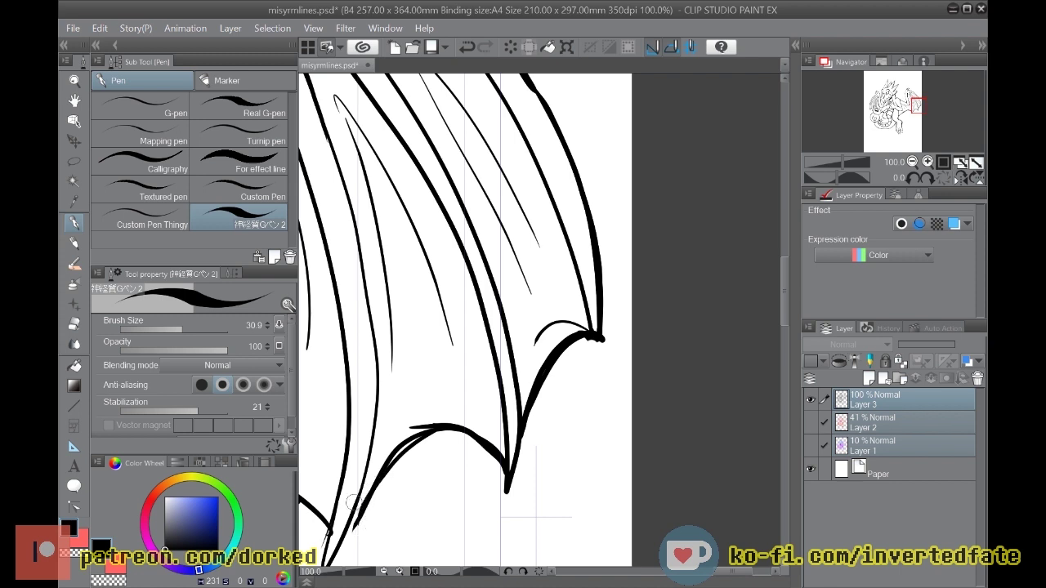
key(ctrl+z)
mouse_move(433, 427)
mouse_down()
mouse_move(396, 459)
mouse_move(330, 564)
mouse_up()
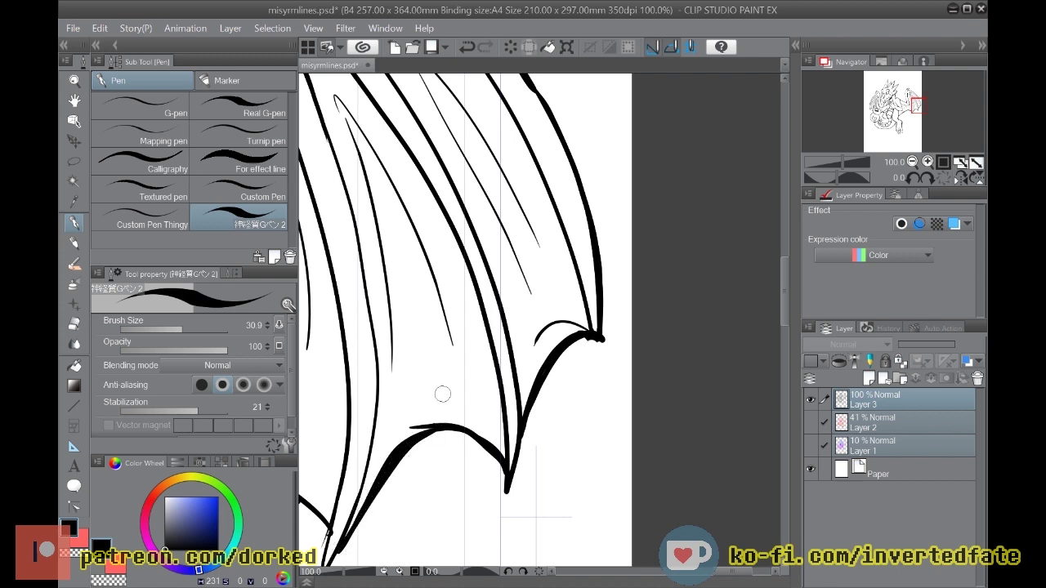
Step: Examine the line weight of both wings, the upper body and the coiled tail tip for remaining thin spots
scroll(442, 394, down, 3)
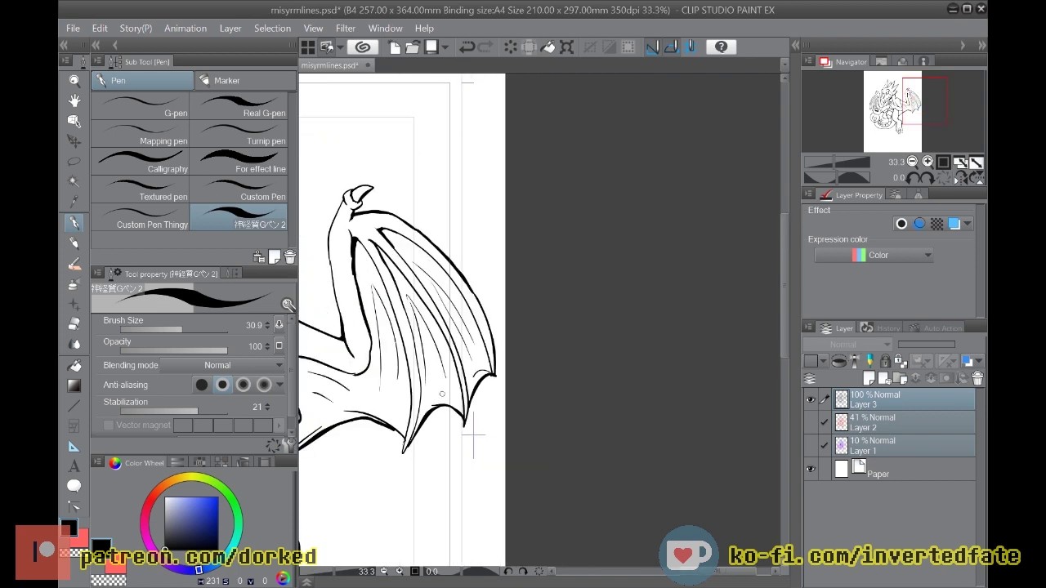
drag(708, 577, 678, 580)
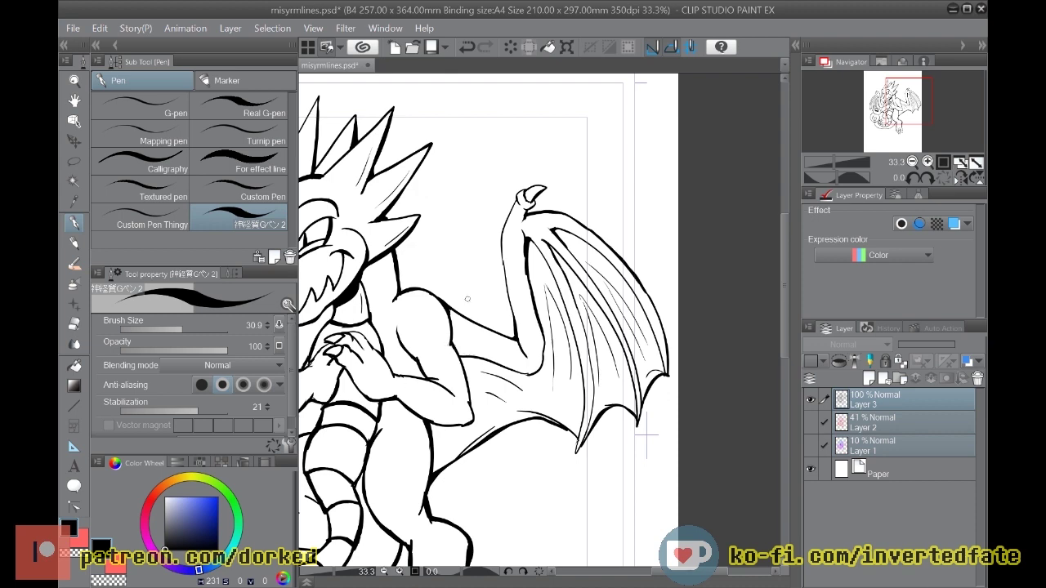
scroll(467, 295, down, 2)
scroll(467, 296, up, 2)
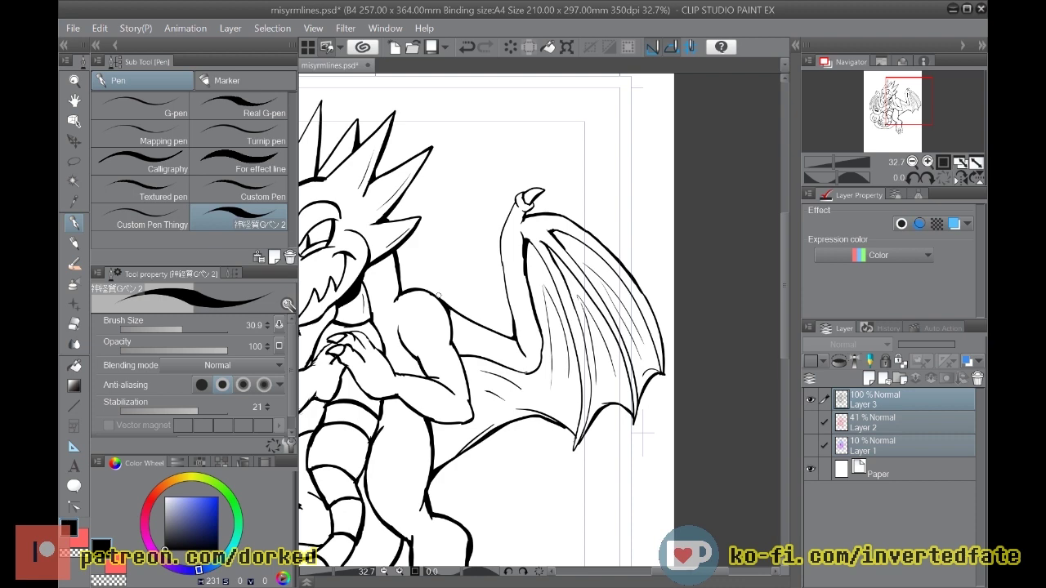
drag(676, 573, 648, 580)
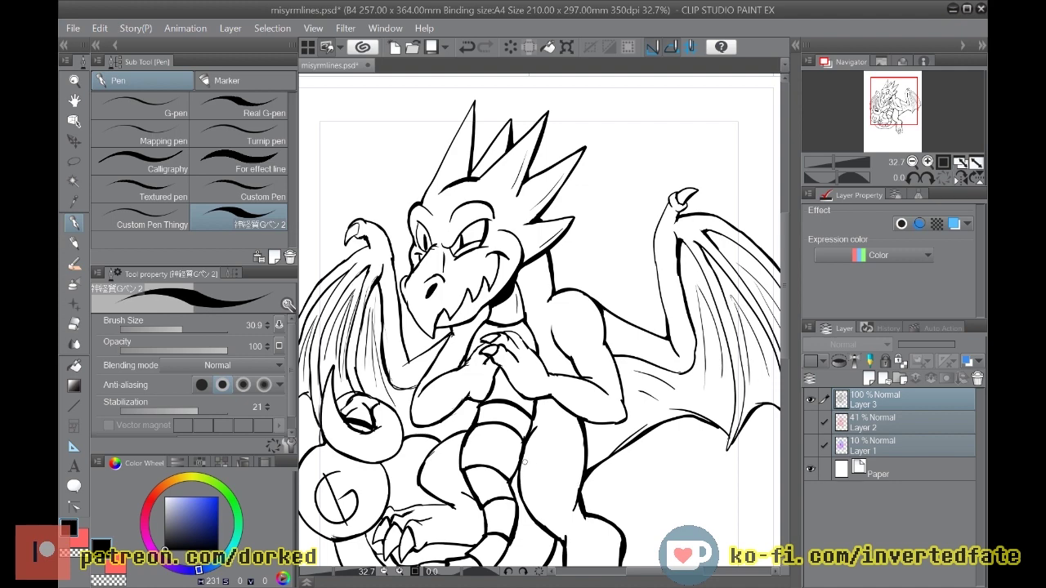
scroll(524, 463, down, 1)
scroll(519, 460, down, 2)
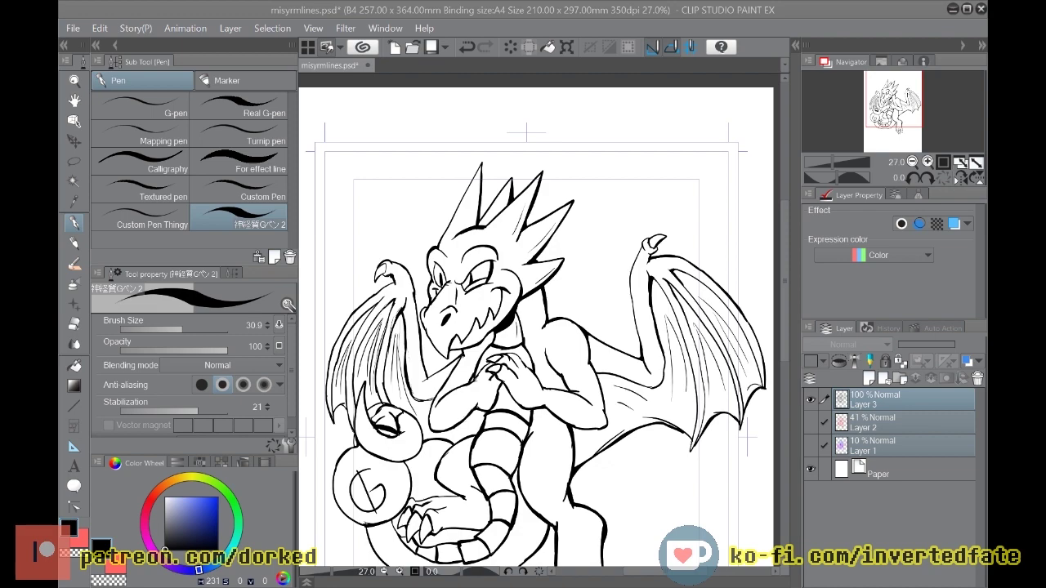
scroll(398, 475, up, 1)
scroll(341, 421, up, 5)
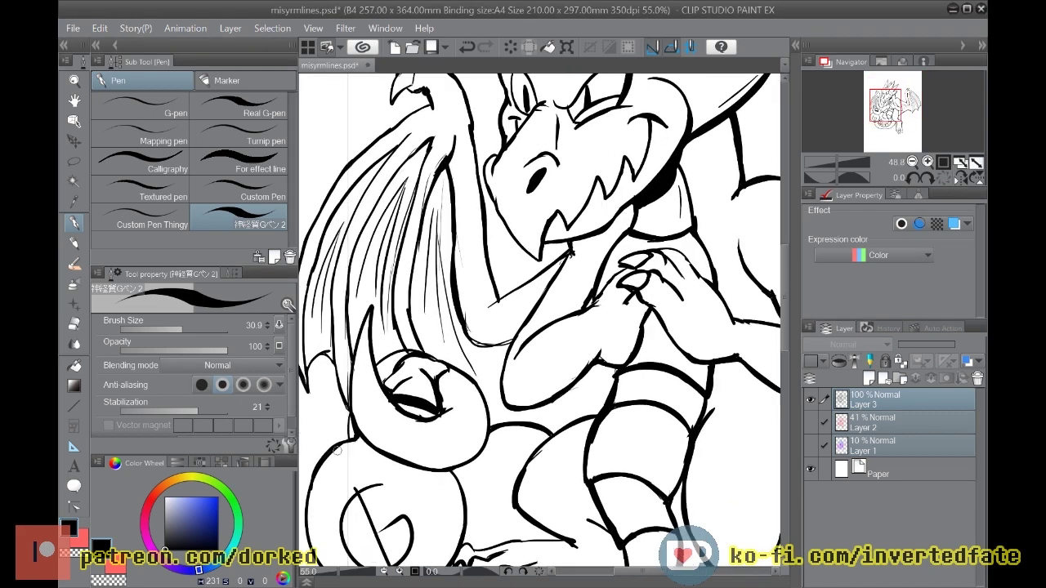
scroll(337, 450, up, 1)
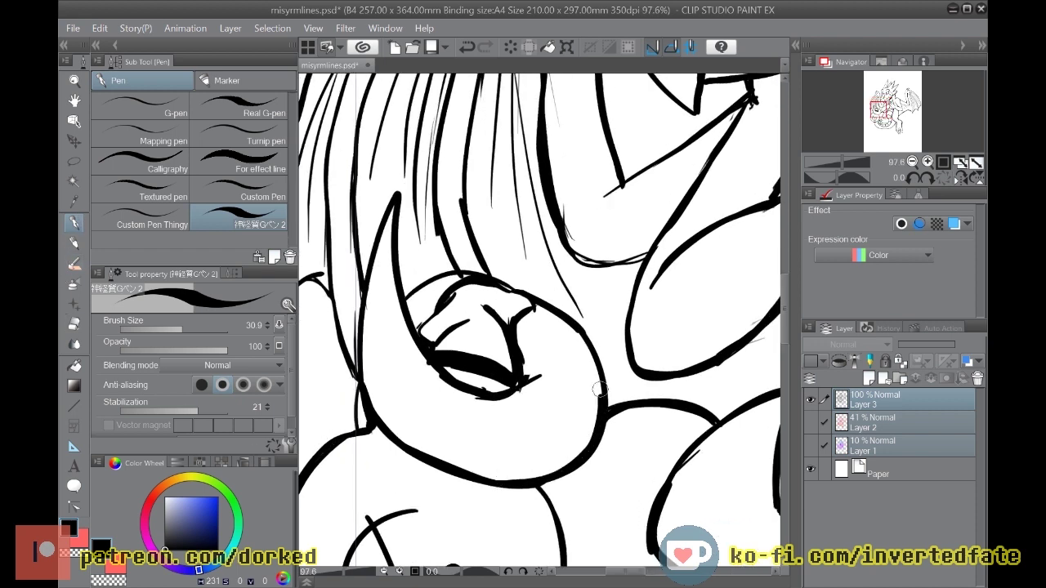
mouse_move(409, 292)
mouse_down()
mouse_move(432, 278)
mouse_move(506, 286)
mouse_up()
key(ctrl+z)
key(e)
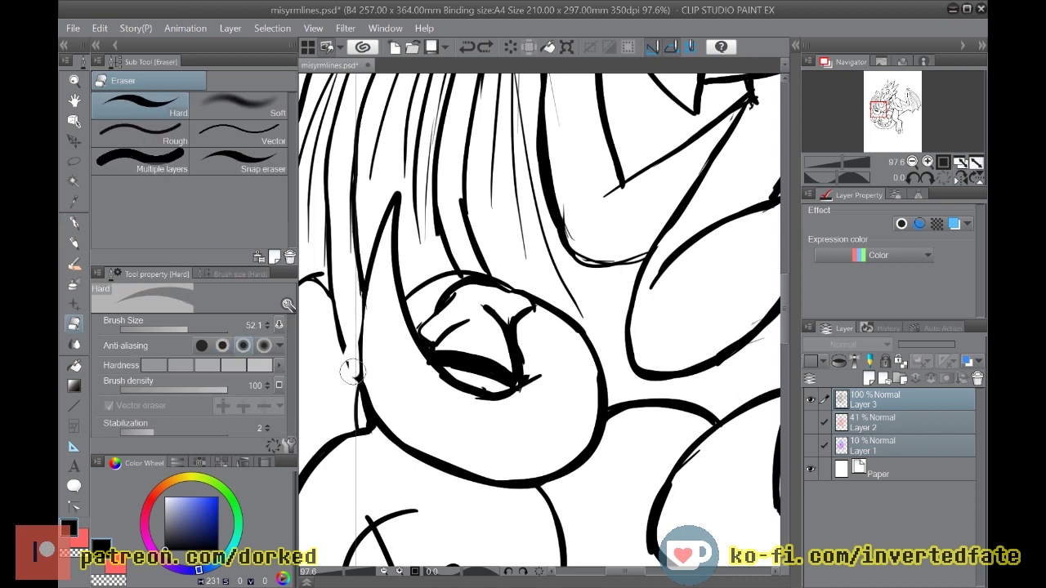
click(75, 223)
mouse_move(366, 301)
mouse_down()
mouse_move(359, 372)
mouse_move(364, 271)
mouse_move(354, 313)
mouse_move(374, 274)
mouse_move(356, 383)
mouse_move(333, 318)
mouse_move(324, 252)
mouse_up()
key(ctrl+z)
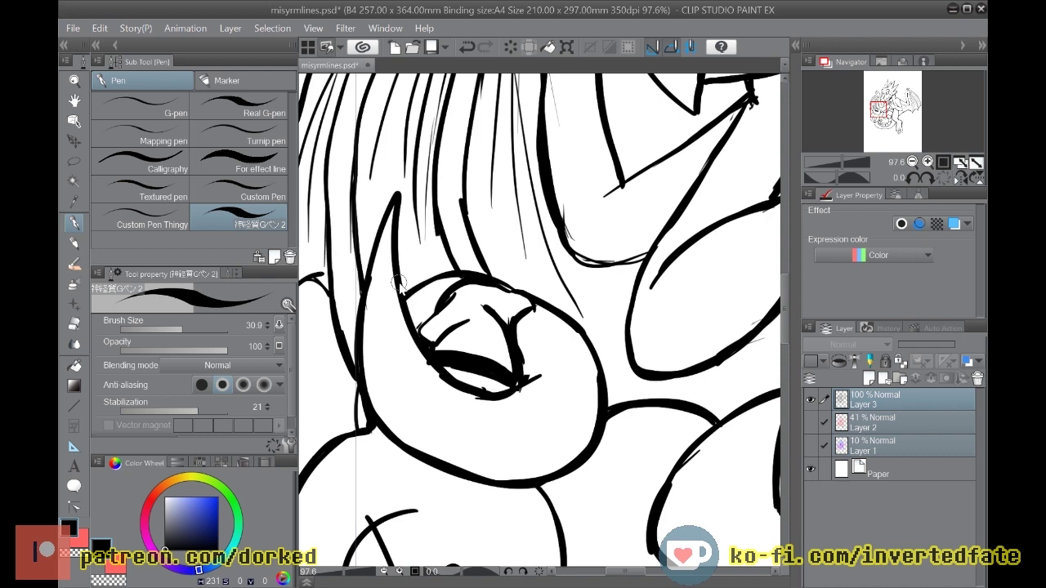
Step: Review the whole dragon's line art and save misyrmlines.psd
scroll(401, 288, down, 3)
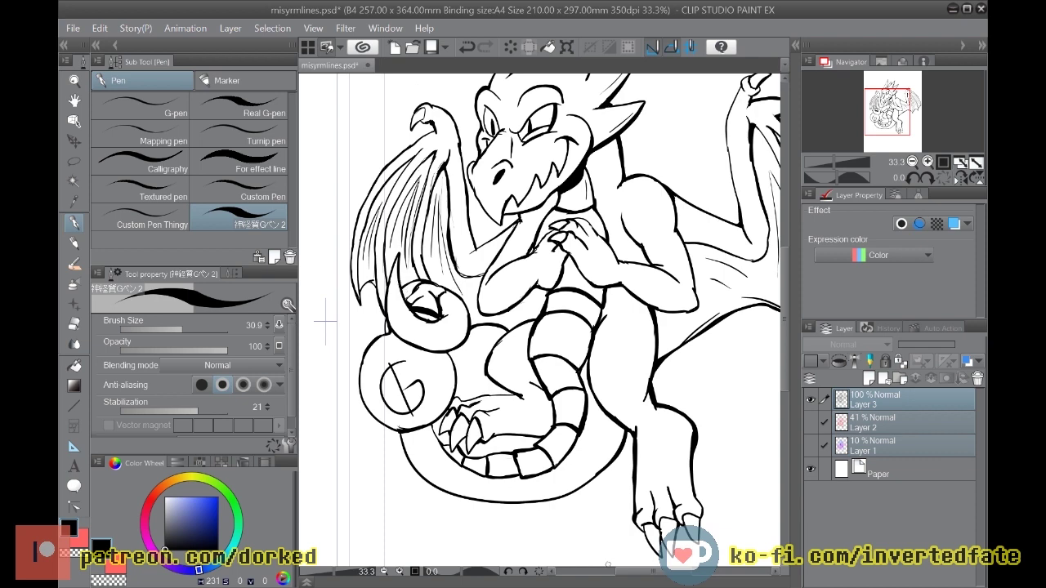
drag(632, 572, 659, 573)
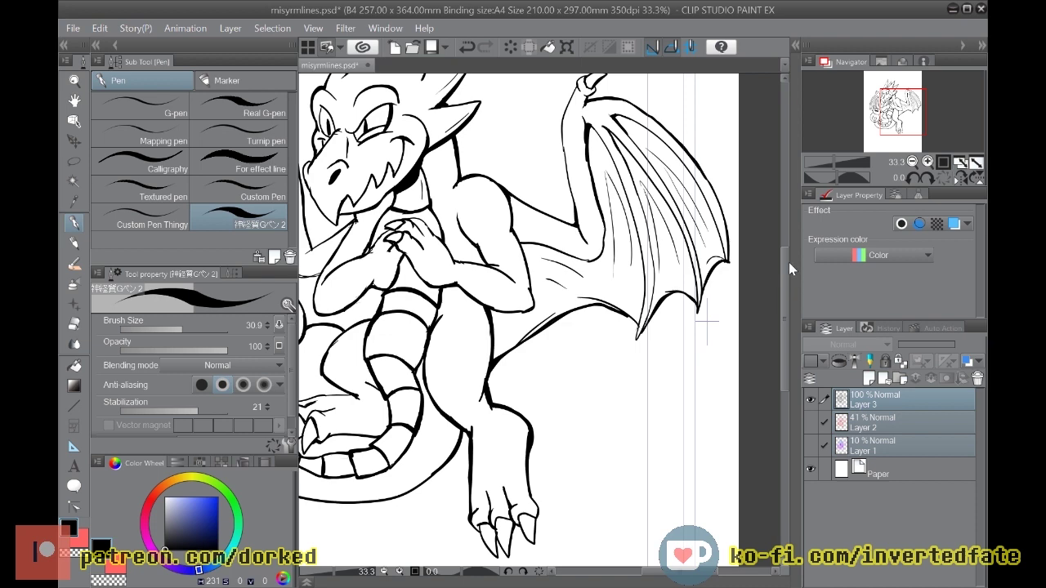
mouse_move(789, 262)
mouse_down()
mouse_move(783, 241)
mouse_move(783, 261)
mouse_up()
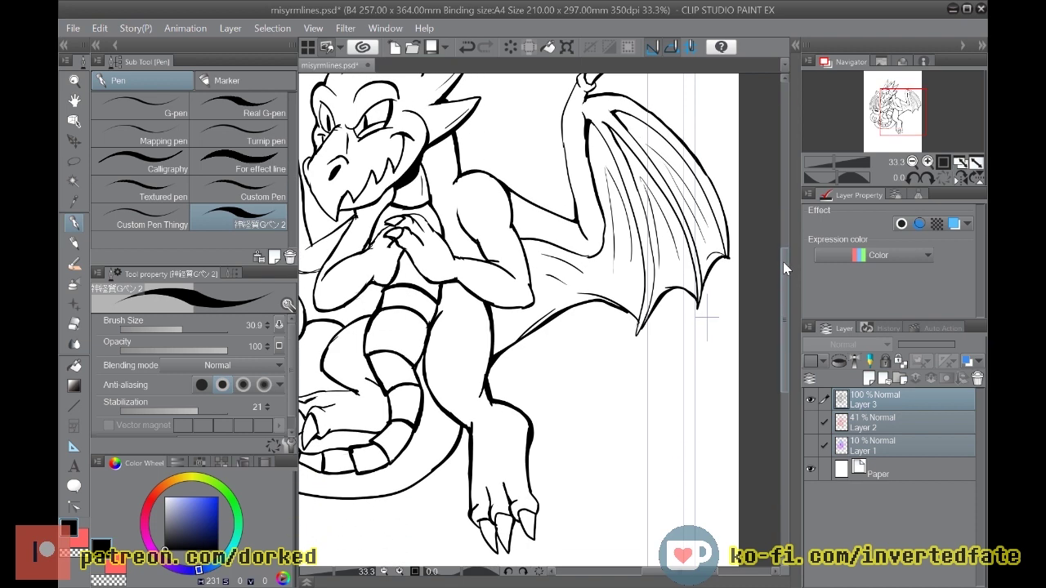
scroll(719, 293, up, 3)
scroll(718, 293, down, 6)
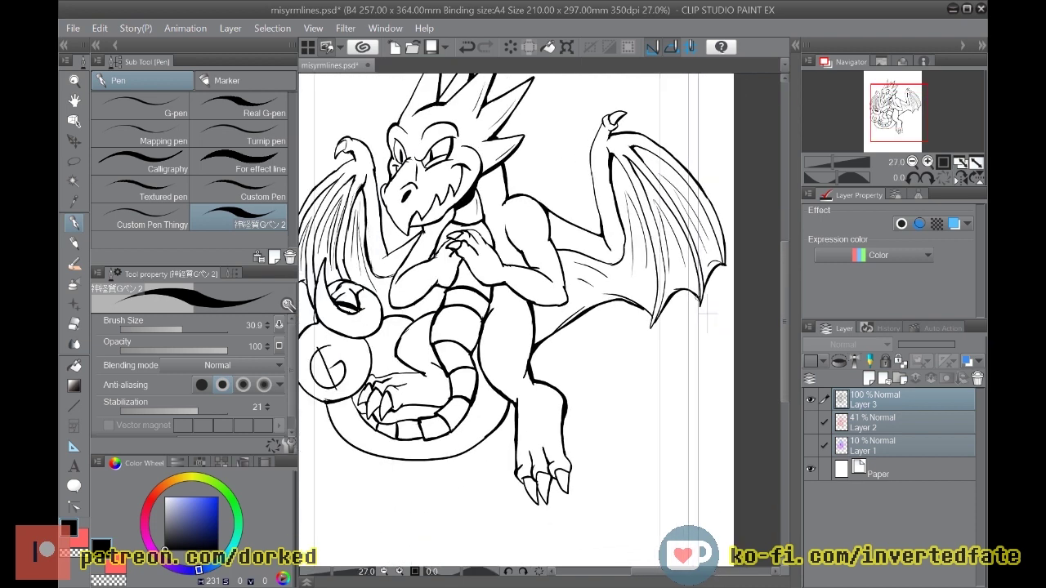
scroll(622, 287, down, 1)
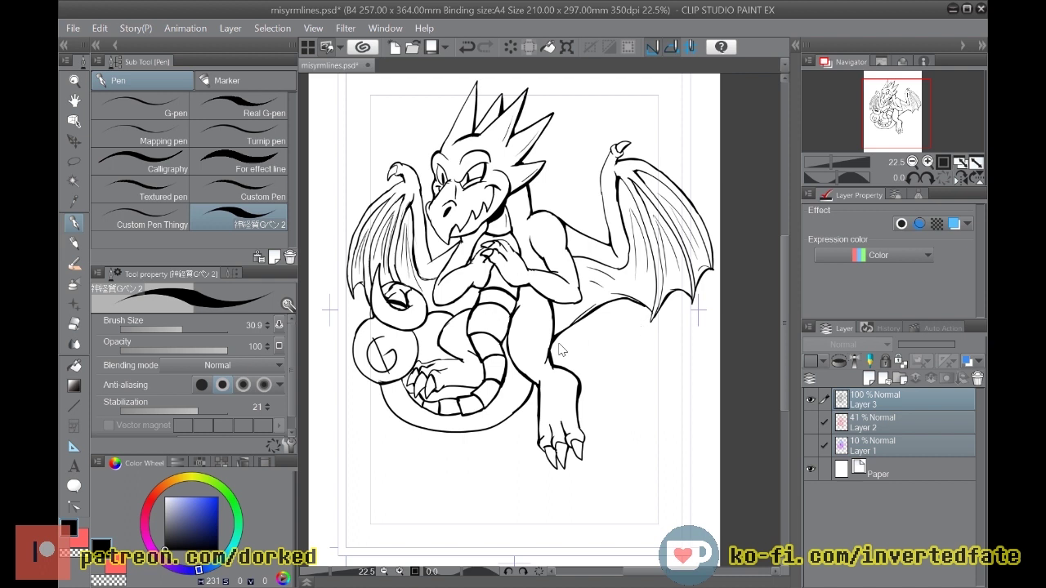
scroll(560, 349, up, 1)
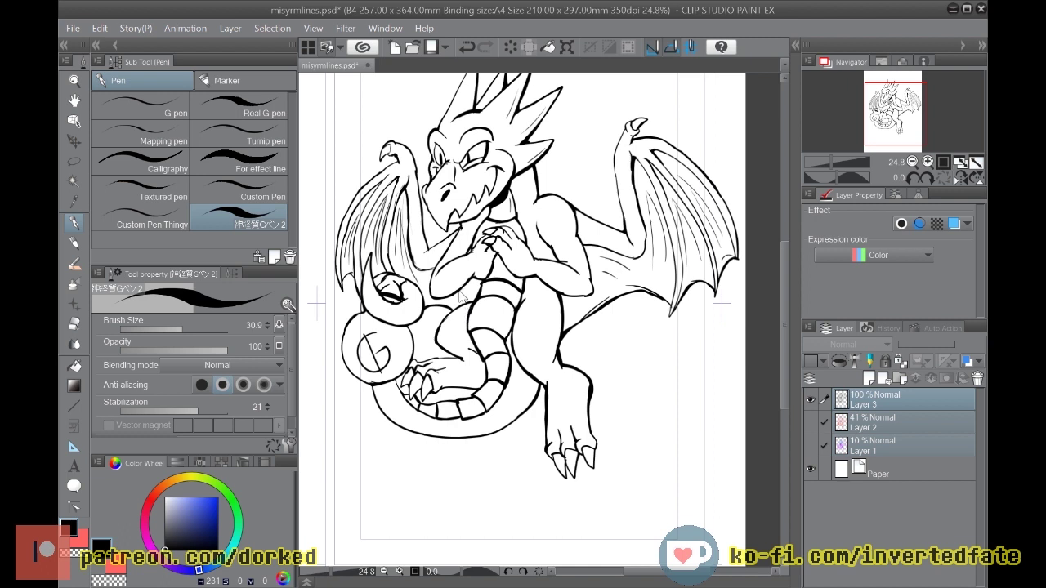
key(ctrl+s)
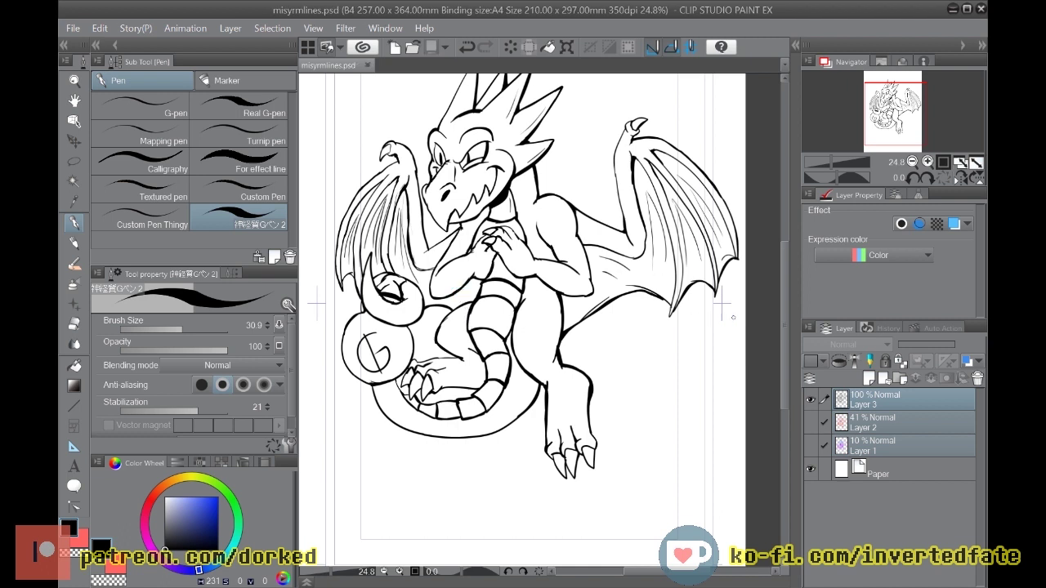
Step: Take a last close look at the torso and head spike lines in misyrmlines.psd and close that document
drag(786, 311, 788, 282)
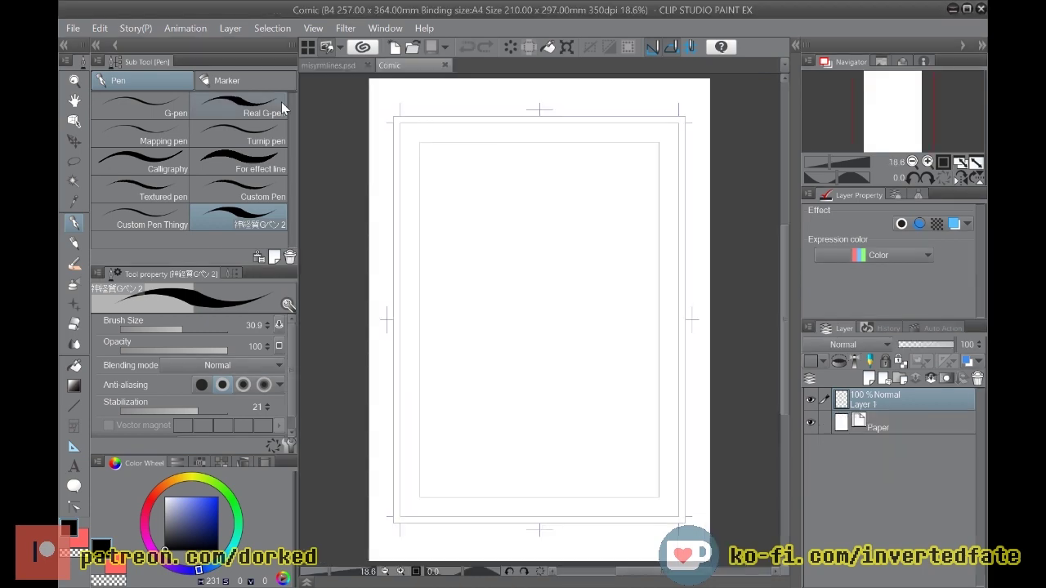
click(328, 65)
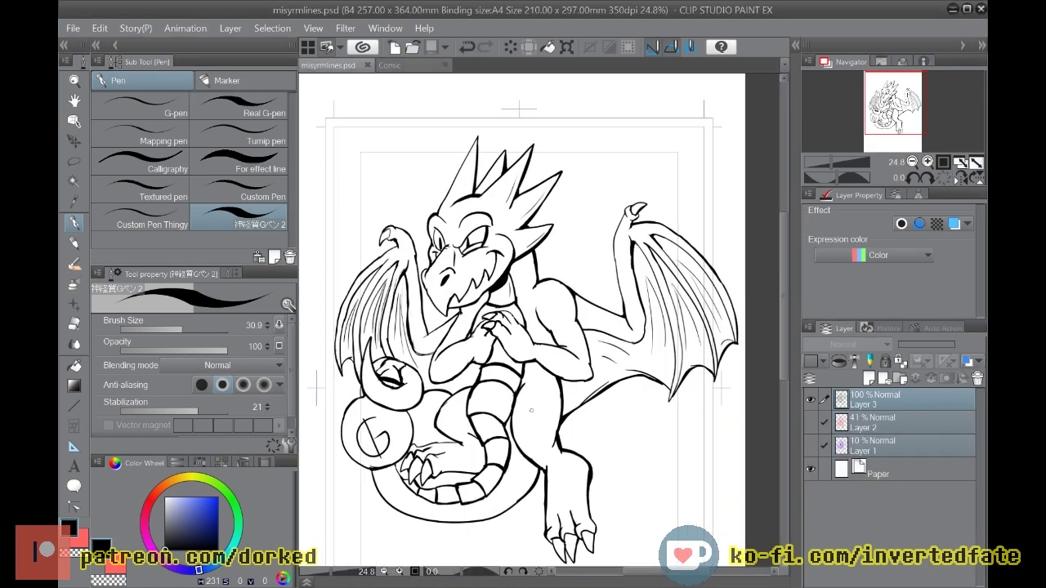
scroll(532, 410, up, 4)
scroll(531, 410, up, 5)
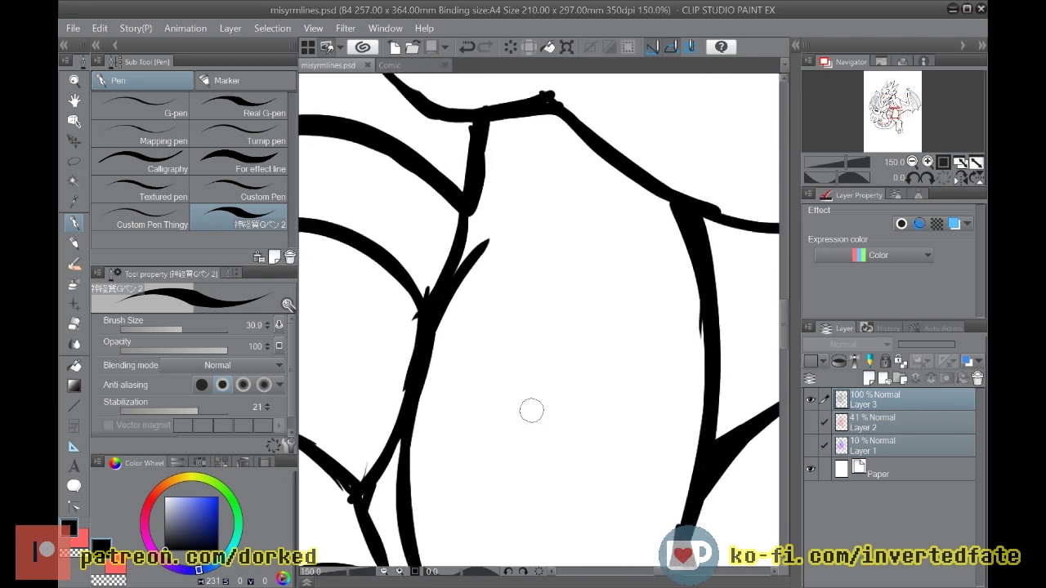
drag(782, 330, 777, 227)
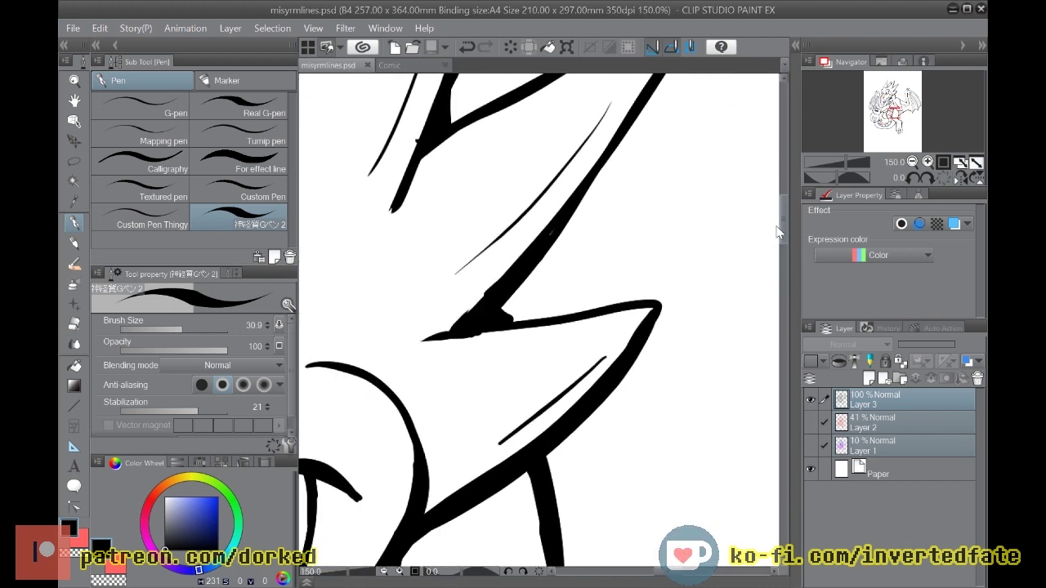
click(368, 66)
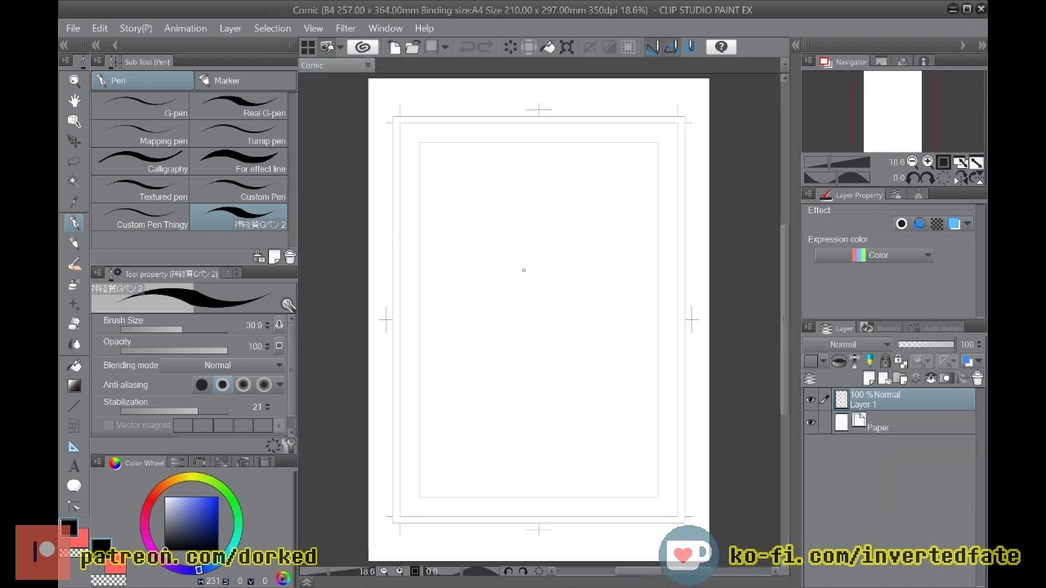
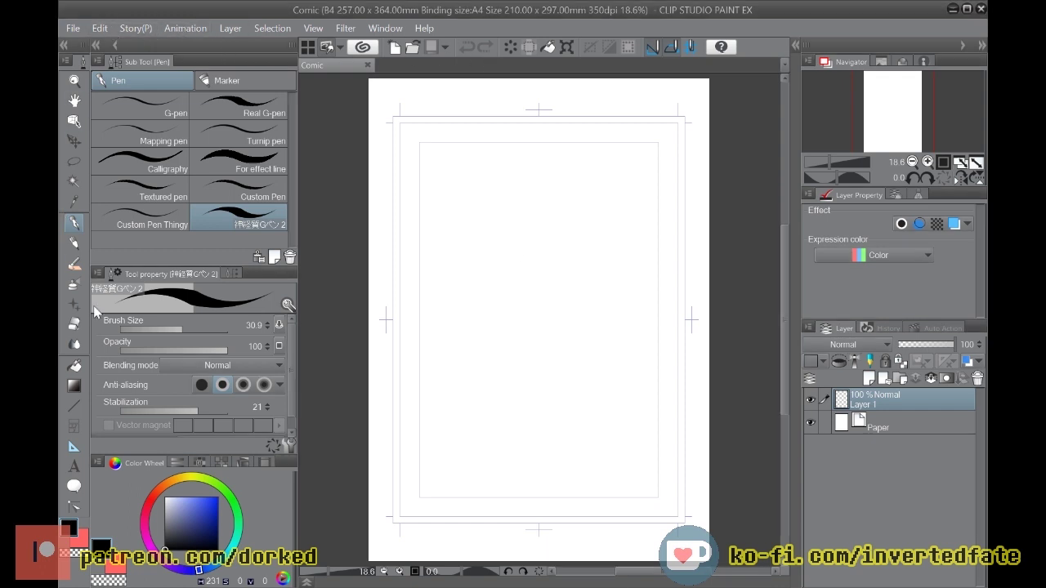
Step: Choose a bright blue (H 231, S 93, V 93) and sketch a long, low body outline with a rounded raised end on the blank Comic page
click(214, 500)
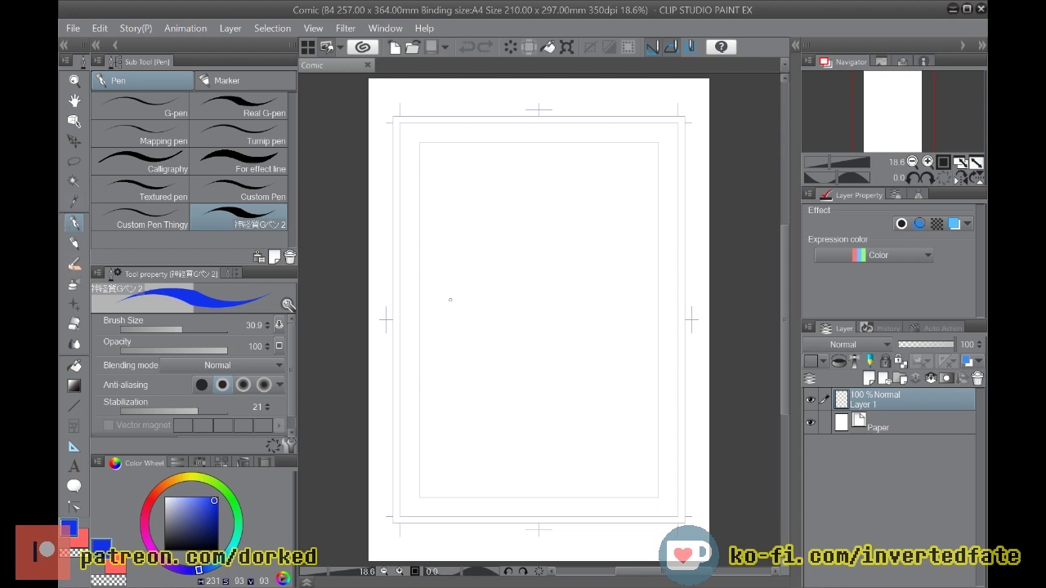
mouse_move(429, 304)
mouse_down()
mouse_move(467, 284)
mouse_move(501, 317)
mouse_up()
mouse_move(465, 288)
mouse_down()
mouse_move(544, 329)
mouse_move(514, 325)
mouse_move(585, 327)
mouse_up()
drag(517, 319, 641, 325)
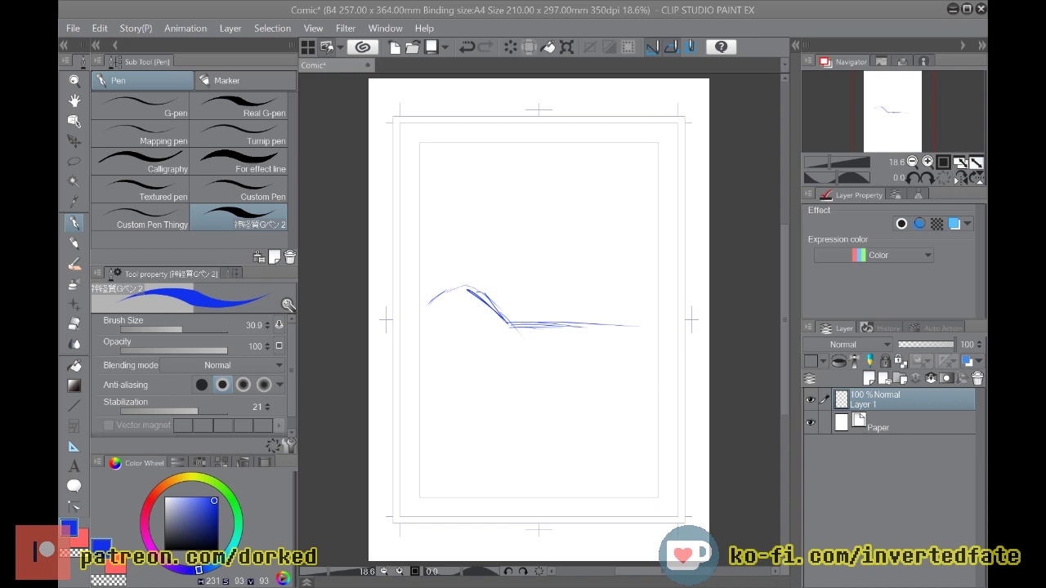
mouse_move(649, 329)
mouse_down()
mouse_move(671, 366)
mouse_move(669, 405)
mouse_move(673, 374)
mouse_move(669, 398)
mouse_move(635, 408)
mouse_move(551, 402)
mouse_move(647, 408)
mouse_move(513, 399)
mouse_up()
mouse_move(429, 308)
mouse_down()
mouse_move(423, 325)
mouse_move(437, 350)
mouse_move(508, 407)
mouse_move(482, 400)
mouse_move(430, 350)
mouse_move(418, 317)
mouse_move(473, 284)
mouse_move(513, 329)
mouse_move(476, 293)
mouse_up()
drag(415, 335, 432, 353)
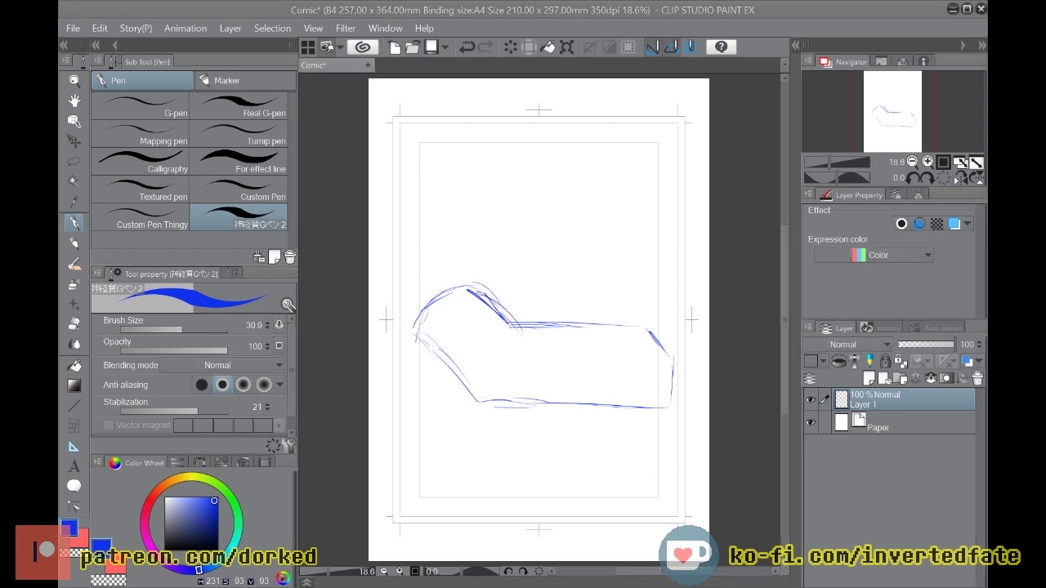
Step: Sketch a thin base strip with an end block beneath the body outline and a long ground line under it
mouse_move(477, 398)
mouse_down()
mouse_move(475, 415)
mouse_move(493, 422)
mouse_move(477, 418)
mouse_move(494, 422)
mouse_up()
mouse_move(651, 408)
mouse_down()
mouse_move(652, 425)
mouse_move(671, 423)
mouse_move(487, 414)
mouse_move(670, 420)
mouse_move(474, 422)
mouse_up()
key(ctrl+z)
key(ctrl+z)
key(ctrl+z)
drag(436, 420, 654, 430)
Step: Add small blocks inside the base strip near both ends and a second faint ground line along it
mouse_move(530, 404)
mouse_down()
mouse_move(537, 422)
mouse_move(519, 415)
mouse_up()
key(ctrl+z)
key(ctrl+z)
mouse_move(521, 415)
mouse_down()
mouse_move(539, 415)
mouse_move(521, 415)
mouse_up()
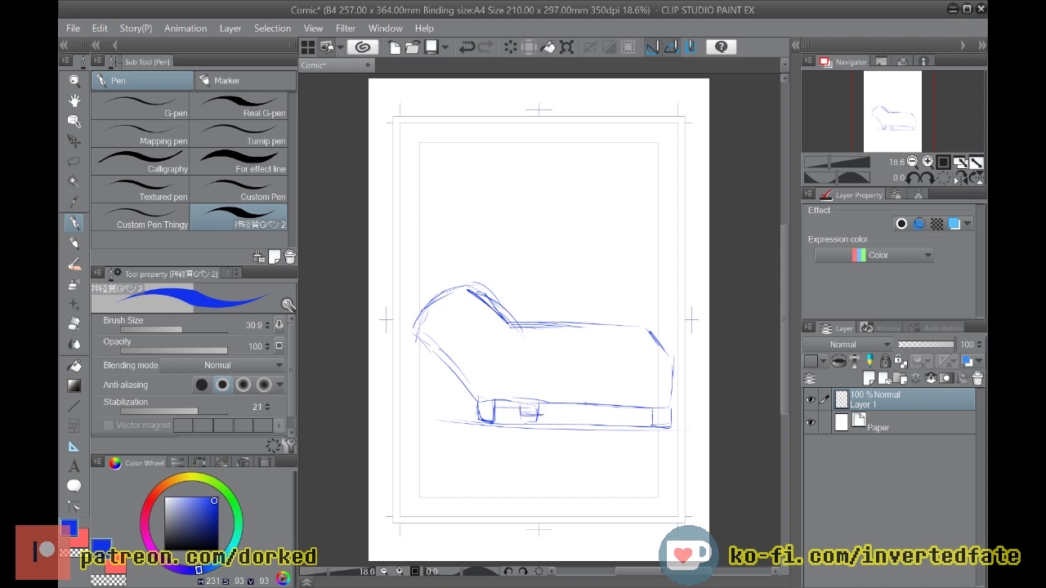
mouse_move(648, 408)
mouse_down()
mouse_move(645, 419)
mouse_move(625, 417)
mouse_move(649, 420)
mouse_up()
drag(644, 420, 595, 413)
drag(448, 414, 590, 418)
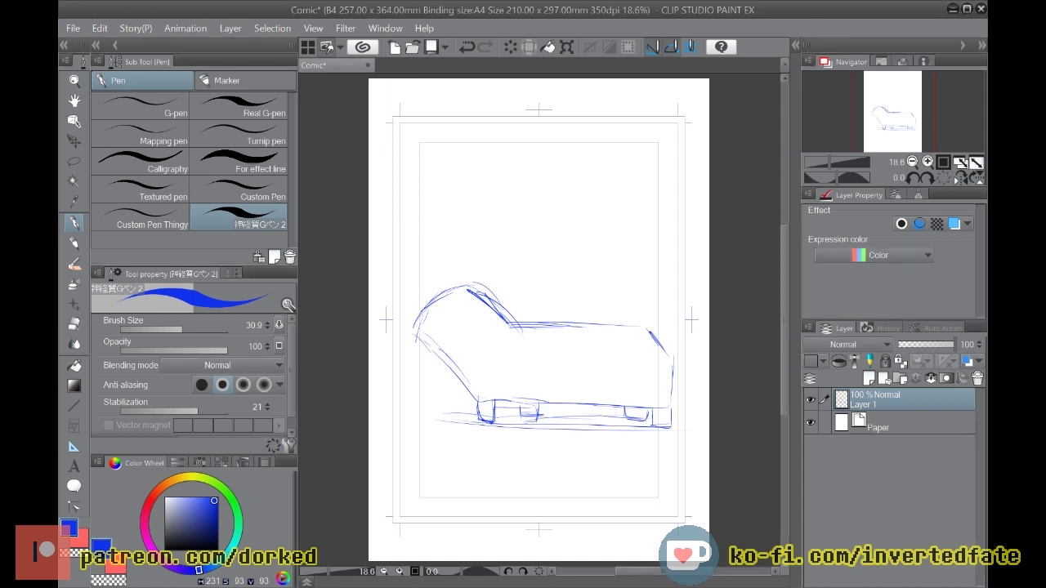
Step: Try to sketch the couch's rolled headrest, a cushion edge along the front and short dashes on the seat
mouse_move(469, 287)
mouse_down()
mouse_move(428, 304)
mouse_move(410, 363)
mouse_move(447, 375)
mouse_move(412, 337)
mouse_move(430, 311)
mouse_move(432, 373)
mouse_move(454, 367)
mouse_up()
mouse_move(453, 368)
mouse_down()
mouse_move(410, 320)
mouse_move(490, 288)
mouse_up()
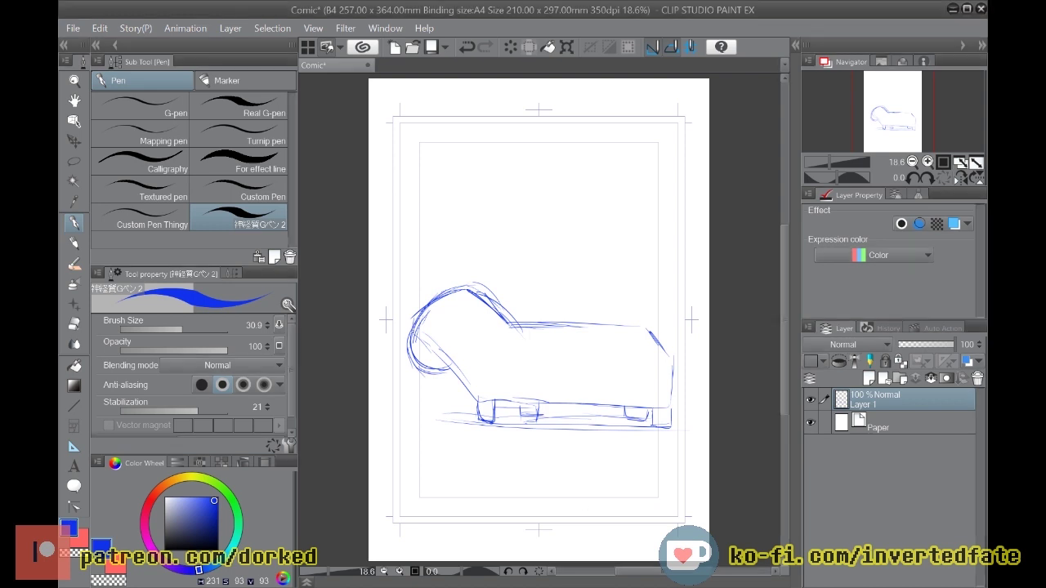
mouse_move(417, 324)
mouse_down()
mouse_move(484, 365)
mouse_move(542, 373)
mouse_move(506, 375)
mouse_move(659, 378)
mouse_move(670, 408)
mouse_move(598, 375)
mouse_move(515, 376)
mouse_move(435, 314)
mouse_move(484, 362)
mouse_move(661, 375)
mouse_move(679, 386)
mouse_move(665, 357)
mouse_move(544, 323)
mouse_up()
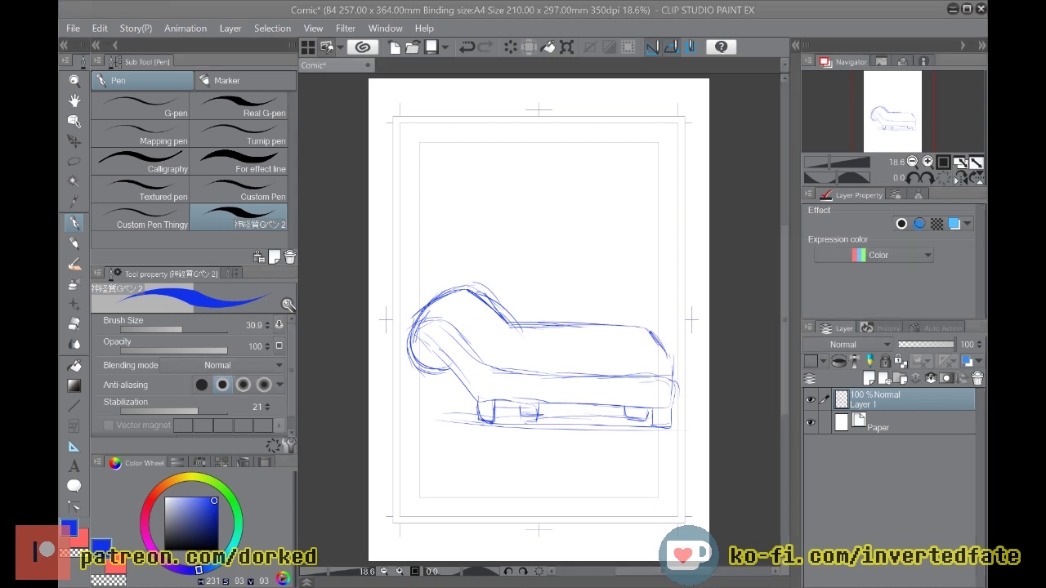
drag(563, 354, 610, 353)
mouse_move(523, 322)
mouse_down()
mouse_move(491, 364)
mouse_move(512, 341)
mouse_up()
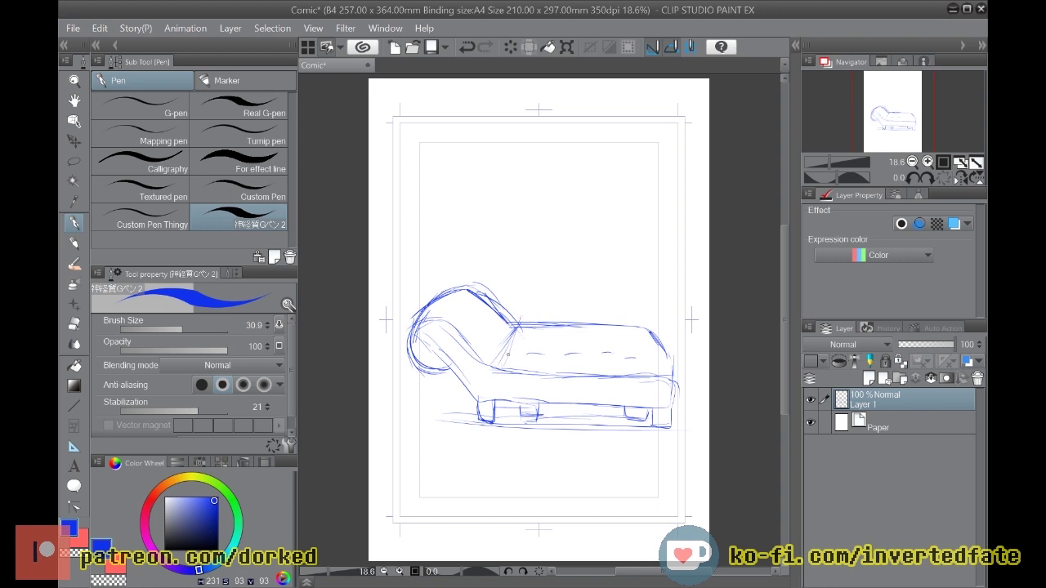
Step: Undo the blue couch strokes, including its outline, base strip and ground lines, back to a nearly blank page
key(ctrl+z)
key(ctrl+z)
key(ctrl+z)
key(ctrl+z)
key(ctrl+z)
key(ctrl+z)
key(ctrl+z)
key(ctrl+z)
key(ctrl+z)
key(ctrl+z)
key(ctrl+z)
key(ctrl+z)
key(ctrl+z)
key(ctrl+z)
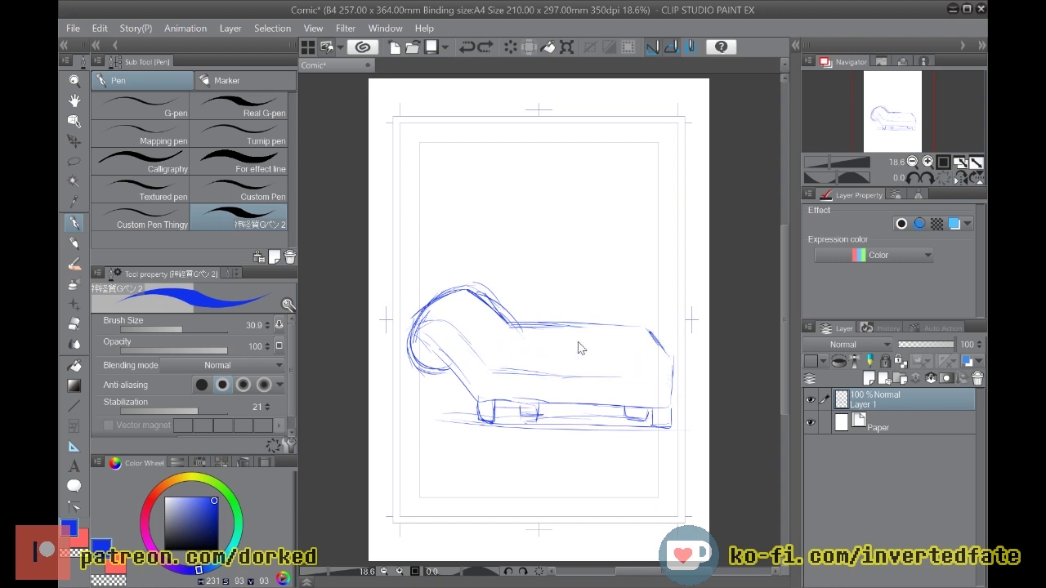
key(ctrl+z)
key(ctrl+z)
key(ctrl+z)
key(ctrl+z)
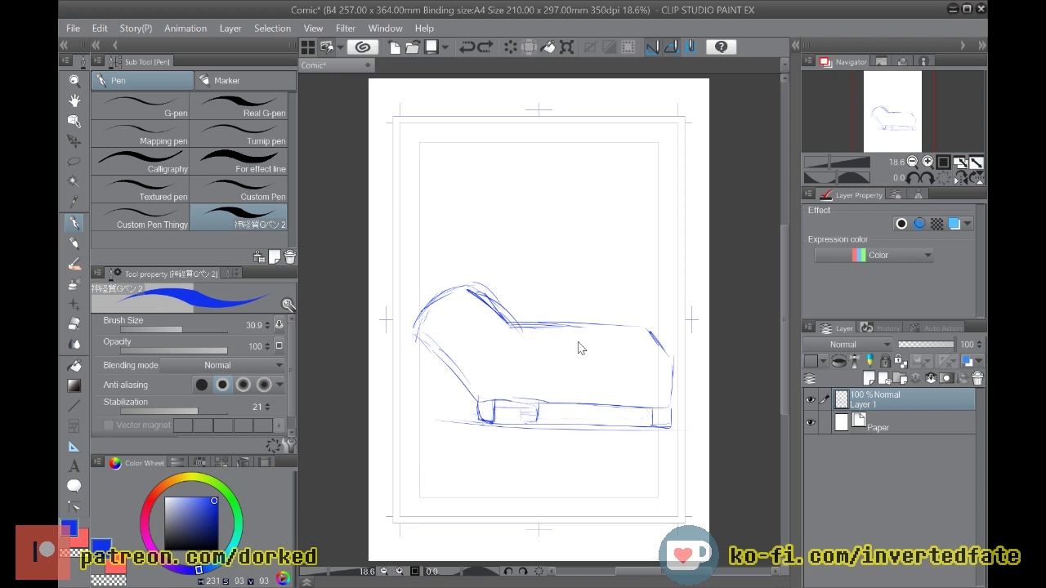
key(ctrl+z)
key(ctrl+z)
key(ctrl+z)
key(ctrl+z)
key(ctrl+z)
key(ctrl+z)
key(ctrl+z)
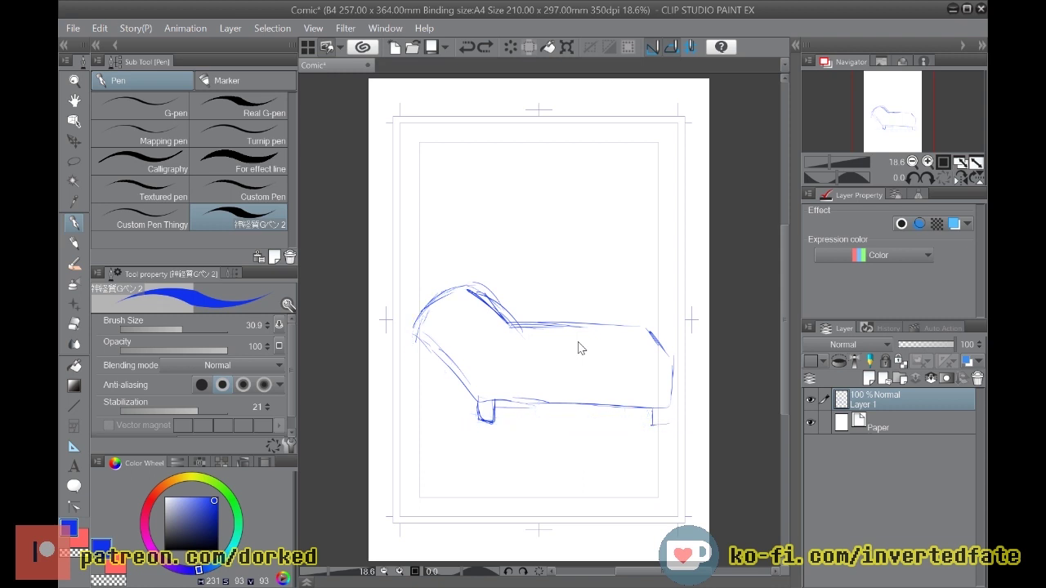
key(ctrl+z)
key(ctrl+z)
key(ctrl+z)
key(ctrl+z)
key(ctrl+z)
key(ctrl+z)
key(ctrl+z)
key(ctrl+z)
key(ctrl+z)
key(ctrl+z)
key(ctrl+z)
key(ctrl+z)
key(ctrl+z)
key(ctrl+z)
key(ctrl+z)
key(ctrl+z)
key(ctrl+z)
key(ctrl+z)
key(ctrl+z)
key(ctrl+z)
key(ctrl+z)
key(ctrl+z)
key(ctrl+z)
key(ctrl+z)
Step: Draw a horizon line across the middle of the page and perspective guides fanning down from a central vanishing point
mouse_move(703, 323)
mouse_down()
mouse_move(444, 319)
mouse_move(672, 328)
mouse_up()
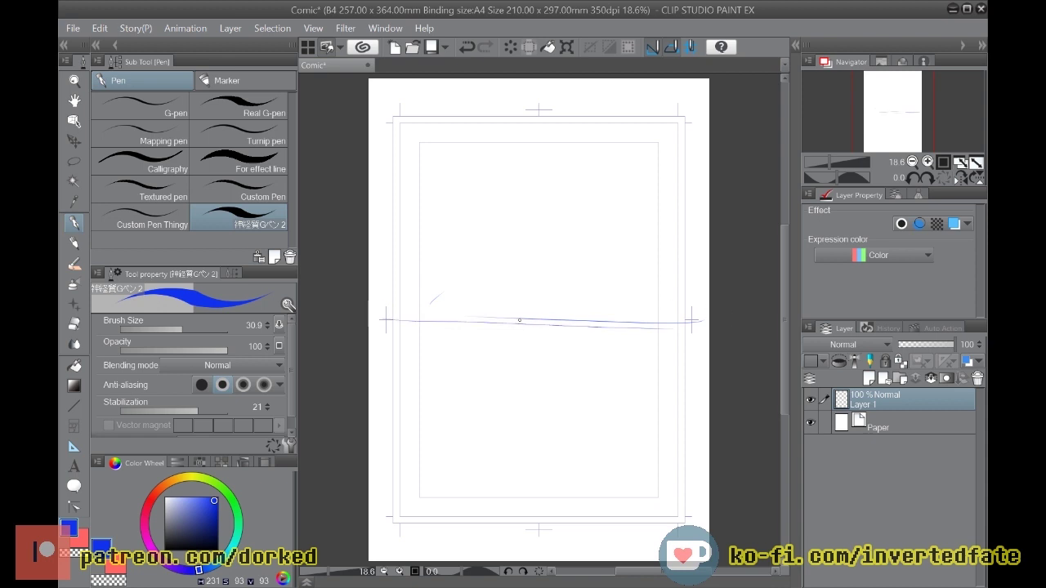
mouse_move(533, 321)
mouse_down()
mouse_move(447, 413)
mouse_move(373, 439)
mouse_move(518, 410)
mouse_move(495, 477)
mouse_up()
drag(549, 366, 564, 478)
mouse_move(540, 319)
mouse_down()
mouse_move(650, 467)
mouse_move(599, 343)
mouse_move(702, 409)
mouse_up()
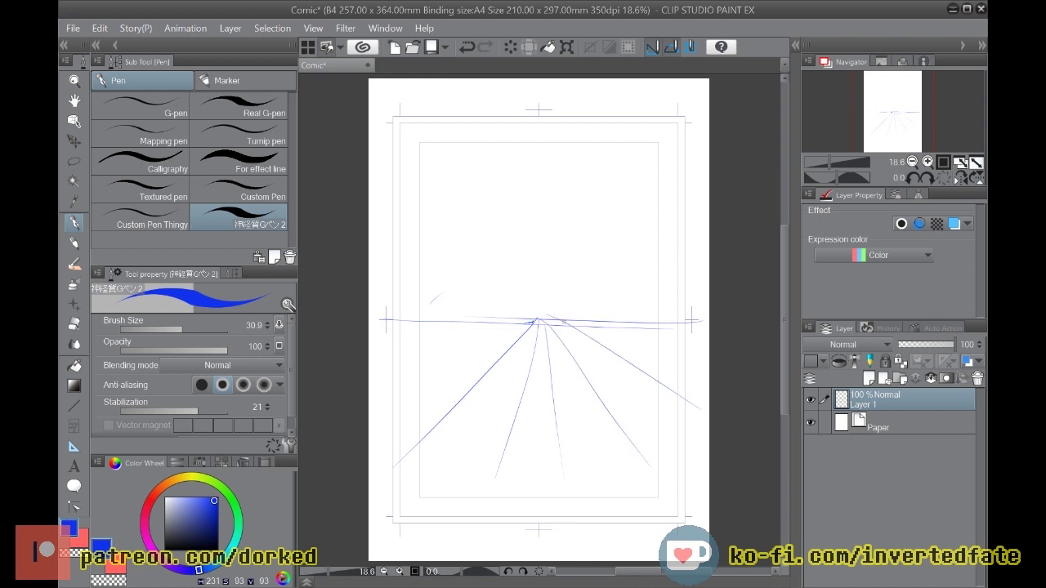
drag(512, 325, 398, 381)
drag(531, 320, 346, 348)
mouse_move(718, 374)
mouse_down()
mouse_move(574, 317)
mouse_move(609, 343)
mouse_move(518, 343)
mouse_move(601, 344)
mouse_up()
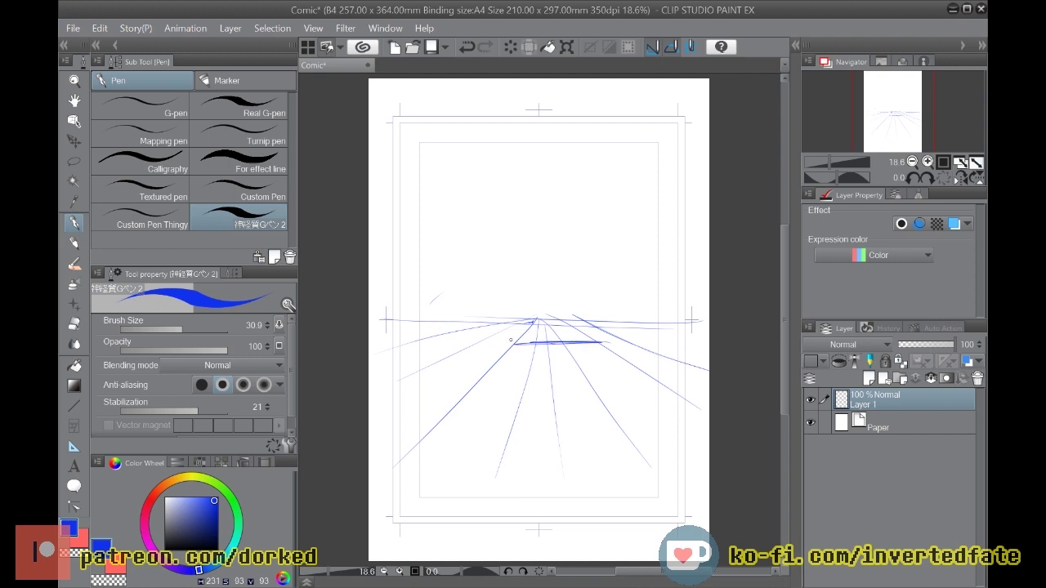
Step: Sketch the couch's headrest slope, slanted right side and long bottom front edge around the perspective guides
drag(488, 328, 511, 347)
mouse_move(429, 321)
mouse_down()
mouse_move(487, 313)
mouse_move(434, 319)
mouse_up()
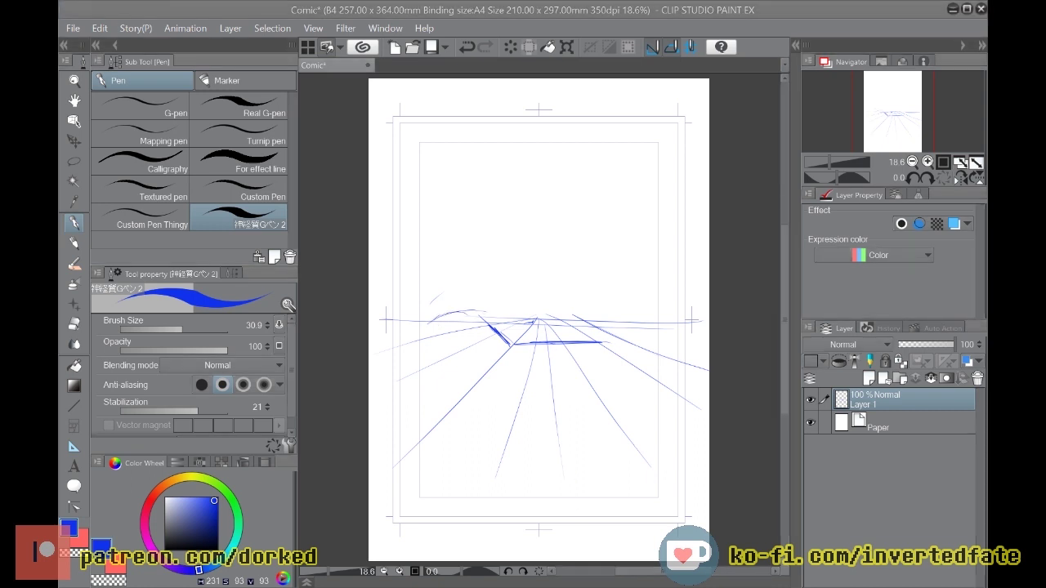
mouse_move(603, 340)
mouse_down()
mouse_move(644, 366)
mouse_move(628, 341)
mouse_move(665, 380)
mouse_up()
mouse_move(656, 383)
mouse_down()
mouse_move(659, 404)
mouse_move(564, 417)
mouse_up()
mouse_move(658, 414)
mouse_down()
mouse_move(500, 419)
mouse_move(512, 419)
mouse_up()
drag(598, 423, 556, 420)
mouse_move(490, 413)
mouse_down()
mouse_move(620, 412)
mouse_move(506, 420)
mouse_up()
Step: Sketch the large rounded headrest at the couch's left end and join its curve to the base and seat
mouse_move(435, 320)
mouse_down()
mouse_move(410, 359)
mouse_move(414, 348)
mouse_move(419, 371)
mouse_move(454, 388)
mouse_move(413, 371)
mouse_move(429, 323)
mouse_move(418, 384)
mouse_up()
drag(423, 387, 474, 387)
mouse_move(464, 375)
mouse_down()
mouse_move(480, 394)
mouse_move(469, 394)
mouse_up()
drag(463, 384, 493, 416)
mouse_move(420, 376)
mouse_down()
mouse_move(468, 394)
mouse_move(422, 330)
mouse_move(456, 314)
mouse_move(531, 319)
mouse_up()
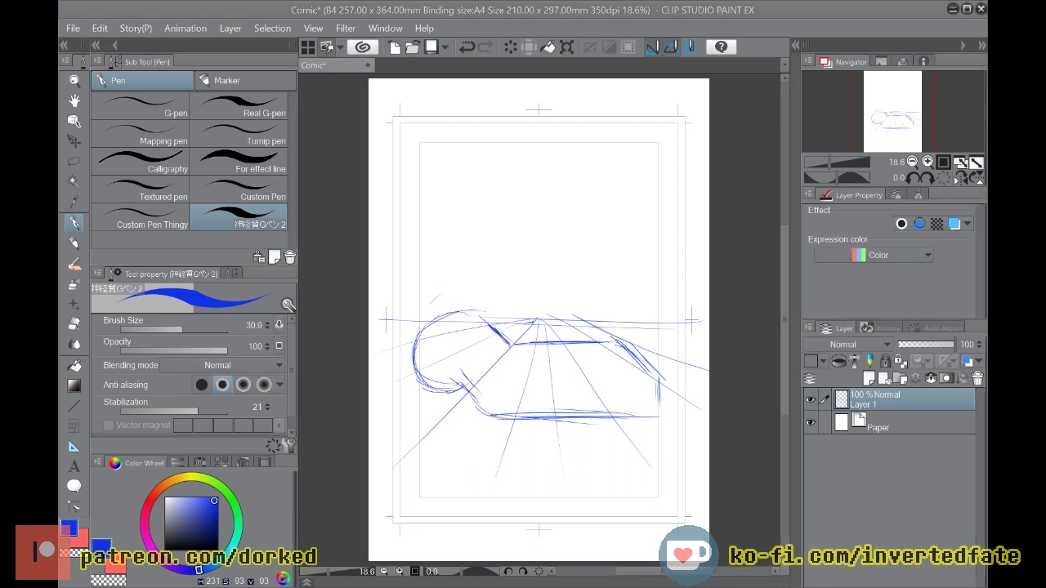
mouse_move(422, 333)
mouse_down()
mouse_move(415, 387)
mouse_move(447, 398)
mouse_up()
mouse_move(406, 377)
mouse_down()
mouse_move(414, 391)
mouse_move(467, 399)
mouse_move(508, 423)
mouse_up()
drag(463, 312, 551, 345)
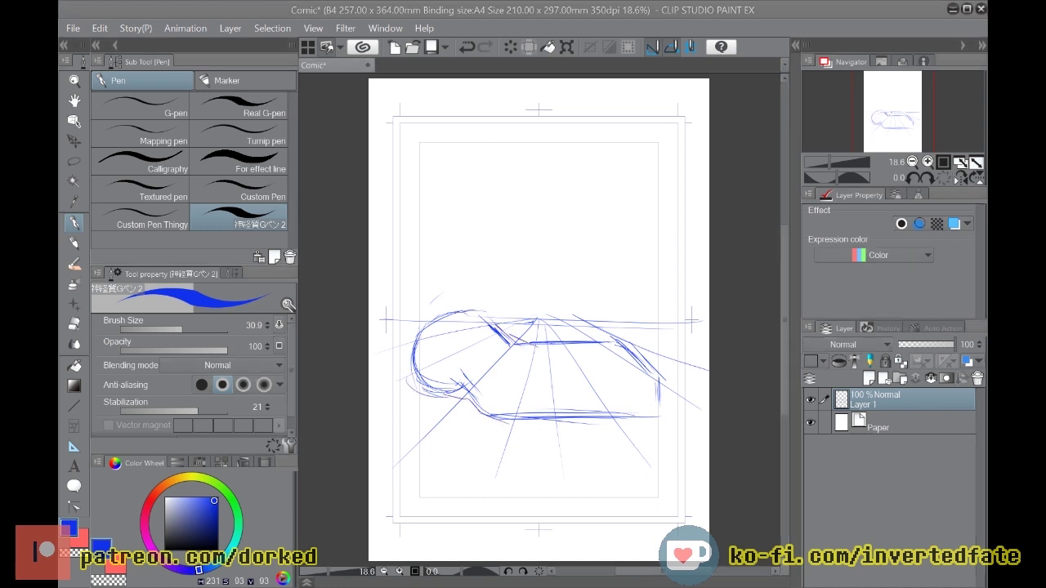
Step: Add small rounded feet under both front corners of the couch and reinforce the headrest's inner slope
mouse_move(507, 419)
mouse_down()
mouse_move(490, 428)
mouse_move(509, 415)
mouse_move(496, 425)
mouse_move(505, 438)
mouse_move(506, 425)
mouse_move(492, 438)
mouse_up()
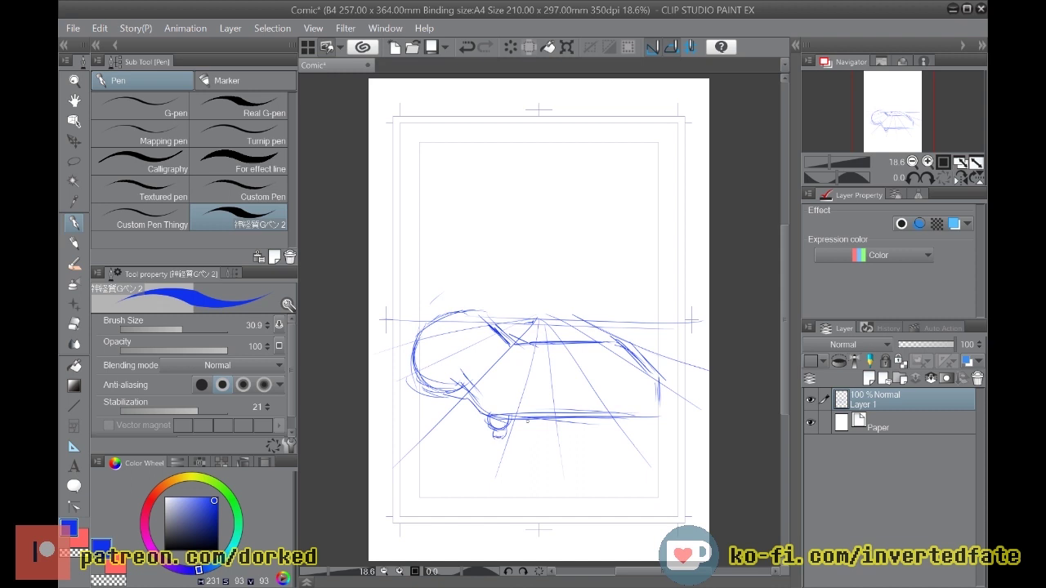
mouse_move(645, 420)
mouse_down()
mouse_move(641, 428)
mouse_move(656, 425)
mouse_move(657, 412)
mouse_move(639, 425)
mouse_up()
drag(638, 413, 652, 438)
drag(465, 317, 515, 343)
drag(492, 325, 425, 332)
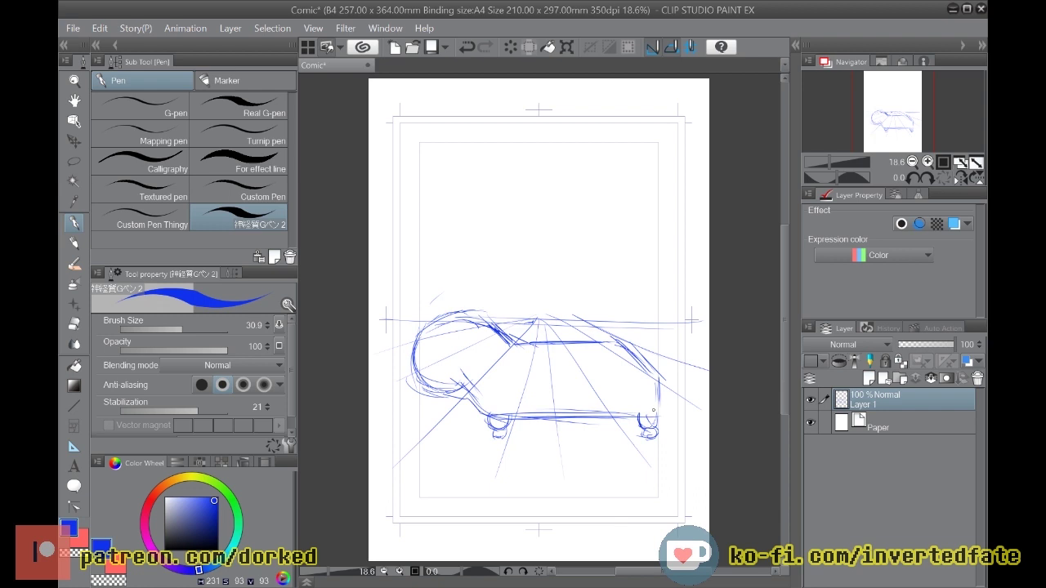
Step: Add the seat's front edge, the inner scroll and thickness lines of the headrest, and a firmer right corner
mouse_move(650, 381)
mouse_down()
mouse_move(508, 380)
mouse_move(639, 379)
mouse_up()
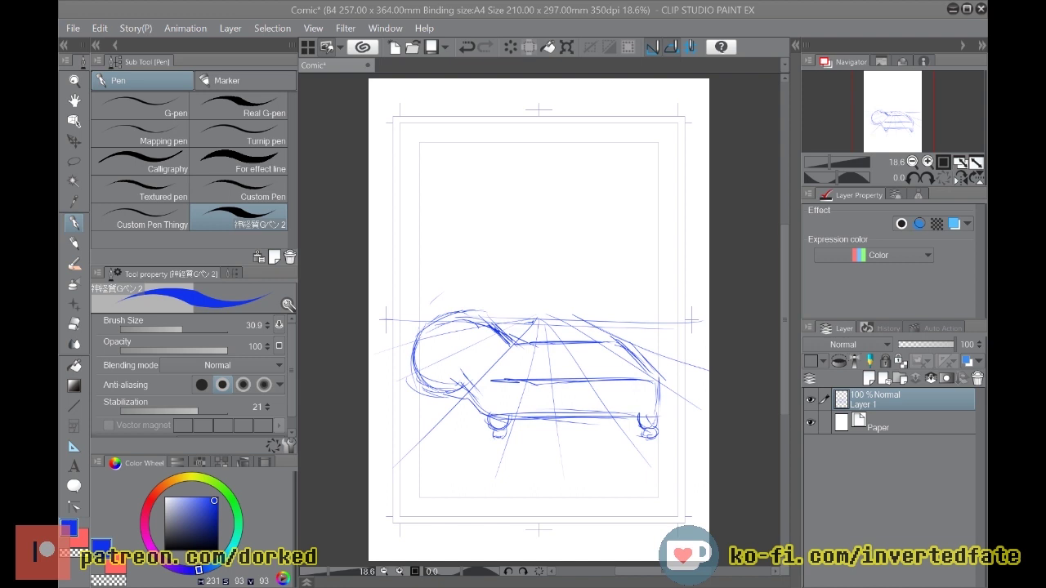
mouse_move(490, 373)
mouse_down()
mouse_move(462, 354)
mouse_move(416, 360)
mouse_move(453, 347)
mouse_move(488, 373)
mouse_move(416, 378)
mouse_move(424, 387)
mouse_move(426, 348)
mouse_move(445, 351)
mouse_up()
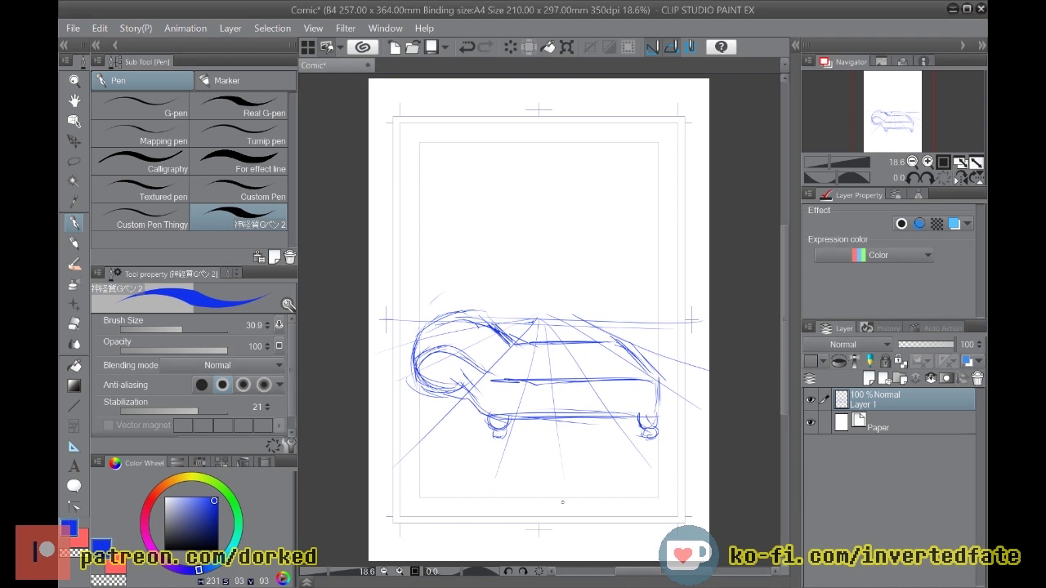
mouse_move(423, 346)
mouse_down()
mouse_move(487, 318)
mouse_move(469, 323)
mouse_move(495, 326)
mouse_move(517, 346)
mouse_up()
drag(480, 329, 505, 338)
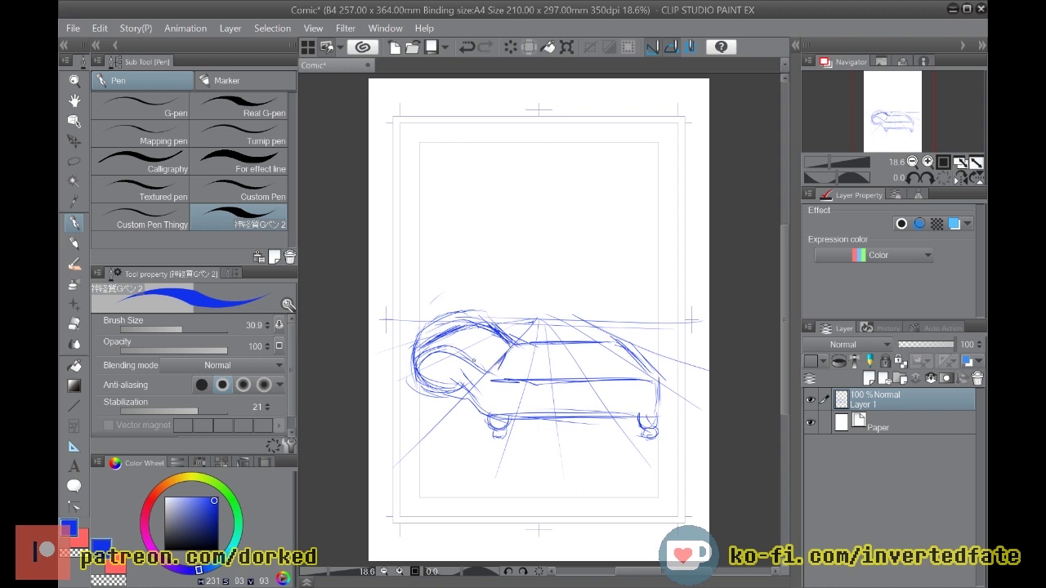
drag(658, 383, 658, 413)
Step: Examine the couch sketch's proportions and perspective both up close and with the whole page in view
scroll(651, 349, down, 2)
scroll(650, 349, up, 3)
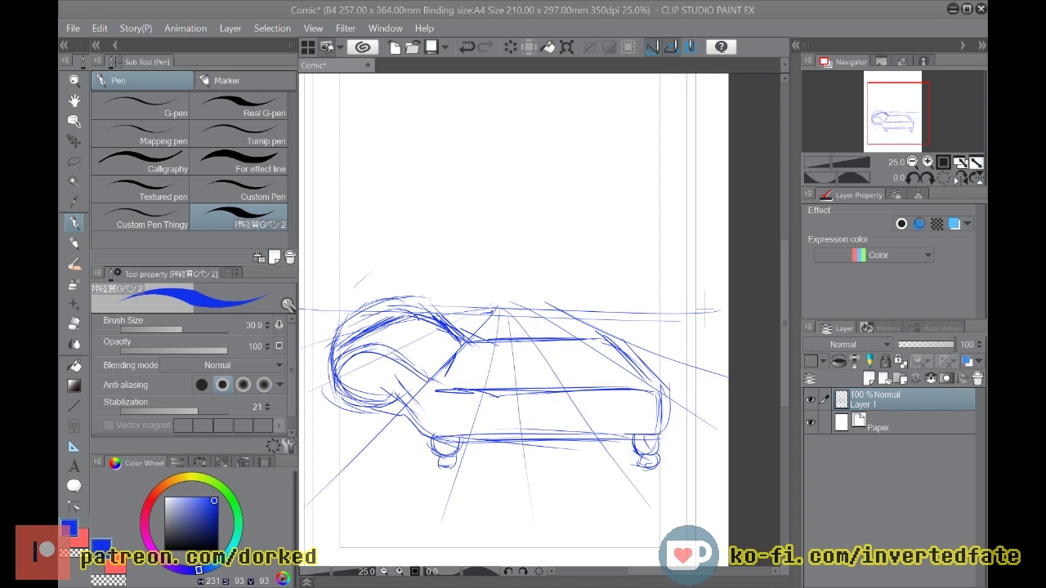
scroll(547, 367, down, 1)
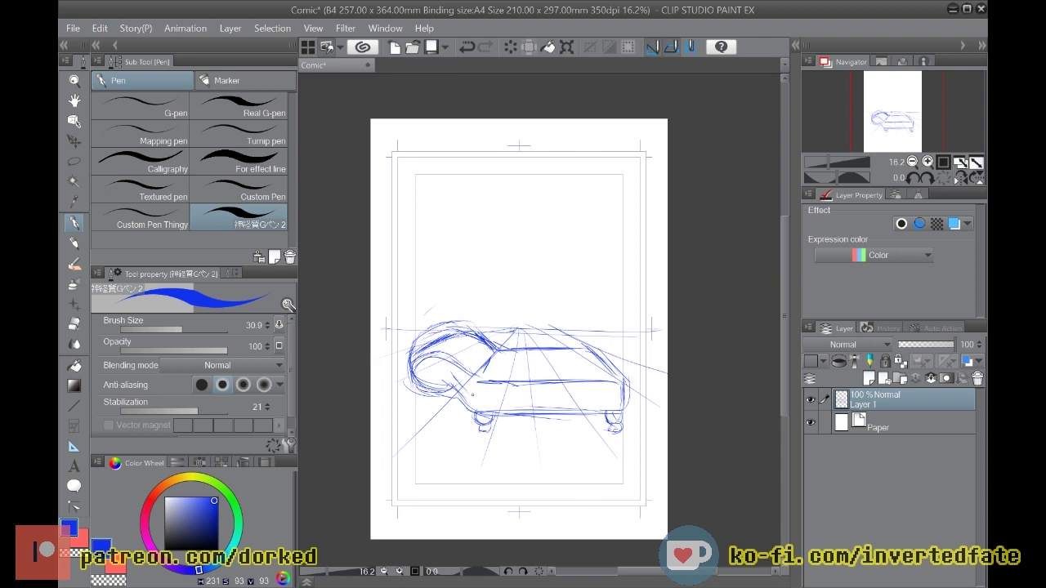
scroll(472, 395, up, 3)
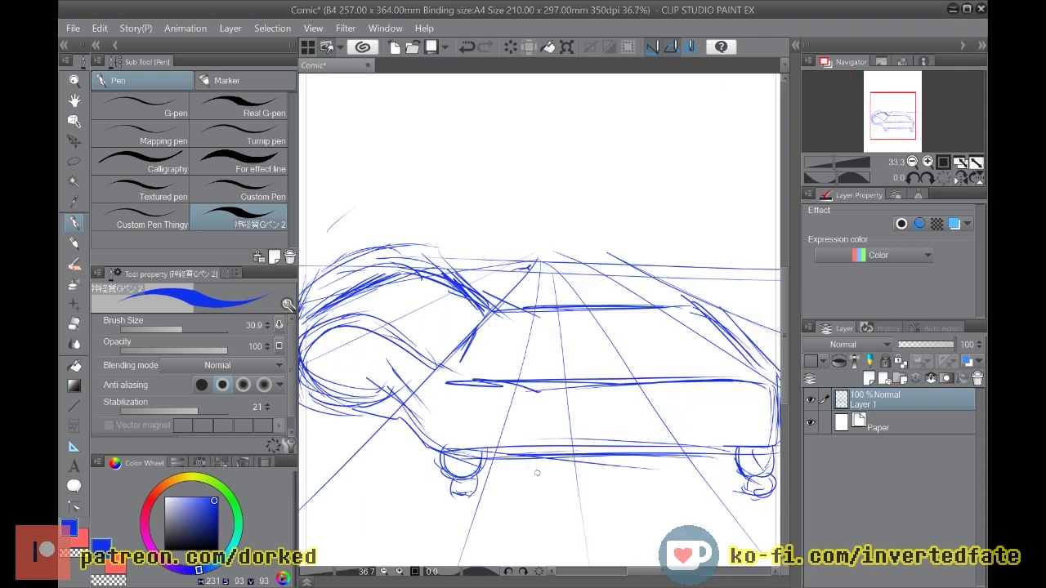
scroll(536, 472, down, 3)
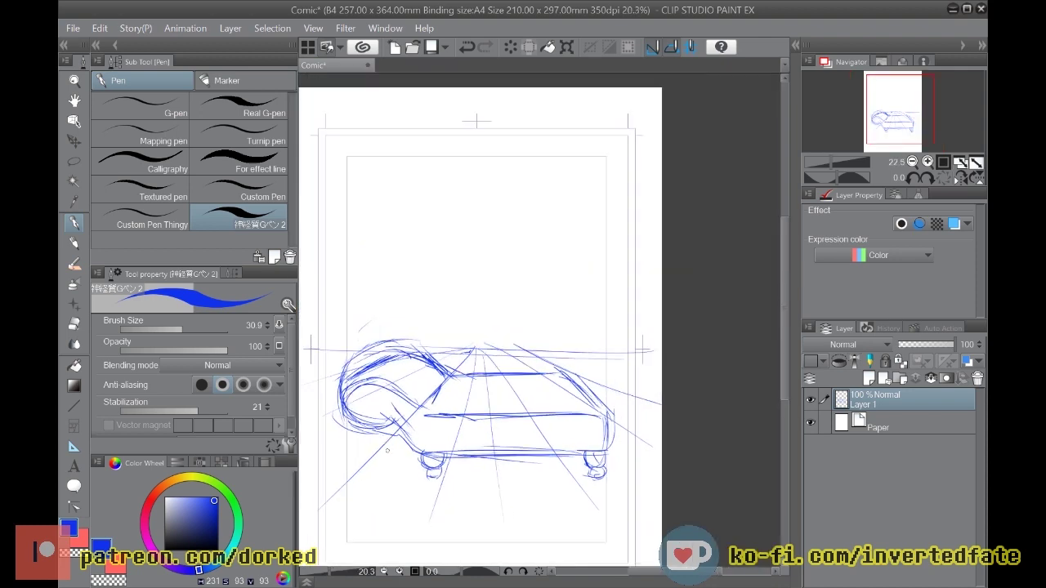
scroll(318, 327, down, 1)
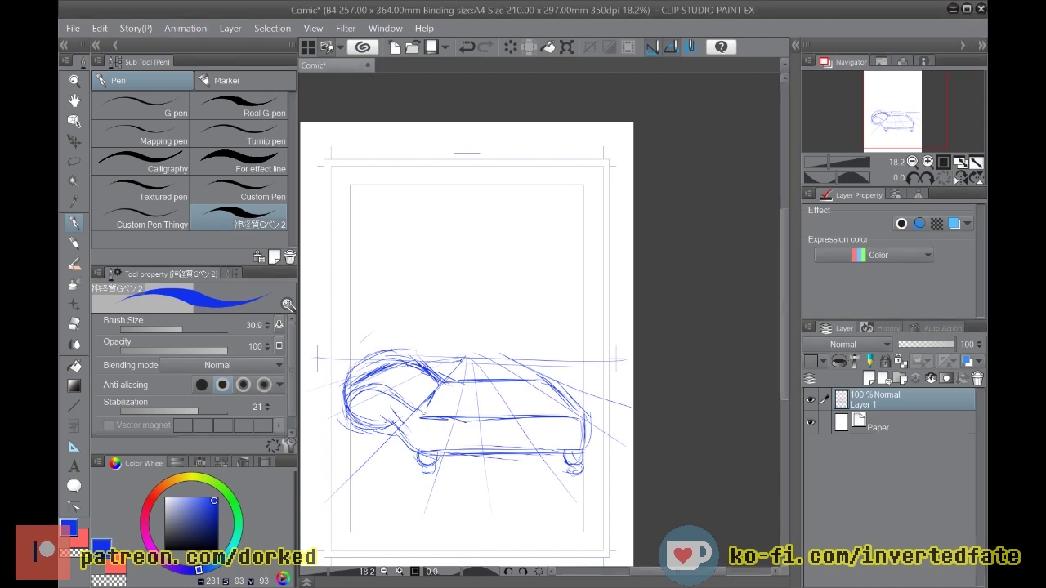
scroll(377, 406, down, 2)
scroll(359, 409, up, 4)
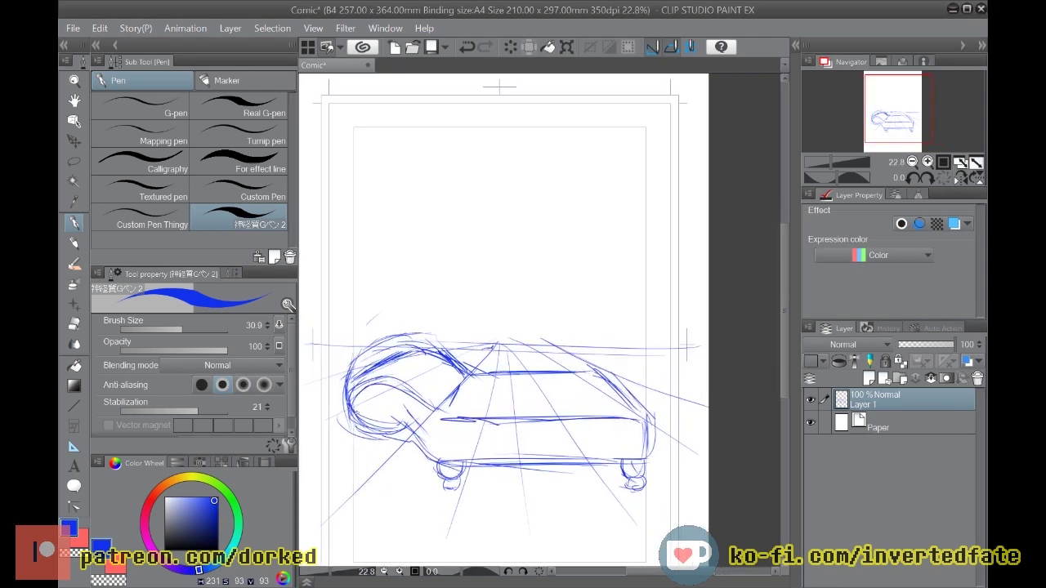
scroll(350, 429, up, 3)
Step: Choose purple (H 269, S 93, V 82) and sketch a seated figure's round torso, outstretched leg and raised hand on the couch
click(155, 501)
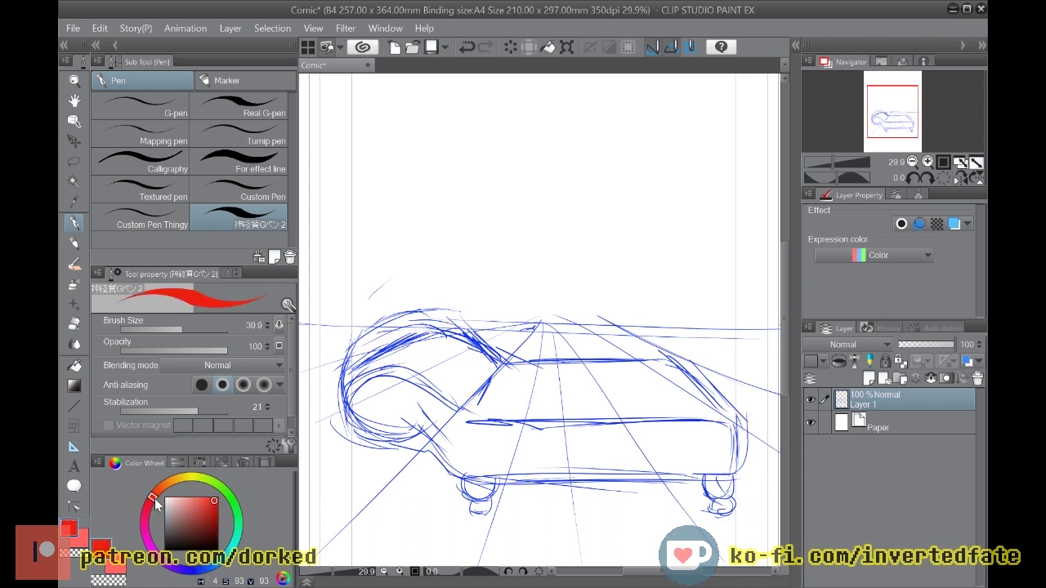
click(208, 503)
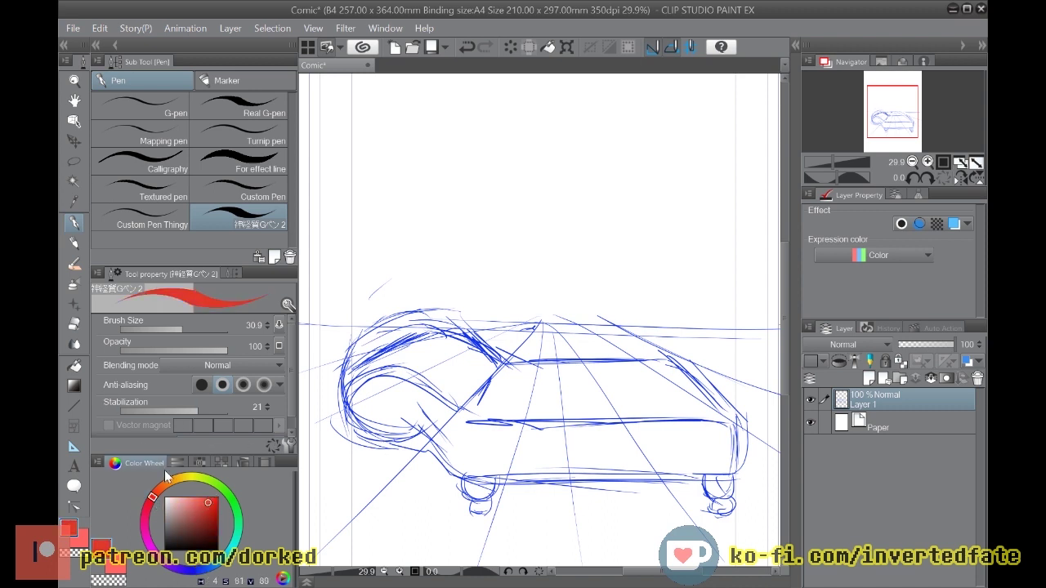
drag(208, 575, 168, 566)
click(215, 507)
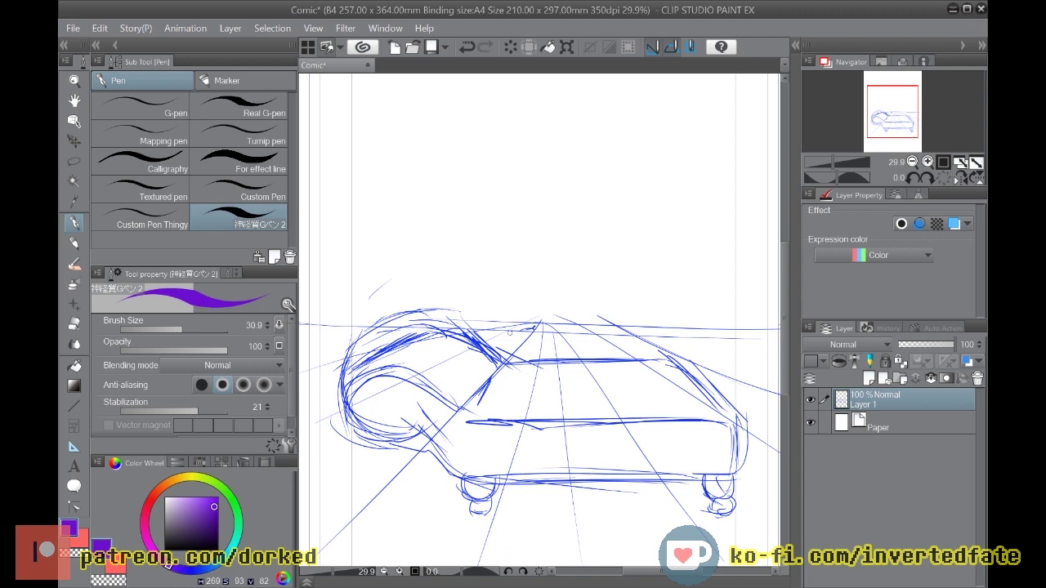
mouse_move(487, 336)
mouse_down()
mouse_move(493, 384)
mouse_move(533, 392)
mouse_move(527, 325)
mouse_move(484, 370)
mouse_move(554, 361)
mouse_move(482, 366)
mouse_move(504, 380)
mouse_move(582, 372)
mouse_move(587, 397)
mouse_move(570, 404)
mouse_move(582, 397)
mouse_move(561, 366)
mouse_move(554, 403)
mouse_move(585, 399)
mouse_move(579, 389)
mouse_move(515, 405)
mouse_up()
mouse_move(582, 379)
mouse_down()
mouse_move(614, 374)
mouse_move(603, 396)
mouse_move(585, 393)
mouse_move(620, 397)
mouse_move(625, 384)
mouse_up()
drag(480, 351, 474, 382)
mouse_move(552, 343)
mouse_down()
mouse_move(586, 320)
mouse_move(564, 282)
mouse_move(545, 299)
mouse_up()
mouse_move(554, 312)
mouse_down()
mouse_move(566, 322)
mouse_move(543, 309)
mouse_move(582, 303)
mouse_move(583, 358)
mouse_move(538, 326)
mouse_up()
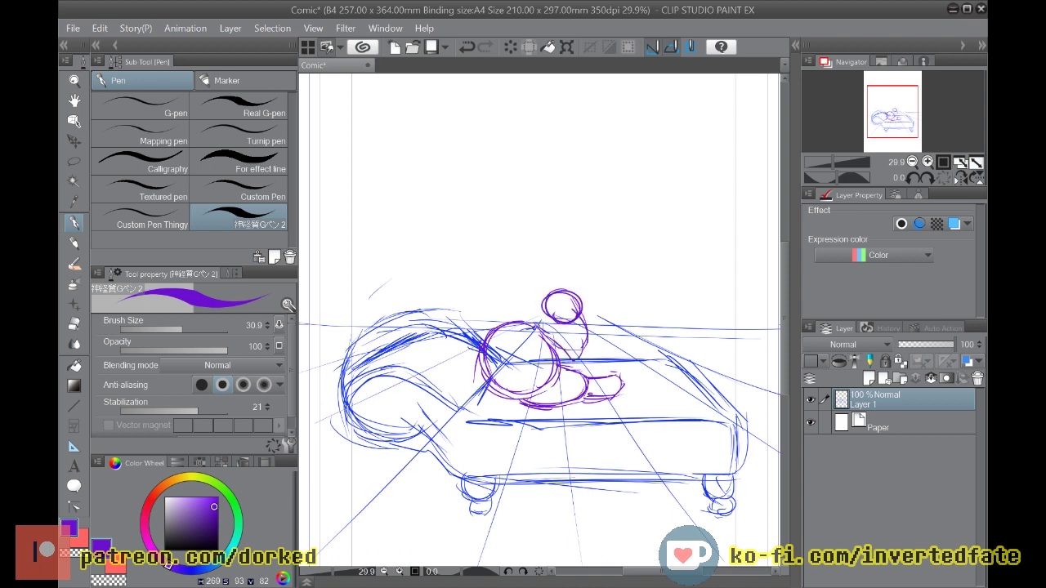
Step: Sketch the seated figure's lowered arm, a round head with a protruding muzzle, and the neck
mouse_move(482, 352)
mouse_down()
mouse_move(472, 412)
mouse_move(541, 385)
mouse_move(551, 407)
mouse_move(515, 406)
mouse_move(556, 394)
mouse_move(523, 407)
mouse_move(511, 388)
mouse_move(467, 416)
mouse_move(502, 419)
mouse_move(521, 400)
mouse_move(472, 408)
mouse_move(488, 359)
mouse_move(482, 366)
mouse_up()
drag(472, 353, 463, 397)
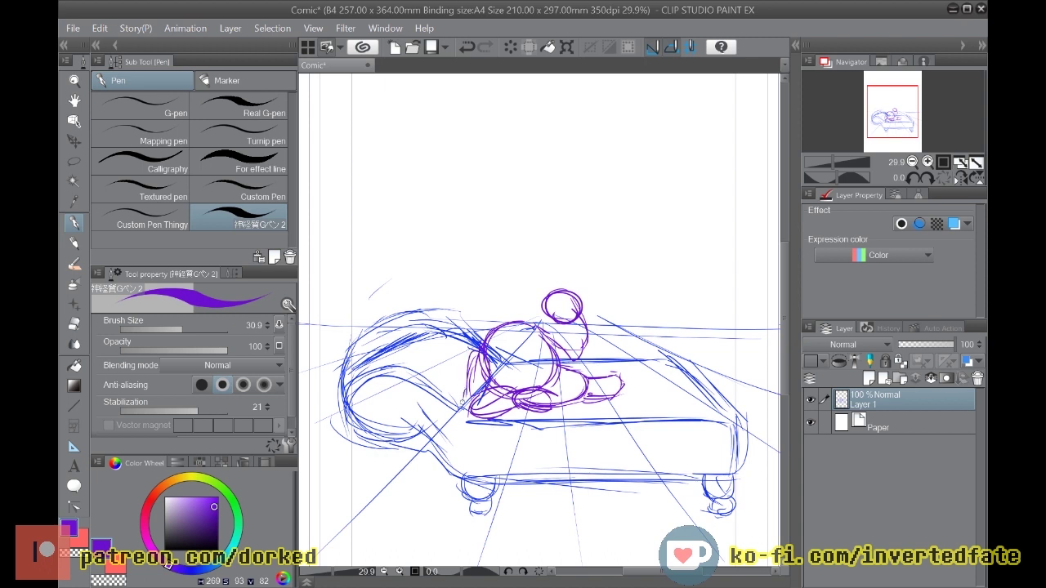
drag(482, 321, 483, 325)
mouse_move(459, 269)
mouse_down()
mouse_move(490, 250)
mouse_move(517, 259)
mouse_move(518, 292)
mouse_move(456, 270)
mouse_move(507, 293)
mouse_move(452, 291)
mouse_up()
mouse_move(494, 253)
mouse_down()
mouse_move(500, 320)
mouse_move(507, 250)
mouse_move(531, 268)
mouse_move(553, 261)
mouse_move(560, 289)
mouse_move(530, 306)
mouse_up()
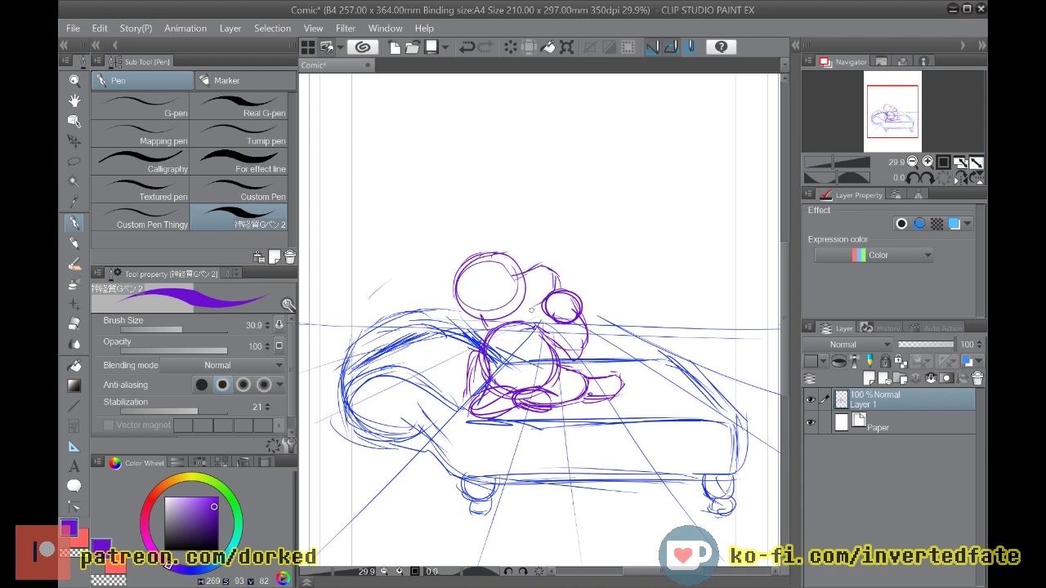
mouse_move(560, 281)
mouse_down()
mouse_move(547, 302)
mouse_move(476, 311)
mouse_move(465, 299)
mouse_move(467, 310)
mouse_move(520, 321)
mouse_move(491, 339)
mouse_move(518, 328)
mouse_up()
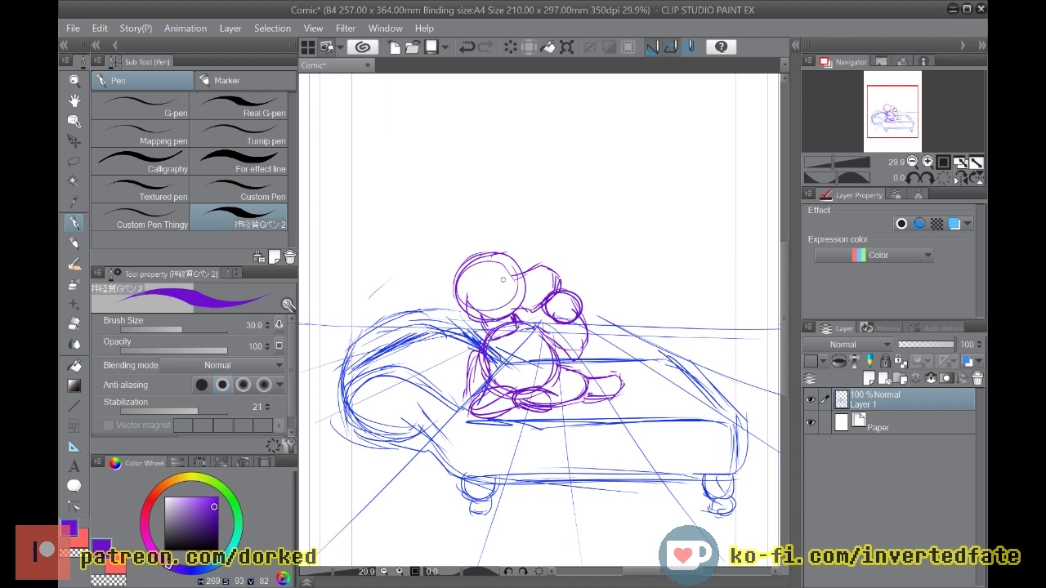
Step: Add an ear, spiky fur behind the head and rough facial lines to the seated figure
mouse_move(507, 267)
mouse_down()
mouse_move(520, 245)
mouse_move(498, 268)
mouse_move(482, 261)
mouse_move(475, 293)
mouse_move(494, 238)
mouse_move(519, 242)
mouse_move(520, 256)
mouse_move(512, 248)
mouse_move(507, 260)
mouse_move(450, 237)
mouse_move(460, 244)
mouse_move(429, 269)
mouse_move(457, 322)
mouse_move(425, 283)
mouse_up()
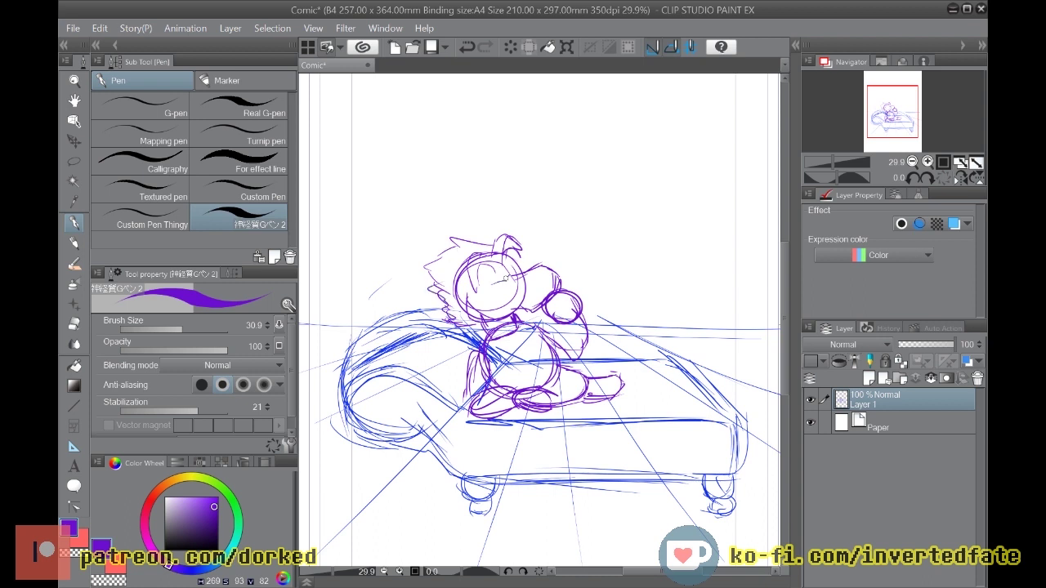
mouse_move(486, 294)
mouse_down()
mouse_move(507, 294)
mouse_move(515, 255)
mouse_move(518, 274)
mouse_move(503, 257)
mouse_up()
scroll(498, 279, down, 7)
scroll(498, 279, up, 7)
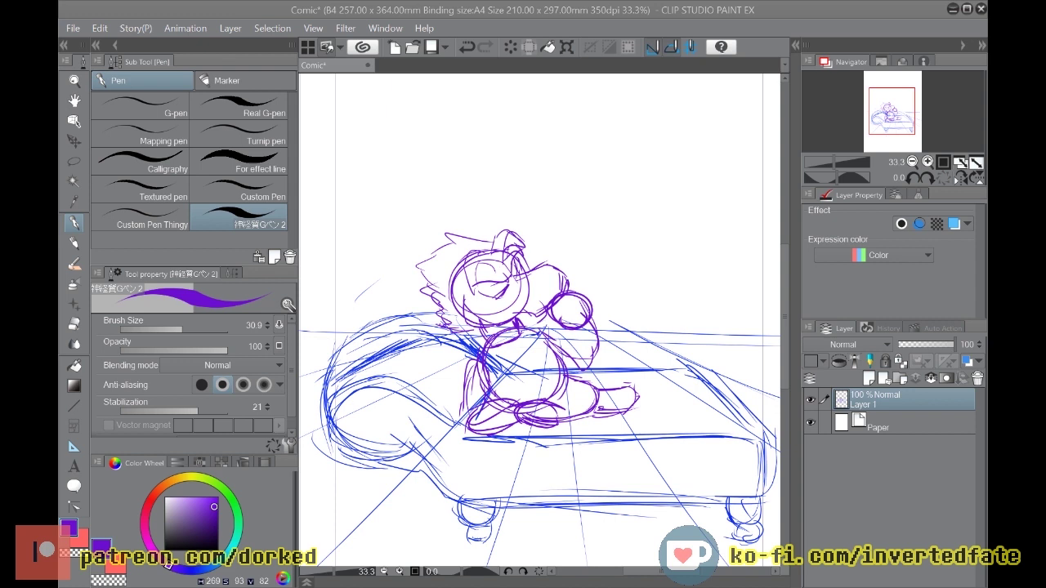
Step: Start a second figure behind the couch's right side with a large round upper body, curved back, hips and leg
mouse_move(685, 175)
mouse_down()
mouse_move(626, 222)
mouse_move(651, 255)
mouse_up()
drag(629, 204, 621, 233)
mouse_move(633, 185)
mouse_down()
mouse_move(650, 258)
mouse_move(692, 256)
mouse_move(721, 231)
mouse_move(682, 174)
mouse_move(649, 270)
mouse_move(690, 265)
mouse_move(713, 190)
mouse_move(719, 317)
mouse_move(693, 316)
mouse_up()
mouse_move(716, 253)
mouse_down()
mouse_move(697, 319)
mouse_move(722, 319)
mouse_up()
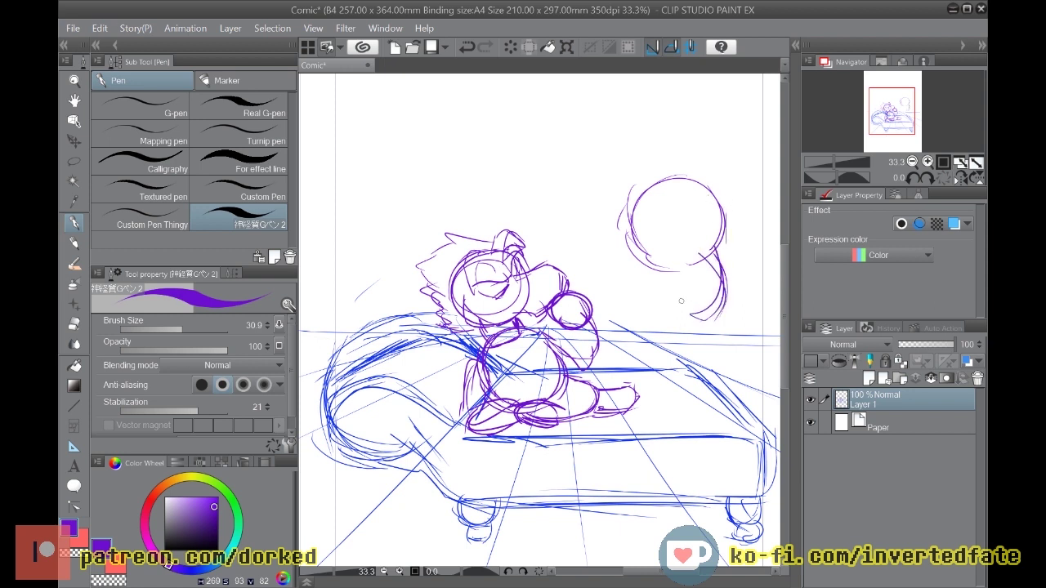
mouse_move(675, 290)
mouse_down()
mouse_move(726, 334)
mouse_move(700, 356)
mouse_move(660, 316)
mouse_move(660, 335)
mouse_move(693, 350)
mouse_move(720, 330)
mouse_move(734, 404)
mouse_up()
drag(670, 330, 669, 356)
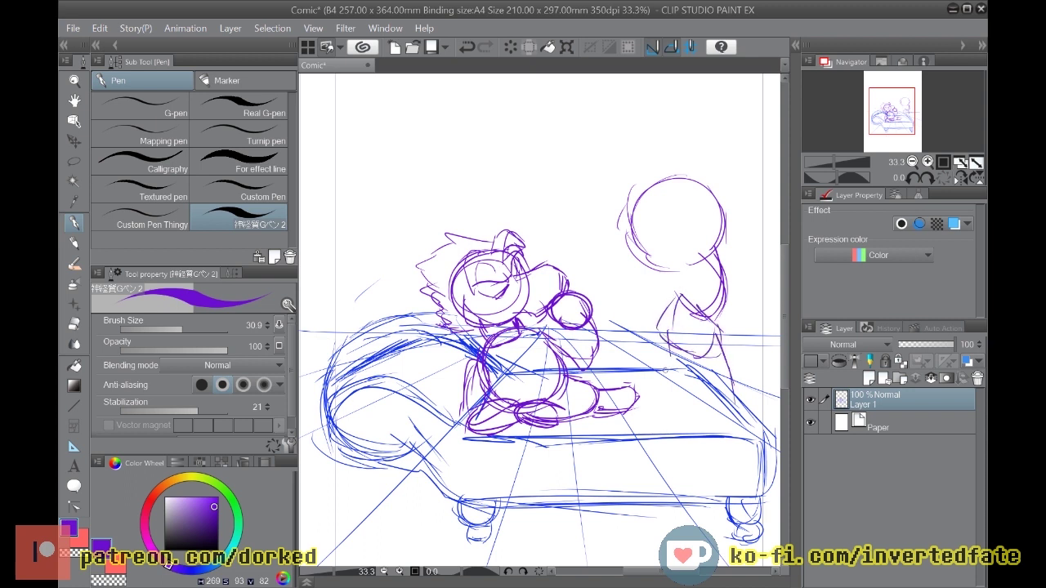
Step: Sketch the second figure's head above its body as a circle with a rounded outer outline and downward-pointing muzzle
drag(631, 572, 652, 571)
drag(538, 192, 515, 148)
mouse_move(445, 155)
mouse_down()
mouse_move(500, 141)
mouse_move(448, 153)
mouse_up()
mouse_move(467, 115)
mouse_down()
mouse_move(508, 165)
mouse_move(440, 148)
mouse_move(518, 148)
mouse_move(448, 178)
mouse_move(503, 124)
mouse_move(455, 183)
mouse_move(505, 123)
mouse_move(471, 193)
mouse_move(495, 124)
mouse_up()
mouse_move(510, 164)
mouse_down()
mouse_move(524, 190)
mouse_move(493, 217)
mouse_up()
mouse_move(449, 176)
mouse_down()
mouse_move(463, 214)
mouse_move(483, 219)
mouse_move(497, 216)
mouse_move(500, 182)
mouse_move(500, 214)
mouse_up()
mouse_move(464, 217)
mouse_down()
mouse_move(449, 160)
mouse_move(446, 173)
mouse_move(438, 155)
mouse_move(441, 119)
mouse_move(467, 106)
mouse_up()
mouse_move(438, 139)
mouse_down()
mouse_move(464, 106)
mouse_move(510, 136)
mouse_up()
mouse_move(458, 110)
mouse_down()
mouse_move(514, 146)
mouse_move(489, 190)
mouse_up()
Step: Add the second figure's neck and shoulder, and reinforce the contours of its large upper body
mouse_move(507, 156)
mouse_down()
mouse_move(502, 174)
mouse_move(505, 163)
mouse_up()
mouse_move(500, 109)
mouse_down()
mouse_move(515, 162)
mouse_move(538, 186)
mouse_move(501, 196)
mouse_move(530, 206)
mouse_up()
mouse_move(518, 165)
mouse_down()
mouse_move(536, 201)
mouse_move(517, 202)
mouse_move(560, 175)
mouse_move(578, 197)
mouse_move(559, 222)
mouse_up()
drag(548, 234, 519, 267)
mouse_move(530, 258)
mouse_down()
mouse_move(556, 266)
mouse_move(576, 198)
mouse_up()
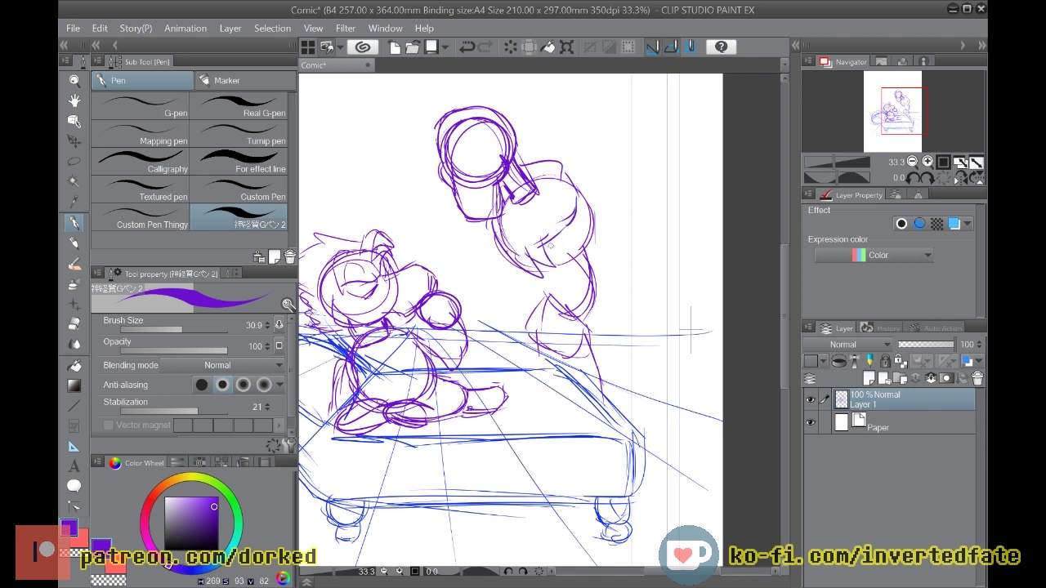
Step: Sketch the second figure's round shoulder, outer body contour and a bent arm with the forearm crossing its belly
mouse_move(577, 175)
mouse_down()
mouse_move(598, 178)
mouse_move(584, 180)
mouse_move(578, 214)
mouse_up()
mouse_move(493, 227)
mouse_down()
mouse_move(508, 282)
mouse_move(541, 293)
mouse_move(584, 286)
mouse_move(596, 234)
mouse_move(521, 294)
mouse_move(566, 299)
mouse_move(611, 265)
mouse_up()
drag(612, 222, 604, 266)
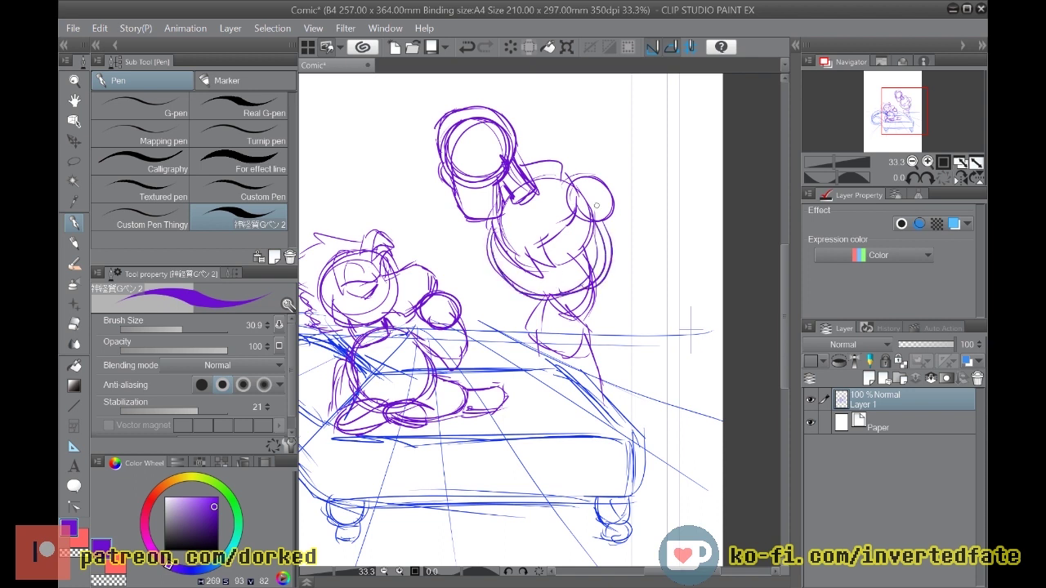
mouse_move(613, 209)
mouse_down()
mouse_move(608, 303)
mouse_move(539, 299)
mouse_move(584, 314)
mouse_up()
drag(531, 287, 596, 316)
mouse_move(585, 278)
mouse_down()
mouse_move(537, 283)
mouse_move(619, 308)
mouse_move(572, 319)
mouse_move(616, 313)
mouse_move(595, 316)
mouse_up()
drag(590, 237, 583, 286)
drag(589, 248, 601, 299)
drag(614, 238, 621, 296)
mouse_move(511, 254)
mouse_down()
mouse_move(523, 318)
mouse_move(552, 291)
mouse_move(559, 320)
mouse_up()
drag(543, 286, 495, 327)
Step: Sketch the second figure's other hand raised with one finger pointing up, its near shoulder, and the long lines down its back
mouse_move(507, 268)
mouse_down()
mouse_move(463, 239)
mouse_move(439, 246)
mouse_move(463, 316)
mouse_up()
drag(520, 329, 471, 335)
mouse_move(442, 237)
mouse_down()
mouse_move(435, 266)
mouse_move(431, 239)
mouse_move(451, 245)
mouse_move(412, 219)
mouse_move(417, 253)
mouse_up()
mouse_move(433, 190)
mouse_down()
mouse_move(433, 211)
mouse_move(441, 188)
mouse_move(442, 197)
mouse_up()
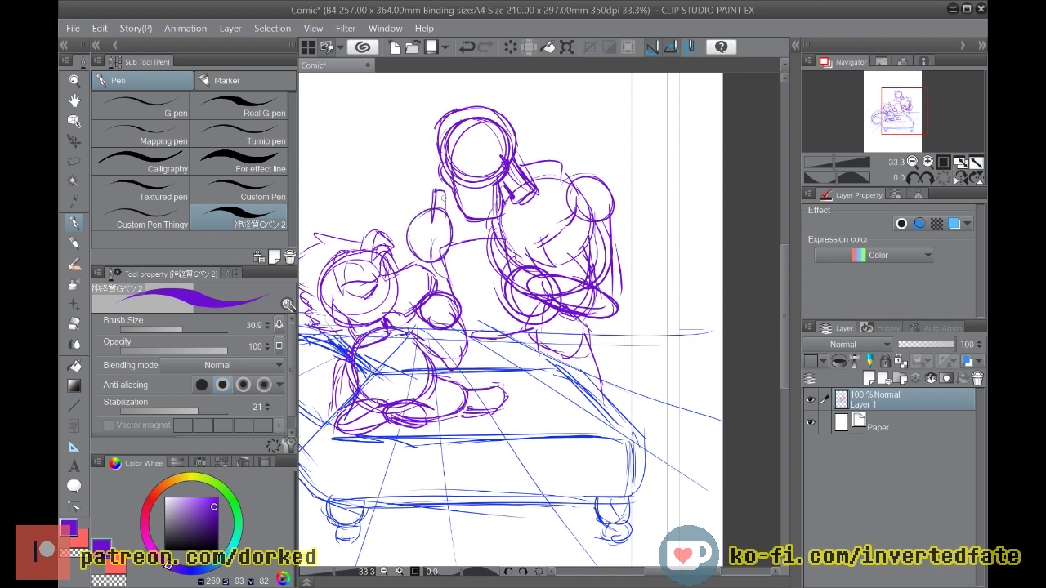
drag(621, 244, 625, 288)
drag(596, 325, 628, 419)
drag(596, 321, 631, 413)
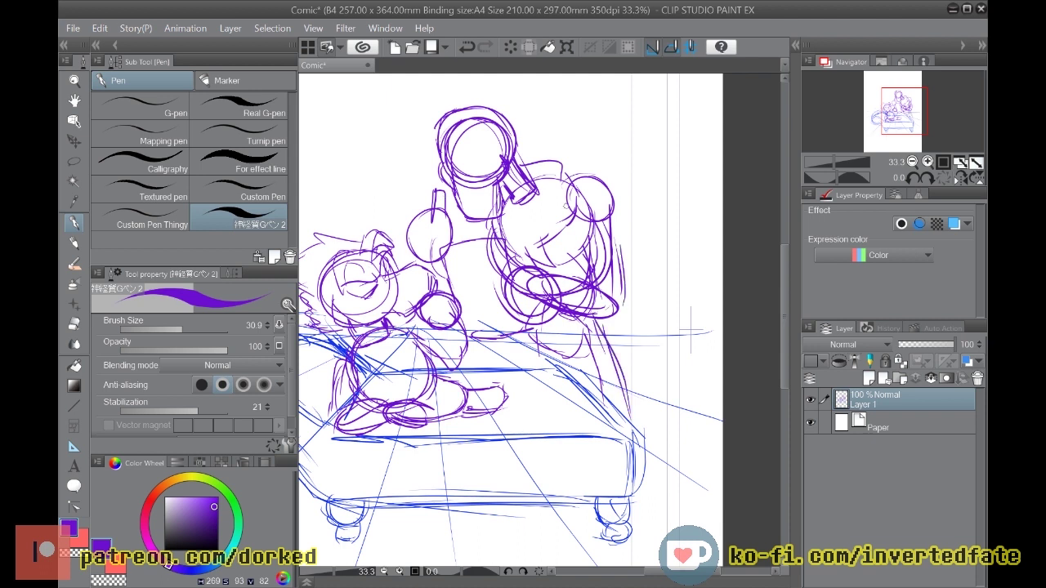
drag(506, 235, 512, 275)
mouse_move(491, 237)
mouse_down()
mouse_move(463, 230)
mouse_move(451, 244)
mouse_up()
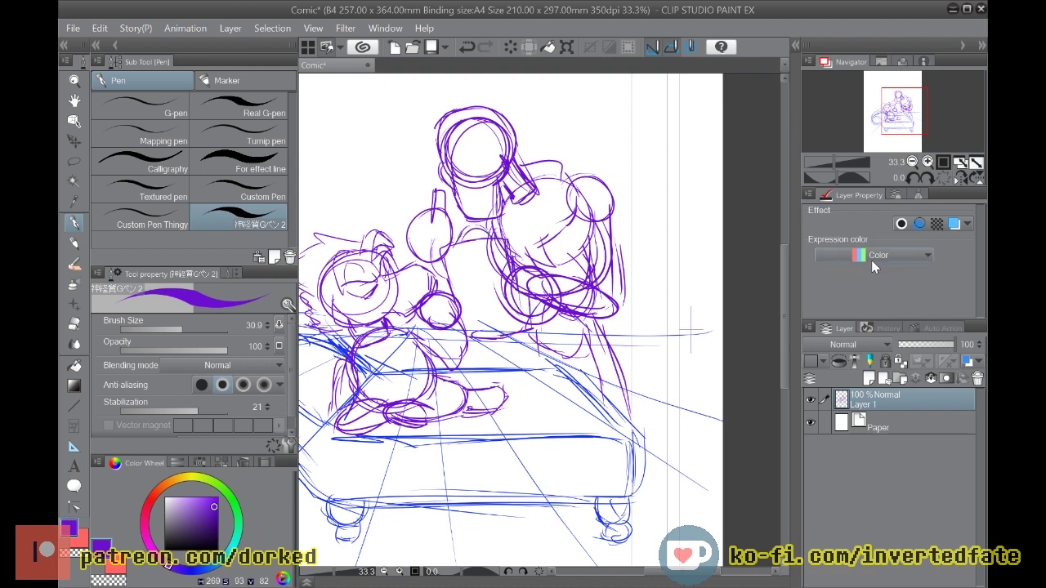
Step: Lower Layer 1's opacity to 49% and mirror the canvas view horizontally
drag(944, 345, 927, 345)
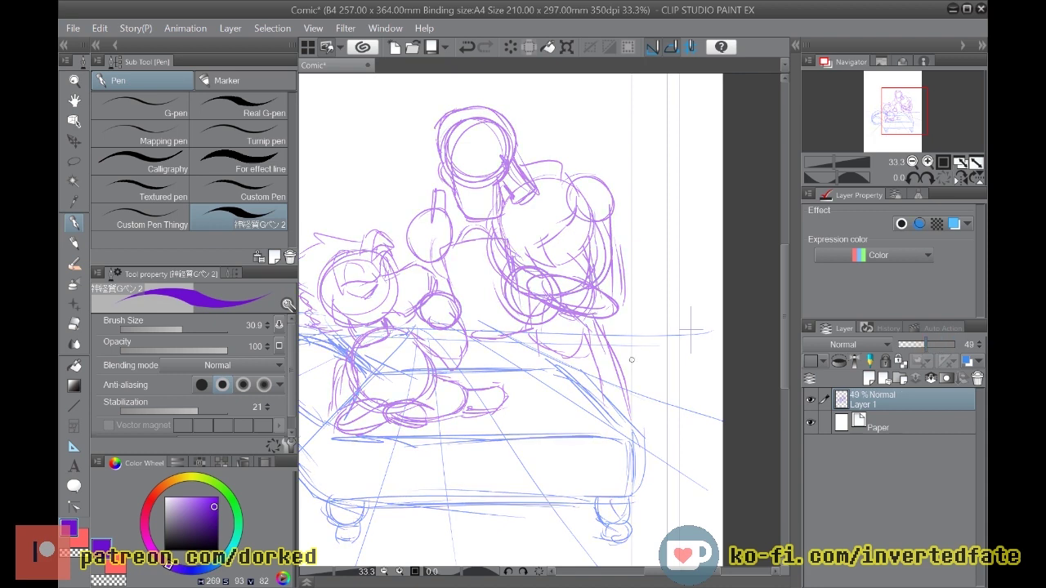
scroll(697, 359, down, 2)
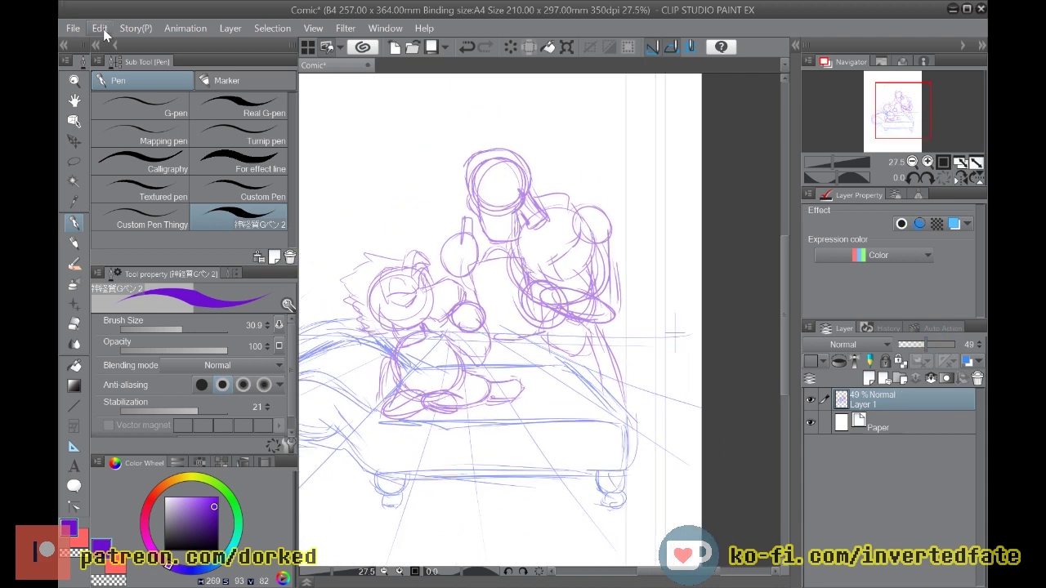
click(401, 423)
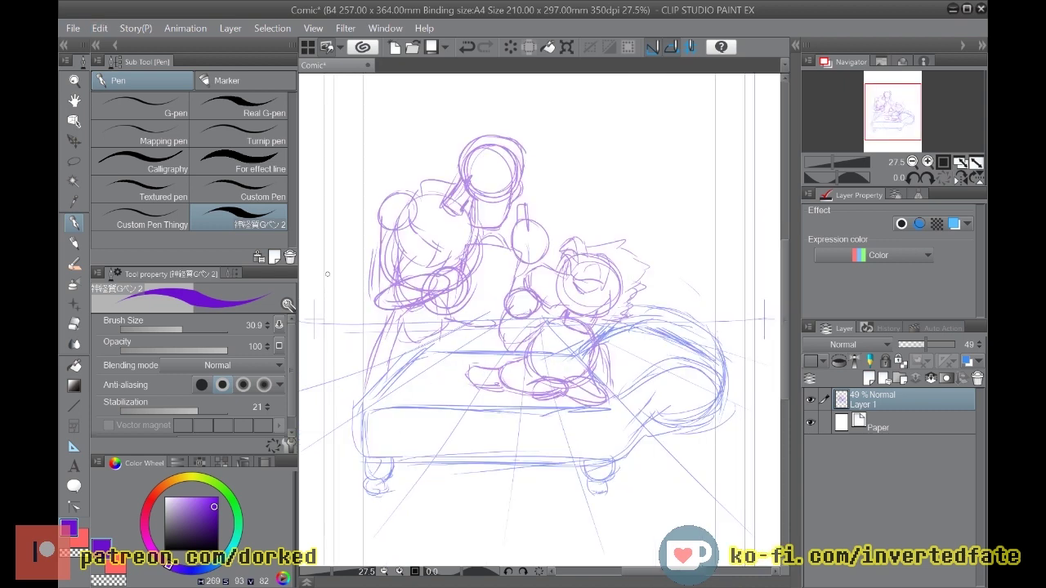
scroll(342, 237, up, 2)
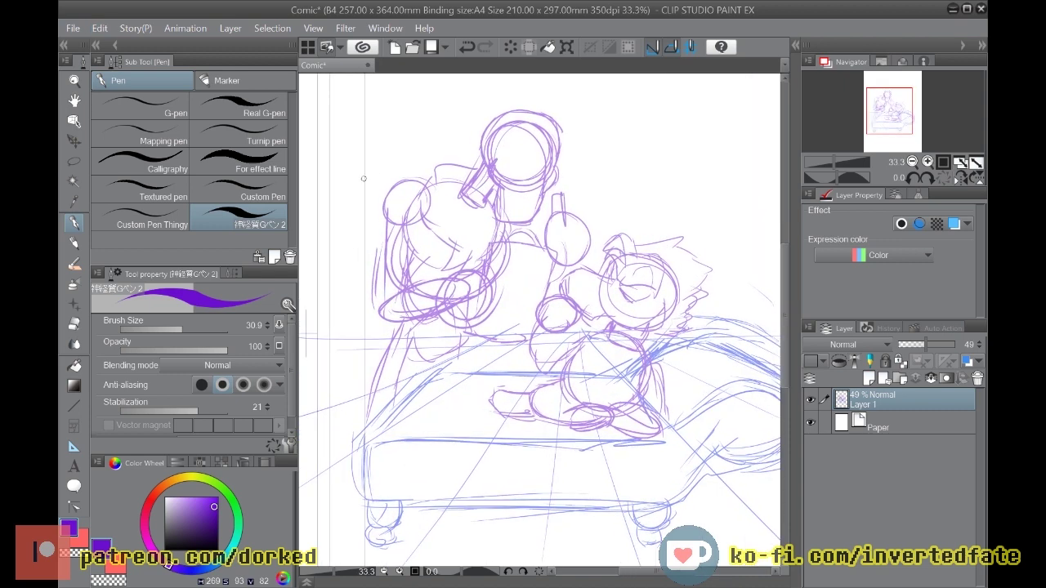
scroll(403, 197, up, 2)
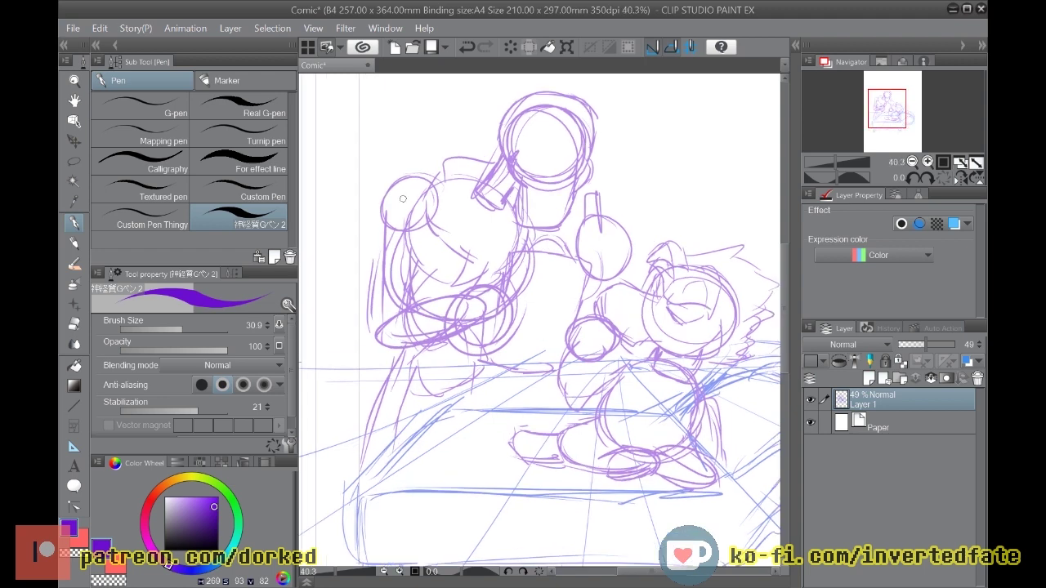
Step: Switch to a dark crimson and redraw the second figure's shoulder circle, chest curve, waist and outer back line
drag(152, 528, 166, 516)
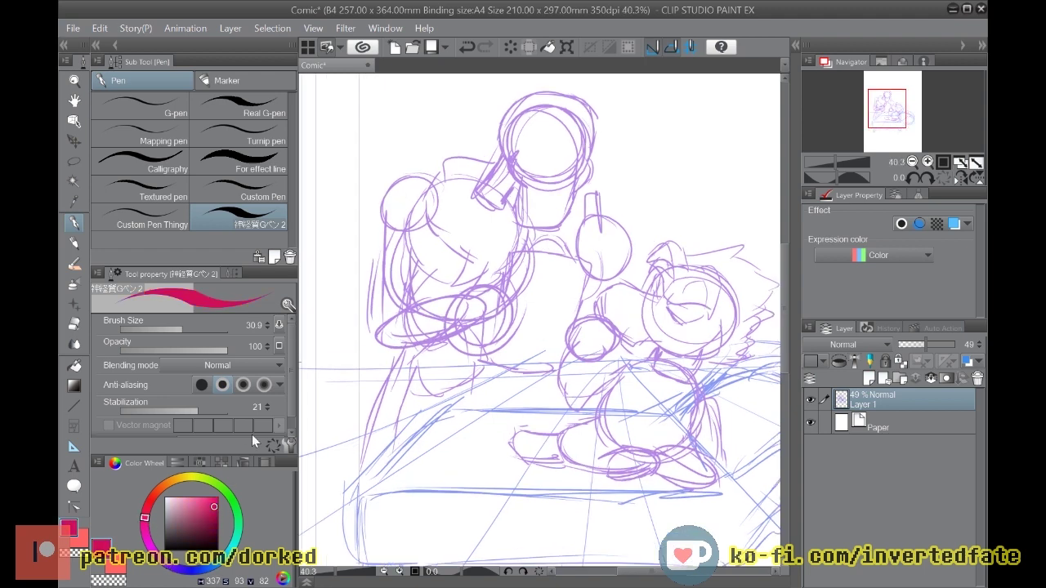
mouse_move(524, 244)
mouse_down()
mouse_move(531, 278)
mouse_move(529, 250)
mouse_move(511, 294)
mouse_up()
click(214, 523)
drag(533, 249, 520, 293)
mouse_move(441, 219)
mouse_down()
mouse_move(418, 239)
mouse_move(382, 218)
mouse_move(409, 178)
mouse_up()
drag(384, 239, 412, 173)
drag(381, 220, 374, 246)
mouse_move(444, 214)
mouse_down()
mouse_move(429, 179)
mouse_move(392, 193)
mouse_move(445, 190)
mouse_move(400, 245)
mouse_move(423, 173)
mouse_move(414, 244)
mouse_up()
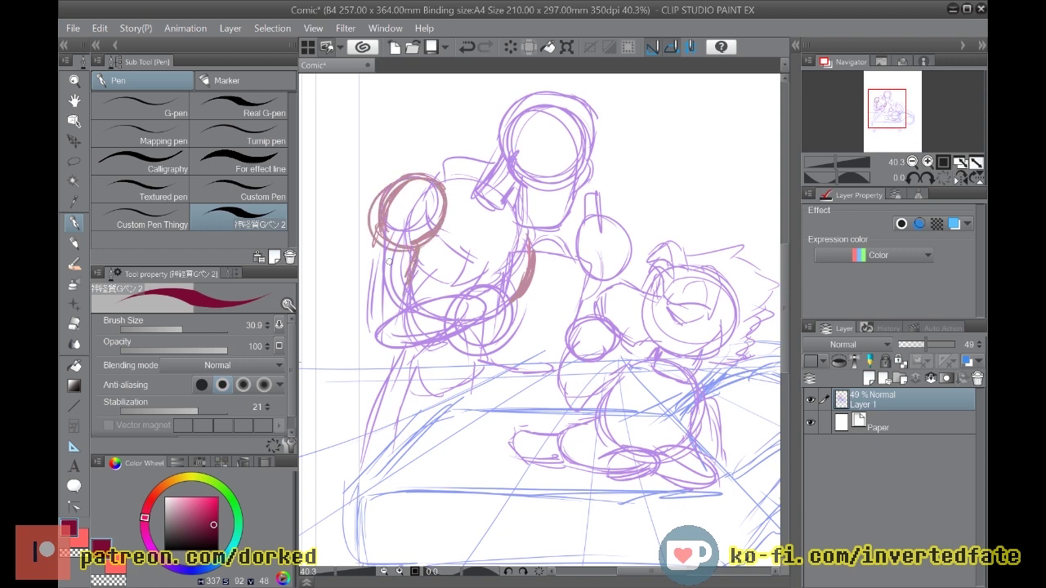
drag(495, 345, 509, 370)
drag(511, 306, 521, 375)
drag(376, 390, 359, 462)
Step: Sketch a floor line beneath the couch and the second figure's two feet resting near it
scroll(360, 438, down, 4)
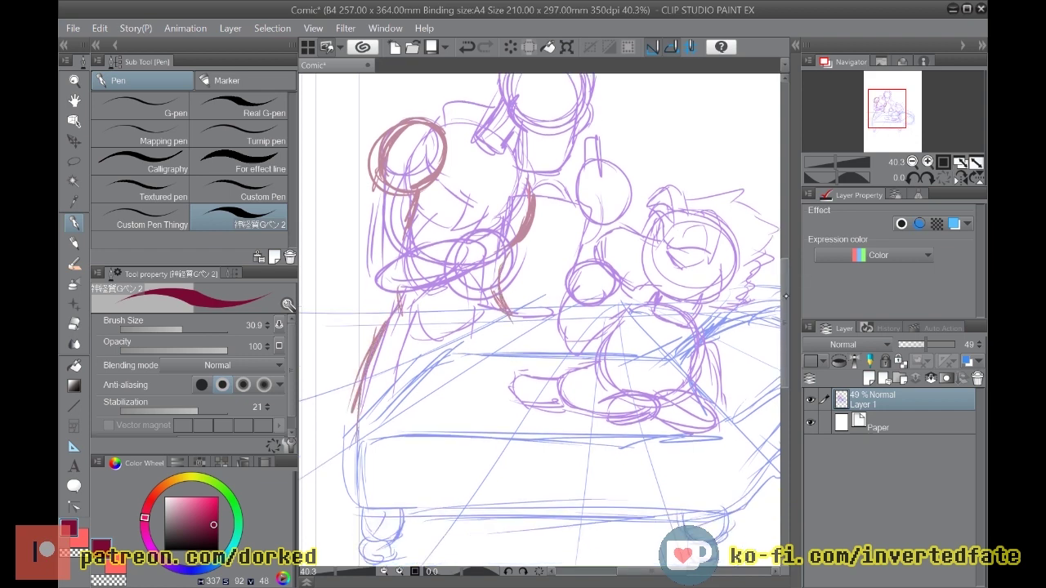
drag(310, 448, 509, 439)
drag(325, 444, 569, 452)
drag(360, 448, 668, 454)
drag(758, 450, 466, 450)
drag(337, 459, 518, 451)
mouse_move(431, 409)
mouse_down()
mouse_move(451, 430)
mouse_move(447, 445)
mouse_up()
drag(374, 450, 356, 450)
mouse_move(360, 402)
mouse_down()
mouse_move(343, 441)
mouse_move(367, 455)
mouse_up()
mouse_move(431, 447)
mouse_down()
mouse_move(436, 414)
mouse_move(449, 449)
mouse_up()
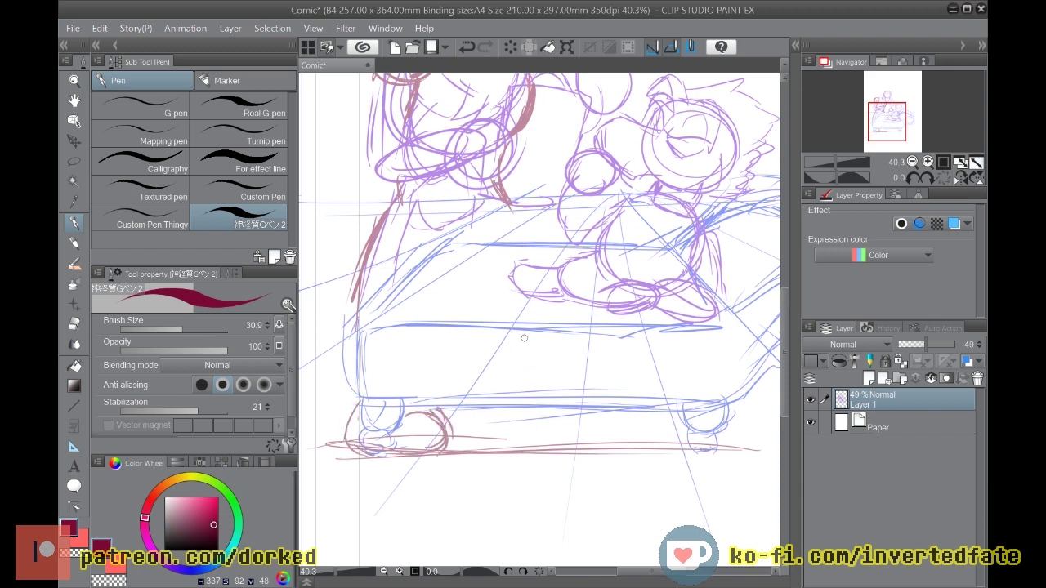
mouse_move(560, 424)
mouse_down()
mouse_move(497, 425)
mouse_move(592, 410)
mouse_move(517, 424)
mouse_move(479, 405)
mouse_move(477, 417)
mouse_move(588, 404)
mouse_up()
scroll(576, 382, down, 2)
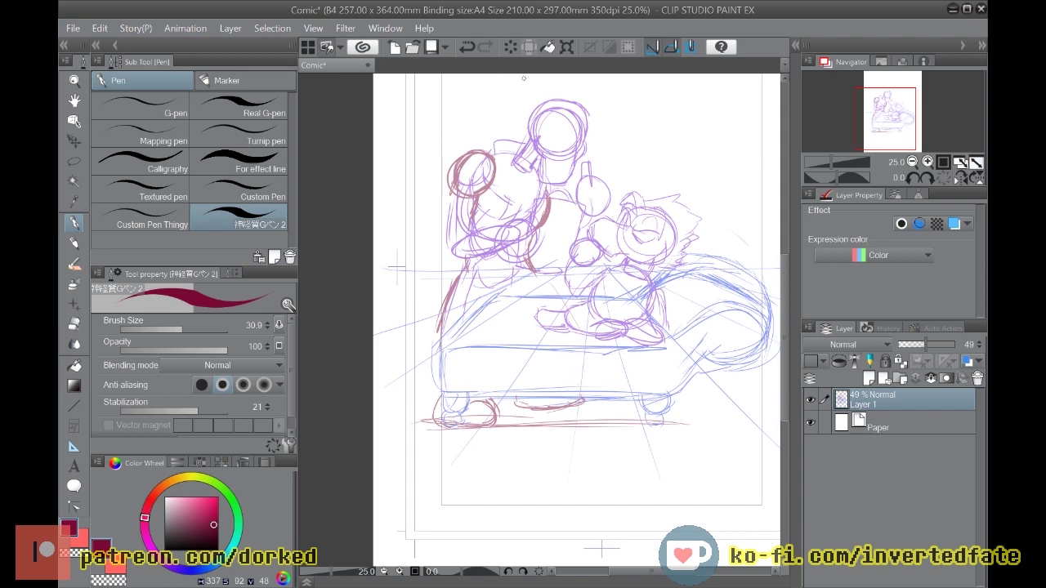
scroll(501, 78, down, 1)
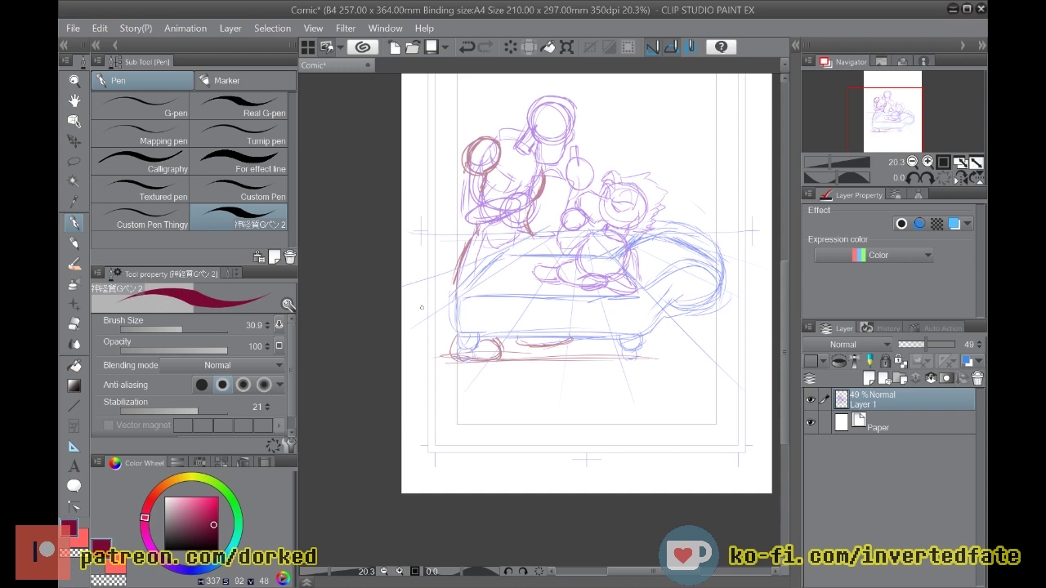
Step: Lasso the second figure and its feet, move them up away from the couch, deselect, and erase the misplaced foot strokes
click(73, 162)
mouse_move(435, 135)
mouse_down()
mouse_move(407, 290)
mouse_move(431, 301)
mouse_move(518, 240)
mouse_move(558, 238)
mouse_move(568, 203)
mouse_move(621, 122)
mouse_move(584, 87)
mouse_move(493, 81)
mouse_move(436, 114)
mouse_move(445, 147)
mouse_up()
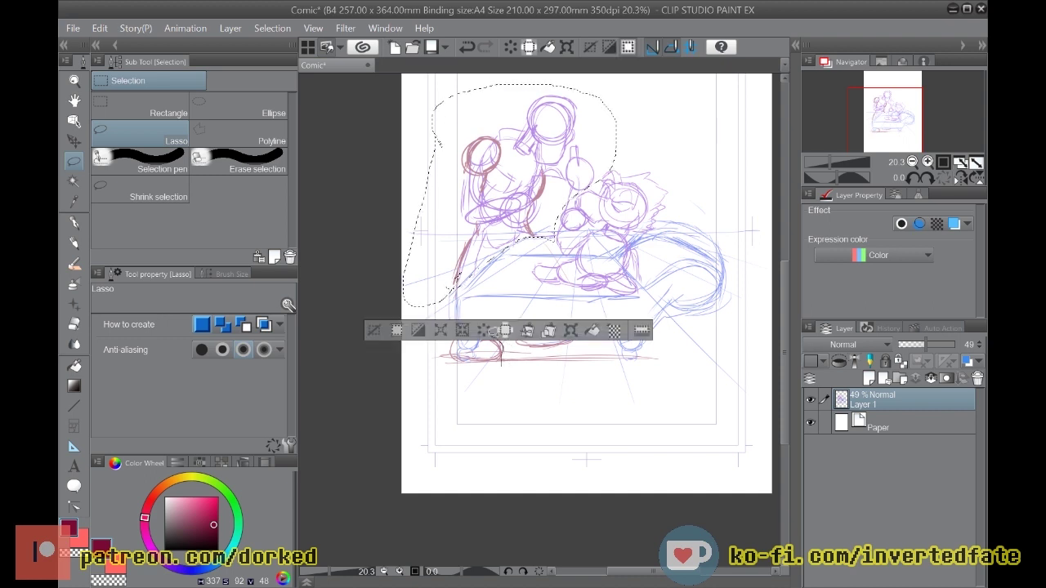
mouse_move(451, 341)
mouse_down()
mouse_move(502, 366)
mouse_move(500, 349)
mouse_move(564, 331)
mouse_move(580, 348)
mouse_move(473, 360)
mouse_move(504, 314)
mouse_move(513, 322)
mouse_up()
click(73, 141)
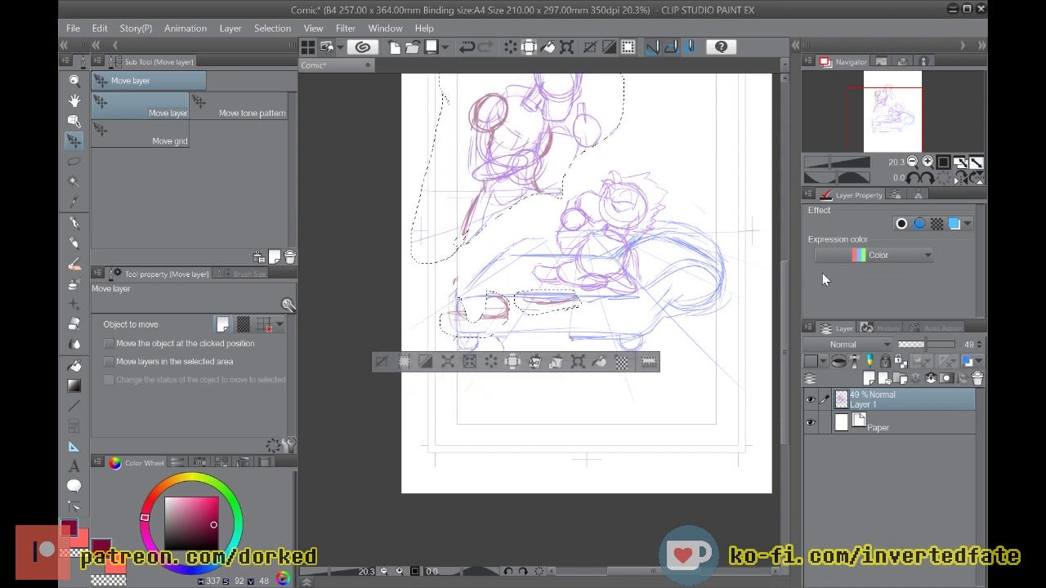
drag(784, 296, 780, 256)
mouse_move(495, 283)
mouse_down()
mouse_move(494, 262)
mouse_move(494, 274)
mouse_up()
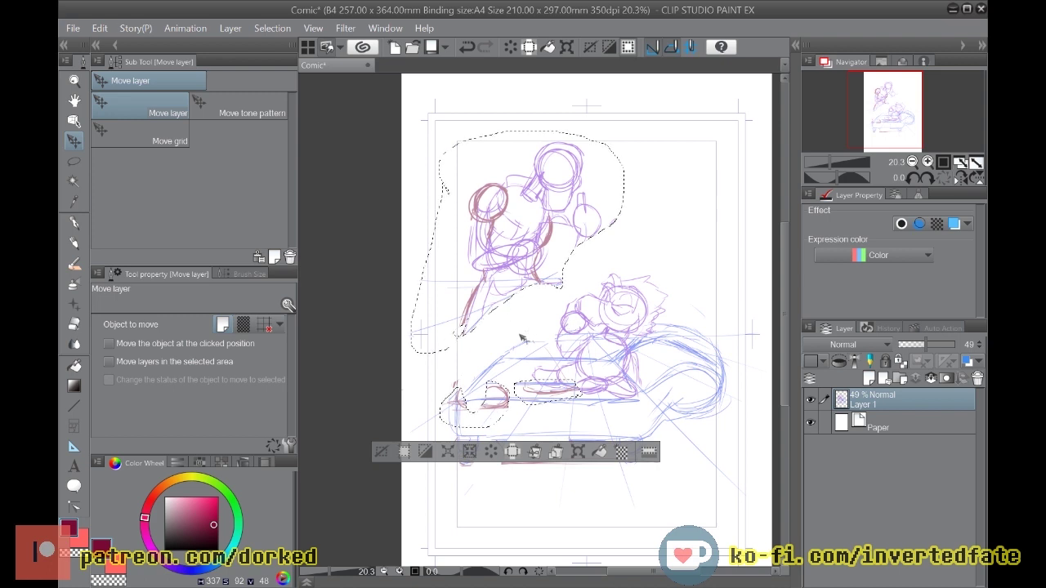
key(ctrl+d)
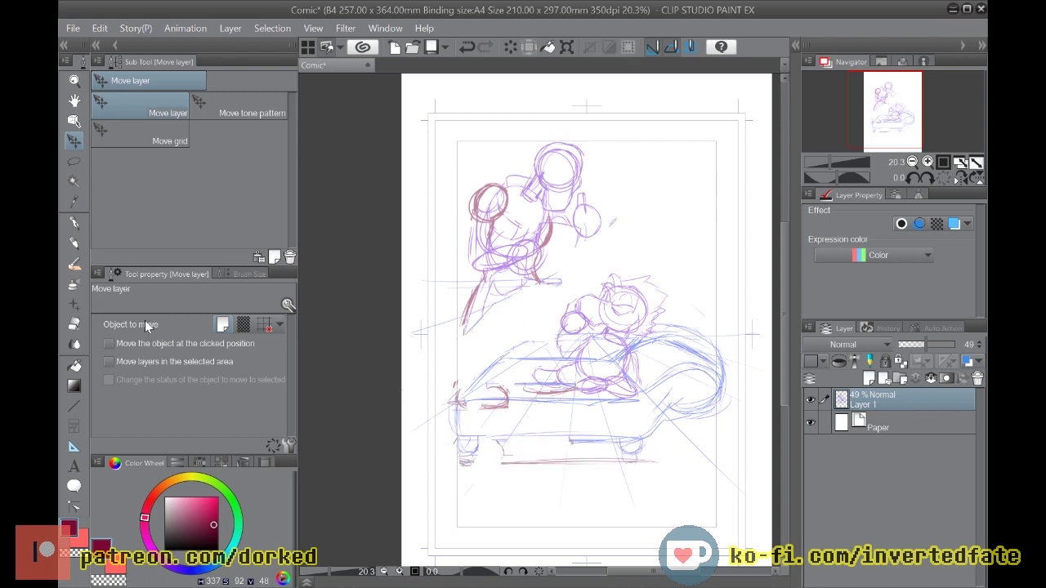
click(74, 323)
mouse_move(506, 396)
mouse_down()
mouse_move(495, 407)
mouse_move(553, 391)
mouse_up()
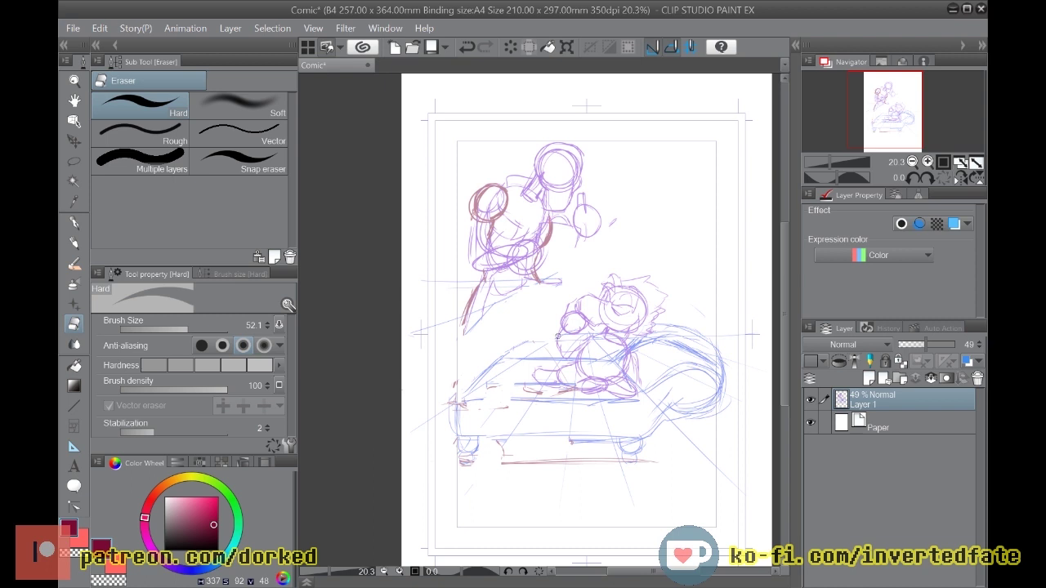
Step: Draw the moved figure's round hips, two legs spread in a wide stance, and large rounded feet with the crimson pen
key(p)
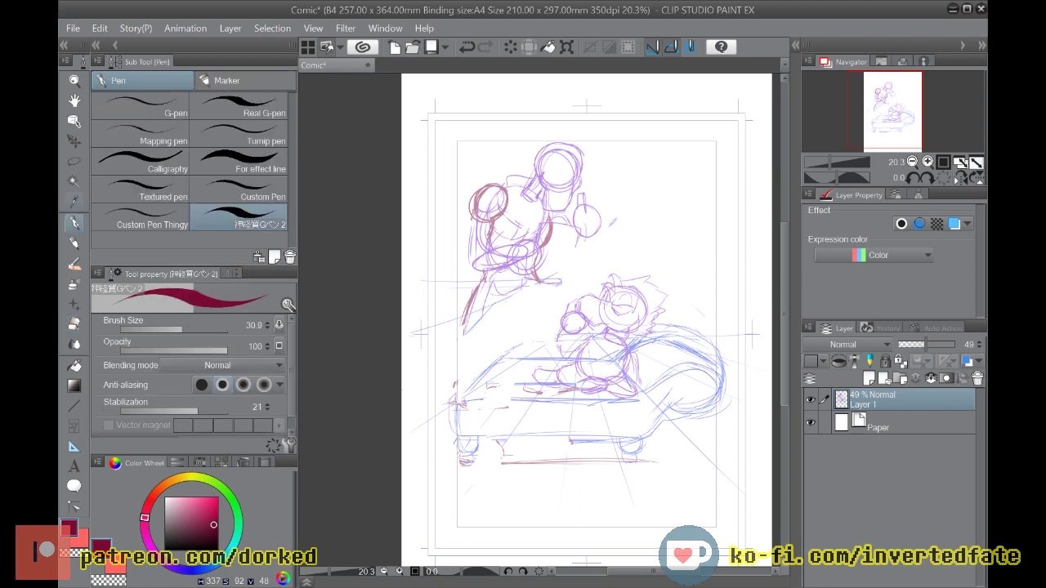
drag(526, 342, 406, 353)
mouse_move(483, 253)
mouse_down()
mouse_move(521, 312)
mouse_move(514, 281)
mouse_move(489, 318)
mouse_move(493, 339)
mouse_move(542, 340)
mouse_move(498, 324)
mouse_up()
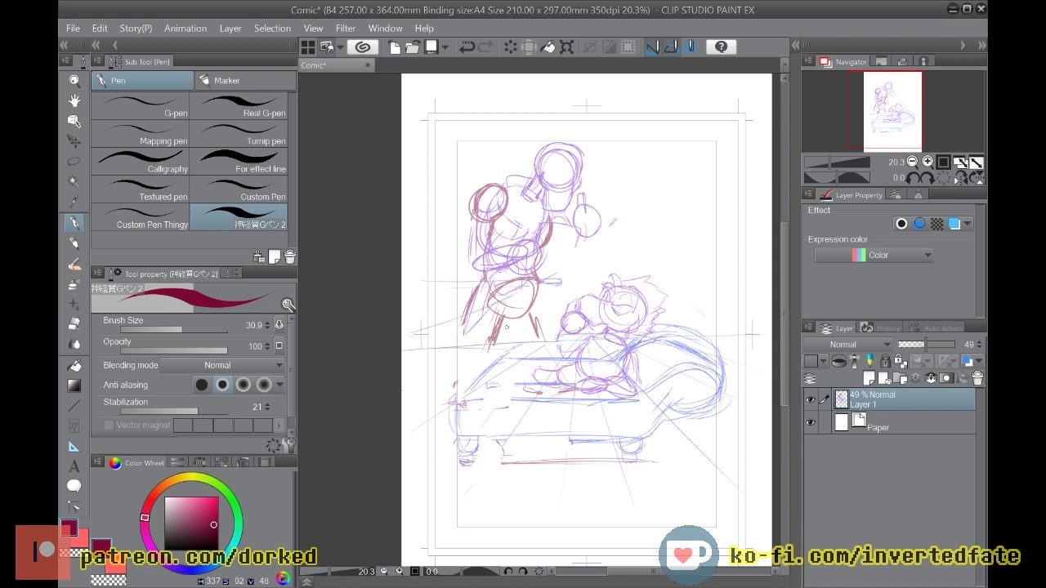
drag(489, 330, 476, 370)
mouse_move(536, 314)
mouse_down()
mouse_move(552, 355)
mouse_move(526, 396)
mouse_up()
drag(482, 350, 457, 392)
drag(461, 383, 431, 438)
mouse_move(458, 410)
mouse_down()
mouse_move(425, 414)
mouse_move(416, 445)
mouse_up()
drag(413, 446, 440, 445)
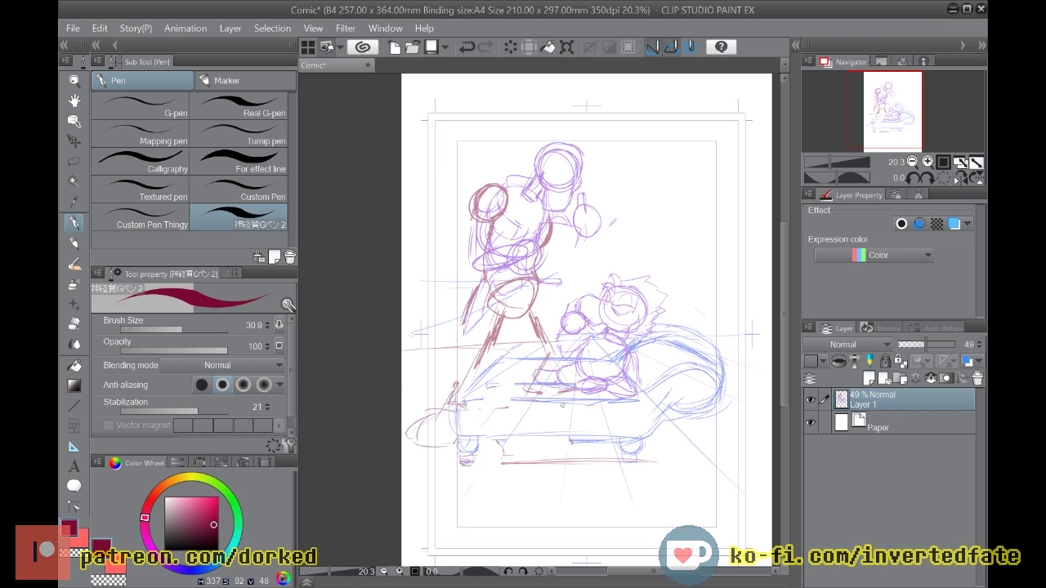
mouse_move(528, 385)
mouse_down()
mouse_move(595, 418)
mouse_move(516, 420)
mouse_up()
key(ctrl+z)
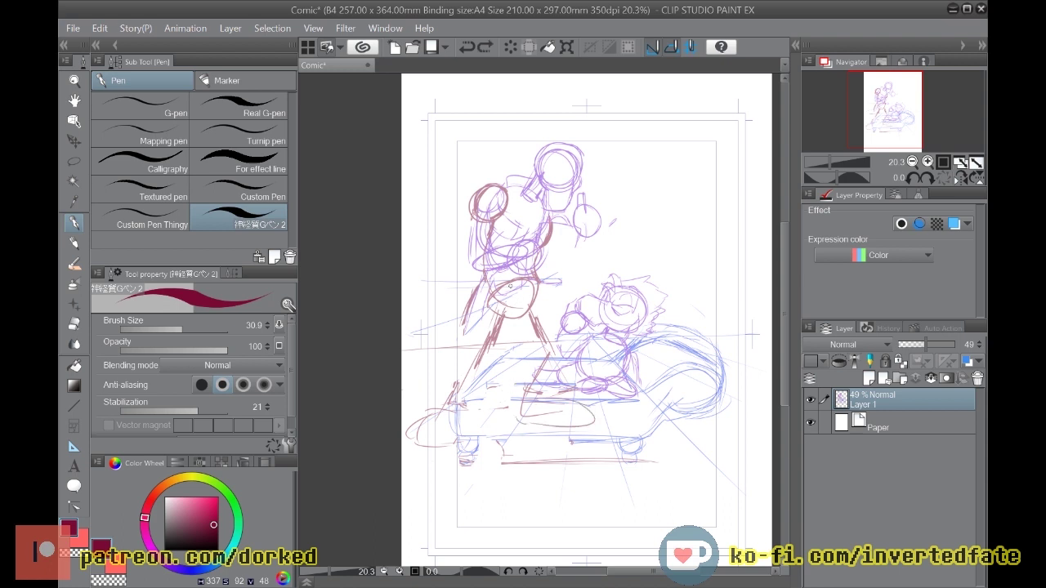
Step: Fade Layer 1 to 15% opacity, add a new raster layer above it, and mirror the canvas view back
drag(924, 344, 903, 345)
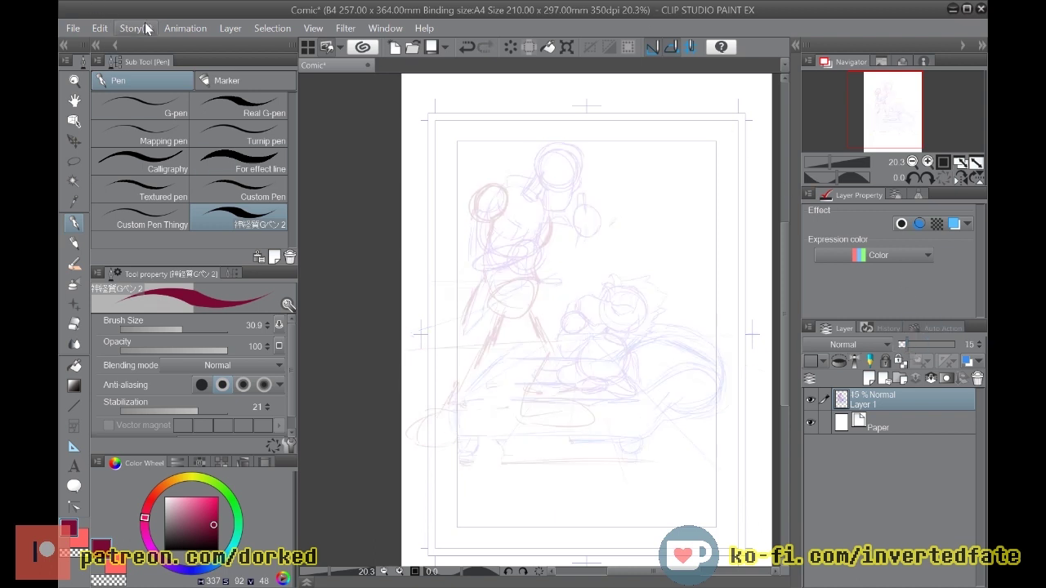
key(ctrl+shift+n)
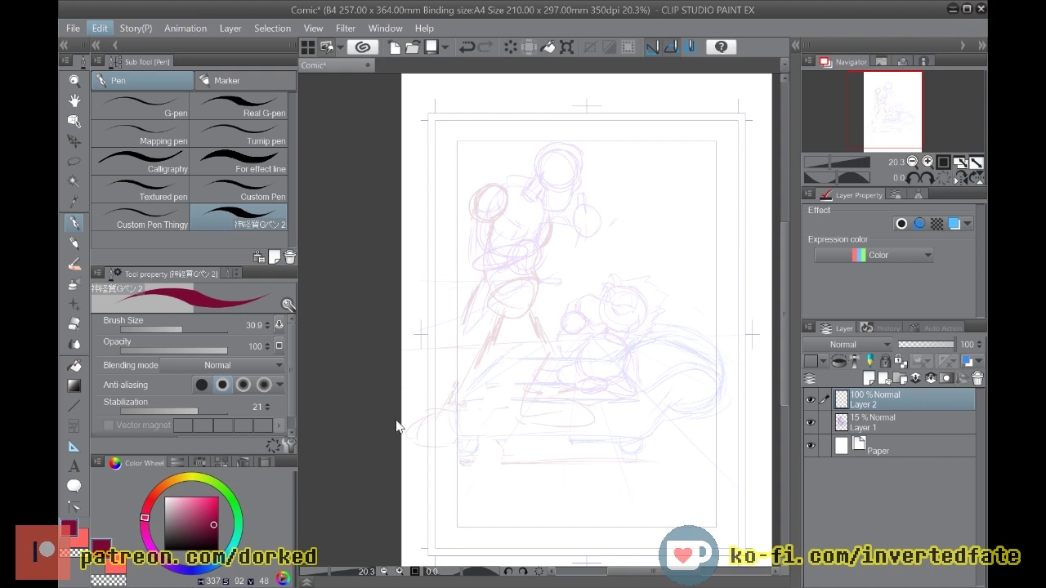
key(h)
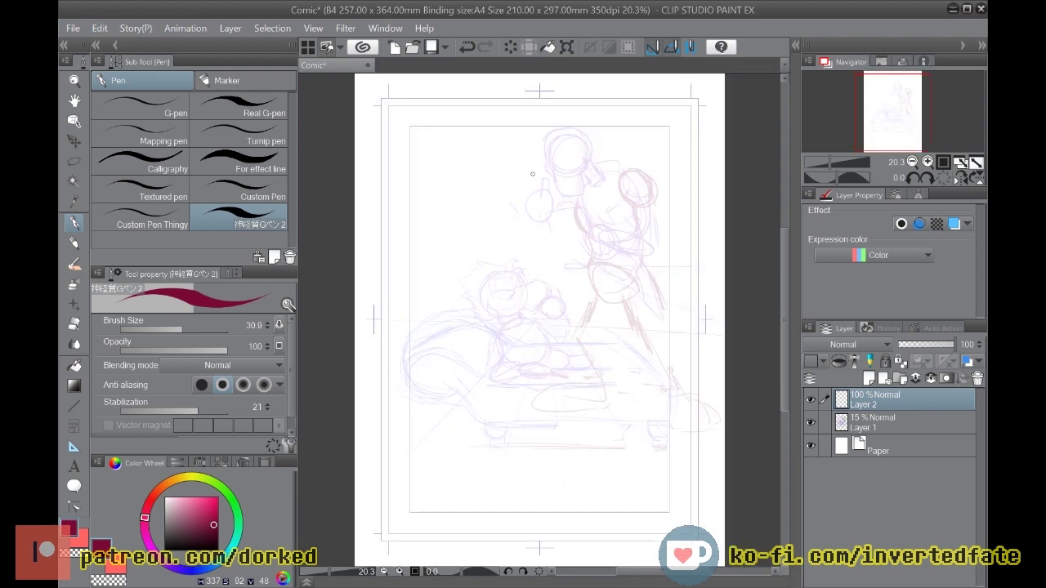
scroll(532, 174, up, 5)
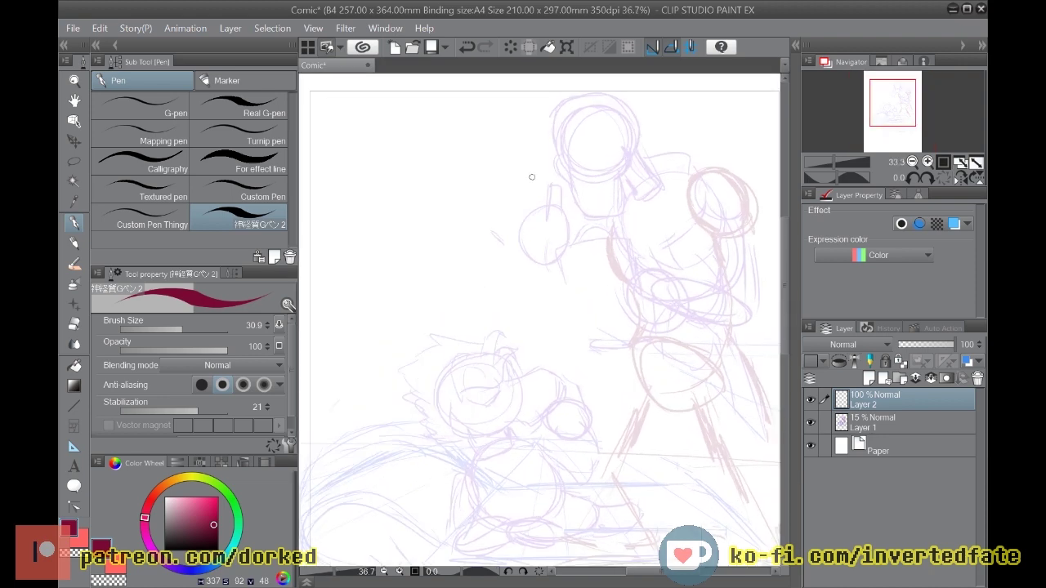
scroll(532, 176, up, 1)
drag(613, 85, 601, 120)
key(ctrl+z)
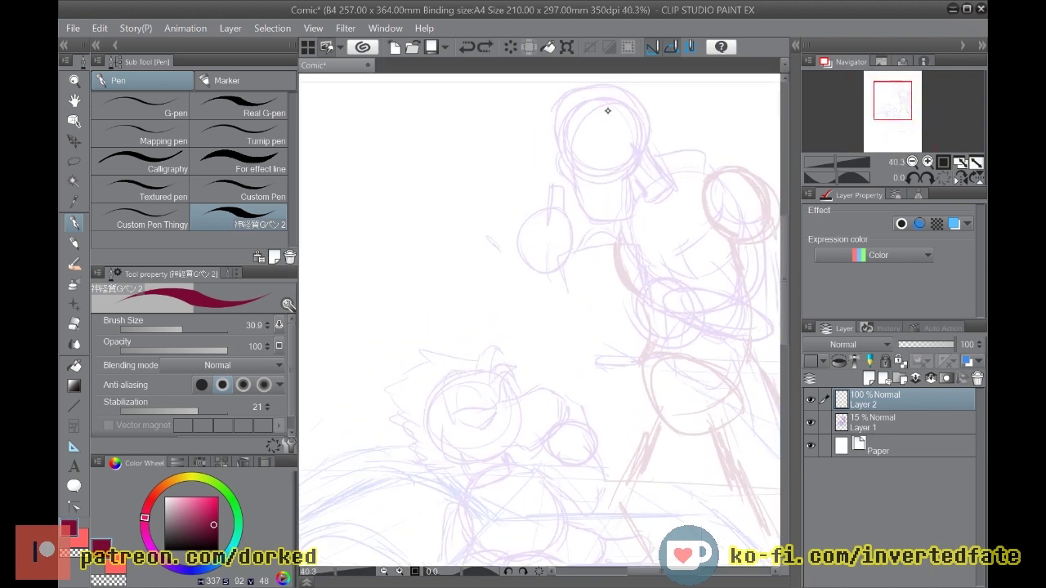
drag(596, 117, 599, 90)
key(ctrl+z)
drag(597, 131, 599, 100)
key(ctrl+z)
mouse_move(596, 103)
mouse_down()
mouse_move(627, 81)
mouse_move(638, 124)
mouse_move(595, 131)
mouse_up()
key(ctrl+z)
key(ctrl+z)
key(ctrl+z)
key(ctrl+z)
scroll(781, 230, down, 6)
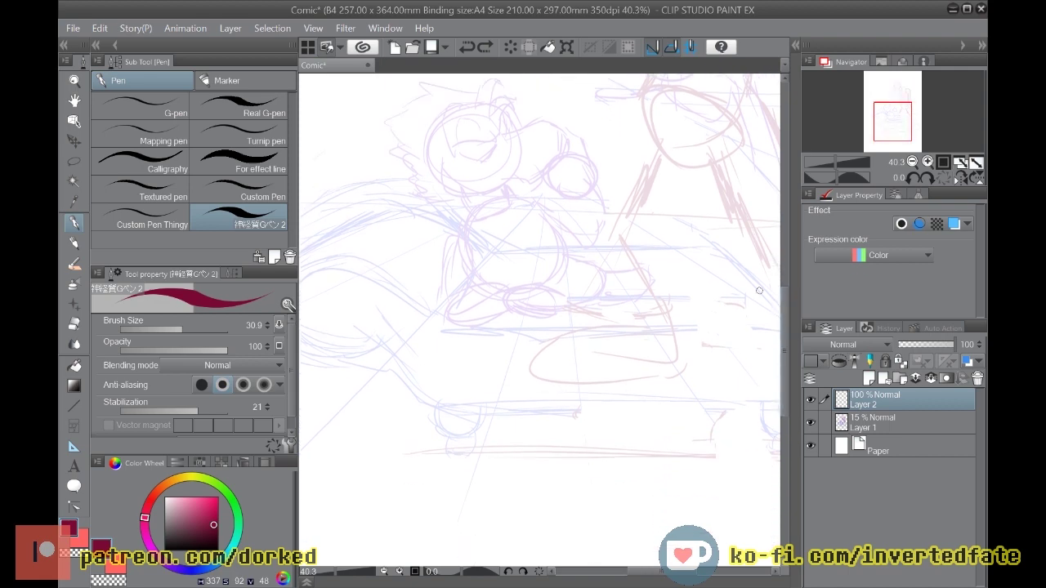
mouse_move(429, 410)
mouse_down()
mouse_move(434, 434)
mouse_move(453, 427)
mouse_move(463, 439)
mouse_move(494, 404)
mouse_up()
key(ctrl+z)
key(ctrl+z)
key(ctrl+z)
mouse_move(455, 220)
mouse_down()
mouse_move(370, 214)
mouse_move(399, 260)
mouse_up()
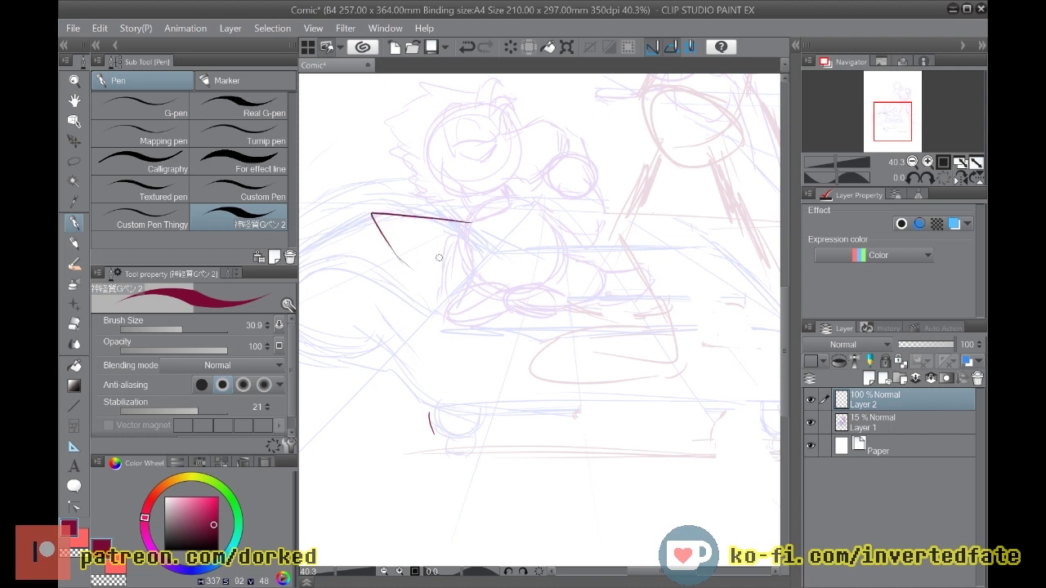
key(ctrl+z)
key(ctrl+z)
Step: Redraw the couch on the new layer with clean lines: seat top, front edge, underside and the rolled end
scroll(439, 263, down, 5)
scroll(439, 264, up, 3)
scroll(439, 263, up, 1)
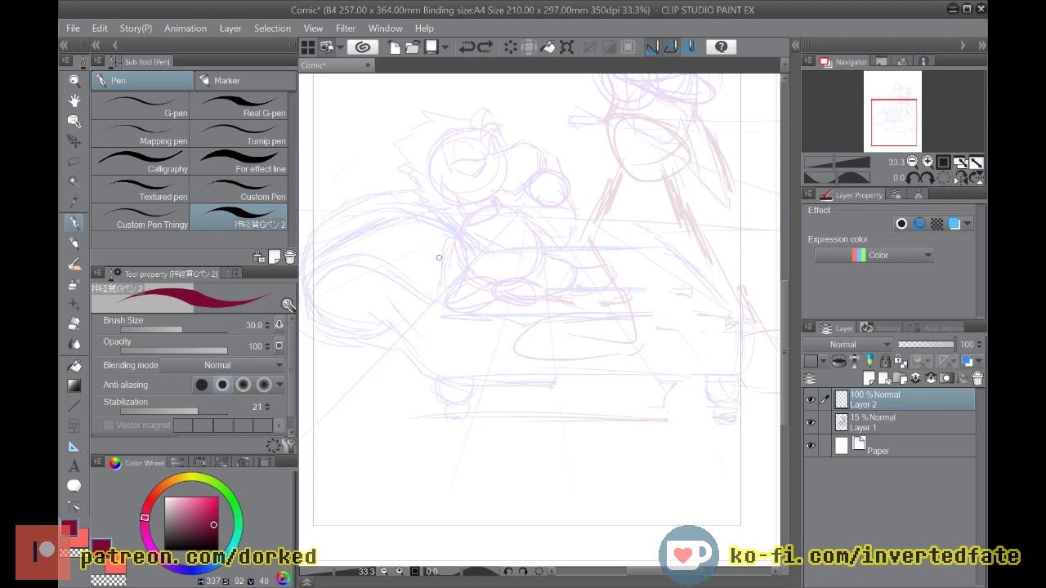
mouse_move(551, 243)
mouse_down()
mouse_move(679, 244)
mouse_move(734, 318)
mouse_move(639, 323)
mouse_up()
mouse_move(737, 327)
mouse_down()
mouse_move(732, 371)
mouse_move(461, 385)
mouse_move(411, 362)
mouse_move(368, 291)
mouse_move(378, 321)
mouse_move(471, 387)
mouse_move(770, 372)
mouse_up()
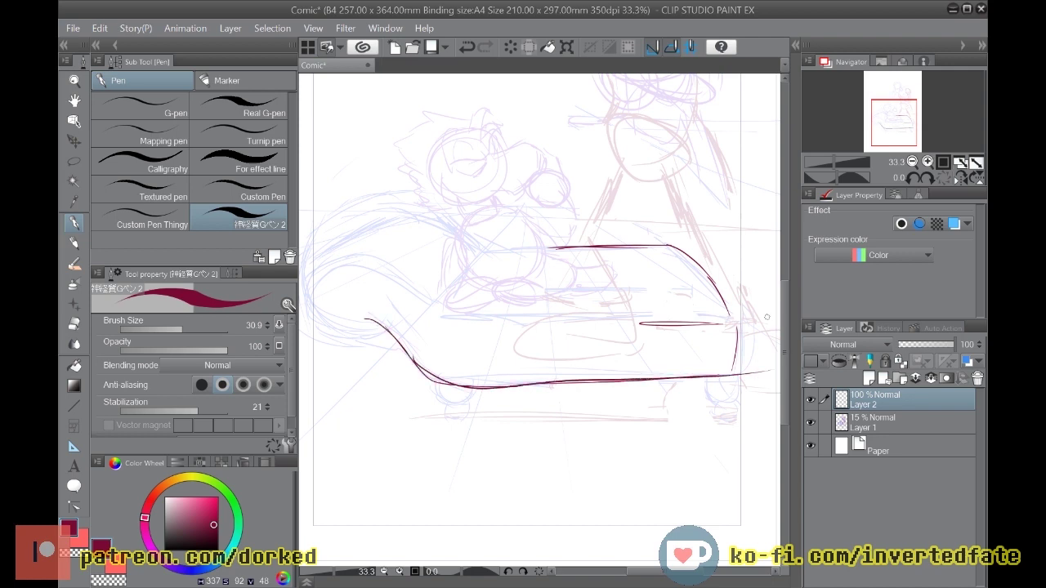
mouse_move(319, 283)
mouse_down()
mouse_move(315, 309)
mouse_move(352, 343)
mouse_move(320, 270)
mouse_move(442, 317)
mouse_move(678, 322)
mouse_move(484, 331)
mouse_move(406, 286)
mouse_up()
Step: Draw the pointed shape behind the seated figure and the bent limb and foot resting above the couch's rolled end
scroll(764, 264, up, 3)
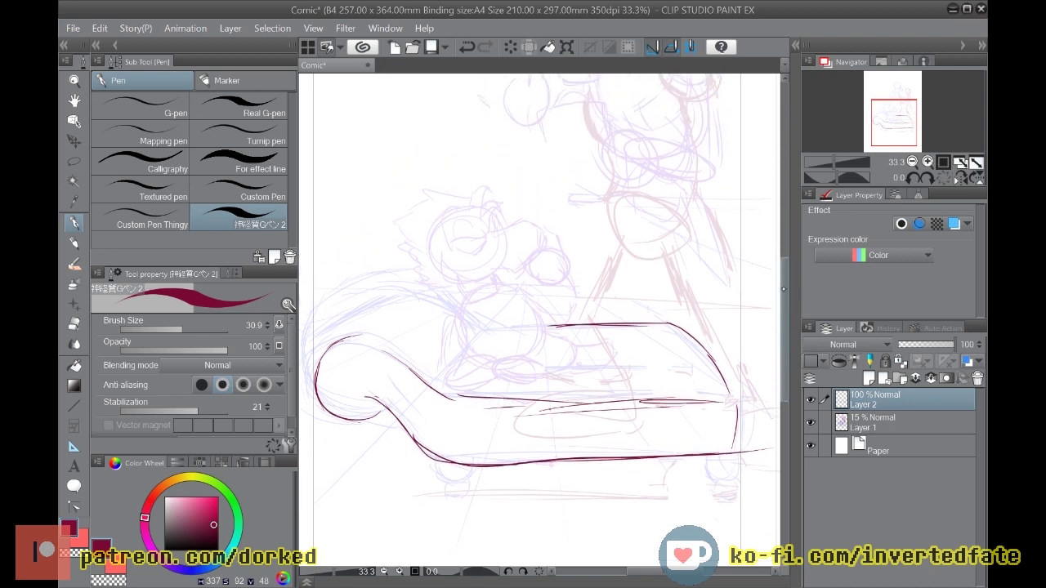
mouse_move(467, 325)
mouse_down()
mouse_move(393, 314)
mouse_move(419, 360)
mouse_up()
mouse_move(400, 317)
mouse_down()
mouse_move(407, 343)
mouse_move(432, 369)
mouse_move(458, 348)
mouse_move(470, 355)
mouse_move(461, 388)
mouse_move(452, 359)
mouse_move(443, 368)
mouse_move(444, 407)
mouse_move(474, 381)
mouse_move(497, 382)
mouse_move(455, 393)
mouse_move(455, 420)
mouse_move(495, 412)
mouse_up()
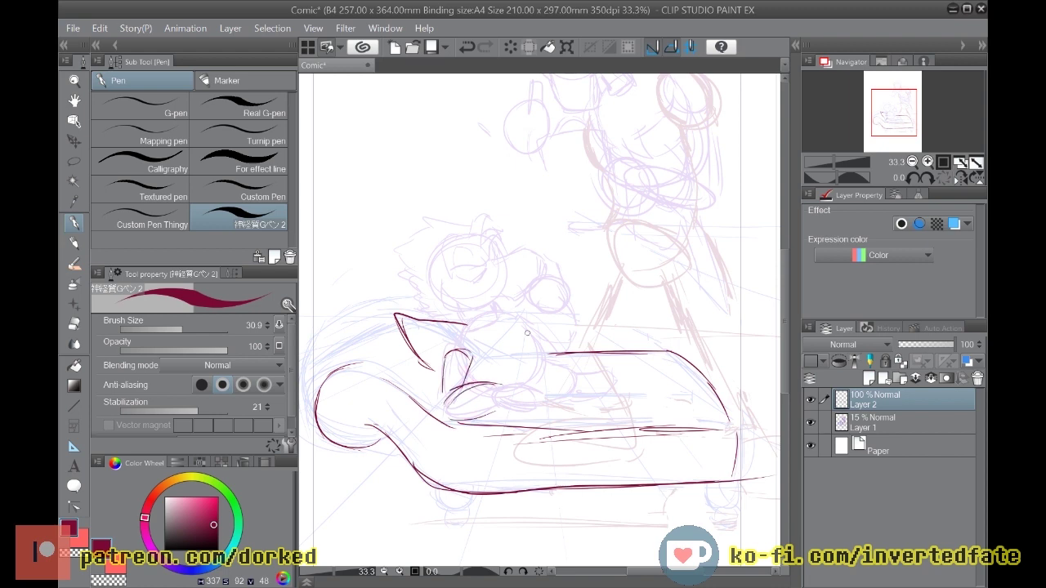
Step: Redraw the standing figure's round shoulder, upper arm and bent forearm with its flared cuff in clean crimson lines
drag(785, 271, 785, 237)
drag(657, 210, 679, 181)
mouse_move(675, 186)
mouse_down()
mouse_move(707, 196)
mouse_move(723, 278)
mouse_move(723, 267)
mouse_move(727, 296)
mouse_up()
mouse_move(667, 285)
mouse_down()
mouse_move(645, 279)
mouse_move(645, 319)
mouse_up()
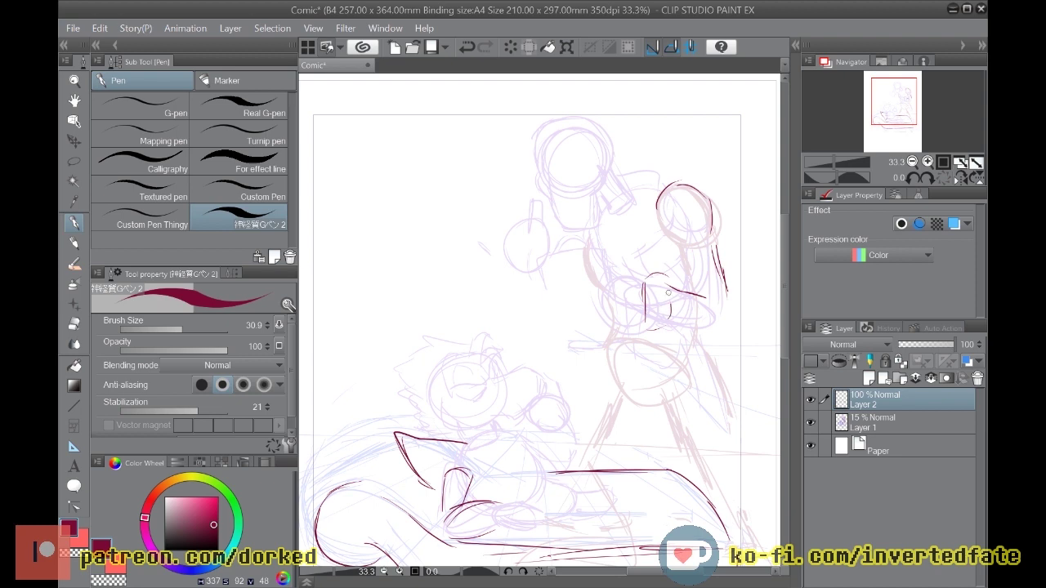
mouse_move(641, 280)
mouse_down()
mouse_move(670, 297)
mouse_move(666, 329)
mouse_move(646, 320)
mouse_move(646, 331)
mouse_move(736, 314)
mouse_up()
mouse_move(675, 290)
mouse_down()
mouse_move(716, 296)
mouse_move(733, 319)
mouse_move(681, 332)
mouse_up()
drag(720, 276, 735, 313)
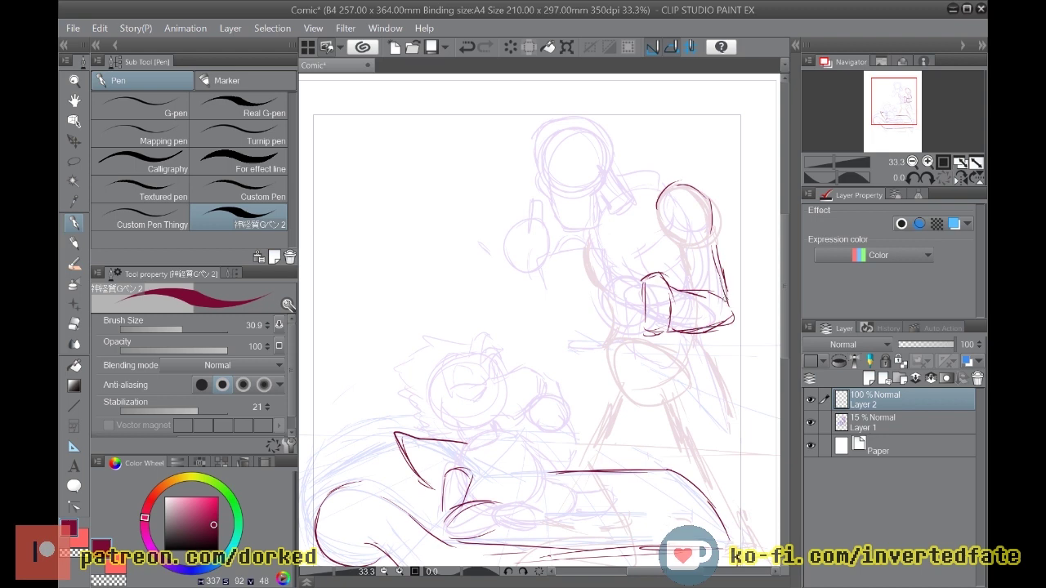
Step: Draw the standing figure's gloved hand and the tilted clipboard-like board it holds against the chest, with a rounded clip on top
mouse_move(585, 246)
mouse_down()
mouse_move(582, 284)
mouse_move(580, 272)
mouse_move(601, 294)
mouse_move(586, 241)
mouse_move(607, 299)
mouse_move(621, 284)
mouse_move(602, 317)
mouse_up()
drag(594, 289, 625, 330)
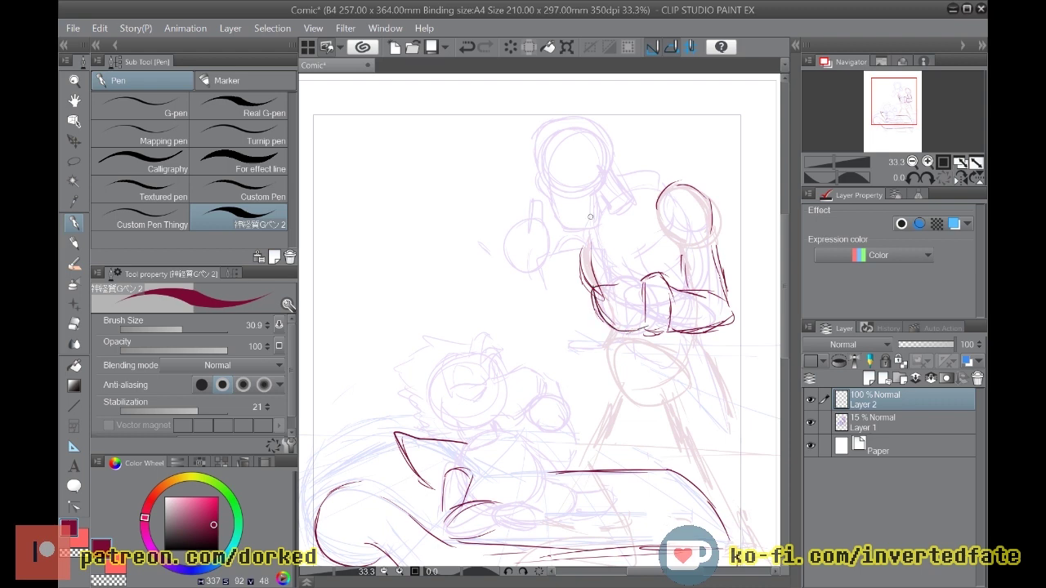
mouse_move(624, 289)
mouse_down()
mouse_move(638, 285)
mouse_move(604, 244)
mouse_up()
mouse_move(604, 243)
mouse_down()
mouse_move(554, 243)
mouse_move(541, 270)
mouse_move(556, 337)
mouse_up()
mouse_move(562, 344)
mouse_down()
mouse_move(621, 343)
mouse_move(560, 344)
mouse_move(548, 307)
mouse_up()
mouse_move(554, 248)
mouse_down()
mouse_move(571, 226)
mouse_move(569, 236)
mouse_up()
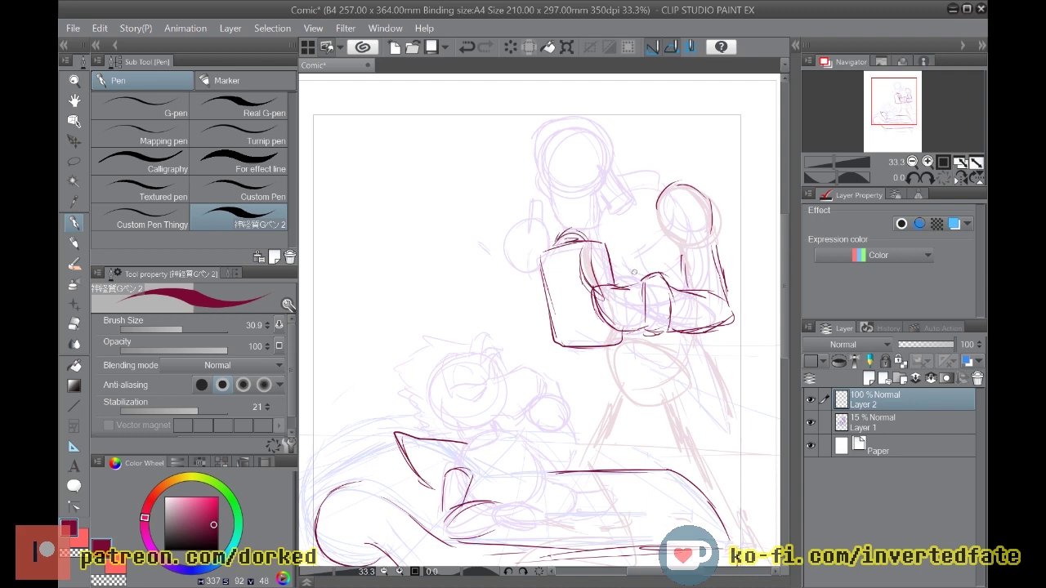
drag(613, 274, 642, 288)
Step: Redraw the standing figure's hips and legs in a wide stance, with a curved line between the thighs
mouse_move(641, 337)
mouse_down()
mouse_move(649, 372)
mouse_move(681, 415)
mouse_up()
mouse_move(646, 358)
mouse_down()
mouse_move(678, 440)
mouse_move(695, 470)
mouse_up()
mouse_move(697, 338)
mouse_down()
mouse_move(733, 383)
mouse_move(754, 428)
mouse_up()
drag(718, 360, 772, 450)
mouse_move(765, 505)
mouse_down()
mouse_move(712, 496)
mouse_move(697, 485)
mouse_move(788, 480)
mouse_move(734, 503)
mouse_up()
drag(631, 364, 619, 415)
drag(644, 362, 599, 460)
mouse_move(609, 346)
mouse_down()
mouse_move(562, 467)
mouse_move(603, 469)
mouse_up()
mouse_move(638, 386)
mouse_down()
mouse_move(652, 415)
mouse_move(677, 410)
mouse_up()
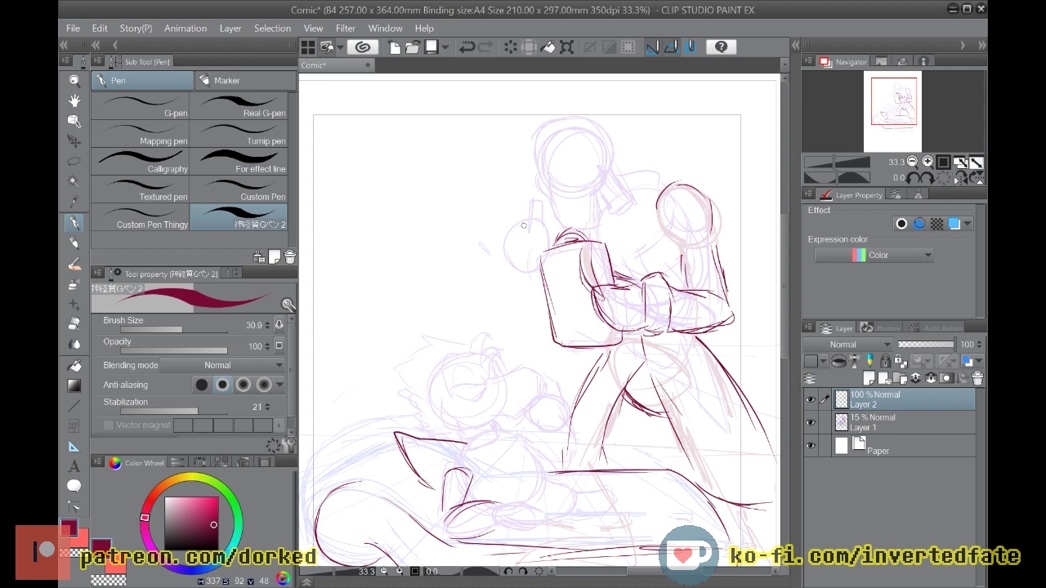
Step: Draw the standing figure's raised round hand with one finger pointing up beside the board
drag(553, 224, 543, 258)
drag(550, 236, 529, 222)
drag(519, 263, 547, 269)
mouse_move(515, 226)
mouse_down()
mouse_move(509, 260)
mouse_move(503, 247)
mouse_up()
mouse_move(503, 236)
mouse_down()
mouse_move(517, 257)
mouse_move(564, 248)
mouse_move(536, 198)
mouse_move(545, 230)
mouse_up()
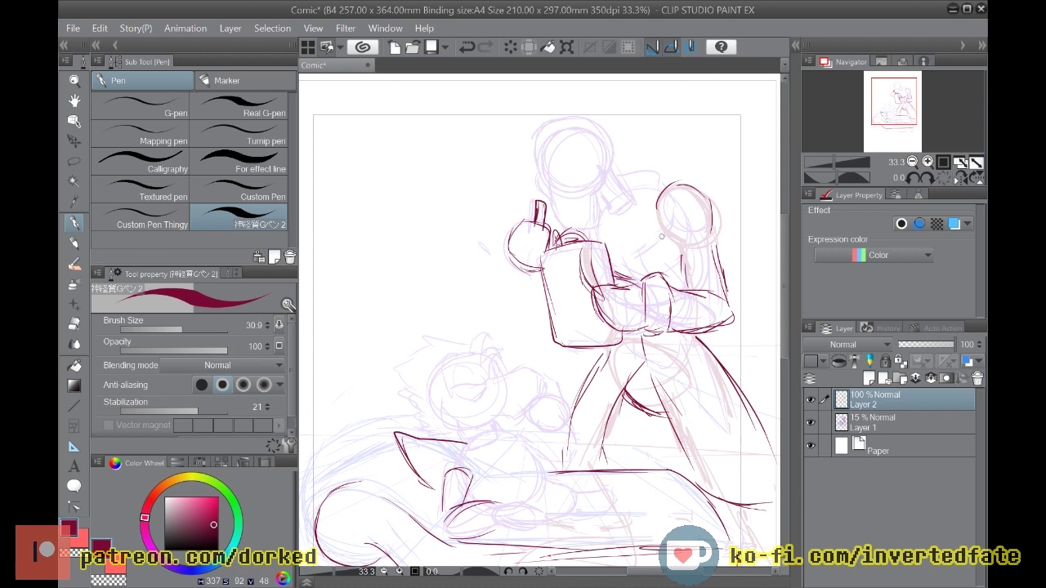
Step: Add the curve across the standing figure's shoulder, the side line of its torso, and a short scarf stroke near the neck
mouse_move(701, 196)
mouse_down()
mouse_move(675, 227)
mouse_move(677, 244)
mouse_move(629, 286)
mouse_up()
drag(612, 264, 616, 271)
drag(634, 207, 615, 225)
scroll(635, 173, down, 3)
scroll(636, 179, up, 2)
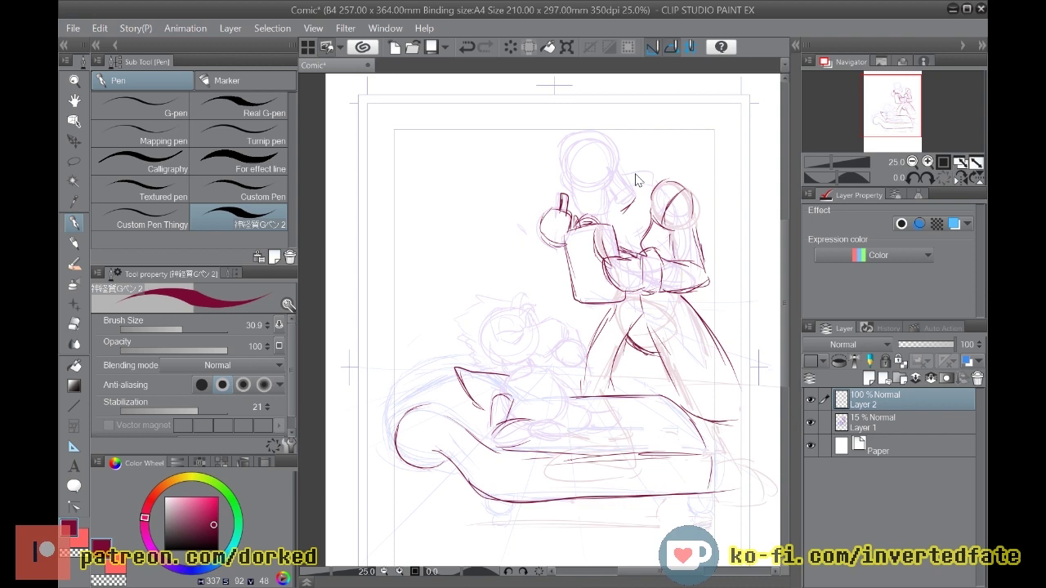
Step: Draw the standing figure's skull face with a closed eye, cheek line, triangular nose hole and two rows of teeth
scroll(637, 179, up, 2)
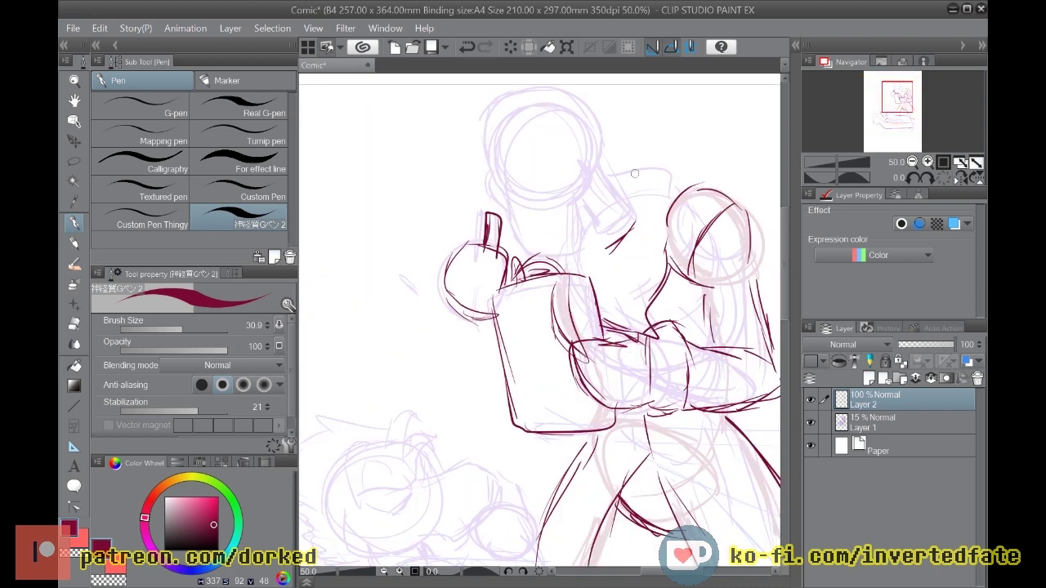
drag(579, 156, 590, 189)
drag(536, 140, 570, 158)
mouse_move(506, 140)
mouse_down()
mouse_move(489, 155)
mouse_move(513, 147)
mouse_up()
key(ctrl+z)
mouse_move(512, 203)
mouse_down()
mouse_move(520, 185)
mouse_move(530, 205)
mouse_move(514, 189)
mouse_move(582, 183)
mouse_move(527, 214)
mouse_move(507, 214)
mouse_move(496, 188)
mouse_move(514, 227)
mouse_move(560, 225)
mouse_move(538, 235)
mouse_up()
mouse_move(569, 202)
mouse_down()
mouse_move(565, 249)
mouse_move(523, 239)
mouse_move(521, 250)
mouse_move(557, 252)
mouse_move(558, 242)
mouse_move(520, 232)
mouse_move(529, 250)
mouse_up()
drag(537, 241, 545, 250)
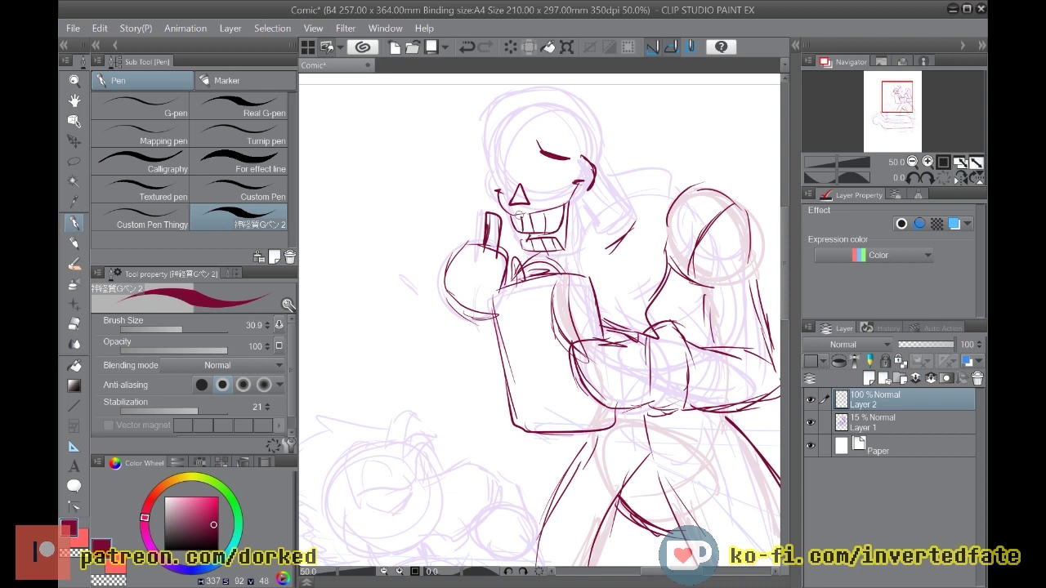
Step: Outline the skull's jaw and cheekbones, and draw the scarf folds behind the neck
mouse_move(521, 248)
mouse_down()
mouse_move(558, 264)
mouse_move(579, 245)
mouse_move(582, 200)
mouse_move(569, 259)
mouse_up()
mouse_move(492, 164)
mouse_down()
mouse_move(488, 190)
mouse_move(499, 200)
mouse_move(489, 196)
mouse_move(500, 207)
mouse_up()
key(ctrl+z)
mouse_move(597, 160)
mouse_down()
mouse_move(603, 201)
mouse_move(590, 219)
mouse_move(609, 205)
mouse_move(593, 229)
mouse_move(622, 222)
mouse_move(627, 233)
mouse_move(601, 248)
mouse_up()
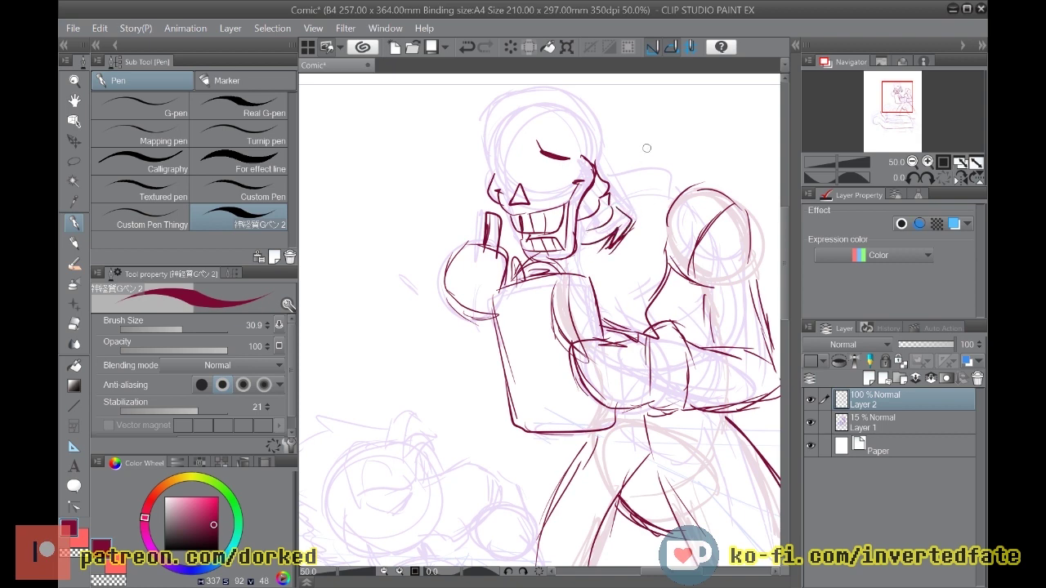
Step: Lasso the standing figure's head together with its jaw and scarf
scroll(596, 338, up, 2)
scroll(598, 299, down, 3)
scroll(599, 300, down, 4)
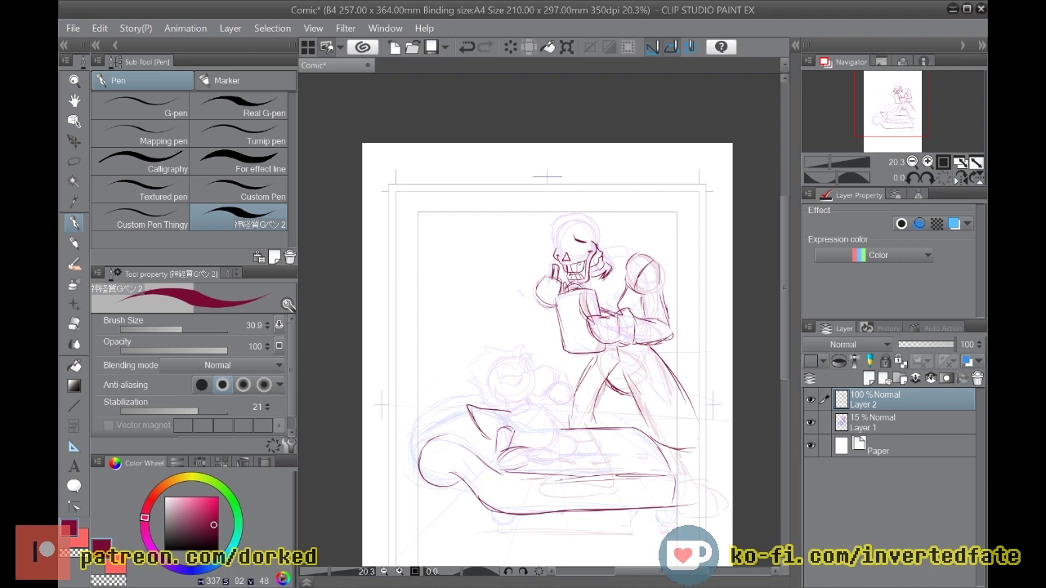
scroll(581, 262, up, 2)
scroll(597, 240, up, 4)
scroll(578, 249, up, 1)
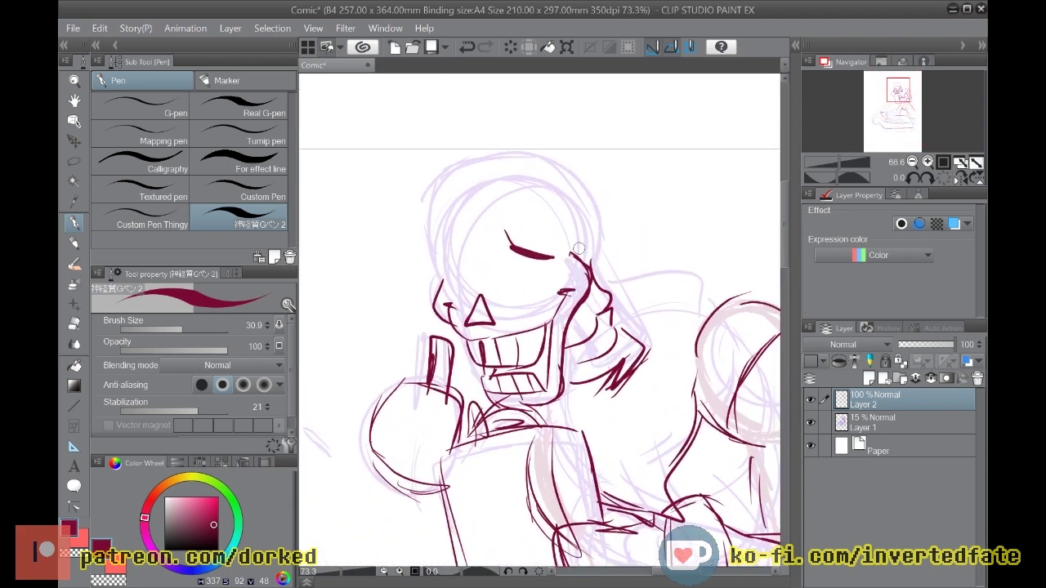
click(74, 161)
drag(406, 230, 442, 321)
mouse_move(410, 203)
mouse_down()
mouse_move(433, 306)
mouse_move(515, 409)
mouse_move(661, 378)
mouse_move(634, 250)
mouse_move(556, 121)
mouse_move(408, 168)
mouse_move(413, 231)
mouse_up()
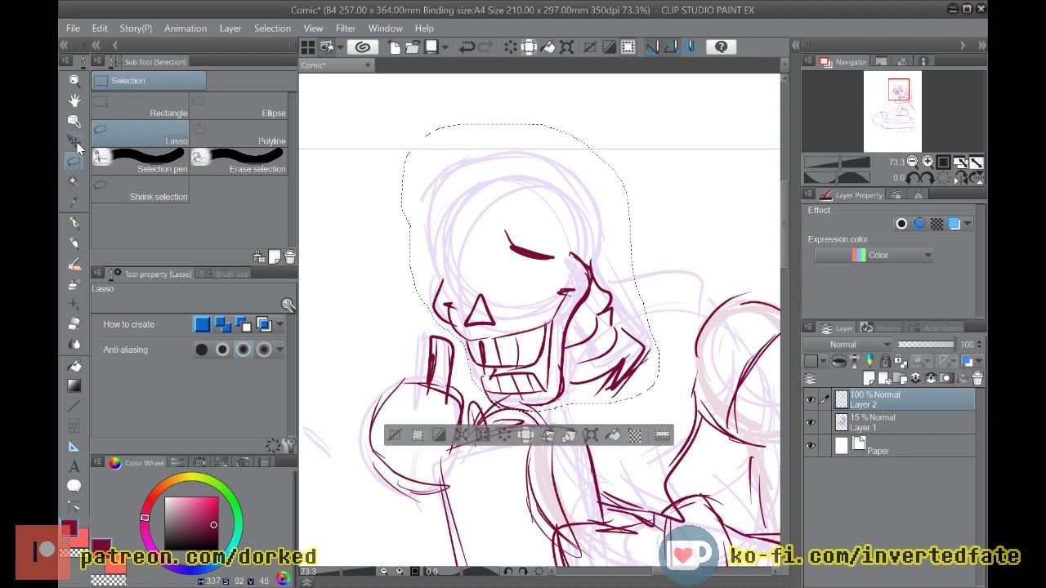
Step: Move the selected face and jaw linework slightly to the right over the rough sketch and deselect it
click(74, 141)
drag(465, 318, 482, 324)
drag(482, 325, 482, 323)
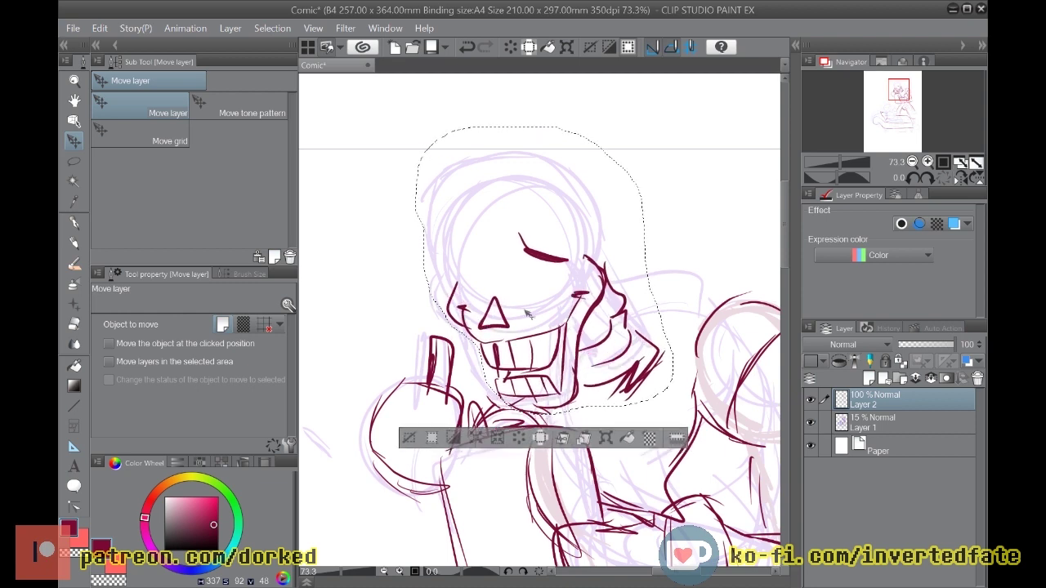
key(ctrl+d)
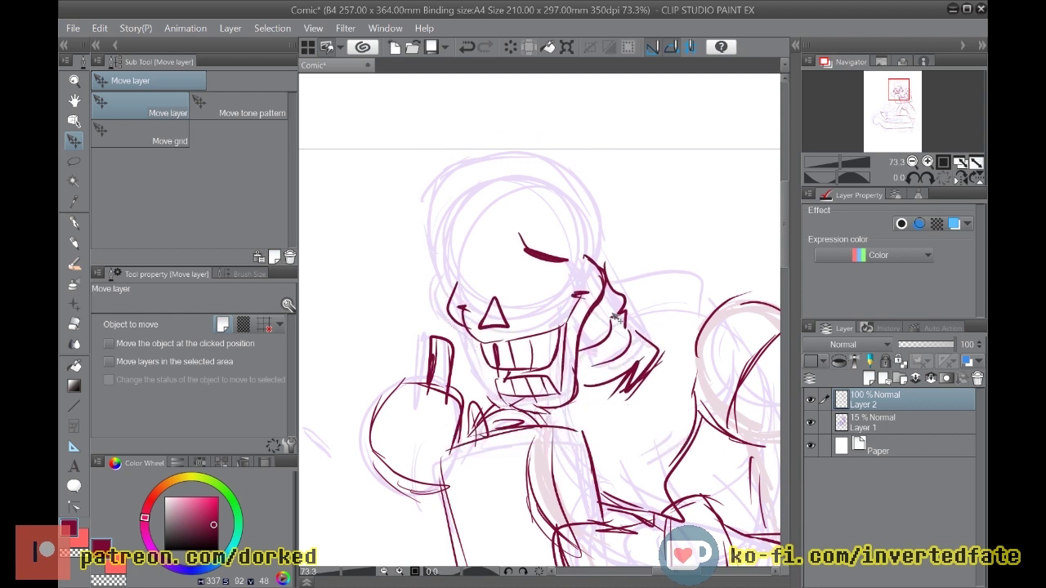
Step: Lasso the eyebrow stroke, shift it slightly to the left on the face, and deselect it
click(73, 159)
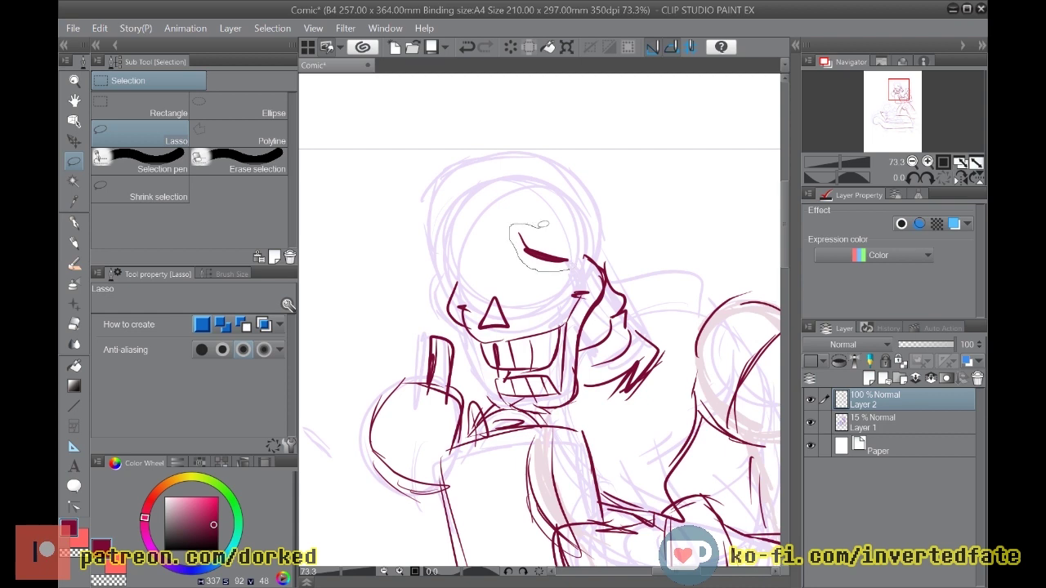
drag(572, 268, 520, 259)
click(72, 149)
key(ctrl+d)
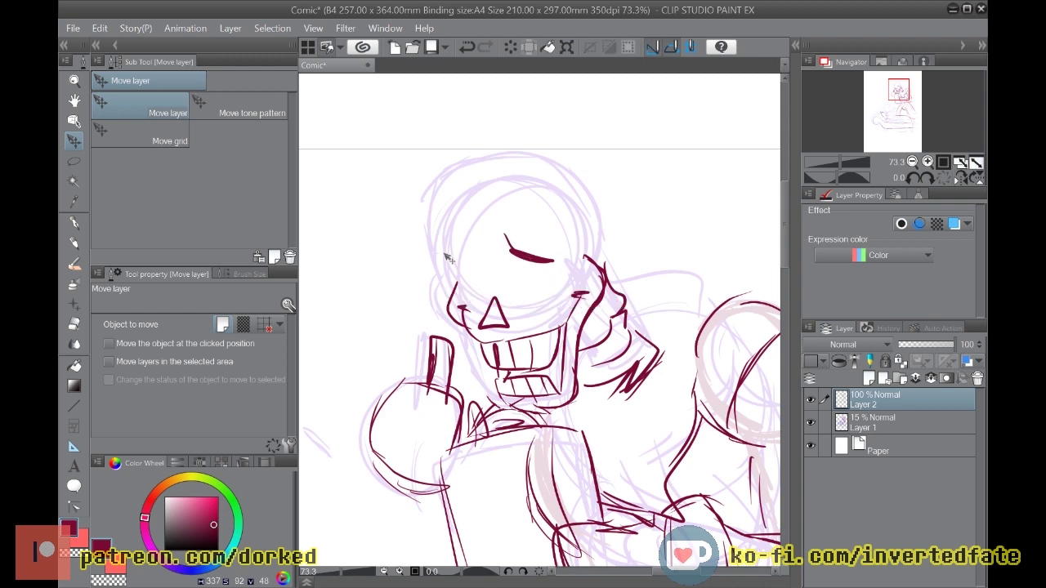
Step: Draw two narrow eye sockets and the second, sloping eyebrow with the pen, redoing strokes as needed
key(p)
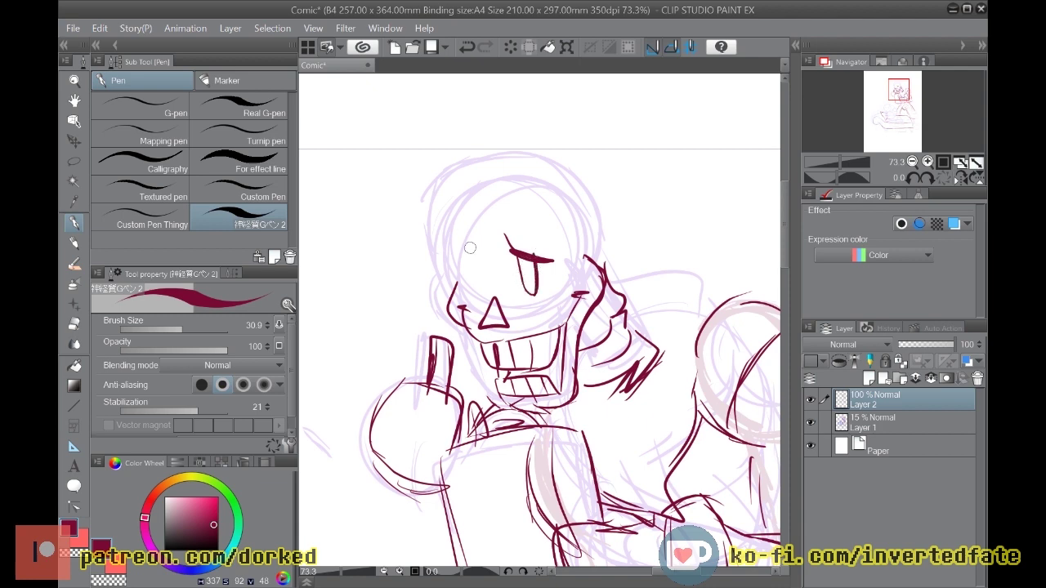
drag(451, 258, 477, 240)
key(ctrl+z)
drag(478, 246, 480, 290)
key(ctrl+z)
key(ctrl+z)
key(ctrl+z)
mouse_move(482, 244)
mouse_down()
mouse_move(472, 292)
mouse_move(480, 292)
mouse_up()
Step: Outline the front of the forehead and draw the larger oval goggle lens with its side piece
drag(441, 268, 447, 207)
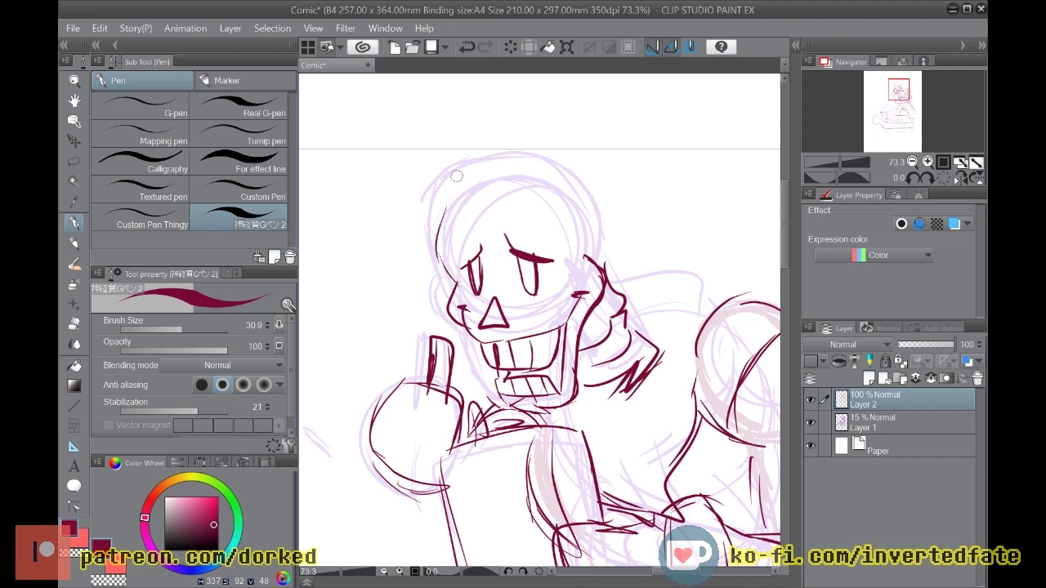
mouse_move(513, 168)
mouse_down()
mouse_move(504, 214)
mouse_move(503, 203)
mouse_move(528, 237)
mouse_move(561, 213)
mouse_move(565, 156)
mouse_move(524, 153)
mouse_move(502, 219)
mouse_up()
mouse_move(570, 188)
mouse_down()
mouse_move(591, 210)
mouse_move(578, 243)
mouse_move(604, 249)
mouse_move(599, 266)
mouse_move(572, 253)
mouse_up()
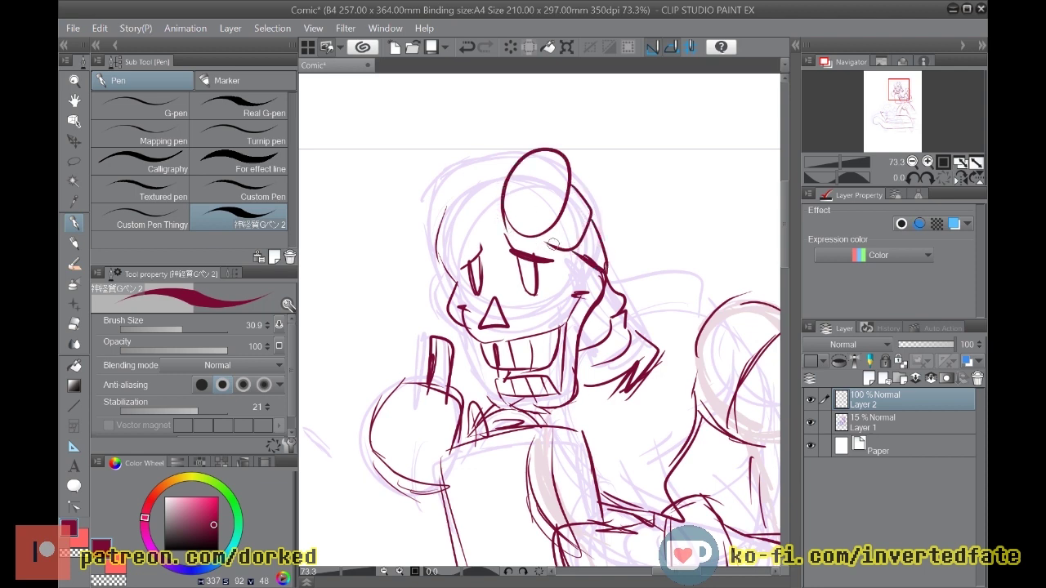
Step: Draw the smaller oval goggle lens at the front of the forehead, redoing the stroke to refine its shape
mouse_move(449, 161)
mouse_down()
mouse_move(429, 224)
mouse_move(472, 218)
mouse_move(475, 160)
mouse_move(437, 170)
mouse_move(435, 243)
mouse_up()
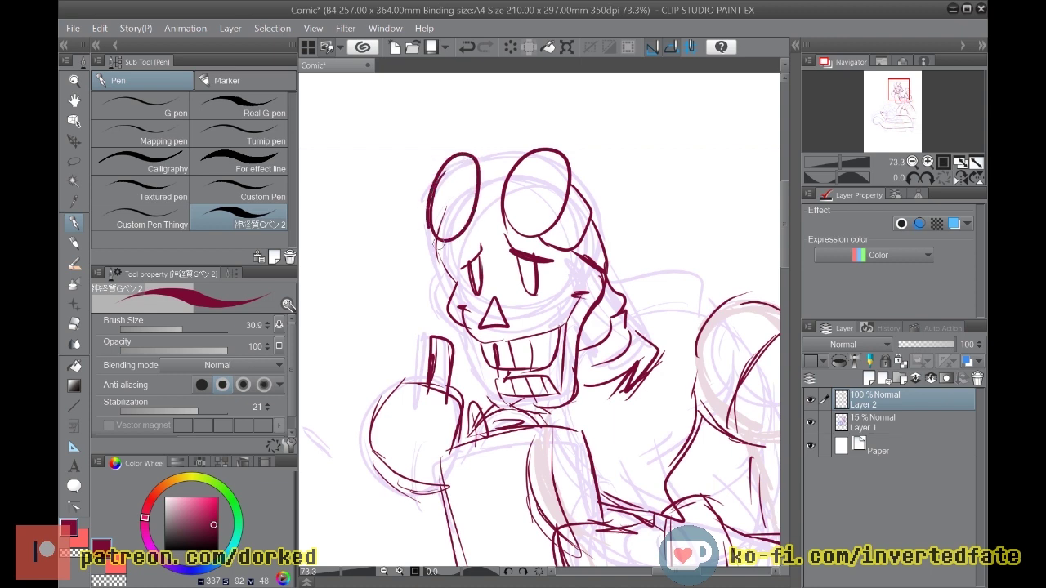
key(ctrl+z)
drag(446, 155, 443, 206)
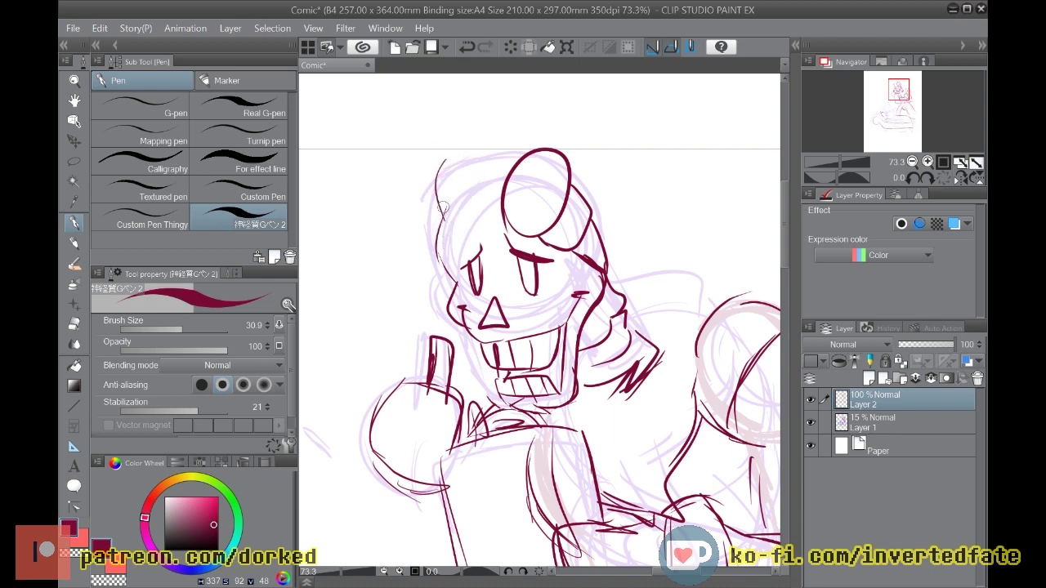
key(ctrl+z)
mouse_move(453, 153)
mouse_down()
mouse_move(434, 173)
mouse_move(458, 151)
mouse_move(477, 163)
mouse_move(470, 223)
mouse_move(436, 229)
mouse_move(447, 160)
mouse_up()
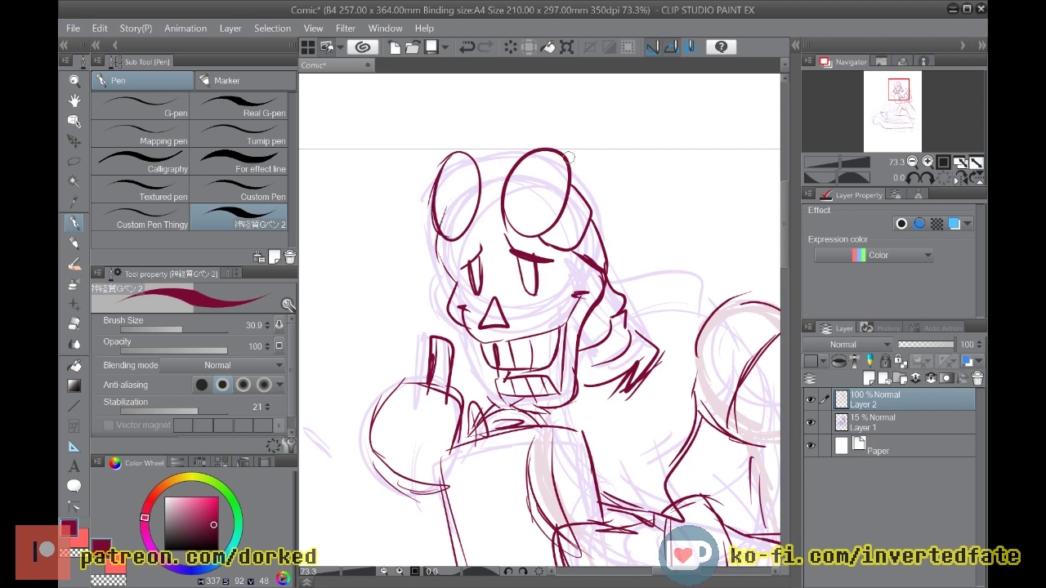
Step: Draw a curved outer rim edge alongside the larger goggle lens to give it thickness
key(ctrl+z)
drag(520, 234, 571, 171)
key(ctrl+z)
key(ctrl+z)
drag(568, 217, 543, 243)
key(ctrl+z)
mouse_move(564, 224)
mouse_down()
mouse_move(539, 241)
mouse_move(564, 231)
mouse_move(572, 166)
mouse_up()
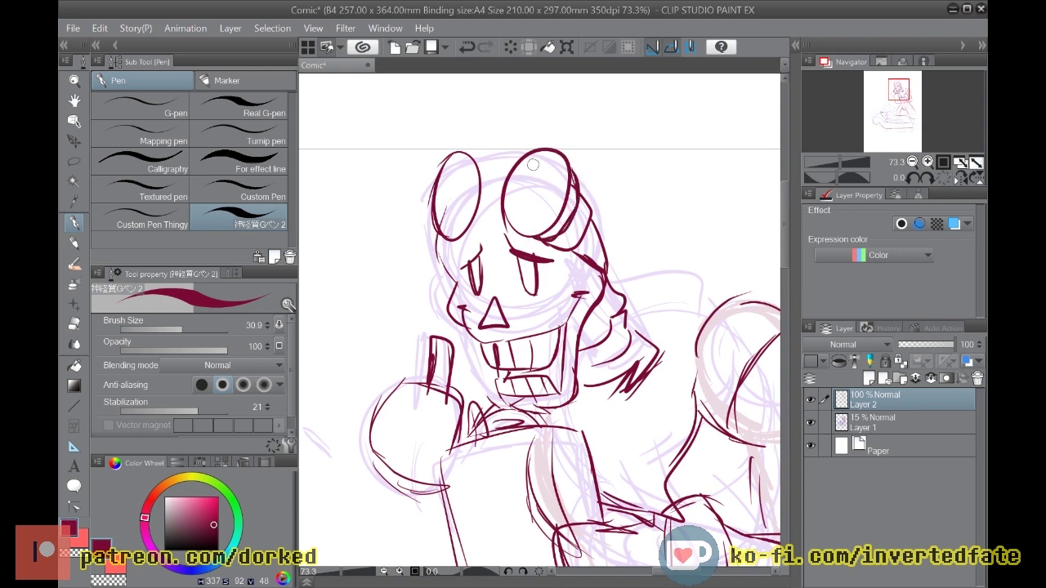
Step: Try out an inner ring in the larger goggle lens and fill part of the goggles' side piece with solid shading
mouse_move(517, 216)
mouse_down()
mouse_move(556, 200)
mouse_move(555, 164)
mouse_up()
key(ctrl+z)
mouse_move(530, 195)
mouse_down()
mouse_move(515, 211)
mouse_move(539, 222)
mouse_up()
key(ctrl+z)
mouse_move(542, 159)
mouse_down()
mouse_move(515, 206)
mouse_move(532, 226)
mouse_move(560, 185)
mouse_move(551, 159)
mouse_move(523, 211)
mouse_up()
key(ctrl+z)
Step: Thicken and extend both sloping eyebrow strokes above the eye sockets
scroll(420, 227, down, 5)
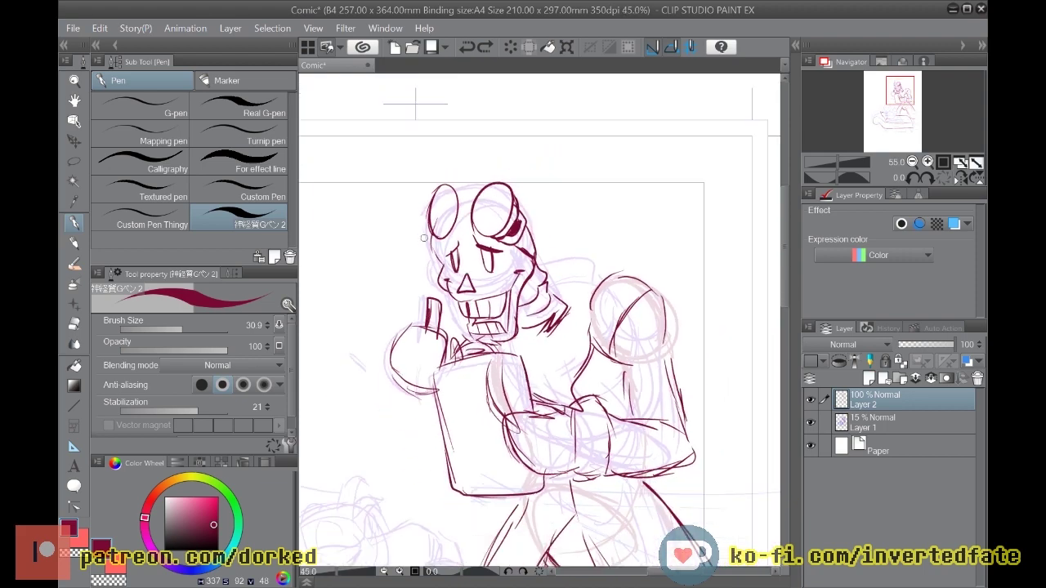
scroll(424, 238, up, 5)
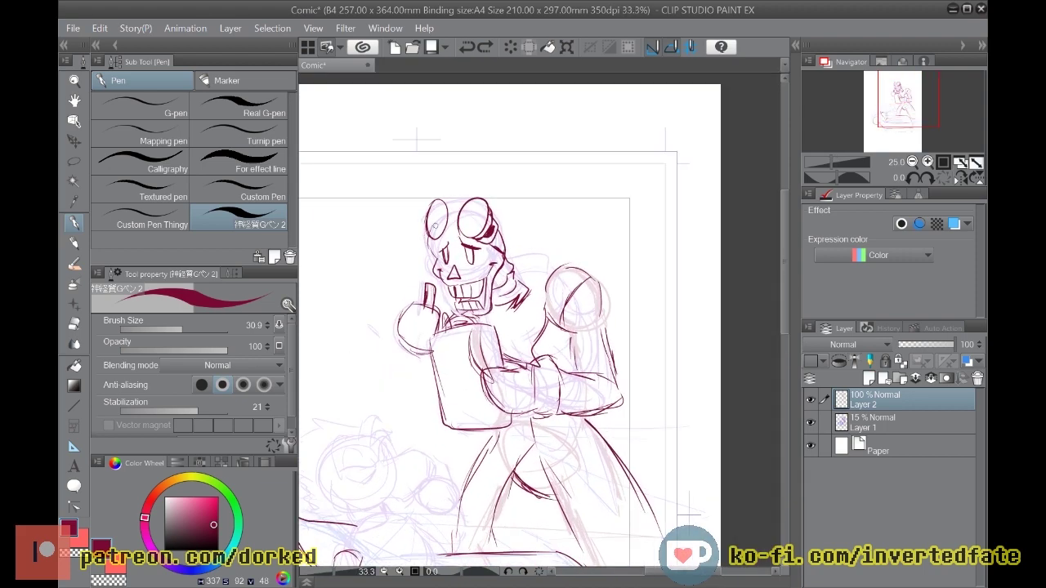
scroll(440, 222, up, 6)
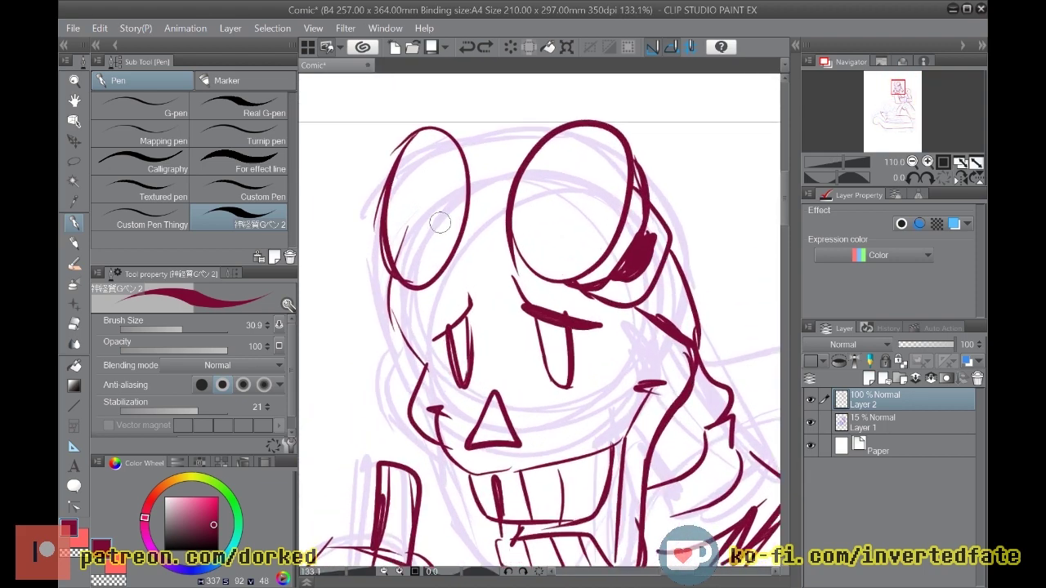
mouse_move(464, 282)
mouse_down()
mouse_move(461, 308)
mouse_move(421, 343)
mouse_up()
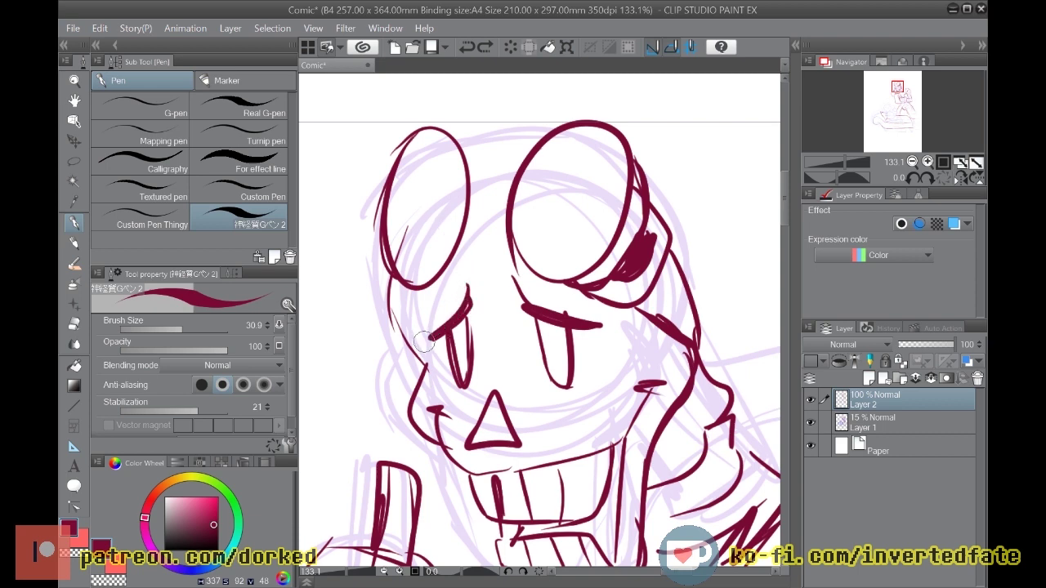
mouse_move(524, 290)
mouse_down()
mouse_move(527, 311)
mouse_move(514, 284)
mouse_move(601, 324)
mouse_up()
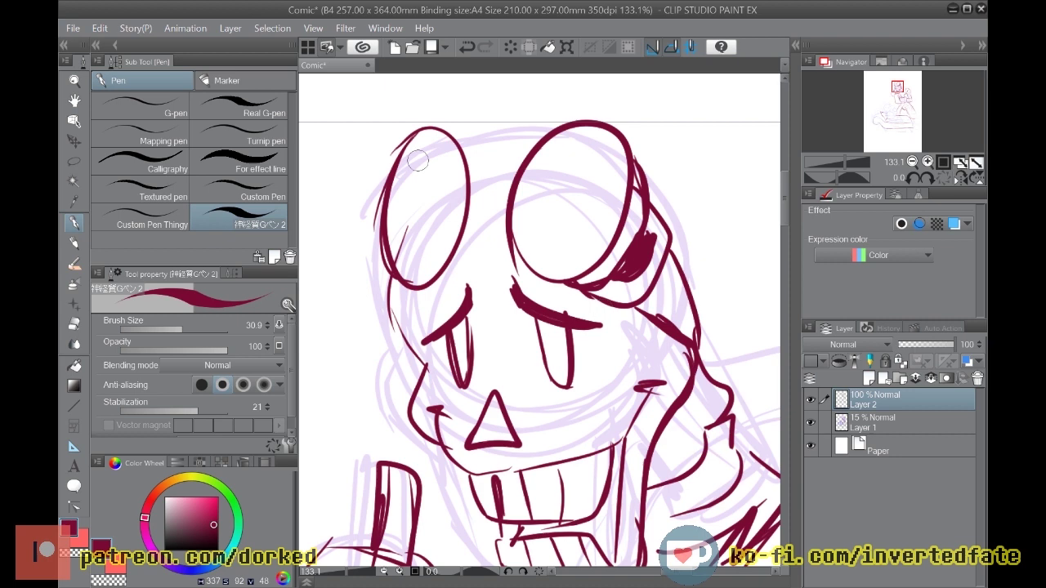
Step: Thicken the outer rim of the smaller goggle lens and erase the stray stroke inside it
mouse_move(415, 134)
mouse_down()
mouse_move(386, 180)
mouse_move(394, 280)
mouse_up()
drag(377, 236, 390, 276)
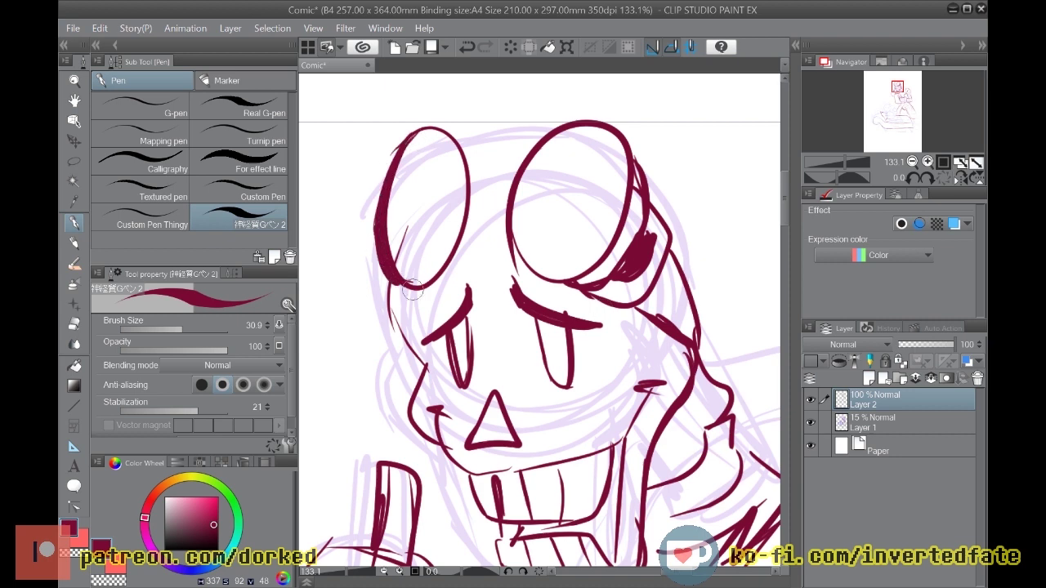
key(e)
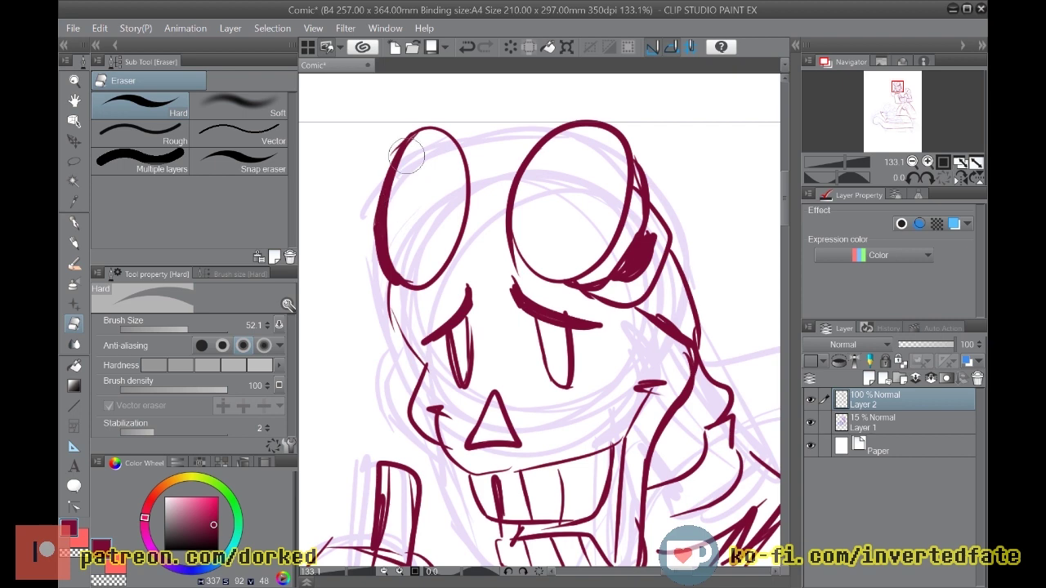
Step: Draw an inner ring inside the smaller goggle lens and two bridge lines connecting the lenses
key(p)
mouse_move(415, 158)
mouse_down()
mouse_move(400, 222)
mouse_move(407, 260)
mouse_up()
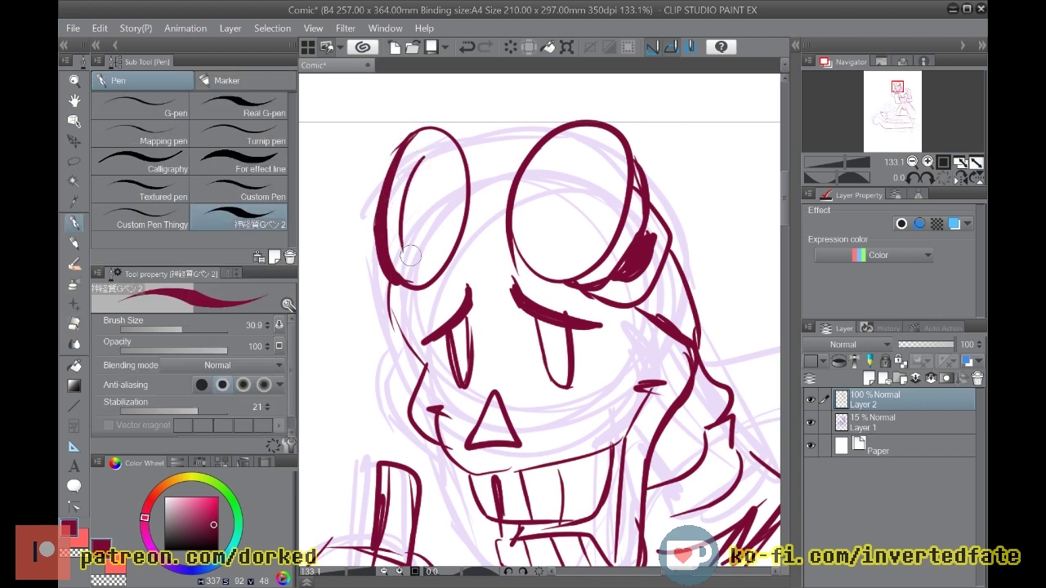
key(ctrl+z)
mouse_move(406, 263)
mouse_down()
mouse_move(400, 188)
mouse_move(412, 169)
mouse_move(400, 201)
mouse_move(403, 176)
mouse_move(423, 152)
mouse_move(443, 166)
mouse_move(449, 221)
mouse_move(412, 275)
mouse_move(398, 207)
mouse_move(408, 171)
mouse_move(508, 186)
mouse_up()
mouse_move(455, 245)
mouse_down()
mouse_move(510, 247)
mouse_move(479, 244)
mouse_move(493, 237)
mouse_move(457, 227)
mouse_up()
Step: Draw the top of the head between the goggle lenses and the curved contour of the back of the head
mouse_move(461, 160)
mouse_down()
mouse_move(525, 142)
mouse_move(474, 157)
mouse_move(477, 146)
mouse_move(551, 143)
mouse_up()
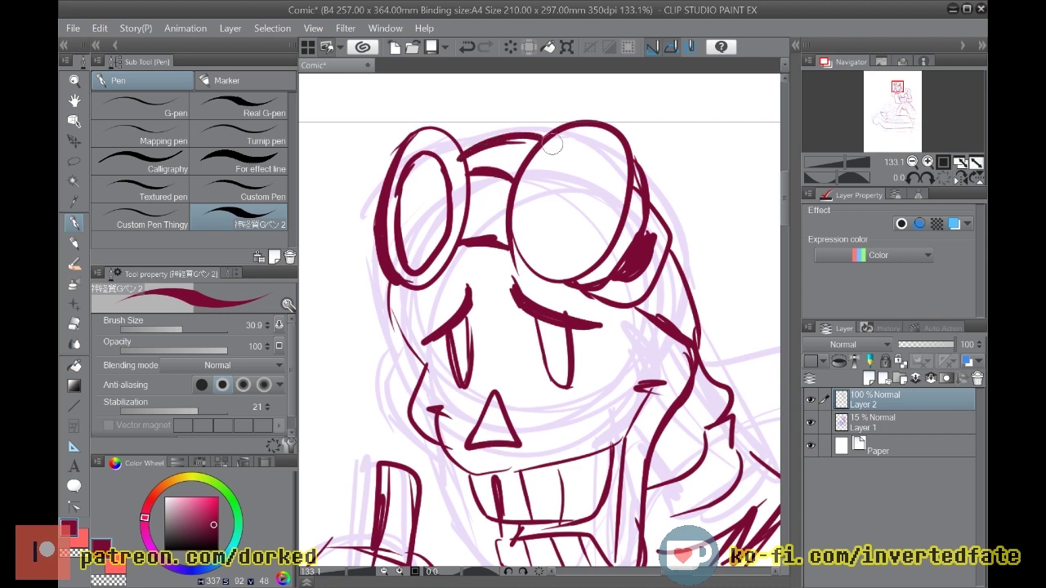
key(ctrl+z)
drag(462, 157, 549, 143)
mouse_move(637, 169)
mouse_down()
mouse_move(701, 261)
mouse_move(707, 313)
mouse_move(687, 350)
mouse_up()
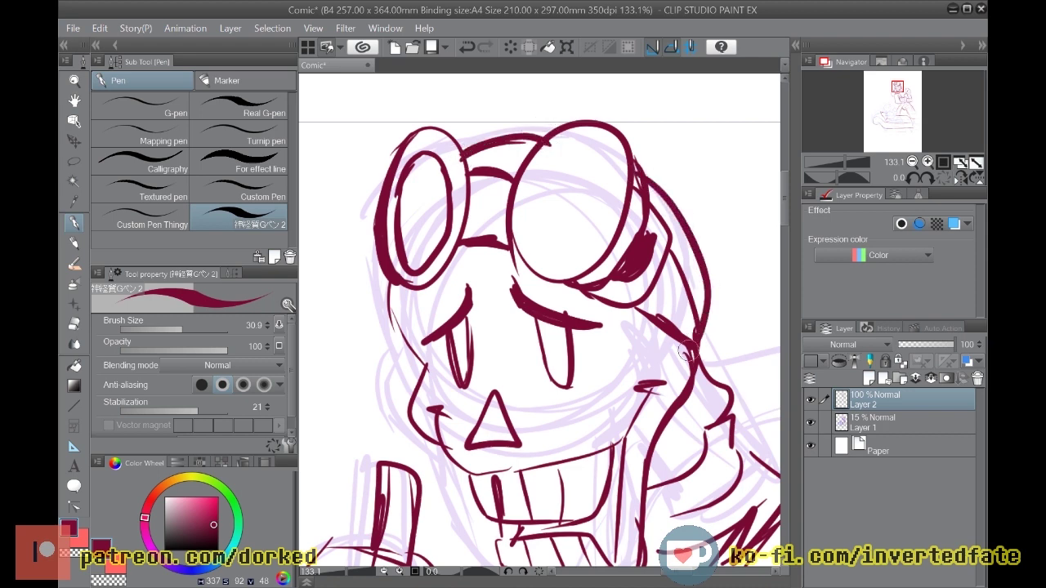
Step: Flip the whole canvas horizontally to check the drawing mirrored
scroll(666, 325, down, 5)
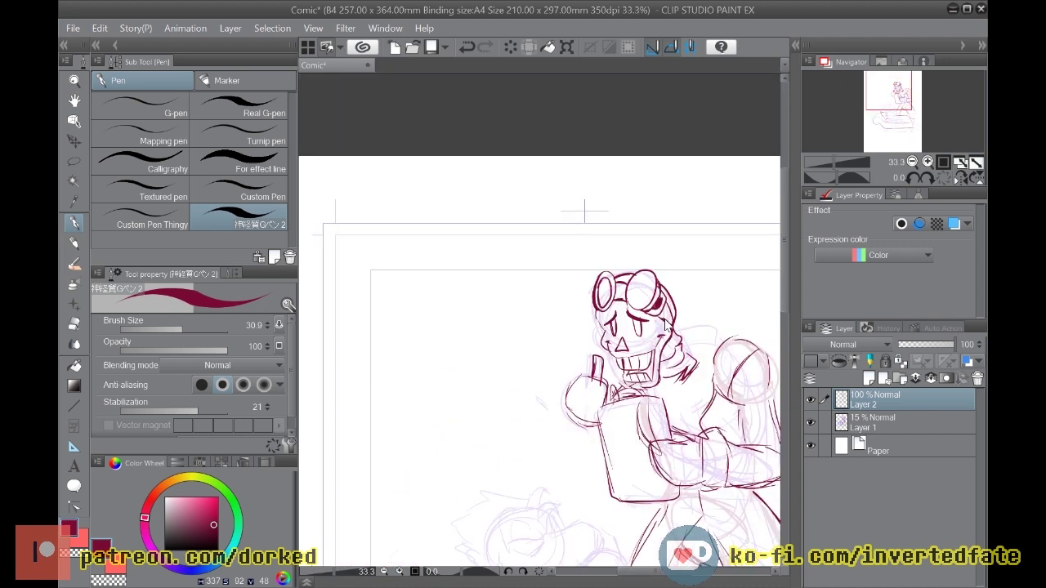
scroll(635, 302, down, 2)
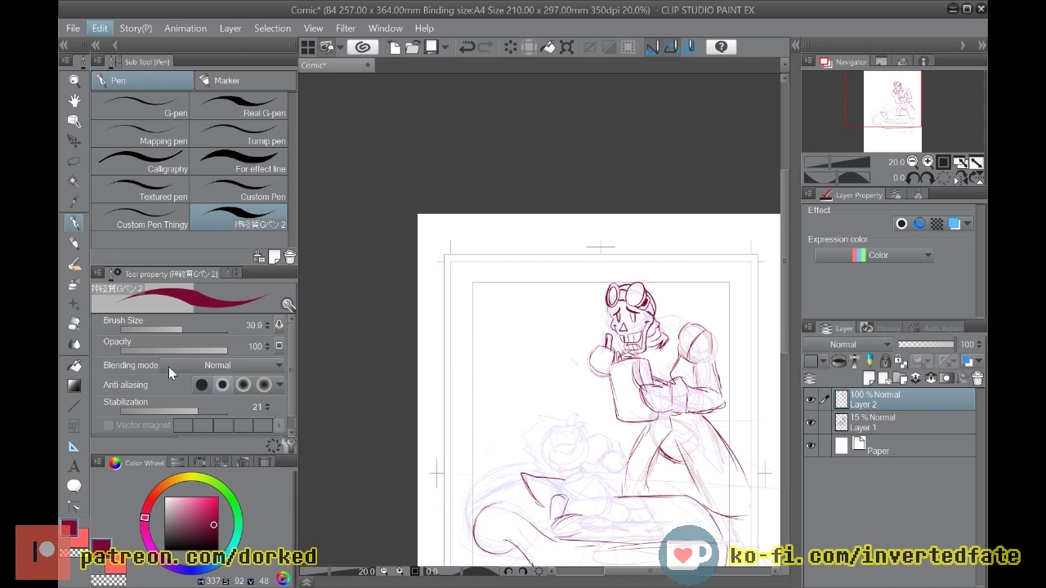
click(561, 404)
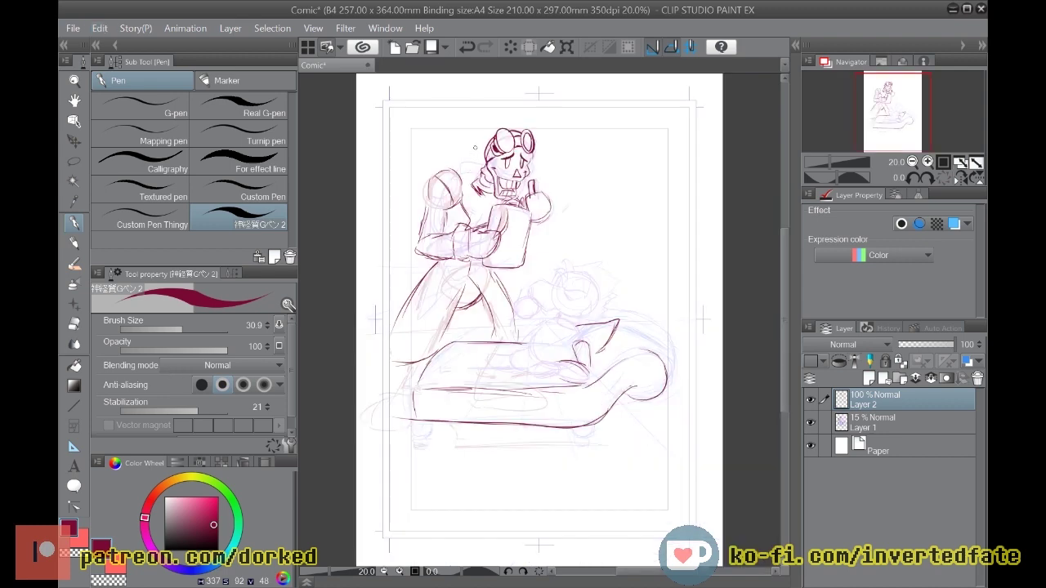
Step: Draw an oval inner ring inside the larger goggle lens
scroll(475, 148, up, 5)
scroll(515, 135, up, 5)
scroll(489, 147, up, 2)
mouse_move(497, 97)
mouse_down()
mouse_move(474, 168)
mouse_move(536, 223)
mouse_move(555, 133)
mouse_move(478, 102)
mouse_move(497, 205)
mouse_up()
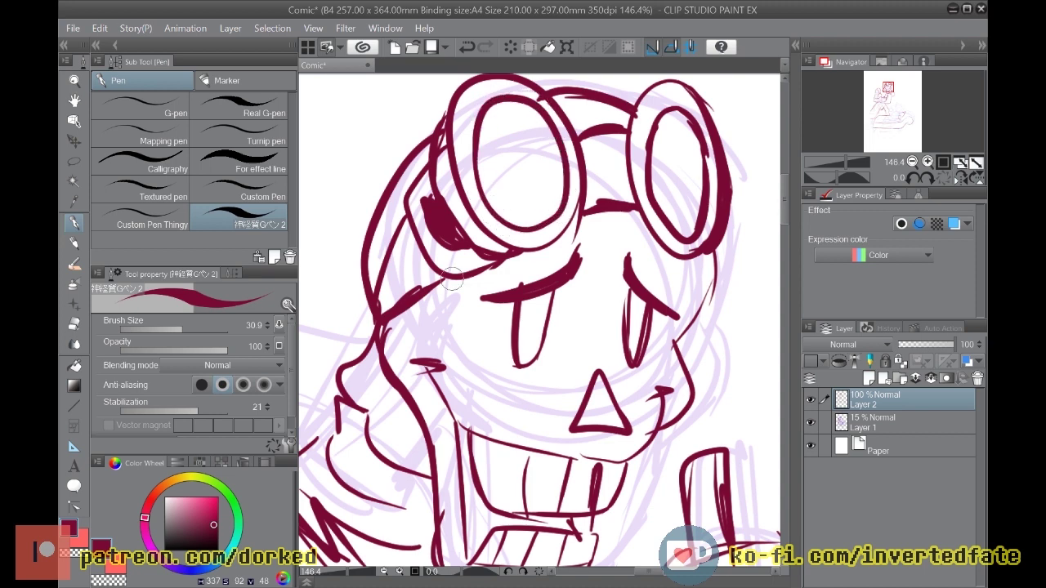
Step: Erase the heavy divider in the upper teeth and redraw the upper tooth outline and dividing lines
scroll(453, 281, down, 2)
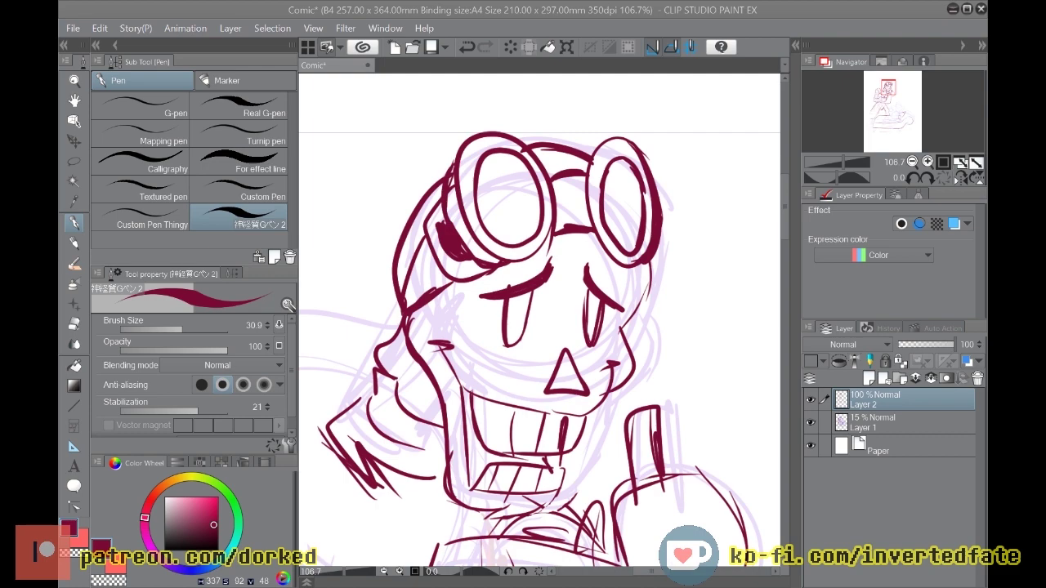
scroll(505, 234, up, 1)
scroll(505, 235, down, 2)
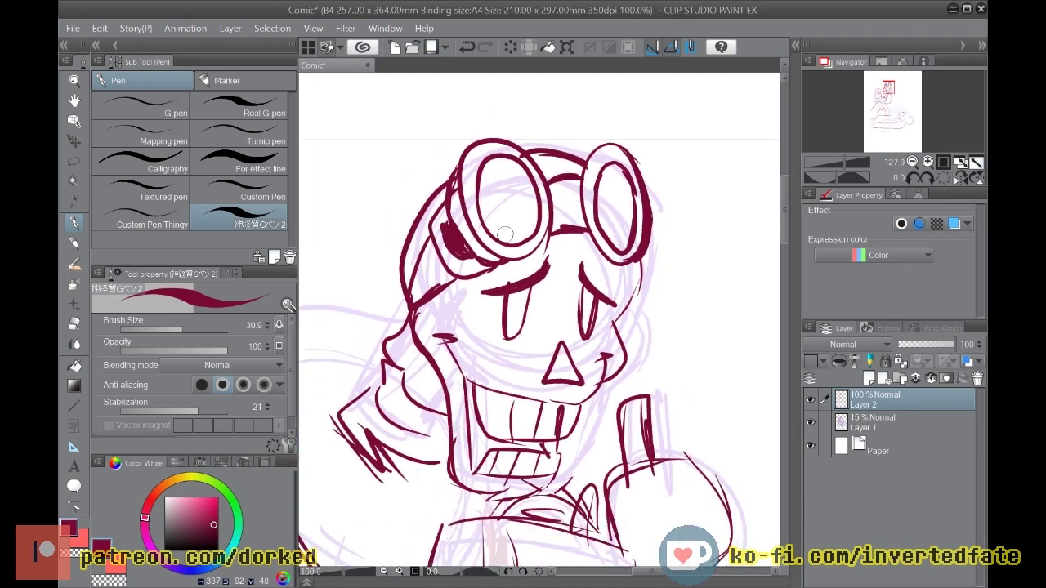
scroll(505, 234, up, 4)
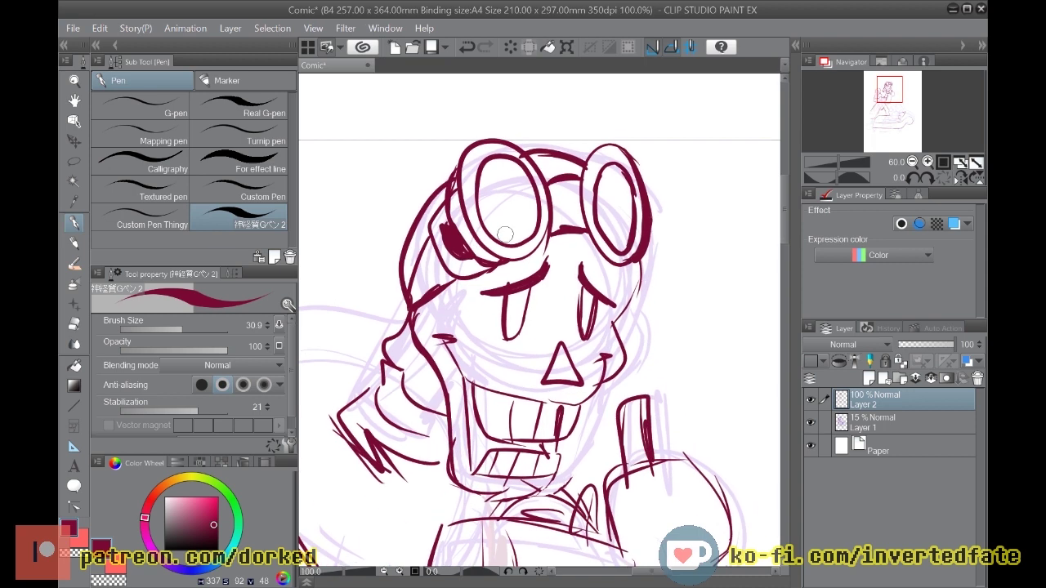
scroll(505, 235, up, 1)
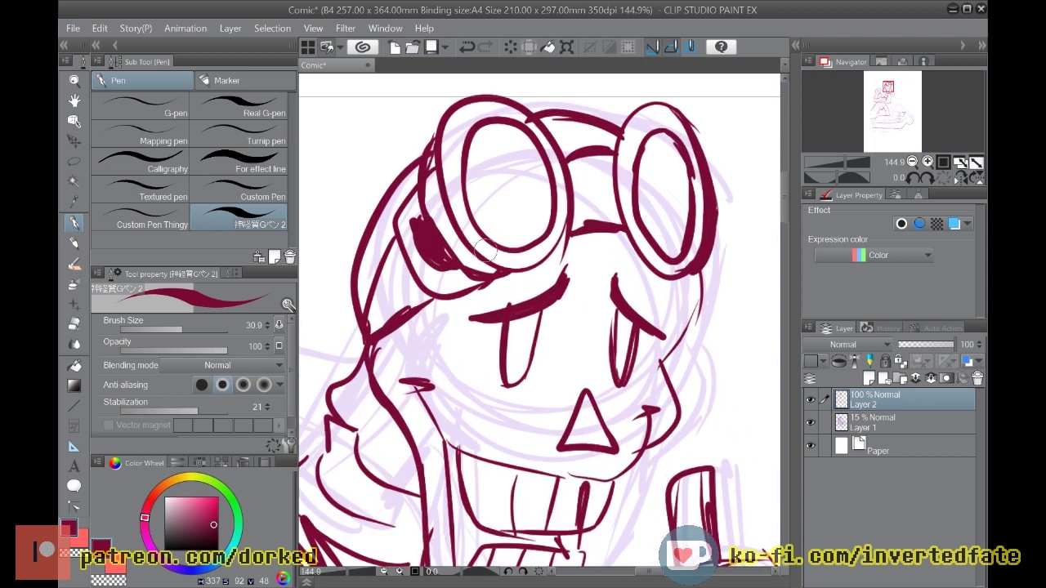
key(e)
mouse_move(592, 501)
mouse_down()
mouse_move(584, 515)
mouse_move(581, 491)
mouse_move(578, 521)
mouse_up()
key(p)
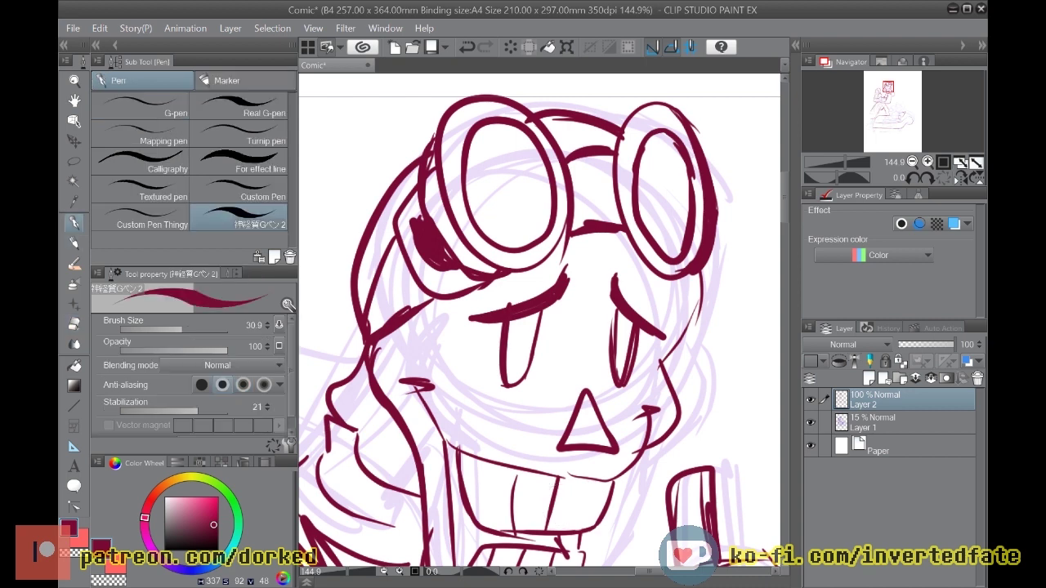
drag(585, 481, 576, 532)
mouse_move(610, 470)
mouse_down()
mouse_move(602, 515)
mouse_move(570, 536)
mouse_move(496, 529)
mouse_move(458, 505)
mouse_up()
mouse_move(510, 469)
mouse_down()
mouse_move(515, 531)
mouse_move(510, 460)
mouse_move(546, 478)
mouse_move(618, 474)
mouse_move(535, 536)
mouse_up()
Step: Fill the triangular nose and both eye sockets with the solid dark line color
mouse_move(570, 441)
mouse_down()
mouse_move(594, 432)
mouse_move(606, 437)
mouse_move(572, 446)
mouse_move(586, 401)
mouse_up()
mouse_move(535, 309)
mouse_down()
mouse_move(532, 363)
mouse_move(515, 387)
mouse_move(504, 345)
mouse_move(516, 316)
mouse_move(516, 370)
mouse_move(528, 322)
mouse_move(520, 375)
mouse_move(521, 311)
mouse_move(501, 363)
mouse_move(532, 325)
mouse_up()
mouse_move(626, 320)
mouse_down()
mouse_move(622, 384)
mouse_move(623, 307)
mouse_move(621, 384)
mouse_move(636, 314)
mouse_up()
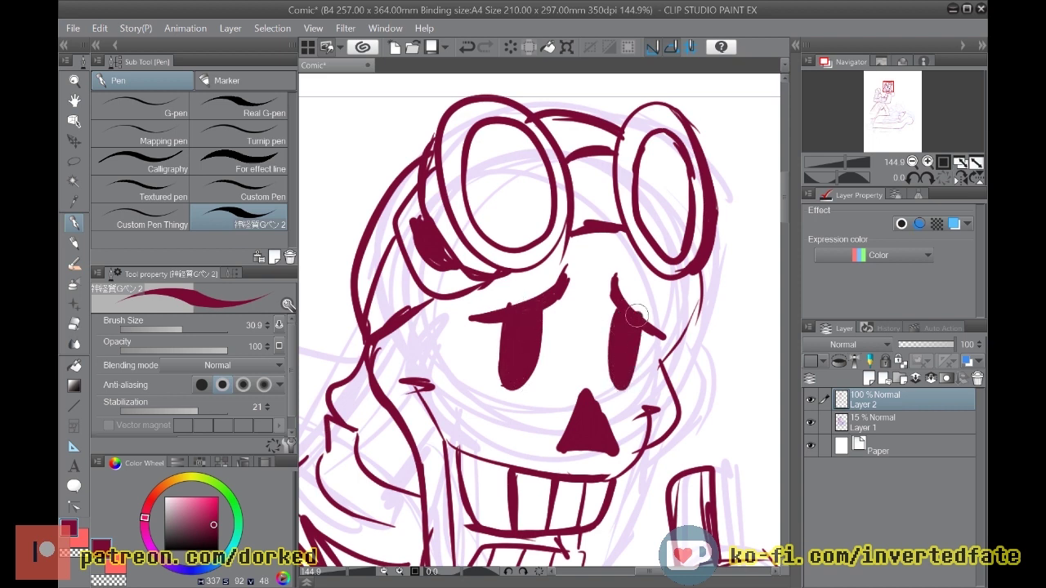
drag(531, 365, 495, 378)
Step: Fill the open mouth between the jaw and the two rows of teeth with the solid line color
scroll(739, 214, down, 5)
mouse_move(550, 336)
mouse_down()
mouse_move(503, 333)
mouse_move(457, 373)
mouse_move(447, 225)
mouse_up()
mouse_move(458, 284)
mouse_down()
mouse_move(462, 334)
mouse_move(446, 240)
mouse_move(458, 345)
mouse_move(458, 297)
mouse_move(475, 339)
mouse_move(494, 327)
mouse_move(463, 316)
mouse_move(483, 329)
mouse_move(469, 318)
mouse_move(560, 322)
mouse_move(528, 328)
mouse_move(553, 332)
mouse_move(539, 322)
mouse_move(470, 327)
mouse_move(458, 362)
mouse_move(457, 326)
mouse_move(475, 351)
mouse_move(594, 340)
mouse_up()
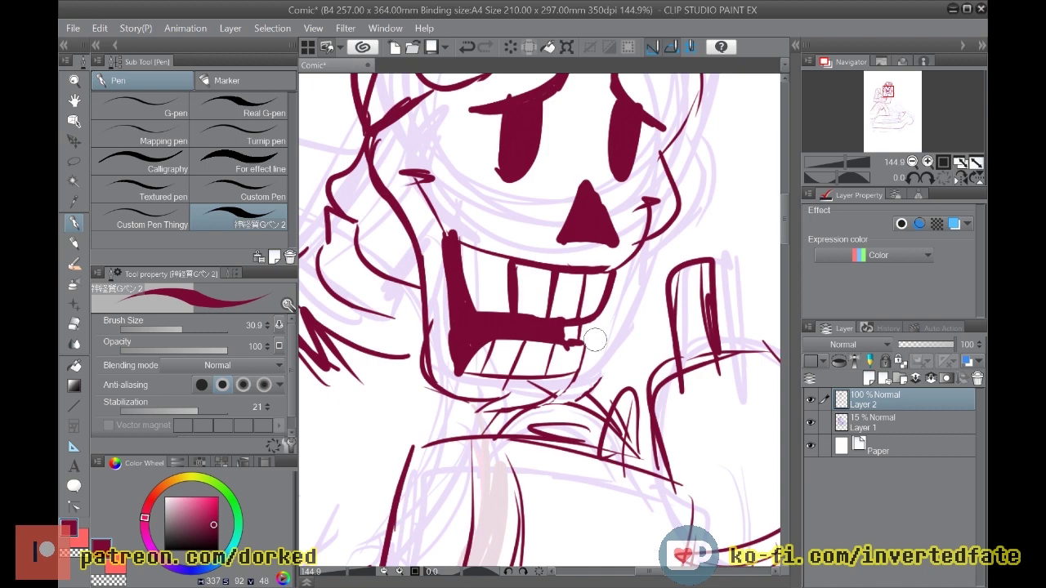
scroll(498, 323, down, 5)
scroll(498, 322, down, 5)
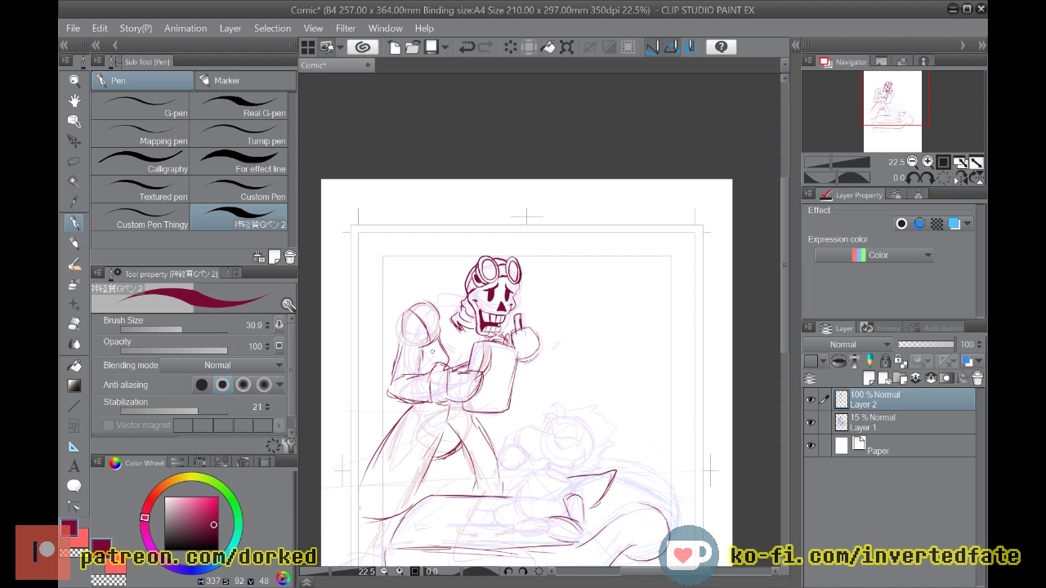
scroll(432, 355, down, 2)
scroll(433, 355, up, 3)
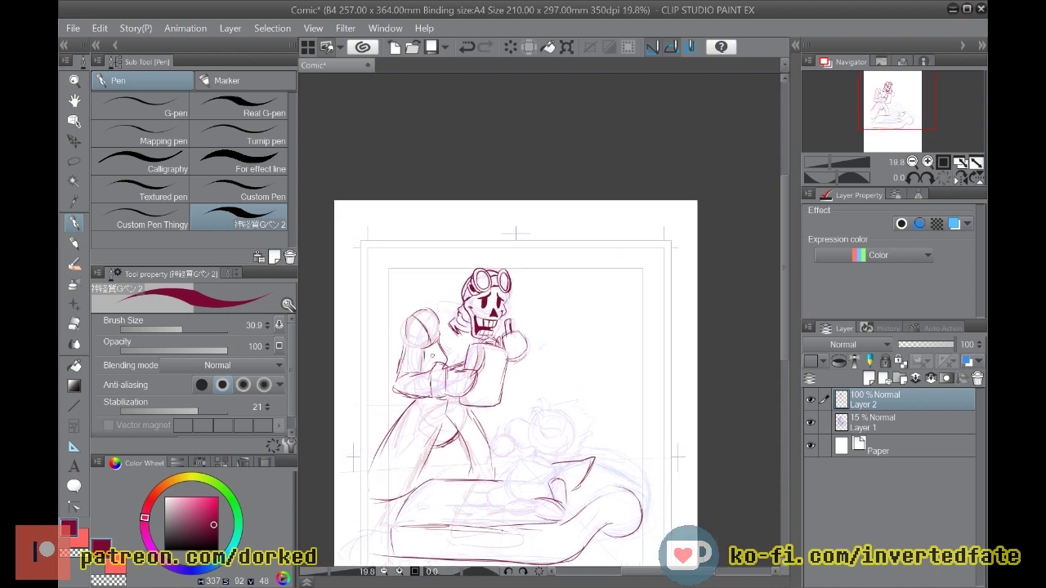
scroll(430, 335, up, 2)
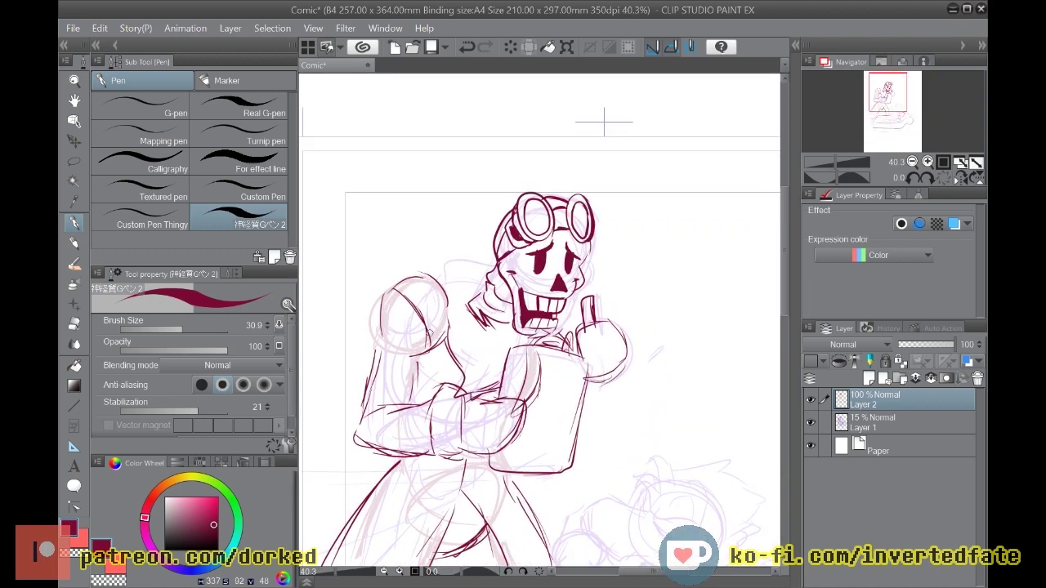
Step: Trace the outer edge of the skeleton's near shoulder and draw the curved back line from shoulder to neck
scroll(363, 293, up, 4)
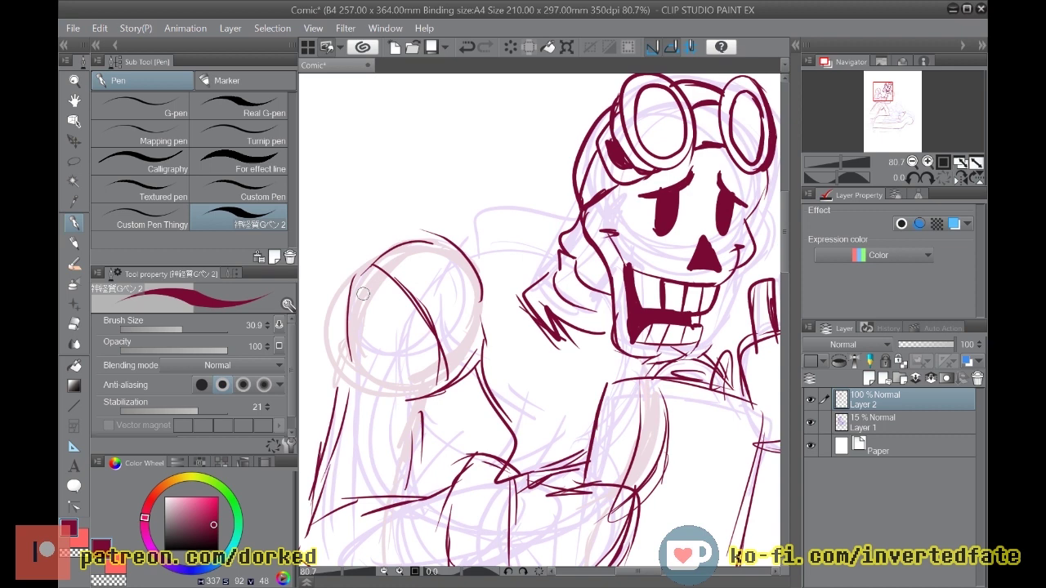
drag(346, 350, 353, 389)
mouse_move(345, 290)
mouse_down()
mouse_move(398, 247)
mouse_move(423, 240)
mouse_move(476, 260)
mouse_up()
mouse_move(585, 220)
mouse_down()
mouse_move(537, 221)
mouse_move(473, 284)
mouse_move(536, 393)
mouse_up()
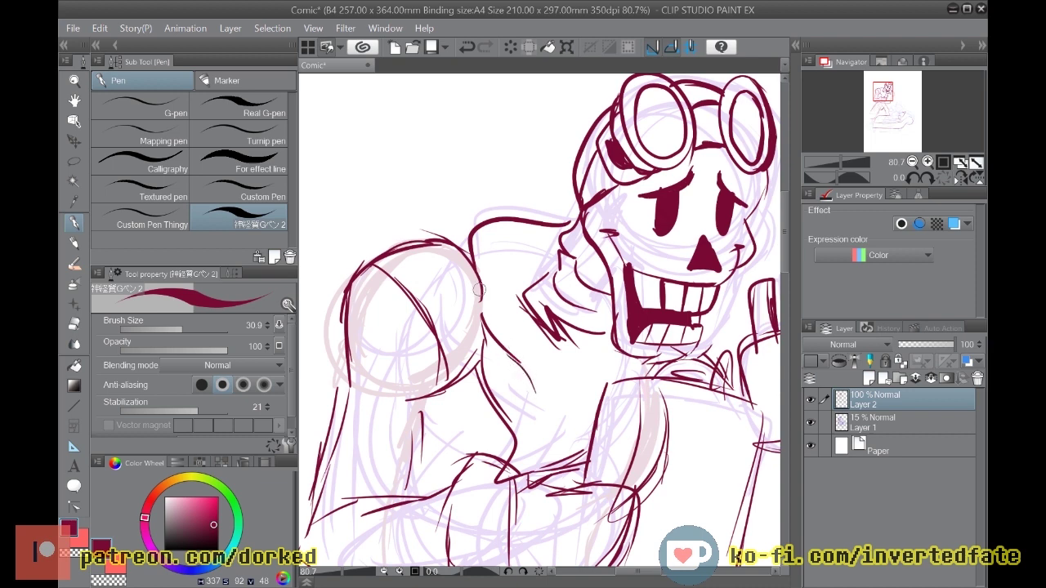
Step: Darken the skeleton's shoulder underside, inner arm line and the side and chest lines of the torso
mouse_move(479, 289)
mouse_down()
mouse_move(467, 377)
mouse_move(449, 386)
mouse_up()
mouse_move(481, 339)
mouse_down()
mouse_move(438, 391)
mouse_move(407, 397)
mouse_move(402, 505)
mouse_move(471, 370)
mouse_move(487, 403)
mouse_up()
mouse_move(479, 359)
mouse_down()
mouse_move(494, 414)
mouse_move(477, 341)
mouse_move(512, 436)
mouse_up()
drag(495, 399, 505, 469)
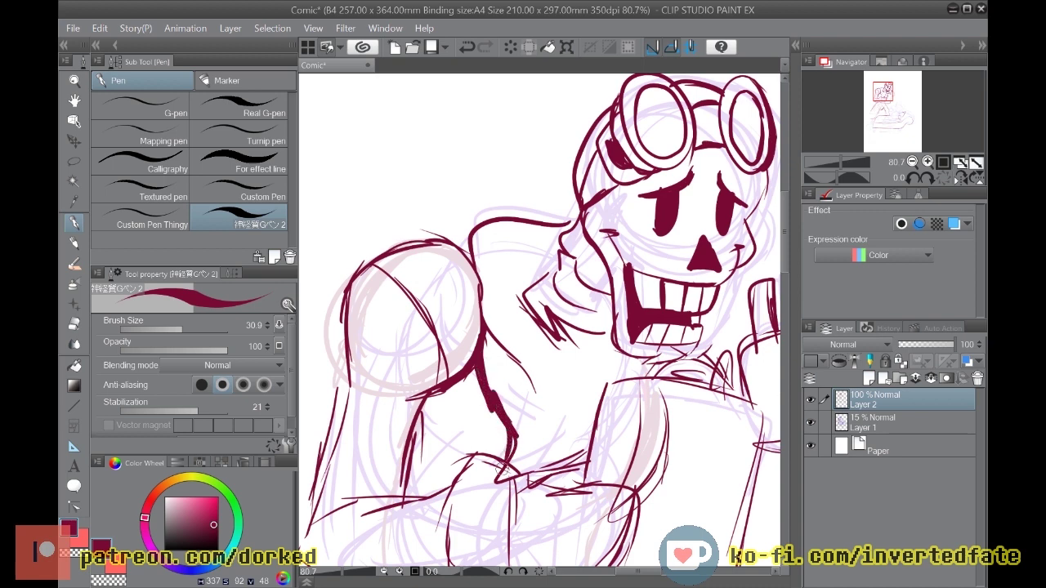
drag(486, 324, 537, 400)
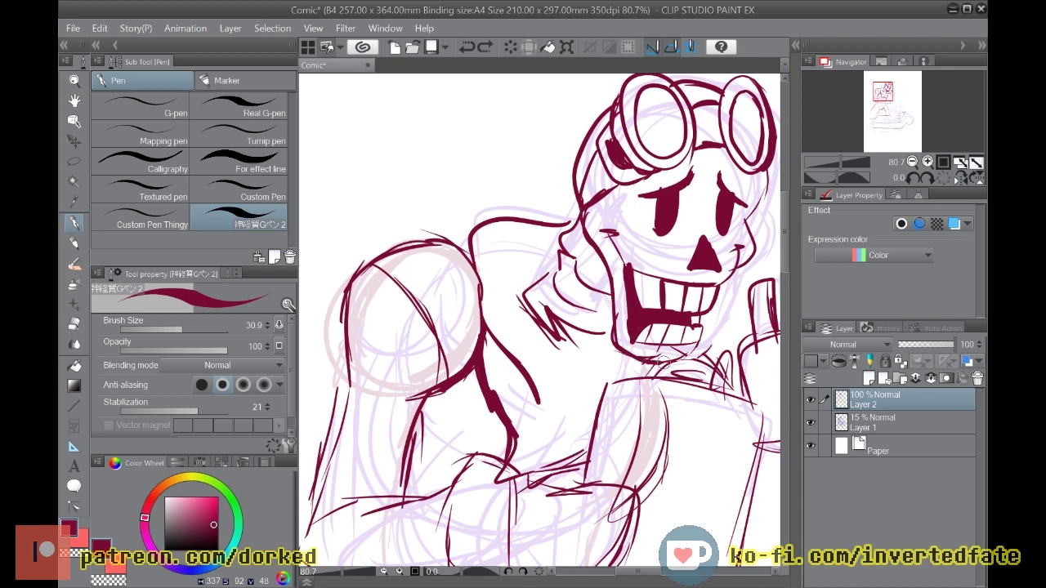
Step: Redraw the outer edge, inner edge and hem of the skeleton's flared lower garment, and add the lower-leg lines beneath it
scroll(693, 323, down, 4)
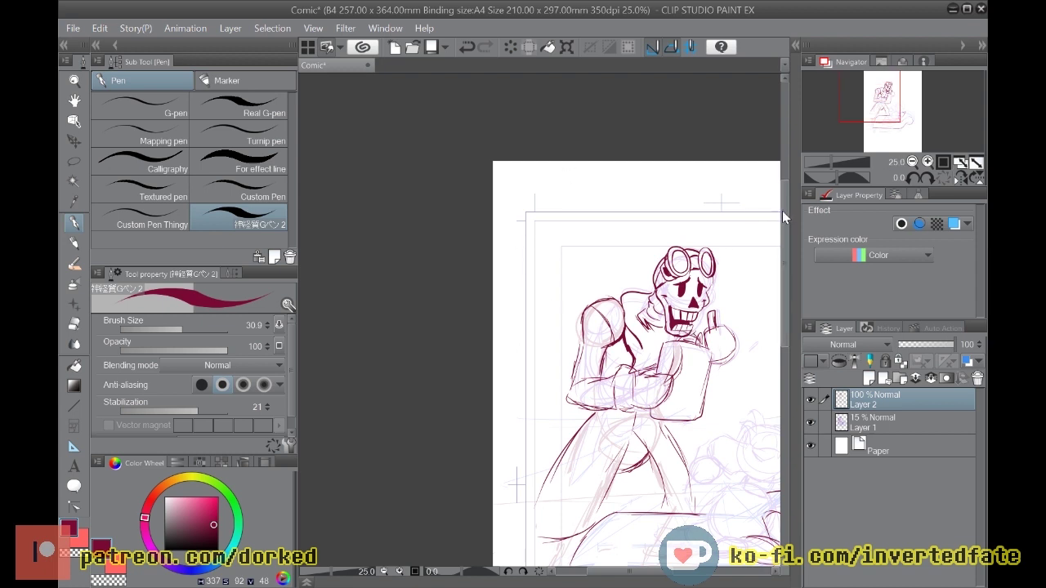
drag(782, 211, 789, 276)
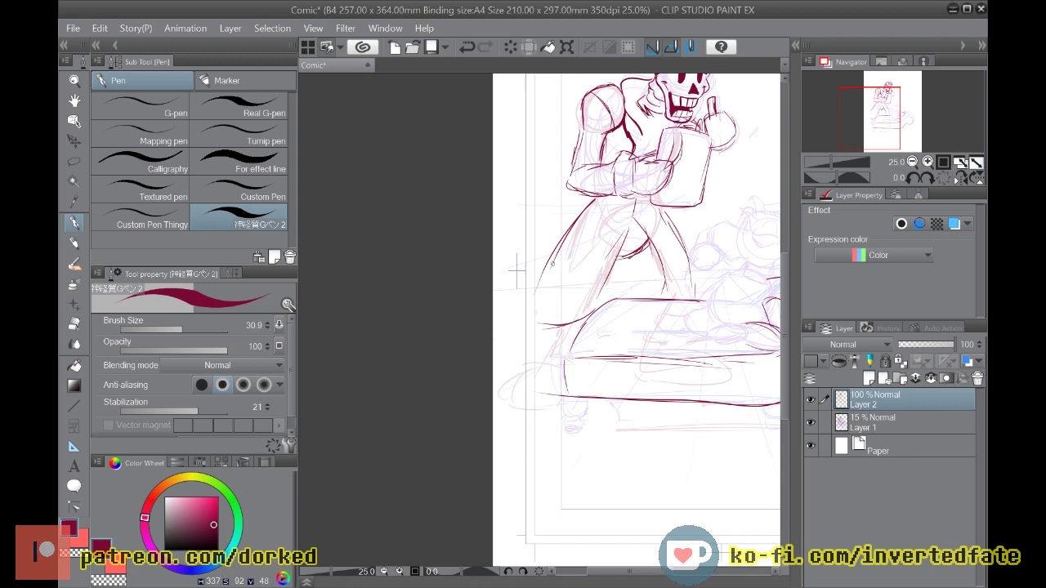
scroll(572, 286, up, 3)
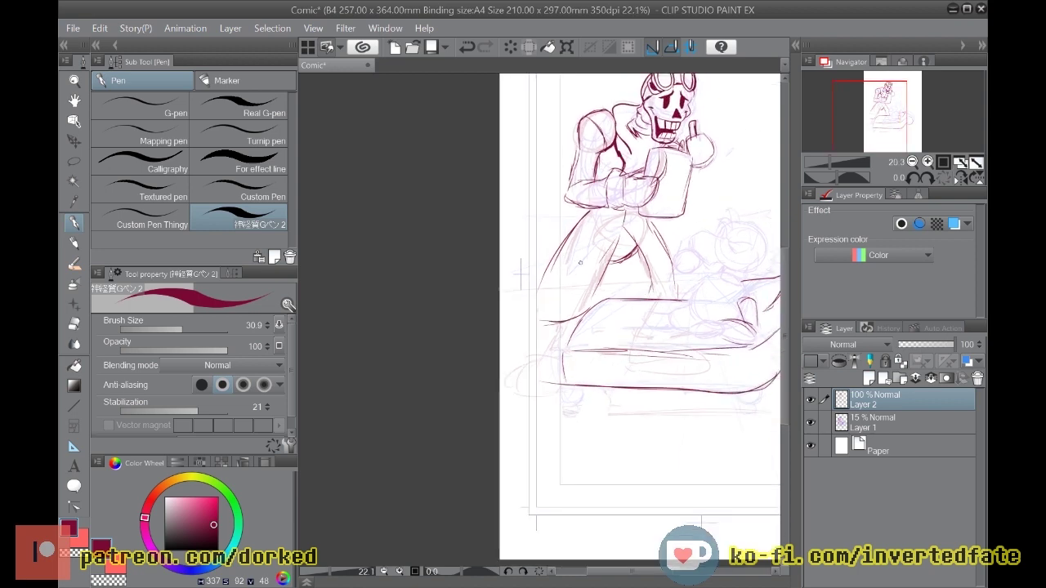
scroll(587, 262, up, 4)
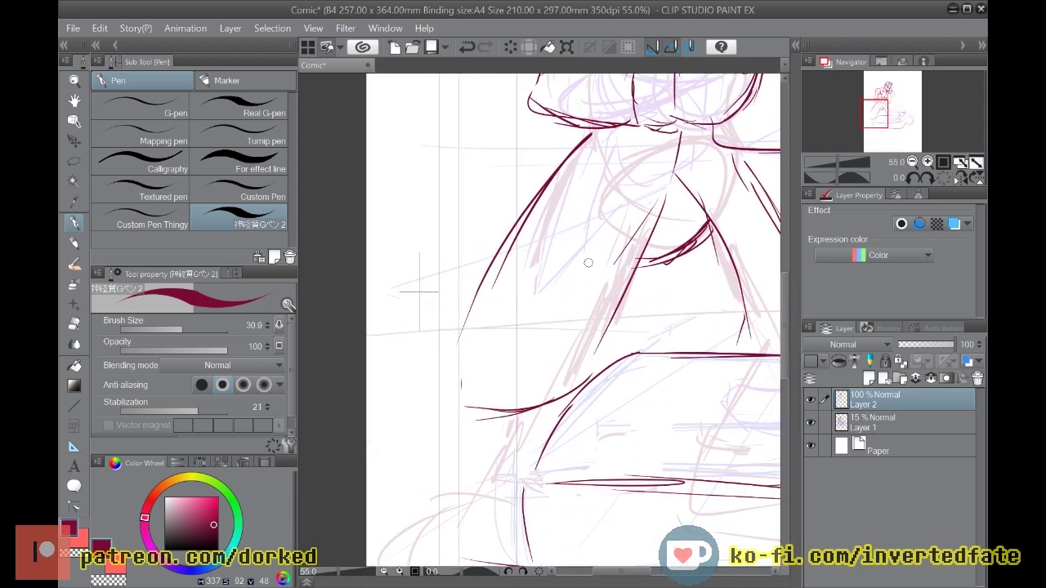
mouse_move(477, 284)
mouse_down()
mouse_move(442, 354)
mouse_move(432, 411)
mouse_move(435, 397)
mouse_move(451, 415)
mouse_move(469, 395)
mouse_move(455, 413)
mouse_move(532, 403)
mouse_up()
mouse_move(684, 240)
mouse_down()
mouse_move(630, 260)
mouse_move(707, 228)
mouse_up()
key(ctrl+z)
mouse_move(683, 184)
mouse_down()
mouse_move(664, 194)
mouse_move(681, 186)
mouse_up()
mouse_move(685, 117)
mouse_down()
mouse_move(663, 219)
mouse_move(564, 374)
mouse_move(532, 404)
mouse_move(462, 412)
mouse_up()
mouse_move(669, 252)
mouse_down()
mouse_move(642, 265)
mouse_move(705, 230)
mouse_move(639, 265)
mouse_up()
drag(466, 424, 451, 494)
drag(549, 400, 522, 489)
Step: Review the skeleton's body and legs within the whole page composition
scroll(541, 384, down, 5)
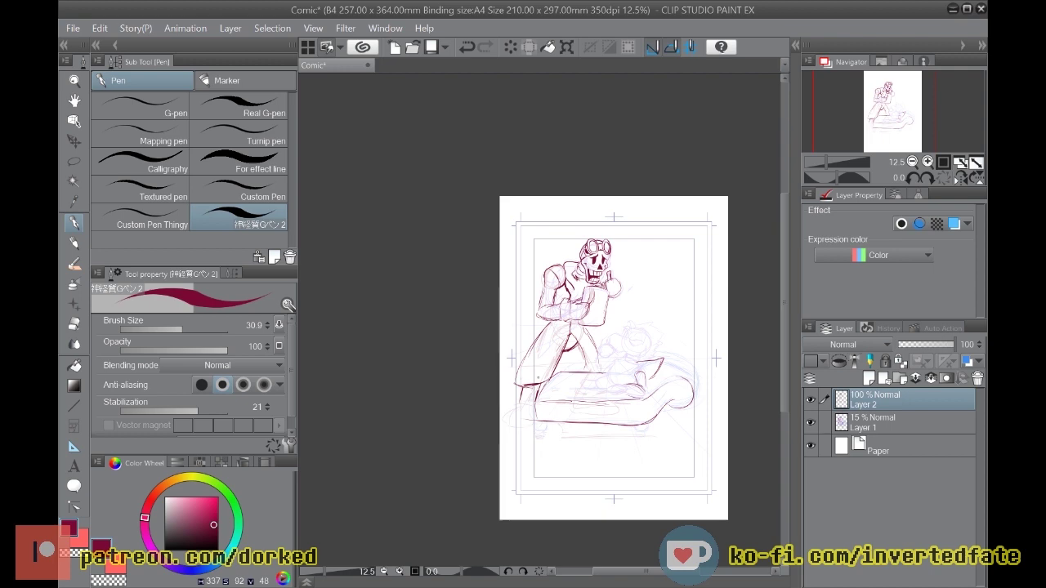
scroll(542, 384, up, 4)
scroll(541, 385, down, 5)
scroll(539, 385, up, 3)
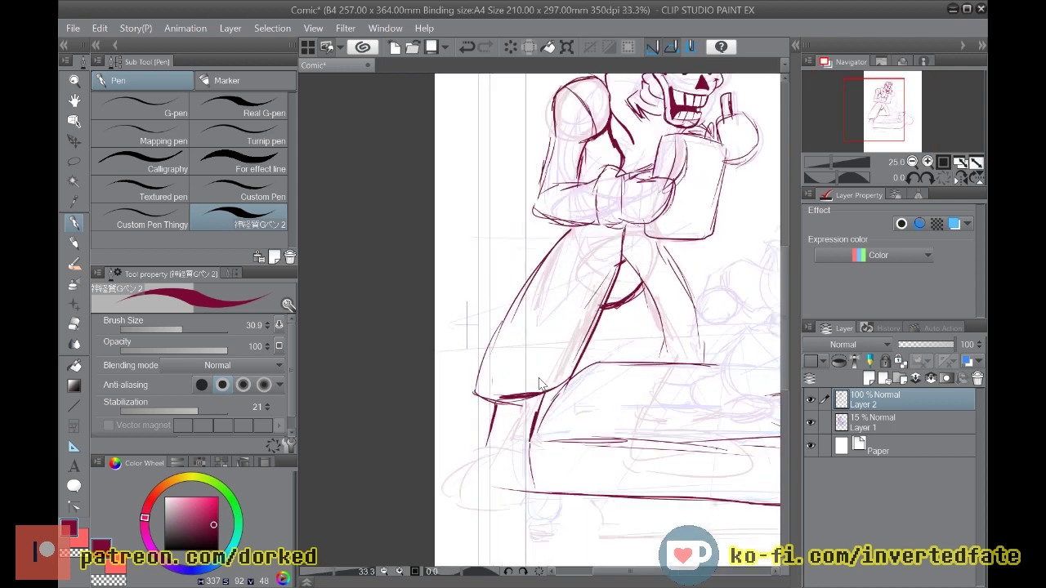
mouse_move(644, 570)
mouse_down()
mouse_move(673, 570)
mouse_move(649, 571)
mouse_up()
scroll(606, 264, down, 1)
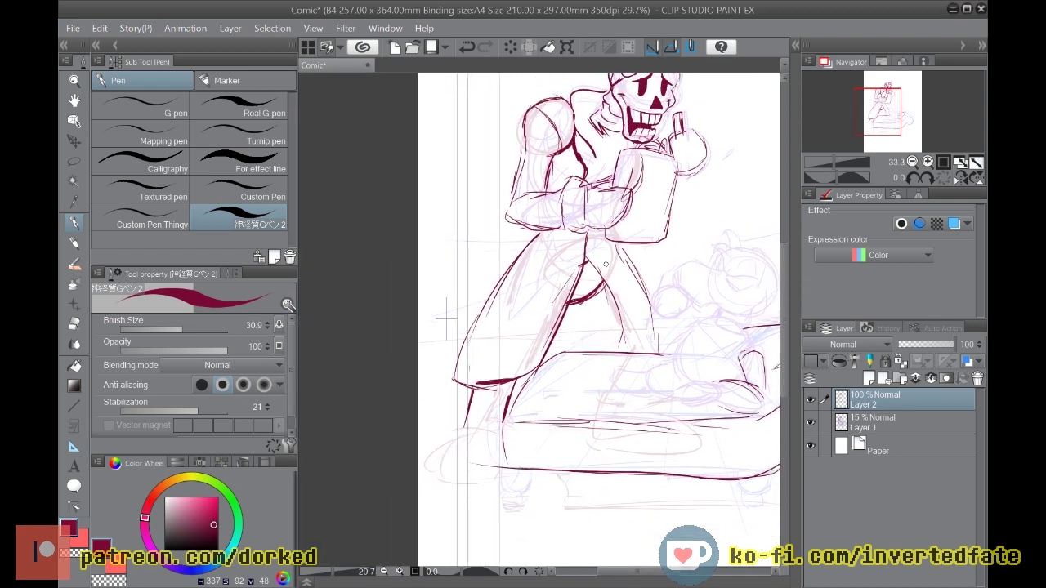
scroll(621, 261, down, 2)
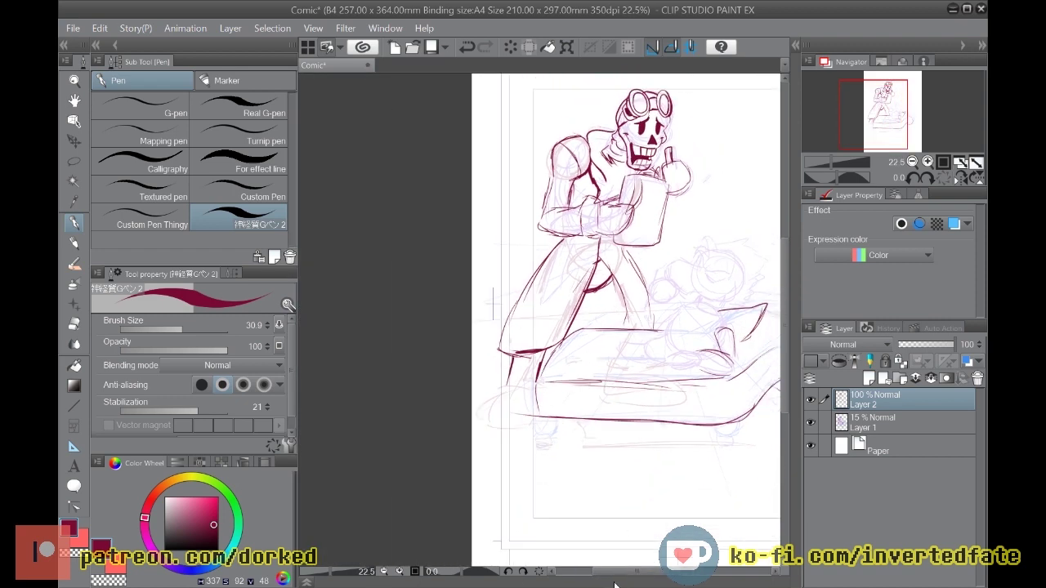
drag(618, 572, 658, 572)
scroll(443, 249, down, 1)
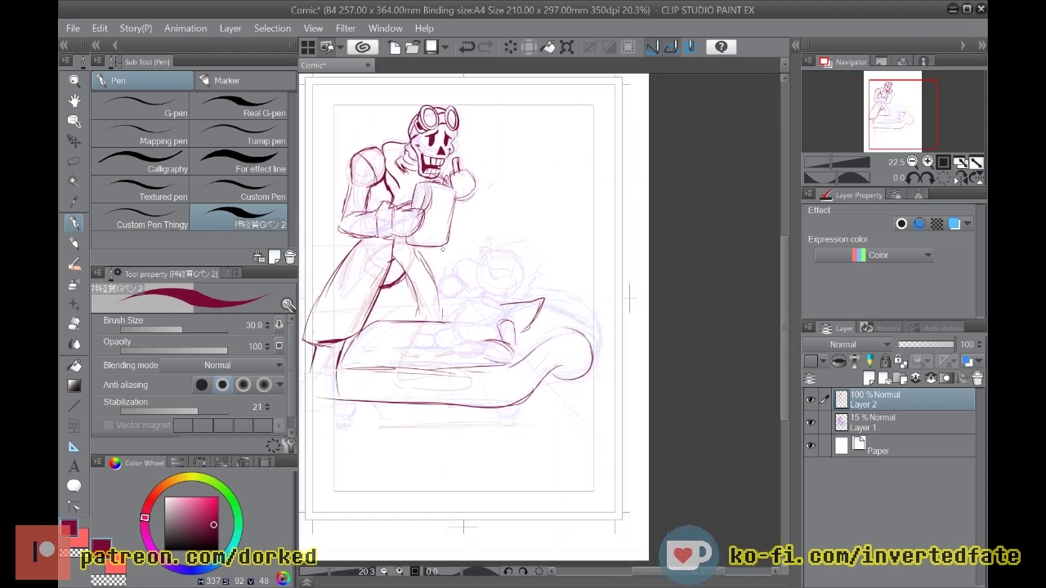
Step: Draw the reclining character's near eye over the rough head, with a heavy upper lid and the iris outline
scroll(443, 249, up, 5)
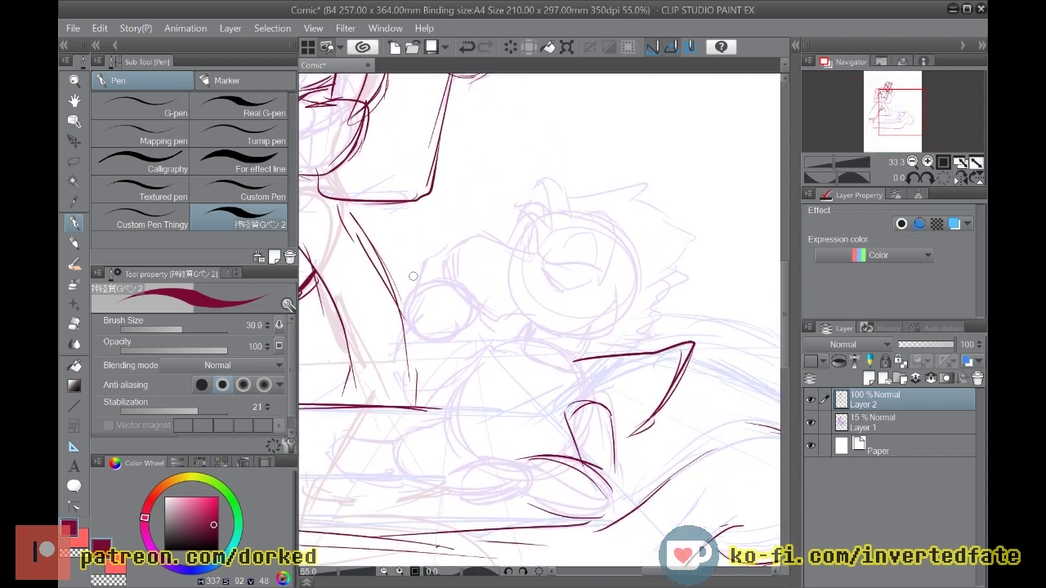
scroll(413, 276, up, 1)
drag(581, 243, 585, 262)
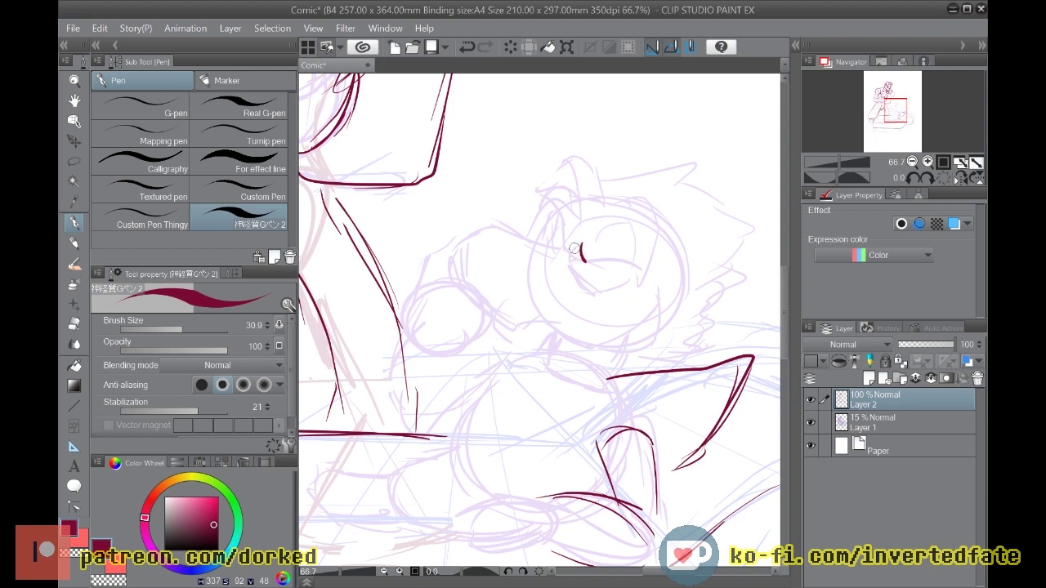
key(ctrl+z)
mouse_move(576, 244)
mouse_down()
mouse_move(582, 265)
mouse_move(652, 260)
mouse_up()
mouse_move(607, 275)
mouse_down()
mouse_move(614, 288)
mouse_move(579, 277)
mouse_move(596, 273)
mouse_move(612, 287)
mouse_up()
drag(635, 253, 626, 281)
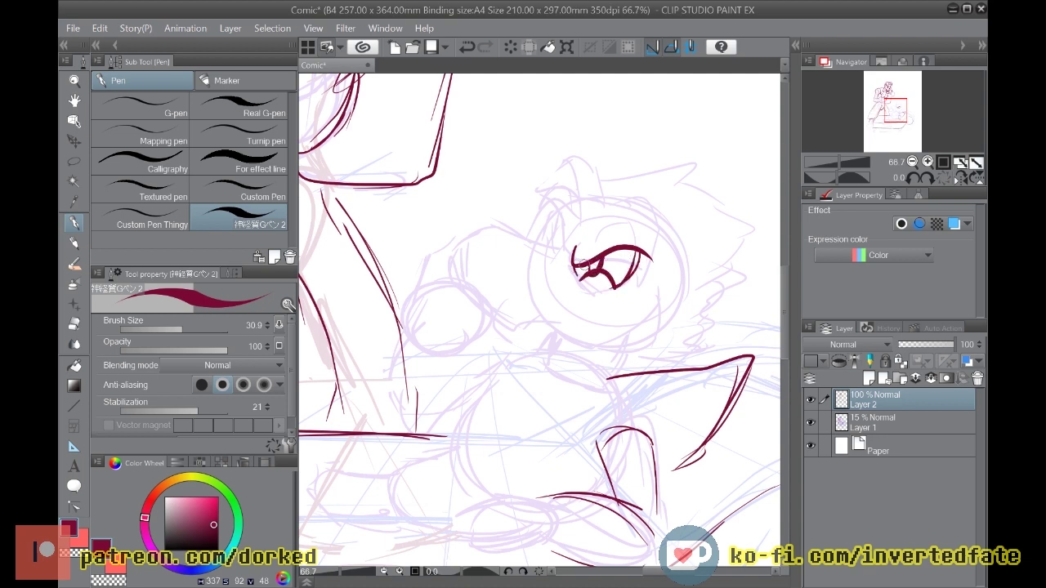
Step: Outline the reclining character's long snout, with scalloped folds at its front and a wavy underside running toward the jaw
mouse_move(507, 289)
mouse_down()
mouse_move(515, 336)
mouse_move(554, 317)
mouse_move(591, 345)
mouse_move(626, 346)
mouse_up()
mouse_move(497, 315)
mouse_down()
mouse_move(465, 301)
mouse_move(482, 263)
mouse_up()
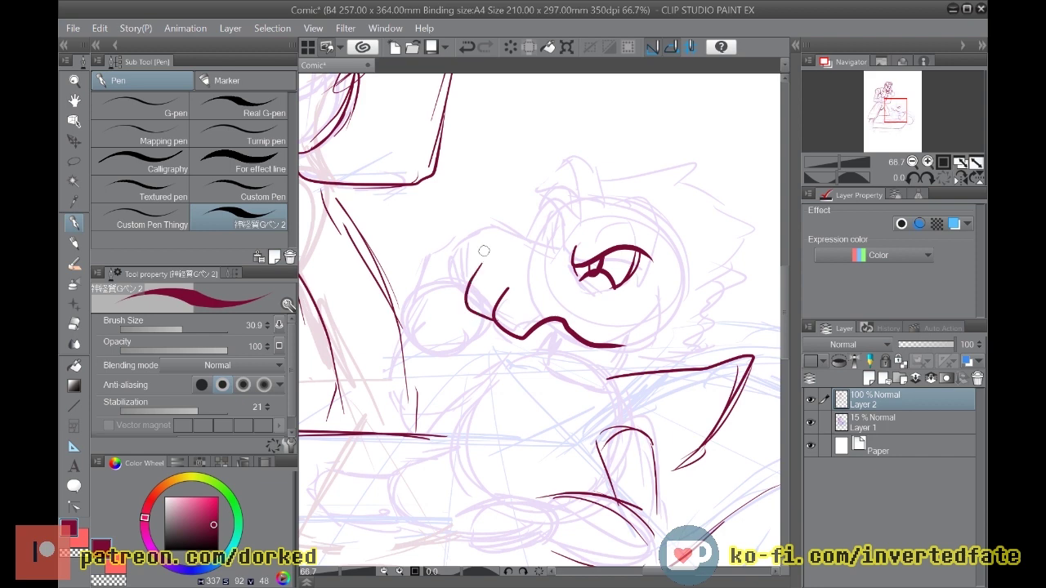
mouse_move(465, 299)
mouse_down()
mouse_move(456, 260)
mouse_move(444, 277)
mouse_move(438, 265)
mouse_move(485, 223)
mouse_move(550, 254)
mouse_move(561, 226)
mouse_up()
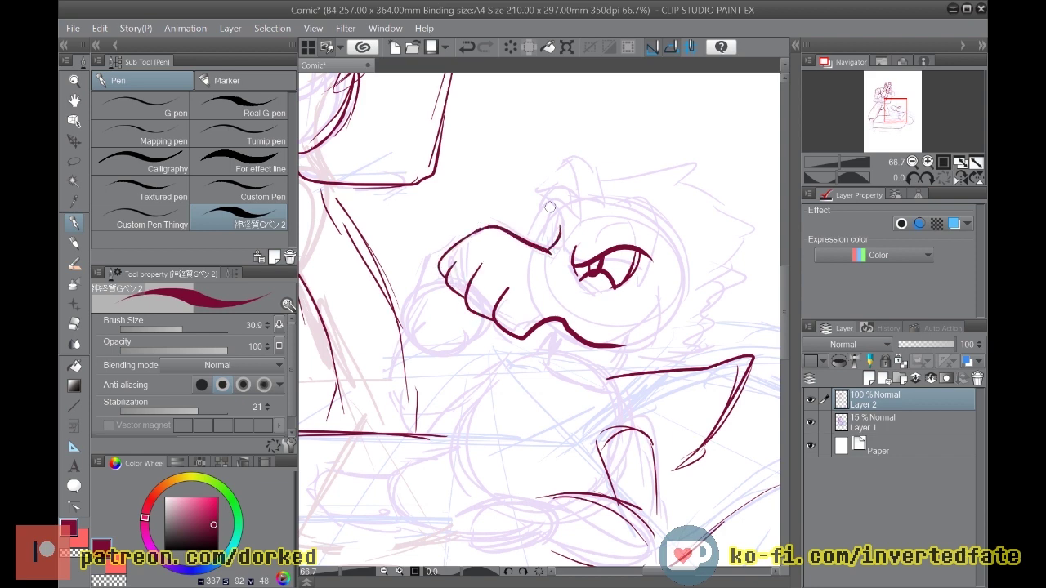
Step: Fill the near eye's iris with solid line color under a curved lid crease, and draw the dark far eye
mouse_move(585, 269)
mouse_down()
mouse_move(575, 281)
mouse_move(617, 255)
mouse_move(606, 260)
mouse_move(612, 278)
mouse_move(626, 277)
mouse_move(631, 254)
mouse_move(612, 257)
mouse_move(623, 259)
mouse_move(626, 277)
mouse_up()
mouse_move(587, 243)
mouse_down()
mouse_move(652, 233)
mouse_move(643, 232)
mouse_up()
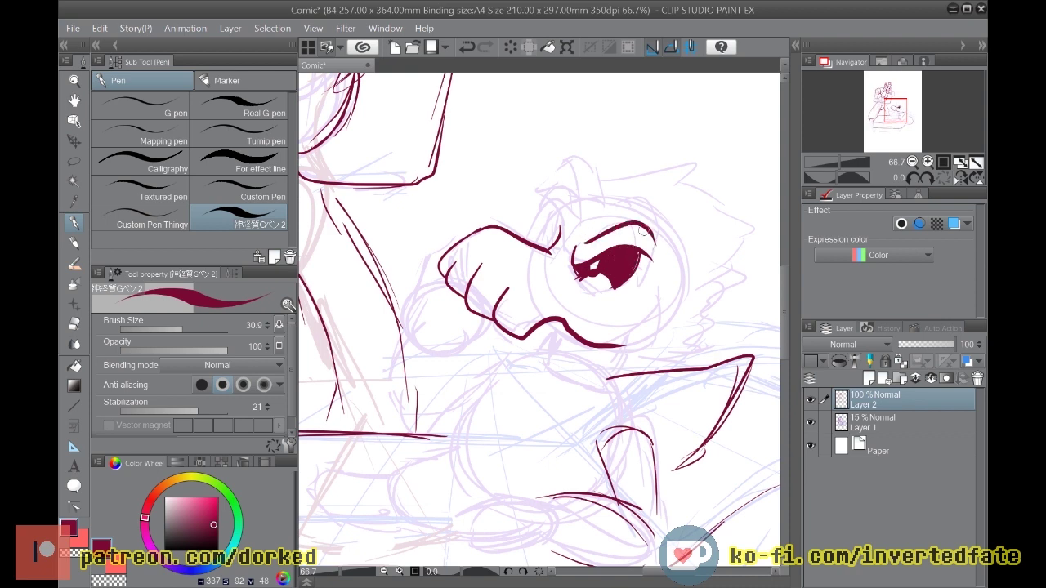
mouse_move(556, 234)
mouse_down()
mouse_move(549, 217)
mouse_move(545, 253)
mouse_up()
Step: Draw the angled brow shapes above both of the reclining character's eyes, with a jagged end beside the near eye
mouse_move(578, 213)
mouse_down()
mouse_move(572, 182)
mouse_move(528, 214)
mouse_move(559, 156)
mouse_move(577, 147)
mouse_move(598, 183)
mouse_move(670, 183)
mouse_move(670, 256)
mouse_move(648, 282)
mouse_move(642, 229)
mouse_up()
drag(580, 229, 640, 209)
mouse_move(572, 204)
mouse_down()
mouse_move(590, 237)
mouse_move(593, 228)
mouse_up()
mouse_move(583, 229)
mouse_down()
mouse_move(645, 218)
mouse_move(646, 237)
mouse_up()
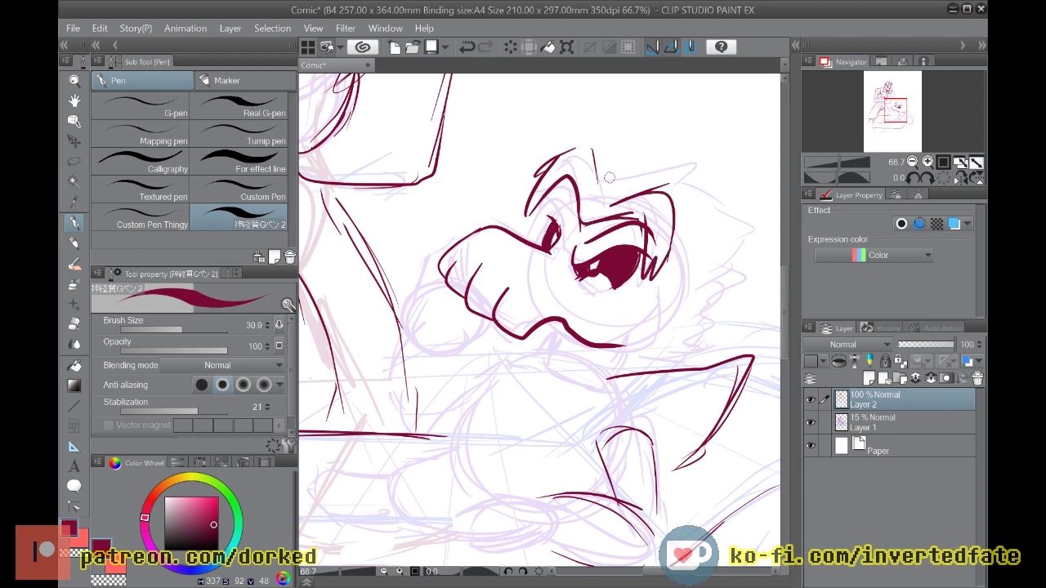
Step: Draw the small scalloped hair tuft above the near brow and thicken the back of the cheek and jaw
mouse_move(603, 209)
mouse_down()
mouse_move(595, 160)
mouse_move(560, 149)
mouse_move(627, 169)
mouse_move(645, 194)
mouse_move(597, 172)
mouse_move(621, 173)
mouse_up()
key(ctrl+z)
mouse_move(676, 238)
mouse_down()
mouse_move(689, 307)
mouse_move(659, 333)
mouse_up()
mouse_move(658, 274)
mouse_down()
mouse_move(656, 337)
mouse_move(685, 311)
mouse_move(664, 198)
mouse_up()
mouse_move(653, 322)
mouse_down()
mouse_move(614, 353)
mouse_move(652, 293)
mouse_move(628, 350)
mouse_move(649, 335)
mouse_up()
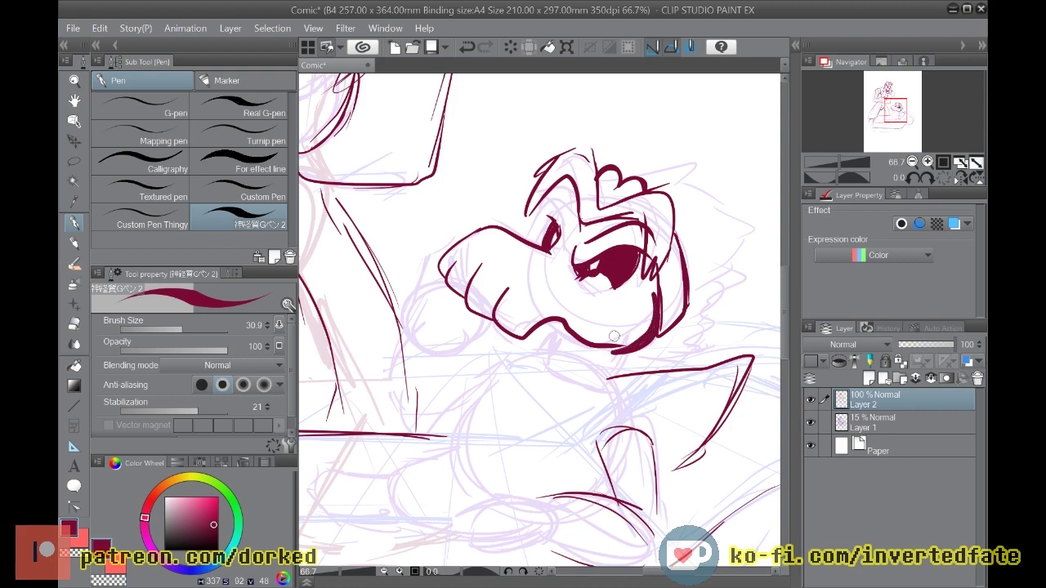
Step: Draw the contour around the far eye, joining the brow to the top of the snout
scroll(613, 336, down, 4)
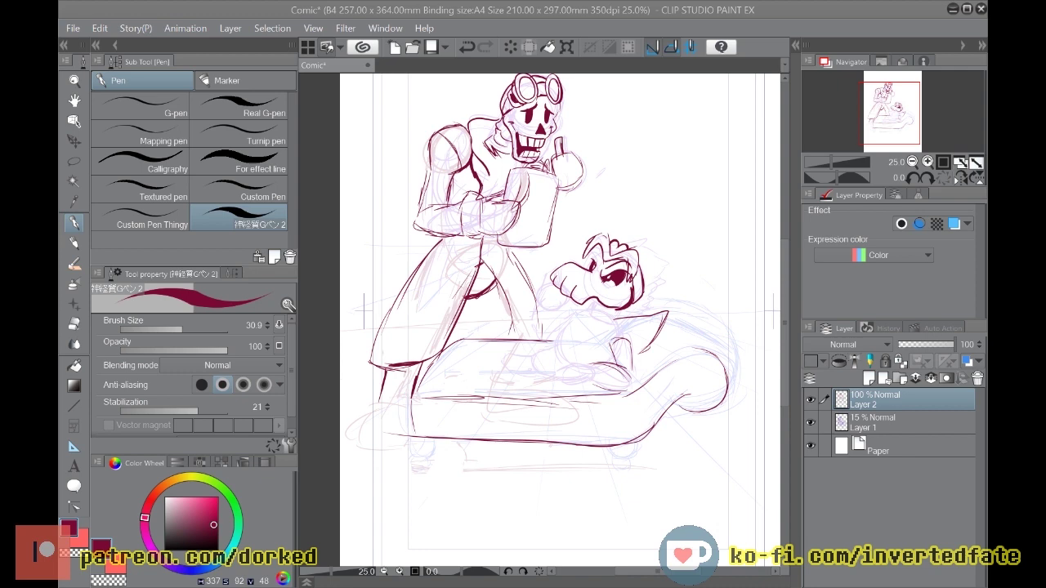
scroll(605, 245, up, 3)
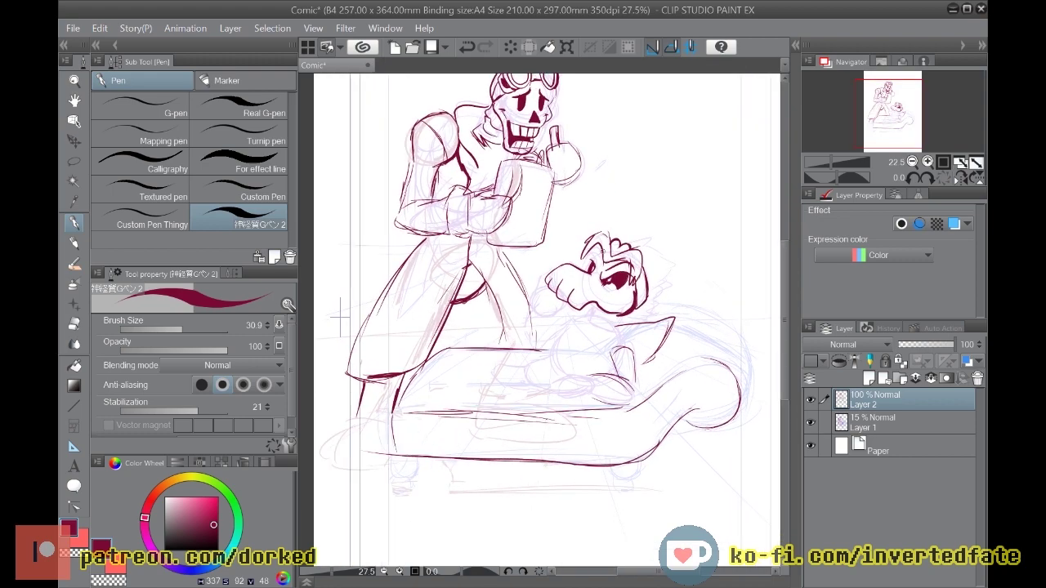
scroll(572, 316, up, 3)
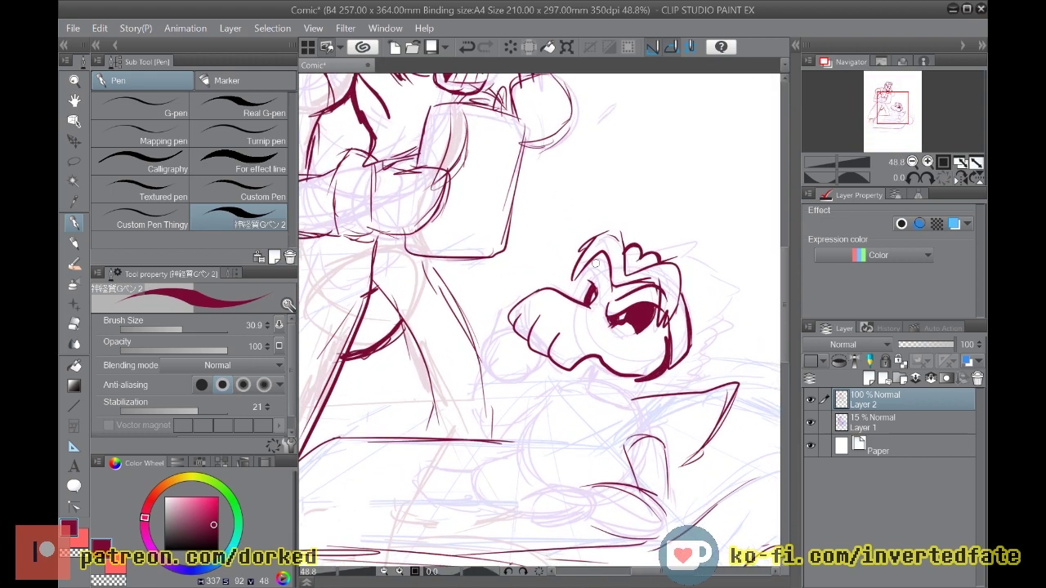
scroll(538, 307, up, 1)
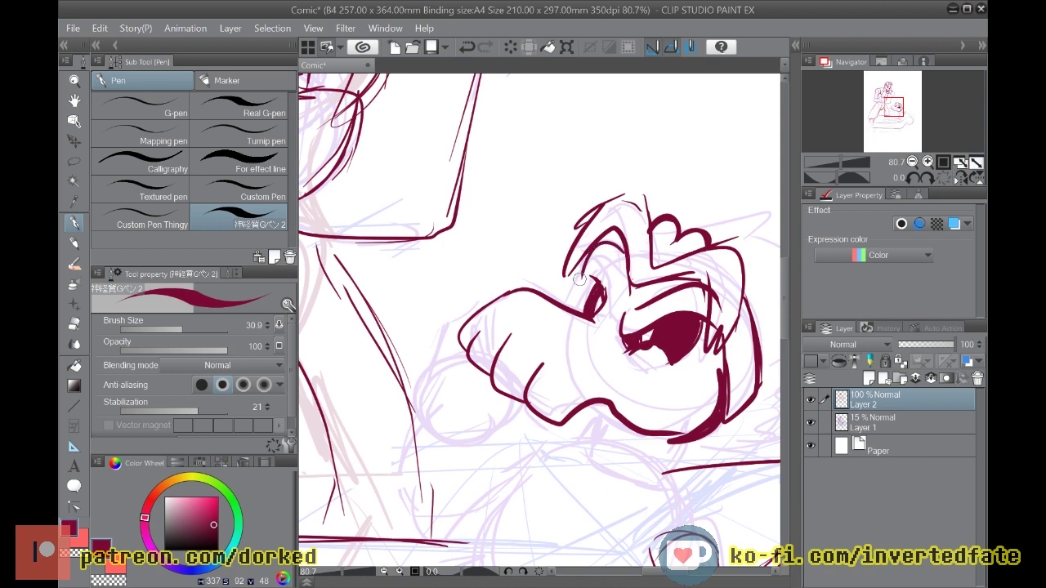
drag(560, 308, 595, 248)
Step: Draw a banded collar around the reclining character's neck below the jaw, with a wider rounded loop outside it
mouse_move(598, 403)
mouse_down()
mouse_move(597, 430)
mouse_move(599, 394)
mouse_move(596, 441)
mouse_move(675, 447)
mouse_move(693, 437)
mouse_move(644, 460)
mouse_up()
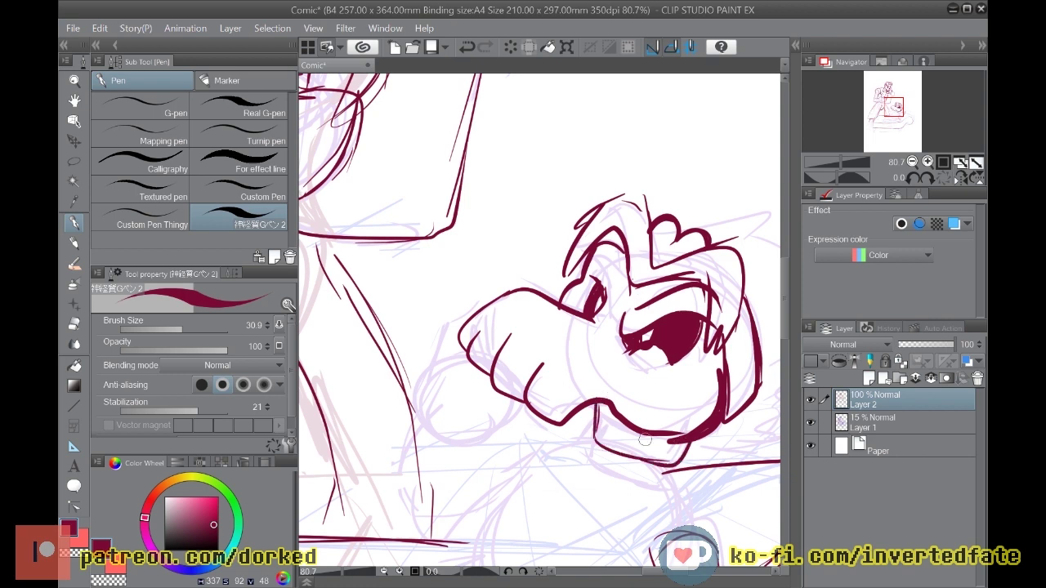
drag(595, 425, 664, 478)
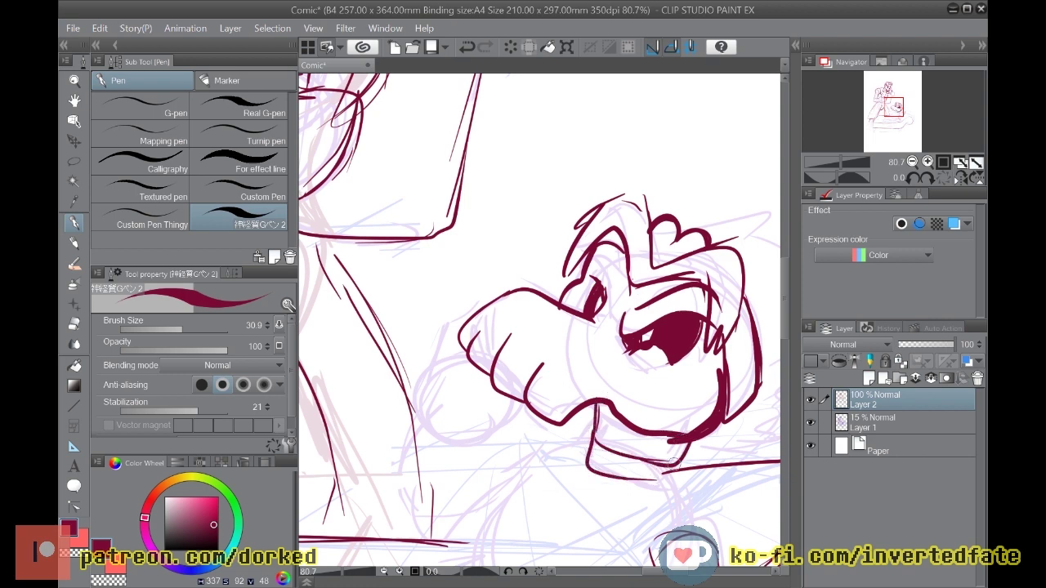
mouse_move(599, 411)
mouse_down()
mouse_move(609, 431)
mouse_move(685, 444)
mouse_up()
drag(589, 434, 567, 452)
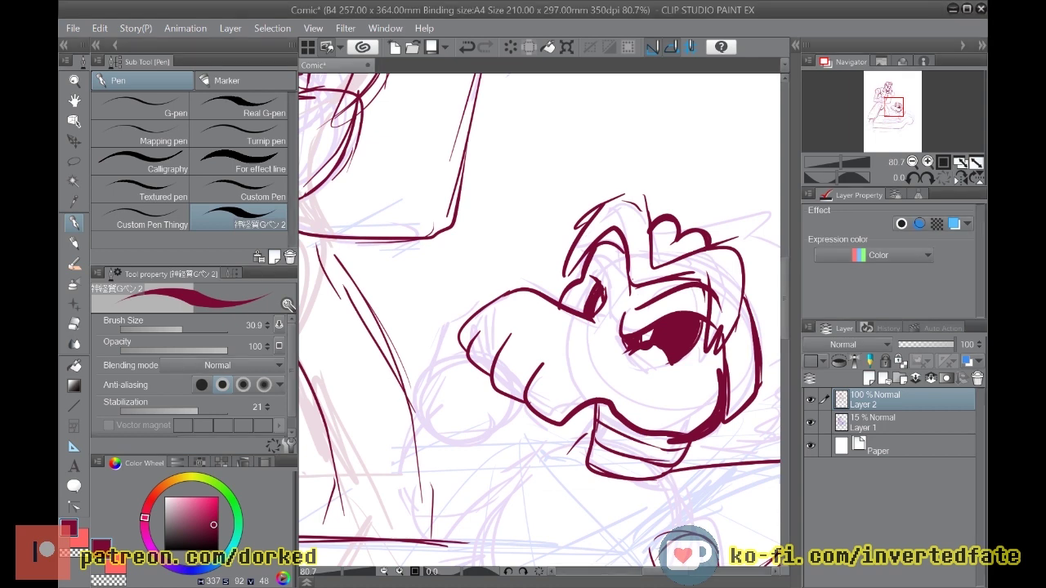
mouse_move(577, 437)
mouse_down()
mouse_move(561, 479)
mouse_move(572, 488)
mouse_move(682, 491)
mouse_move(677, 480)
mouse_move(661, 496)
mouse_move(595, 426)
mouse_up()
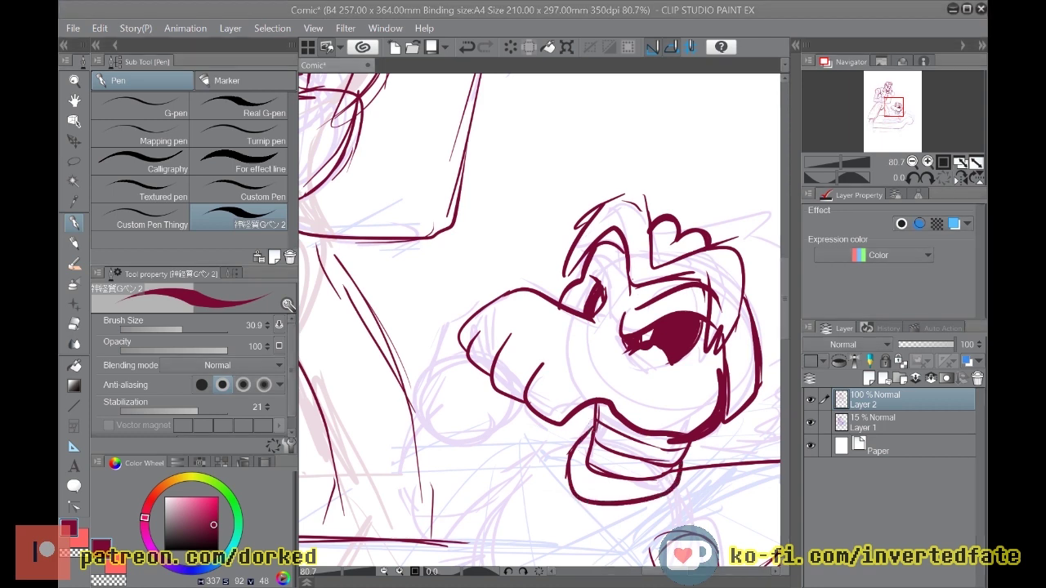
Step: Draw the spiky mane outline behind the reclining character's head, from the top tuft down to the neck
drag(777, 416, 607, 416)
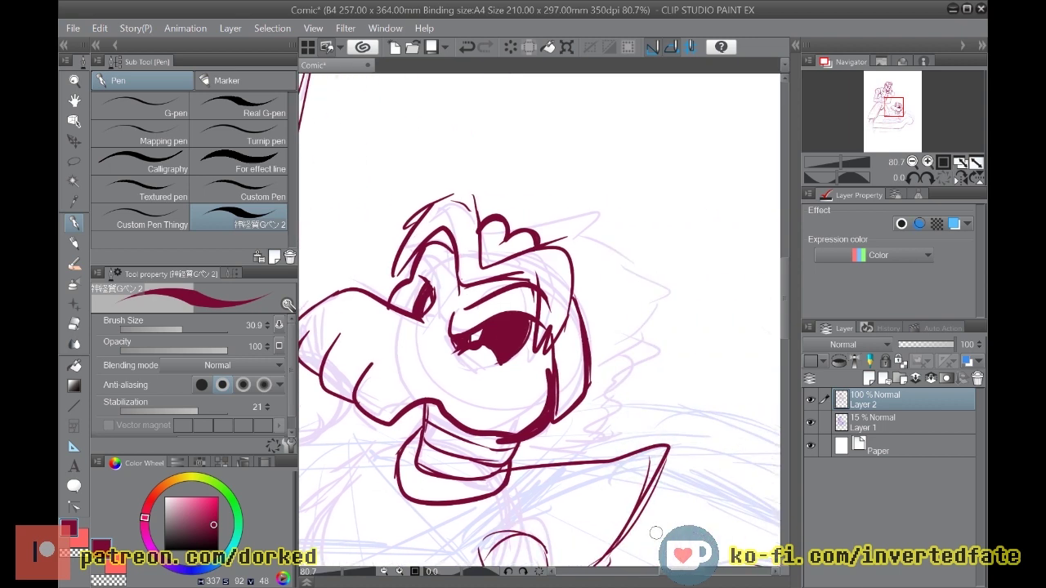
mouse_move(508, 214)
mouse_down()
mouse_move(632, 205)
mouse_move(604, 221)
mouse_move(691, 315)
mouse_move(659, 340)
mouse_move(685, 387)
mouse_move(605, 406)
mouse_move(580, 450)
mouse_move(501, 457)
mouse_up()
mouse_move(596, 444)
mouse_down()
mouse_move(590, 433)
mouse_move(640, 431)
mouse_move(619, 413)
mouse_move(632, 402)
mouse_up()
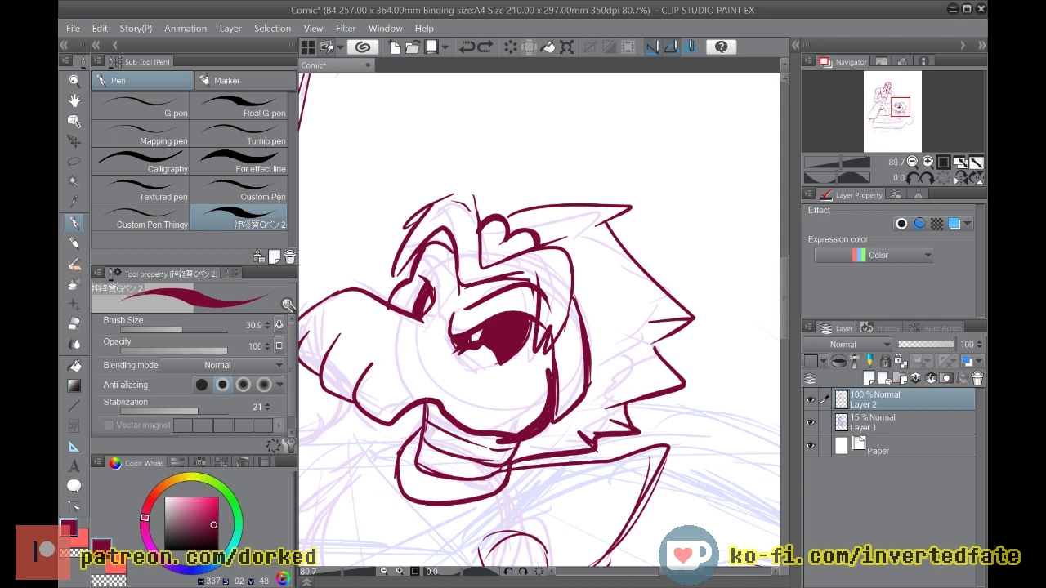
scroll(649, 376, down, 5)
scroll(652, 373, down, 2)
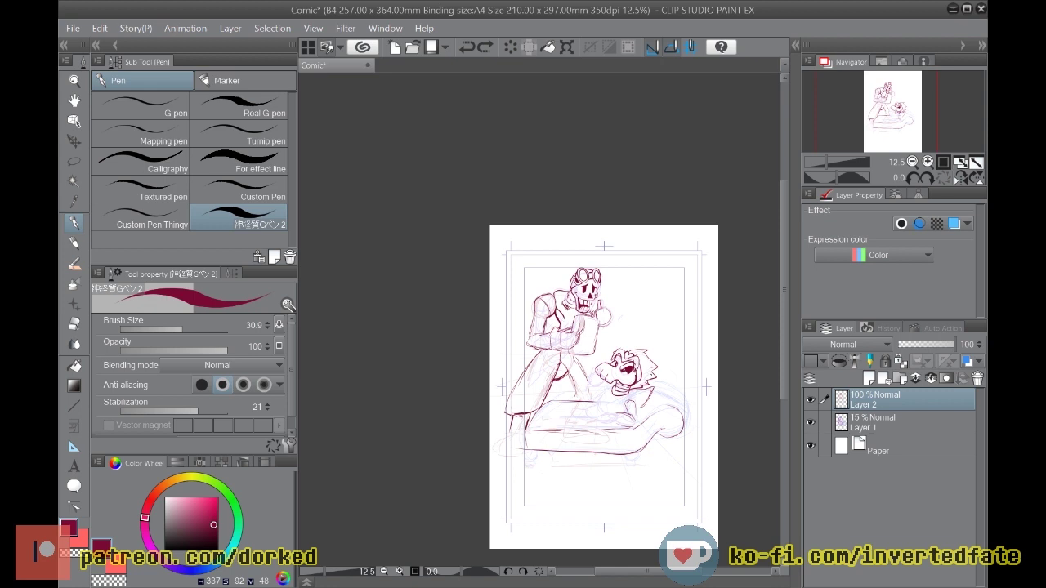
scroll(587, 425, down, 1)
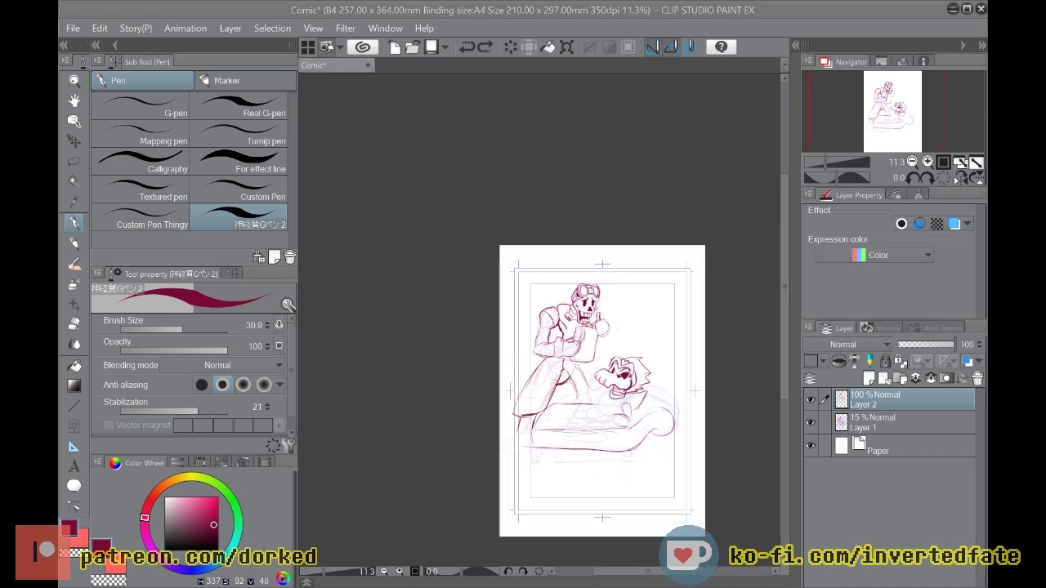
scroll(616, 464, down, 1)
scroll(616, 463, up, 1)
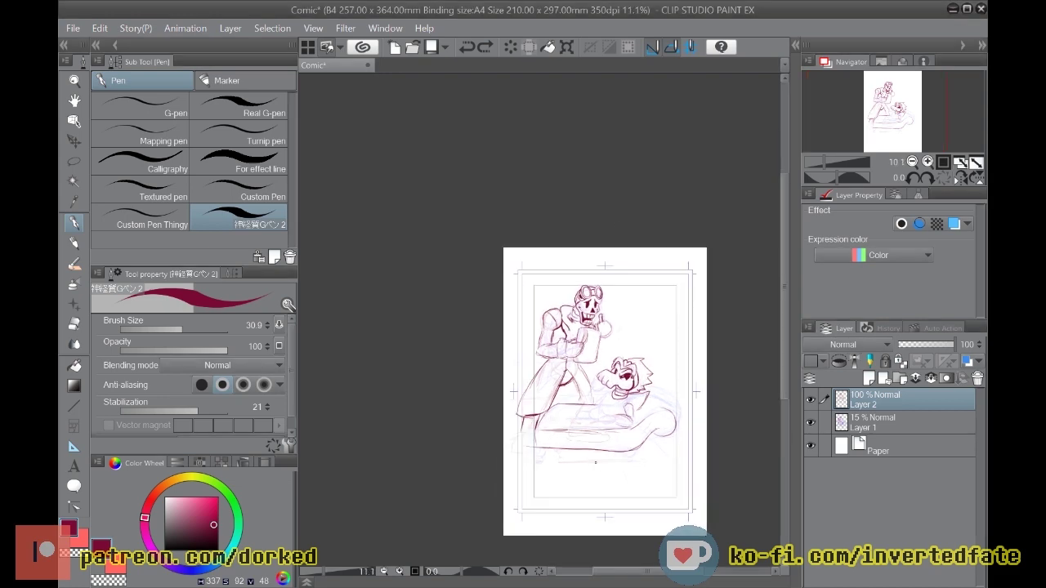
scroll(562, 464, up, 6)
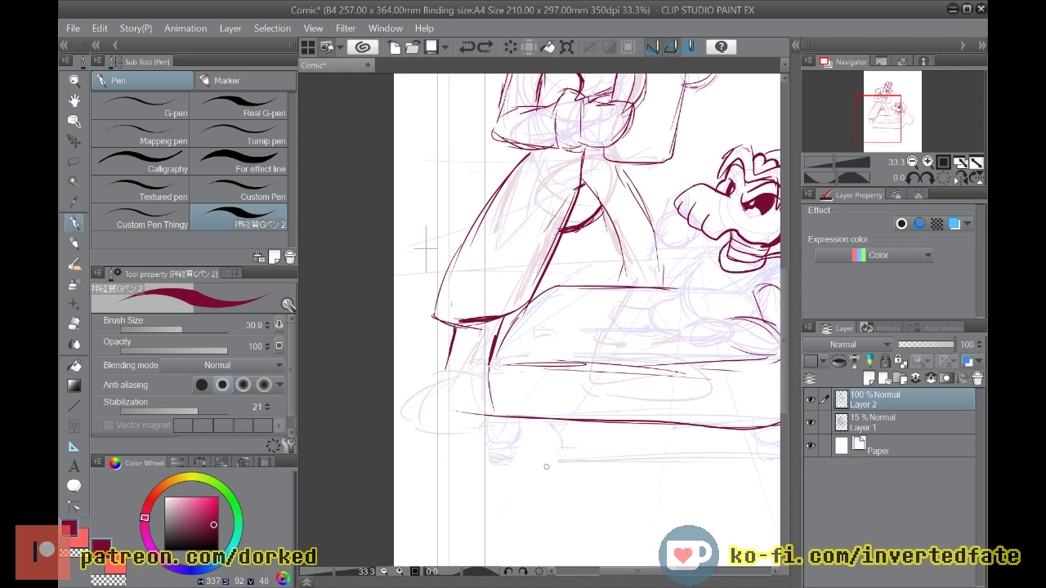
Step: Draw the standing skeleton's rounded boot below the coat and the turned couch leg beside it
mouse_move(447, 368)
mouse_down()
mouse_move(424, 389)
mouse_move(454, 425)
mouse_move(424, 414)
mouse_move(448, 429)
mouse_move(424, 428)
mouse_move(451, 432)
mouse_up()
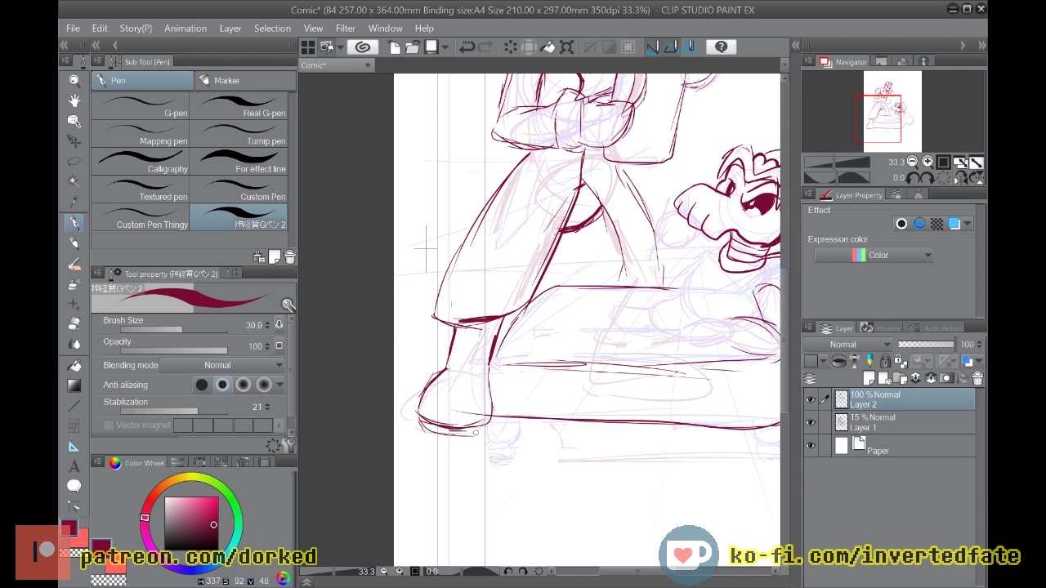
mouse_move(490, 412)
mouse_down()
mouse_move(492, 439)
mouse_move(518, 436)
mouse_move(491, 426)
mouse_move(512, 439)
mouse_move(491, 453)
mouse_move(514, 456)
mouse_move(489, 463)
mouse_move(513, 464)
mouse_up()
drag(617, 571, 650, 571)
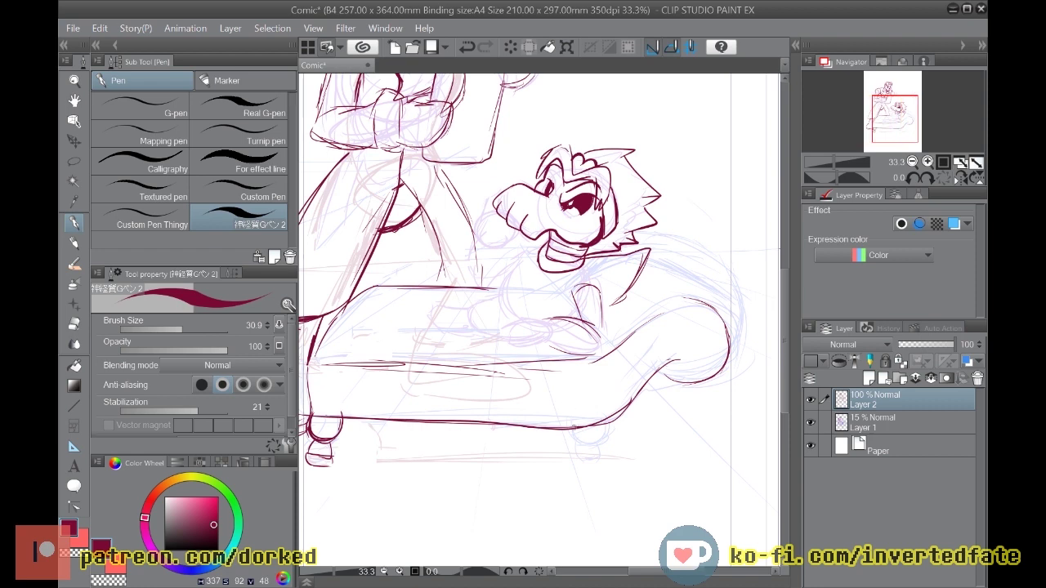
Step: Draw the matching turned leg under the couch's raised end and the curved back line behind the reclining character's shoulder
drag(574, 435, 595, 449)
drag(309, 458, 583, 464)
key(ctrl+z)
mouse_move(608, 422)
mouse_down()
mouse_move(599, 448)
mouse_move(572, 438)
mouse_move(568, 422)
mouse_move(587, 444)
mouse_move(577, 443)
mouse_move(578, 457)
mouse_move(603, 452)
mouse_move(575, 461)
mouse_move(605, 461)
mouse_up()
mouse_move(658, 234)
mouse_down()
mouse_move(718, 308)
mouse_move(682, 234)
mouse_up()
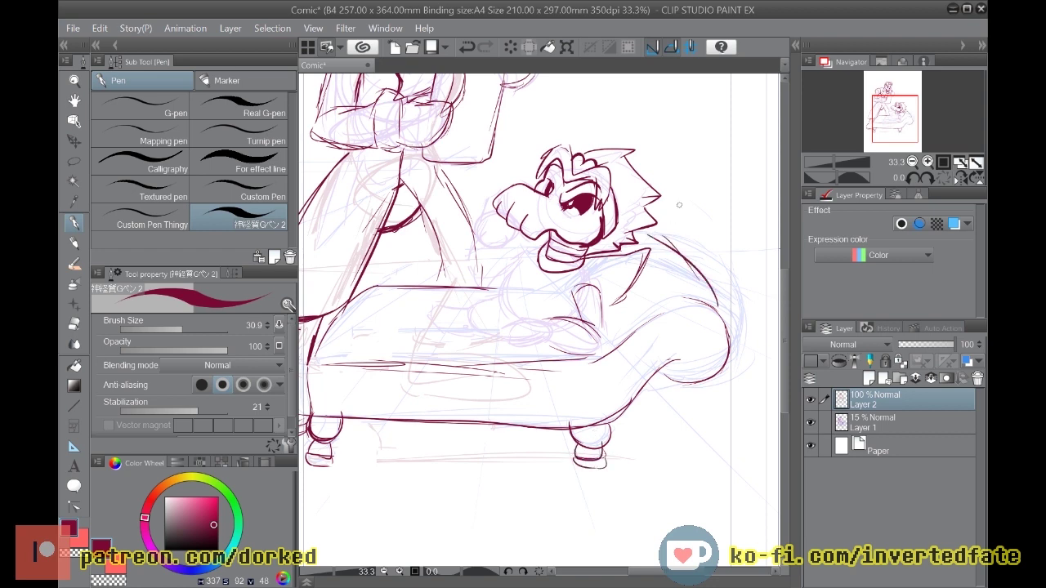
Step: Draw the reclining character's resting fist with its fingers and the rounded chest outline below the collar
mouse_move(513, 326)
mouse_down()
mouse_move(522, 354)
mouse_move(548, 349)
mouse_move(508, 337)
mouse_move(544, 337)
mouse_move(529, 356)
mouse_move(553, 337)
mouse_up()
drag(529, 319, 552, 341)
mouse_move(507, 271)
mouse_down()
mouse_move(505, 301)
mouse_move(518, 320)
mouse_move(527, 259)
mouse_move(540, 253)
mouse_up()
mouse_move(502, 280)
mouse_down()
mouse_move(500, 309)
mouse_move(528, 359)
mouse_move(546, 347)
mouse_move(515, 364)
mouse_up()
drag(544, 318, 588, 327)
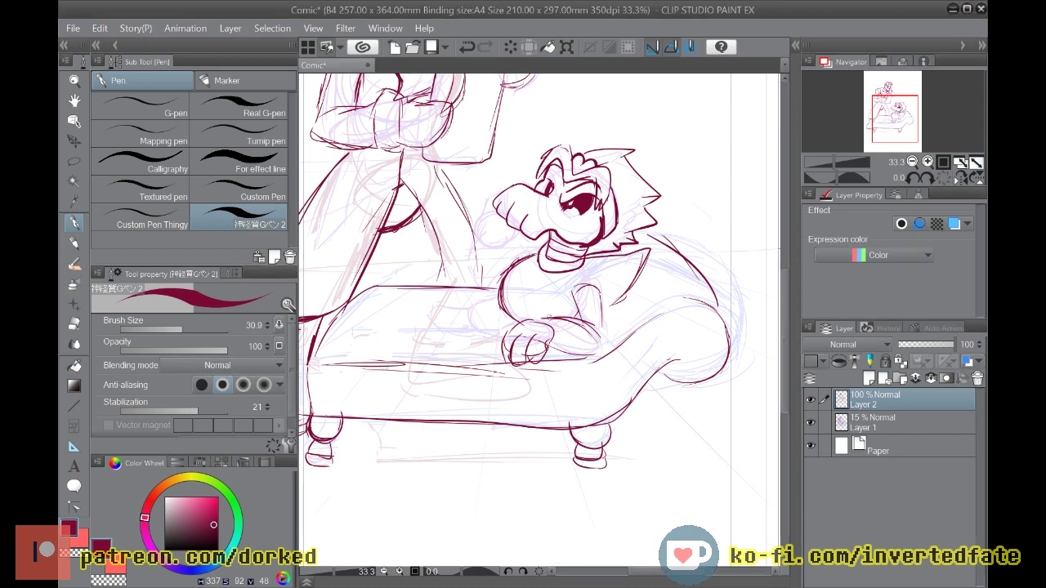
Step: Draw the near arm with its bent elbow and banded cuffs, and fill the area beneath the pointed shoulder flap dark
drag(568, 320, 572, 360)
mouse_move(575, 319)
mouse_down()
mouse_move(599, 360)
mouse_move(548, 349)
mouse_up()
mouse_move(575, 301)
mouse_down()
mouse_move(582, 324)
mouse_move(608, 319)
mouse_move(601, 350)
mouse_up()
mouse_move(597, 288)
mouse_down()
mouse_move(605, 307)
mouse_move(601, 292)
mouse_up()
mouse_move(577, 288)
mouse_down()
mouse_move(579, 306)
mouse_move(578, 275)
mouse_move(617, 262)
mouse_up()
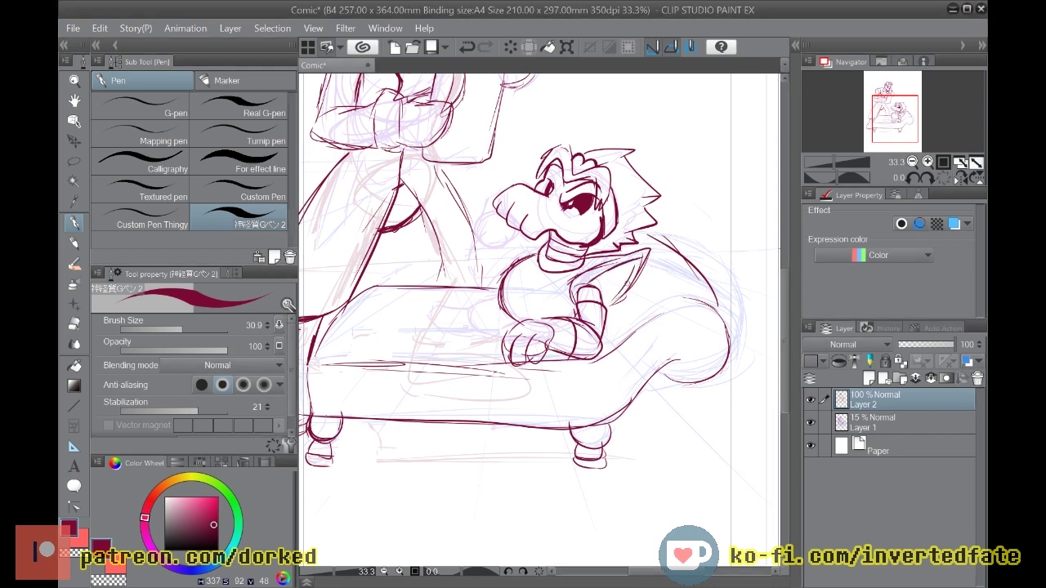
mouse_move(576, 263)
mouse_down()
mouse_move(631, 253)
mouse_move(566, 283)
mouse_move(605, 288)
mouse_move(604, 301)
mouse_up()
mouse_move(632, 260)
mouse_down()
mouse_move(610, 301)
mouse_move(617, 286)
mouse_move(595, 285)
mouse_move(600, 306)
mouse_move(603, 277)
mouse_move(595, 288)
mouse_up()
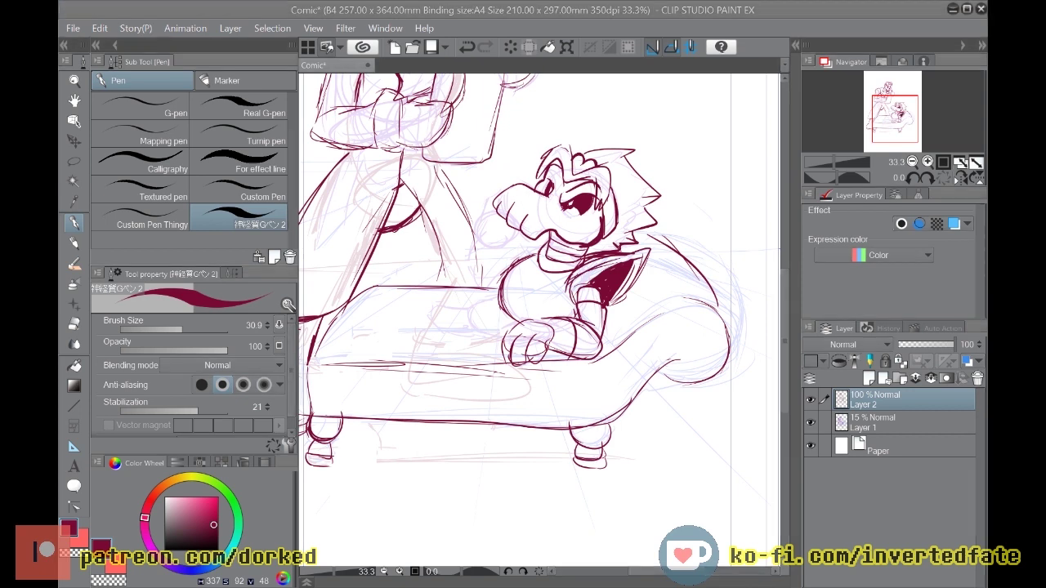
Step: Draw the round chest emblem and thick strap, plus the ragged waist details and the forms behind the resting fist
mouse_move(540, 270)
mouse_down()
mouse_move(518, 299)
mouse_move(521, 322)
mouse_move(507, 302)
mouse_move(541, 268)
mouse_up()
mouse_move(516, 304)
mouse_down()
mouse_move(521, 322)
mouse_move(530, 257)
mouse_move(555, 306)
mouse_move(544, 286)
mouse_move(544, 297)
mouse_up()
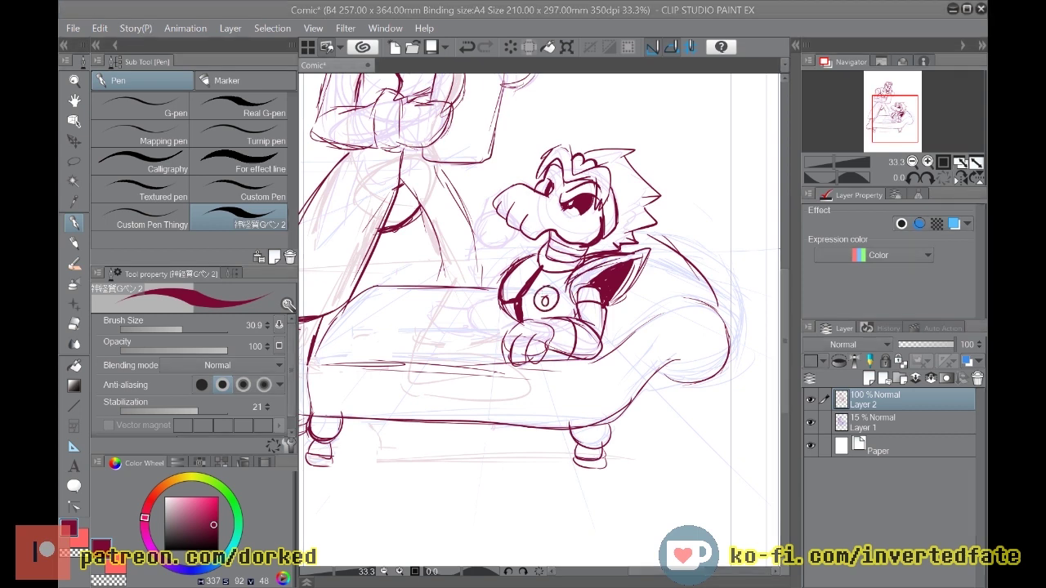
mouse_move(520, 274)
mouse_down()
mouse_move(513, 293)
mouse_move(528, 275)
mouse_up()
mouse_move(489, 295)
mouse_down()
mouse_move(501, 330)
mouse_move(489, 314)
mouse_move(500, 289)
mouse_move(481, 324)
mouse_move(507, 339)
mouse_move(480, 300)
mouse_move(480, 320)
mouse_move(518, 340)
mouse_move(482, 334)
mouse_move(552, 320)
mouse_move(512, 327)
mouse_move(490, 343)
mouse_move(495, 359)
mouse_move(535, 336)
mouse_move(543, 354)
mouse_up()
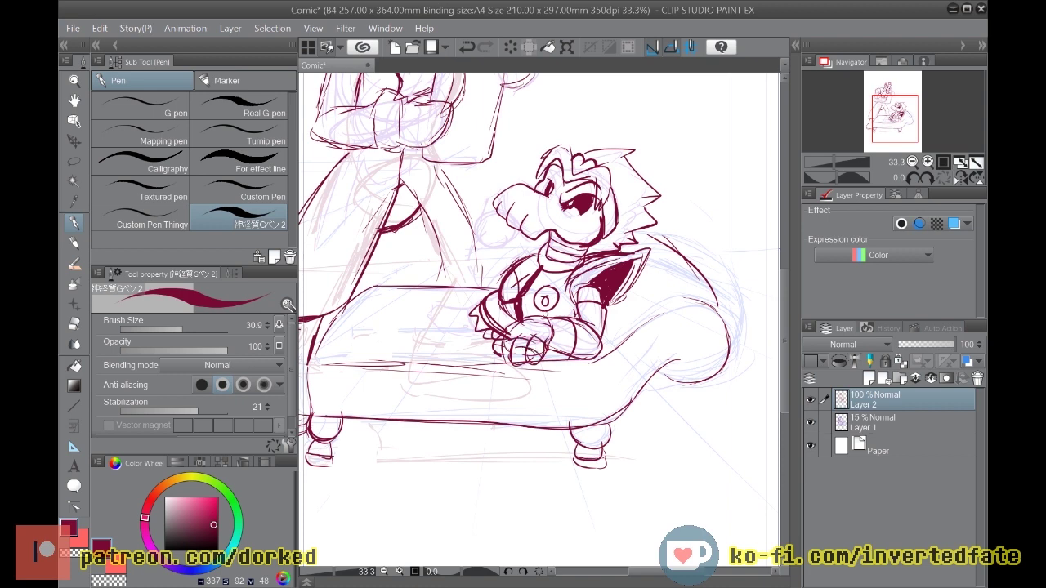
drag(528, 314, 553, 327)
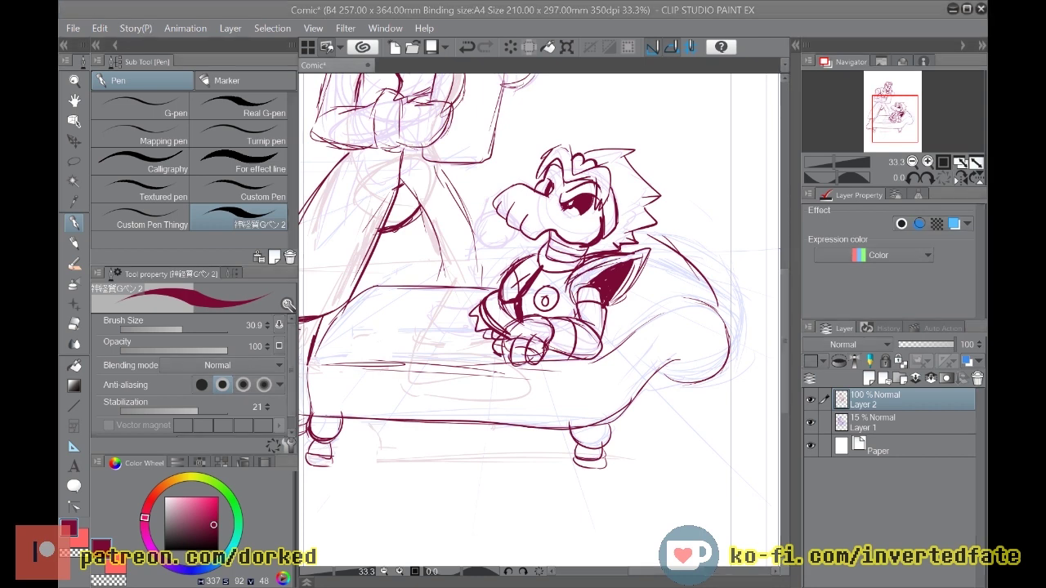
Step: Draw the reclining character's raised far arm with a rough circular hand in front of the snout
drag(490, 280, 458, 228)
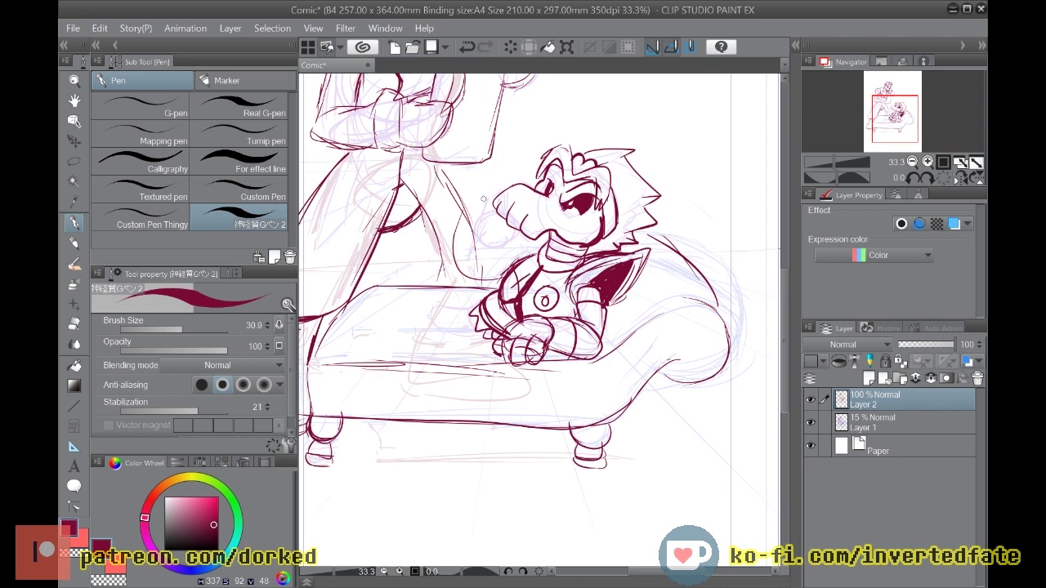
mouse_move(452, 214)
mouse_down()
mouse_move(476, 201)
mouse_move(493, 213)
mouse_move(474, 248)
mouse_move(466, 202)
mouse_move(452, 211)
mouse_move(482, 254)
mouse_move(456, 282)
mouse_move(450, 234)
mouse_move(518, 252)
mouse_up()
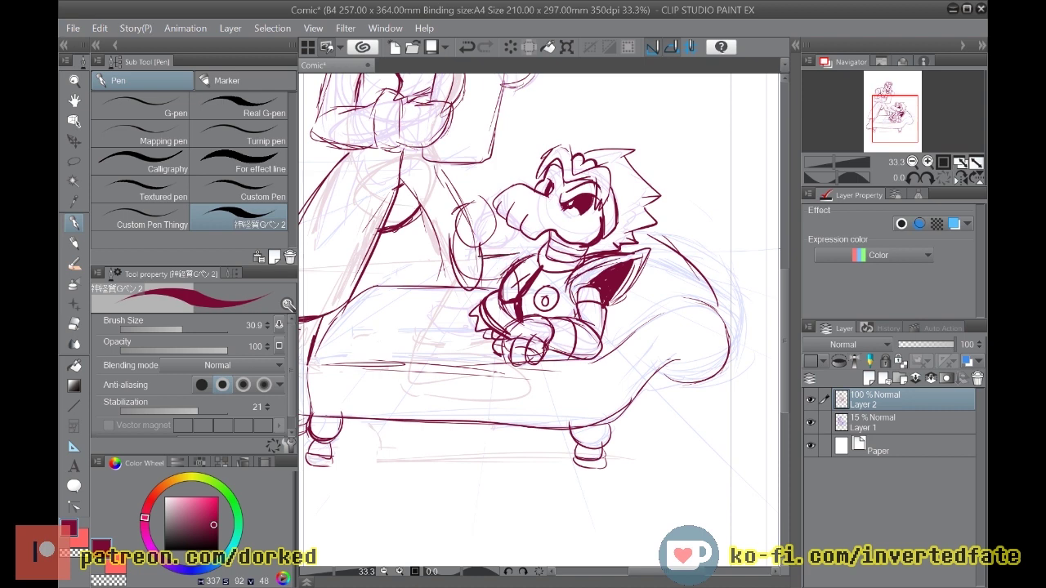
mouse_move(505, 211)
mouse_down()
mouse_move(520, 268)
mouse_move(503, 264)
mouse_up()
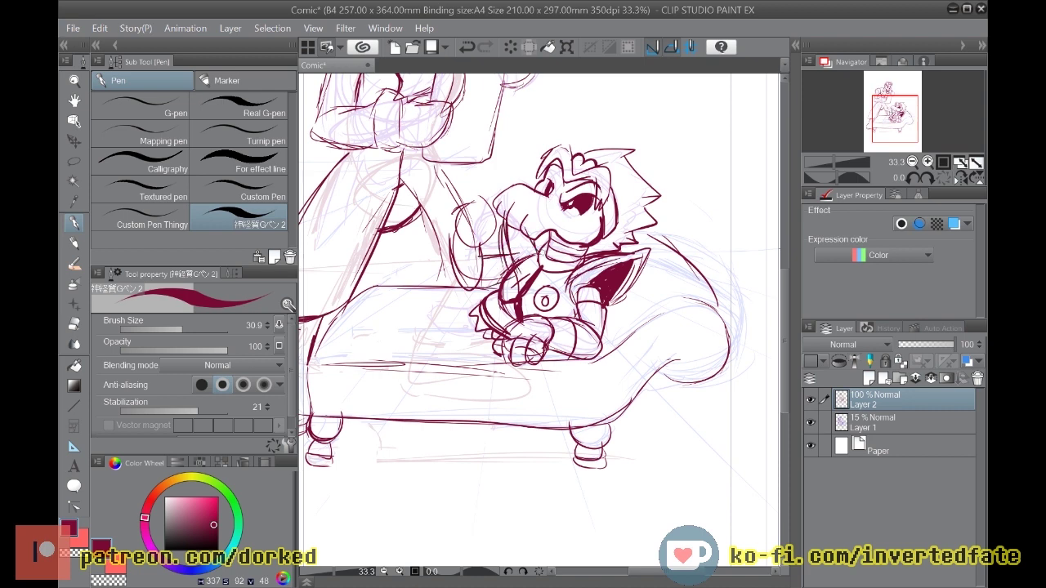
Step: Draw the short limb with a ragged, banded cuff extending along the couch seat from the reclining character's waist
scroll(542, 253, down, 5)
scroll(541, 253, up, 2)
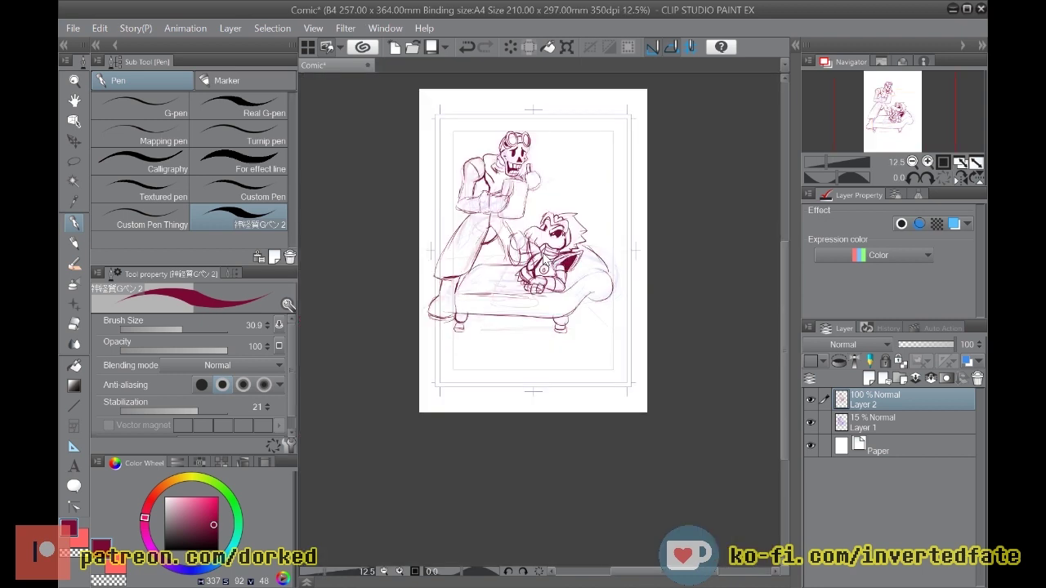
key(ctrl+plus)
key(ctrl+plus)
key(ctrl+plus)
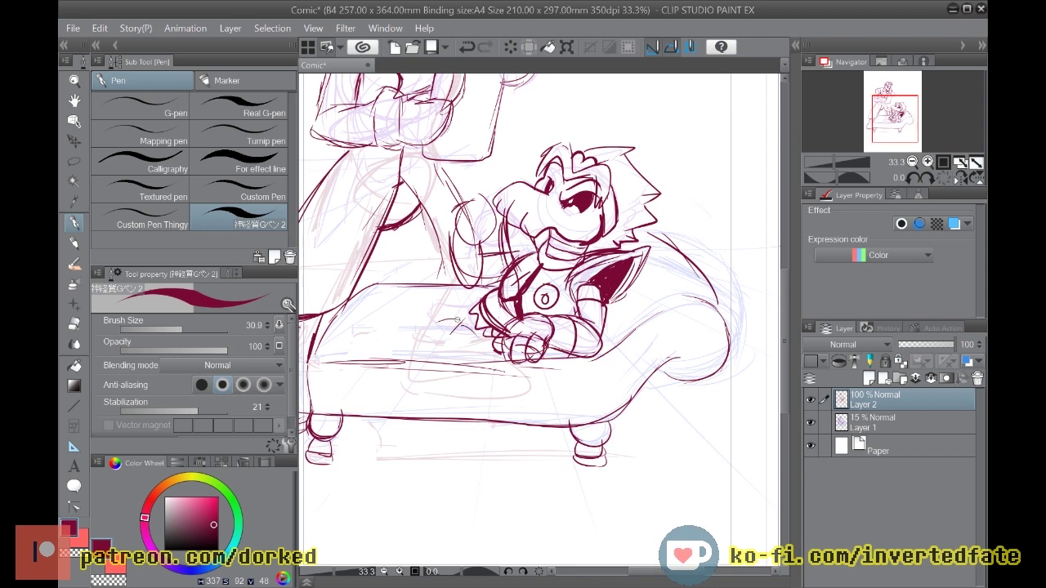
mouse_move(431, 331)
mouse_down()
mouse_move(449, 319)
mouse_move(474, 352)
mouse_move(461, 319)
mouse_move(435, 327)
mouse_move(438, 356)
mouse_move(432, 324)
mouse_move(404, 350)
mouse_move(409, 336)
mouse_move(469, 313)
mouse_move(479, 356)
mouse_move(458, 321)
mouse_move(450, 334)
mouse_up()
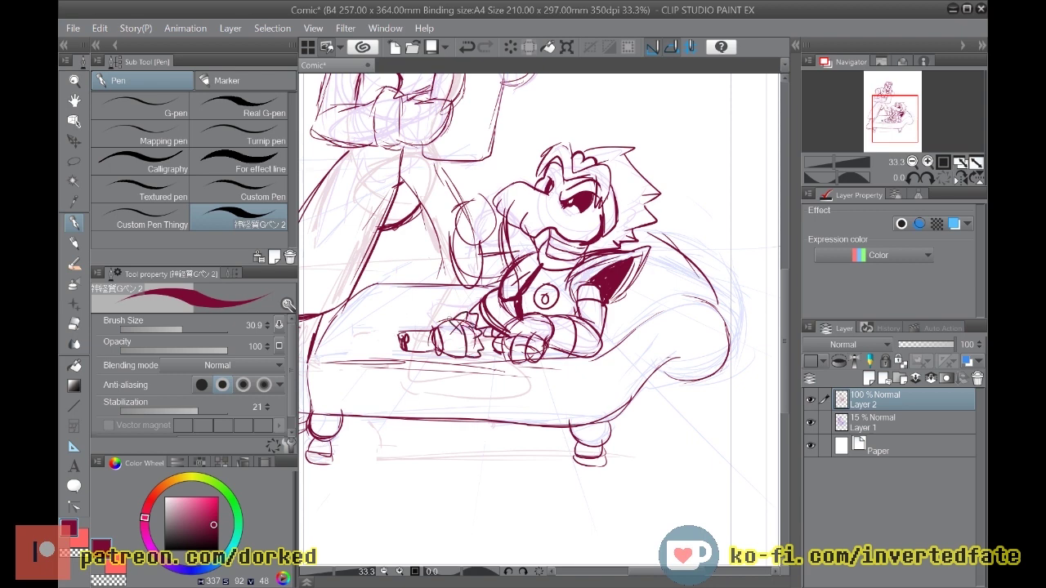
Step: Fill the gap under the skeleton's coat between the legs dark and thicken the inner edge of the far leg
scroll(518, 356, down, 3)
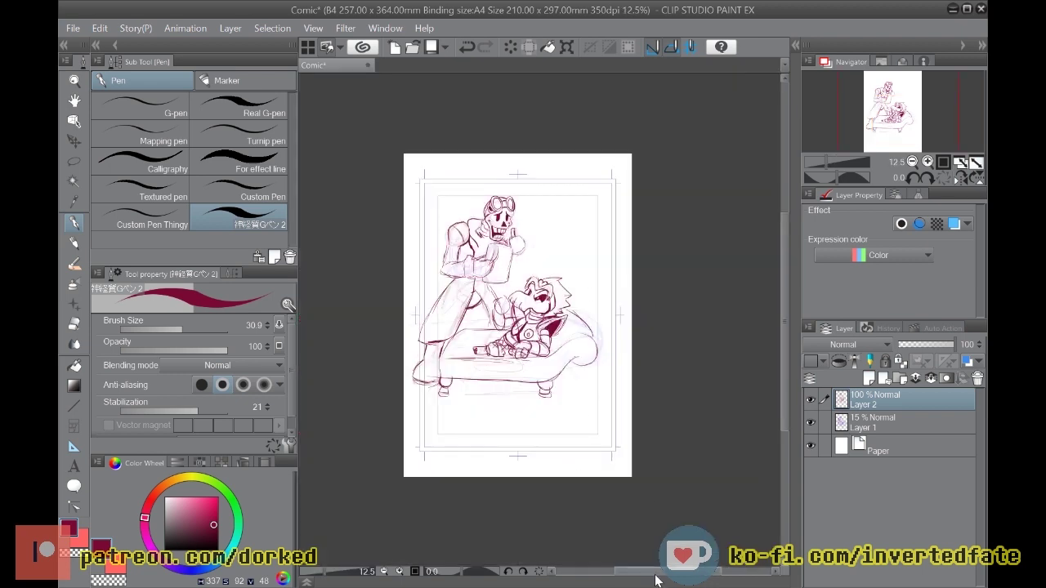
drag(659, 572, 642, 573)
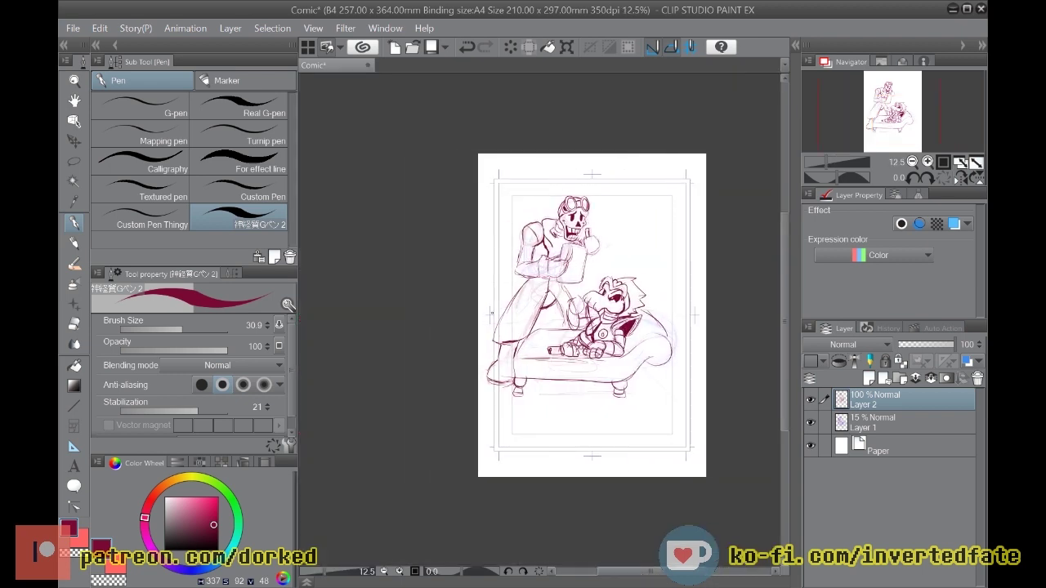
scroll(514, 309, up, 2)
scroll(514, 309, up, 4)
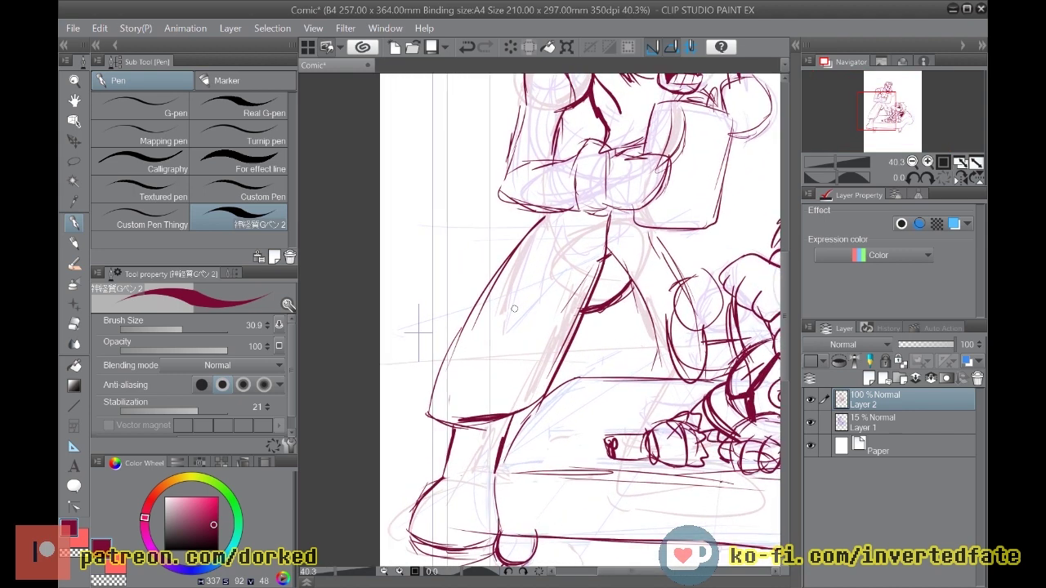
mouse_move(618, 295)
mouse_down()
mouse_move(654, 346)
mouse_move(648, 377)
mouse_up()
drag(626, 289, 655, 343)
mouse_move(636, 308)
mouse_down()
mouse_move(657, 344)
mouse_move(639, 315)
mouse_up()
mouse_move(628, 280)
mouse_down()
mouse_move(641, 295)
mouse_move(623, 301)
mouse_up()
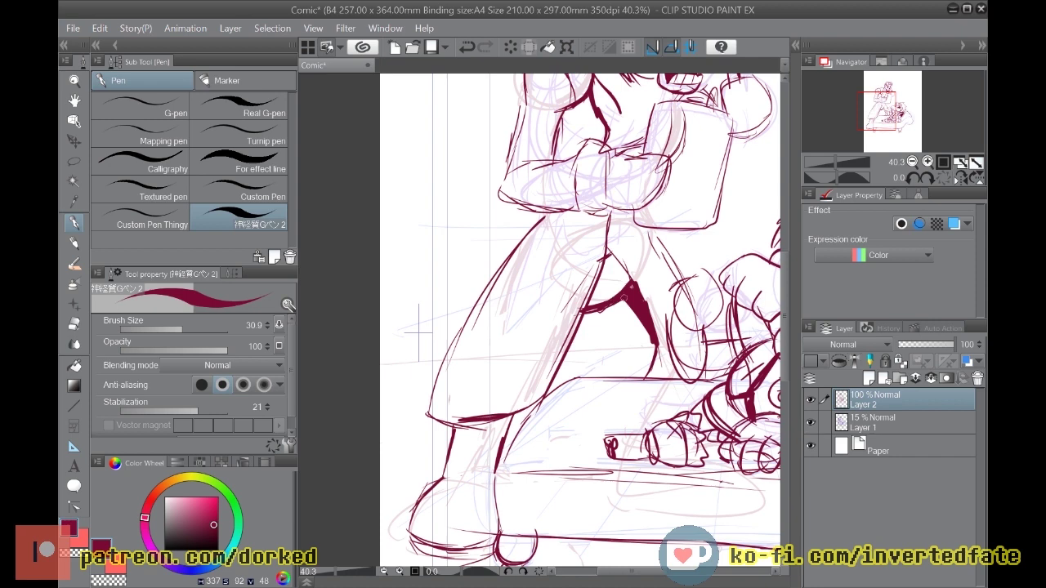
mouse_move(651, 325)
mouse_down()
mouse_move(644, 376)
mouse_move(643, 345)
mouse_up()
Step: Add small filled marks at the skeleton's waist and darken the gap beneath the upper arm
mouse_move(501, 416)
mouse_down()
mouse_move(528, 416)
mouse_move(500, 432)
mouse_up()
drag(597, 234, 597, 237)
drag(419, 329, 419, 509)
drag(558, 290, 550, 340)
drag(572, 285, 557, 311)
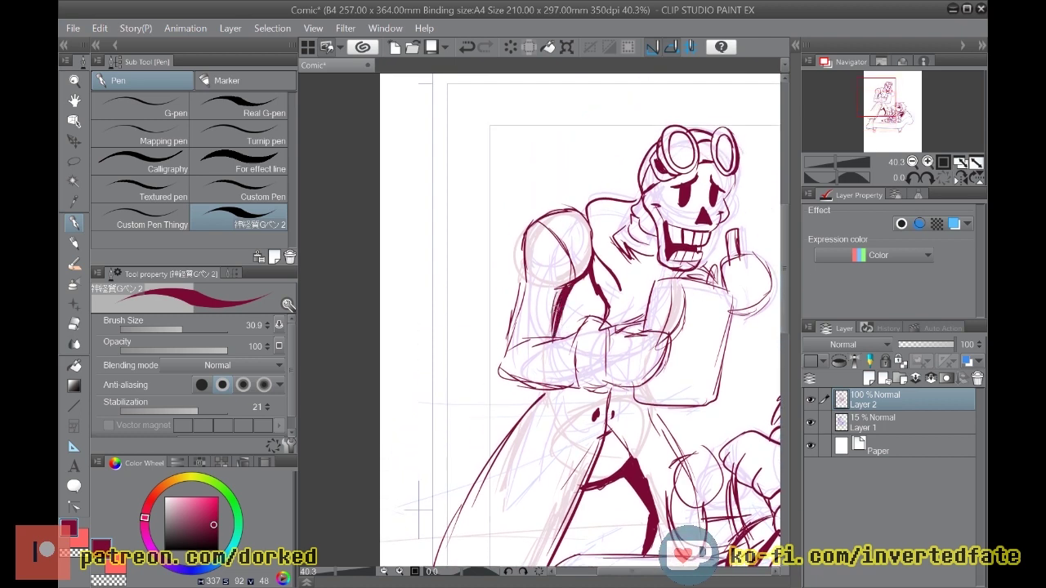
Step: Reinforce the outline of the skeleton's clipboard and firm up the far leg's upper edge and the thumbs-up hand
mouse_move(639, 331)
mouse_down()
mouse_move(653, 278)
mouse_move(711, 282)
mouse_move(741, 304)
mouse_move(722, 392)
mouse_move(703, 406)
mouse_move(624, 362)
mouse_up()
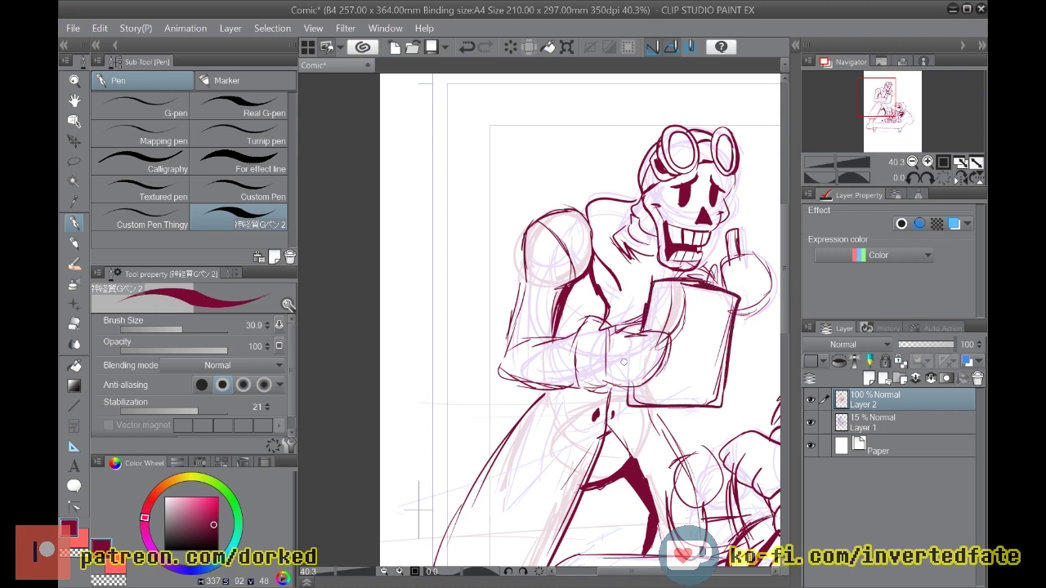
drag(654, 410, 680, 454)
mouse_move(727, 263)
mouse_down()
mouse_move(711, 292)
mouse_move(772, 291)
mouse_move(740, 246)
mouse_up()
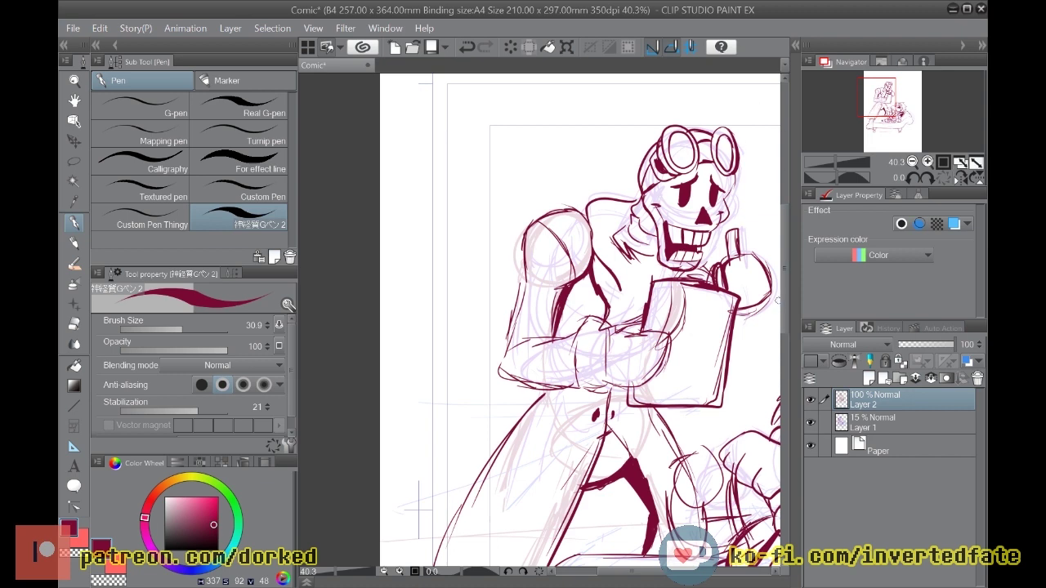
Step: Try to sketch finger details inside the circle of the reclining character's raised hand
scroll(786, 348, down, 3)
drag(788, 353, 788, 358)
drag(616, 571, 642, 571)
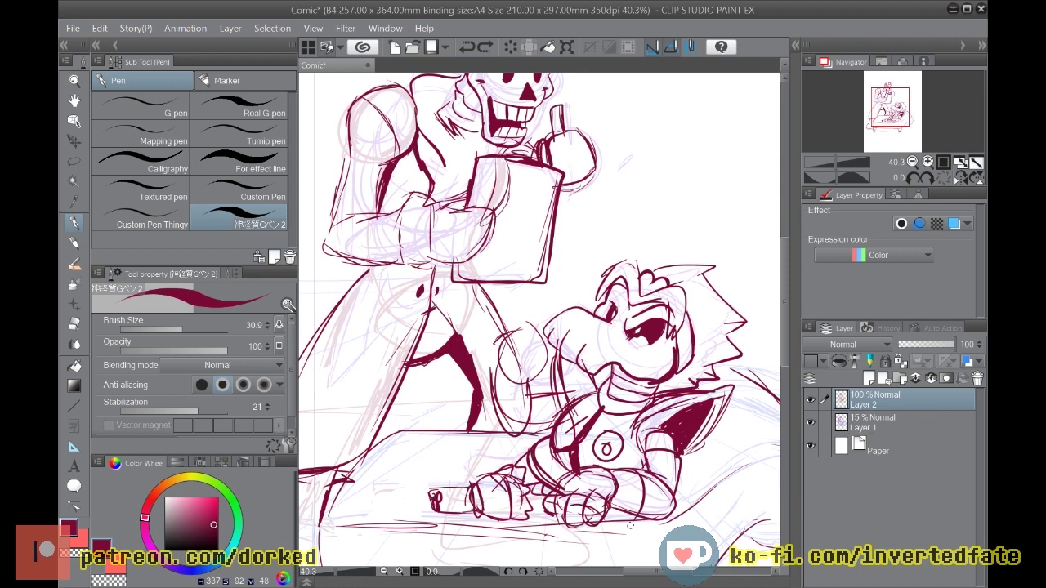
mouse_move(531, 334)
mouse_down()
mouse_move(546, 356)
mouse_move(526, 334)
mouse_move(529, 372)
mouse_move(537, 366)
mouse_move(518, 330)
mouse_move(545, 369)
mouse_move(523, 377)
mouse_move(500, 343)
mouse_move(518, 363)
mouse_up()
drag(529, 334, 512, 345)
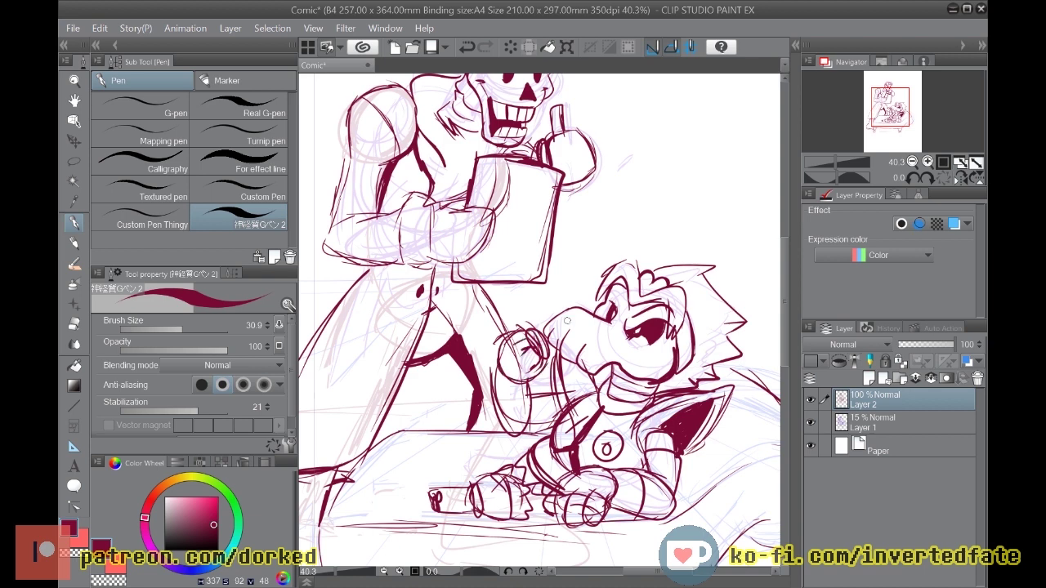
Step: Erase the finger details and most of the circle of the reclining character's raised hand with the Hard eraser
key(e)
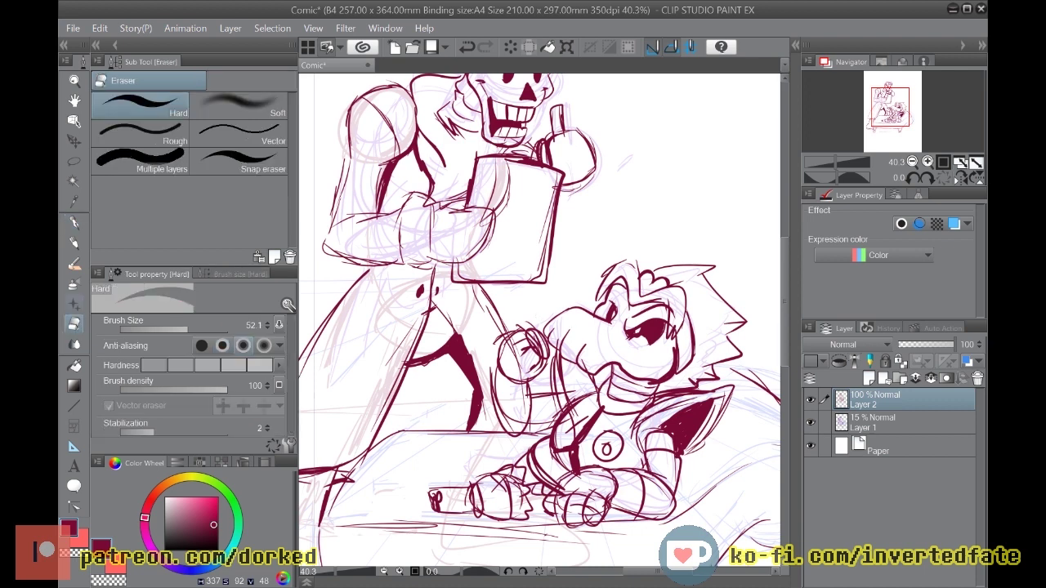
mouse_move(542, 327)
mouse_down()
mouse_move(533, 330)
mouse_move(531, 369)
mouse_move(515, 335)
mouse_move(531, 354)
mouse_move(537, 335)
mouse_move(540, 377)
mouse_up()
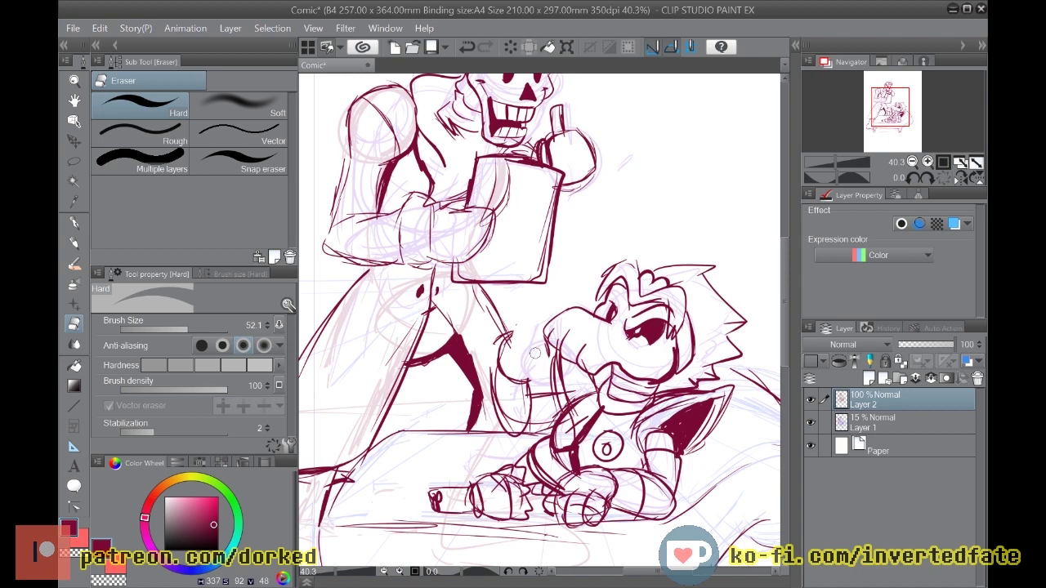
scroll(574, 338, up, 2)
scroll(574, 337, down, 7)
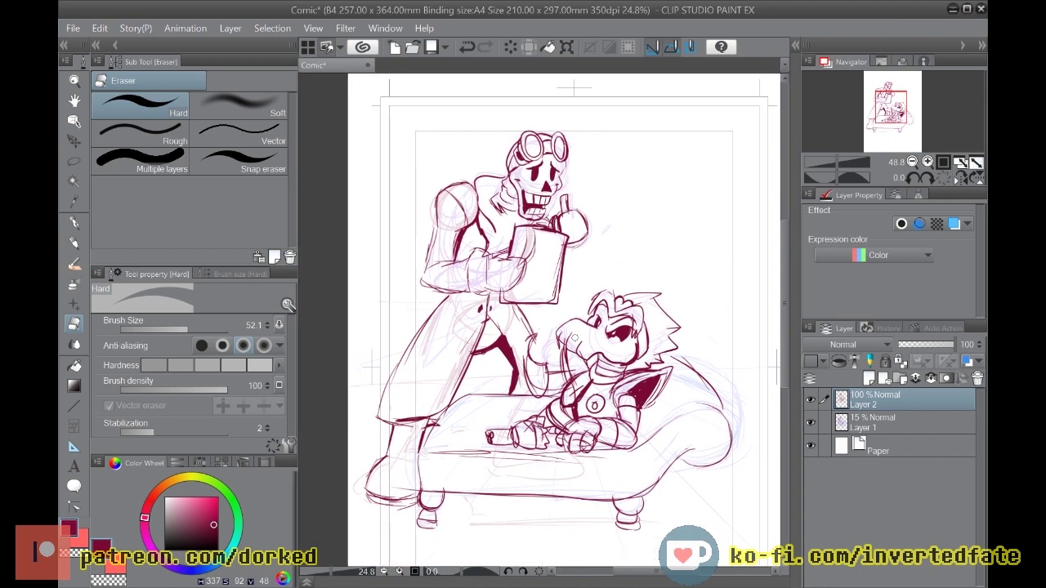
scroll(574, 343, down, 3)
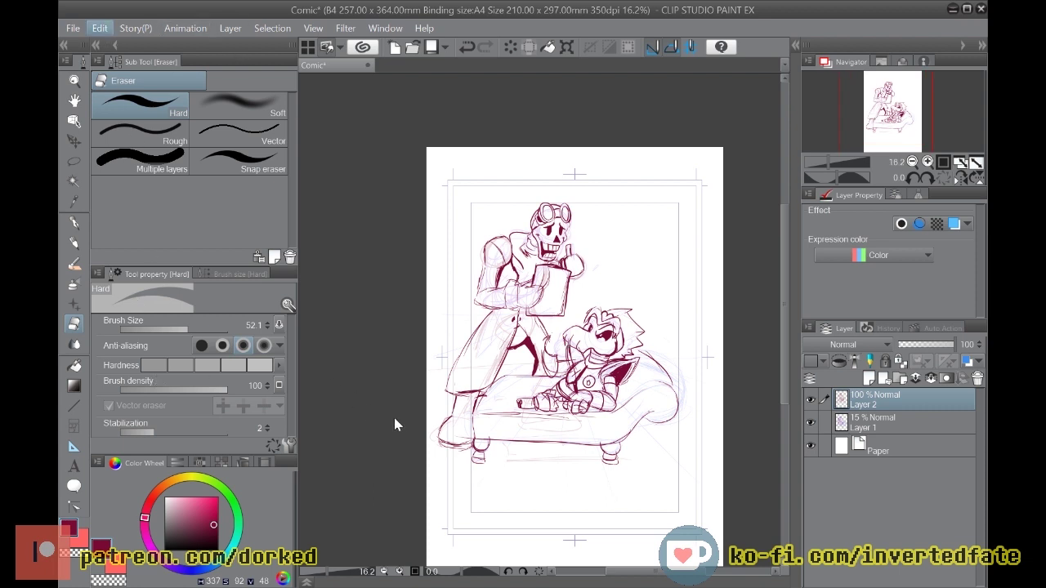
Step: Flip the canvas horizontally and check the two figures in the mirrored composition
key(h)
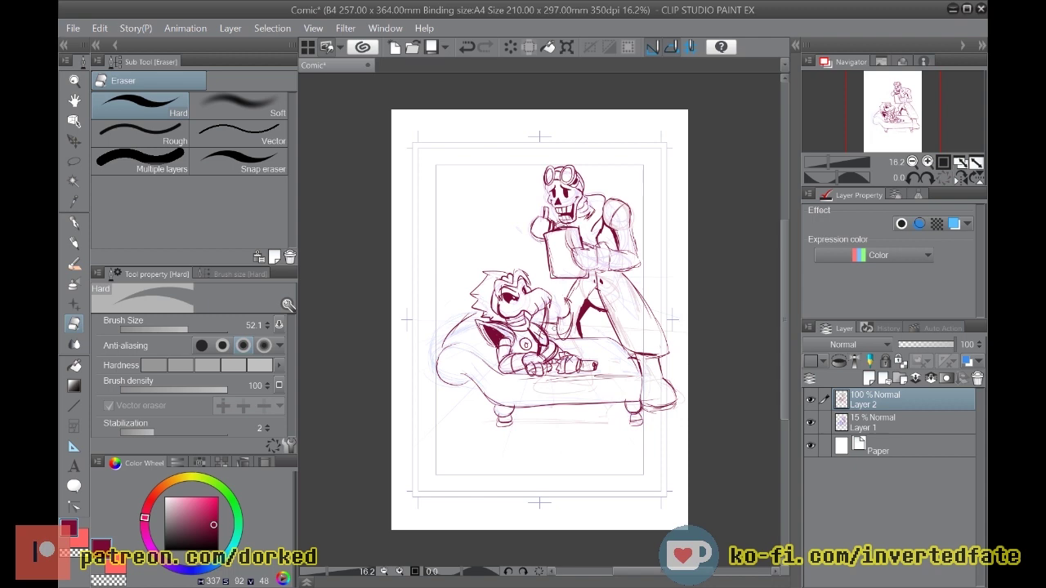
scroll(551, 328, down, 2)
scroll(551, 327, up, 2)
scroll(551, 328, down, 1)
scroll(551, 327, up, 2)
scroll(539, 319, up, 3)
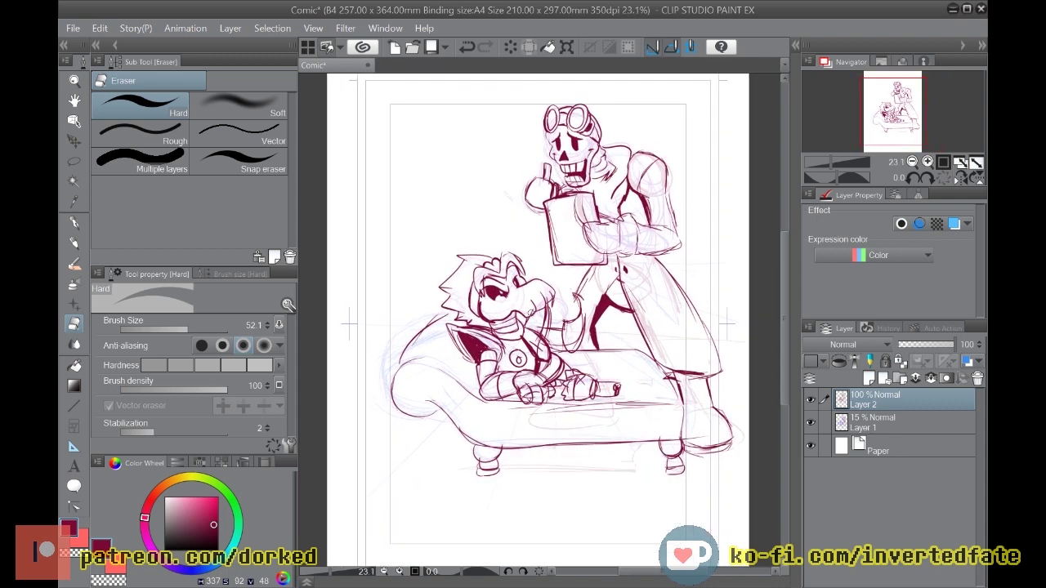
scroll(570, 326, up, 4)
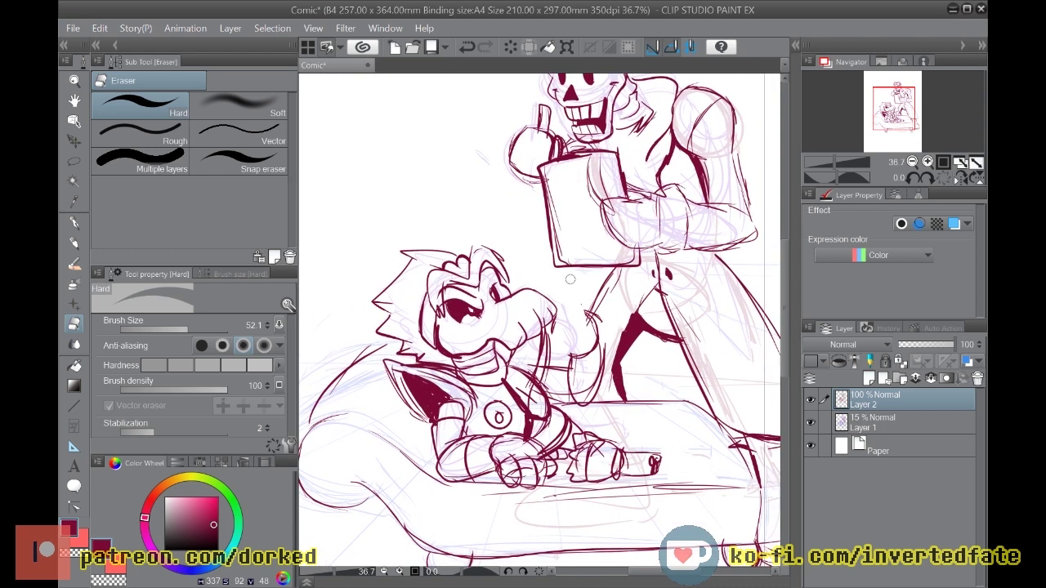
scroll(571, 326, up, 1)
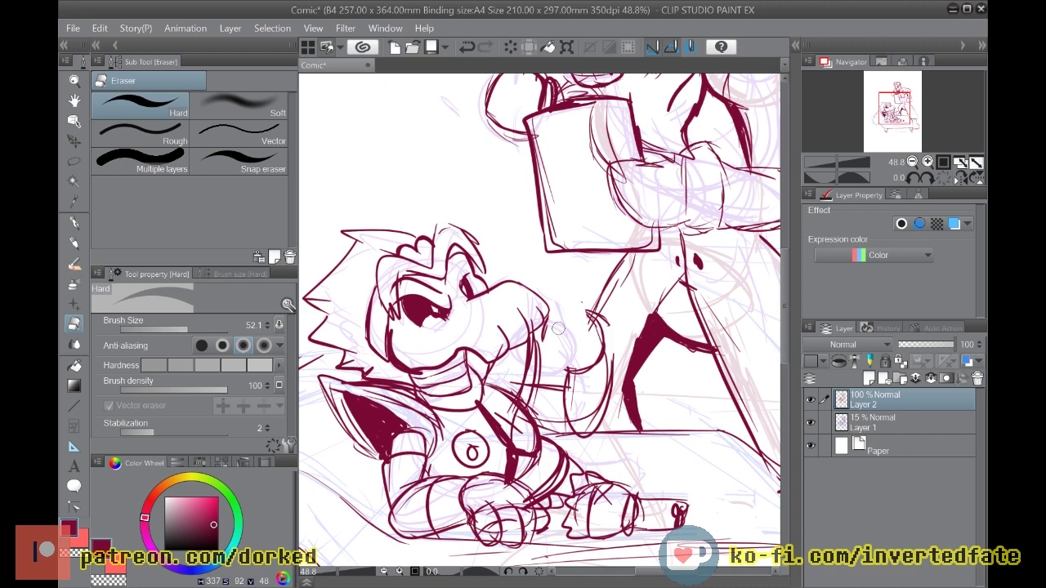
Step: Redraw the reclining character's raised hand with the pen as a clenched fist with curled fingers beside the snout
key(p)
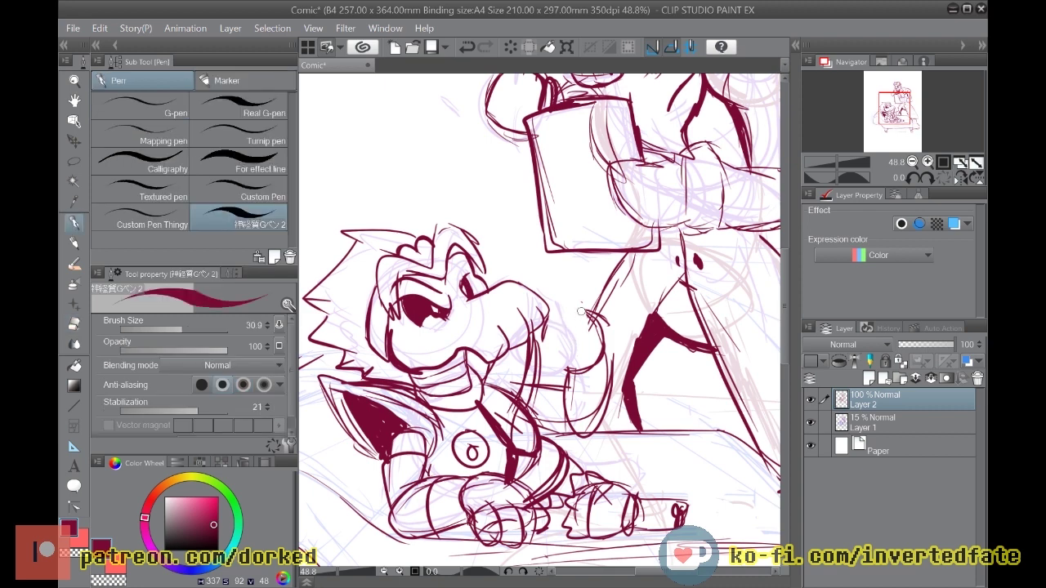
mouse_move(577, 306)
mouse_down()
mouse_move(560, 310)
mouse_move(565, 362)
mouse_move(551, 363)
mouse_move(545, 327)
mouse_move(570, 306)
mouse_move(588, 311)
mouse_move(548, 335)
mouse_move(552, 363)
mouse_move(574, 325)
mouse_move(545, 344)
mouse_move(575, 311)
mouse_move(582, 320)
mouse_move(575, 305)
mouse_move(599, 303)
mouse_up()
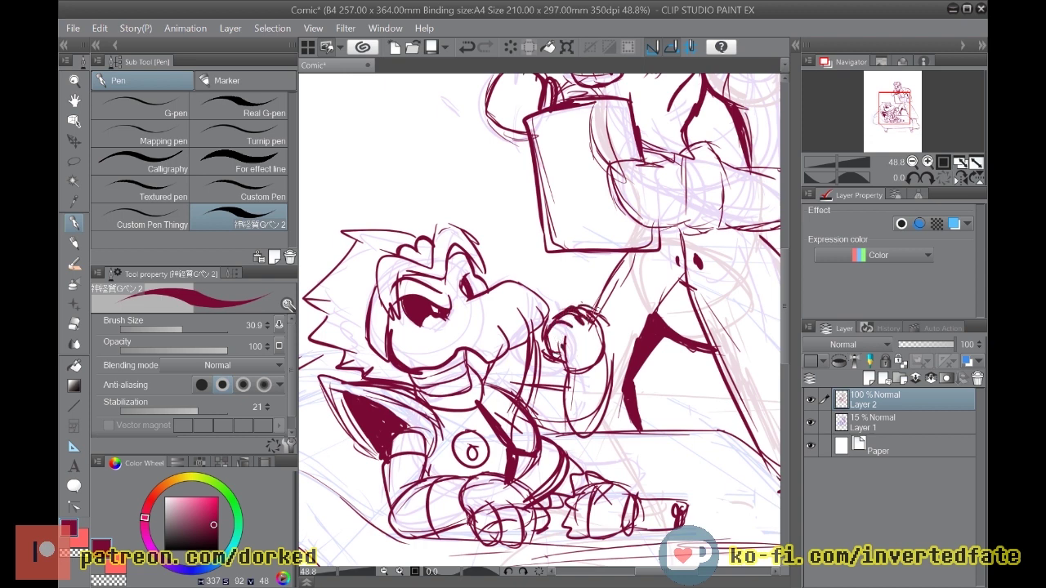
mouse_move(551, 317)
mouse_down()
mouse_move(546, 333)
mouse_move(580, 299)
mouse_up()
scroll(580, 296, down, 4)
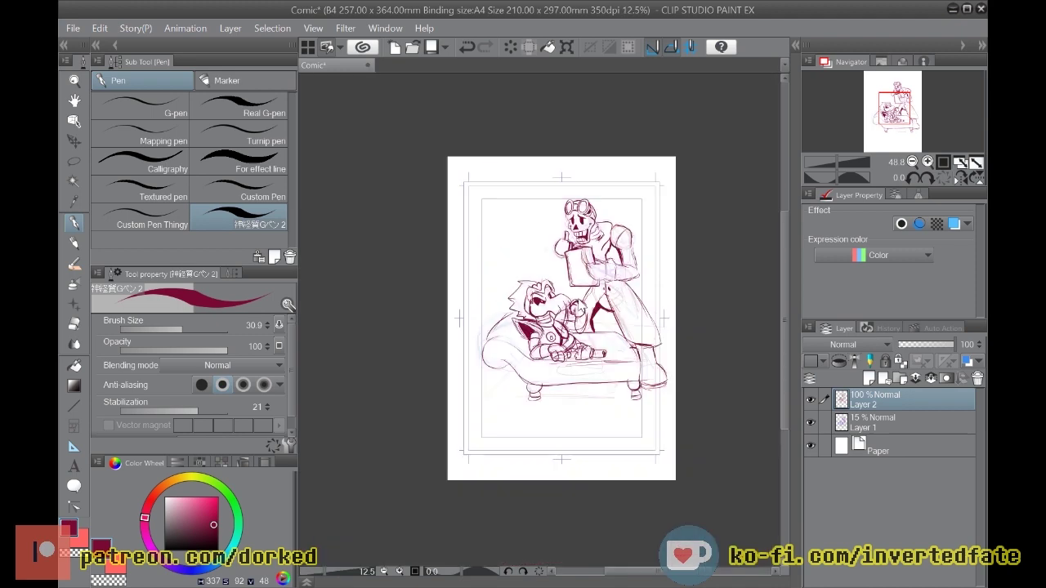
Step: Undo the most recent pen strokes that form the curled fingers of the reclining character's raised fist
scroll(579, 304, up, 5)
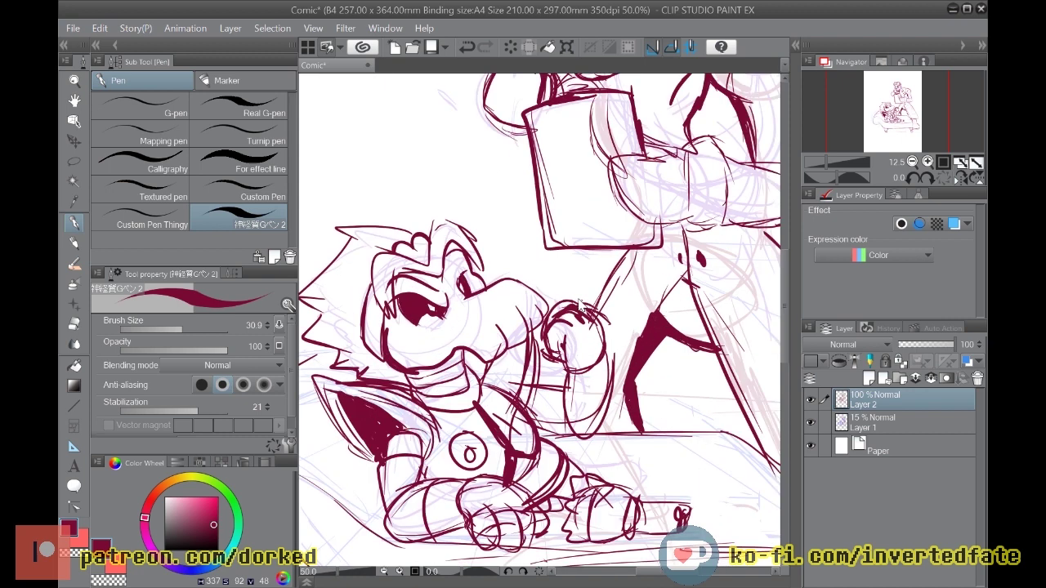
key(ctrl+z)
key(ctrl+z)
key(ctrl+z)
key(ctrl+z)
key(ctrl+z)
key(ctrl+z)
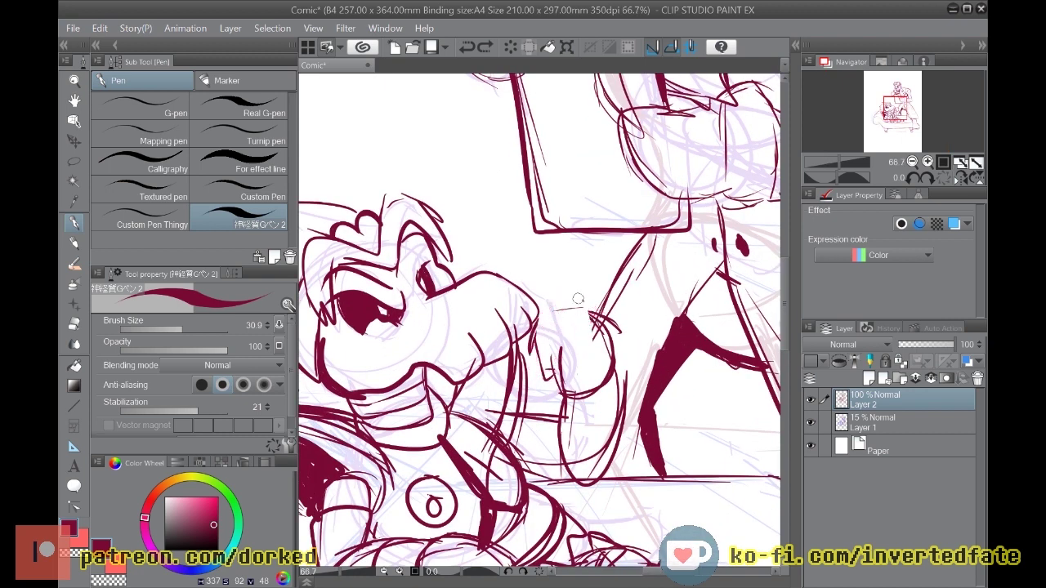
Step: Sketch a curled finger on the reclining character's raised hand, curved bands around the forearm, and dark shading between arm and torso
mouse_move(545, 328)
mouse_down()
mouse_move(557, 368)
mouse_move(541, 327)
mouse_move(554, 320)
mouse_move(536, 342)
mouse_move(544, 366)
mouse_move(559, 384)
mouse_move(557, 350)
mouse_move(565, 392)
mouse_move(605, 444)
mouse_move(615, 373)
mouse_move(609, 464)
mouse_move(564, 433)
mouse_move(575, 462)
mouse_up()
mouse_move(544, 417)
mouse_down()
mouse_move(531, 445)
mouse_move(544, 487)
mouse_move(573, 472)
mouse_move(530, 418)
mouse_move(509, 442)
mouse_move(513, 468)
mouse_move(531, 481)
mouse_up()
mouse_move(529, 396)
mouse_down()
mouse_move(521, 360)
mouse_move(520, 425)
mouse_up()
mouse_move(520, 366)
mouse_down()
mouse_move(523, 418)
mouse_move(564, 419)
mouse_move(567, 430)
mouse_up()
mouse_move(529, 399)
mouse_down()
mouse_move(527, 415)
mouse_move(557, 425)
mouse_up()
scroll(561, 450, down, 3)
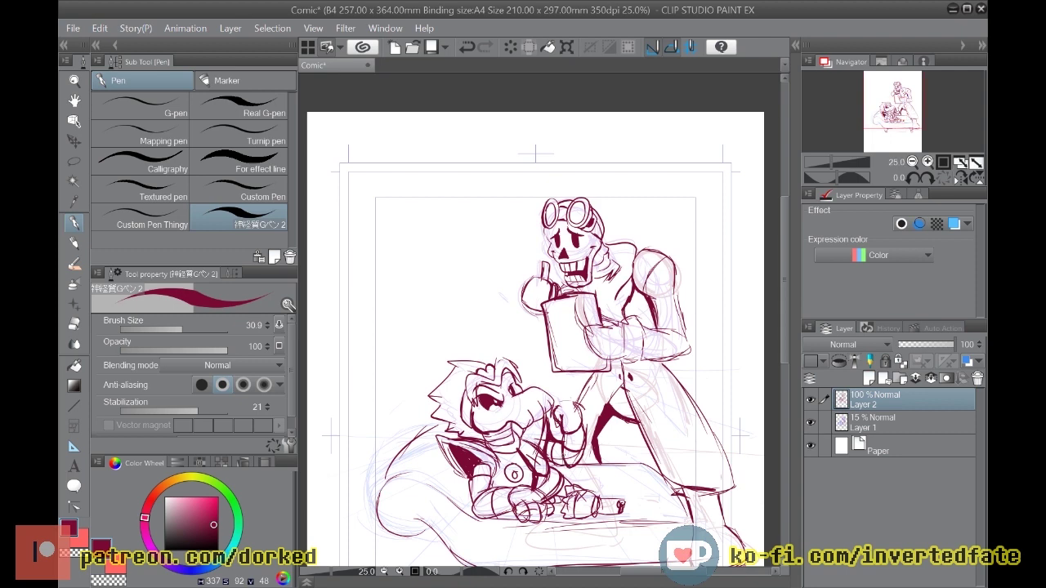
Step: Thicken the outlines of the reclining character's jaw, mouth corner and upper snout with the pen
scroll(565, 462, up, 3)
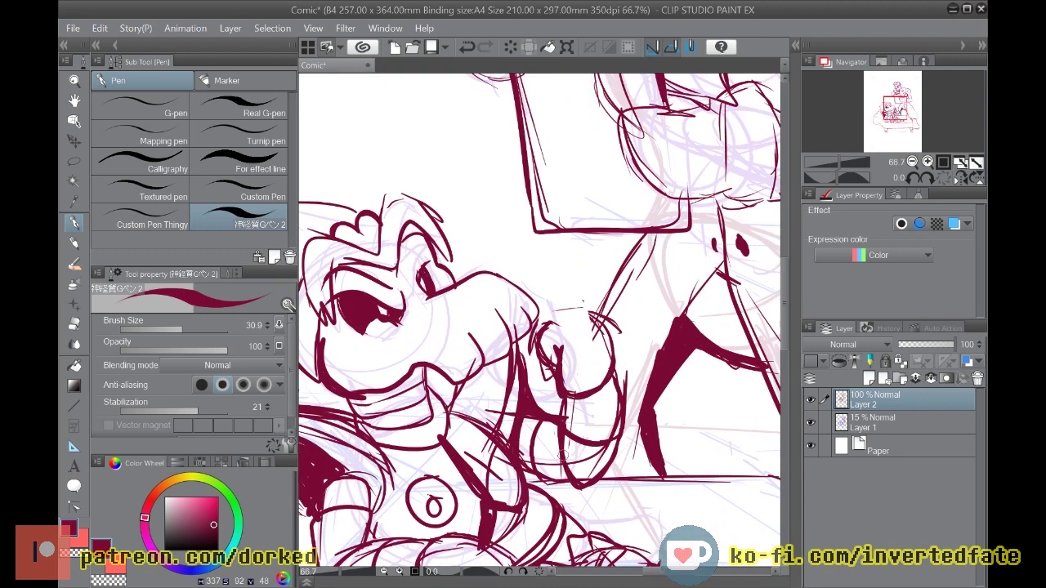
mouse_move(432, 363)
mouse_down()
mouse_move(399, 386)
mouse_move(412, 376)
mouse_move(357, 392)
mouse_up()
mouse_move(432, 372)
mouse_down()
mouse_move(457, 385)
mouse_move(486, 355)
mouse_move(492, 306)
mouse_move(531, 329)
mouse_move(505, 351)
mouse_up()
mouse_move(469, 277)
mouse_down()
mouse_move(495, 273)
mouse_move(530, 309)
mouse_up()
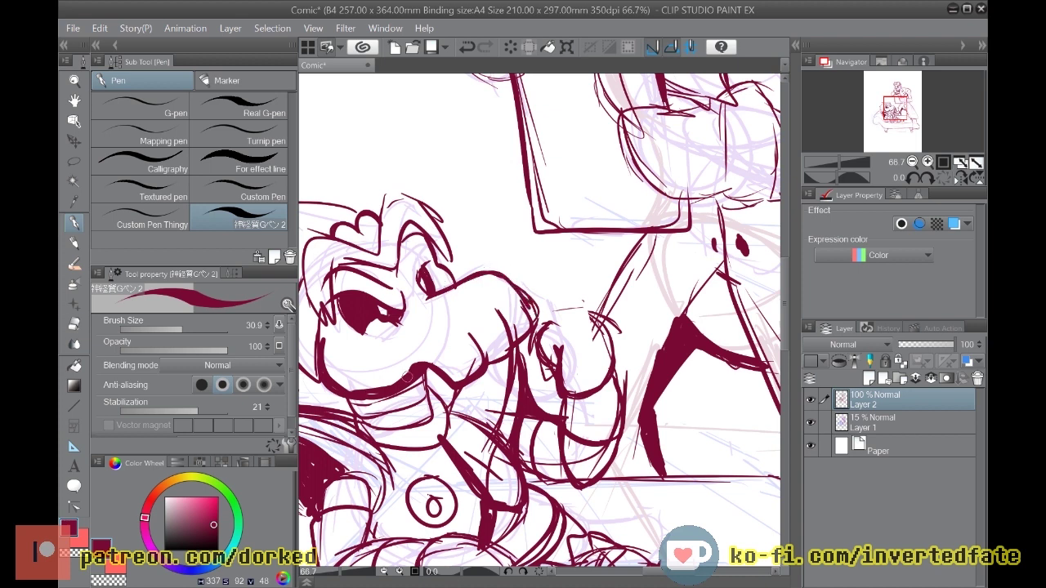
Step: Trim the reclining character's jaw and mouth-corner lines with the Hard eraser, and redraw them and the collar with the pen
key(e)
mouse_move(352, 390)
mouse_down()
mouse_move(400, 377)
mouse_move(423, 355)
mouse_move(358, 381)
mouse_move(329, 359)
mouse_move(329, 333)
mouse_up()
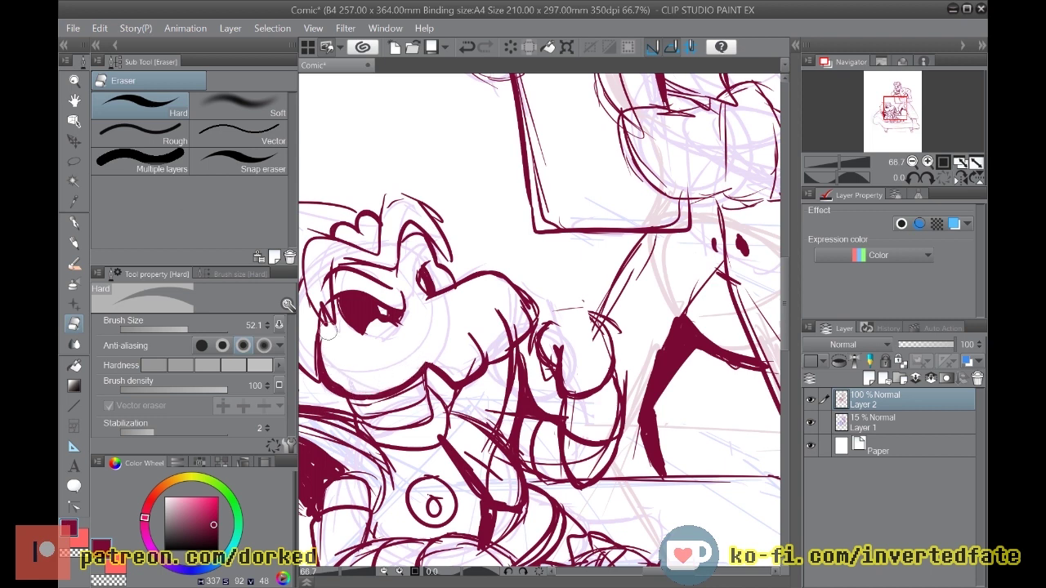
drag(446, 358, 402, 379)
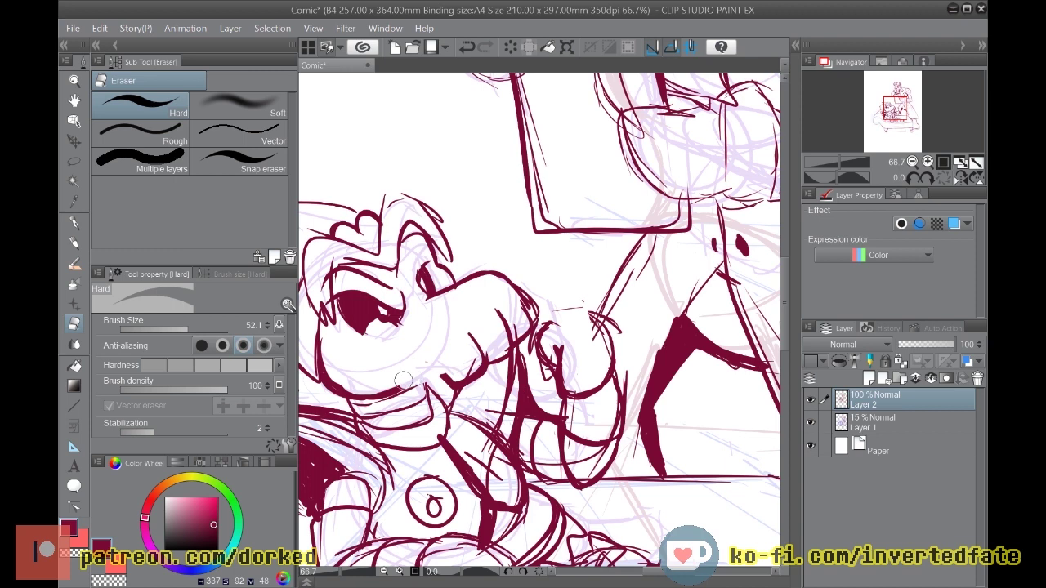
key(p)
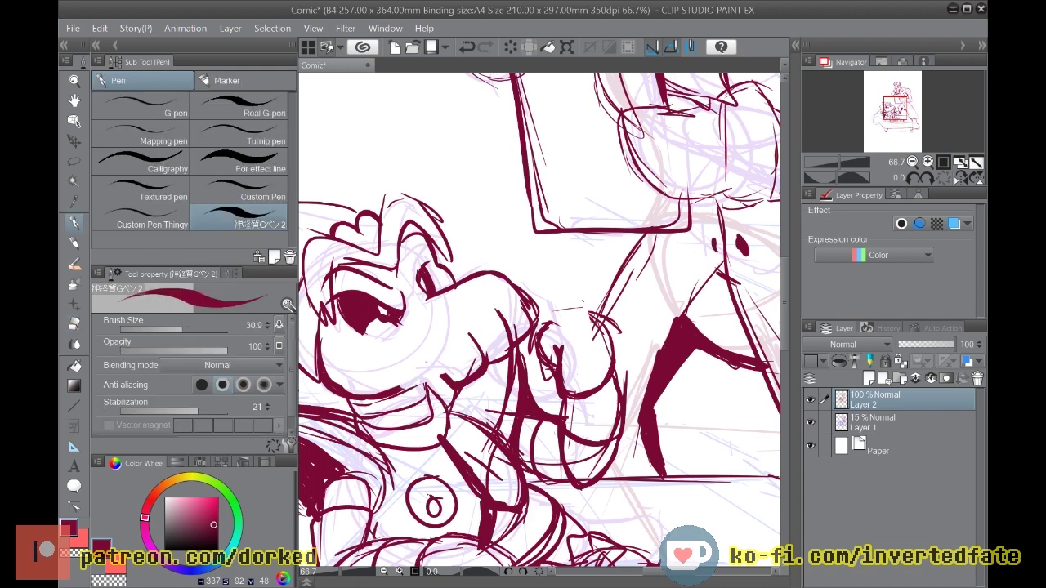
mouse_move(437, 371)
mouse_down()
mouse_move(389, 389)
mouse_move(437, 370)
mouse_move(418, 376)
mouse_move(438, 378)
mouse_move(367, 404)
mouse_move(429, 361)
mouse_up()
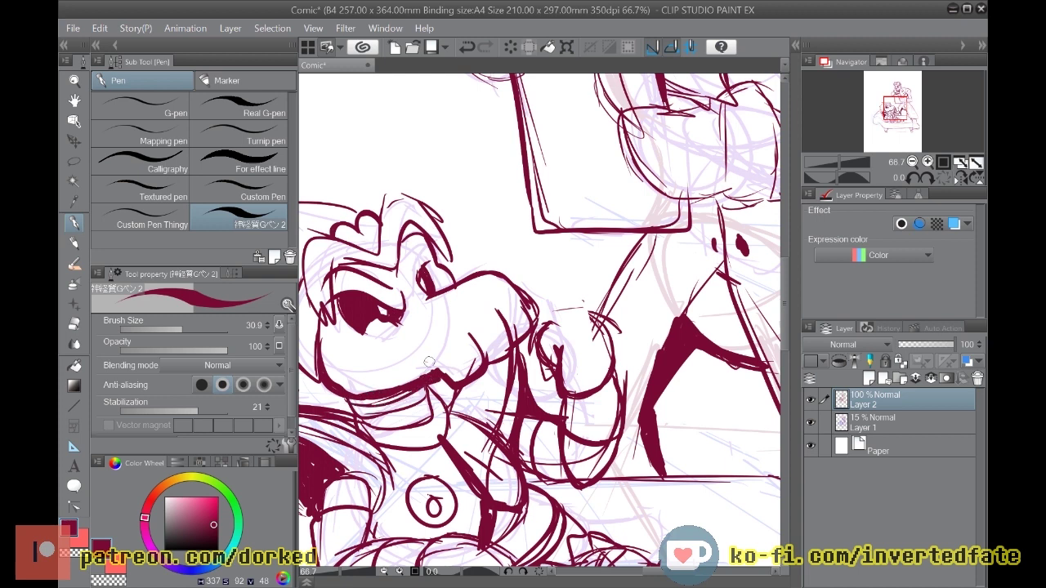
mouse_move(428, 413)
mouse_down()
mouse_move(424, 386)
mouse_move(407, 407)
mouse_move(392, 395)
mouse_move(421, 389)
mouse_move(431, 421)
mouse_move(394, 409)
mouse_up()
Step: Examine the poses and balance of the two figures at full-page and closer views
scroll(395, 407, down, 5)
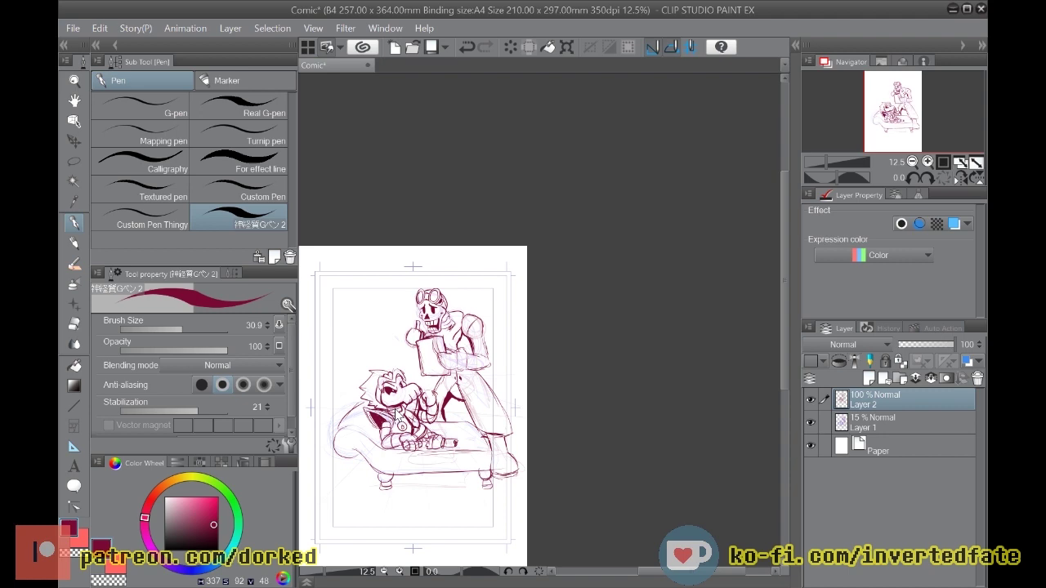
scroll(398, 414, up, 3)
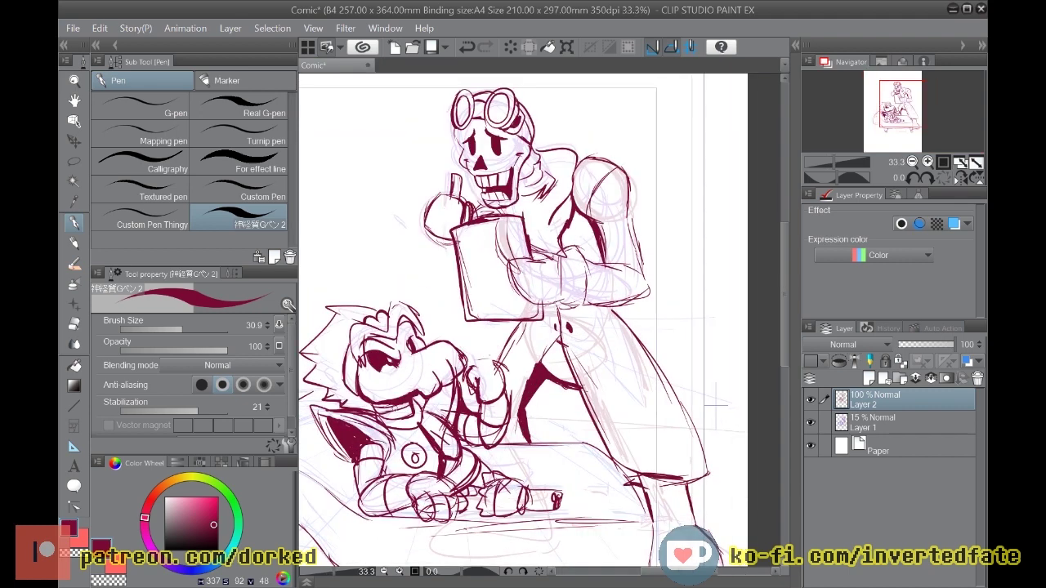
scroll(397, 414, down, 1)
scroll(397, 415, up, 1)
scroll(398, 414, down, 1)
scroll(397, 415, down, 2)
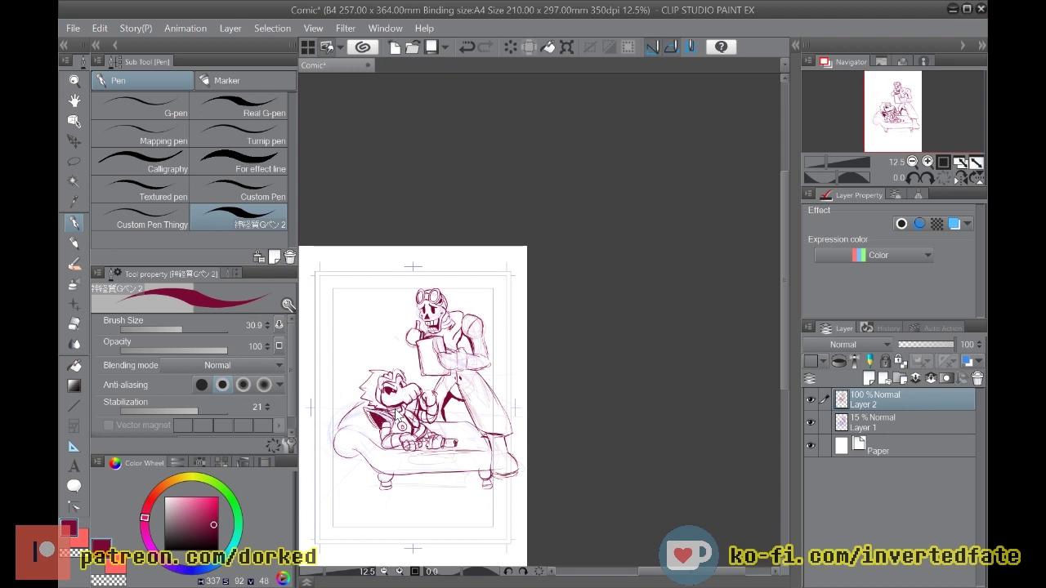
scroll(397, 415, up, 3)
scroll(397, 415, down, 1)
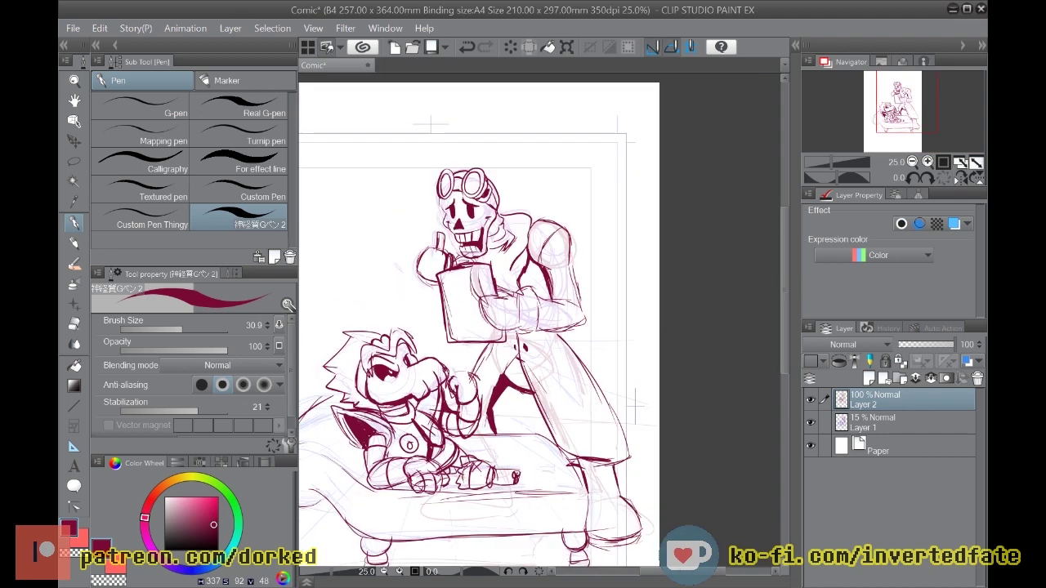
scroll(397, 414, down, 1)
Step: Draw a raised index finger and knuckle lines on the reclining character's raised hand, and reinforce the outer hand contour
scroll(398, 415, up, 4)
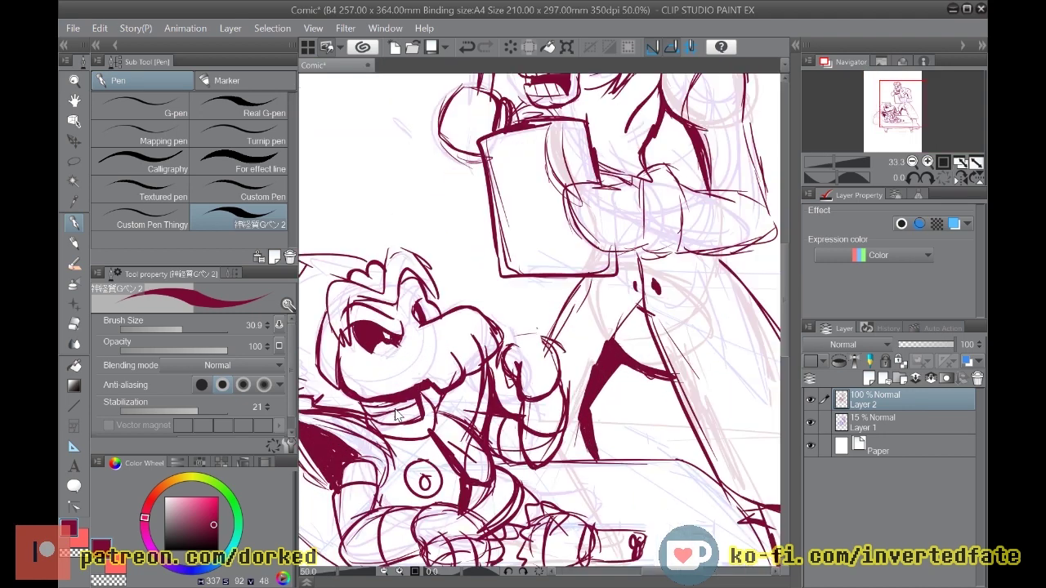
mouse_move(579, 317)
mouse_down()
mouse_move(561, 277)
mouse_move(550, 287)
mouse_move(573, 304)
mouse_move(535, 285)
mouse_up()
key(ctrl+z)
mouse_move(549, 311)
mouse_down()
mouse_move(537, 289)
mouse_move(579, 317)
mouse_up()
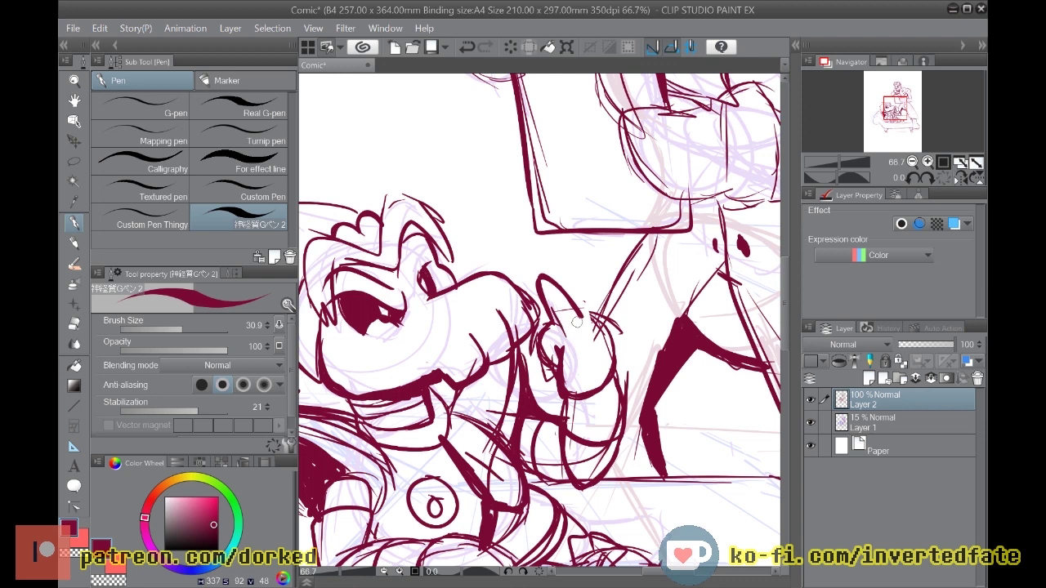
mouse_move(587, 307)
mouse_down()
mouse_move(553, 327)
mouse_move(576, 311)
mouse_up()
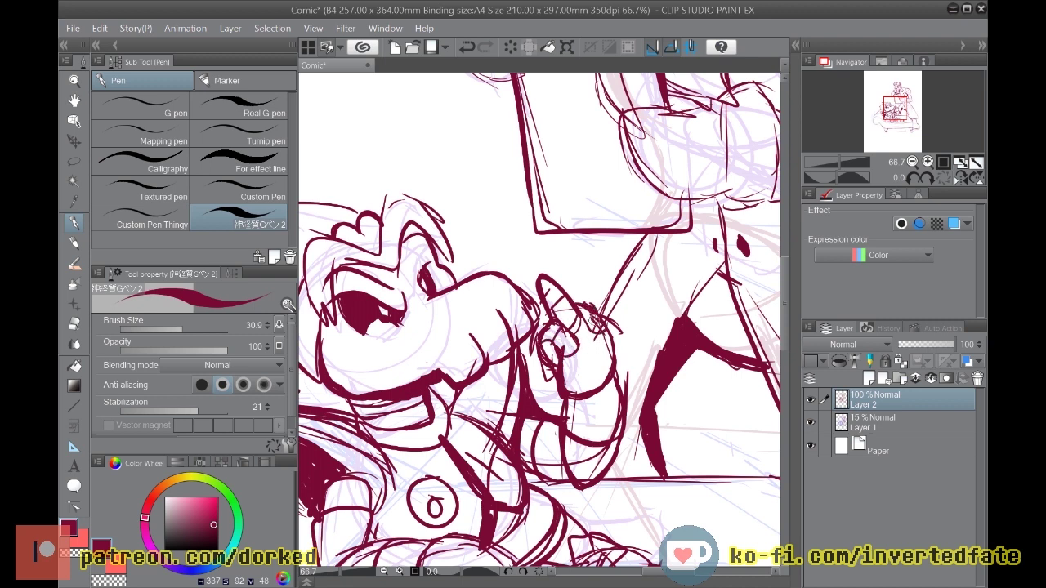
drag(610, 328, 616, 366)
drag(536, 282, 541, 276)
scroll(566, 366, down, 5)
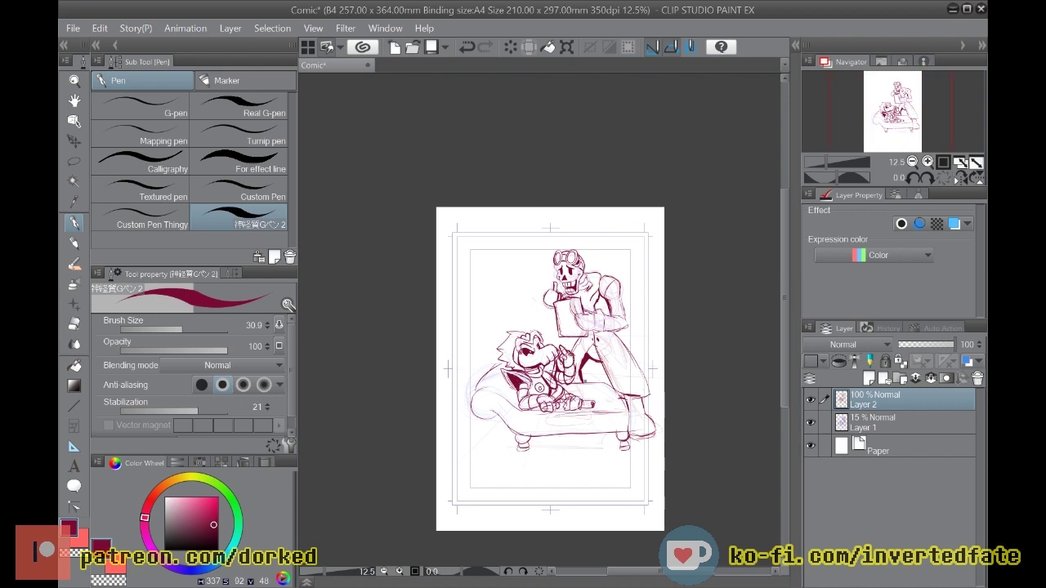
Step: Flip the canvas horizontally to view the composition mirrored
scroll(491, 432, down, 1)
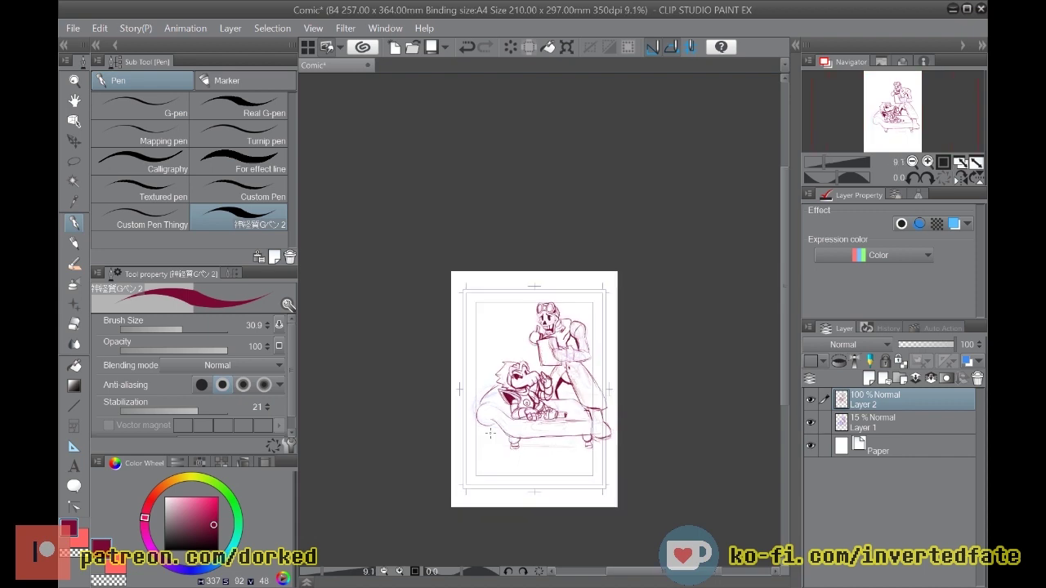
scroll(490, 432, up, 3)
scroll(491, 433, up, 1)
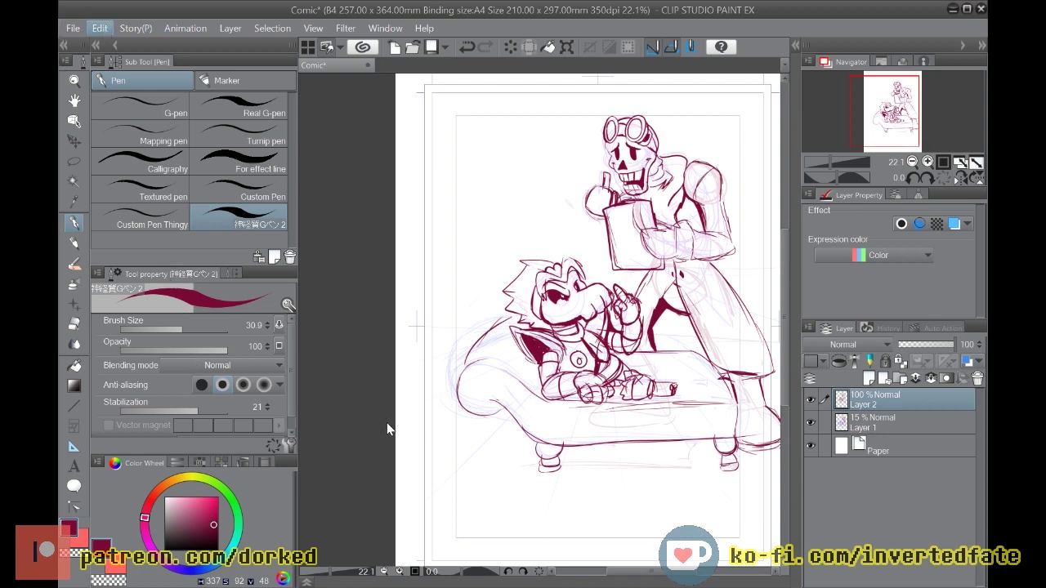
key(h)
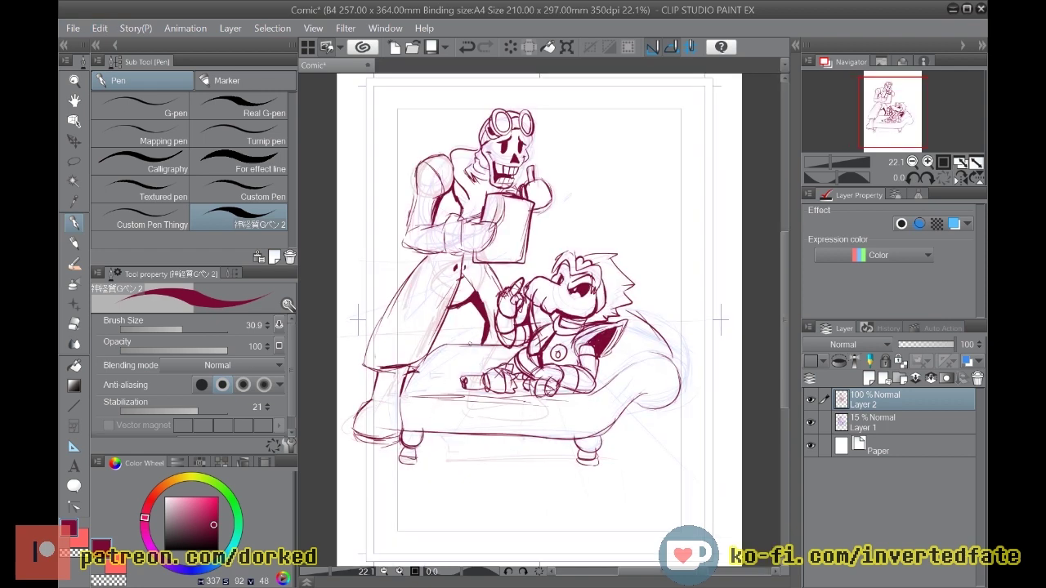
Step: Strengthen the couch's front corner, scrolled end and underside lines, and add short tufting marks on its cushions
scroll(383, 394, up, 4)
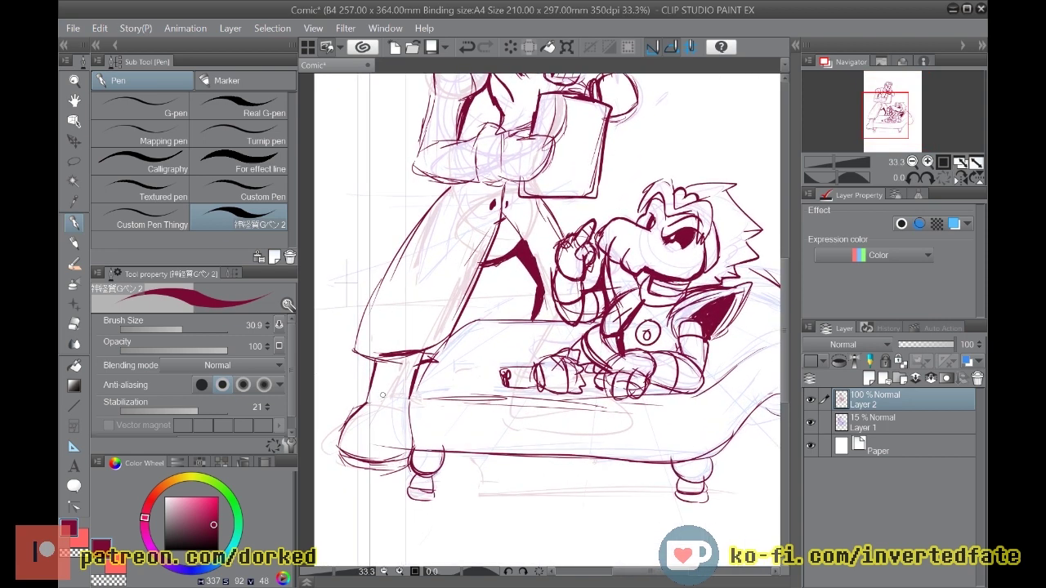
mouse_move(404, 402)
mouse_down()
mouse_move(409, 455)
mouse_move(470, 398)
mouse_move(495, 401)
mouse_move(438, 347)
mouse_move(454, 327)
mouse_move(475, 320)
mouse_move(521, 348)
mouse_up()
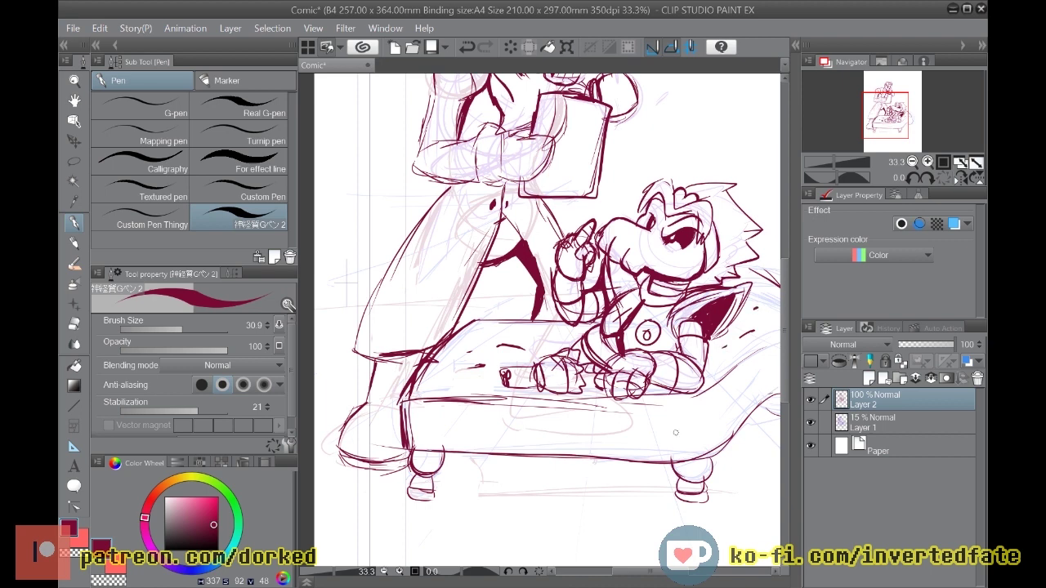
drag(631, 571, 653, 571)
mouse_move(564, 394)
mouse_down()
mouse_move(643, 335)
mouse_move(693, 356)
mouse_move(648, 419)
mouse_up()
drag(678, 322, 604, 267)
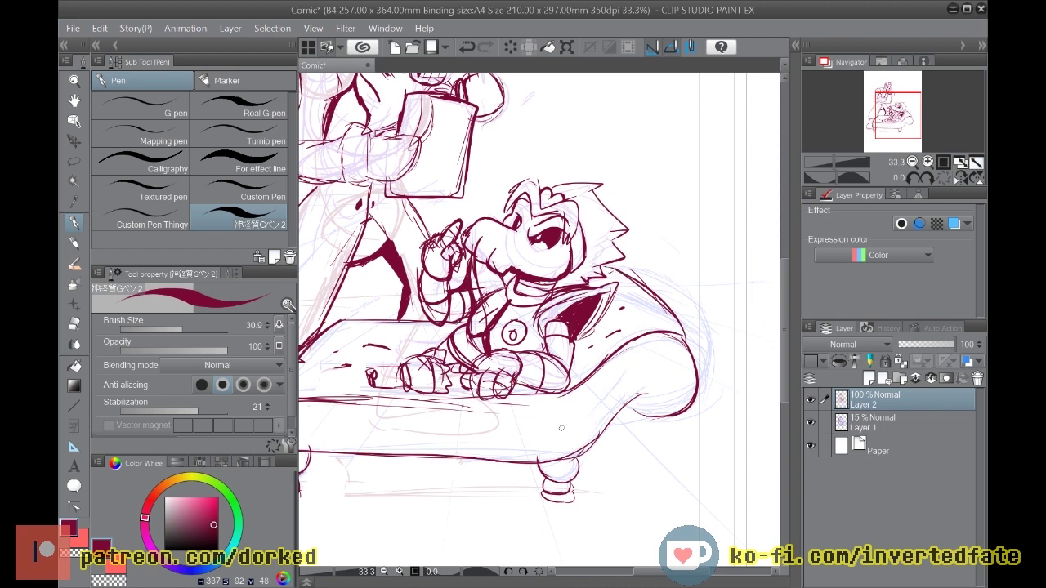
scroll(562, 427, down, 3)
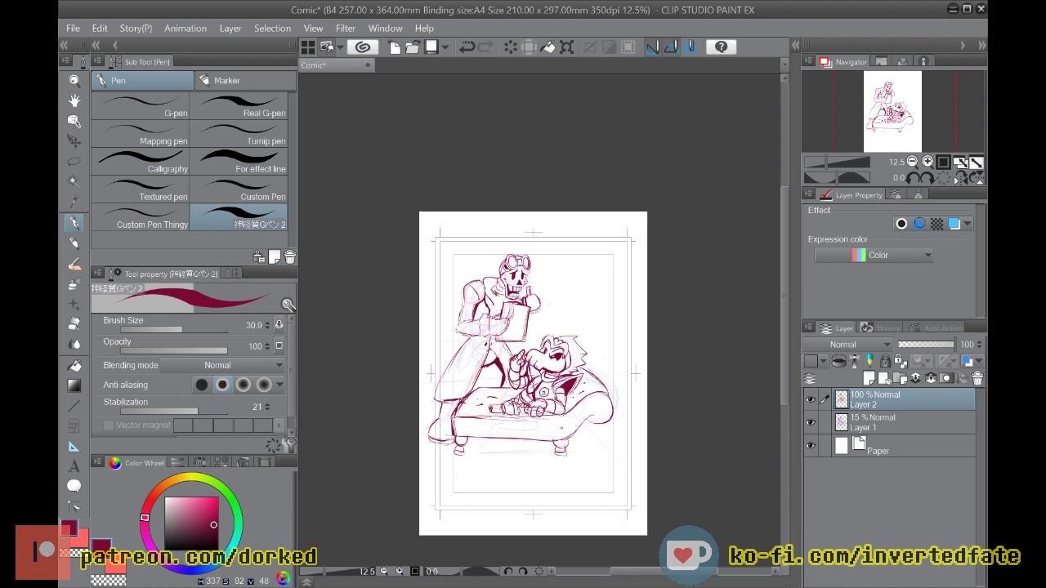
Step: Darken the outline of the standing skeleton's bent arm and sketch the glove cuff and thumb beside the clipboard
scroll(561, 427, up, 3)
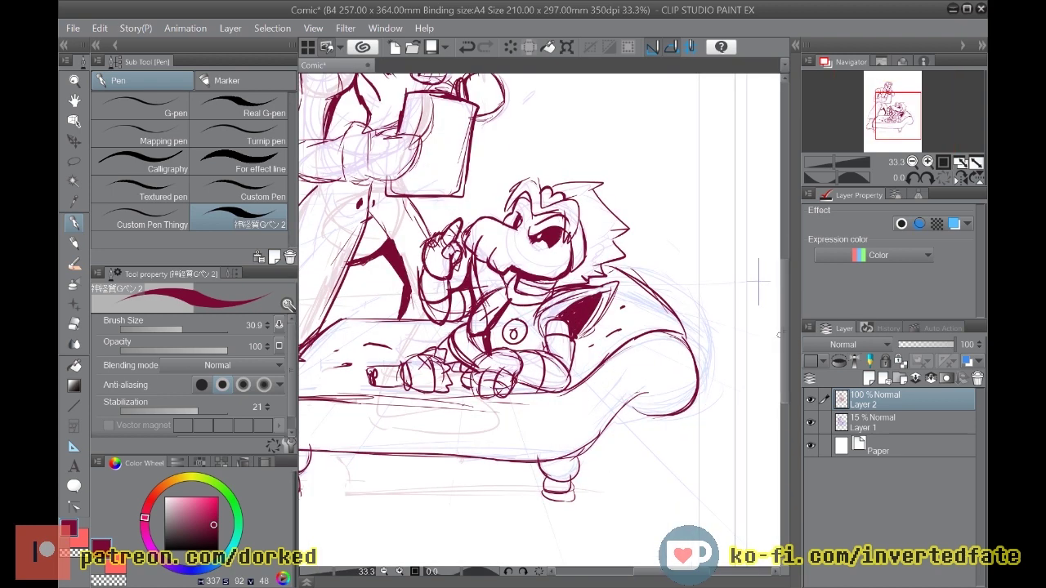
drag(783, 355, 784, 306)
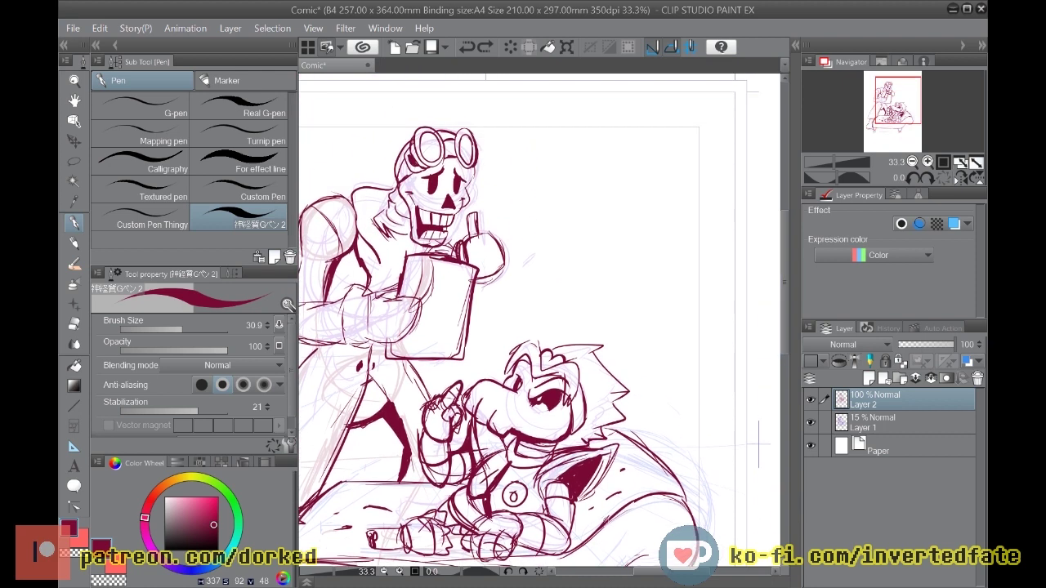
drag(654, 576, 605, 575)
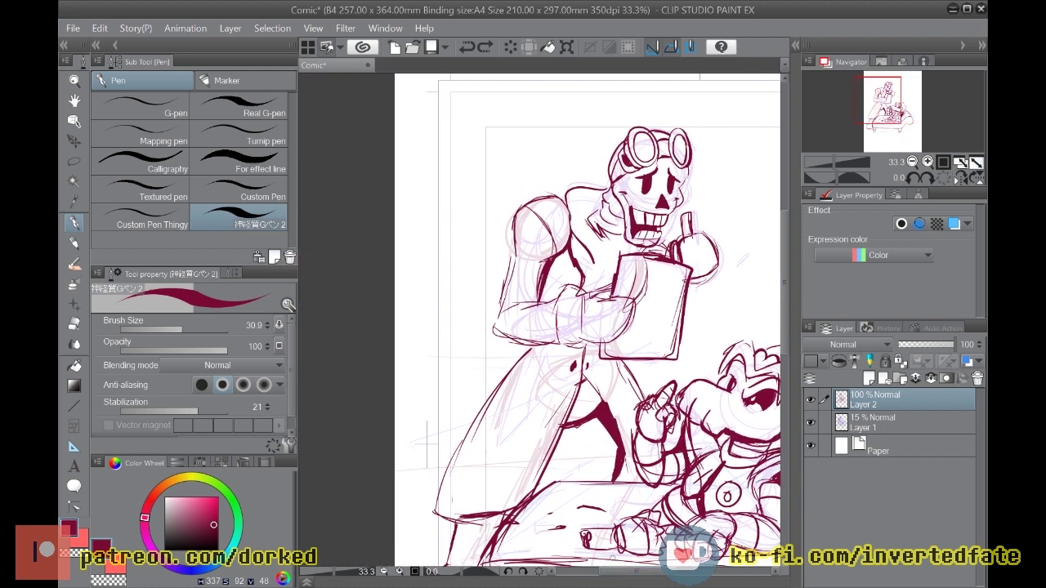
drag(546, 291, 548, 303)
mouse_move(517, 245)
mouse_down()
mouse_move(498, 328)
mouse_move(523, 339)
mouse_up()
mouse_move(516, 258)
mouse_down()
mouse_move(504, 320)
mouse_move(545, 342)
mouse_up()
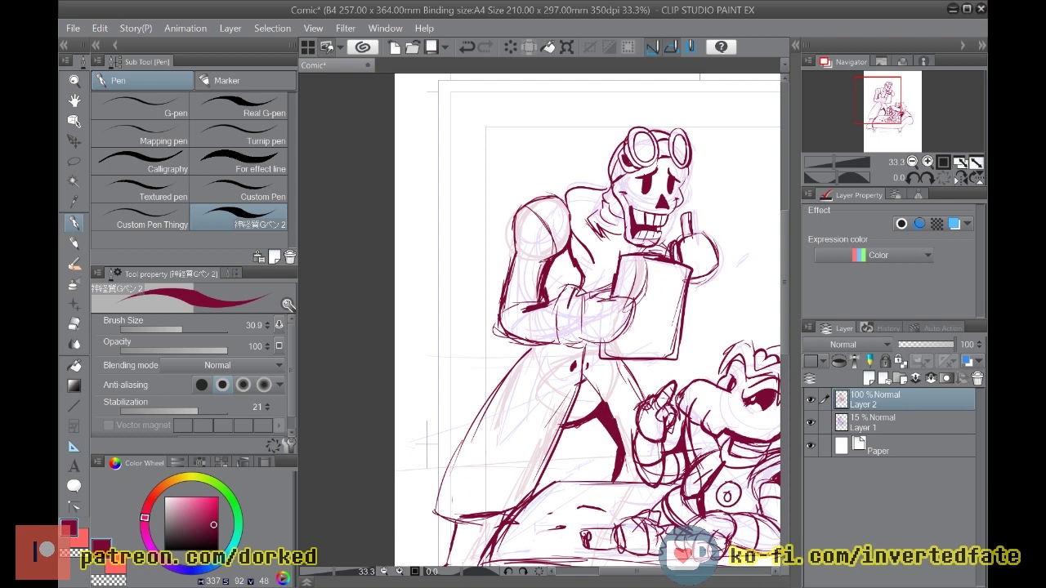
mouse_move(584, 306)
mouse_down()
mouse_move(586, 346)
mouse_move(554, 307)
mouse_move(575, 289)
mouse_up()
mouse_move(579, 275)
mouse_down()
mouse_move(562, 290)
mouse_move(573, 273)
mouse_move(584, 276)
mouse_up()
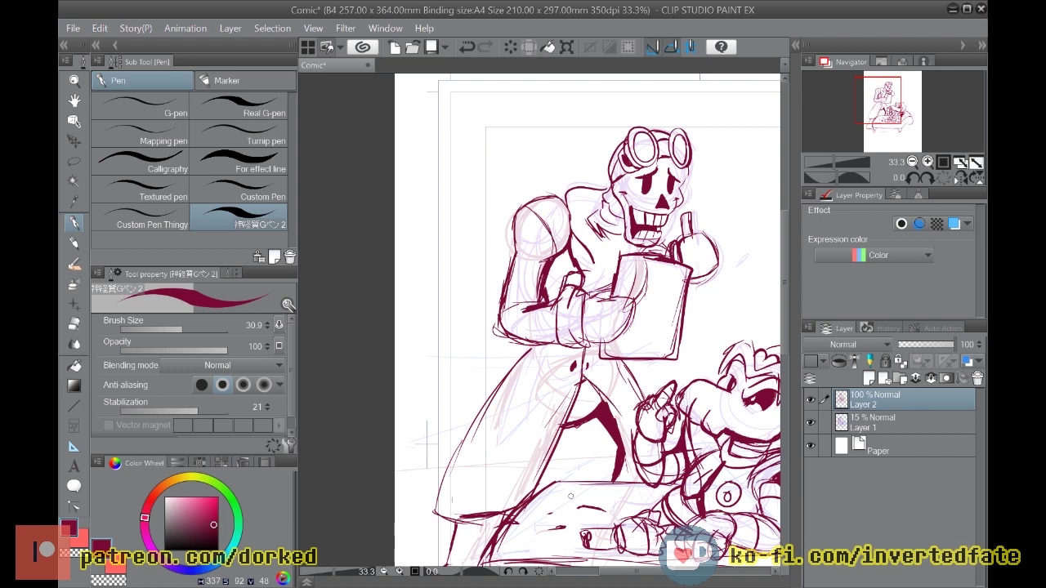
Step: Hatch the gap between the standing skeleton's coat flaps above the couch with rough vertical pen strokes
drag(559, 455, 546, 482)
mouse_move(574, 430)
mouse_down()
mouse_move(565, 478)
mouse_move(590, 482)
mouse_up()
drag(614, 433, 597, 479)
mouse_move(592, 425)
mouse_down()
mouse_move(582, 470)
mouse_move(558, 480)
mouse_up()
mouse_move(561, 431)
mouse_down()
mouse_move(548, 483)
mouse_move(564, 454)
mouse_up()
mouse_move(571, 444)
mouse_down()
mouse_move(560, 479)
mouse_move(572, 461)
mouse_move(593, 474)
mouse_up()
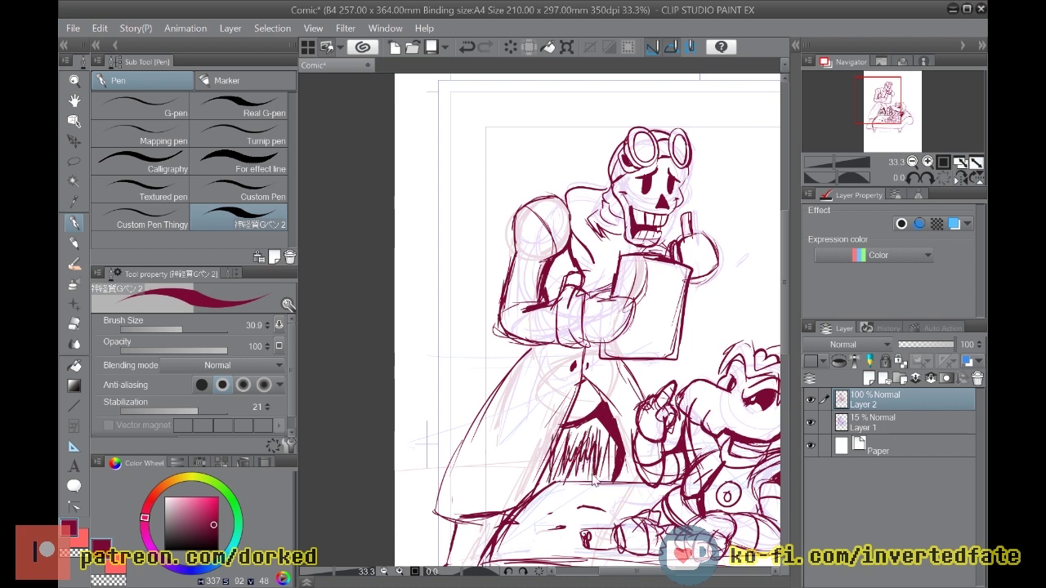
Step: Compare the full-page sketch with the rough lines of Layer 1 hidden and shown
scroll(594, 477, down, 3)
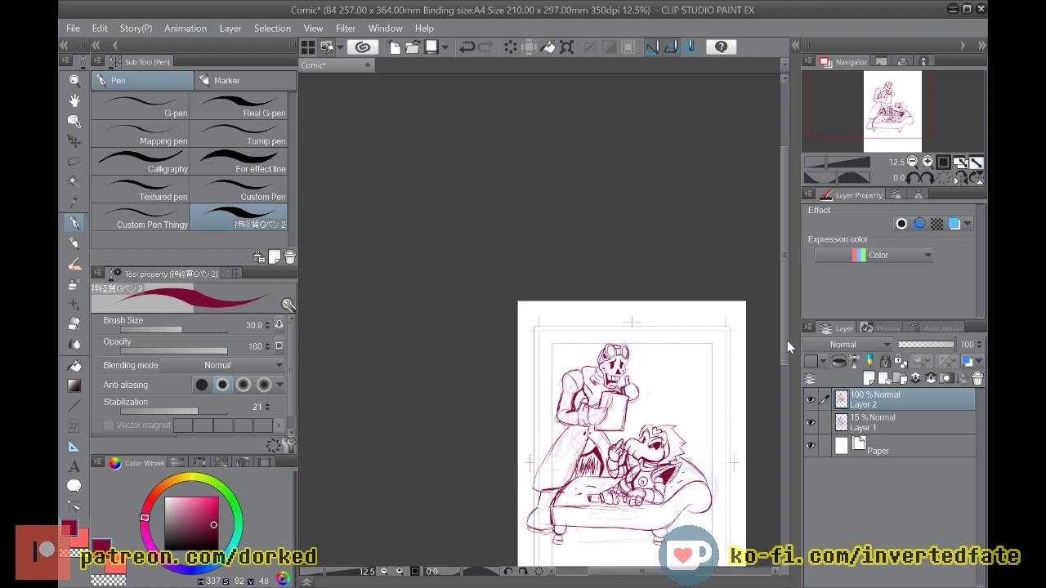
click(811, 423)
click(811, 423)
drag(790, 361, 776, 395)
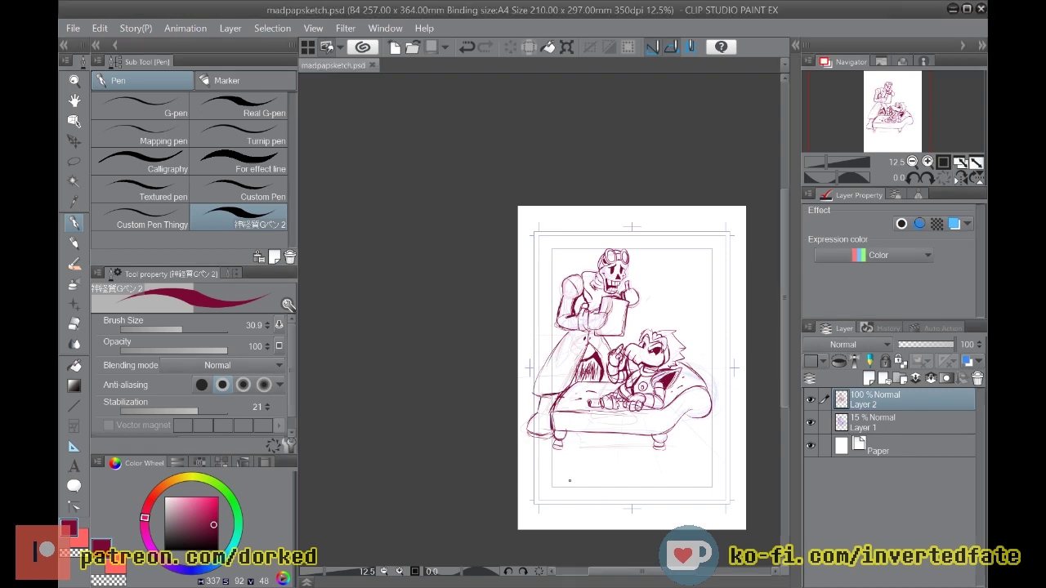
Step: Add dark patches to the standing skeleton's lower leg and shoe beside the couch, undo the last stroke, and save the sketch
scroll(569, 480, down, 2)
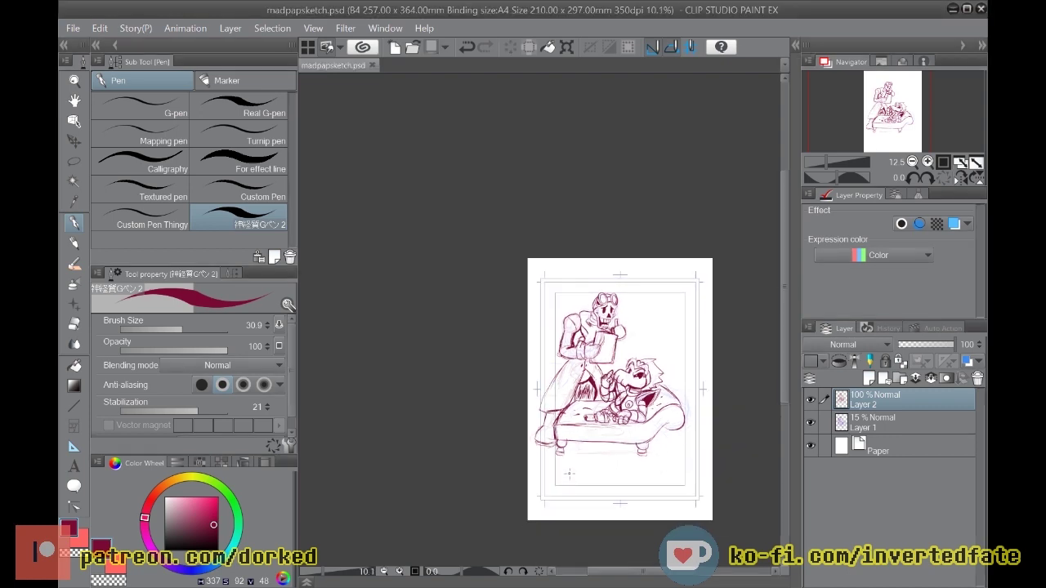
scroll(551, 430, up, 5)
scroll(550, 429, up, 2)
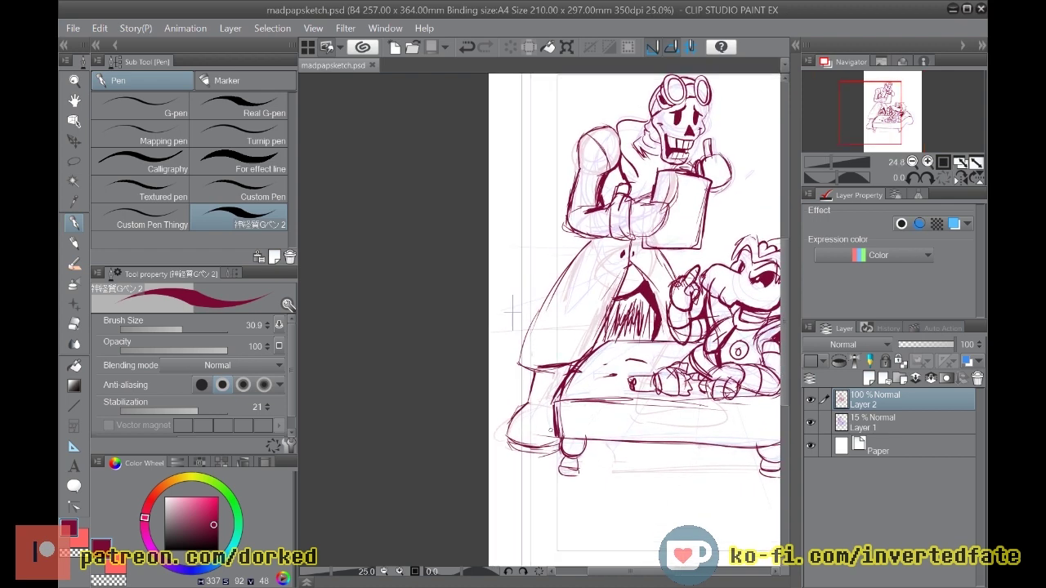
mouse_move(542, 379)
mouse_down()
mouse_move(541, 389)
mouse_move(554, 384)
mouse_move(536, 407)
mouse_move(551, 405)
mouse_move(536, 410)
mouse_move(548, 396)
mouse_move(518, 420)
mouse_up()
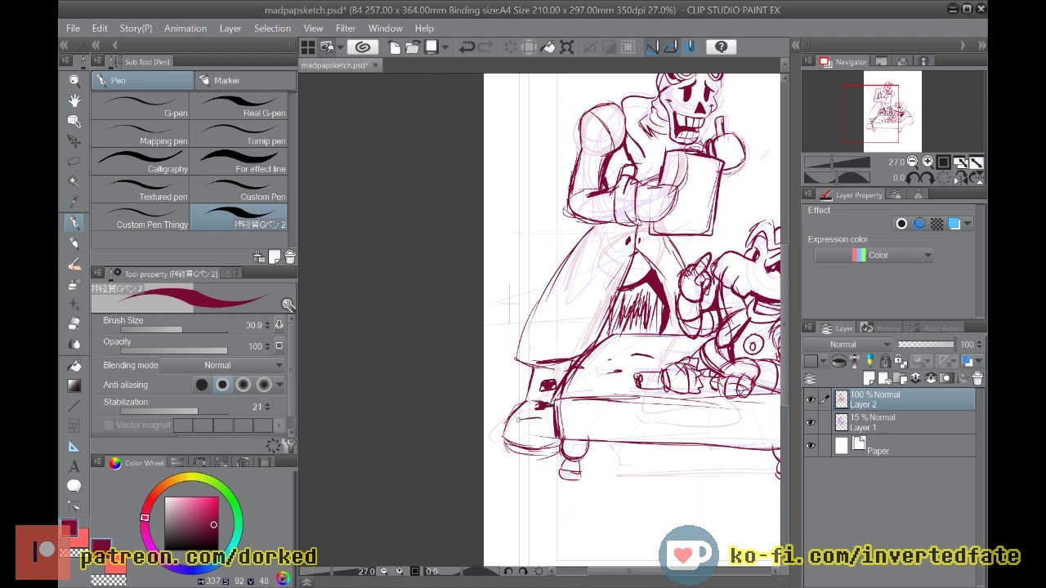
scroll(518, 419, down, 4)
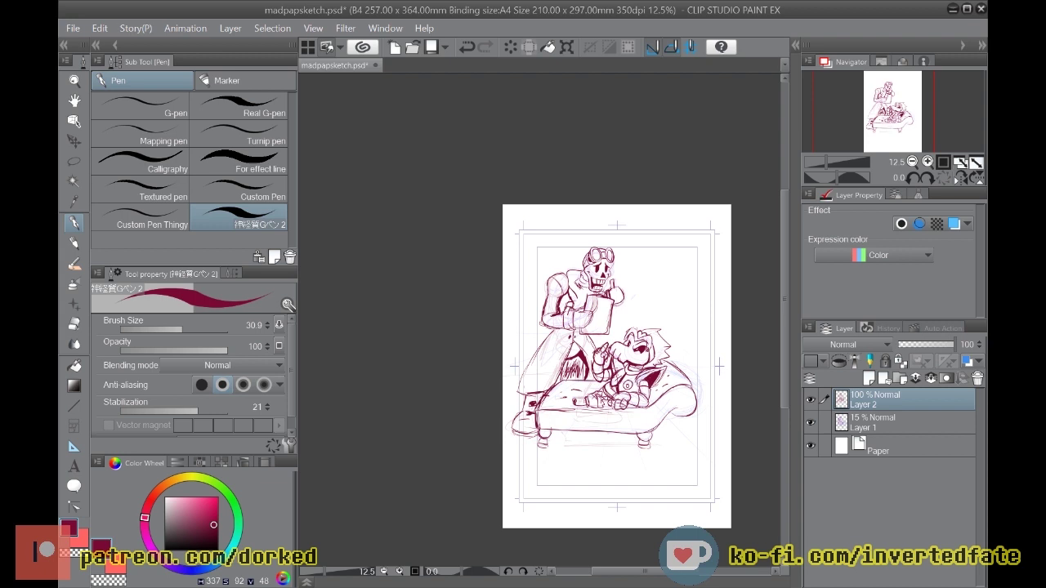
drag(527, 419, 518, 433)
key(ctrl+z)
key(ctrl+s)
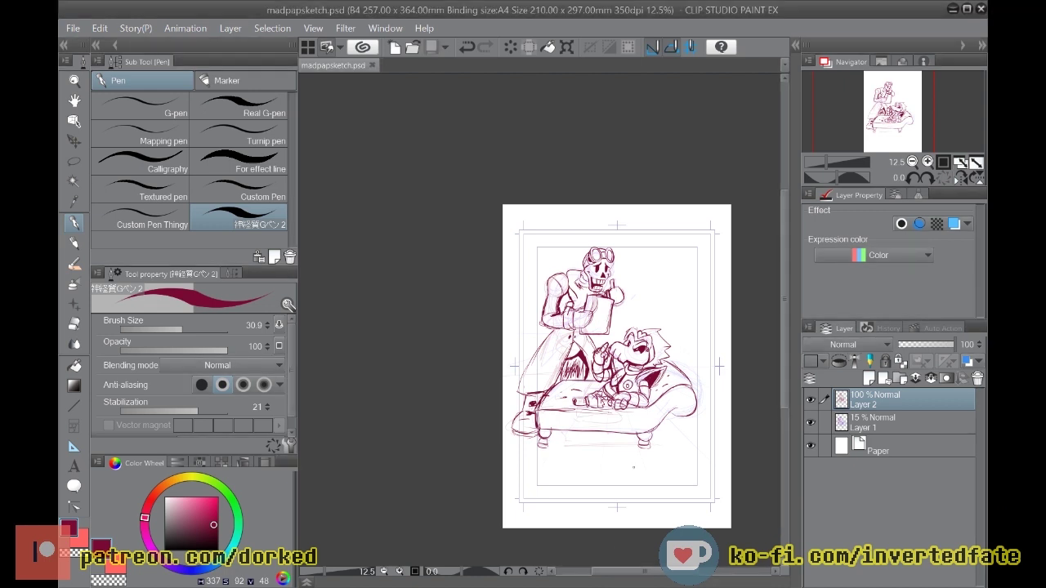
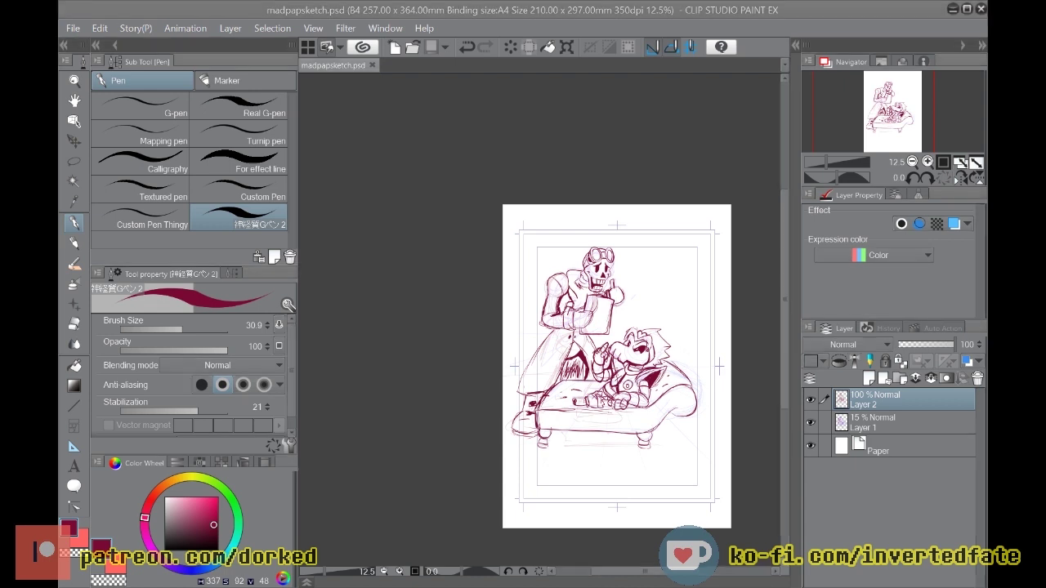
scroll(643, 415, down, 2)
scroll(643, 414, up, 3)
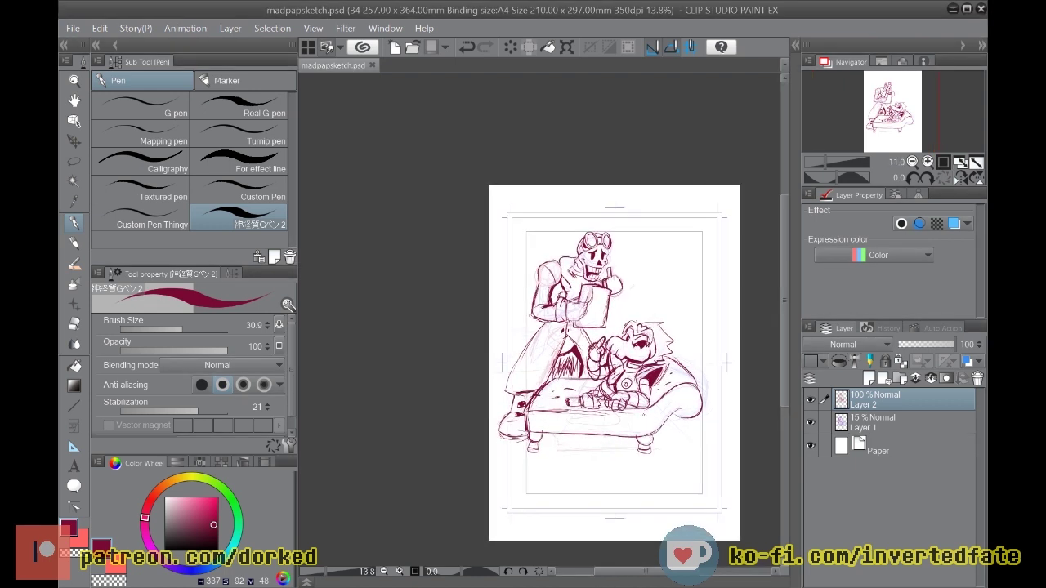
key(ctrl+plus)
key(ctrl+plus)
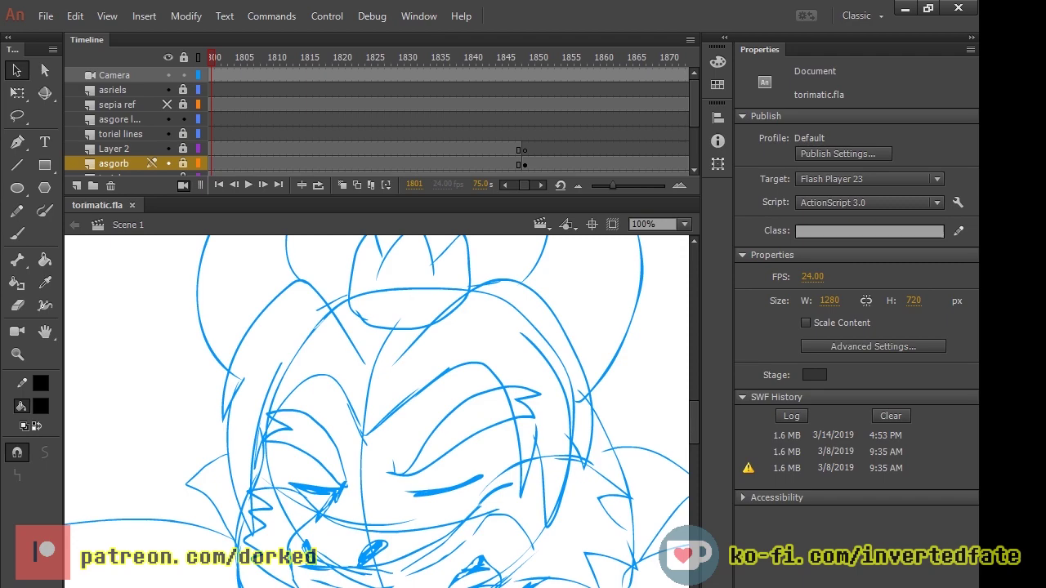
Step: Switch to Adobe Animate and examine the horned character's sketch in torimatic.fla at frame 1801, going back to frame 1731
scroll(376, 408, down, 5)
scroll(376, 408, up, 4)
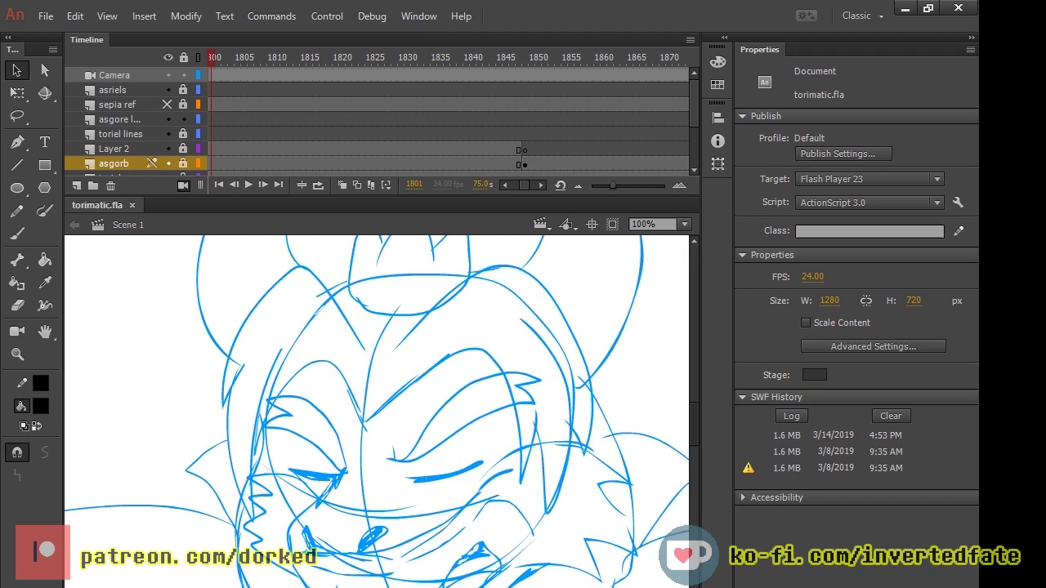
scroll(376, 408, down, 3)
scroll(376, 409, up, 2)
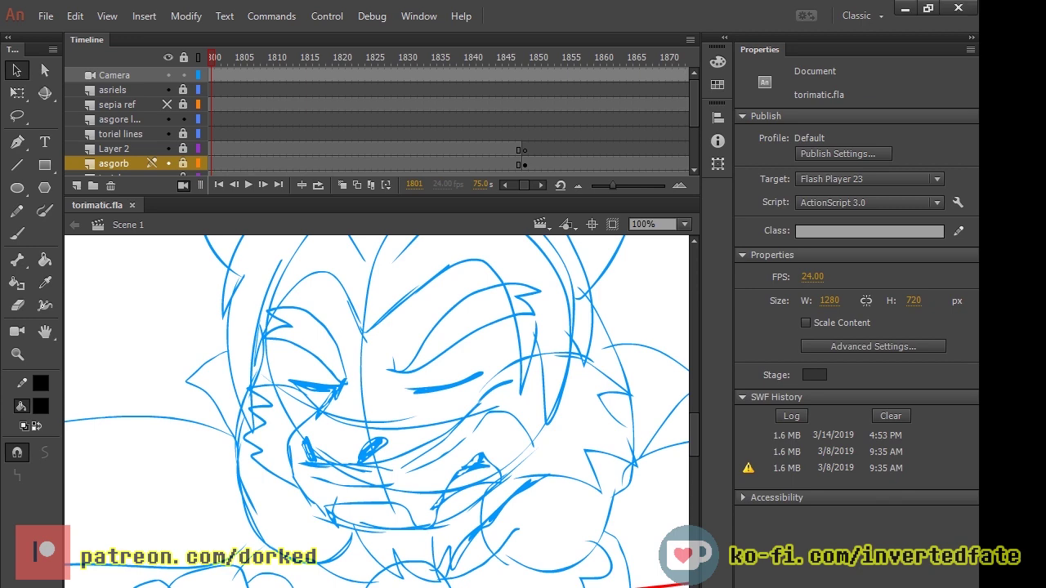
key(ctrl+minus)
key(ctrl+minus)
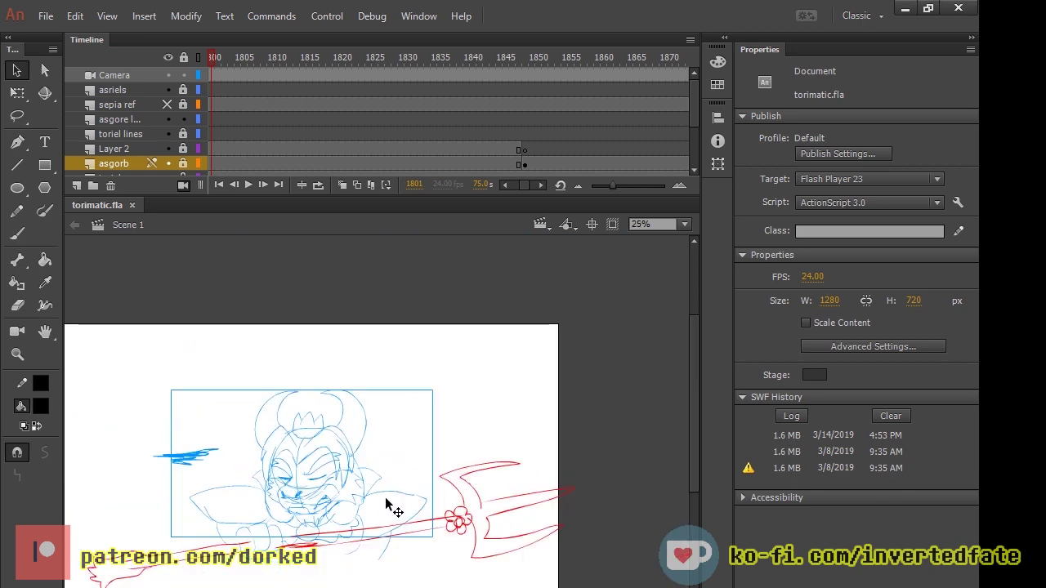
drag(313, 89, 213, 124)
key(comma)
key(comma)
key(comma)
key(comma)
key(comma)
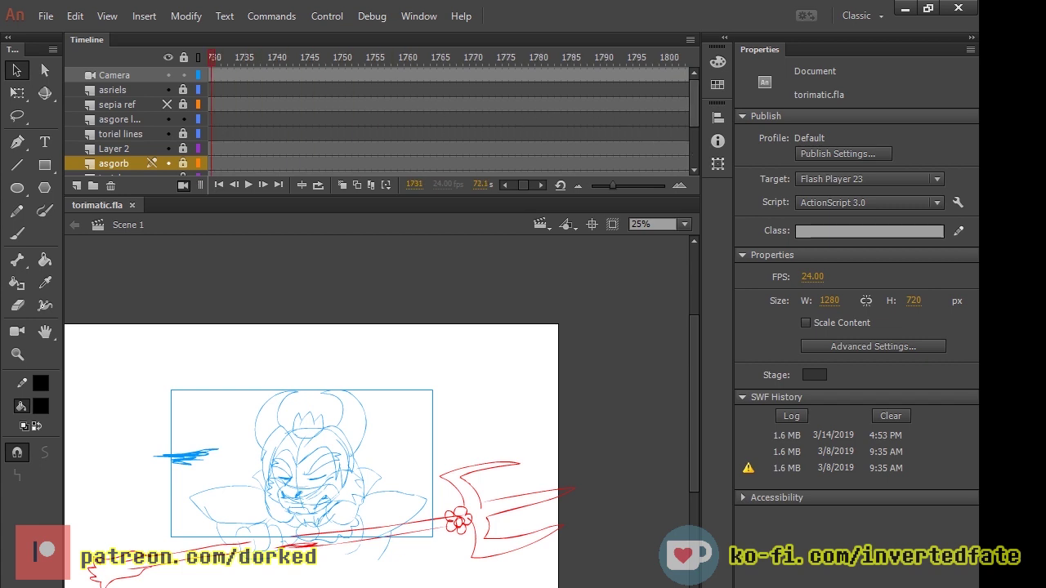
Step: Set the sync of the sound layer's longestsmallshockiguess.mp3 to Stop and scrub the timeline to frame 1742
scroll(211, 123, down, 3)
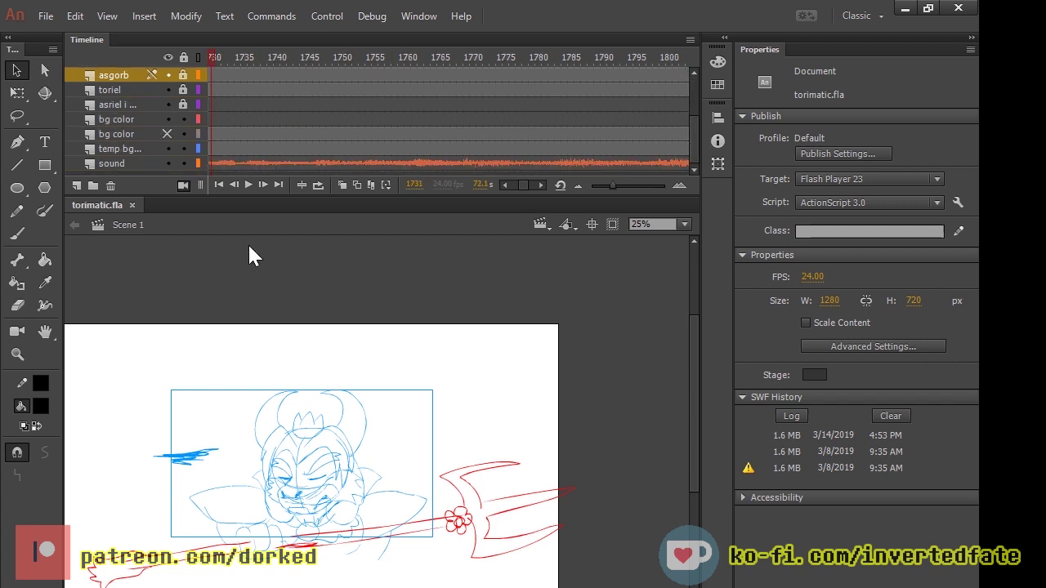
drag(215, 57, 330, 126)
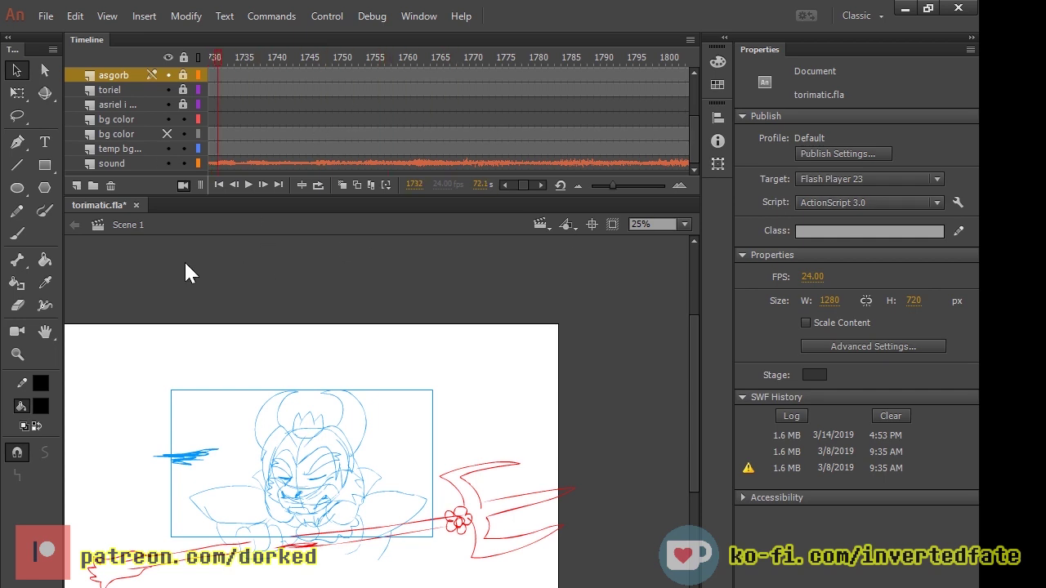
double_click(108, 163)
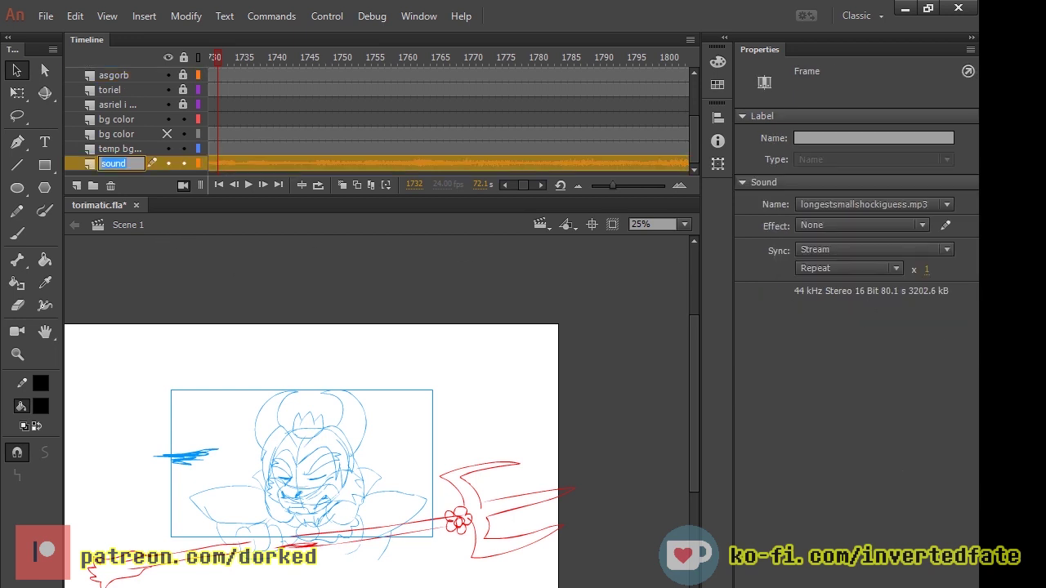
key(Return)
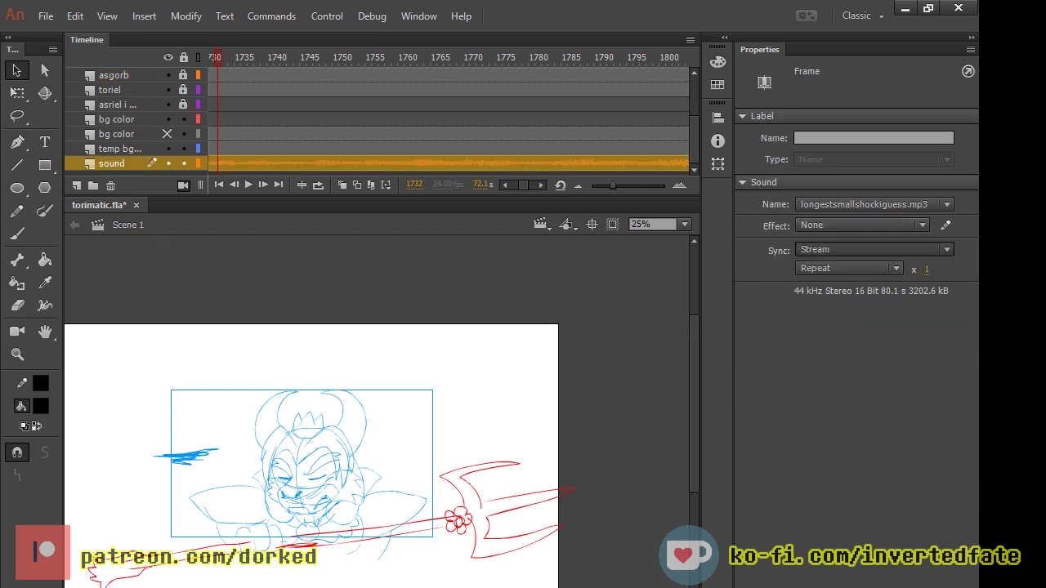
click(874, 250)
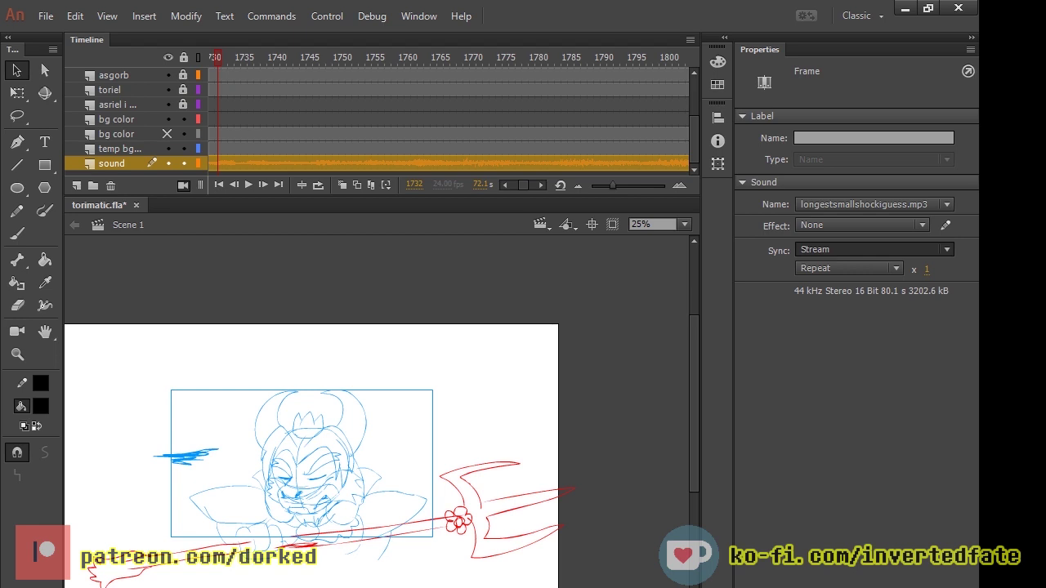
click(927, 303)
drag(218, 56, 282, 71)
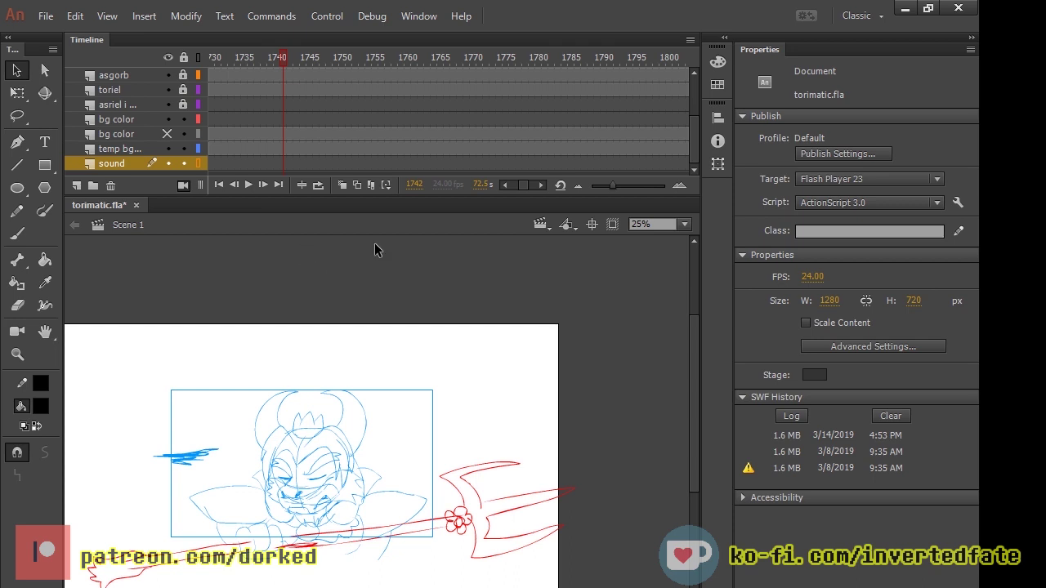
Step: Set the sync of the sound layer's audio to Stream
key(ctrl+z)
click(873, 249)
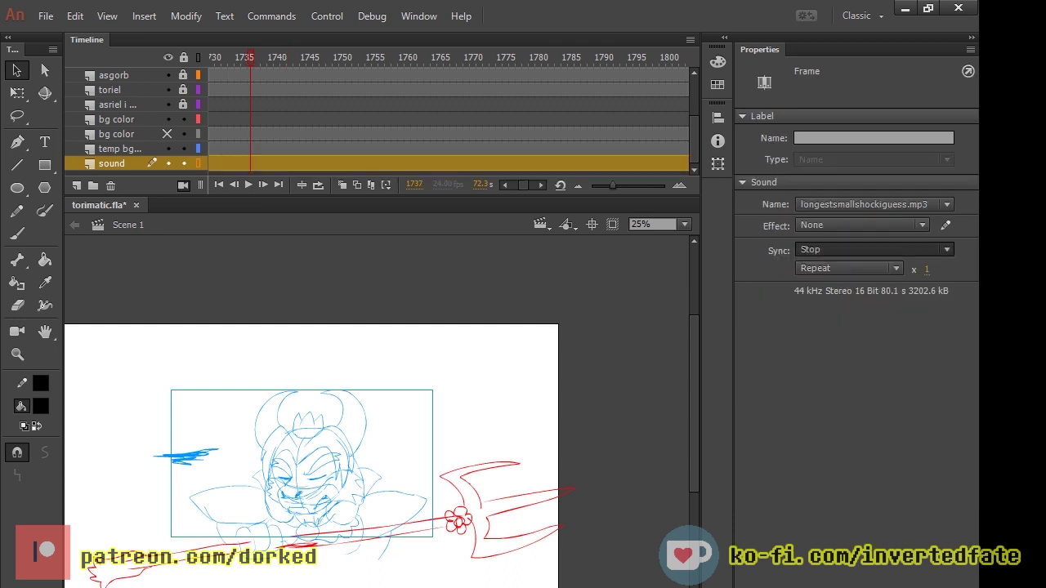
click(835, 306)
key(Return)
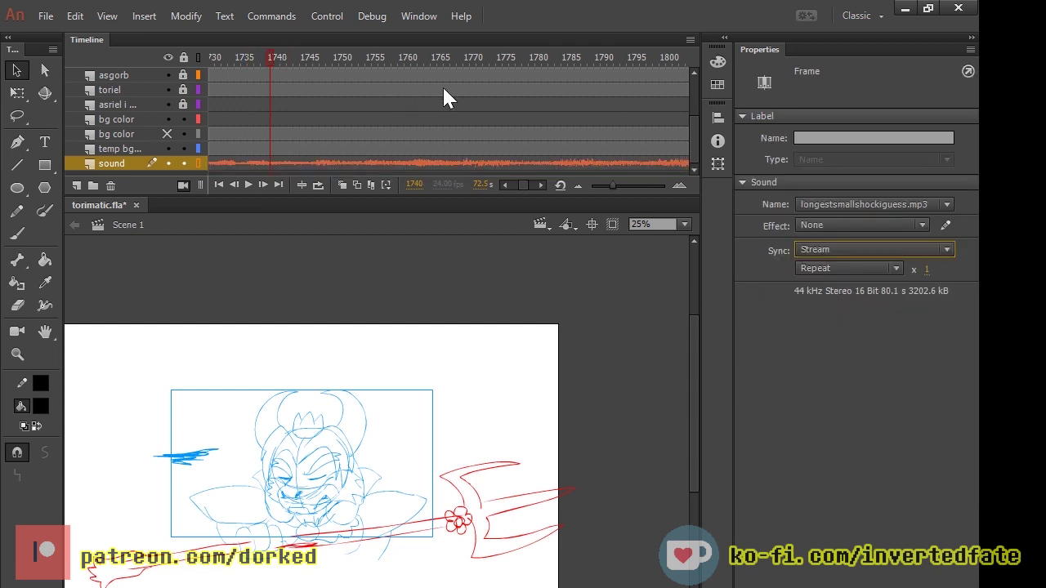
Step: Move to frame 1744, select the sound layer's frames and adjust their sync option
click(296, 57)
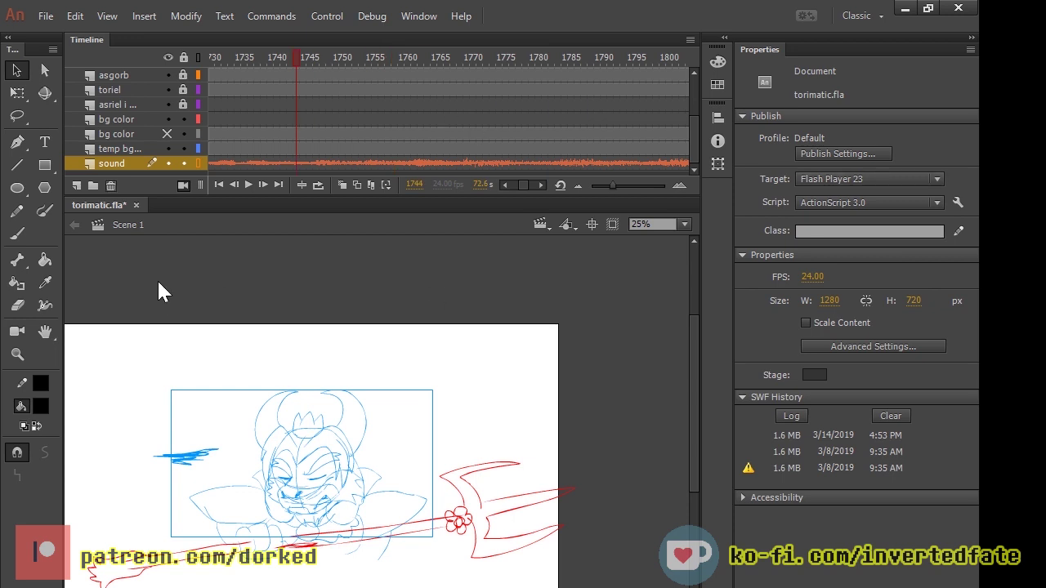
double_click(112, 163)
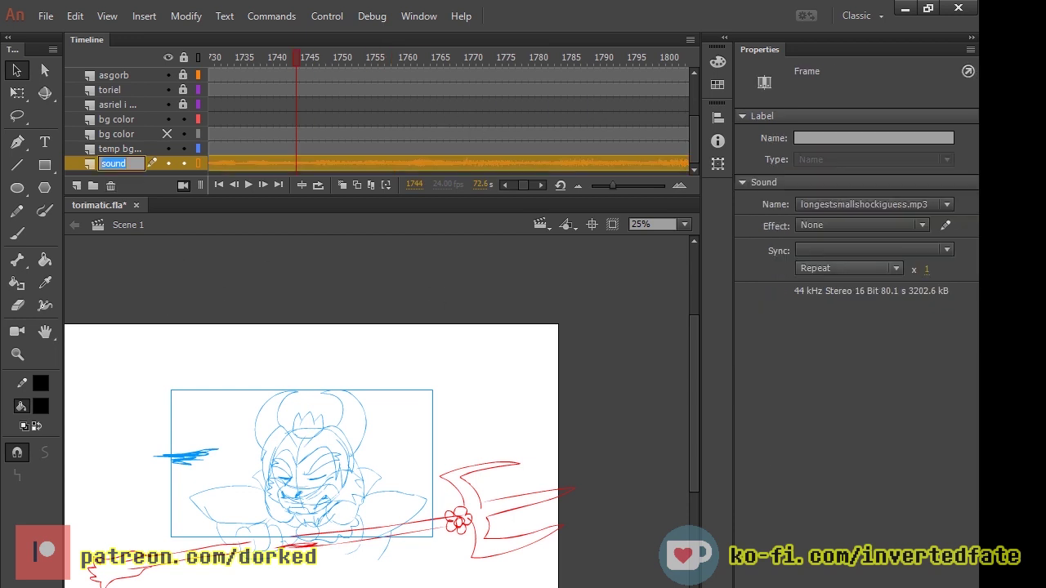
key(Return)
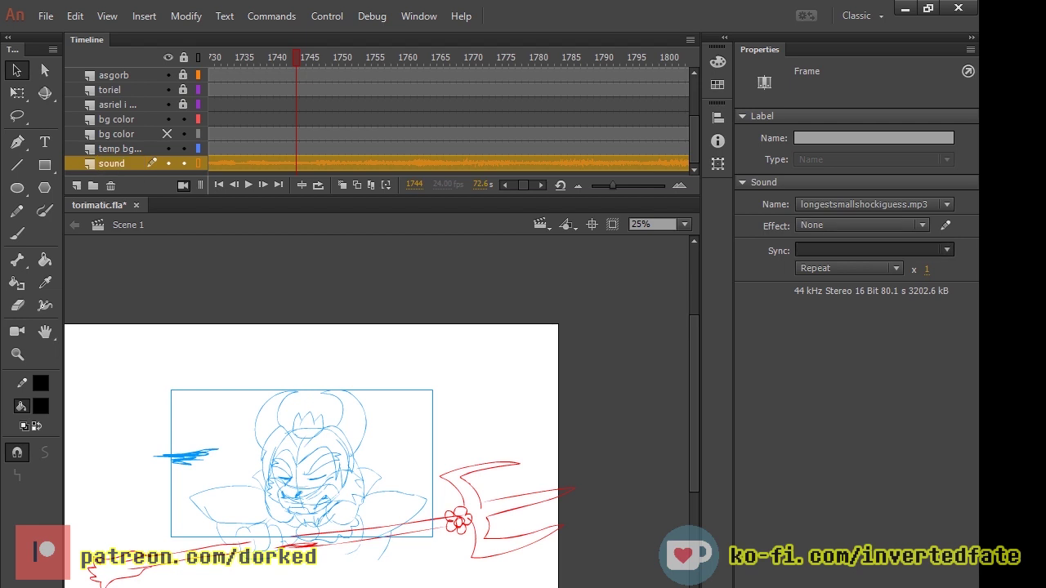
click(827, 264)
Step: Review the earlier scenes back to frame 851, and select the toriel layer's keyframe at frame 891
drag(474, 95, 187, 130)
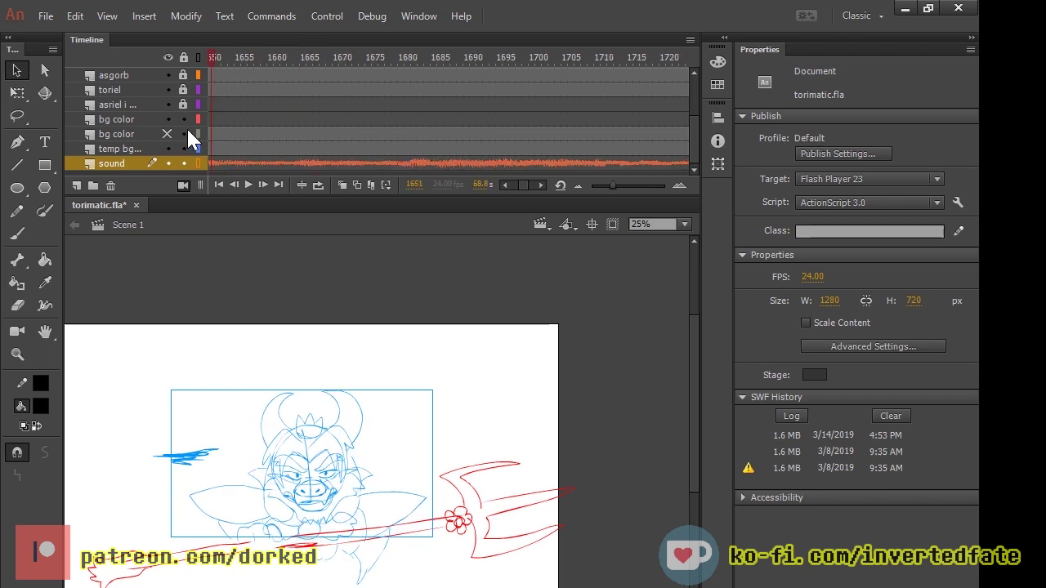
key(comma)
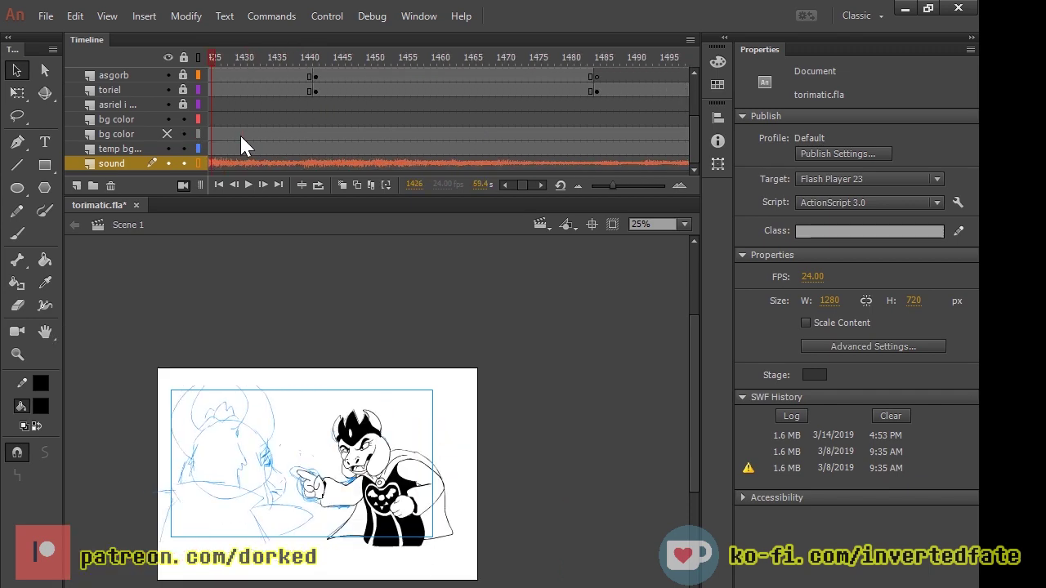
key(comma)
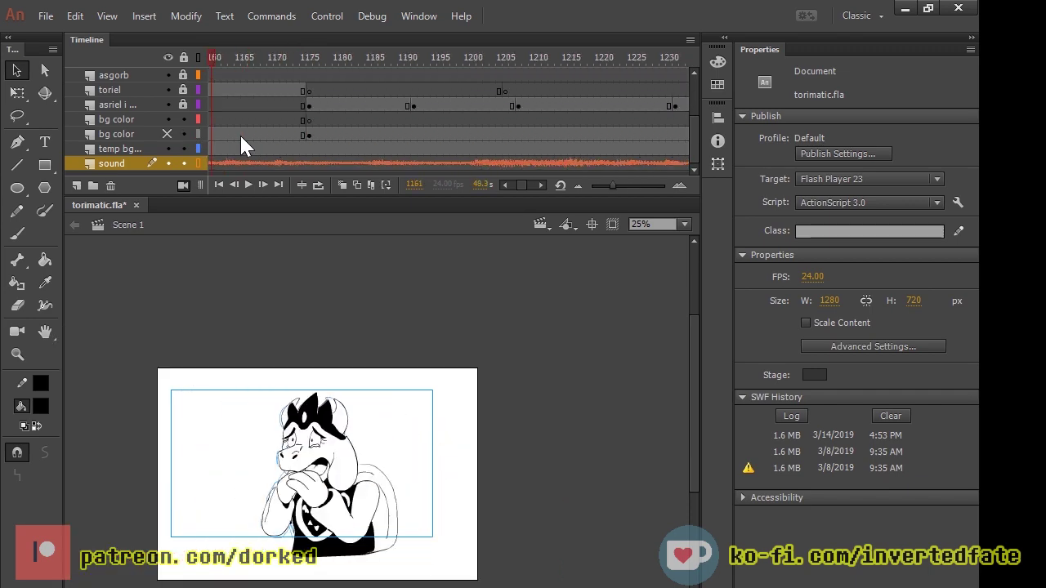
key(comma)
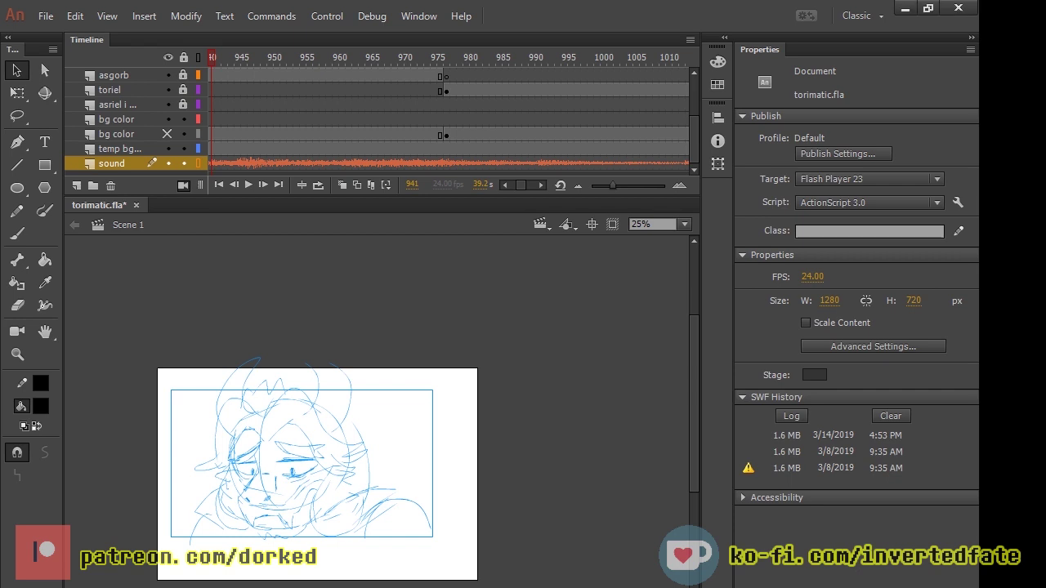
key(comma)
key(comma)
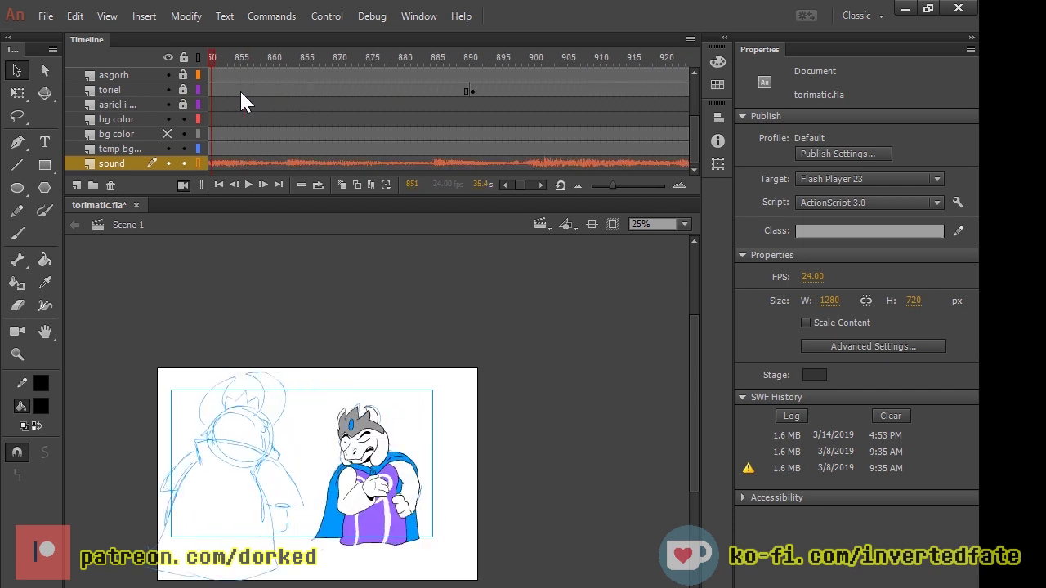
key(period)
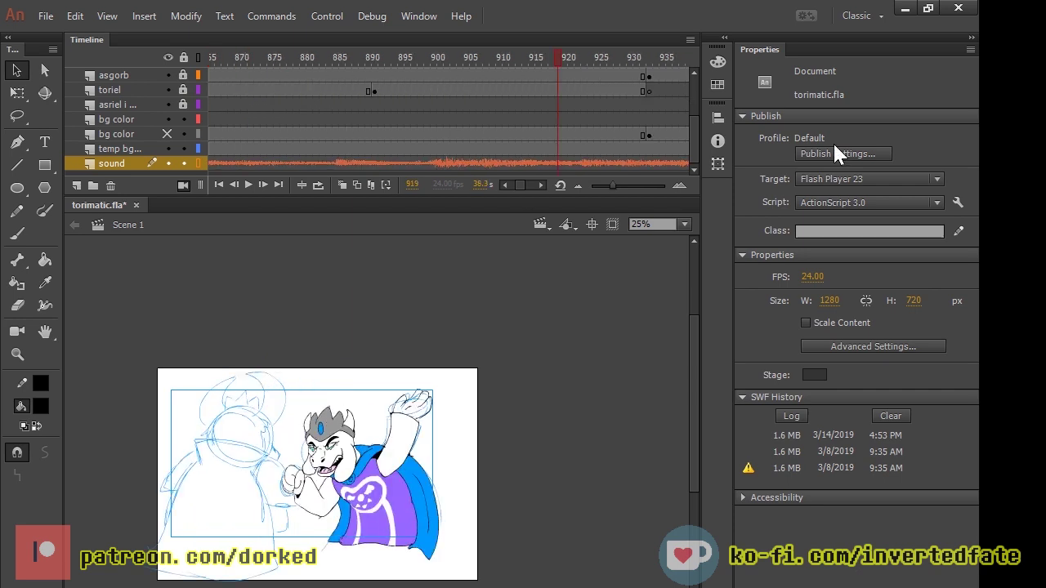
key(comma)
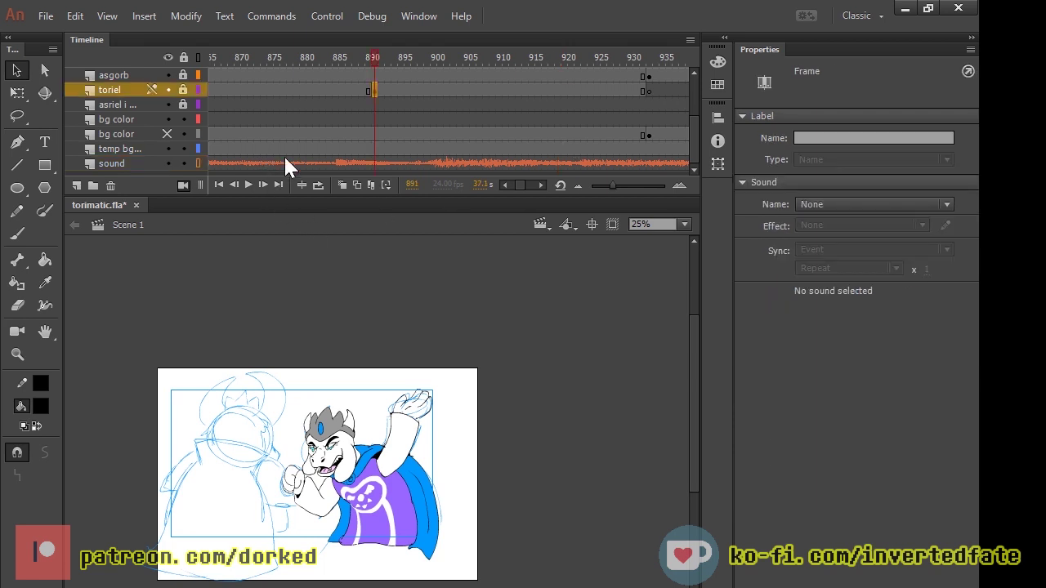
Step: Unlock the toriel layer at frame 891 and deselect its artwork to work on the raised hand
click(183, 90)
key(ctrl+1)
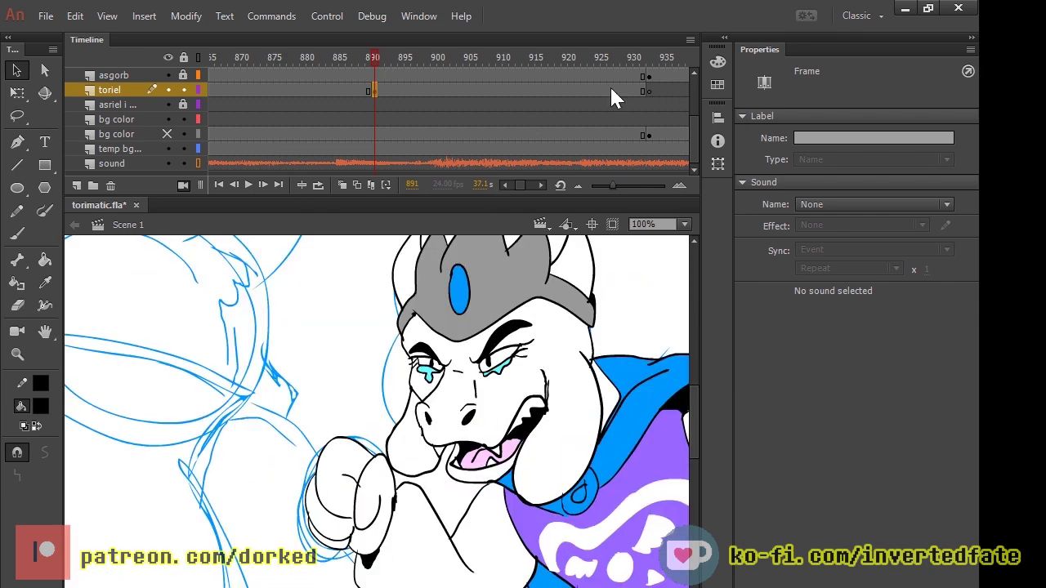
scroll(376, 408, up, 3)
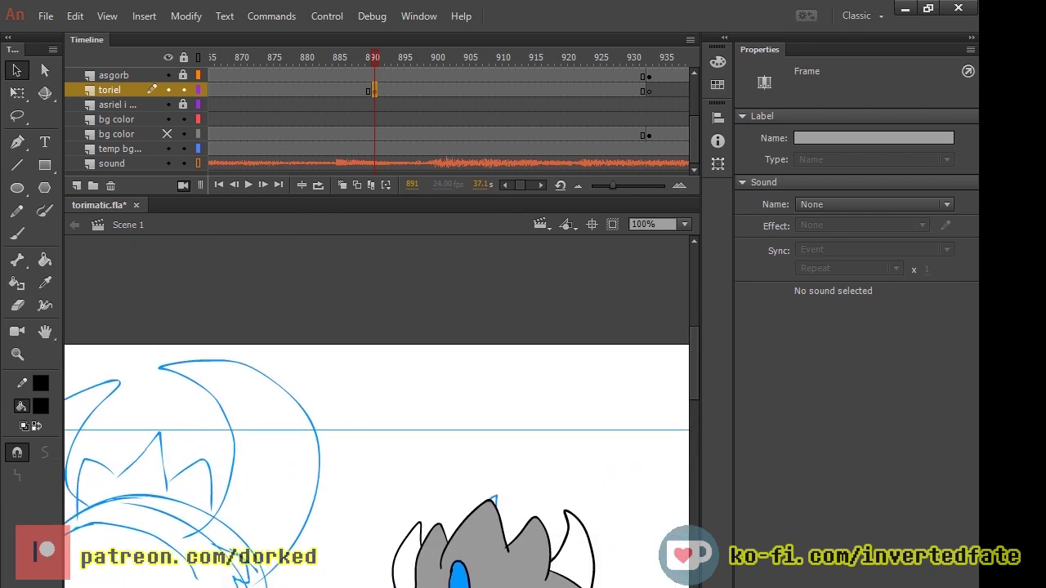
scroll(376, 466, right, 5)
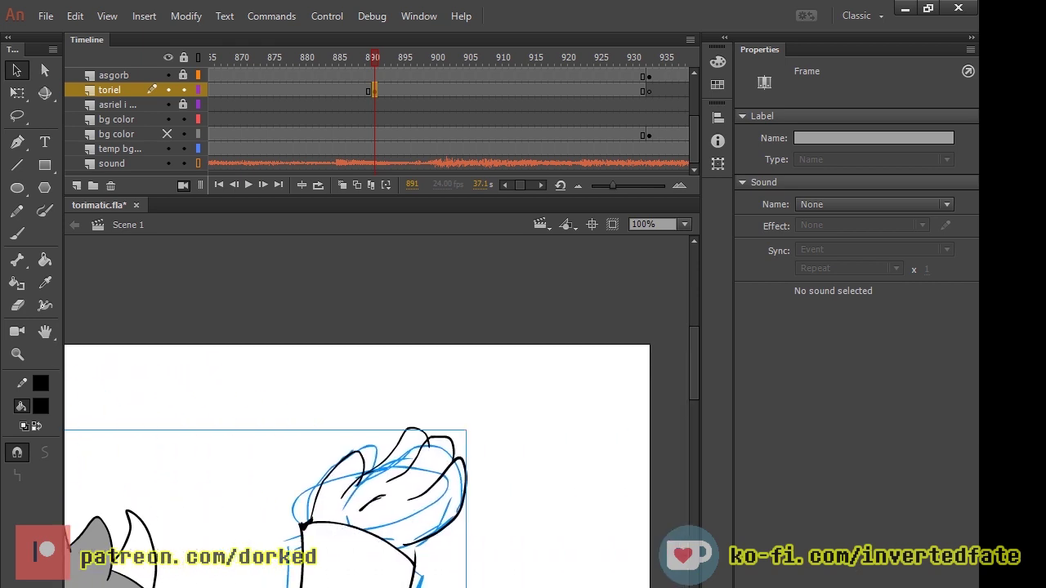
key(u)
key(v)
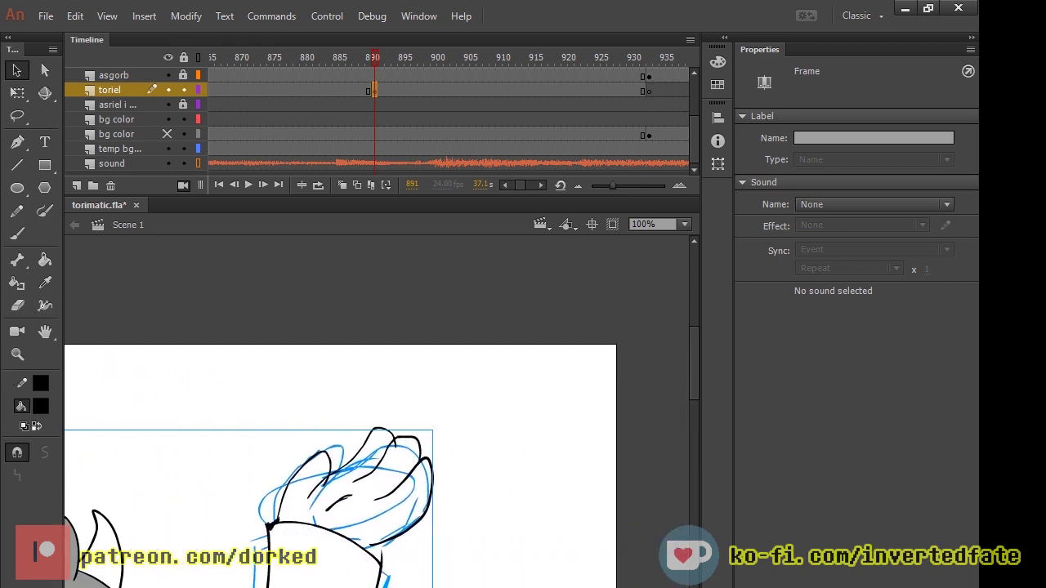
click(63, 577)
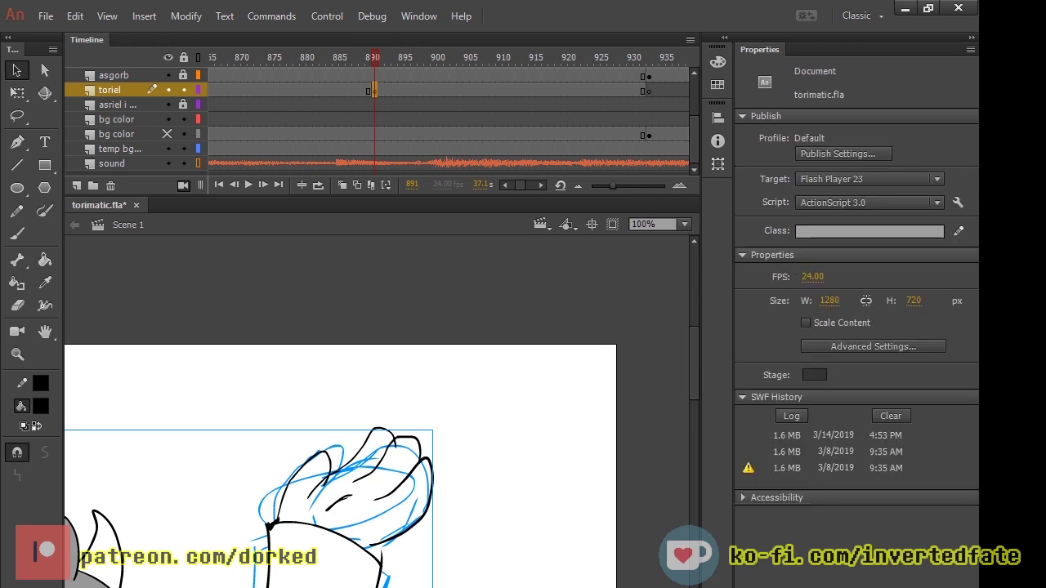
Step: Activate the Brush tool and turn on its pressure option for inking the raised hand
key(b)
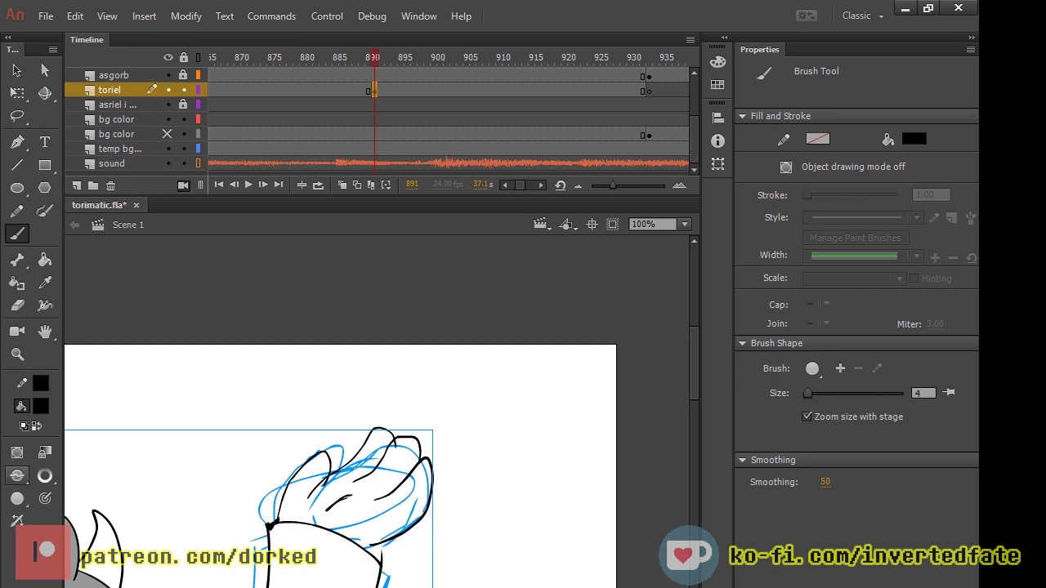
click(45, 498)
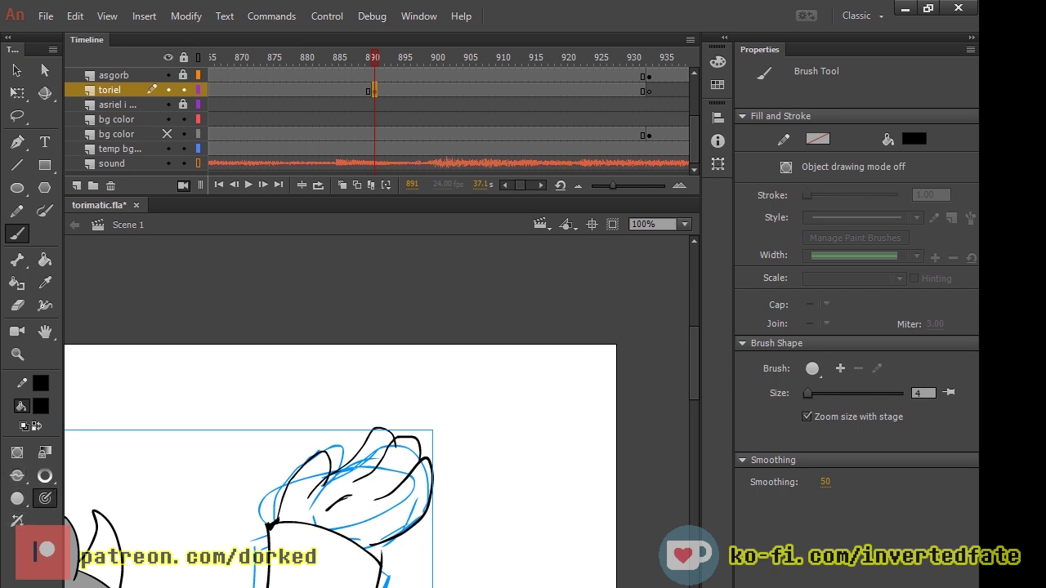
key(ctrl+=)
key(ctrl+=)
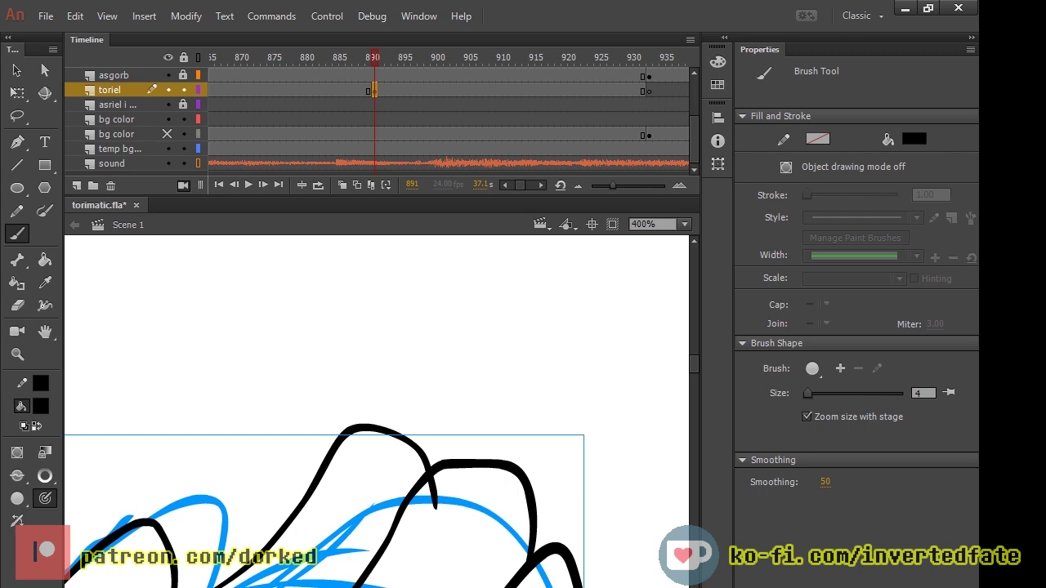
scroll(408, 247, down, 5)
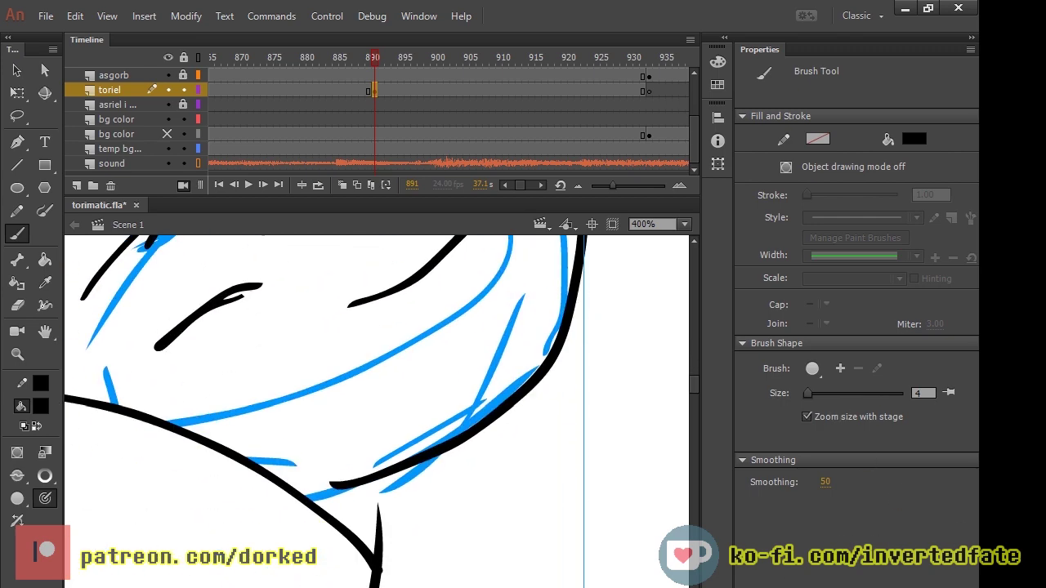
Step: Set the sync of the sound layer's longestsmallshockiguess.mp3 to Stop and scrub to about frame 900
click(112, 163)
click(874, 249)
click(826, 292)
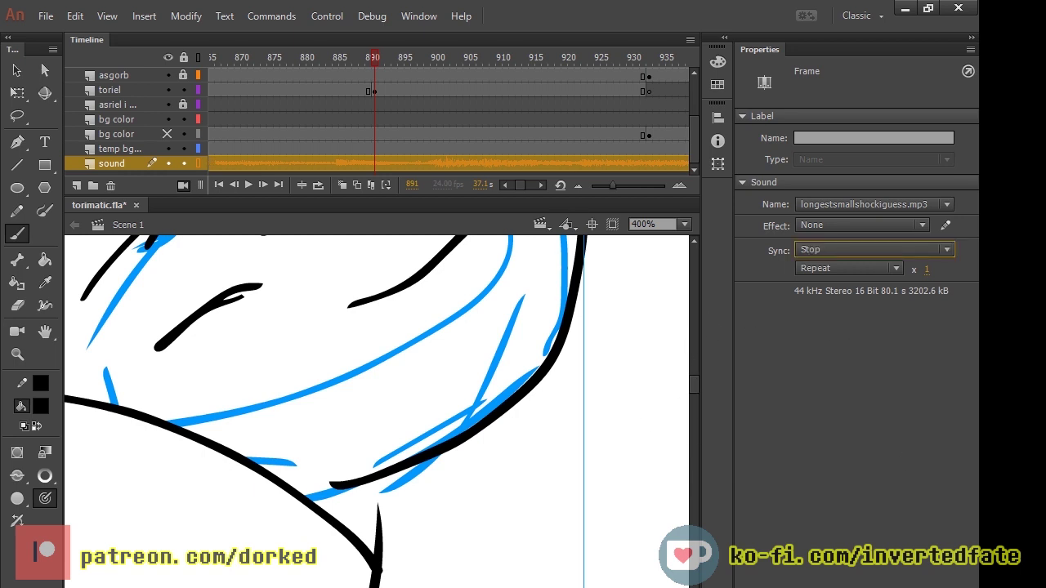
drag(375, 56, 439, 69)
key(comma)
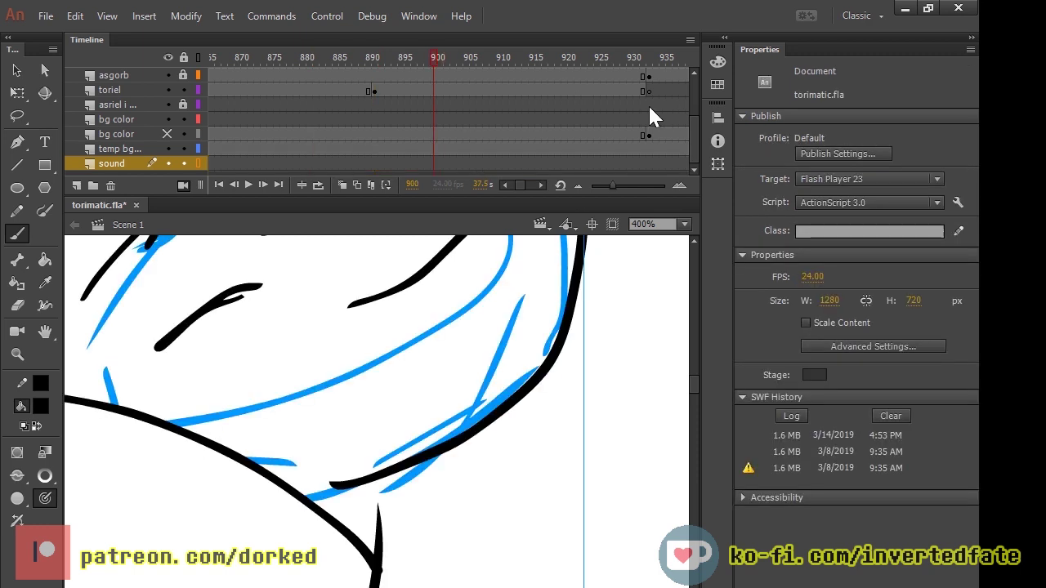
Step: Hide the sound layer and return to the toriel layer's keyframe at frame 891
click(167, 164)
click(131, 90)
key(alt+)
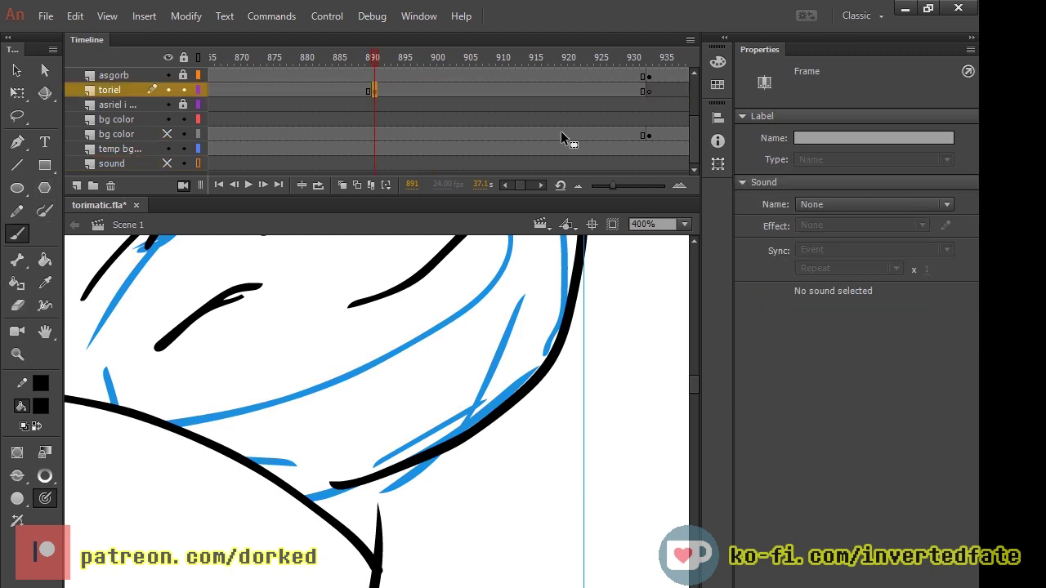
Step: Close the gap between the raised hand's lower outline and the sleeve cuff with a short black brush stroke
drag(389, 473, 373, 557)
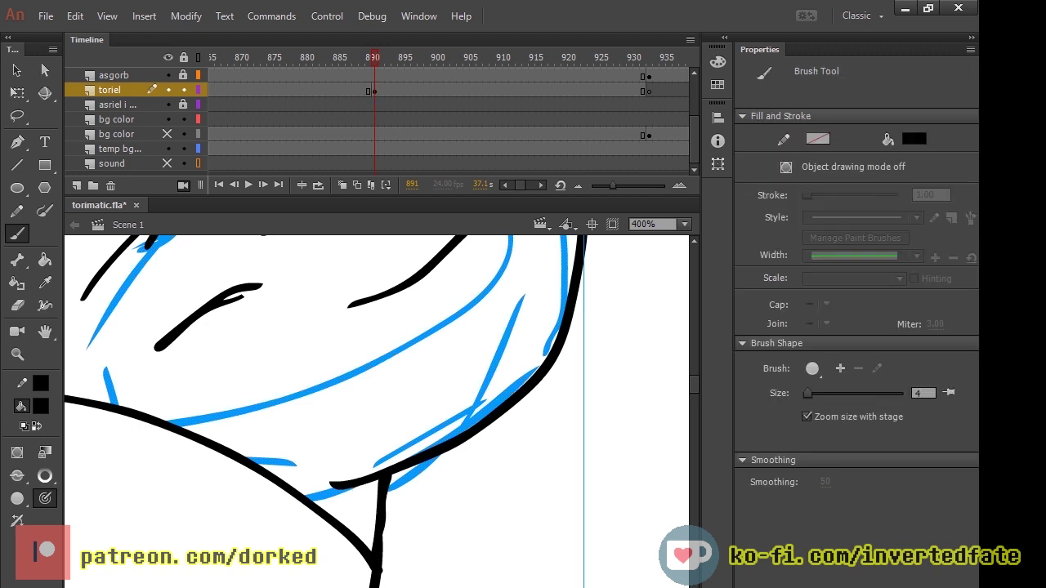
key(ctrl+z)
drag(341, 488, 331, 520)
key(ctrl+z)
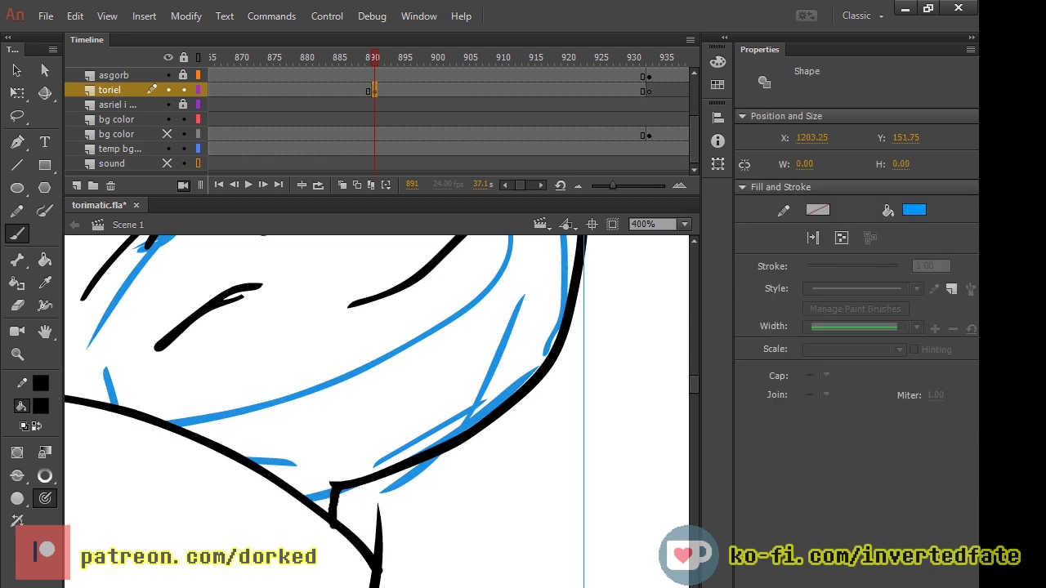
Step: Switch to the Paint Bucket tool with a white fill and look over the raised hand's outlines
key(k)
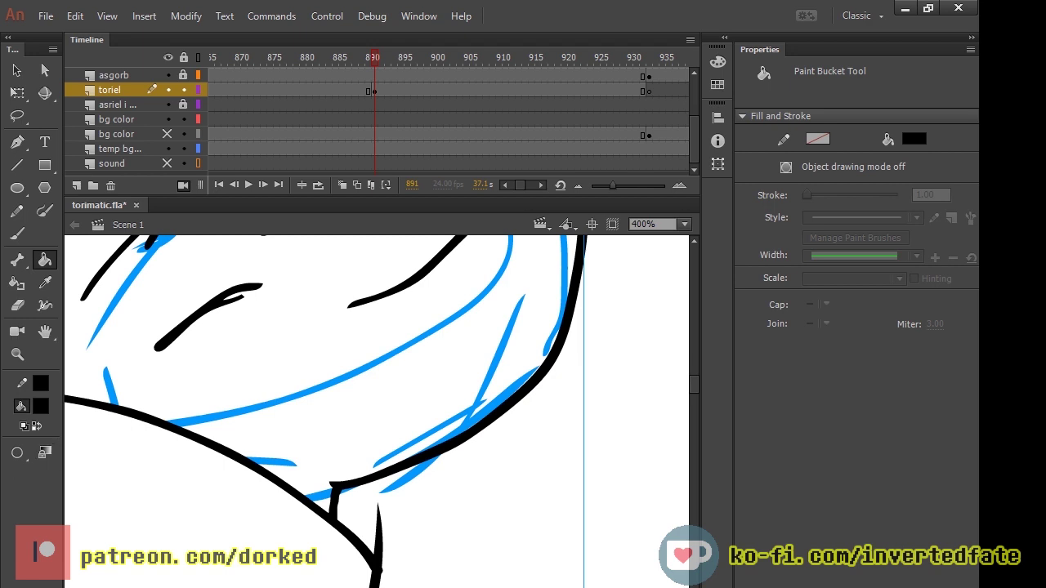
click(62, 498)
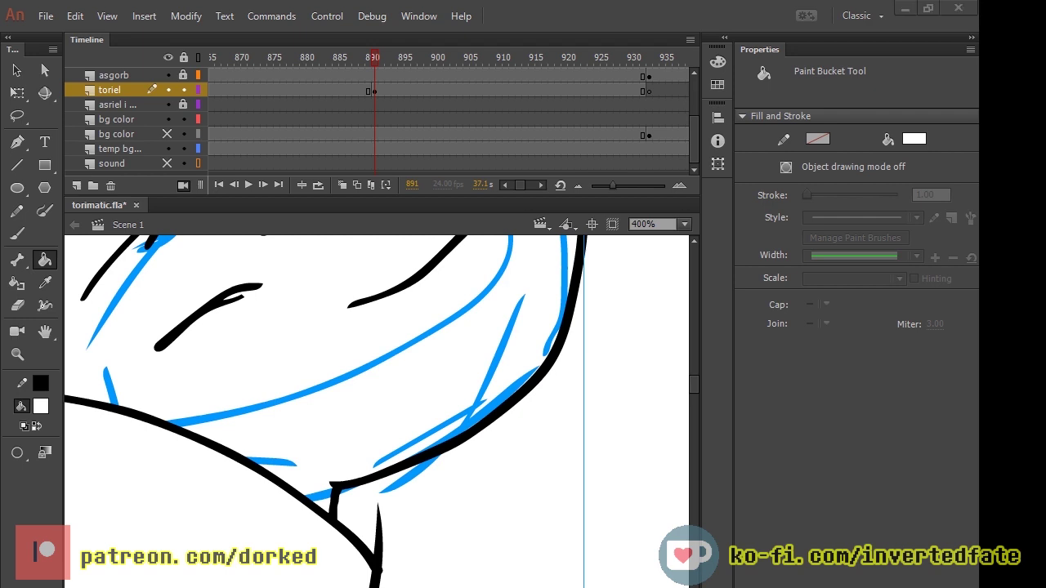
scroll(327, 408, up, 5)
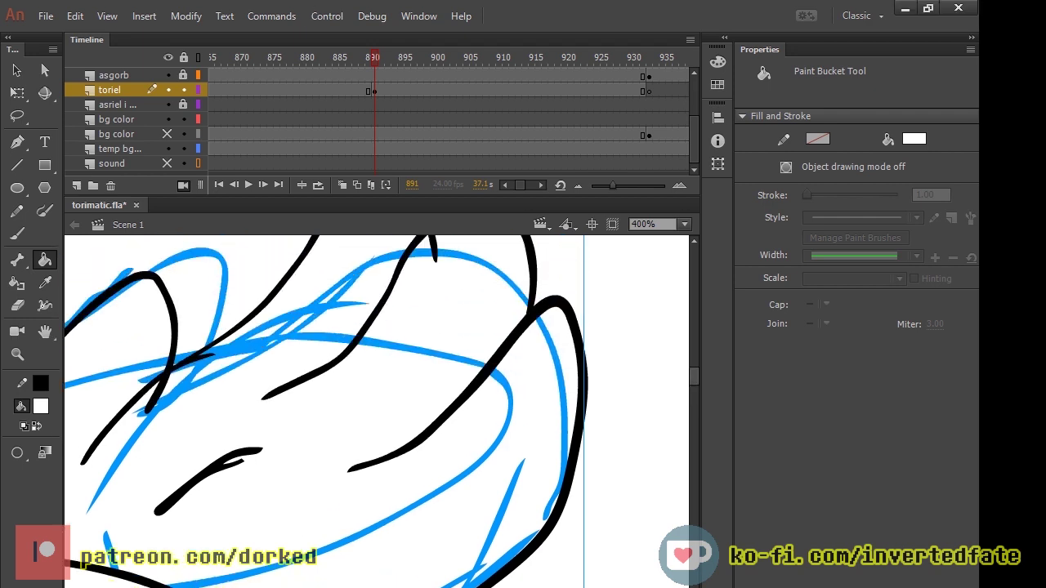
scroll(376, 411, left, 4)
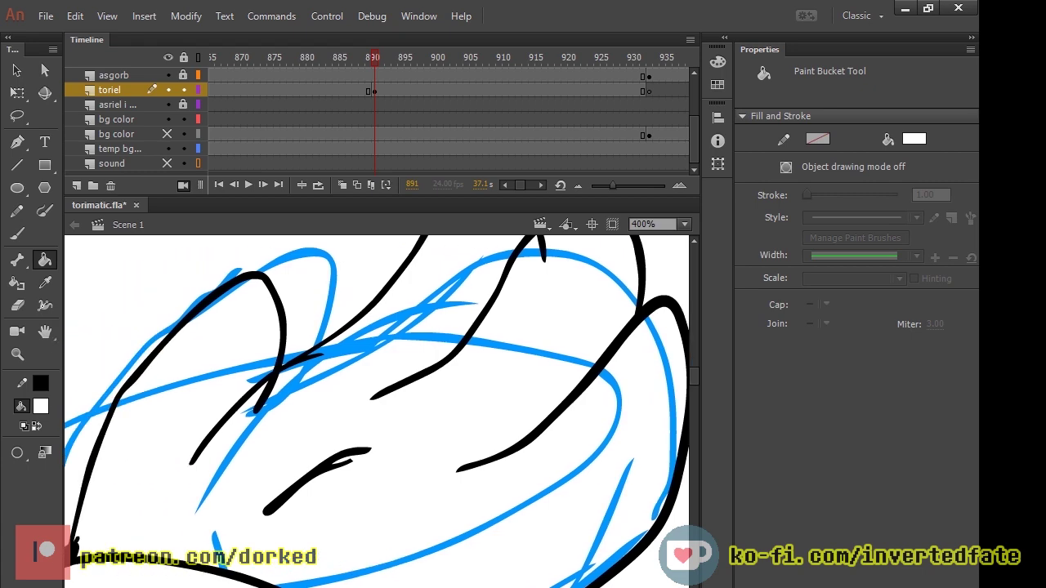
scroll(376, 411, right, 2)
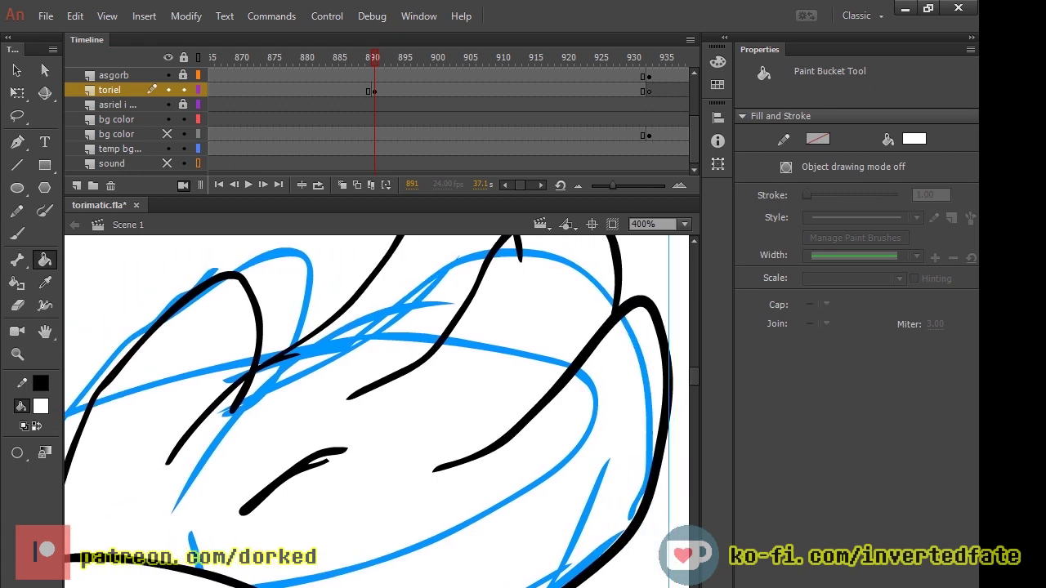
scroll(376, 408, up, 6)
scroll(376, 409, down, 5)
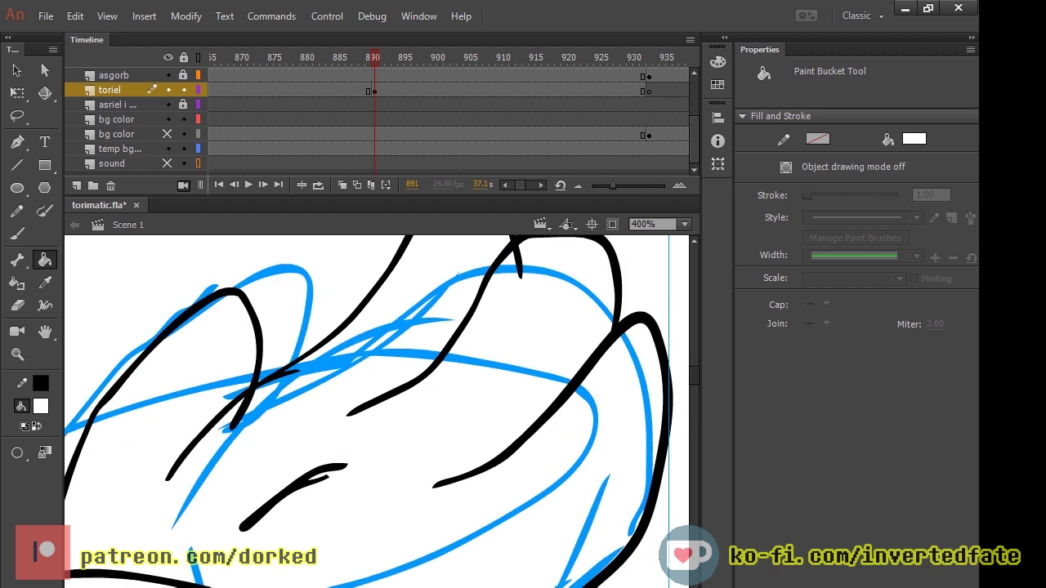
scroll(375, 409, up, 1)
Step: Try erasing the overshooting finger line of the raised hand, and lock the bg color and temp bg layers
key(e)
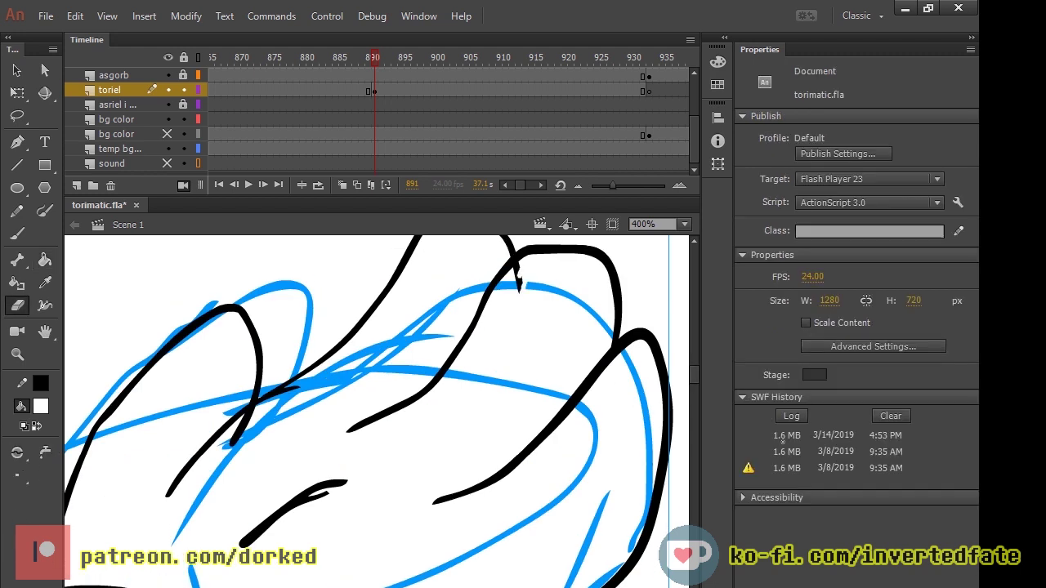
mouse_move(517, 282)
mouse_down()
mouse_move(528, 286)
mouse_move(523, 308)
mouse_up()
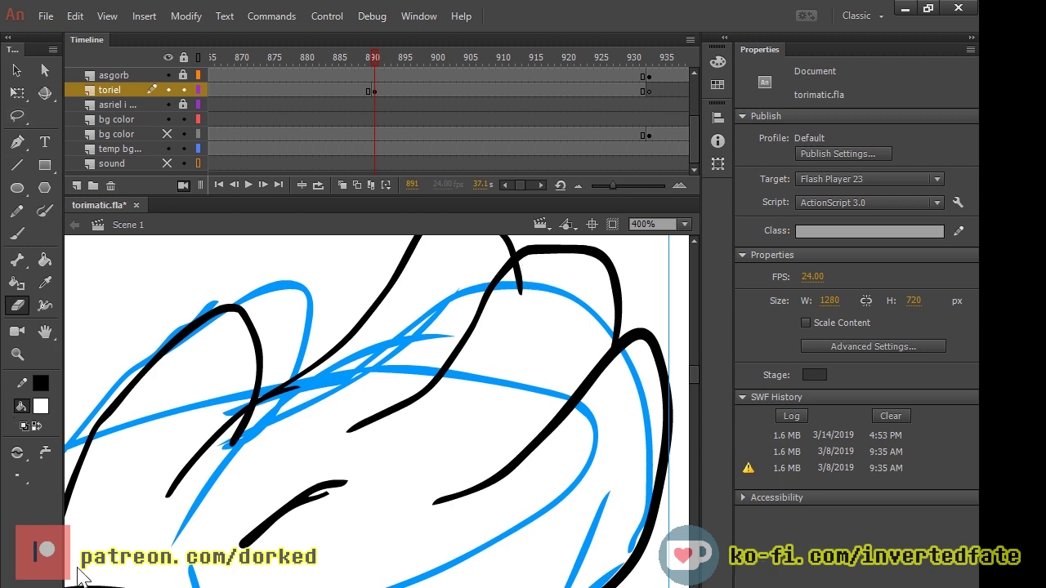
click(183, 149)
click(183, 134)
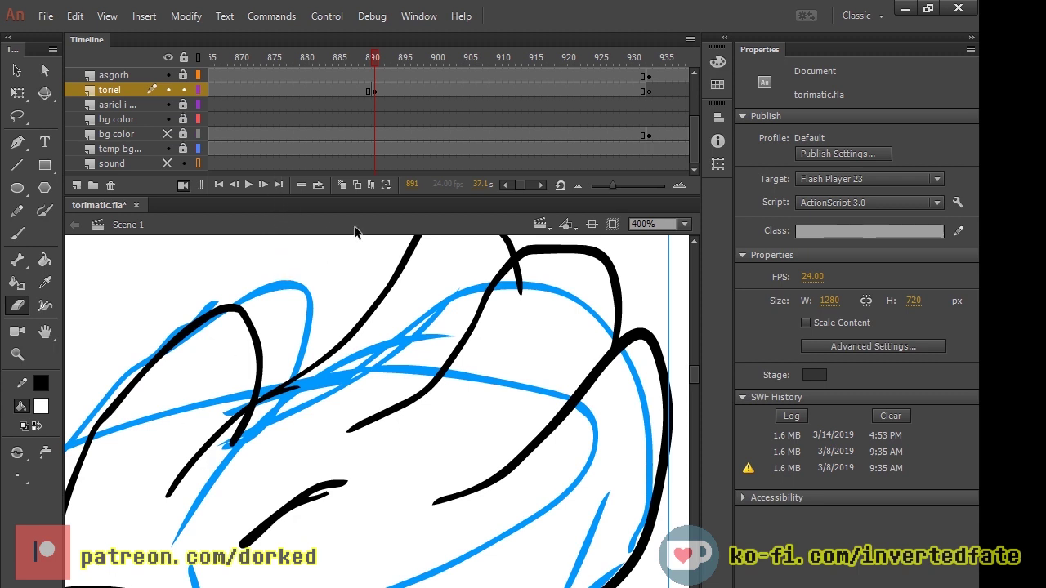
Step: Try again to erase the finger line's overshoot while on the toriel layer, and undo the last strokes
drag(515, 265, 527, 288)
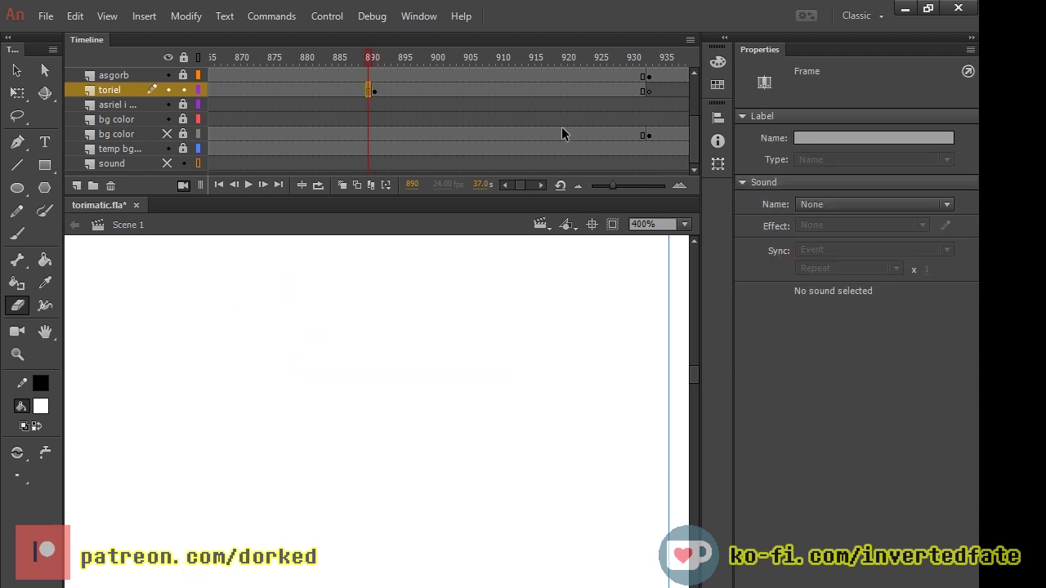
key(.)
mouse_move(523, 265)
mouse_down()
mouse_move(502, 294)
mouse_move(522, 278)
mouse_move(514, 264)
mouse_up()
key(ctrl+z)
key(ctrl+z)
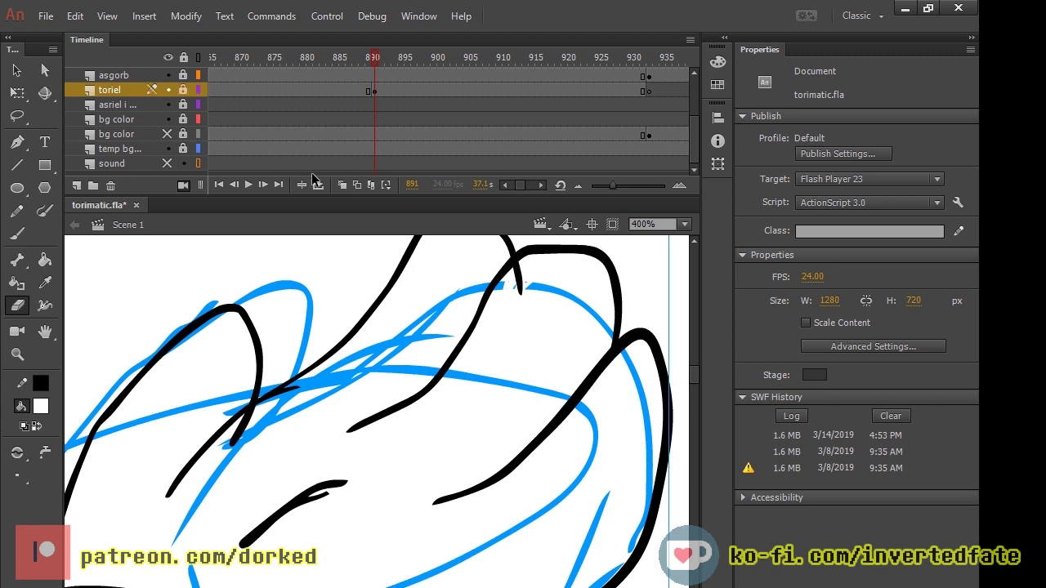
Step: Select and unlock the toriel lines layer at frame 891
scroll(212, 227, up, 2)
scroll(211, 236, up, 1)
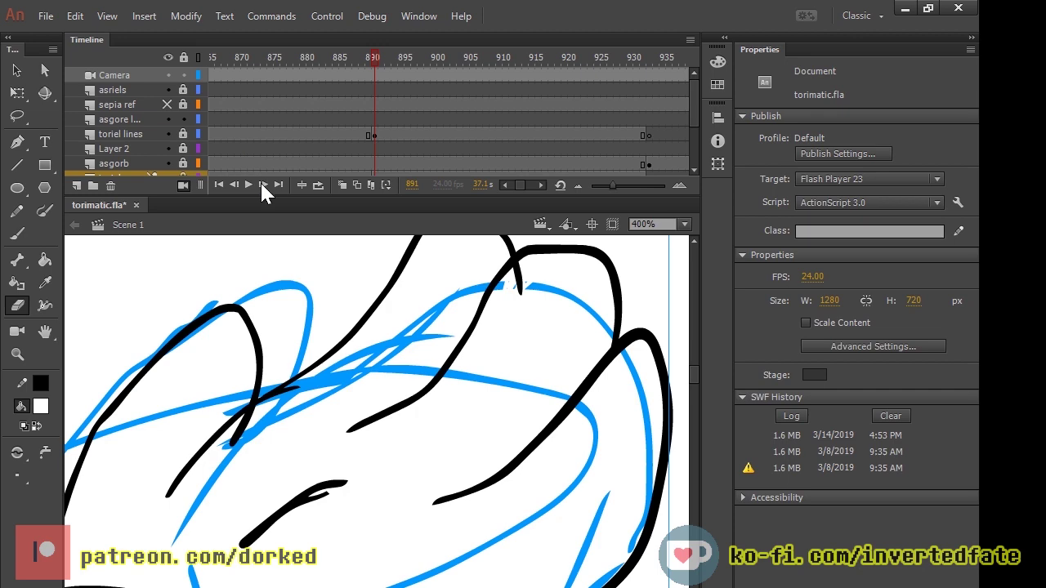
click(121, 134)
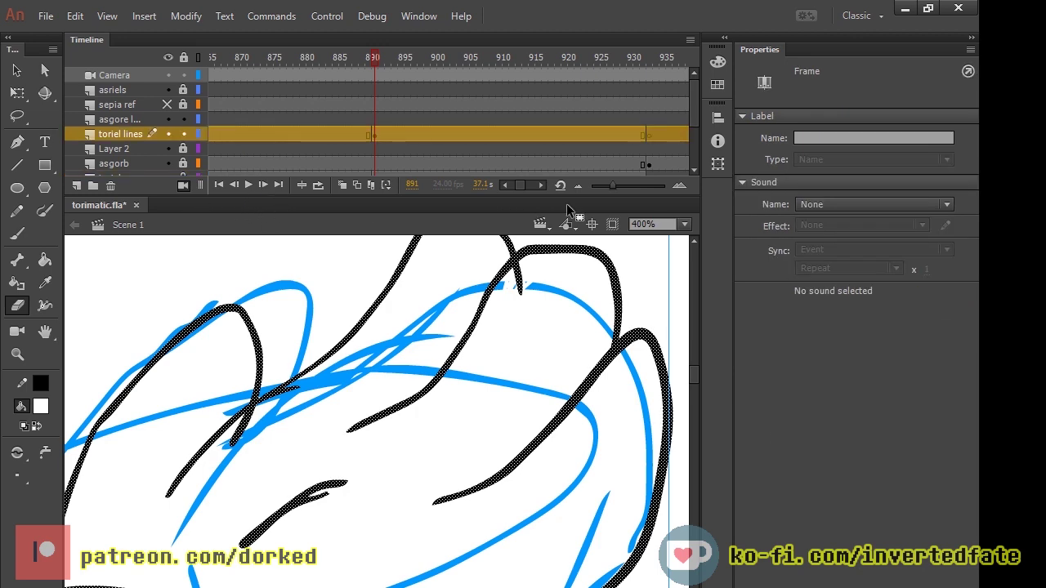
Step: Switch to the Brush tool with a black fill, undo the recolouring of the selected toriel lines artwork and deselect it
scroll(376, 411, down, 3)
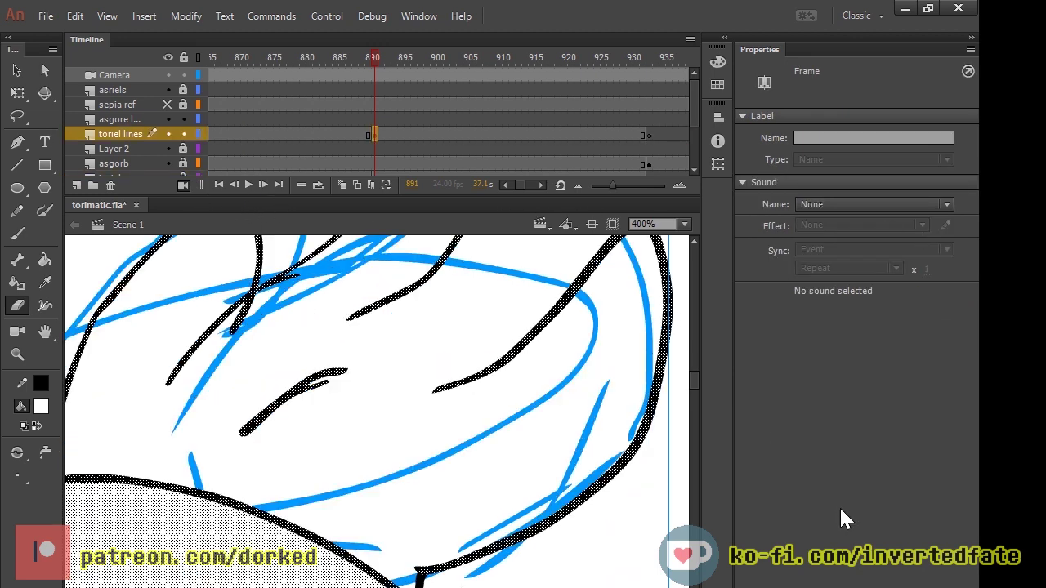
key(y)
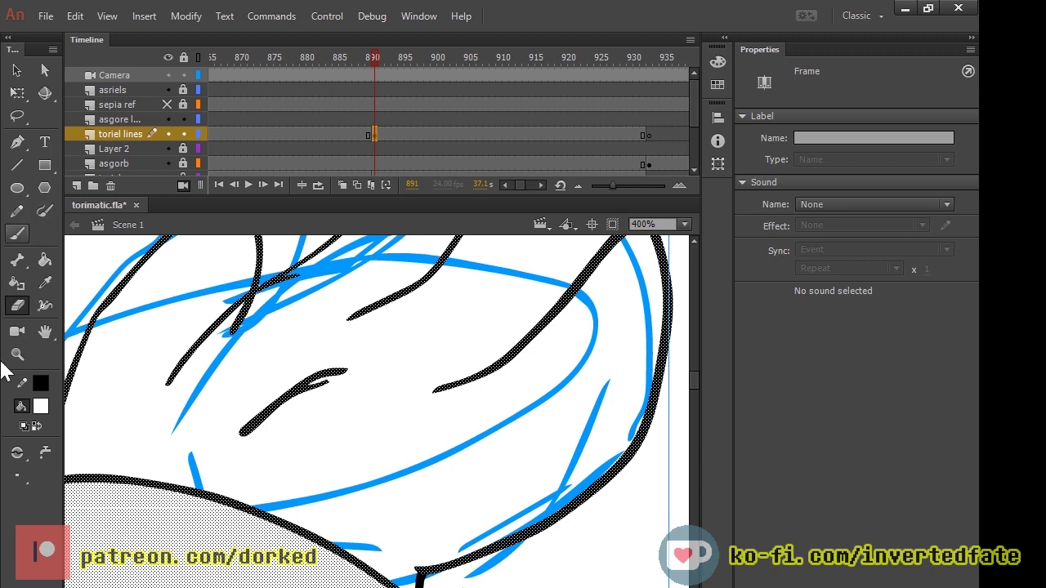
click(15, 233)
drag(421, 570, 421, 577)
key(ctrl+a)
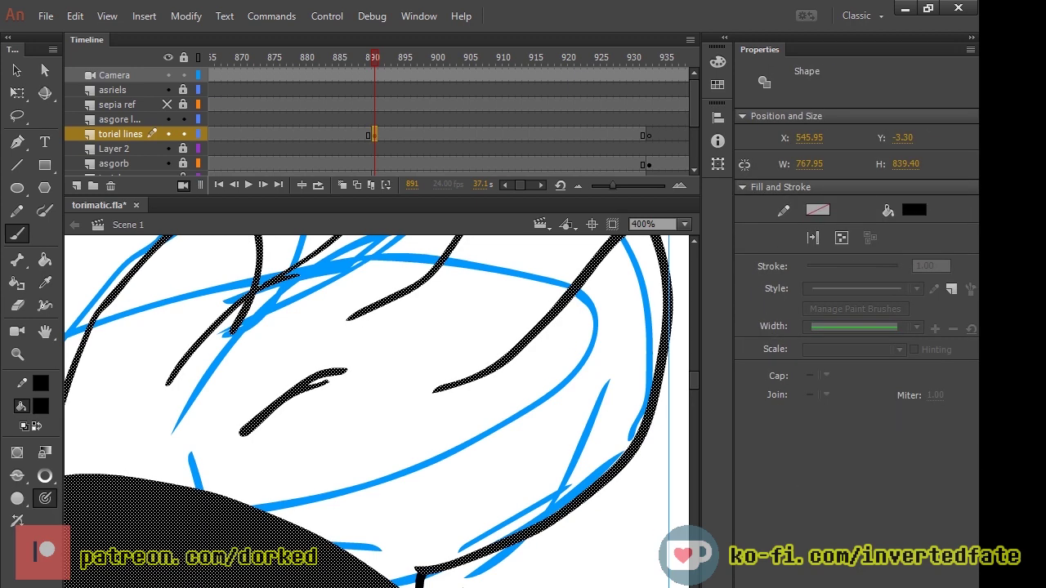
key(ctrl+z)
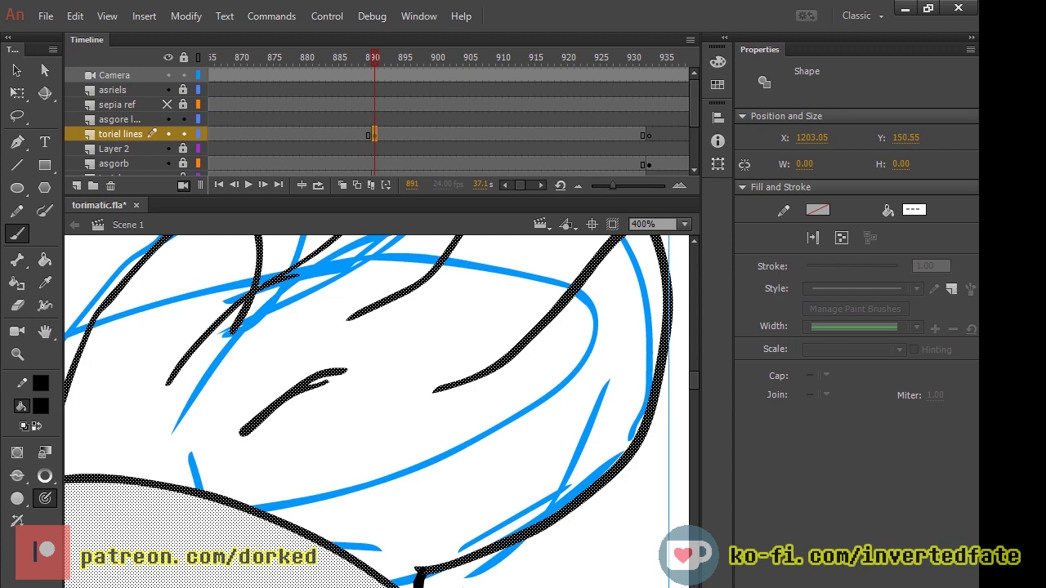
key(ctrl+shift+a)
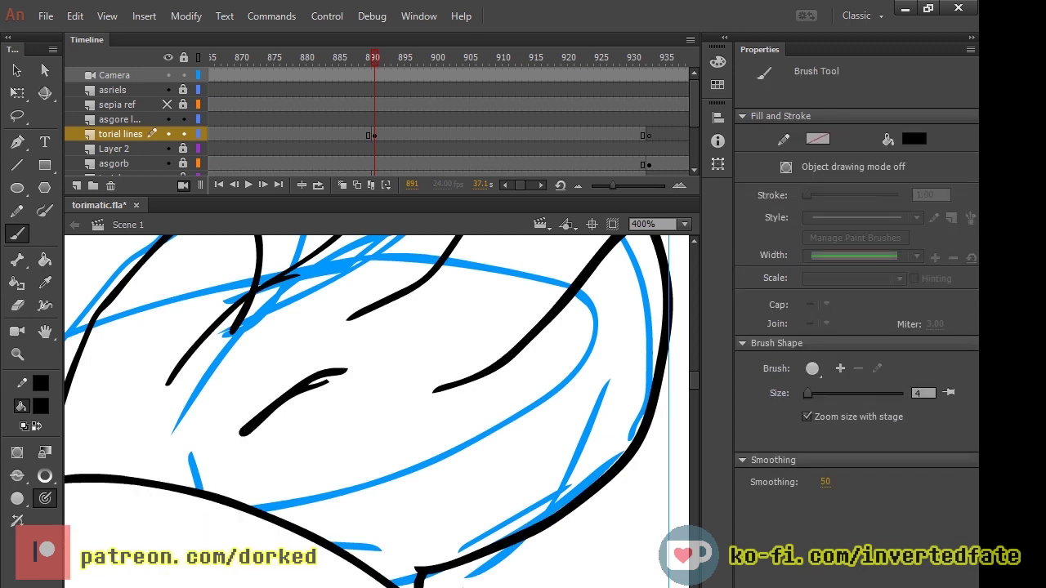
Step: Erase the finger line's overshooting end where the two middle fingers overlap on the toriel lines layer
scroll(368, 409, up, 4)
key(e)
key(i)
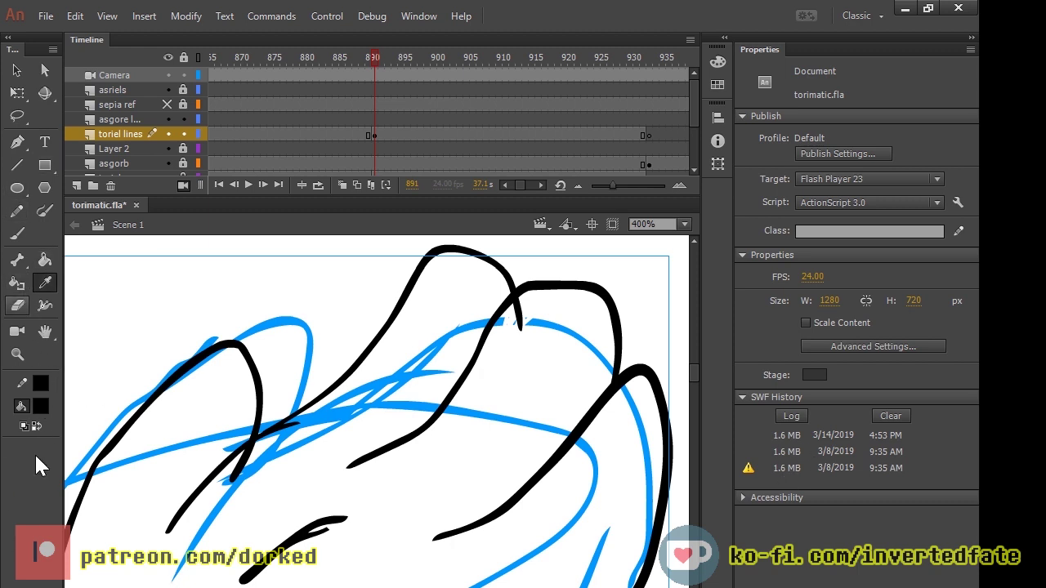
key(e)
drag(519, 302, 517, 334)
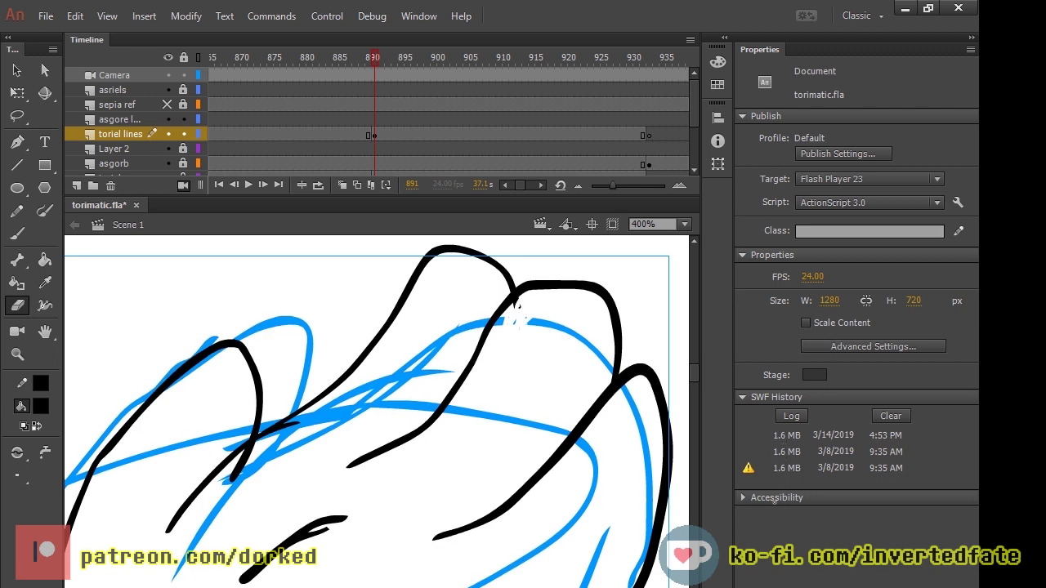
scroll(254, 235, down, 1)
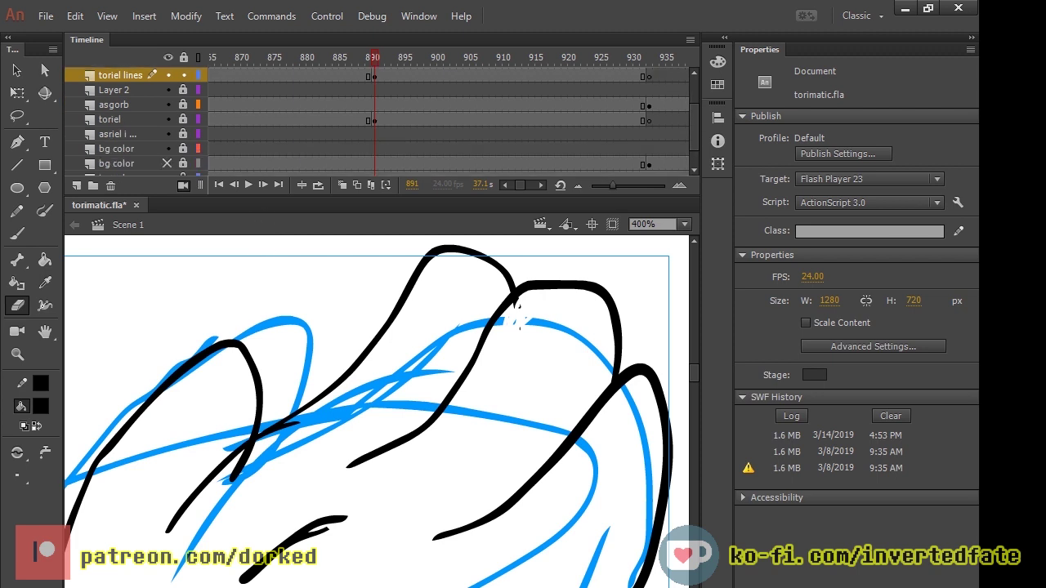
Step: Erase the remaining line overshoot at the base of the fingers and fill the raised hand with white using the Paint Bucket
mouse_move(246, 461)
mouse_down()
mouse_move(233, 483)
mouse_move(239, 469)
mouse_up()
key(ctrl+z)
click(45, 259)
click(296, 583)
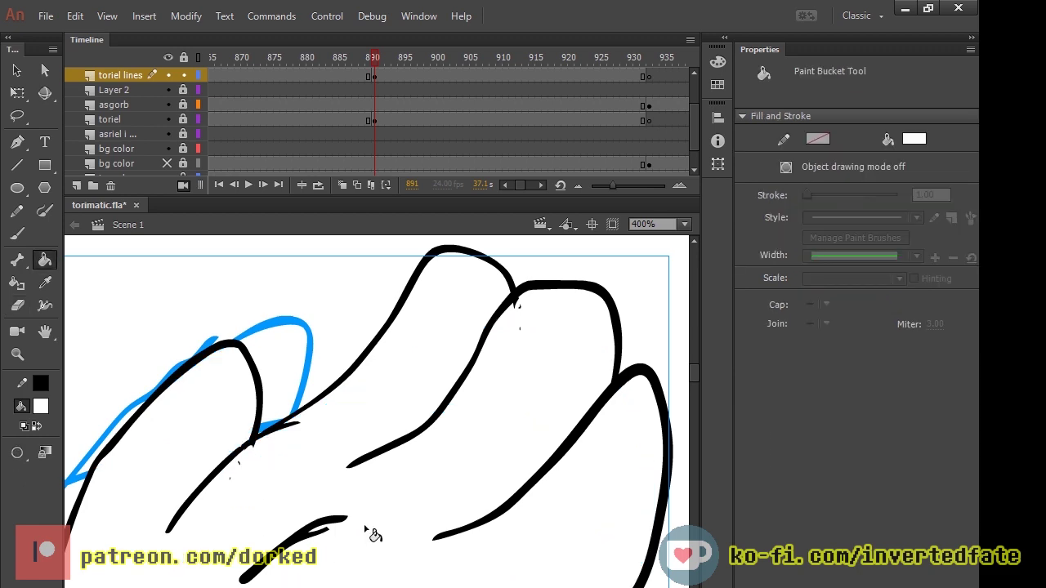
Step: Lock the toriel lines layer
key(ctrl+minus)
key(ctrl+minus)
key(ctrl+minus)
key(ctrl+minus)
key(ctrl+equal)
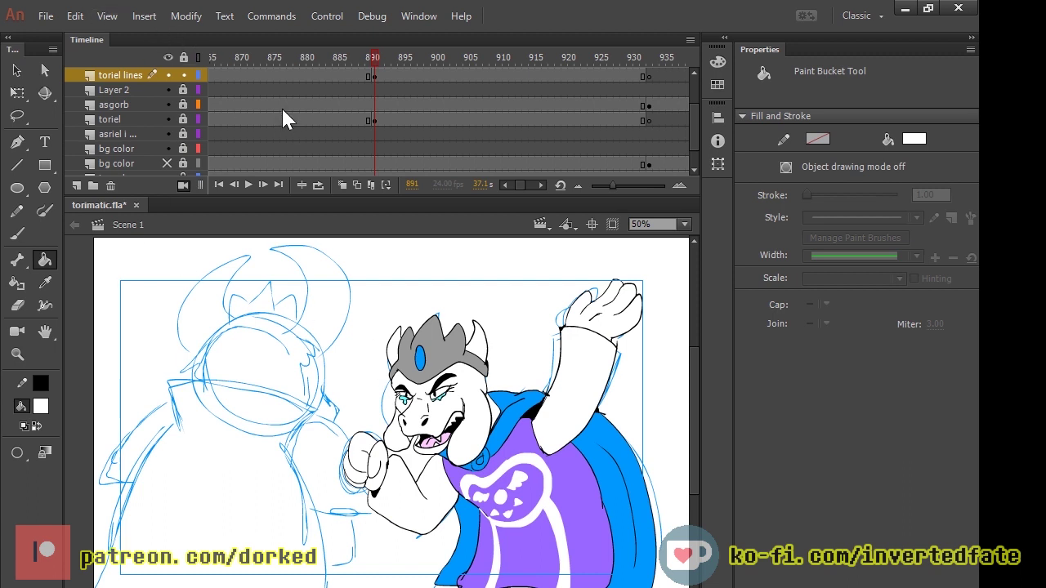
click(183, 74)
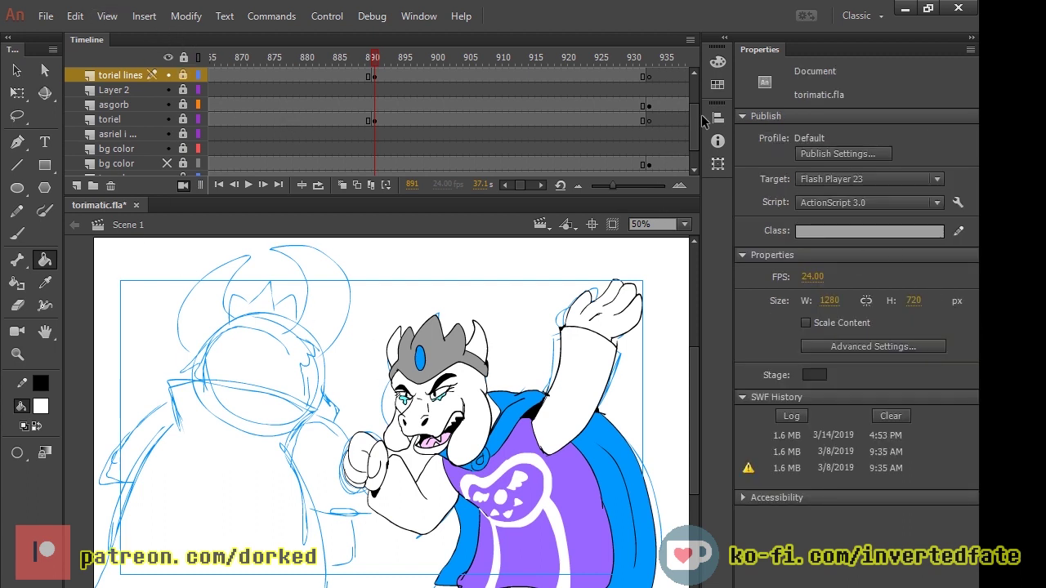
Step: Examine the coloured Toriel poses backwards along the timeline until frame 1
mouse_move(694, 123)
mouse_down()
mouse_move(694, 139)
mouse_move(693, 114)
mouse_up()
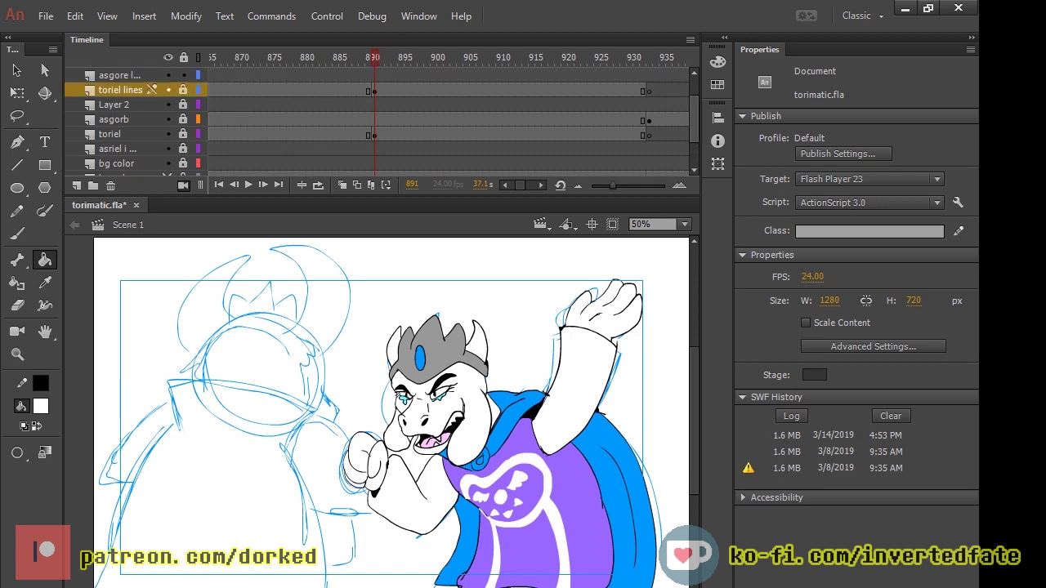
key(comma)
drag(222, 127, 223, 131)
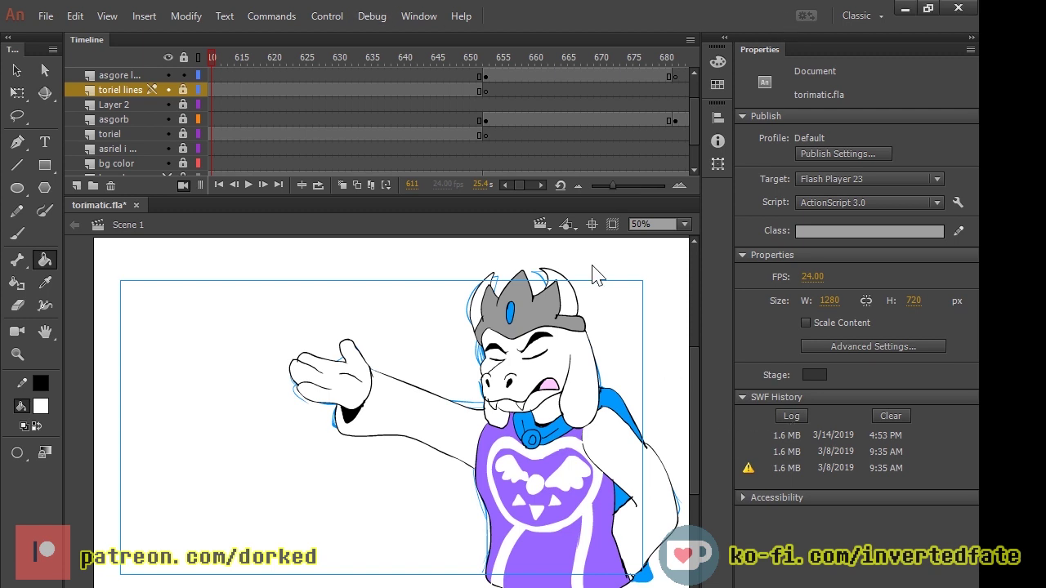
mouse_move(212, 56)
mouse_down()
mouse_move(195, 55)
mouse_move(276, 56)
mouse_move(224, 59)
mouse_up()
key(comma)
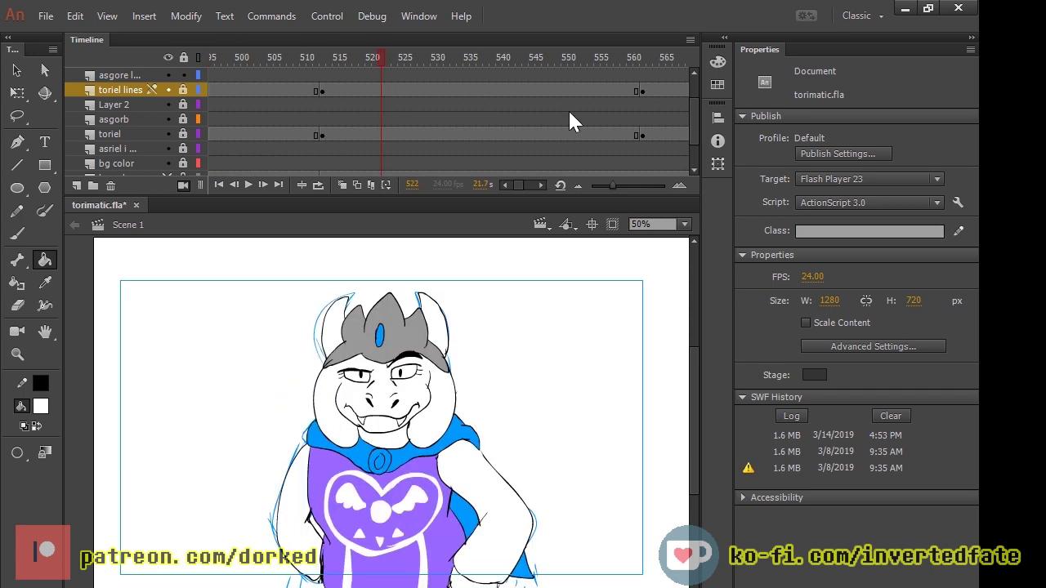
key(Return)
key(comma)
drag(299, 124, 263, 139)
key(comma)
key(comma)
key(comma)
key(comma)
key(comma)
key(comma)
key(comma)
key(comma)
key(comma)
key(comma)
key(comma)
key(comma)
key(comma)
key(comma)
key(comma)
key(comma)
key(comma)
key(comma)
key(comma)
key(comma)
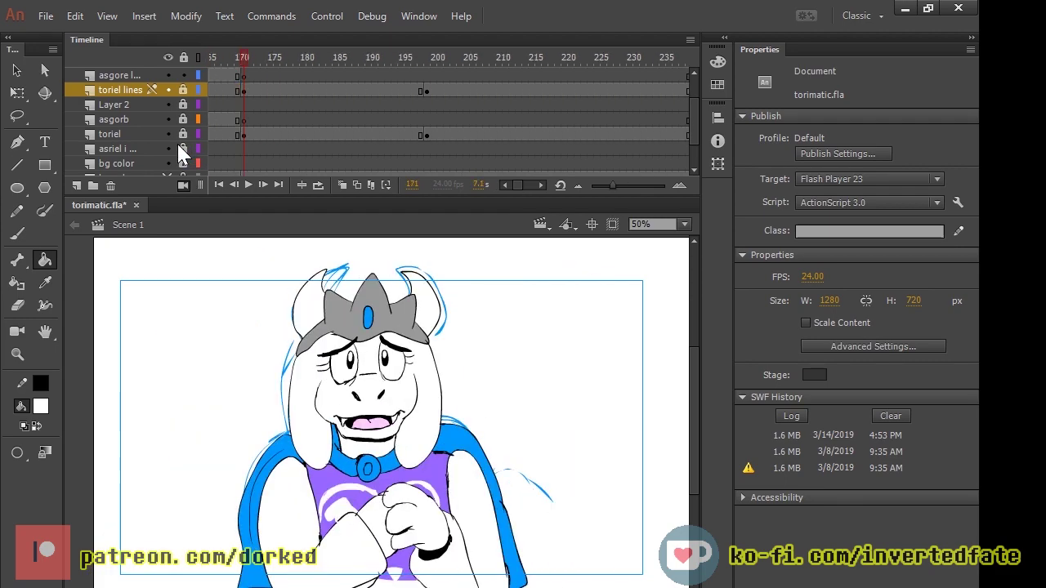
drag(177, 141, 206, 162)
scroll(449, 120, down, 3)
scroll(196, 105, up, 3)
scroll(196, 105, down, 3)
drag(212, 58, 109, 96)
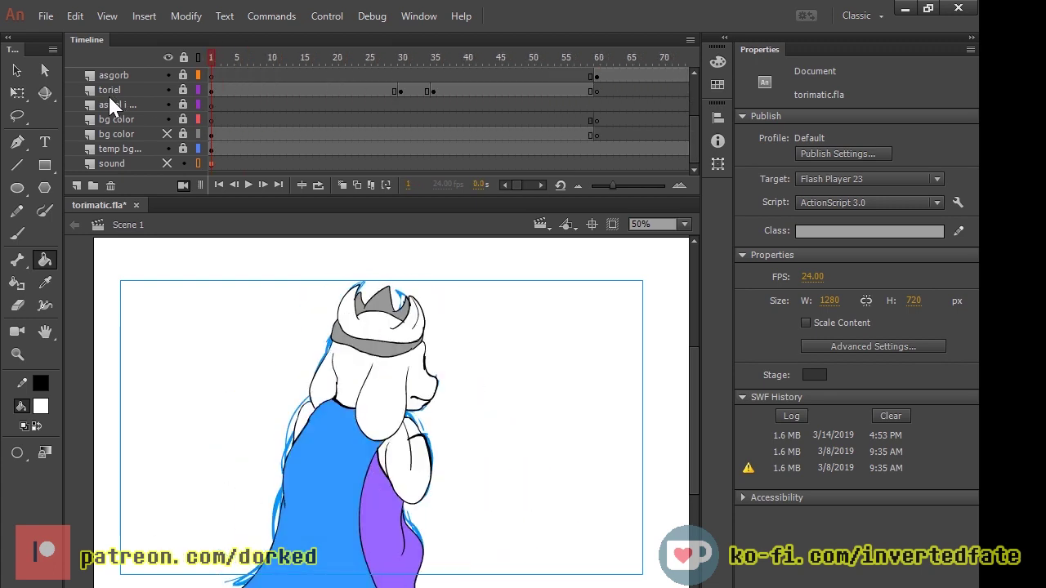
Step: Show the lower bg color layer with the painted background, and hide the upper bg color and temp bg layers
click(167, 149)
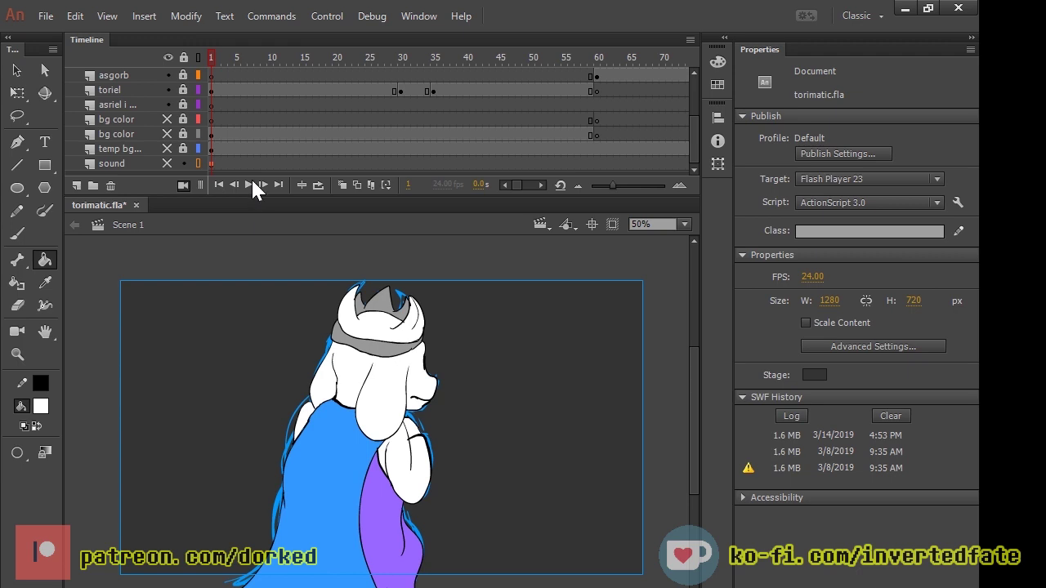
key(ctrl+z)
key(ctrl+z)
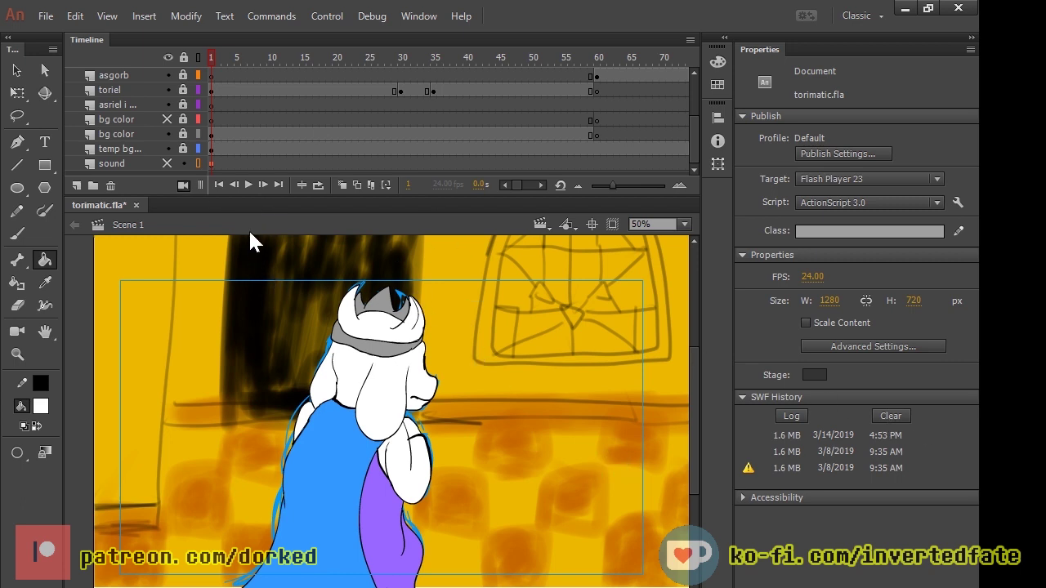
key(ctrl+y)
key(ctrl+y)
key(ctrl+z)
key(ctrl+z)
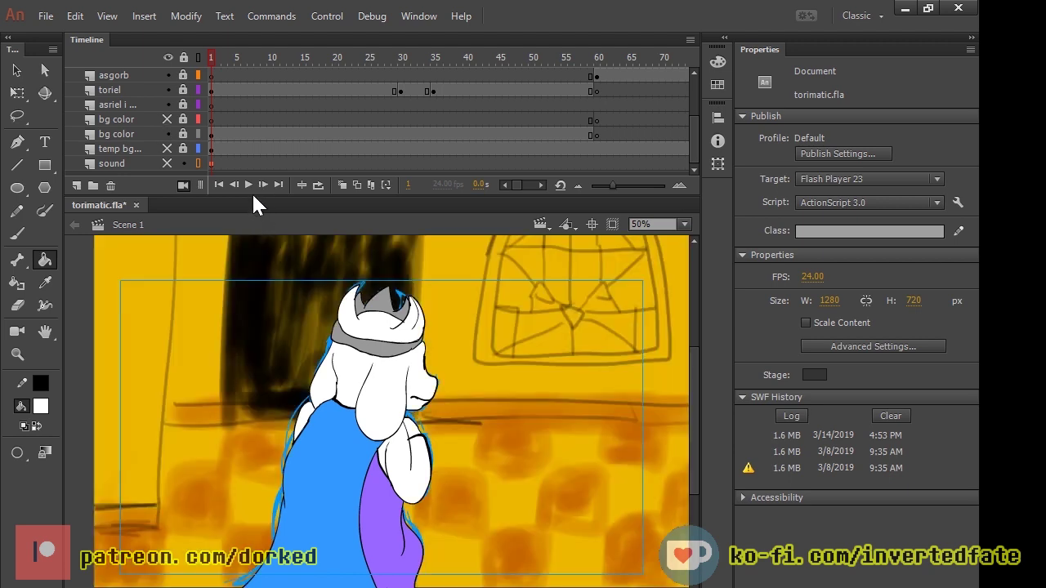
key(ctrl+z)
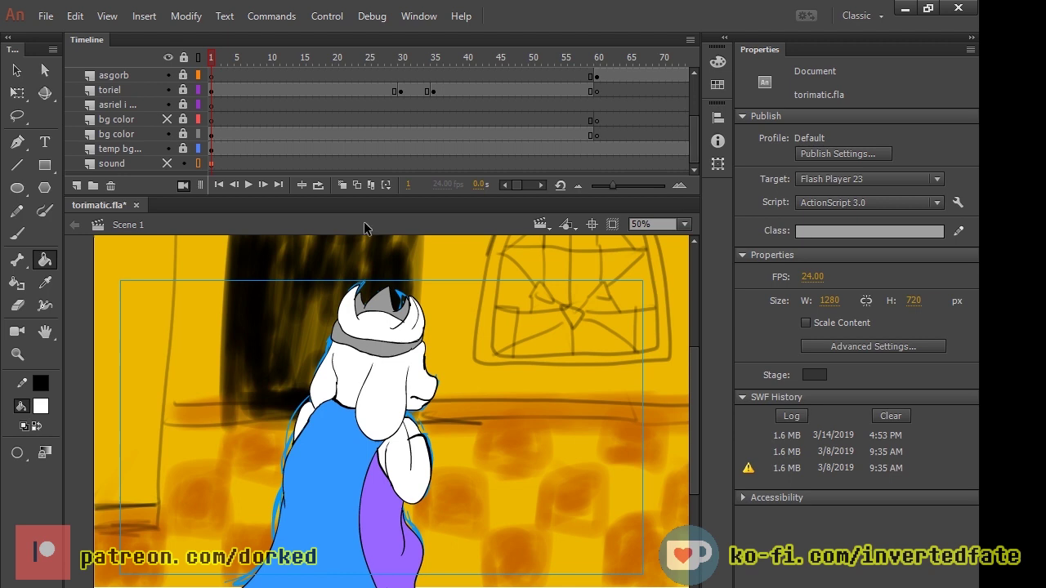
key(ctrl+z)
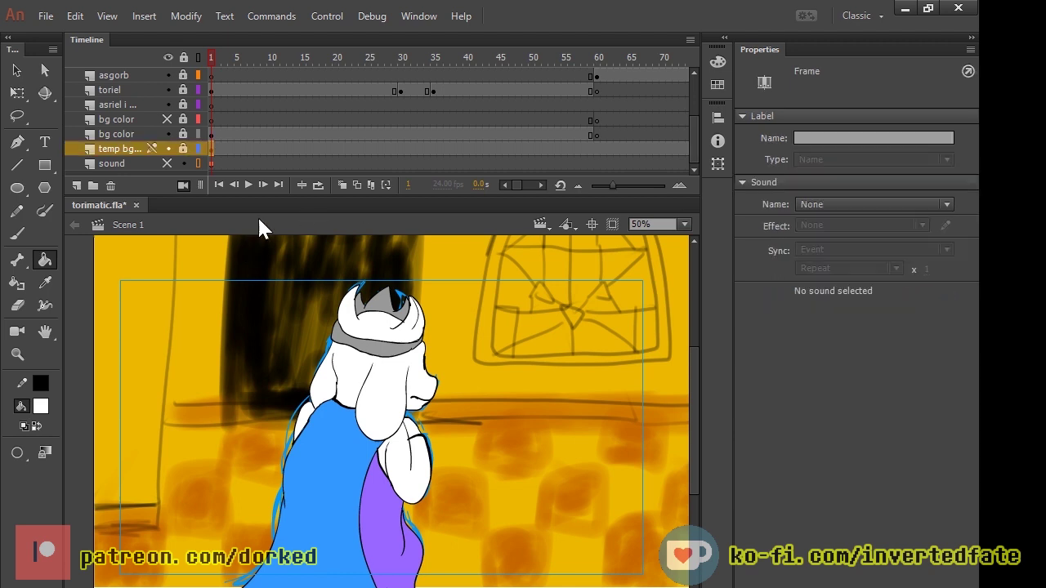
key(ctrl+z)
key(ctrl+z)
key(ctrl+z)
key(ctrl+z)
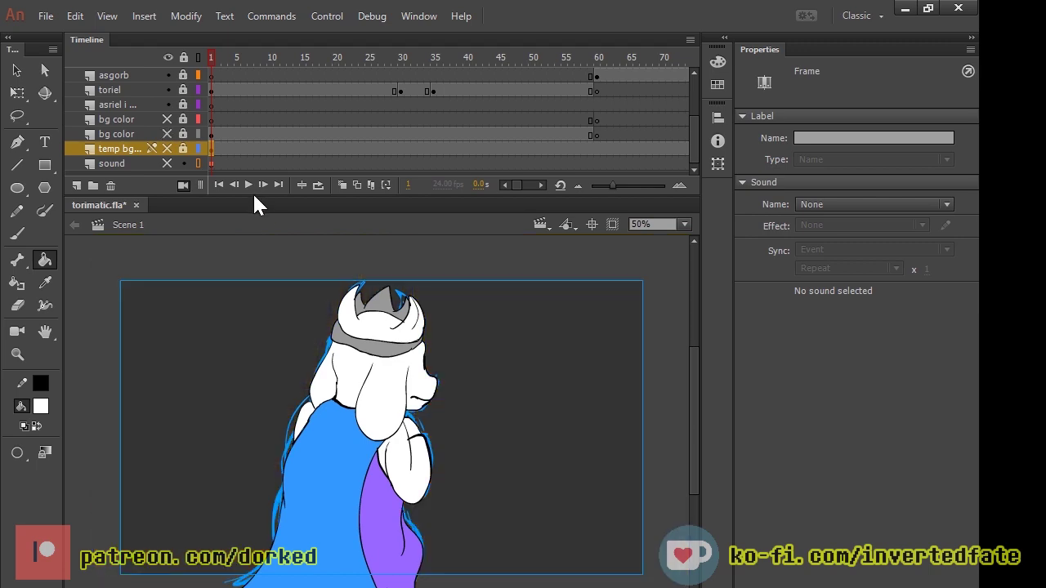
key(ctrl+z)
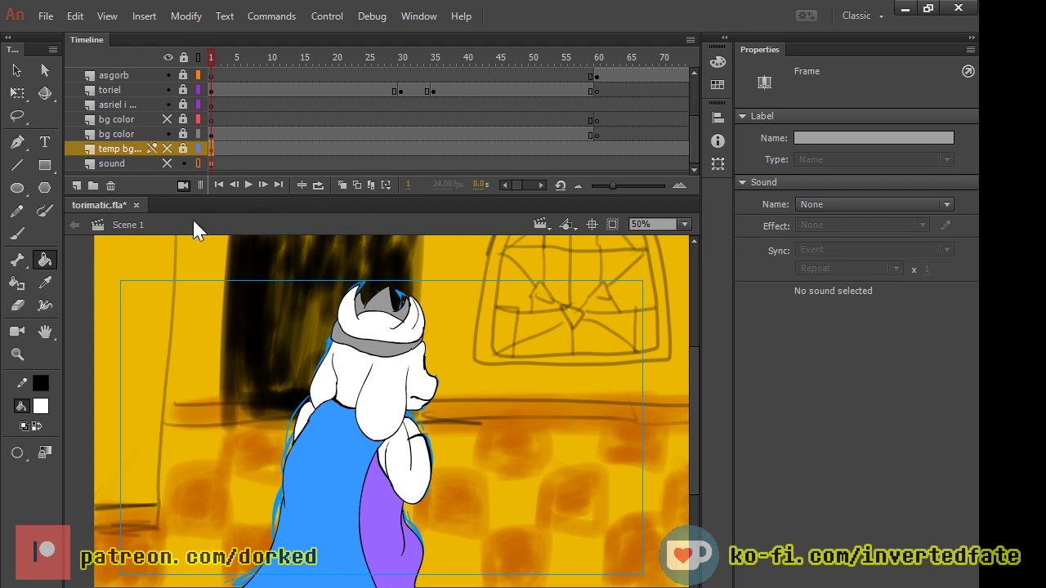
key(ctrl+z)
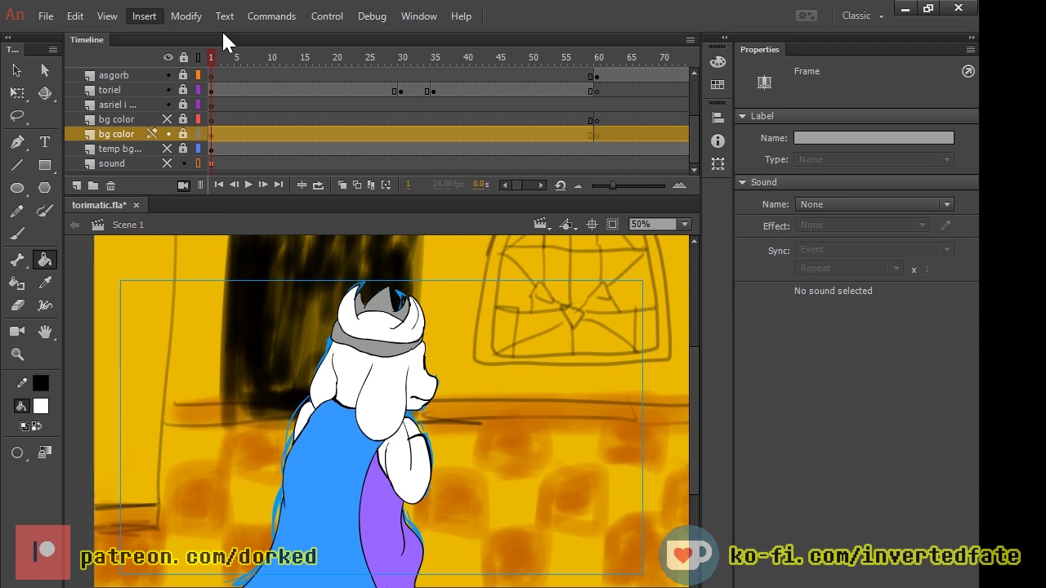
Step: Add a layer above the lower bg color layer and name it new bg
click(76, 185)
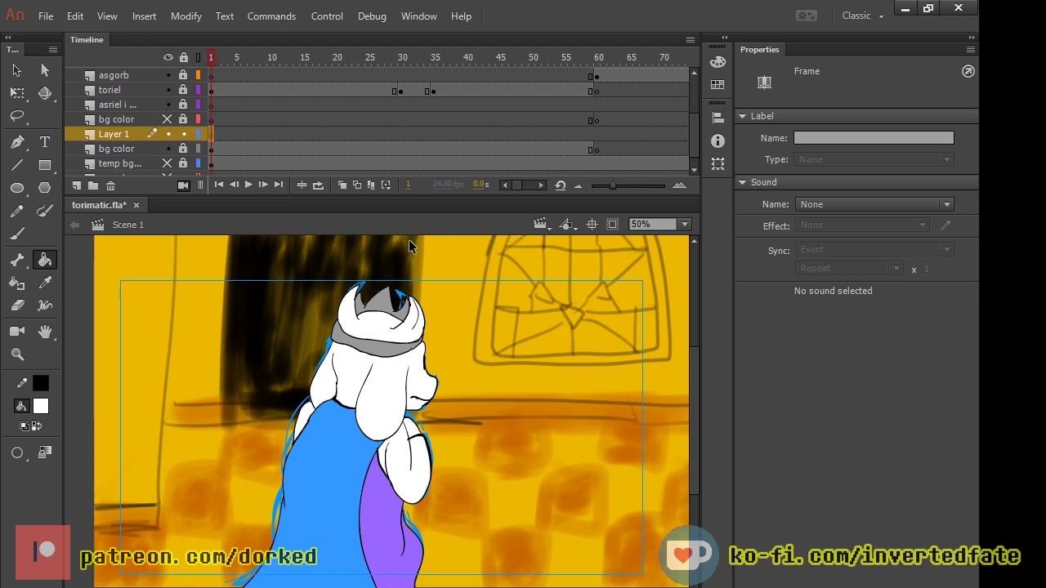
click(120, 148)
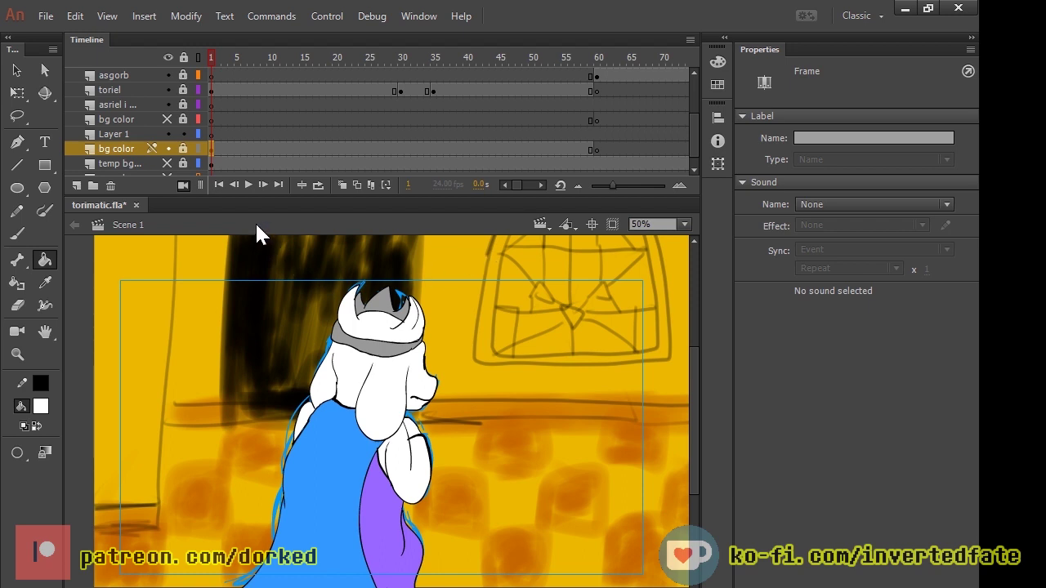
scroll(597, 570, up, 3)
scroll(595, 569, down, 3)
key(Return)
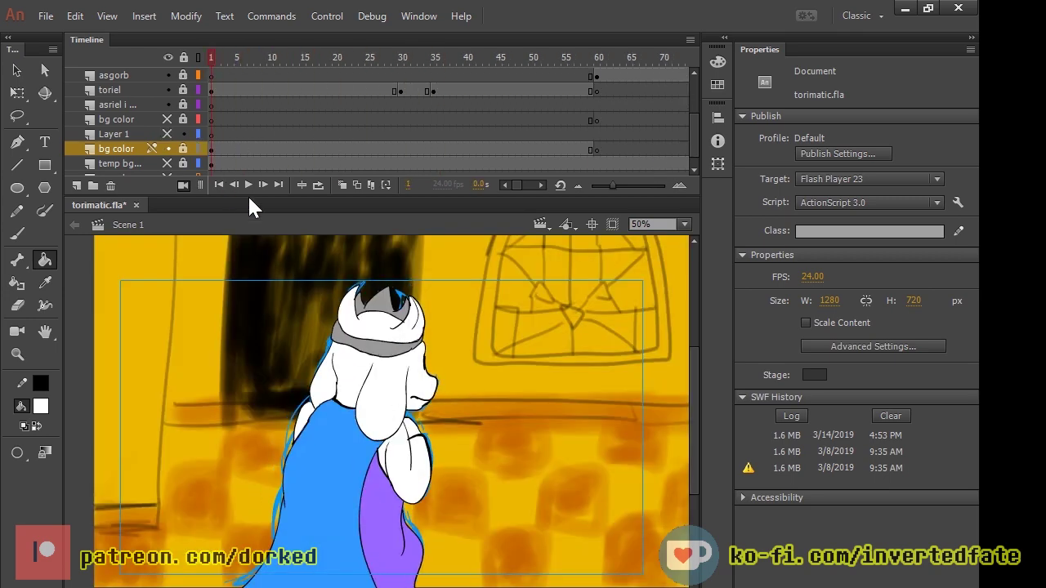
double_click(120, 134)
text(new bg)
key(Return)
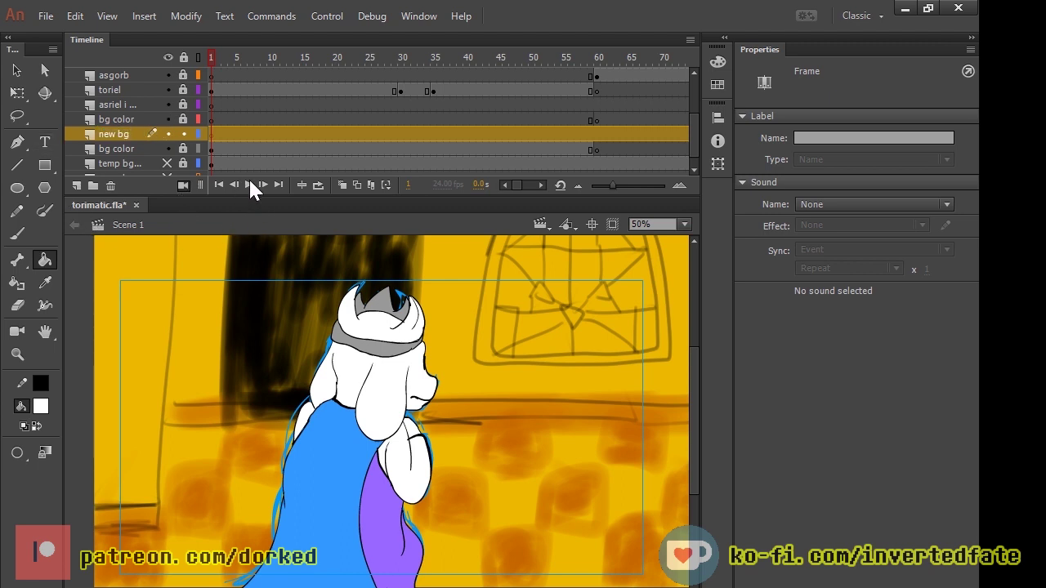
Step: Play the animation to review the backgrounds of its shots and return to frame 1
key(Return)
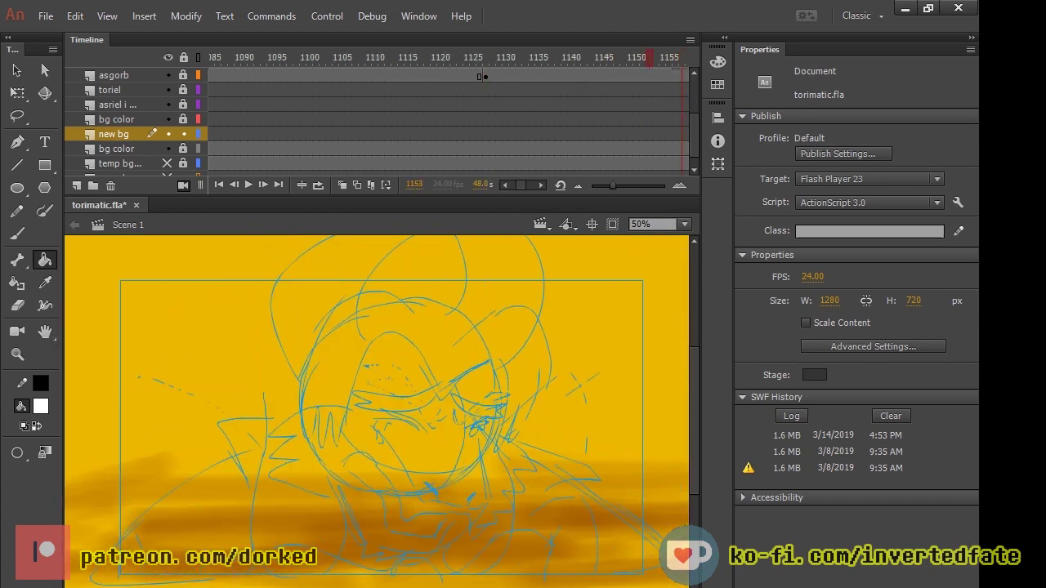
key(Return)
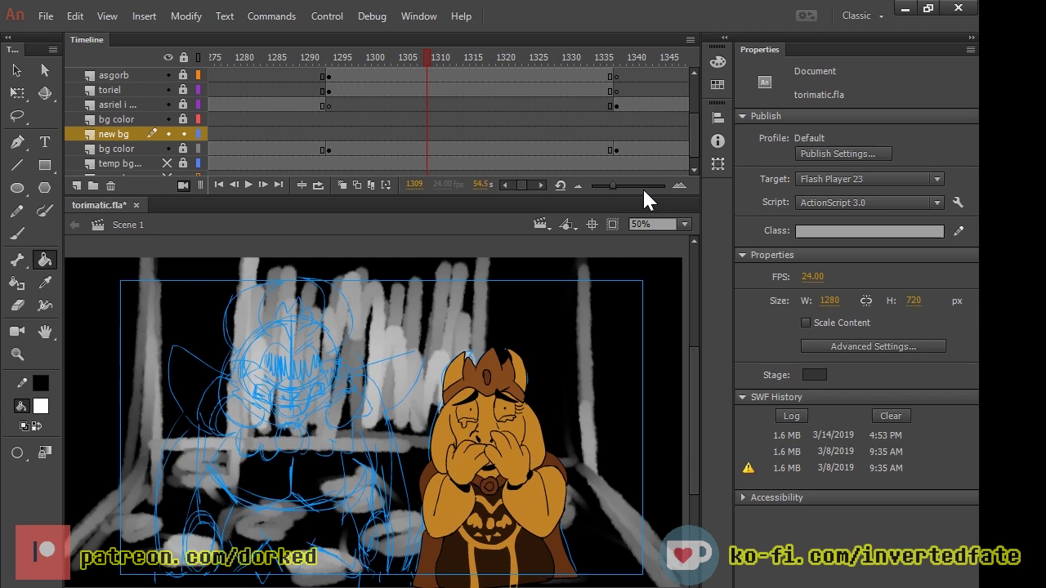
key(Return)
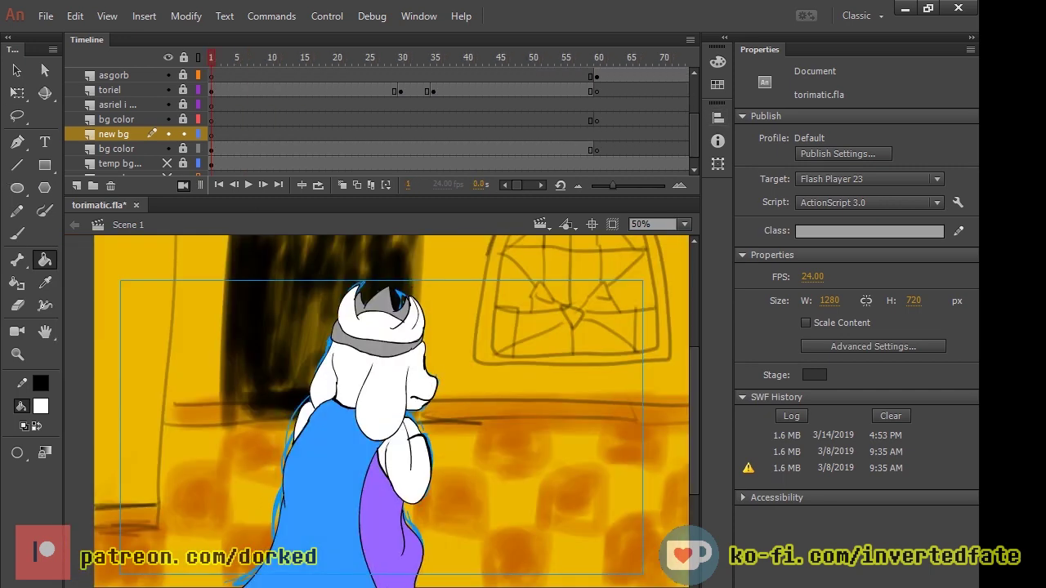
Step: Lock the unlocked asgore line layer above toriel lines
drag(694, 134, 694, 99)
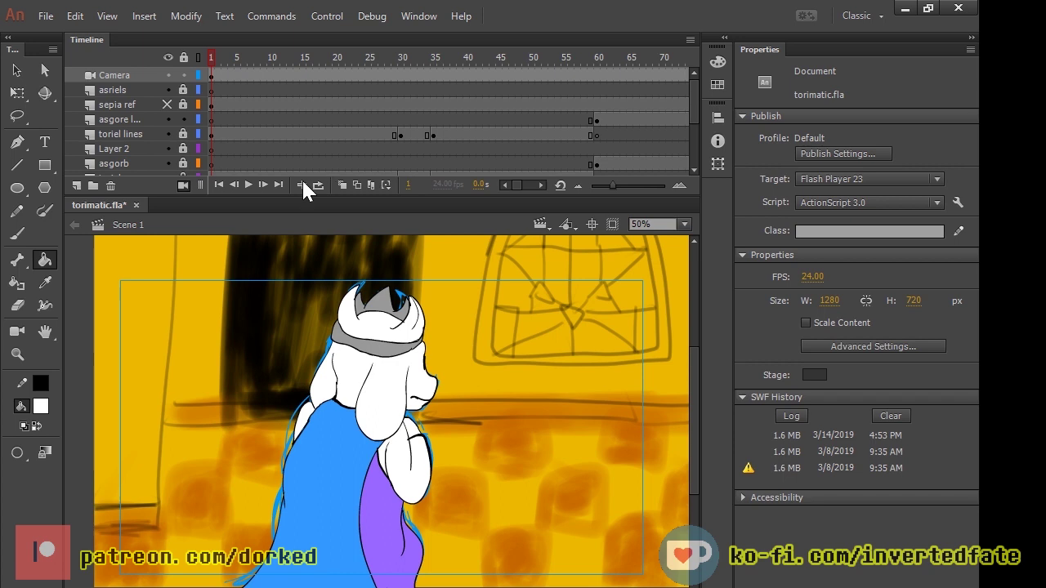
scroll(238, 183, down, 1)
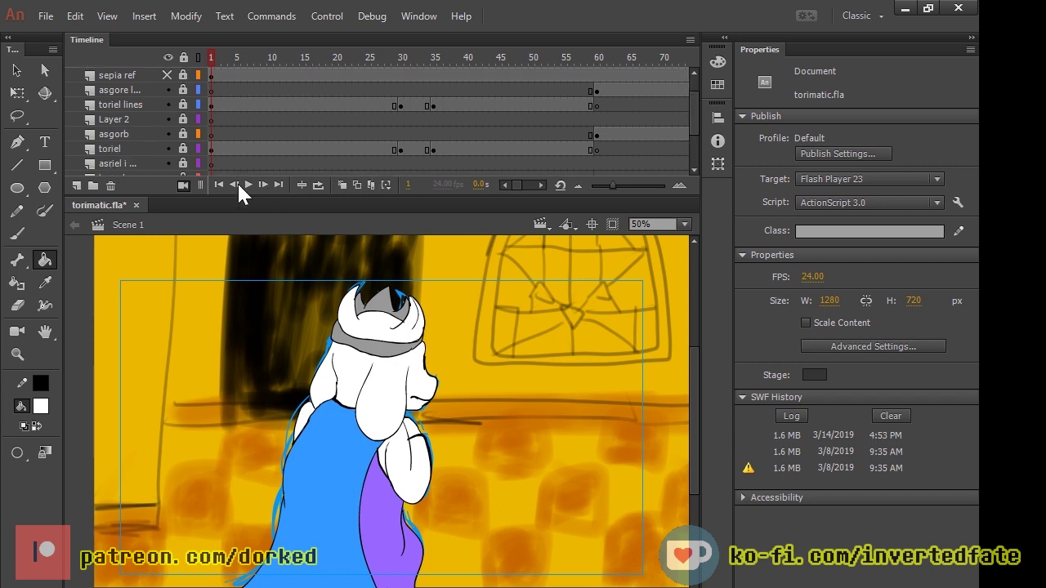
scroll(255, 187, down, 2)
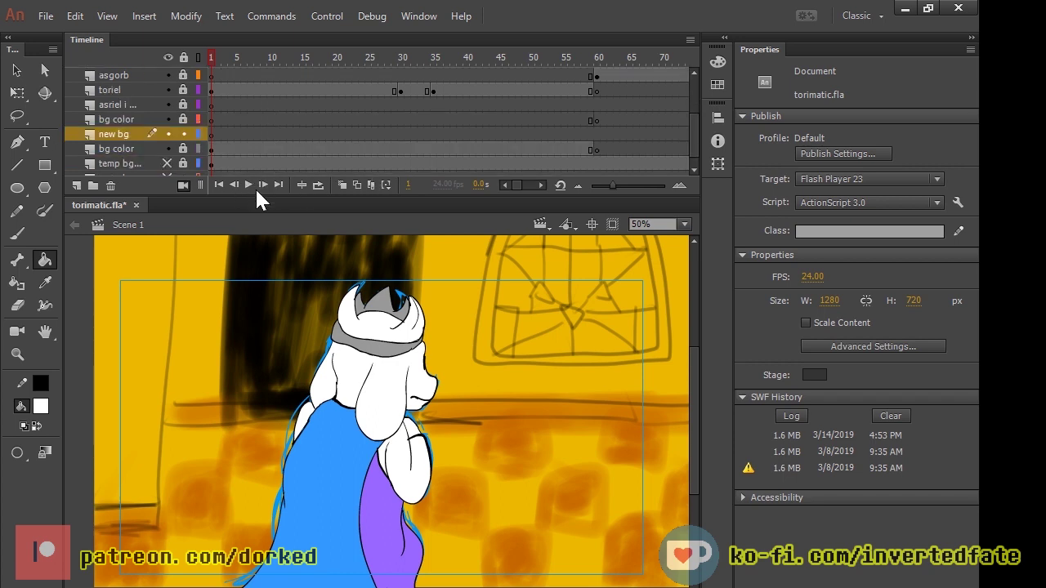
Step: Switch to the Line tool and select the new bg layer at frame 1 for drawing
click(117, 149)
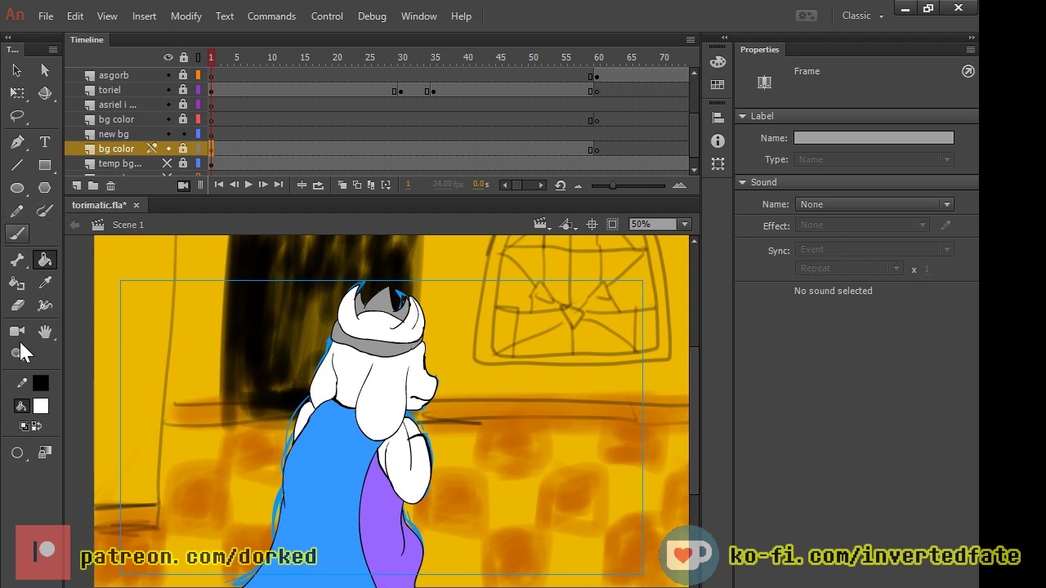
click(17, 164)
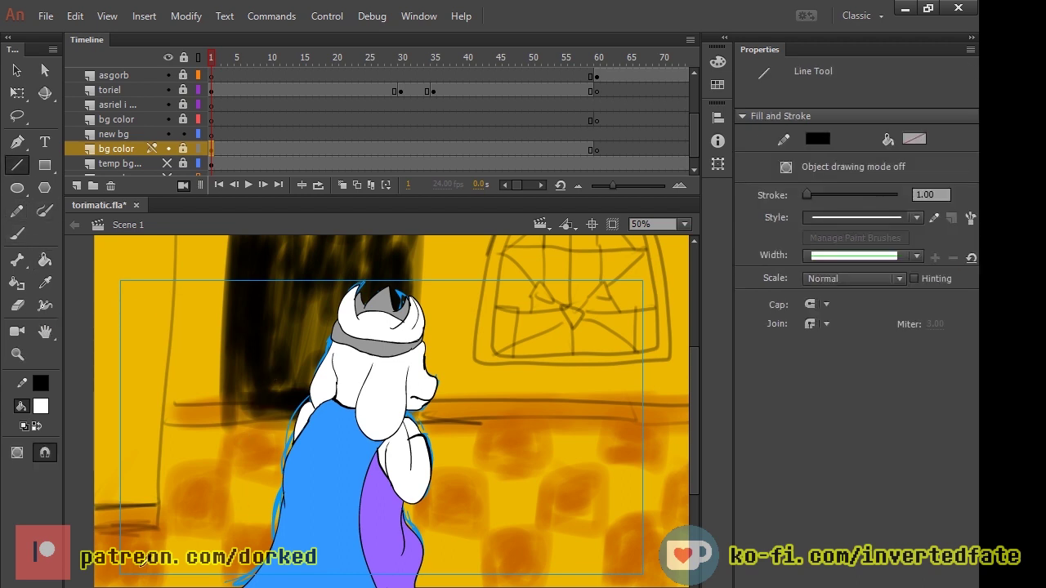
click(96, 575)
click(123, 134)
Step: Try to trace the wall's vertical and bottom edges with a 1.00 stroke on new bg, and undo the lines
drag(175, 237, 166, 532)
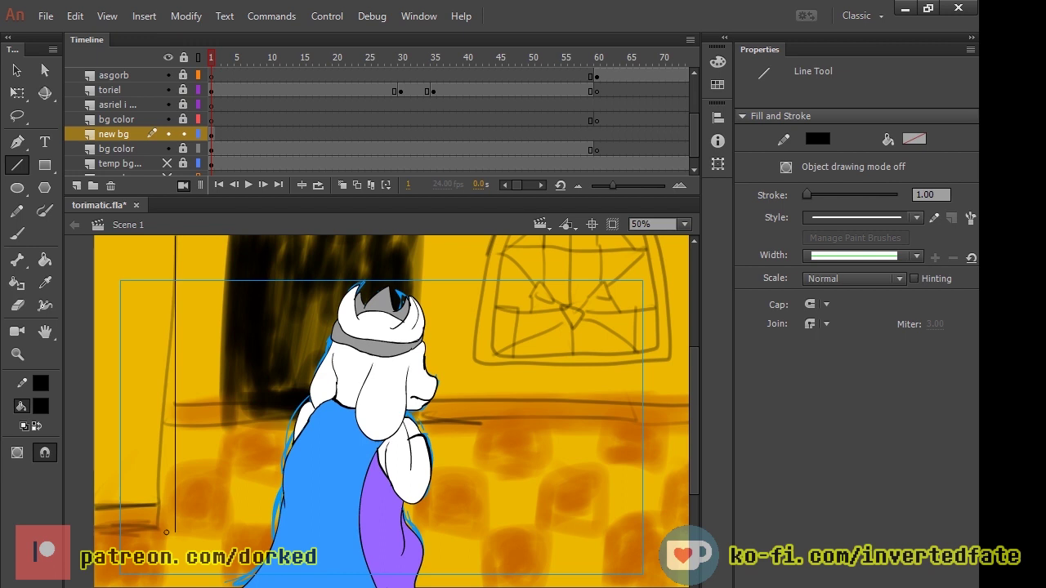
drag(138, 532, 84, 532)
key(ctrl+z)
key(ctrl+z)
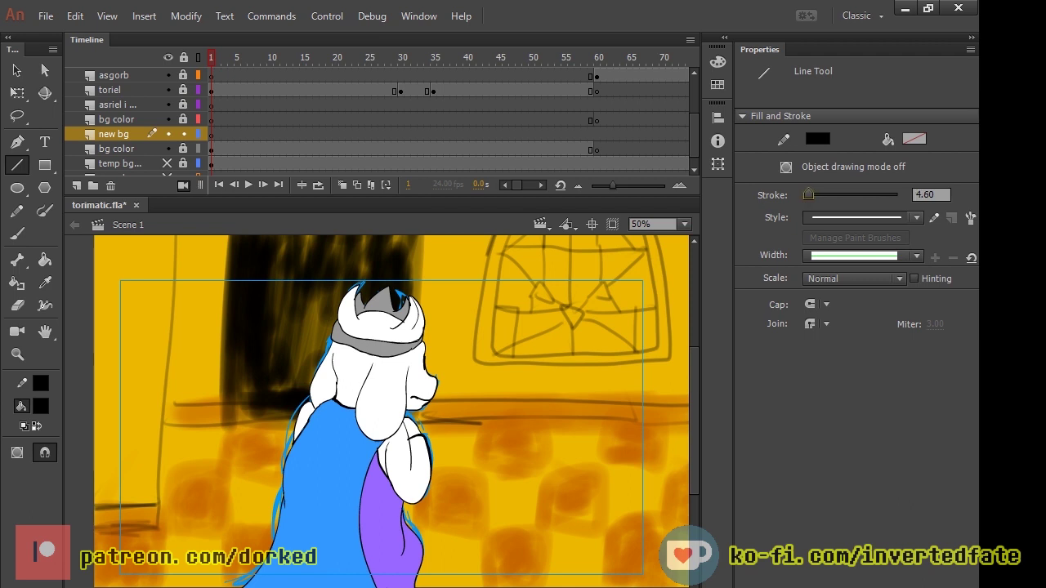
Step: Set the line stroke to 3.00 and outline the background's left wall section as a closed rectangle on new bg
click(931, 194)
text(3.)
key(Return)
mouse_move(176, 238)
mouse_down()
mouse_move(151, 527)
mouse_move(88, 527)
mouse_up()
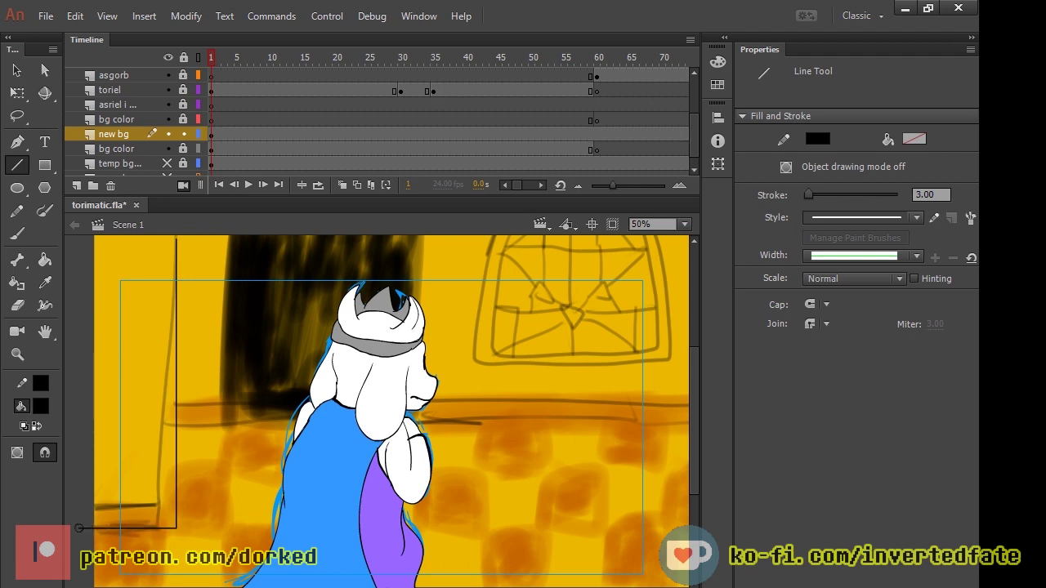
scroll(694, 409, up, 2)
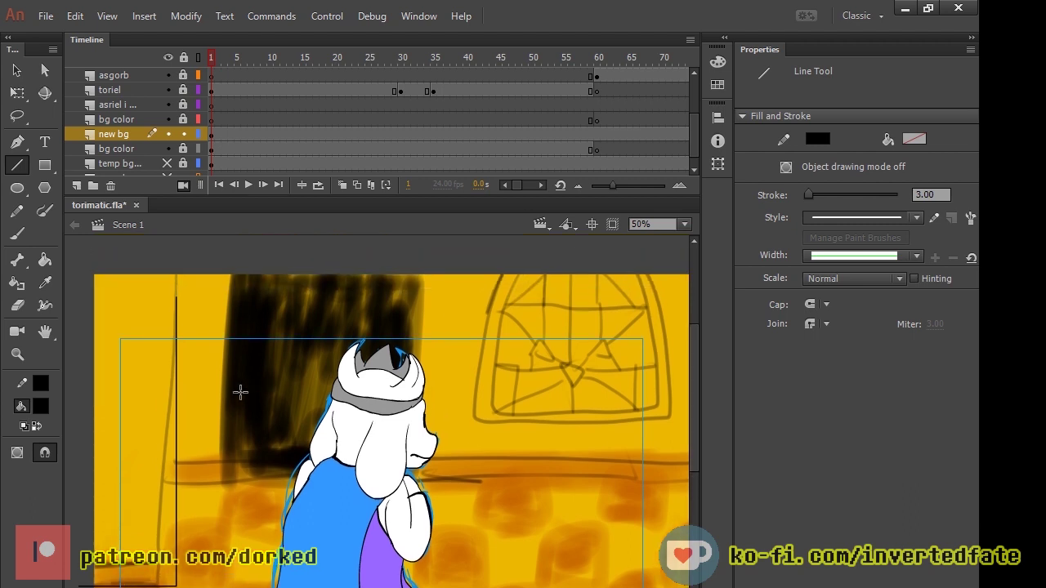
drag(174, 261, 173, 309)
drag(176, 298, 93, 587)
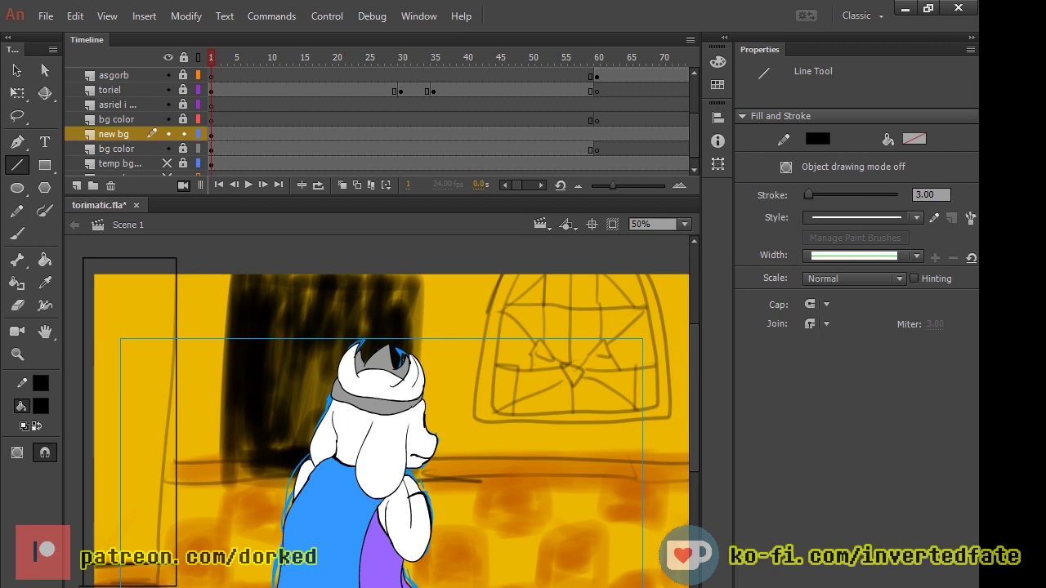
Step: Draw two straight horizontal lines along the wall's orange baseboard, from the wall section's edge across the background
drag(177, 485, 690, 485)
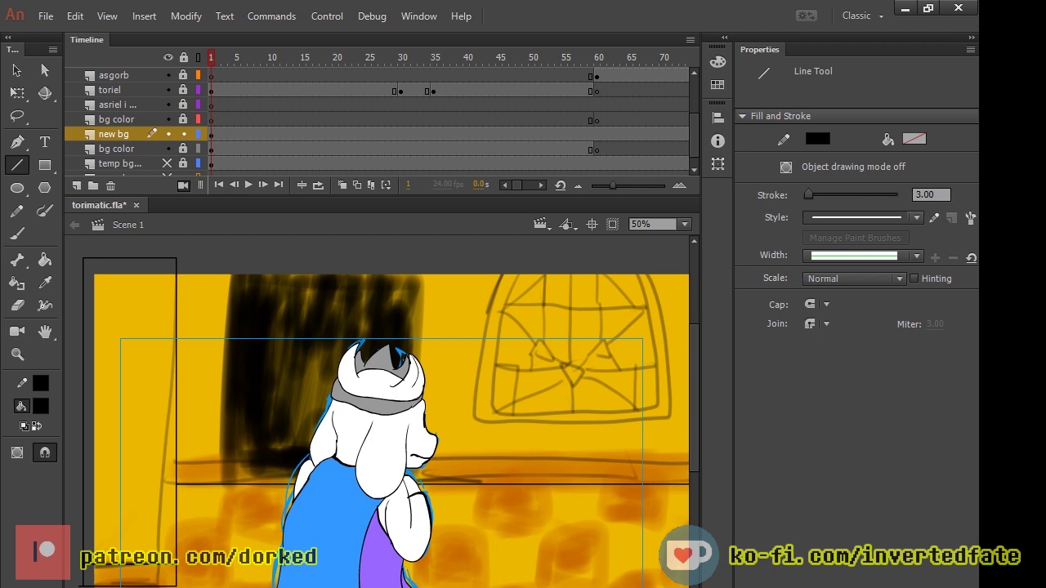
mouse_move(176, 463)
mouse_down()
mouse_move(663, 484)
mouse_move(689, 474)
mouse_up()
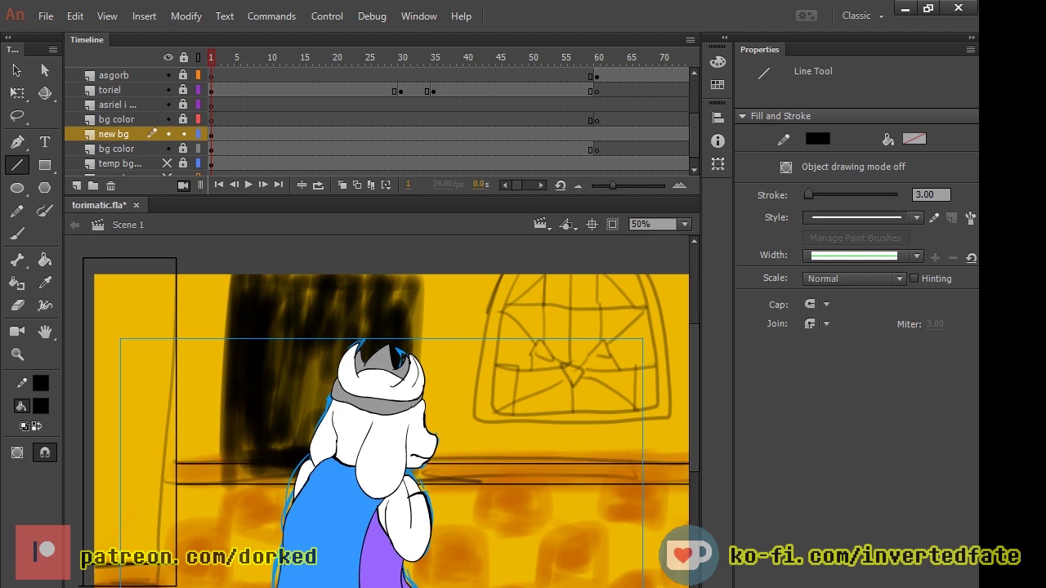
Step: Close the far end of the baseboard with a short vertical line between its two horizontal lines
scroll(376, 422, right, 5)
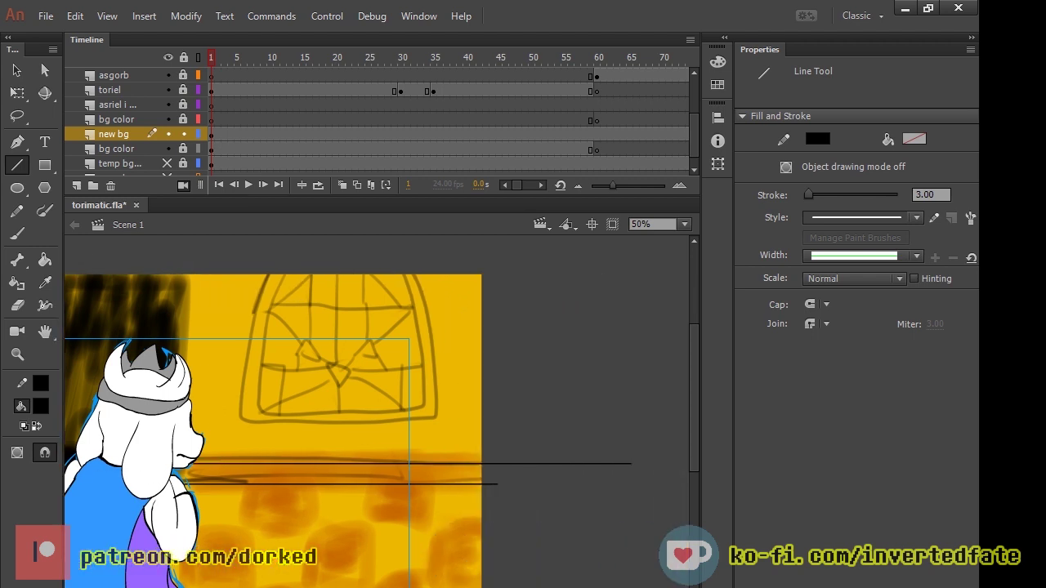
drag(497, 484, 497, 463)
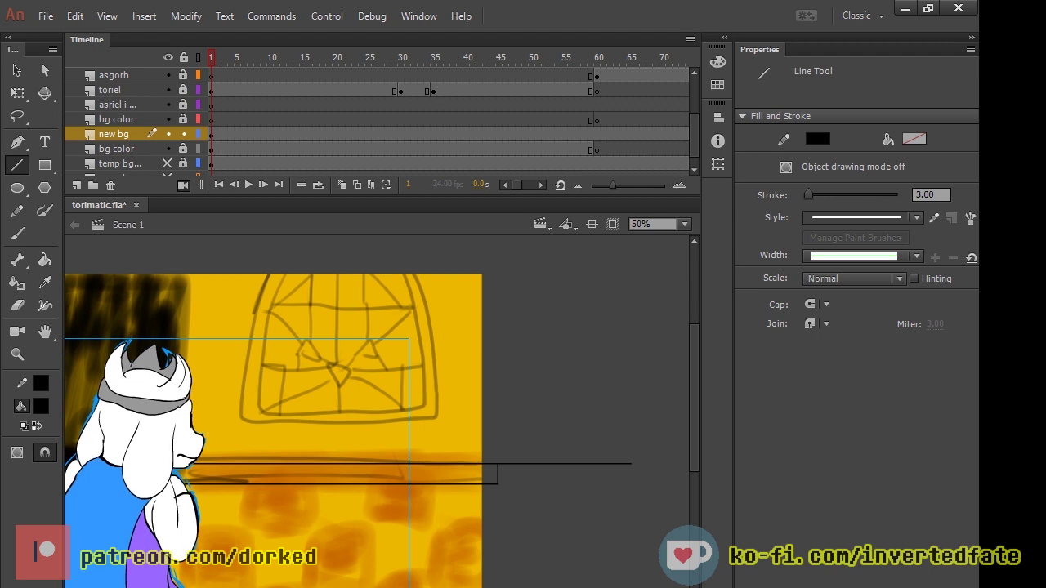
scroll(375, 422, left, 5)
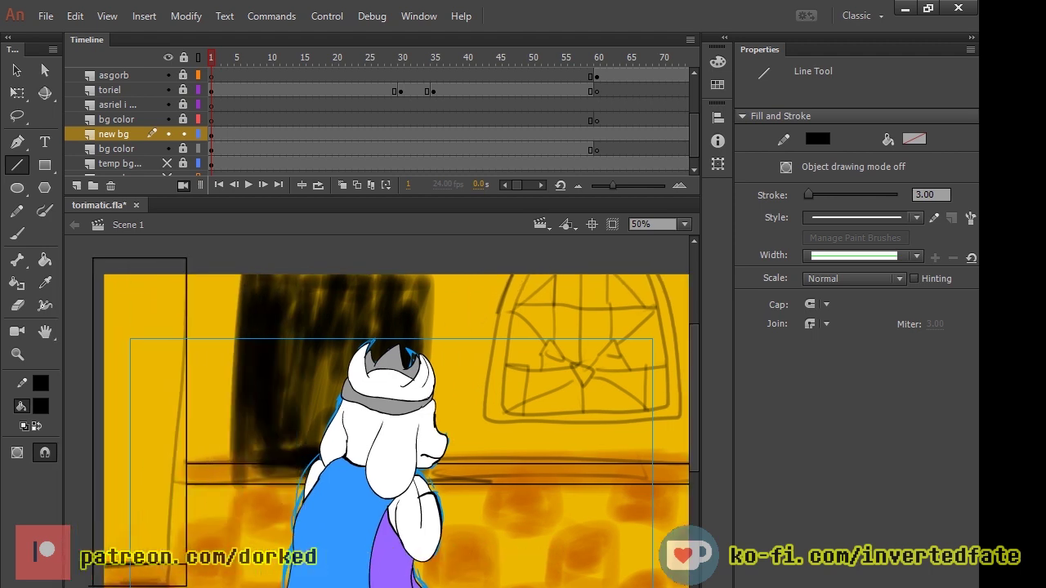
Step: Outline the dark doorway behind Toriel with straight lines down to the baseboard's lower edge and fill it with black
mouse_move(238, 483)
mouse_down()
mouse_move(238, 262)
mouse_move(442, 262)
mouse_up()
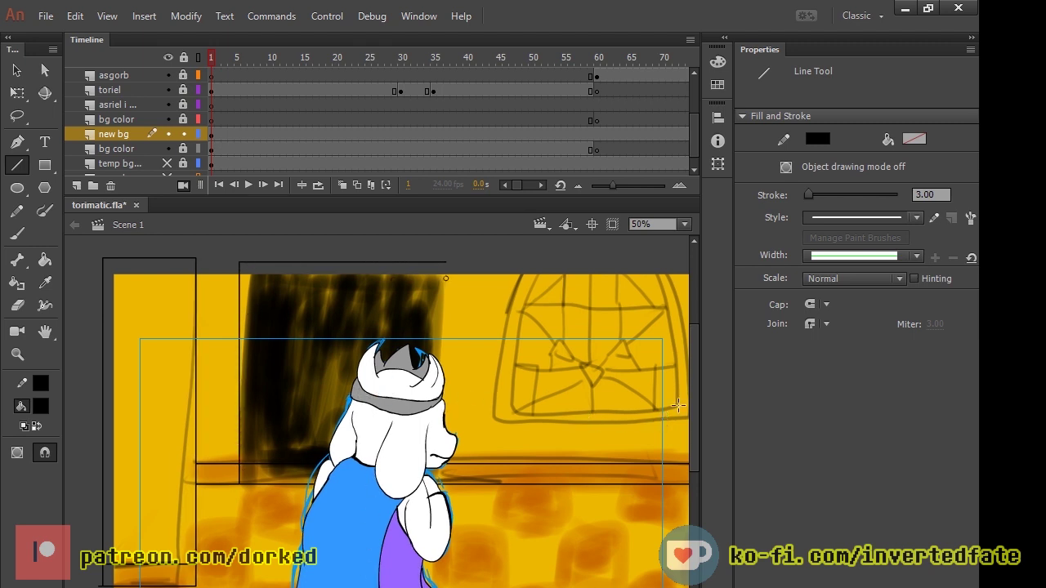
drag(445, 262, 446, 483)
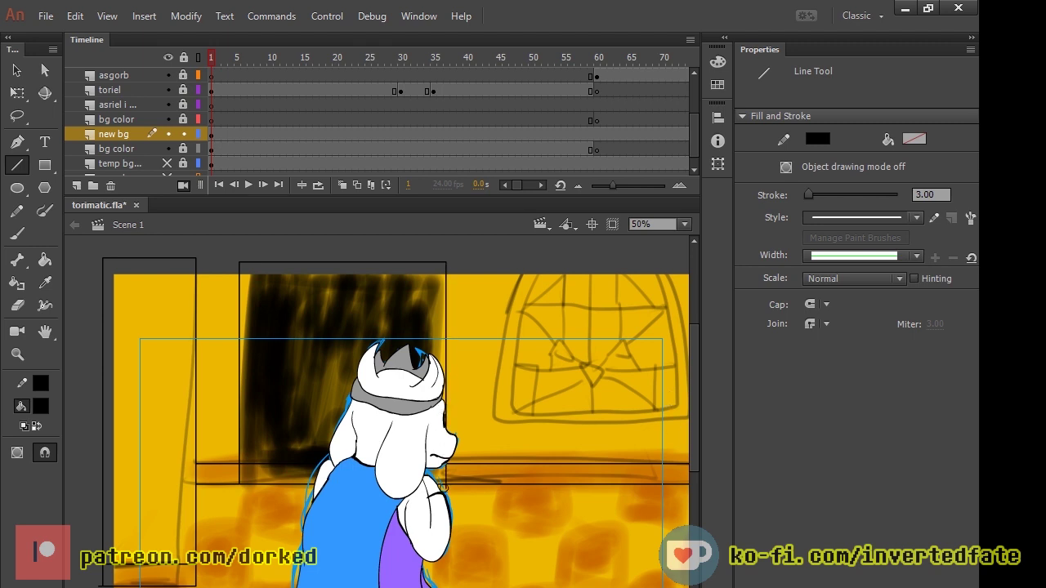
key(k)
click(446, 468)
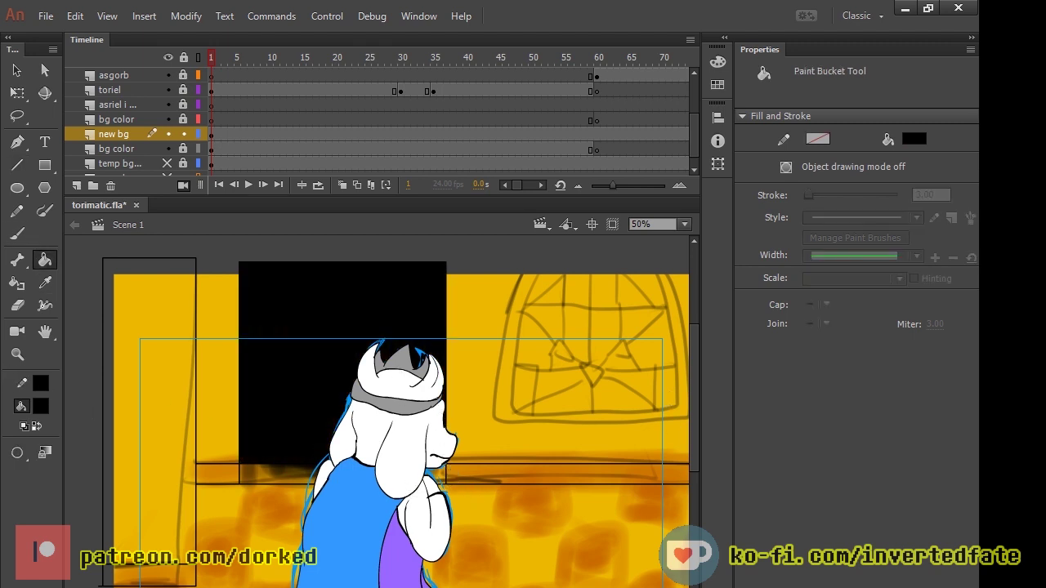
click(441, 476)
key(ctrl+minus)
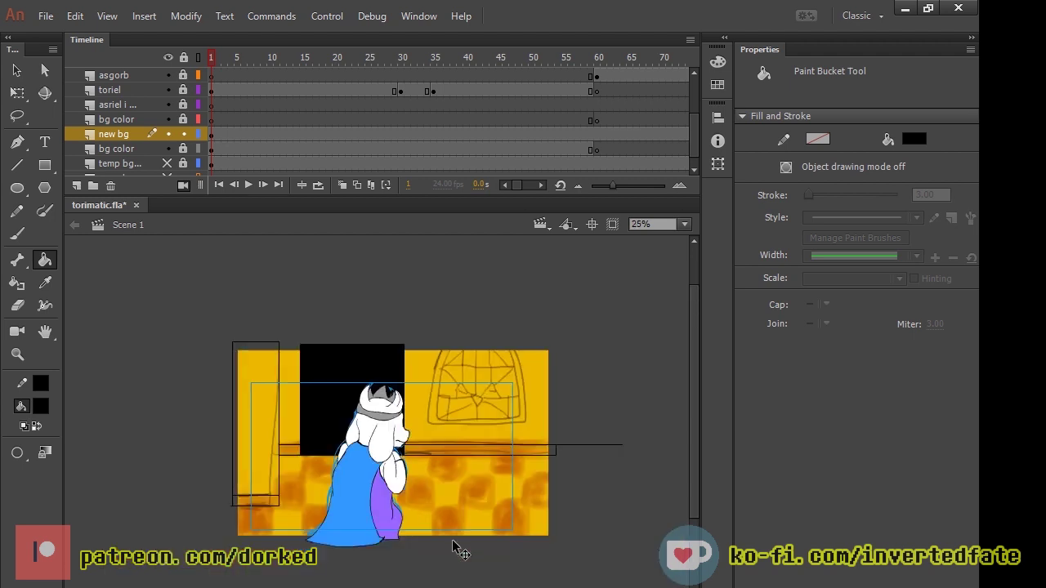
Step: Try to extend the wall section's vertical edge line down to the bottom of the floor, and undo the line
key(ctrl+equal)
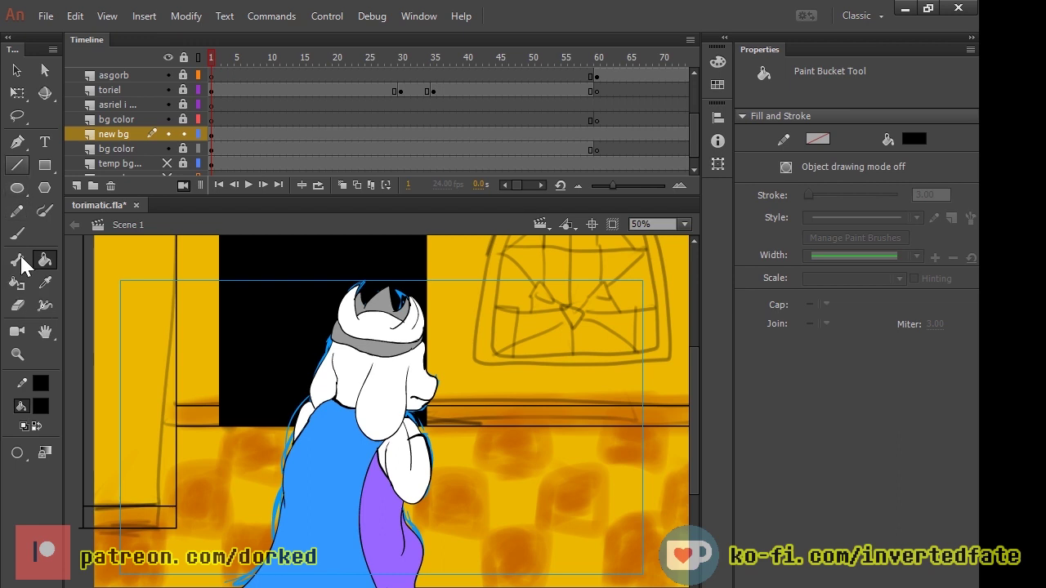
click(16, 164)
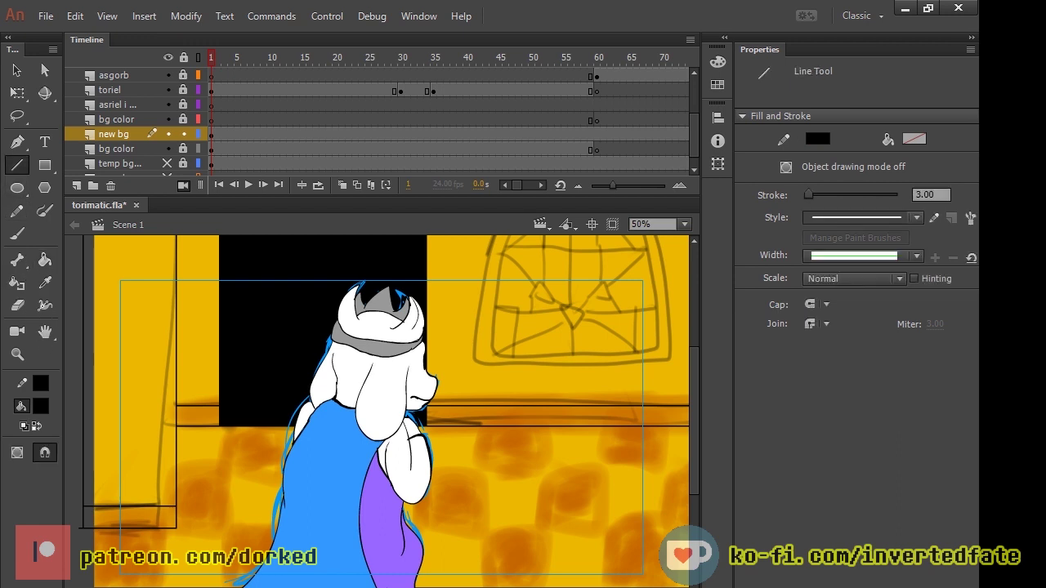
drag(177, 527, 177, 585)
key(ctrl+z)
Step: Draw orange floor tiles with black 3.00 outlines in a checkerboard pattern between the wall section and Toriel, using the Rectangle tool
click(45, 164)
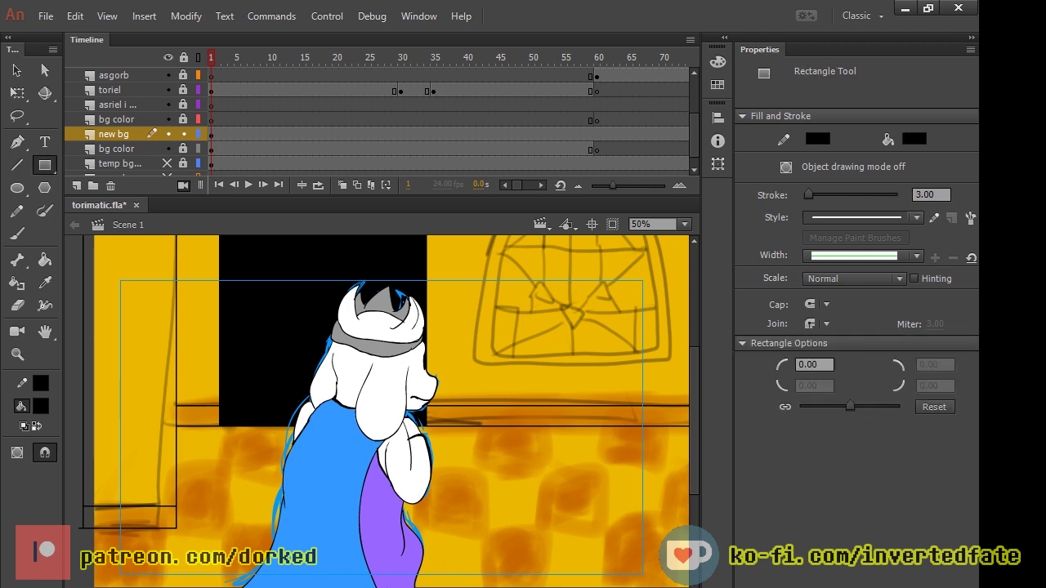
drag(91, 528, 183, 585)
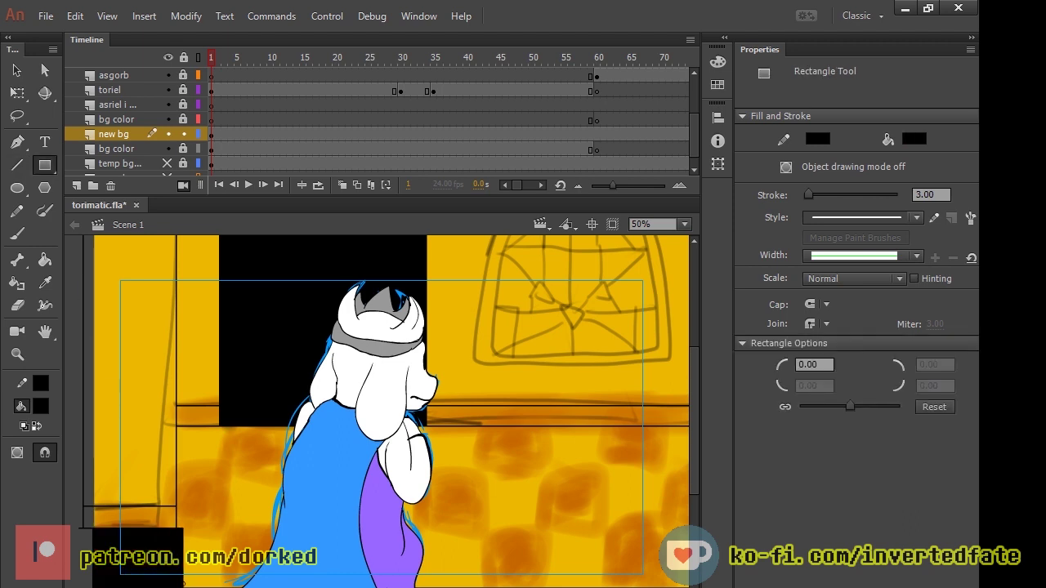
key(ctrl+z)
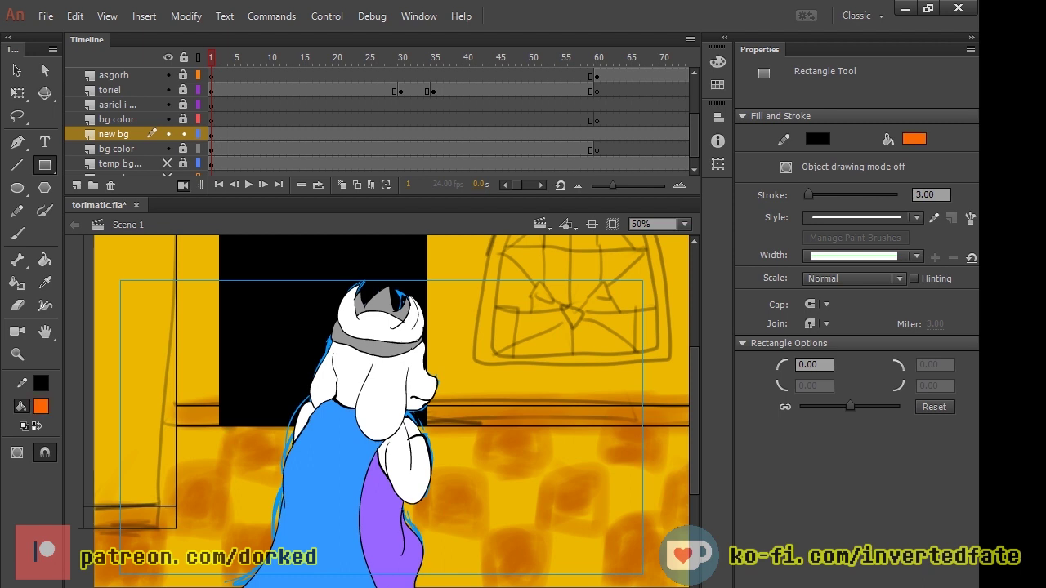
drag(92, 528, 177, 580)
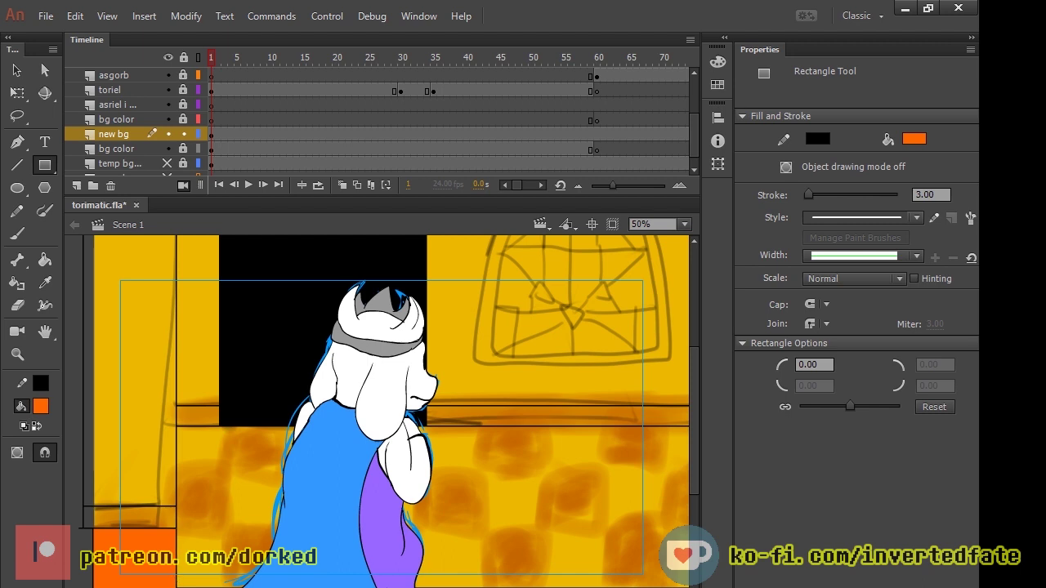
drag(177, 466, 238, 513)
drag(238, 466, 305, 425)
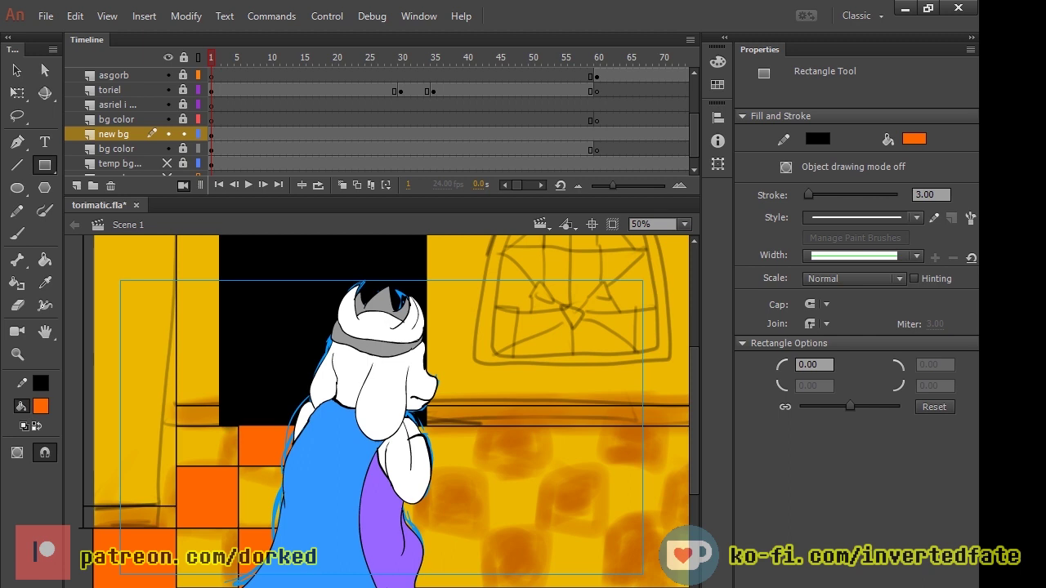
Step: Try to draw another orange tile on Toriel's other side and reshape a tile with Free Transform, and undo both
mouse_move(409, 467)
mouse_down()
mouse_move(494, 549)
mouse_move(476, 532)
mouse_up()
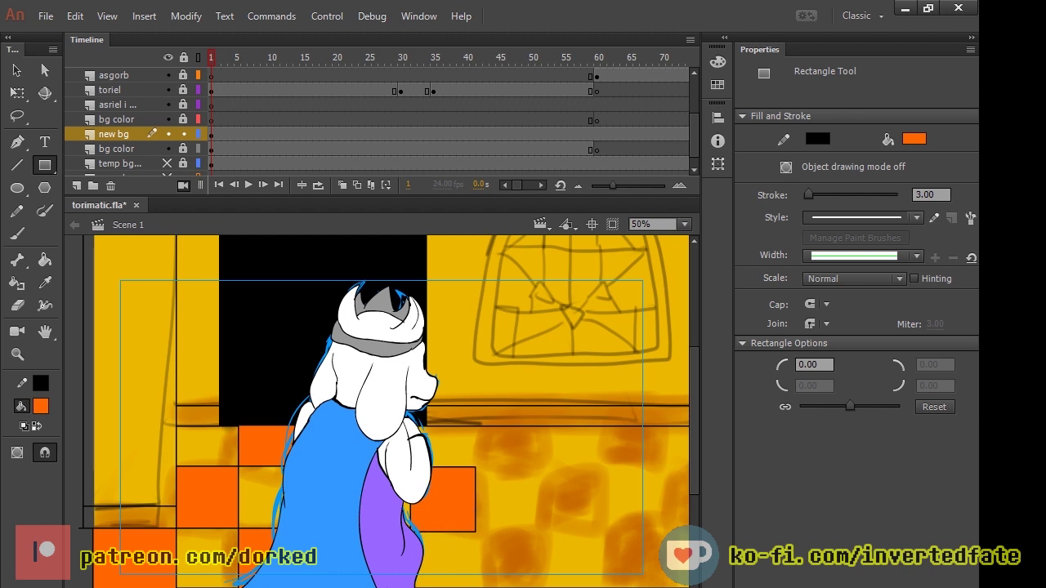
click(16, 93)
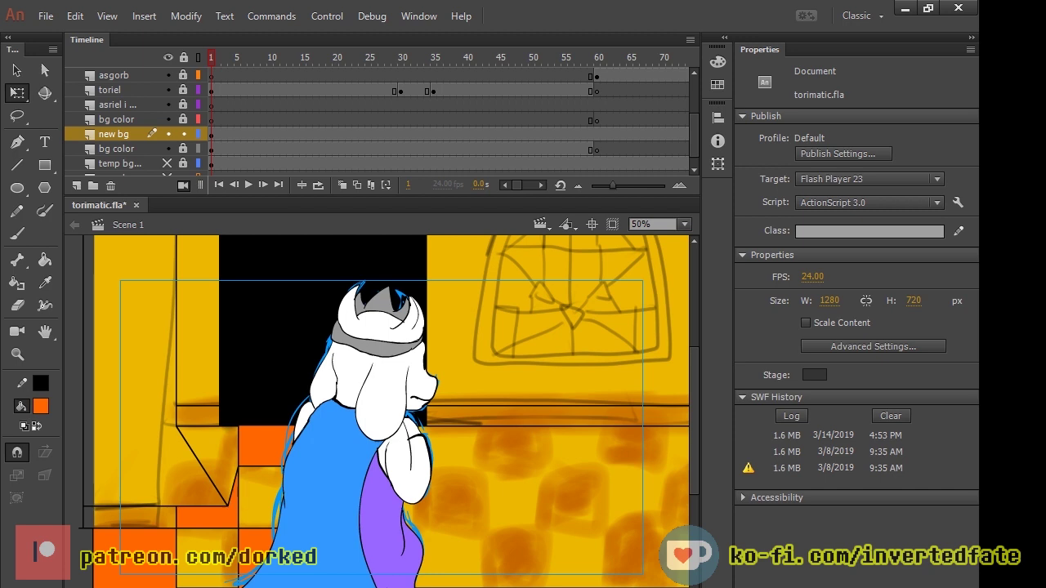
key(b)
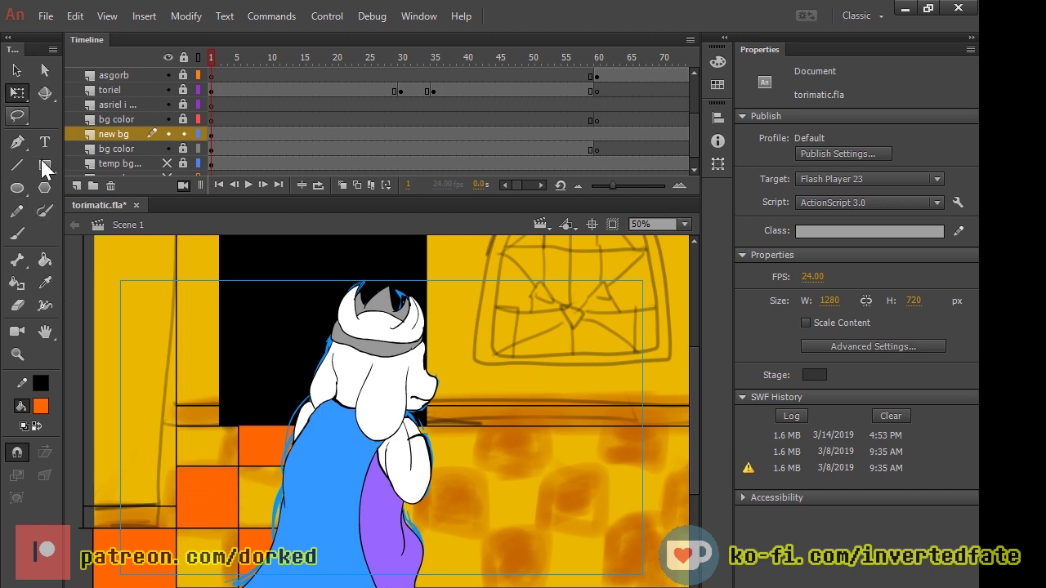
Step: Try to select the orange tile beside the wall section with the Polygon Lasso, and clear the selection
key(l)
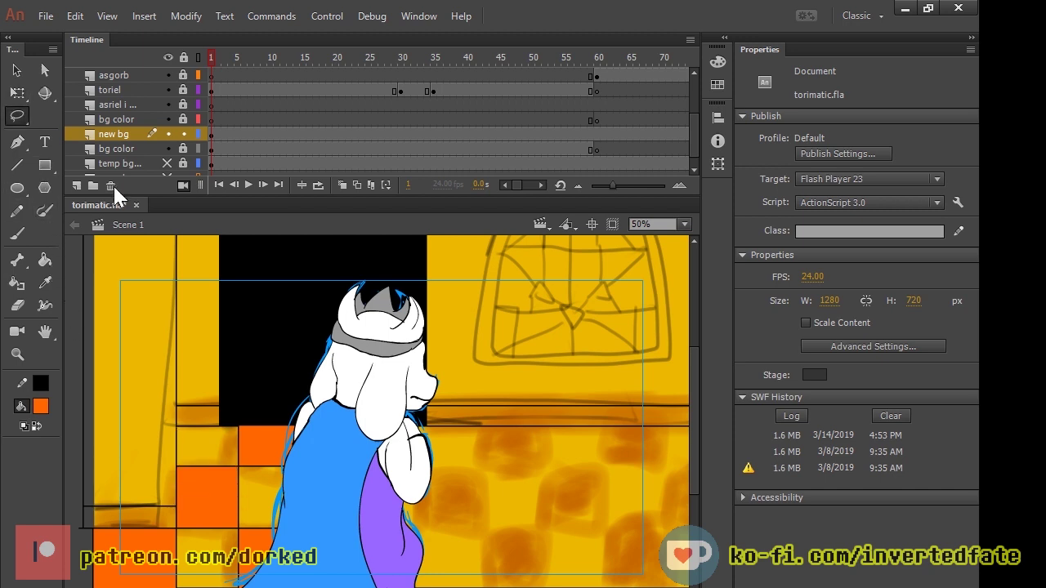
key(l)
click(142, 468)
click(155, 434)
click(214, 436)
click(260, 491)
click(223, 535)
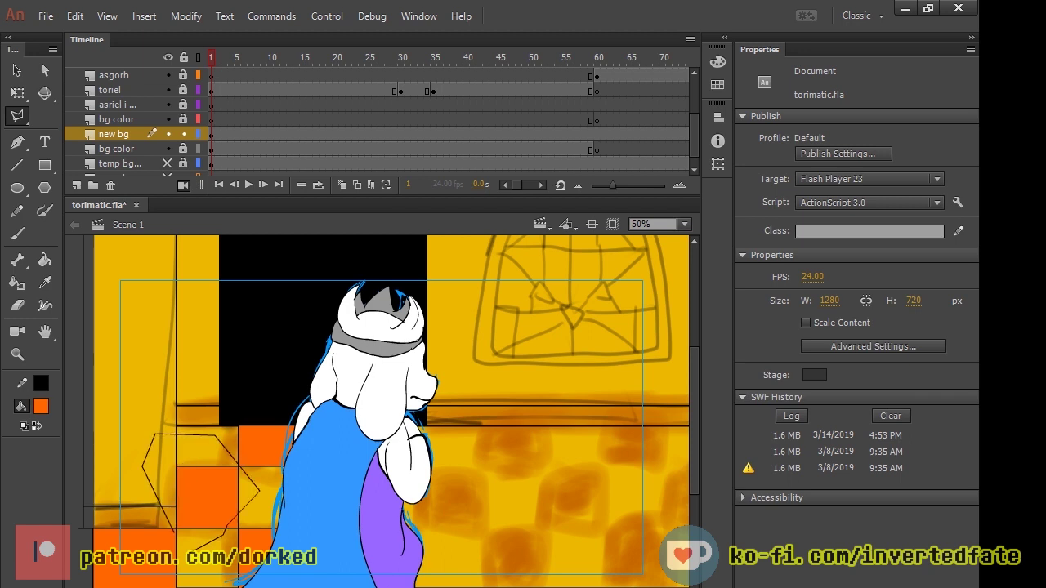
double_click(190, 553)
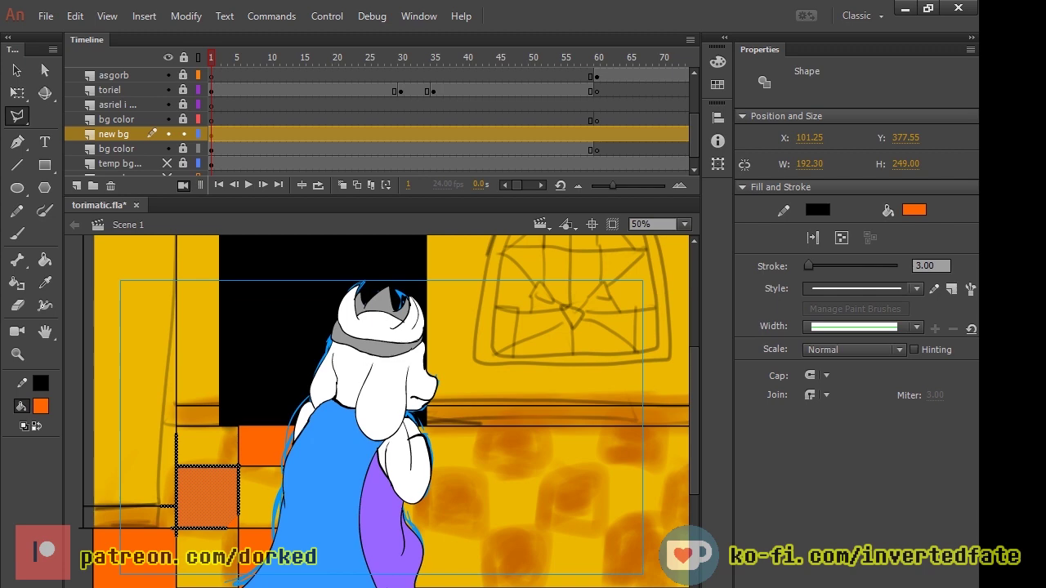
key(Escape)
Step: Copy the orange tile beside the wall section with its outline and place the copy on Toriel's other side at X 689.50, Y 452.00
key(ctrl+=)
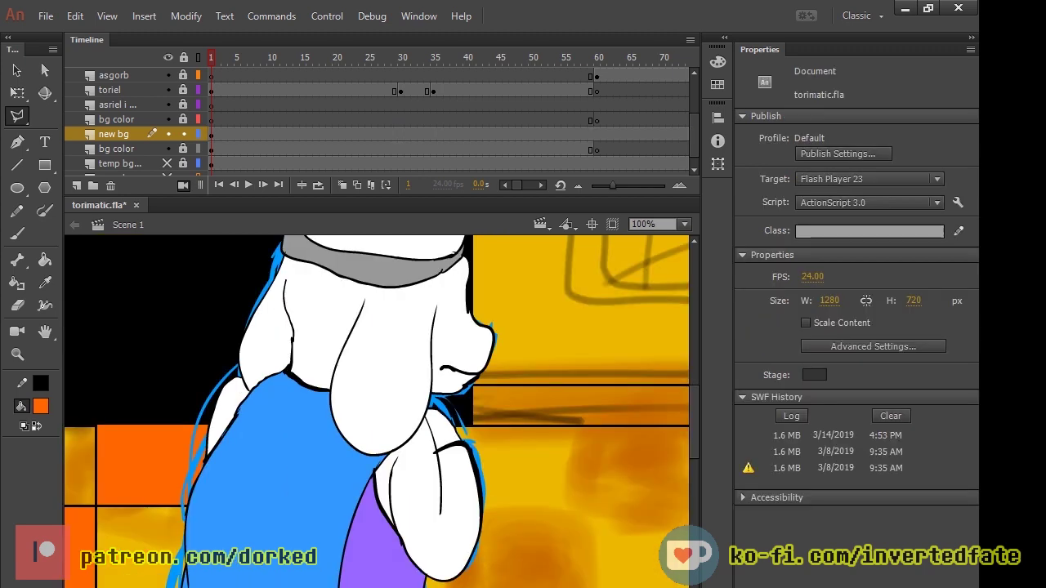
scroll(376, 412, left, 4)
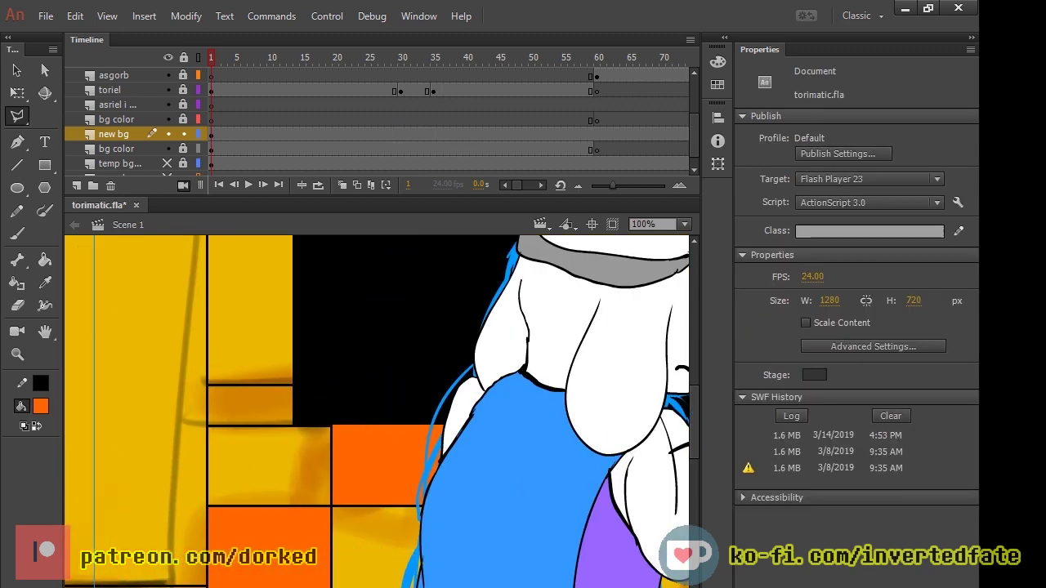
key(q)
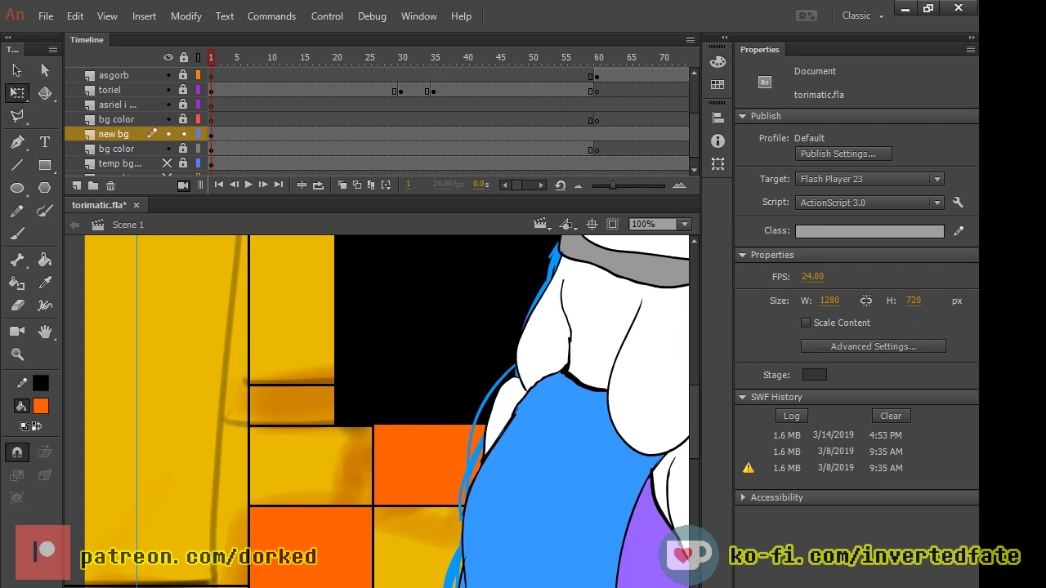
scroll(208, 248, down, 3)
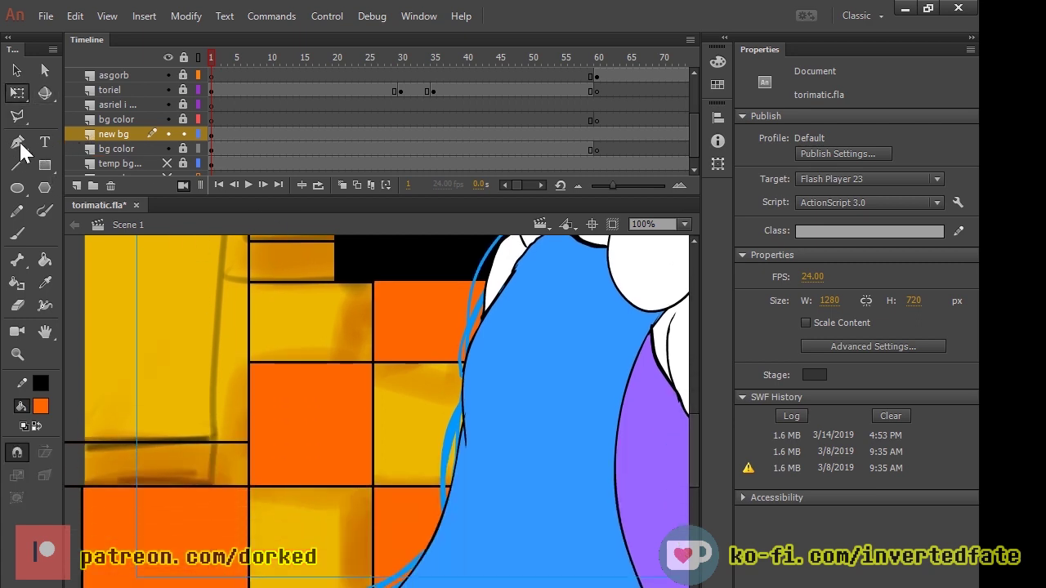
key(l)
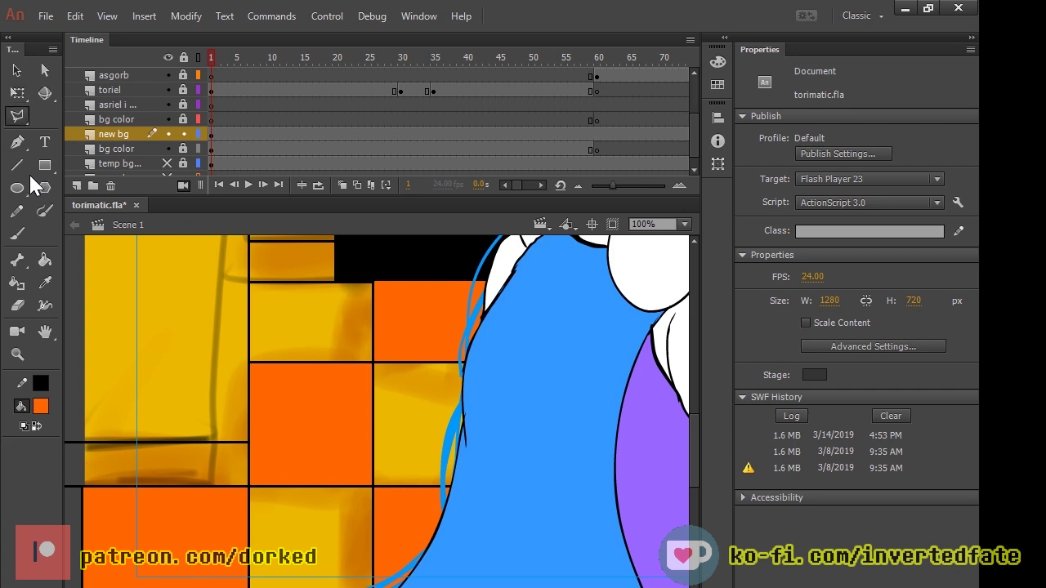
key(w)
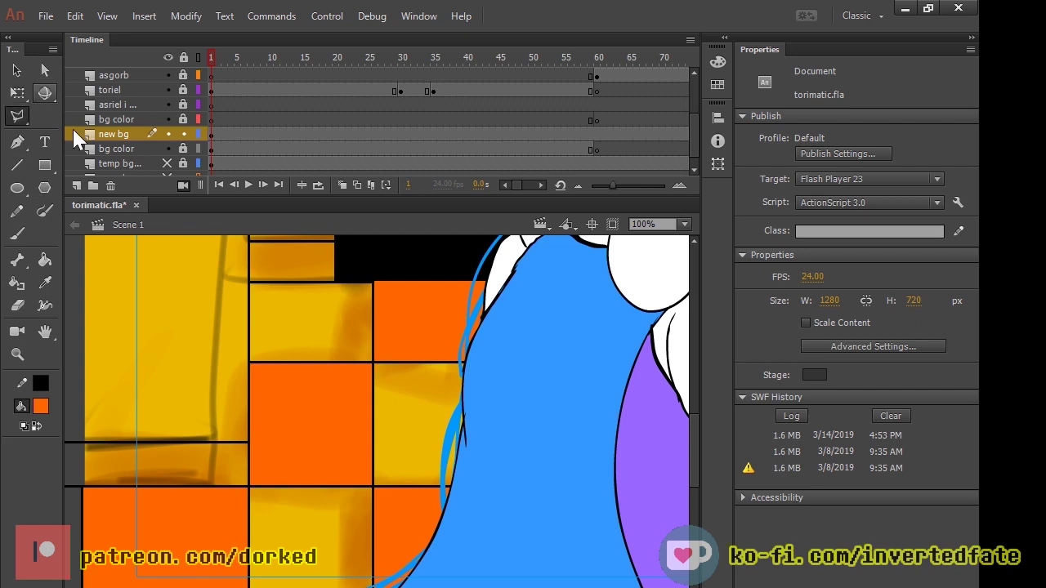
key(v)
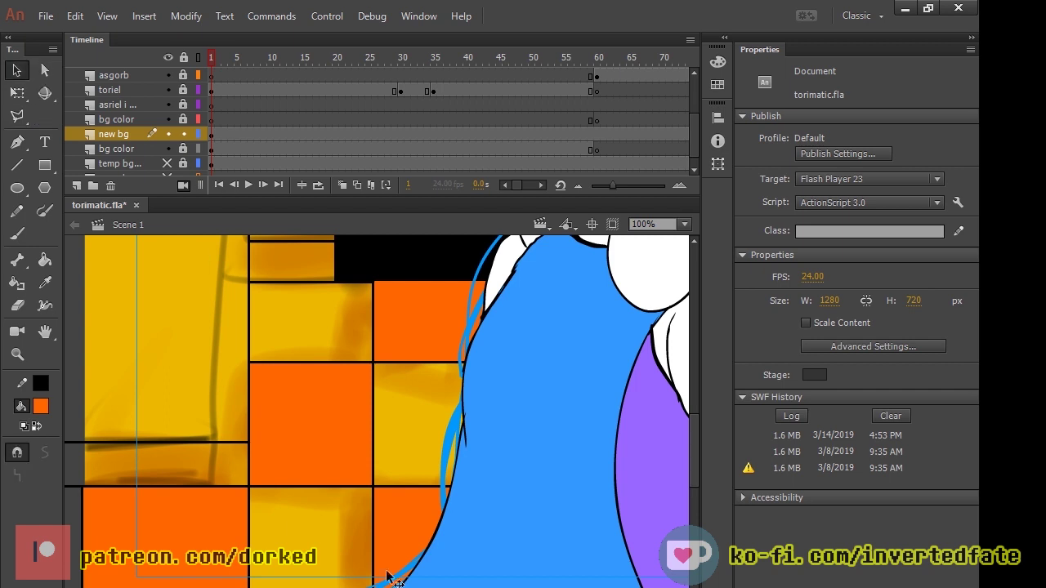
drag(246, 357, 374, 488)
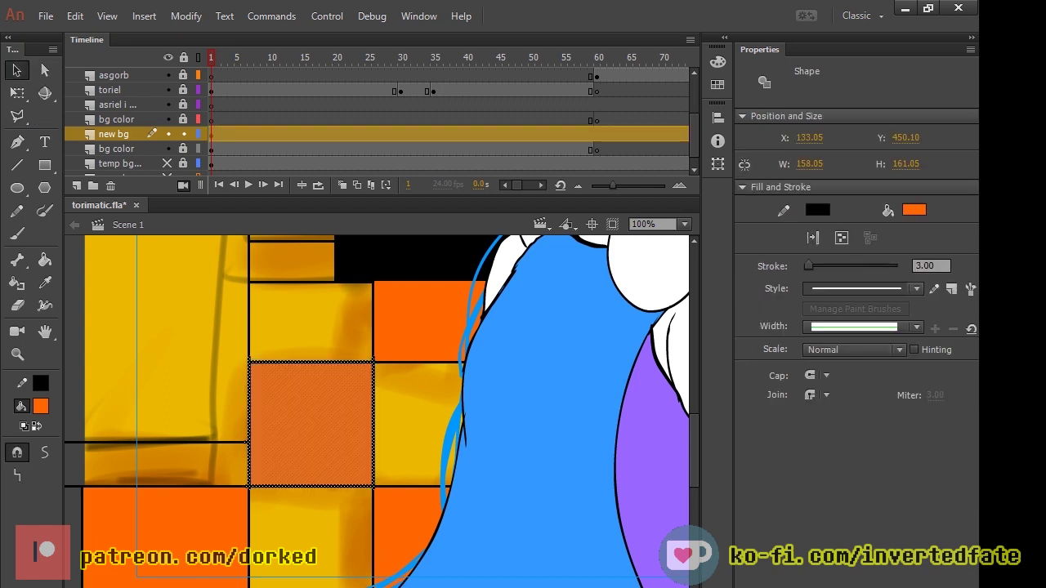
scroll(376, 408, down, 5)
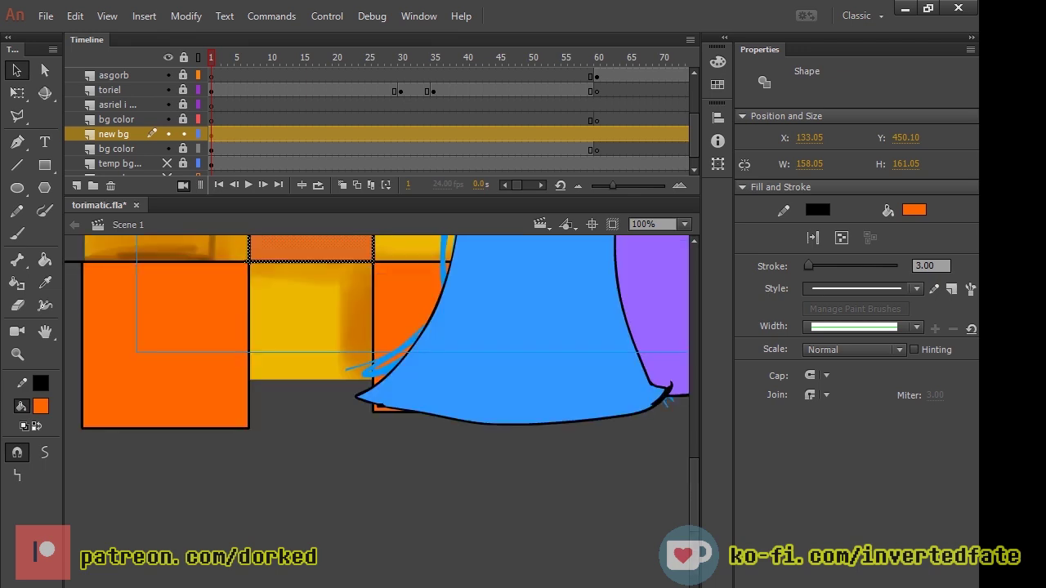
key(ctrl+minus)
key(ctrl+minus)
key(ctrl+v)
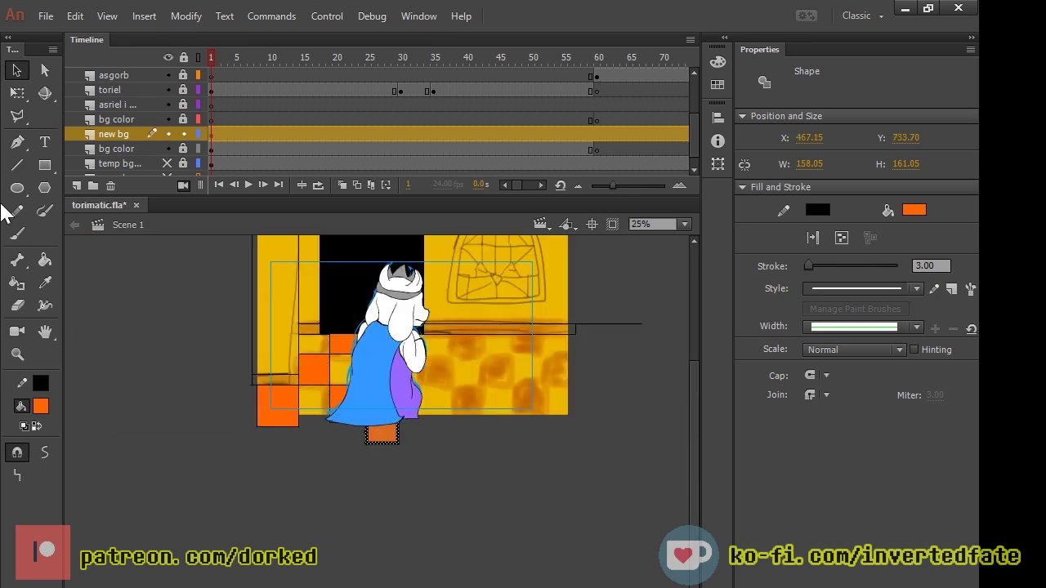
drag(383, 436, 436, 370)
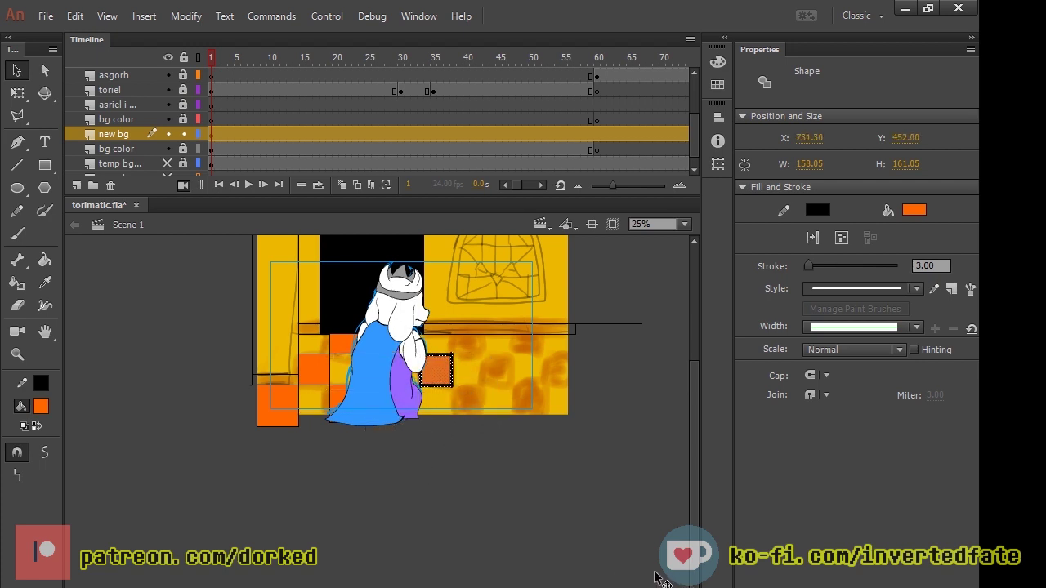
key(ctrl+1)
drag(318, 366, 283, 361)
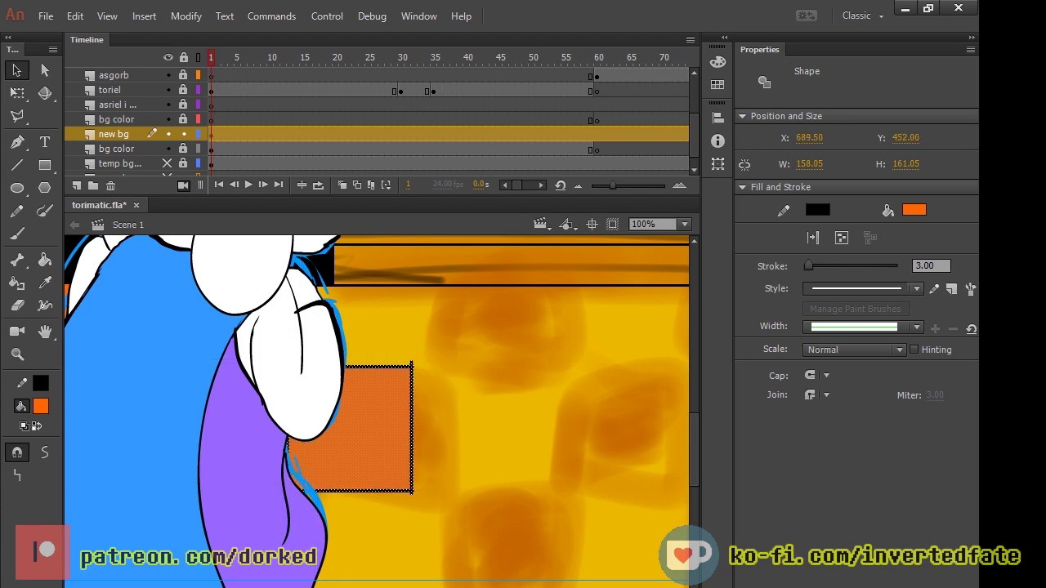
Step: Duplicate the orange tile beside Toriel and place the copy diagonally below it in the lower floor row
scroll(376, 408, up, 2)
scroll(376, 408, down, 4)
key(ctrl+minus)
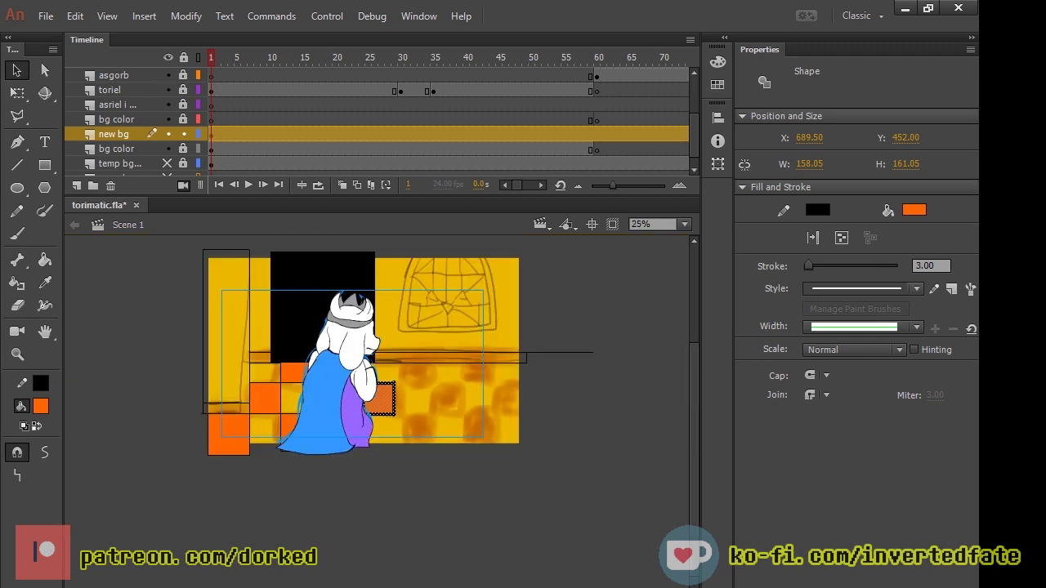
key(ctrl+equal)
key(ctrl+d)
drag(356, 402, 542, 460)
Step: Place another copy of the tile in the upper floor row and nudge it to meet the lower tile's corner
double_click(395, 429)
key(Down)
key(Down)
key(Down)
key(Down)
key(Down)
key(Down)
key(Down)
key(Down)
key(Down)
key(Down)
key(Down)
key(Down)
key(Right)
key(Right)
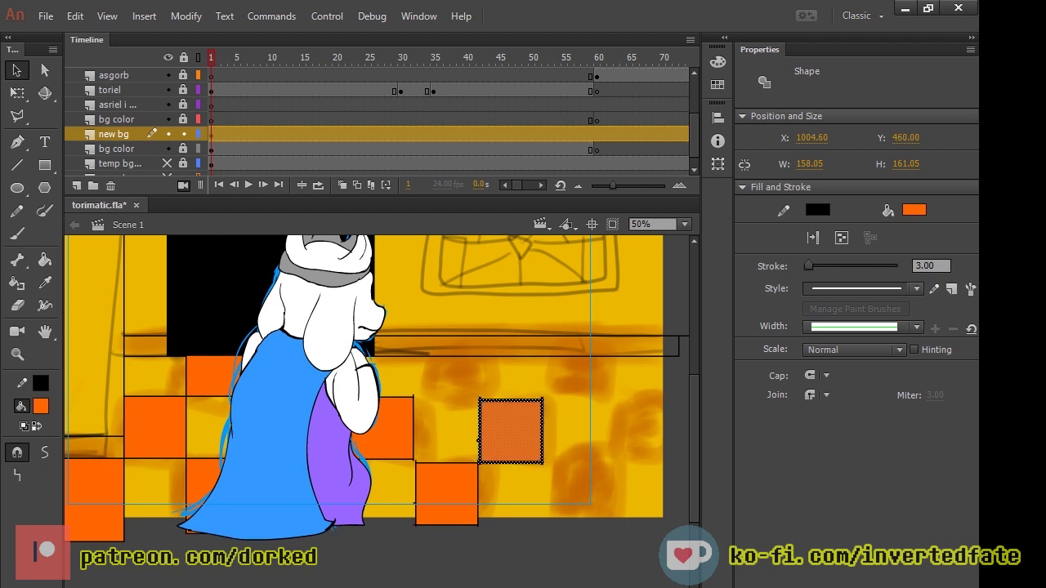
key(Up)
key(Up)
Step: Place further copies of the orange tile in the lower and upper floor rows, and delete the extra copy below the floor
double_click(383, 428)
drag(382, 428, 564, 565)
key(shift+Right)
key(shift+Right)
key(shift+Down)
key(shift+Down)
key(shift+Right)
key(shift+Right)
key(shift+Down)
key(shift+Down)
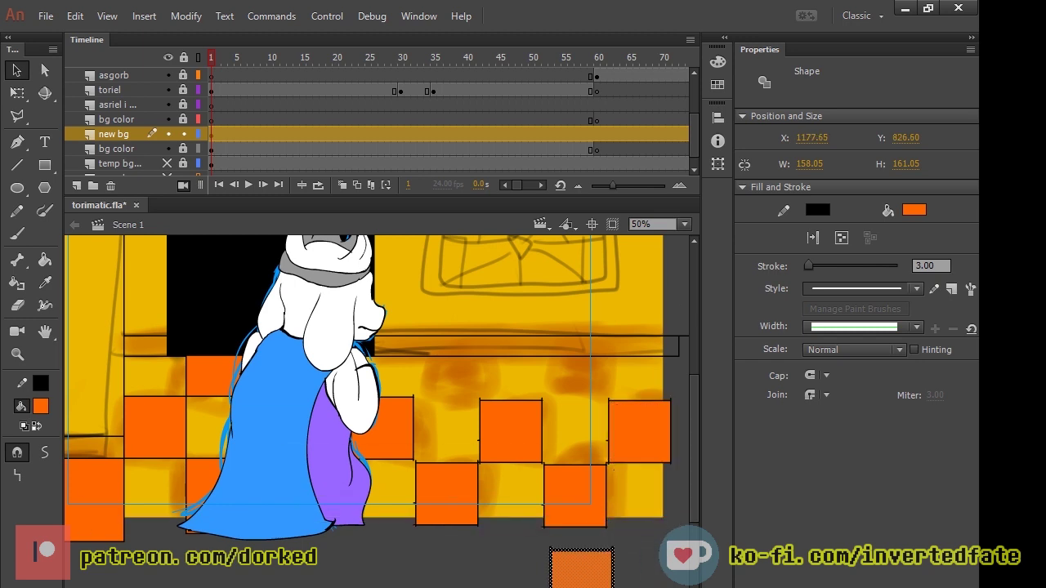
key(Delete)
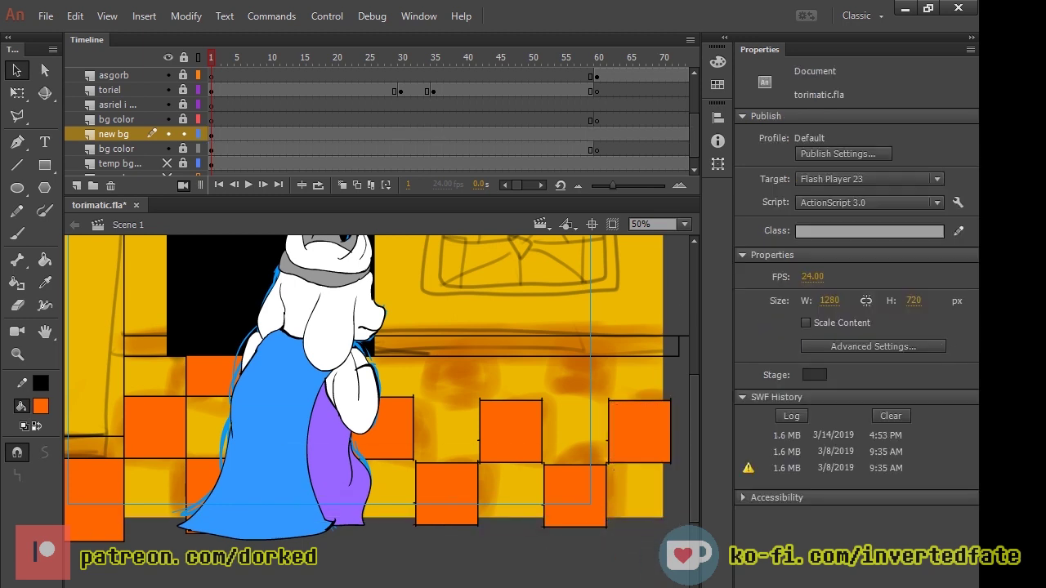
Step: Undo the latest tile duplications and delete the two remaining copied tiles beside Toriel
key(ctrl+z)
key(ctrl+z)
key(ctrl+z)
key(ctrl+z)
key(ctrl+z)
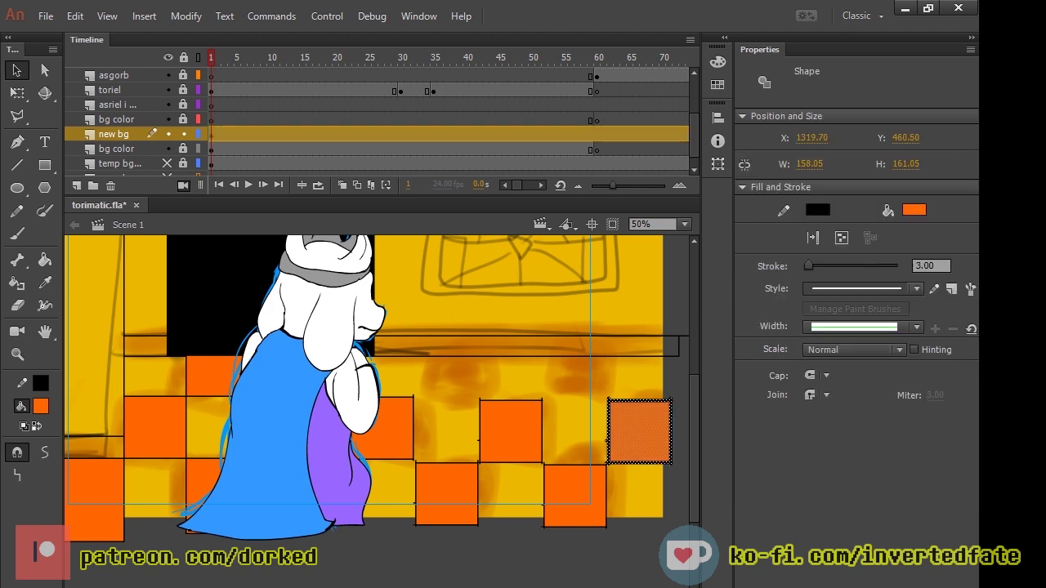
key(ctrl+z)
key(ctrl+z)
key(ctrl+z)
key(ctrl+z)
key(ctrl+z)
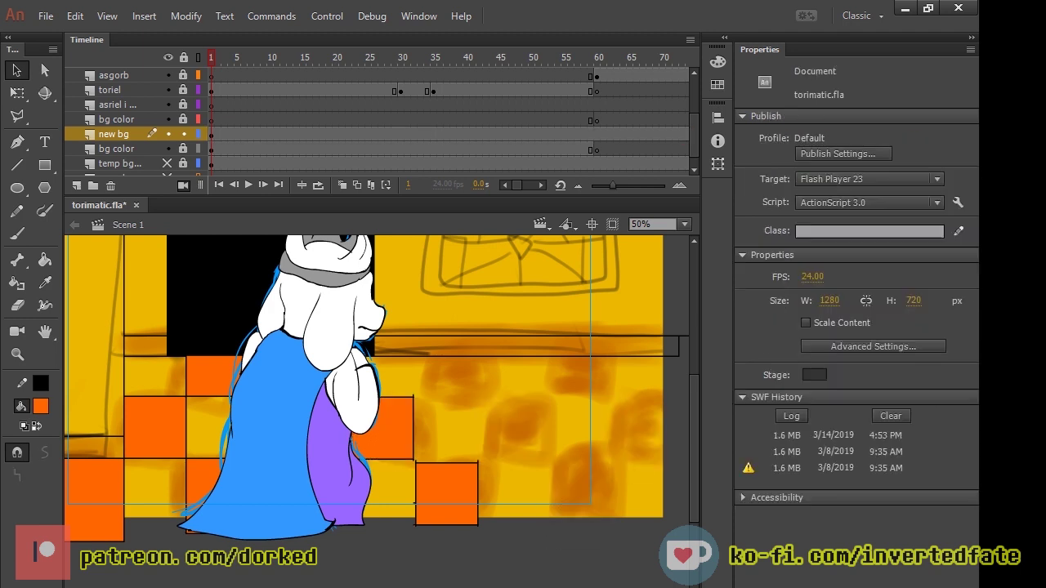
drag(447, 494, 292, 542)
key(Delete)
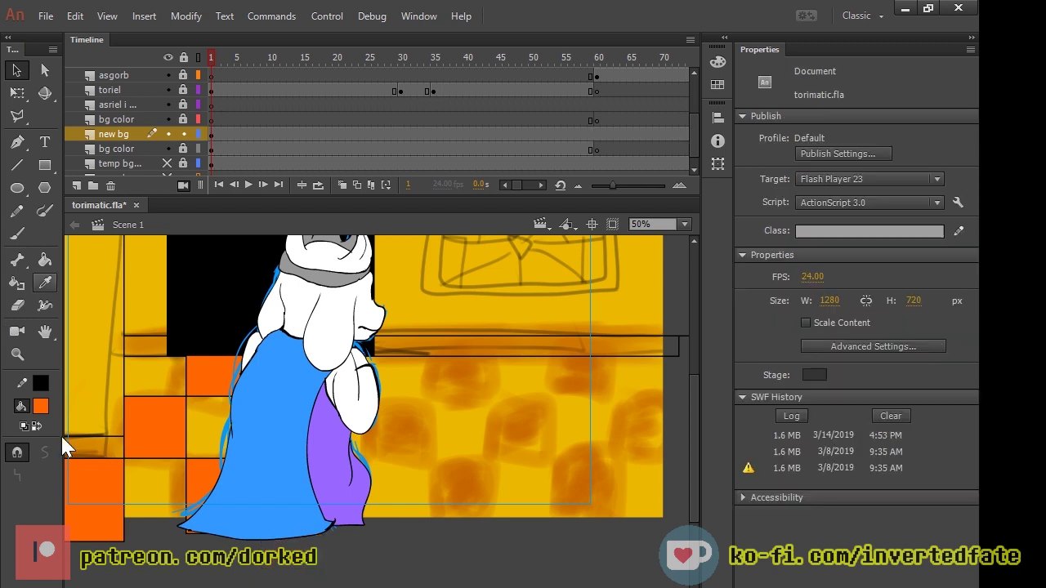
Step: Draw four black-outlined orange squares with the Rectangle Tool beside Toriel, alternating corner to corner between the upper and lower floor rows
click(45, 164)
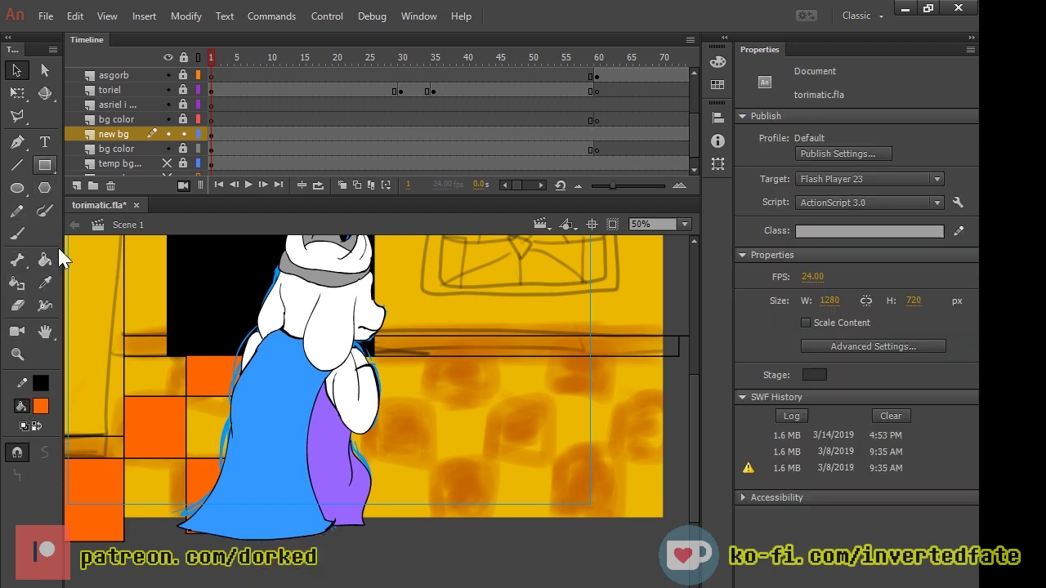
mouse_move(358, 397)
mouse_down()
mouse_move(440, 477)
mouse_move(438, 451)
mouse_move(434, 473)
mouse_move(421, 460)
mouse_up()
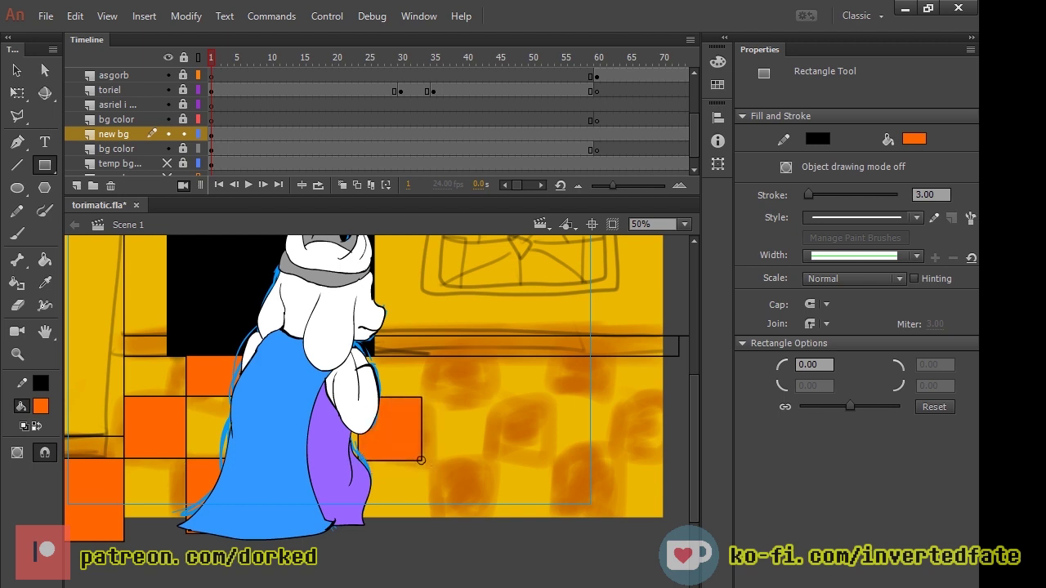
drag(420, 460, 423, 462)
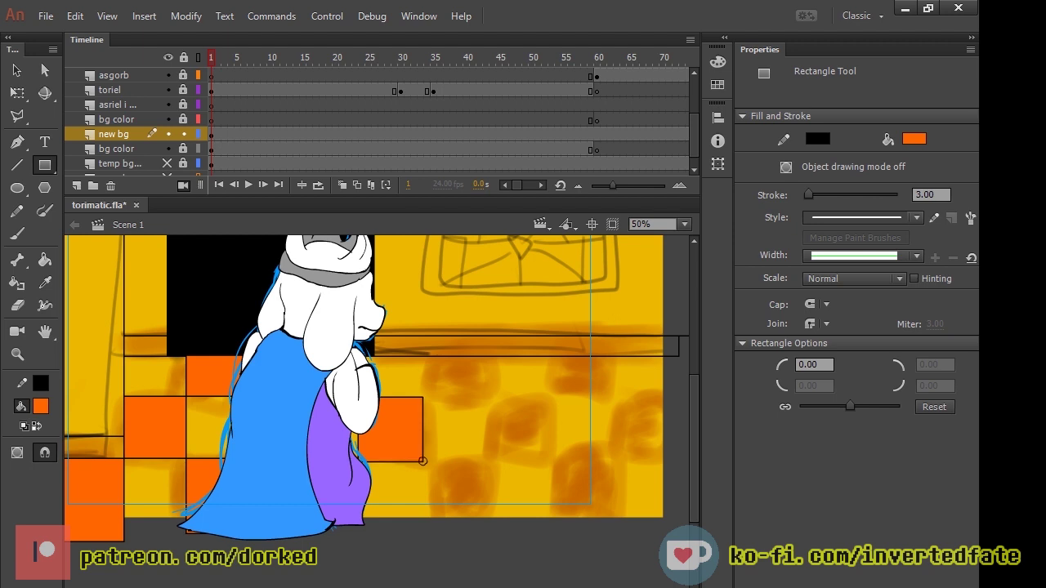
drag(423, 462, 493, 532)
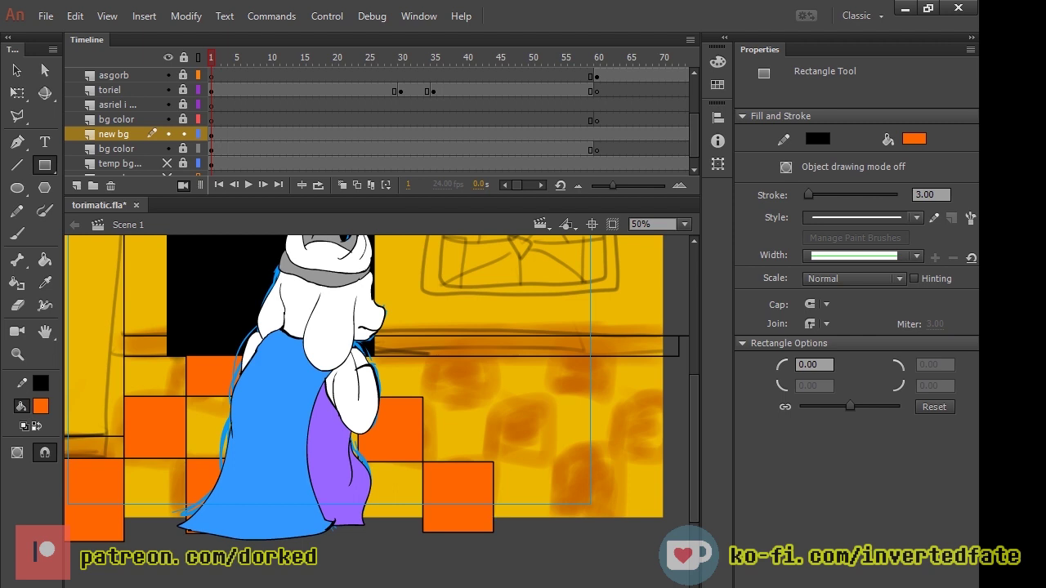
drag(492, 463, 560, 394)
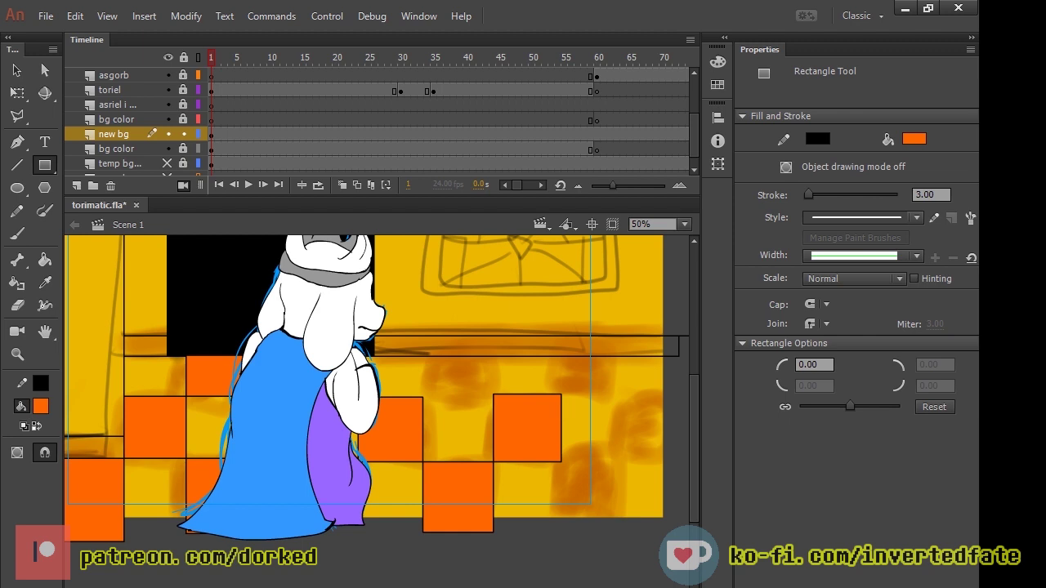
drag(561, 461, 629, 529)
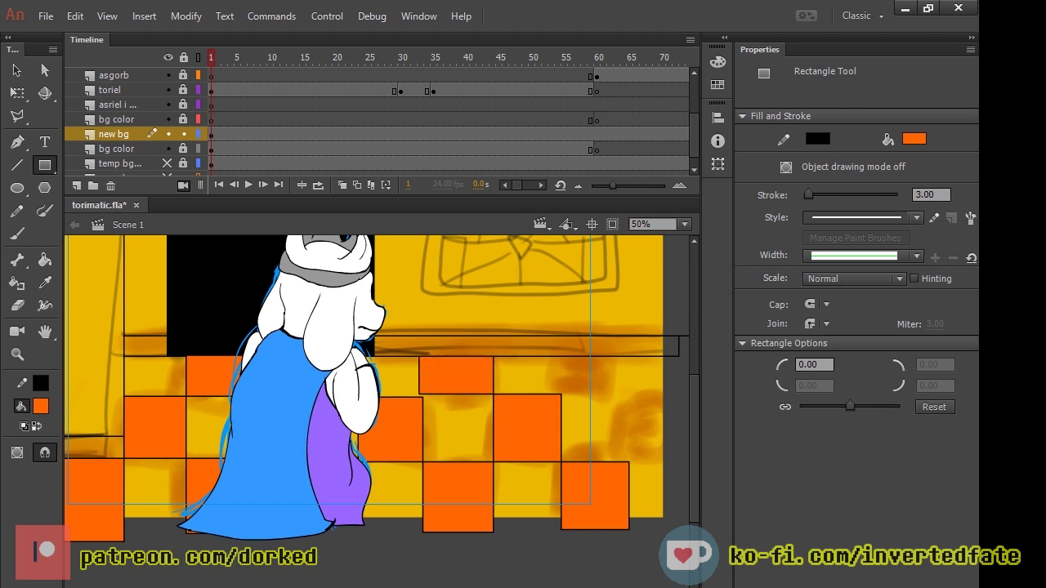
Step: Draw two partial orange tiles directly beneath the baseboard, matching the widths of the tile columns and meeting their corners
mouse_move(493, 395)
mouse_down()
mouse_move(419, 386)
mouse_move(410, 369)
mouse_move(423, 357)
mouse_up()
key(ctrl+z)
drag(422, 397, 492, 357)
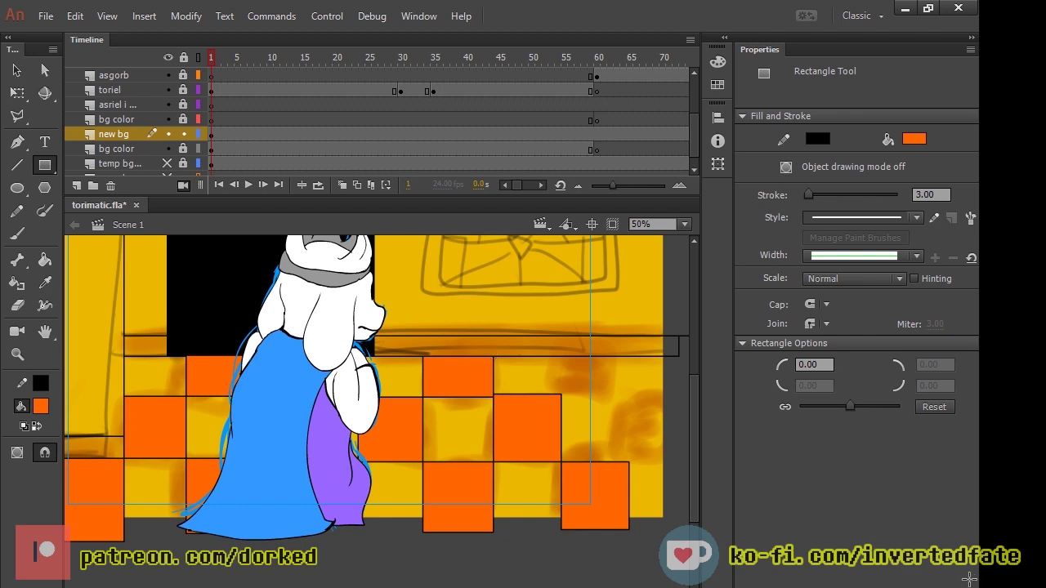
drag(561, 396, 615, 365)
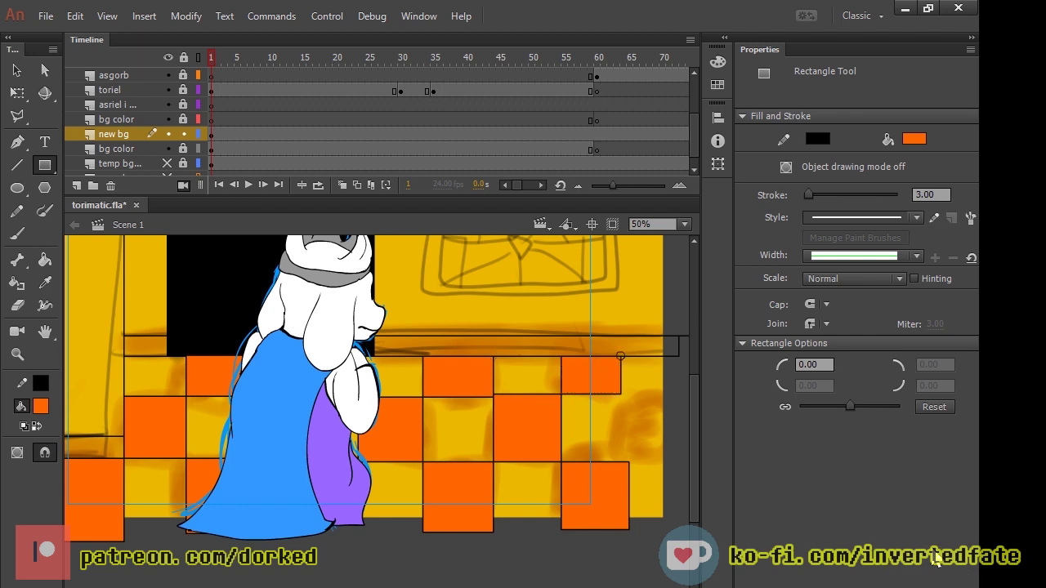
key(ctrl+z)
drag(561, 395, 630, 357)
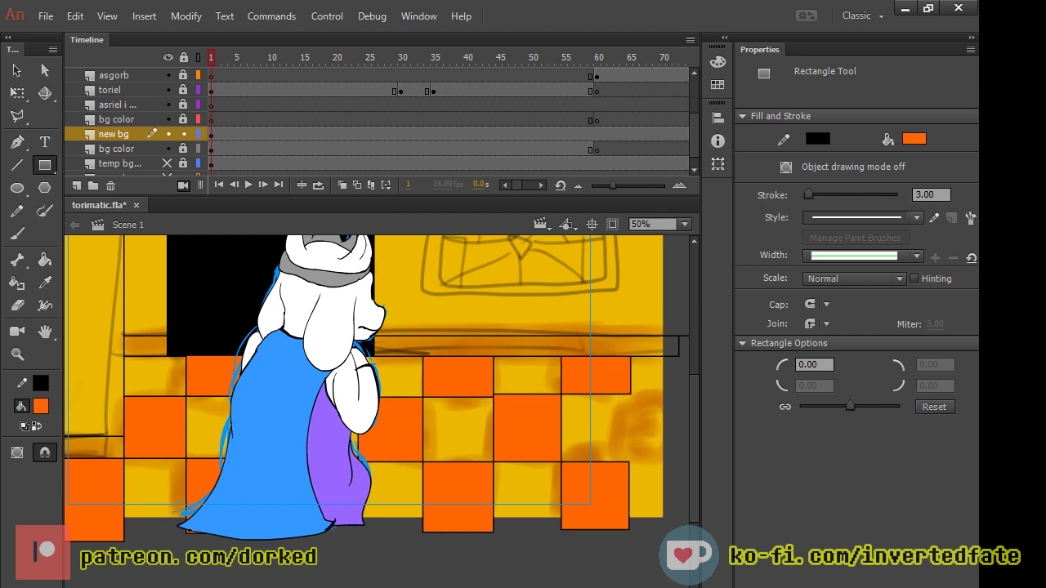
Step: Fill the baseboard sections on the back wall and the front wall section with the tile orange
scroll(376, 409, up, 3)
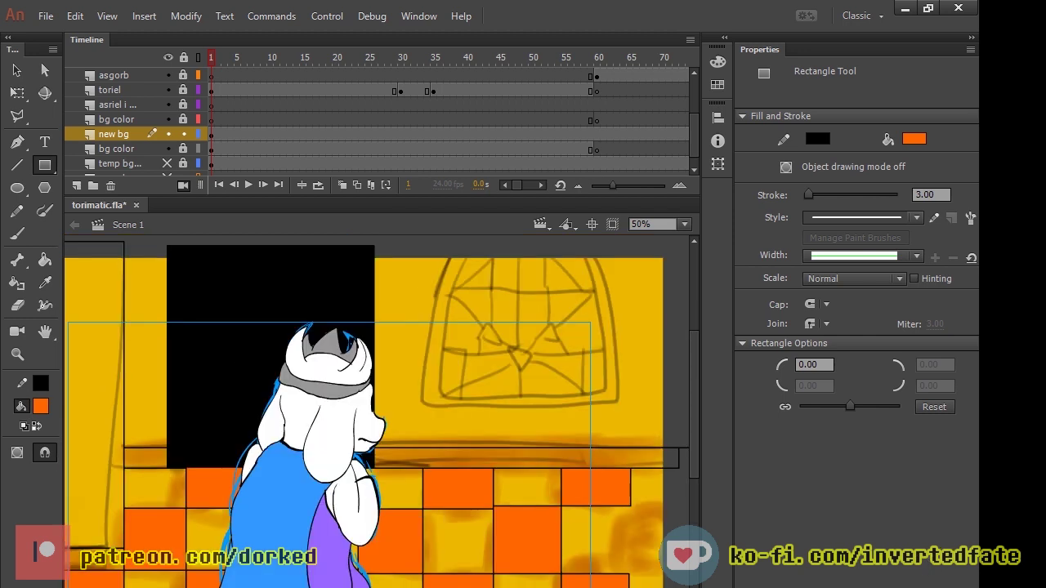
scroll(184, 518, down, 3)
key(k)
click(146, 346)
click(523, 347)
click(93, 448)
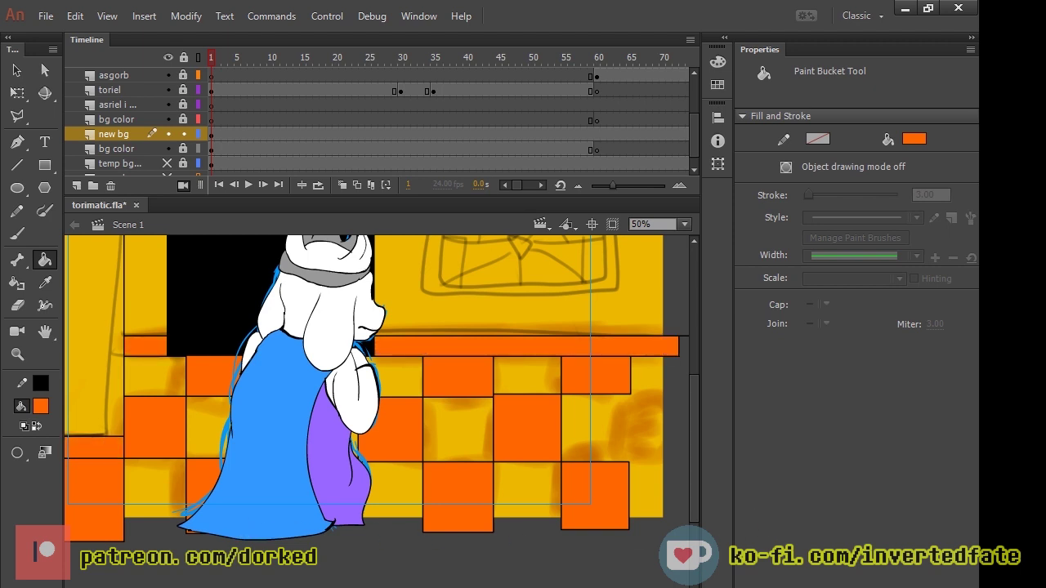
Step: Refill all three baseboard sections with a lighter orange
click(40, 406)
click(144, 346)
click(94, 447)
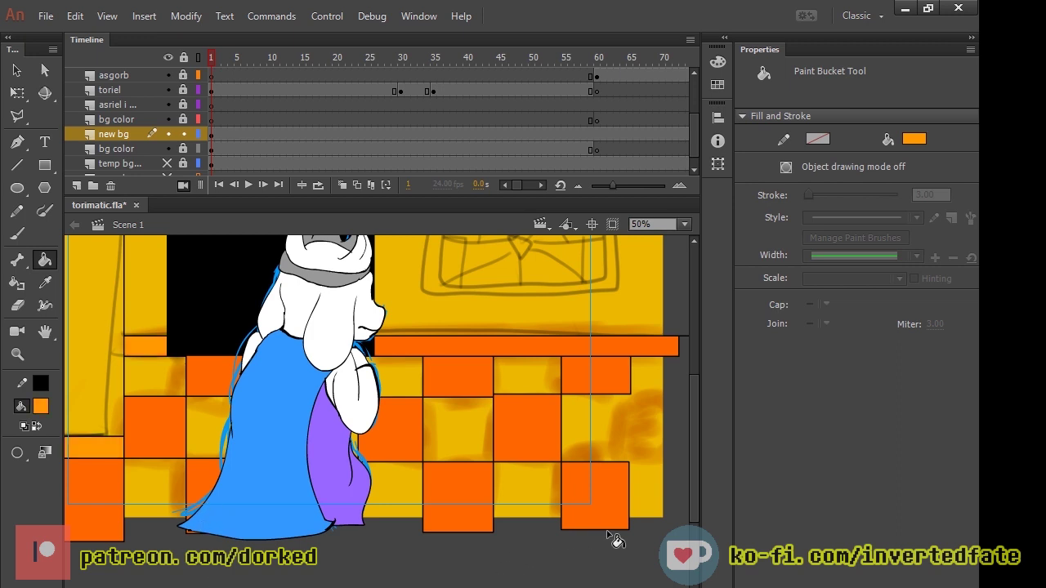
click(450, 347)
Step: Choose a golden yellow fill and apply it to the front wall section and three gaps between the orange floor tiles
click(914, 139)
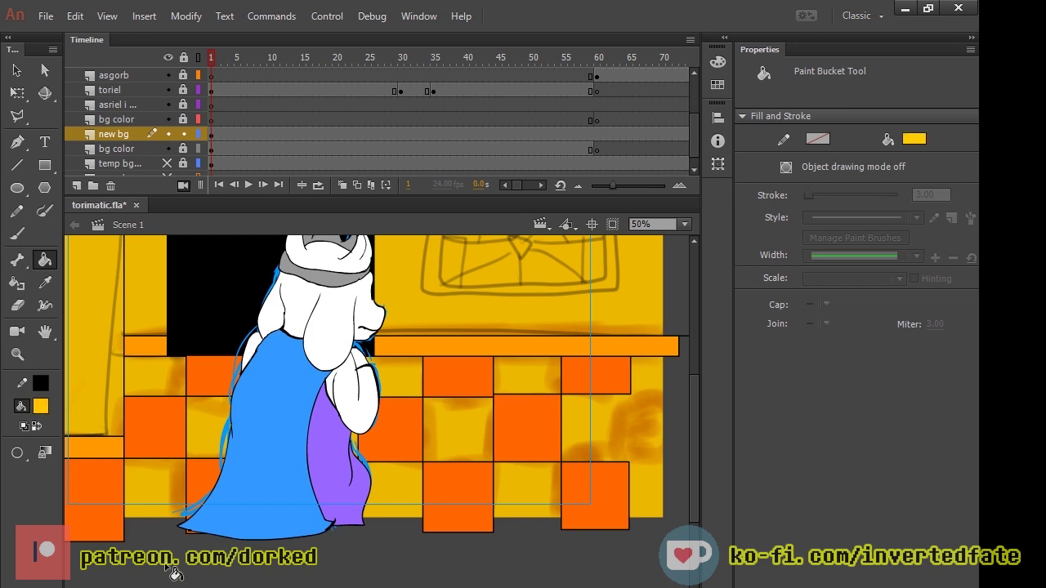
click(149, 379)
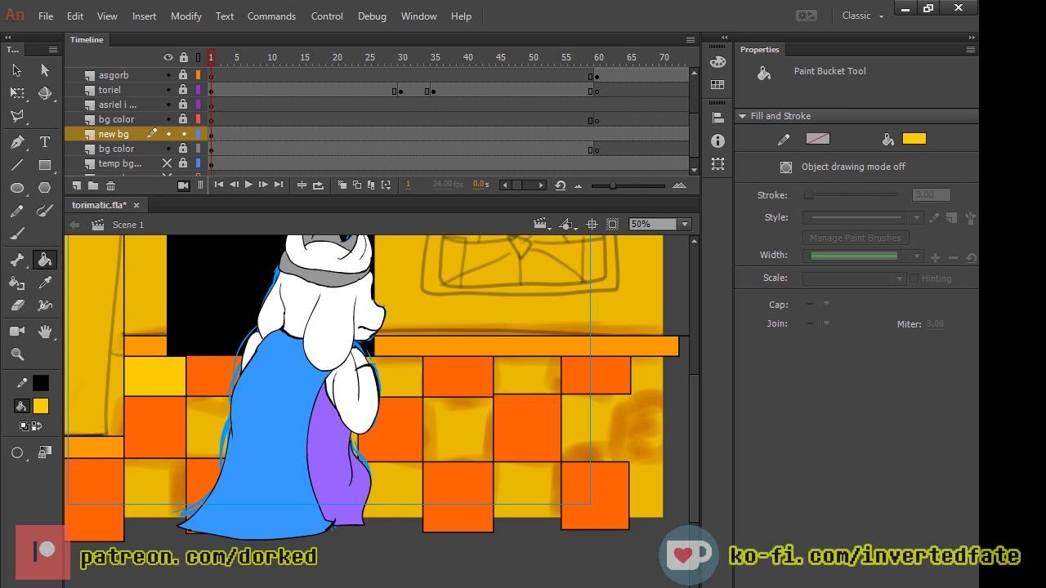
click(90, 330)
click(446, 416)
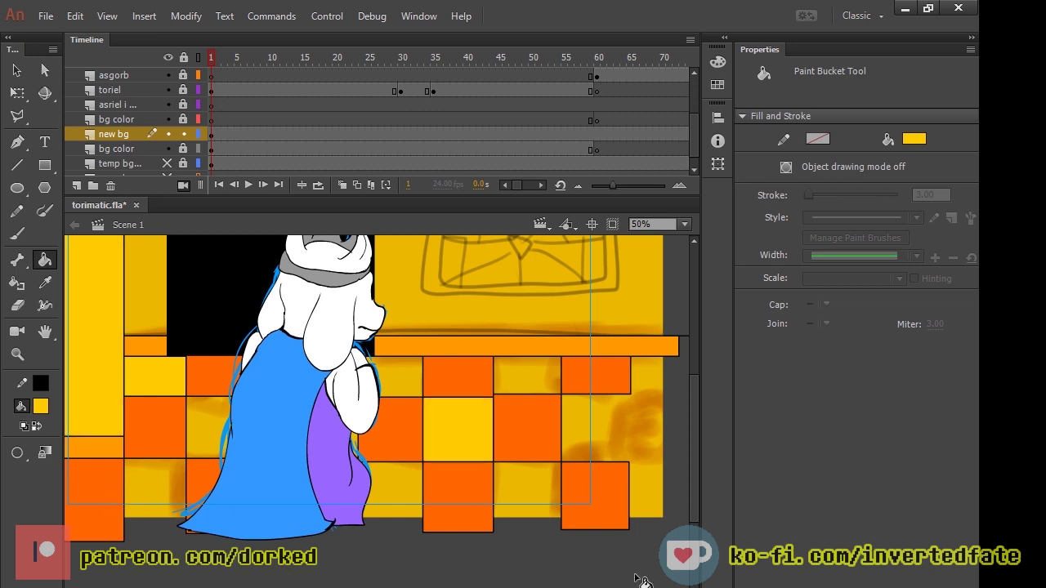
click(528, 379)
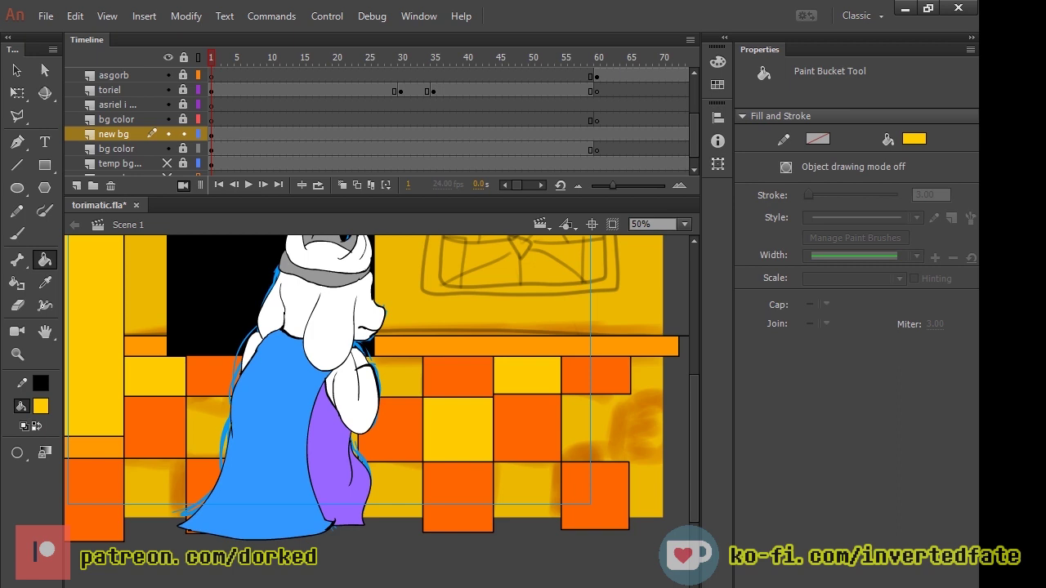
Step: Draw straight black lines along the top of the back wall and down its outer side to the baseboard
scroll(211, 555, up, 5)
scroll(210, 576, down, 2)
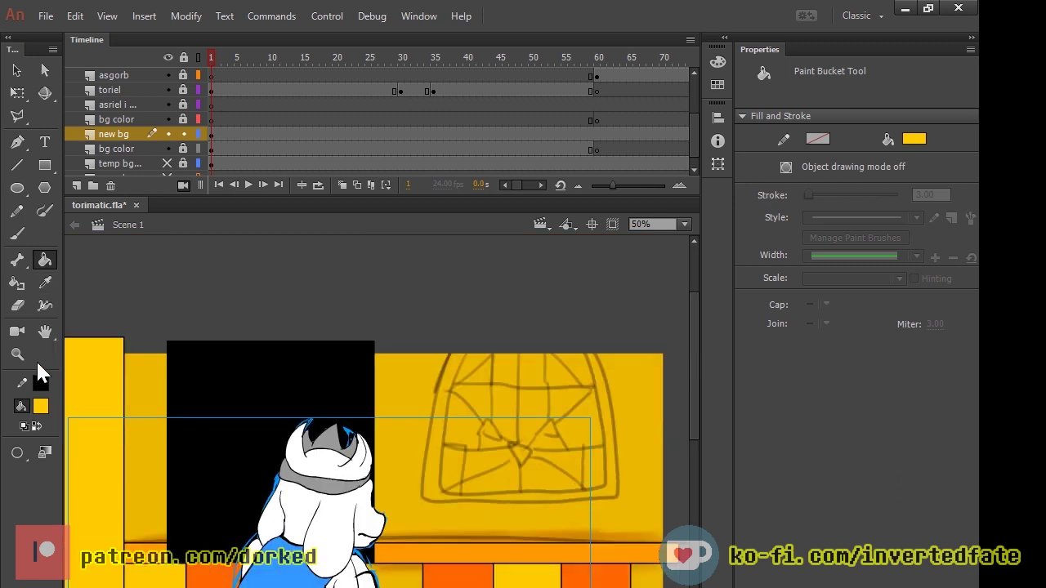
key(n)
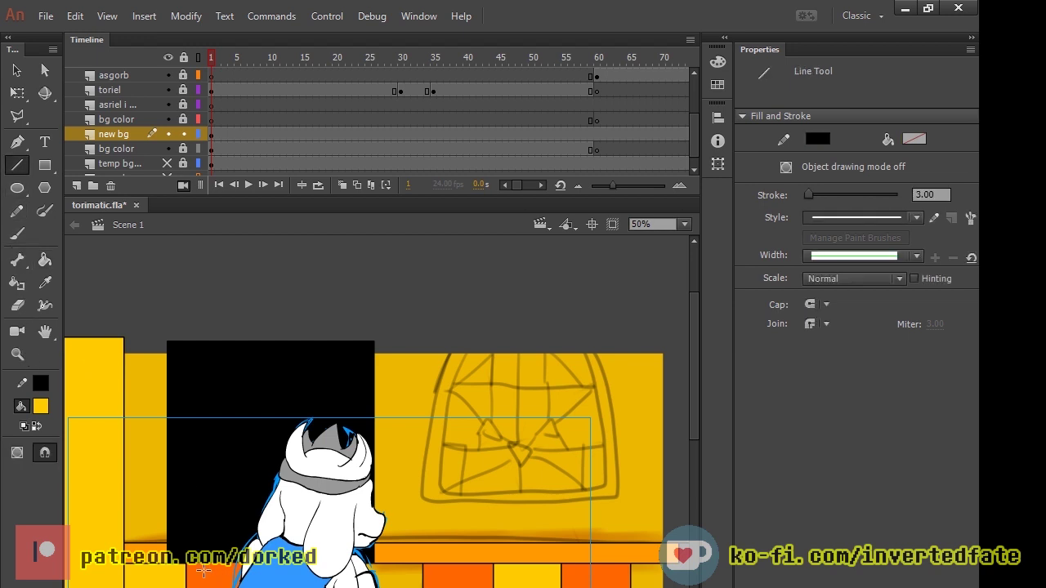
mouse_move(131, 337)
mouse_down()
mouse_move(674, 337)
mouse_move(682, 539)
mouse_move(662, 543)
mouse_move(679, 542)
mouse_up()
click(45, 260)
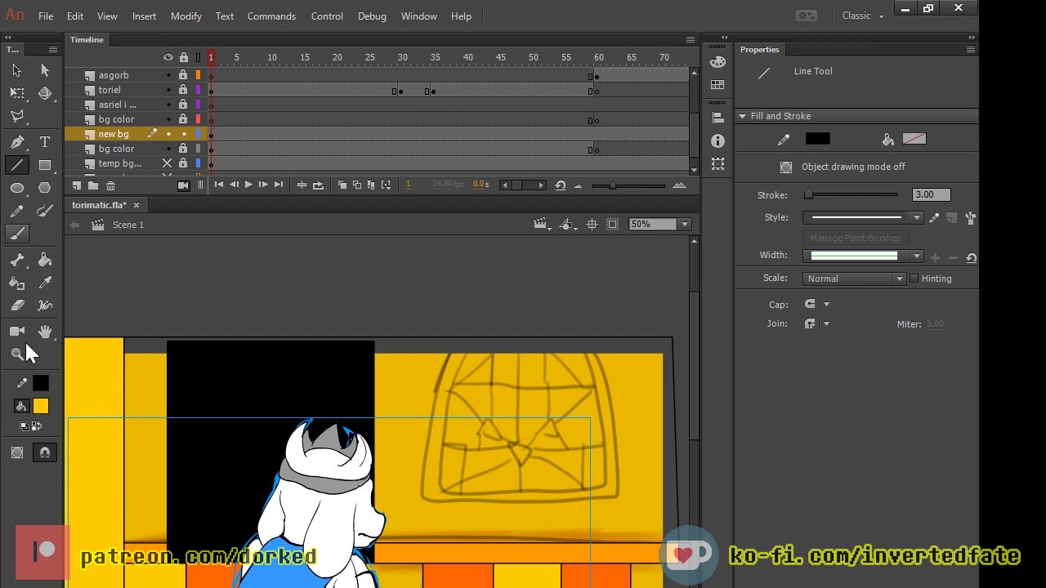
click(16, 233)
Step: Extend the outer side line down past the floor and close the outline with a line along the floor's lower edge
scroll(376, 408, down, 3)
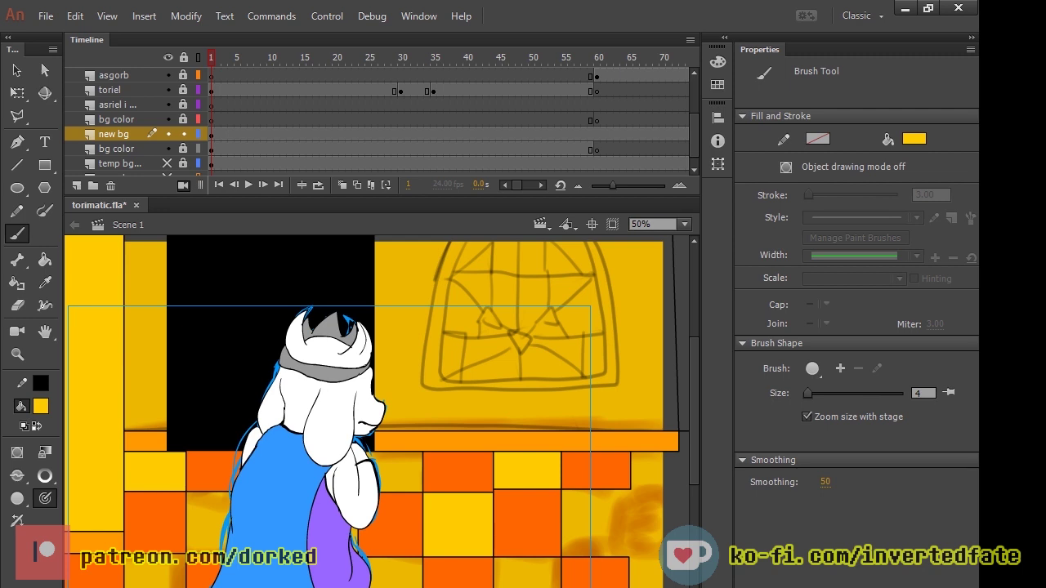
scroll(376, 409, down, 3)
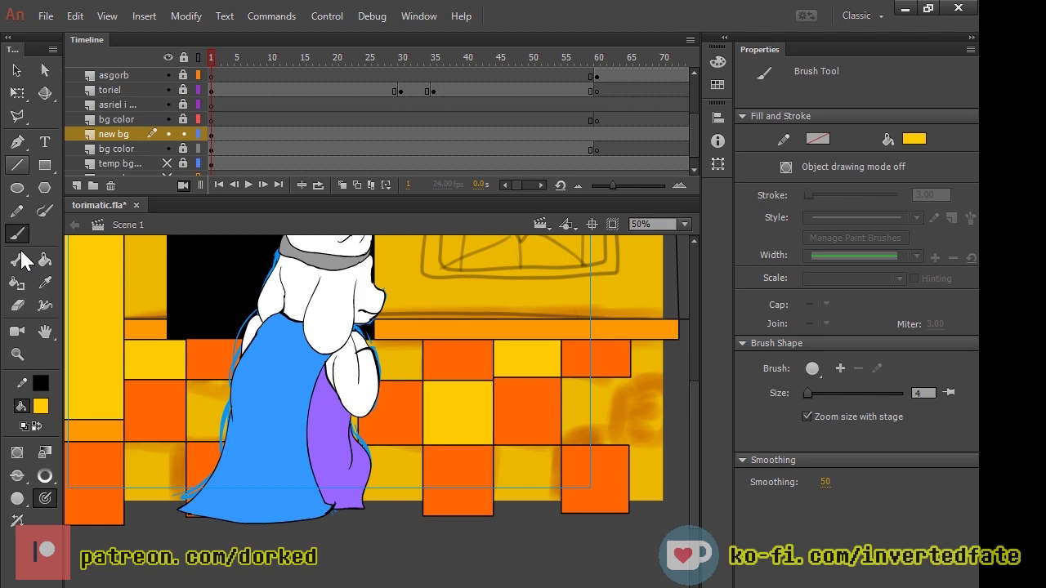
key(n)
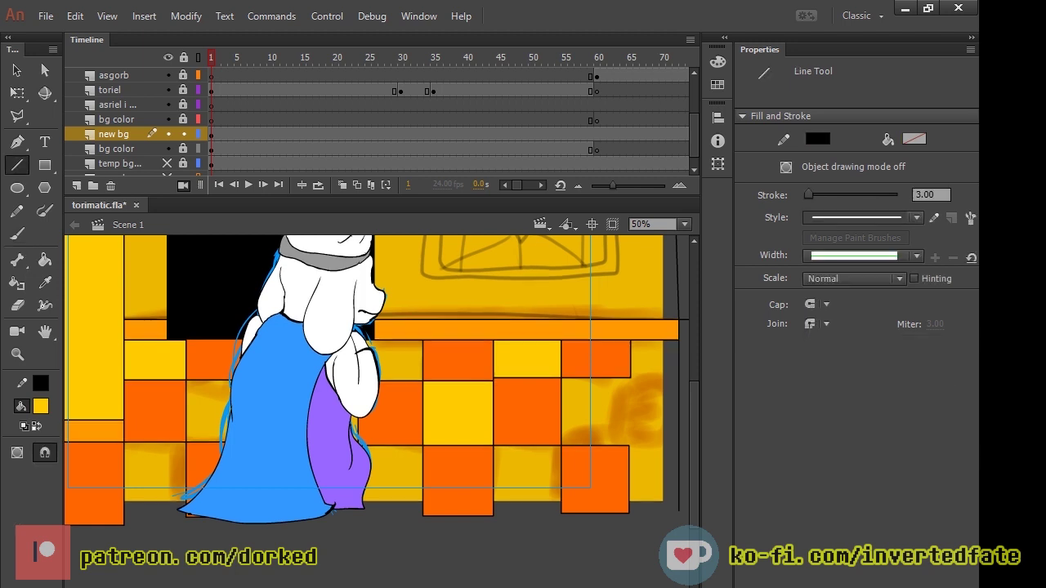
drag(678, 510, 66, 529)
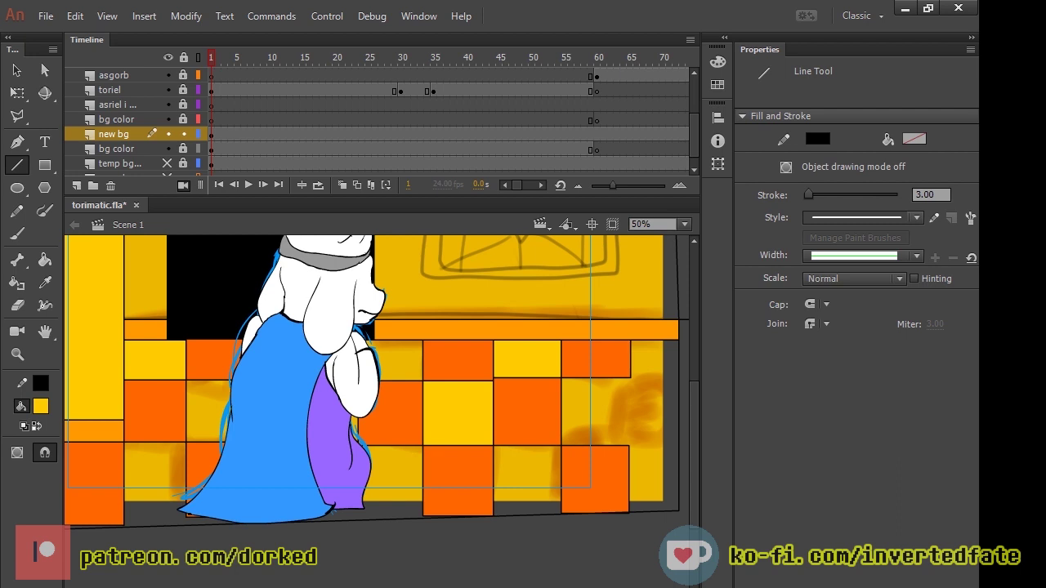
Step: Fill the remaining light floor areas with the golden yellow, and try the same fill on the back wall before undoing it
key(k)
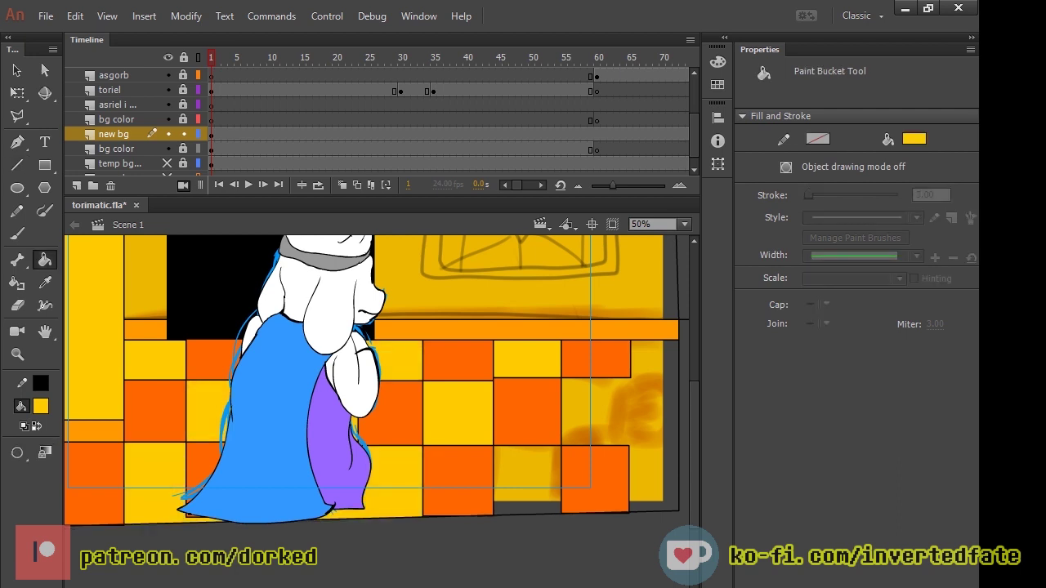
key(ctrl+minus)
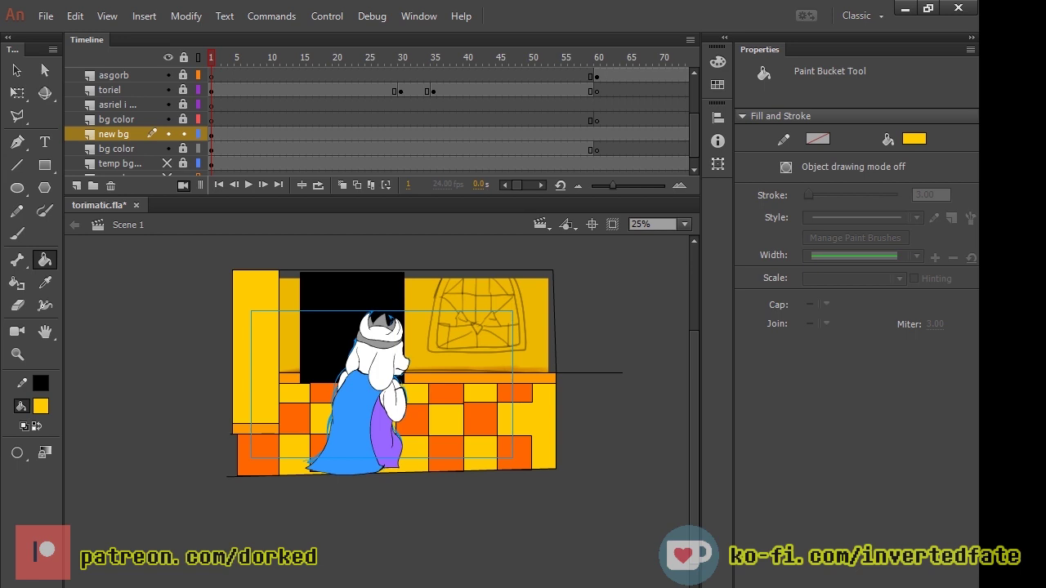
click(458, 352)
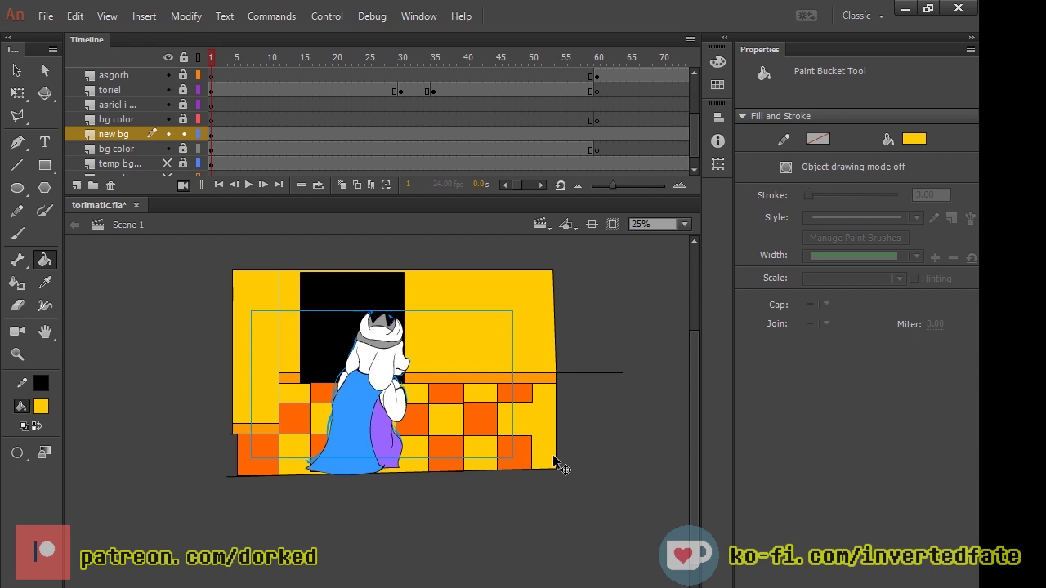
key(ctrl+z)
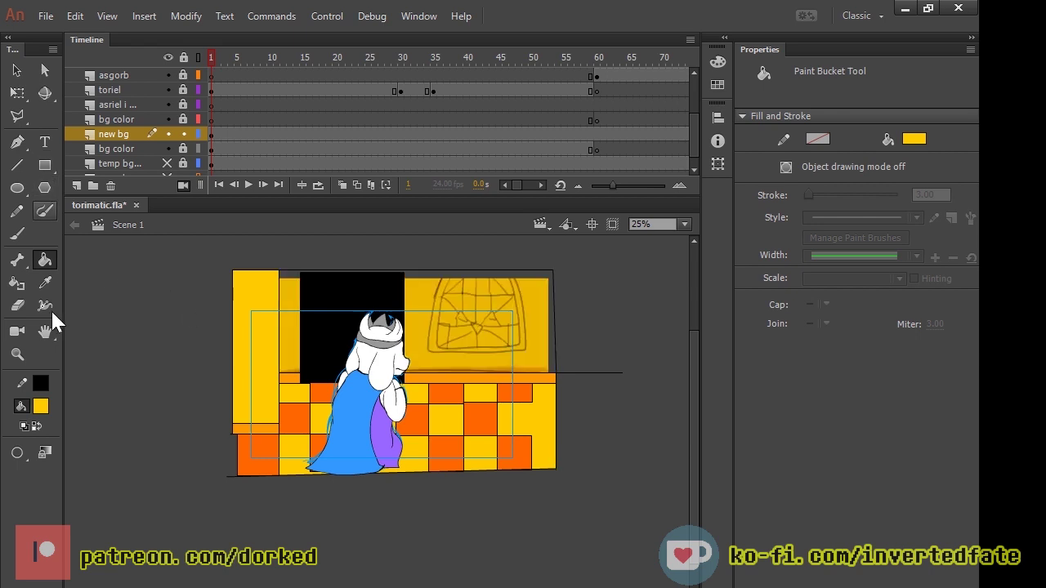
Step: Brush the window's outer frame in black over the sketch on the back wall, tracing both curved sides and the bottom edge
key(b)
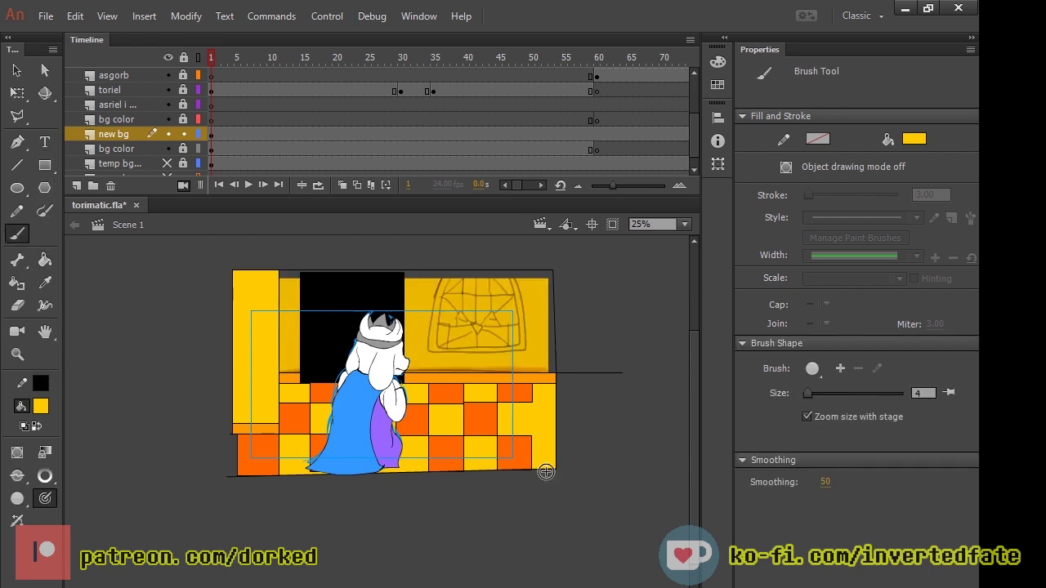
scroll(626, 504, down, 1)
scroll(638, 490, up, 2)
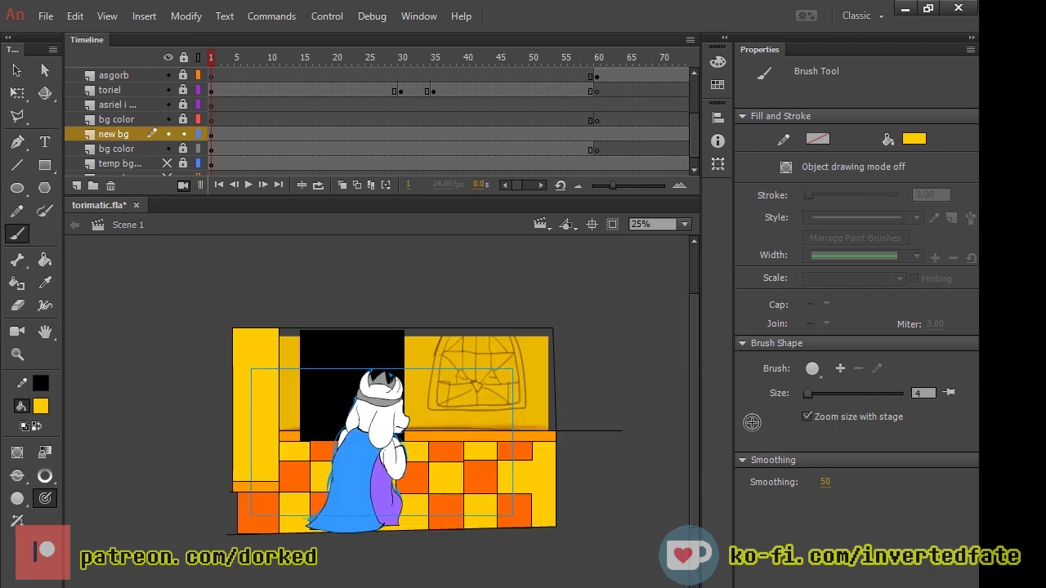
key(ctrl+equal)
key(ctrl+equal)
scroll(377, 412, up, 6)
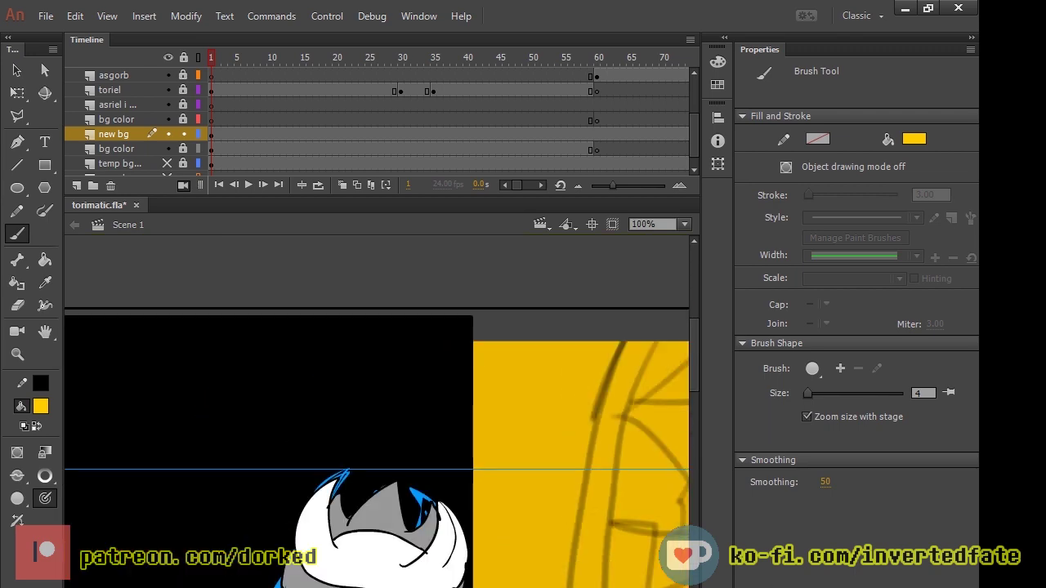
scroll(376, 412, right, 7)
scroll(377, 412, left, 2)
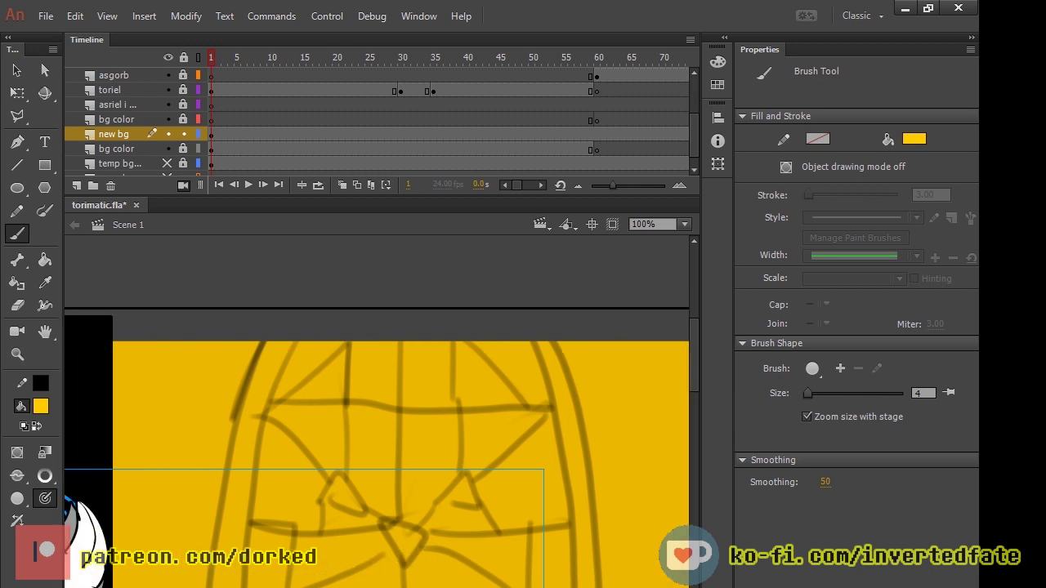
scroll(376, 425, down, 2)
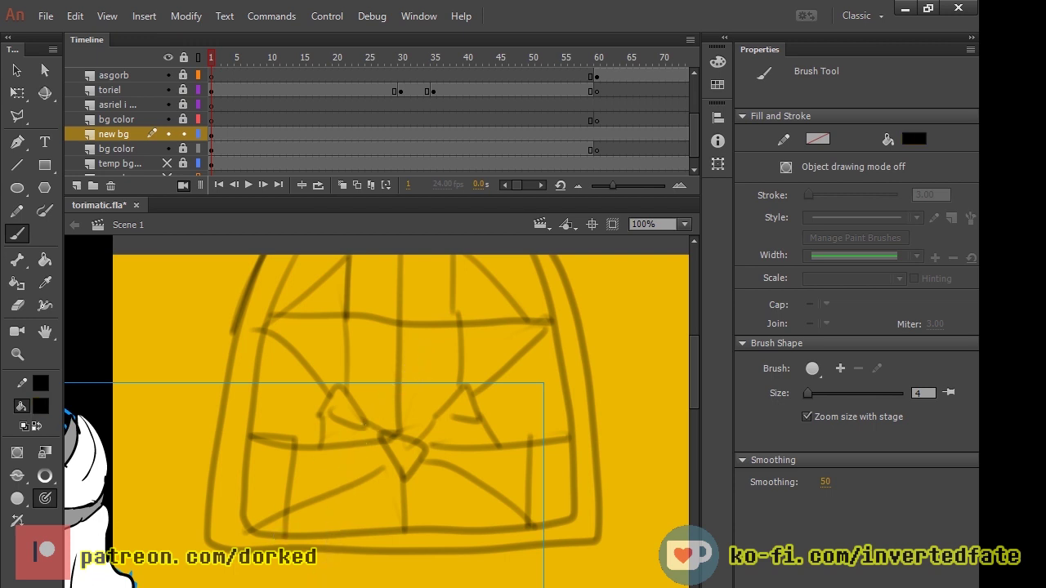
drag(186, 342, 387, 327)
key(ctrl+z)
mouse_move(280, 239)
mouse_down()
mouse_move(254, 276)
mouse_move(223, 377)
mouse_move(204, 558)
mouse_up()
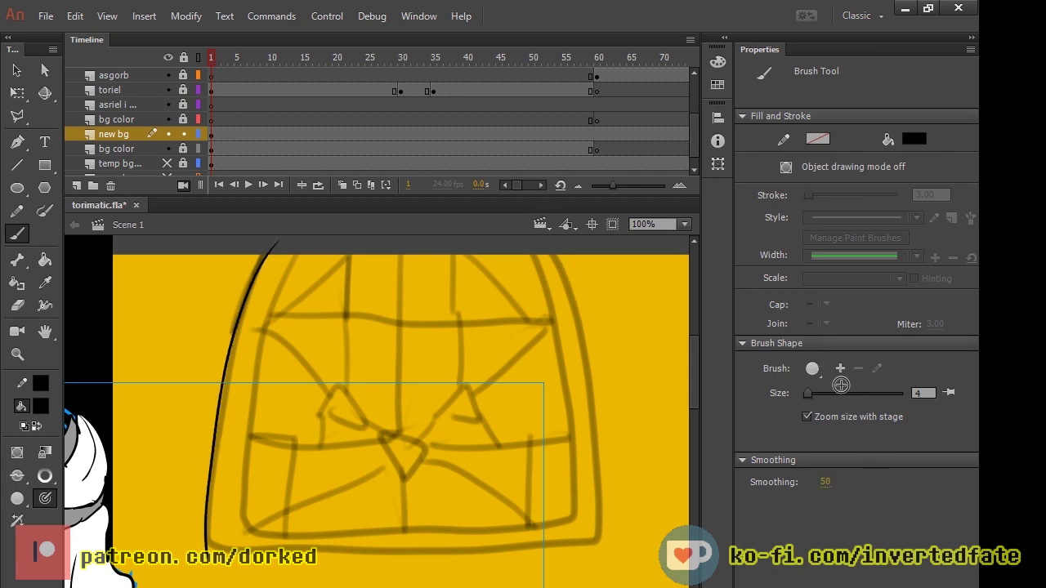
mouse_move(559, 253)
mouse_down()
mouse_move(594, 415)
mouse_move(602, 529)
mouse_move(580, 547)
mouse_move(433, 558)
mouse_move(208, 551)
mouse_up()
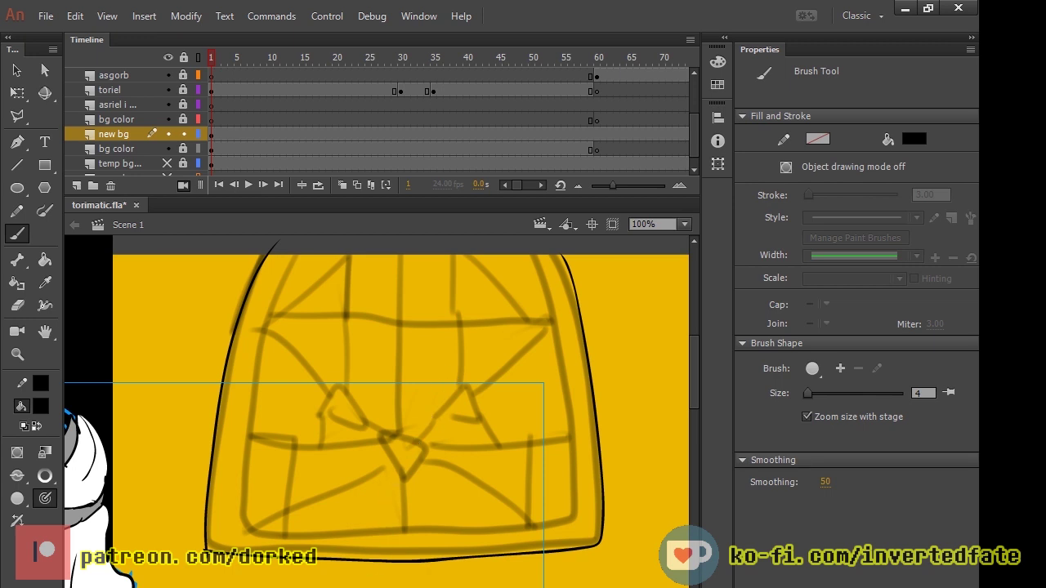
Step: Brush the window's inner frame in black, following the sketched sides and rounded bottom inside the outer frame
drag(250, 467, 242, 528)
drag(261, 324, 304, 239)
mouse_move(242, 510)
mouse_down()
mouse_move(311, 546)
mouse_move(500, 538)
mouse_up()
key(ctrl+z)
mouse_move(251, 512)
mouse_down()
mouse_move(249, 523)
mouse_move(349, 546)
mouse_up()
key(ctrl+z)
mouse_move(243, 510)
mouse_down()
mouse_move(263, 531)
mouse_move(408, 536)
mouse_move(530, 535)
mouse_move(570, 510)
mouse_move(569, 399)
mouse_move(536, 238)
mouse_up()
Step: Draw the window's three central triangles and a short vertical line from the lowest one down to the inner frame
mouse_move(377, 445)
mouse_down()
mouse_move(439, 449)
mouse_move(408, 487)
mouse_move(378, 445)
mouse_move(487, 428)
mouse_move(430, 438)
mouse_up()
mouse_move(307, 430)
mouse_down()
mouse_move(345, 398)
mouse_move(356, 436)
mouse_move(306, 429)
mouse_up()
drag(407, 478, 407, 550)
key(ctrl+z)
drag(410, 488, 411, 531)
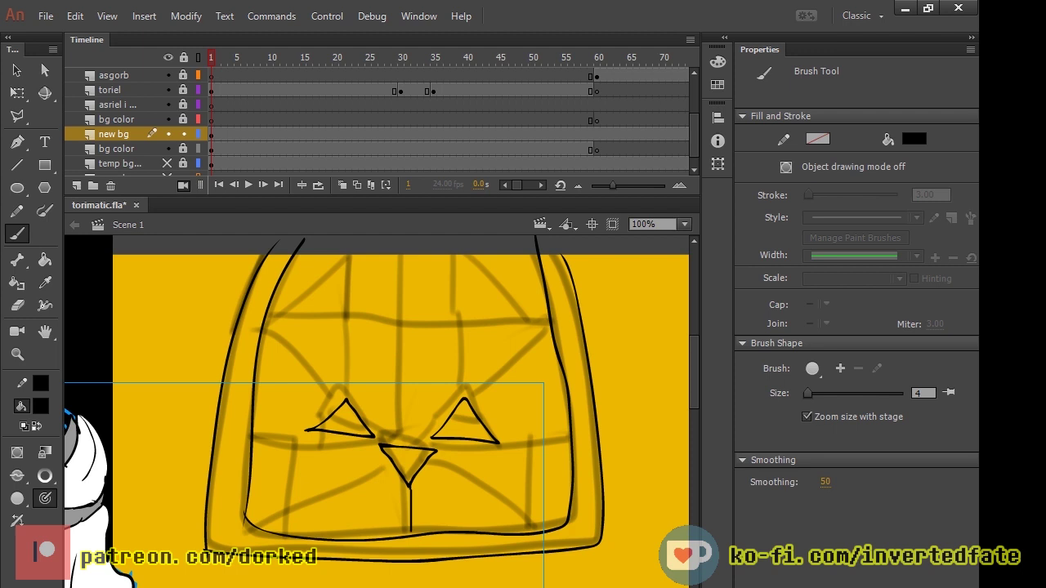
Step: Trace the remaining window pane dividers in black: the crossbars, the central vertical line and the diagonals of the lower and upper panes
mouse_move(427, 449)
mouse_down()
mouse_move(571, 444)
mouse_move(531, 533)
mouse_move(435, 457)
mouse_move(378, 465)
mouse_move(280, 533)
mouse_move(294, 442)
mouse_move(570, 443)
mouse_move(254, 438)
mouse_up()
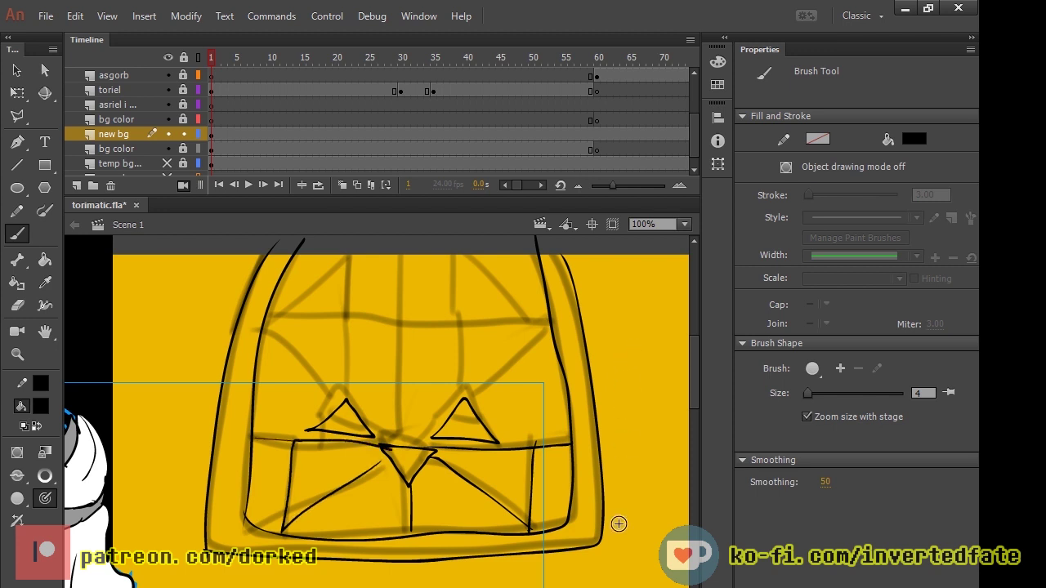
drag(411, 446, 411, 235)
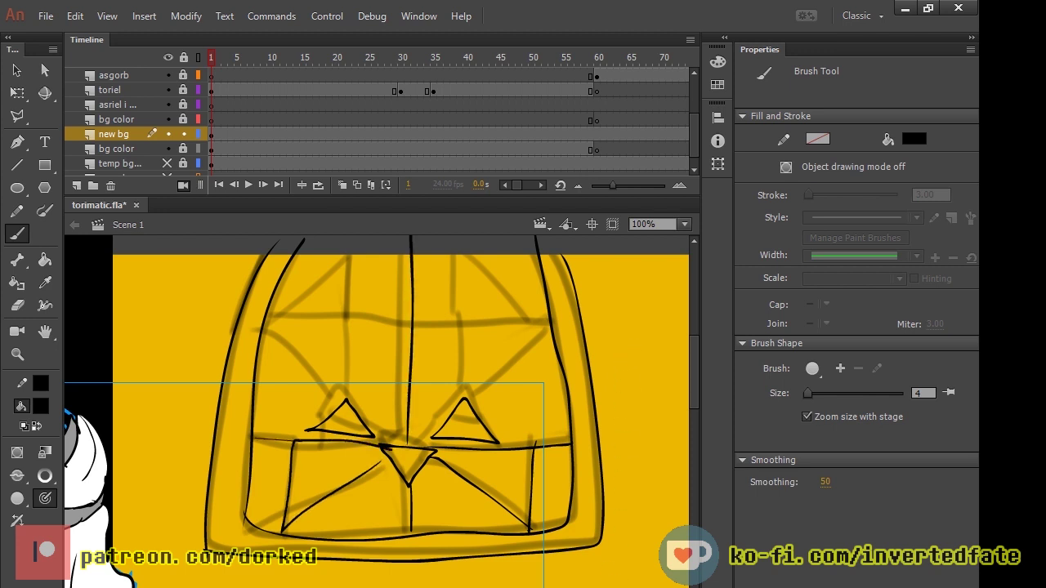
mouse_move(265, 316)
mouse_down()
mouse_move(549, 319)
mouse_move(463, 397)
mouse_move(455, 236)
mouse_move(531, 317)
mouse_up()
mouse_move(352, 312)
mouse_down()
mouse_move(359, 237)
mouse_move(286, 317)
mouse_up()
key(ctrl+z)
mouse_move(270, 328)
mouse_down()
mouse_move(337, 410)
mouse_move(350, 308)
mouse_up()
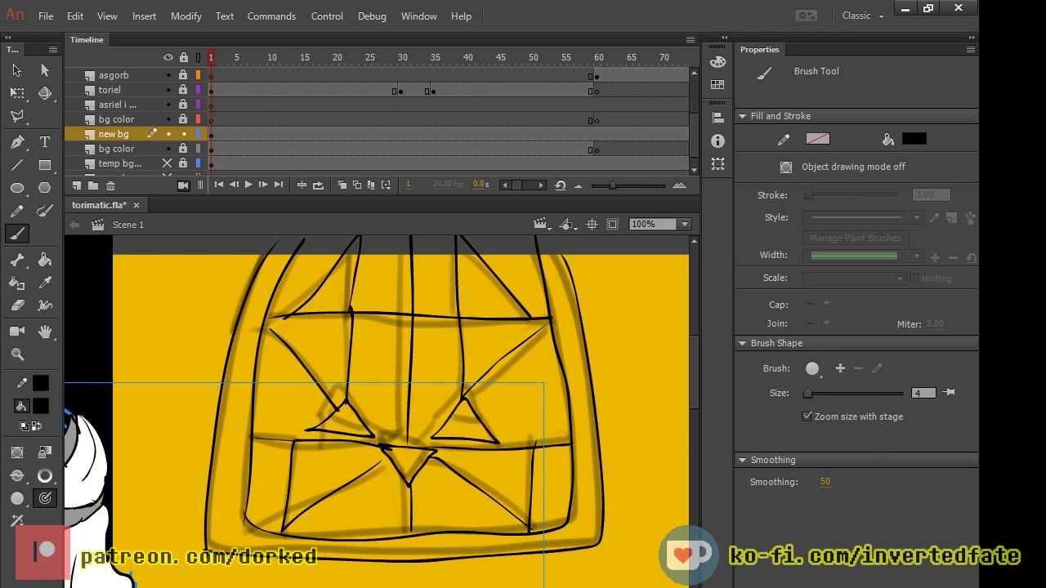
Step: Sample the golden yellow from the front wall section and fill the back wall around the window with it
key(ctrl+minus)
key(ctrl+minus)
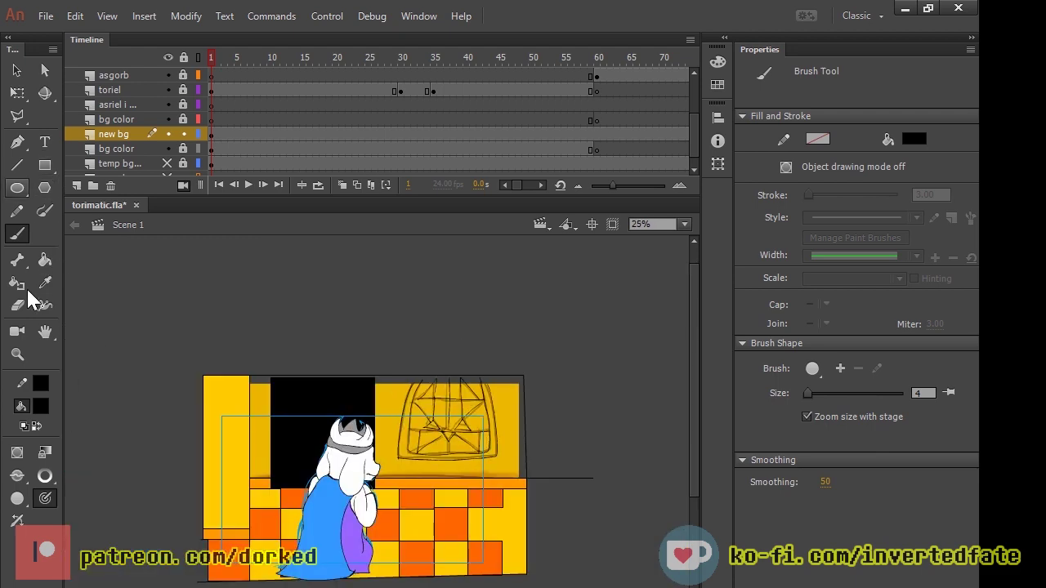
key(i)
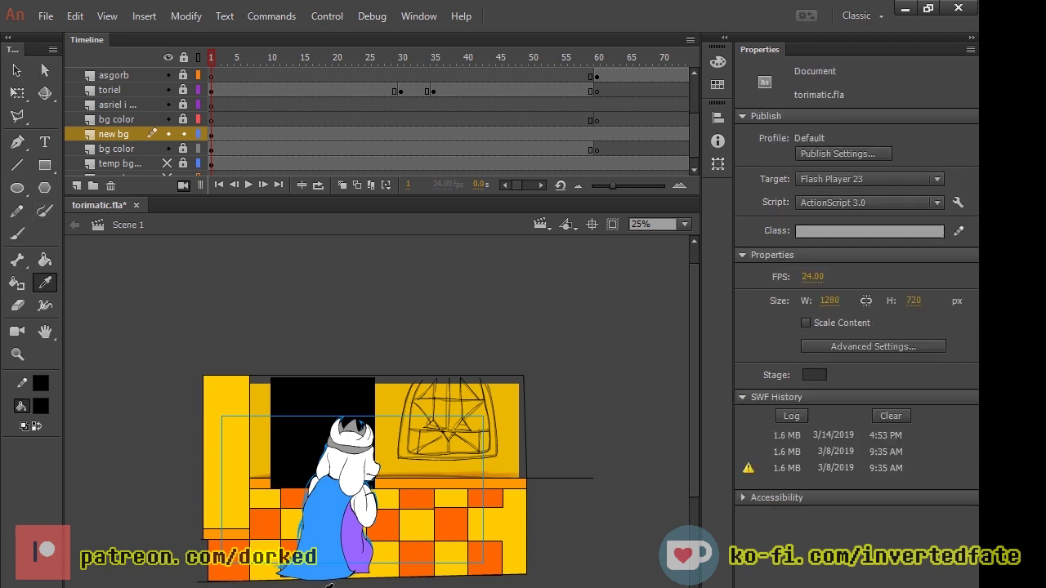
click(233, 520)
click(386, 445)
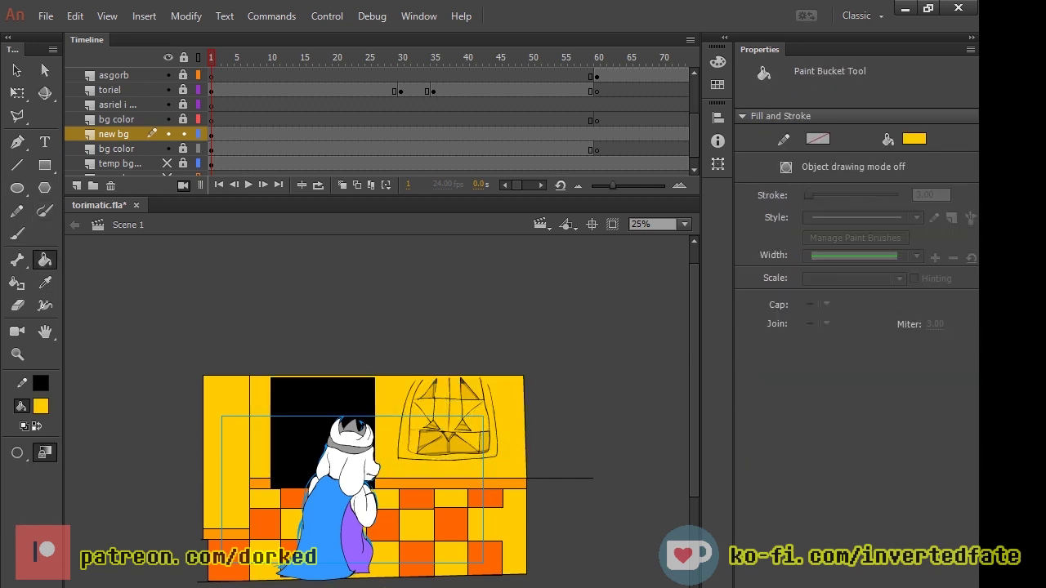
Step: Fill the window's remaining unfilled panes and triangles with the golden yellow, keeping the black divider lines intact
scroll(381, 409, down, 3)
scroll(381, 408, up, 4)
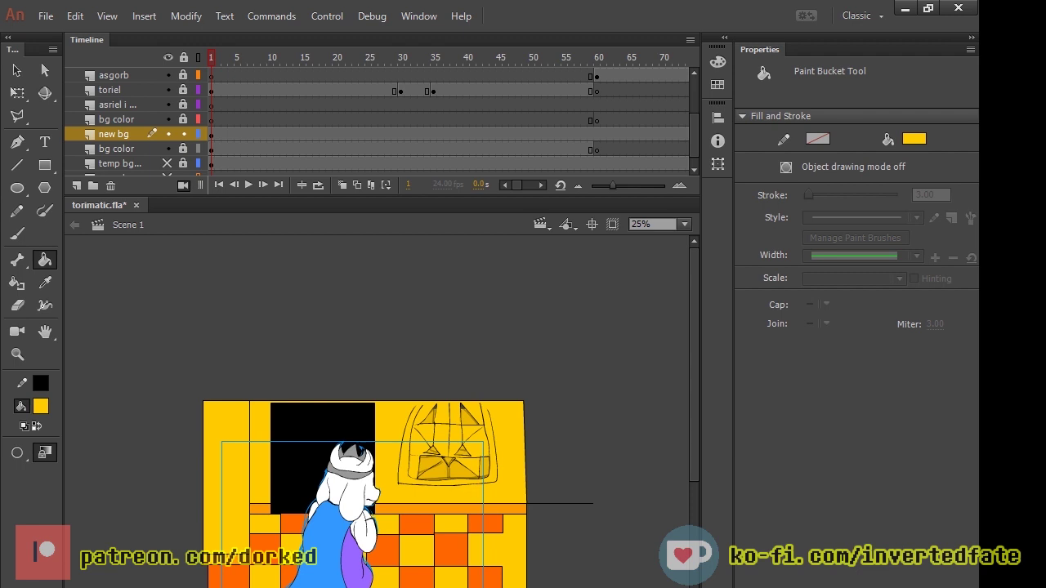
click(448, 470)
click(485, 469)
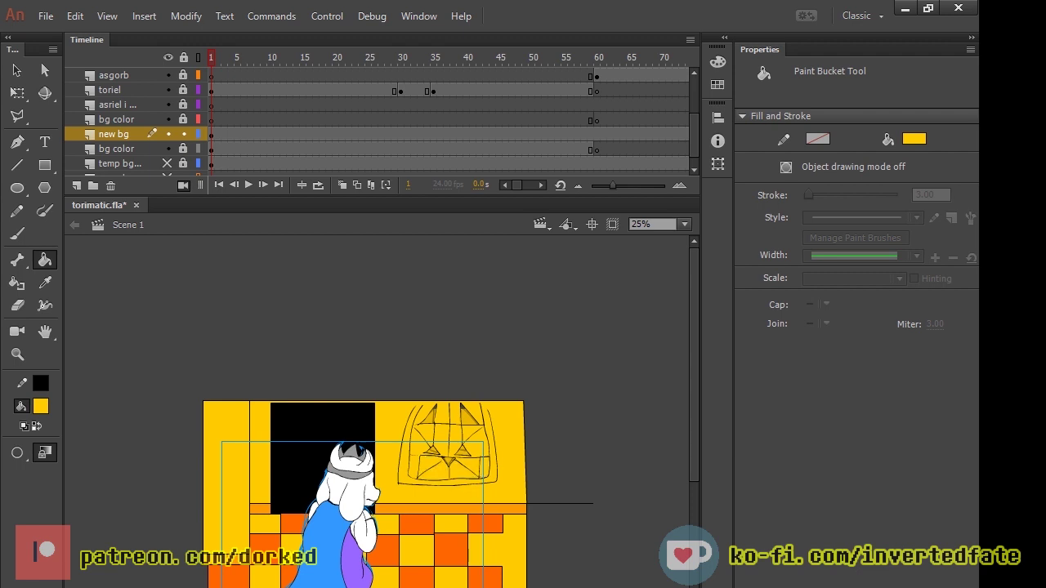
click(433, 450)
click(443, 455)
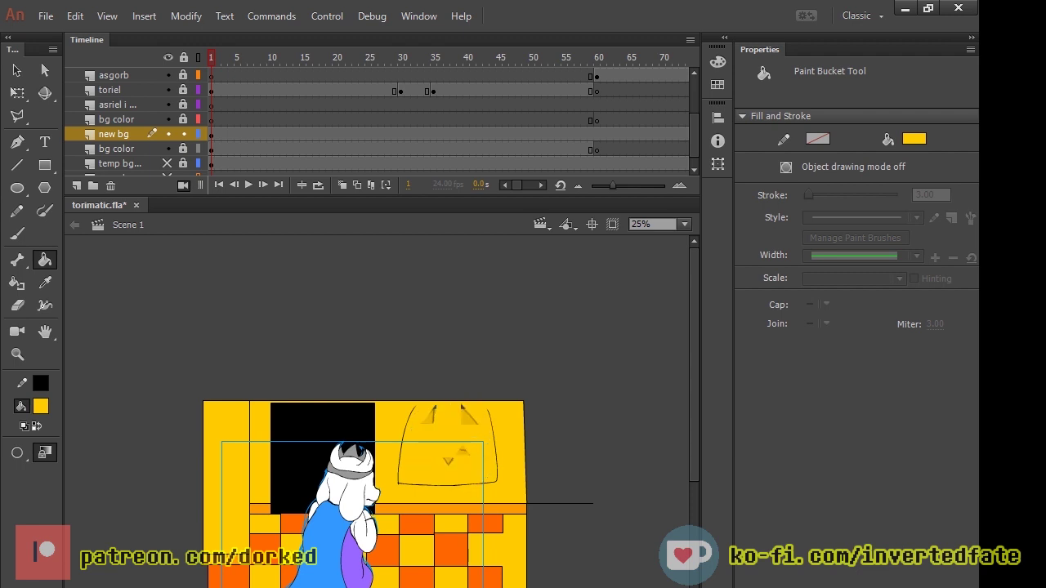
key(ctrl+y)
click(431, 416)
click(467, 416)
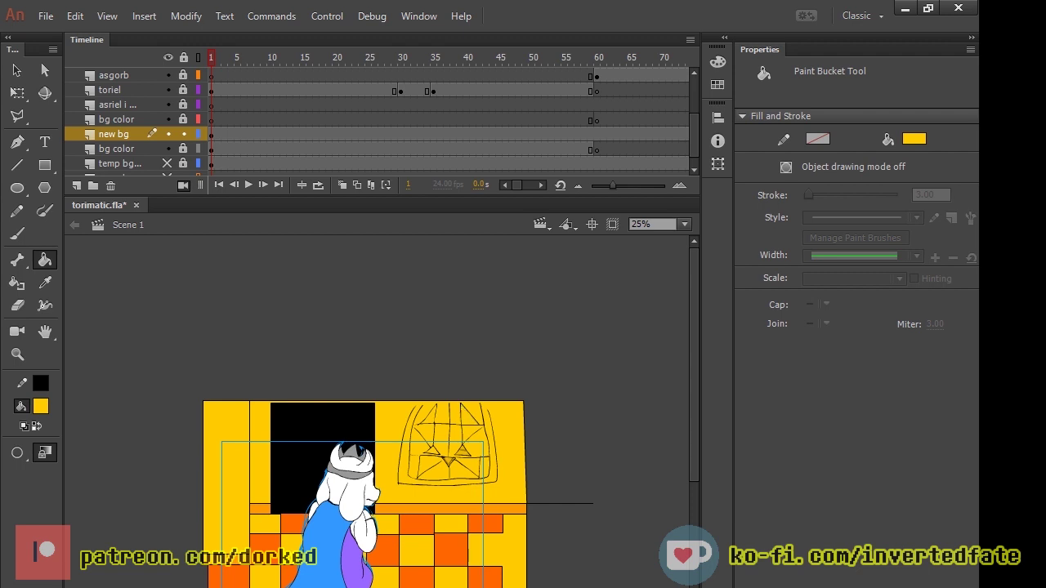
key(ctrl+y)
key(ctrl+y)
scroll(376, 400, down, 3)
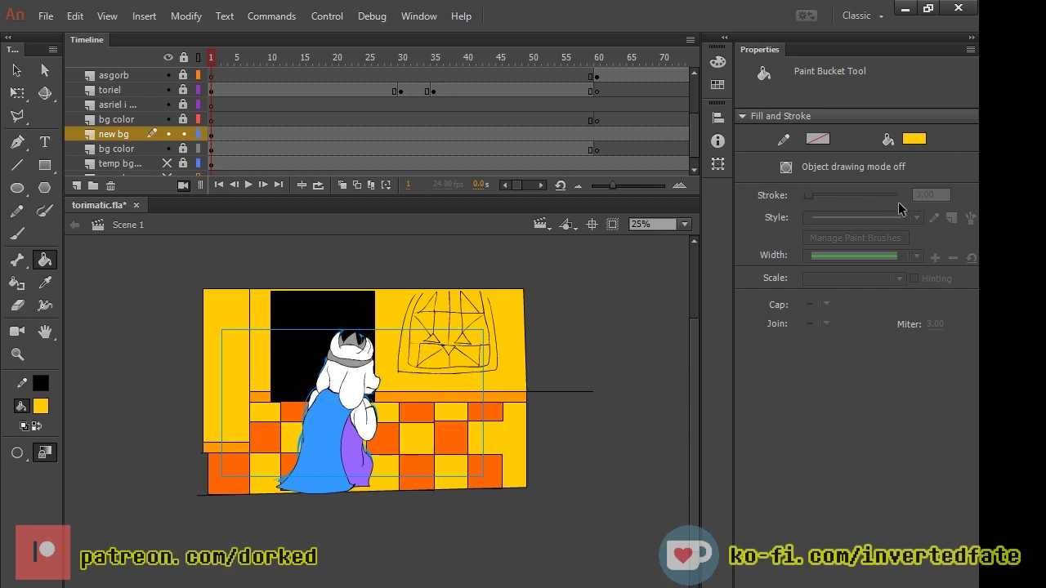
Step: Add a keyframe at frame 60 on the new bg layer, clear the background artwork from it, and return to frame 1
click(597, 134)
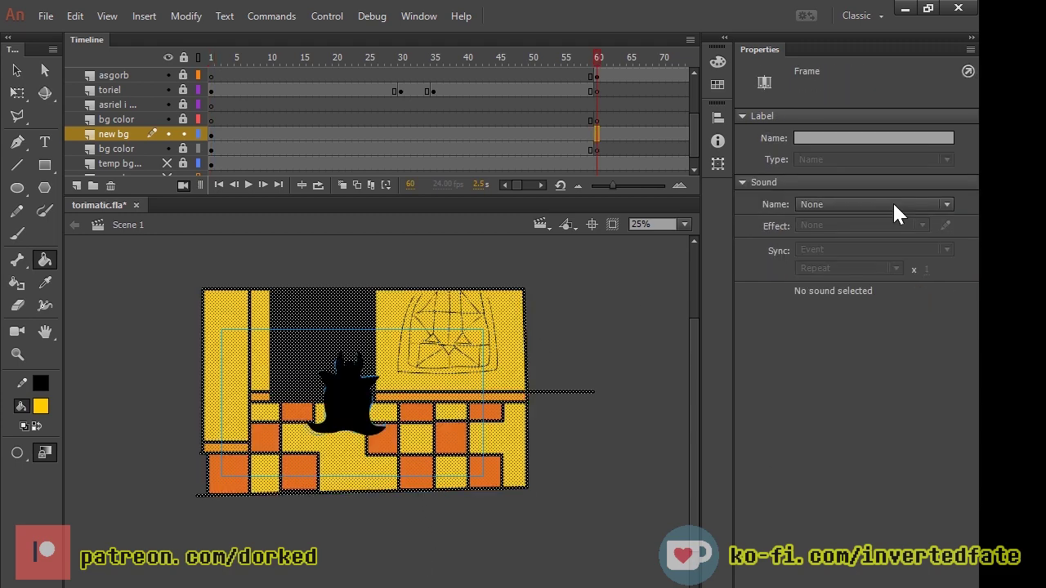
key(Delete)
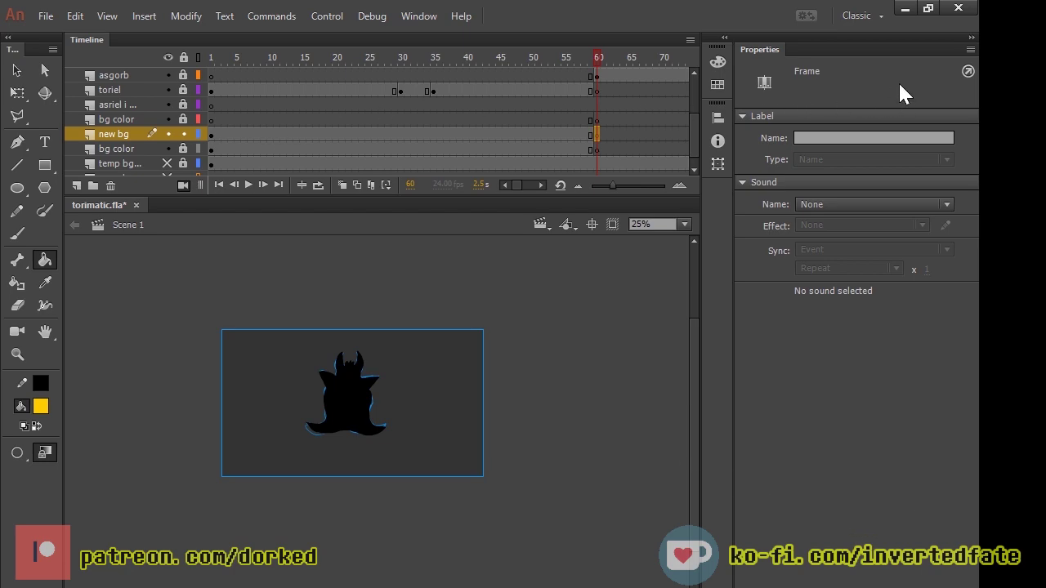
key(comma)
key(comma)
key(comma)
key(comma)
key(comma)
key(comma)
key(comma)
key(comma)
key(comma)
key(comma)
key(comma)
key(comma)
key(comma)
key(comma)
key(comma)
key(comma)
key(comma)
key(comma)
key(comma)
key(comma)
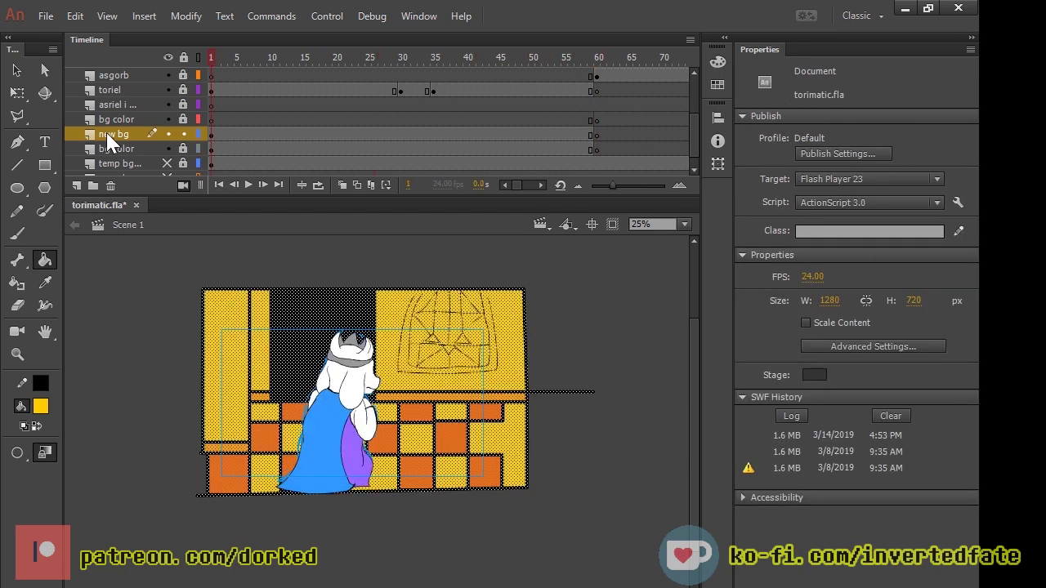
key(Escape)
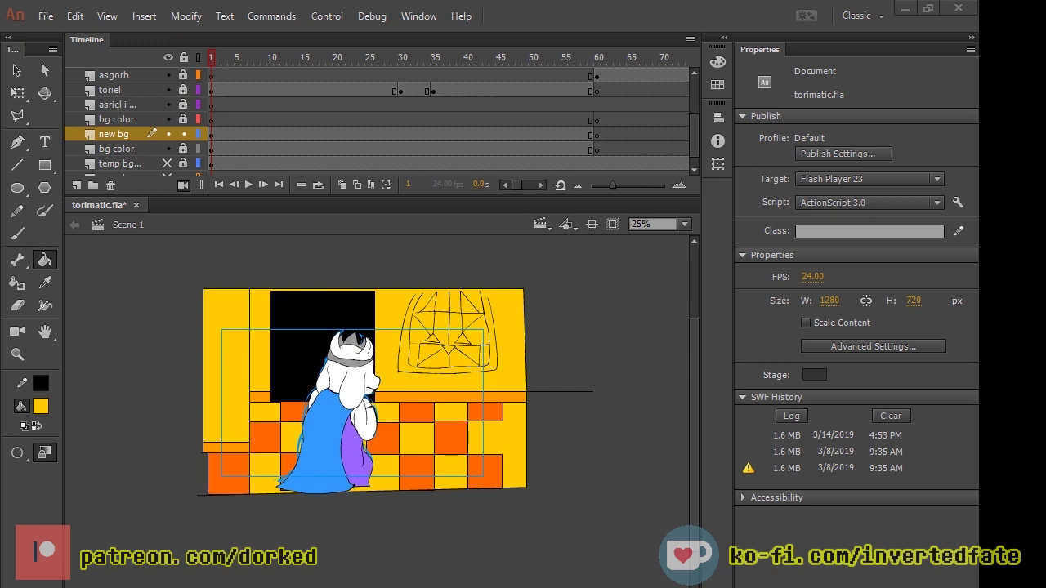
Step: Run a test of the movie to check the new background in the opening shot
key(Return)
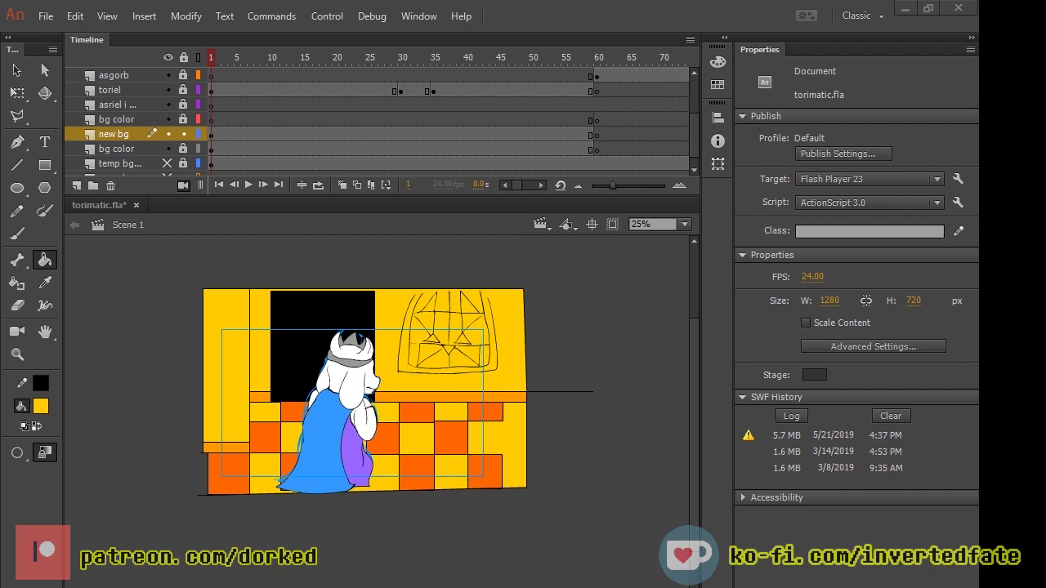
click(612, 551)
key(Return)
key(ctrl+z)
key(ctrl+z)
key(ctrl+z)
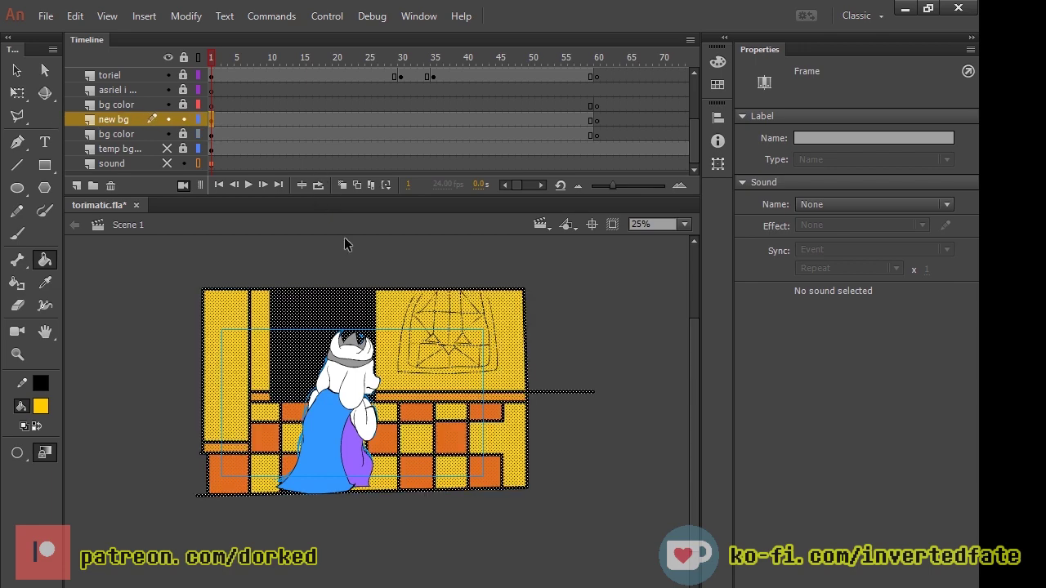
Step: Copy the opening shot's background artwork into a new keyframe at frame 120 on the new bg layer, keeping its original position
key(Return)
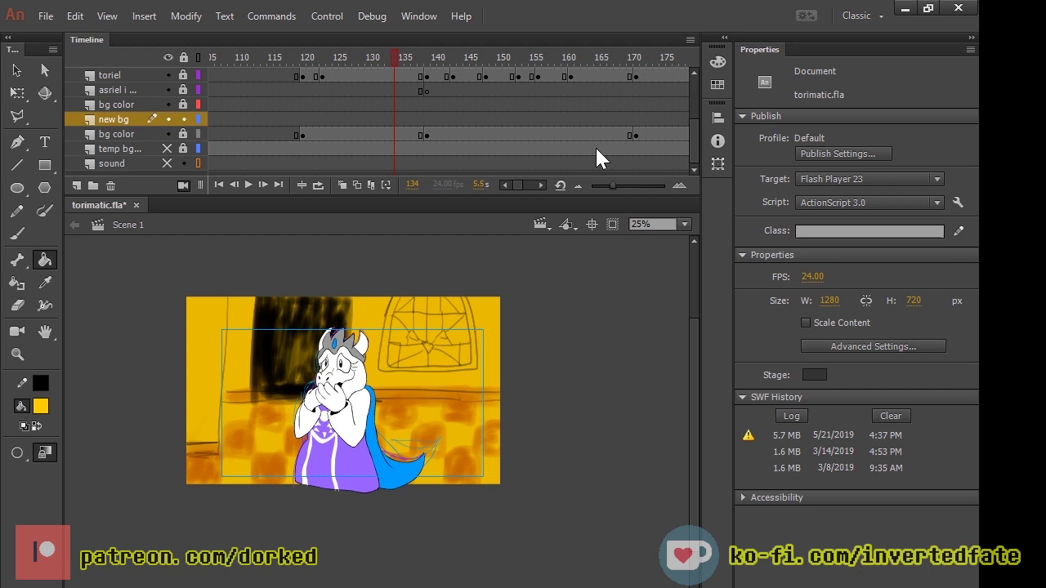
key(comma)
key(comma)
key(comma)
key(comma)
key(comma)
key(comma)
key(comma)
key(comma)
key(comma)
key(comma)
drag(491, 155, 442, 157)
key(period)
key(F6)
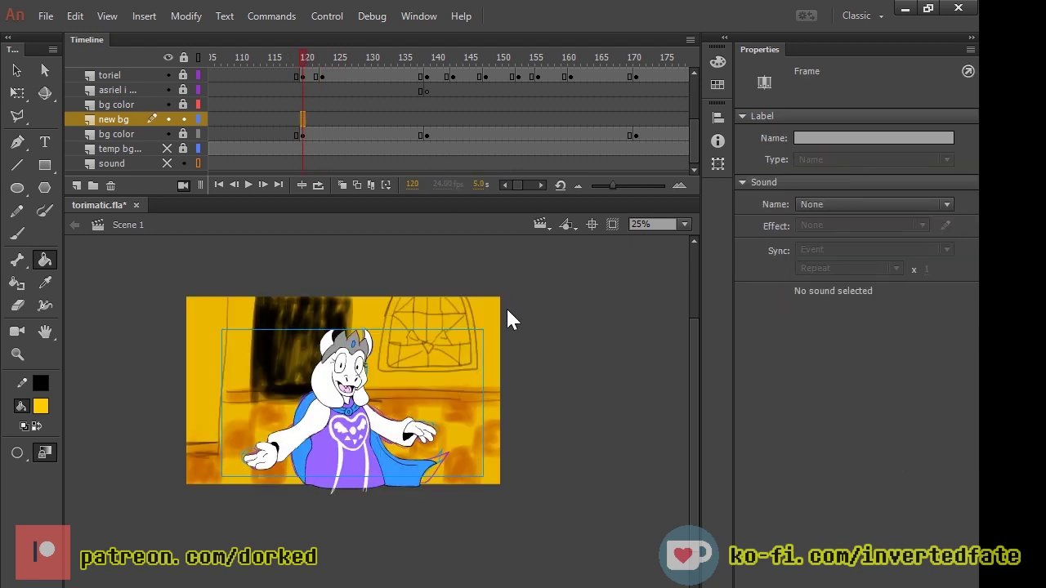
key(ctrl+v)
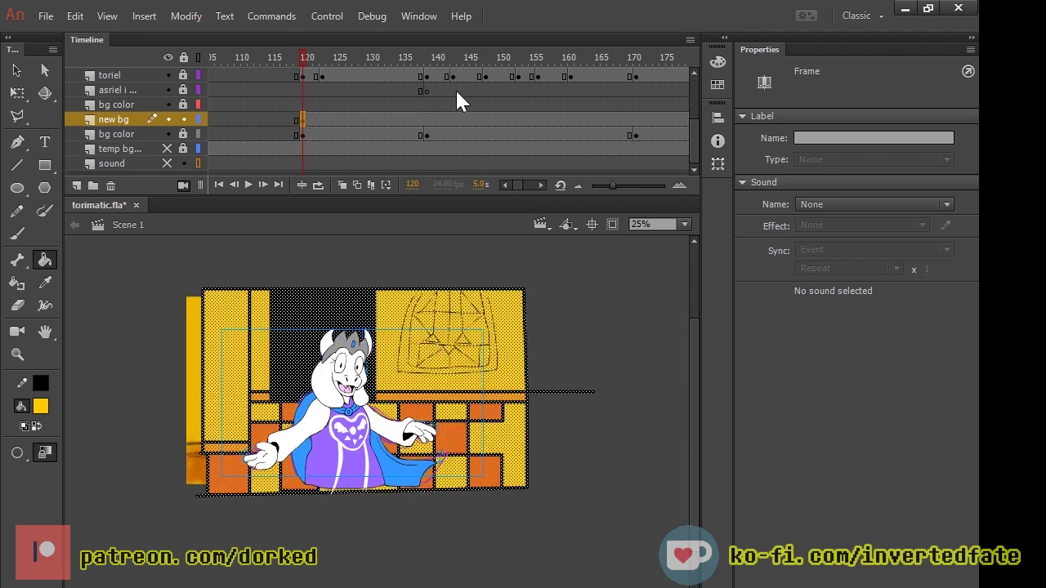
Step: Add a keyframe at frame 139 on the new bg layer and clear the background artwork from it
key(Return)
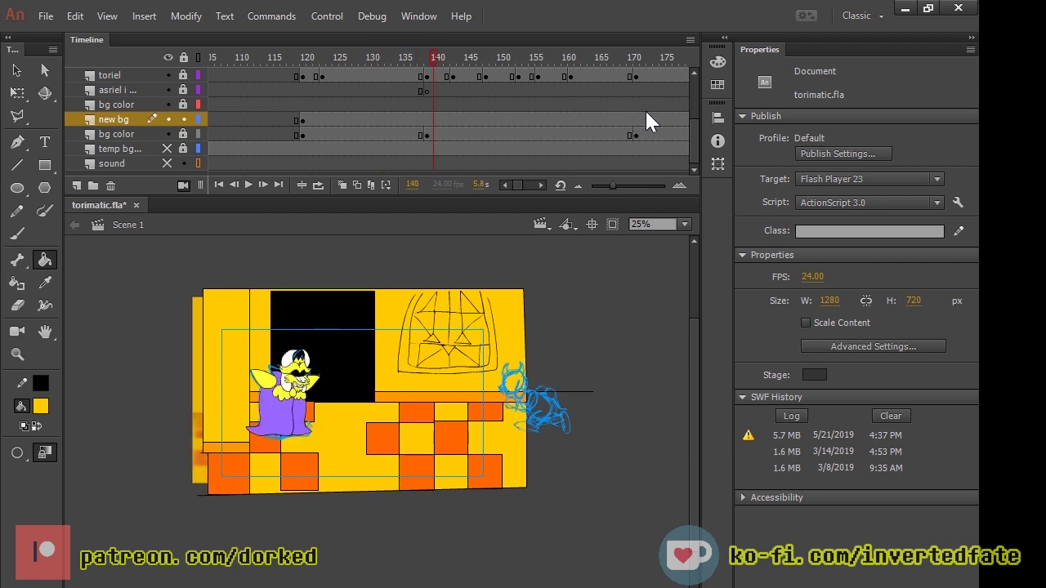
key(.)
key(F6)
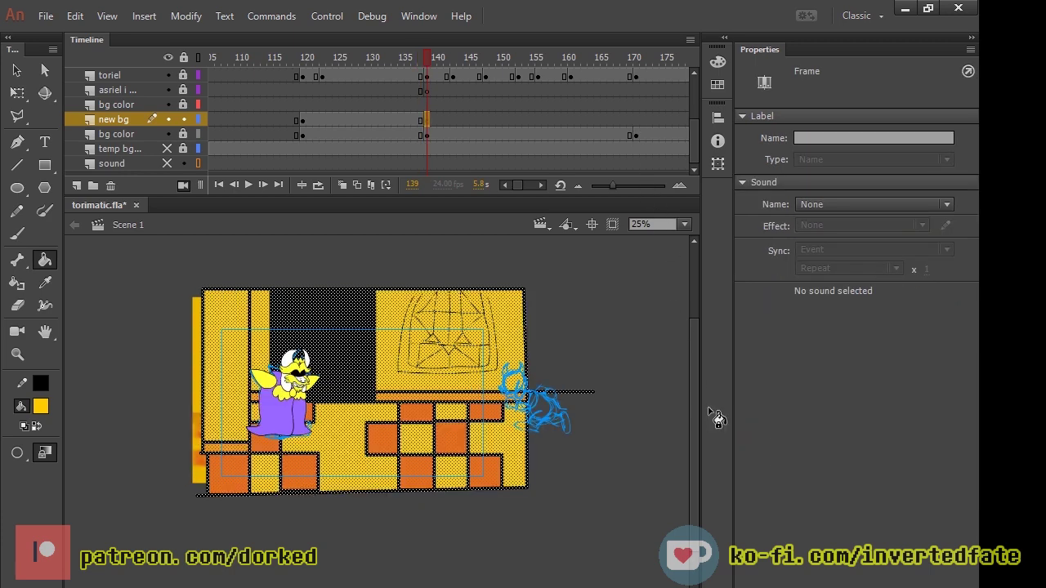
key(Delete)
Step: Play back and scrub through the shots to check where the new background appears, ending near the start of the timeline
key(Return)
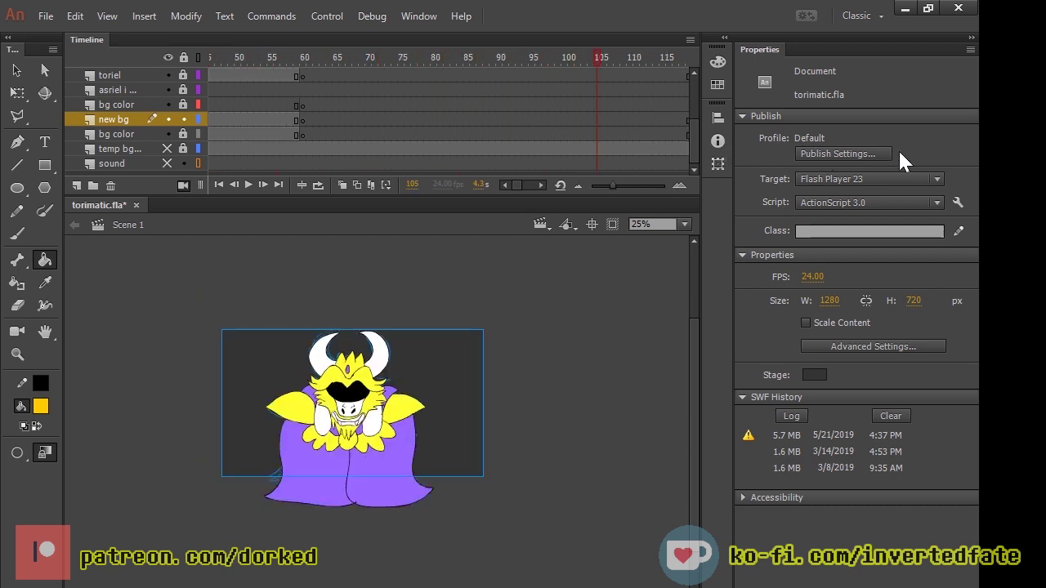
drag(662, 58, 250, 57)
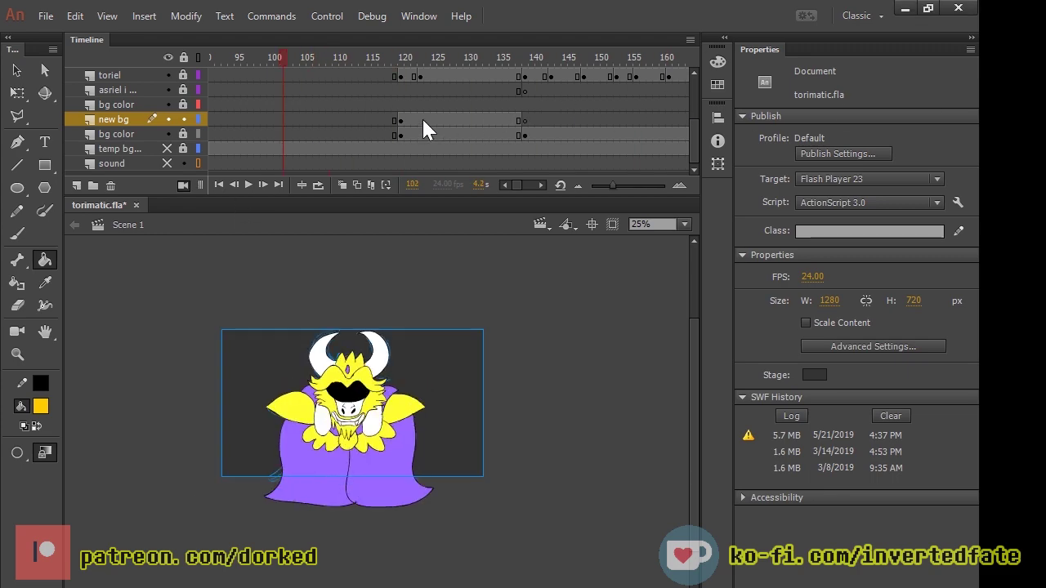
drag(283, 57, 211, 95)
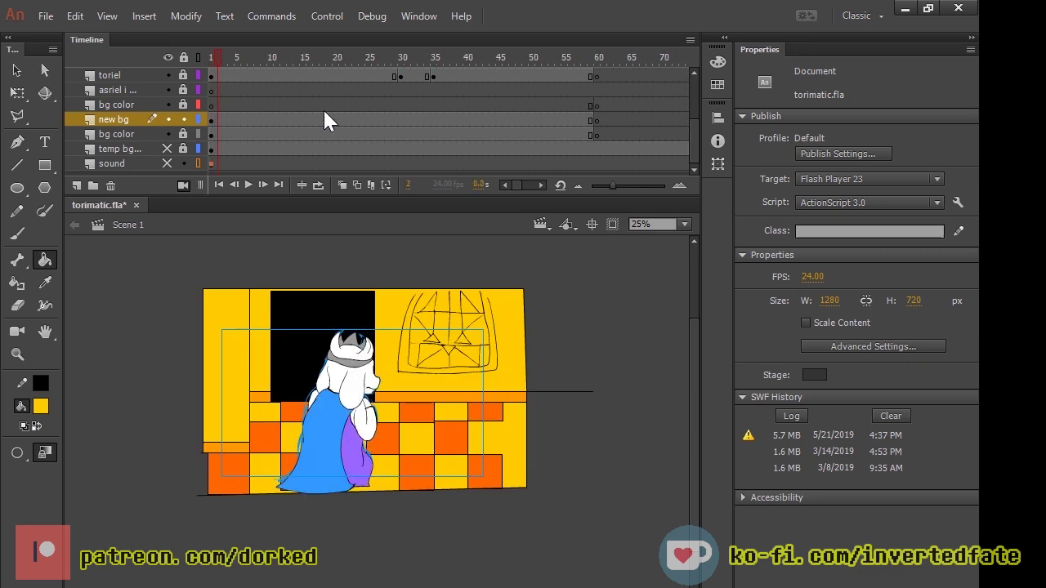
Step: Advance the movie to frame 60, the silhouette shot, with the new bg layer active
key(Return)
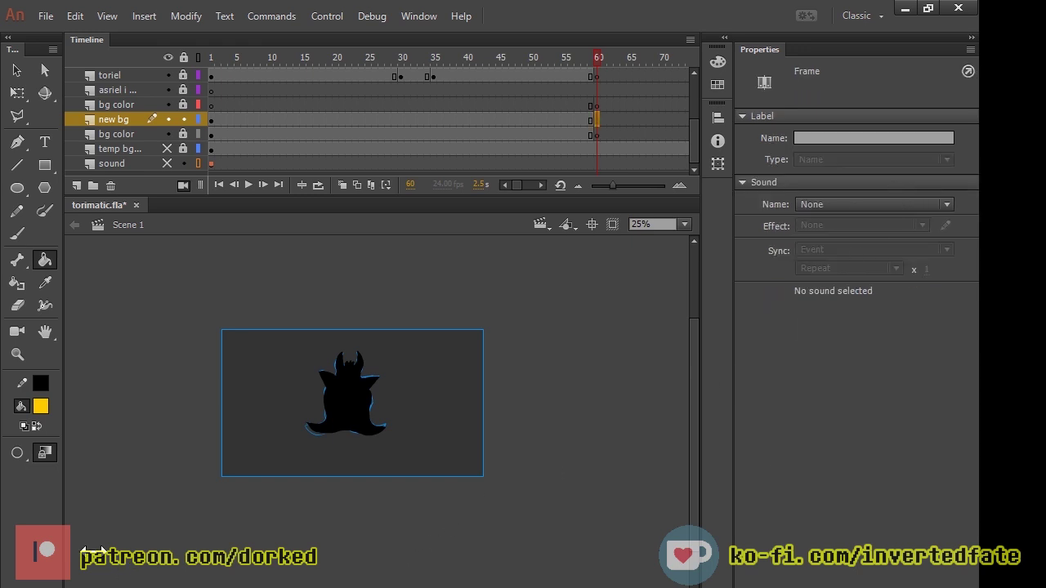
click(17, 165)
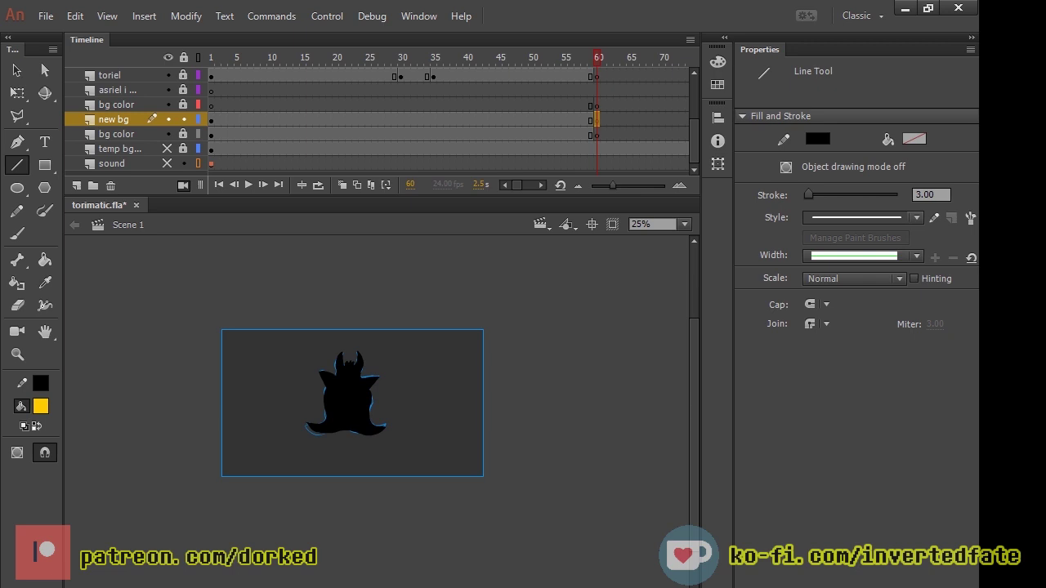
drag(218, 404, 496, 403)
drag(496, 404, 496, 403)
key(ctrl+z)
click(45, 164)
drag(204, 402, 483, 479)
key(ctrl+z)
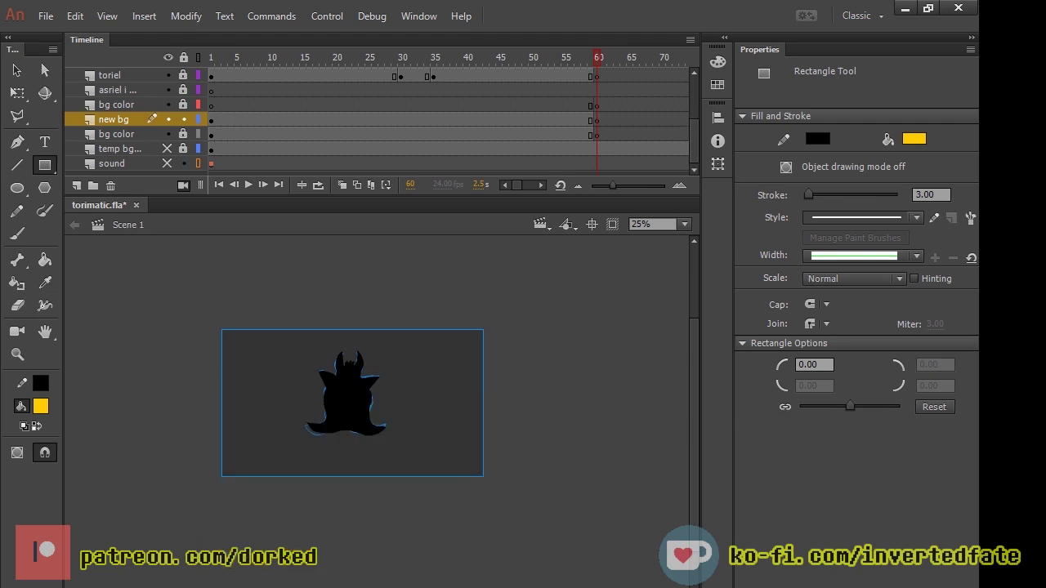
drag(224, 405, 317, 439)
key(ctrl+z)
Step: Draw a black-outlined yellow floor rectangle across the lower half of the stage, extending slightly past both side edges
drag(222, 407, 484, 475)
scroll(484, 475, up, 1)
key(ctrl+=)
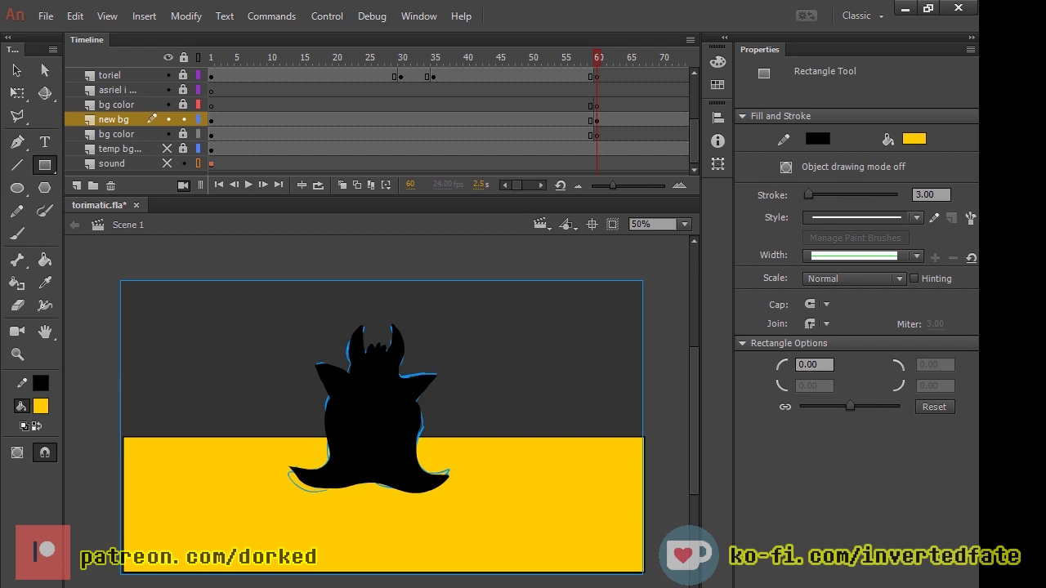
key(ctrl+z)
drag(114, 442, 648, 576)
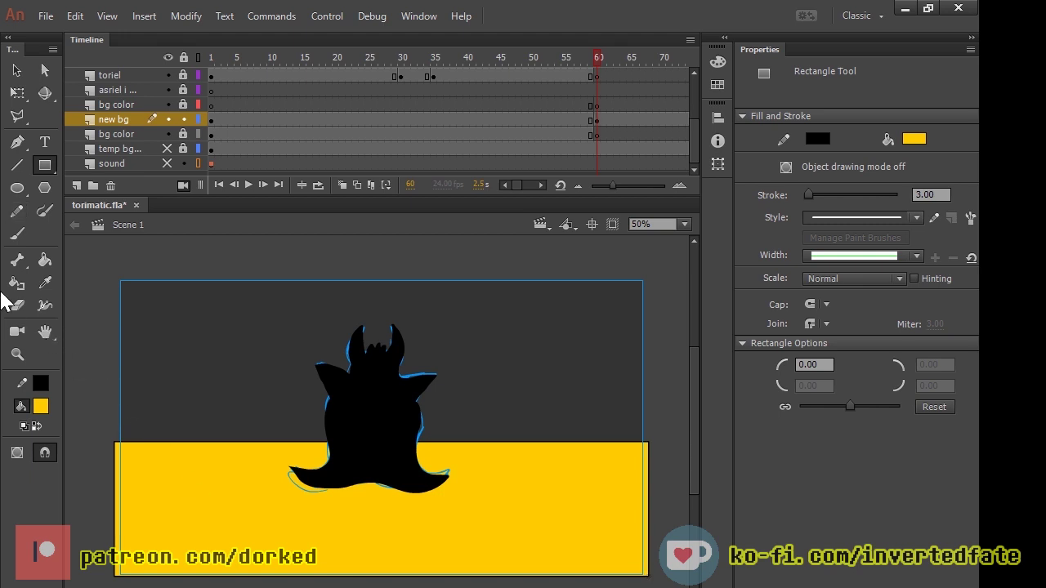
Step: Draw a vertical centre line on the yellow floor and three perspective lines fanning outward across its left half
key(n)
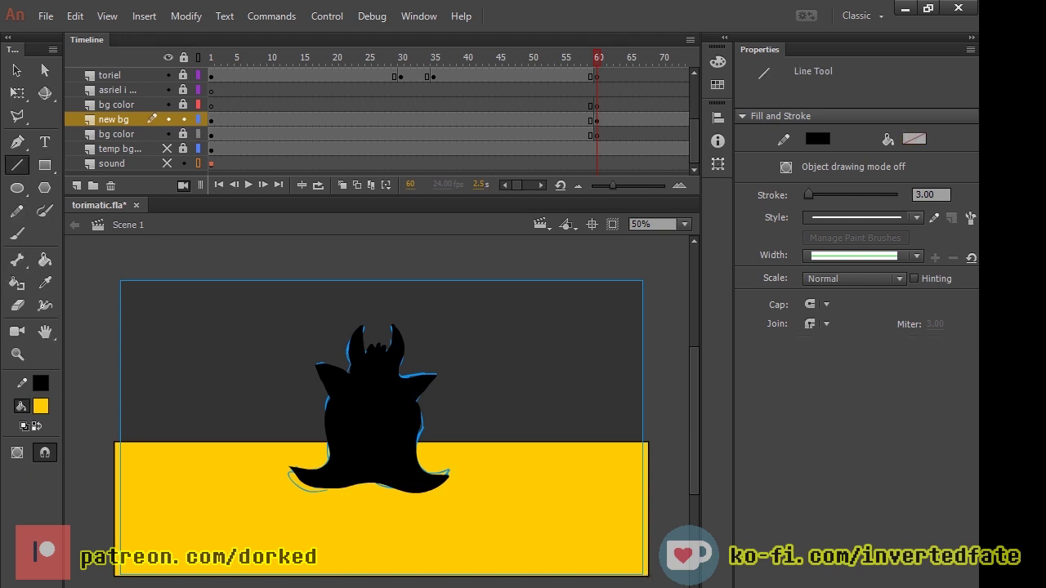
drag(373, 482, 373, 577)
drag(308, 485, 219, 576)
drag(296, 442, 150, 586)
key(ctrl+z)
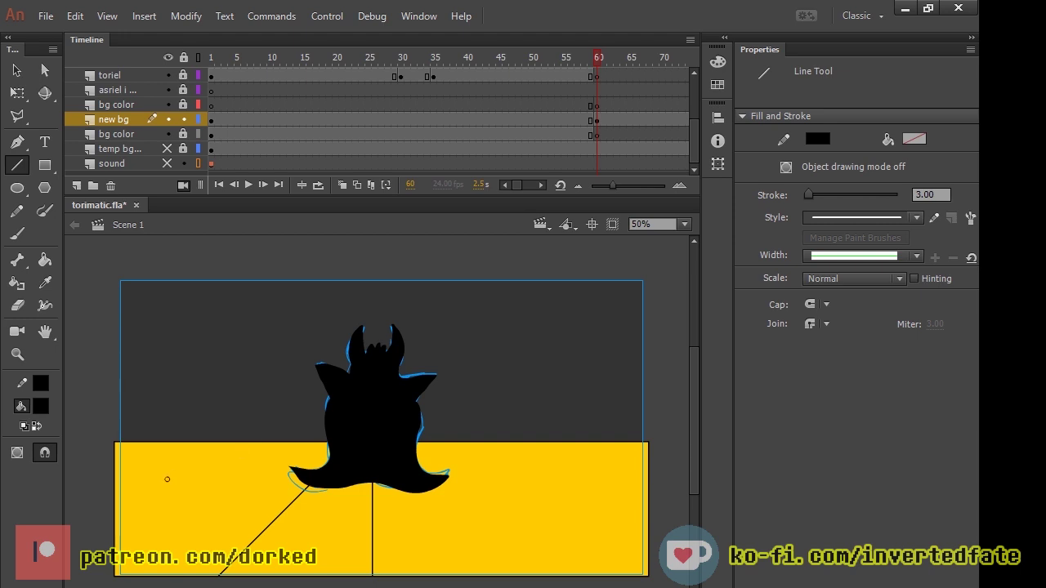
drag(268, 442, 142, 567)
drag(142, 505, 114, 550)
drag(191, 442, 95, 488)
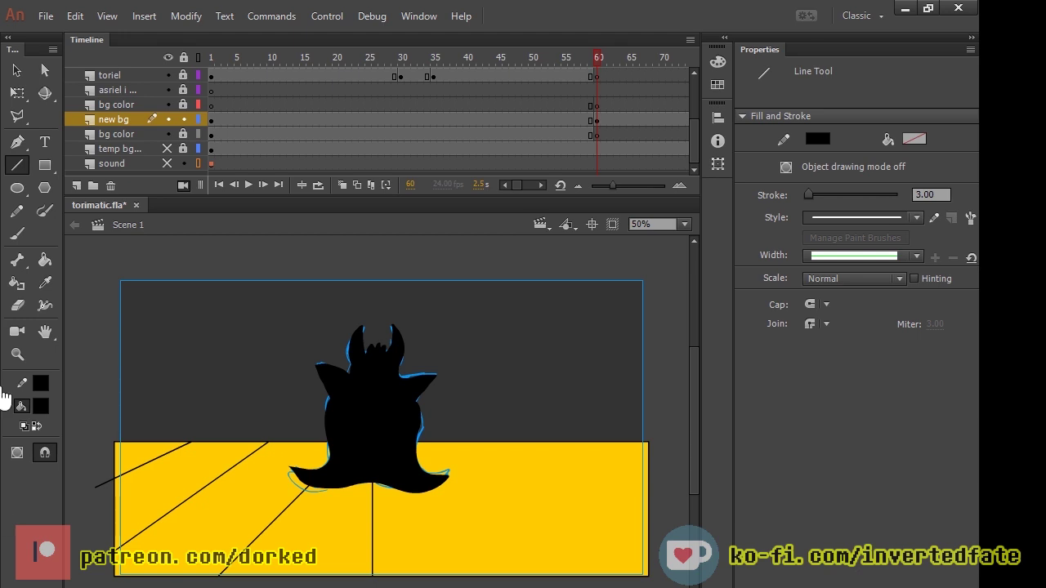
click(18, 92)
drag(114, 442, 192, 517)
key(ctrl+z)
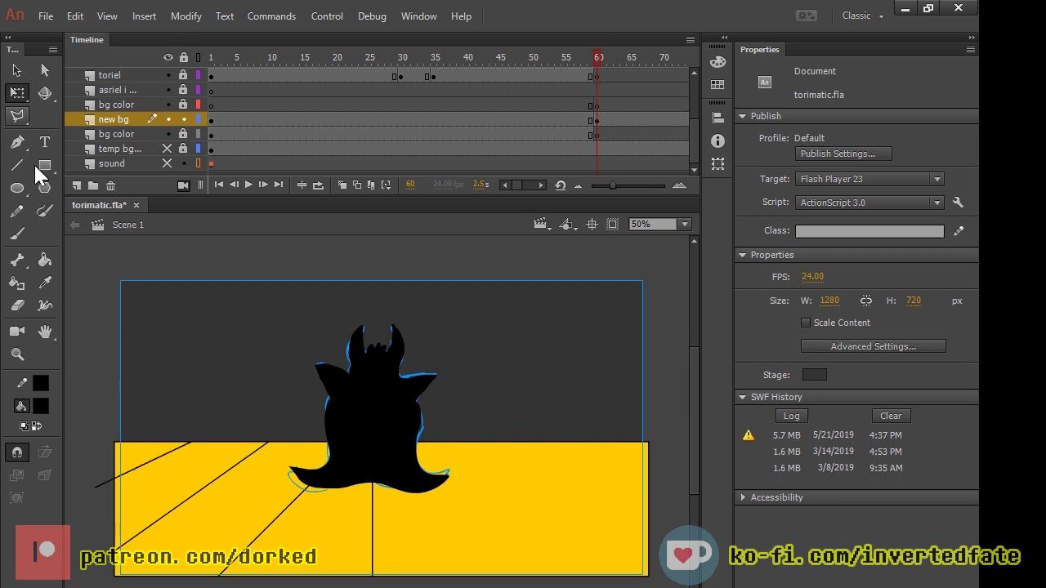
Step: Paste a copy of the floor's left half, flip it horizontally and place it over the right half
click(17, 70)
drag(104, 437, 372, 578)
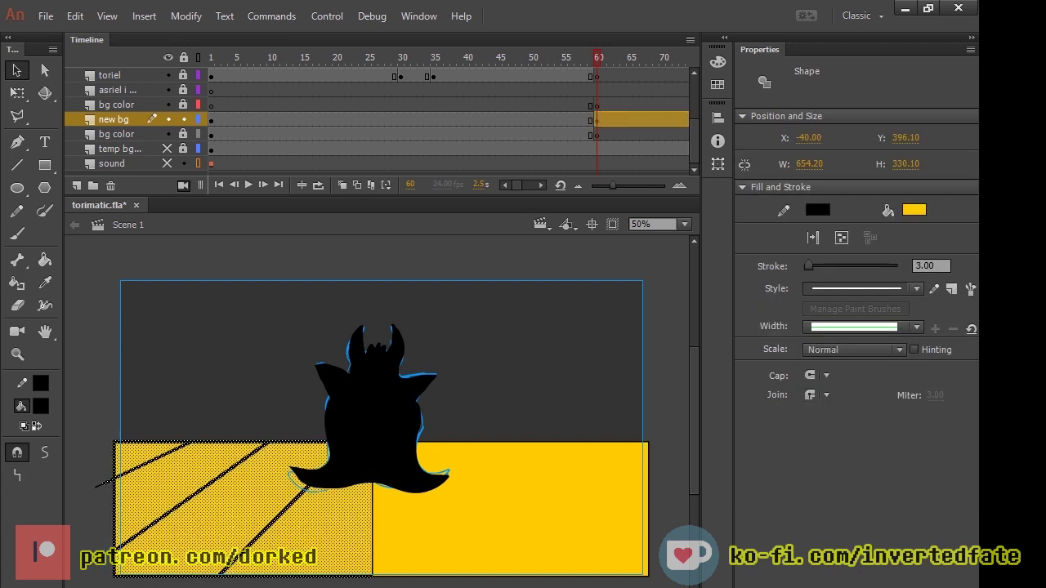
key(ctrl+c)
key(ctrl+v)
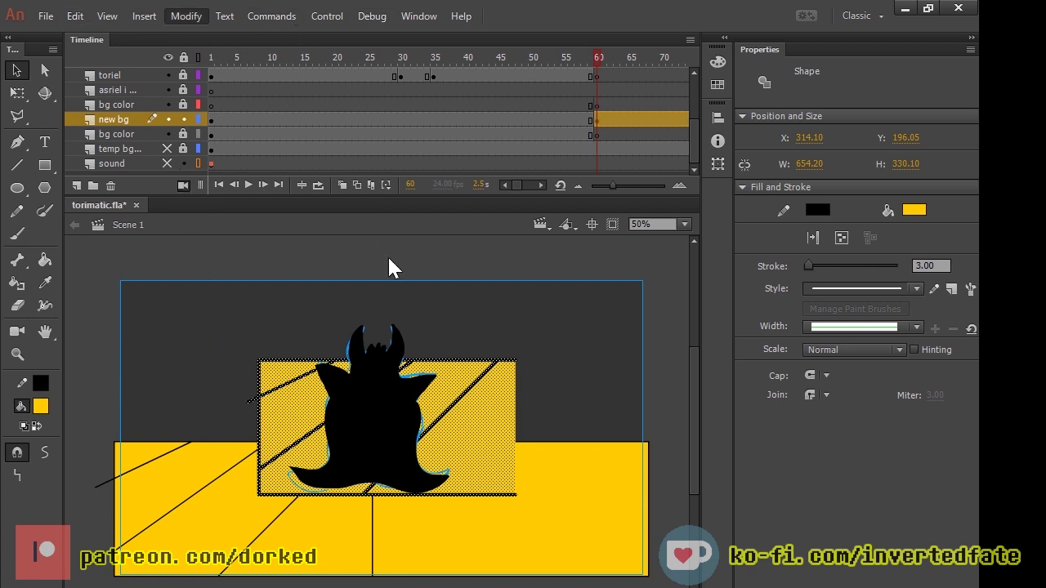
click(653, 570)
drag(376, 427, 518, 507)
key(ctrl+d)
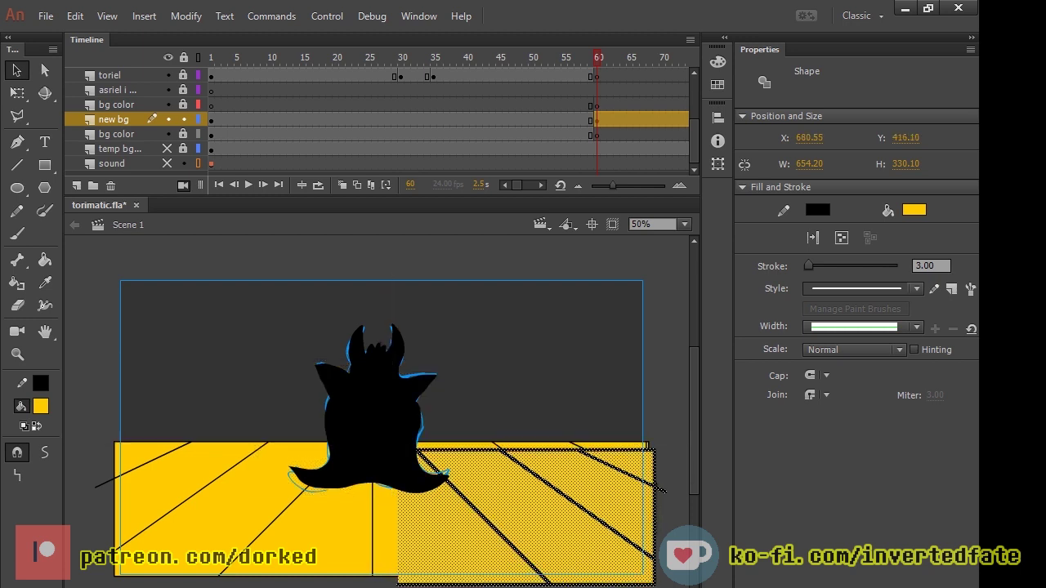
key(ctrl+z)
key(Escape)
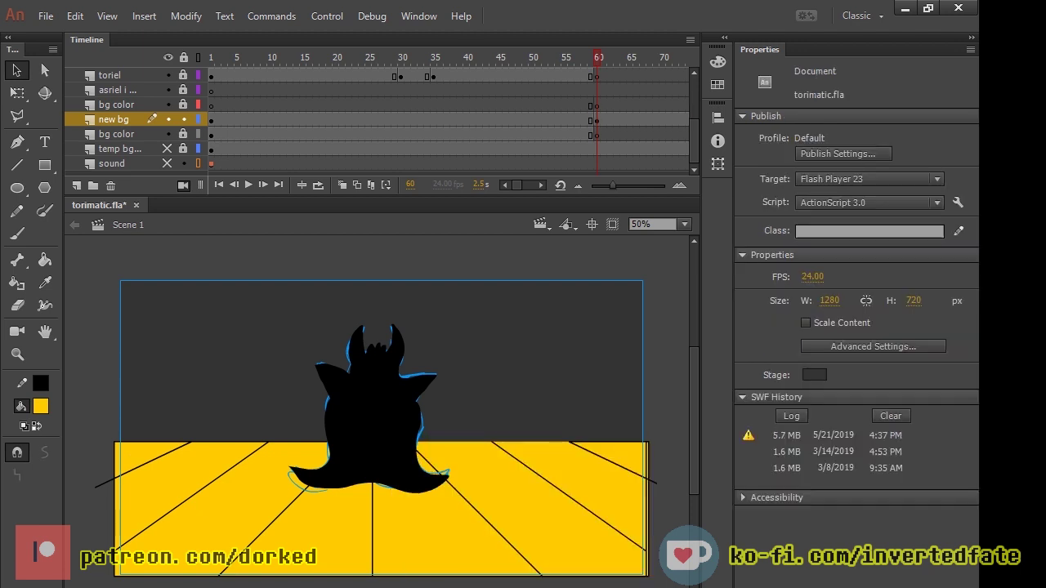
Step: Nudge the mirrored floor half 6 px right to X 666.55 so it aligns with the floor's right edge
key(ctrl+z)
key(Right)
key(Right)
key(Right)
key(Right)
key(Right)
key(Right)
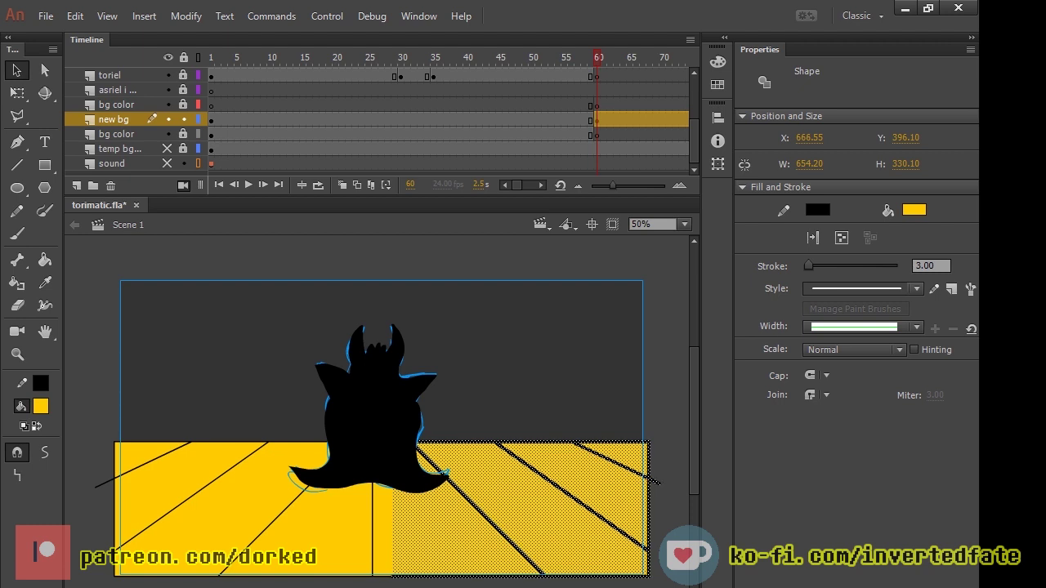
key(Escape)
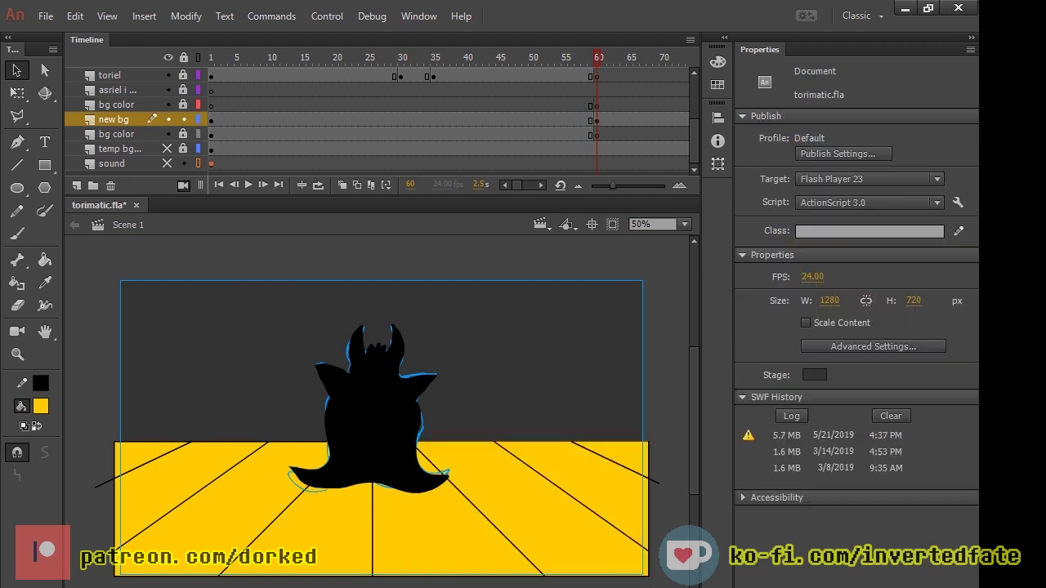
Step: Draw three horizontal lines across the full floor, spaced wider toward the viewer, to divide it into perspective tiles
key(n)
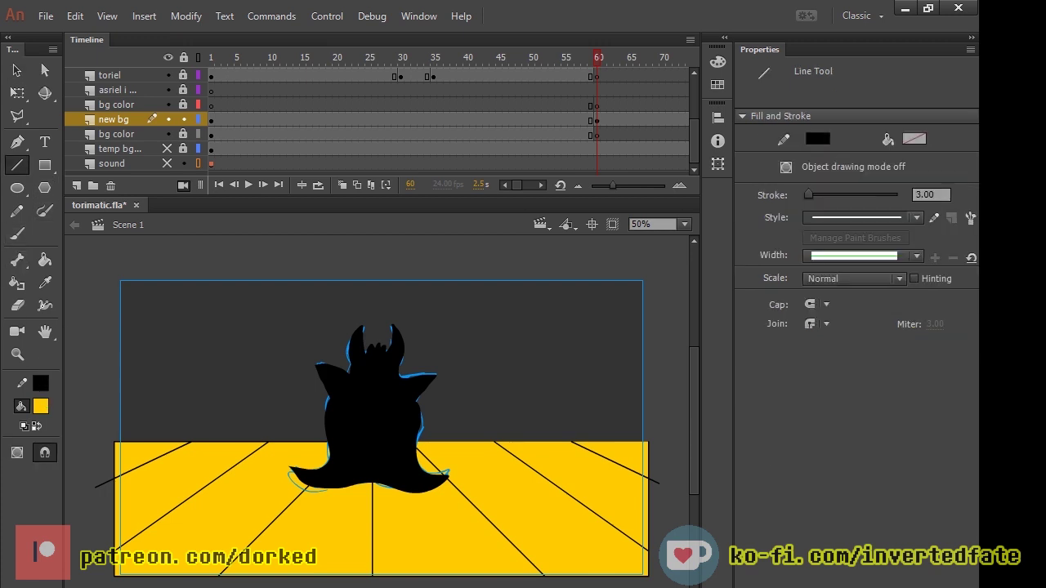
drag(114, 478, 690, 479)
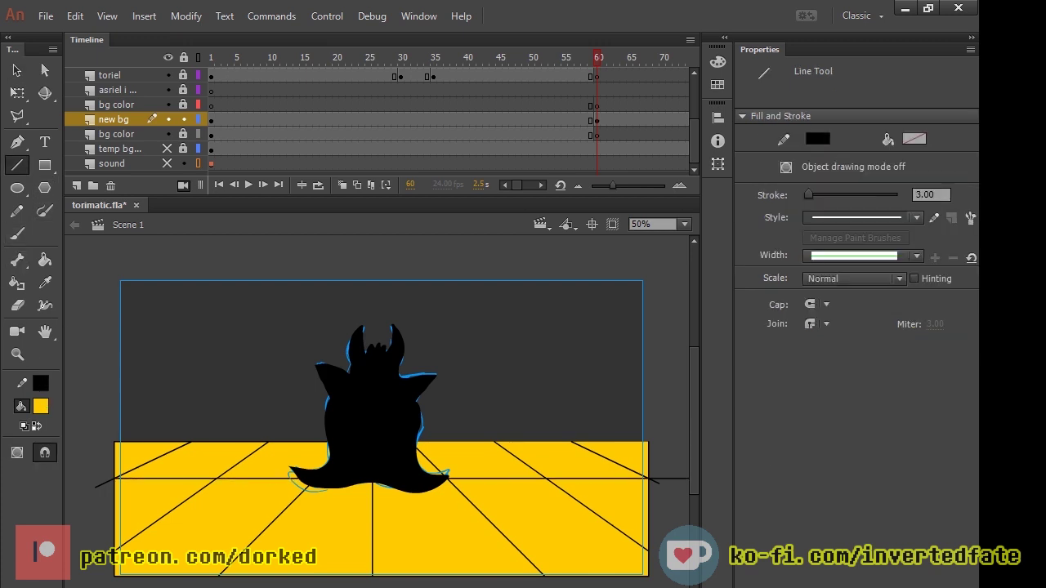
key(ctrl+z)
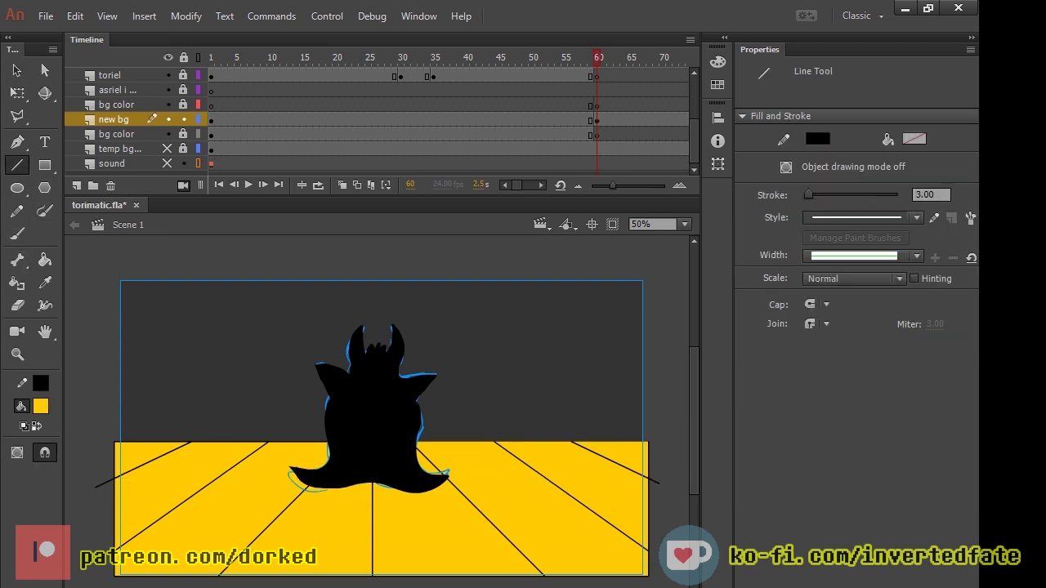
drag(650, 461, 66, 461)
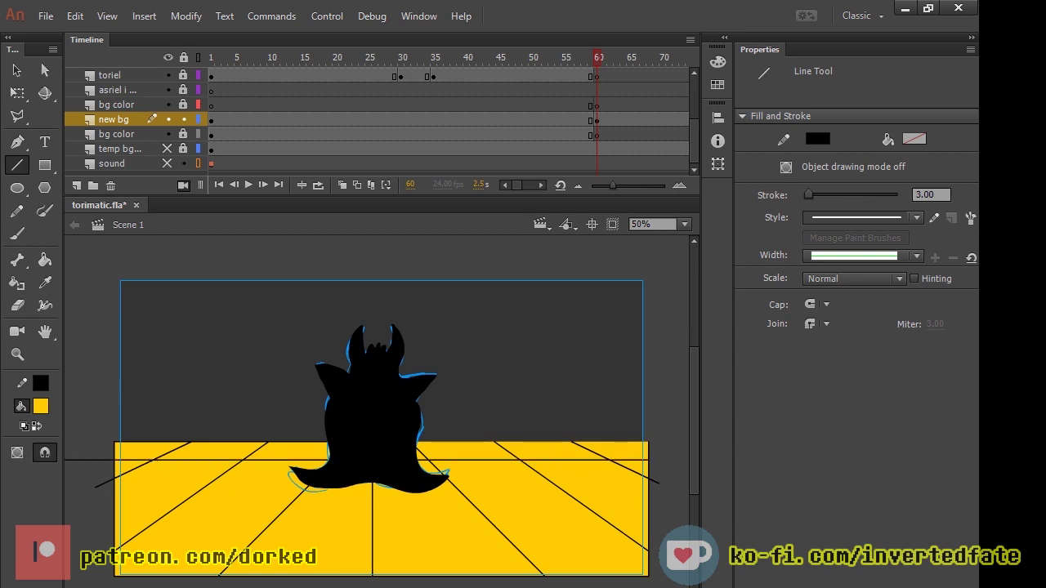
drag(103, 502, 690, 503)
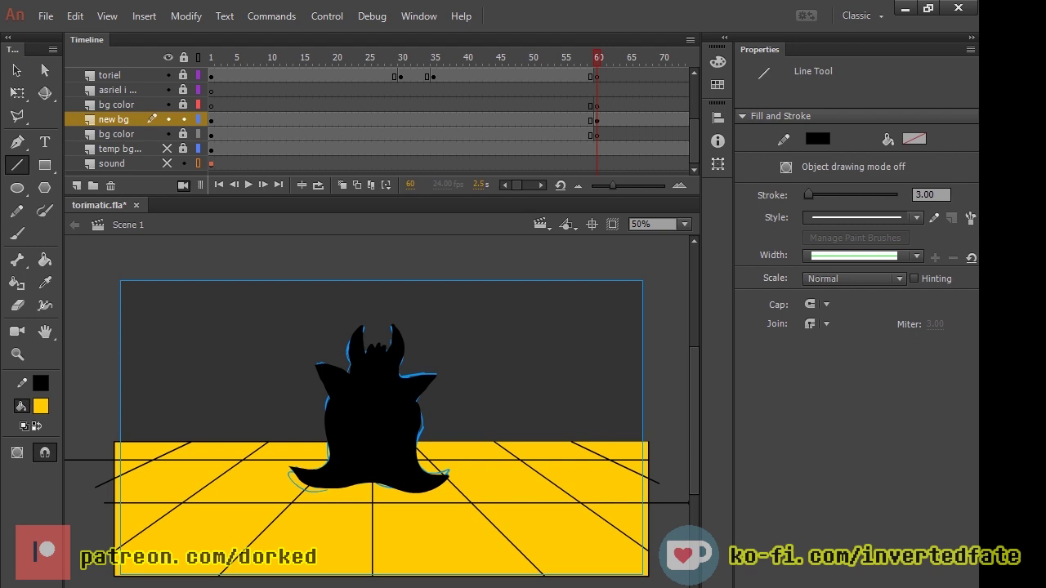
drag(685, 555, 69, 555)
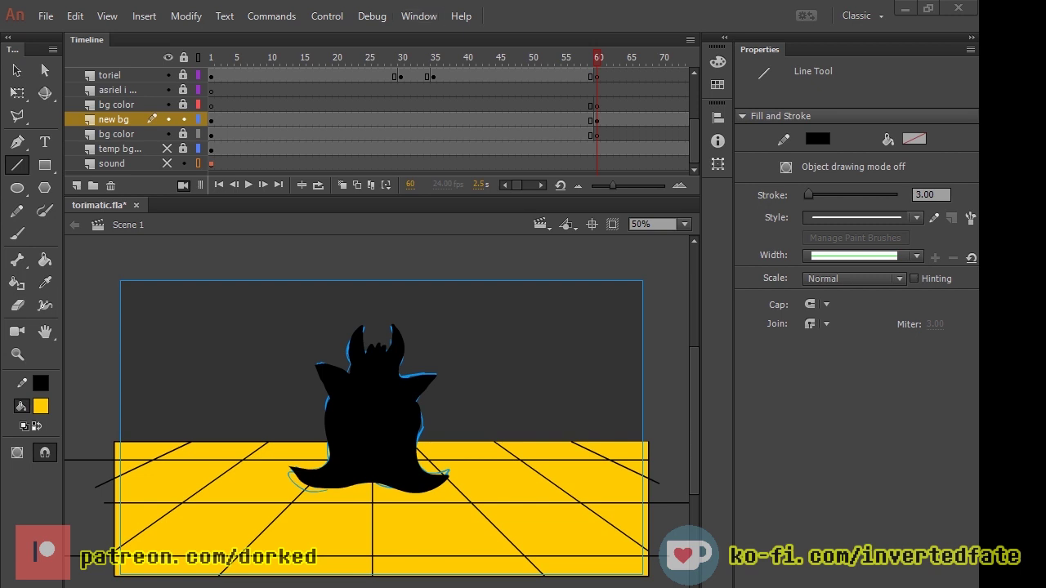
click(757, 4)
Step: Draw a very dark green doorway rectangle behind the silhouette, from just above the stage down to the floor
key(r)
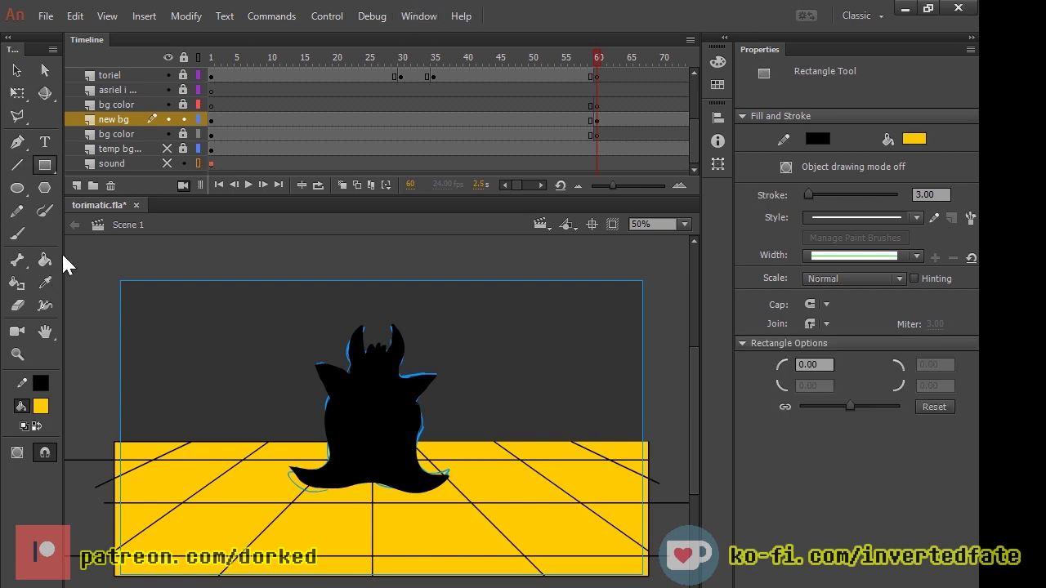
click(914, 139)
drag(298, 266, 452, 432)
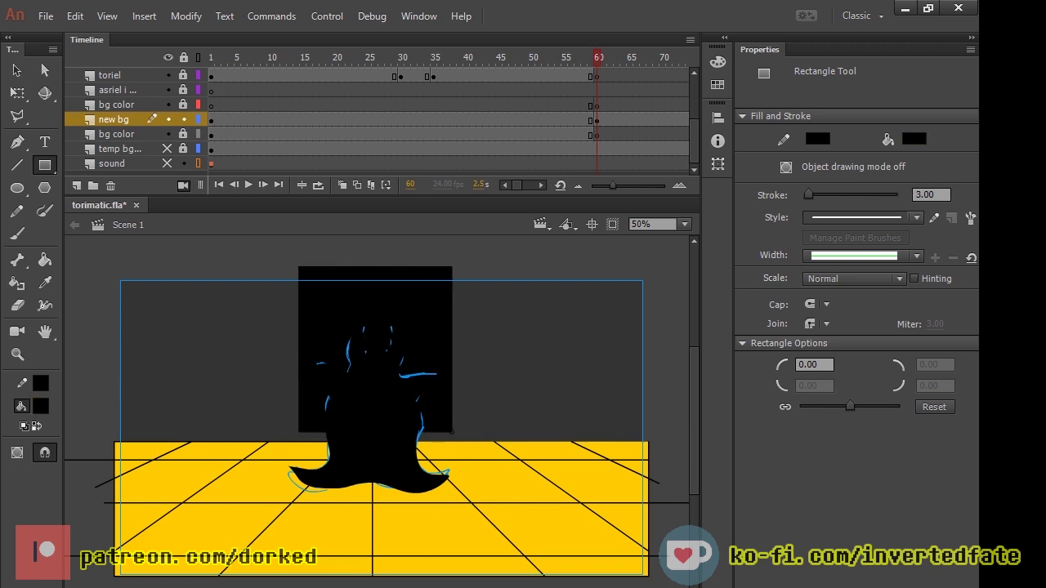
key(ctrl+z)
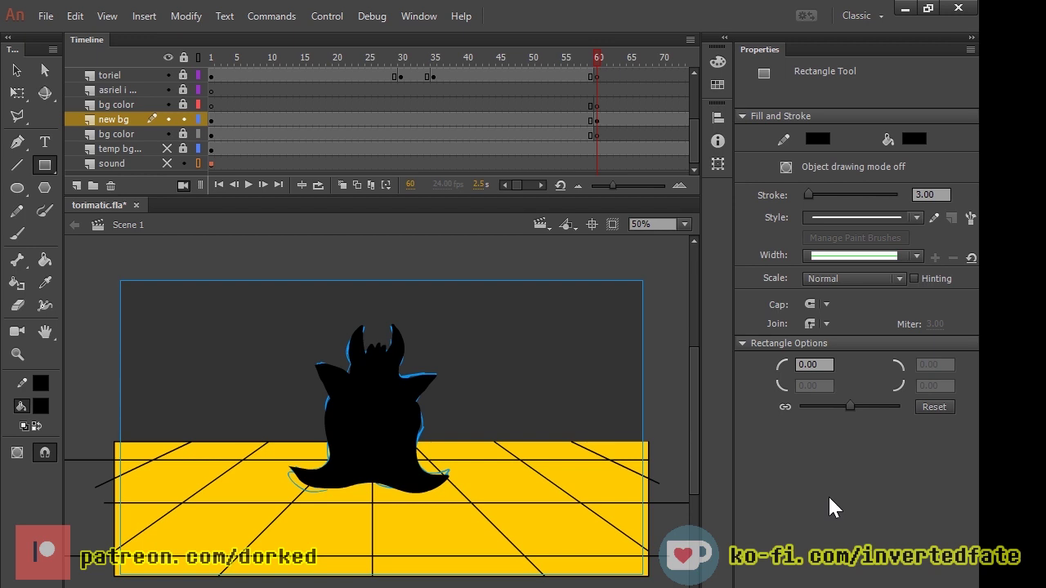
drag(293, 273, 462, 441)
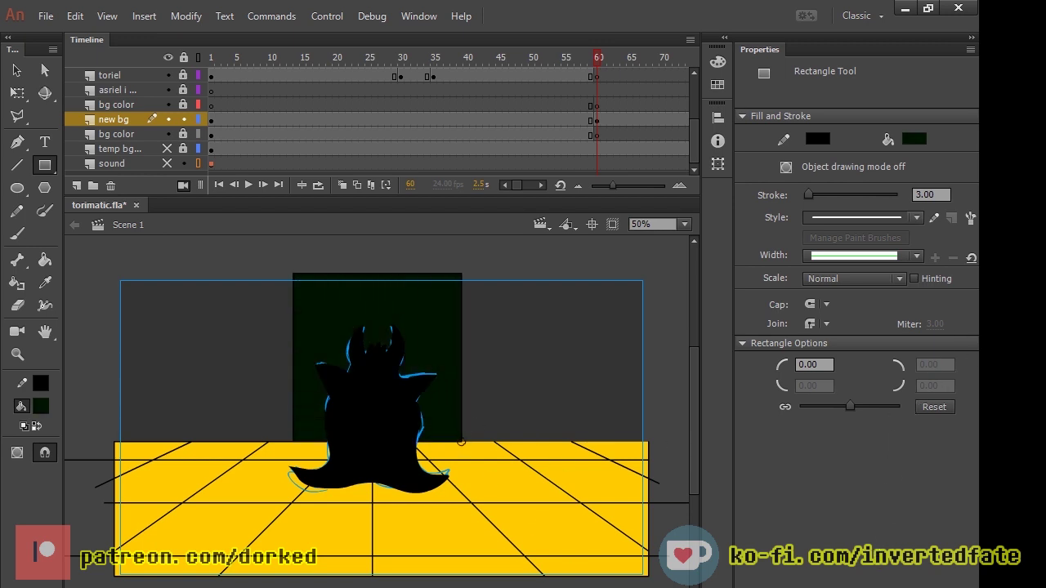
mouse_move(462, 441)
mouse_down()
mouse_move(482, 429)
mouse_move(470, 442)
mouse_up()
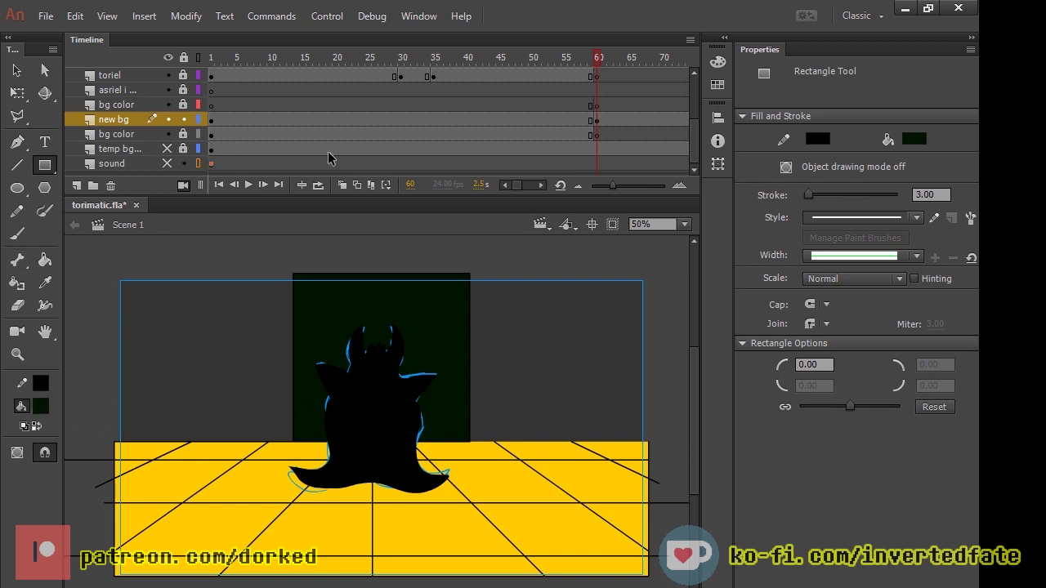
Step: Sample the orange from a floor tile in the opening shot at frame 58 as the fill colour and return to frame 60
key(comma)
key(comma)
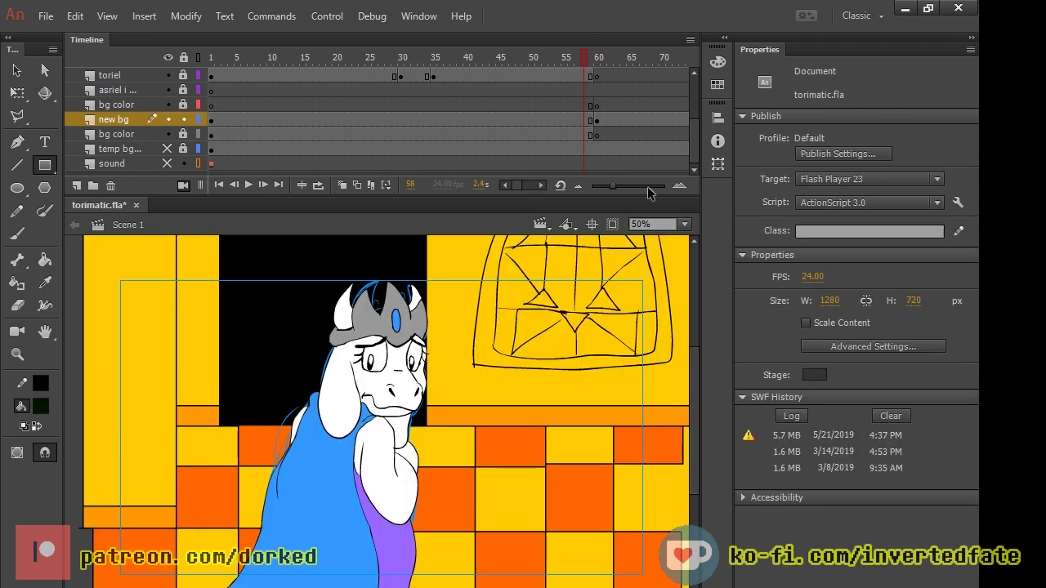
key(p)
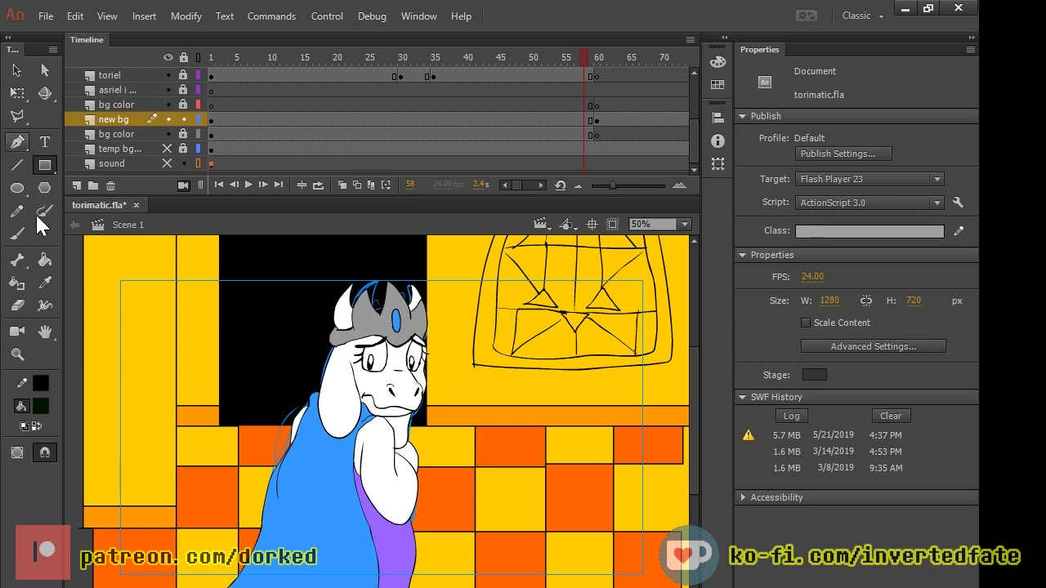
click(45, 282)
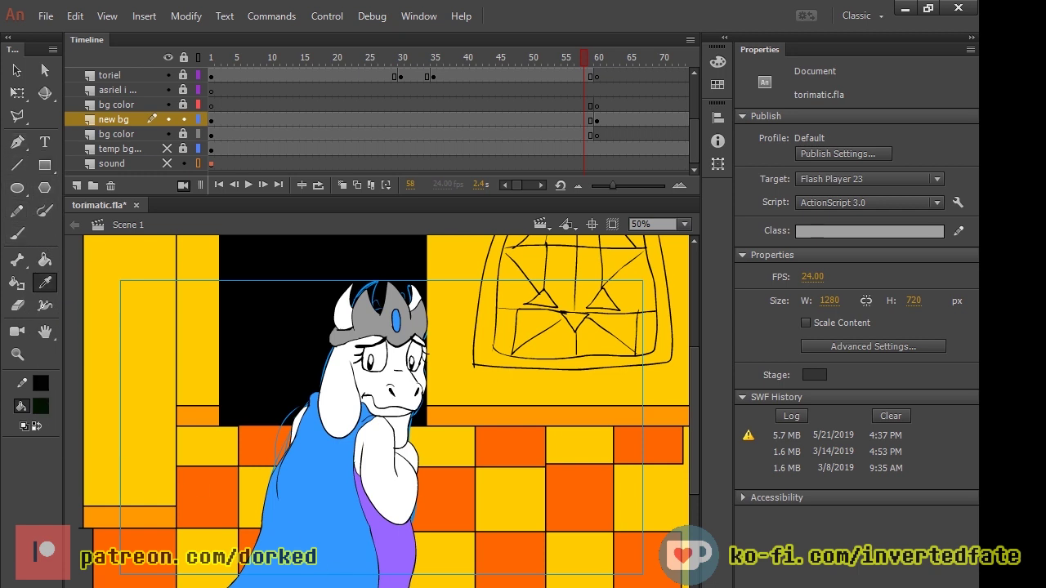
click(579, 497)
key(period)
key(period)
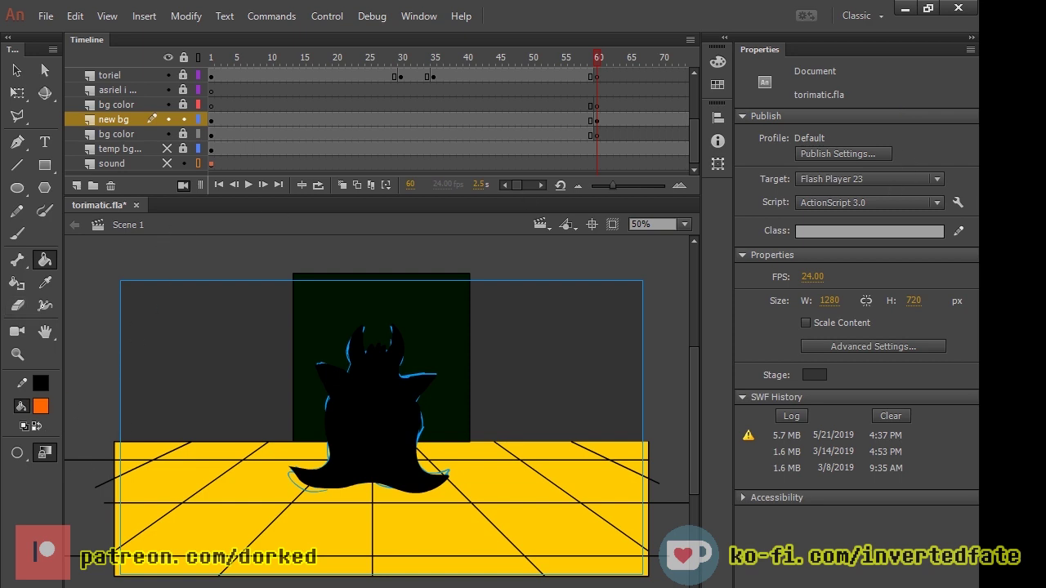
Step: Fill alternating tiles across the yellow floor with orange to form the checkerboard pattern
click(168, 480)
click(204, 529)
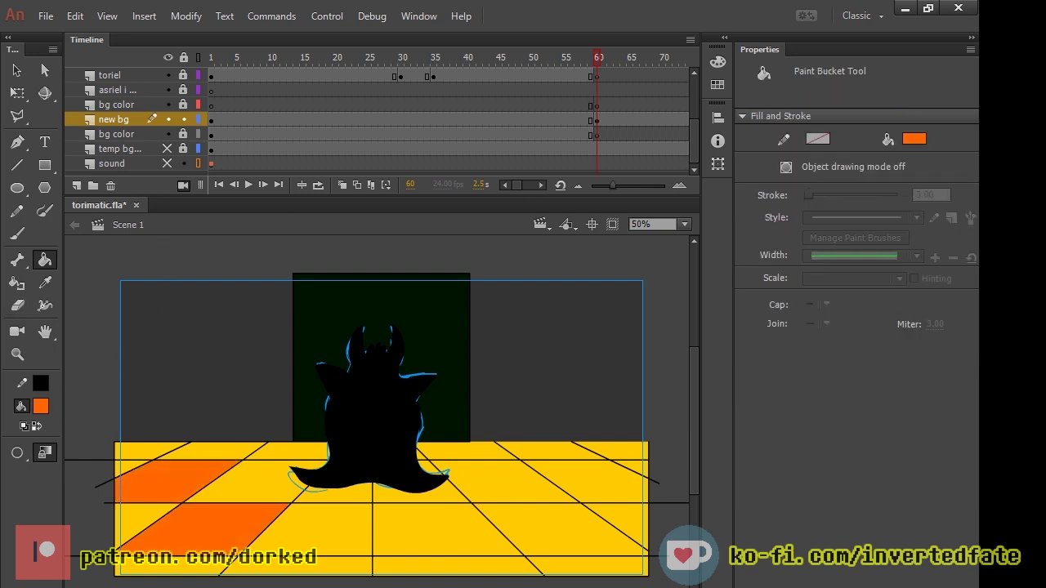
click(290, 451)
click(335, 494)
click(433, 527)
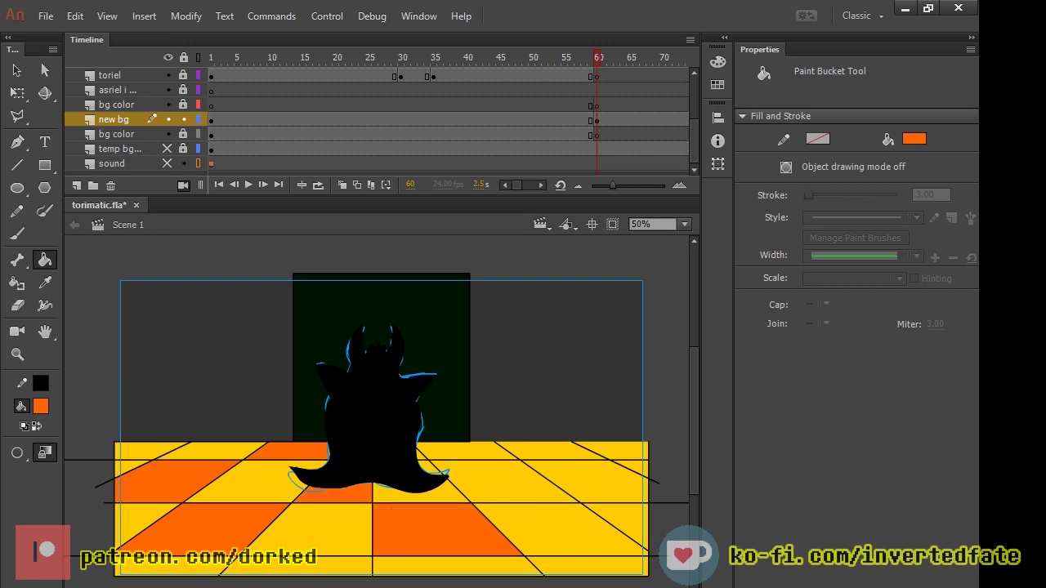
click(502, 482)
click(625, 523)
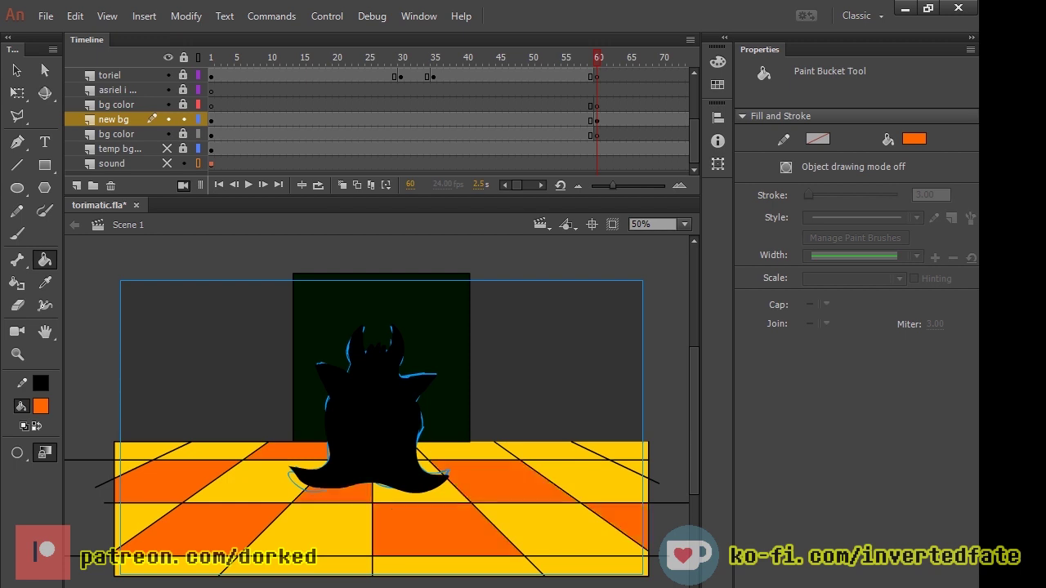
click(549, 451)
click(636, 465)
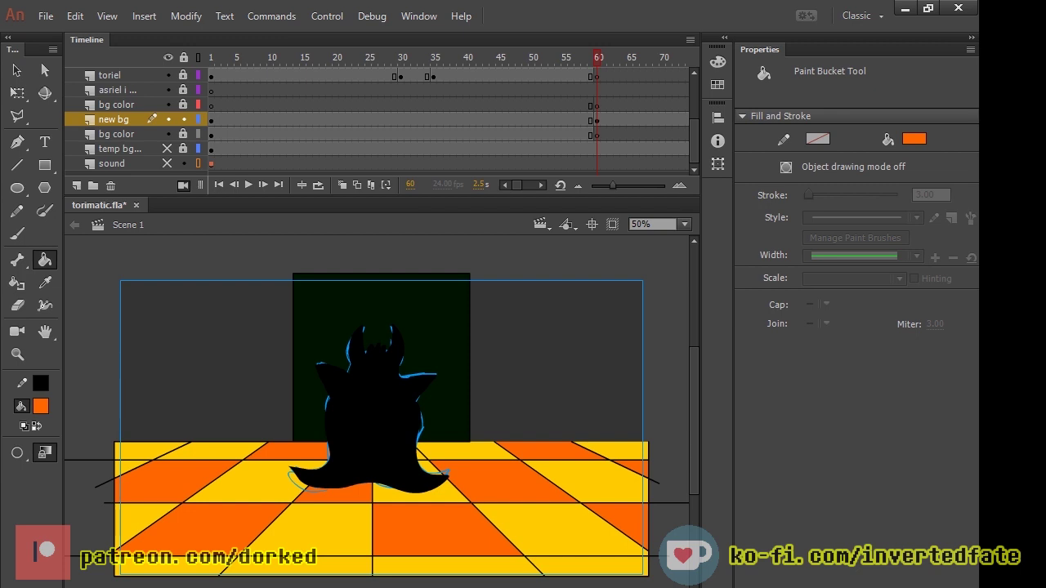
click(143, 450)
click(335, 566)
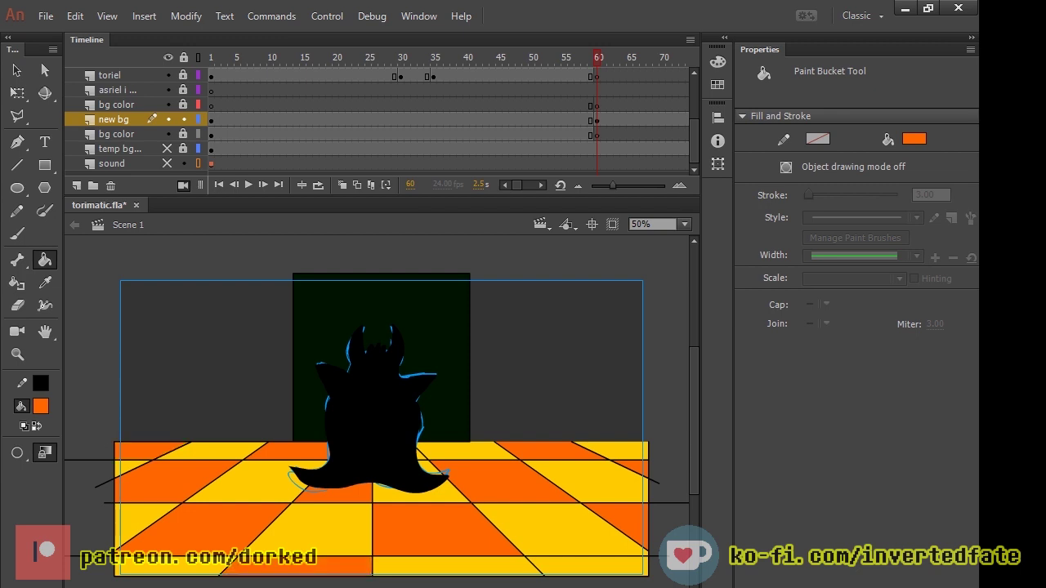
click(590, 566)
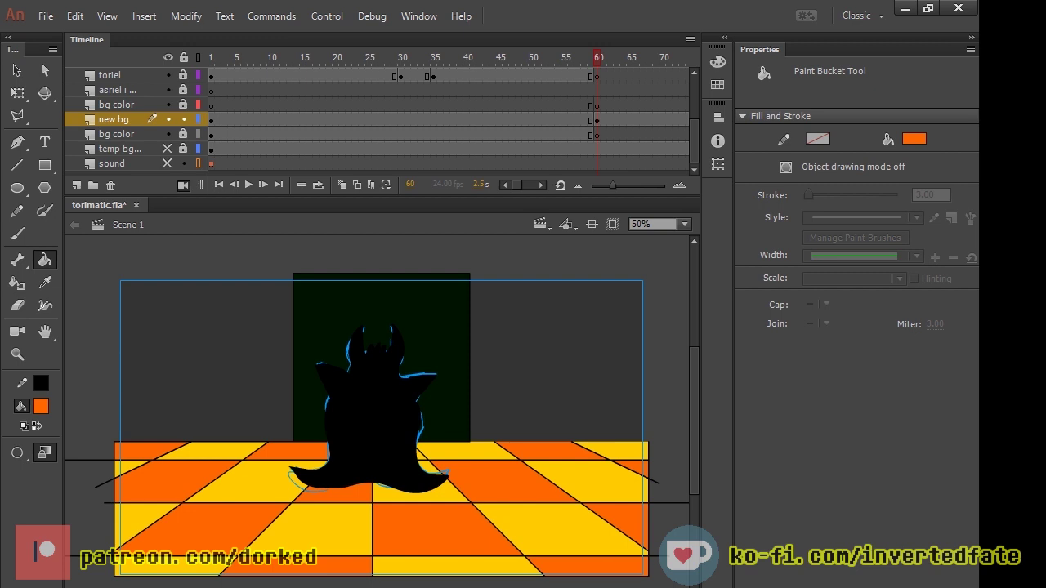
Step: Draw baseboard lines along the walls on both sides of the doorway, with vertical lines running down beyond the floor's outer edges
scroll(377, 412, up, 2)
scroll(376, 412, down, 2)
click(16, 164)
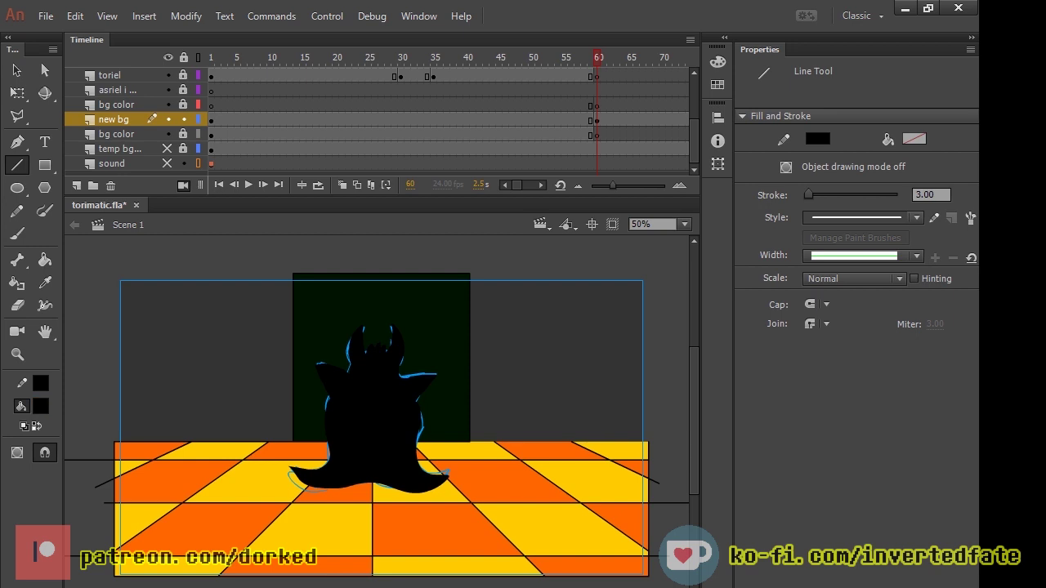
drag(646, 427, 452, 426)
mouse_move(293, 426)
mouse_down()
mouse_move(67, 425)
mouse_move(86, 426)
mouse_move(100, 577)
mouse_up()
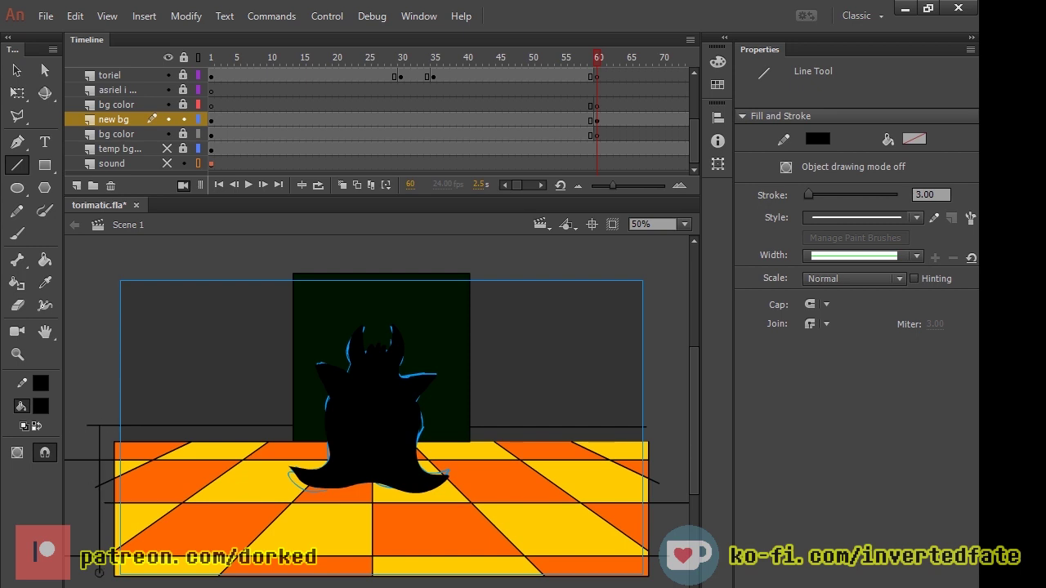
mouse_move(646, 426)
mouse_down()
mouse_move(672, 427)
mouse_move(672, 518)
mouse_up()
Step: Sample the orange of a floor tile and fill the baseboard strips on both sides of the doorway
key(i)
click(151, 451)
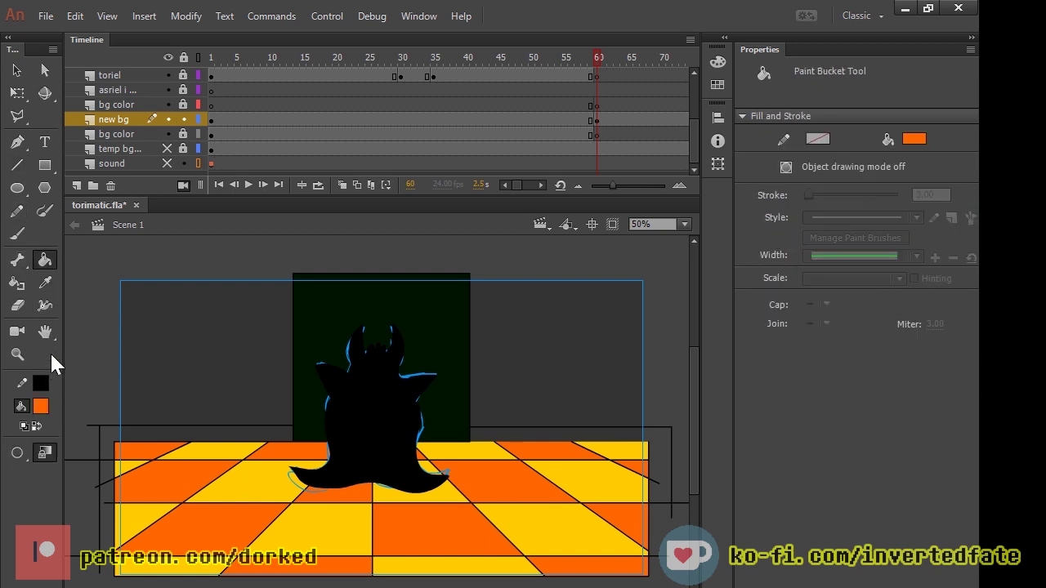
click(196, 434)
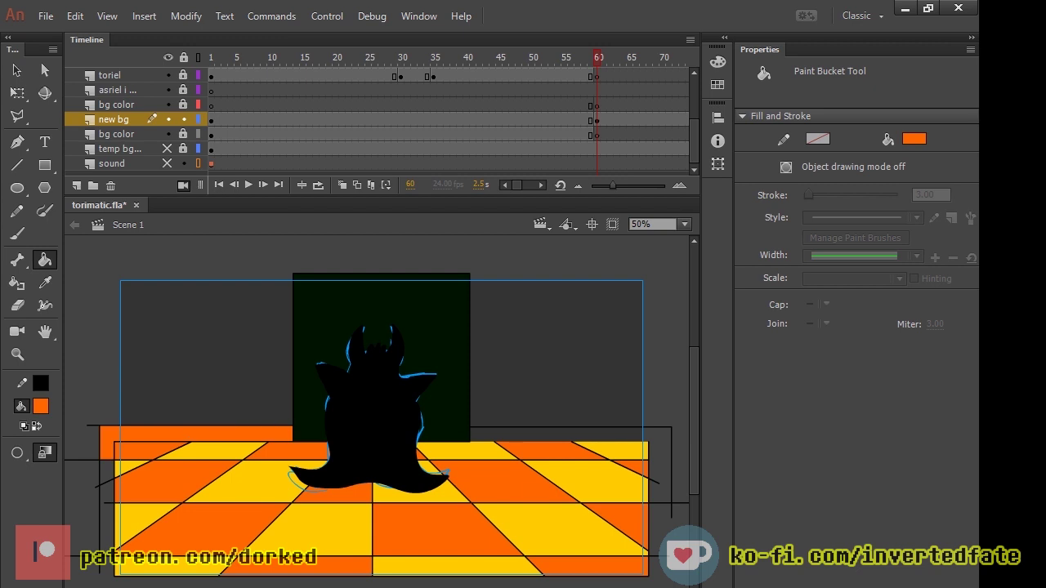
click(570, 434)
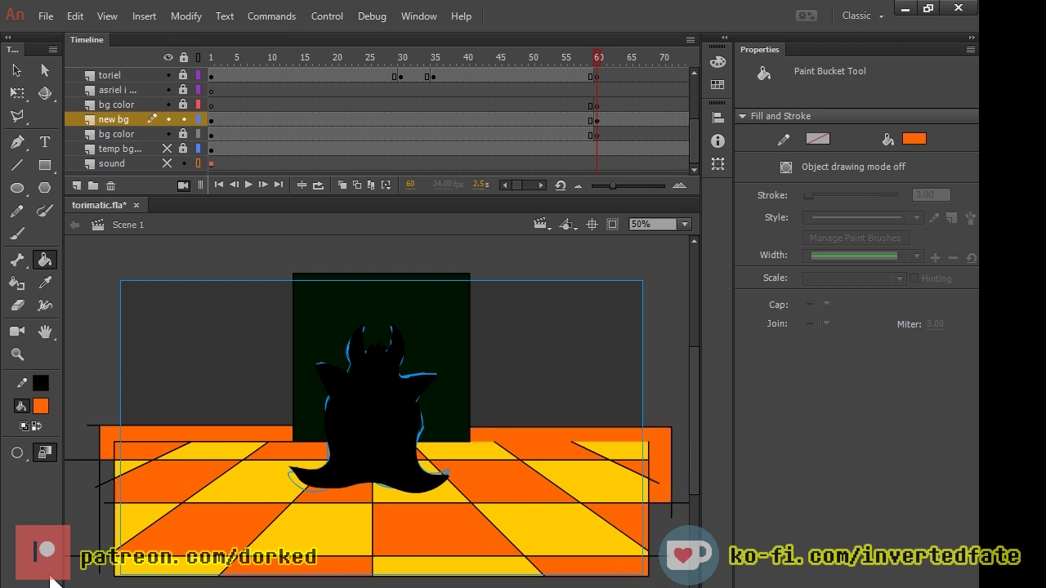
Step: Redraw the floor's missing black back and side edge lines to the right of the doorway
click(97, 561)
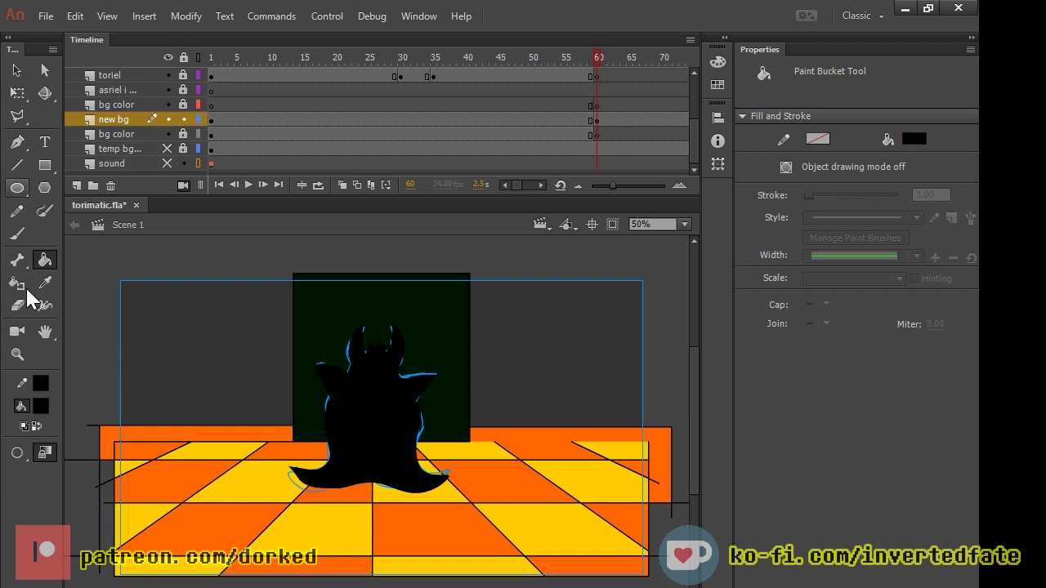
key(n)
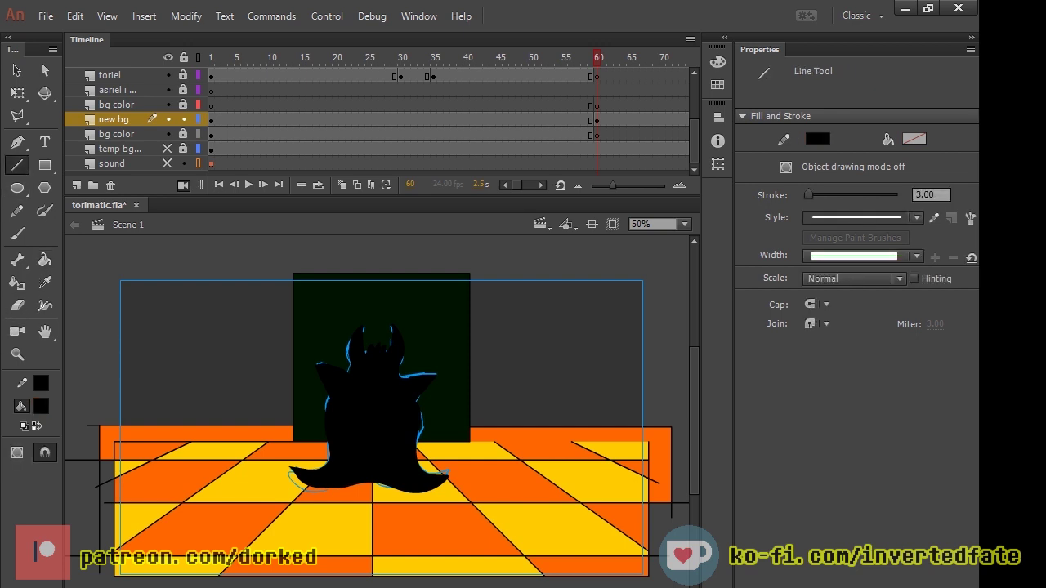
drag(470, 442, 671, 427)
Step: Outline the walls on both sides of the doorway up to its top edge and fill them with yellow sampled from a floor tile
key(i)
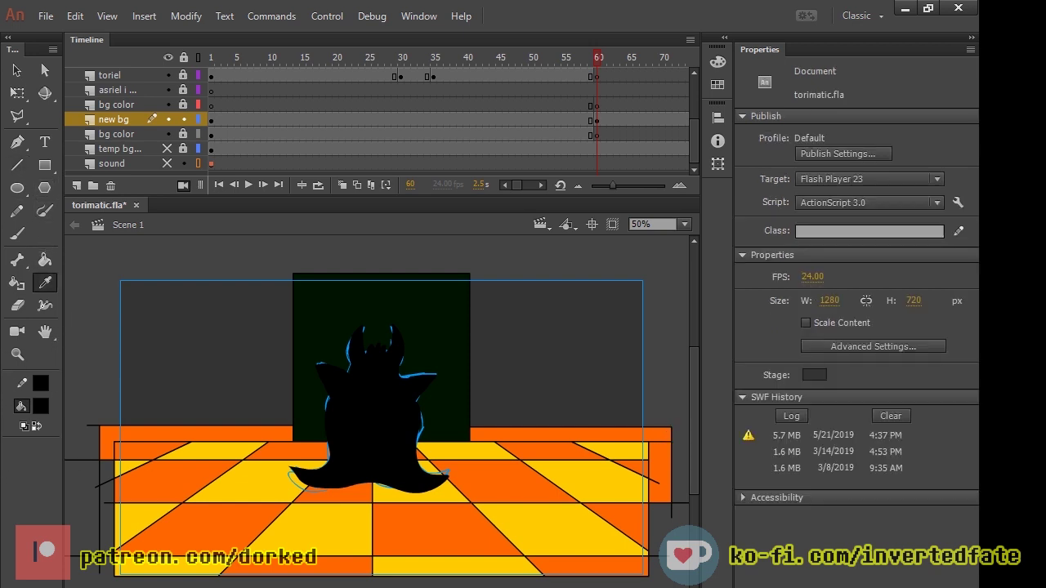
click(151, 478)
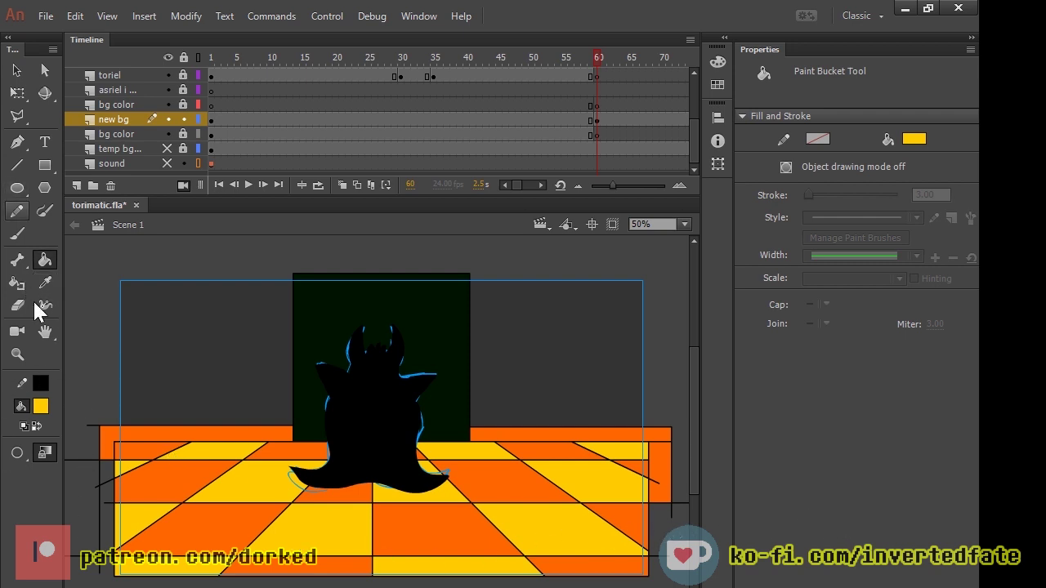
click(16, 164)
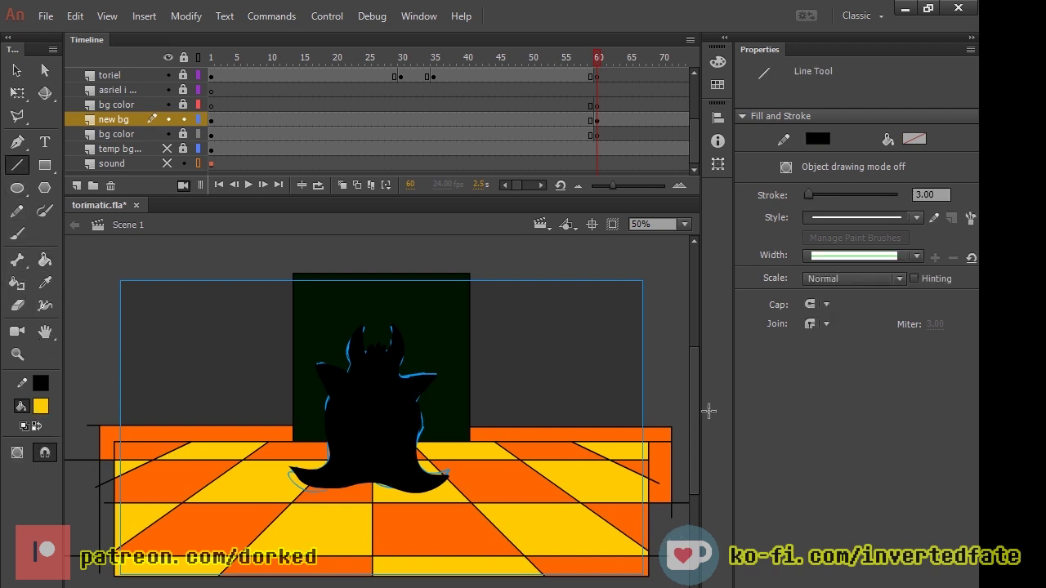
mouse_move(639, 273)
mouse_down()
mouse_move(670, 273)
mouse_move(672, 426)
mouse_up()
mouse_move(293, 273)
mouse_down()
mouse_move(82, 273)
mouse_move(82, 470)
mouse_up()
key(k)
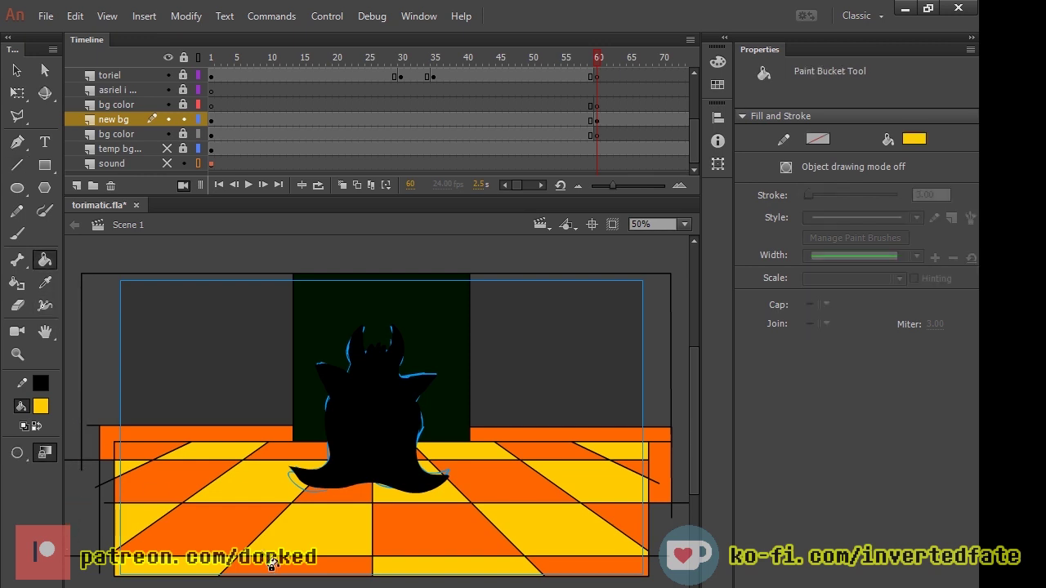
click(180, 376)
click(497, 365)
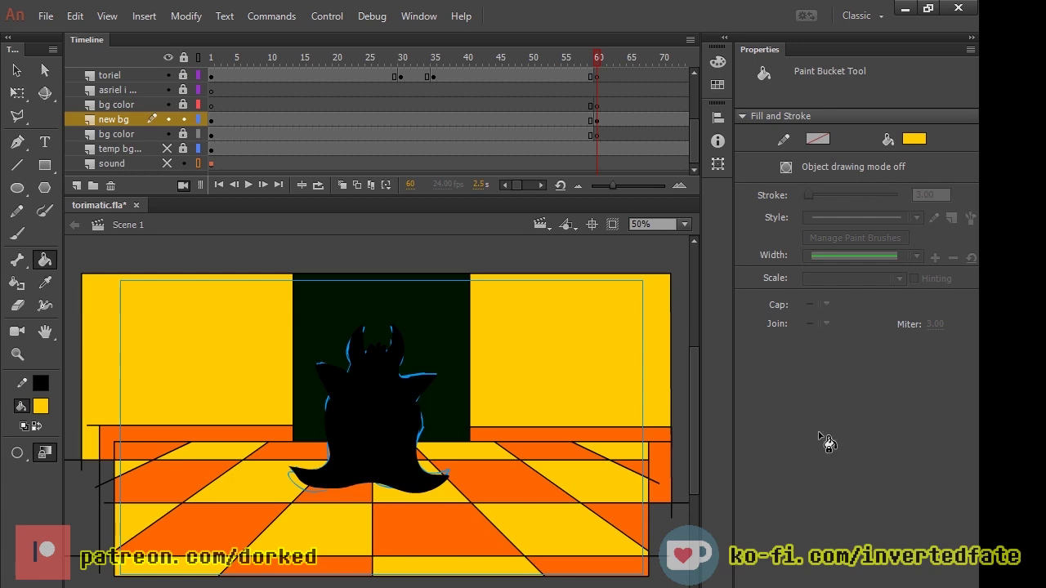
Step: Recolour both baseboard strips at frame 60 with the lighter orange sampled from the opening shot's baseboard at frame 1
key(Return)
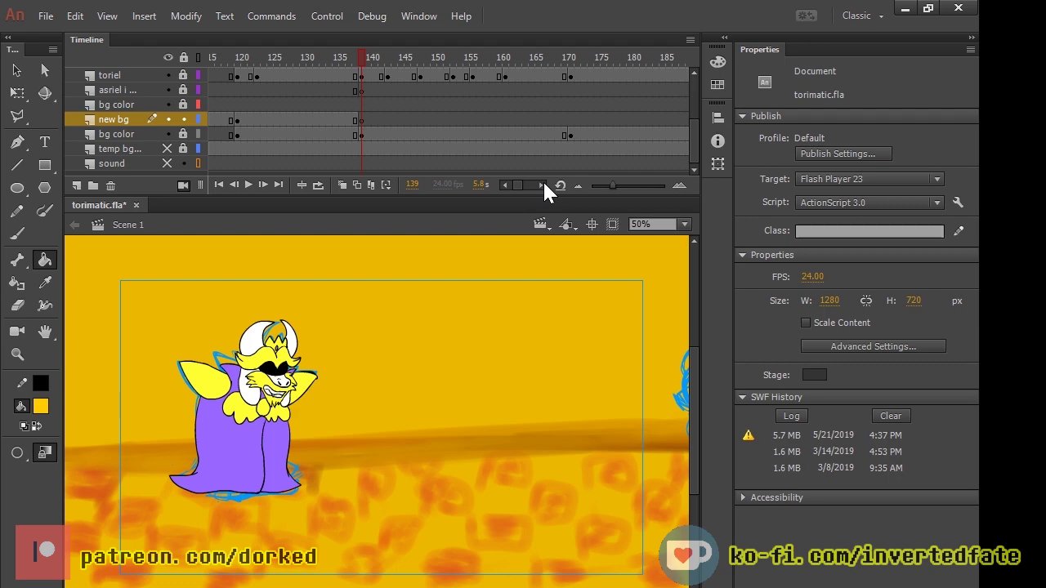
drag(543, 180, 3, 204)
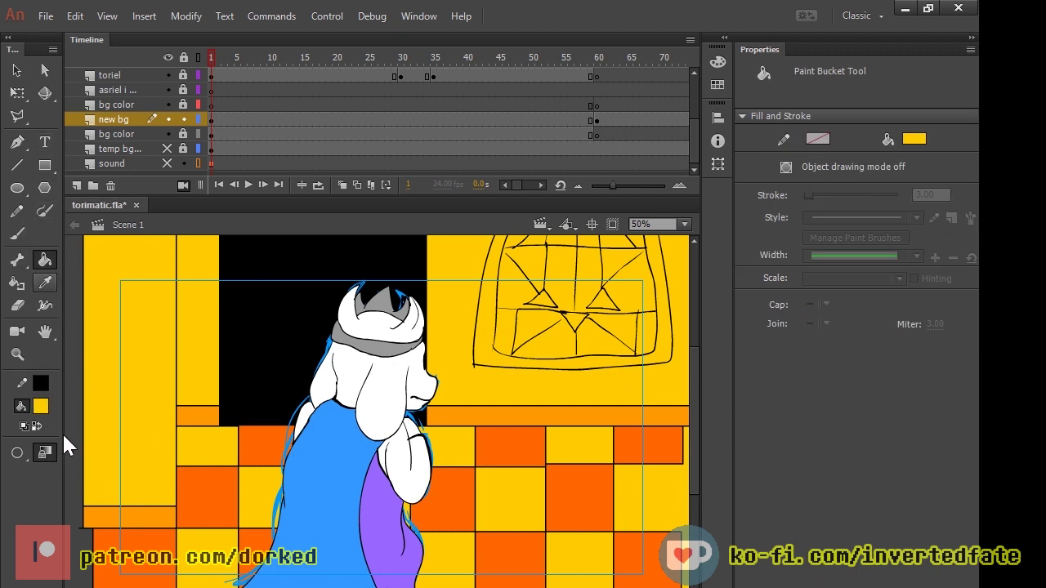
click(198, 415)
drag(212, 61, 592, 76)
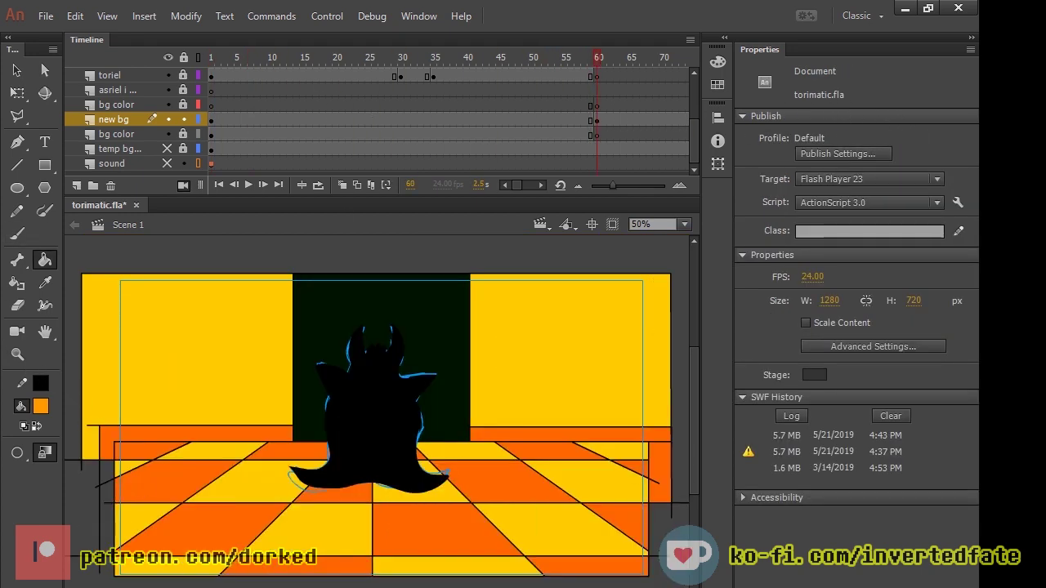
click(196, 433)
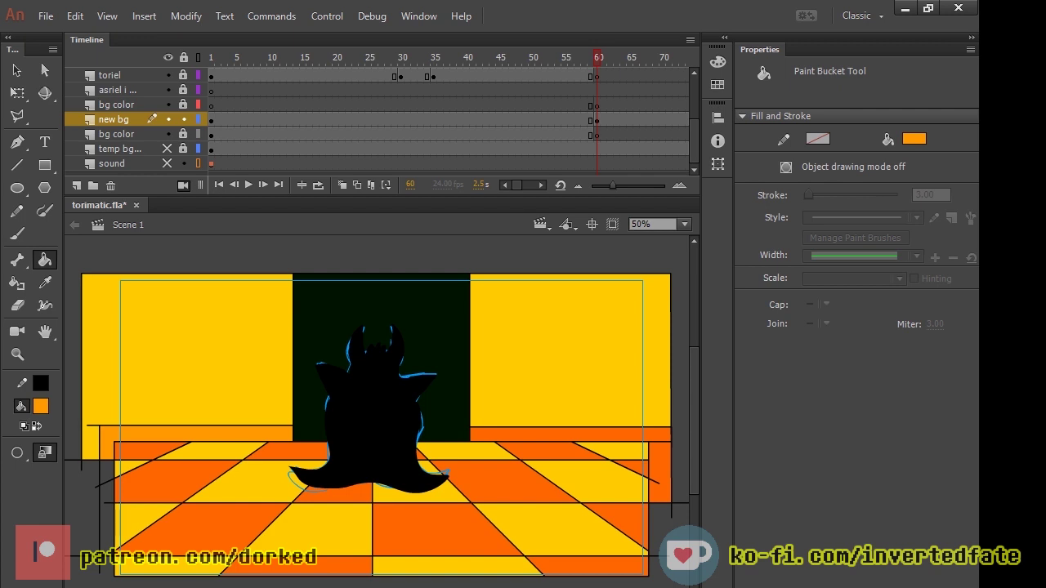
click(570, 434)
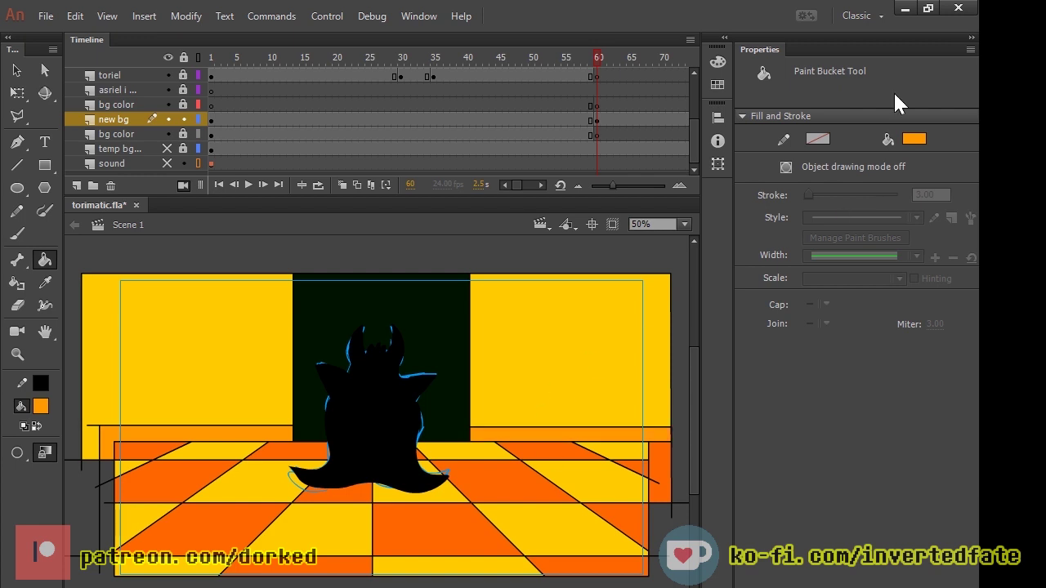
Step: Step back to frame 51 in the opening shot and test the movie to review the new backgrounds
key(comma)
key(comma)
key(comma)
key(comma)
key(comma)
key(comma)
key(comma)
key(comma)
key(comma)
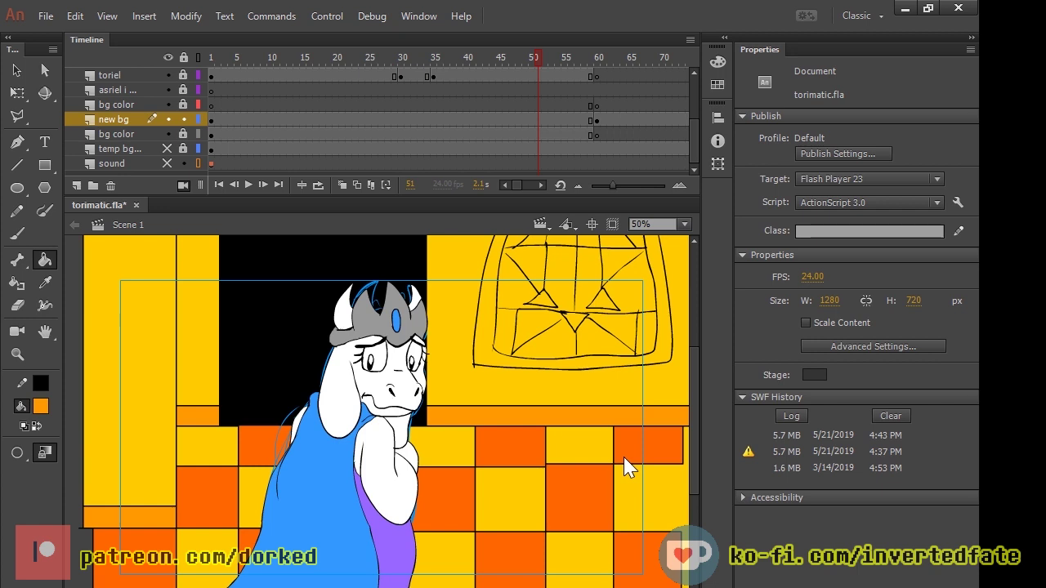
key(ctrl+Return)
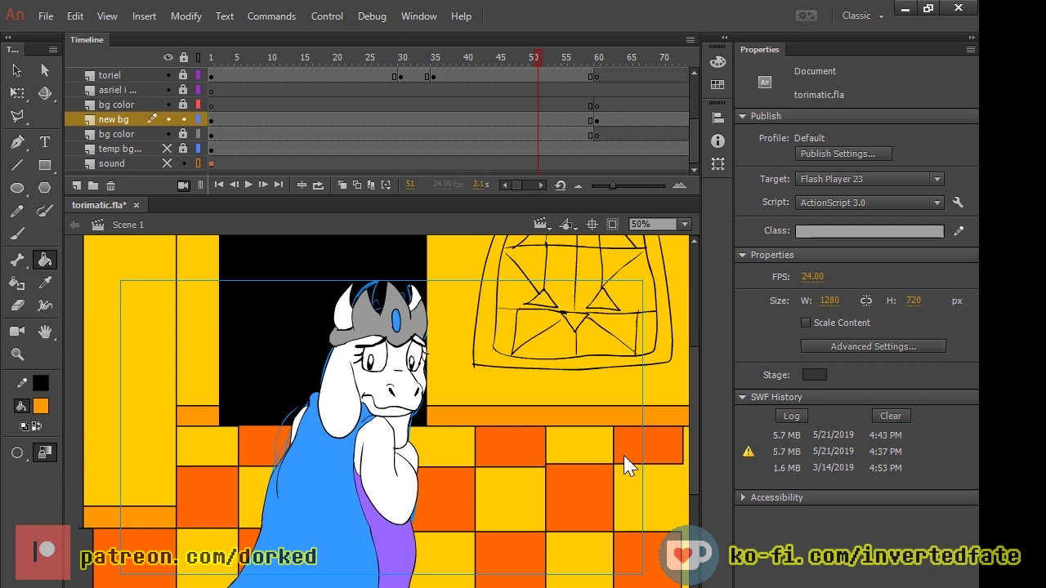
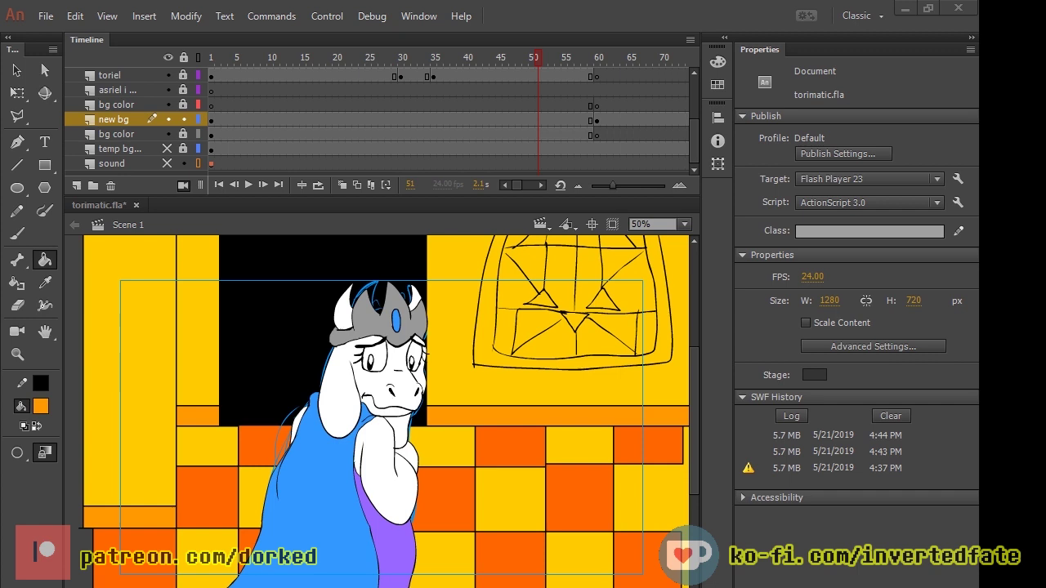
click(744, 430)
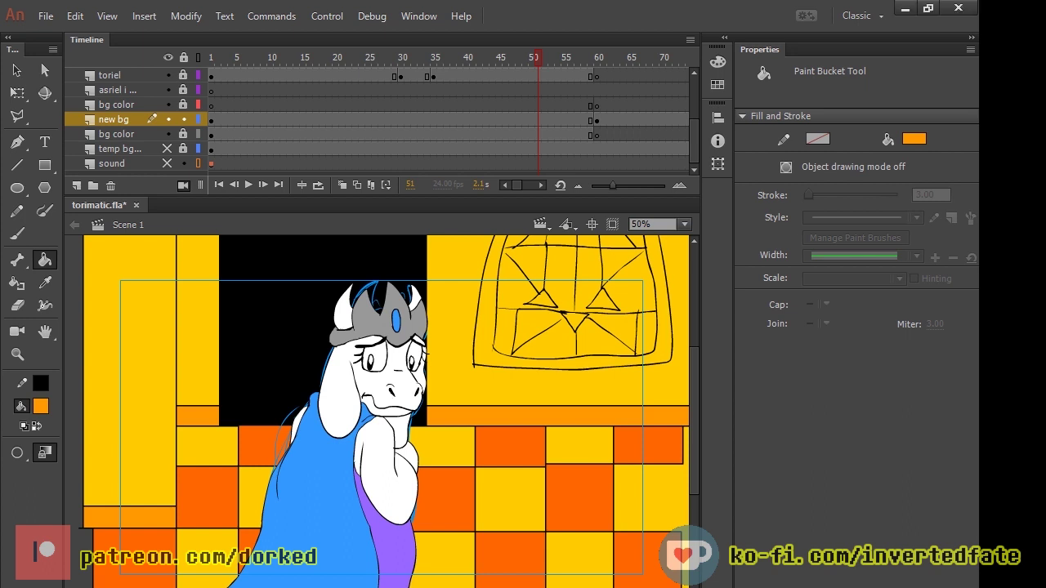
Step: Return to the silhouette shot at frame 60 and select its artwork on the new bg layer
mouse_move(537, 60)
mouse_down()
mouse_move(250, 84)
mouse_move(603, 89)
mouse_up()
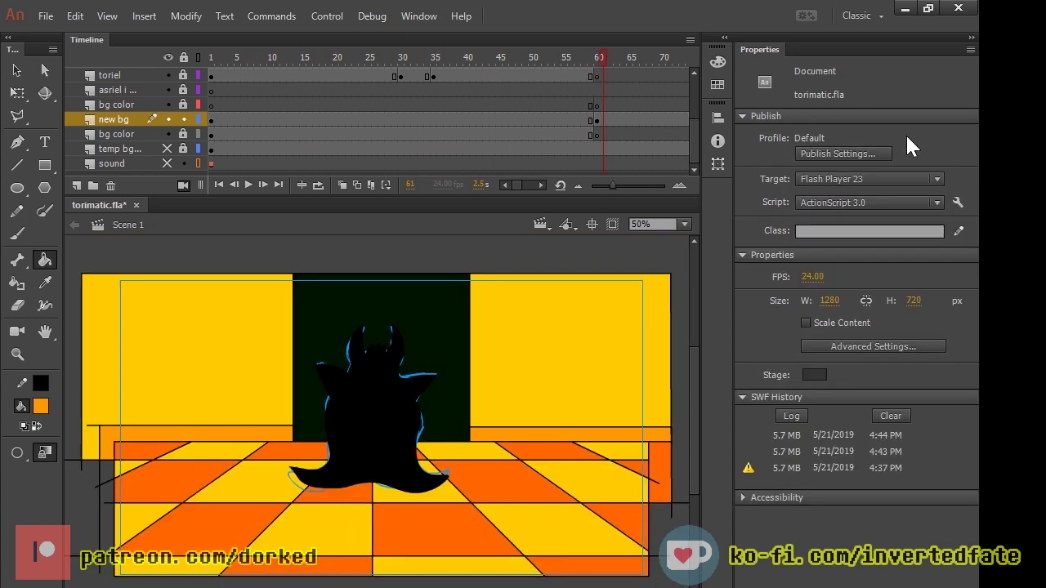
key(comma)
key(comma)
key(period)
click(596, 120)
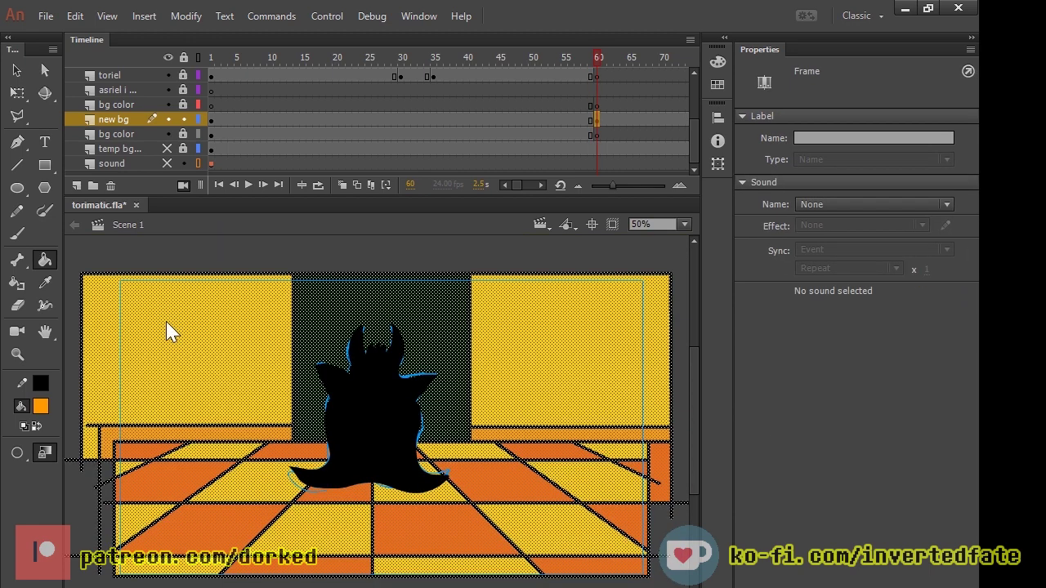
click(17, 165)
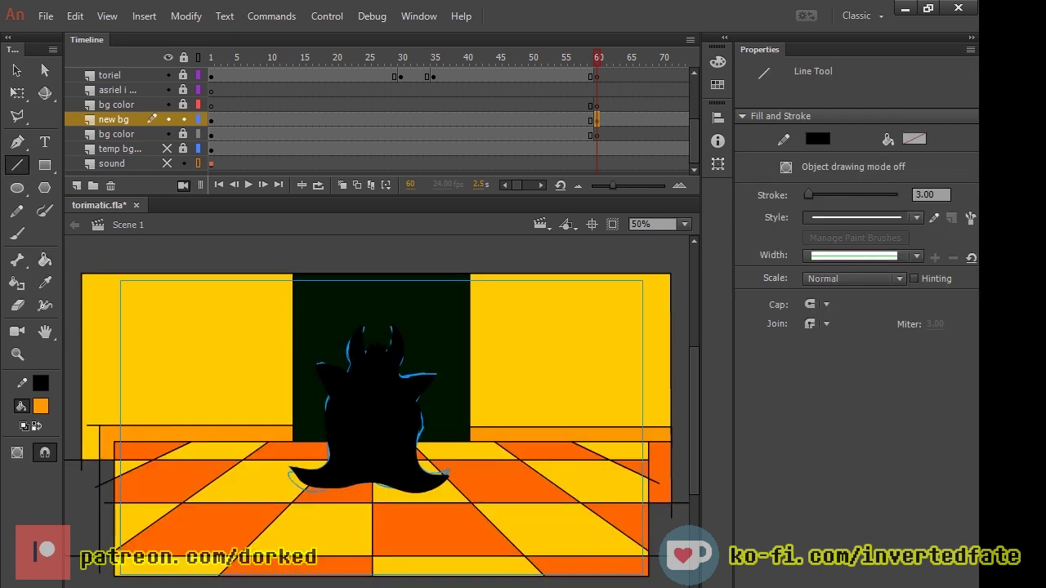
drag(303, 443, 158, 575)
drag(101, 521, 629, 520)
key(ctrl+z)
key(ctrl+z)
Step: Play the shot from frame 60, return to that frame and select all of its new bg artwork, viewed at 200%
key(Return)
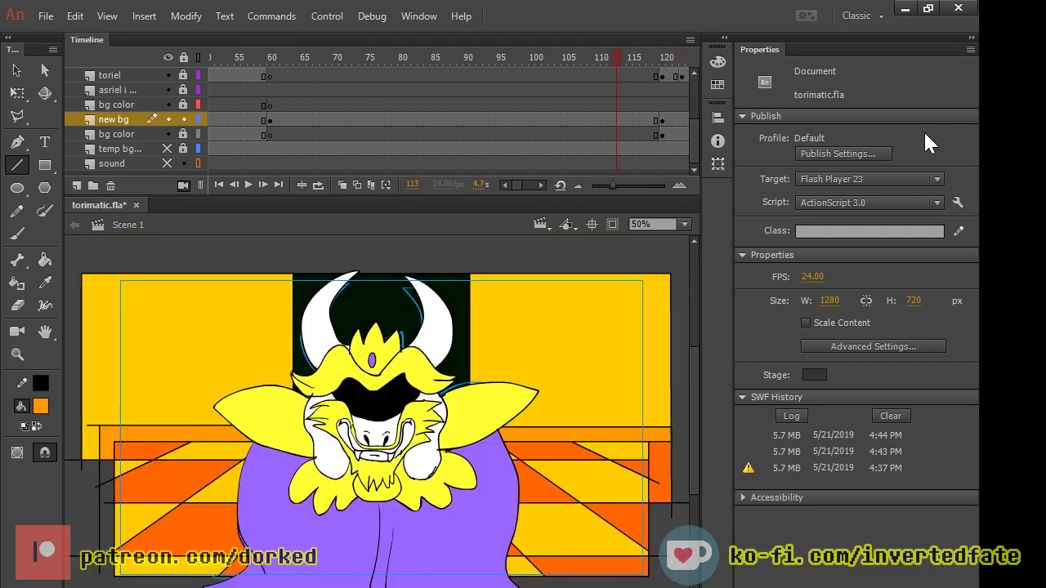
drag(427, 144, 401, 138)
key(.)
key(ctrl+a)
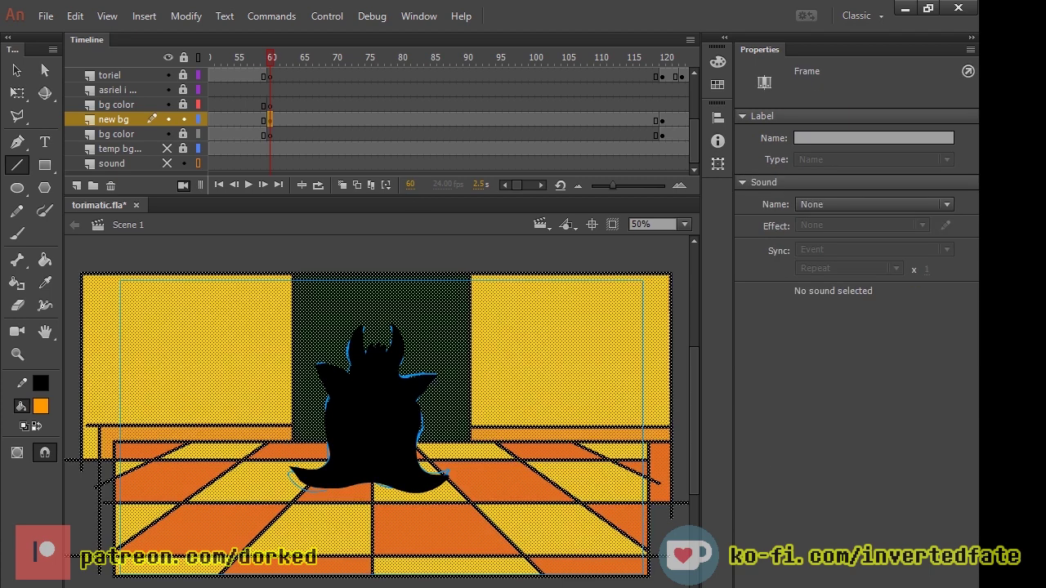
scroll(191, 572, down, 2)
scroll(192, 572, up, 2)
key(ctrl+equal)
key(ctrl+equal)
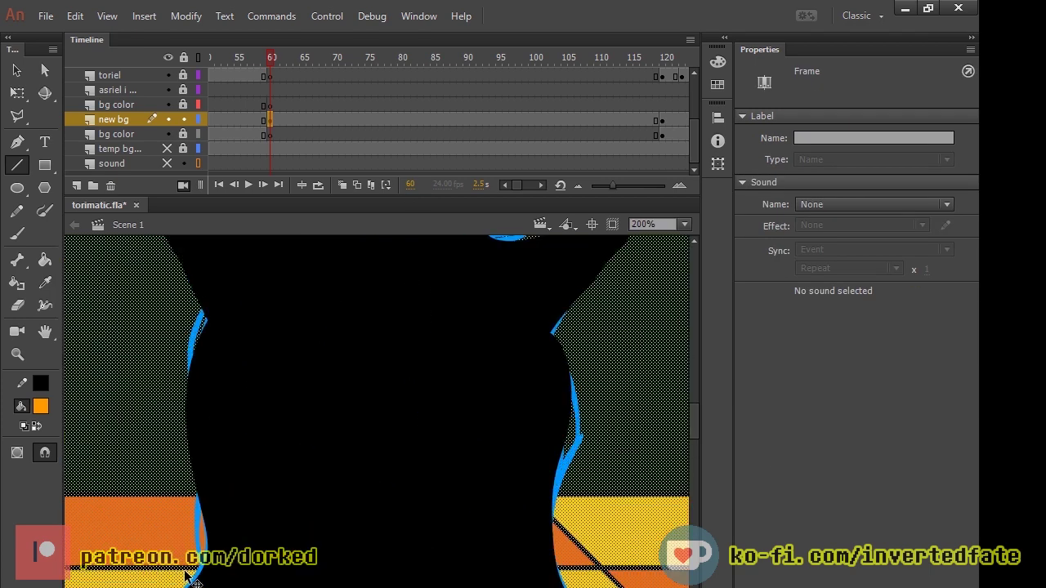
Step: Deselect the new bg artwork and set up the Brush tool with a black fill
scroll(376, 411, left, 9)
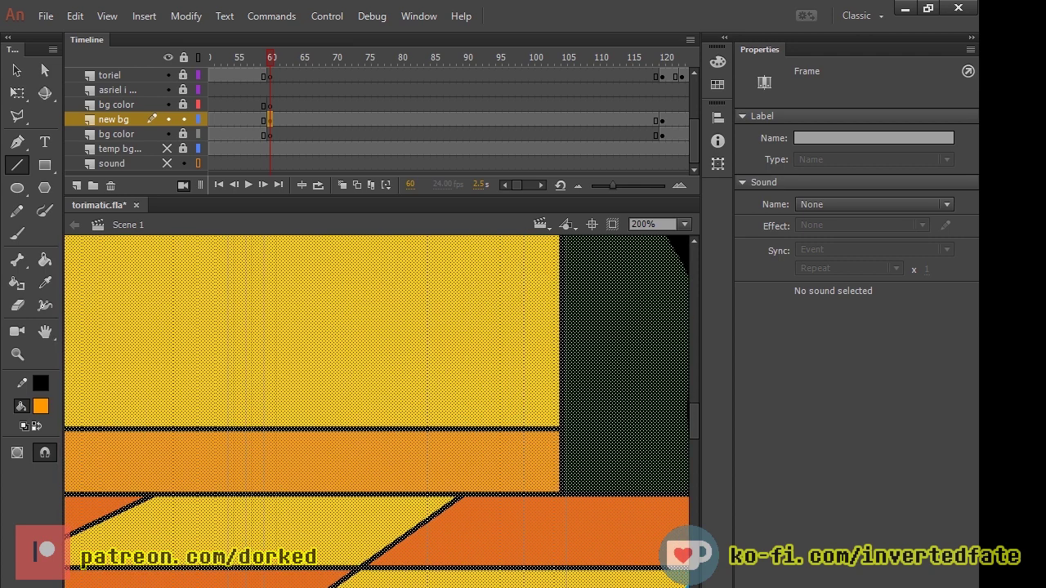
scroll(376, 412, up, 6)
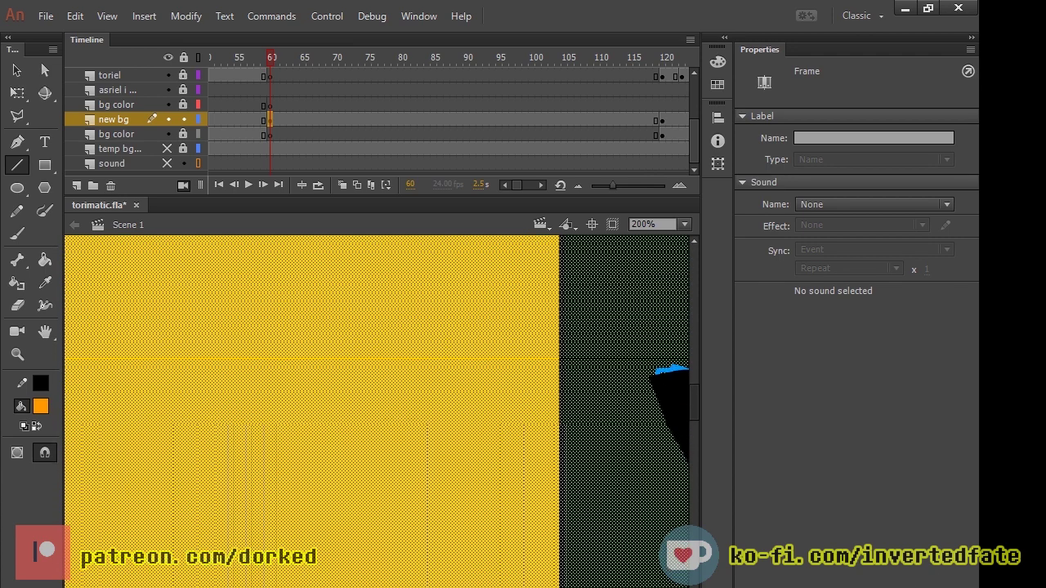
scroll(377, 412, up, 2)
key(ctrl+minus)
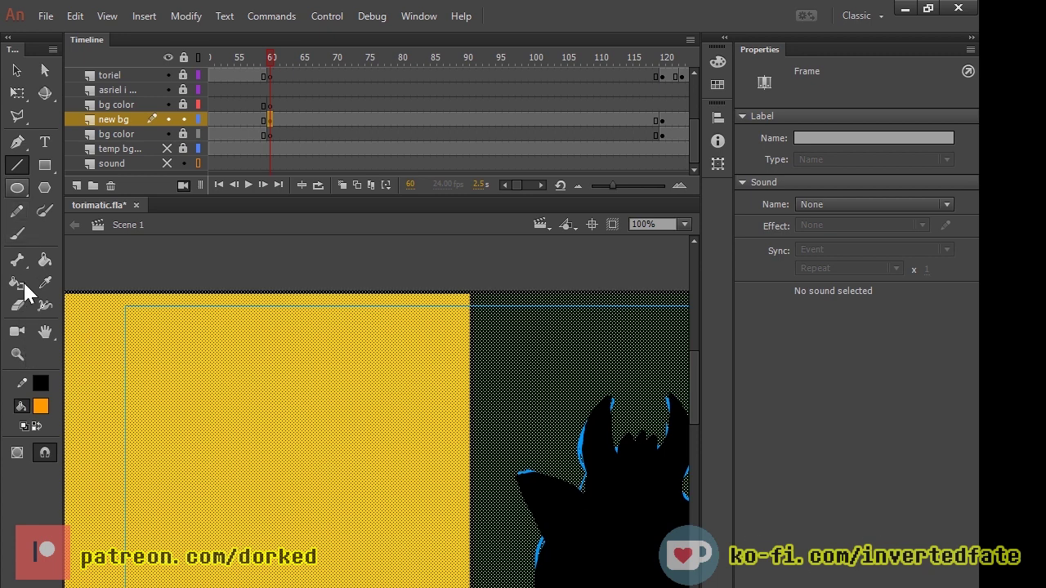
key(b)
click(40, 406)
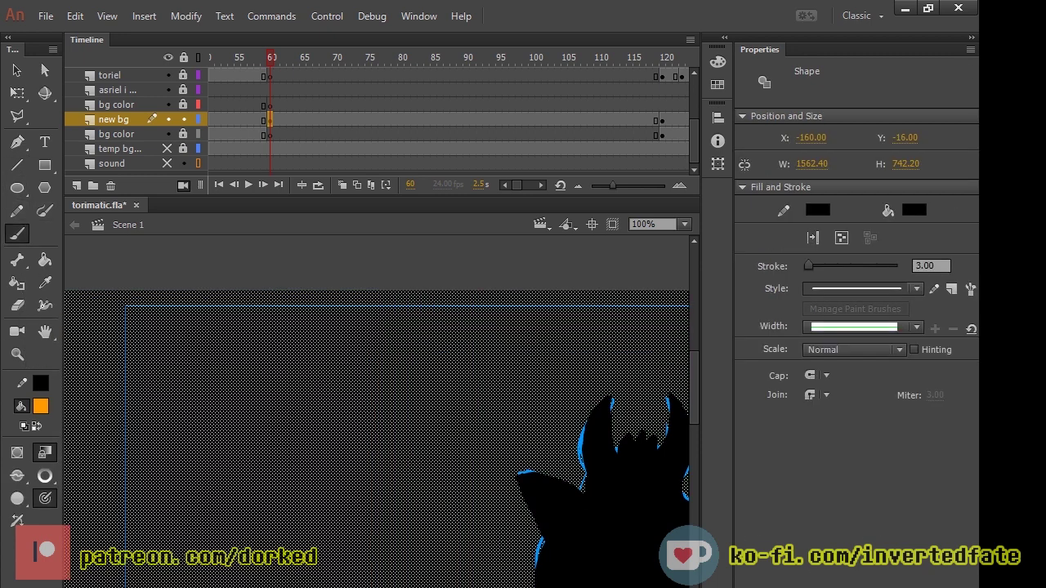
click(210, 479)
key(ctrl+z)
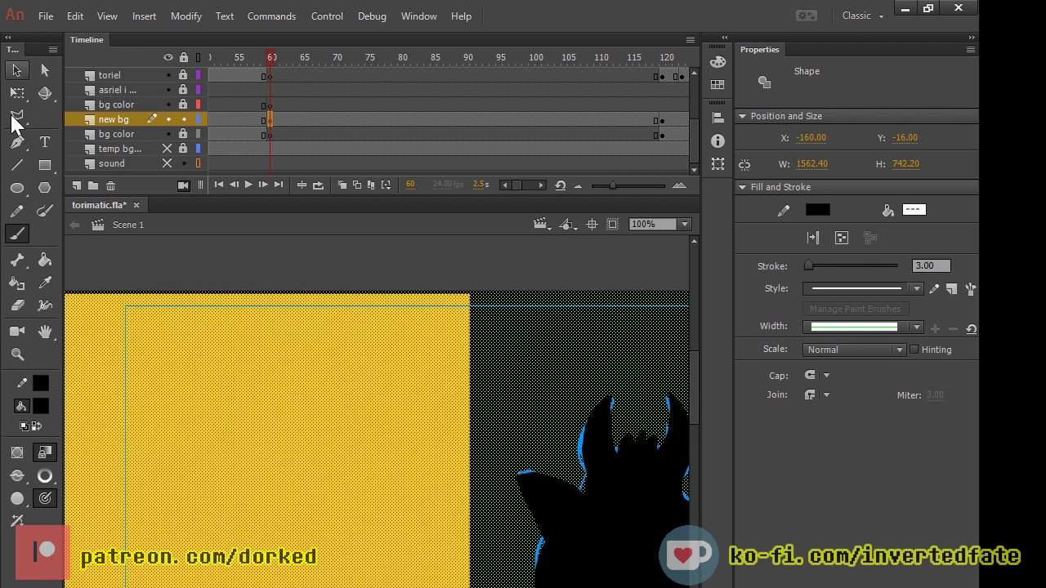
click(16, 70)
click(202, 393)
key(b)
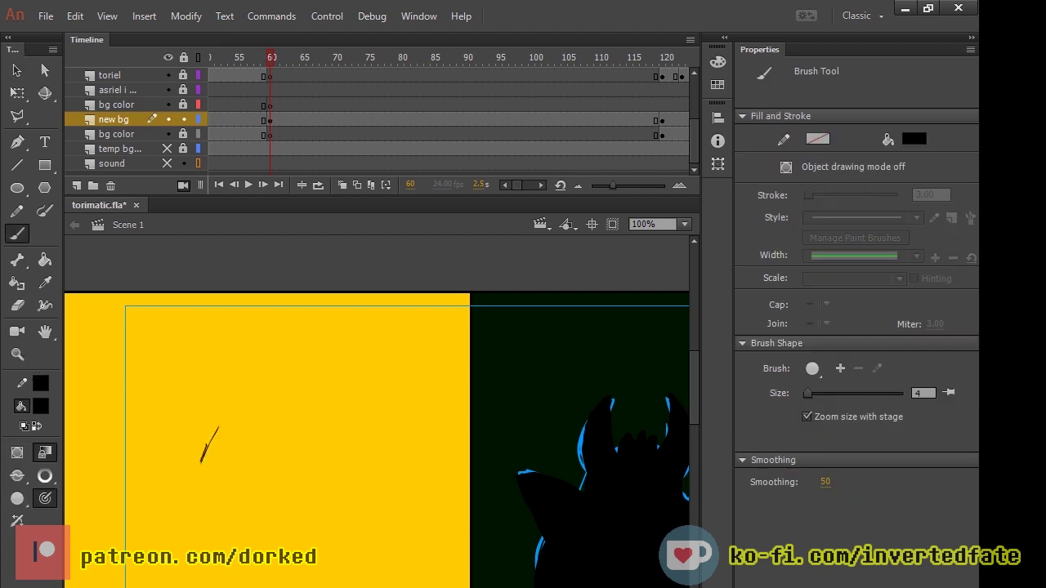
mouse_move(206, 444)
mouse_down()
mouse_move(282, 353)
mouse_move(385, 476)
mouse_up()
key(ctrl+z)
key(ctrl+z)
mouse_move(203, 480)
mouse_down()
mouse_move(227, 381)
mouse_move(293, 334)
mouse_move(359, 382)
mouse_move(392, 479)
mouse_move(293, 500)
mouse_move(216, 496)
mouse_up()
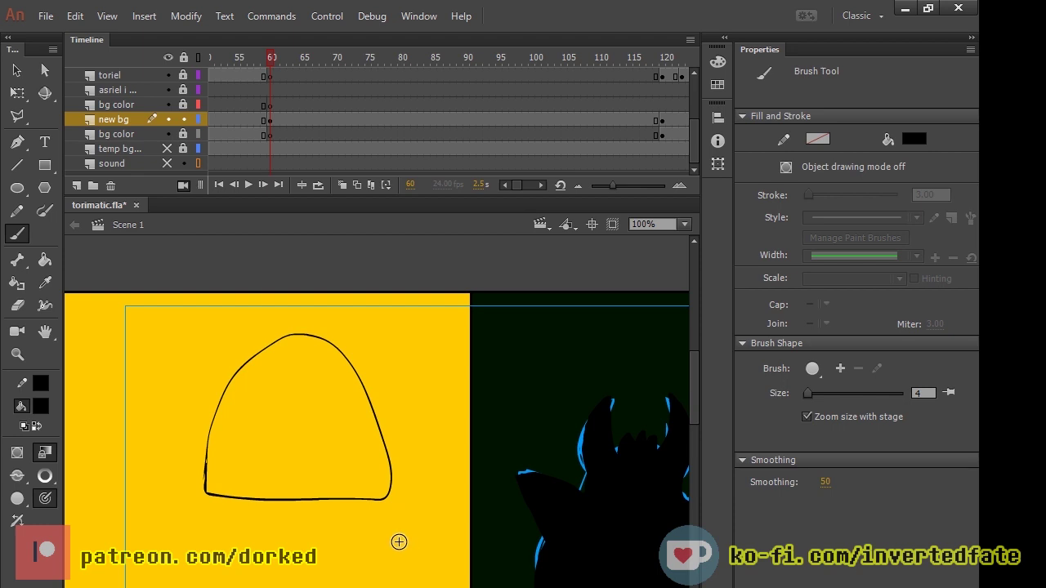
drag(273, 354, 231, 417)
key(ctrl+z)
drag(286, 353, 224, 463)
key(ctrl+z)
key(ctrl+z)
drag(237, 327, 229, 518)
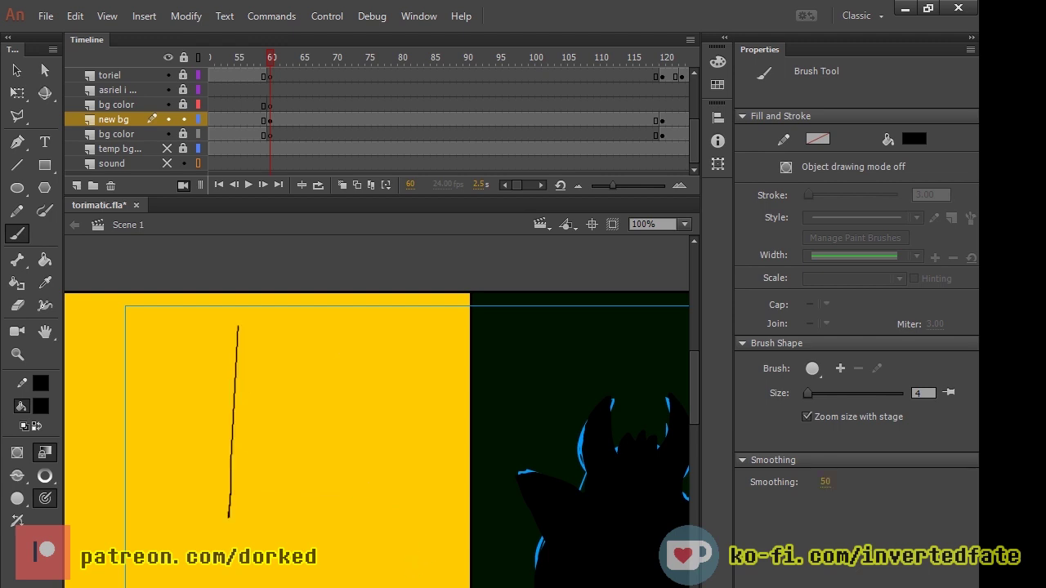
key(ctrl+z)
mouse_move(376, 341)
mouse_down()
mouse_move(234, 338)
mouse_move(206, 347)
mouse_move(245, 336)
mouse_up()
key(ctrl+z)
Step: Brush a jagged-bottomed banner with a top bar on the yellow wall left of the doorway, adding a winged circle and three triangles
mouse_move(374, 343)
mouse_down()
mouse_move(355, 327)
mouse_move(251, 331)
mouse_move(210, 356)
mouse_move(217, 529)
mouse_move(237, 502)
mouse_move(283, 563)
mouse_move(324, 515)
mouse_move(365, 420)
mouse_move(366, 351)
mouse_up()
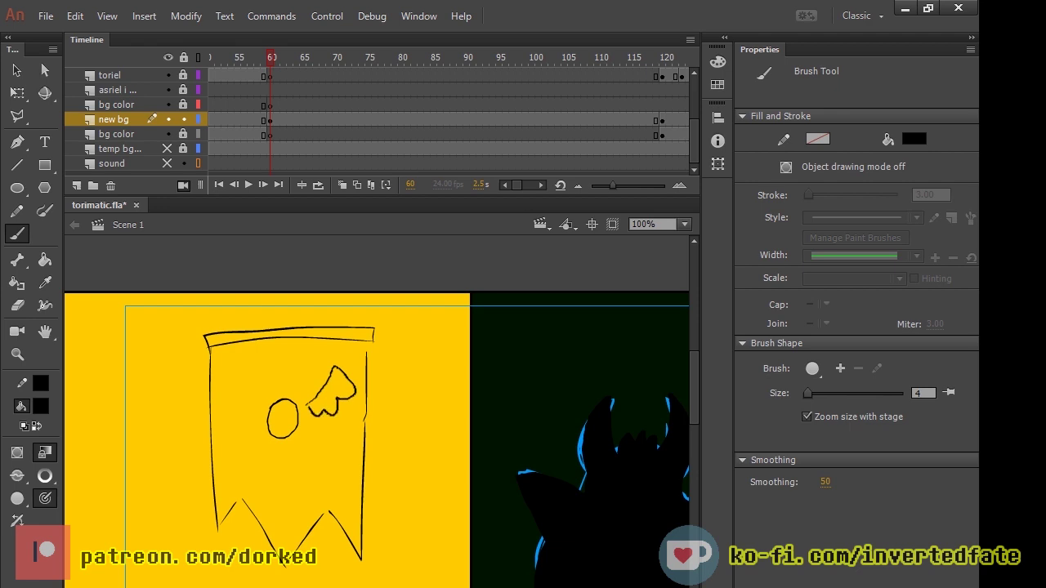
drag(259, 405, 251, 384)
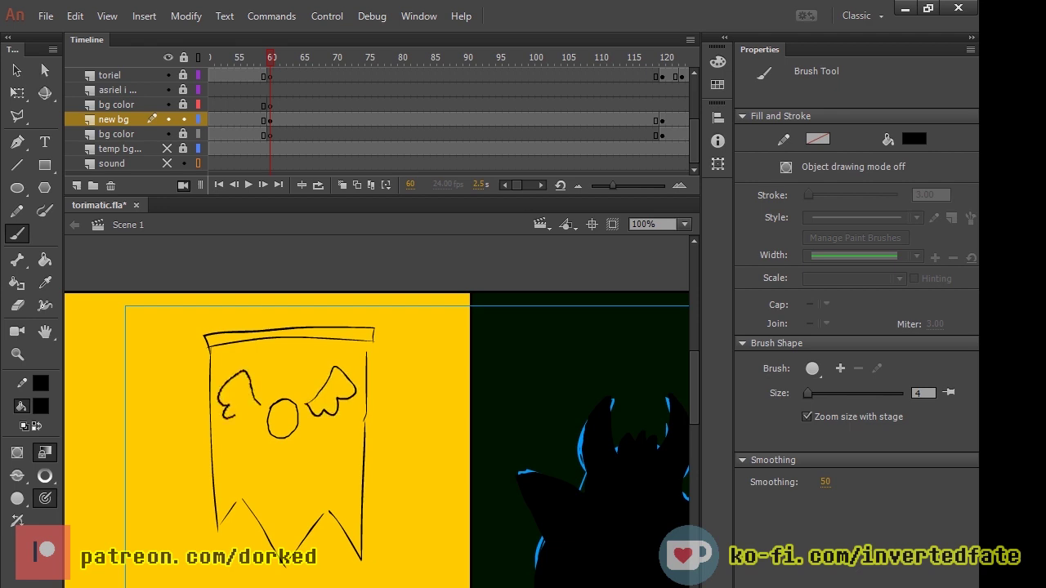
mouse_move(257, 451)
mouse_down()
mouse_move(246, 468)
mouse_move(279, 478)
mouse_up()
key(ctrl+z)
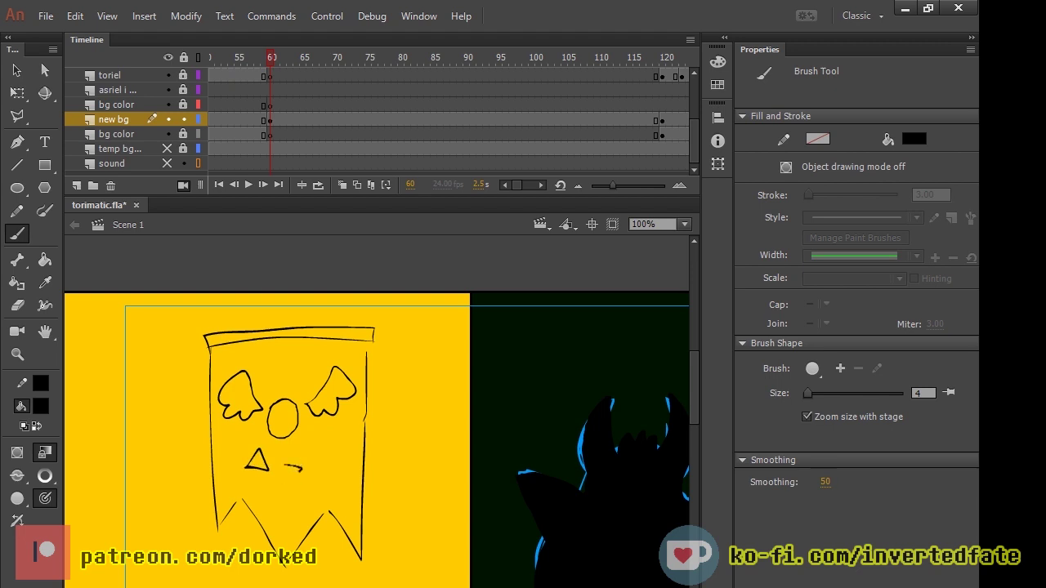
drag(313, 465, 315, 456)
key(ctrl+z)
Step: Reinforce the banner's side and jagged lower edges with extra black brush strokes, closing the gaps in the outline
drag(208, 347, 216, 513)
key(ctrl+z)
mouse_move(209, 347)
mouse_down()
mouse_move(217, 523)
mouse_move(277, 554)
mouse_move(316, 530)
mouse_move(352, 534)
mouse_up()
key(ctrl+z)
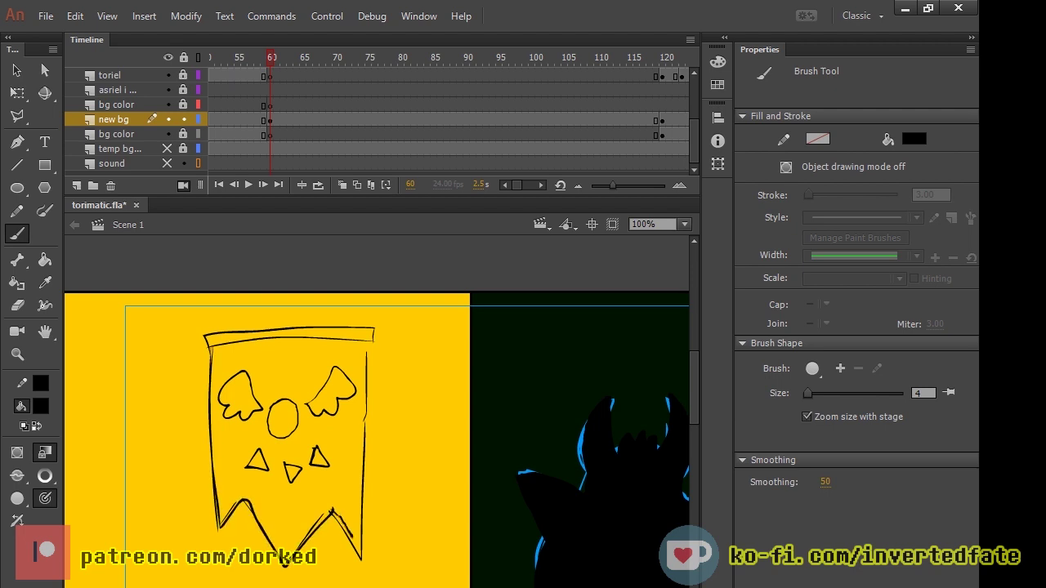
key(ctrl+z)
key(ctrl+z)
drag(362, 546, 368, 365)
key(ctrl+z)
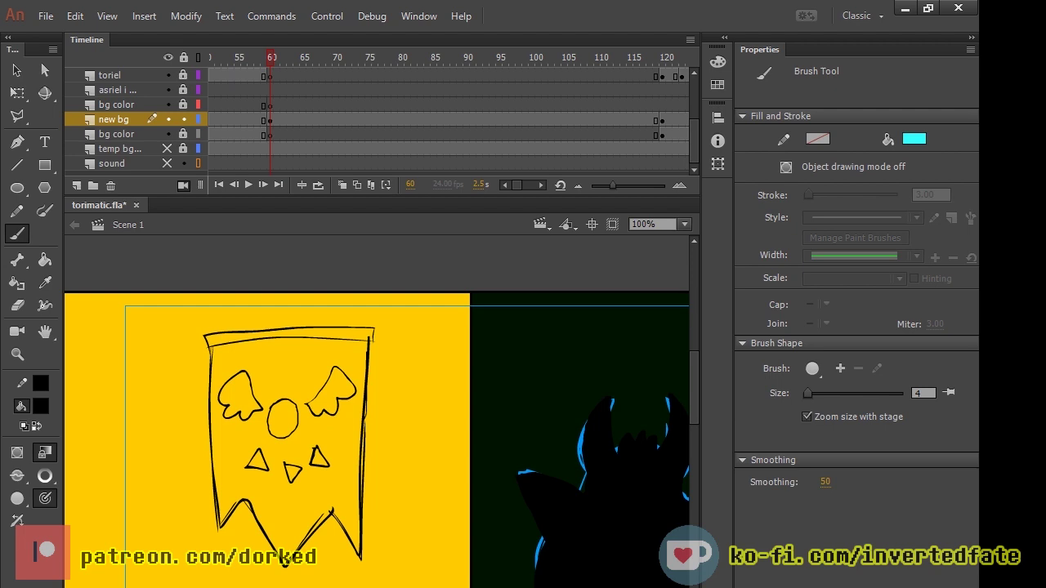
Step: Fill the banner's cloth with purple using the Paint Bucket
click(66, 414)
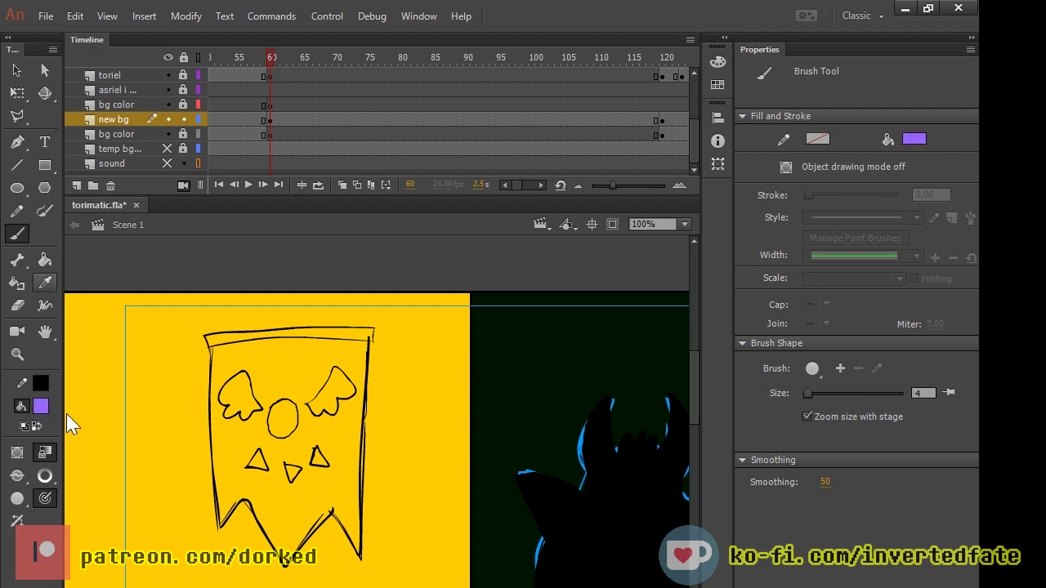
click(45, 260)
click(319, 490)
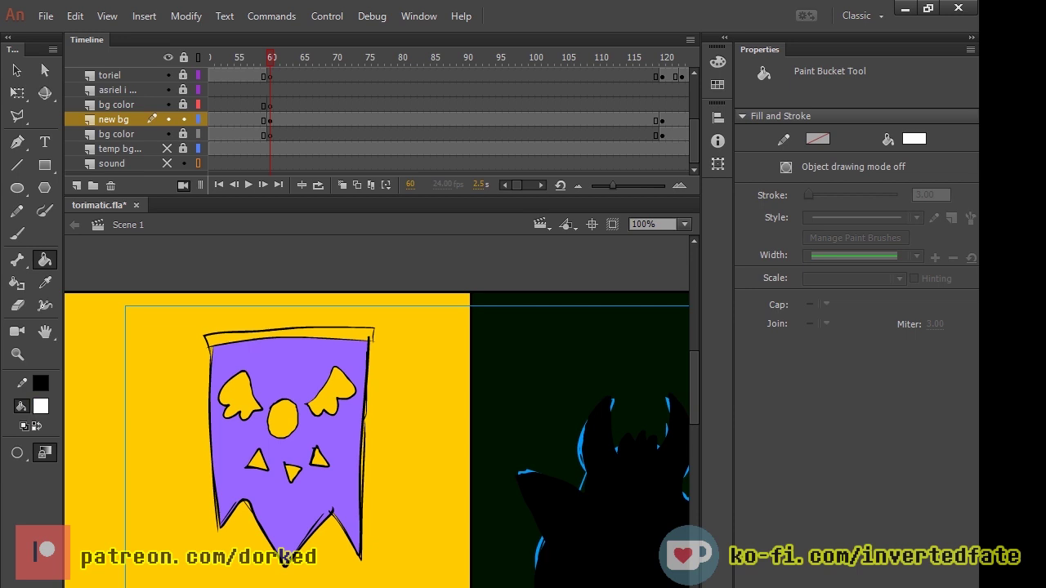
Step: Fill the emblem's wings, circle and three triangles with white
click(237, 394)
click(283, 418)
click(331, 389)
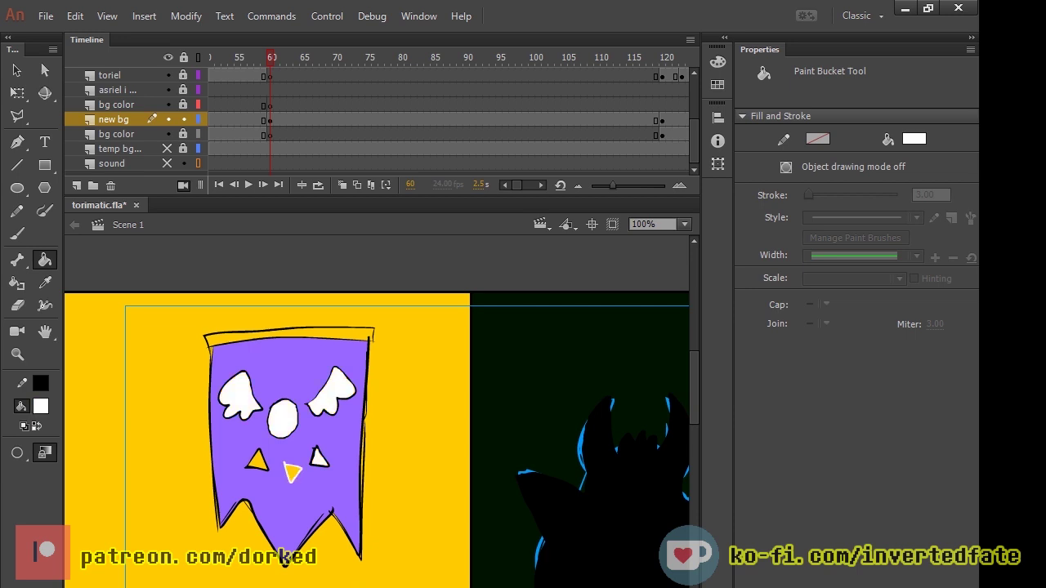
click(271, 459)
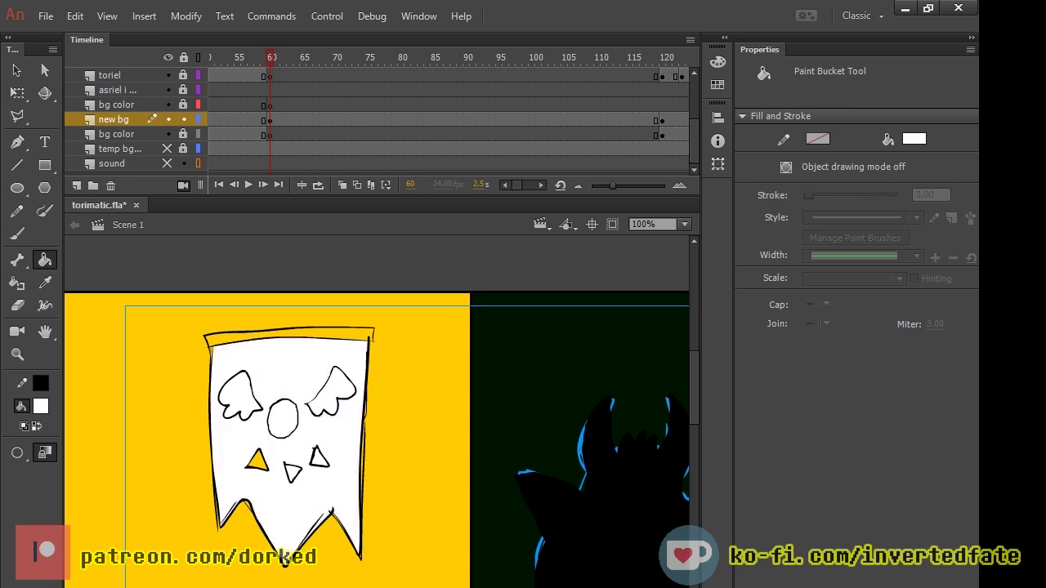
key(ctrl+z)
click(257, 462)
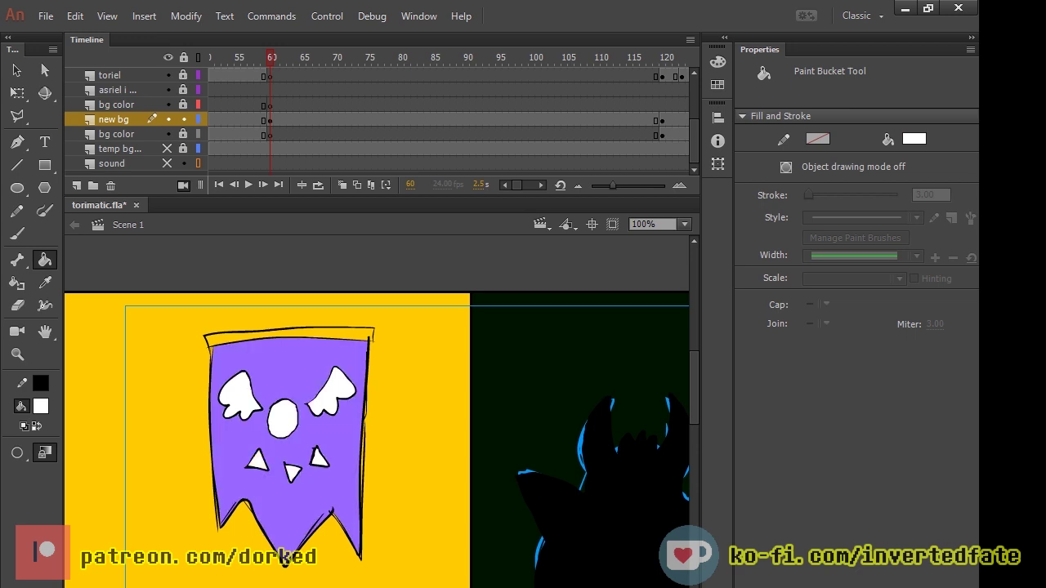
Step: Fill the banner's top bar with light grey
click(913, 138)
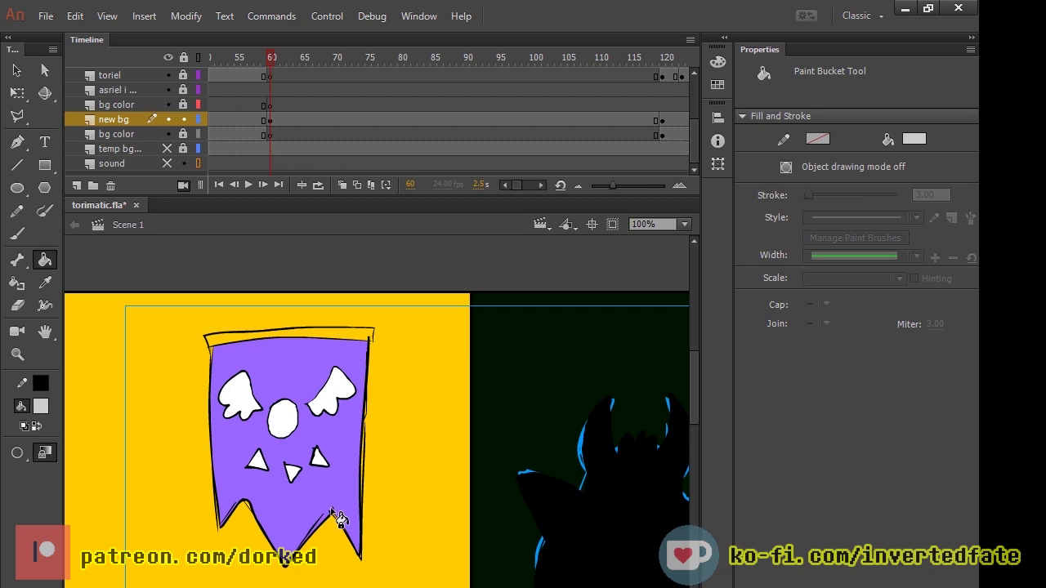
scroll(345, 547, down, 5)
scroll(343, 546, up, 3)
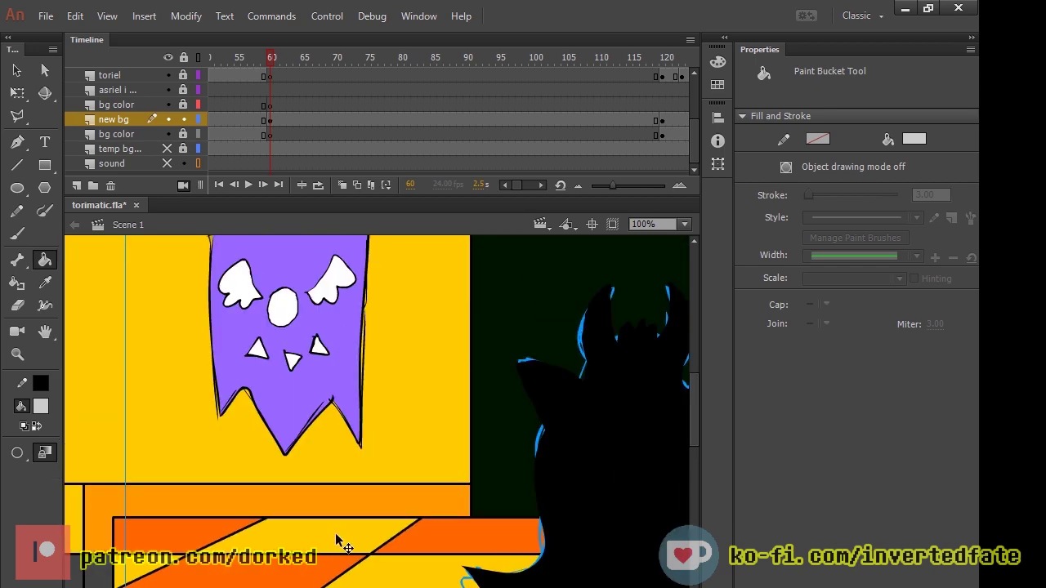
key(ctrl+minus)
key(ctrl+minus)
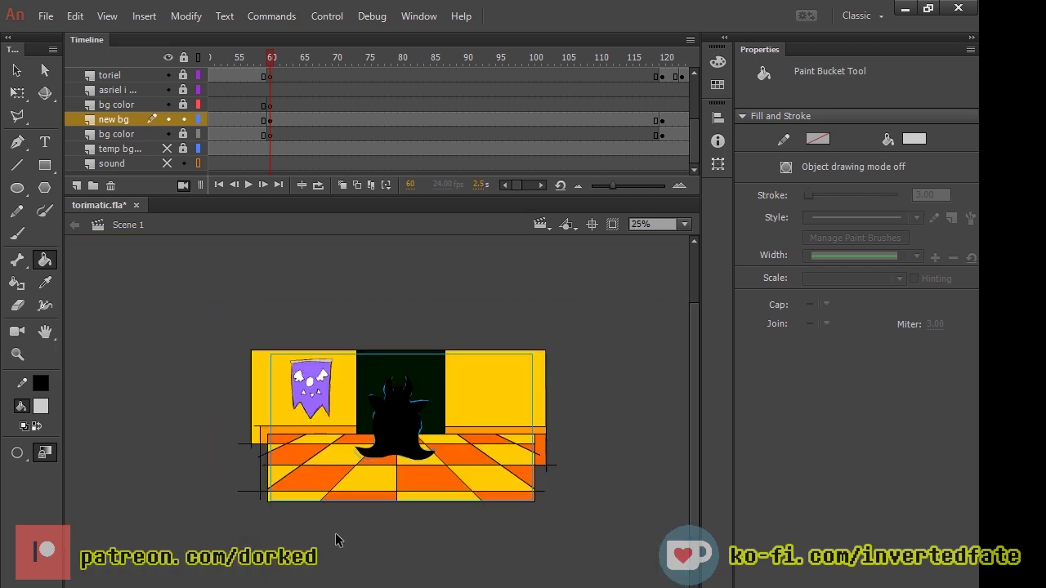
key(ctrl+equal)
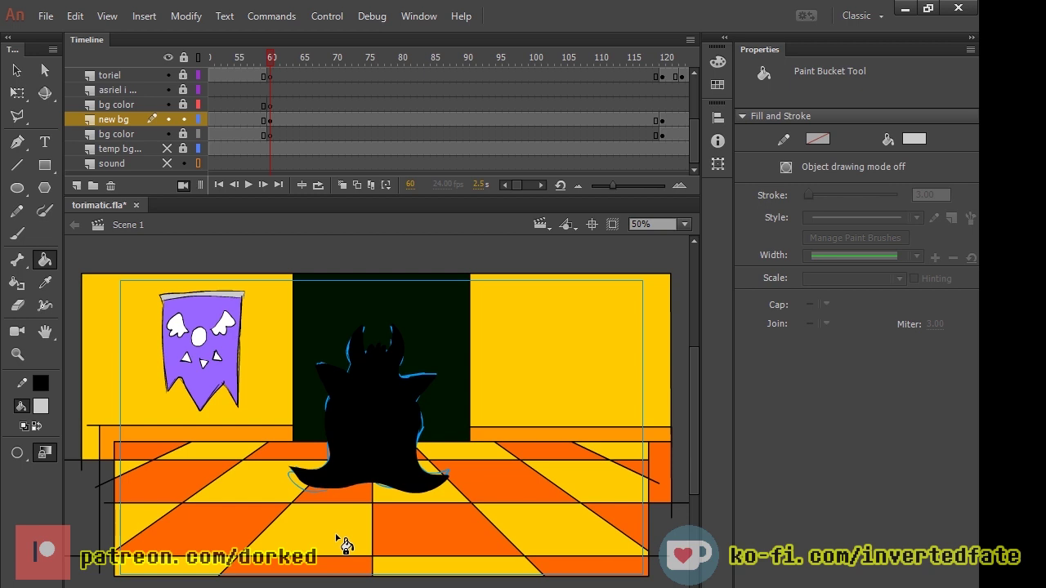
click(17, 92)
drag(231, 420, 390, 579)
key(ctrl+z)
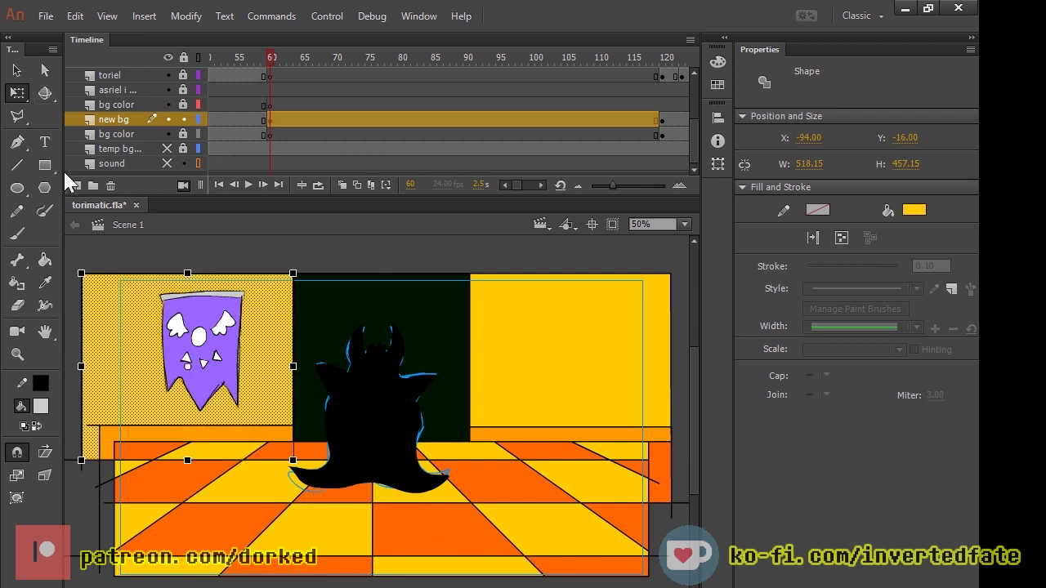
key(Escape)
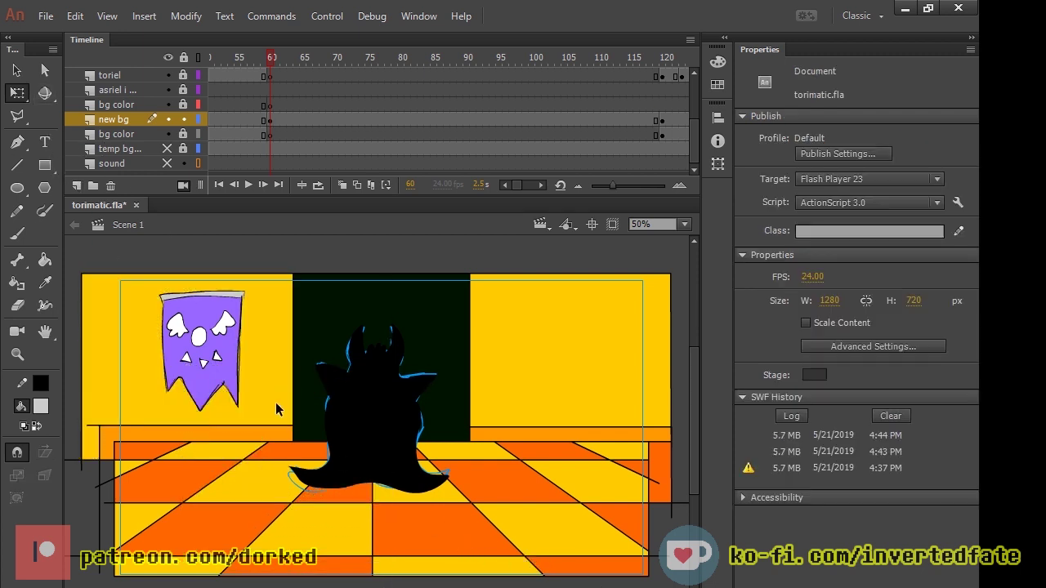
click(192, 345)
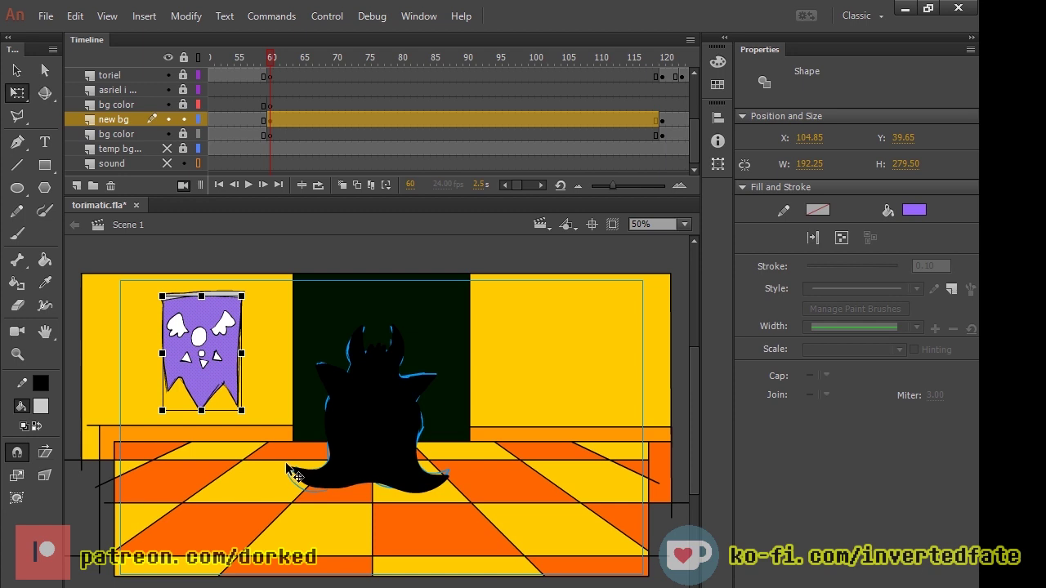
drag(227, 354, 309, 353)
key(ctrl+z)
drag(158, 291, 195, 303)
key(ctrl+z)
key(ctrl+=)
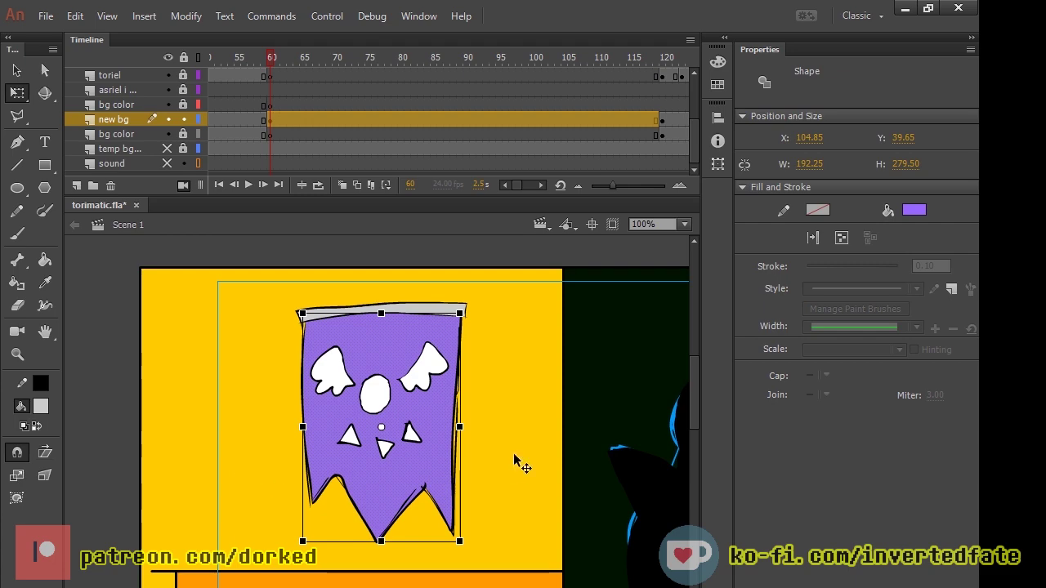
click(17, 70)
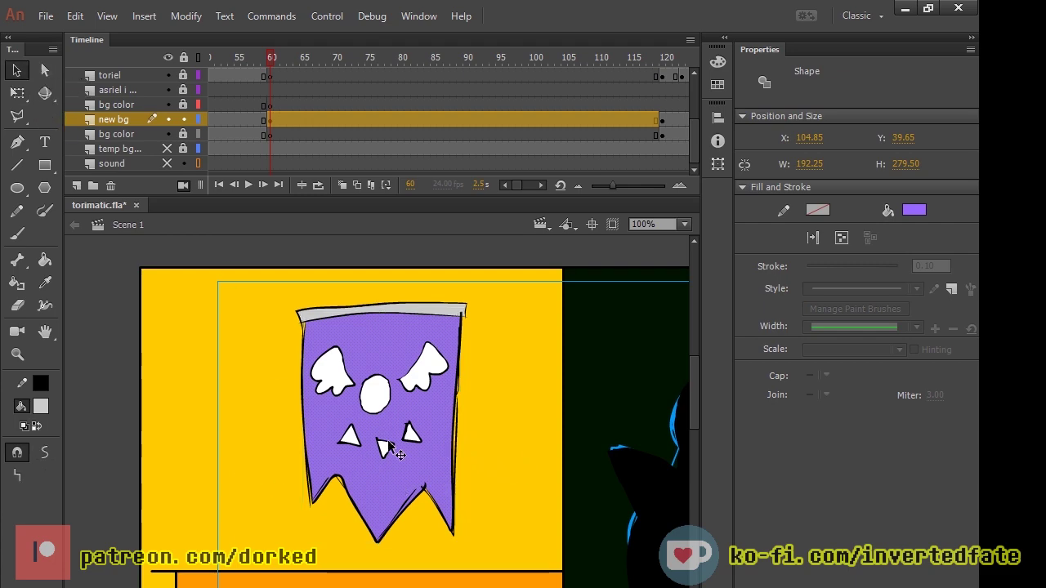
drag(494, 502, 621, 578)
key(ctrl+z)
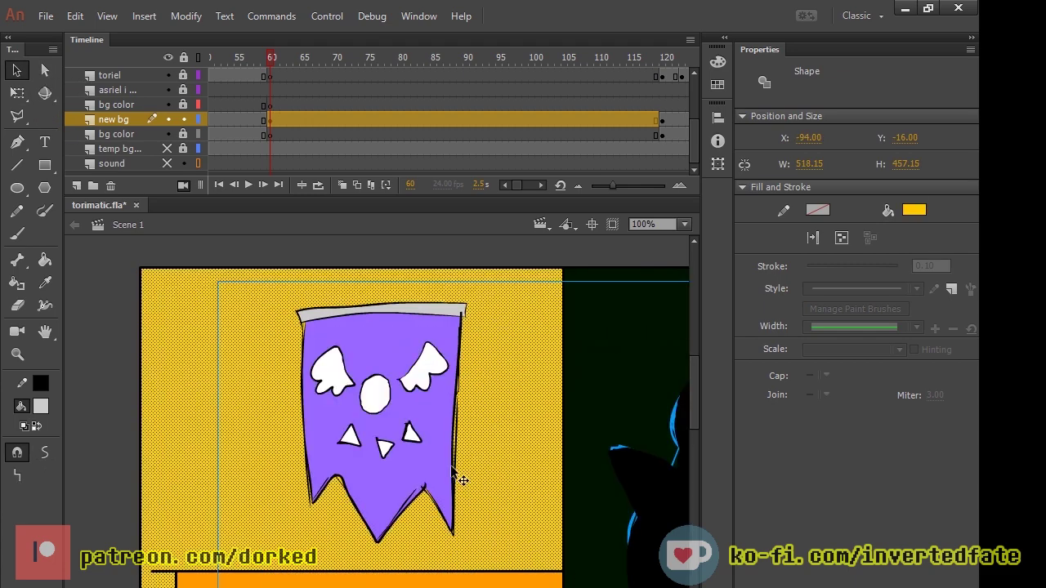
key(ctrl+z)
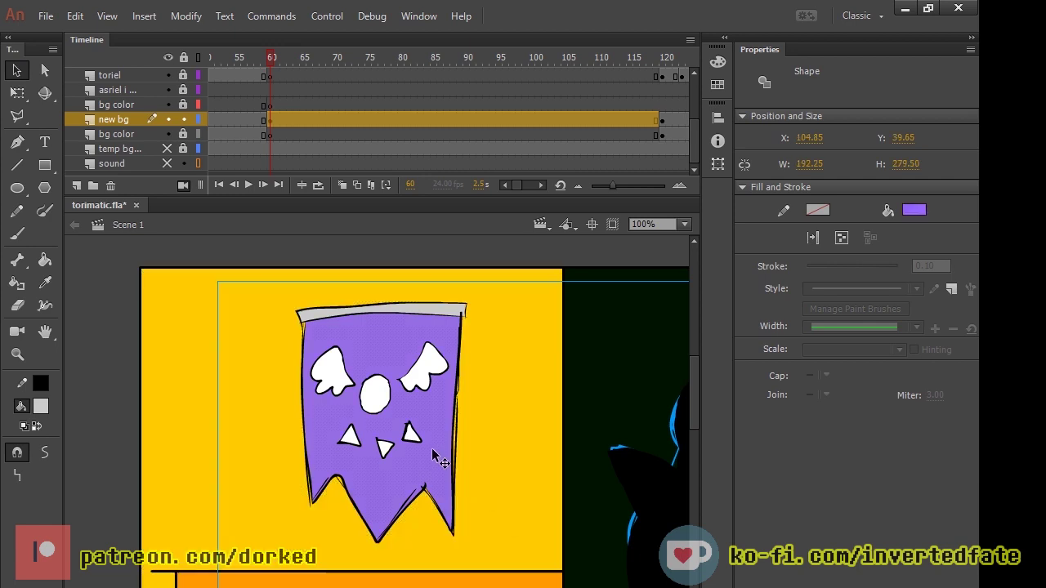
drag(457, 466, 499, 505)
key(ctrl+z)
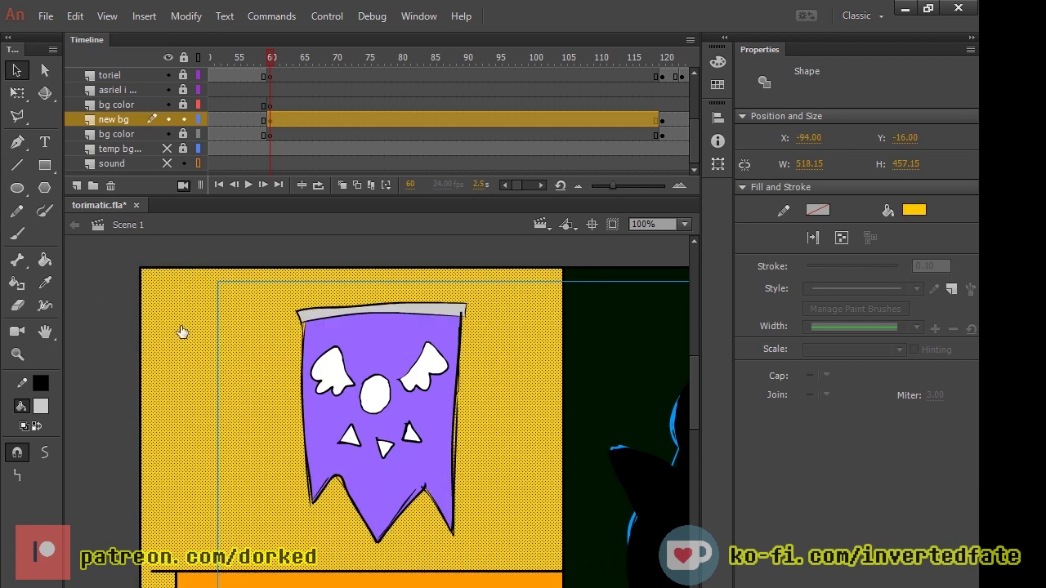
click(45, 70)
click(17, 116)
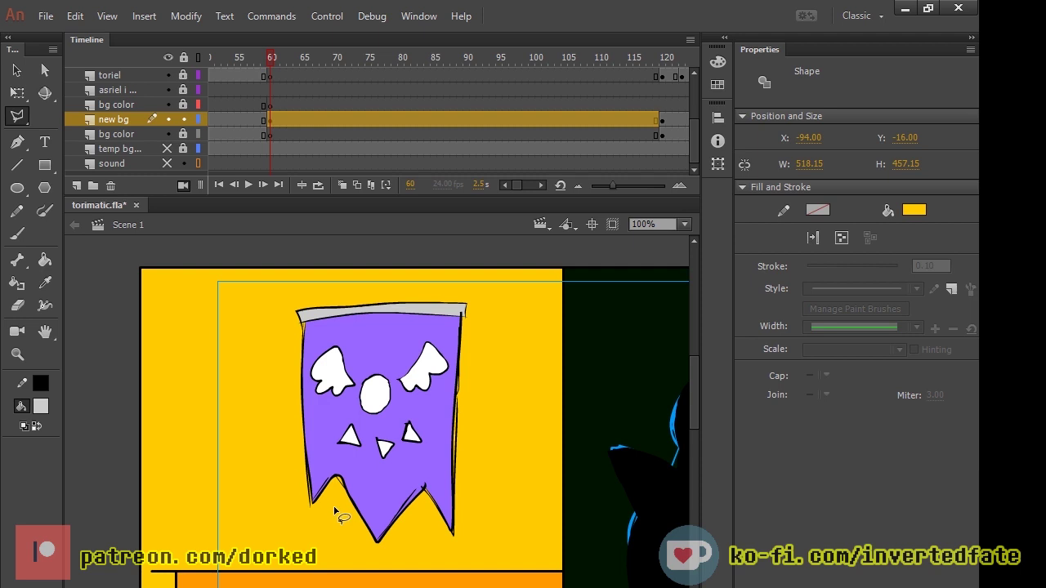
click(280, 300)
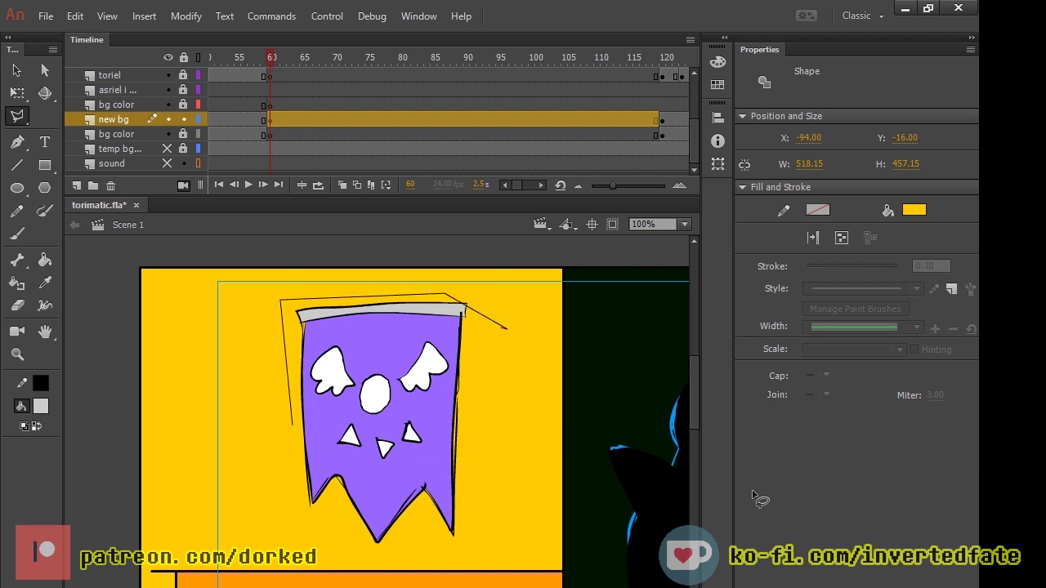
double_click(505, 330)
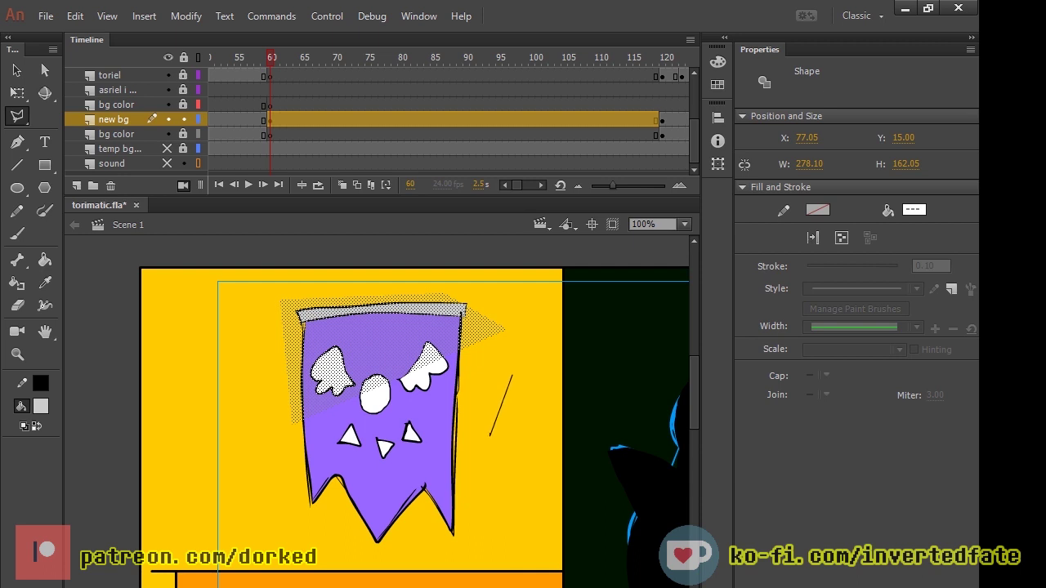
click(490, 435)
double_click(534, 396)
Step: Select the whole banner, with a margin of yellow wall around it, using the Polygon Lasso
click(482, 368)
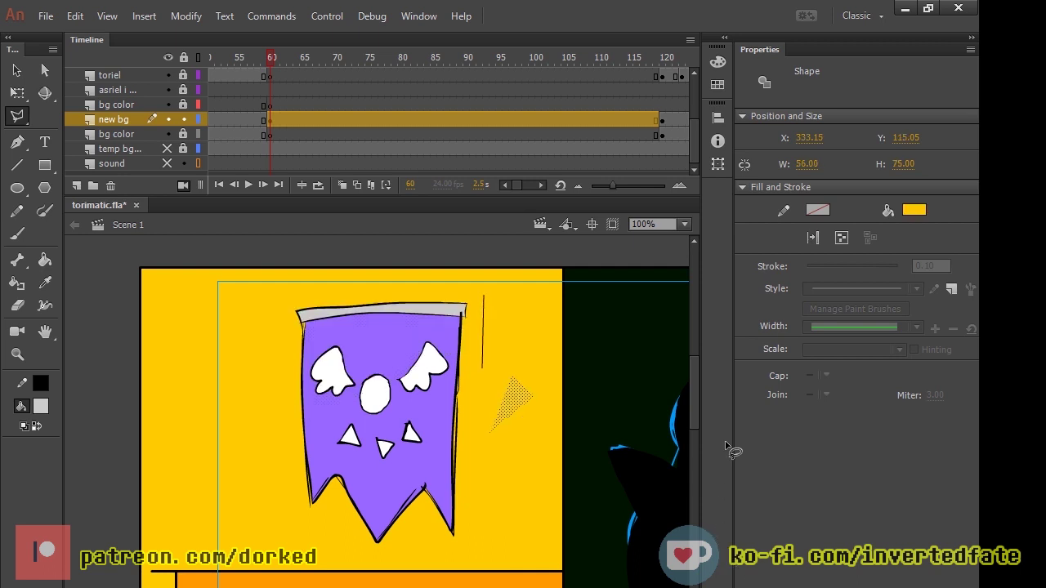
click(314, 288)
click(251, 321)
click(308, 545)
click(435, 555)
click(498, 550)
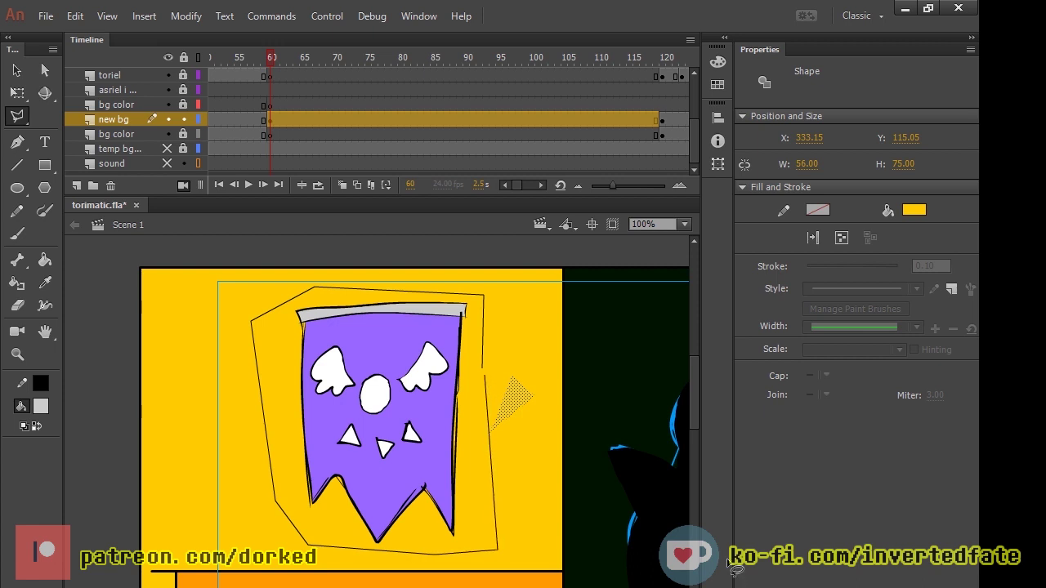
double_click(728, 561)
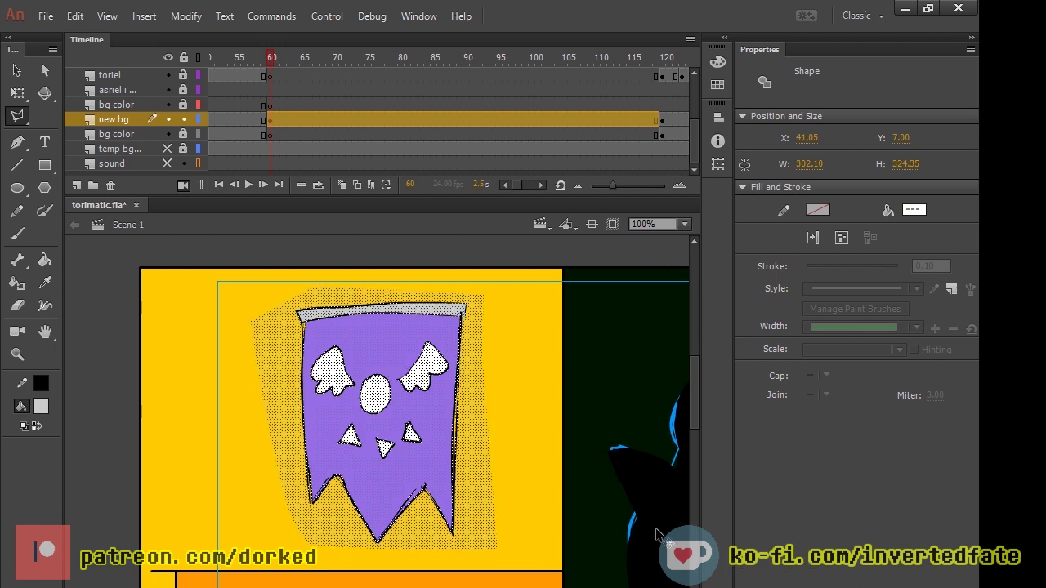
click(45, 70)
click(375, 394)
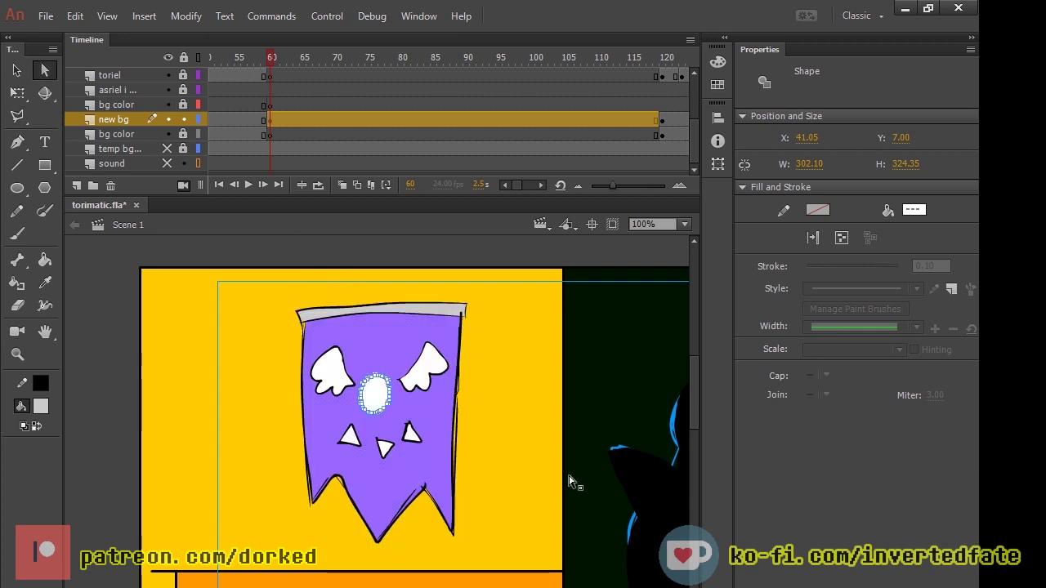
click(604, 528)
key(ctrl+z)
Step: Duplicate the selected banner and place the copy on the yellow wall to the right of the dark doorway
click(16, 70)
mouse_move(491, 529)
mouse_down()
mouse_move(574, 525)
mouse_move(842, 551)
mouse_up()
key(ctrl+z)
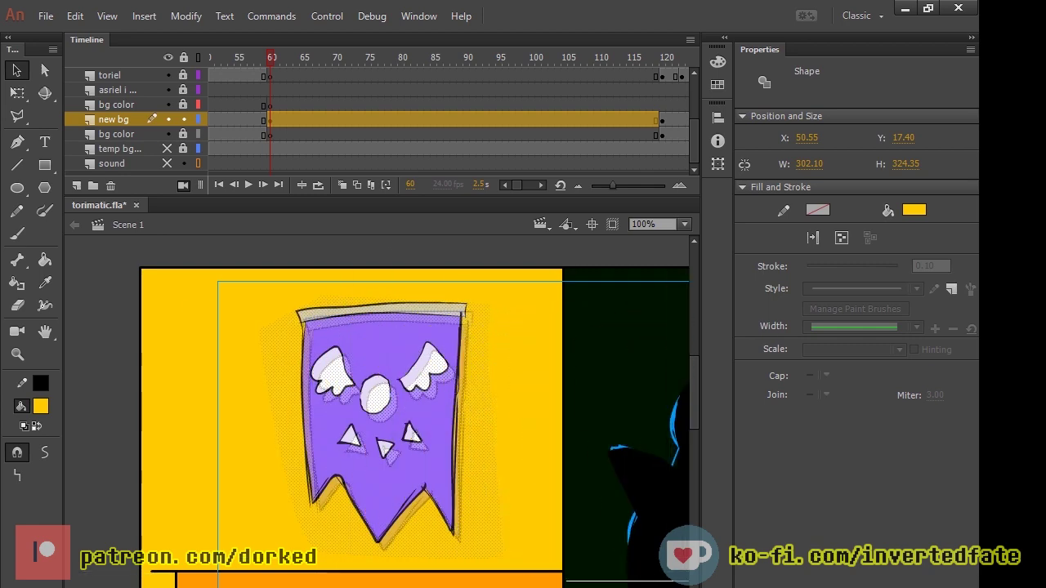
key(ctrl+y)
key(ctrl+minus)
key(ctrl+minus)
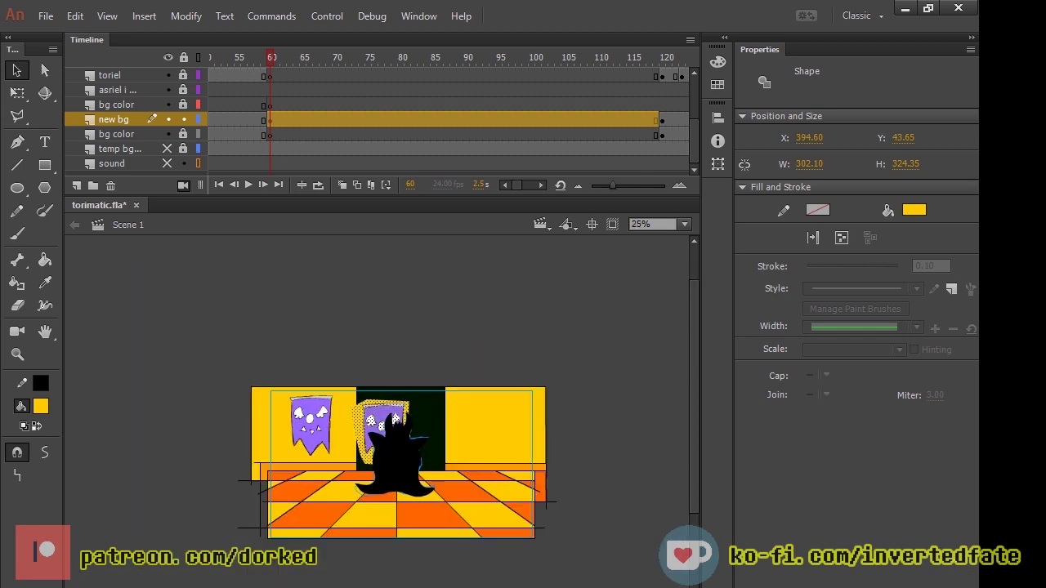
drag(311, 423, 484, 422)
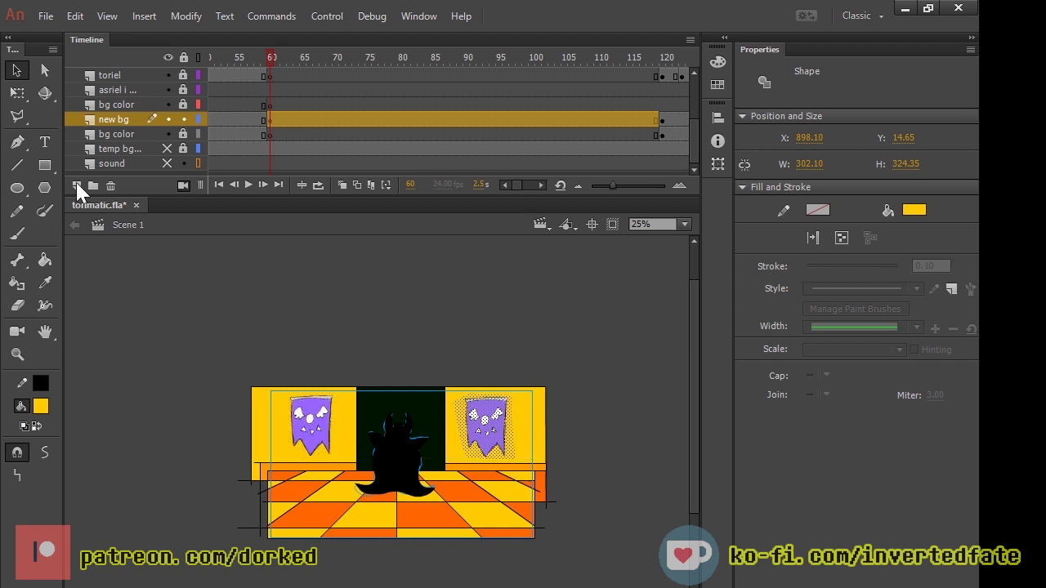
Step: Shift the copied banner slightly further right on its wall section and deselect it
key(q)
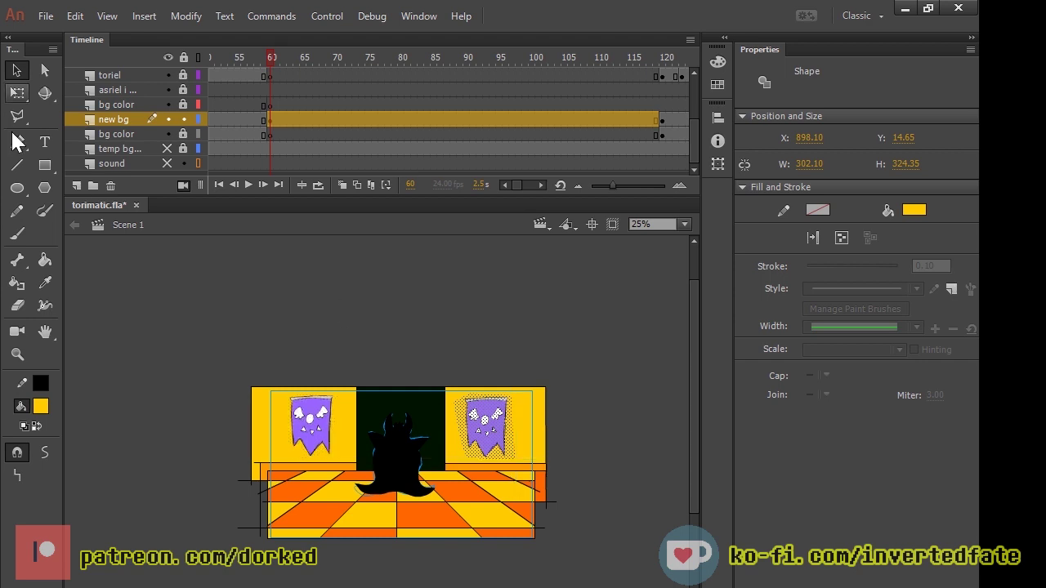
key(v)
click(201, 464)
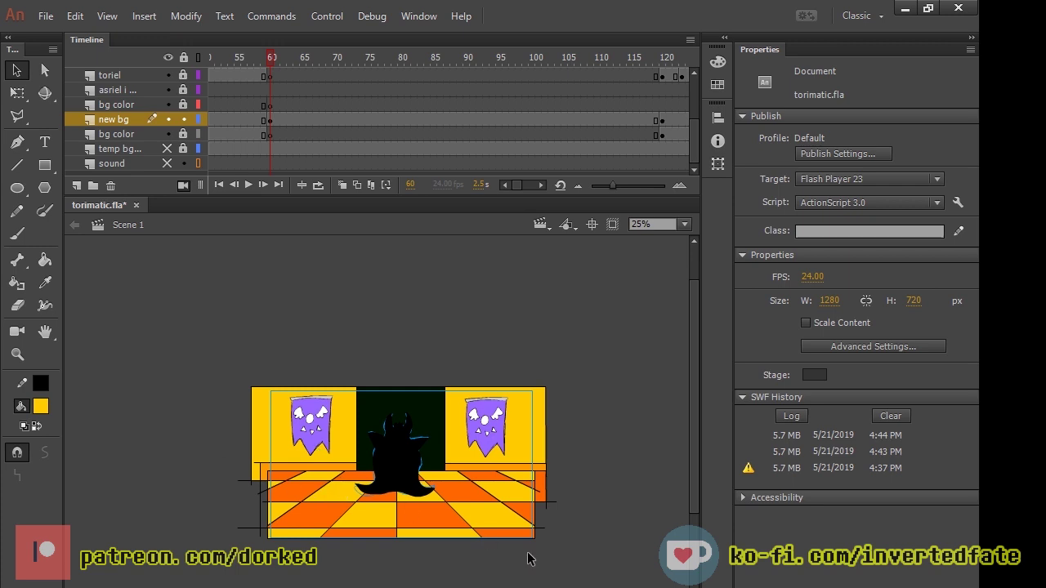
key(ctrl+z)
key(shift+Right)
key(shift+Right)
key(shift+Right)
key(shift+Right)
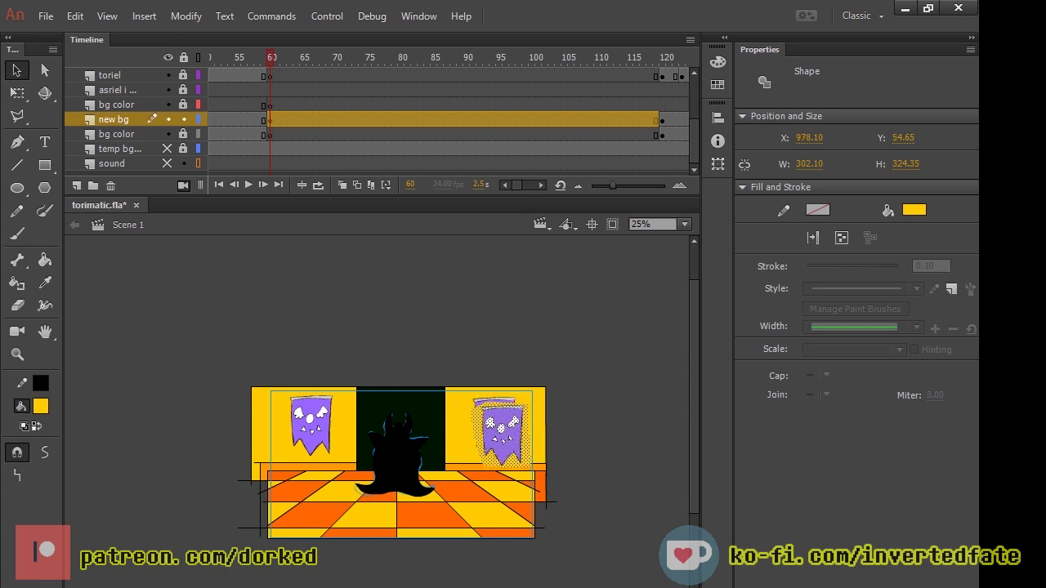
key(Escape)
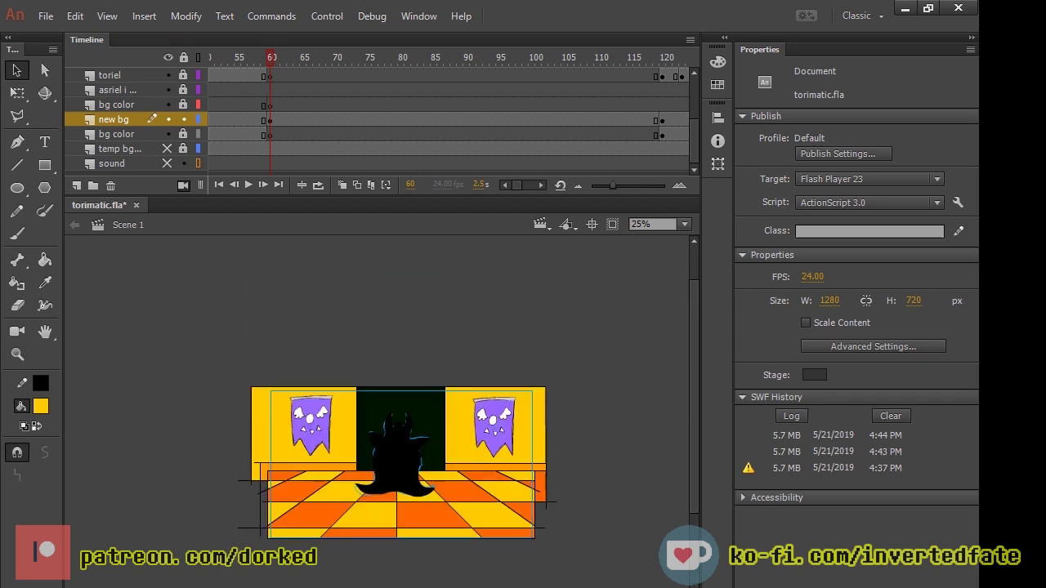
Step: Test the movie to check the shot with both banners, and return to the document
key(ctrl+equal)
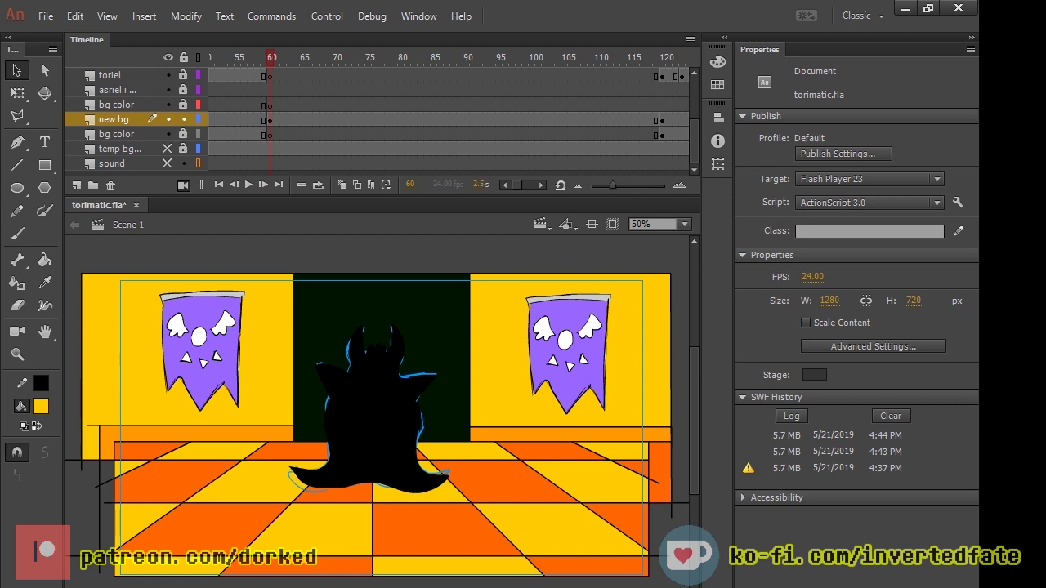
click(330, 15)
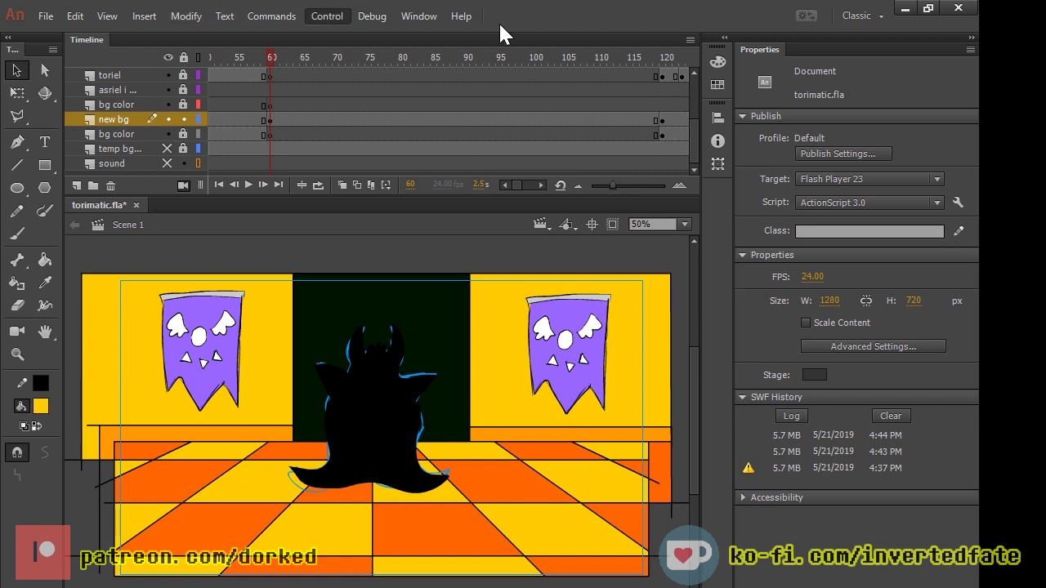
key(Escape)
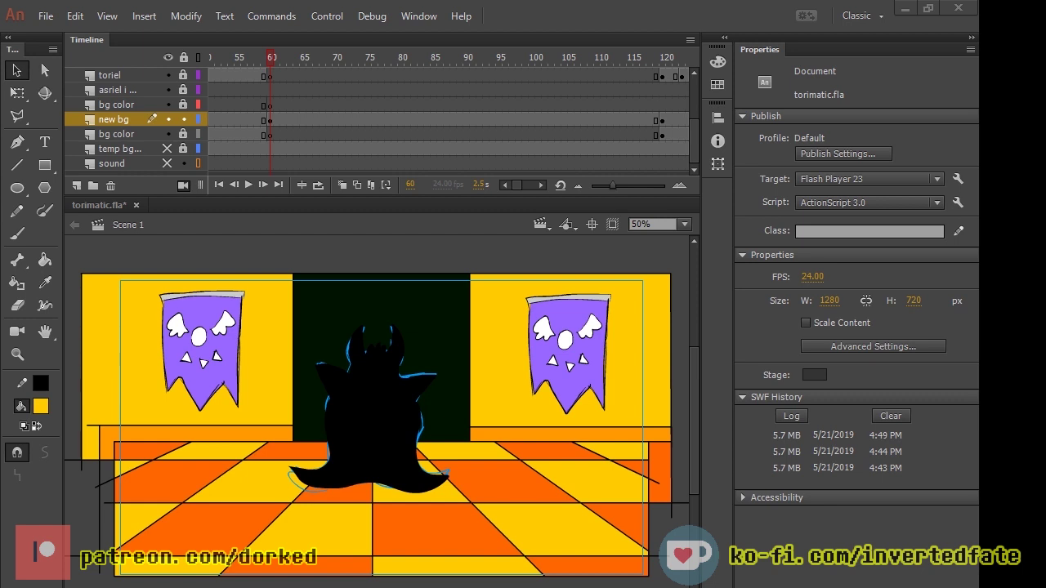
click(715, 427)
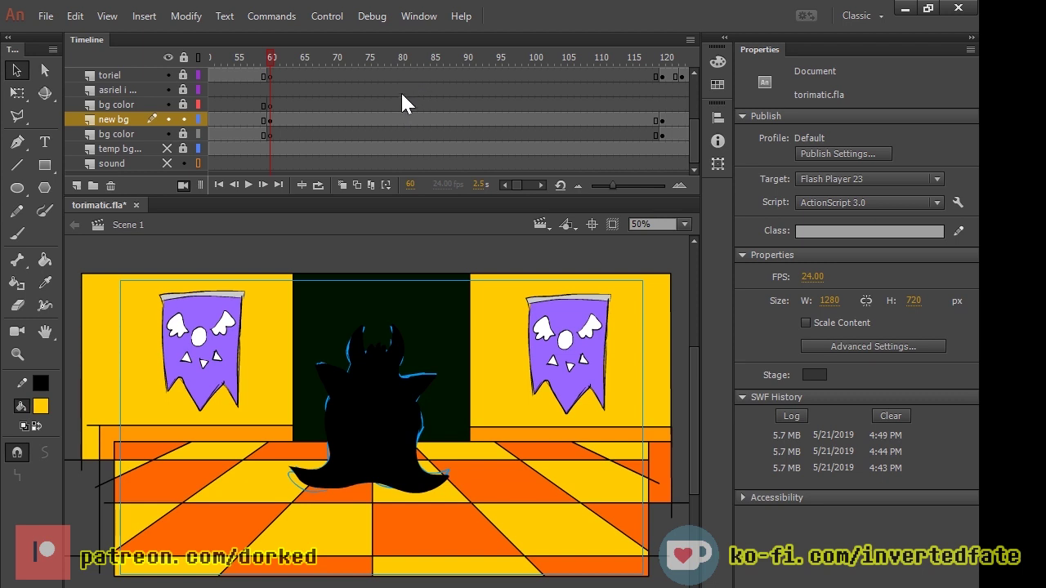
Step: Move the playhead to frame 139 and select that frame on the new bg layer
key(Return)
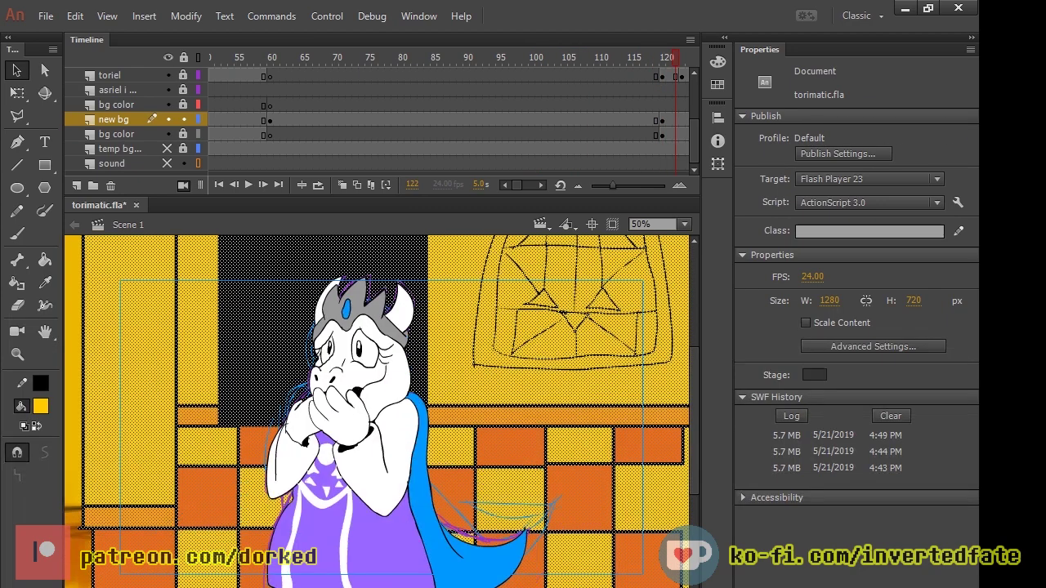
key(comma)
key(comma)
key(comma)
key(comma)
key(comma)
key(comma)
key(comma)
key(comma)
key(comma)
key(comma)
key(comma)
key(comma)
key(comma)
key(comma)
key(comma)
key(comma)
key(comma)
key(comma)
key(comma)
key(comma)
key(comma)
key(period)
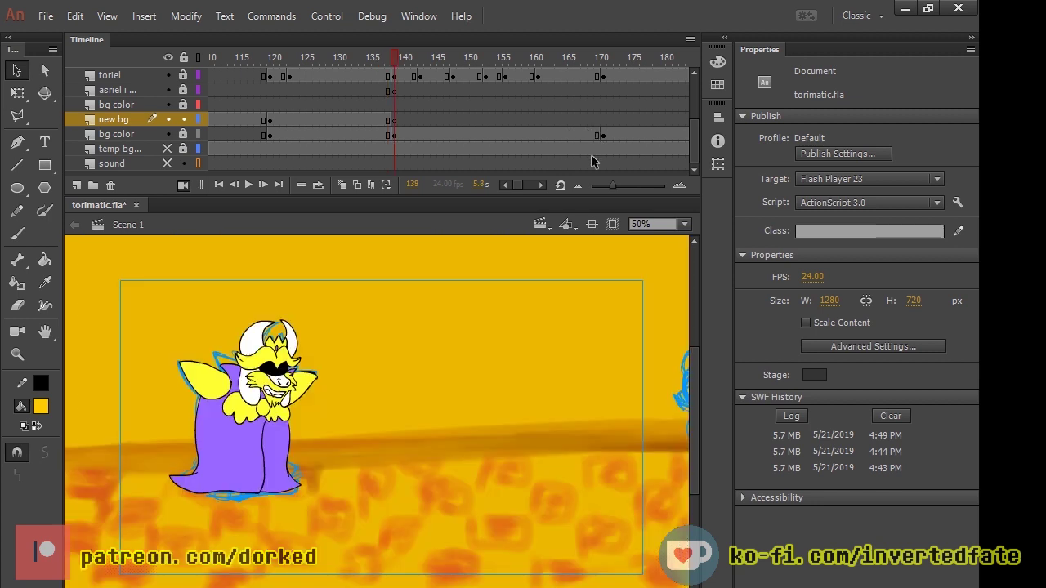
key(F5)
Step: Try covering the floor with a black-outlined yellow rectangle and adding a horizontal line below its upper edge, and undo it
key(n)
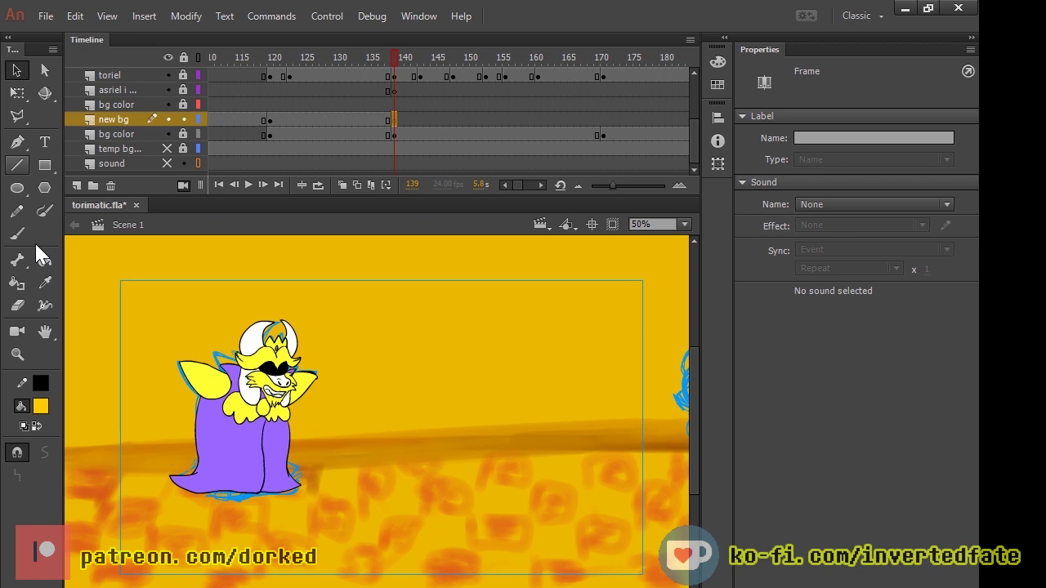
key(r)
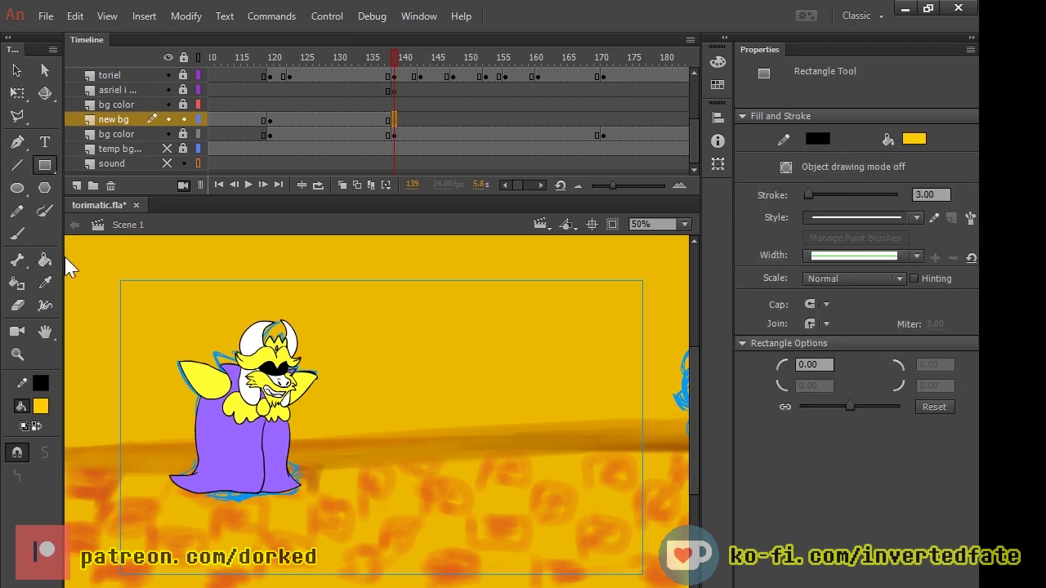
drag(65, 445, 679, 587)
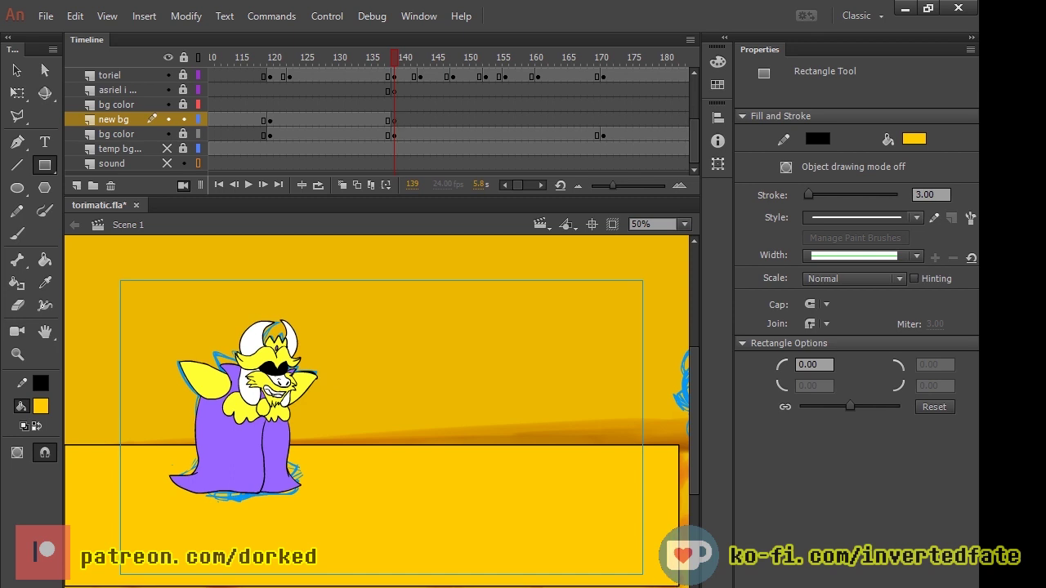
key(ctrl+z)
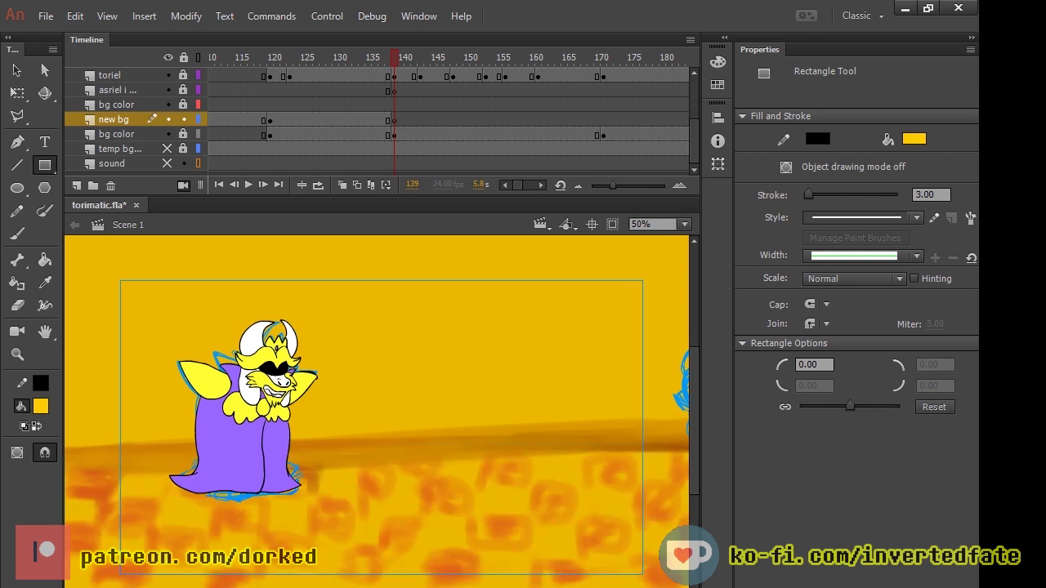
drag(65, 445, 657, 532)
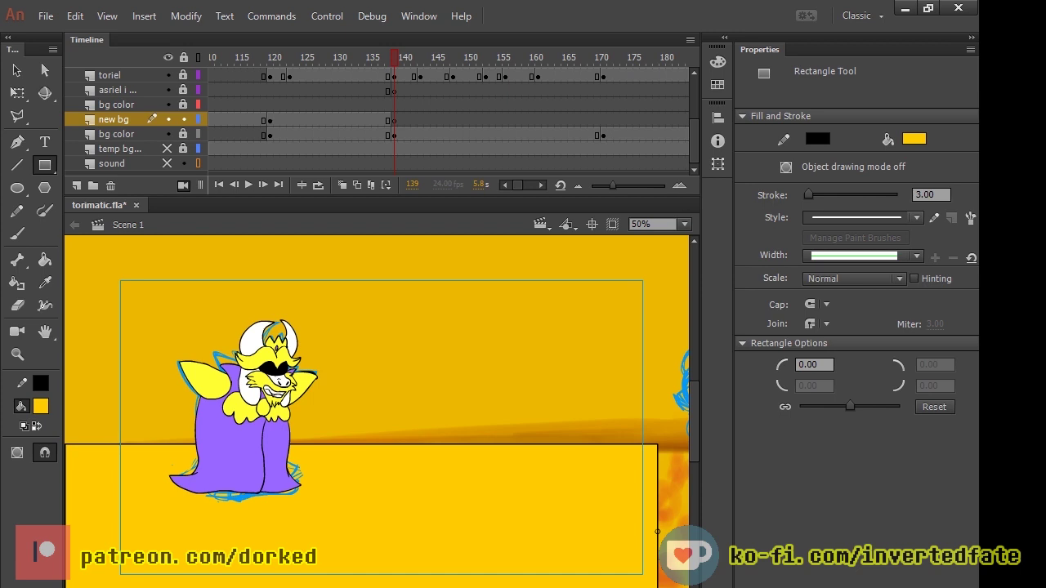
key(n)
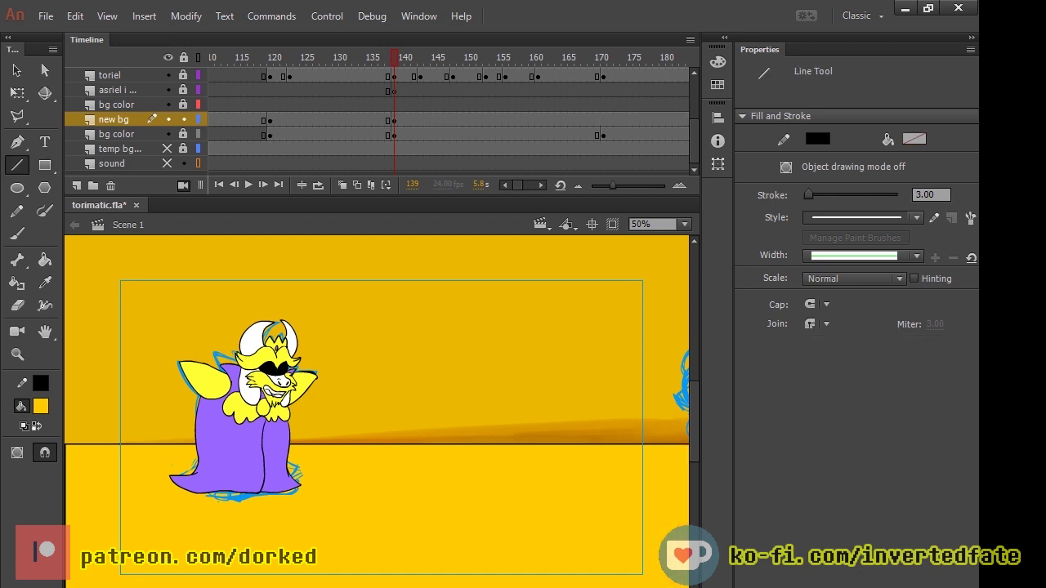
drag(65, 481, 681, 481)
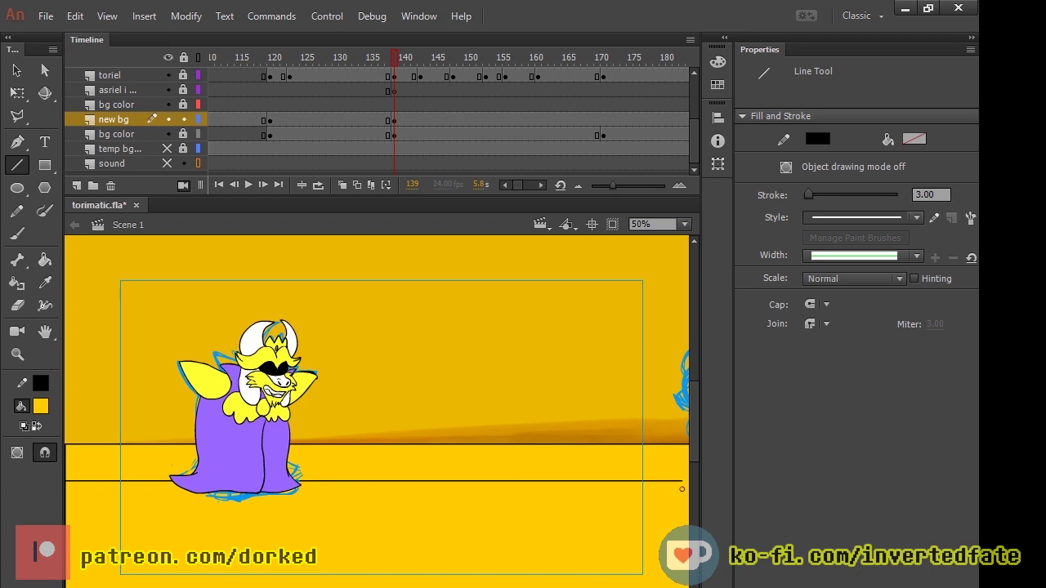
scroll(376, 411, down, 5)
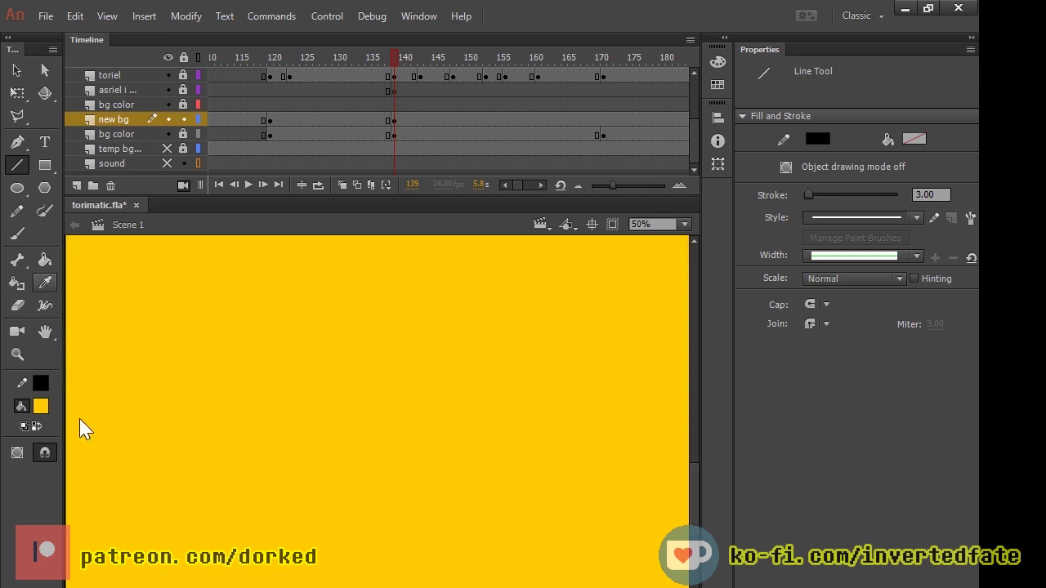
key(ctrl+z)
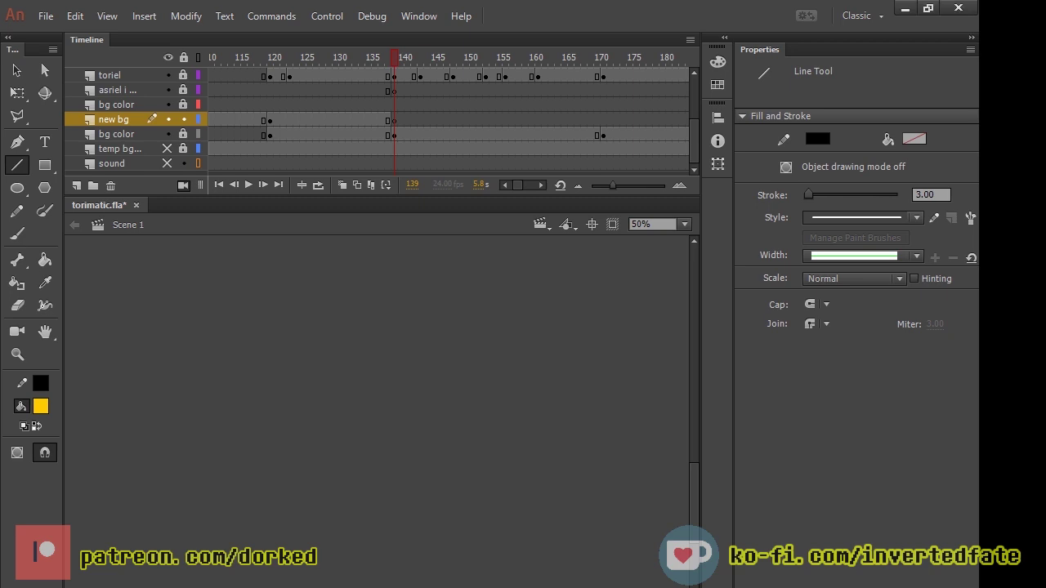
mouse_move(694, 495)
mouse_down()
mouse_move(694, 322)
mouse_move(694, 360)
mouse_up()
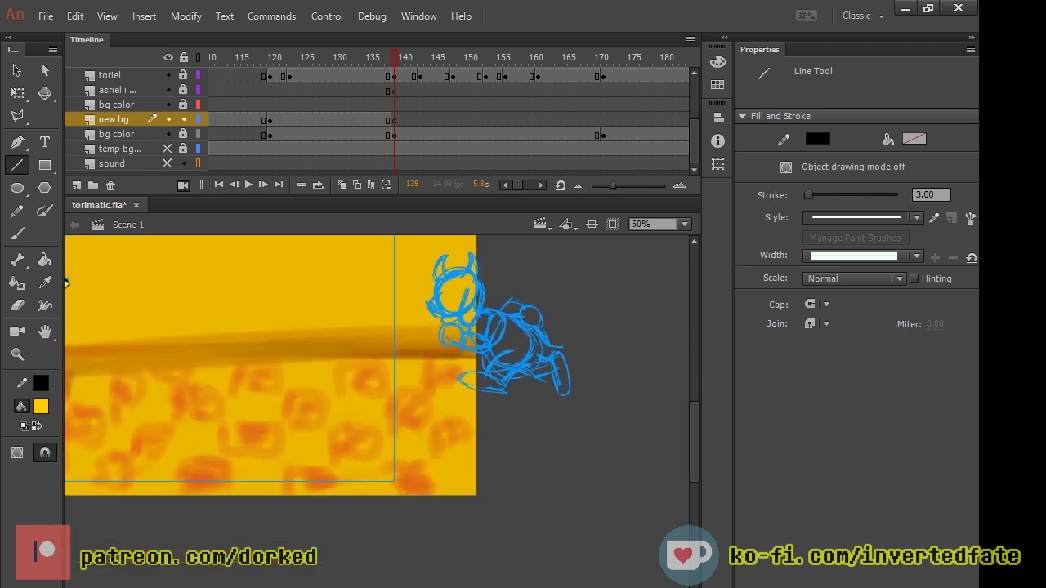
scroll(377, 366, left, 4)
scroll(377, 366, up, 3)
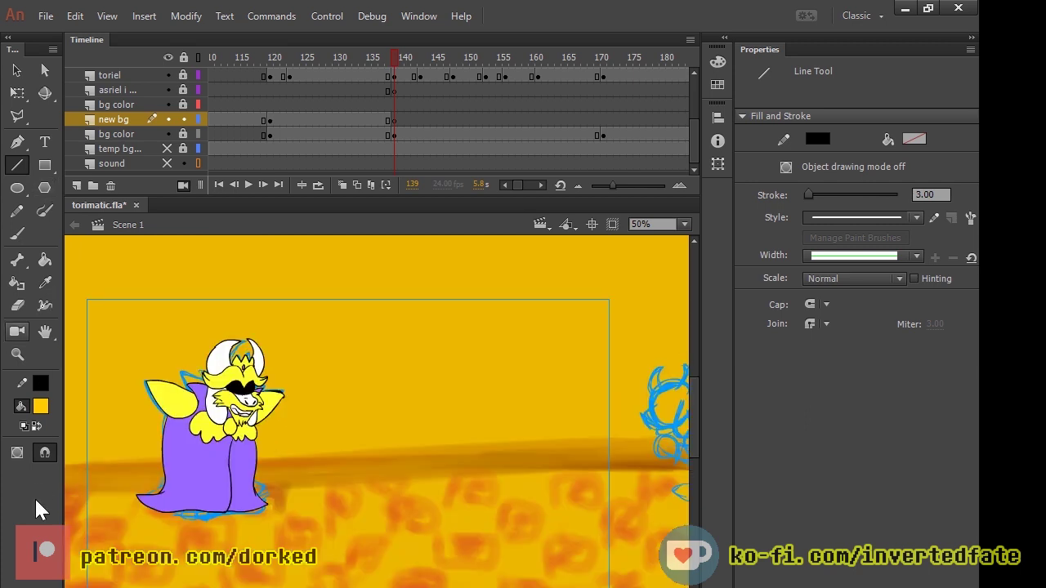
key(ctrl+minus)
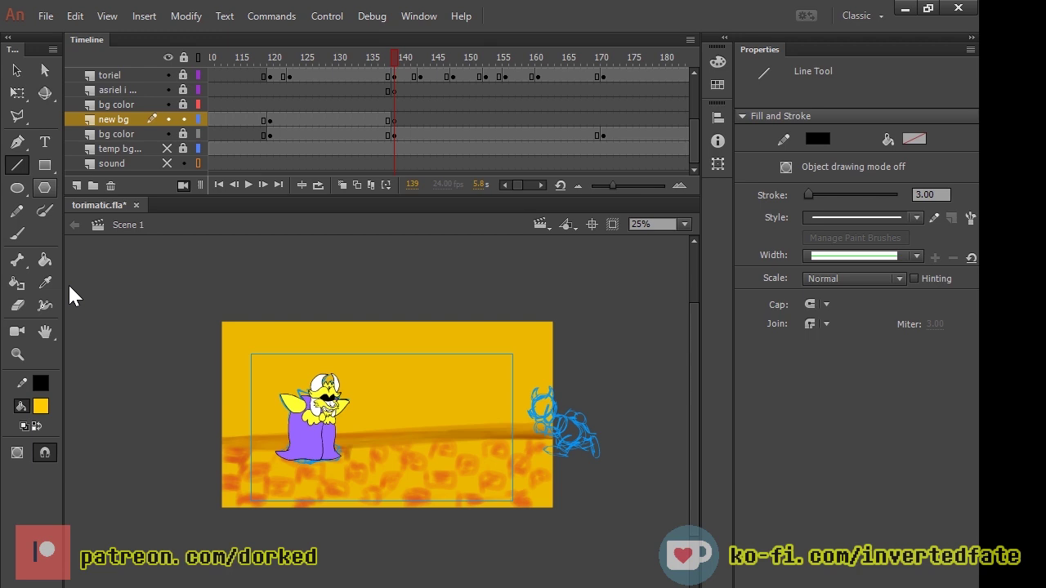
key(r)
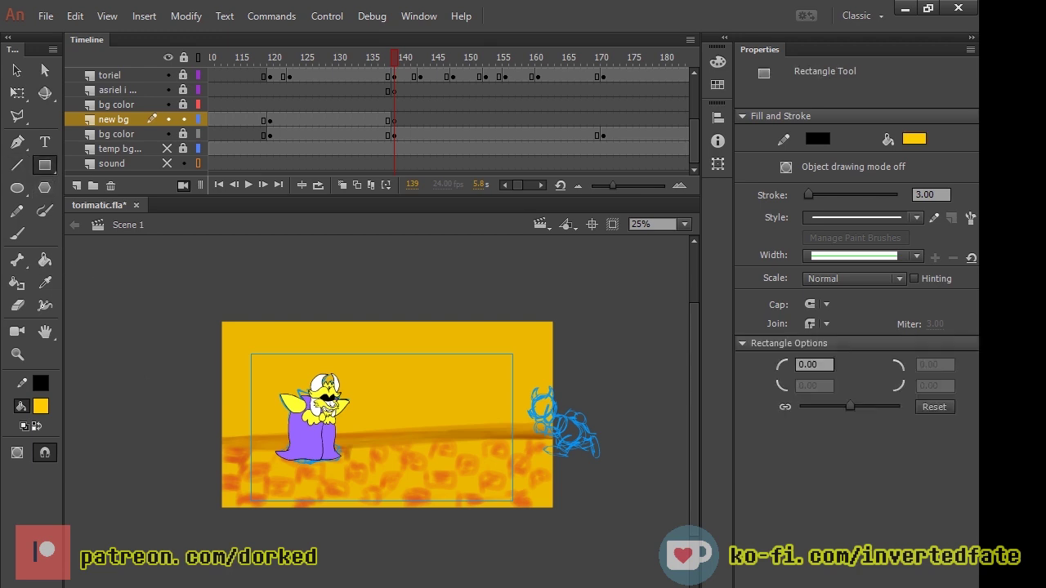
mouse_move(222, 437)
mouse_down()
mouse_move(491, 489)
mouse_move(527, 507)
mouse_up()
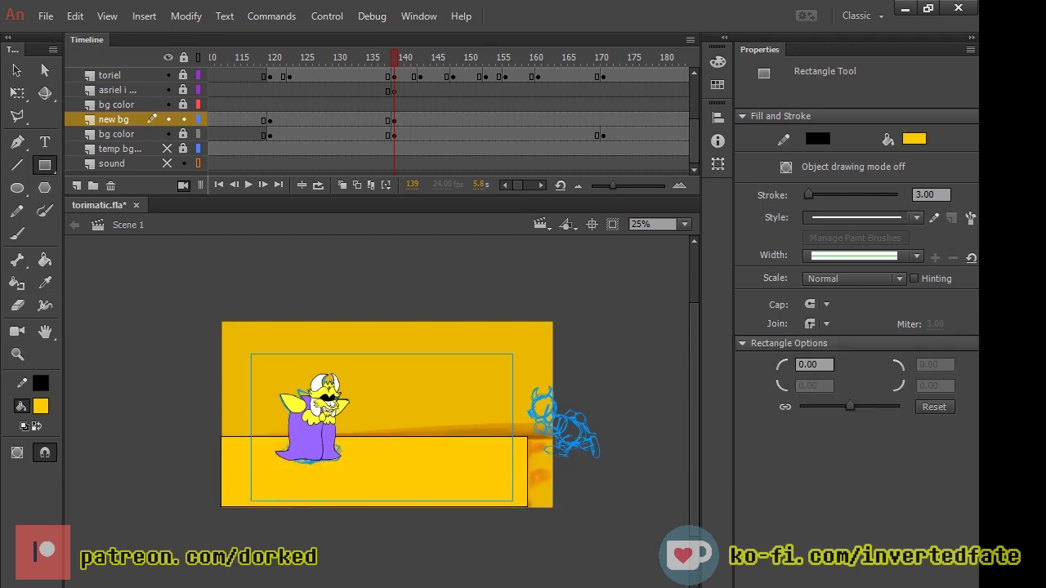
key(ctrl+z)
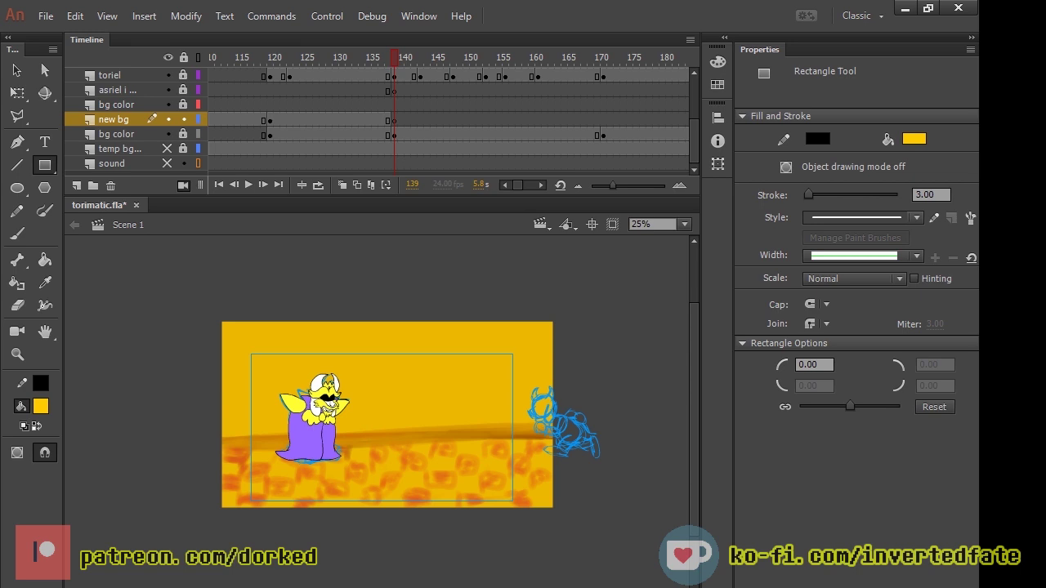
Step: Cover the floor and the wall above it with two black-outlined yellow rectangles on the new bg layer
mouse_move(221, 446)
mouse_down()
mouse_move(404, 513)
mouse_move(549, 520)
mouse_up()
key(ctrl+z)
drag(219, 444, 552, 508)
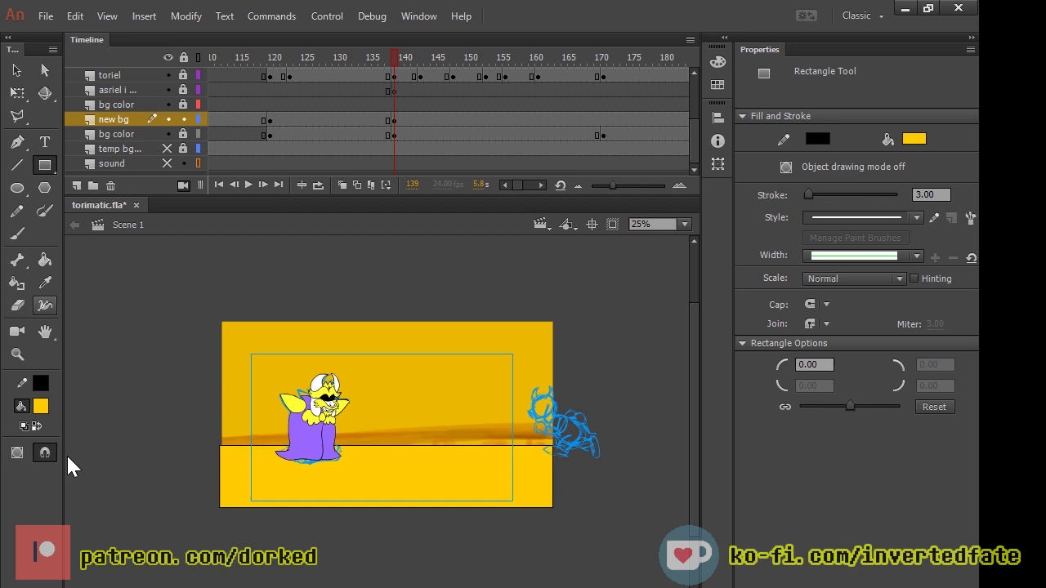
drag(213, 321, 565, 448)
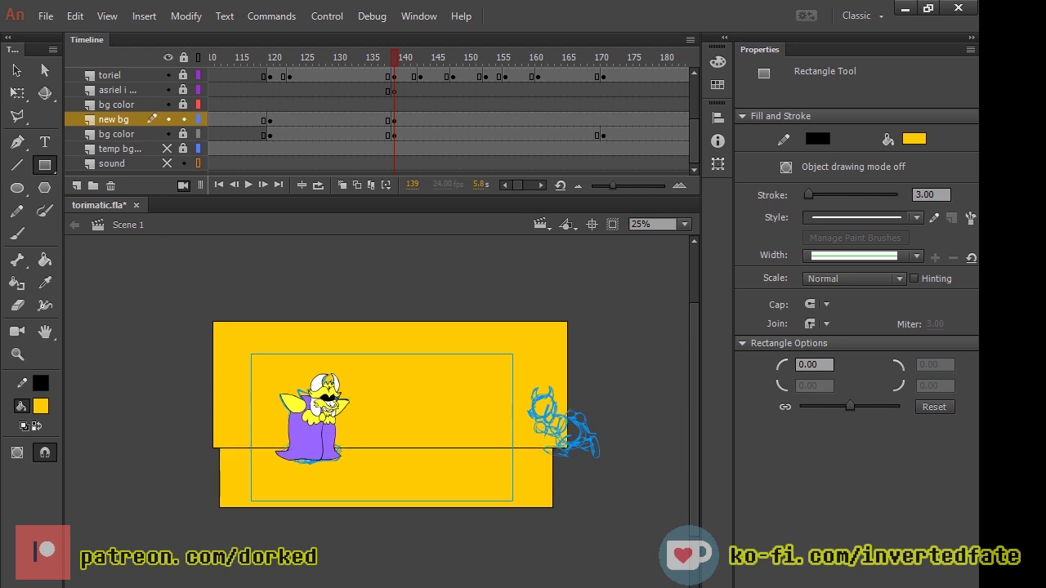
Step: Draw a horizontal black baseboard line just above the wall's lower edge with the Line tool
key(n)
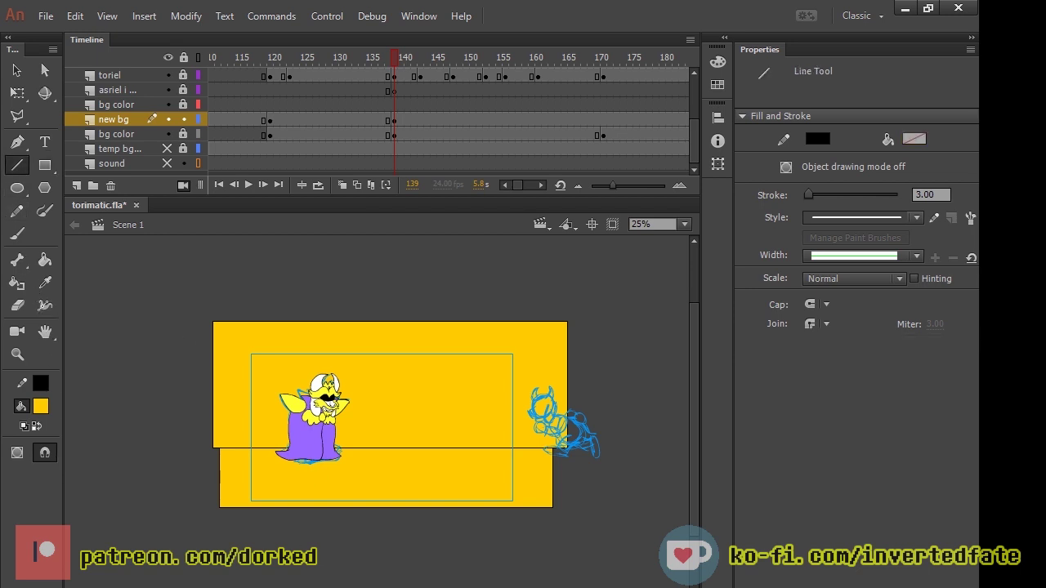
mouse_move(213, 437)
mouse_down()
mouse_move(553, 433)
mouse_move(455, 444)
mouse_move(234, 418)
mouse_move(221, 444)
mouse_move(176, 442)
mouse_up()
key(ctrl+z)
Step: Draw three spaced horizontal black lines across the full width of the yellow floor
key(ctrl+equal)
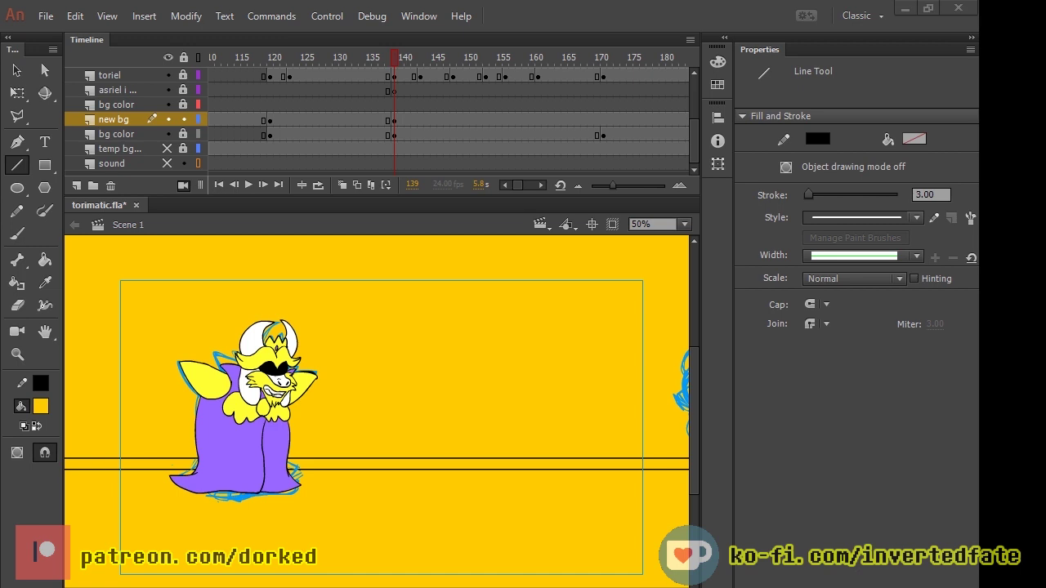
scroll(376, 411, left, 2)
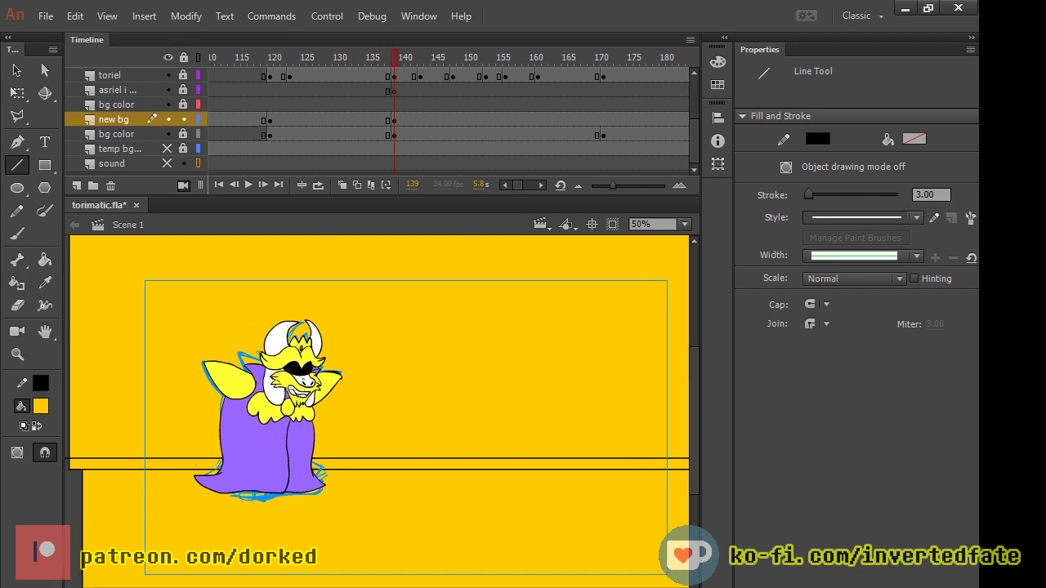
drag(82, 497, 690, 497)
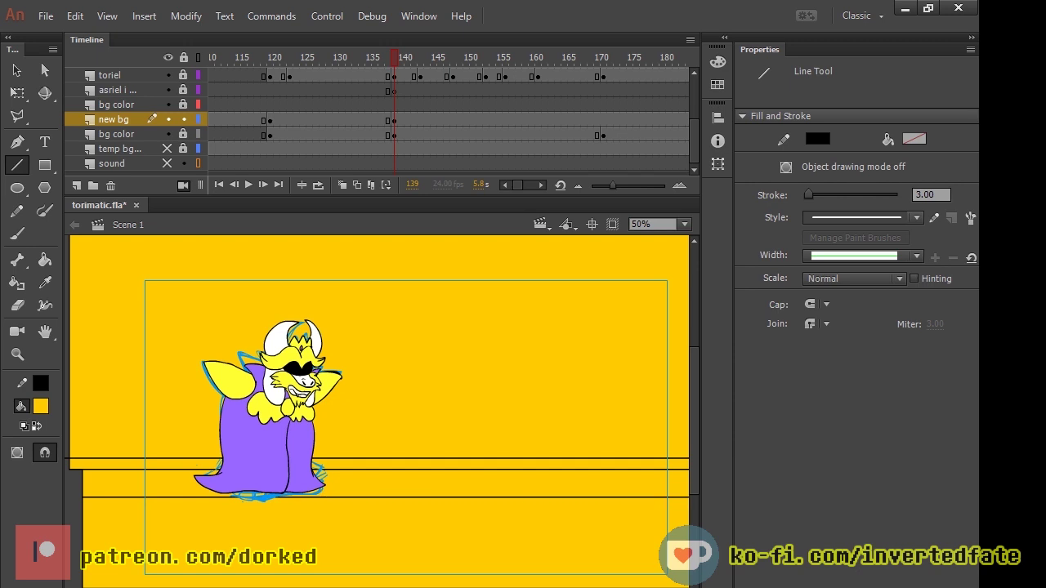
scroll(376, 411, right, 5)
scroll(376, 411, left, 6)
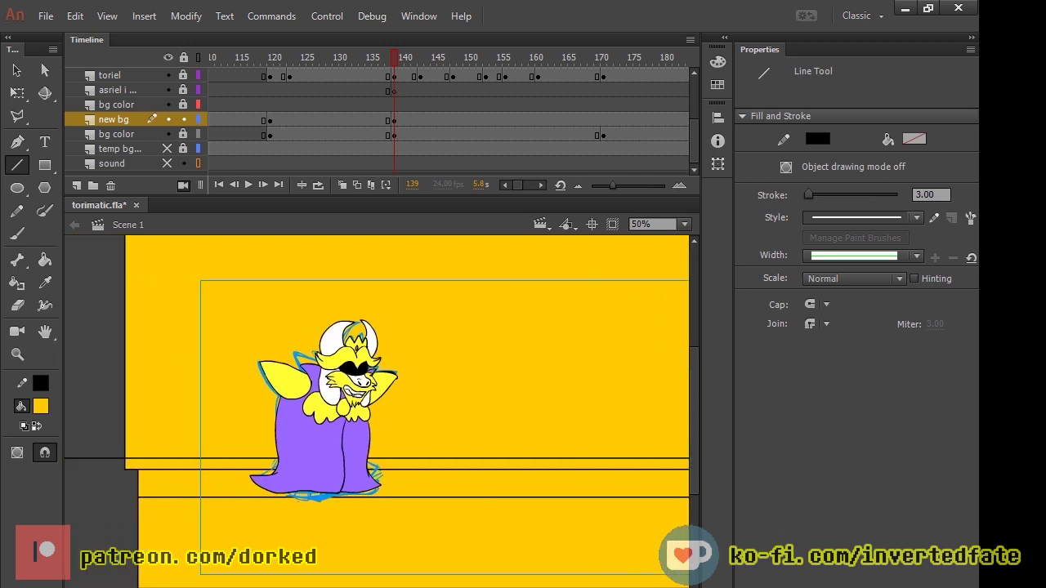
drag(138, 543, 504, 543)
key(ctrl+z)
drag(137, 531, 690, 530)
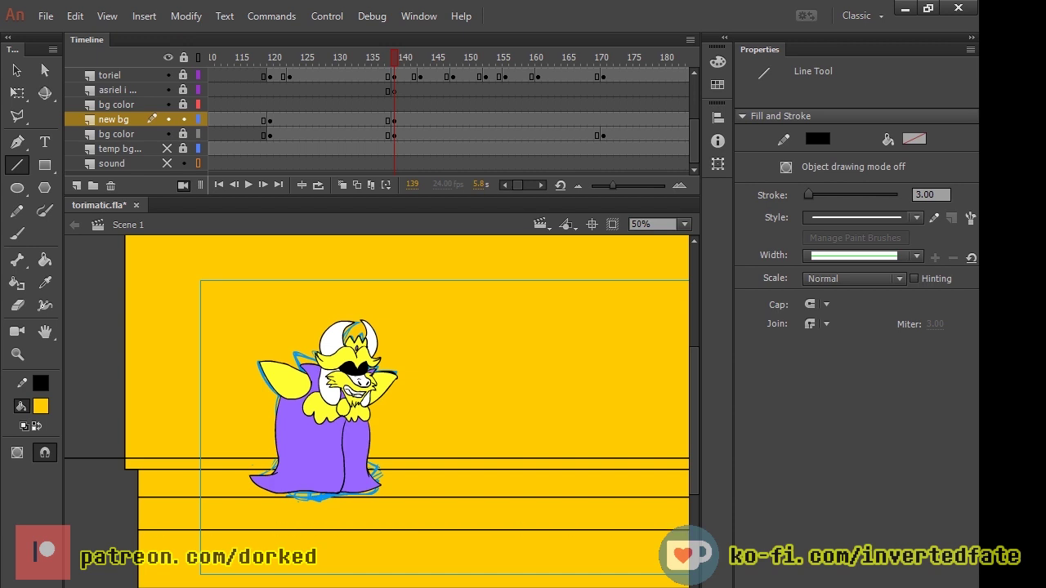
scroll(375, 408, right, 6)
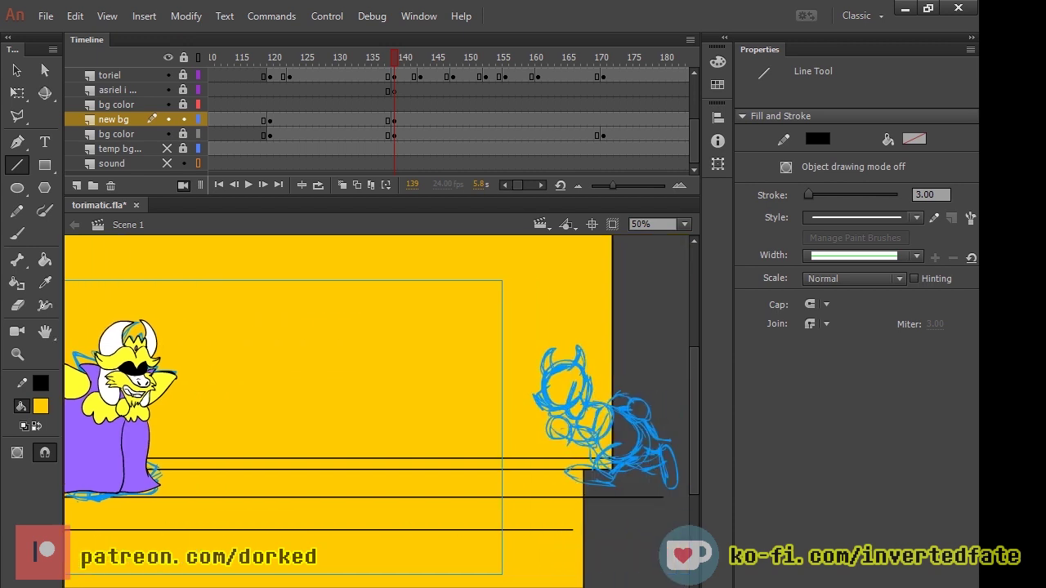
drag(572, 530, 659, 530)
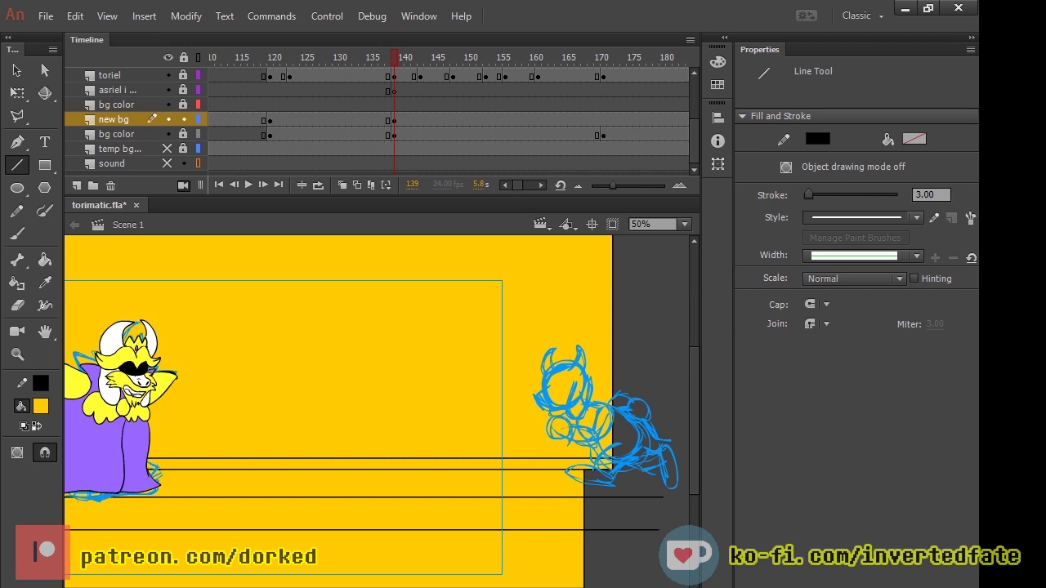
drag(592, 561, 64, 561)
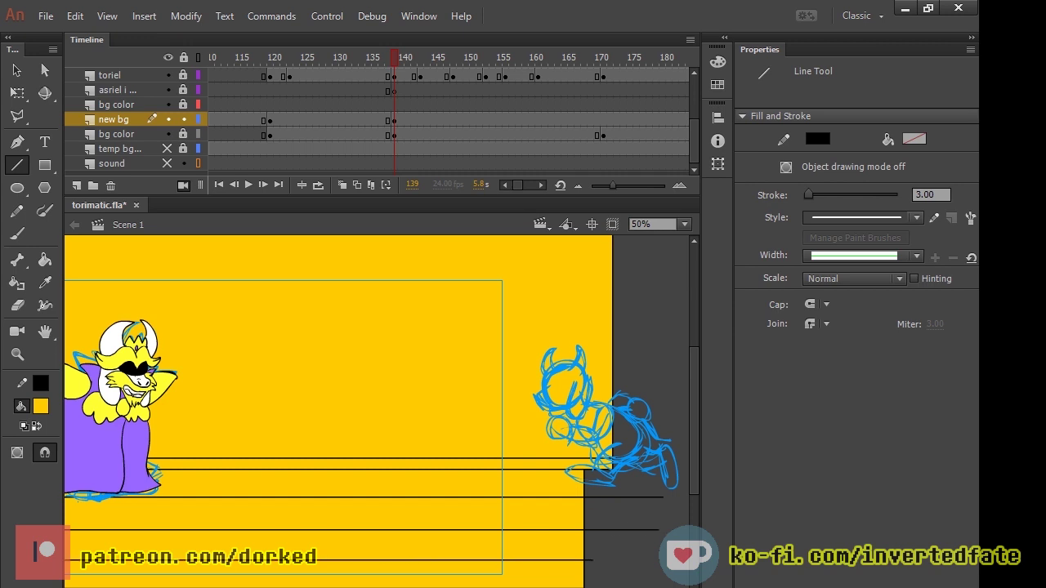
Step: Try slanted and straight downward tile lines on the floor near the purple-robed character, and undo them
scroll(376, 409, left, 8)
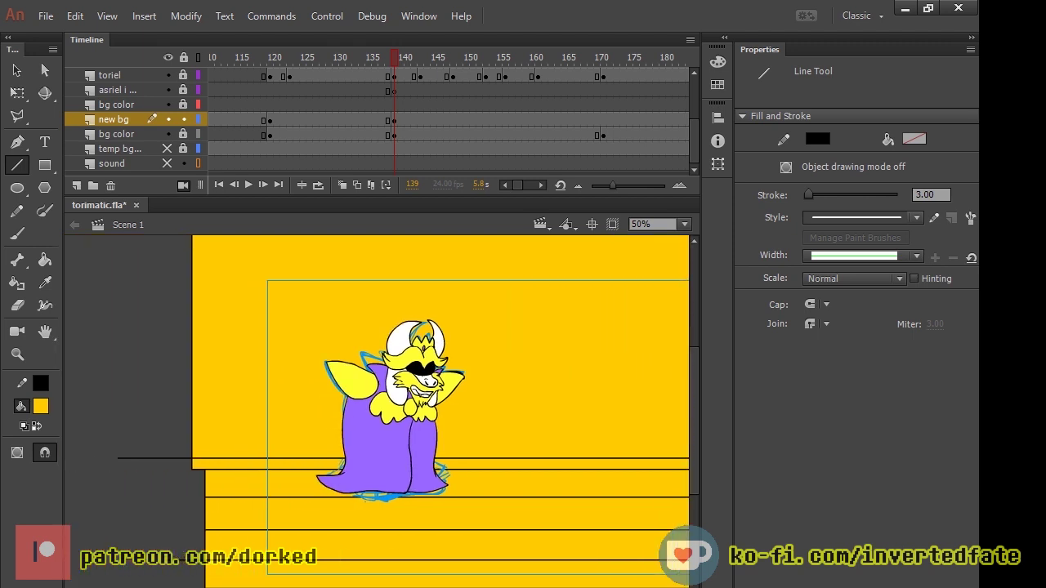
drag(319, 466, 298, 585)
drag(352, 496, 345, 586)
key(ctrl+z)
mouse_move(357, 496)
mouse_down()
mouse_move(362, 546)
mouse_move(346, 586)
mouse_up()
drag(389, 496, 402, 586)
key(ctrl+z)
key(ctrl+z)
key(ctrl+z)
drag(318, 466, 319, 587)
key(ctrl+z)
drag(318, 467, 315, 587)
key(ctrl+z)
Step: Draw five evenly spaced vertical lines down the floor around the purple-robed character, starting the tile grid
drag(311, 469, 309, 587)
drag(354, 497, 354, 587)
drag(398, 497, 398, 585)
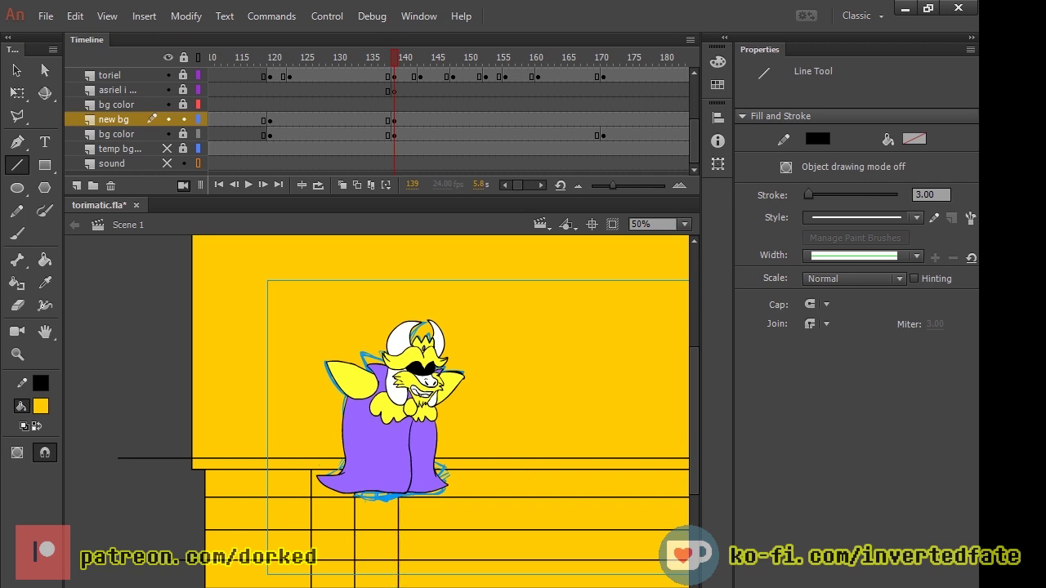
drag(446, 469, 442, 497)
key(ctrl+z)
drag(441, 470, 438, 586)
drag(268, 470, 258, 585)
Step: Continue the tile grid with eight more evenly spaced vertical lines across the rest of the visible floor
key(ctrl+equal)
key(ctrl+minus)
key(ctrl+minus)
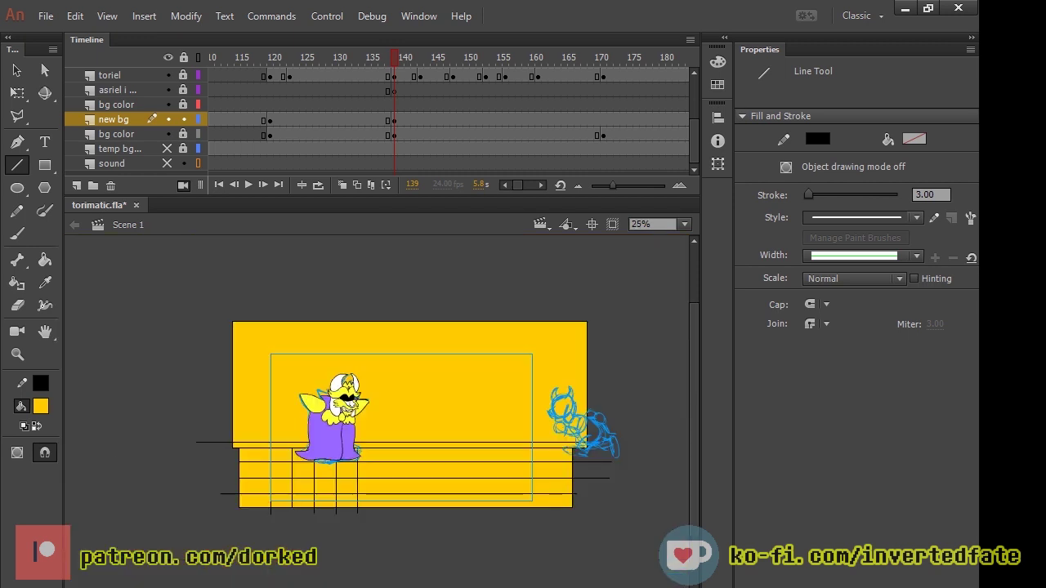
key(ctrl+equal)
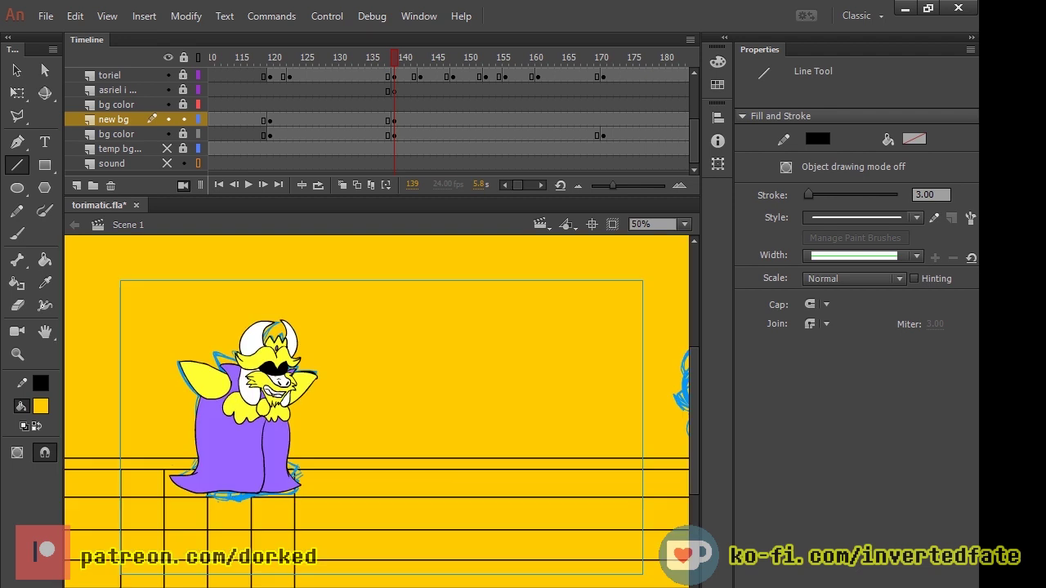
drag(339, 470, 340, 578)
drag(384, 470, 384, 579)
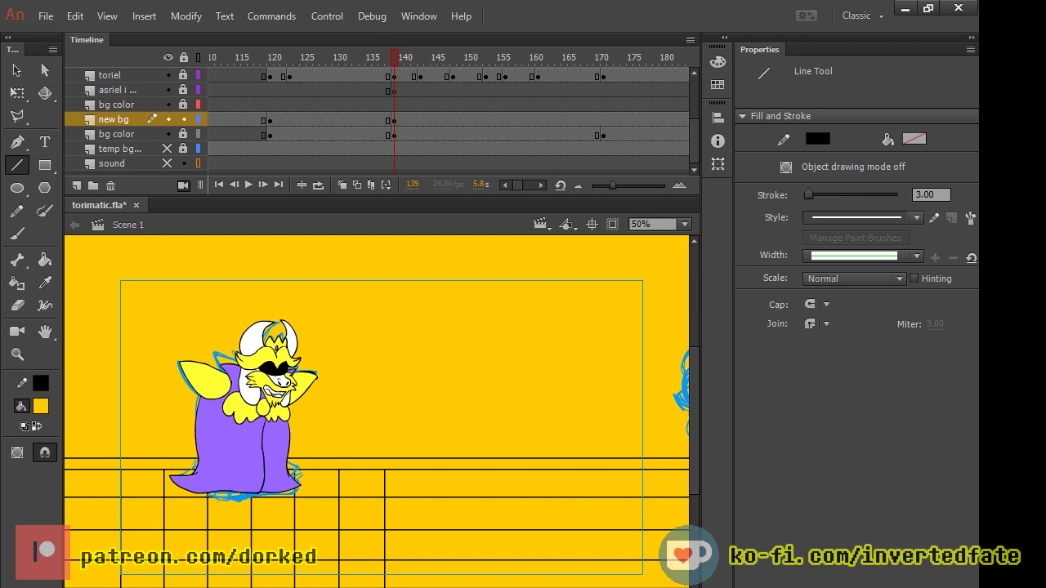
drag(442, 470, 452, 587)
key(ctrl+z)
drag(430, 471, 430, 579)
drag(472, 470, 471, 570)
key(ctrl+z)
drag(474, 470, 474, 587)
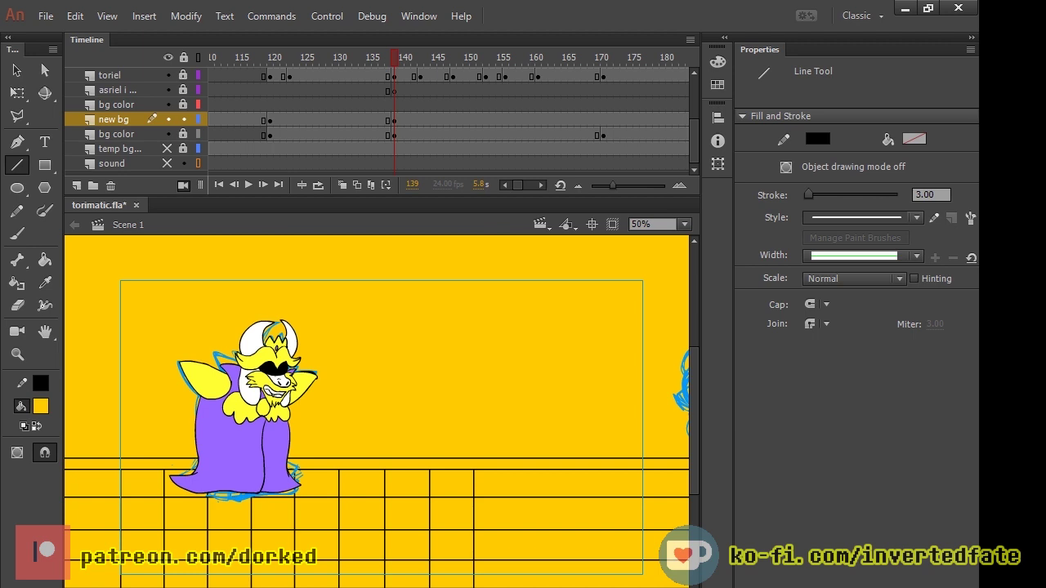
drag(518, 470, 517, 581)
drag(558, 469, 553, 585)
drag(596, 469, 599, 587)
drag(637, 470, 638, 586)
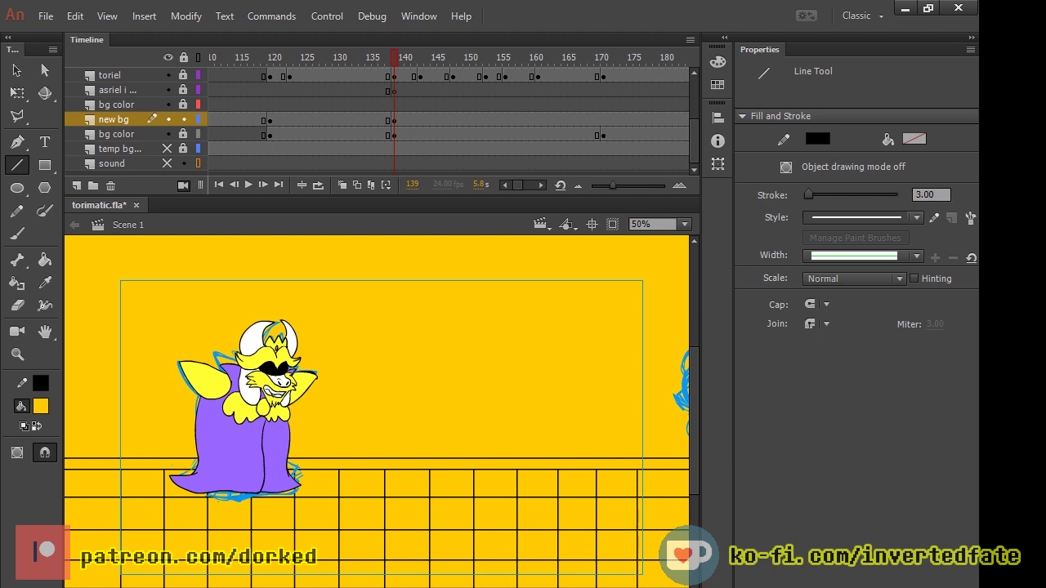
Step: Play the timeline from frame 139 to check the characters against the gridded background
key(ctrl+minus)
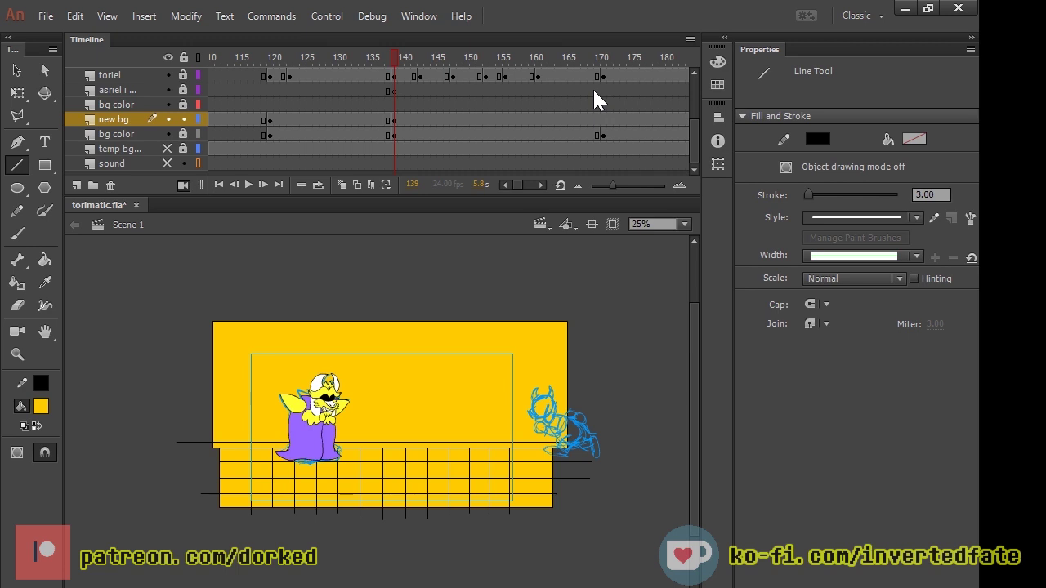
key(Return)
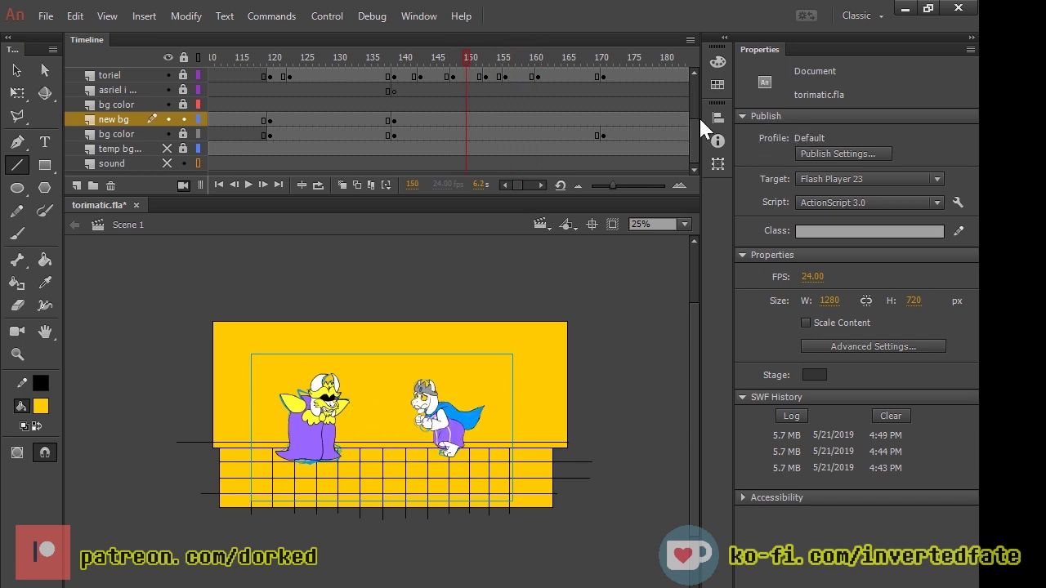
drag(818, 137, 733, 124)
Step: Sample the orange floor-tile color from the previous shot at frame 137 for the Paint Bucket, and return to frame 139
key(comma)
key(Escape)
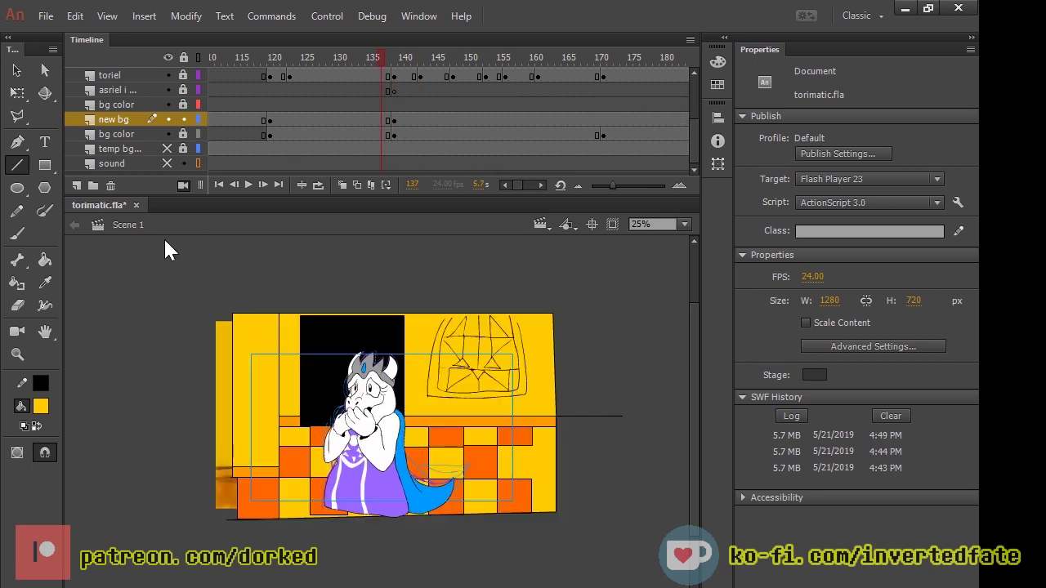
key(k)
key(i)
click(515, 437)
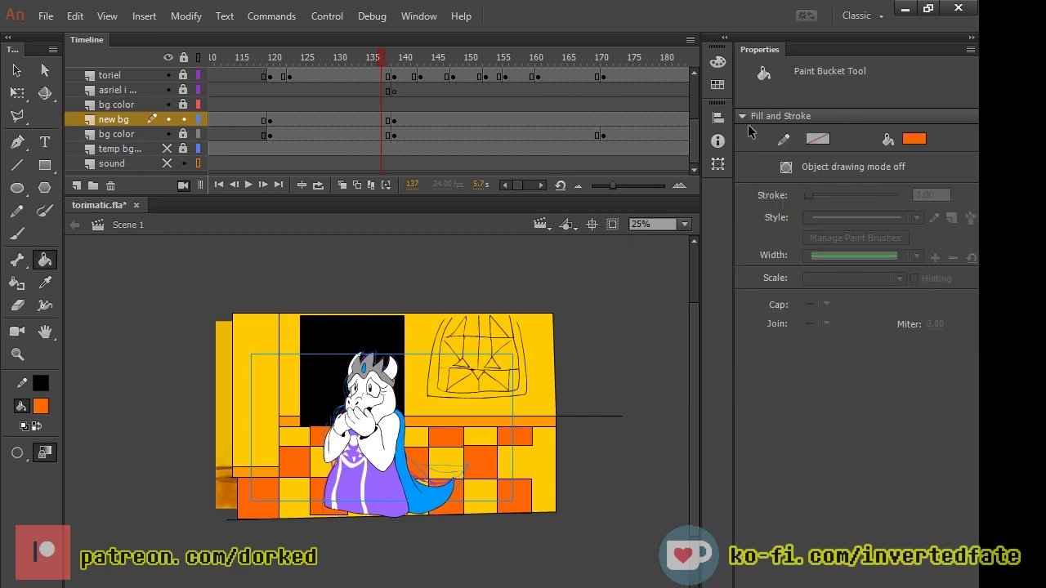
key(period)
key(period)
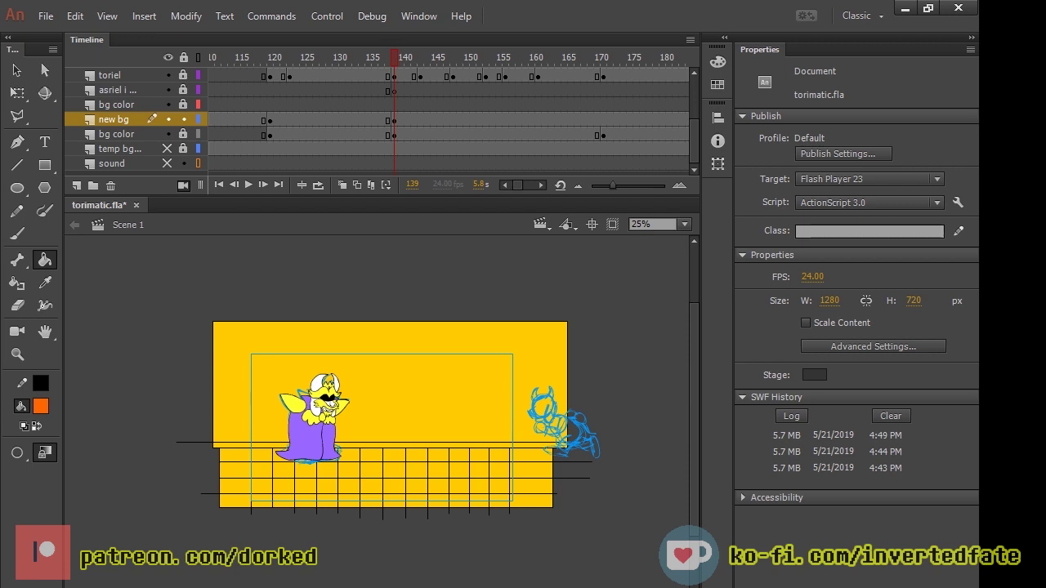
Step: Fill alternate tiles of the floor grid with orange to form a checkerboard pattern
click(262, 455)
click(284, 471)
click(263, 486)
click(305, 486)
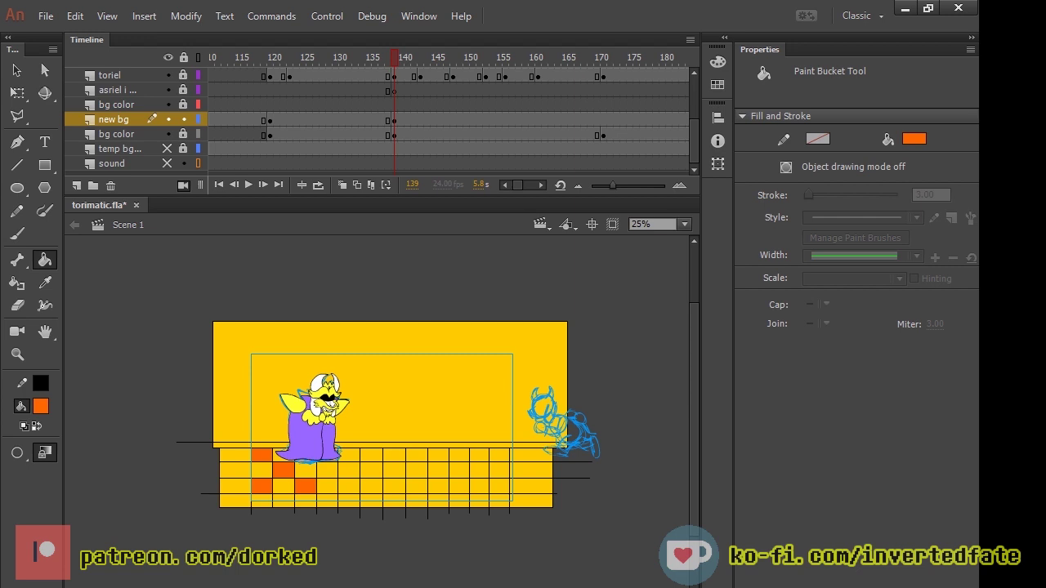
click(283, 500)
click(328, 470)
click(328, 501)
click(349, 486)
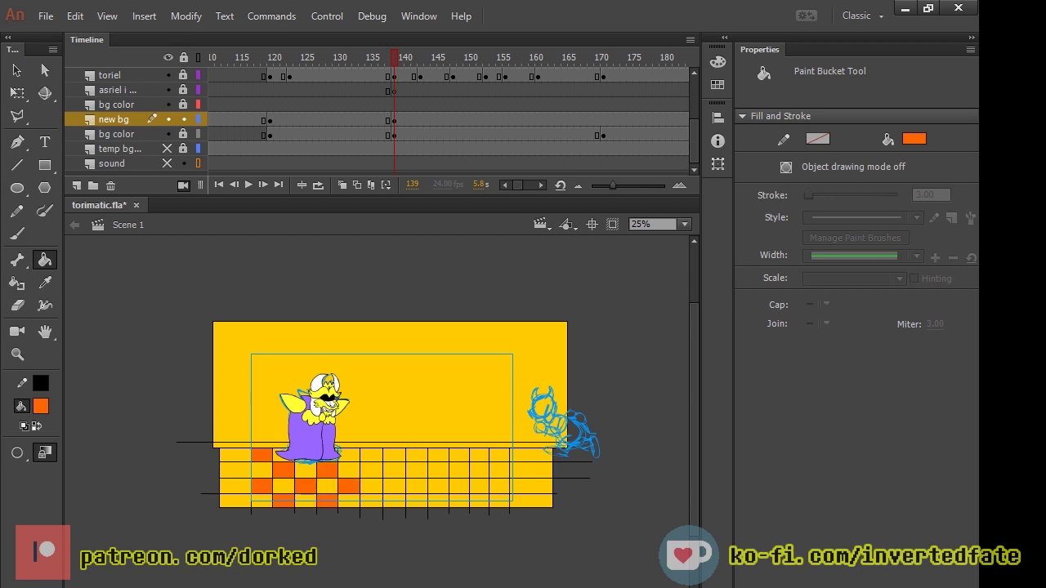
click(349, 456)
click(371, 471)
click(394, 486)
click(394, 455)
click(416, 471)
click(439, 455)
click(439, 487)
click(459, 471)
click(478, 455)
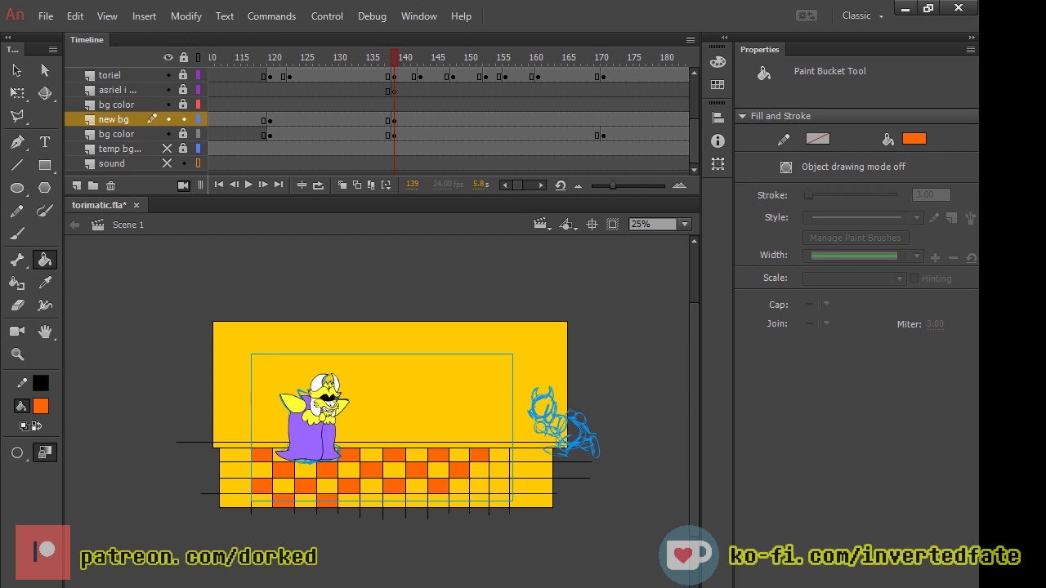
click(479, 487)
click(499, 471)
click(478, 501)
click(439, 500)
key(ctrl+z)
key(ctrl+z)
click(460, 501)
click(417, 501)
click(371, 501)
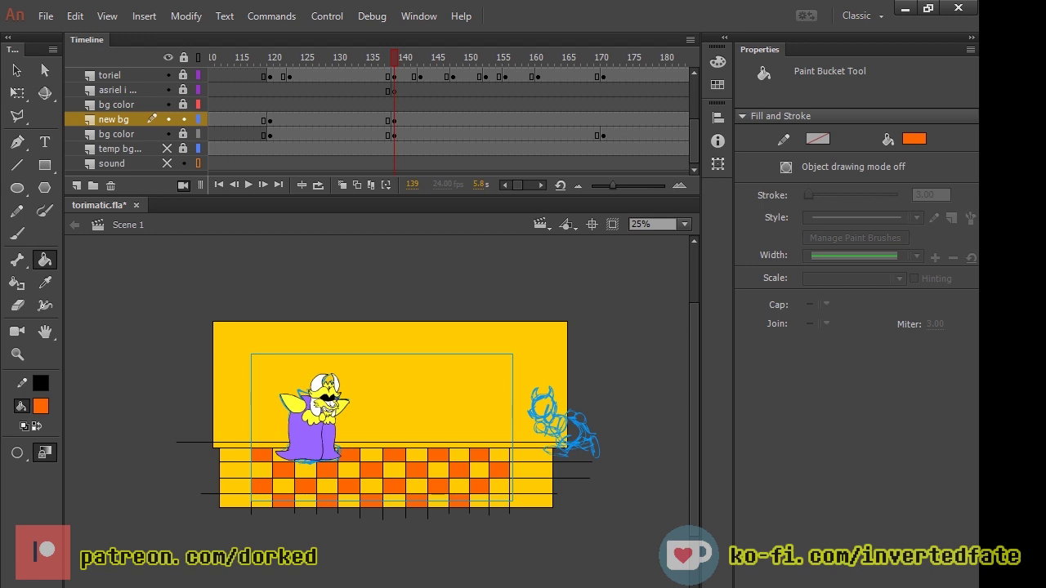
Step: Sample the light orange baseboard color from frame 138 and fill the baseboard strip at frame 139 with it
key(ctrl+equal)
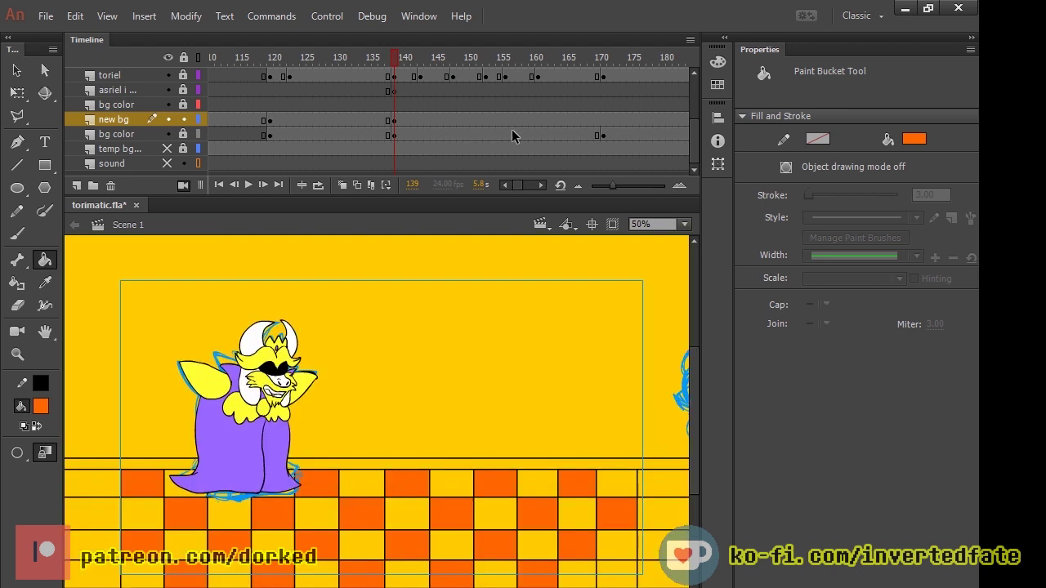
key(comma)
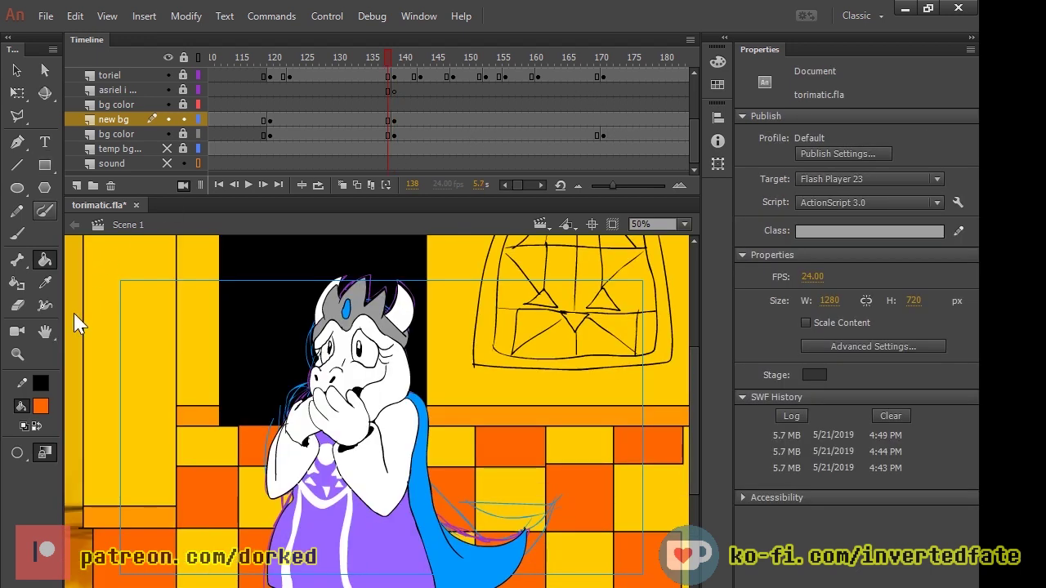
key(i)
click(454, 415)
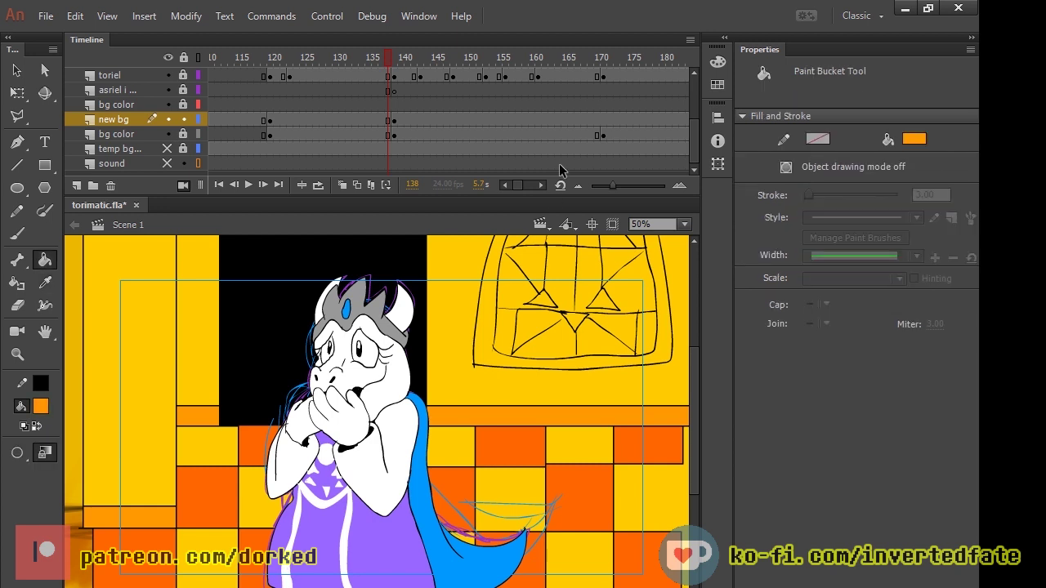
key(period)
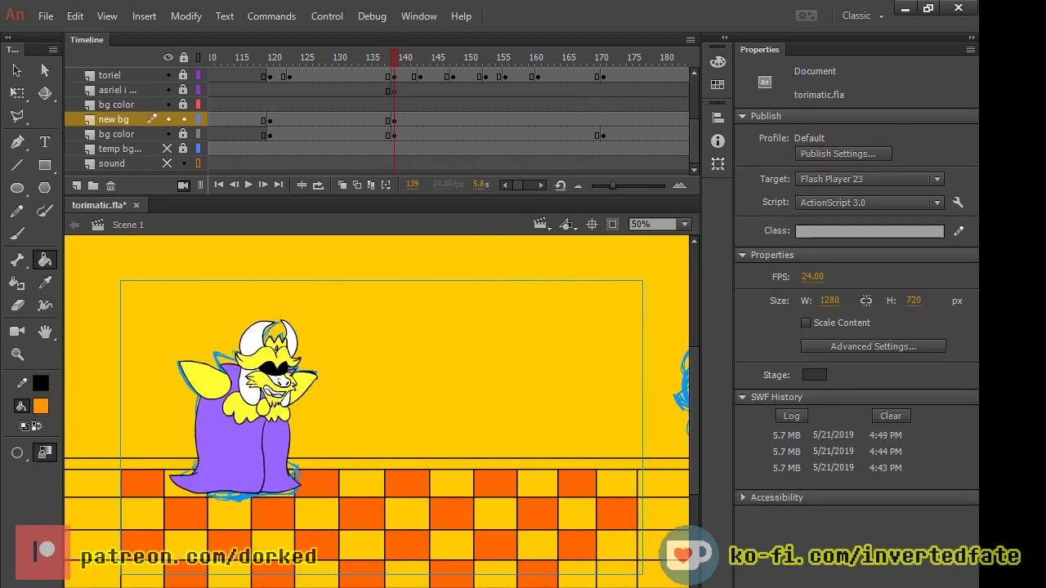
click(295, 466)
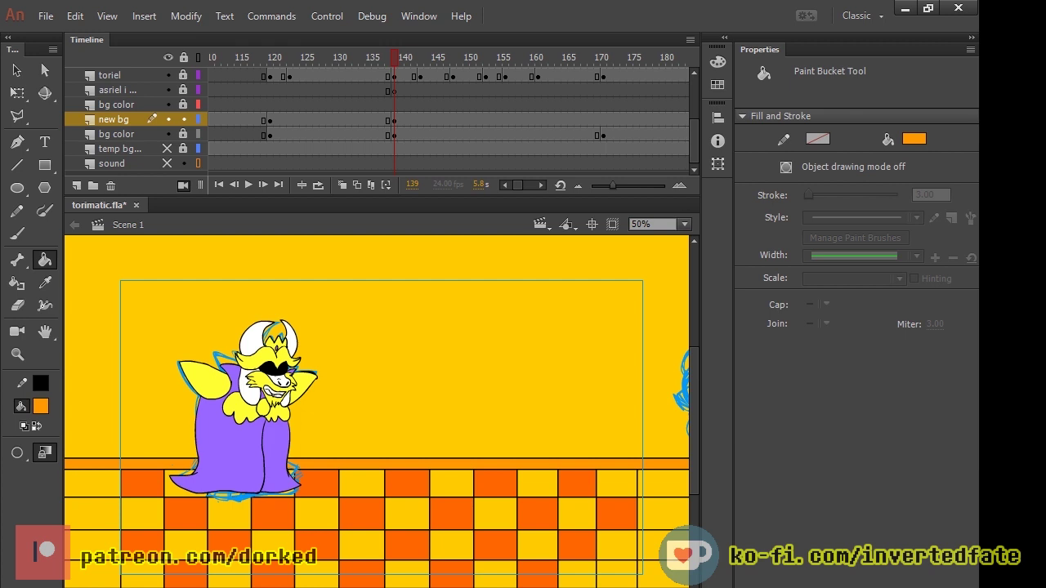
Step: Sample the darker orange from an existing floor tile as the Paint Bucket's fill color
key(i)
click(67, 501)
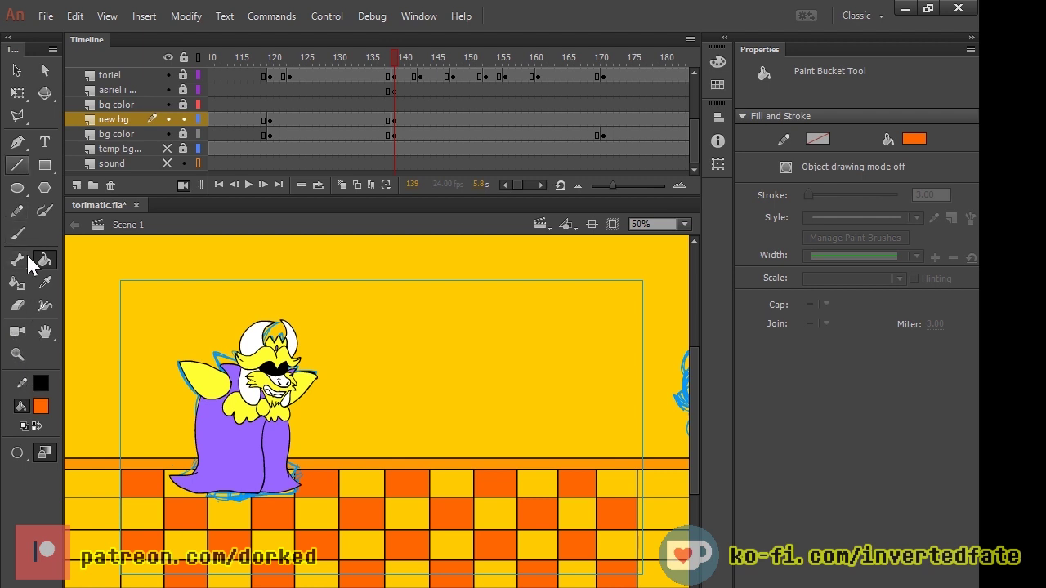
click(16, 164)
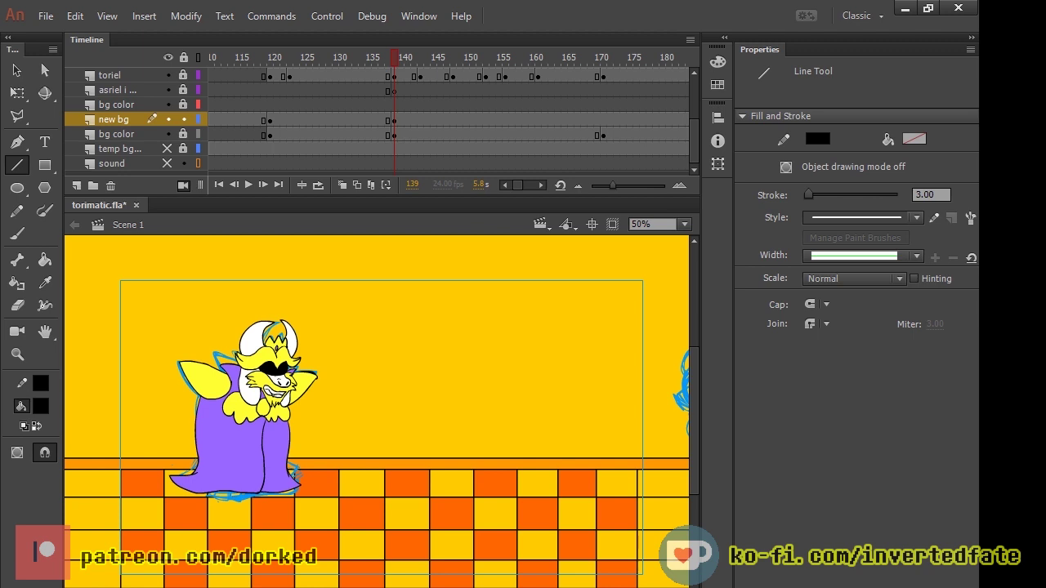
key(o)
key(i)
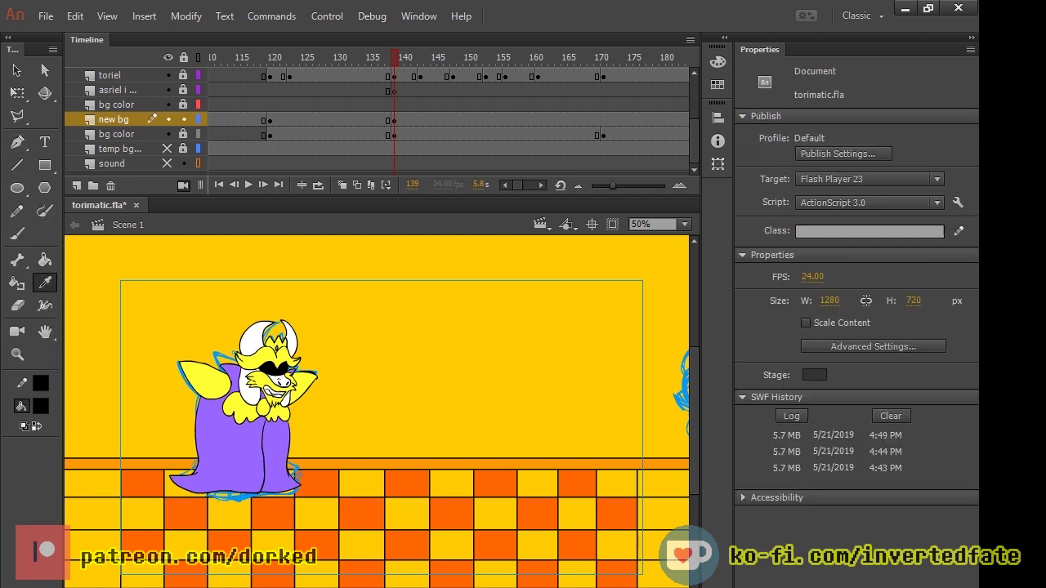
click(142, 483)
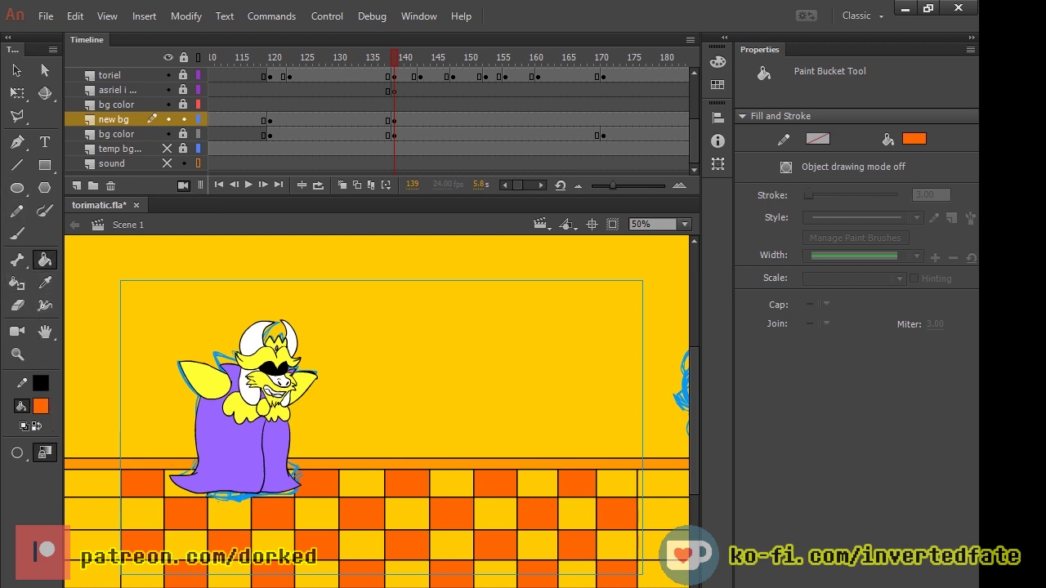
click(224, 493)
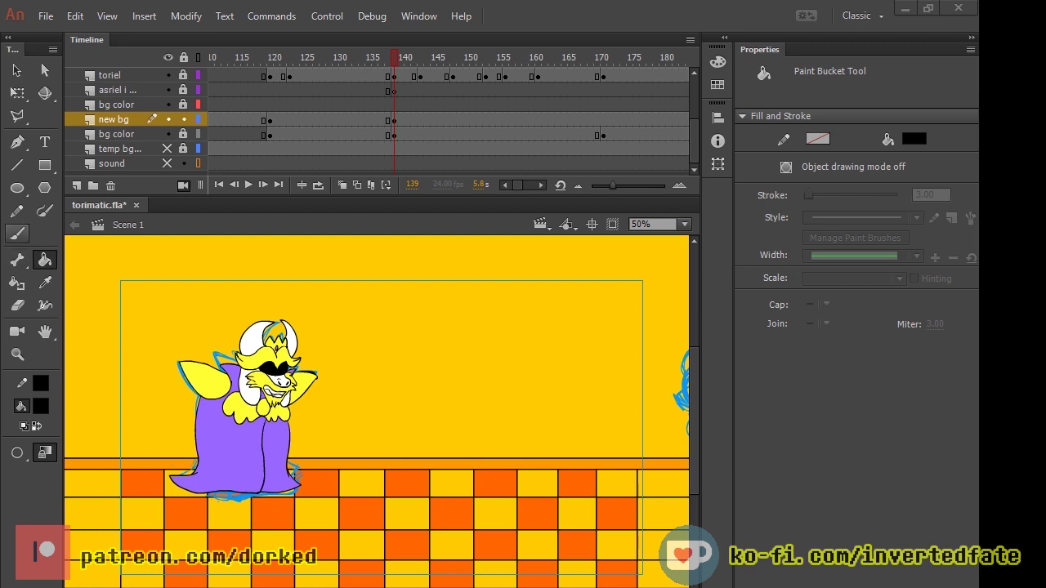
key(b)
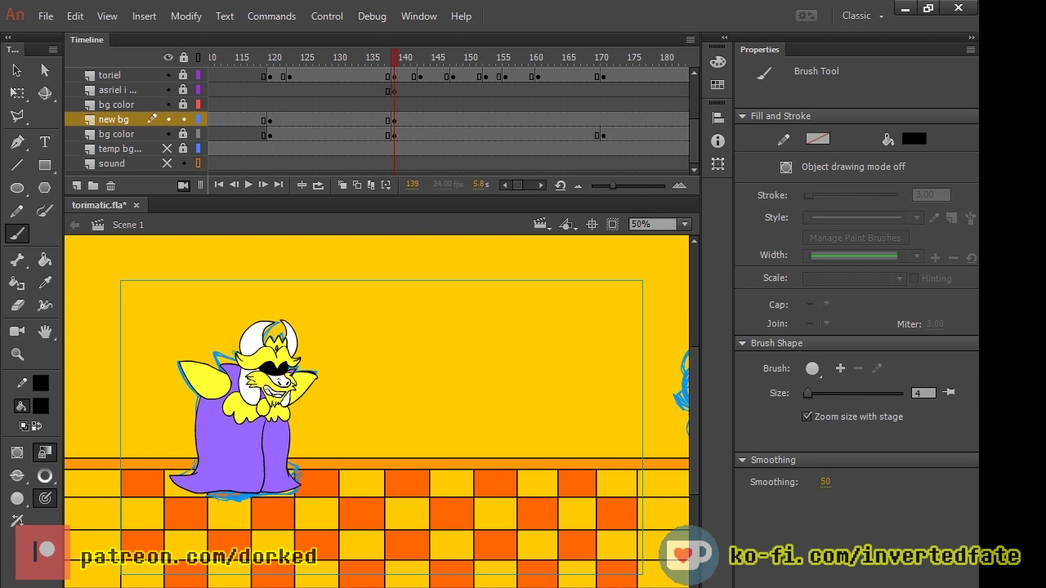
key(i)
click(142, 483)
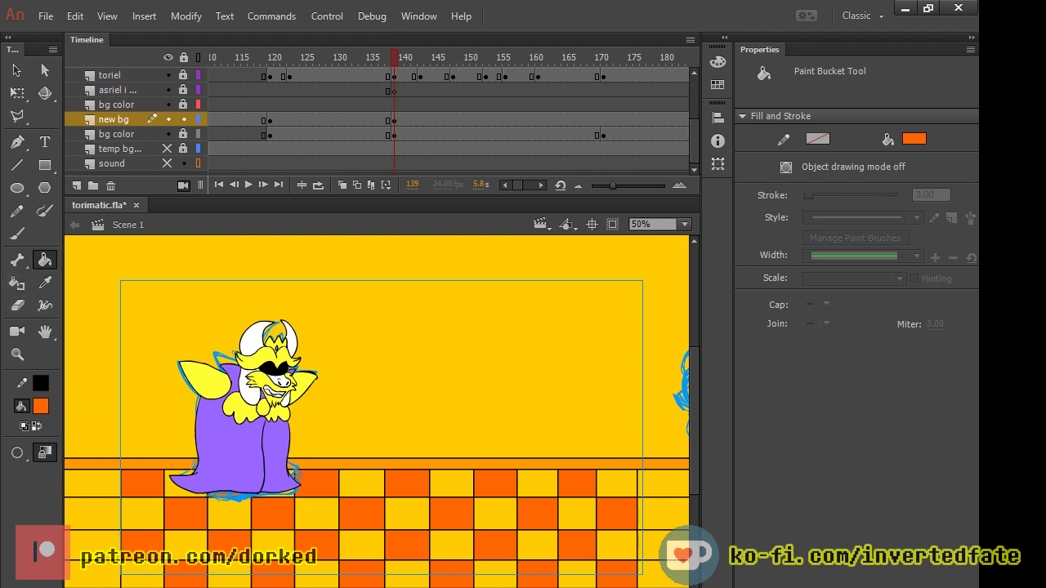
Step: Fill the remaining alternate tiles at the right end of the checkered floor with the darker orange
click(618, 483)
key(ctrl+z)
click(663, 483)
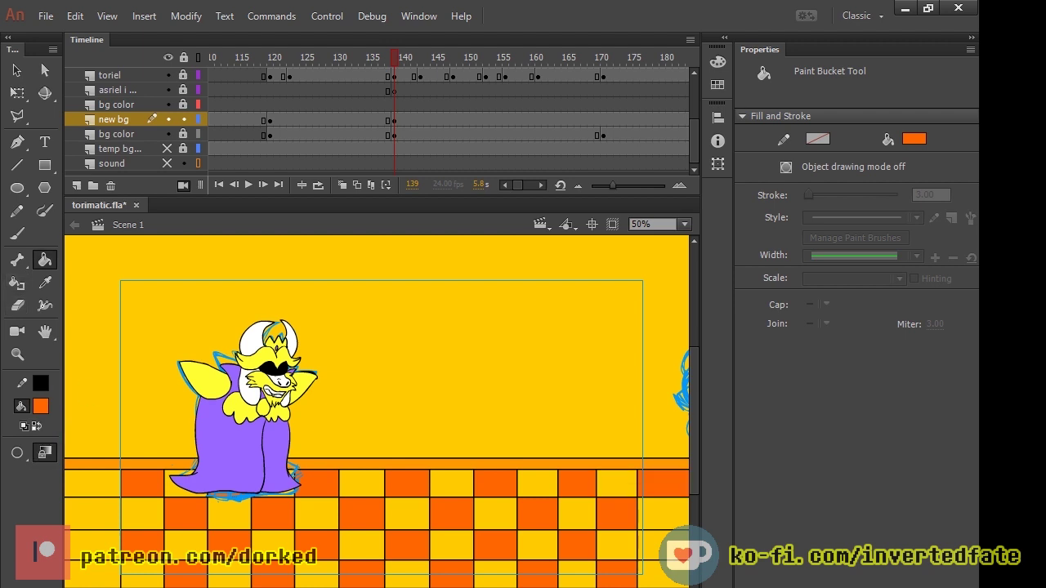
click(663, 544)
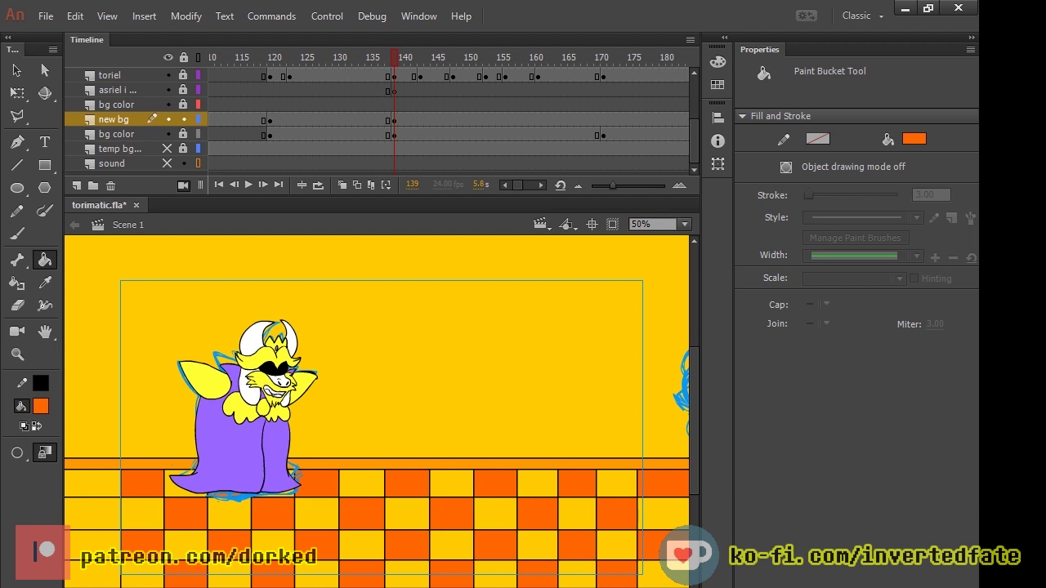
Step: Play the shot to find its end, and insert a blank keyframe at frame 171 on the new bg layer
key(Return)
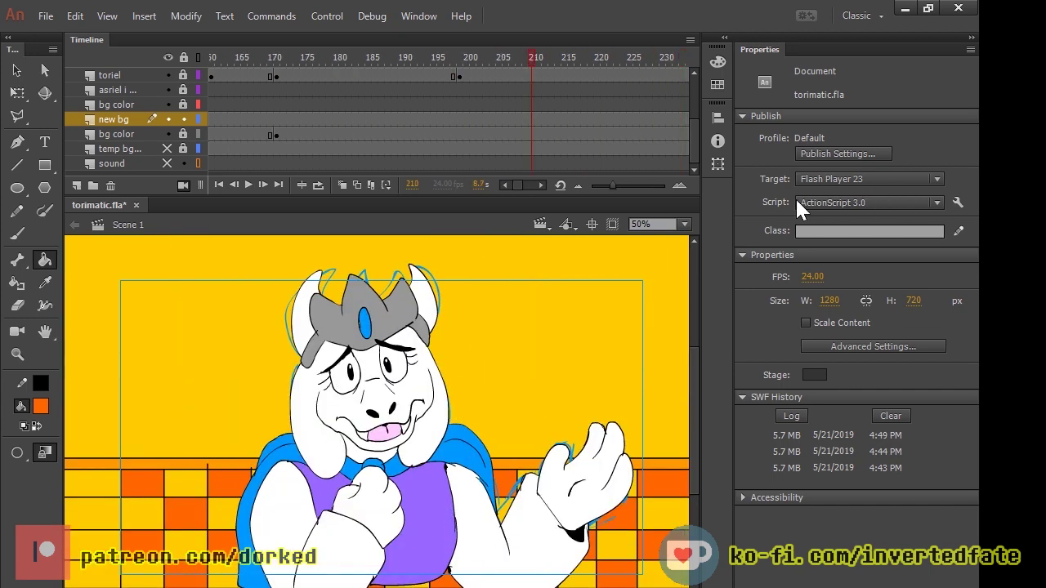
drag(716, 199, 278, 174)
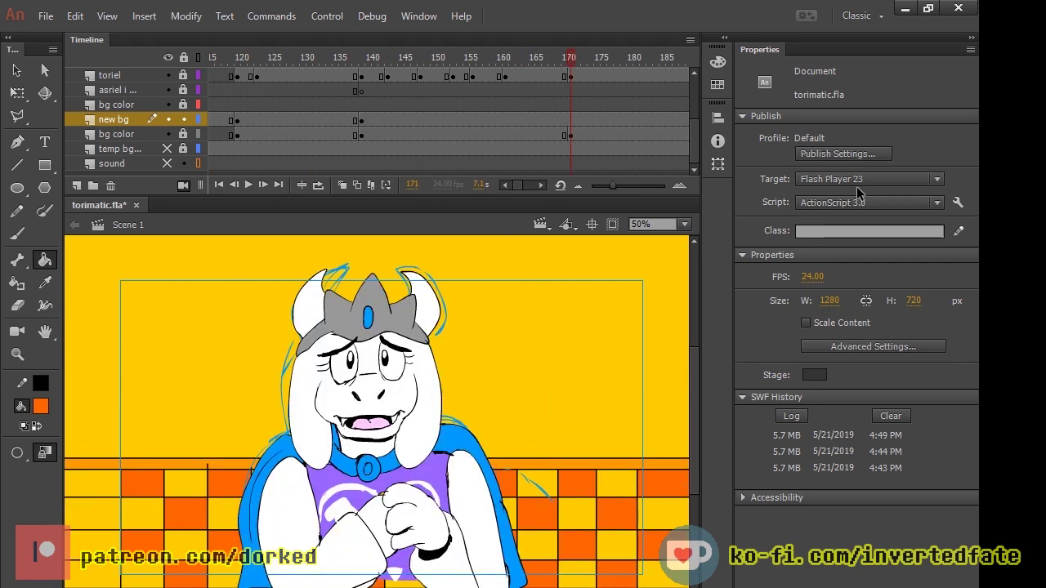
key(Return)
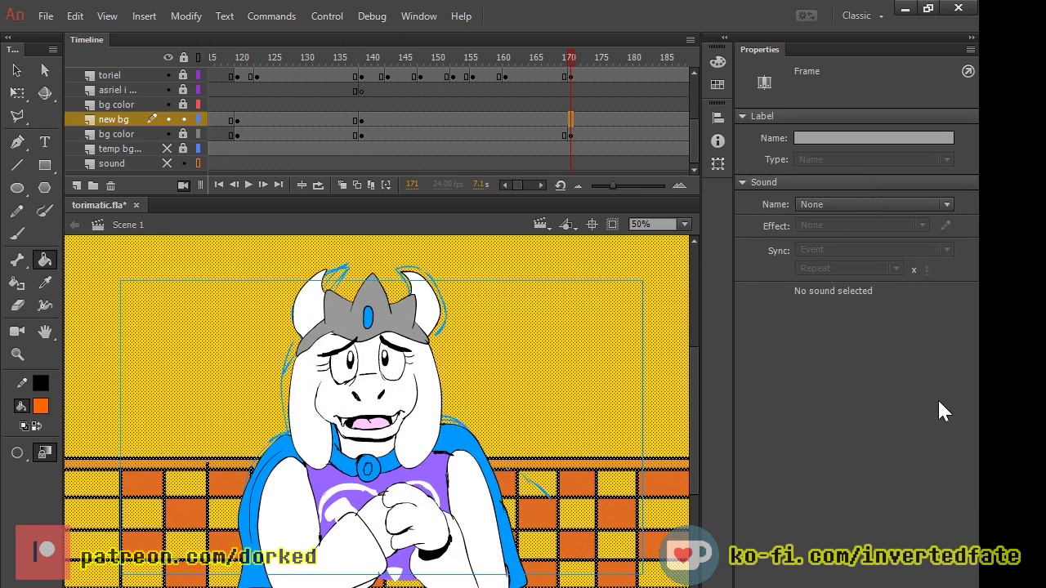
key(Delete)
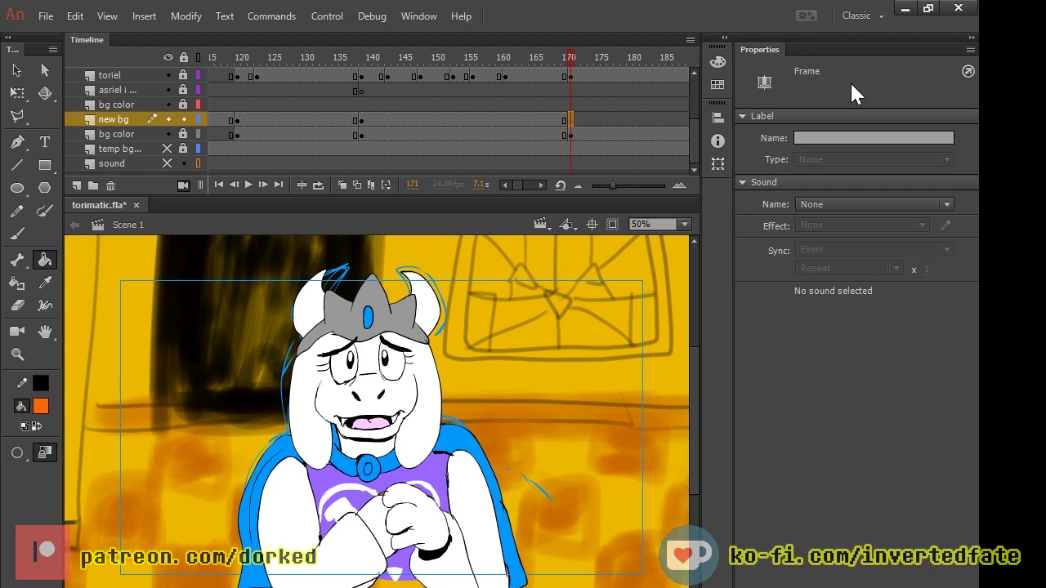
Step: Move back to frame 69 and play the timeline to review the finished backgrounds across the shots
key(Return)
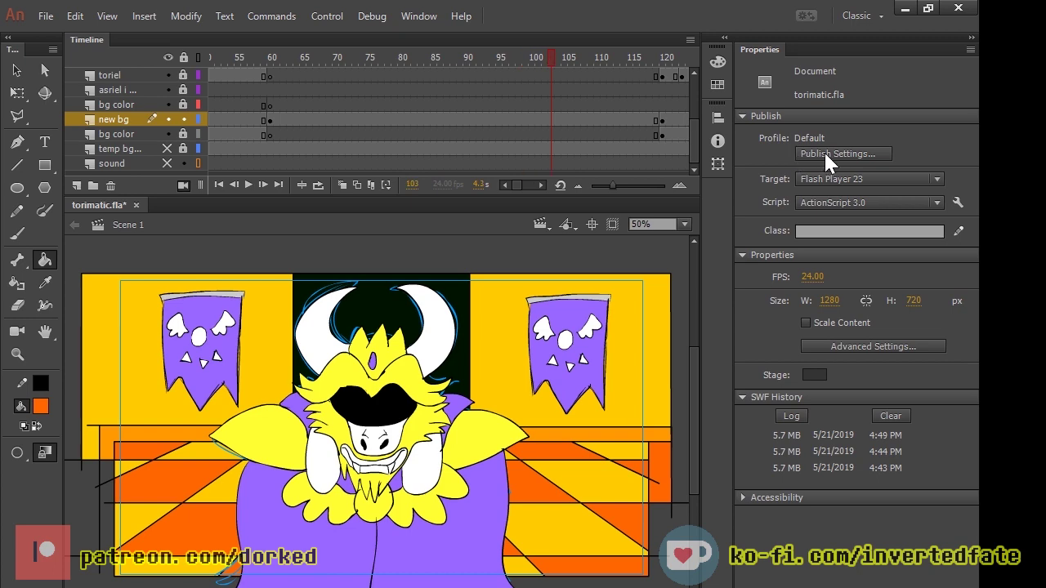
drag(825, 153, 530, 154)
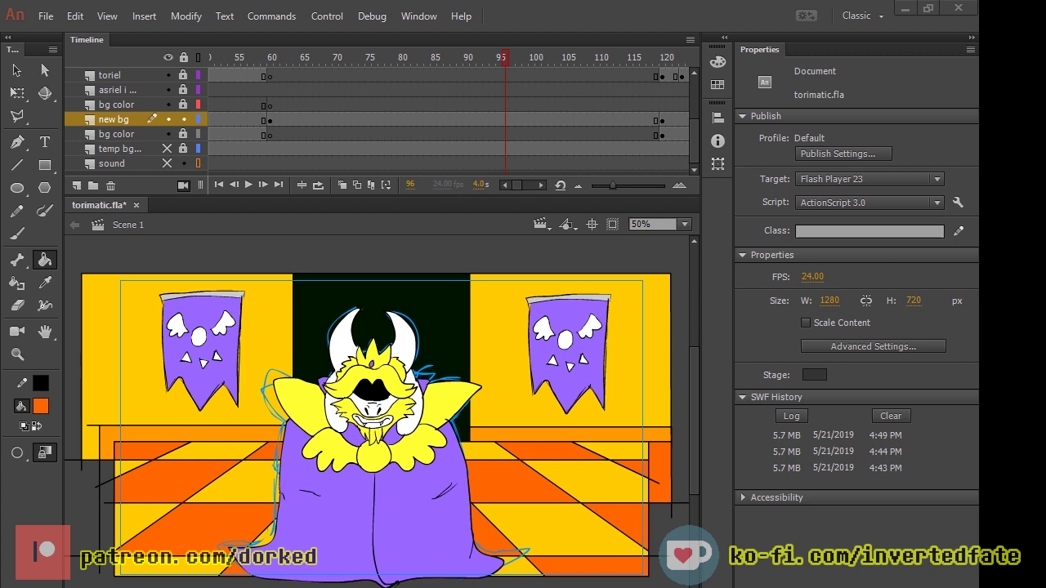
key(alt+Tab)
drag(501, 57, 329, 86)
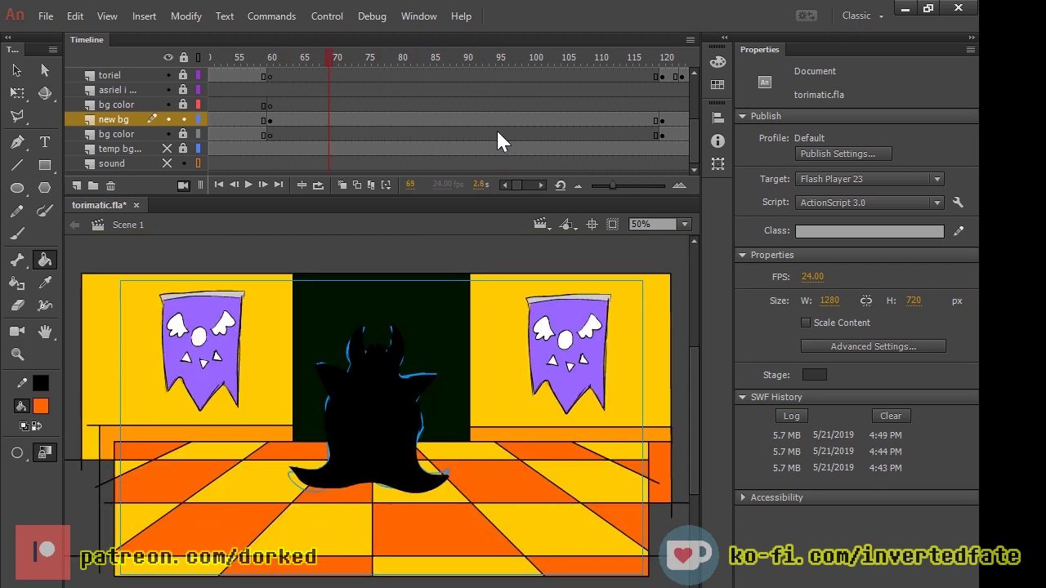
key(Return)
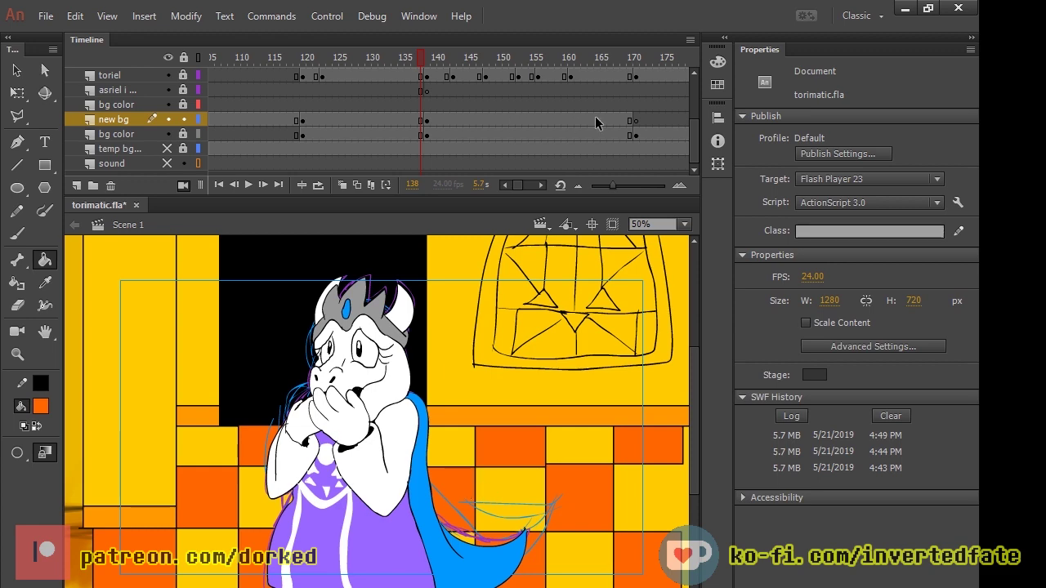
Step: Convert the background artwork at frame 139 to a graphic symbol named Sidebg, and break it back into shapes
key(period)
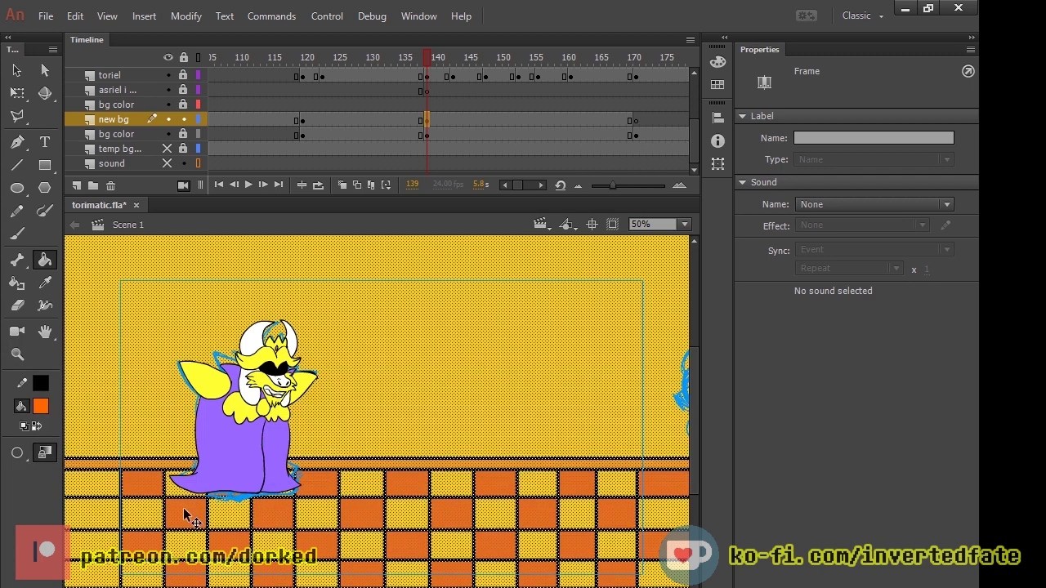
key(ctrl+minus)
click(282, 453)
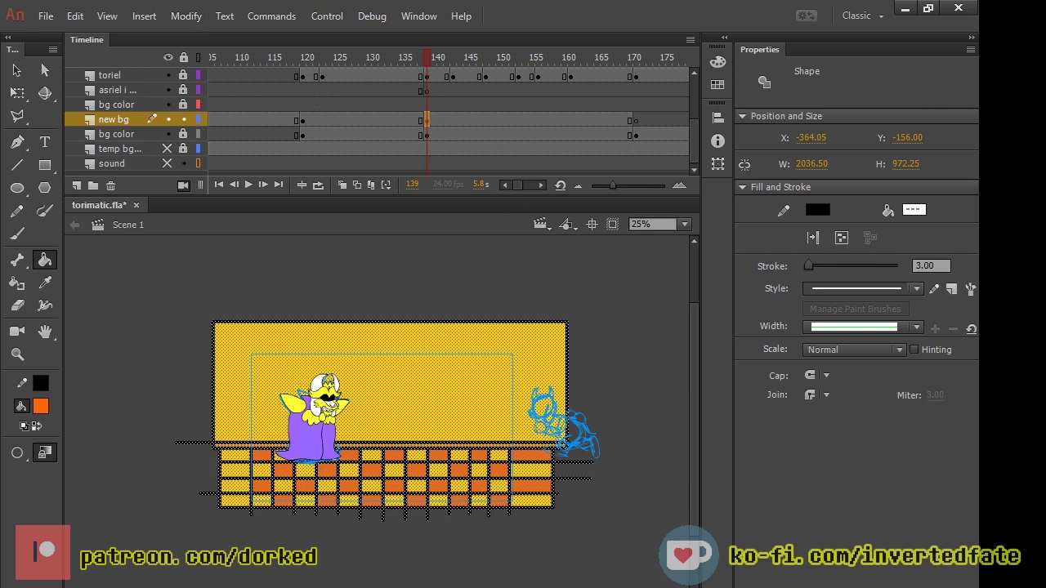
key(Return)
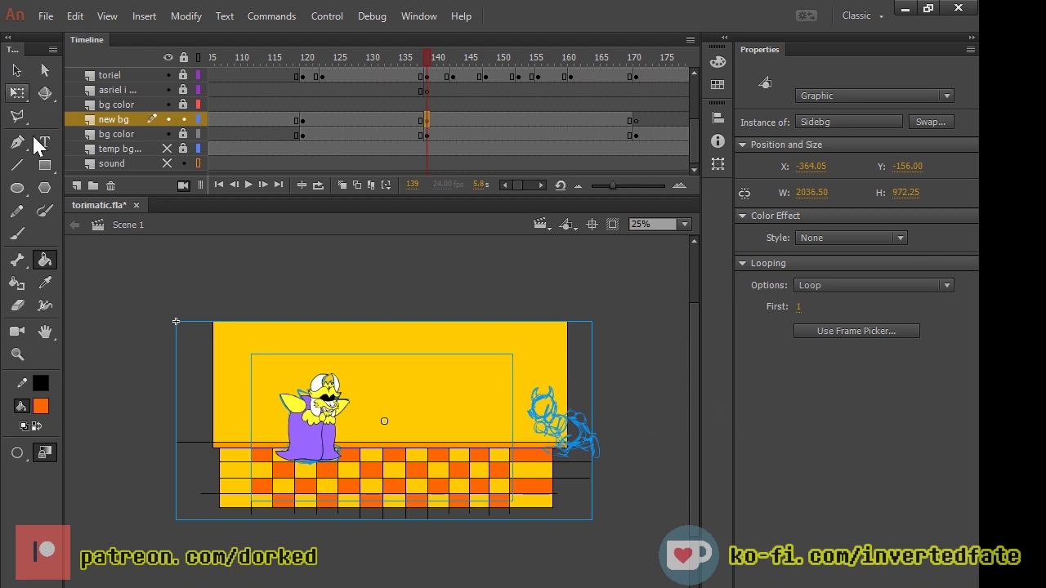
key(b)
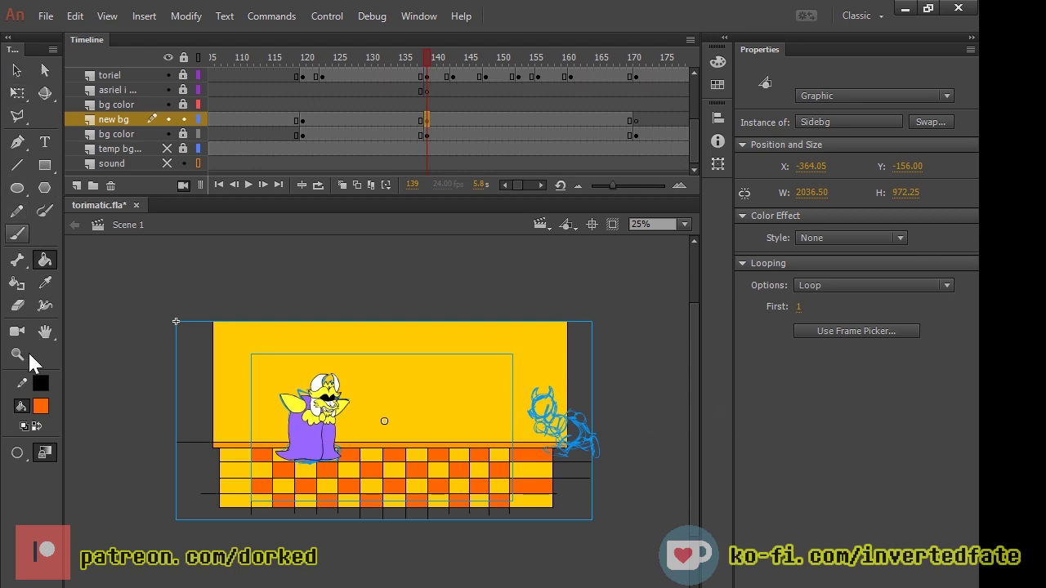
key(ctrl+b)
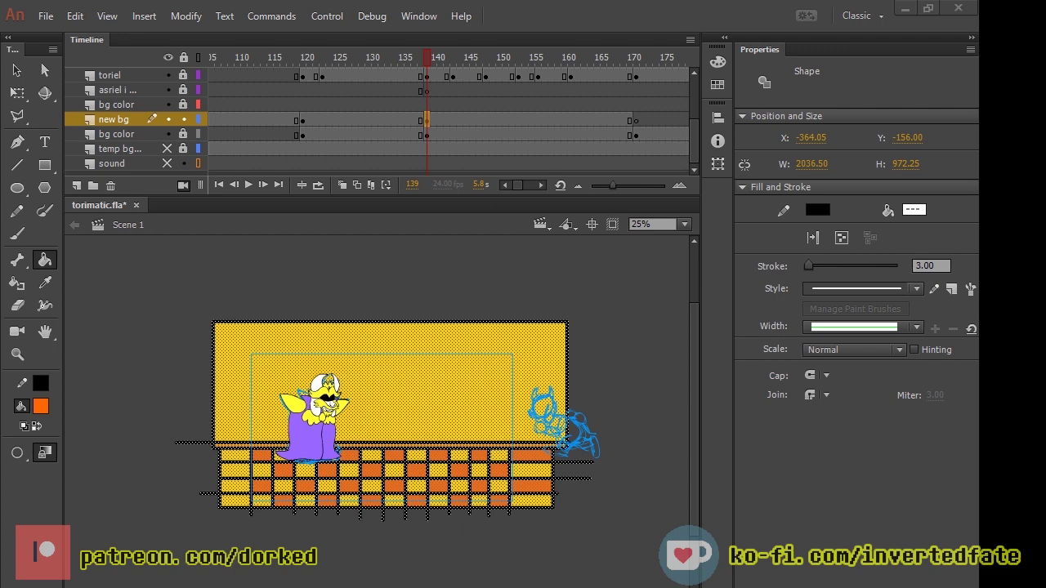
Step: Deselect the artwork and examine the wall, baseboard and checkered floor of the frame 139 background up close
click(45, 71)
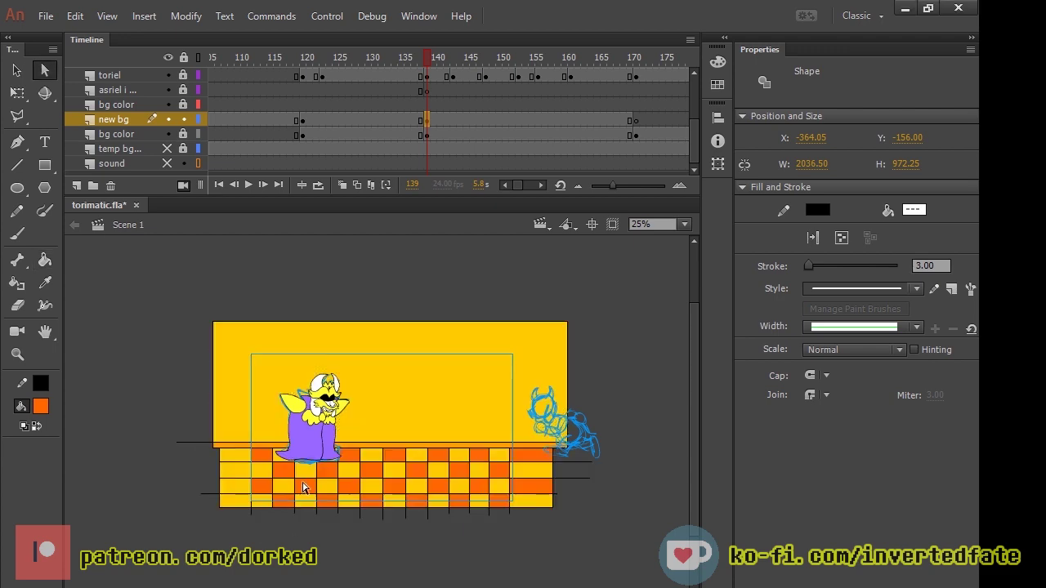
click(304, 487)
scroll(304, 487, down, 2)
scroll(382, 384, up, 3)
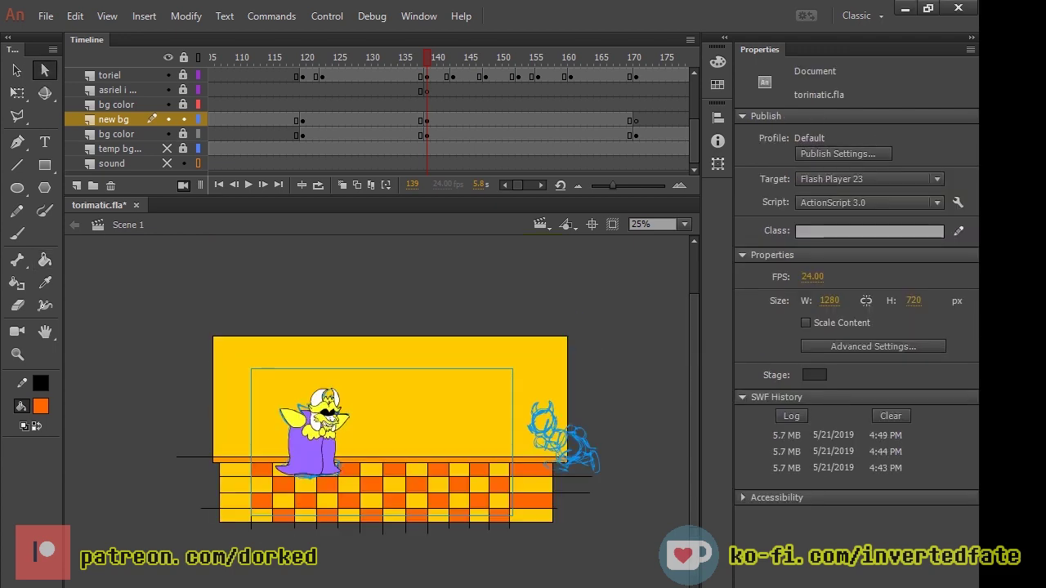
key(ctrl+=)
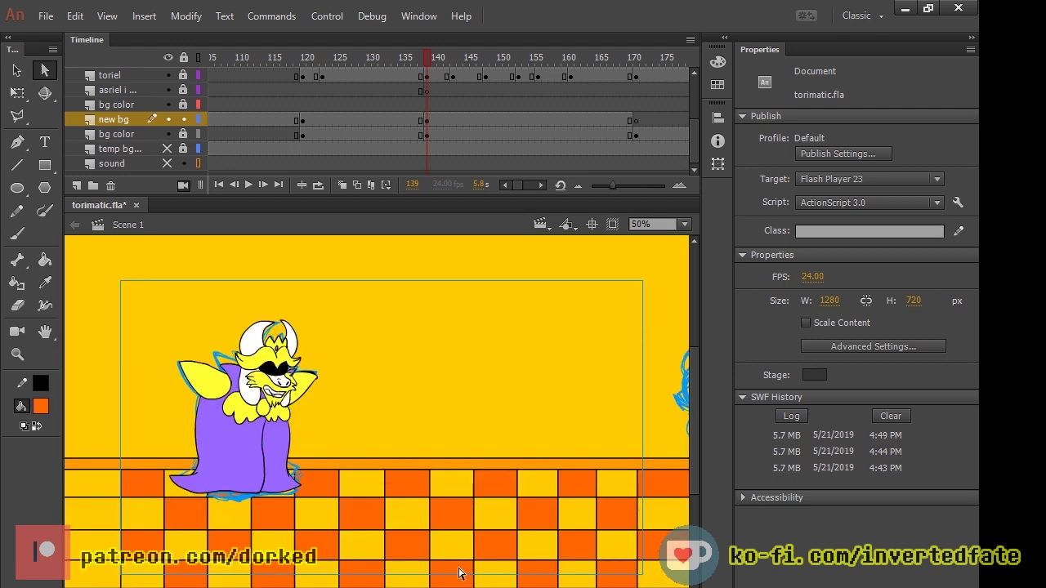
scroll(377, 412, up, 3)
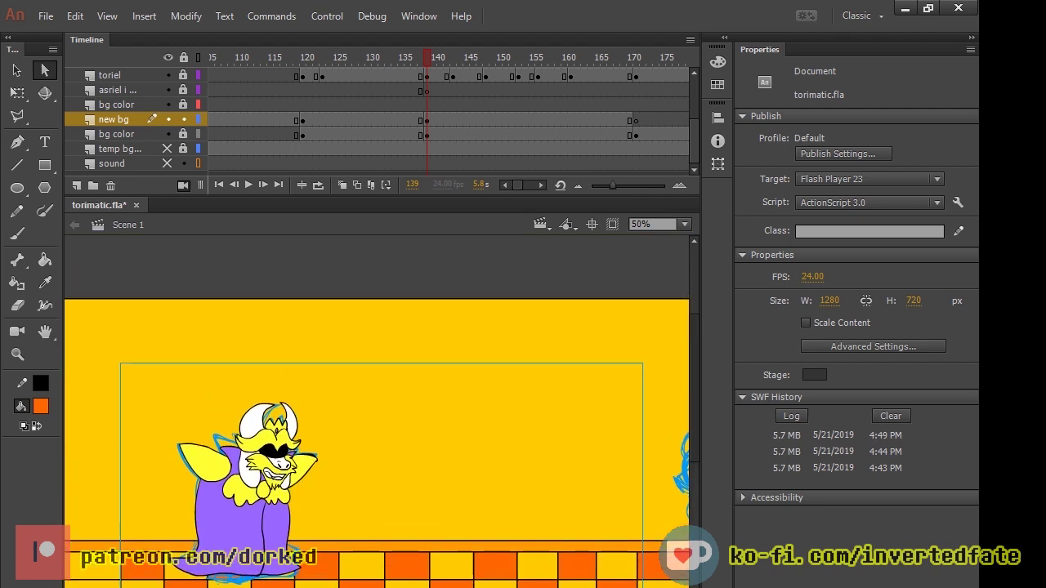
scroll(376, 412, down, 2)
scroll(377, 412, down, 1)
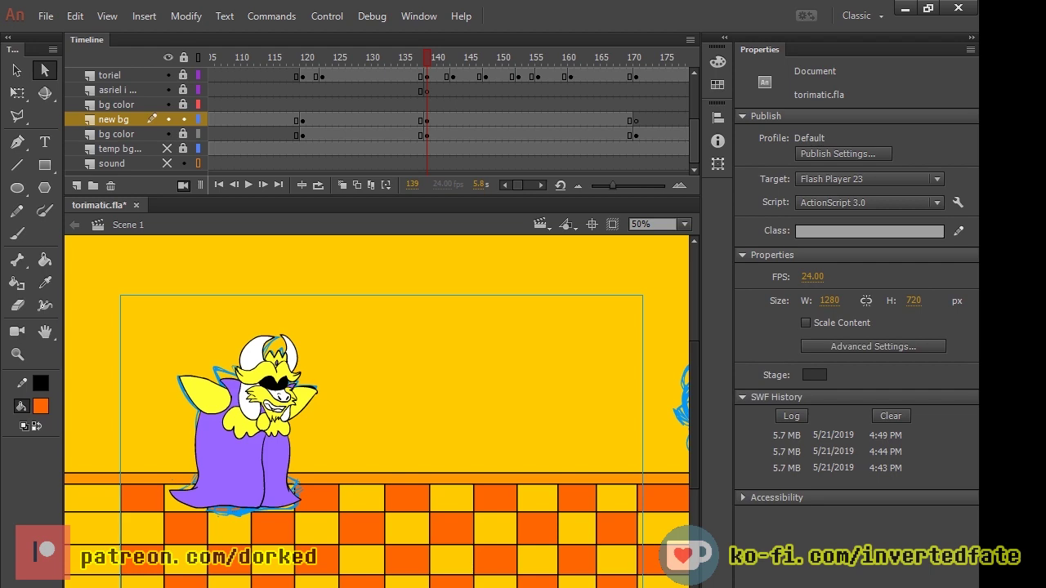
scroll(376, 411, down, 2)
scroll(377, 412, up, 3)
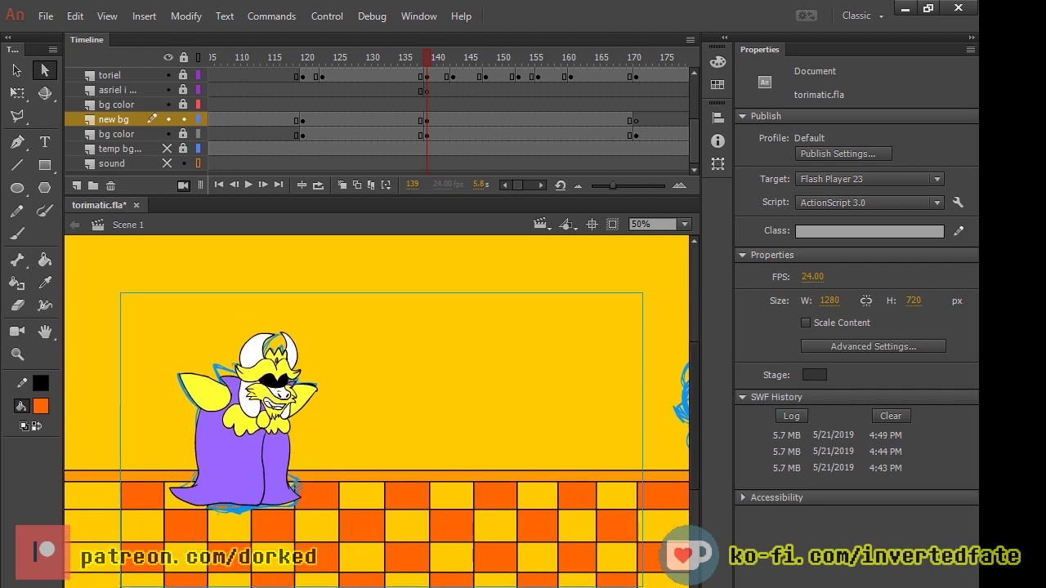
Step: Play the timeline across the shot change at frame 139, and step through the surrounding frames to compare the two backgrounds
drag(426, 58, 263, 57)
key(Return)
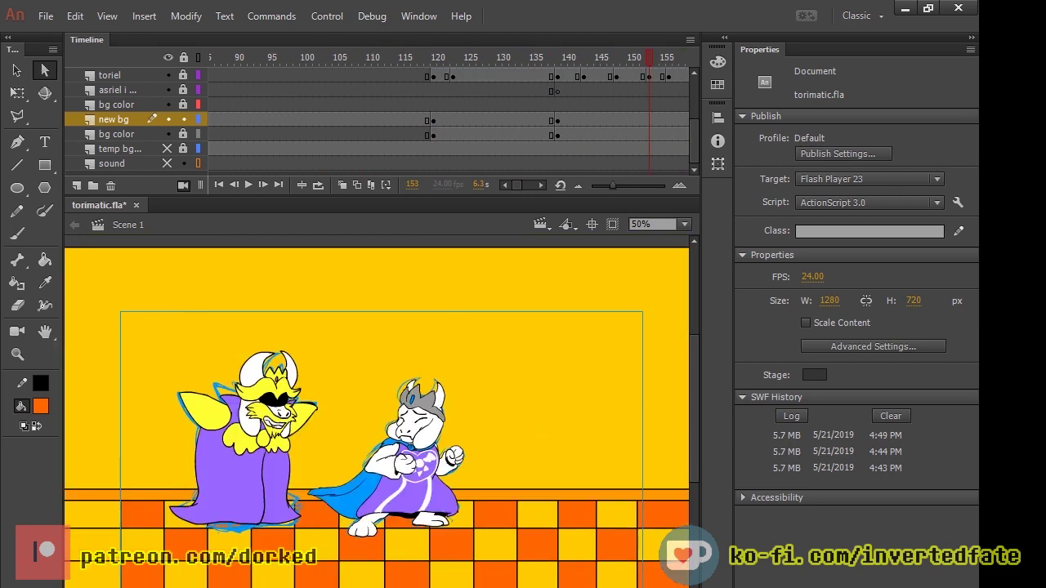
drag(447, 144, 234, 144)
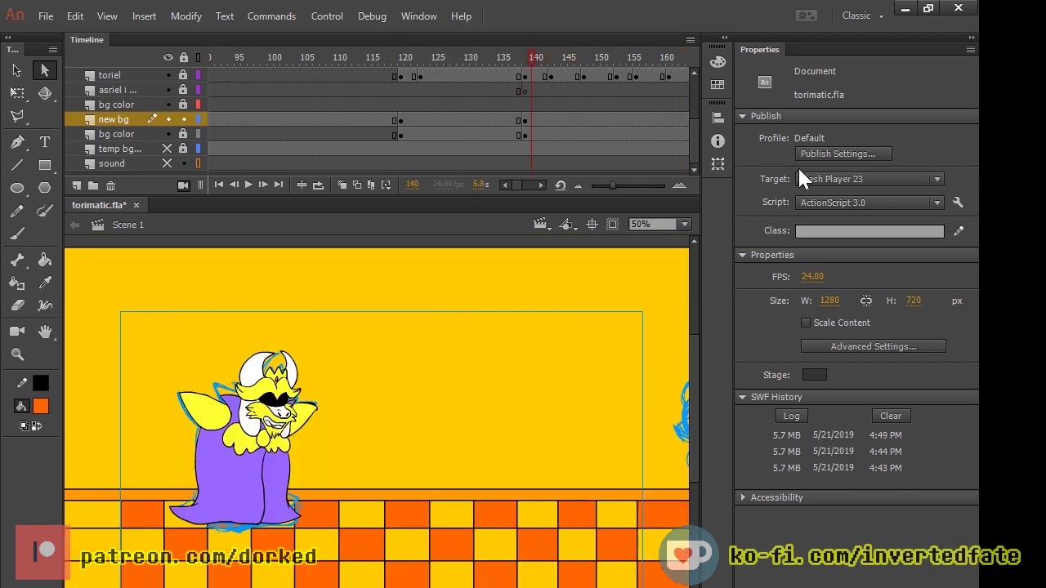
key(comma)
key(comma)
key(comma)
key(comma)
key(comma)
key(comma)
key(period)
key(period)
key(period)
key(period)
key(period)
Step: Try drawing a short horizontal line on the wall above the left character at frame 139 on the new bg layer
click(525, 120)
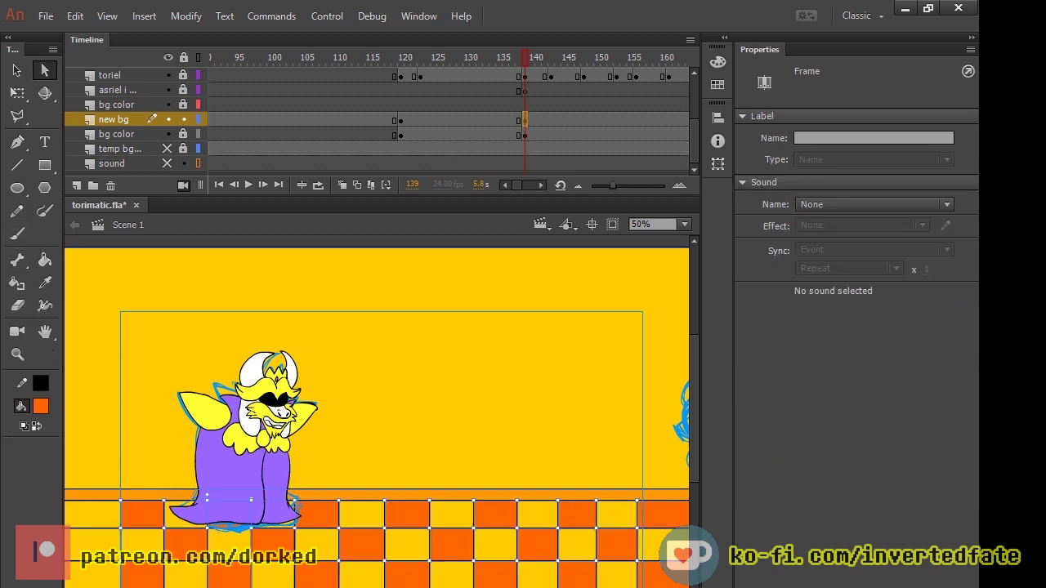
key(Escape)
key(p)
key(n)
key(y)
key(n)
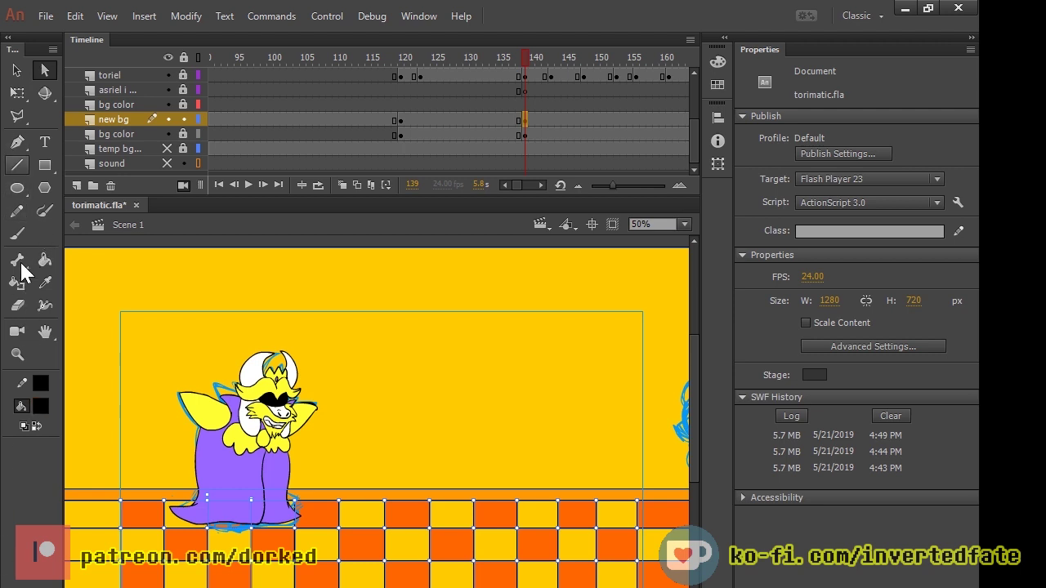
drag(174, 334, 275, 334)
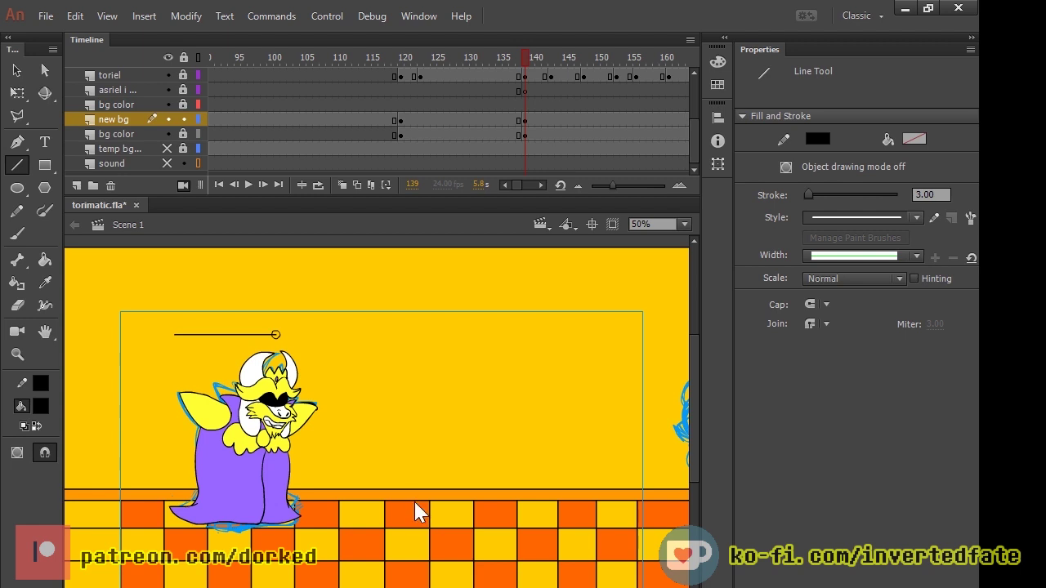
key(ctrl+z)
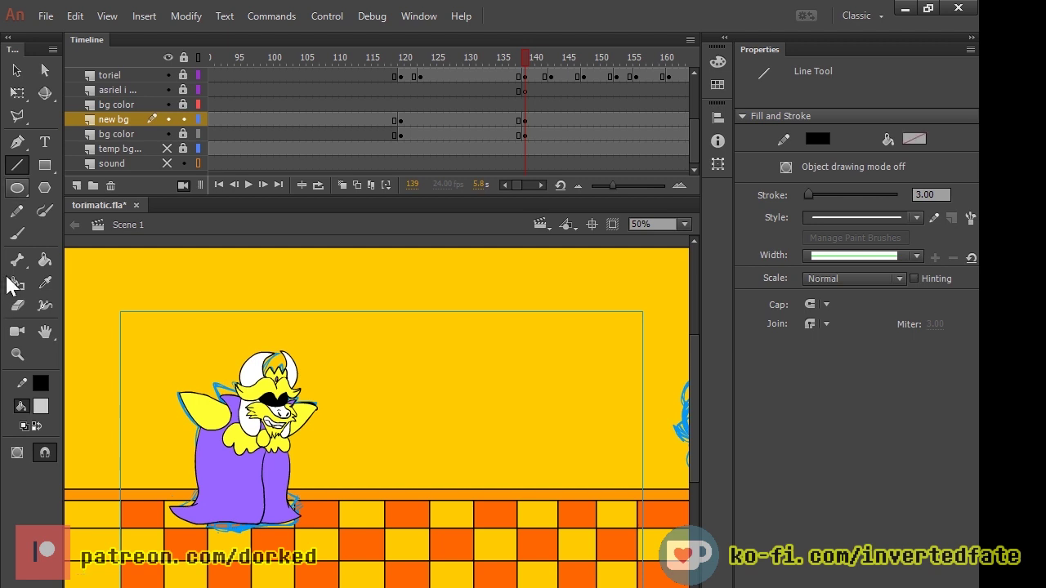
Step: Draw a long, thin light-gray rectangle with a black outline on the wall above the left character
click(45, 164)
mouse_move(155, 335)
mouse_down()
mouse_move(266, 342)
mouse_move(269, 351)
mouse_move(272, 341)
mouse_up()
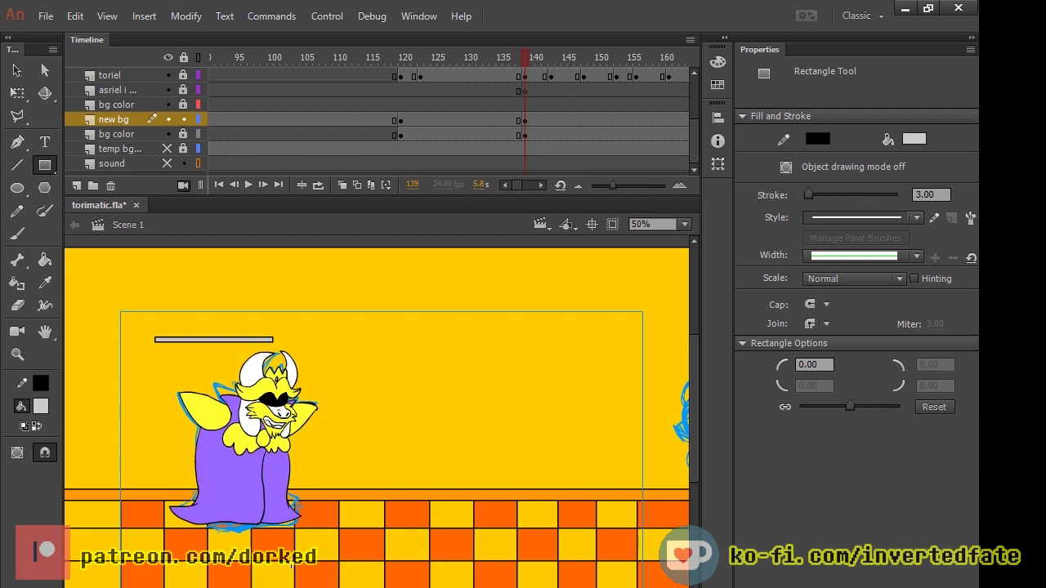
Step: Try drawing a banner's left side and bottom edge hanging from the gray bar above the left character
drag(155, 340, 162, 428)
key(ctrl+z)
click(16, 165)
drag(156, 343, 163, 403)
key(ctrl+z)
drag(166, 343, 166, 444)
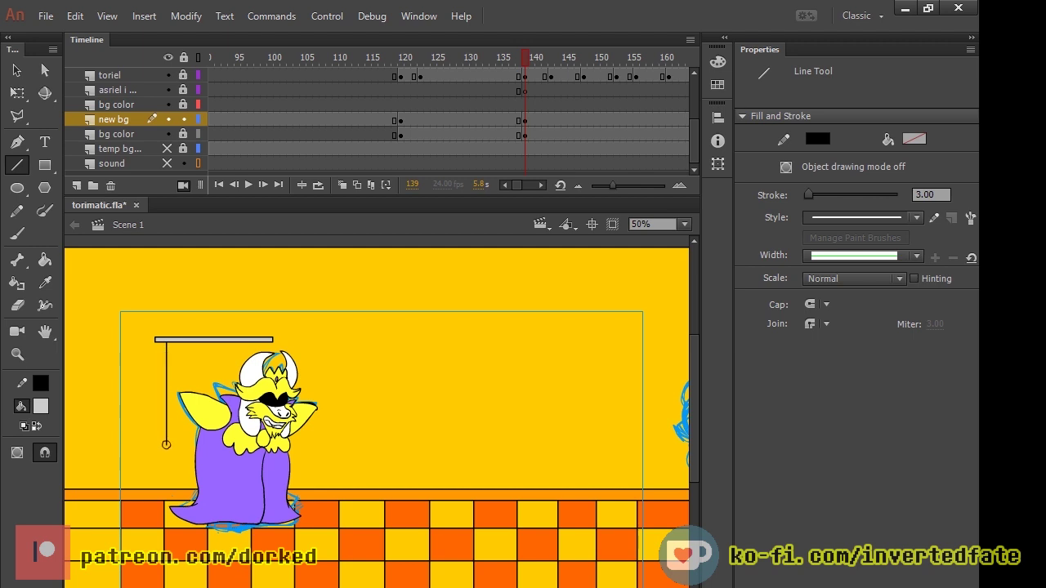
drag(175, 430, 216, 466)
Step: Undo the banner lines and the bar above the left character, and draw a thin light-gray bar on the wall to his right
key(ctrl+z)
key(ctrl+z)
key(ctrl+z)
key(ctrl+z)
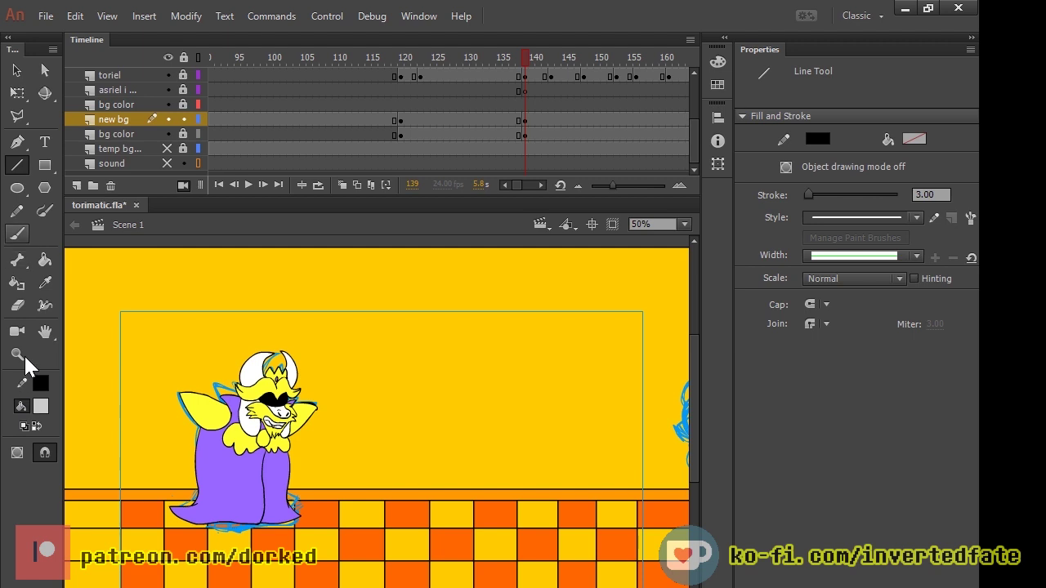
click(45, 164)
drag(429, 344, 536, 352)
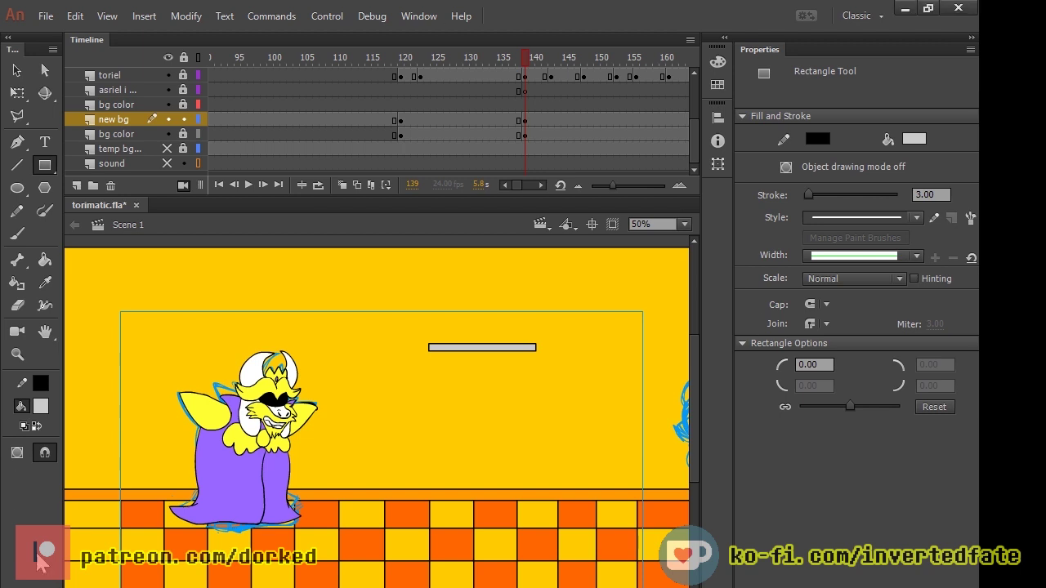
Step: Try drawing straight black lines below the gray bar for the banner's two sides and most of its zigzag bottom edge
click(17, 164)
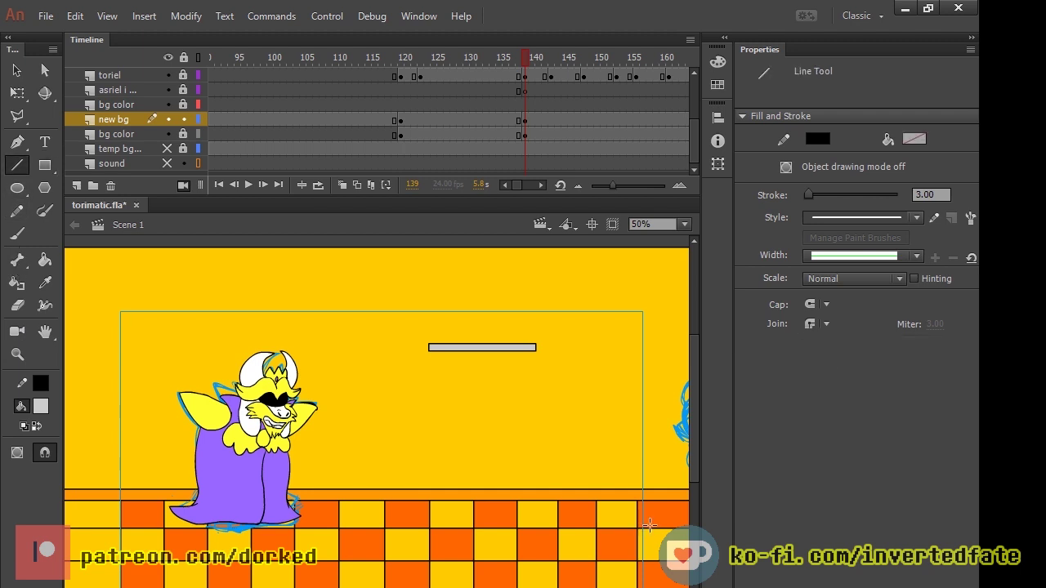
drag(429, 351, 429, 426)
key(ctrl+z)
mouse_move(436, 351)
mouse_down()
mouse_move(436, 446)
mouse_move(459, 423)
mouse_move(482, 452)
mouse_move(498, 428)
mouse_up()
drag(536, 351, 536, 432)
key(ctrl+z)
drag(524, 351, 525, 442)
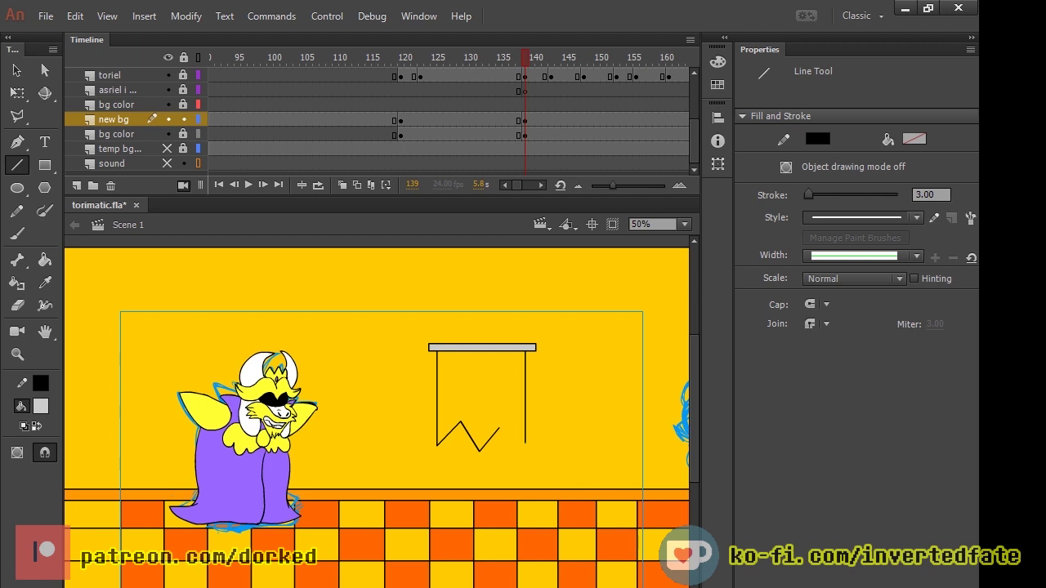
Step: Try joining the zigzag's loose end to the banner's right side to close the outline
drag(524, 442, 525, 435)
drag(525, 435, 509, 418)
mouse_move(499, 428)
mouse_down()
mouse_move(507, 418)
mouse_move(498, 429)
mouse_up()
scroll(376, 412, down, 2)
scroll(376, 412, up, 2)
key(ctrl+=)
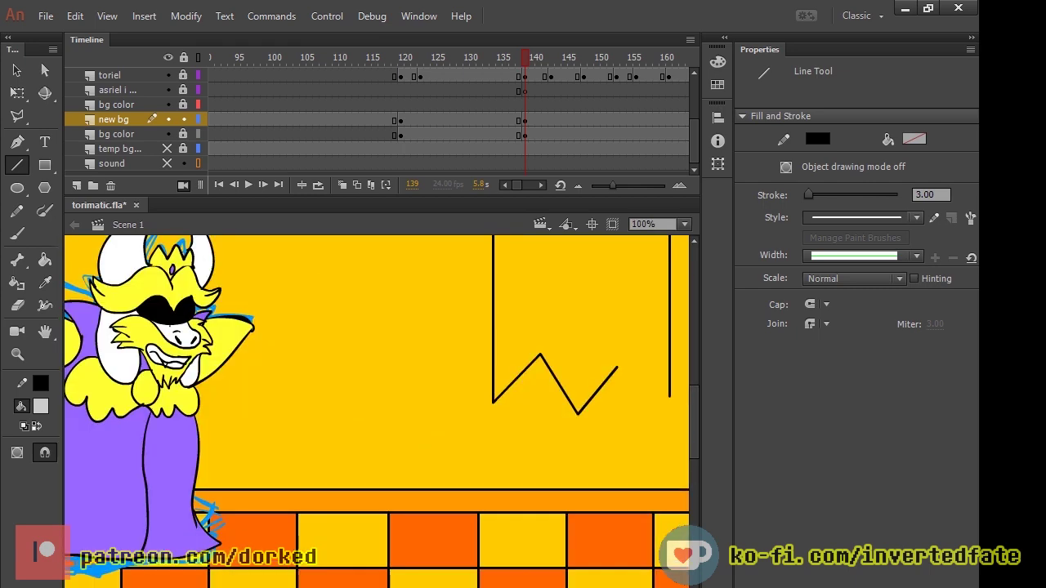
scroll(377, 412, up, 3)
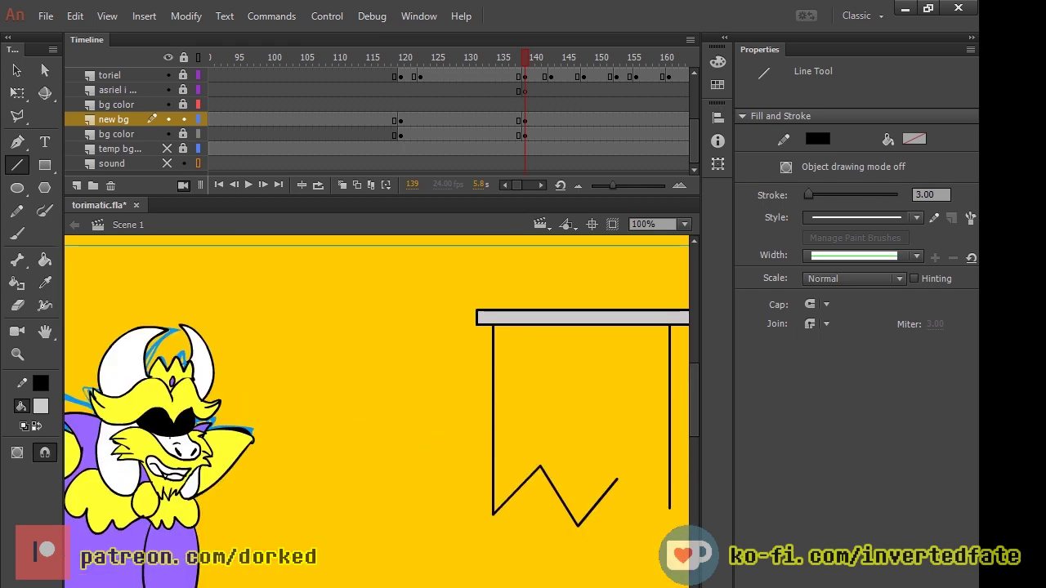
scroll(377, 412, right, 3)
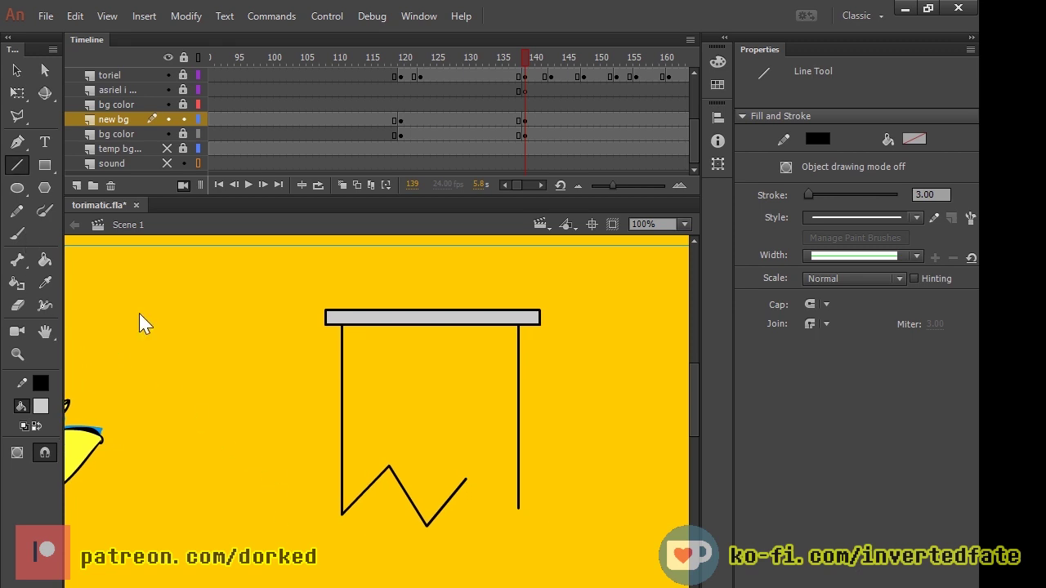
mouse_move(466, 479)
mouse_down()
mouse_move(479, 461)
mouse_move(465, 467)
mouse_move(480, 466)
mouse_move(464, 472)
mouse_move(472, 478)
mouse_move(477, 470)
mouse_move(465, 470)
mouse_move(476, 470)
mouse_up()
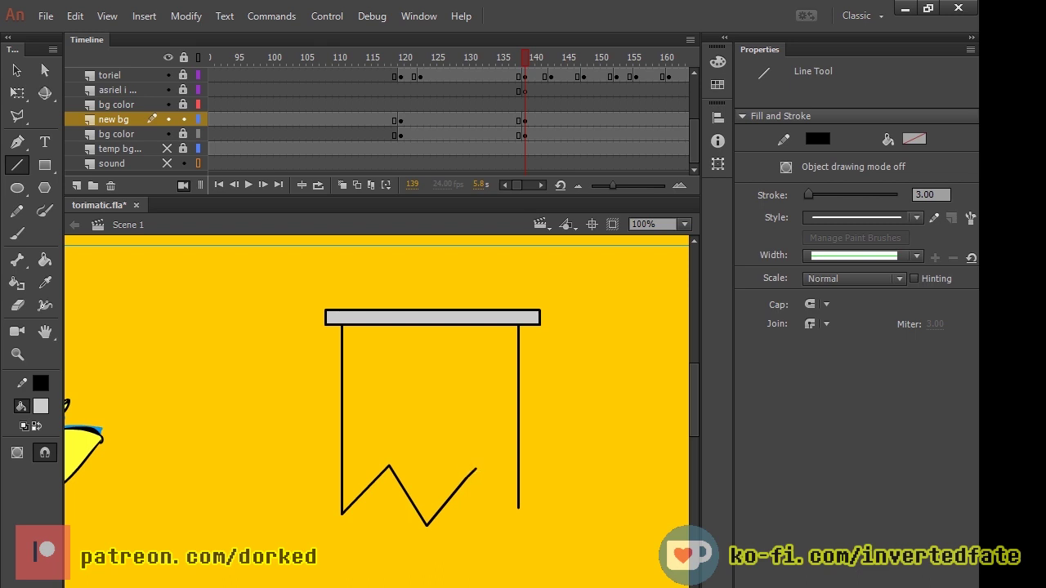
drag(518, 507, 475, 468)
Step: Try filling the banner outline with purple using the Paint Bucket
click(45, 260)
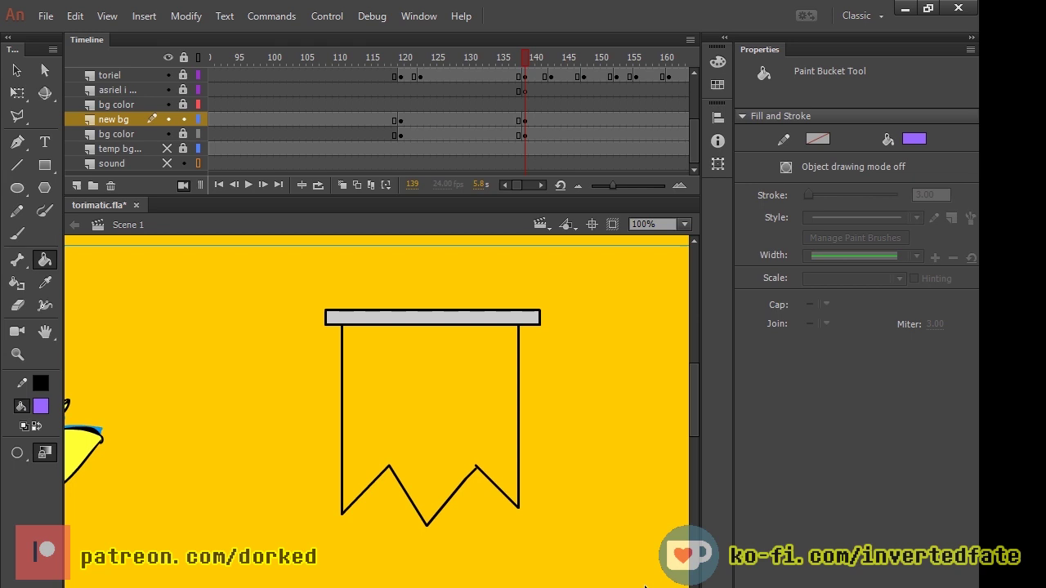
click(352, 463)
key(ctrl+z)
key(q)
key(l)
key(l)
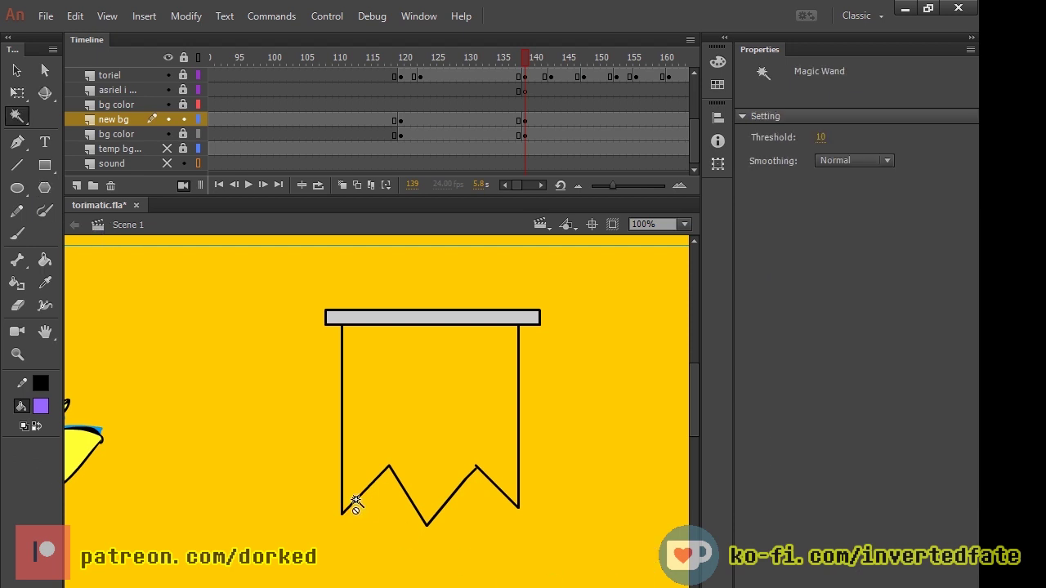
key(ctrl+minus)
key(ctrl+minus)
key(ctrl+minus)
key(ctrl+equal)
key(ctrl+equal)
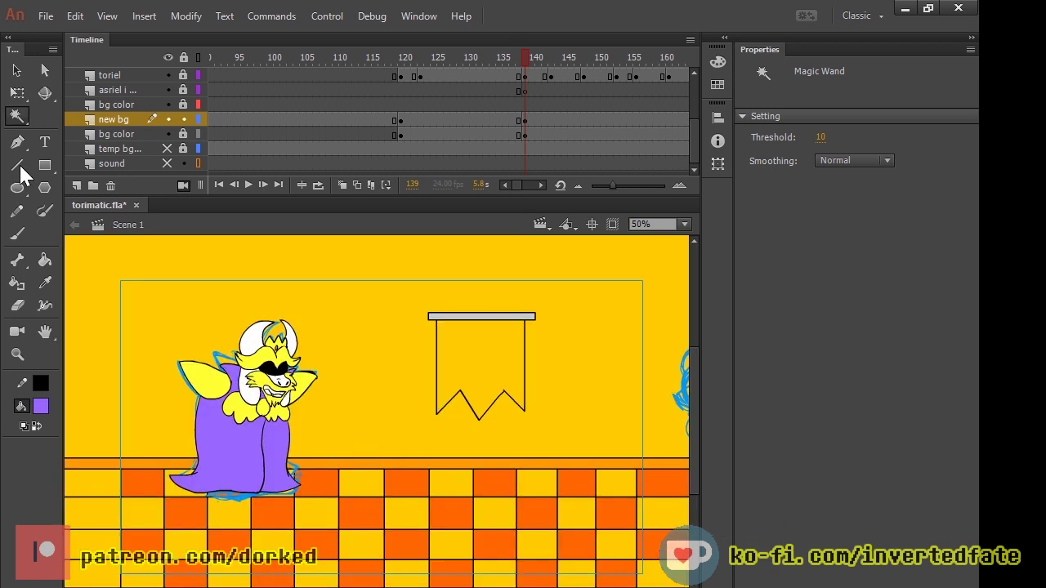
Step: Undo all the banner outline lines, keeping only the light-gray bar on the wall
key(ctrl+z)
key(ctrl+a)
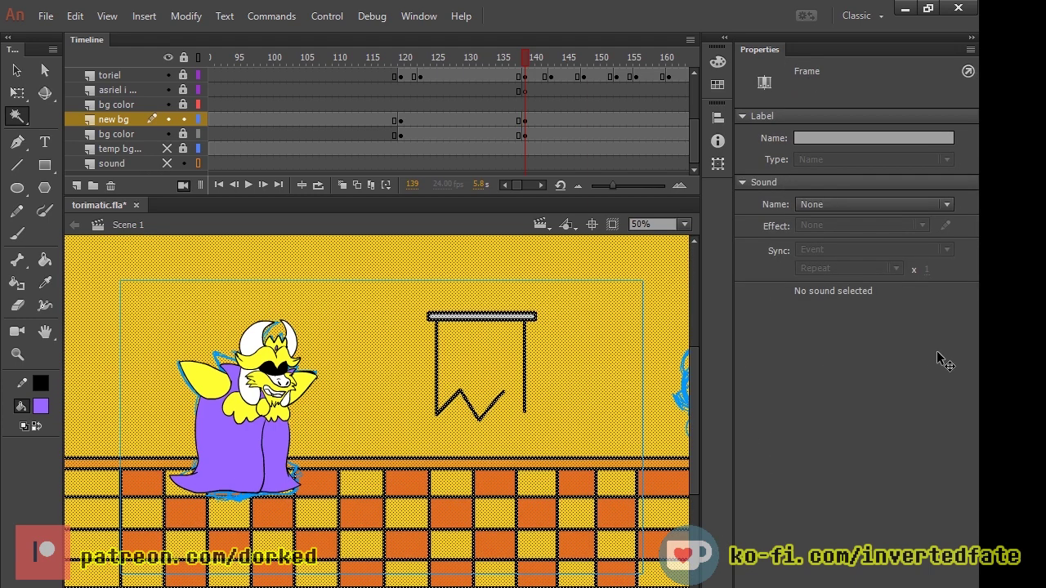
key(ctrl+z)
key(ctrl+z)
key(ctrl+z)
key(ctrl+z)
key(ctrl+z)
key(ctrl+z)
Step: Draw the banner's left side down from the gray bar, followed by the first notch of its zigzag bottom edge
click(16, 164)
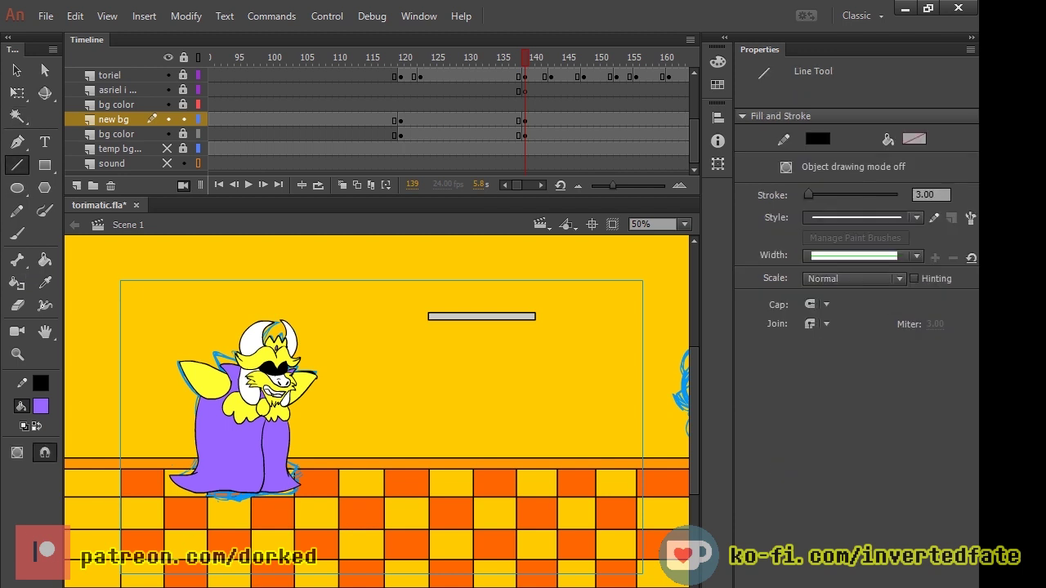
drag(428, 320, 428, 376)
key(ctrl+z)
drag(428, 321, 429, 392)
key(ctrl+z)
drag(438, 320, 438, 408)
mouse_move(439, 409)
mouse_down()
mouse_move(463, 387)
mouse_move(486, 420)
mouse_up()
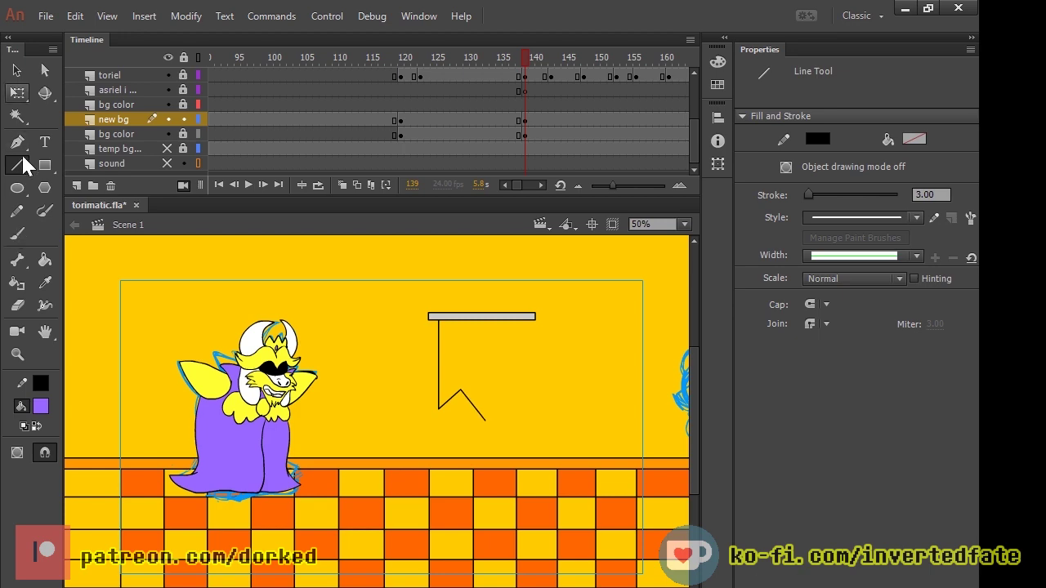
key(q)
key(v)
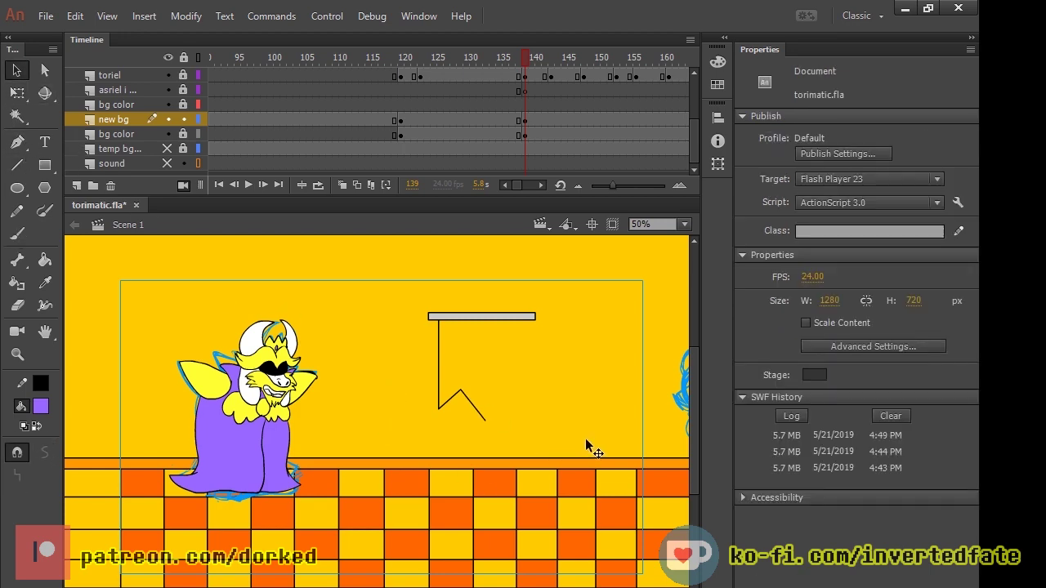
drag(585, 438, 650, 540)
key(ctrl+z)
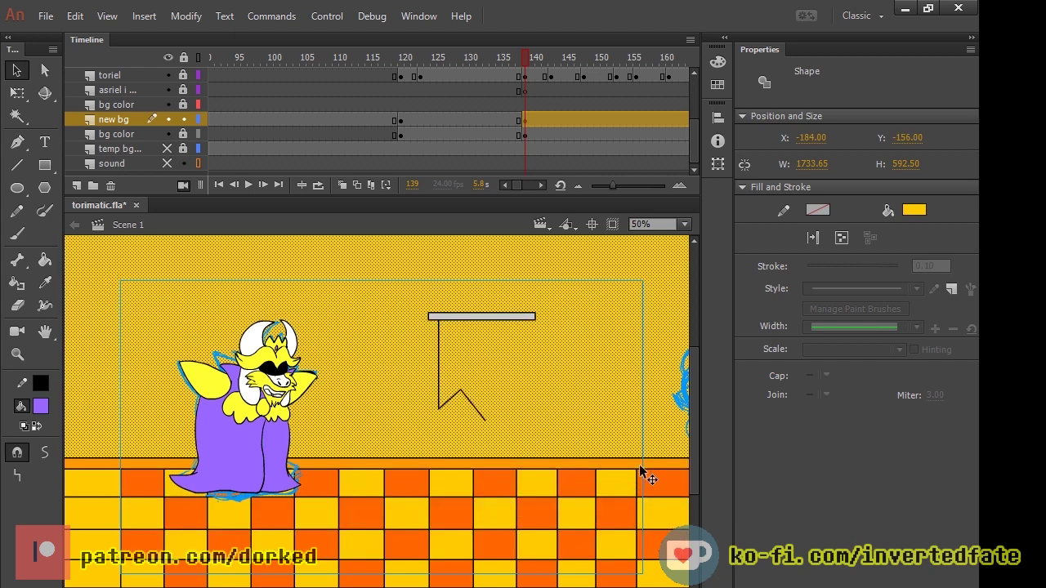
key(ctrl+z)
click(636, 465)
click(92, 483)
Step: Draw the banner's right side and the rest of its zigzag bottom edge, and fill the closed shape with purple
click(16, 164)
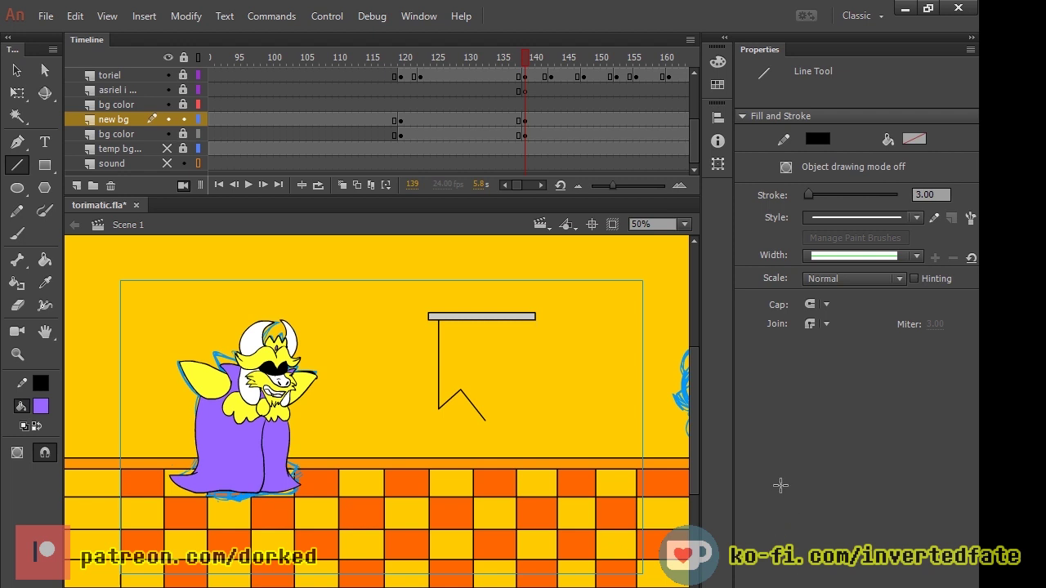
mouse_move(523, 320)
mouse_down()
mouse_move(523, 419)
mouse_move(493, 388)
mouse_move(484, 420)
mouse_up()
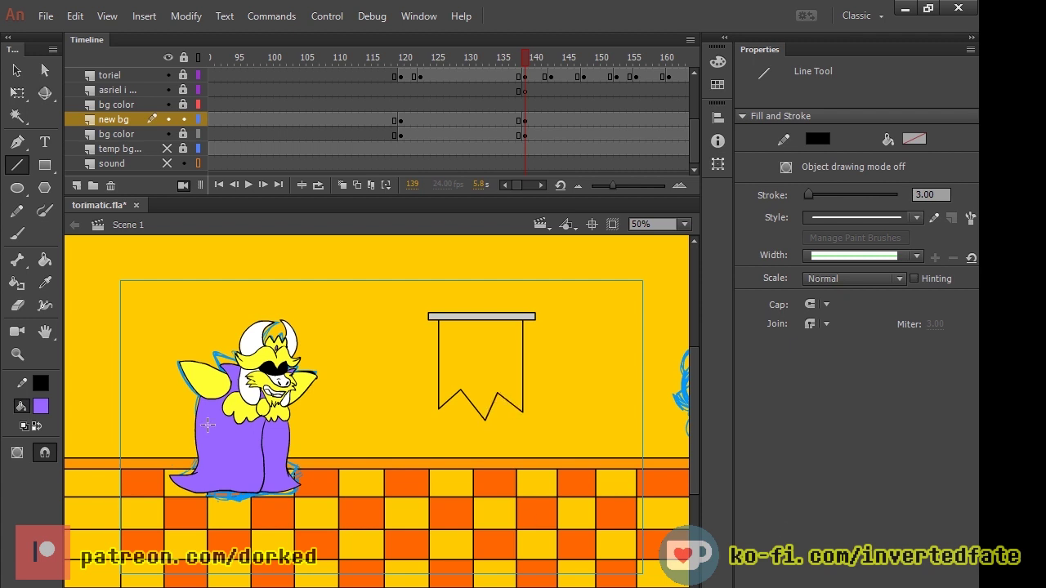
key(k)
click(480, 359)
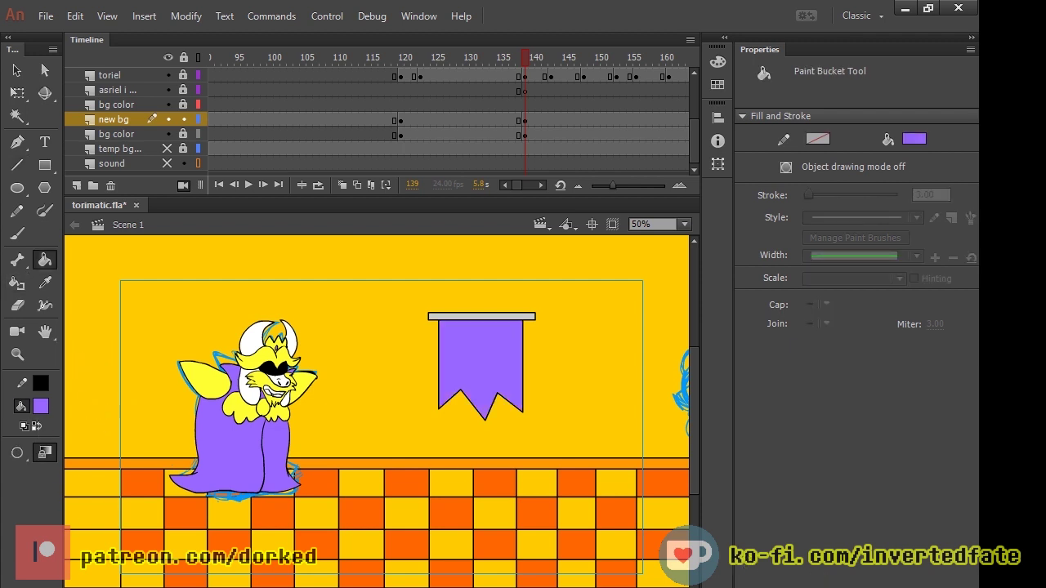
Step: Brush a white emblem outline on the purple banner: a circle between two wings, with three small triangles below
key(ctrl+minus)
key(ctrl+equal)
key(ctrl+equal)
key(ctrl+equal)
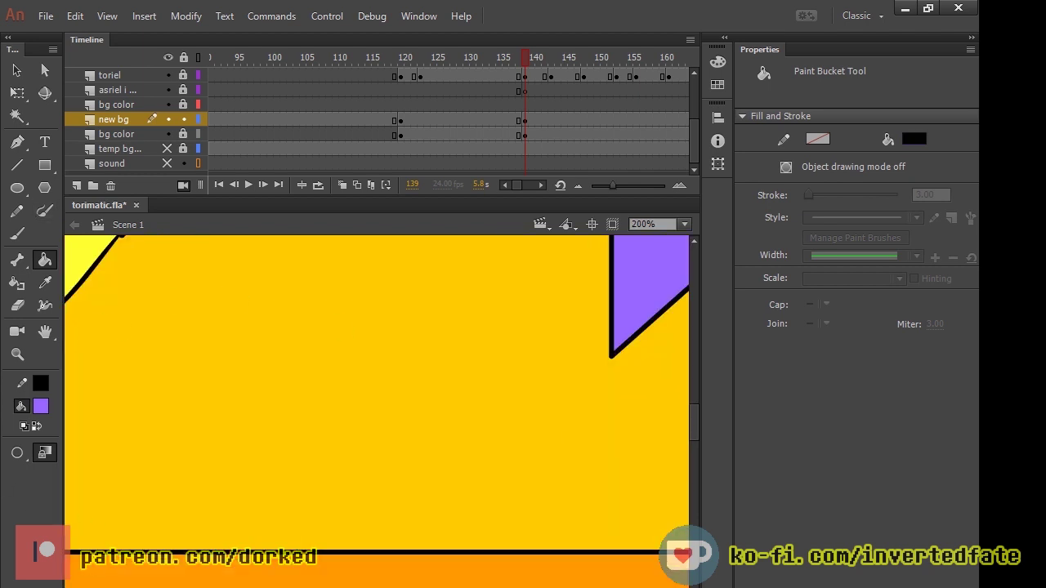
scroll(376, 411, up, 3)
scroll(376, 411, right, 5)
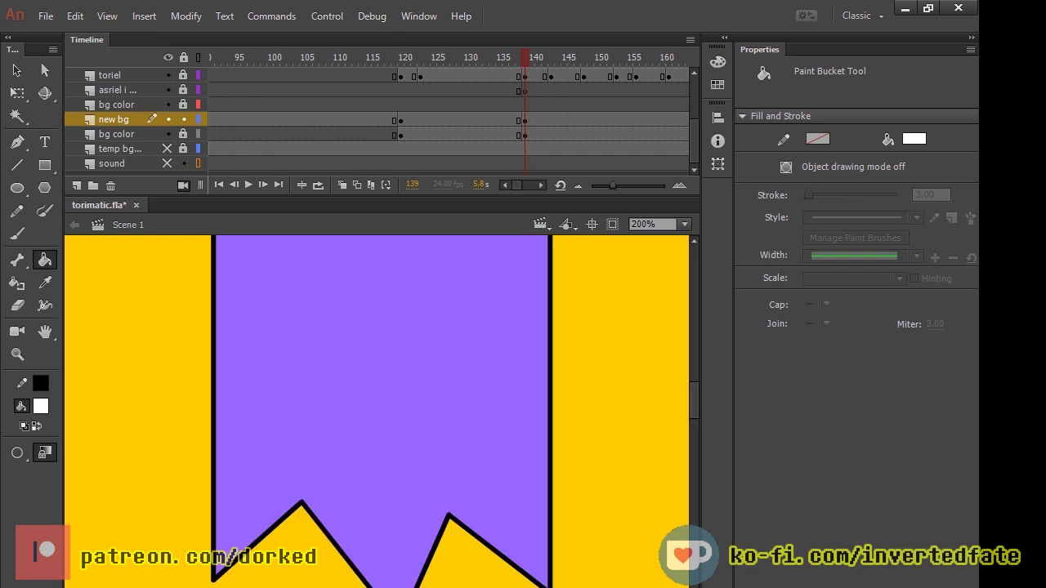
scroll(376, 408, up, 2)
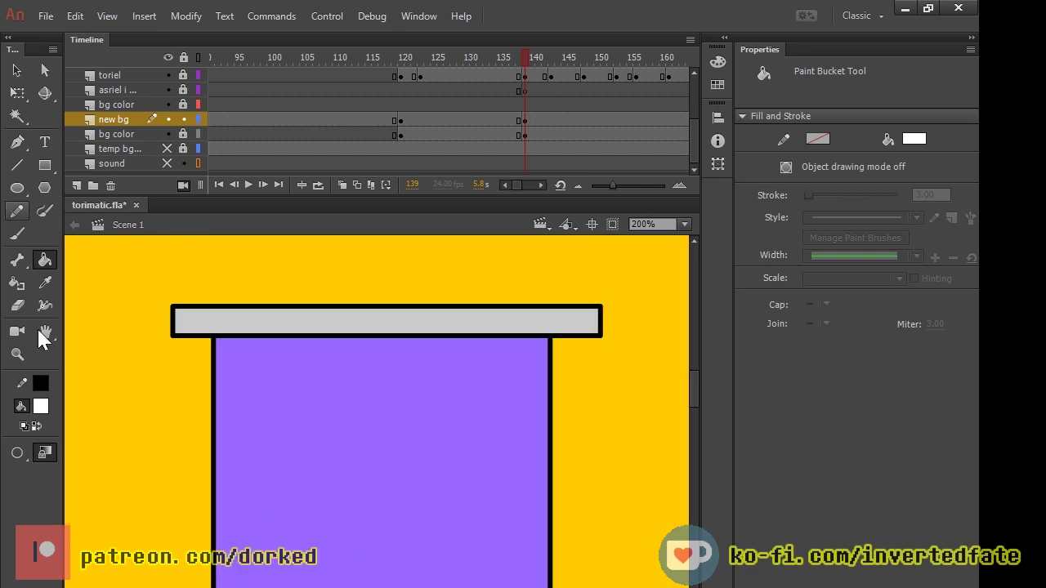
key(b)
mouse_move(374, 397)
mouse_down()
mouse_move(341, 465)
mouse_move(373, 397)
mouse_up()
mouse_move(455, 421)
mouse_down()
mouse_move(492, 383)
mouse_move(528, 392)
mouse_move(497, 437)
mouse_move(463, 441)
mouse_move(455, 422)
mouse_up()
drag(250, 411, 319, 421)
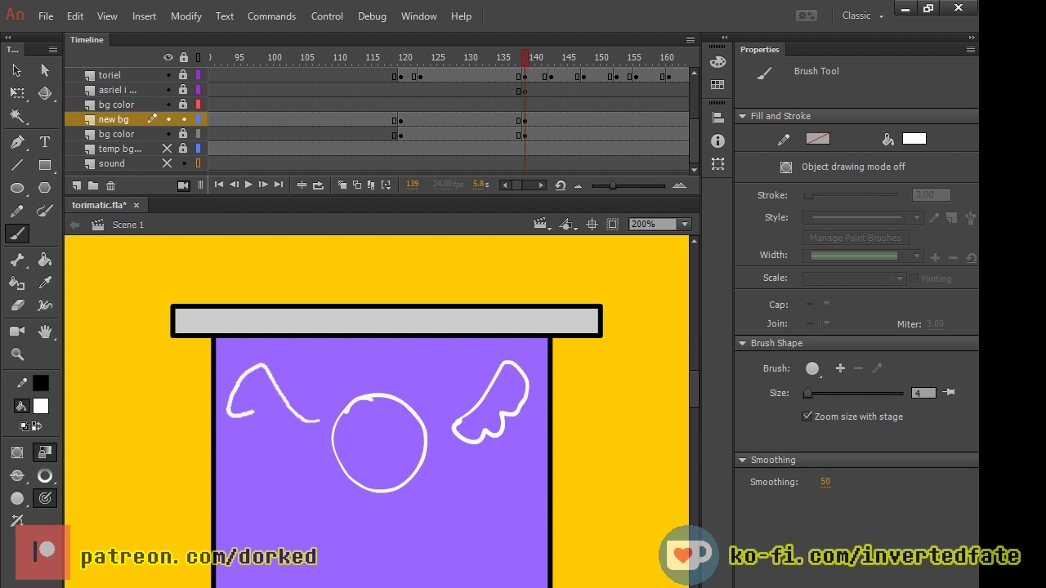
mouse_move(253, 414)
mouse_down()
mouse_move(275, 435)
mouse_move(320, 422)
mouse_up()
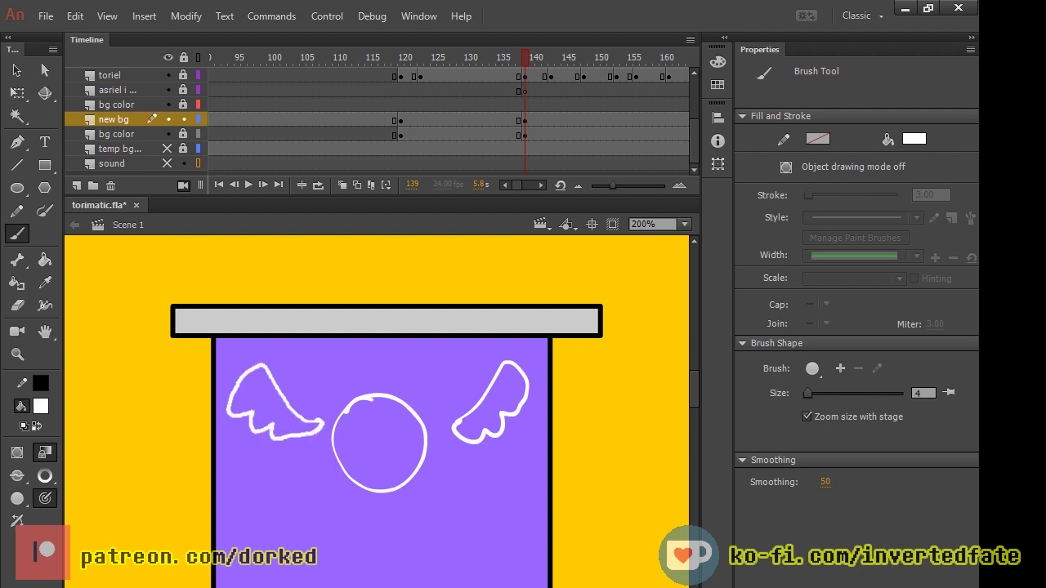
mouse_move(292, 553)
mouse_down()
mouse_move(407, 560)
mouse_move(367, 560)
mouse_up()
mouse_move(430, 550)
mouse_down()
mouse_move(462, 539)
mouse_move(437, 553)
mouse_move(435, 538)
mouse_up()
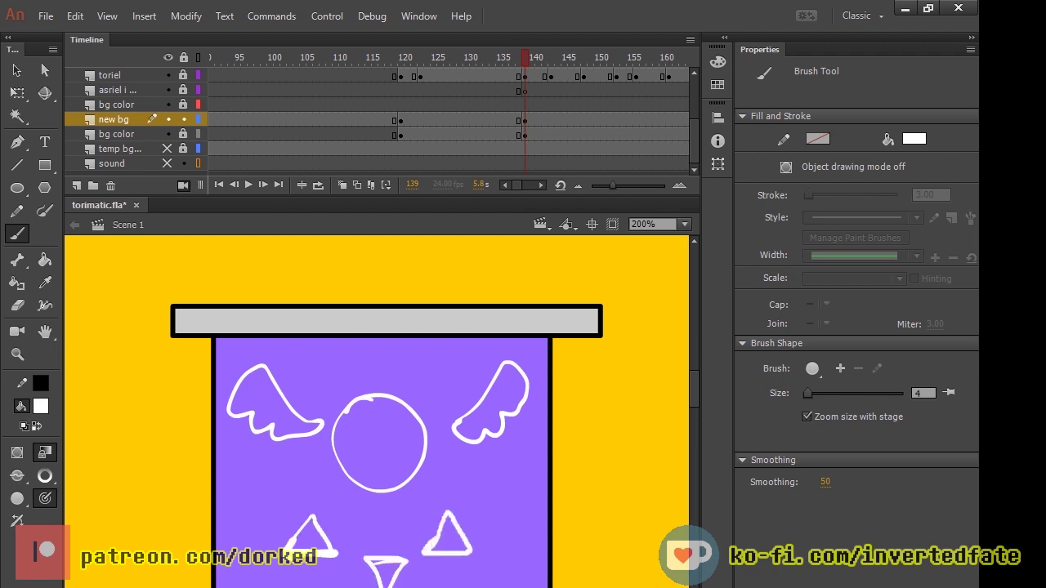
Step: Fill the emblem's circle, both wings and all three triangles with white
key(k)
click(379, 443)
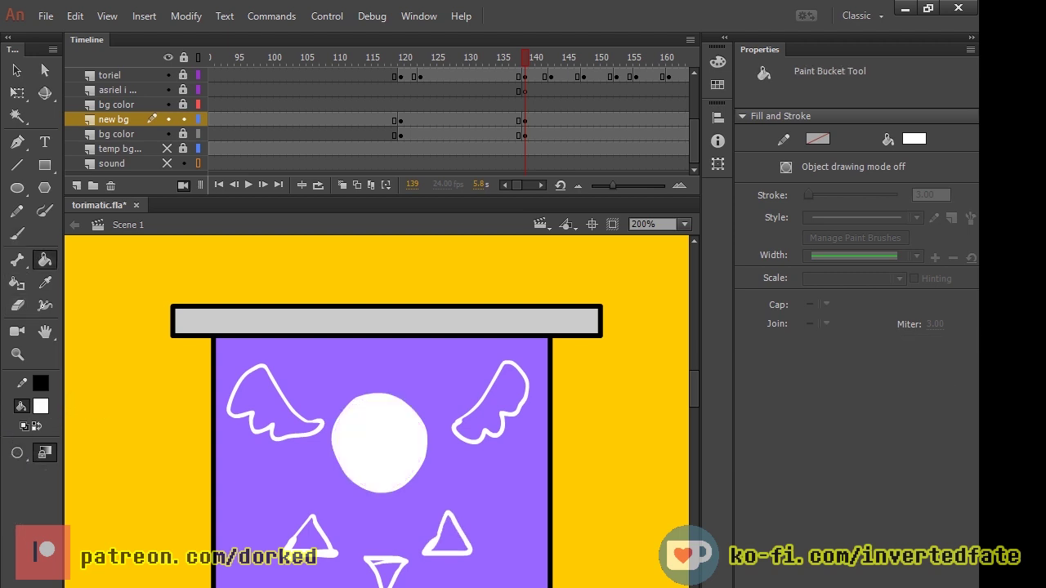
click(270, 405)
click(490, 402)
click(448, 536)
click(386, 569)
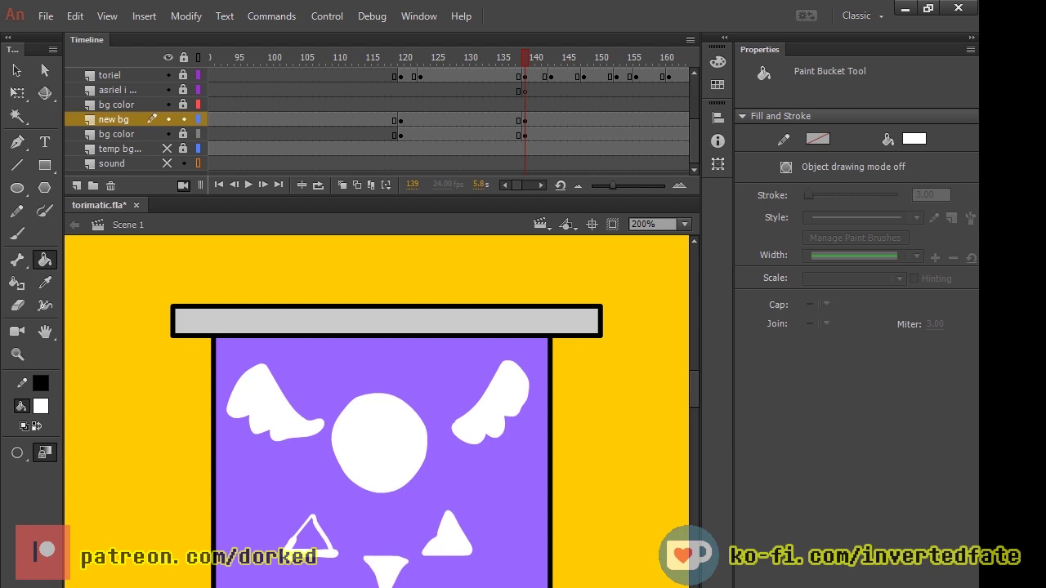
click(313, 541)
Step: Select the finished purple banner on the wall by outlining it with the Polygon Lasso tool
key(ctrl+minus)
key(ctrl+minus)
key(ctrl+minus)
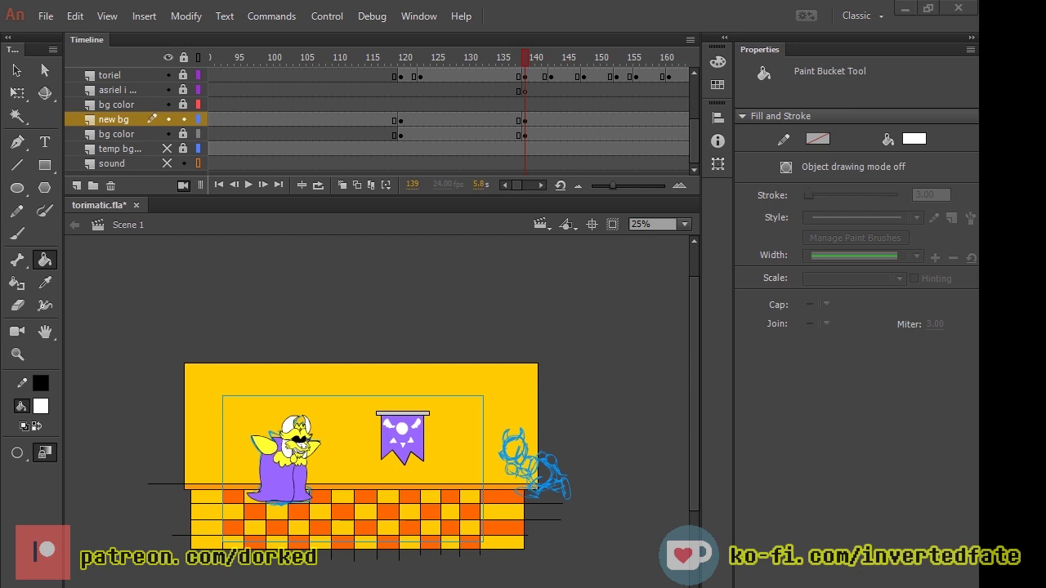
key(v)
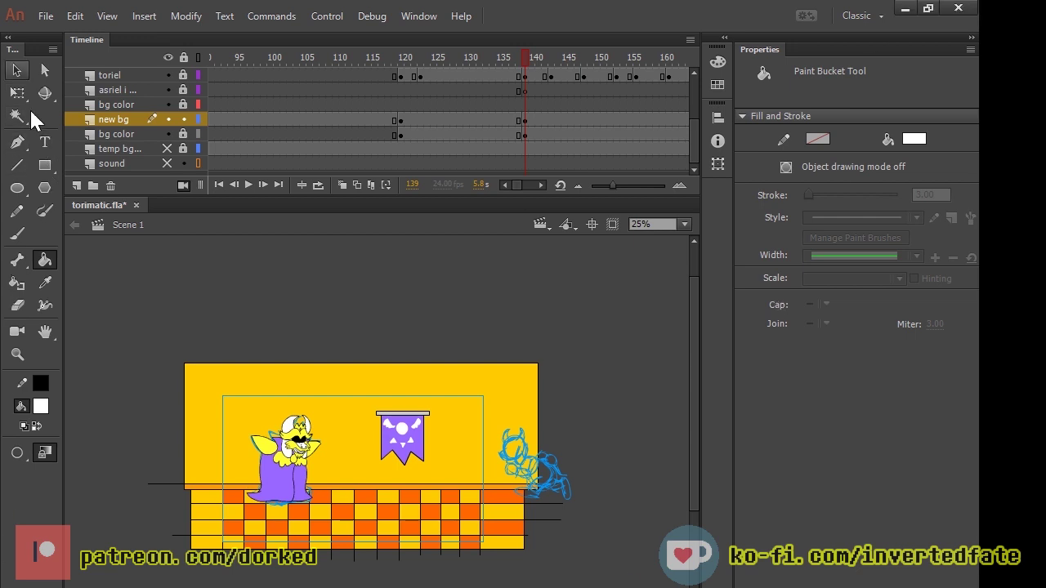
key(q)
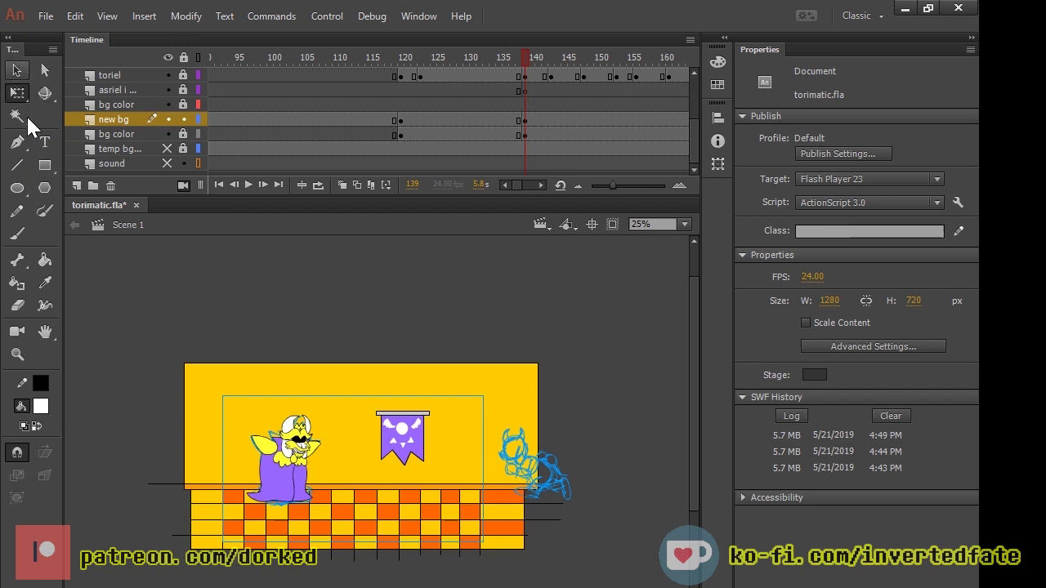
click(17, 116)
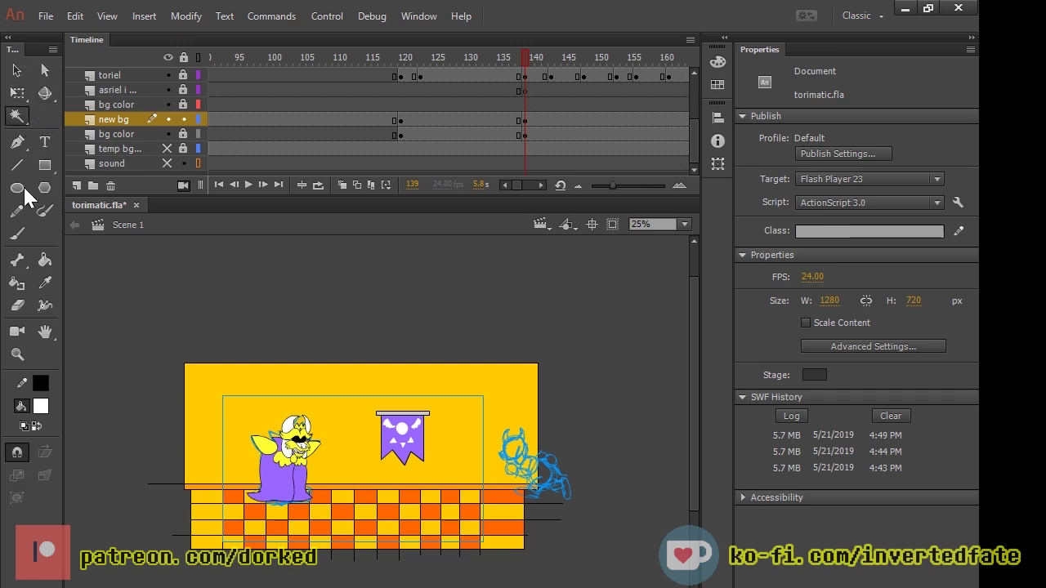
key(l)
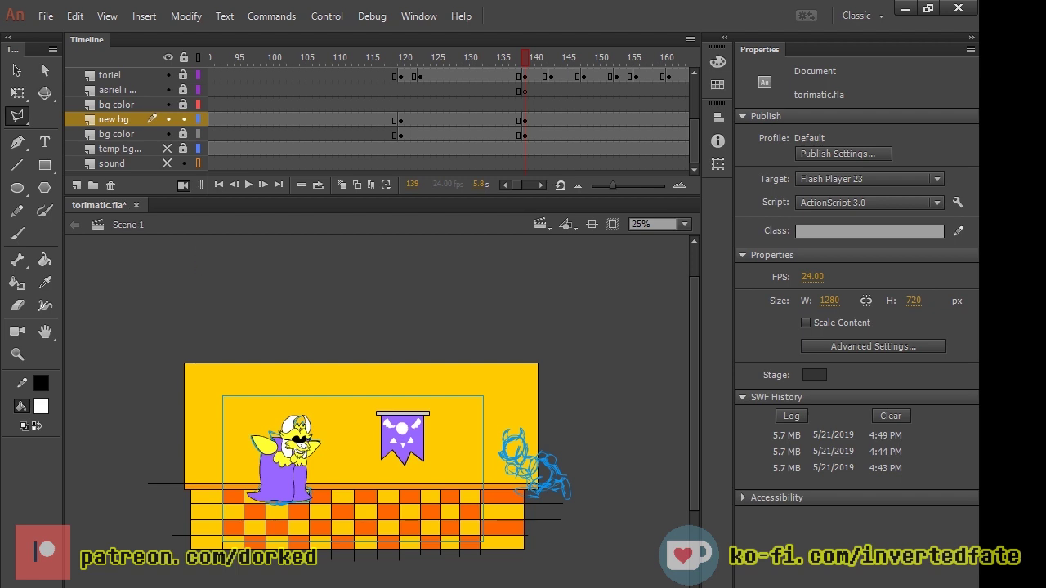
click(366, 406)
click(368, 411)
click(399, 401)
click(446, 413)
click(438, 468)
click(368, 472)
double_click(368, 448)
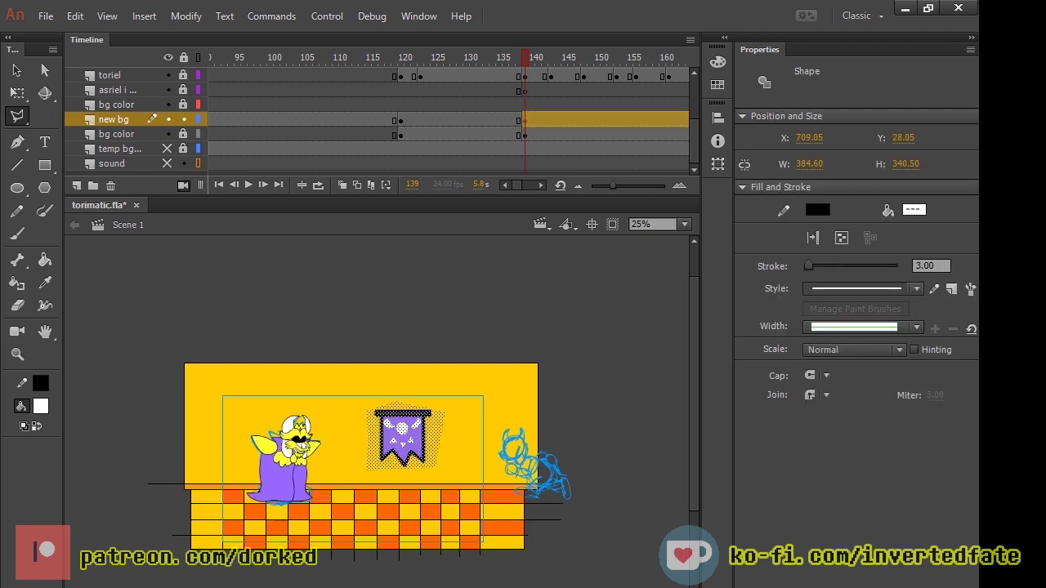
Step: Paste a copy of the banner and lower it level with the original banner
key(ctrl+v)
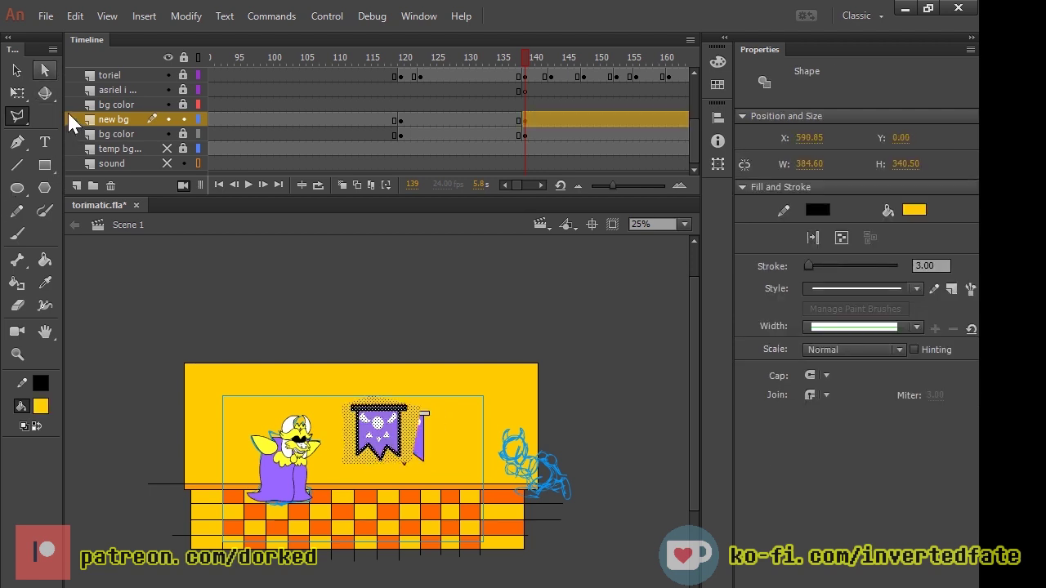
key(Down)
key(Down)
key(Down)
key(Down)
key(Down)
key(Down)
key(Down)
key(Down)
key(Down)
key(Down)
key(Down)
key(Down)
key(Down)
key(Down)
key(Down)
key(Down)
key(Down)
key(Down)
key(Down)
key(Down)
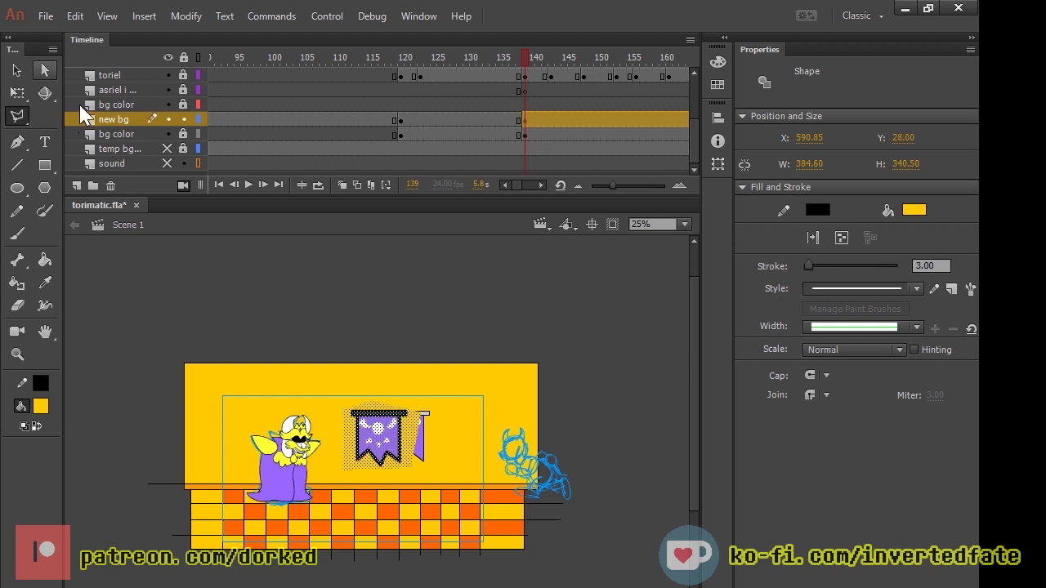
Step: Move the copied banner left along the wall to X 62.85, partly behind the character, and deselect it
key(Left)
key(Left)
key(Left)
key(Left)
key(Left)
key(Left)
key(Left)
key(Left)
key(Left)
key(Left)
key(Left)
key(Left)
key(Left)
key(Left)
key(Left)
key(Left)
key(Left)
key(Left)
key(Left)
key(Left)
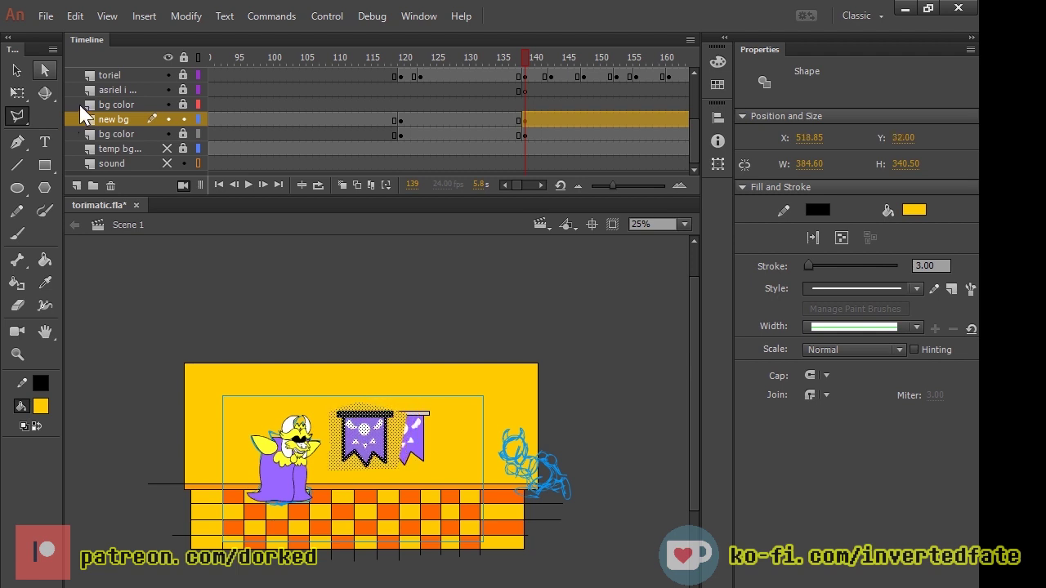
key(shift+Left)
key(shift+Left)
key(shift+Left)
key(shift+Left)
key(shift+Left)
key(shift+Left)
key(shift+Left)
key(shift+Left)
key(shift+Left)
key(shift+Left)
key(shift+Left)
key(shift+Left)
key(shift+Left)
key(shift+Left)
key(shift+Left)
key(shift+Left)
key(shift+Left)
key(shift+Left)
key(Left)
key(Left)
key(Left)
key(Left)
key(Left)
key(Left)
key(Left)
key(Left)
key(shift+Left)
key(shift+Left)
key(shift+Left)
key(shift+Left)
key(shift+Left)
key(shift+Left)
key(shift+Left)
key(shift+Left)
key(shift+Left)
key(shift+Left)
key(shift+Left)
key(shift+Left)
key(shift+Left)
key(shift+Left)
key(shift+Left)
key(shift+Left)
key(shift+Left)
key(Left)
key(Left)
key(Left)
key(Left)
key(Left)
key(Left)
key(Left)
key(Left)
key(Left)
key(Left)
key(Left)
key(Left)
key(Left)
key(Left)
key(Left)
key(Left)
key(Left)
key(Left)
key(Left)
key(Left)
key(Left)
key(Left)
key(Left)
key(Left)
key(Left)
key(Left)
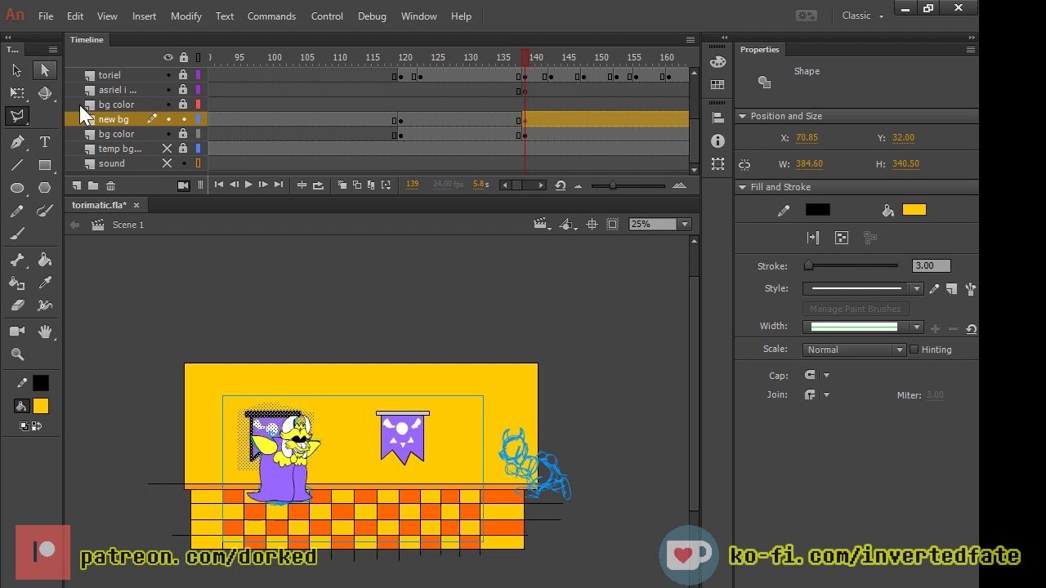
key(Left)
key(Left)
key(Left)
key(Left)
key(Left)
key(Left)
key(Left)
key(Left)
key(Right)
key(Right)
key(Right)
key(Right)
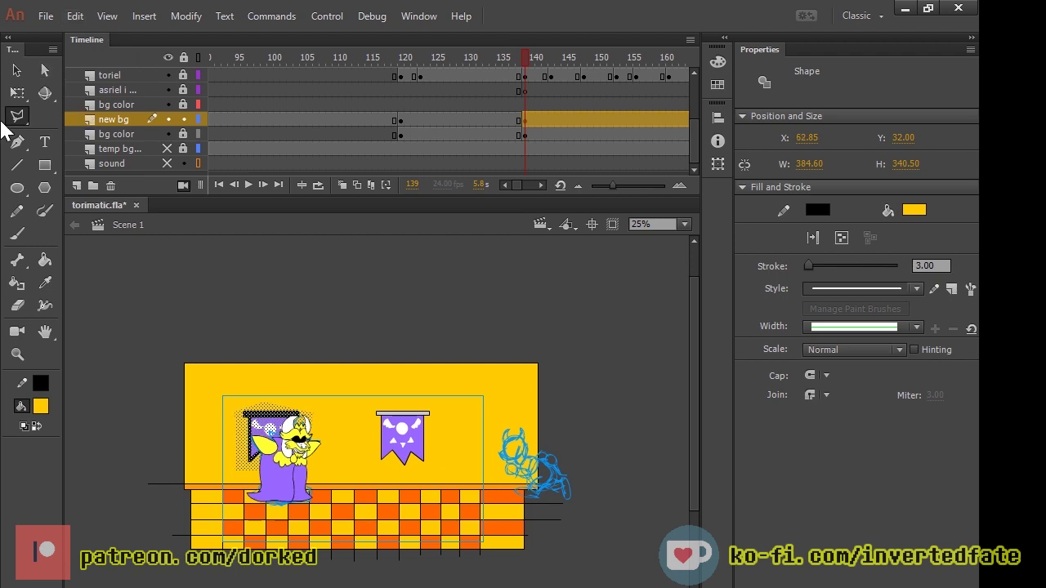
click(16, 71)
click(296, 380)
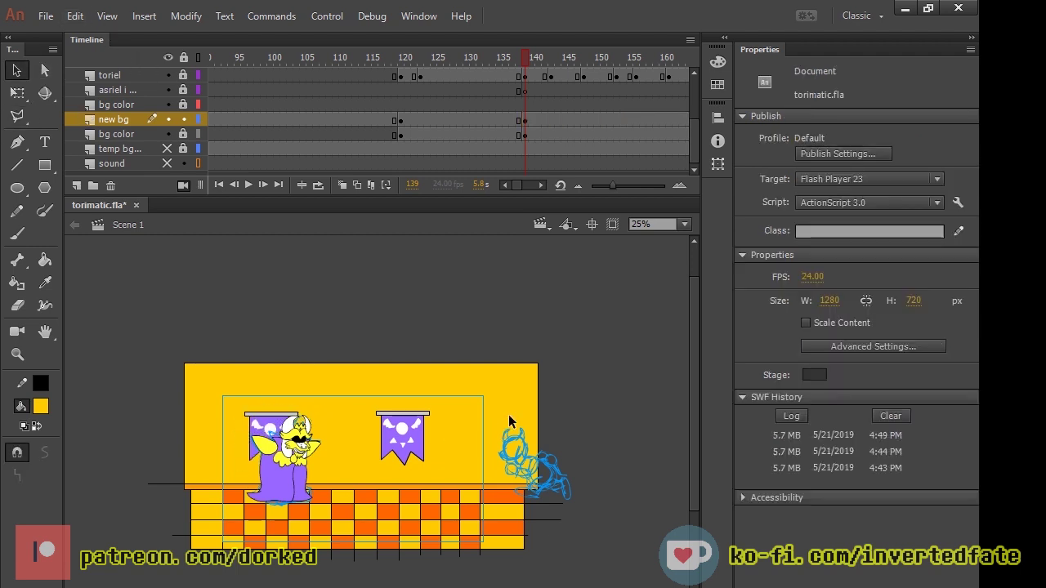
Step: Select the entire background drawing at frame 139 and go to frame 240 on the new bg layer
scroll(468, 559, down, 3)
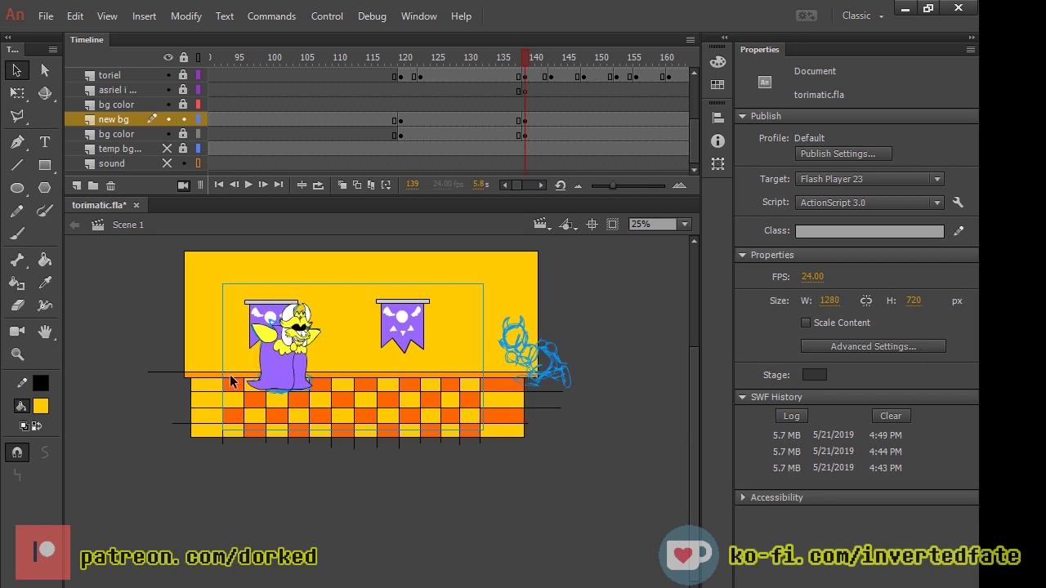
drag(155, 238, 604, 460)
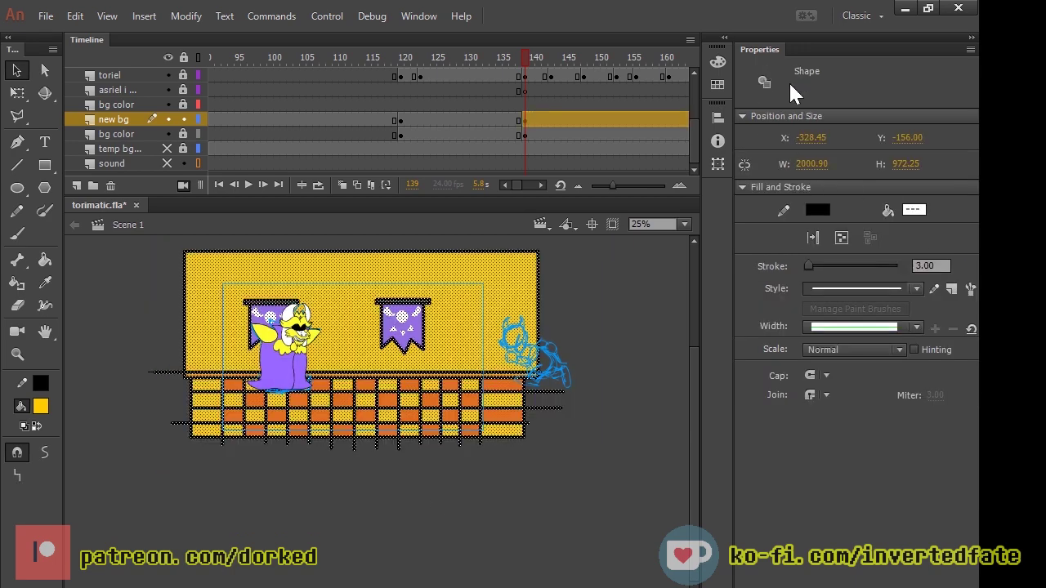
key(Return)
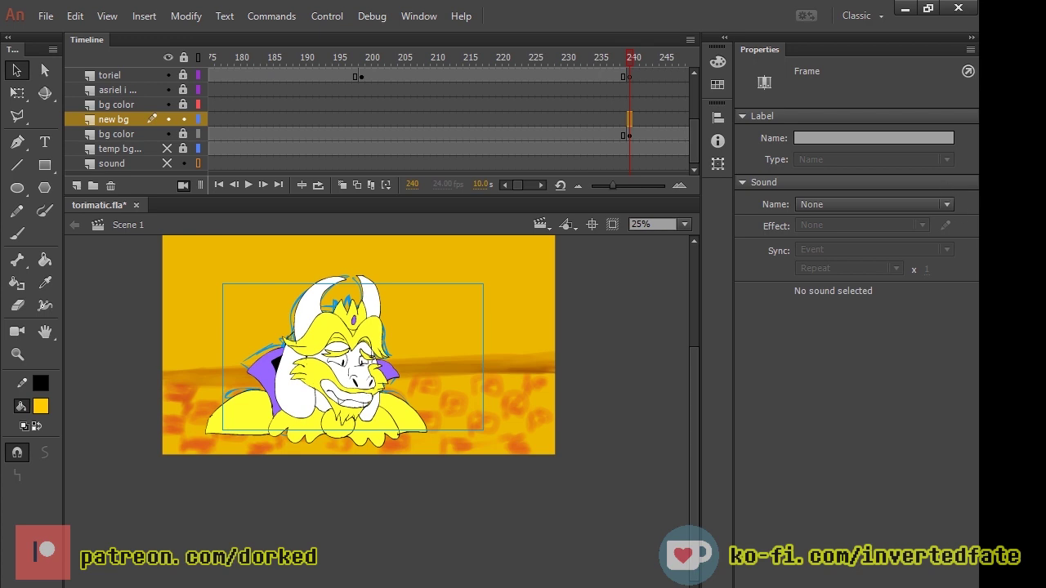
Step: Try pasting the doorway-and-window background in place at frame 240 of new bg and enlarging it
key(ctrl+shift+v)
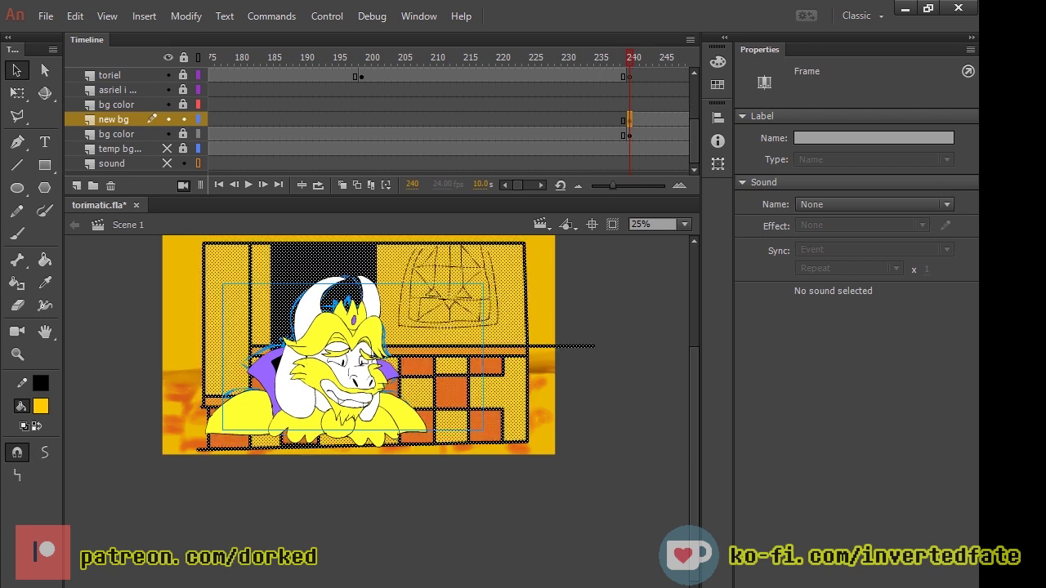
key(q)
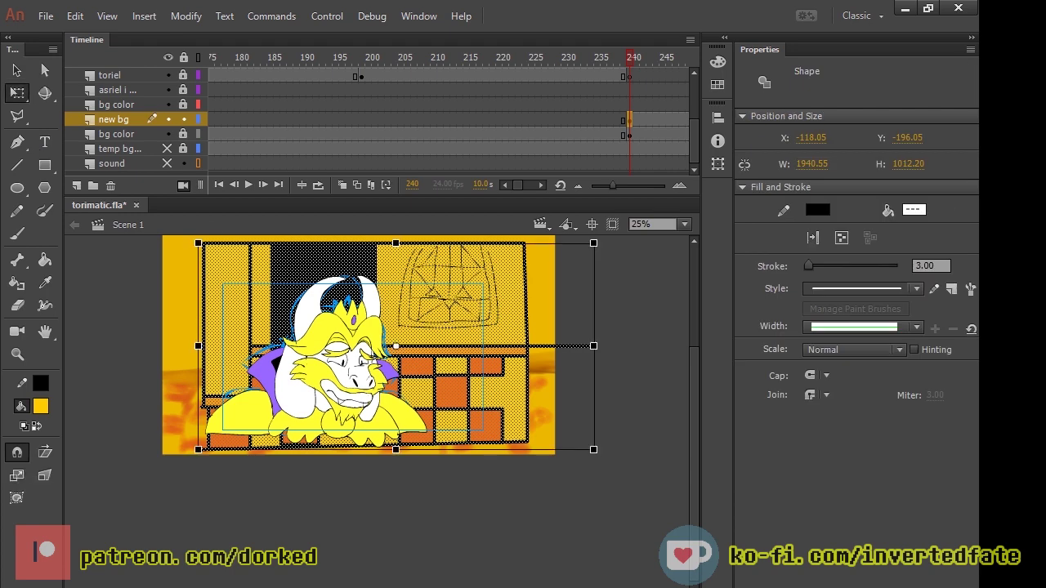
drag(593, 450, 642, 477)
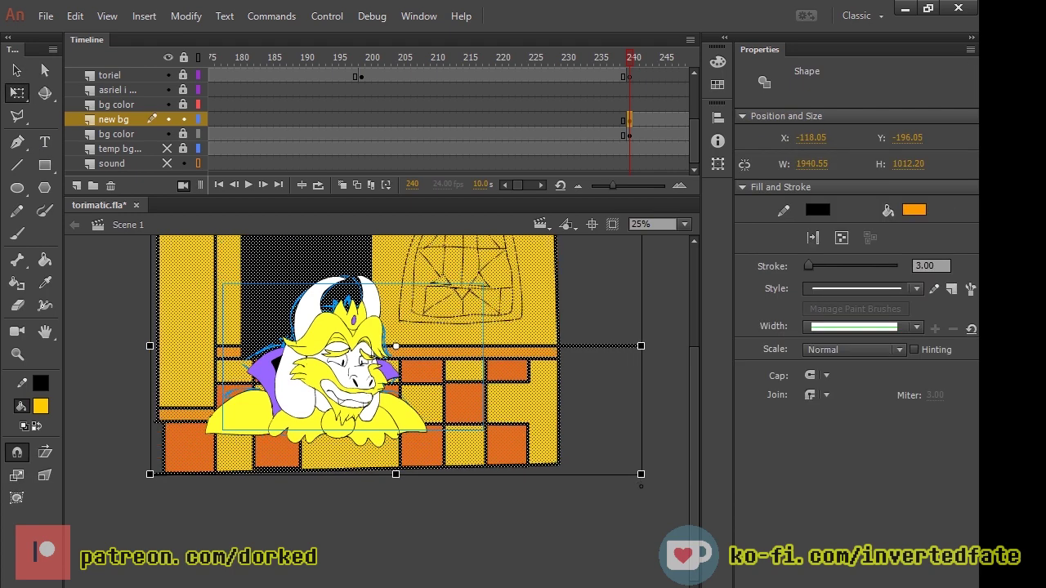
key(ctrl+z)
key(ctrl+z)
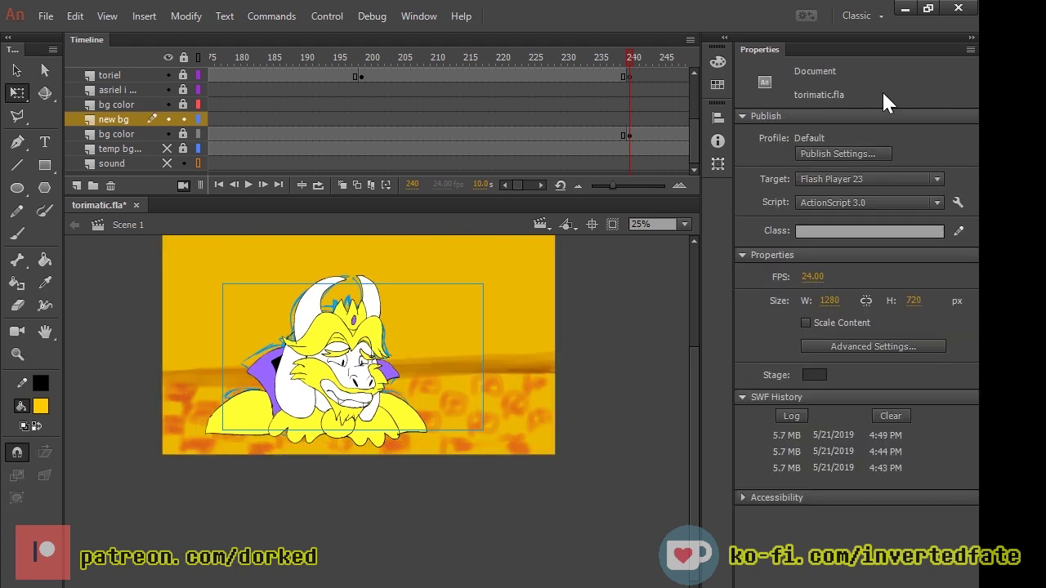
Step: Review the banner background at frame 139 and the rough doorway-and-window background at frame 172
drag(629, 58, 616, 134)
key(period)
key(period)
key(period)
key(ctrl+a)
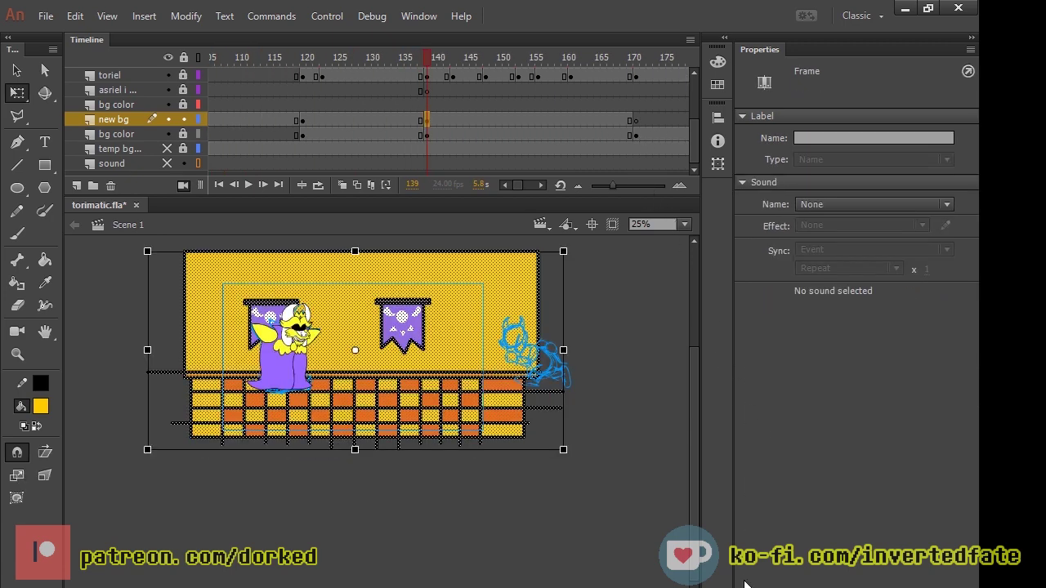
drag(635, 59, 380, 58)
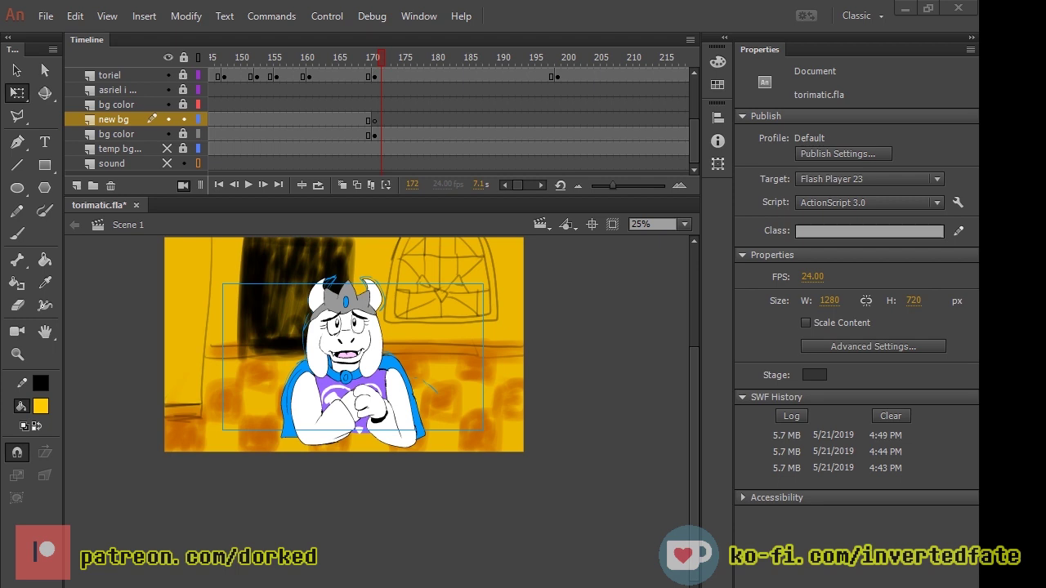
key(alt+Tab)
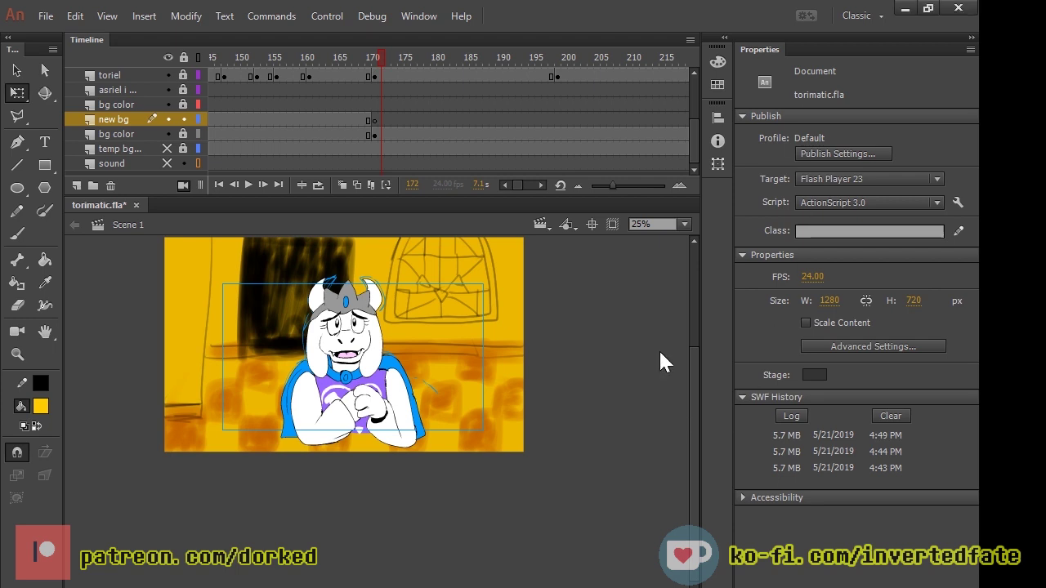
Step: Go through the shot to frame 240, where the yellow-bearded king appears, and insert a blank keyframe on new bg
key(comma)
key(period)
key(period)
key(period)
key(period)
key(period)
key(period)
key(period)
key(period)
key(period)
key(period)
key(period)
key(period)
key(period)
key(period)
key(period)
key(period)
key(period)
key(period)
key(period)
key(period)
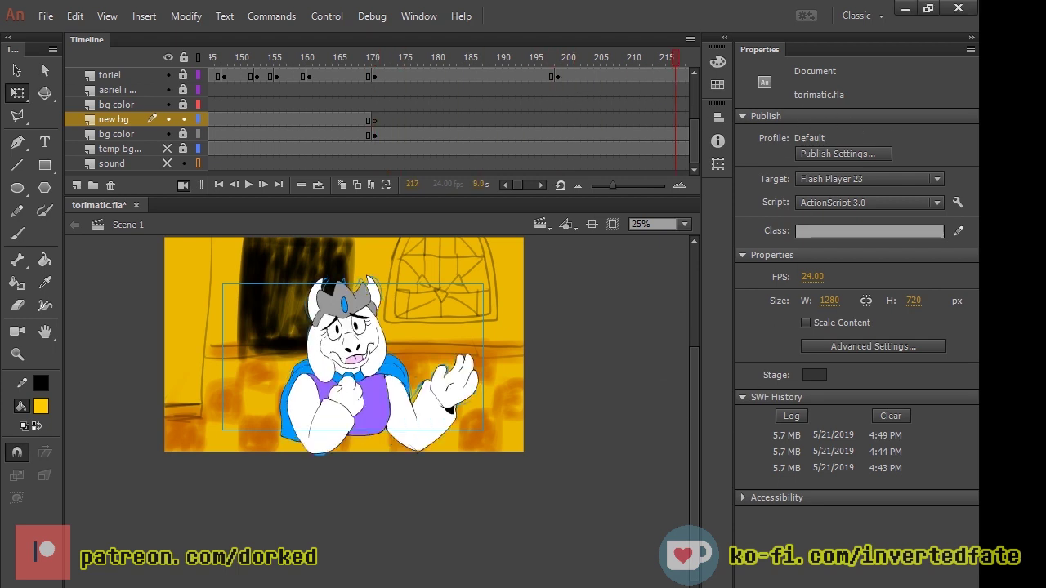
key(period)
key(period)
key(period)
key(period)
key(period)
key(period)
key(period)
key(period)
key(period)
key(period)
key(comma)
key(comma)
key(comma)
key(comma)
key(comma)
key(comma)
key(comma)
key(comma)
key(comma)
key(comma)
key(comma)
key(comma)
key(comma)
key(comma)
key(comma)
key(comma)
key(comma)
key(comma)
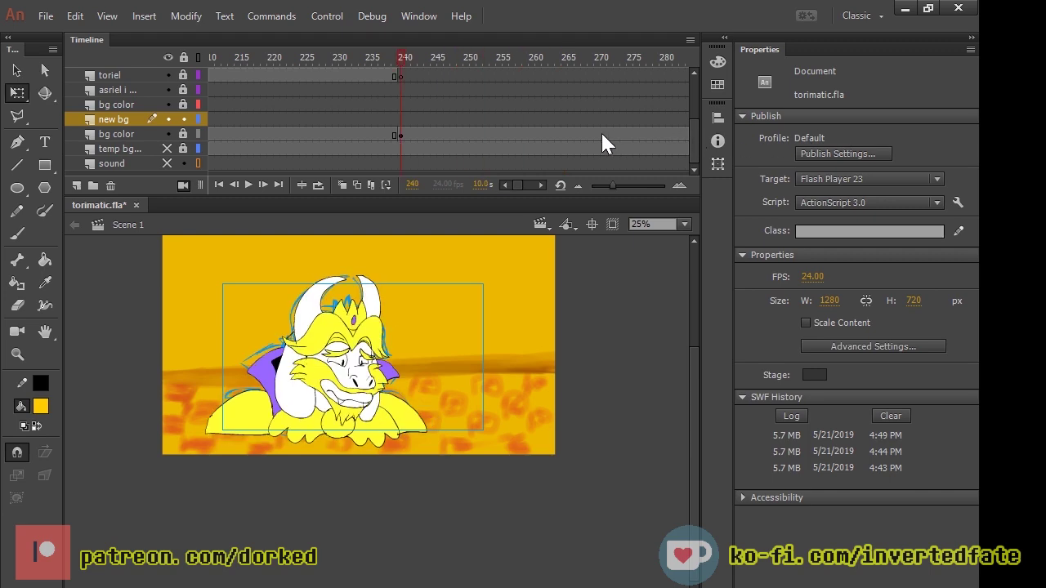
key(F7)
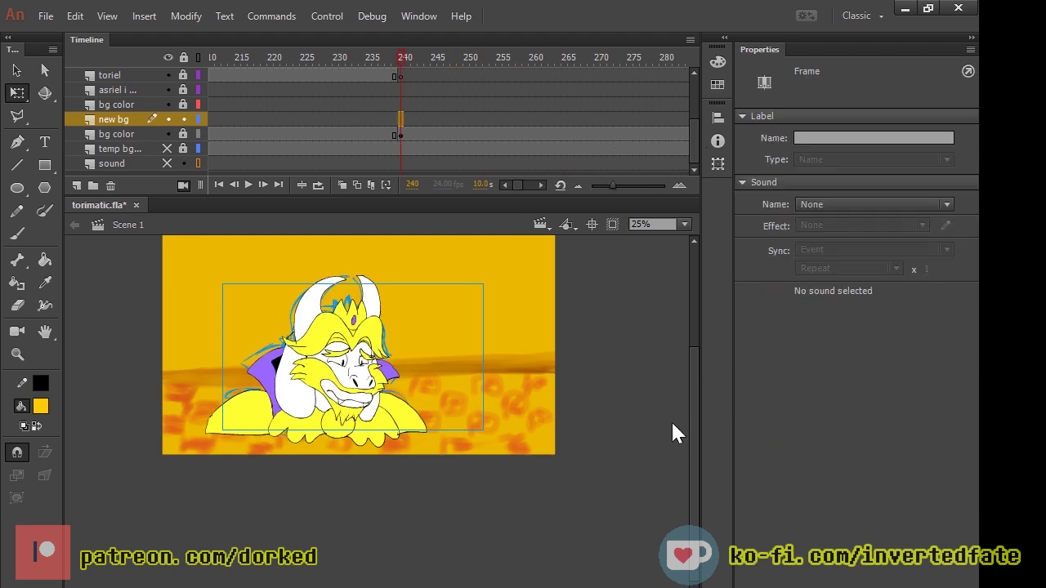
Step: Paste the banner background in place at frame 240 and fit it behind the king at W 2455.55, H 1172.30
key(ctrl+shift+v)
drag(563, 450, 664, 498)
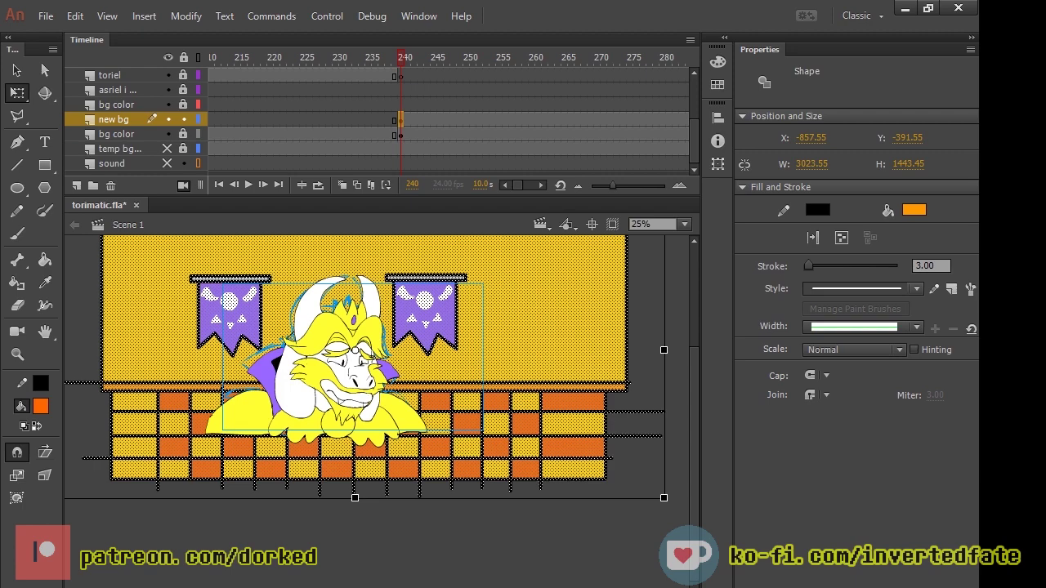
mouse_move(539, 327)
mouse_down()
mouse_move(544, 294)
mouse_move(539, 322)
mouse_up()
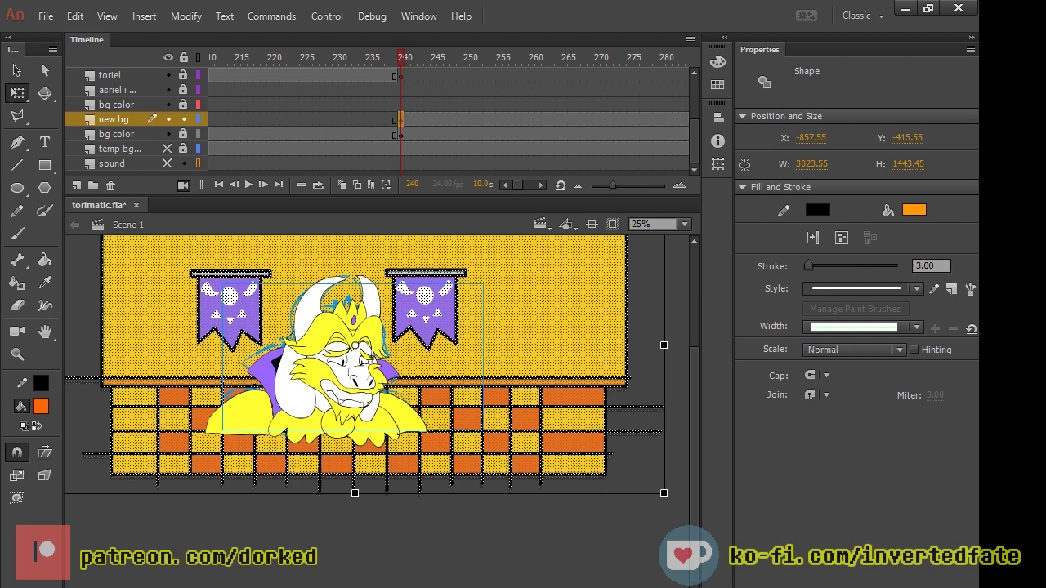
drag(663, 493, 606, 467)
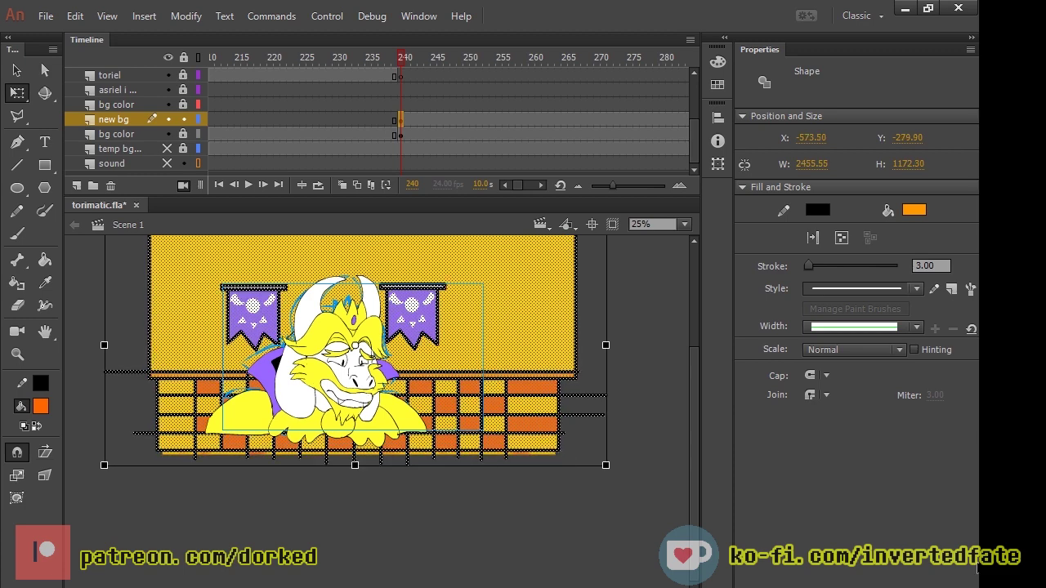
key(ctrl+shift+a)
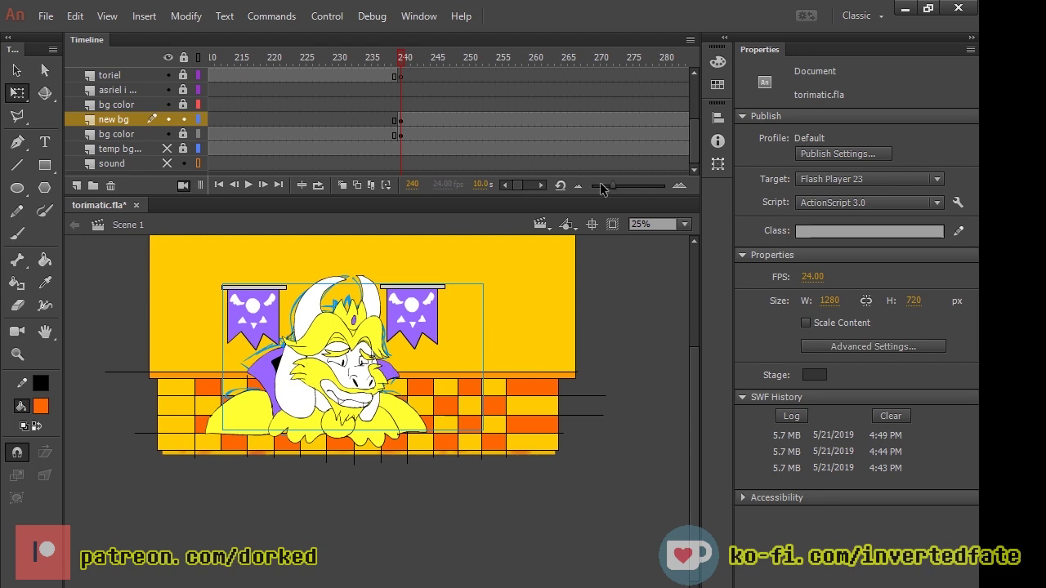
Step: Select the whole background at frame 240 and end its span with a blank keyframe at frame 311 of new bg
key(ctrl+a)
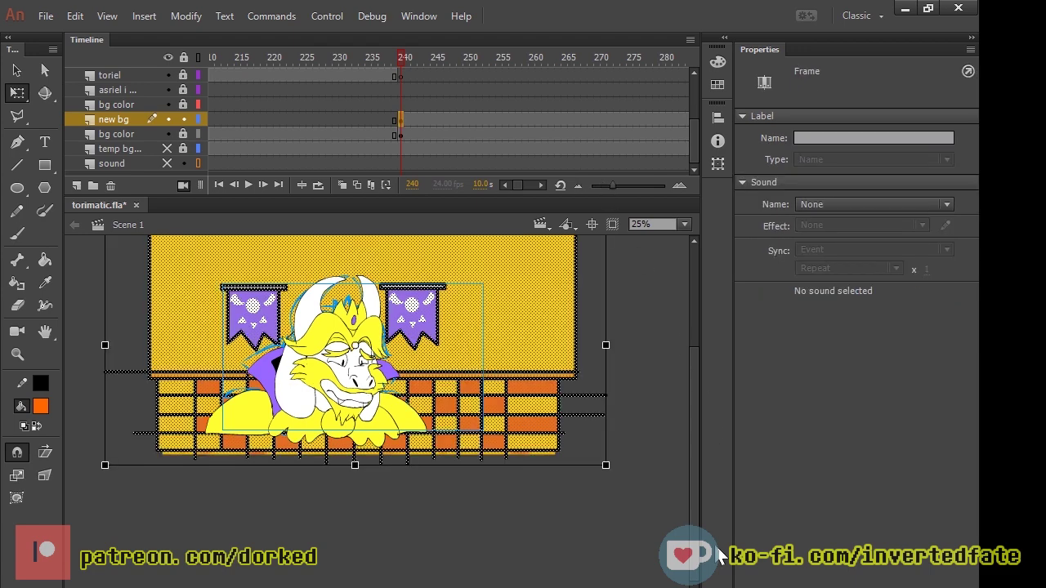
key(Return)
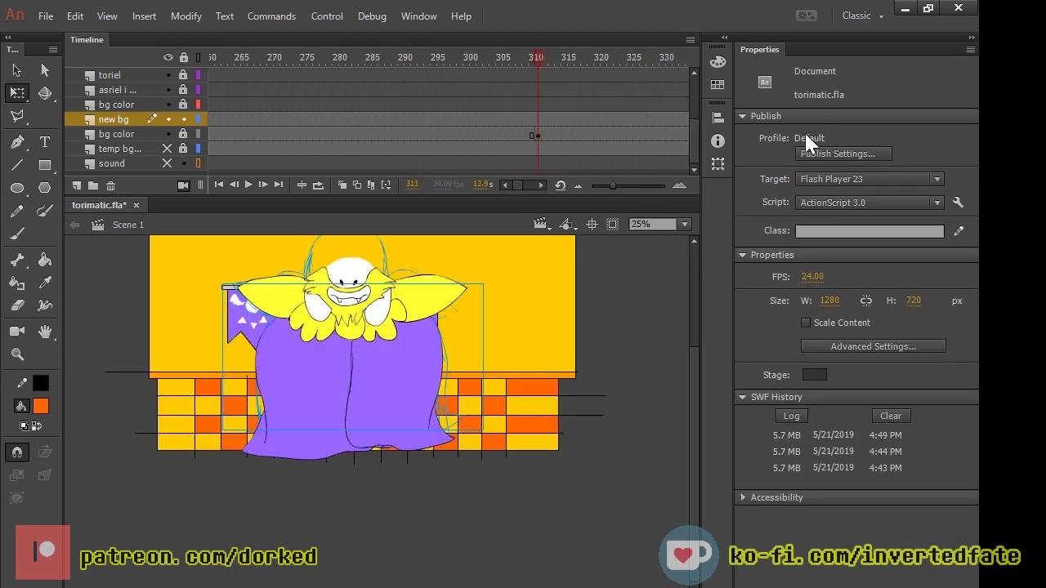
key(ctrl+a)
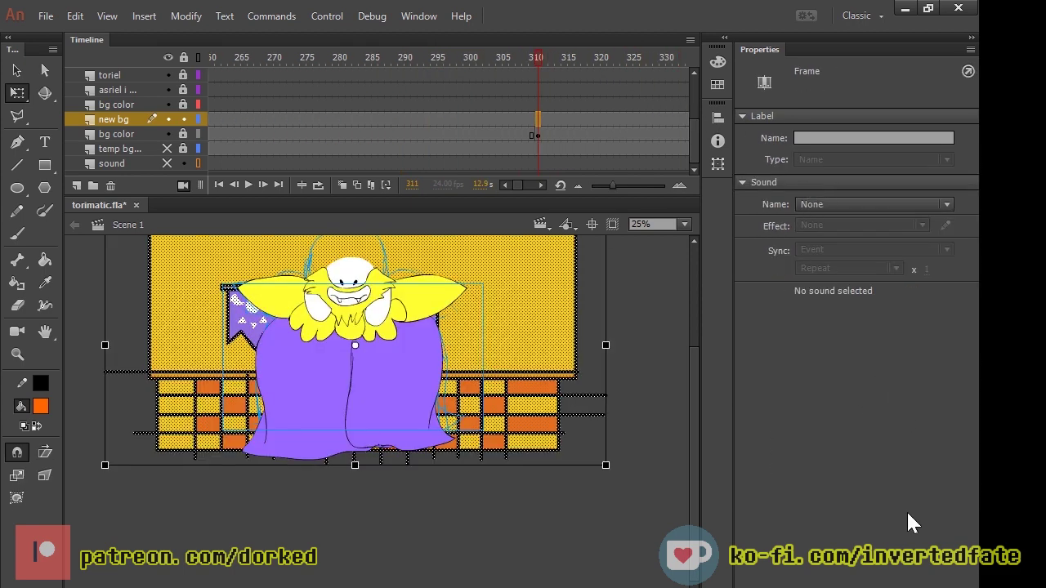
key(Delete)
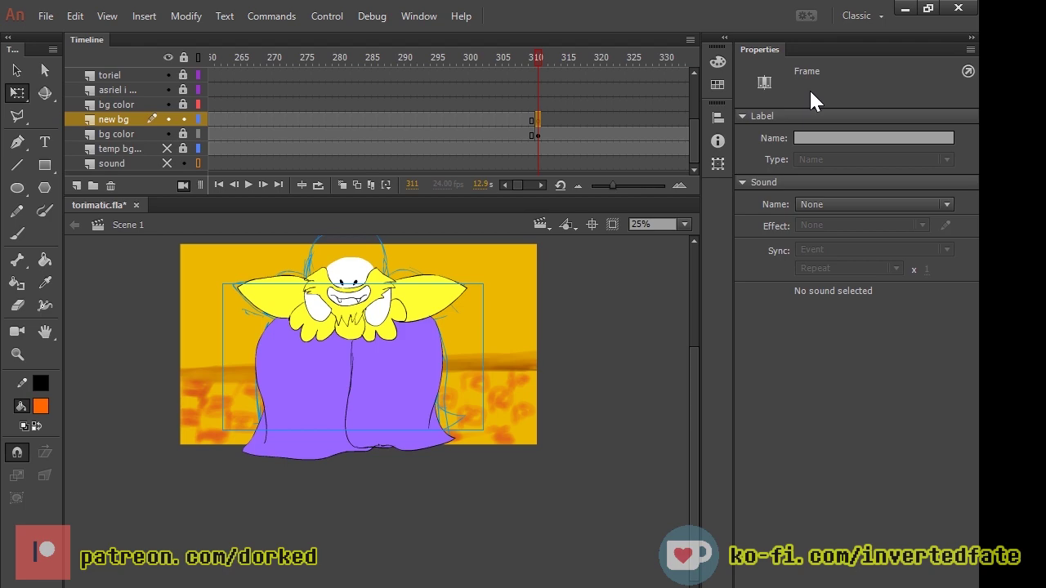
key(ctrl+shift+a)
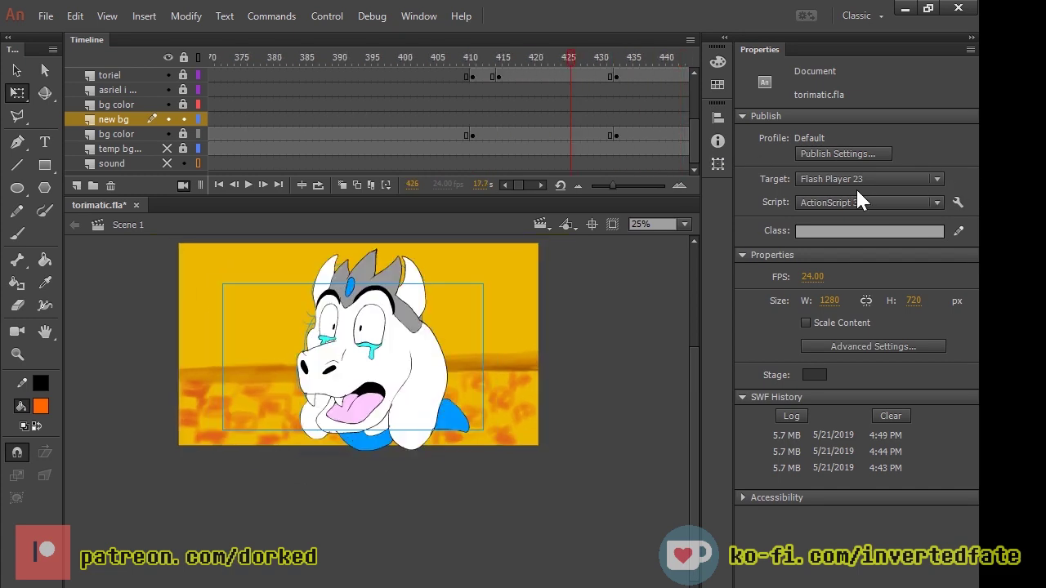
Step: Try pasting the banner background at frame 411 of new bg and enlarging it to W 3311.80, H 1581.05
key(.)
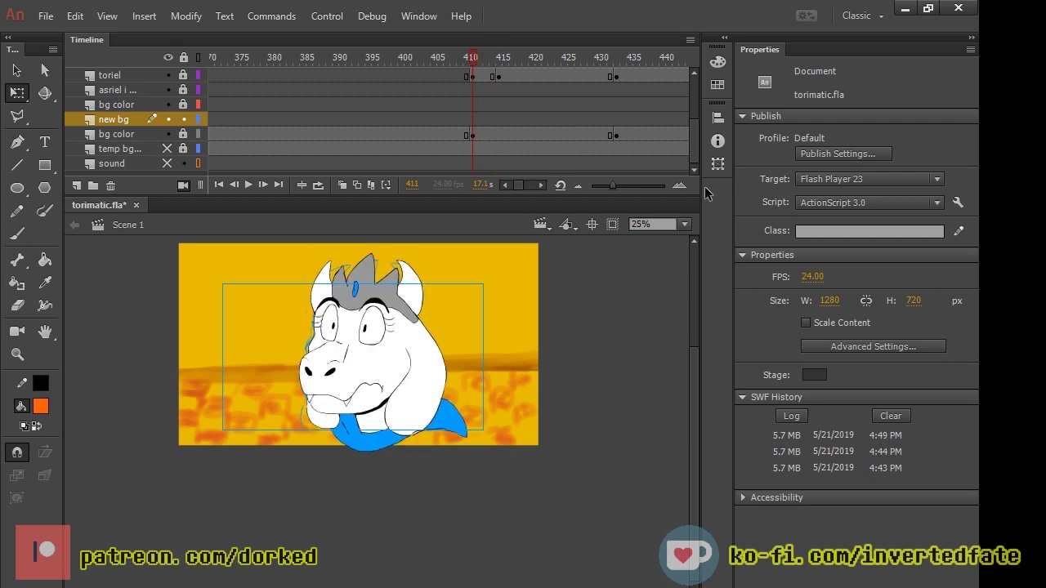
click(472, 120)
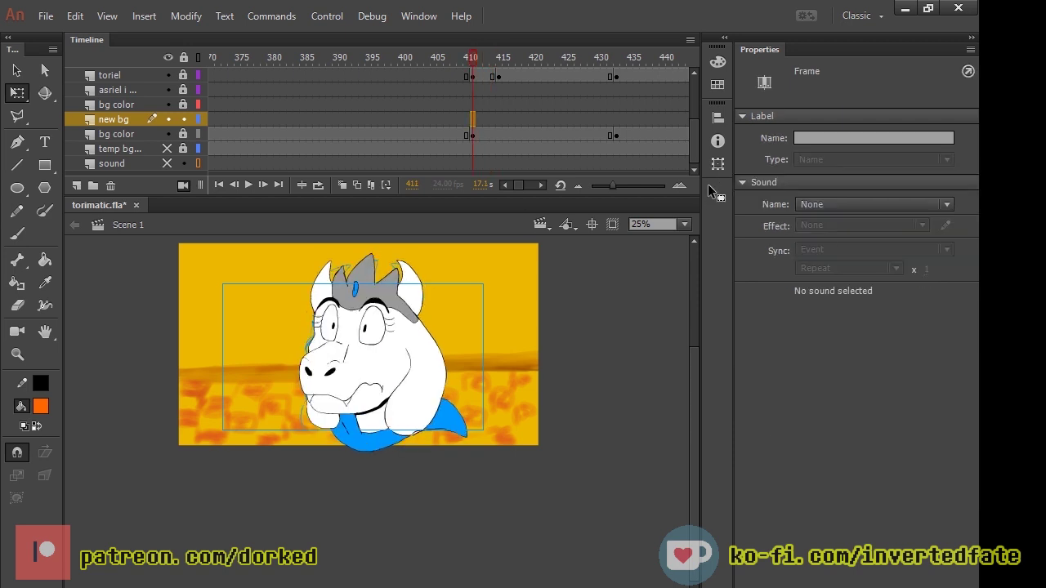
key(ctrl+v)
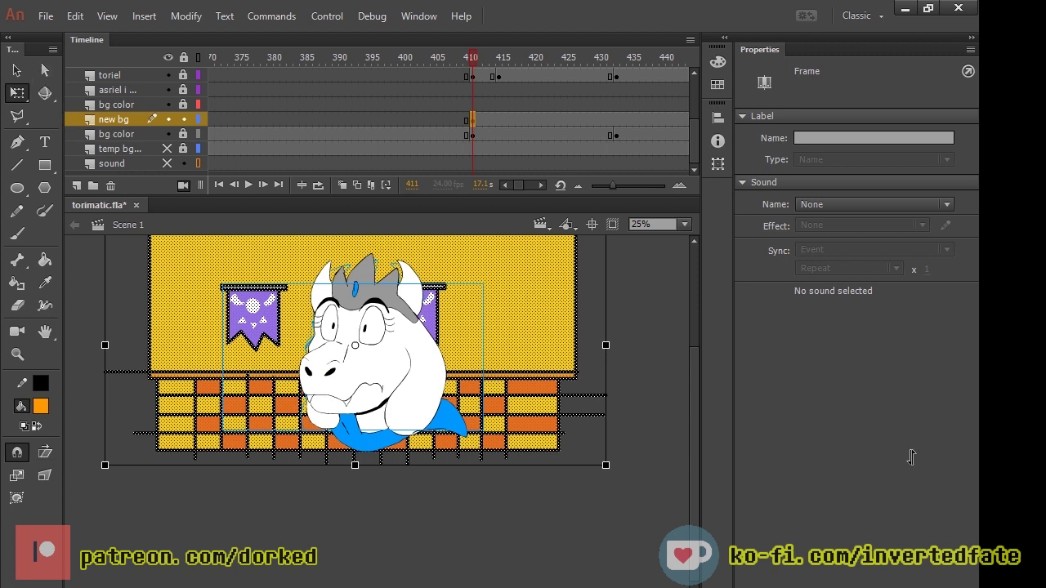
drag(606, 465, 693, 516)
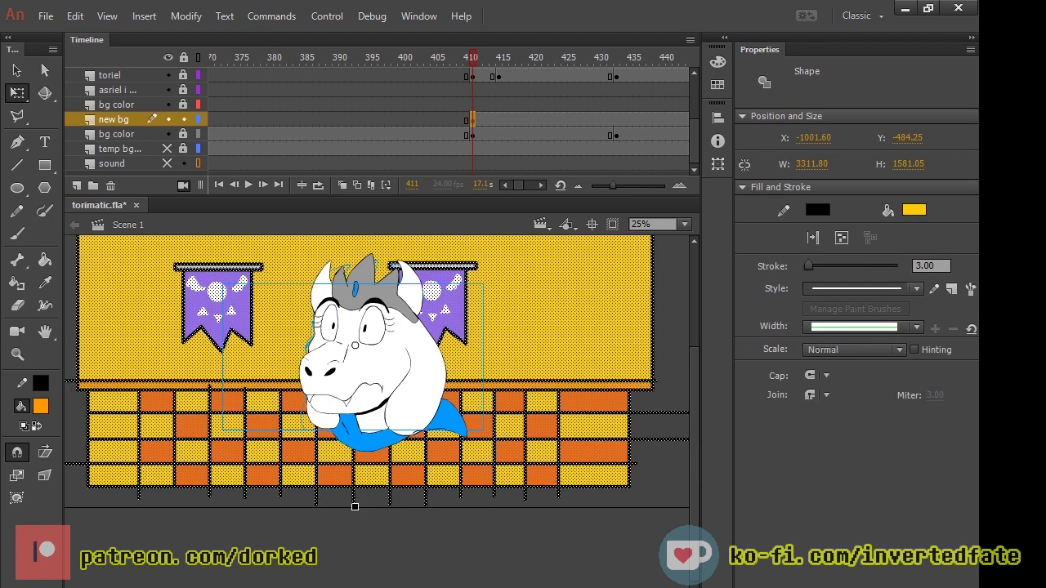
key(ctrl+z)
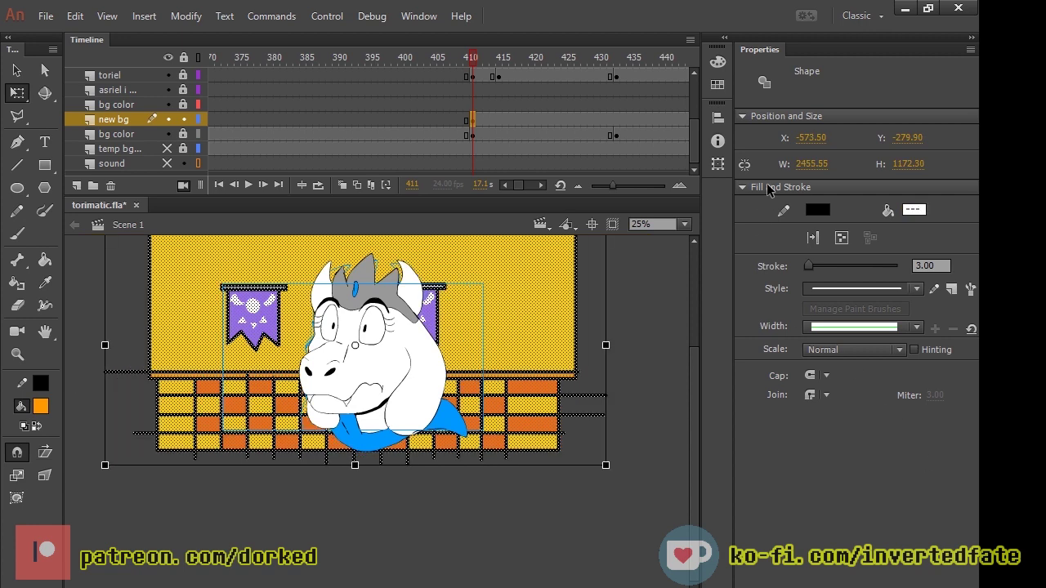
key(ctrl+z)
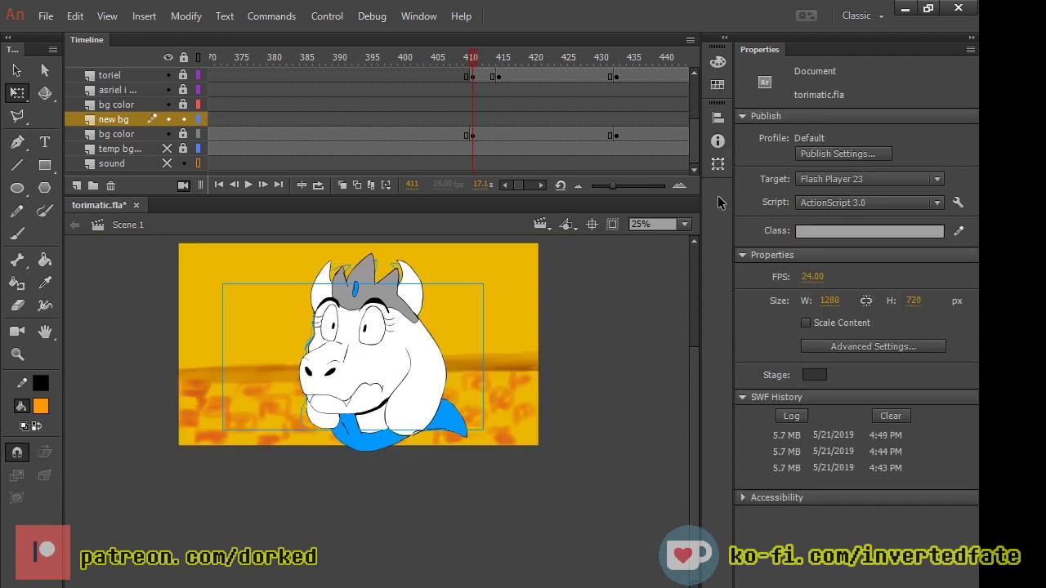
Step: Select the whole background at frame 240 and enlarge it to W 2935.65, H 1401.45
drag(472, 57, 553, 153)
key(ctrl+a)
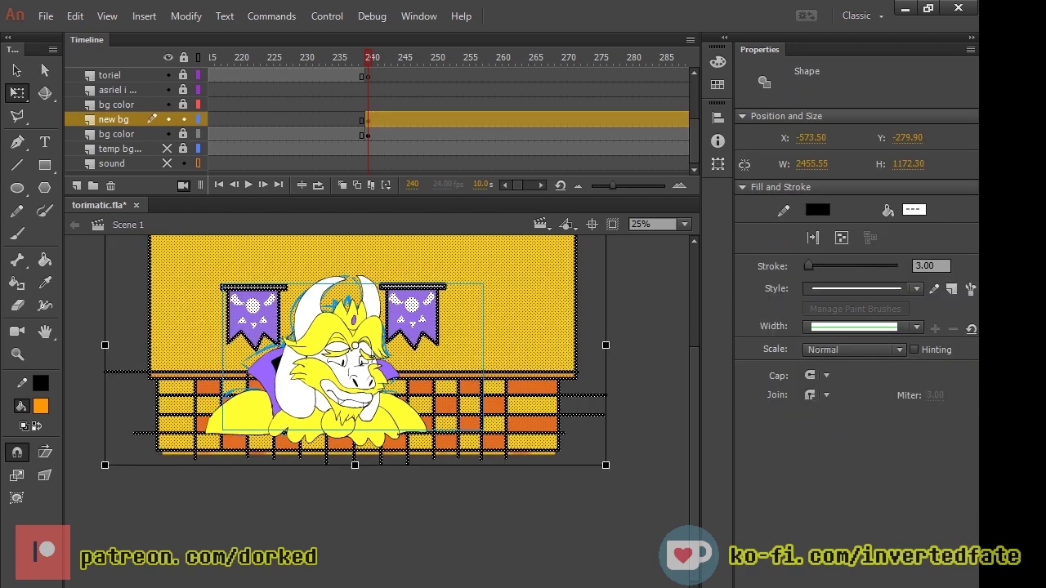
drag(606, 465, 654, 489)
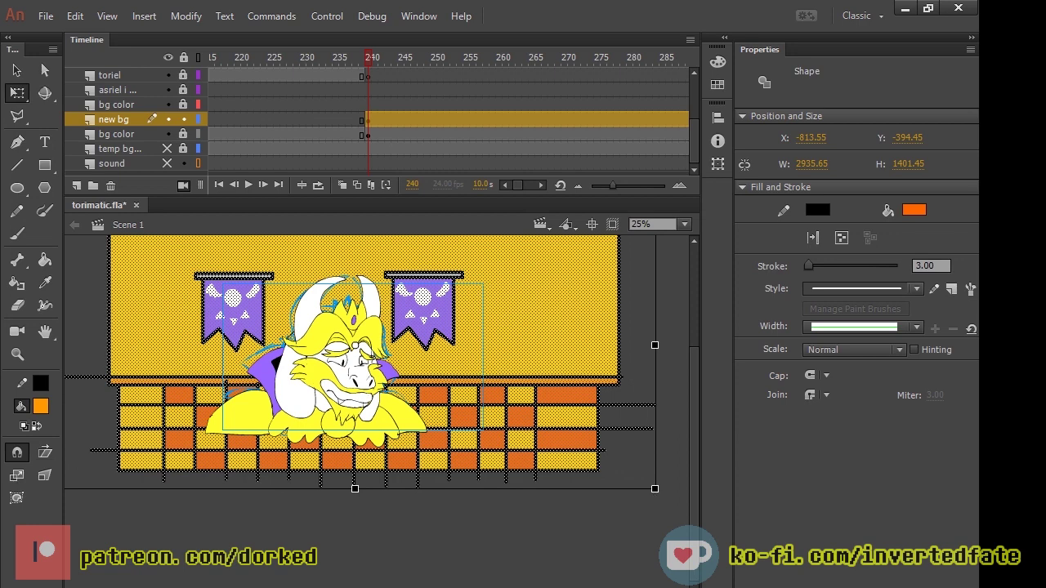
Step: Shift the frame 240 background right to X -356.85, placing one banner partly behind the king's head
key(shift+Right)
key(shift+Right)
key(shift+Right)
key(shift+Right)
key(shift+Right)
key(shift+Right)
key(shift+Right)
key(shift+Right)
key(shift+Right)
key(shift+Right)
key(shift+Right)
key(shift+Right)
key(shift+Right)
key(shift+Right)
key(shift+Right)
key(shift+Right)
key(shift+Right)
key(shift+Right)
key(shift+Right)
key(shift+Right)
key(shift+Right)
key(shift+Right)
key(shift+Right)
key(shift+Right)
key(shift+Right)
key(shift+Right)
key(shift+Right)
key(shift+Right)
key(shift+Right)
key(shift+Right)
key(shift+Right)
key(shift+Right)
key(shift+Right)
key(shift+Right)
key(shift+Right)
key(shift+Right)
key(shift+Right)
key(shift+Right)
key(shift+Right)
key(shift+Right)
key(shift+Down)
key(shift+Down)
key(shift+Down)
key(shift+Down)
key(shift+Up)
key(shift+Up)
key(shift+Up)
key(shift+Up)
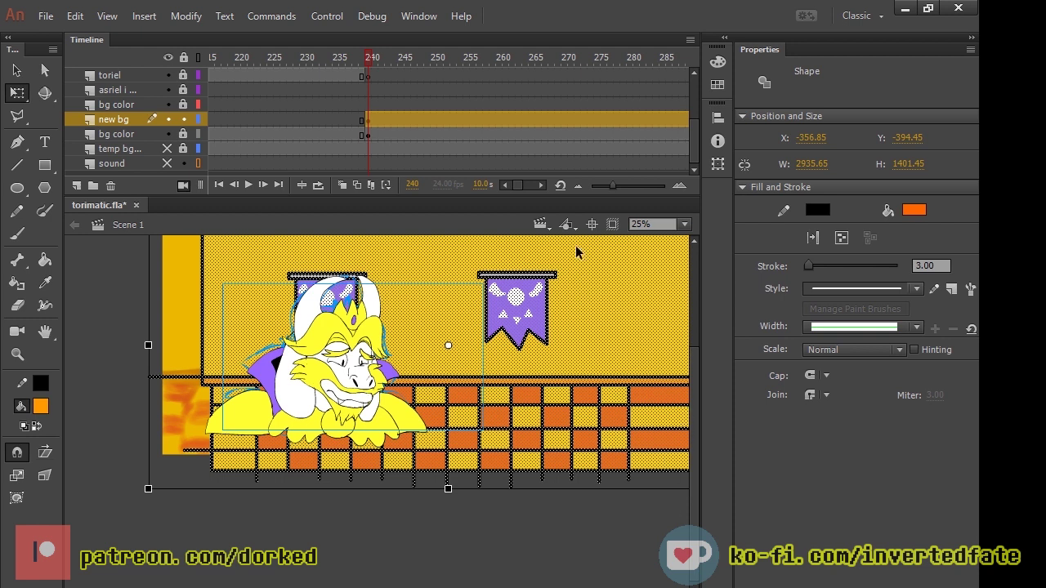
Step: Select the repositioned background at frame 240 and paste it in place at frame 411 of new bg
click(552, 186)
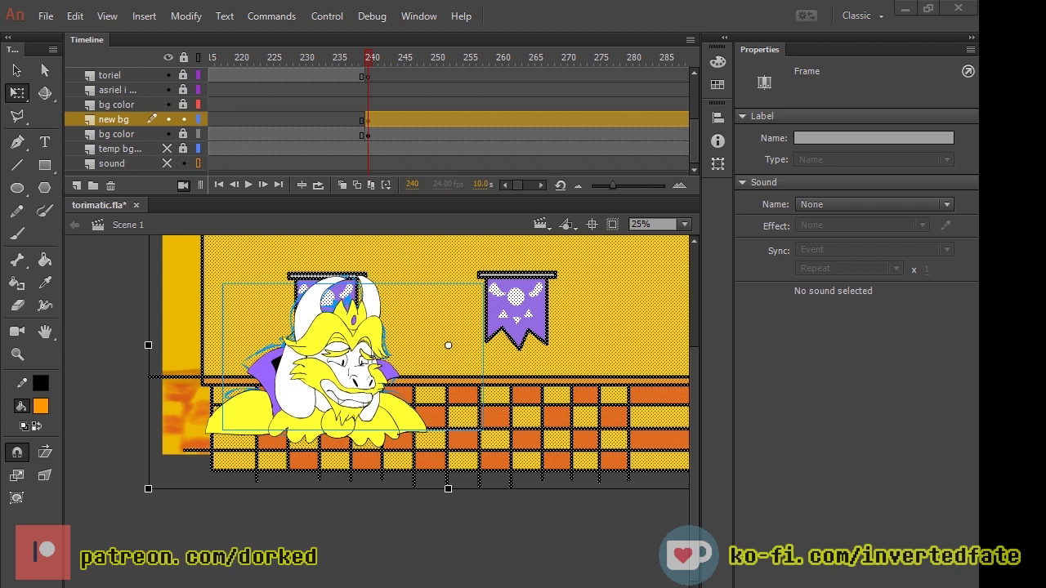
click(787, 4)
key(comma)
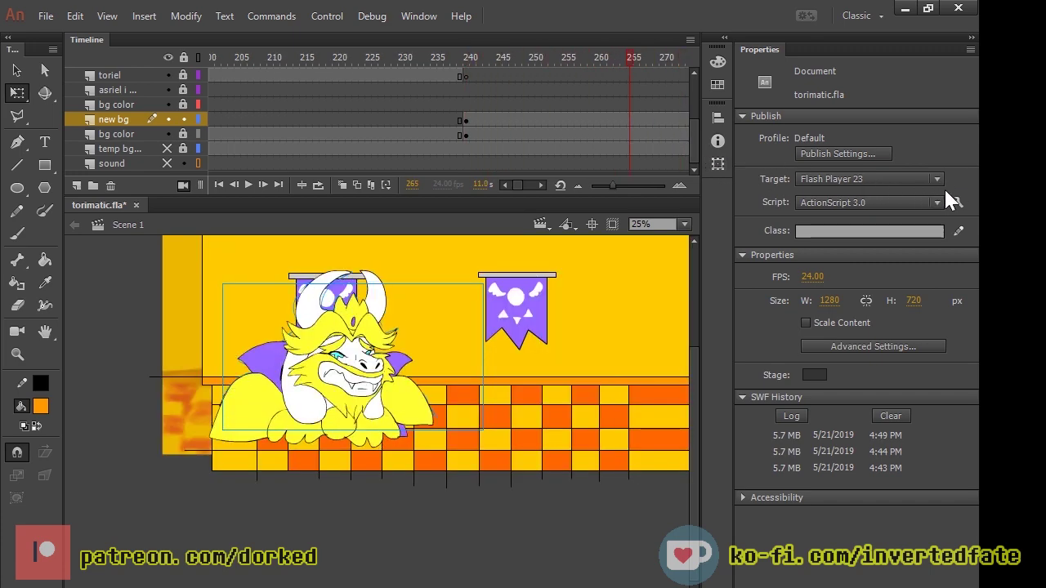
drag(649, 57, 538, 57)
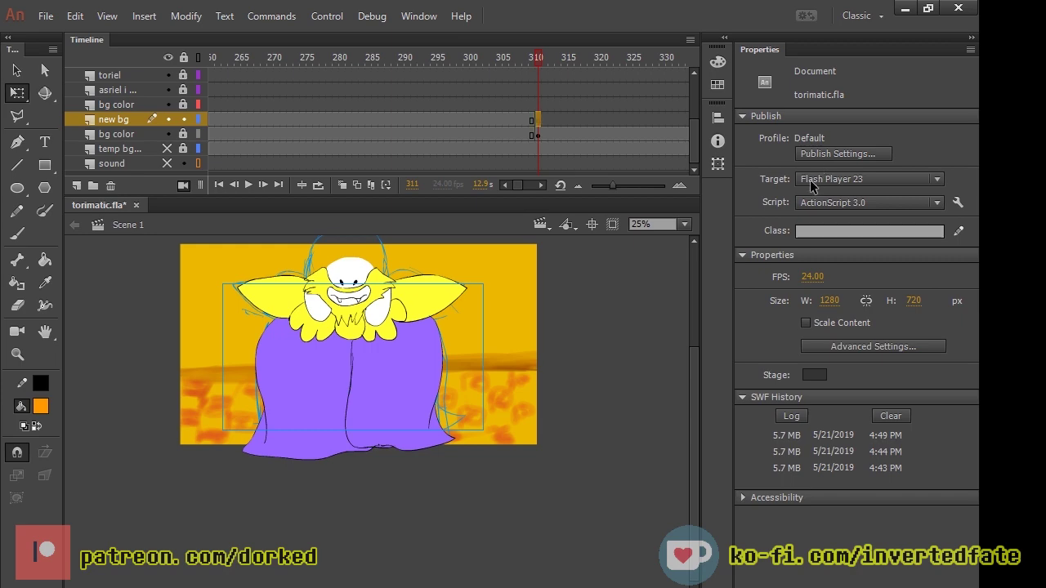
key(Return)
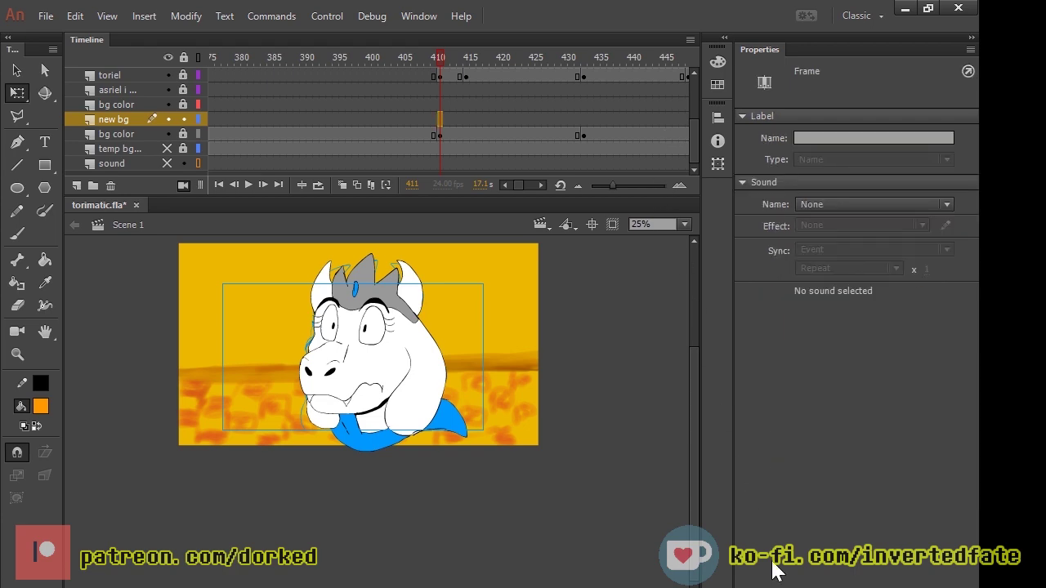
key(ctrl+v)
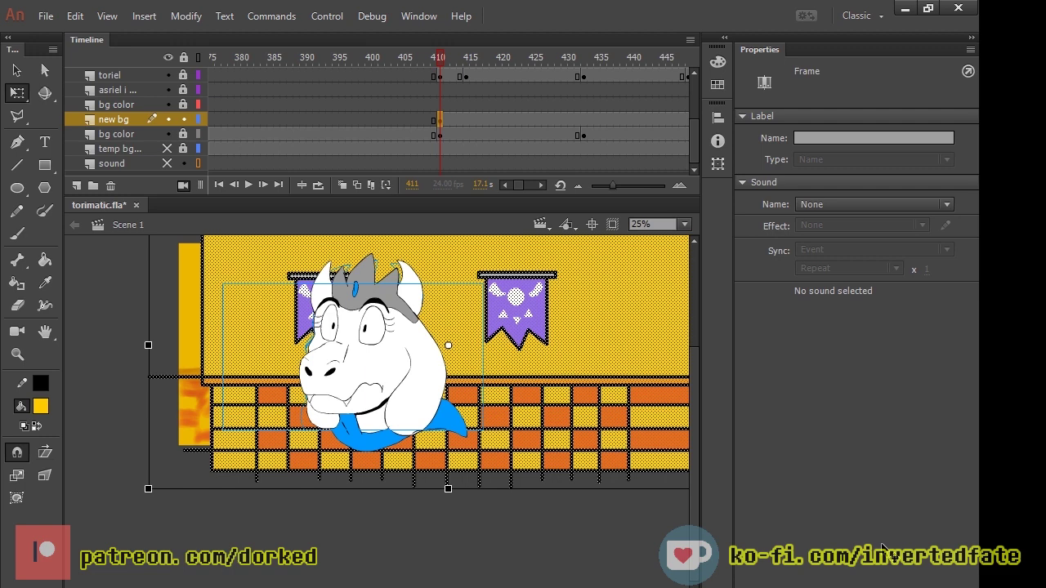
Step: Move the pasted background at frame 411 left to X -1301.05, comparing it with the preceding shot at frame 407
mouse_move(883, 547)
mouse_down()
mouse_move(547, 547)
mouse_move(556, 541)
mouse_up()
key(comma)
key(comma)
key(comma)
key(comma)
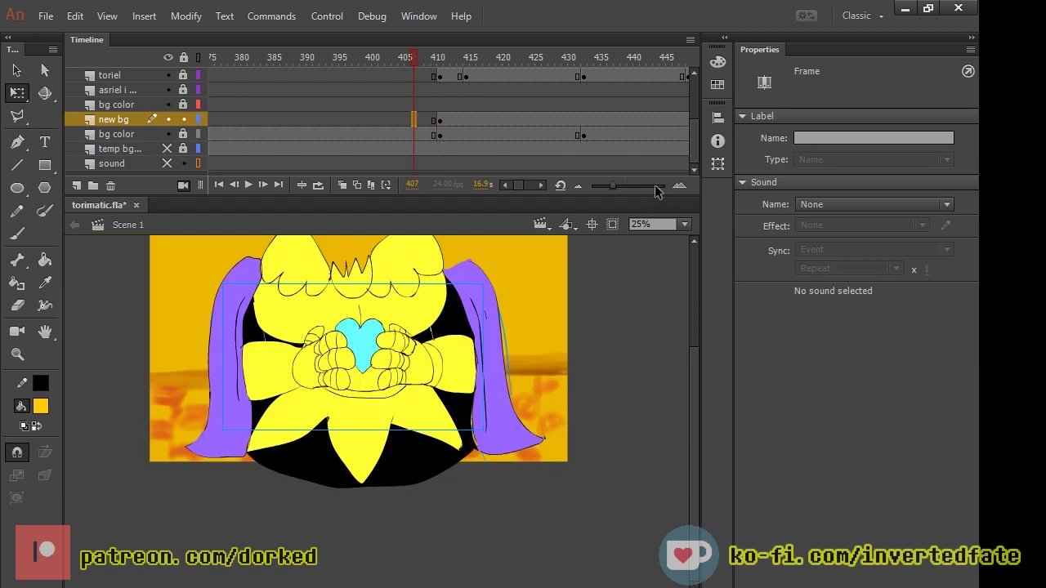
key(period)
key(period)
key(period)
key(period)
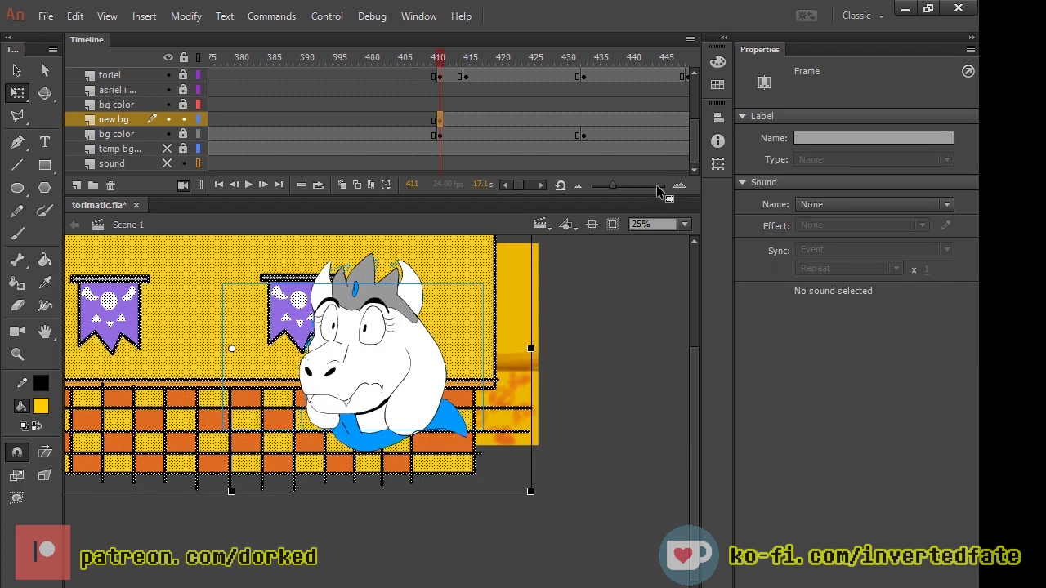
drag(696, 527, 727, 526)
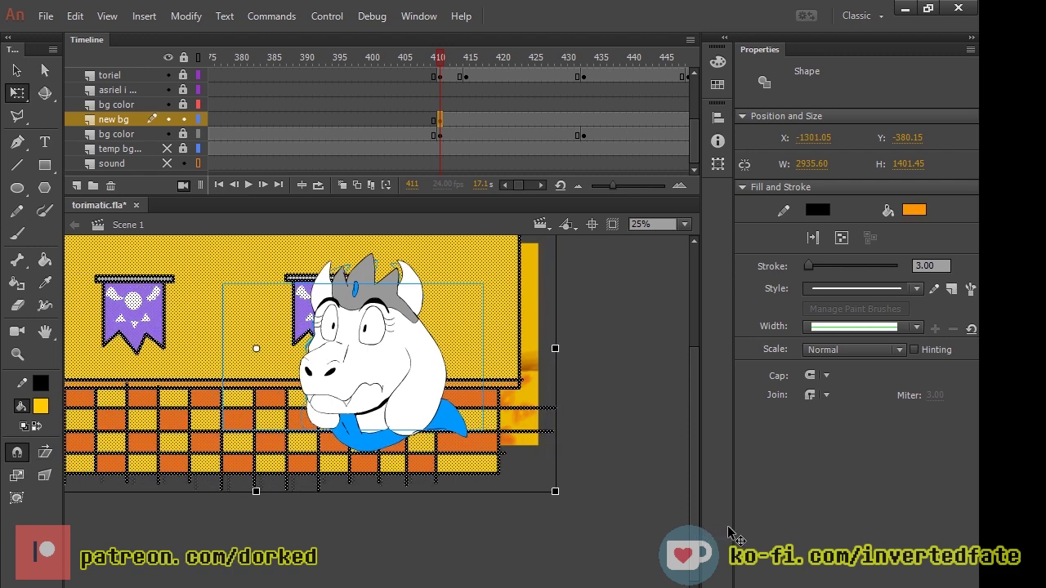
Step: Select the whole background at frame 411 and end its span with a blank keyframe at frame 433 of new bg
click(656, 179)
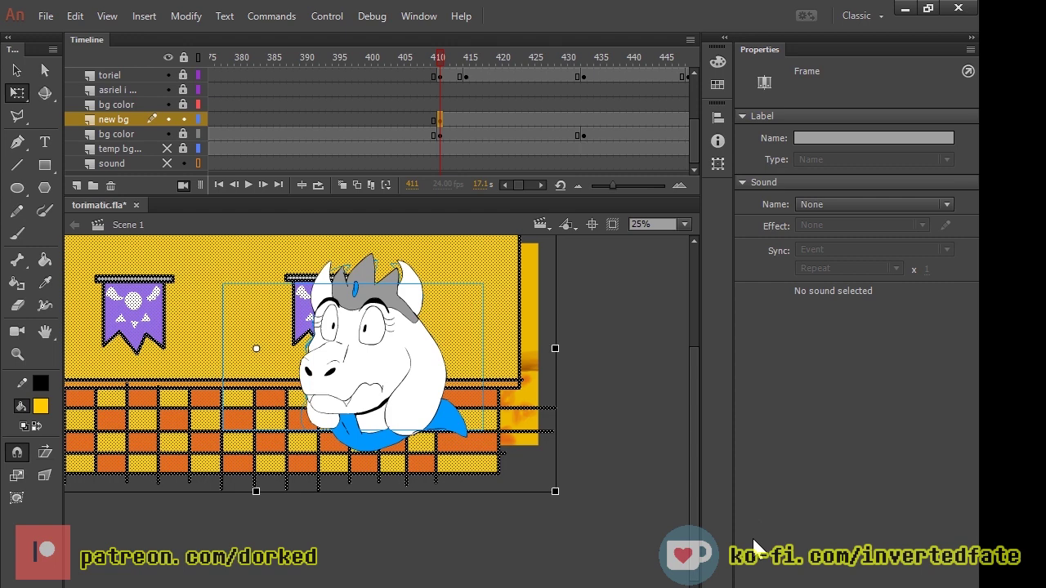
key(Return)
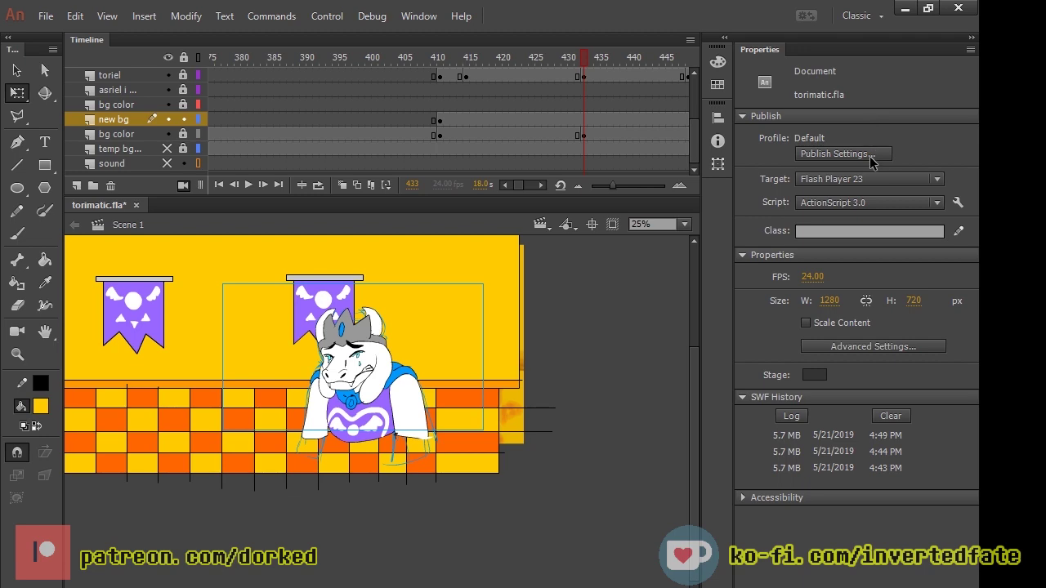
key(F6)
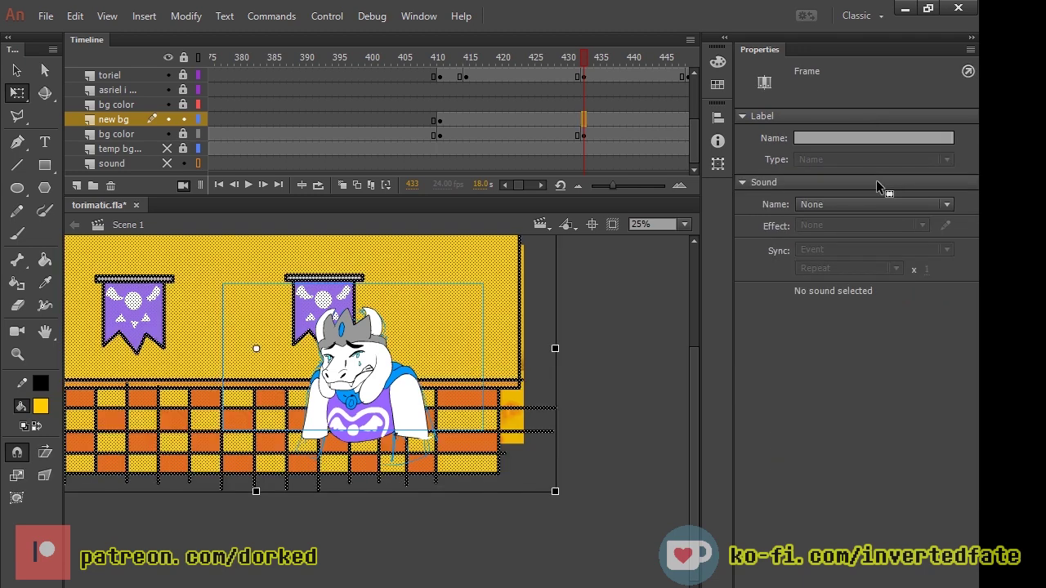
key(Delete)
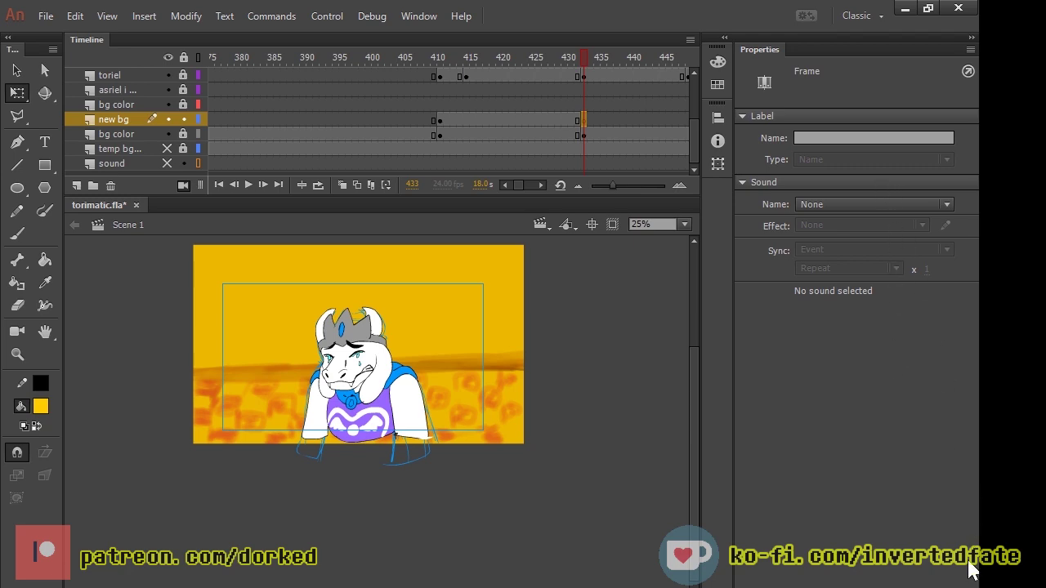
Step: Paste the bannered wall in place at frame 433 of new bg, scale it to 2316.10 by 1105.75 and shift it right to X -775.00
key(ctrl+shift+v)
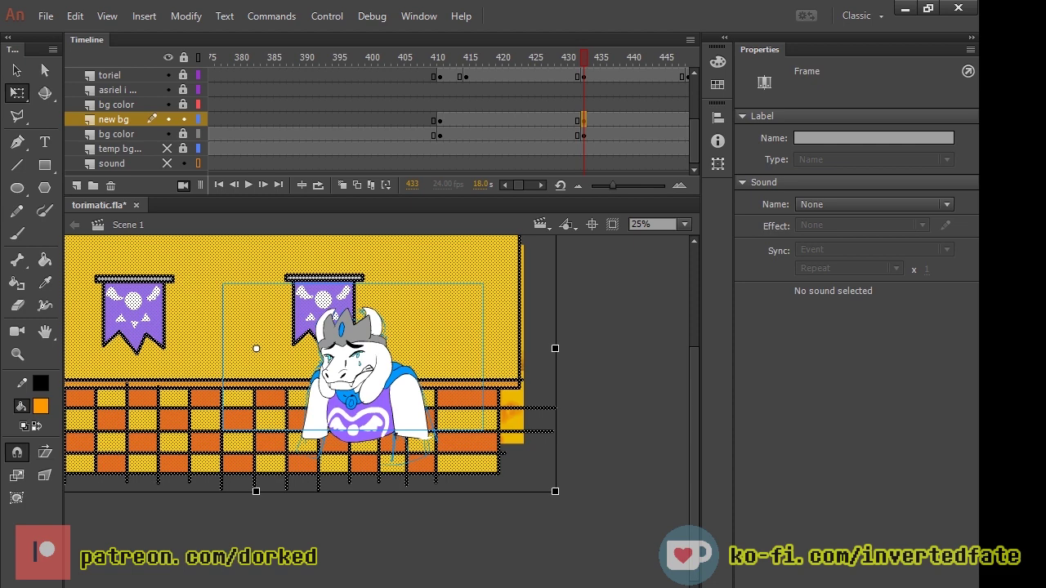
drag(555, 491, 523, 462)
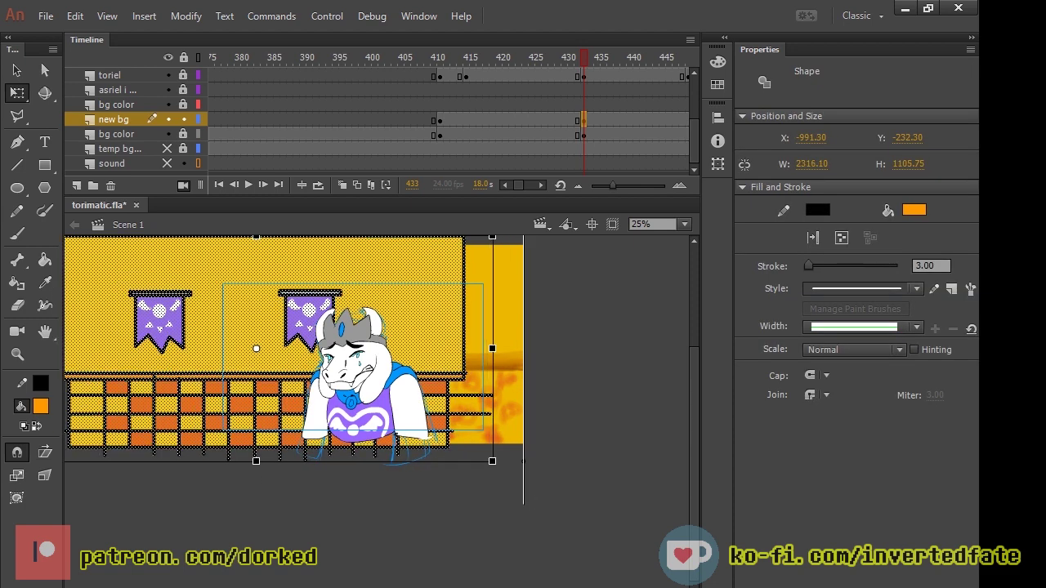
key(shift+Right)
key(shift+Right)
key(shift+Right)
key(shift+Right)
key(shift+Right)
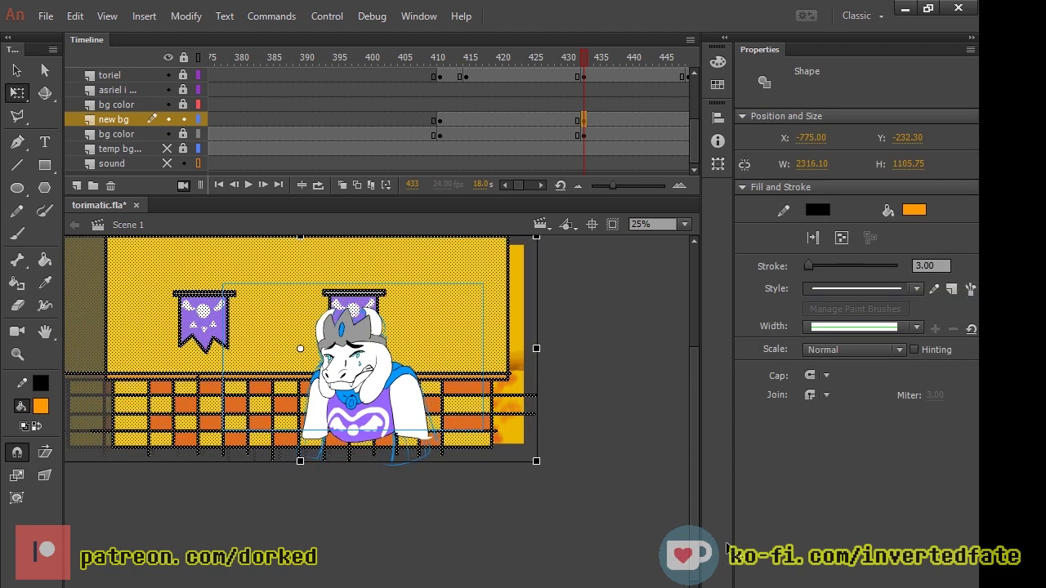
Step: Enlarge the frame 433 background to 2476.15 by 1182.10, move it slightly up and left, and play the shot
drag(537, 463, 553, 469)
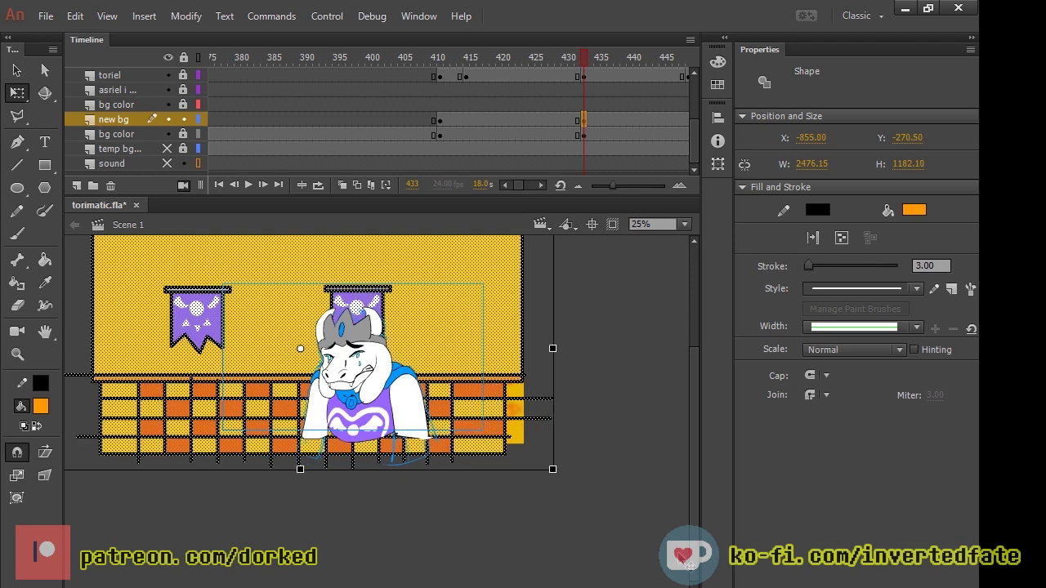
mouse_move(679, 556)
mouse_down()
mouse_move(647, 555)
mouse_move(689, 554)
mouse_move(662, 549)
mouse_up()
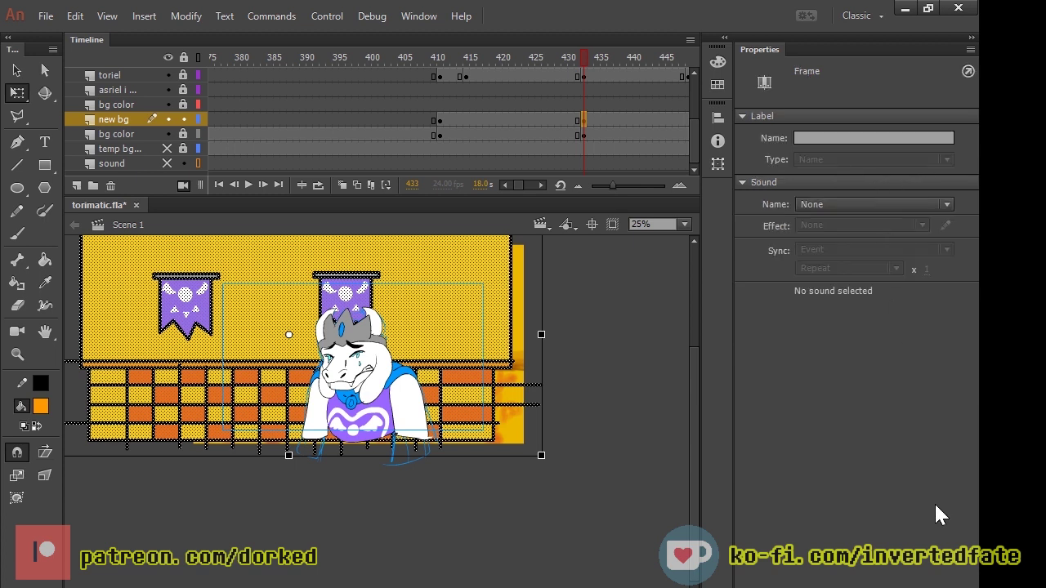
key(Return)
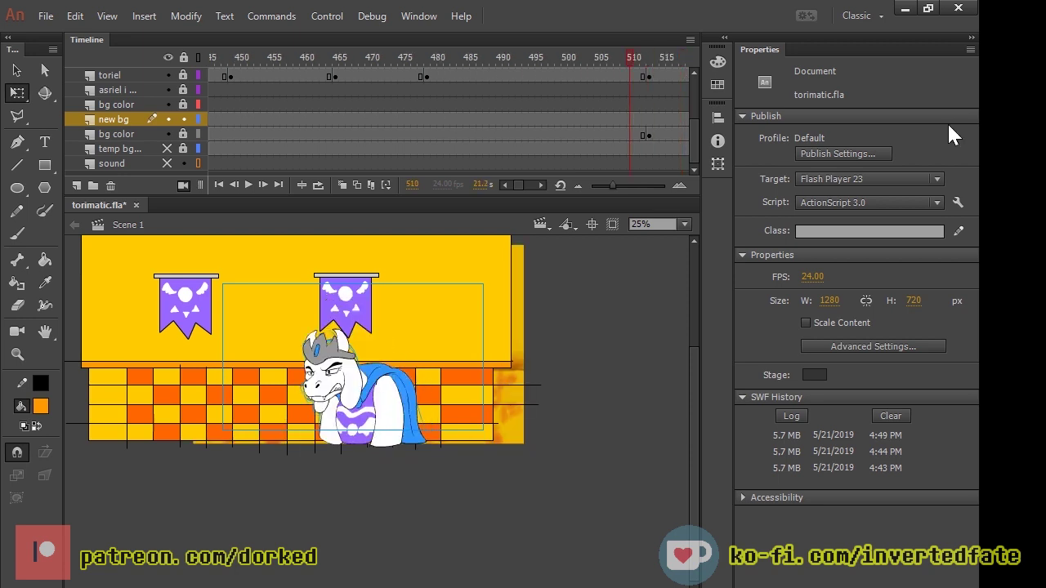
Step: End the frame 433 background's span with a blank keyframe at frame 513 of new bg
mouse_move(630, 57)
mouse_down()
mouse_move(283, 58)
mouse_move(550, 57)
mouse_up()
click(649, 120)
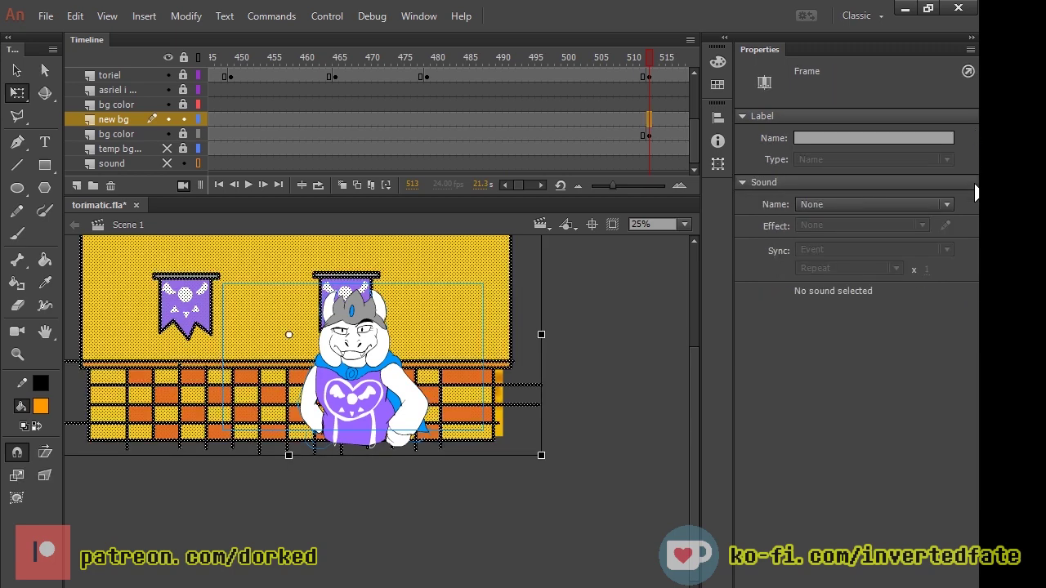
key(F7)
Step: Paste the bannered wall in place at frame 653 of the upper bg color layer and enlarge it to 3271.80 by 1561.95
drag(651, 57, 689, 57)
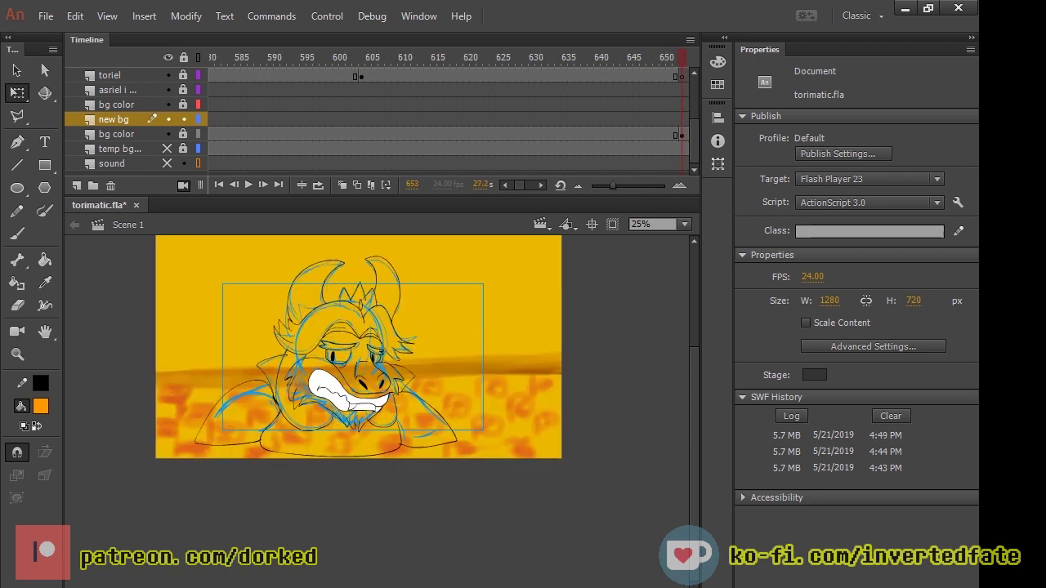
key(comma)
key(comma)
key(period)
key(period)
click(681, 105)
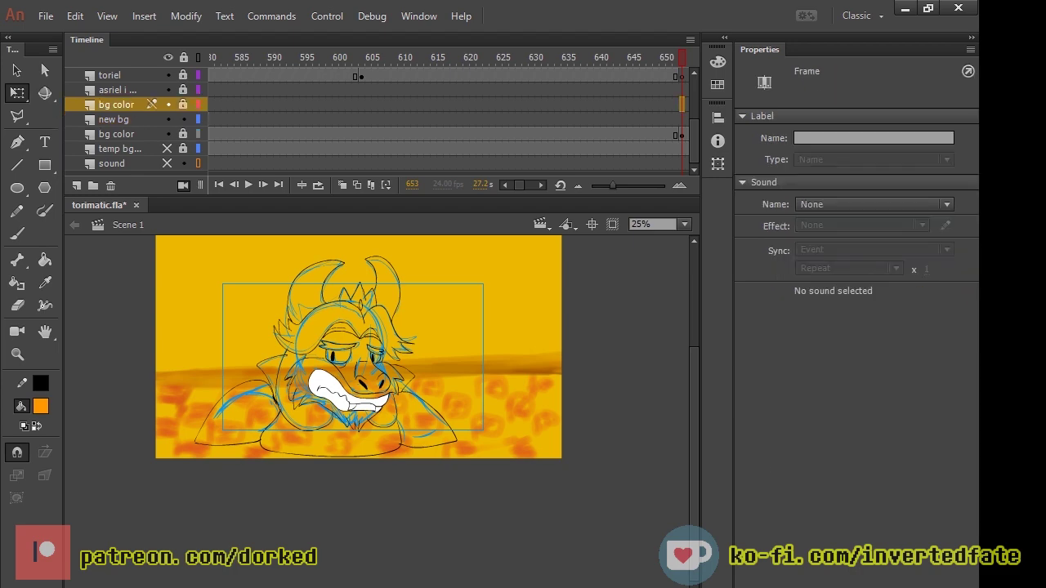
key(ctrl+shift+v)
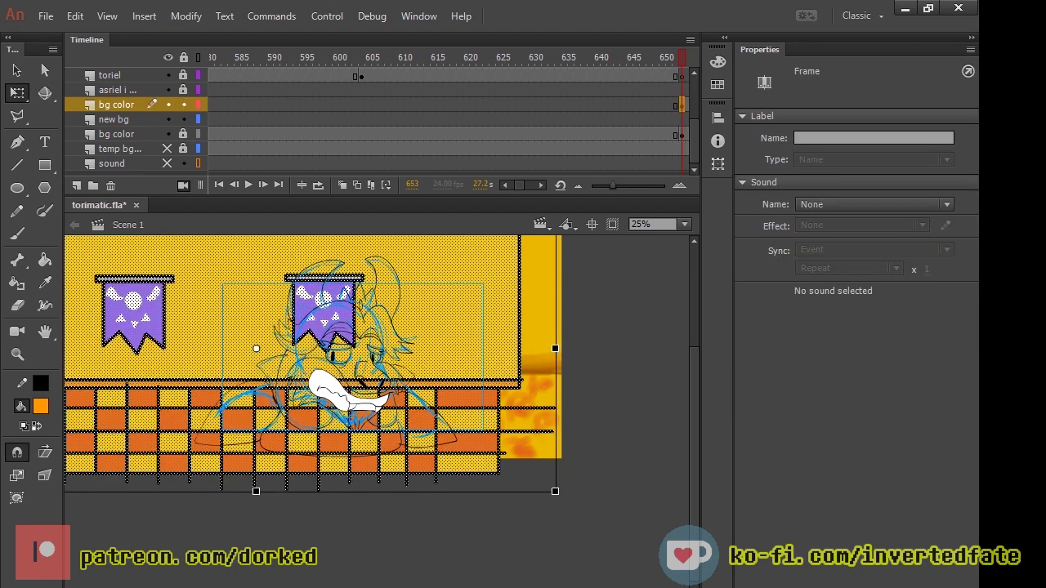
drag(555, 491, 591, 508)
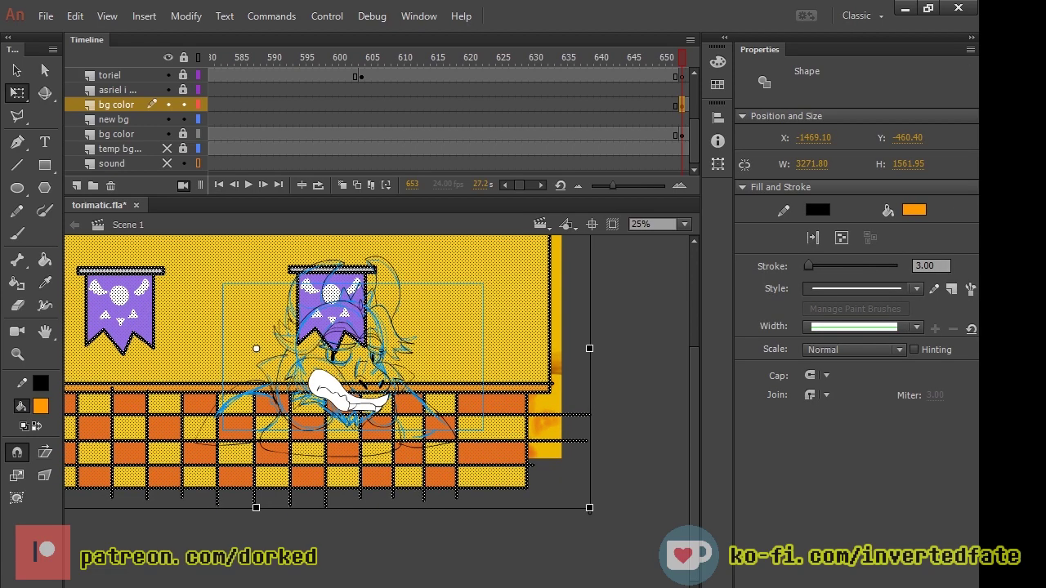
Step: Move the enlarged wall at frame 653 to X -430.20, Y -516.70, placing the first banner behind the character's head
drag(454, 378, 655, 382)
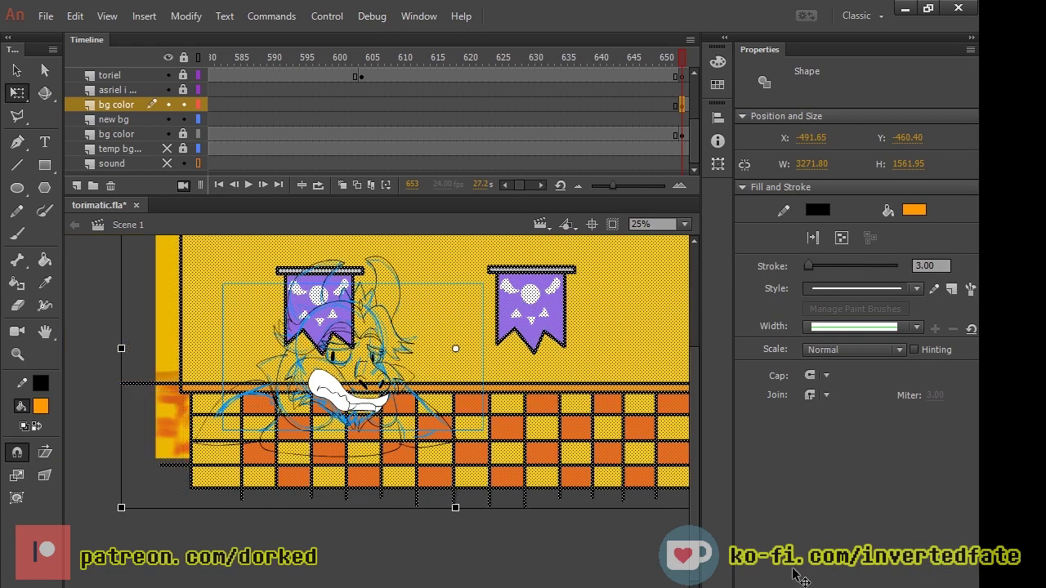
mouse_move(331, 388)
mouse_down()
mouse_move(377, 389)
mouse_move(339, 379)
mouse_up()
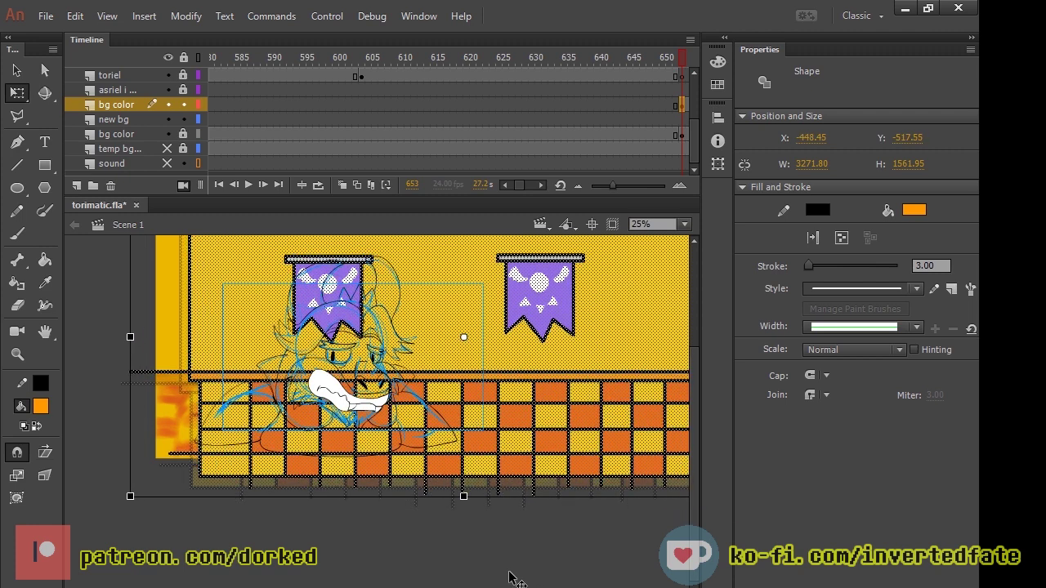
key(Left)
key(Left)
key(Left)
key(Down)
key(Down)
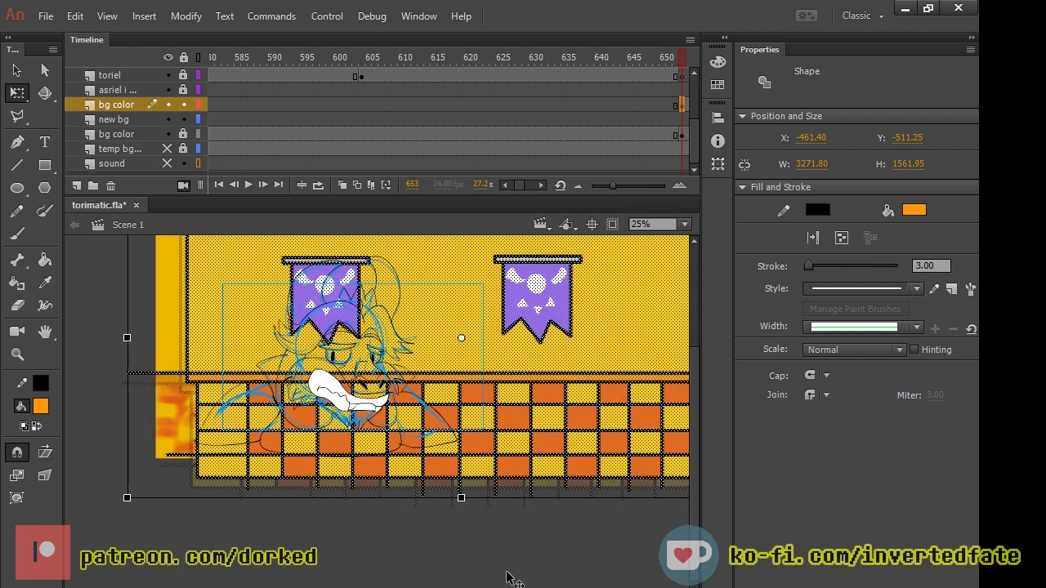
key(shift+Right)
key(Up)
key(Up)
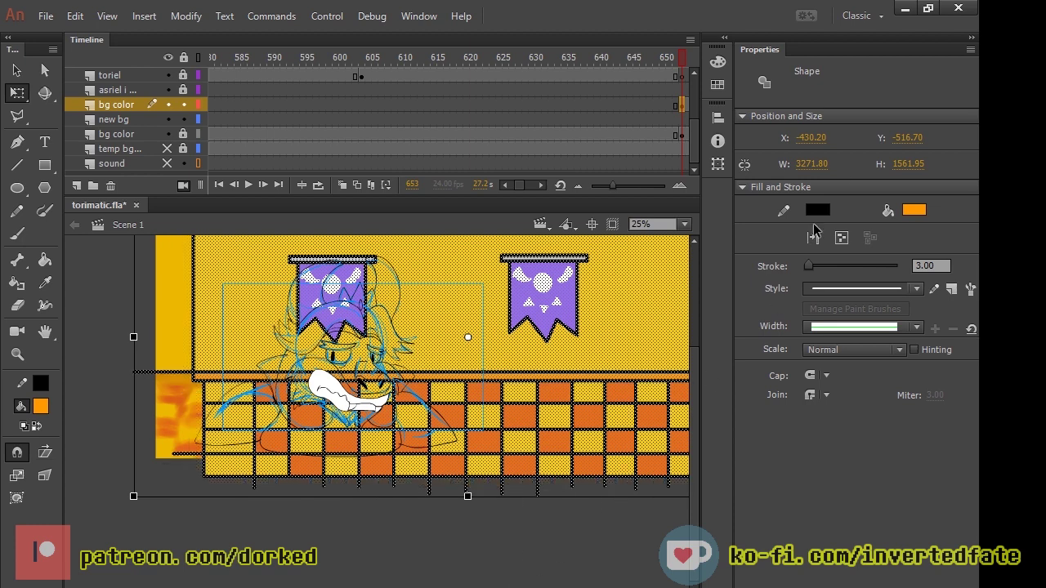
Step: Play the shot from frame 653 and examine its background at the next shot's start, frame 724
key(Return)
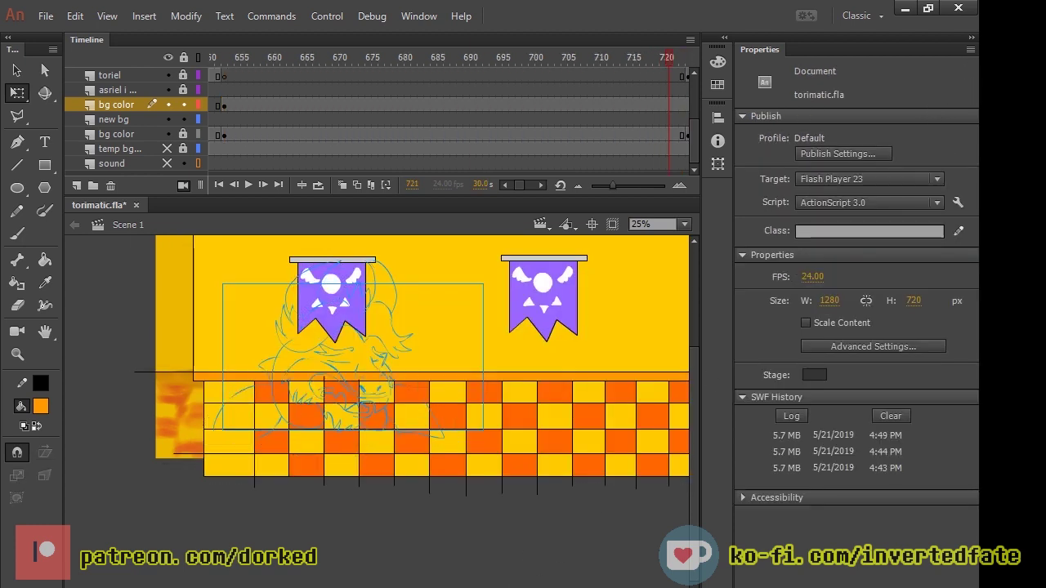
mouse_move(649, 57)
mouse_down()
mouse_move(350, 57)
mouse_move(362, 58)
mouse_up()
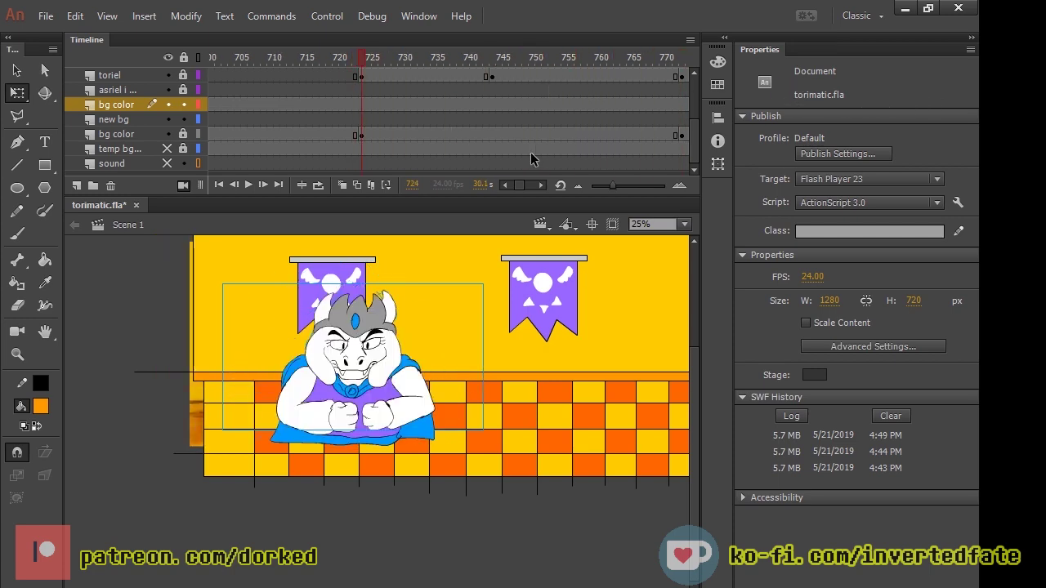
click(362, 104)
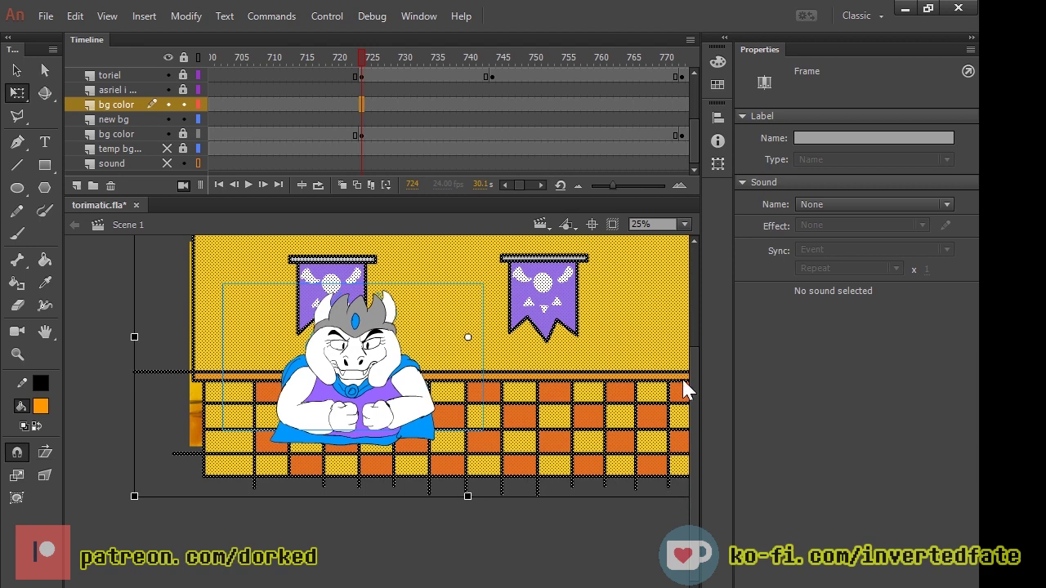
Step: Transfer the frame 653 background keyframe from the upper bg color layer to the new bg layer
click(326, 119)
click(362, 120)
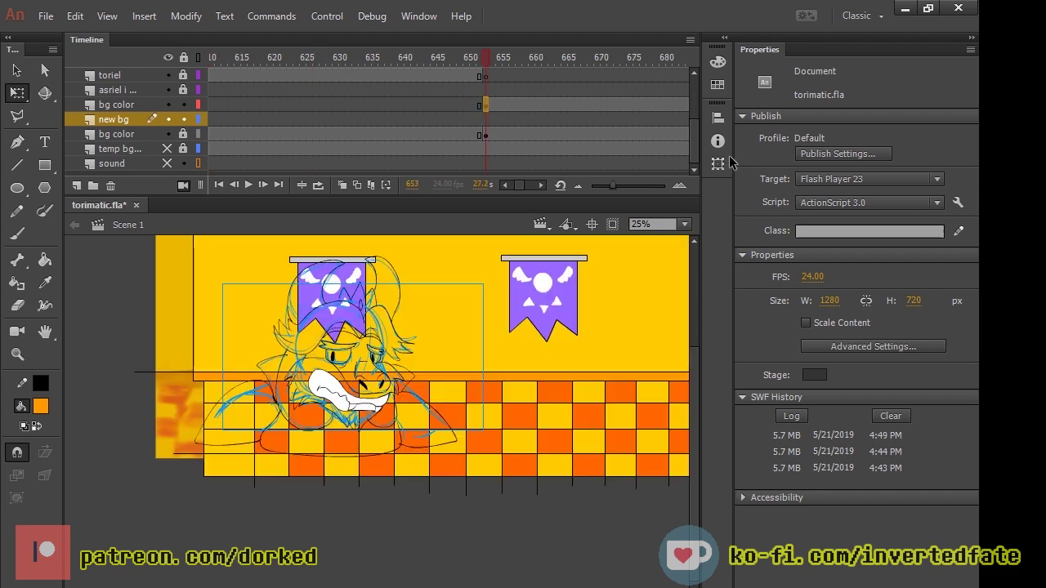
key(ctrl+a)
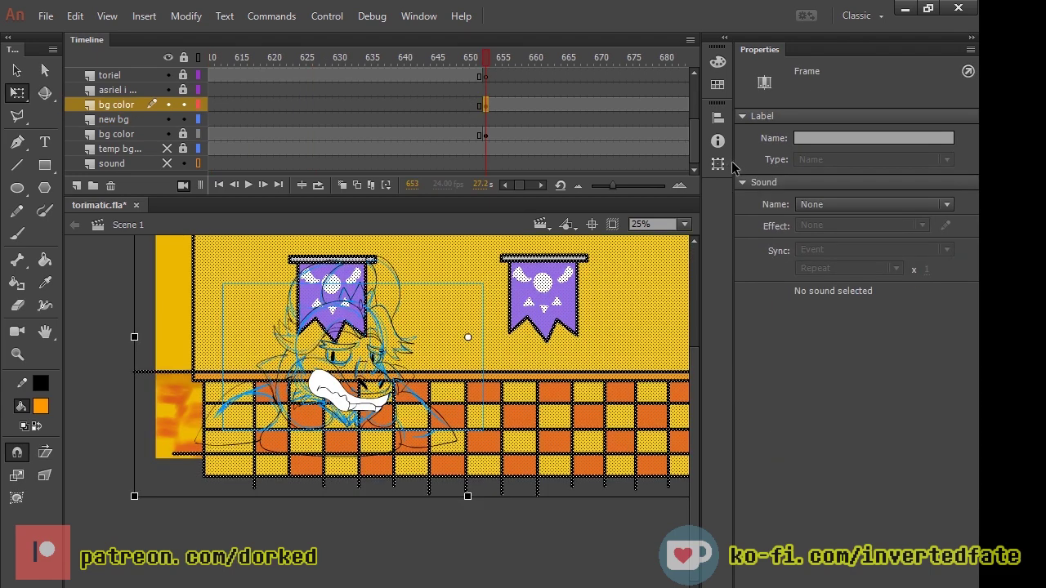
mouse_move(486, 111)
mouse_down()
mouse_move(488, 131)
mouse_move(487, 120)
mouse_up()
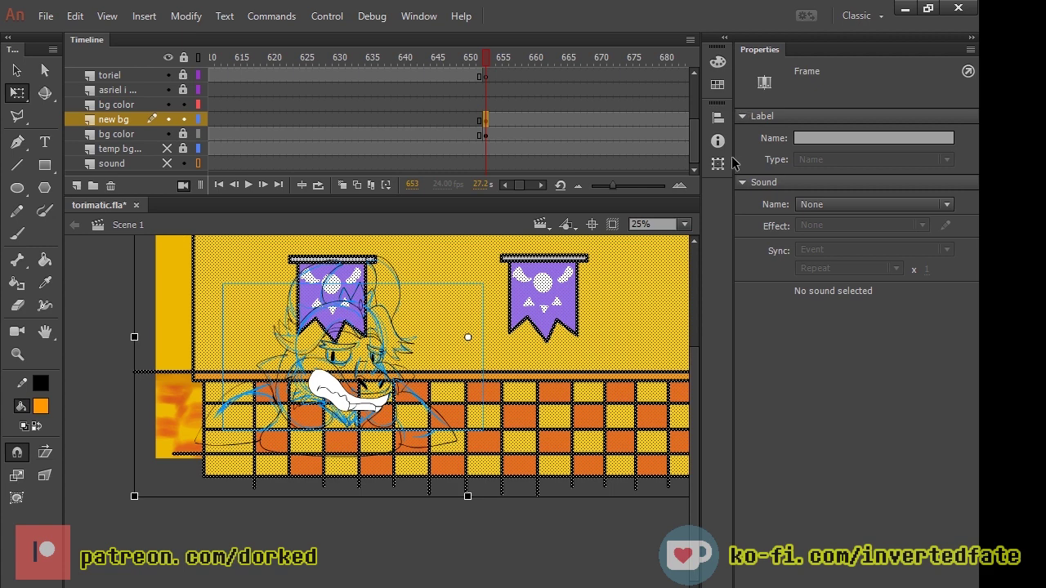
click(487, 107)
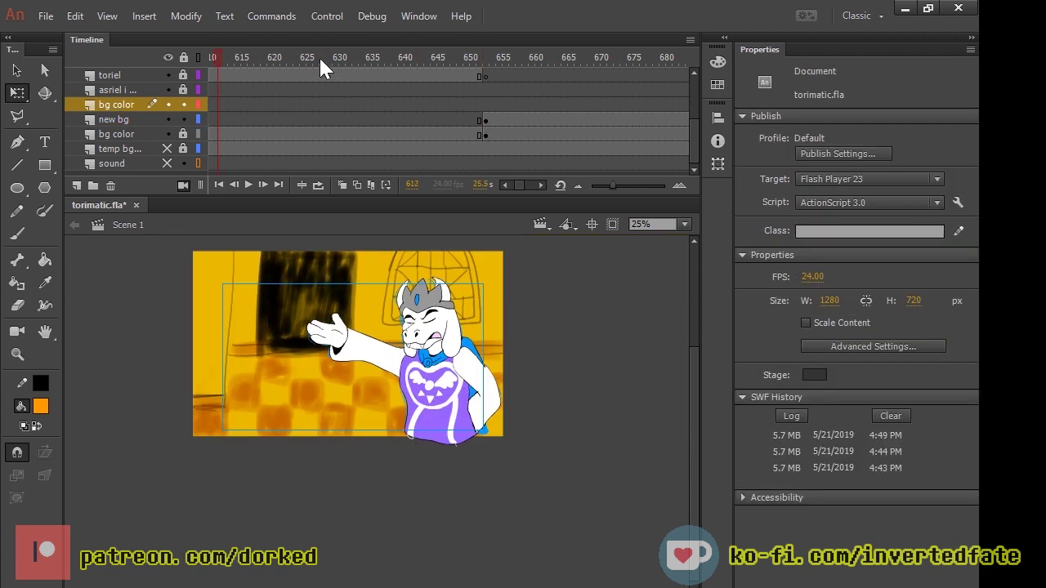
Step: Clear the selection and lock the upper bg color layer
drag(211, 57, 479, 58)
key(ctrl+shift+a)
click(183, 105)
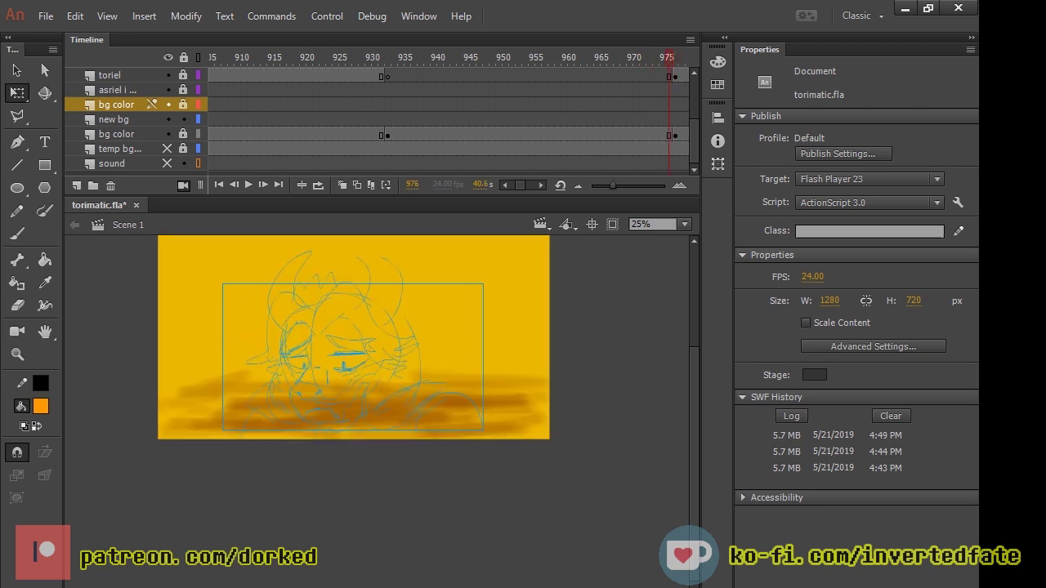
Step: Examine the shots between frames 773 and 976 to see where background changes are needed
key(.)
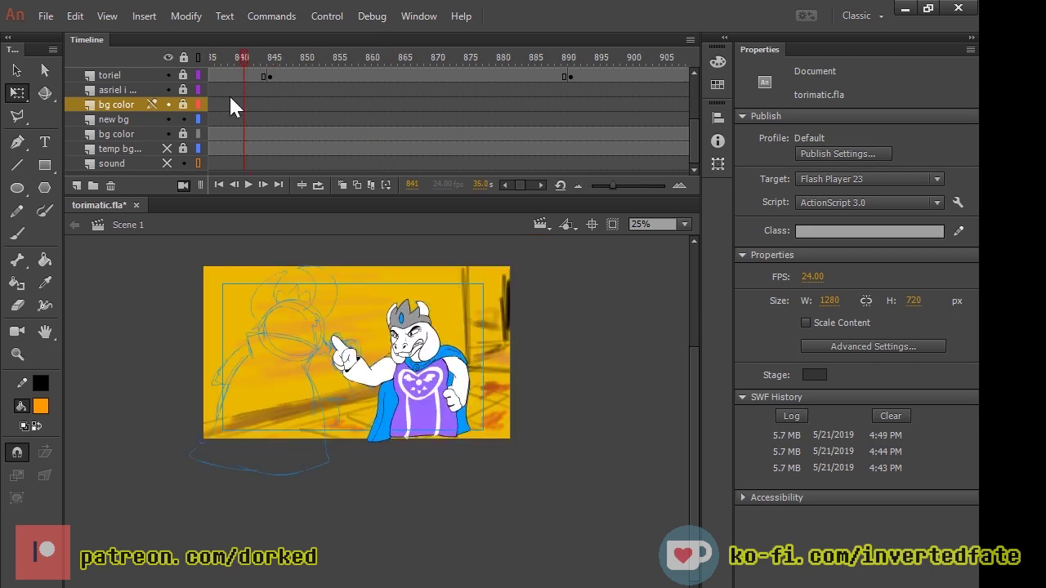
key(.)
key(.)
key(.)
key(.)
key(.)
key(.)
key(.)
key(.)
key(.)
key(.)
key(.)
key(.)
key(.)
key(.)
key(.)
key(.)
key(.)
key(.)
key(.)
key(.)
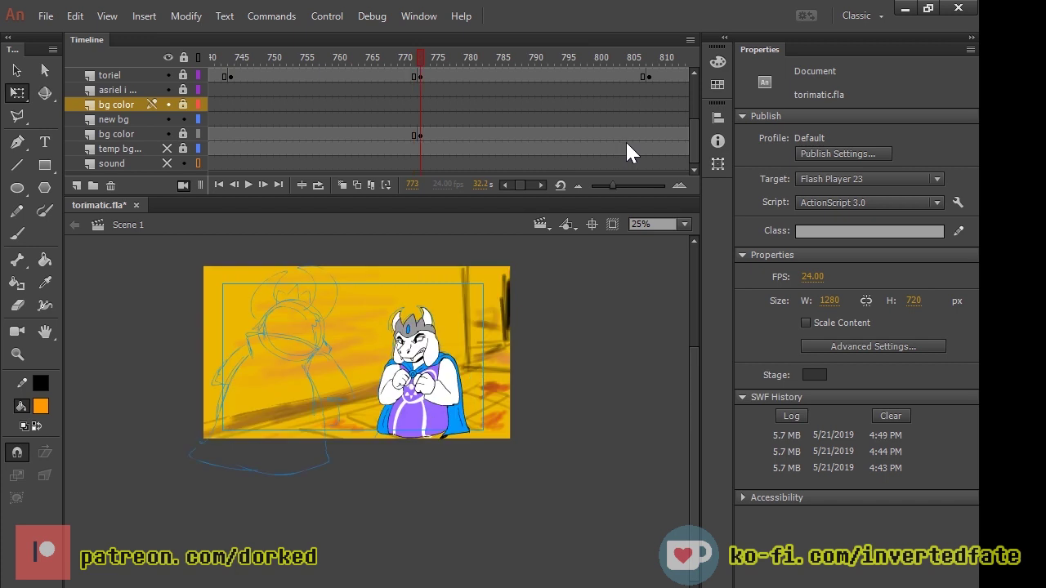
Step: Insert a blank keyframe at frame 773 of new bg, where the next shot starts
click(421, 118)
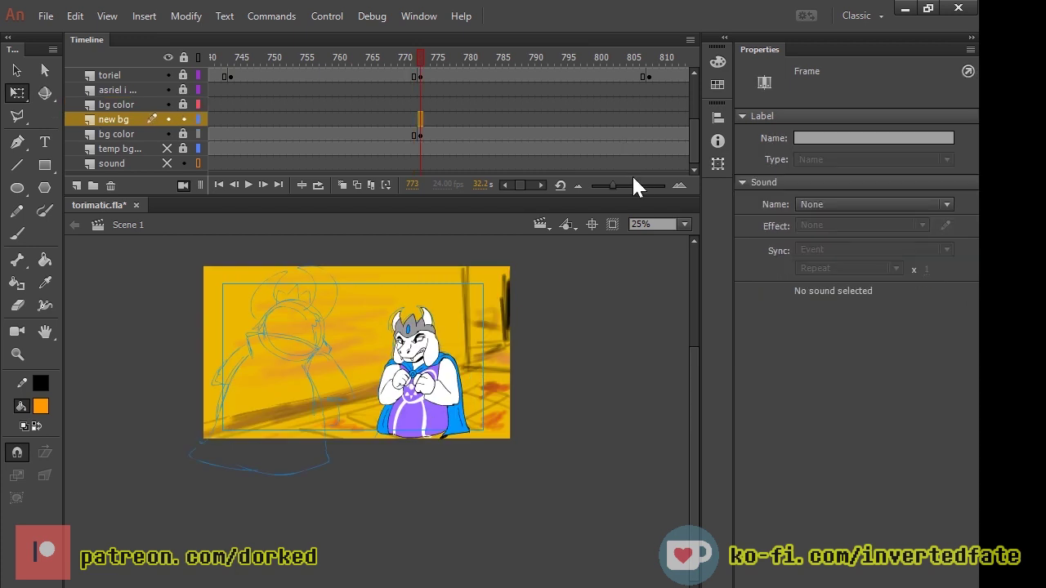
key(F7)
key(alt+Tab)
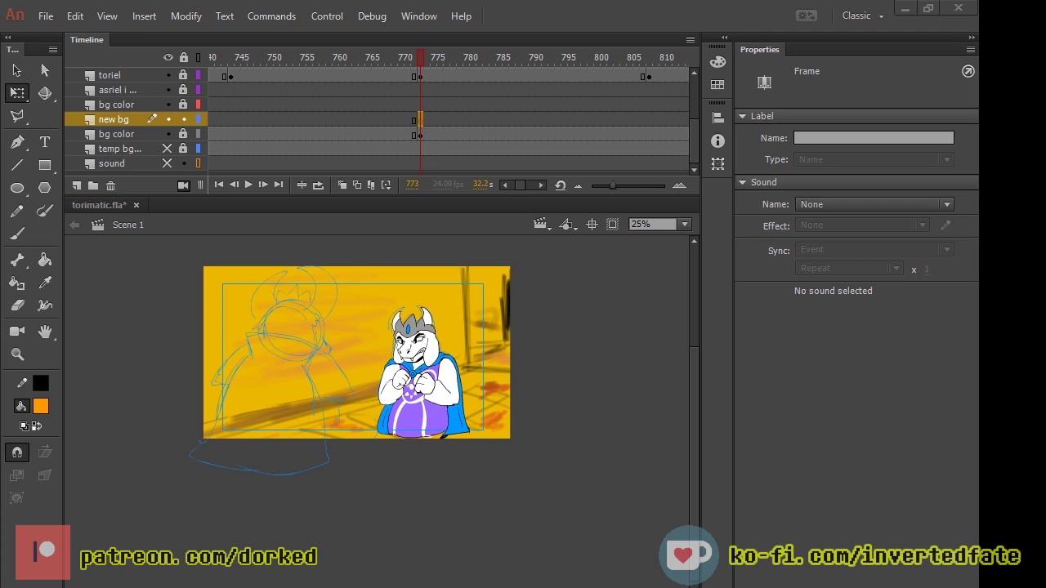
Step: Review the shots up to frame 977 by playing and scrubbing the timeline, checking which ones can reuse the bannered wall
key(ctrl+shift+a)
drag(420, 59, 368, 82)
key(Return)
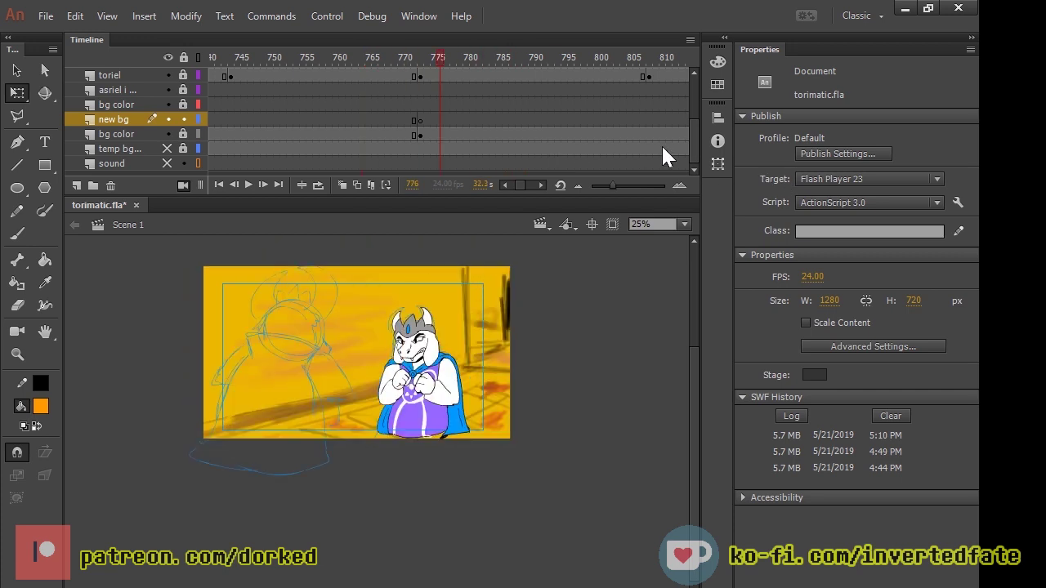
drag(446, 59, 211, 77)
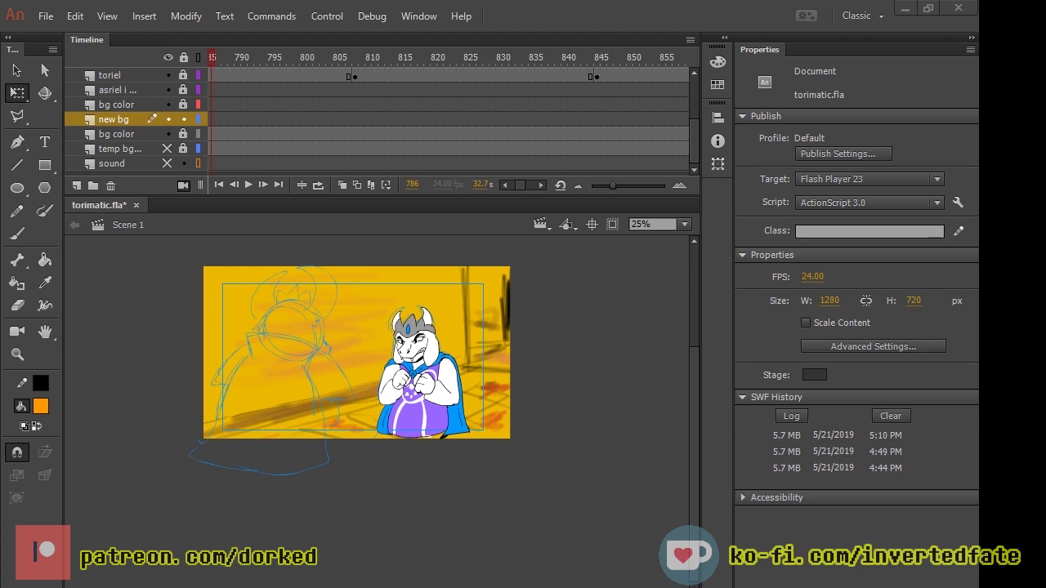
key(Return)
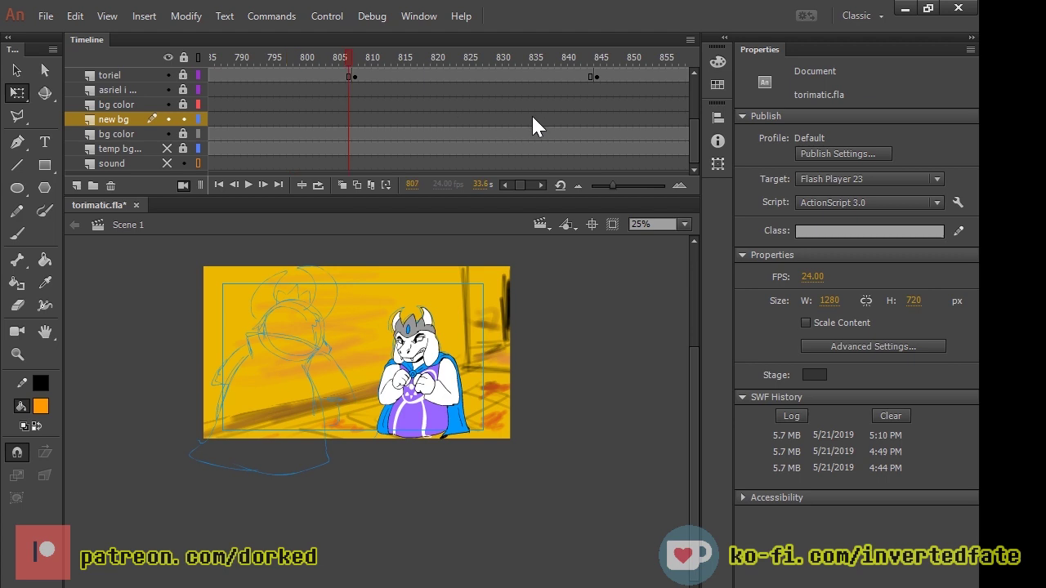
key(Return)
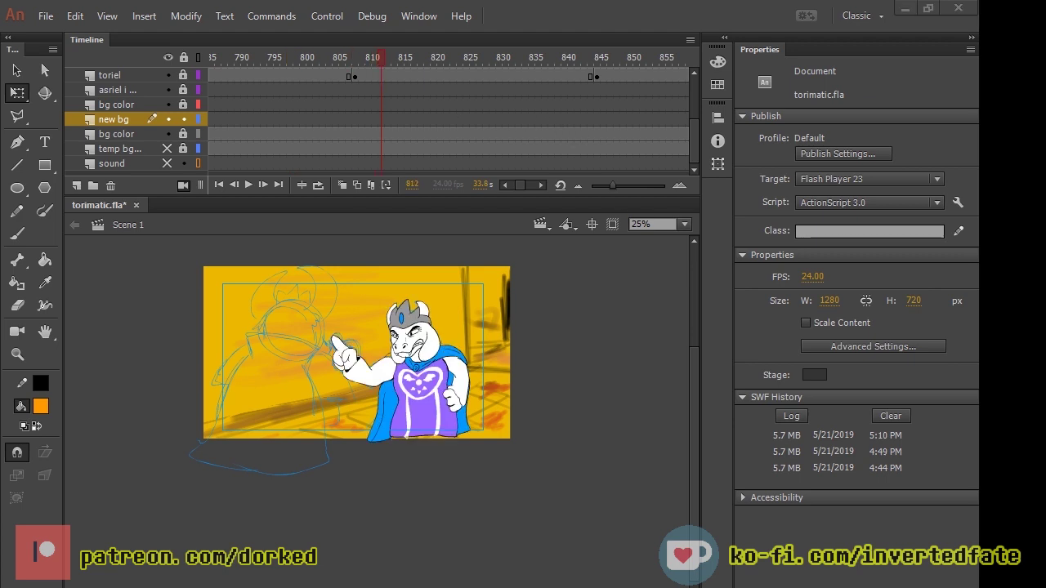
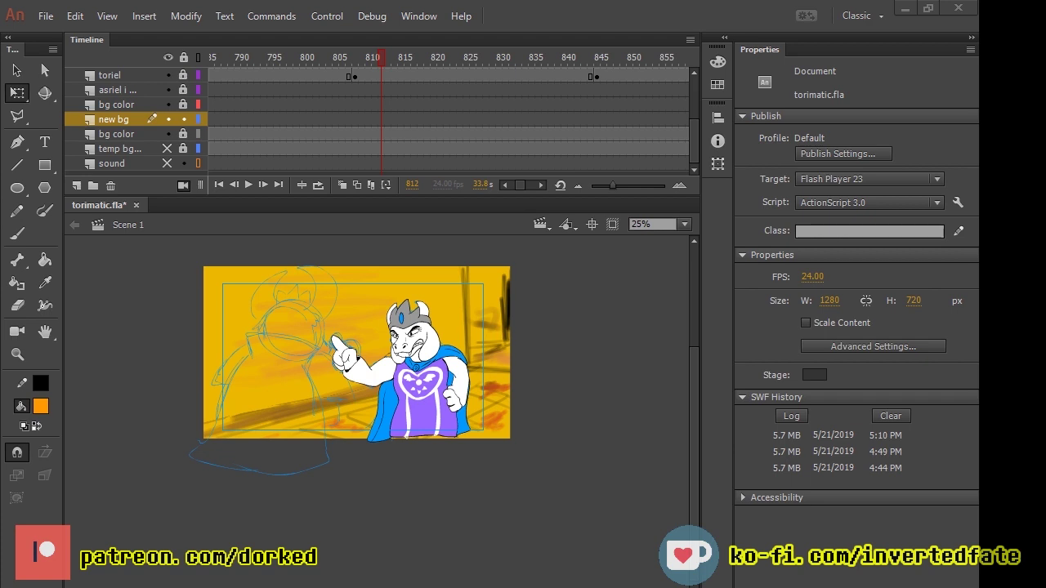
key(period)
key(period)
mouse_move(599, 57)
mouse_down()
mouse_move(687, 57)
mouse_move(616, 57)
mouse_up()
drag(925, 121, 234, 125)
key(Return)
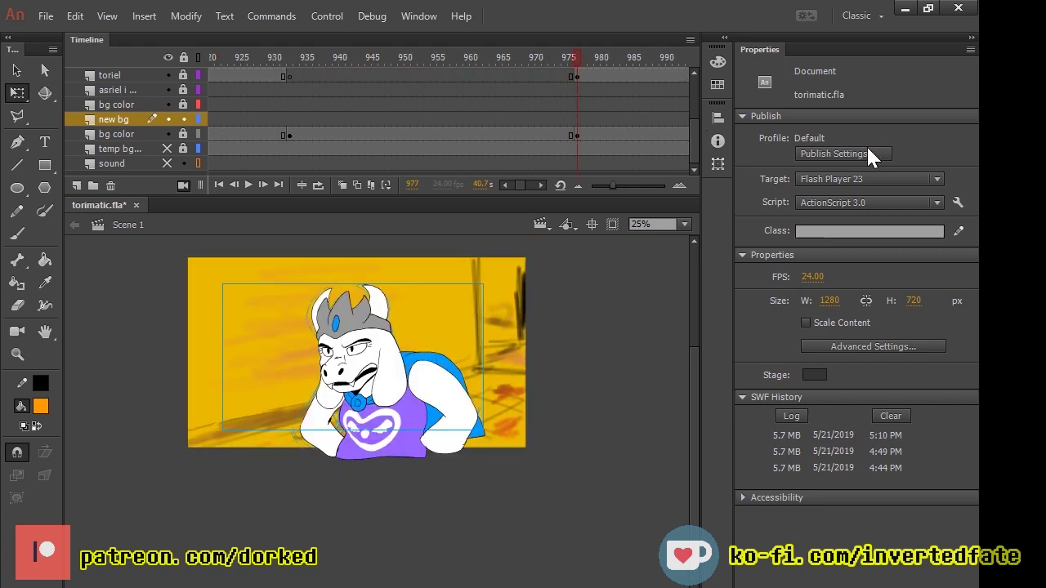
Step: Paste the bannered wall in place at frame 933 of new bg, at the start of the sketched close-up shot
drag(814, 139, 442, 185)
key(comma)
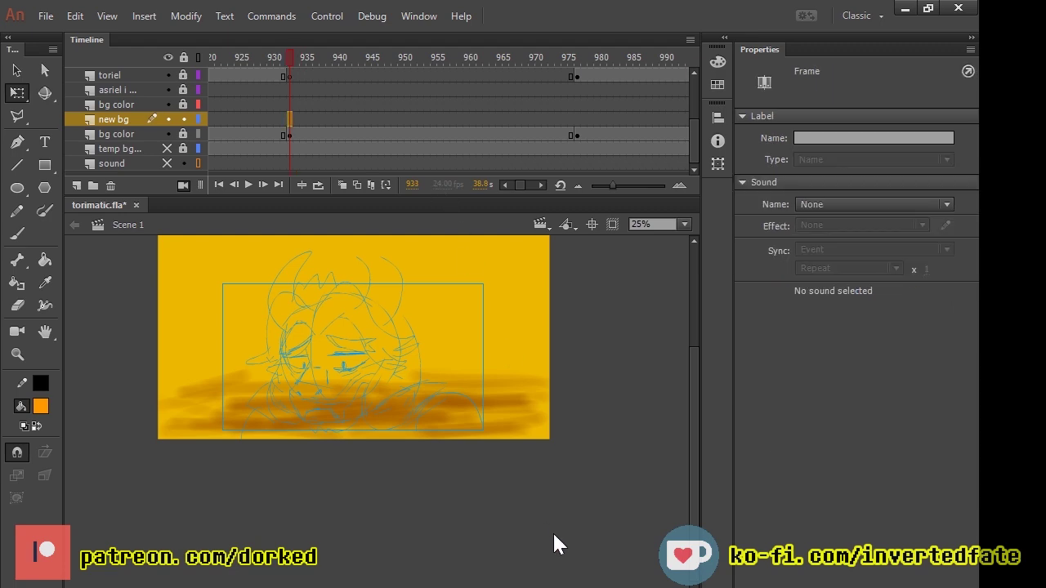
key(ctrl+shift+v)
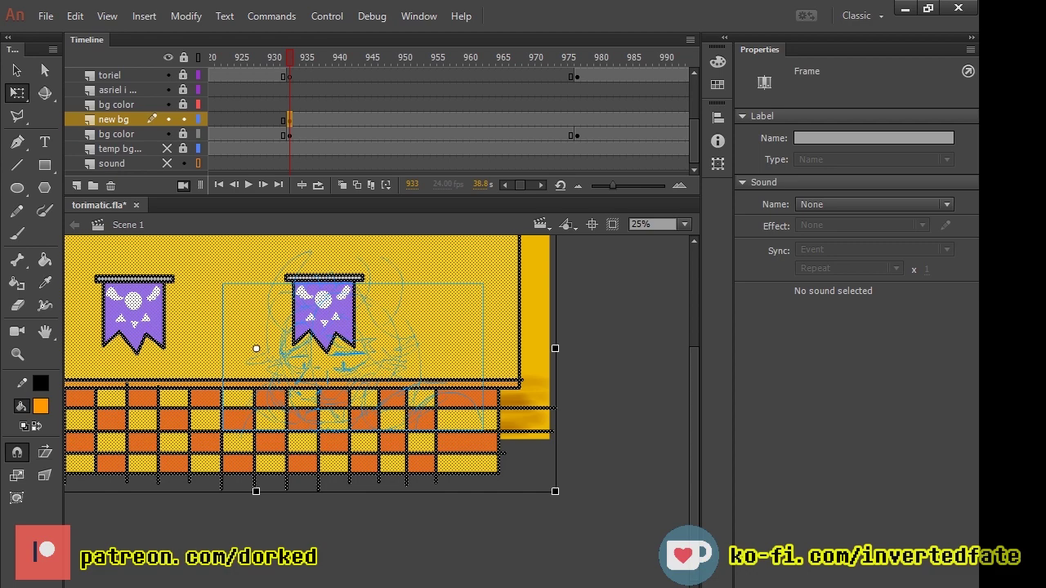
Step: Enlarge the bannered wall at frame 933 to about 3288 by 1570 px and shift it behind the sketched close-up
drag(555, 491, 591, 508)
drag(187, 579, 471, 585)
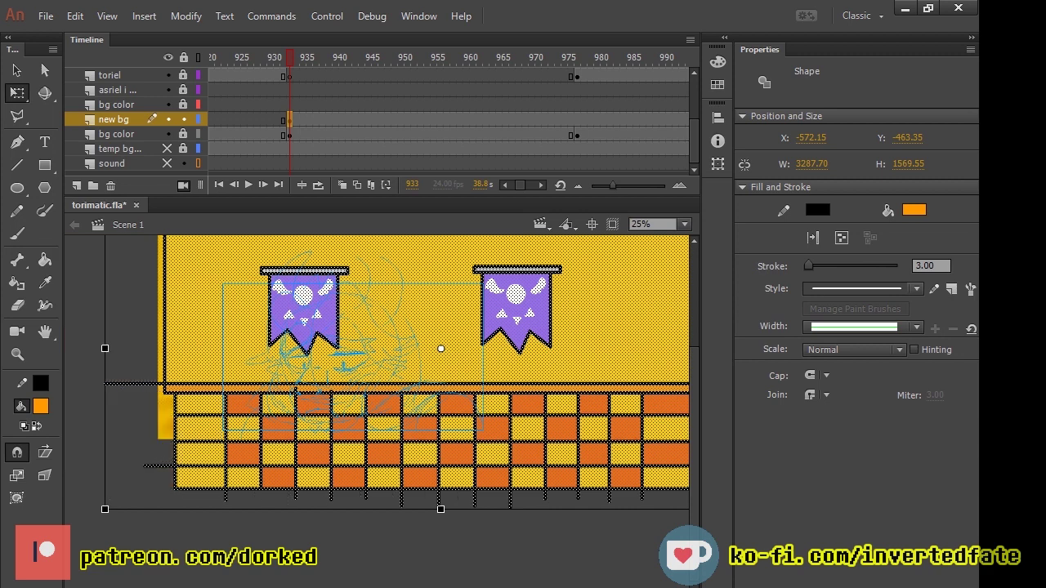
Step: Start a new keyframe at frame 977 of new bg and paste the bannered wall in place there at its original, smaller size
key(period)
key(period)
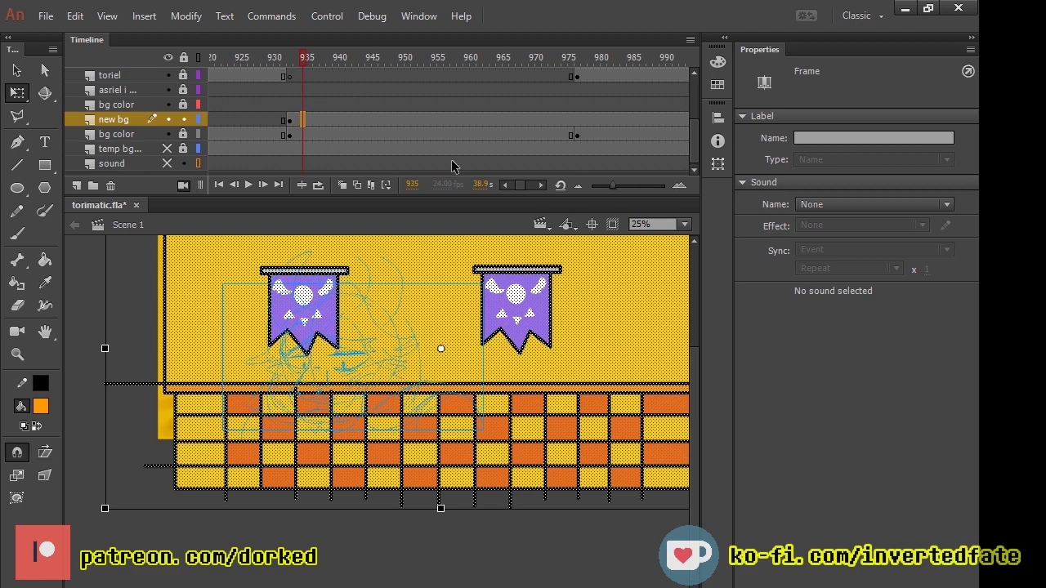
key(alt+period)
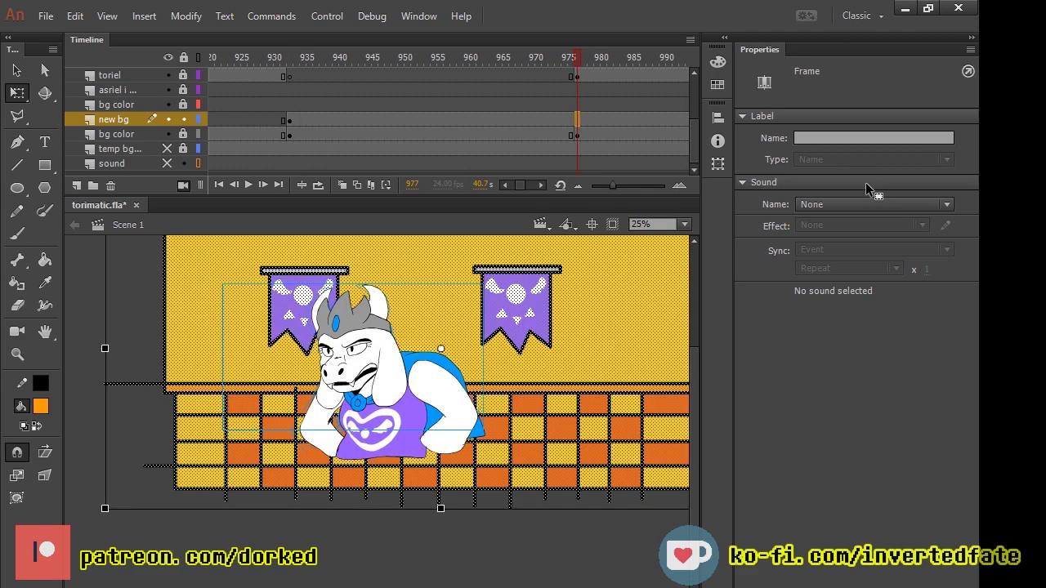
drag(957, 530, 780, 516)
key(ctrl+z)
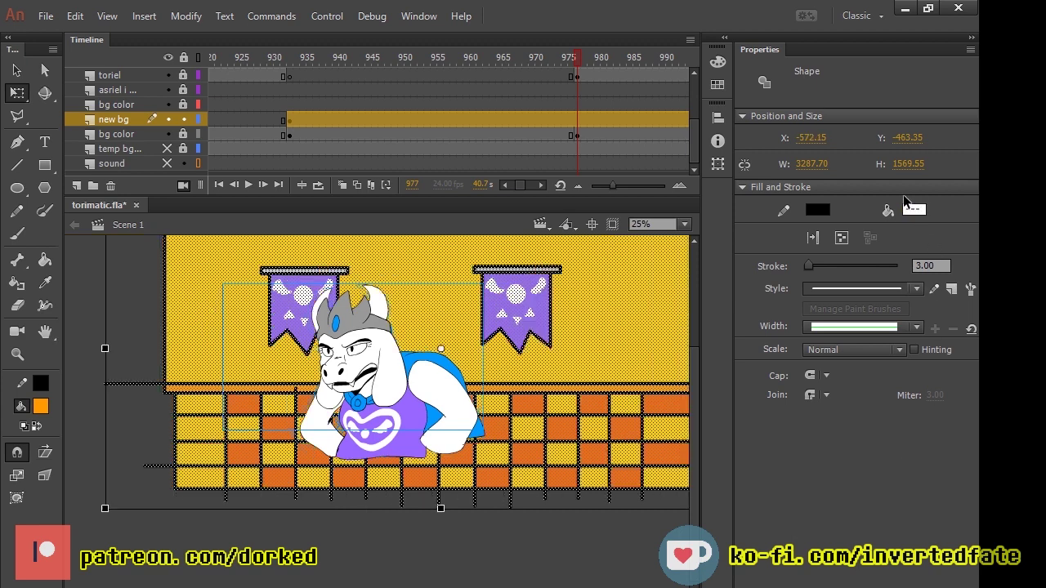
key(F6)
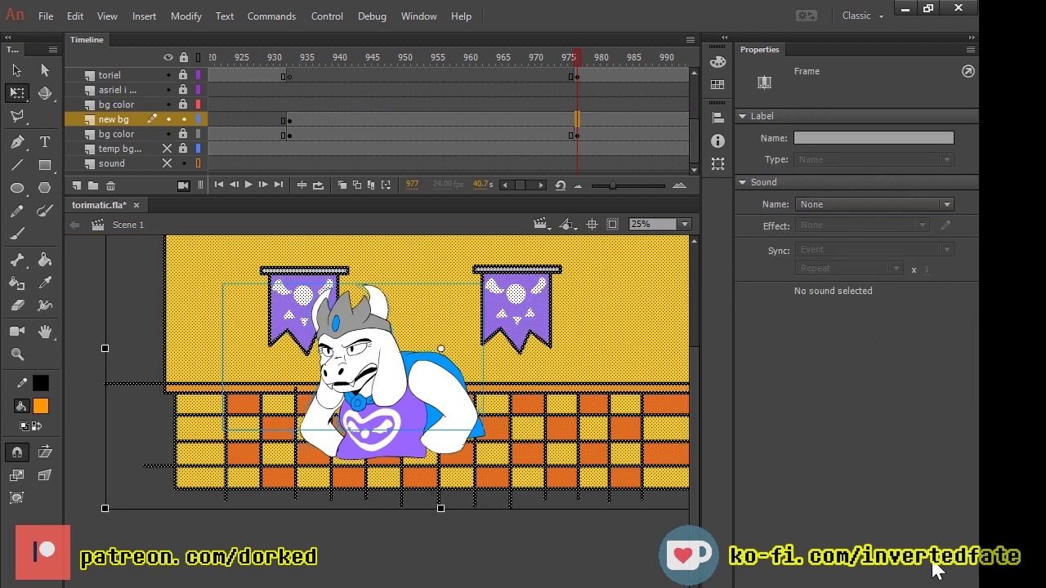
key(ctrl+z)
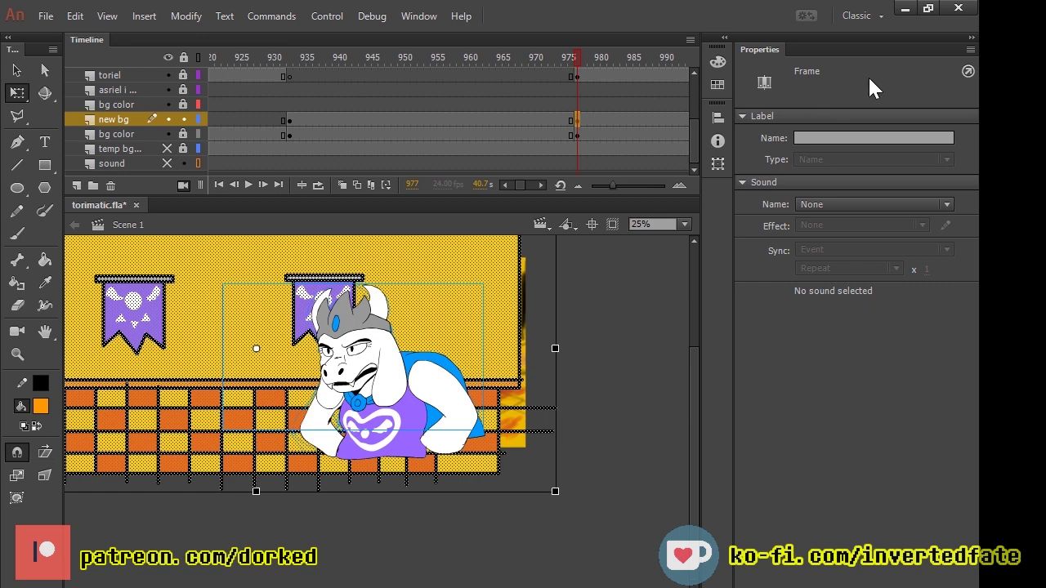
Step: Review the shots after frame 977 and return to frame 933 of new bg to copy the enlarged bannered wall
key(Return)
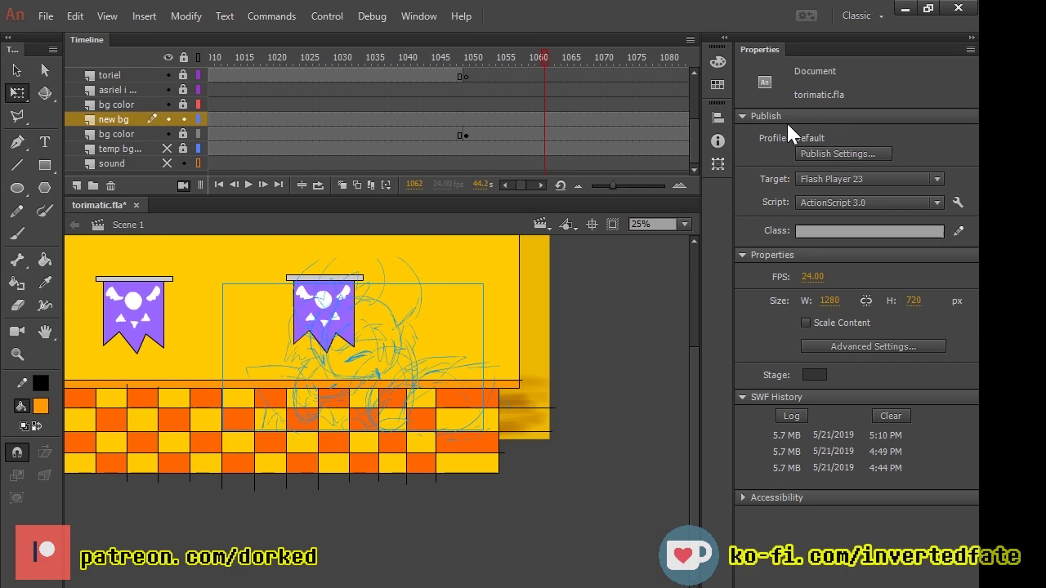
click(244, 121)
drag(234, 123, 644, 150)
key(ctrl+z)
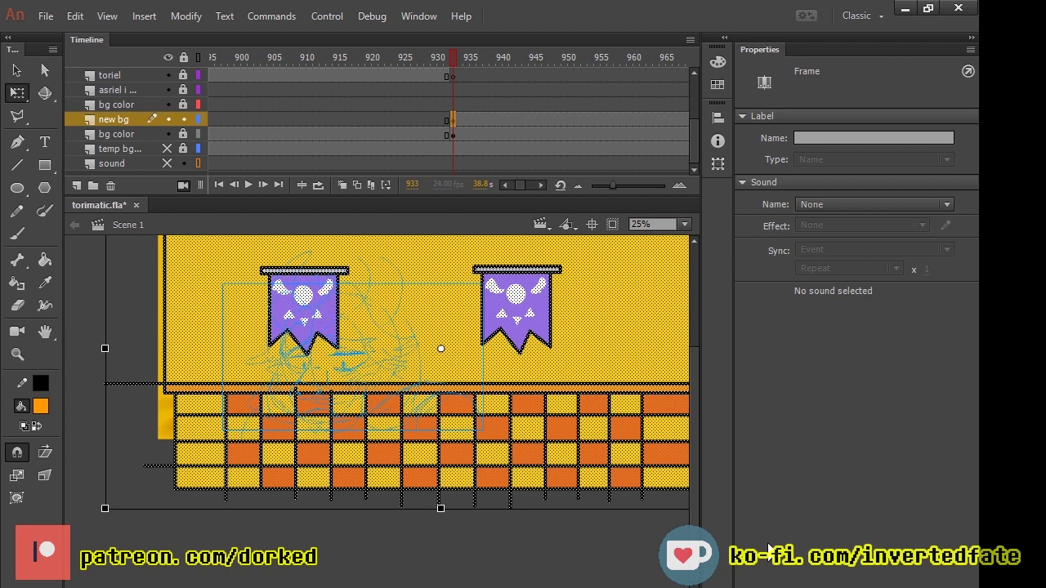
Step: Insert a new keyframe at frame 1050 of new bg and paste the enlarged bannered wall in place
drag(683, 57, 421, 57)
key(comma)
key(comma)
key(comma)
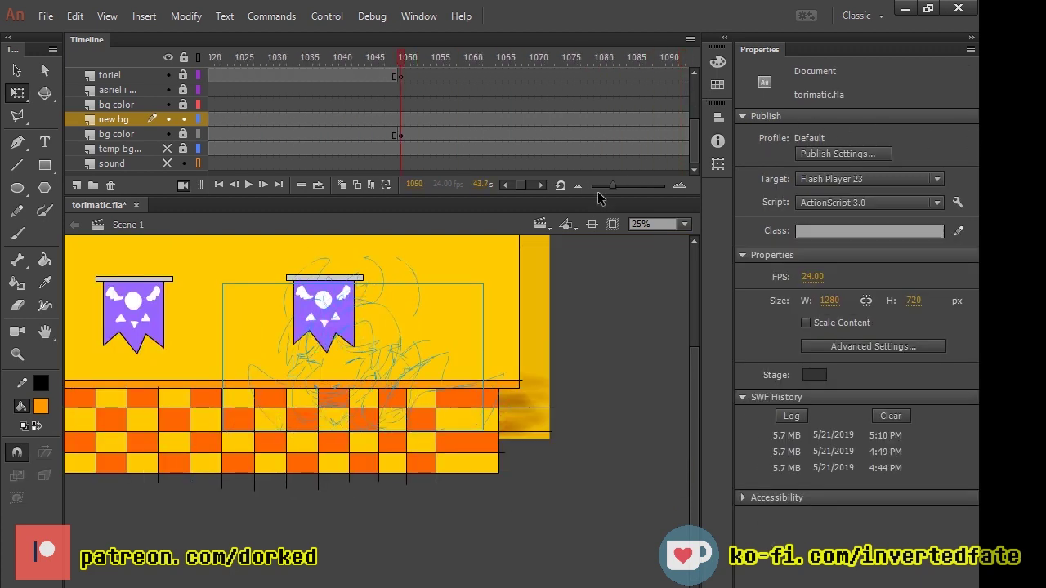
key(F6)
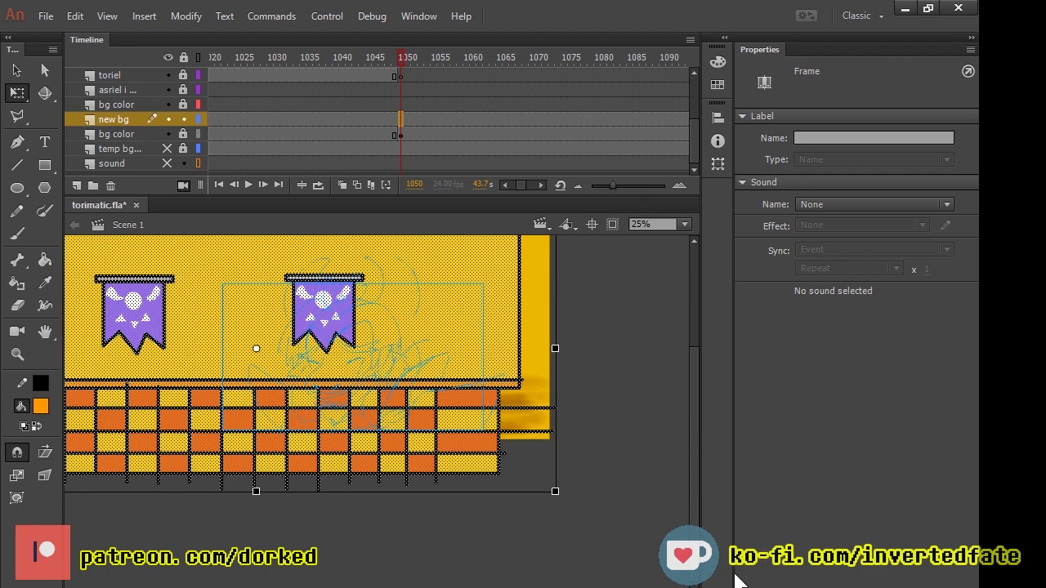
key(ctrl+alt+v)
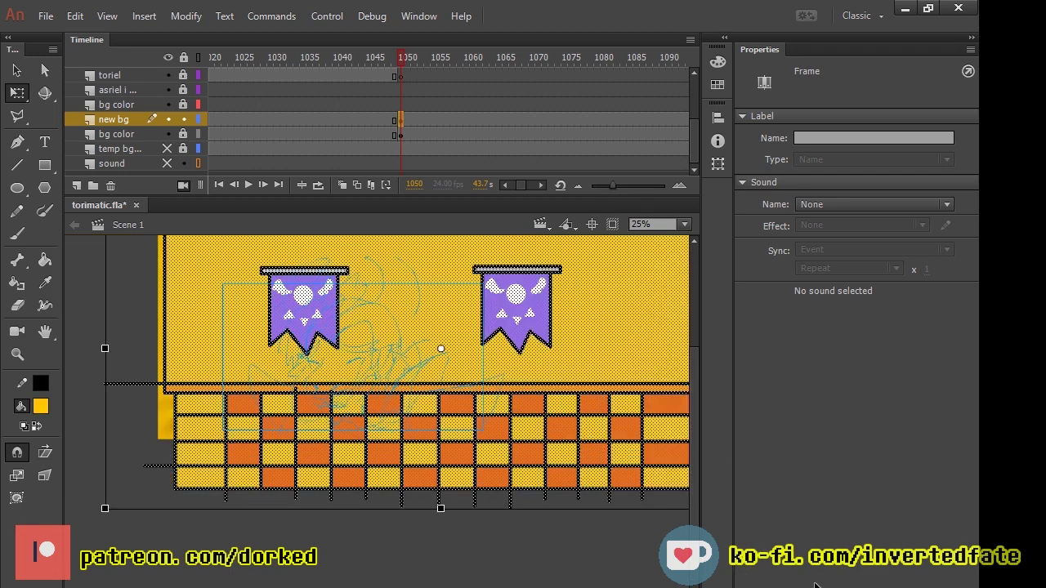
Step: Insert a blank keyframe at frame 1157 of new bg, where the black-and-white shot starts
key(alt+Tab)
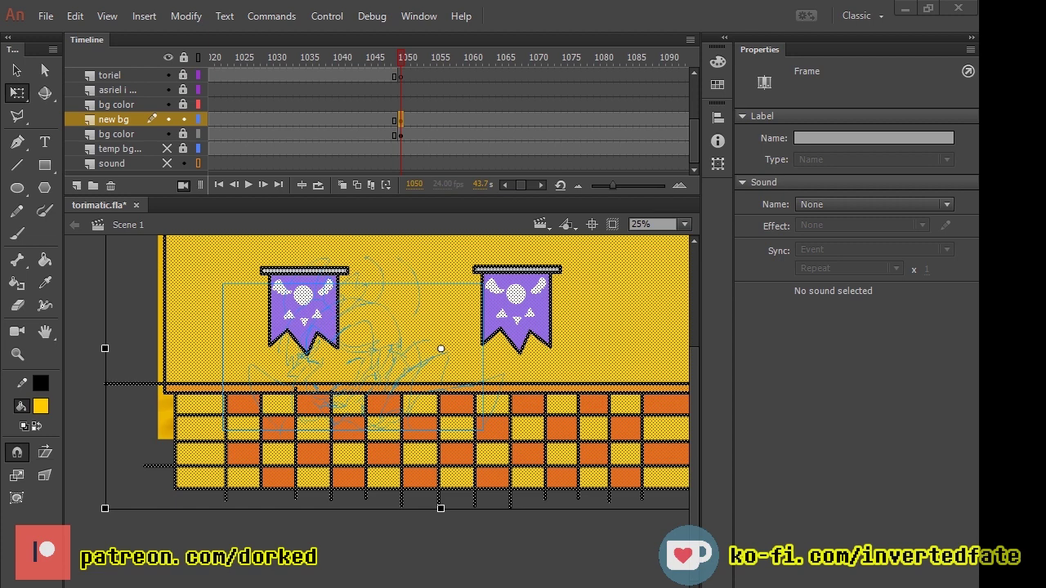
click(849, 9)
mouse_move(406, 59)
mouse_down()
mouse_move(532, 80)
mouse_move(487, 75)
mouse_up()
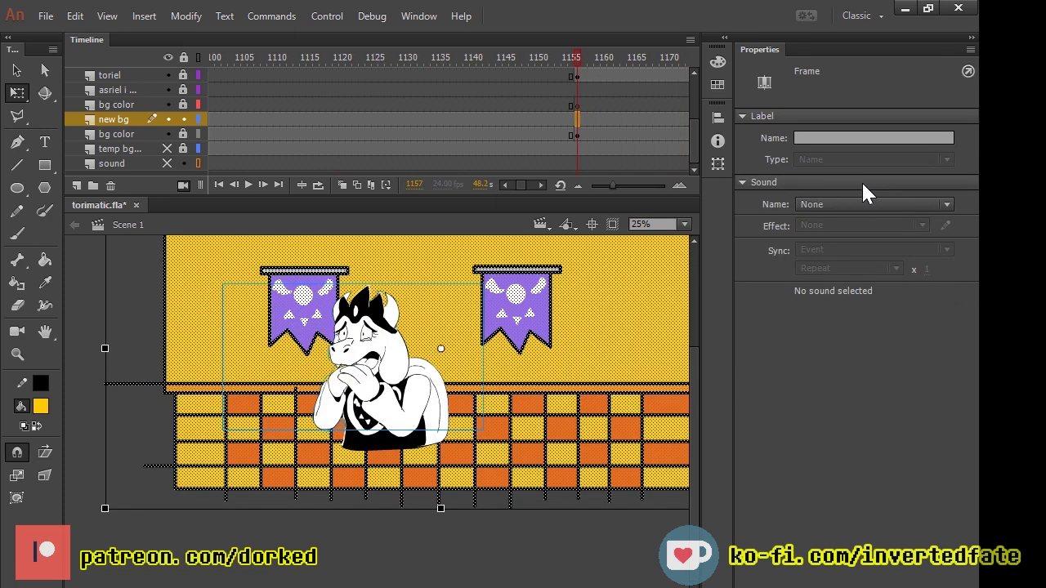
key(Delete)
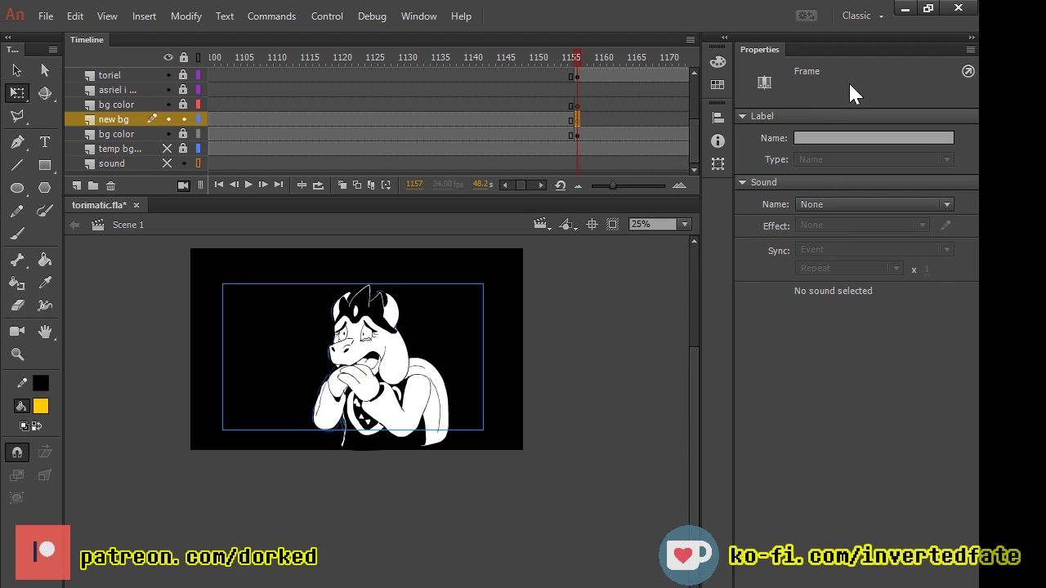
Step: Check the shots up to frame 1184, and copy the doorway and window background from frame 1 of new bg
key(.)
key(Return)
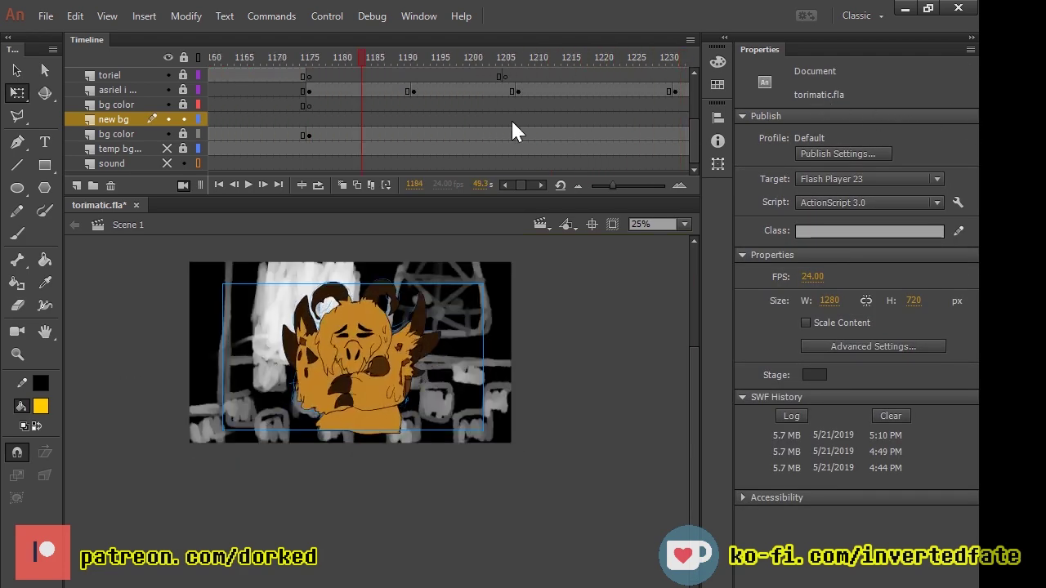
drag(277, 116, 291, 163)
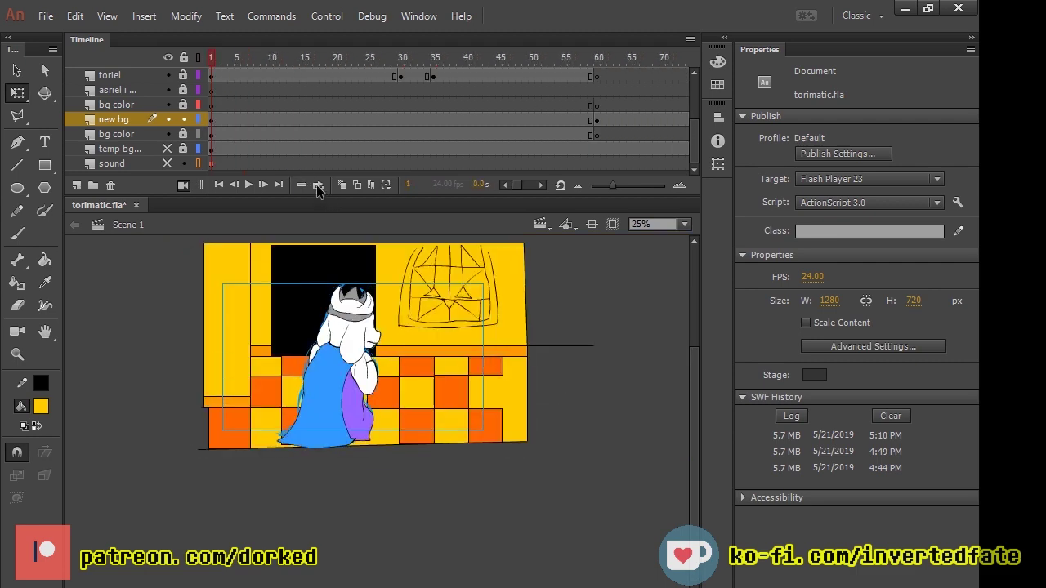
key(ctrl+a)
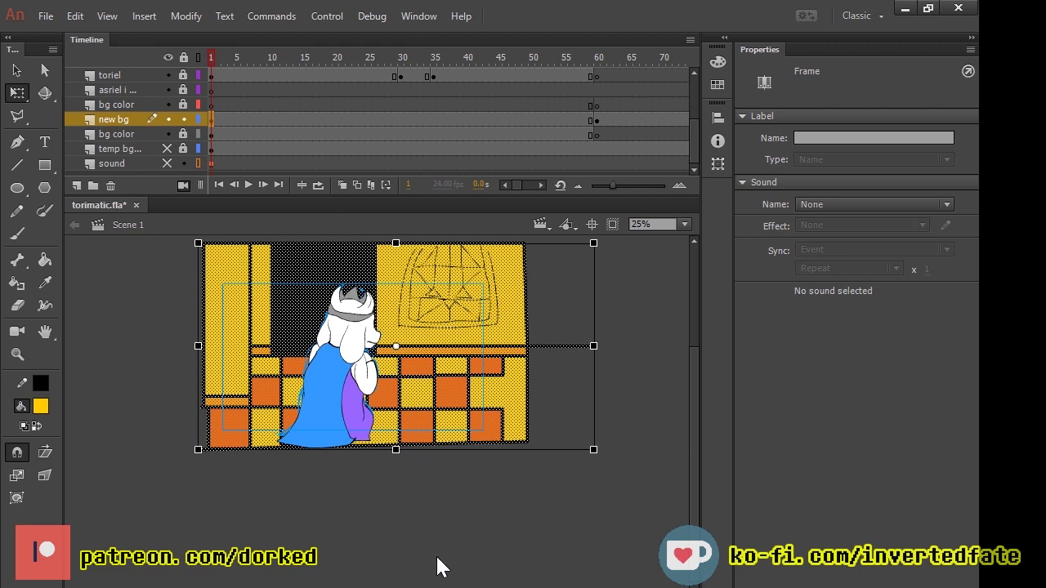
Step: Paste the doorway background in place at frame 171 of new bg and enlarge it to about 2140 by 1116 px
key(Return)
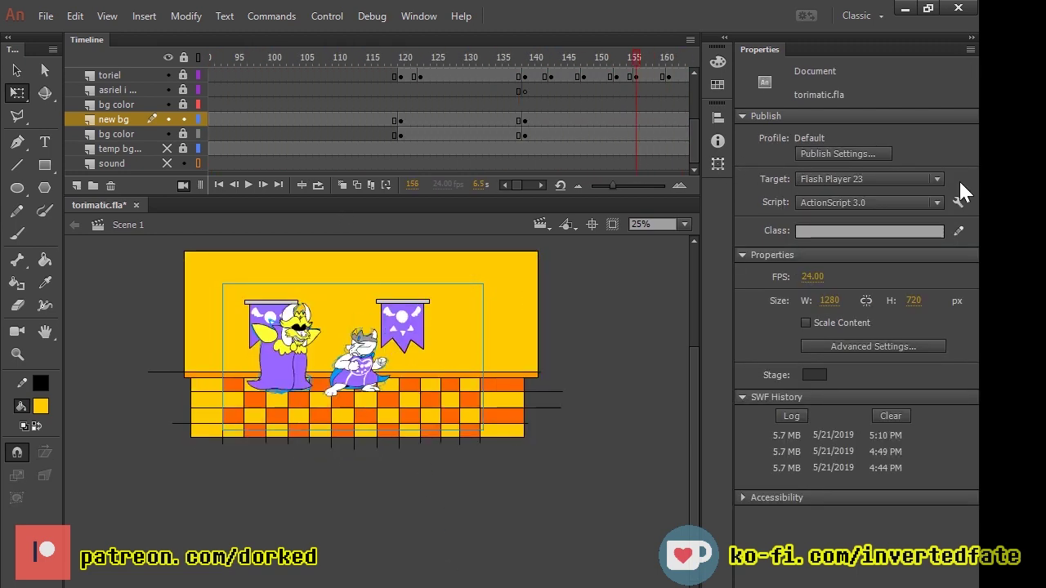
drag(669, 58, 243, 57)
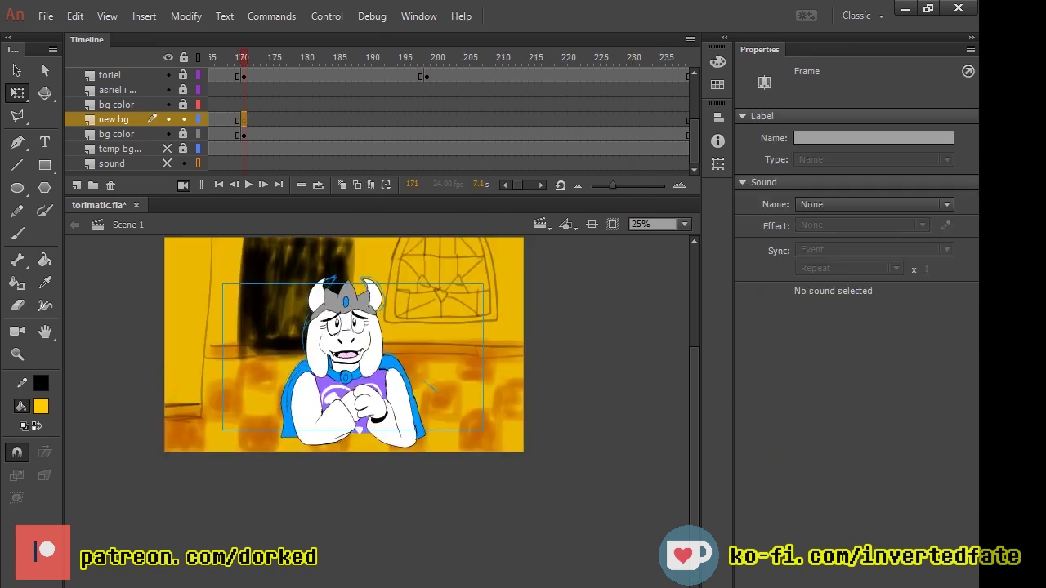
key(ctrl+a)
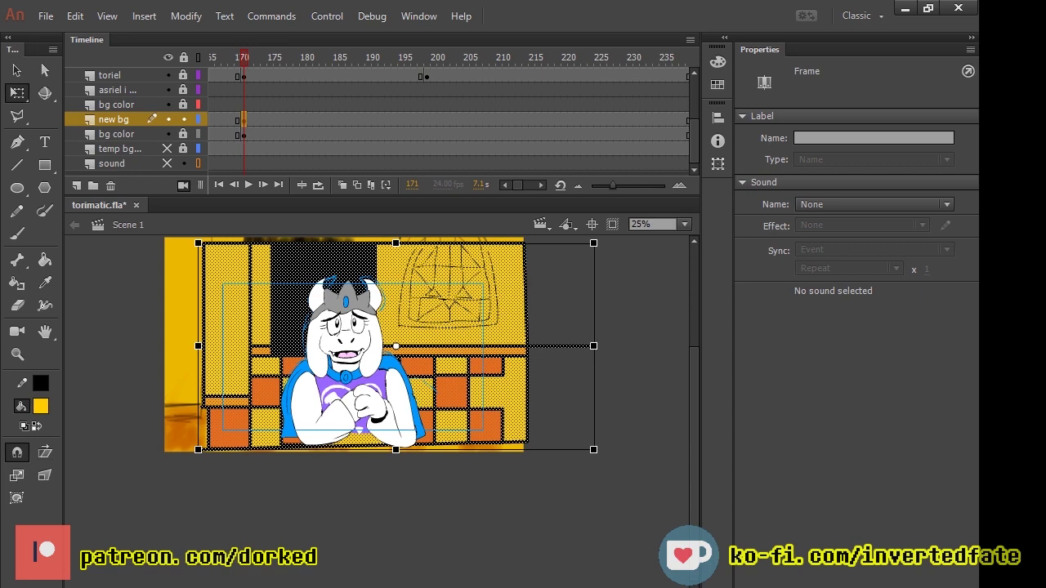
drag(593, 449, 629, 460)
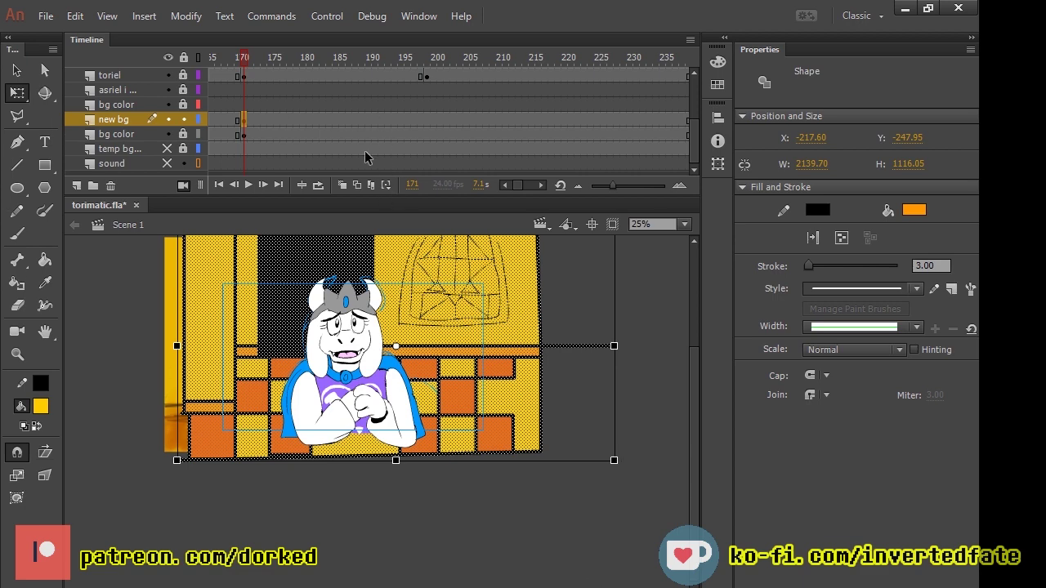
Step: Paste the doorway background in place at frame 513 of new bg, behind the character's waist-up shot
key(Return)
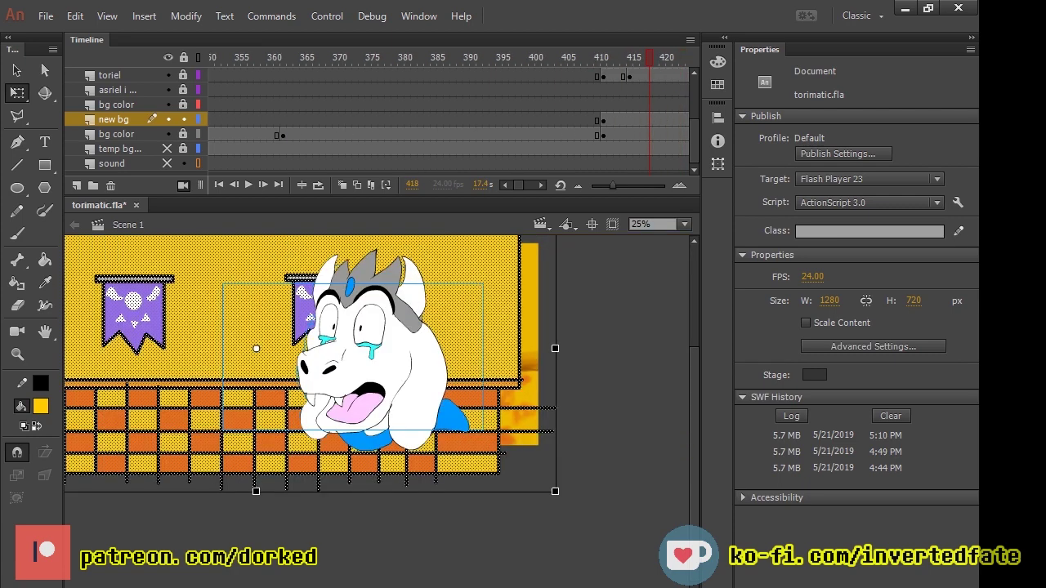
drag(649, 57, 367, 57)
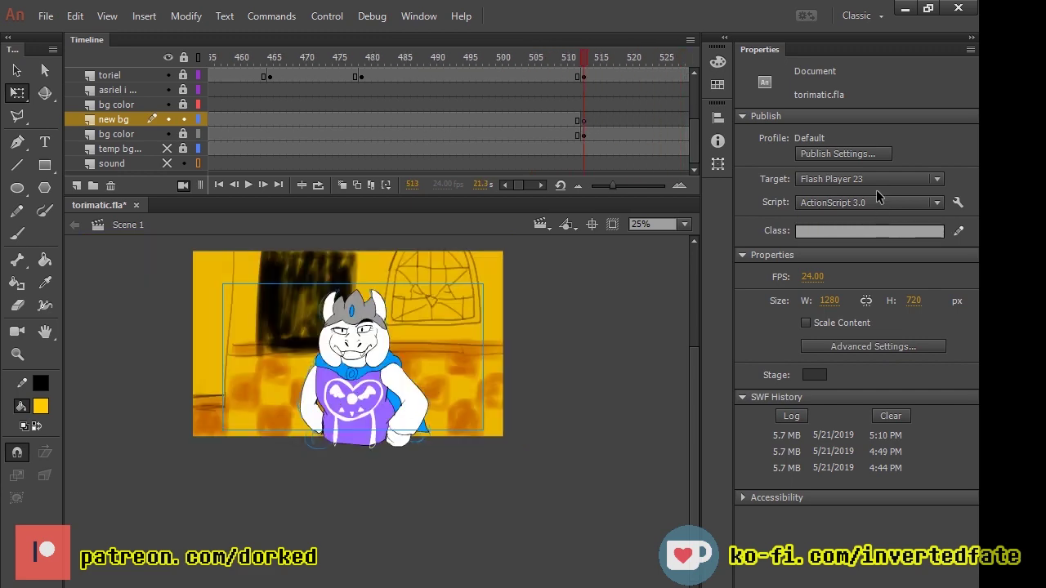
key(ctrl+shift+v)
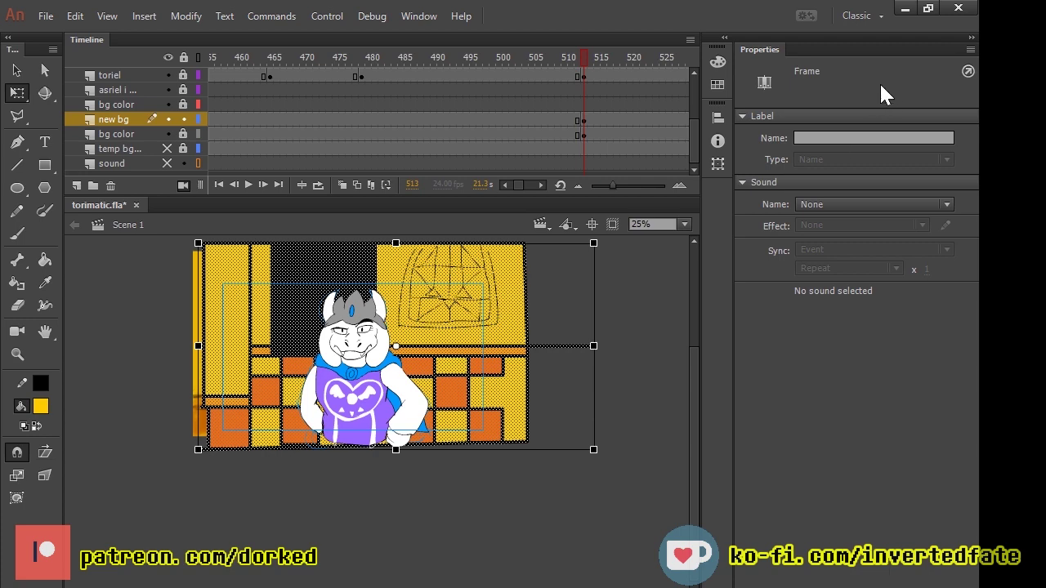
Step: Play and scrub the shot after frame 513, then sample the floor tiles' orange as the fill color at frame 590
key(Return)
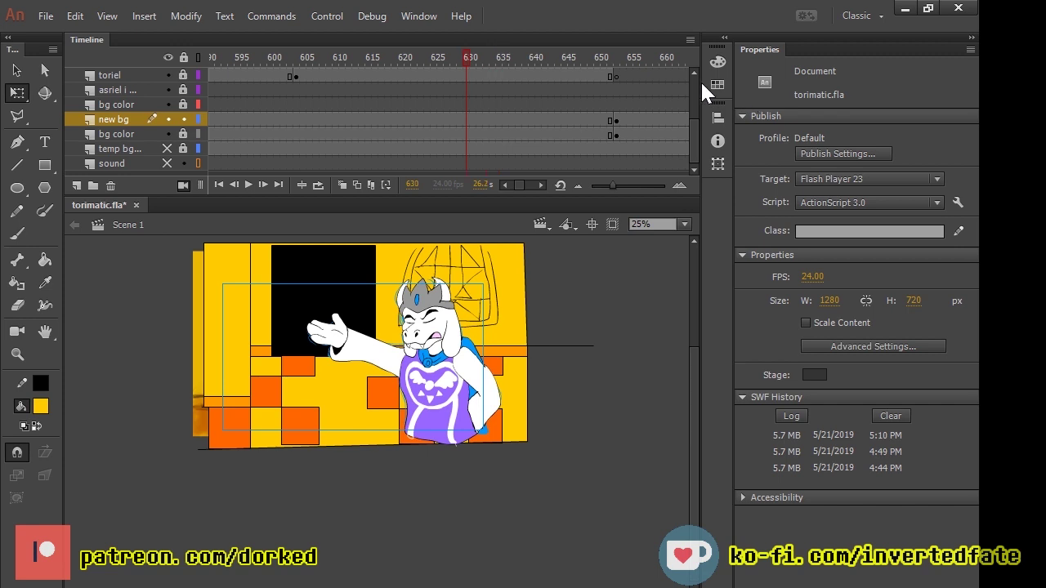
click(245, 59)
drag(244, 57, 617, 57)
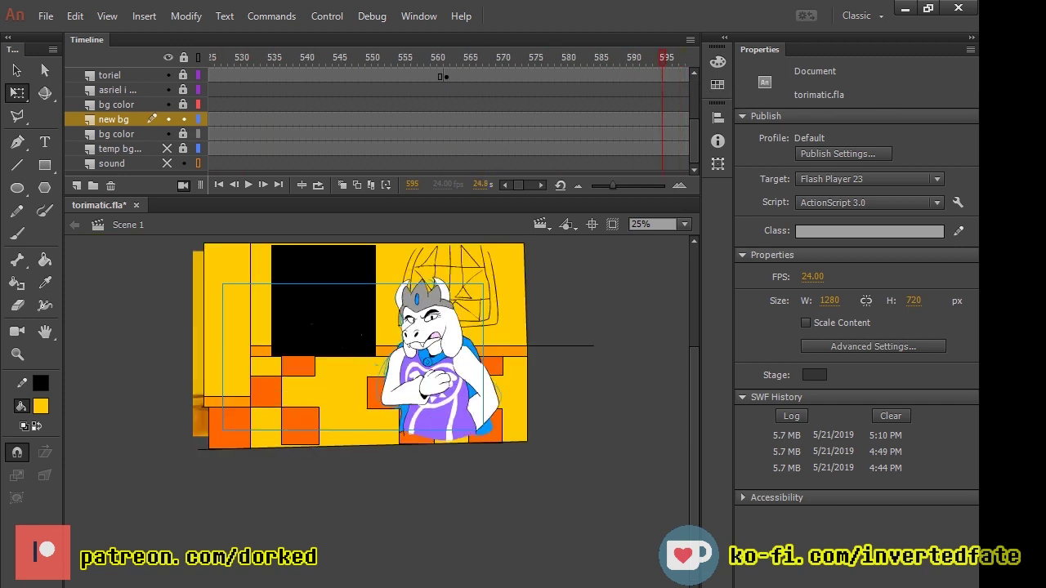
click(251, 120)
key(Return)
key(Return)
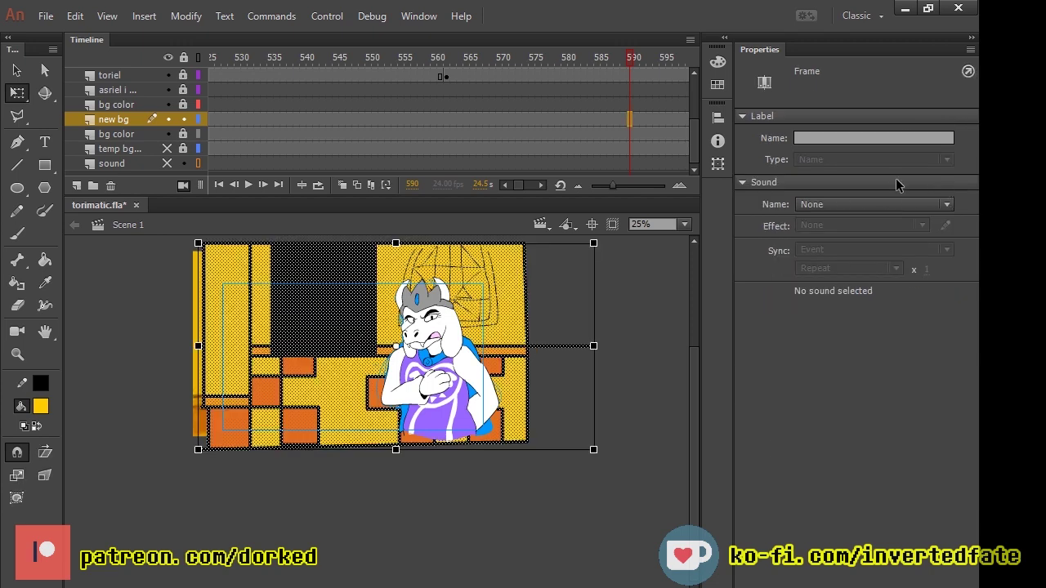
key(ctrl+equal)
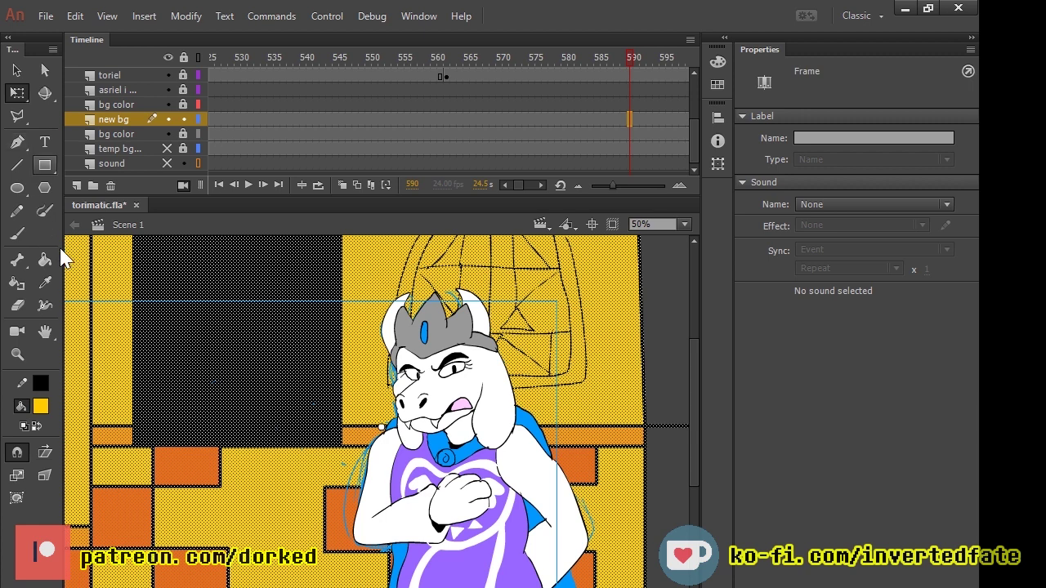
click(45, 165)
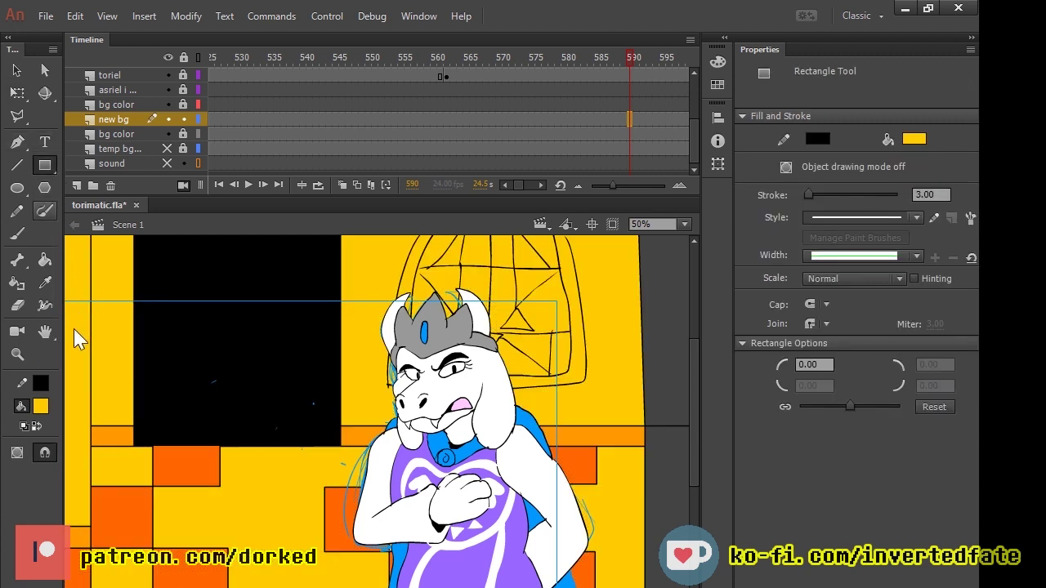
click(45, 283)
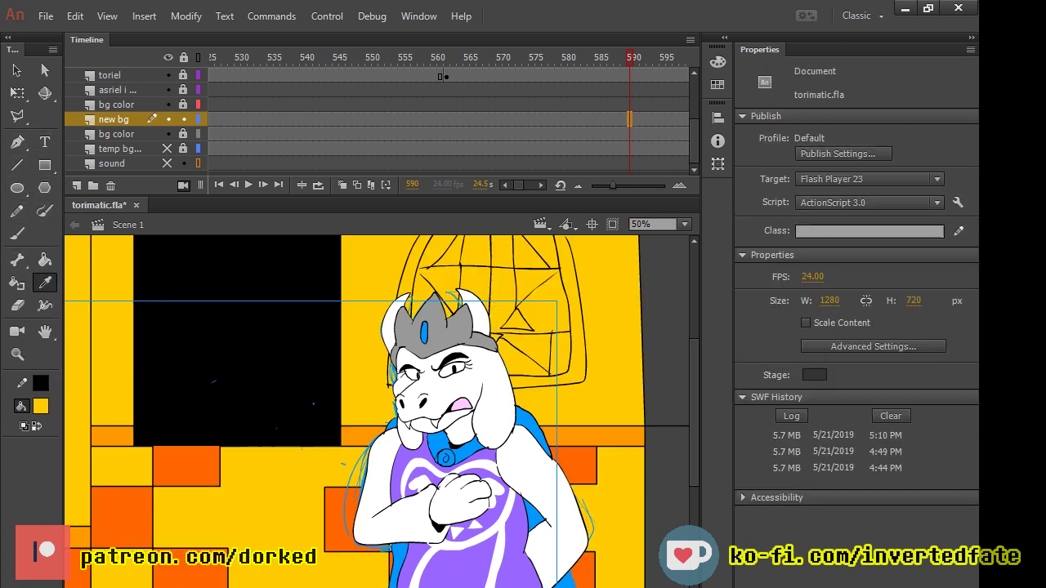
click(149, 503)
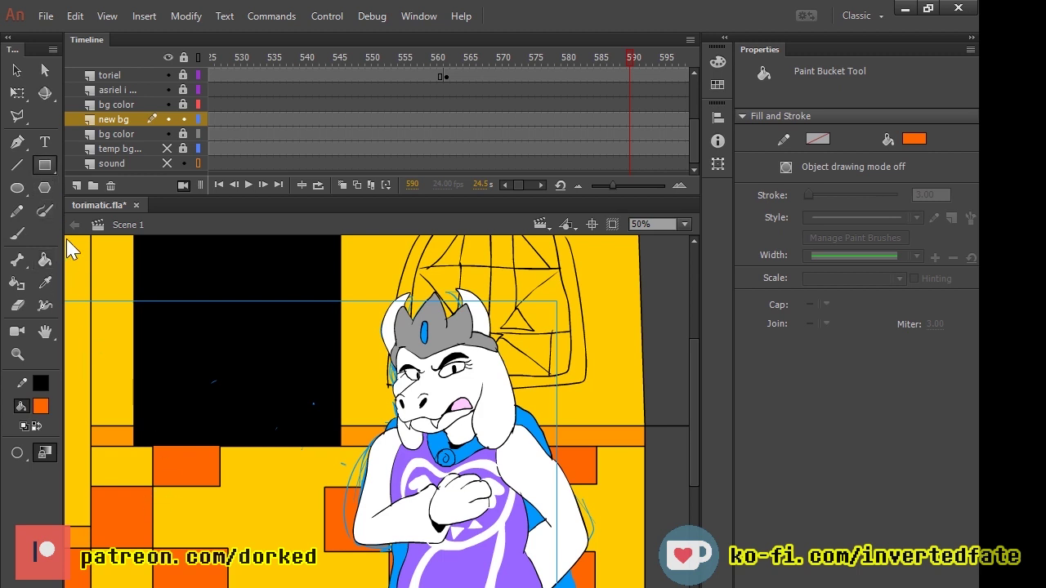
Step: Try to draw an orange rectangle as a missing floor tile below the black doorway
key(r)
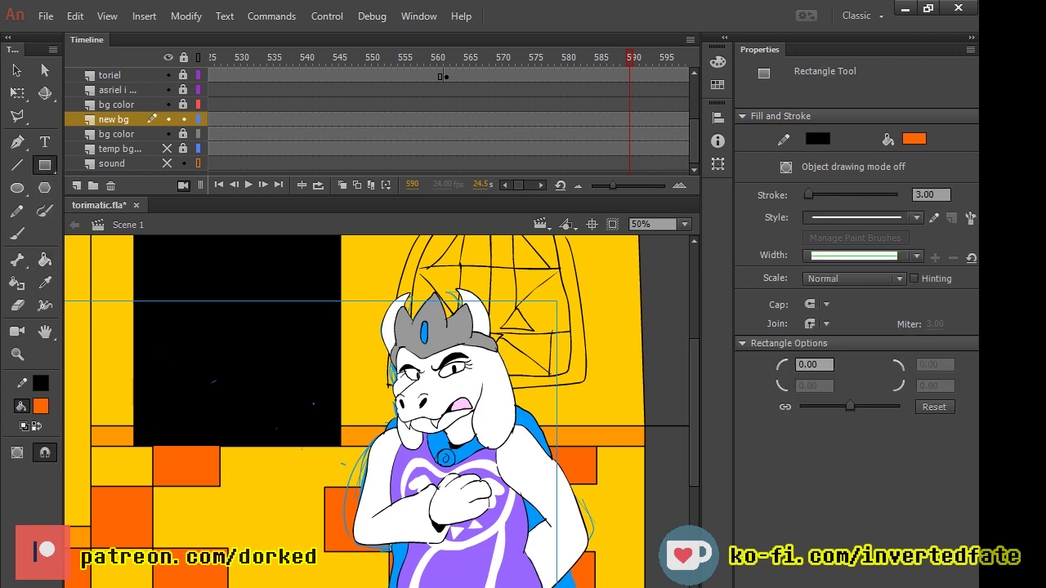
mouse_move(227, 550)
mouse_down()
mouse_move(327, 455)
mouse_move(298, 478)
mouse_up()
click(17, 93)
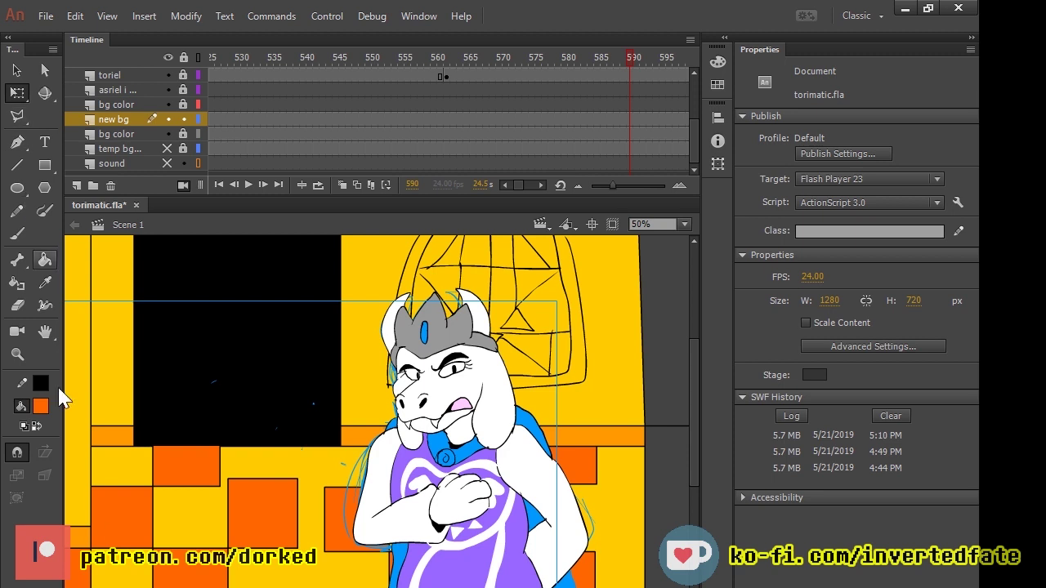
click(17, 116)
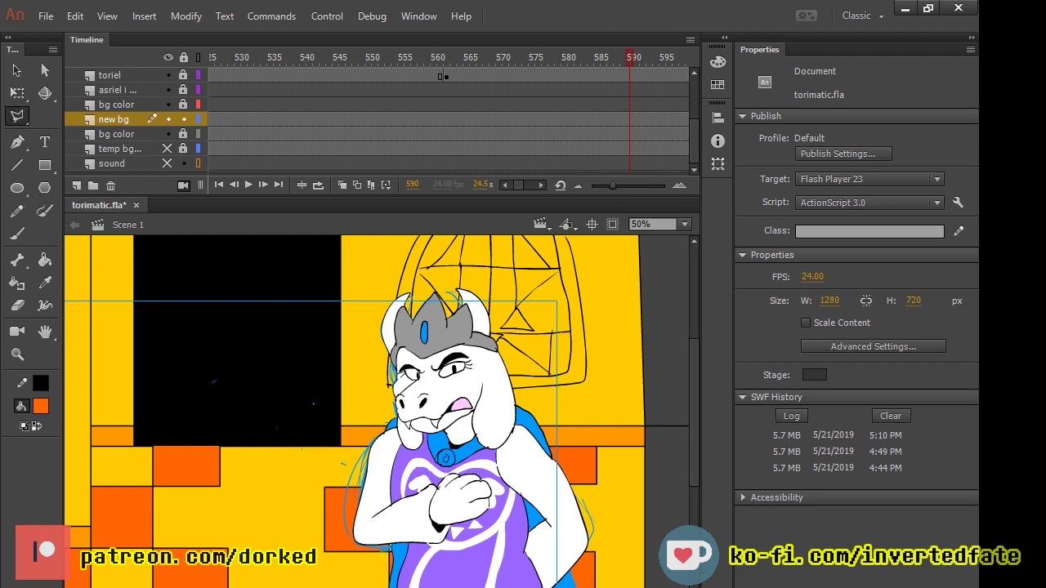
Step: Try to draw orange rectangles as floor tiles directly below the black doorway
key(r)
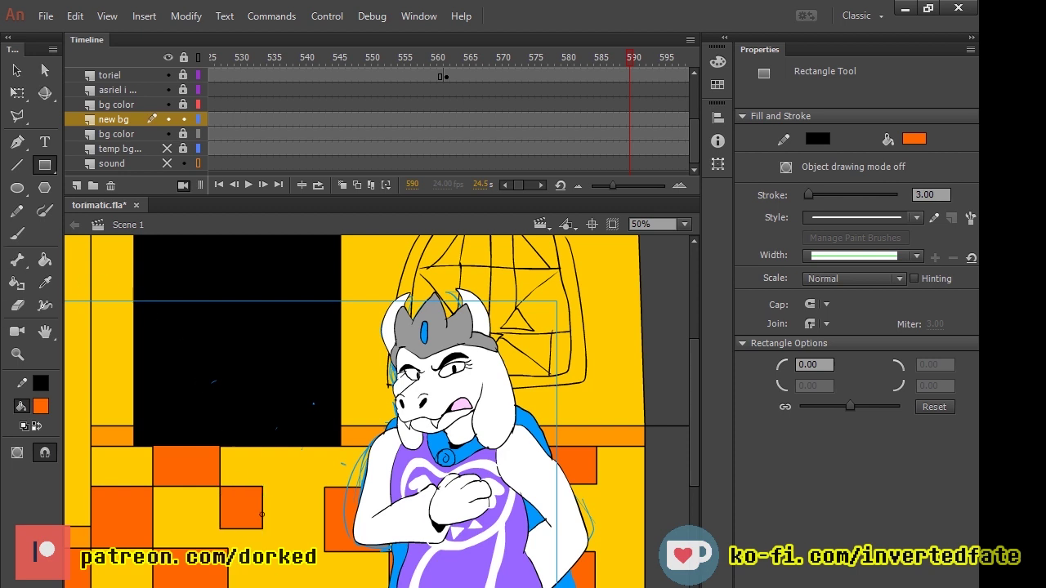
mouse_move(152, 486)
mouse_down()
mouse_move(246, 399)
mouse_move(244, 477)
mouse_move(244, 465)
mouse_move(220, 454)
mouse_move(233, 448)
mouse_up()
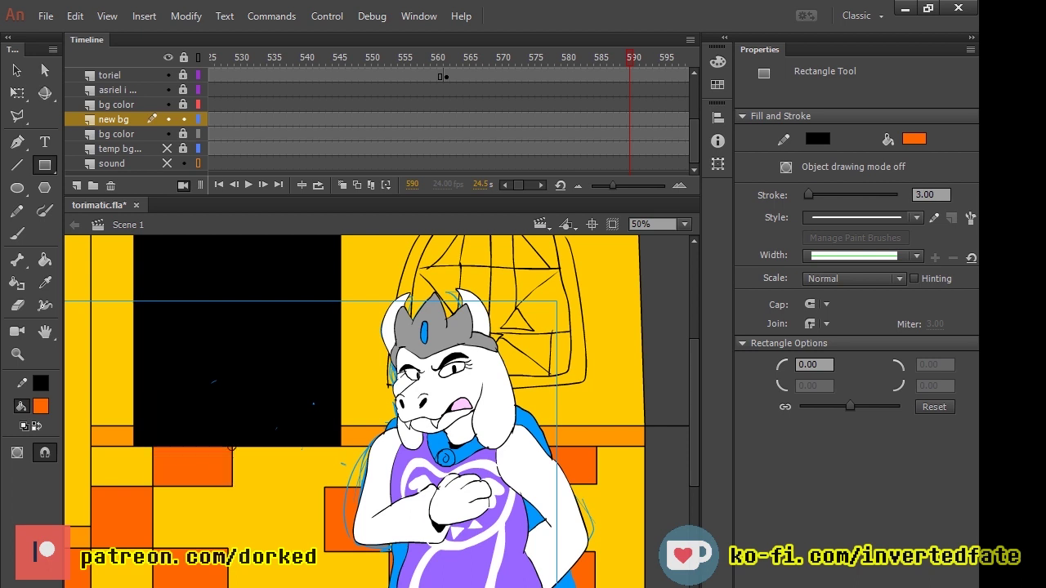
mouse_move(232, 486)
mouse_down()
mouse_move(315, 572)
mouse_move(273, 504)
mouse_move(274, 477)
mouse_move(285, 491)
mouse_move(317, 484)
mouse_move(294, 484)
mouse_up()
key(ctrl+z)
key(ctrl+z)
key(n)
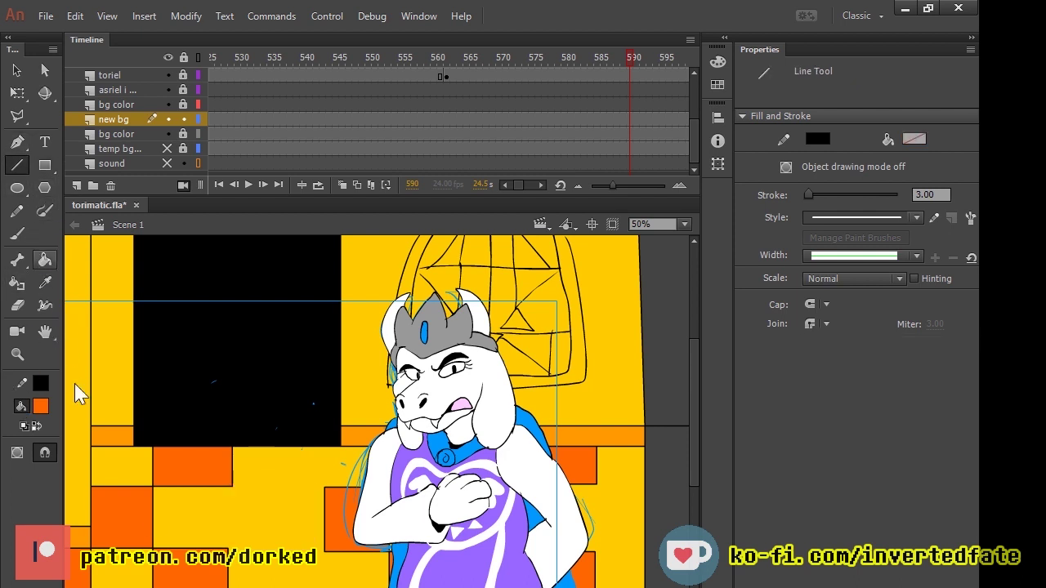
Step: Sample the wall's yellow as the fill color and cover the patchy tiles below the baseboard with one black-outlined rectangle
key(v)
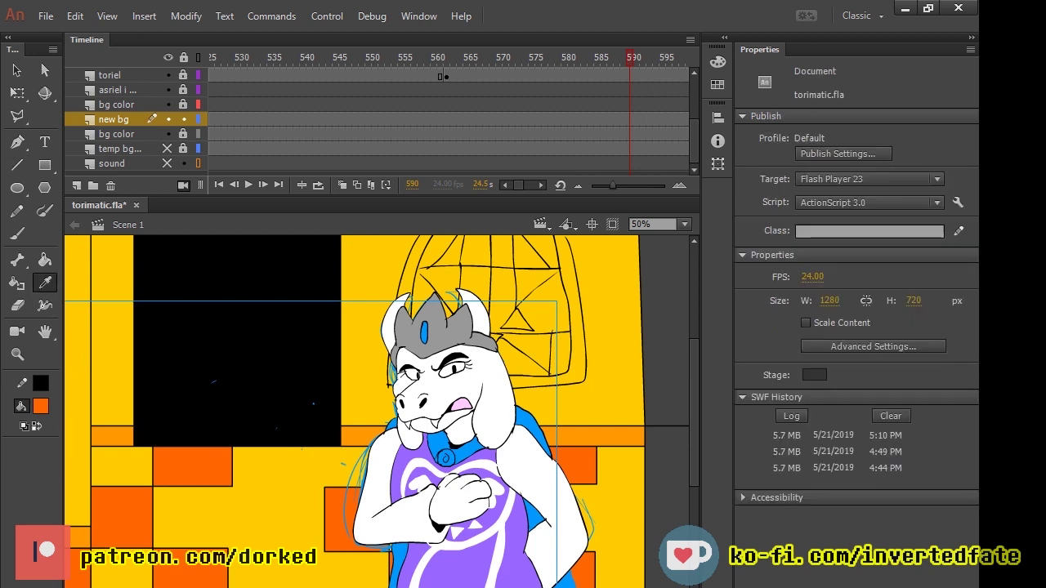
click(111, 343)
click(45, 165)
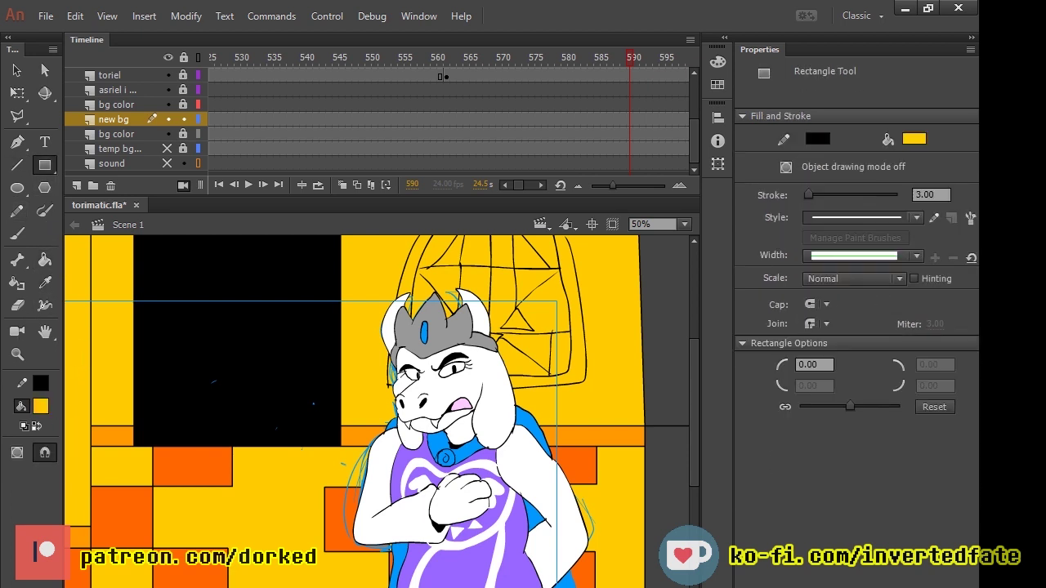
drag(91, 446, 645, 587)
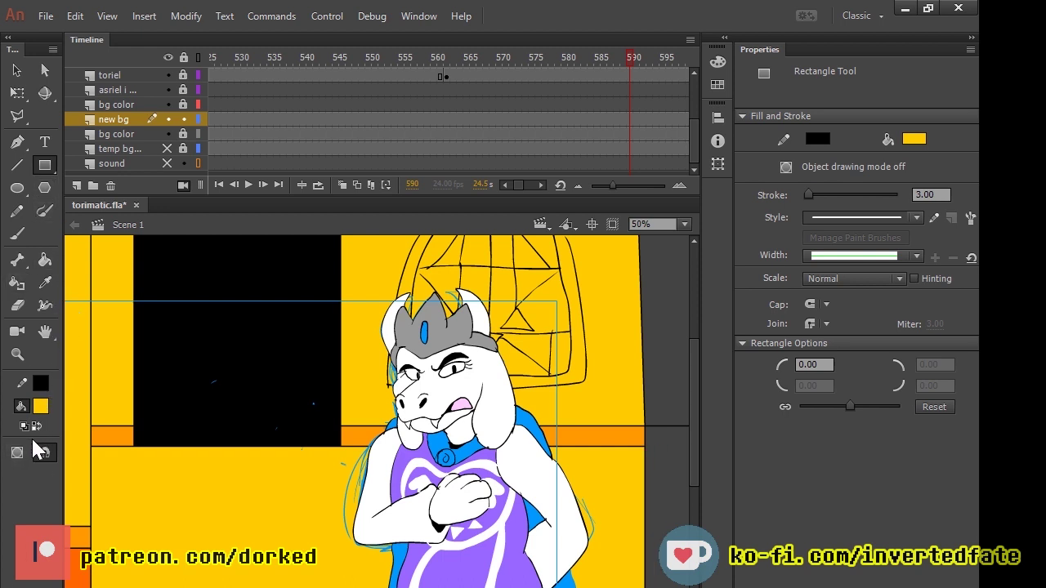
Step: Draw two horizontal 3 px black lines across the yellow floor area below the doorway
click(17, 164)
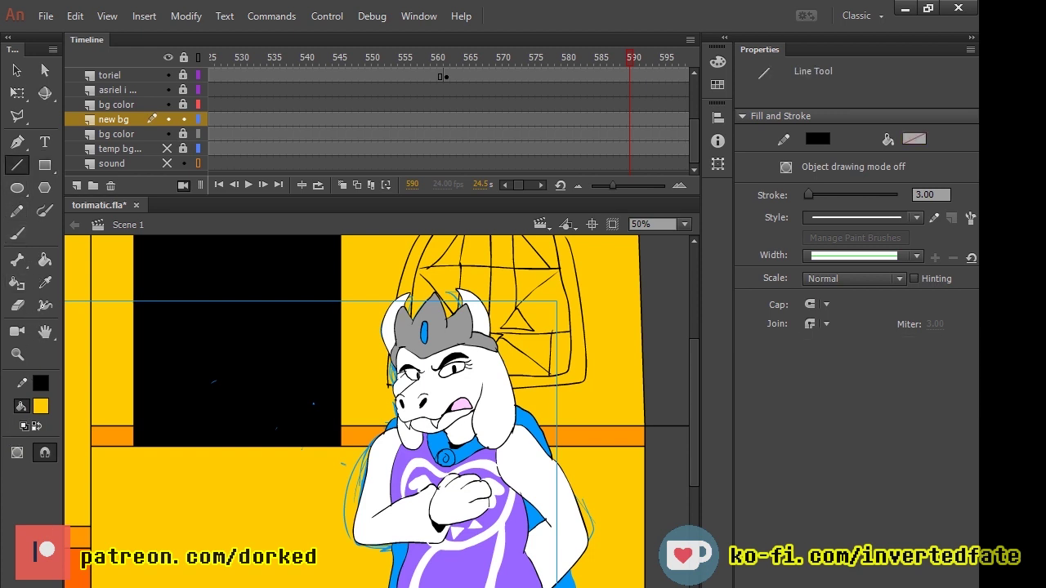
drag(90, 486, 636, 486)
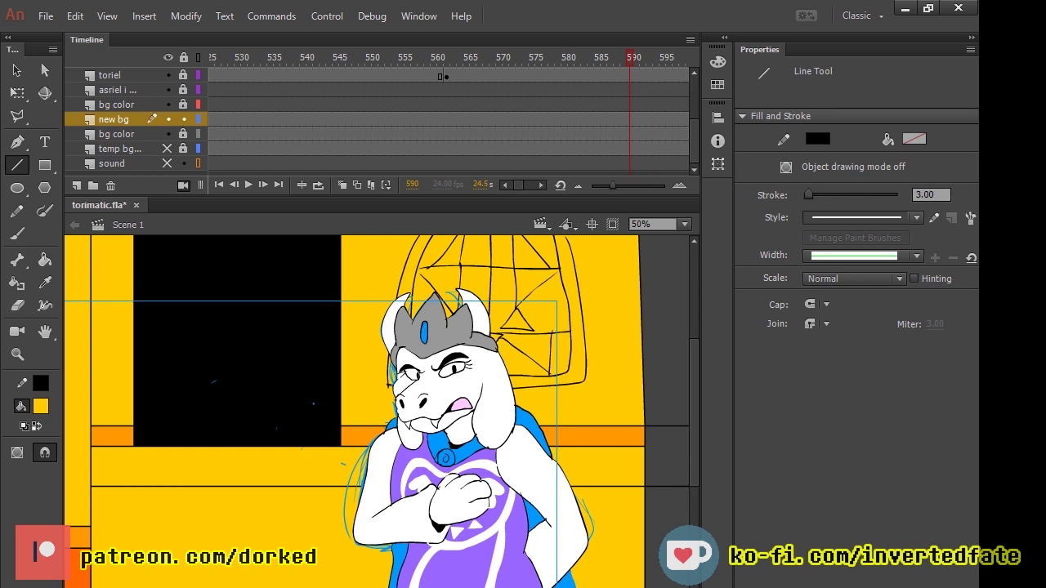
drag(220, 447, 220, 584)
key(ctrl+z)
drag(163, 582, 139, 533)
key(ctrl+z)
drag(90, 549, 664, 548)
Step: Try dividing the floor below the doorway with vertical black lines, starting at the doorway's outer edge
drag(134, 446, 134, 586)
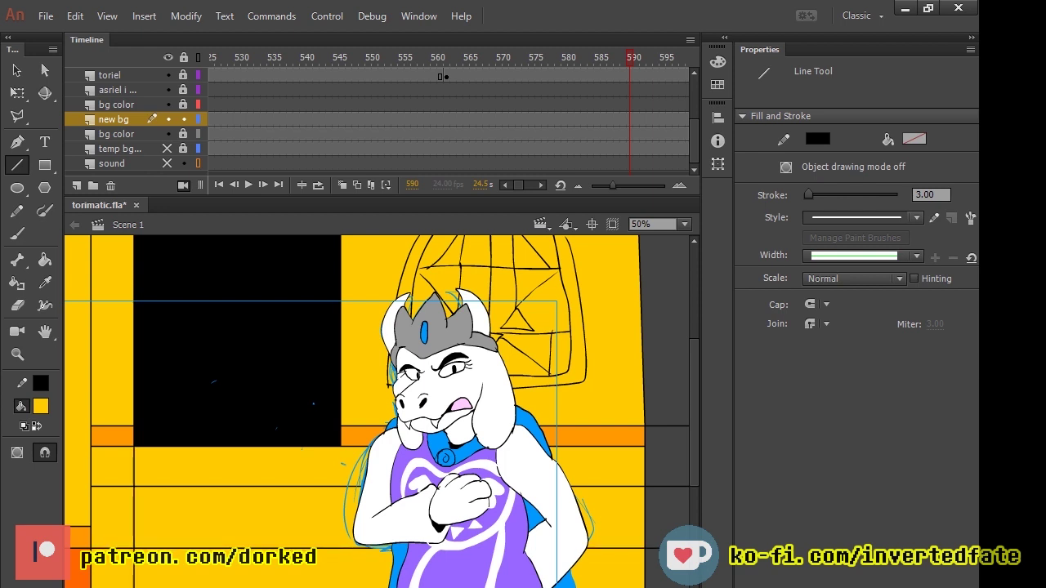
drag(201, 446, 201, 586)
drag(267, 447, 266, 585)
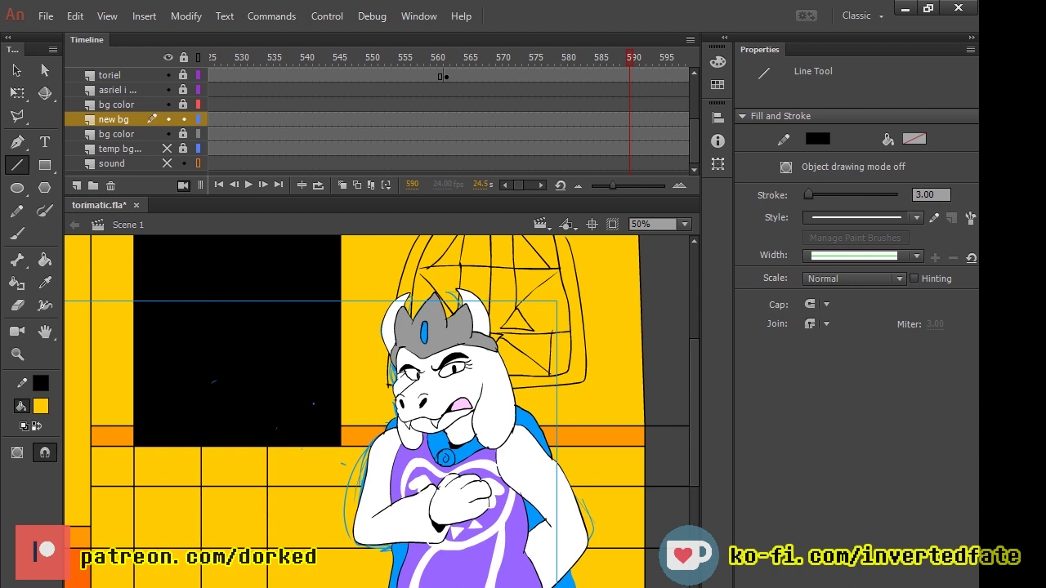
drag(341, 446, 341, 587)
key(ctrl+z)
Step: Try adding vertical tile lines across the floor beneath the window at frame 559
key(Return)
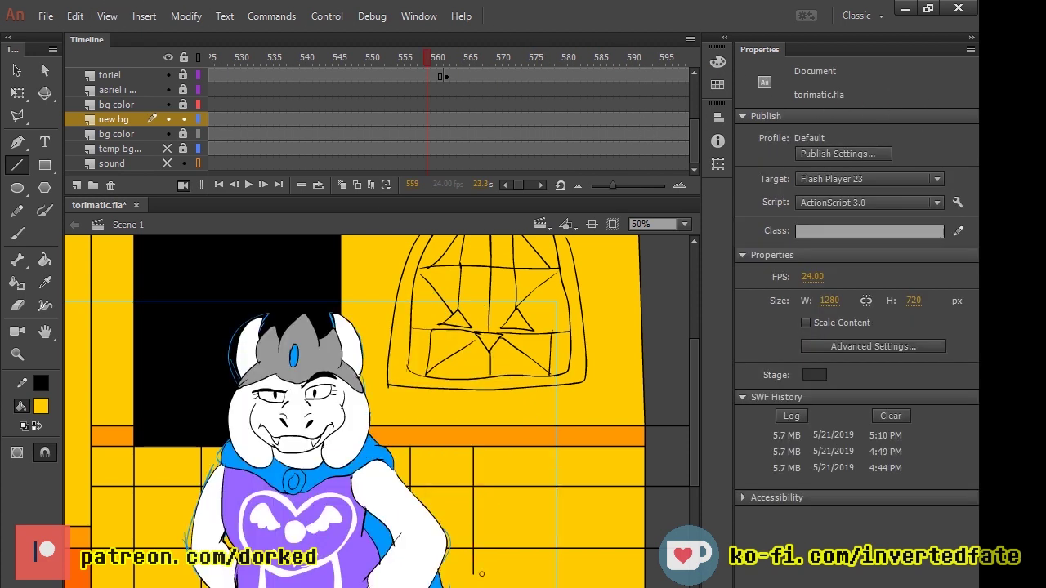
key(n)
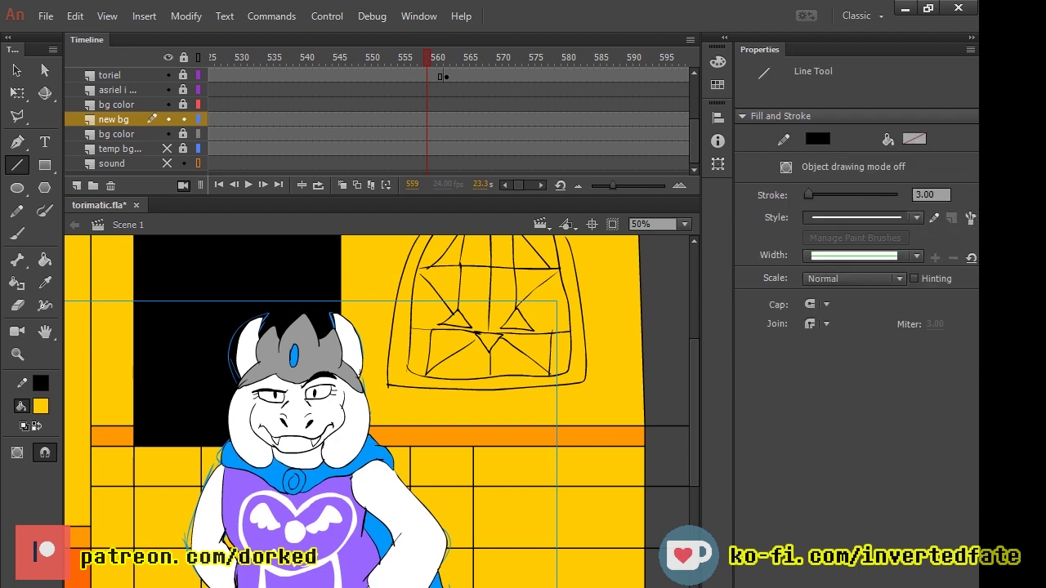
scroll(375, 409, down, 3)
scroll(376, 409, up, 3)
drag(543, 446, 543, 587)
drag(594, 446, 594, 587)
key(ctrl+z)
drag(612, 446, 612, 587)
key(ctrl+minus)
key(ctrl+equal)
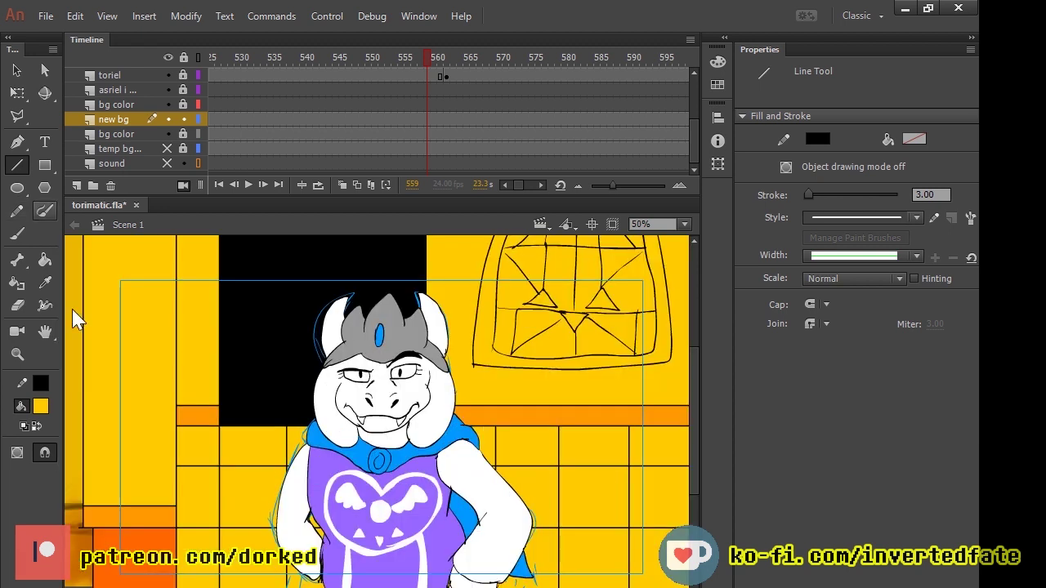
Step: Sample the orange of the neighbouring floor, try filling tiles in a checkerboard pattern, and undo the fills
click(45, 282)
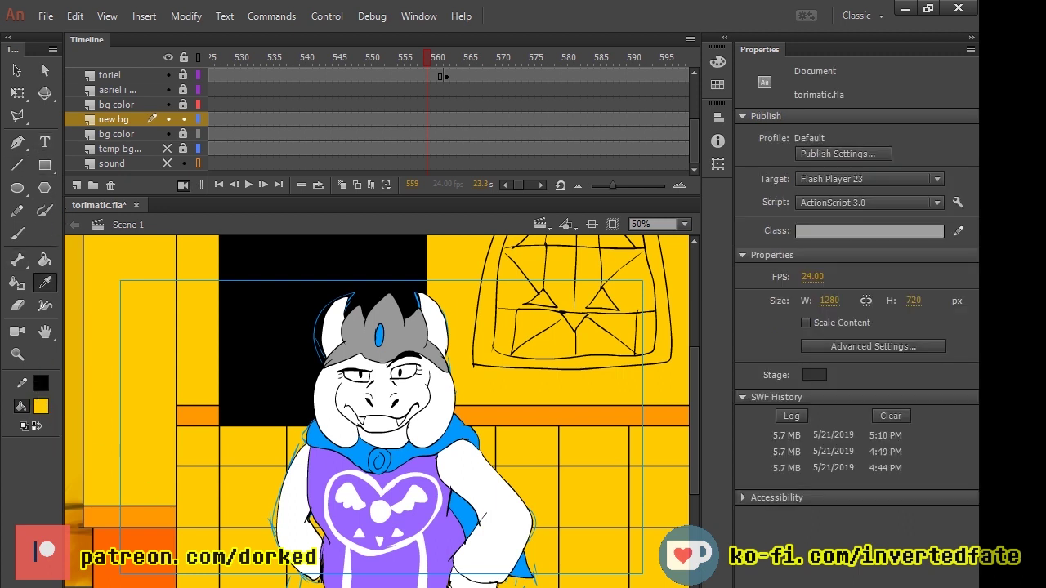
click(134, 546)
click(198, 446)
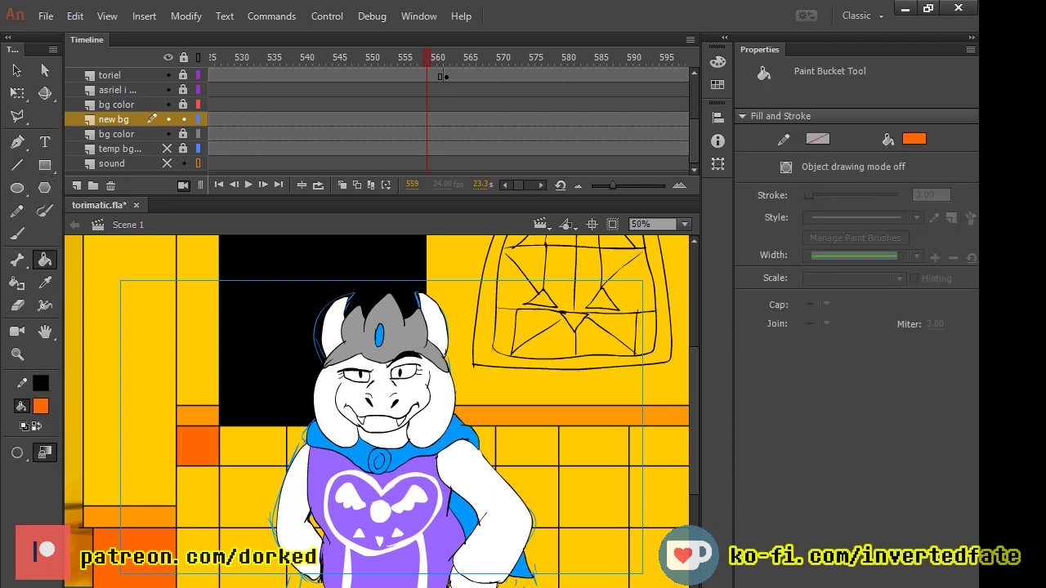
click(253, 497)
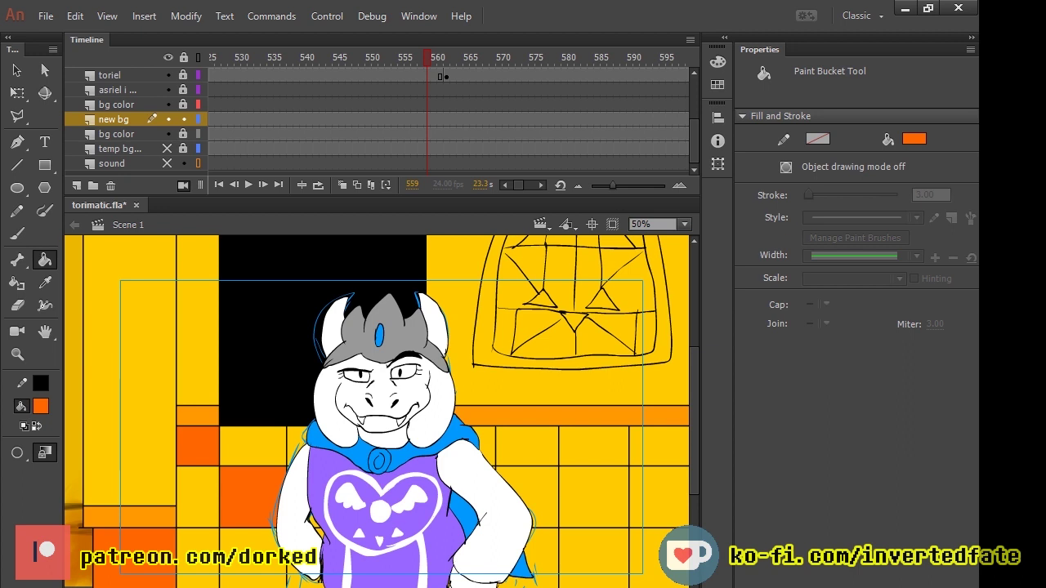
click(197, 545)
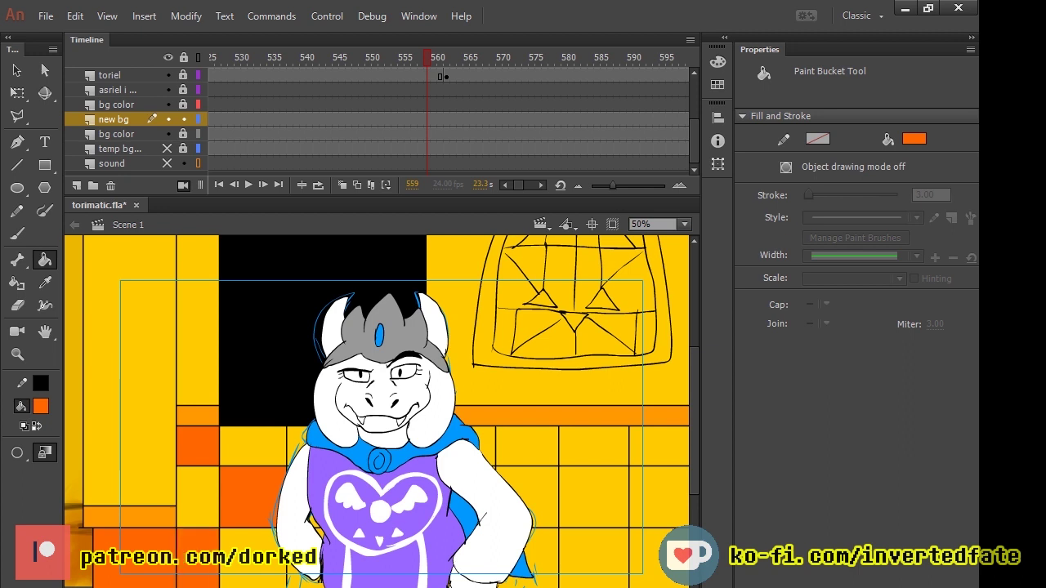
key(ctrl+z)
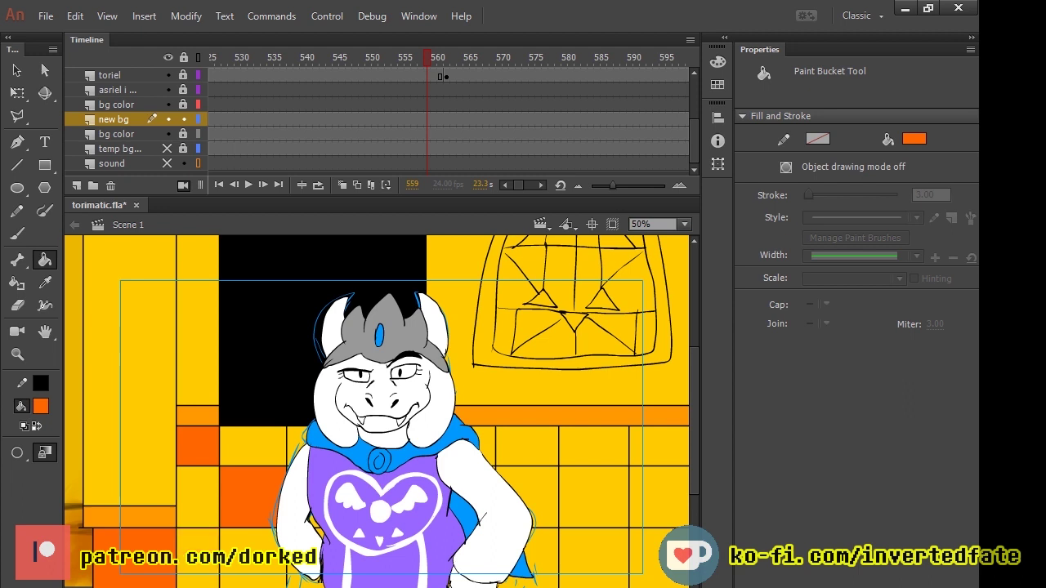
key(ctrl+z)
key(ctrl+z)
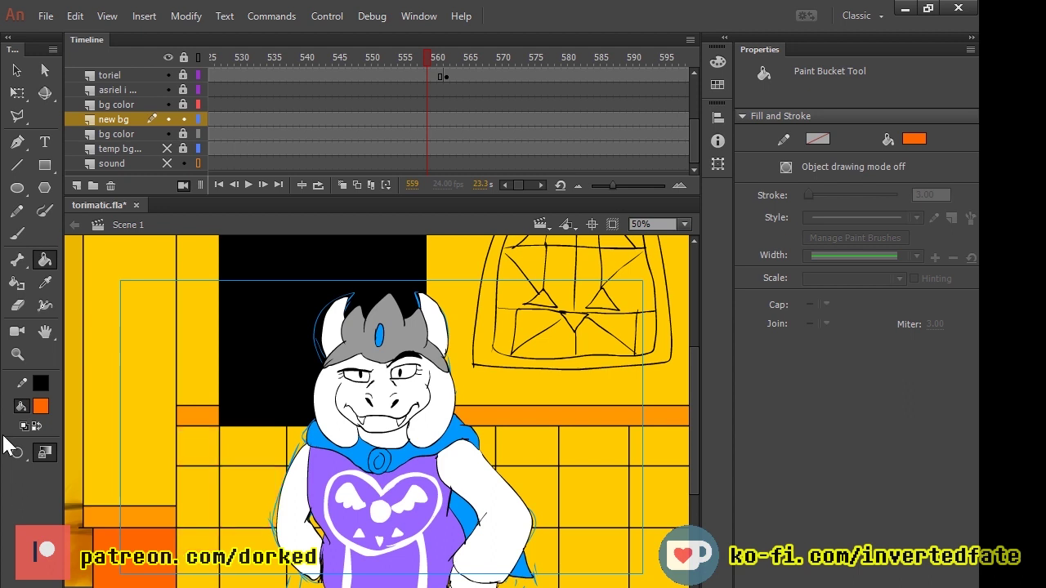
Step: Try filling alternate tiles of the top floor row orange, and undo back to the single horizontal floor line
key(r)
key(n)
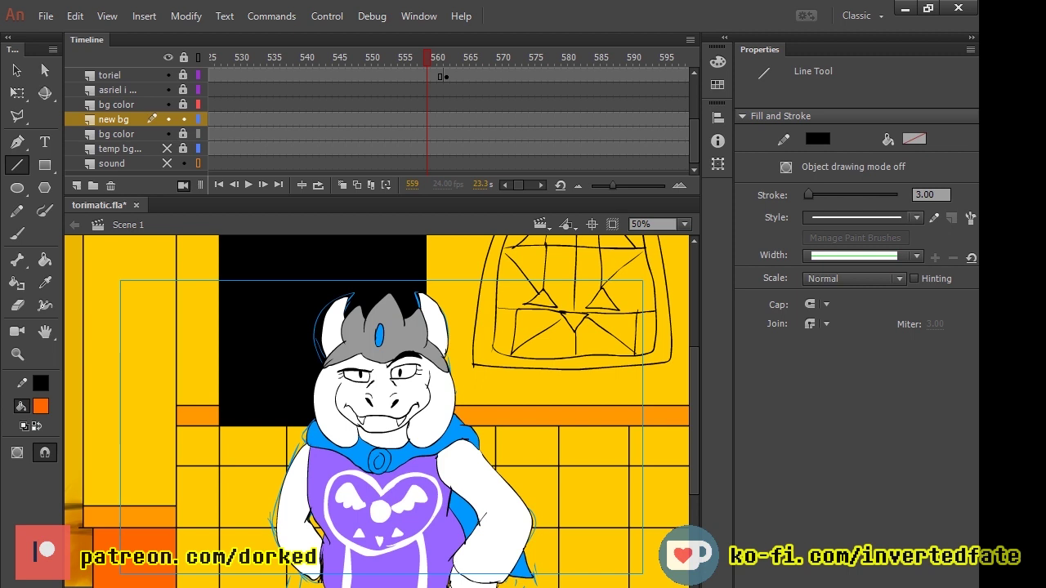
key(k)
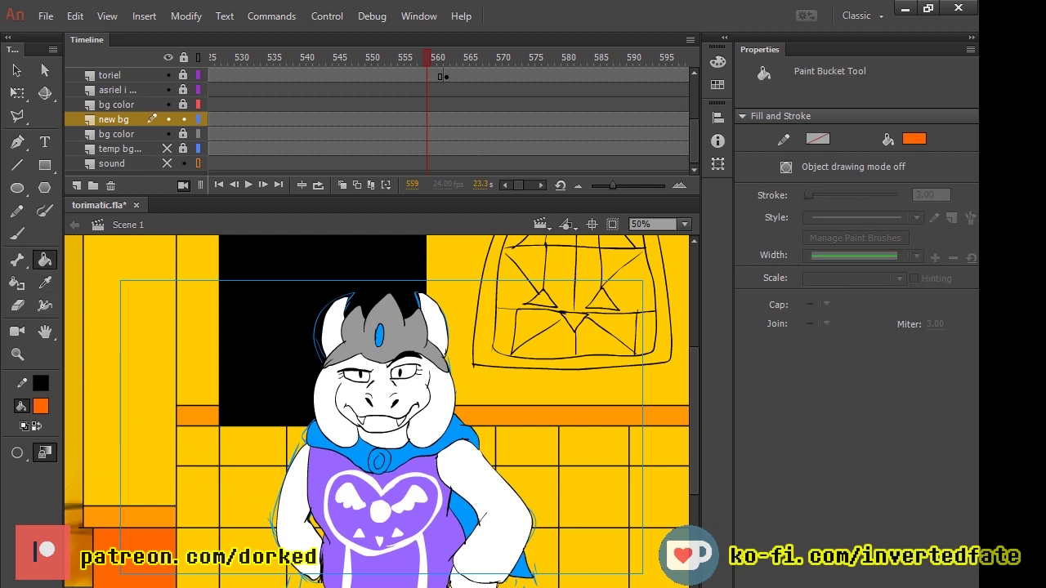
click(198, 446)
click(296, 442)
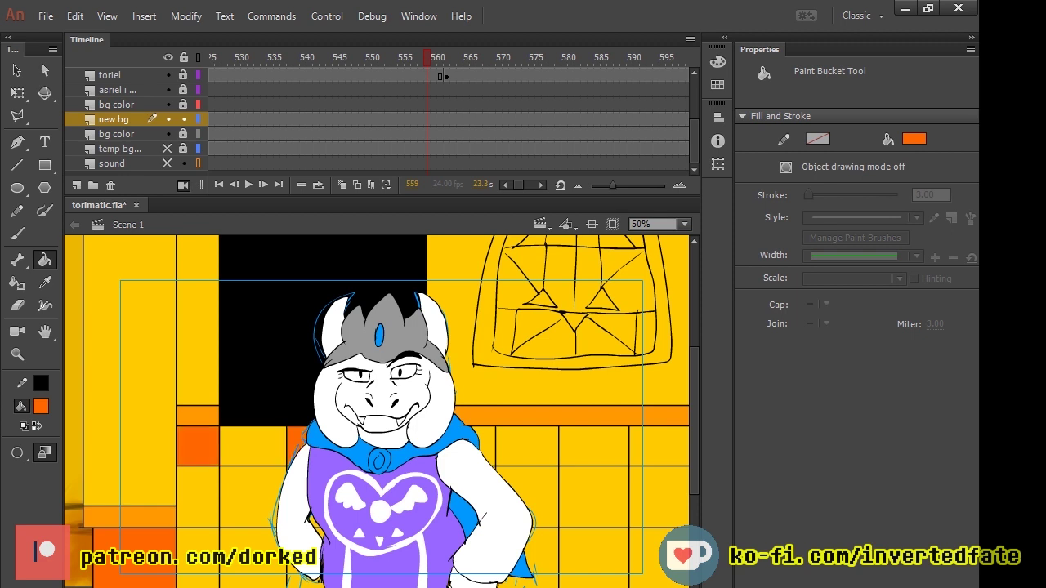
drag(355, 59, 731, 133)
click(435, 446)
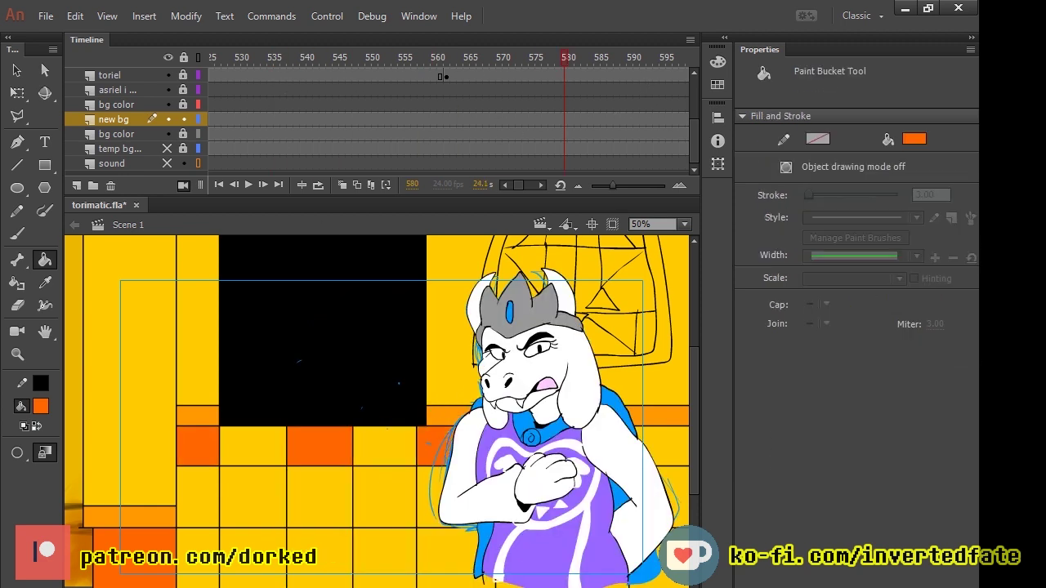
click(394, 57)
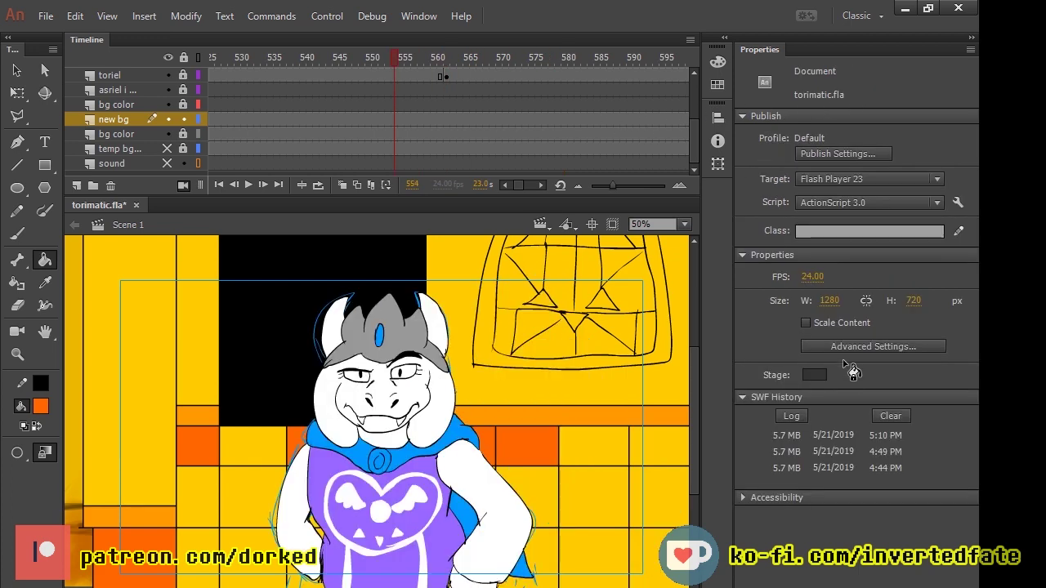
click(564, 96)
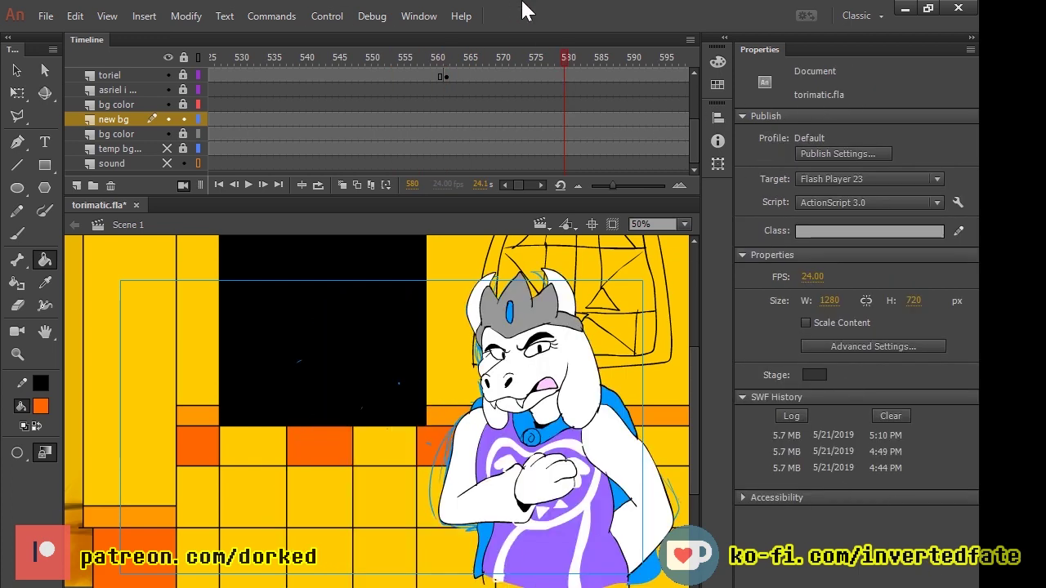
mouse_move(830, 93)
mouse_down()
mouse_move(666, 93)
mouse_move(713, 120)
mouse_move(112, 139)
mouse_move(859, 218)
mouse_move(972, 218)
mouse_up()
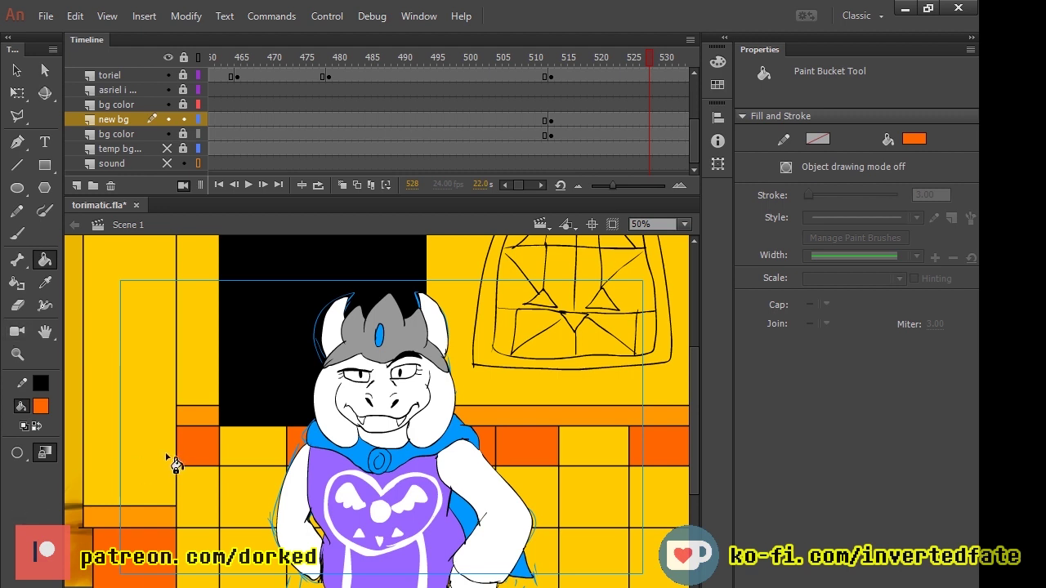
key(ctrl+z)
Step: At frame 590, draw the lower horizontal floor line and four evenly spaced vertical lines from the doorway toward the character
key(Return)
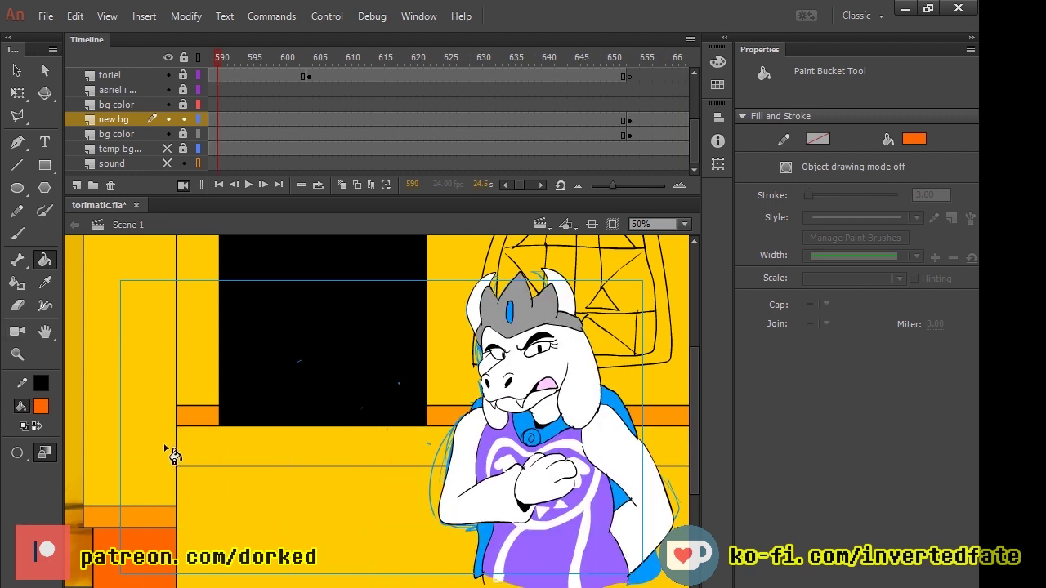
click(16, 164)
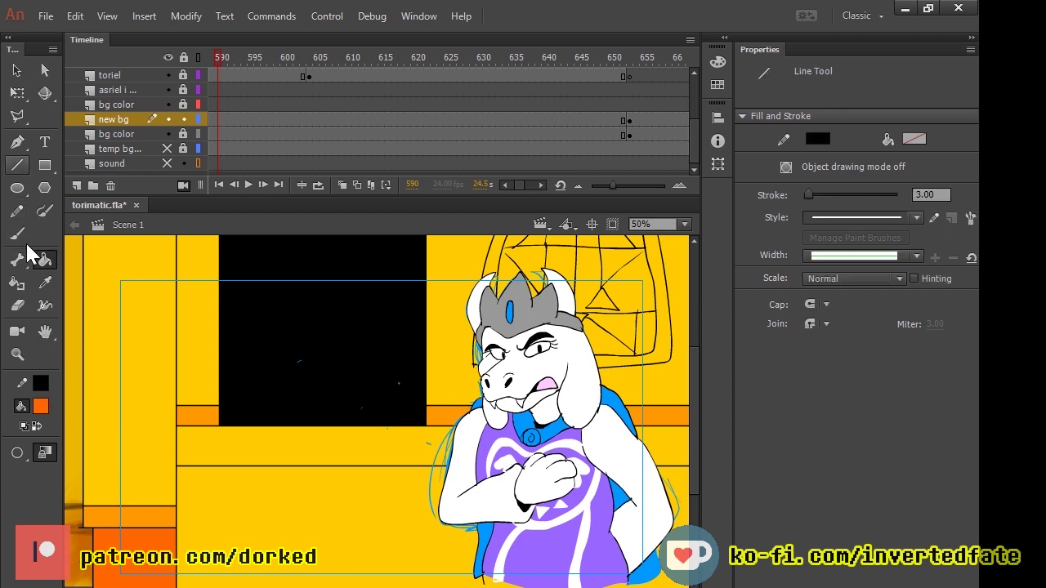
drag(176, 530, 633, 541)
drag(238, 426, 238, 587)
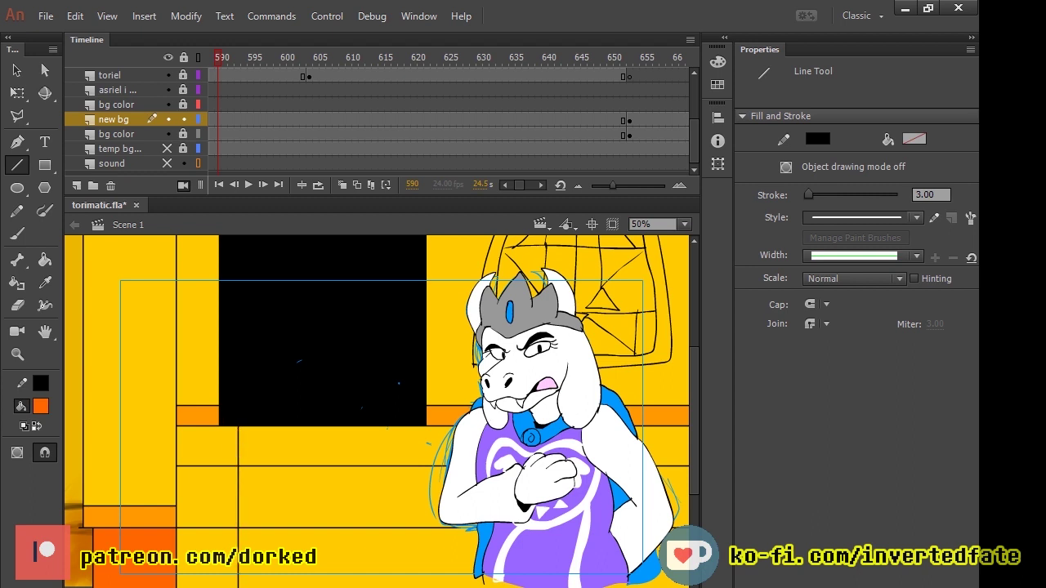
drag(306, 427, 307, 587)
drag(379, 426, 380, 587)
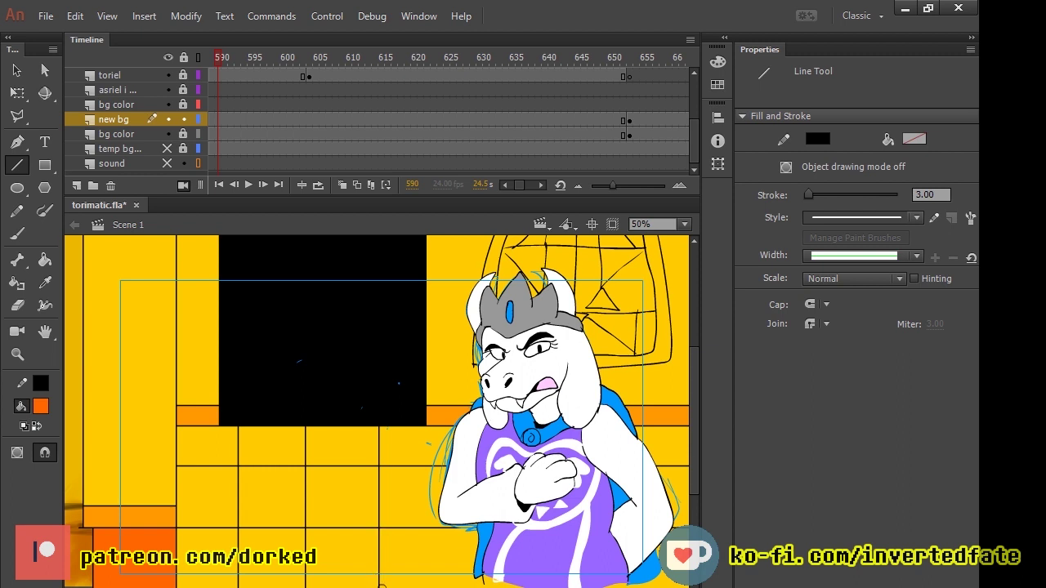
drag(453, 446, 454, 587)
Step: Play and scrub through the shot after frame 513 to check which floor lines the character's poses cover
key(Return)
drag(452, 57, 205, 136)
key(Return)
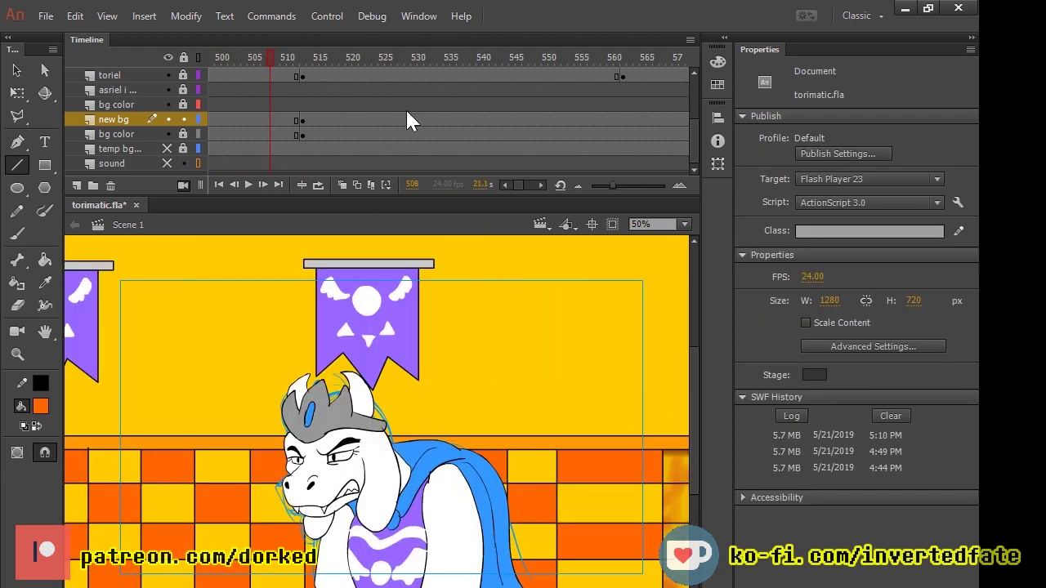
drag(636, 149, 299, 152)
key(Return)
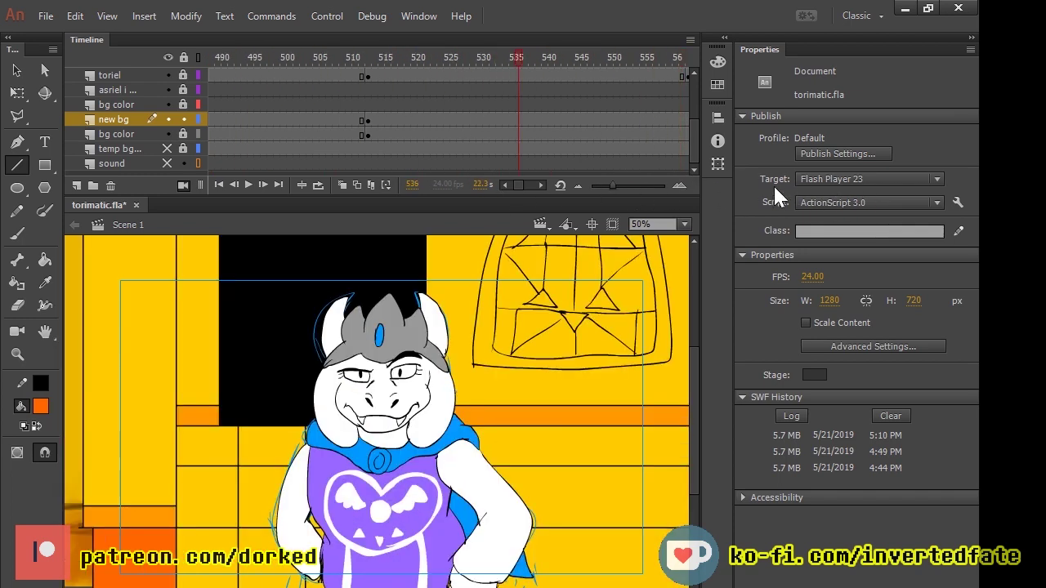
drag(518, 56, 315, 86)
key(comma)
key(comma)
key(comma)
key(comma)
key(comma)
key(comma)
key(comma)
key(comma)
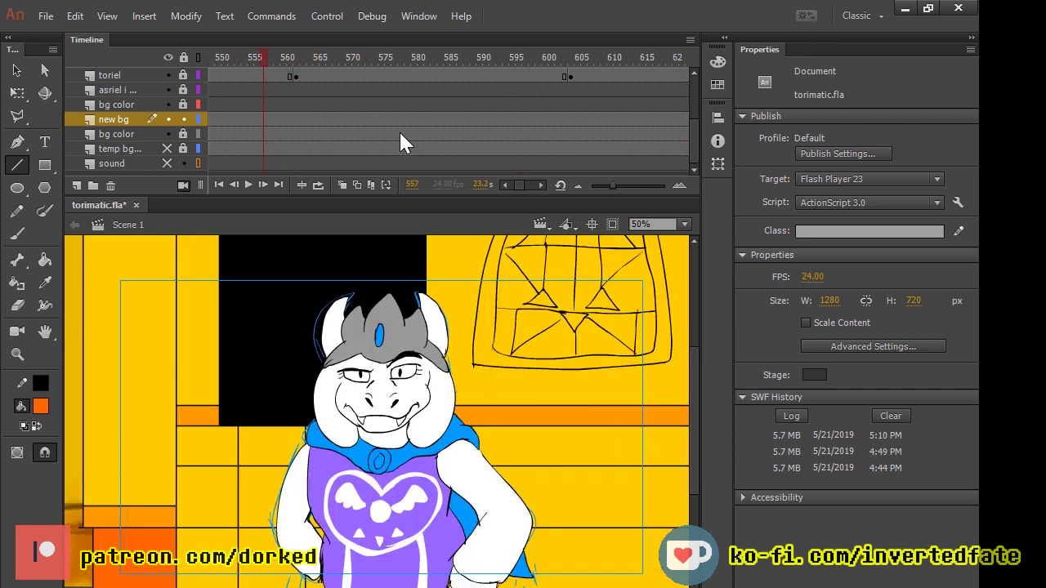
Step: Draw two more vertical tile lines down the floor beneath the window at frame 557
drag(541, 426, 541, 587)
drag(605, 427, 606, 587)
key(ctrl+z)
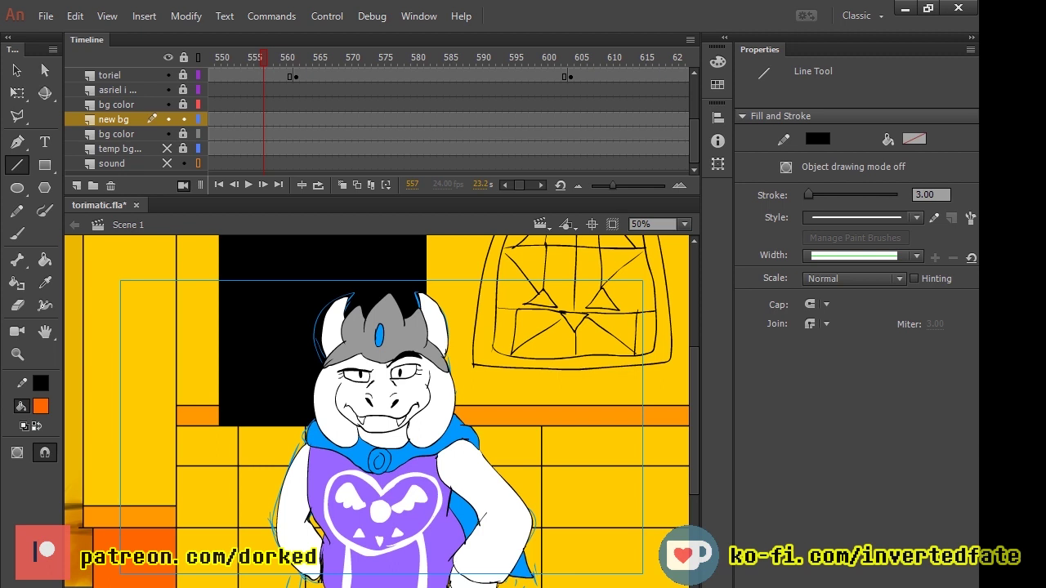
drag(619, 427, 619, 587)
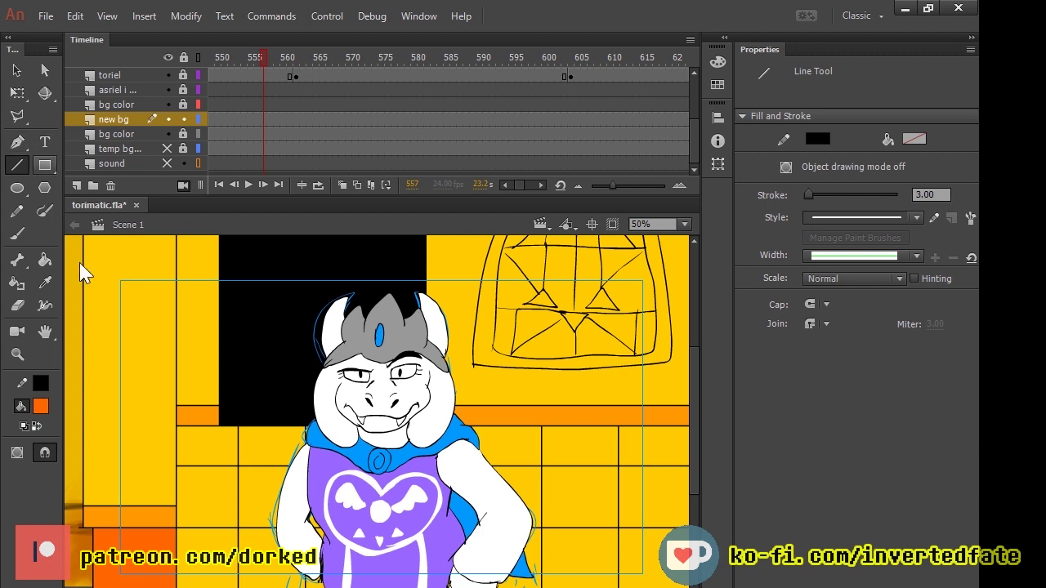
Step: Fill three alternating floor tiles orange in the checker pattern at the doorway's near-side corner, beside the character, at frame 557
click(44, 282)
click(45, 260)
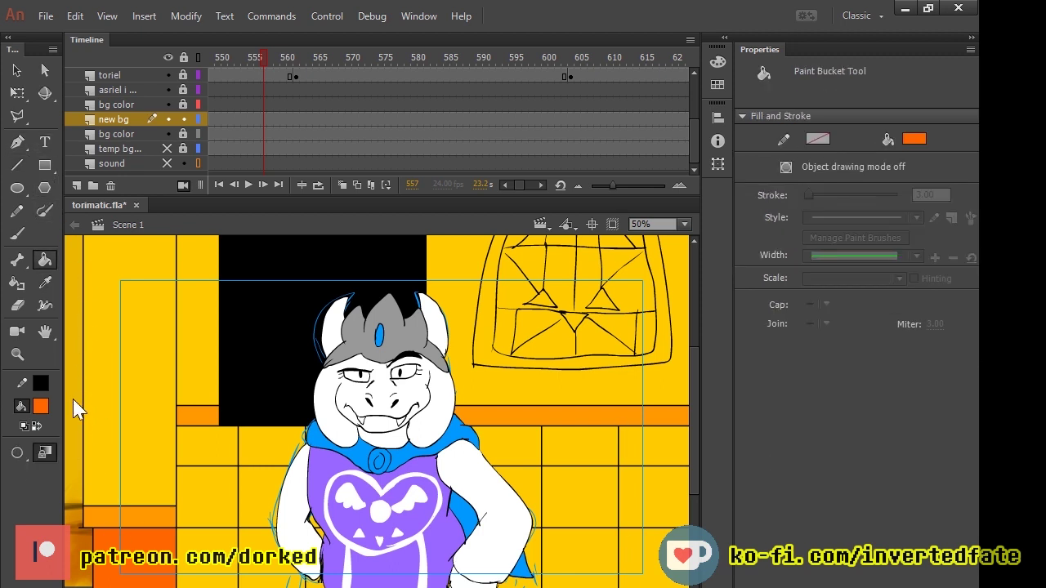
click(207, 497)
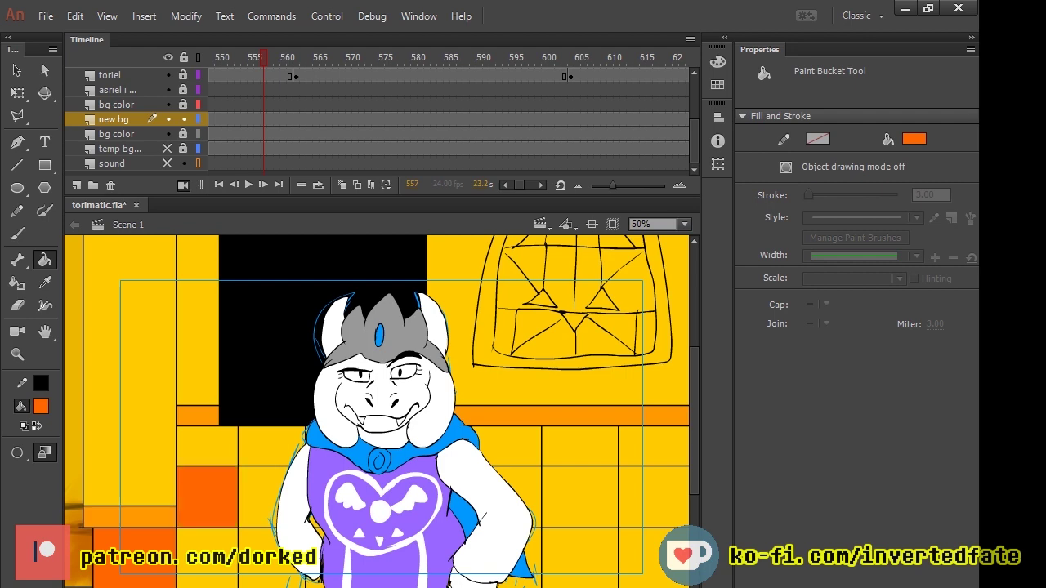
click(269, 546)
click(273, 446)
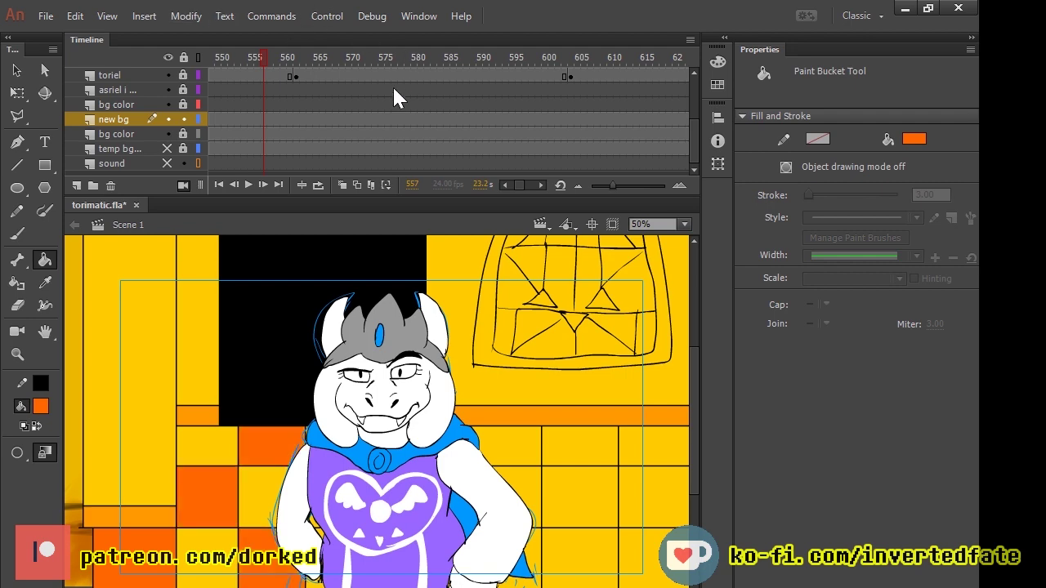
Step: At frame 605, continue the checker pattern by filling four more alternating floor tiles orange beneath the outstretched arm
key(comma)
key(comma)
key(comma)
key(comma)
key(comma)
key(comma)
key(comma)
key(comma)
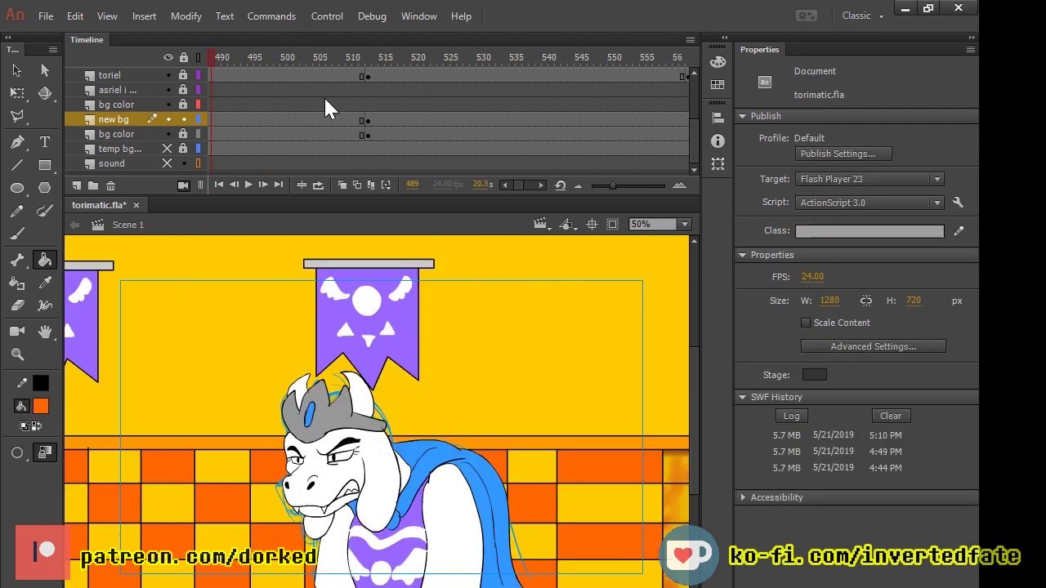
drag(215, 65, 644, 83)
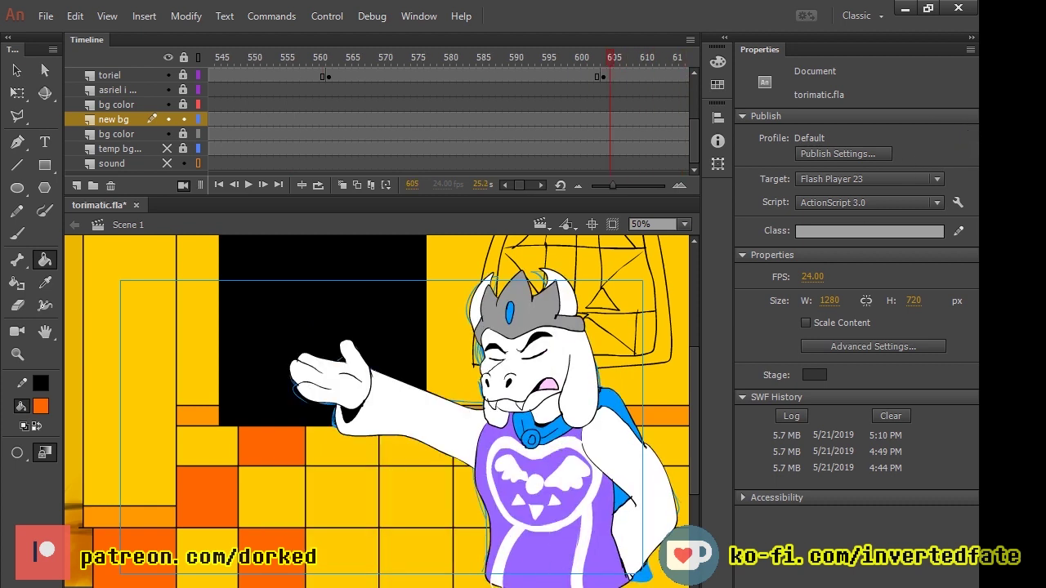
click(342, 497)
click(416, 558)
click(416, 450)
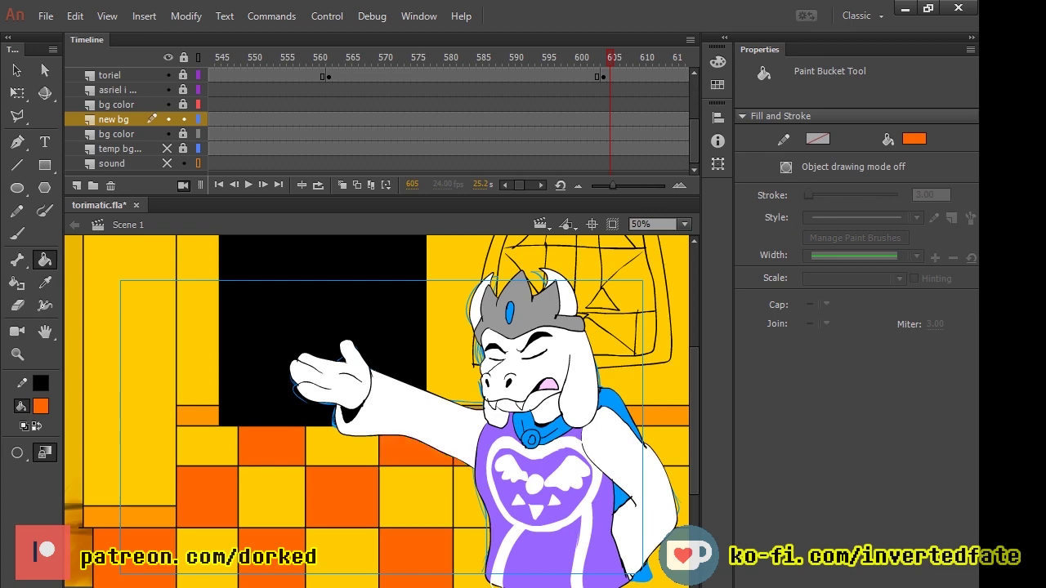
click(469, 497)
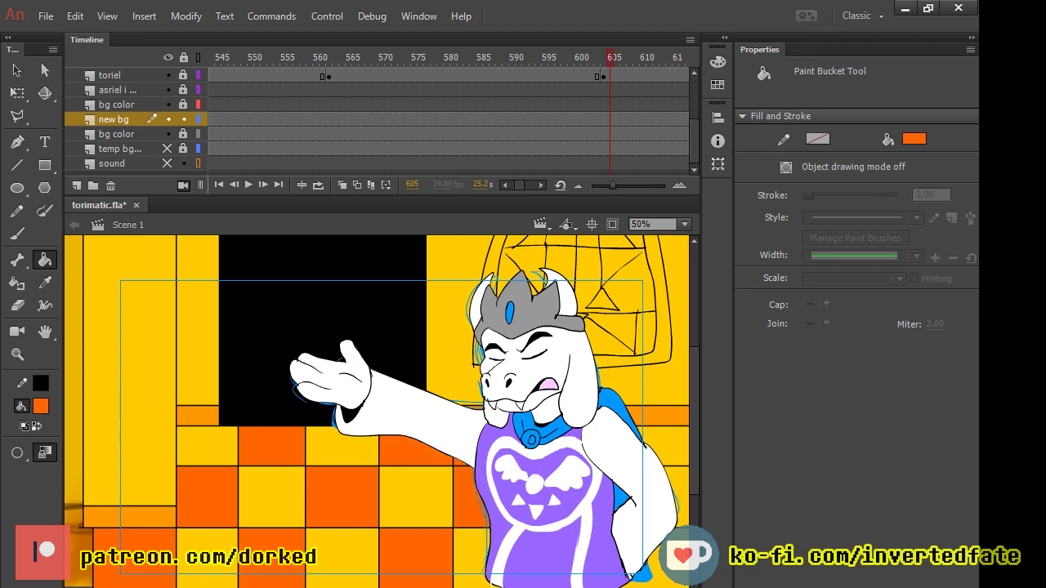
Step: Step back and forth through the frames between 605 and 559 to check the checkered floor behind the character's changing poses
key(comma)
key(comma)
key(comma)
key(comma)
key(comma)
key(comma)
key(comma)
key(comma)
key(comma)
key(comma)
key(comma)
key(comma)
key(comma)
key(comma)
key(comma)
key(comma)
key(comma)
key(comma)
key(comma)
key(comma)
key(period)
key(period)
key(period)
key(period)
key(period)
key(comma)
key(comma)
key(comma)
key(comma)
key(comma)
key(comma)
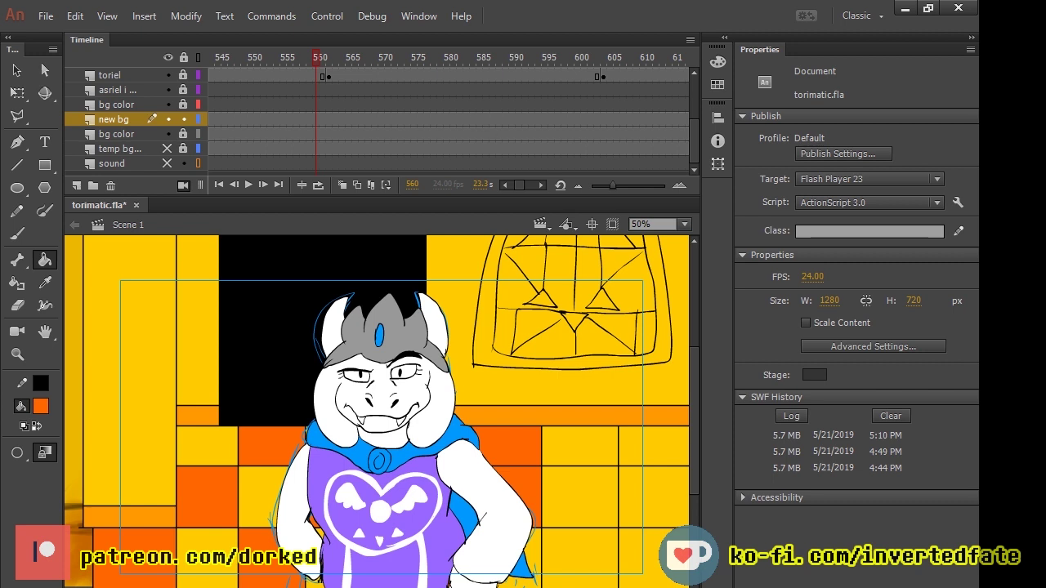
key(period)
key(period)
key(period)
key(period)
key(period)
key(period)
key(period)
key(comma)
key(comma)
key(comma)
key(comma)
key(comma)
key(comma)
key(comma)
key(comma)
Step: Fill three alternating floor tiles beneath the window orange at frame 559
click(580, 558)
click(653, 497)
click(587, 446)
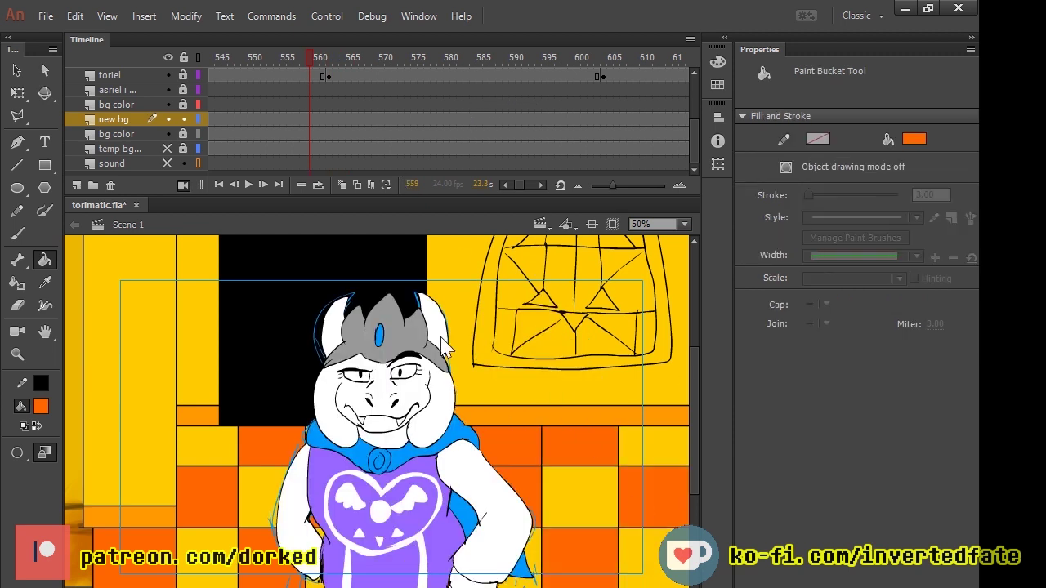
Step: Go to frame 529 and hide the toriel and toriel lines layers to expose the whole floor
drag(308, 58, 395, 89)
key(period)
key(period)
key(period)
key(period)
key(period)
key(period)
key(period)
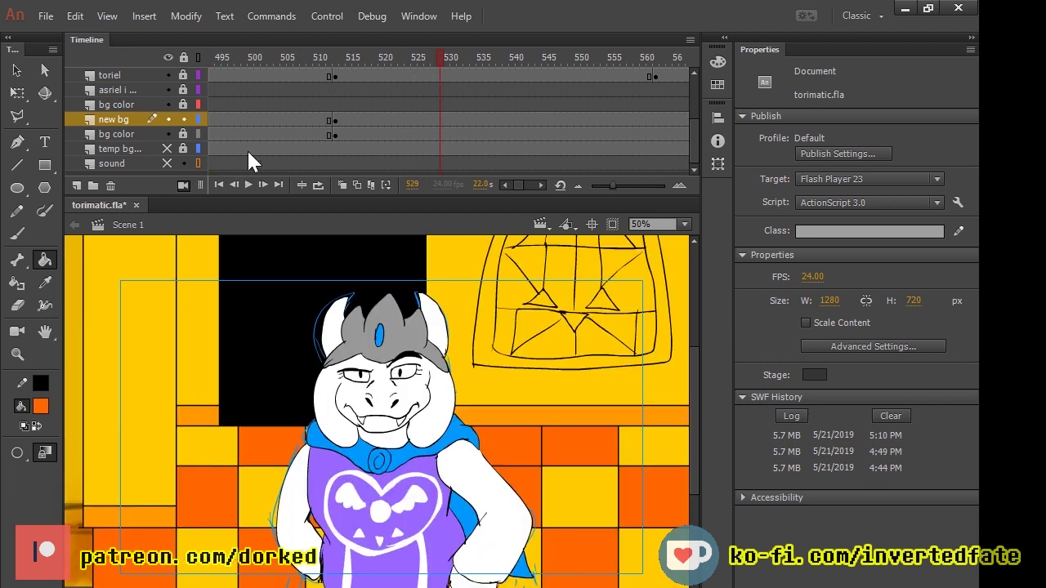
click(168, 74)
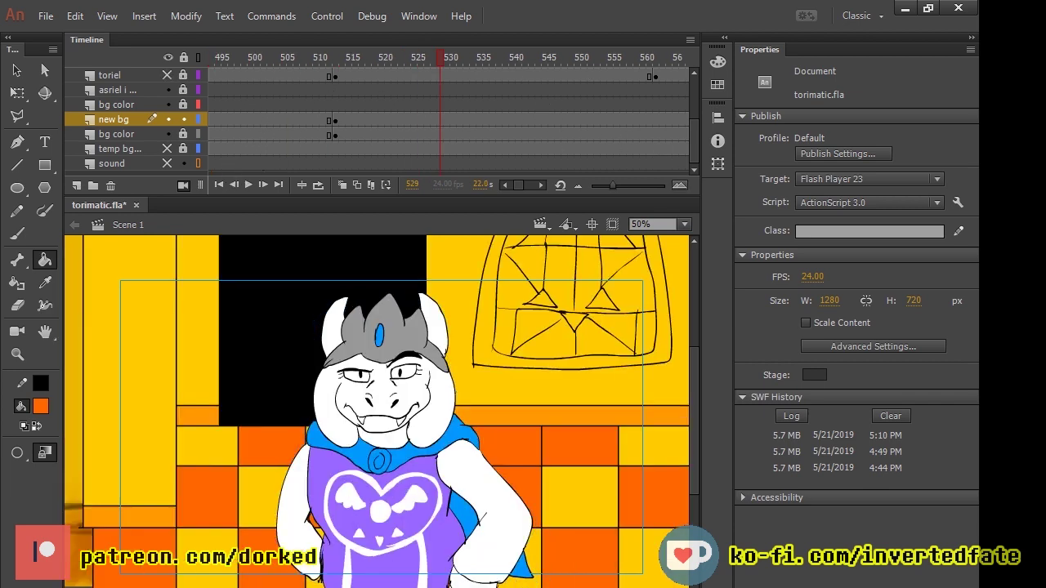
scroll(130, 119, up, 5)
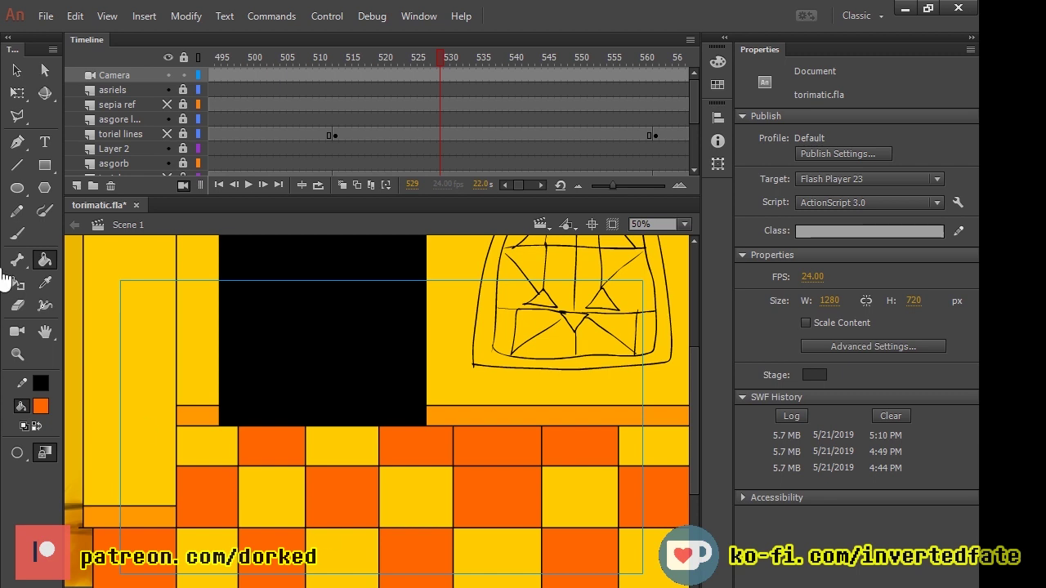
Step: Lasso-select the two-by-two block of tiles in the second and third floor rows beneath the doorway
key(v)
key(l)
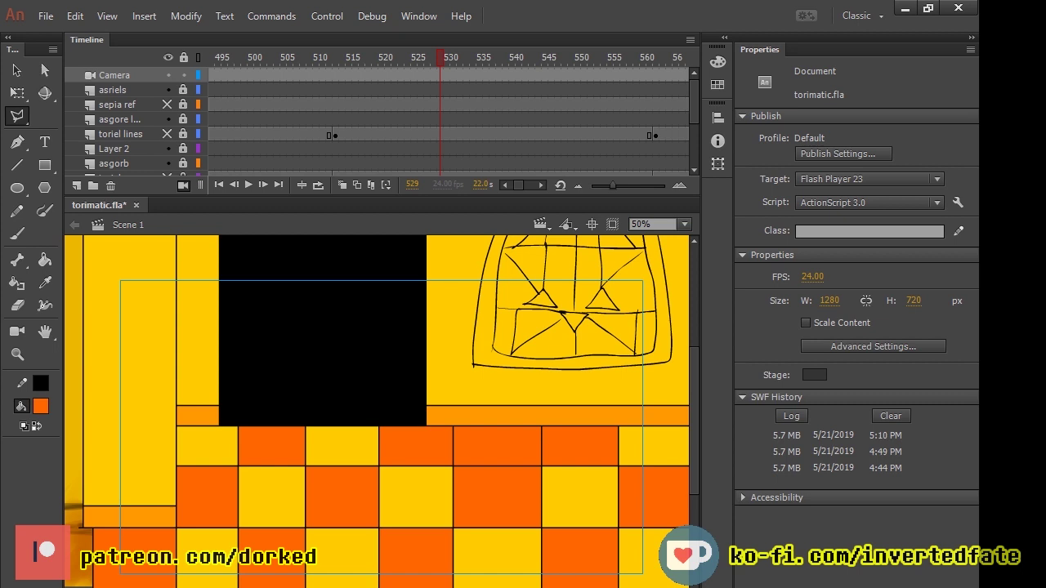
click(238, 466)
click(381, 467)
click(378, 586)
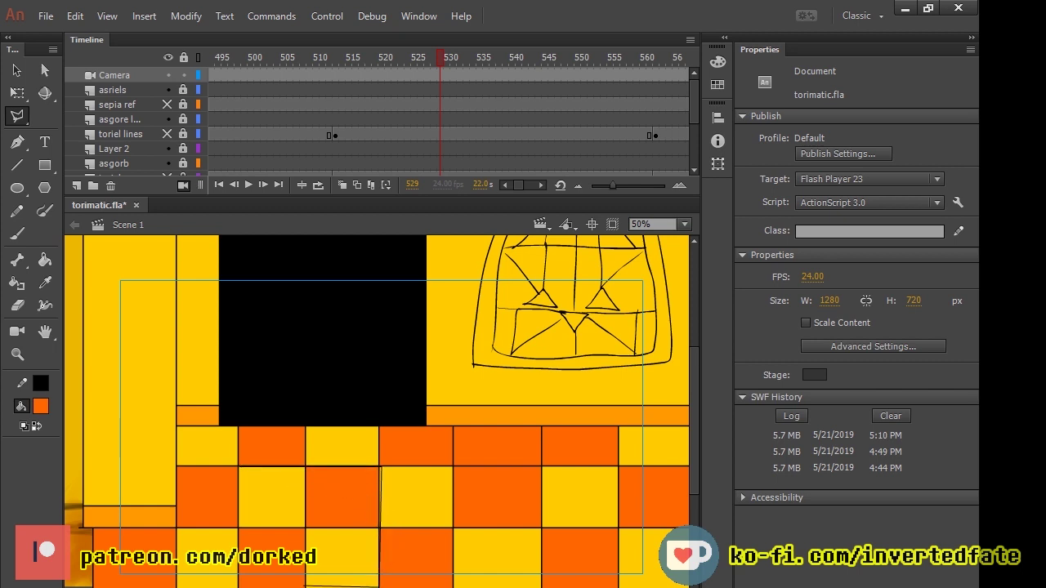
mouse_move(237, 587)
mouse_down()
mouse_move(239, 458)
mouse_move(378, 585)
mouse_up()
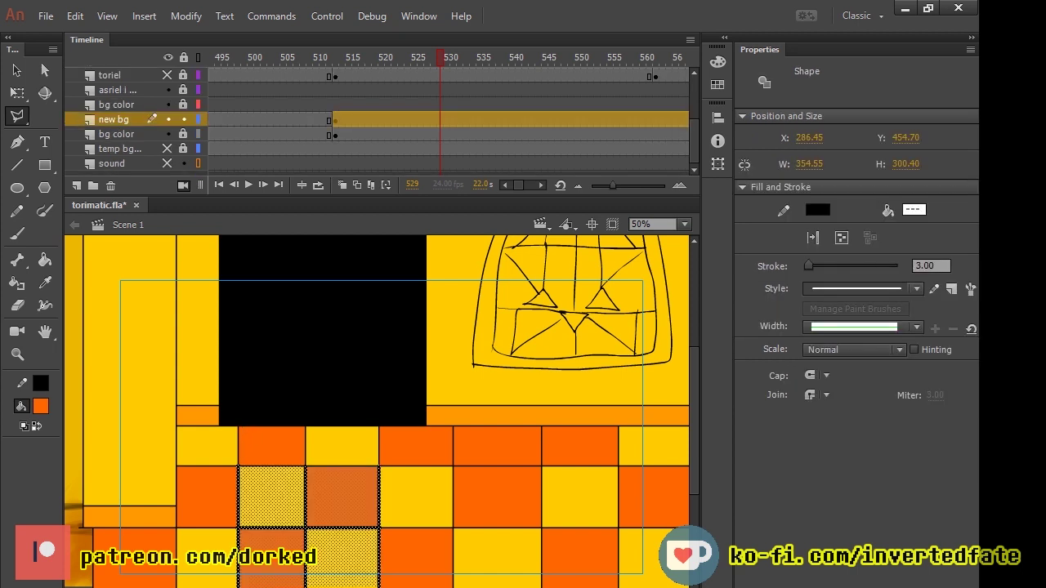
Step: Paste a copy of the tile block and place it at X 631.00, Y 456.10, beside the original block
key(ctrl+v)
key(Down)
key(Down)
key(Down)
key(Down)
key(Down)
key(Down)
key(Down)
key(Down)
key(Down)
key(Down)
key(Down)
key(Down)
key(Down)
key(Down)
key(Down)
key(Down)
key(Down)
key(Down)
key(Down)
key(Down)
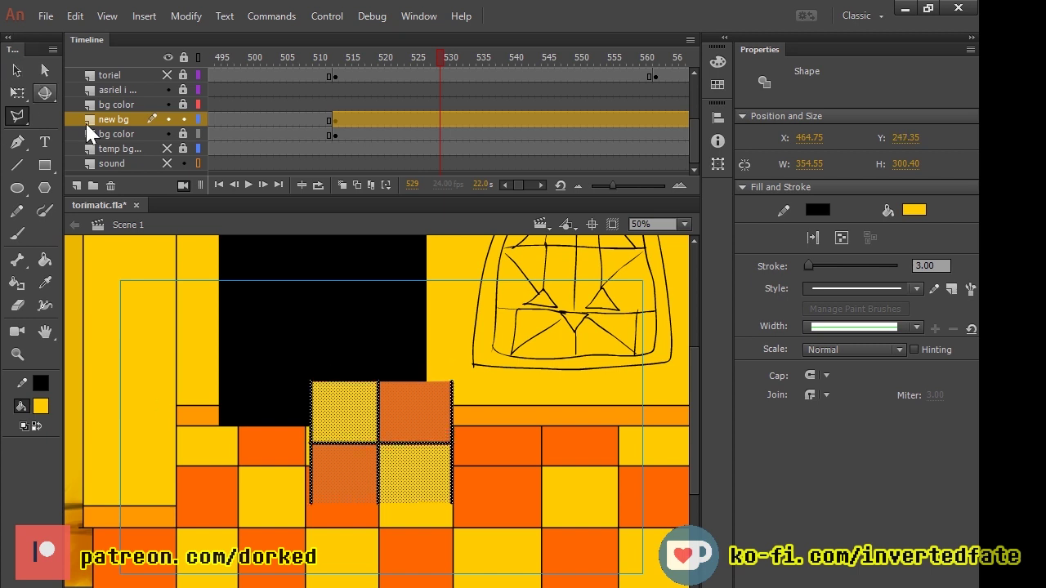
click(17, 92)
drag(343, 409, 418, 493)
key(Left)
key(Left)
key(Left)
key(Left)
key(Left)
key(Left)
key(Left)
key(Left)
key(Left)
key(Left)
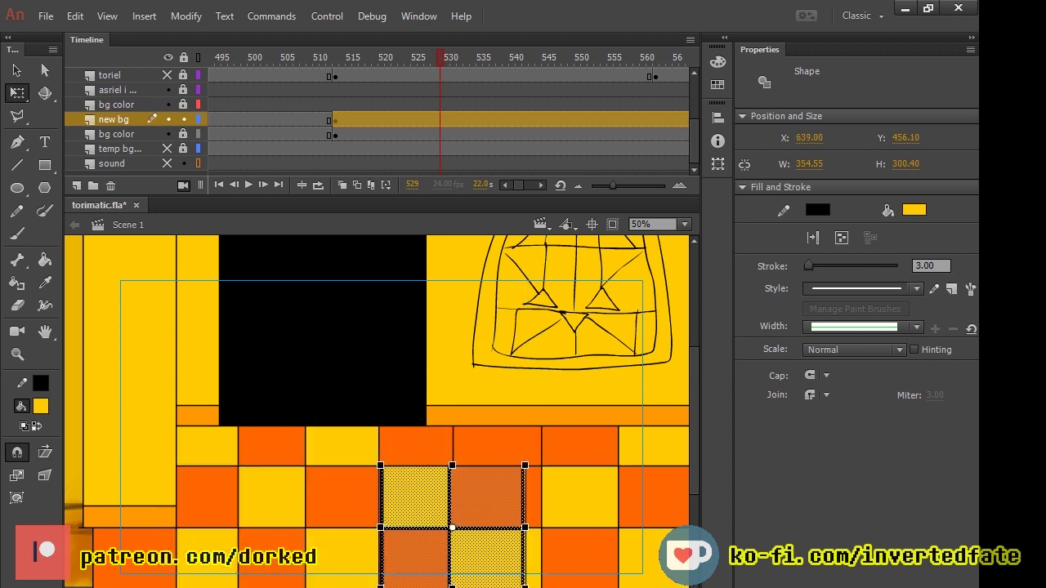
key(Left)
key(Left)
key(Left)
key(Left)
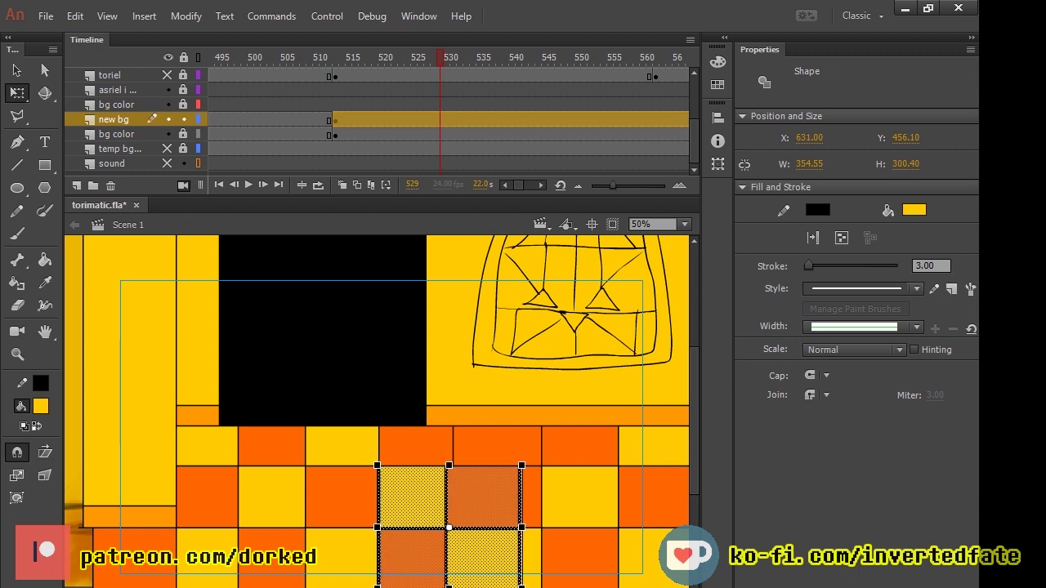
Step: Try to extend the checkered rows with further copies of the tile block, placing one at X 979.55, Y 454.10
key(ctrl+v)
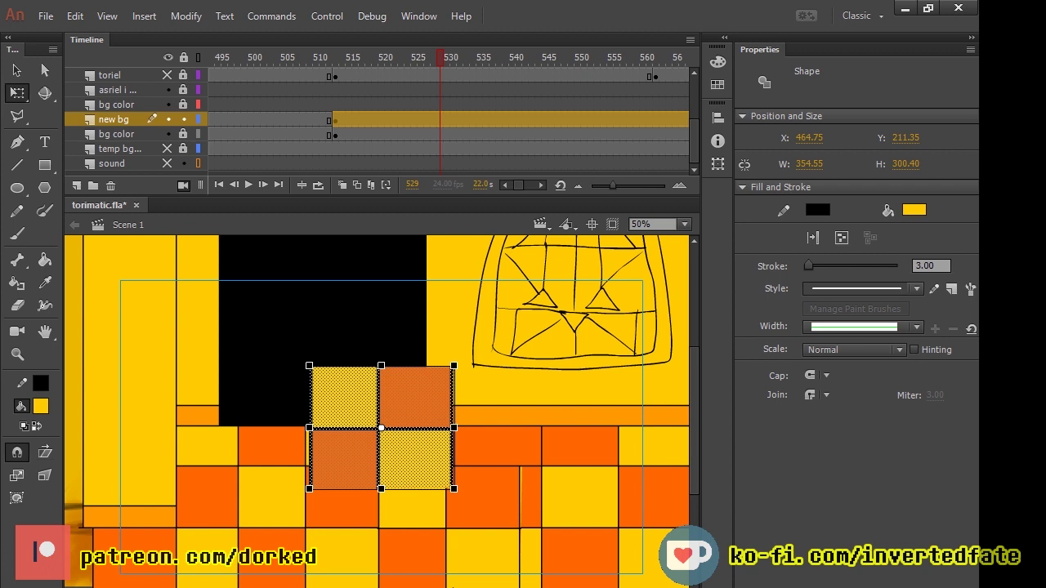
drag(350, 393, 560, 493)
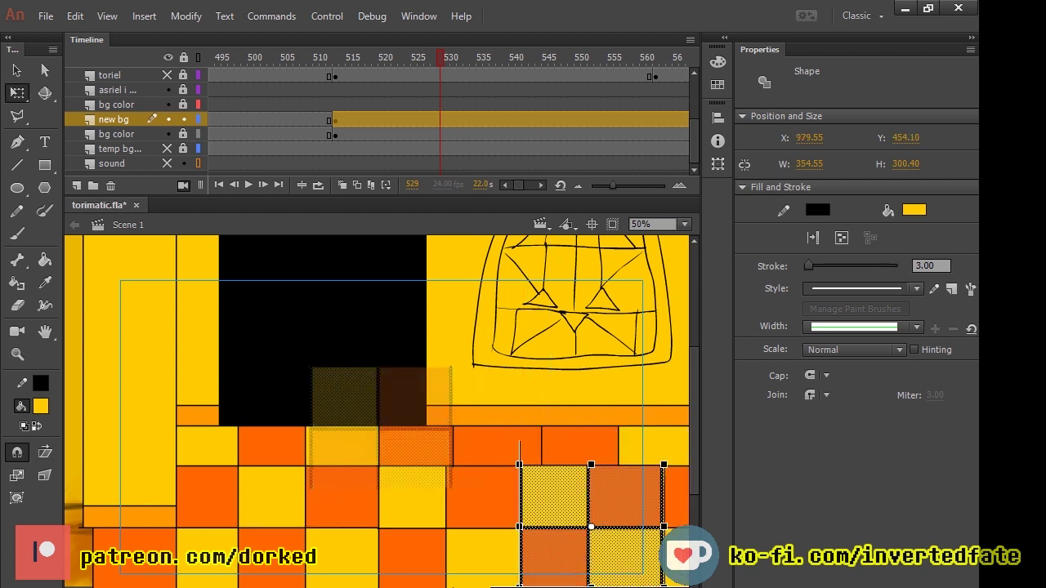
key(ctrl+z)
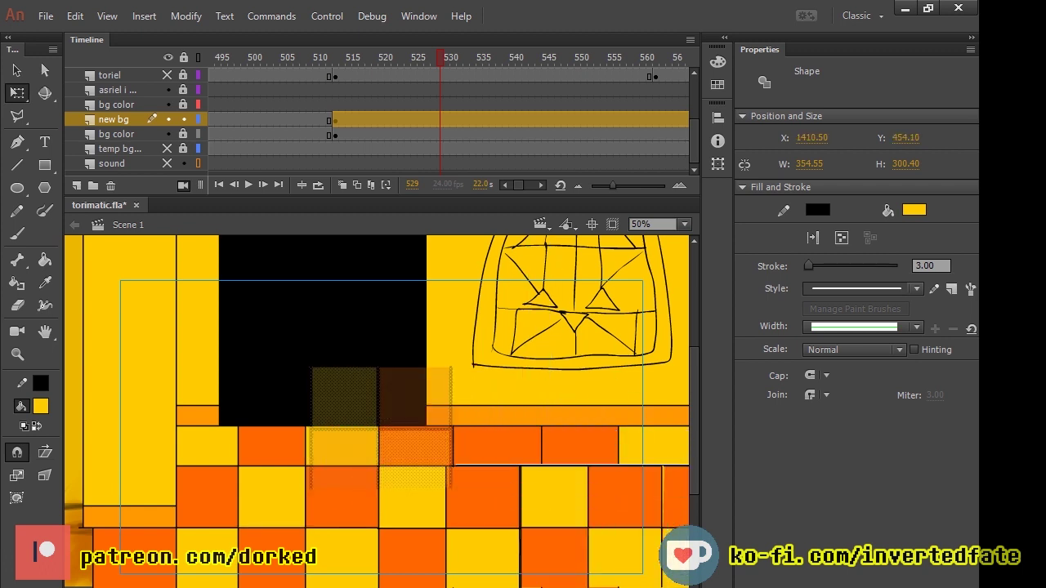
Step: Try fitting a copy of the tile block, squashed to a height of 201.90, over the top floor row, and delete it
drag(381, 428, 247, 468)
drag(247, 407, 213, 447)
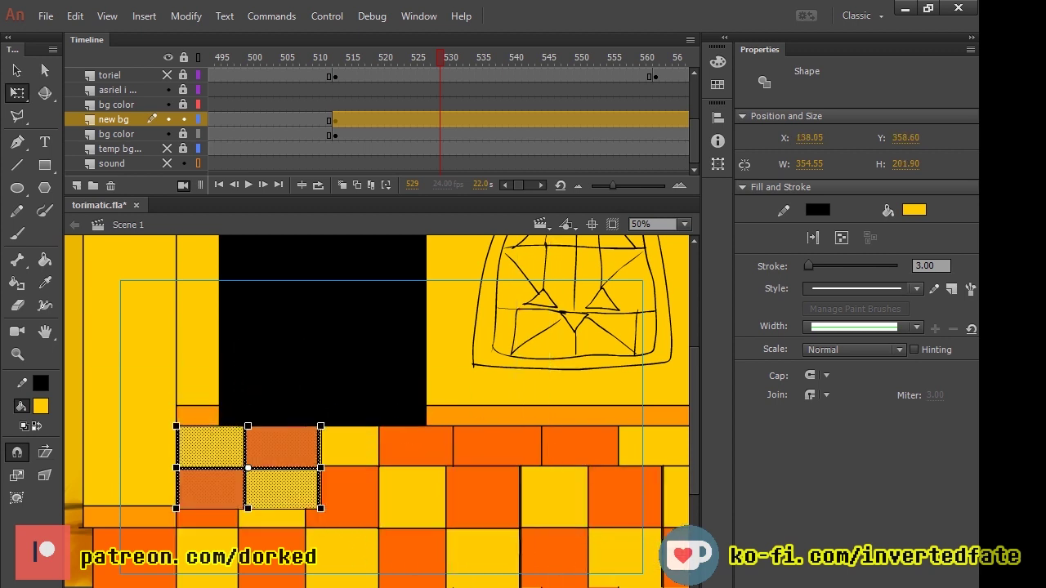
key(Delete)
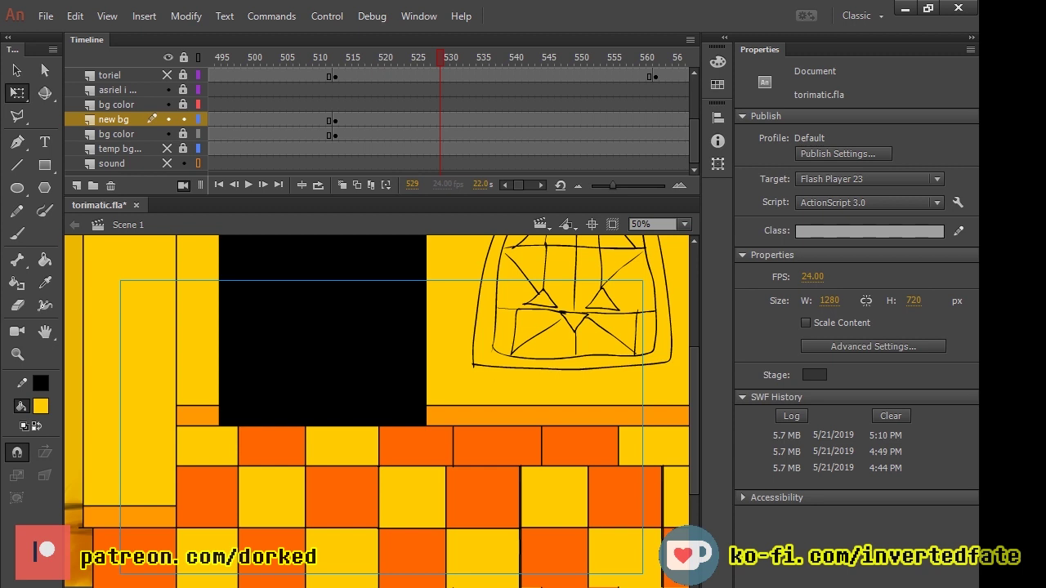
Step: Undo the recent tile block deletion, resizing and placements
key(ctrl+z)
key(ctrl+z)
key(ctrl+z)
key(ctrl+z)
key(ctrl+z)
key(ctrl+z)
key(ctrl+z)
key(ctrl+z)
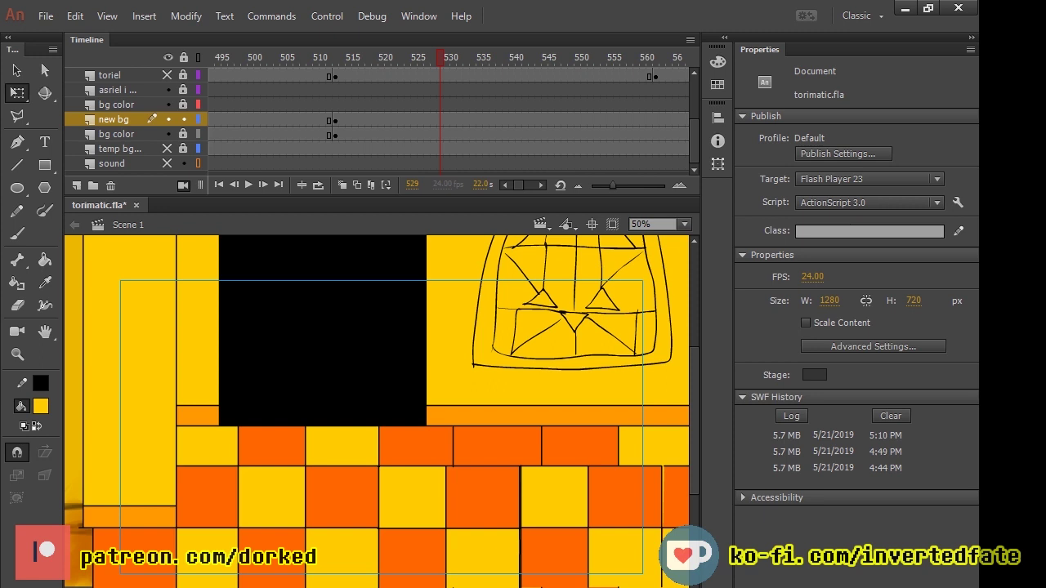
key(ctrl+z)
key(ctrl+z)
key(ctrl+z)
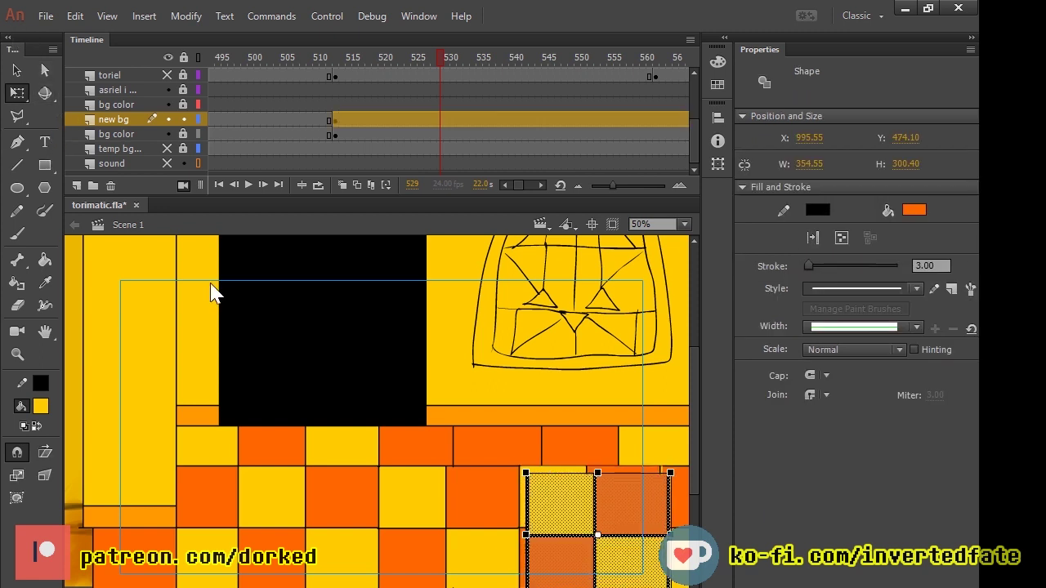
Step: Place the selected tile block copy at X 1322.10, Y 457.50 to extend the checkered rows past the stage edge
drag(525, 473, 660, 466)
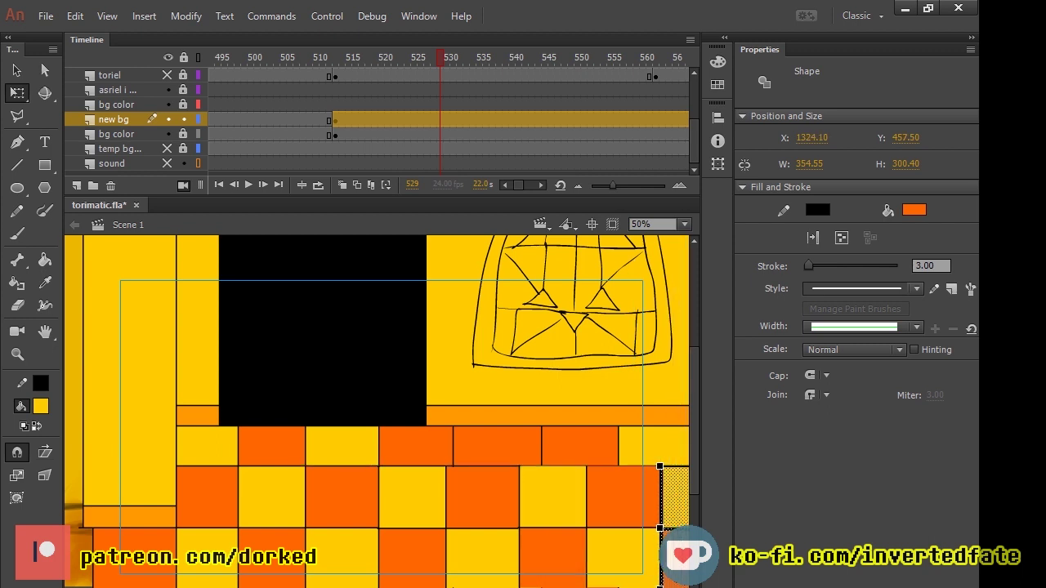
key(Left)
key(Left)
key(shift+Right)
key(shift+Right)
key(shift+Down)
key(shift+Down)
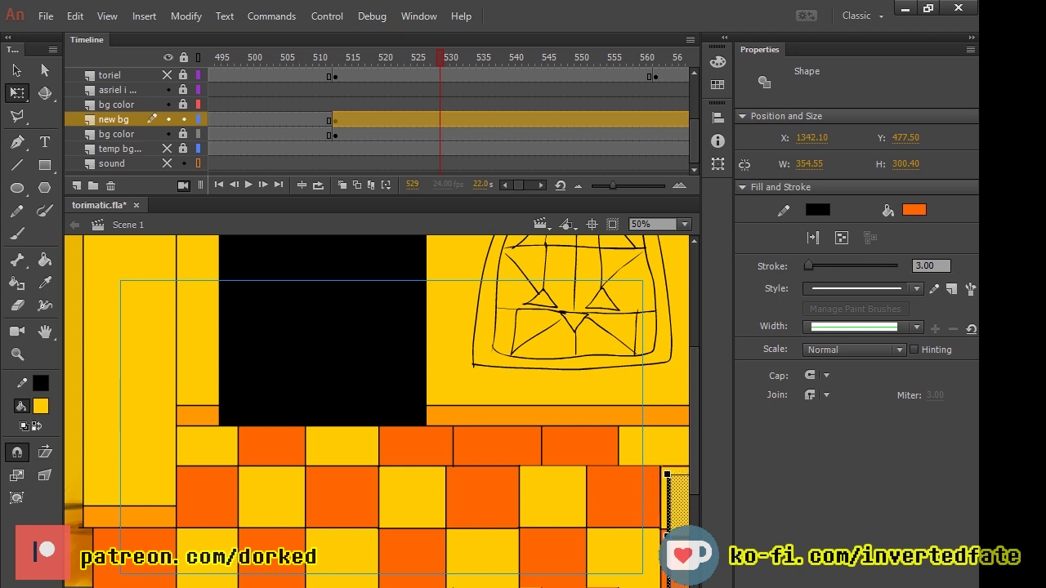
key(ctrl+z)
click(45, 70)
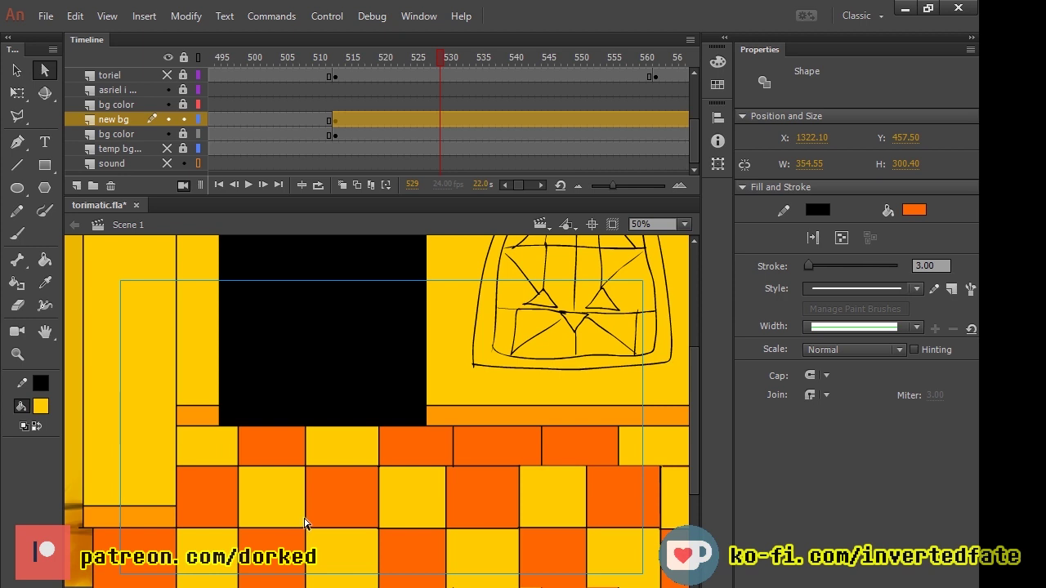
Step: Inspect the extended checkered floor at different magnifications for alignment of the tile rows and seams
key(ctrl+minus)
key(ctrl+equal)
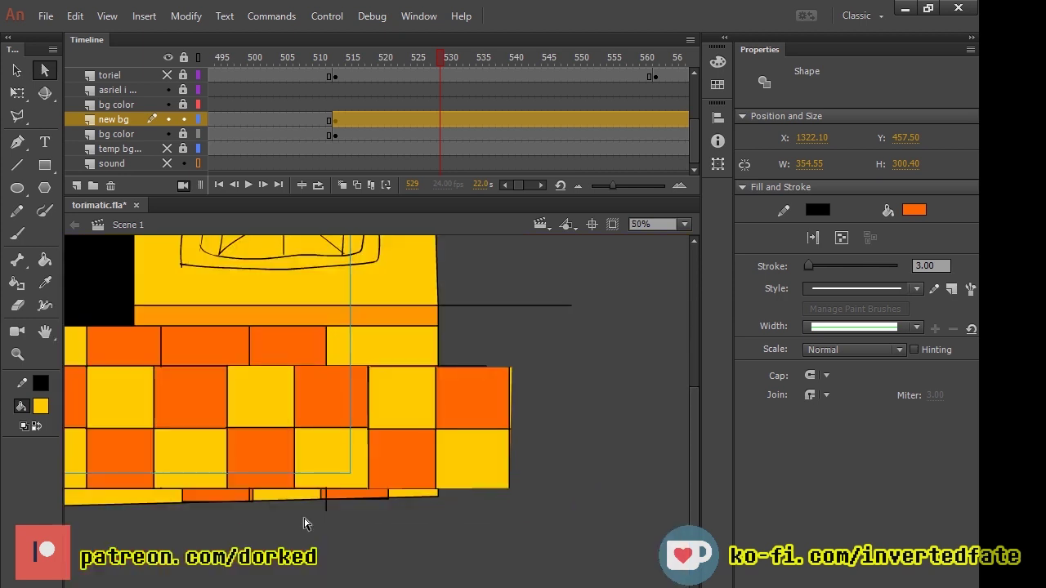
key(ctrl+minus)
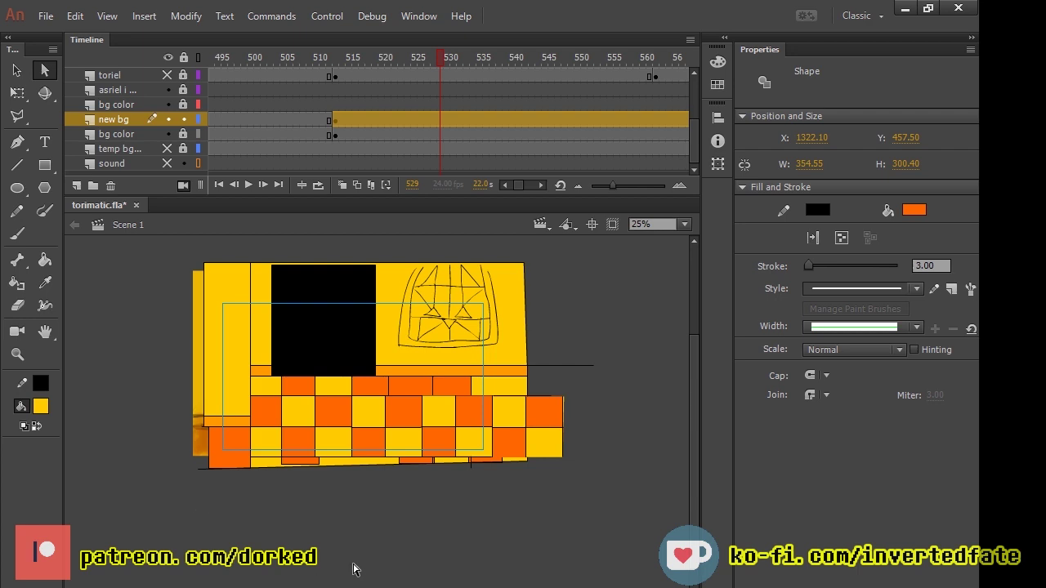
key(ctrl+=)
key(ctrl+=)
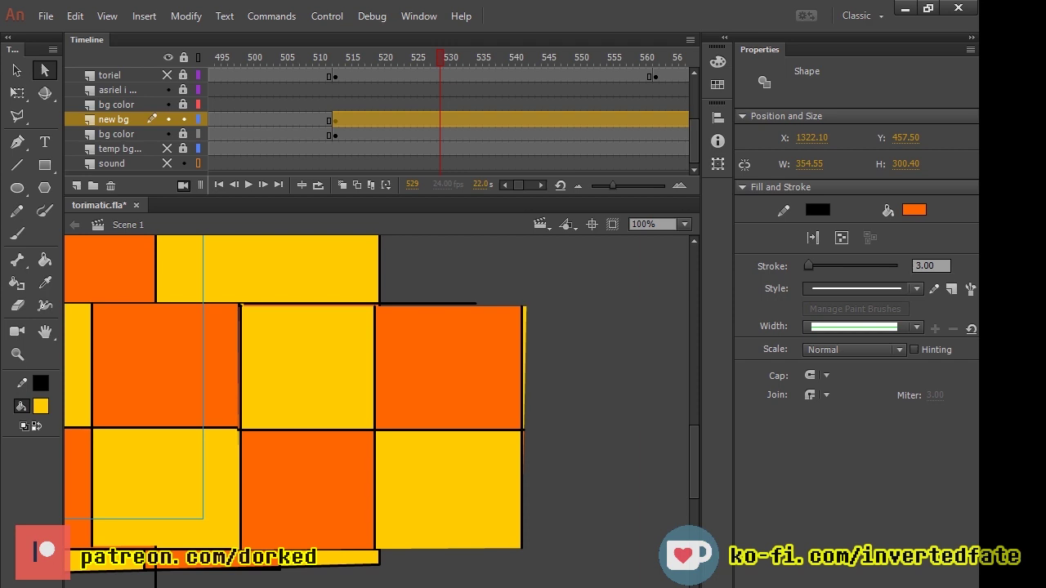
scroll(376, 412, left, 8)
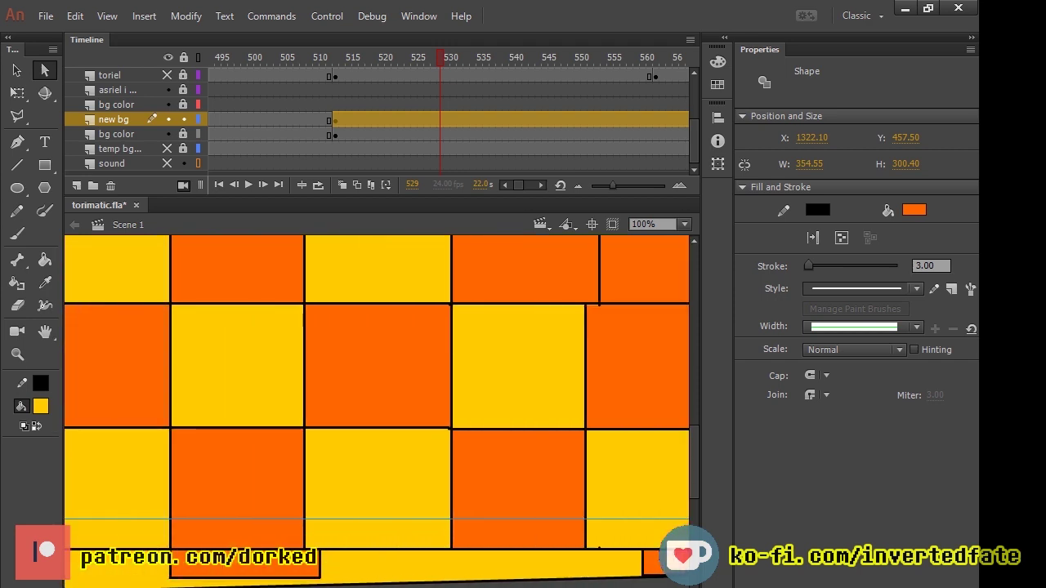
scroll(376, 412, left, 3)
drag(694, 462, 694, 435)
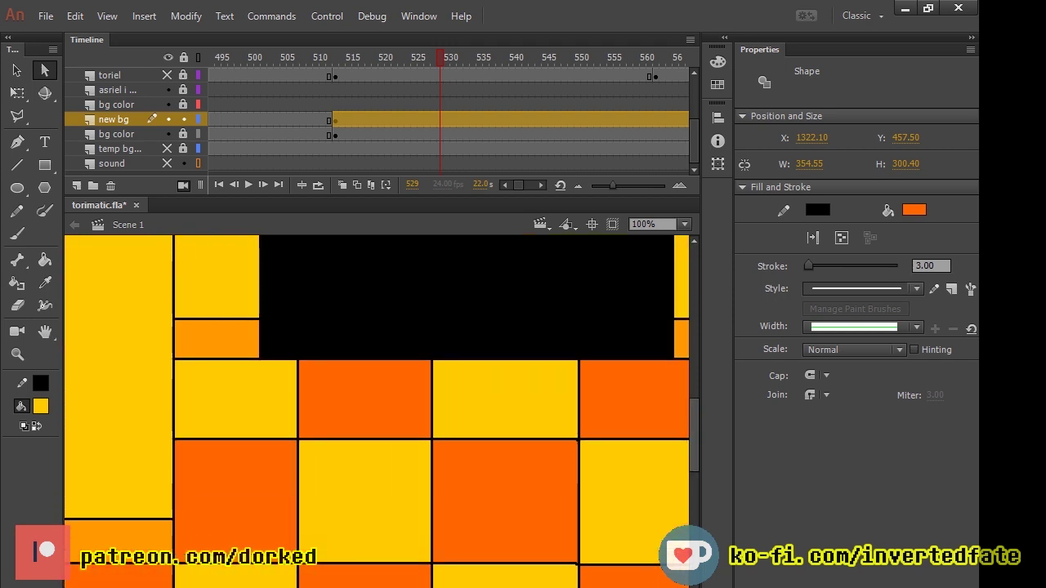
Step: Draw two black-outlined yellow rectangles in the top floor row below the wall, each above an orange tile and matching its width
click(45, 164)
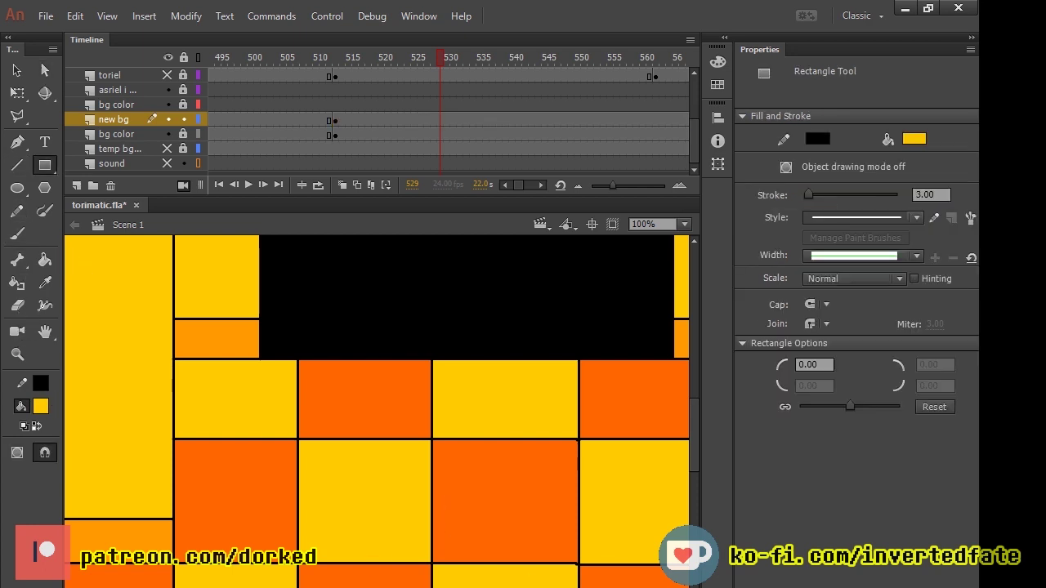
scroll(376, 409, right, 6)
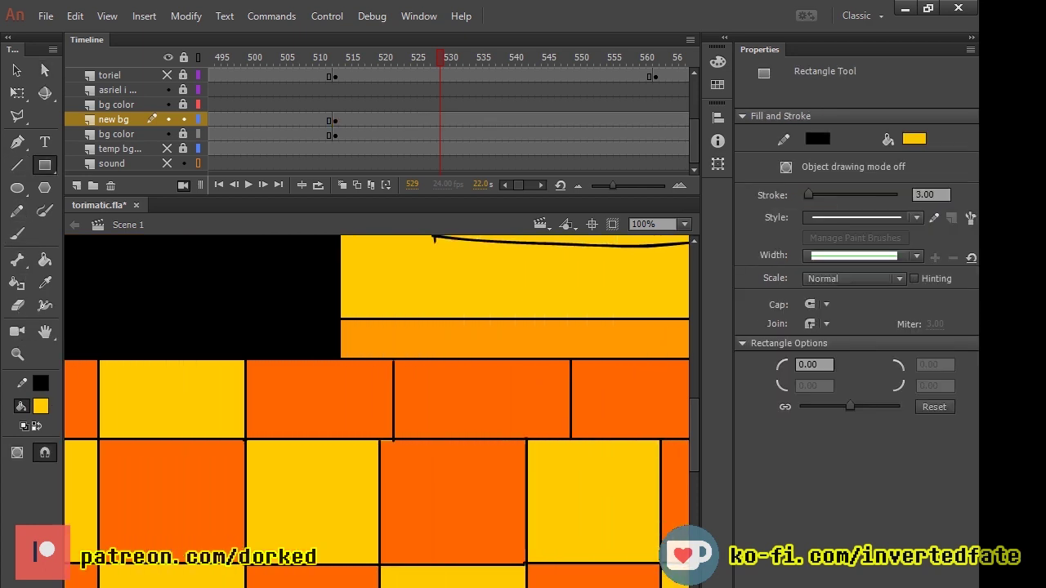
mouse_move(381, 360)
mouse_down()
mouse_move(426, 438)
mouse_move(554, 444)
mouse_move(528, 439)
mouse_up()
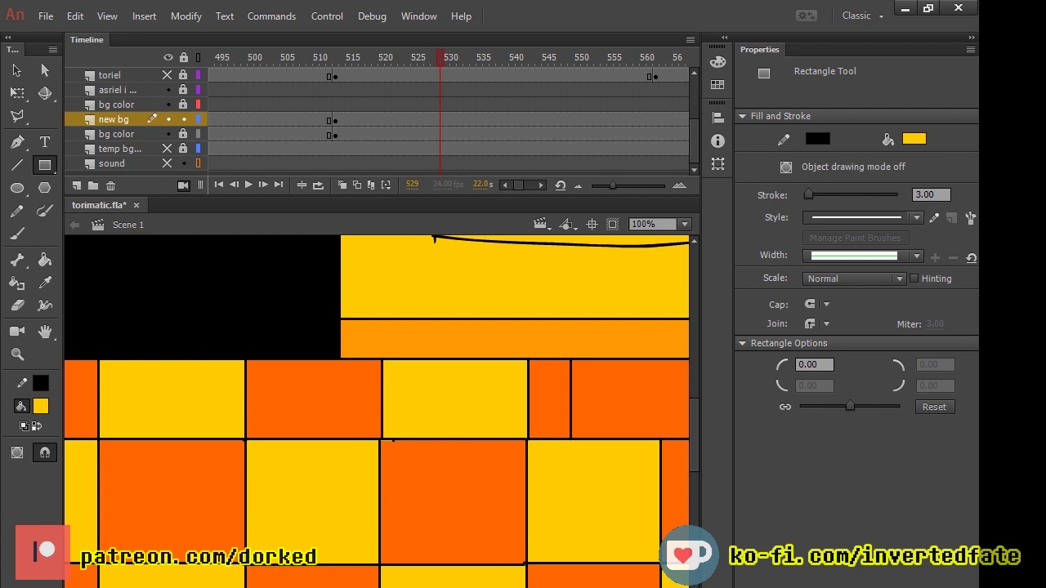
scroll(376, 409, right, 5)
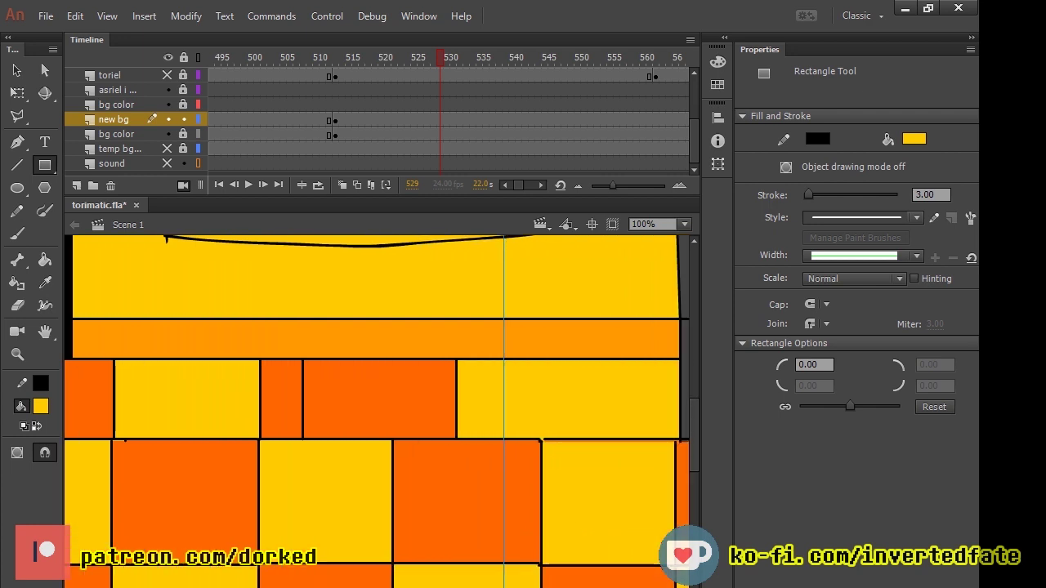
mouse_move(391, 360)
mouse_down()
mouse_move(456, 438)
mouse_move(546, 442)
mouse_move(539, 438)
mouse_up()
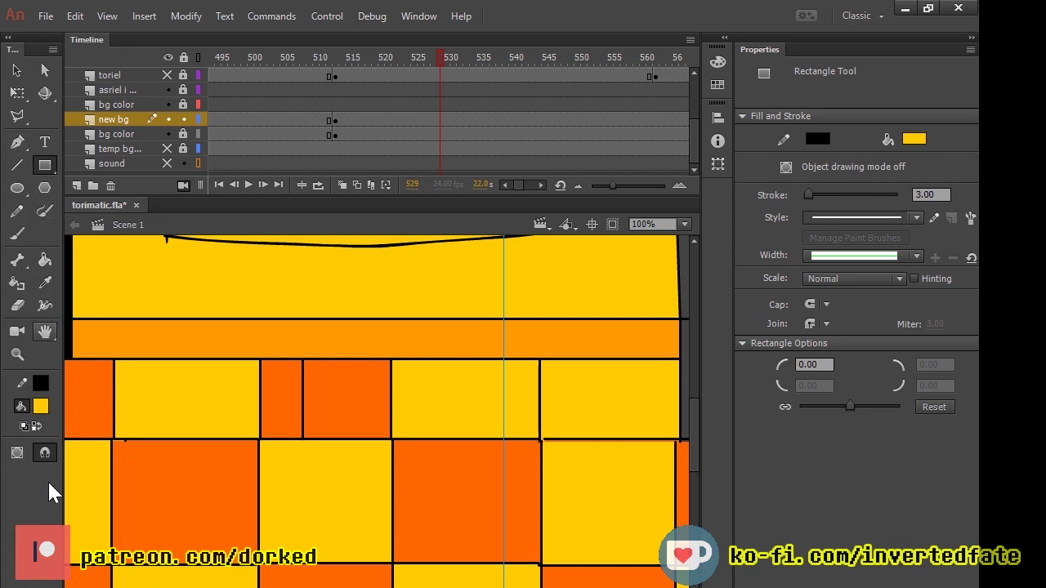
Step: Sample the orange floor color and draw two orange rectangles in the top row to complete its alternating checker pattern
click(45, 282)
click(88, 408)
click(45, 165)
mouse_move(261, 359)
mouse_down()
mouse_move(291, 390)
mouse_move(392, 438)
mouse_up()
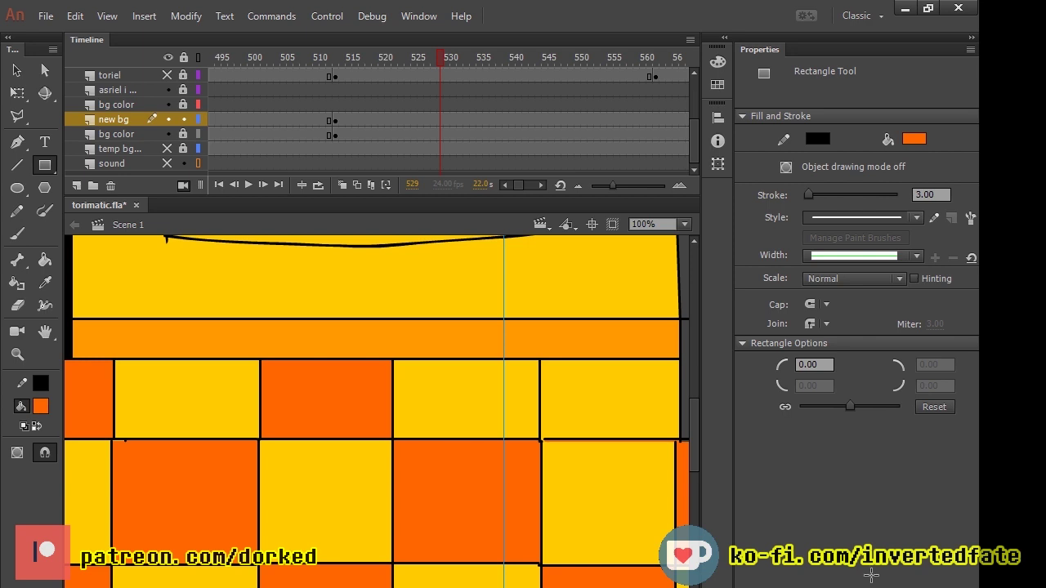
drag(541, 360, 679, 439)
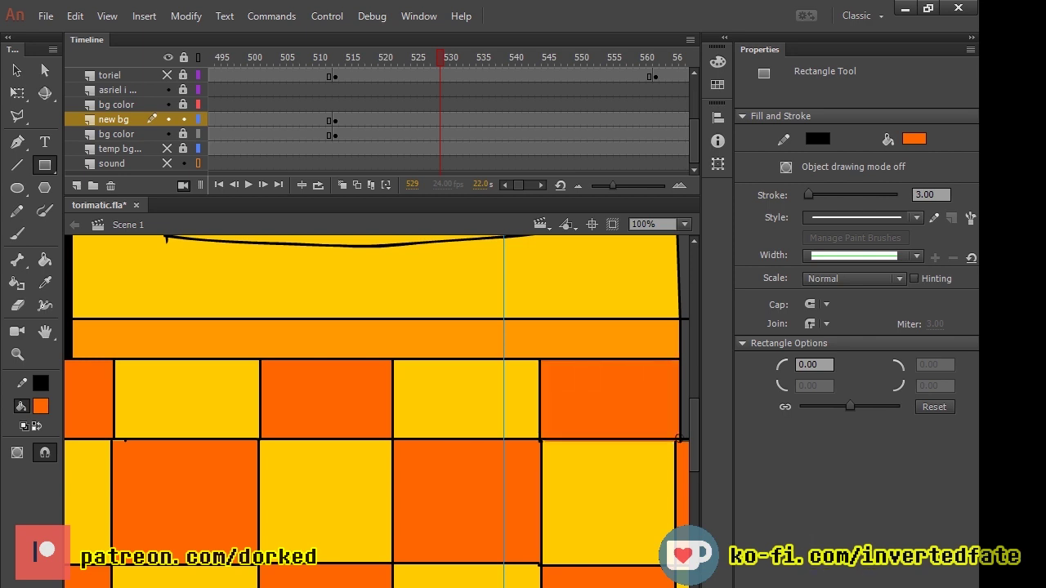
key(ctrl+minus)
key(ctrl+minus)
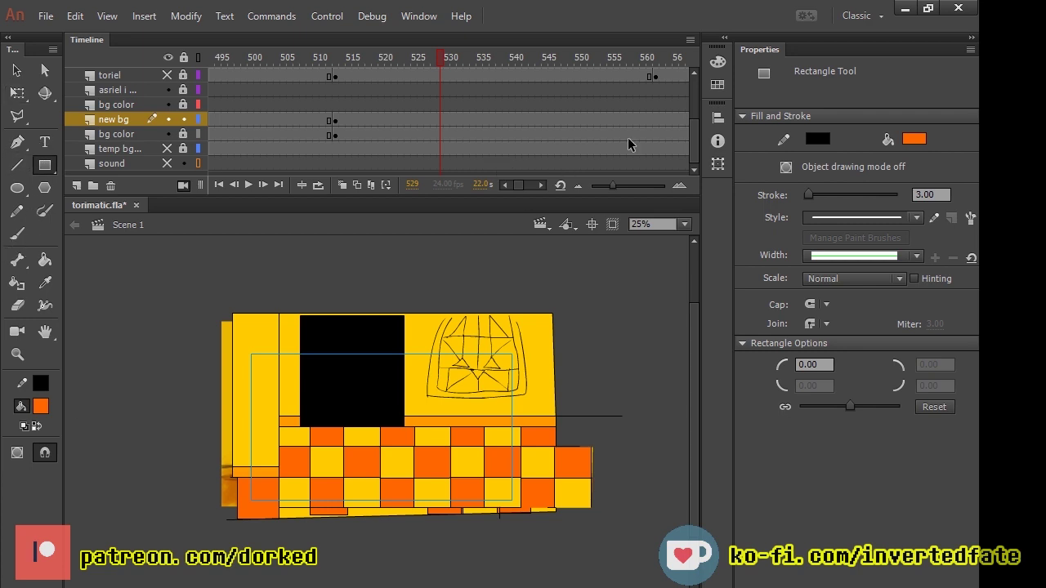
Step: Show the hidden toriel and toriel lines layers over the finished checkered background
drag(440, 57, 439, 82)
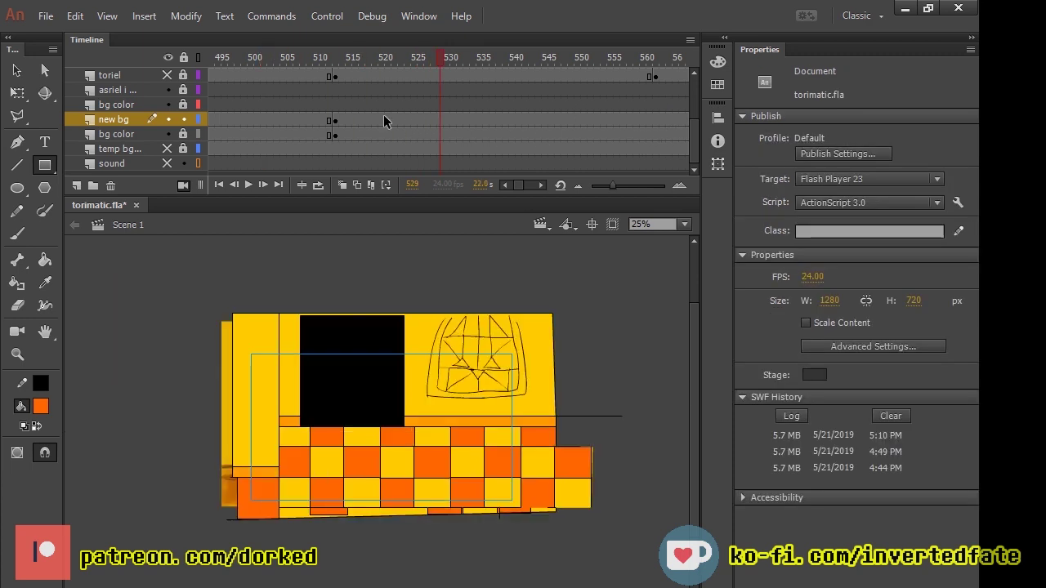
scroll(165, 96, up, 1)
click(167, 104)
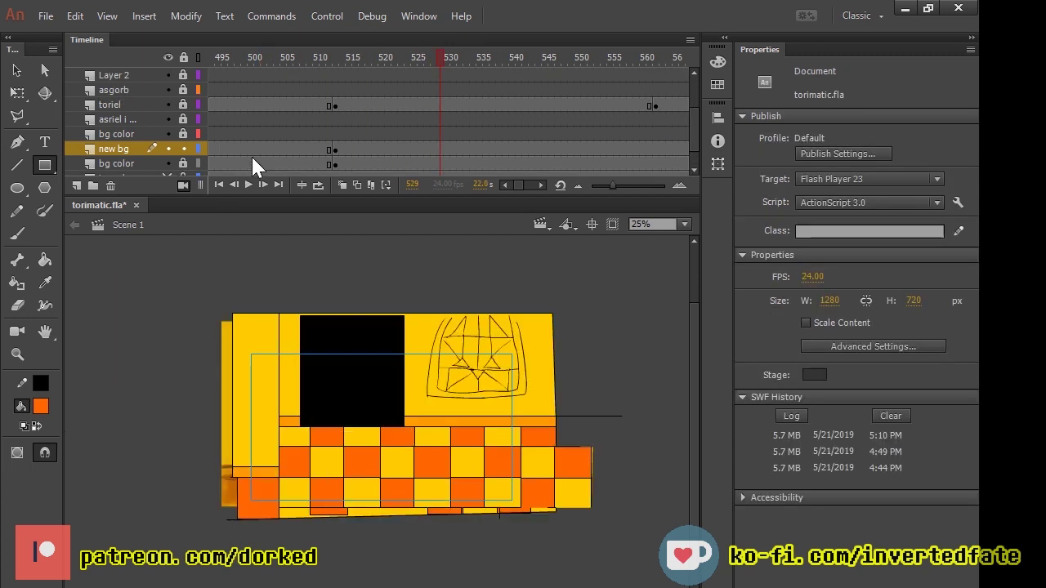
scroll(163, 143, up, 1)
click(167, 90)
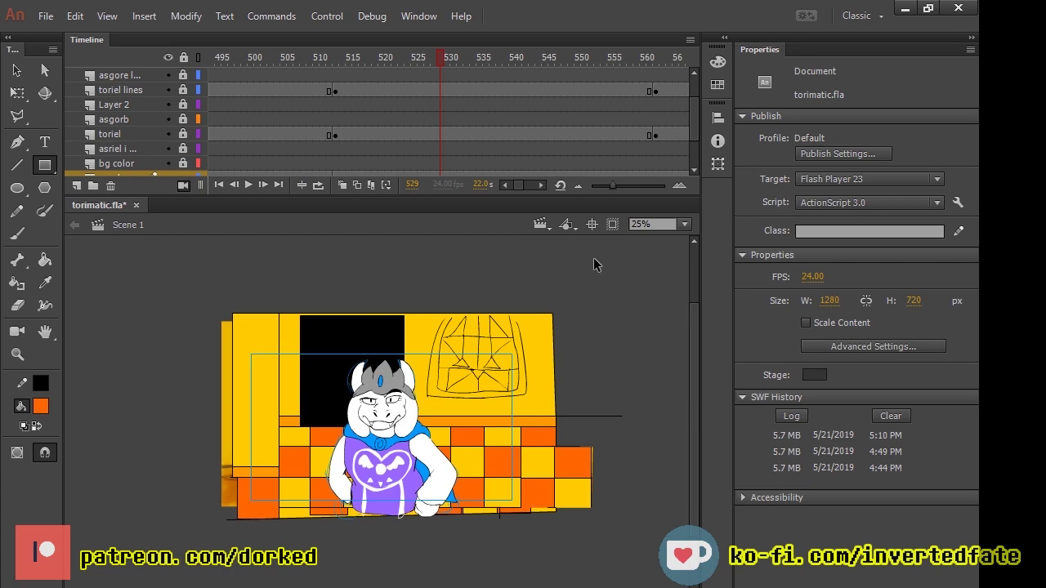
Step: Check the end of the preceding shot, and select and copy the new bg artwork at frame 513
key(comma)
key(comma)
key(comma)
key(comma)
key(comma)
key(comma)
key(comma)
key(comma)
key(comma)
key(comma)
key(comma)
key(comma)
key(comma)
key(comma)
key(comma)
key(comma)
key(comma)
key(comma)
key(comma)
key(comma)
scroll(504, 162, down, 1)
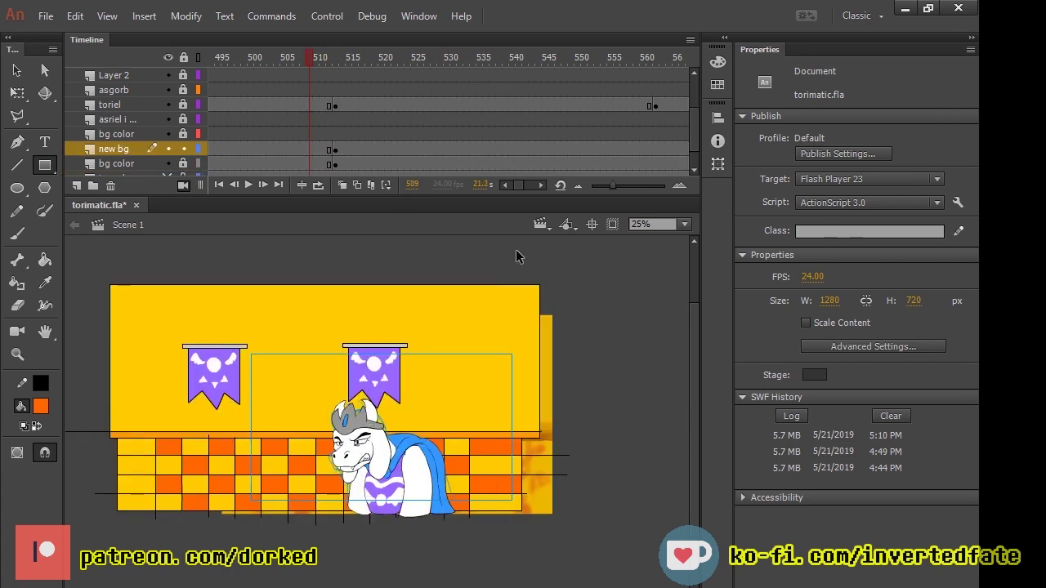
key(period)
key(period)
key(period)
key(period)
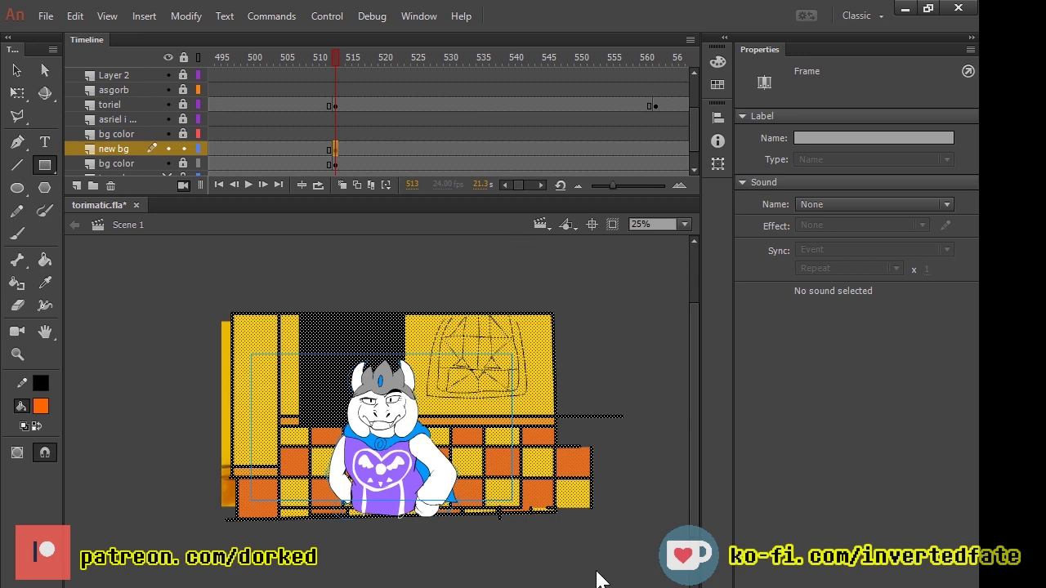
Step: Review the earlier shots to find the ones that still use the doorway background with the uneven floor
drag(336, 58, 184, 66)
key(comma)
key(comma)
key(comma)
key(comma)
key(comma)
key(comma)
key(comma)
key(comma)
key(comma)
key(comma)
key(comma)
key(comma)
key(comma)
key(comma)
key(comma)
key(comma)
key(comma)
key(comma)
key(comma)
key(comma)
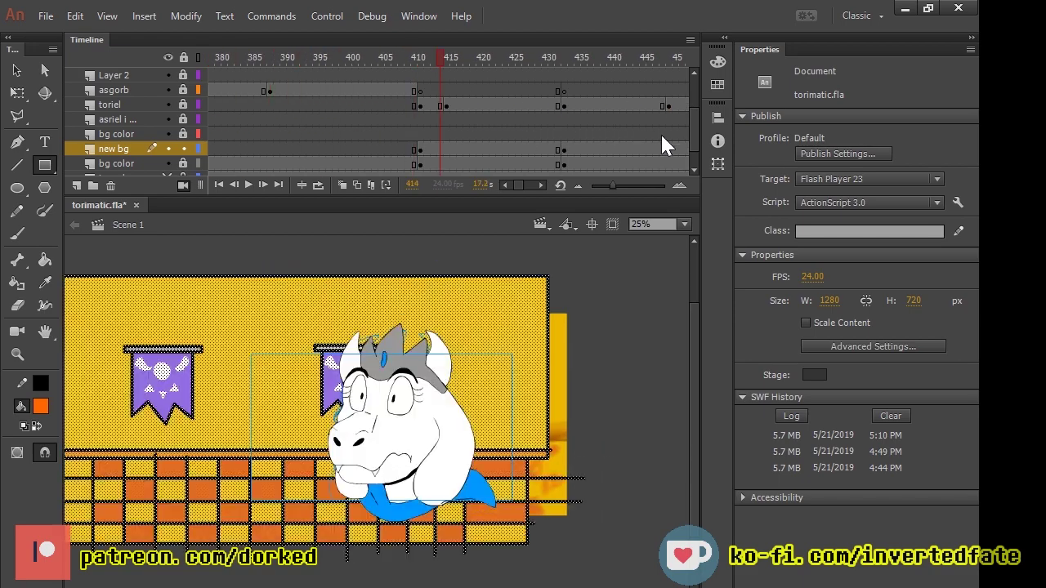
key(comma)
key(comma)
key(comma)
key(comma)
key(comma)
key(comma)
key(comma)
key(comma)
key(comma)
key(comma)
key(comma)
key(comma)
key(comma)
key(comma)
key(comma)
key(comma)
key(comma)
key(comma)
key(comma)
key(comma)
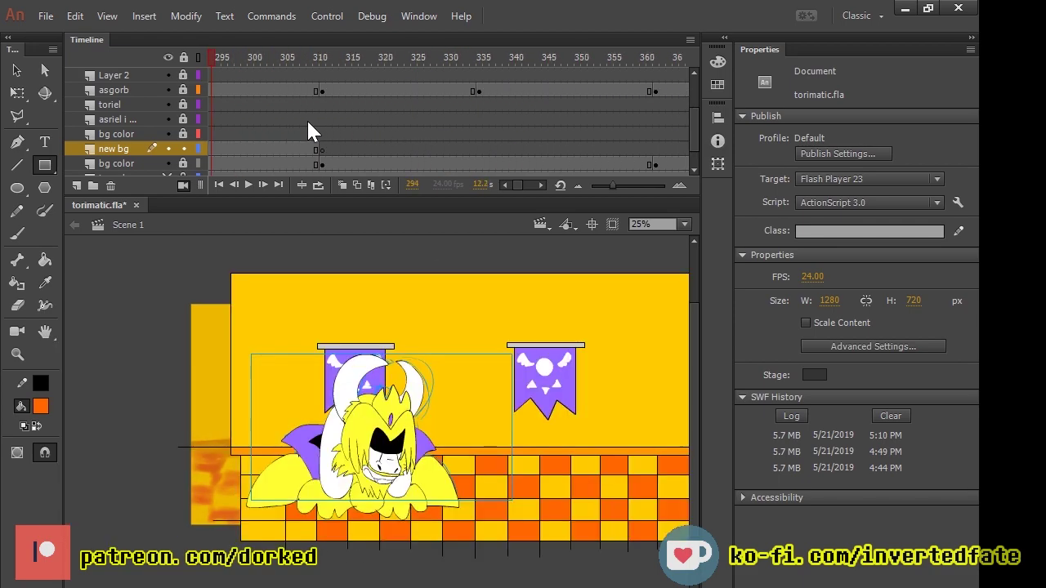
mouse_move(231, 91)
mouse_down()
mouse_move(571, 98)
mouse_move(454, 100)
mouse_move(531, 103)
mouse_up()
key(period)
key(period)
key(period)
key(period)
key(period)
key(period)
key(period)
key(period)
key(period)
key(period)
key(period)
key(period)
key(period)
key(period)
key(period)
key(period)
key(period)
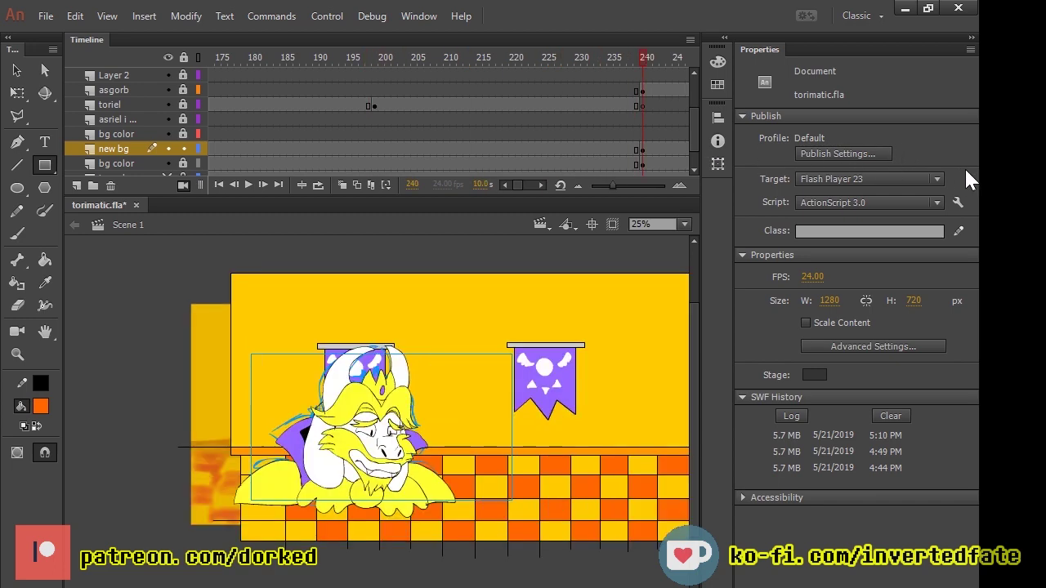
key(comma)
Step: Replace the new bg artwork at frame 171 with the copied doorway background, pasted in place and scaled to 2188.60 by 1141.55
mouse_move(956, 166)
mouse_down()
mouse_move(308, 165)
mouse_move(580, 178)
mouse_up()
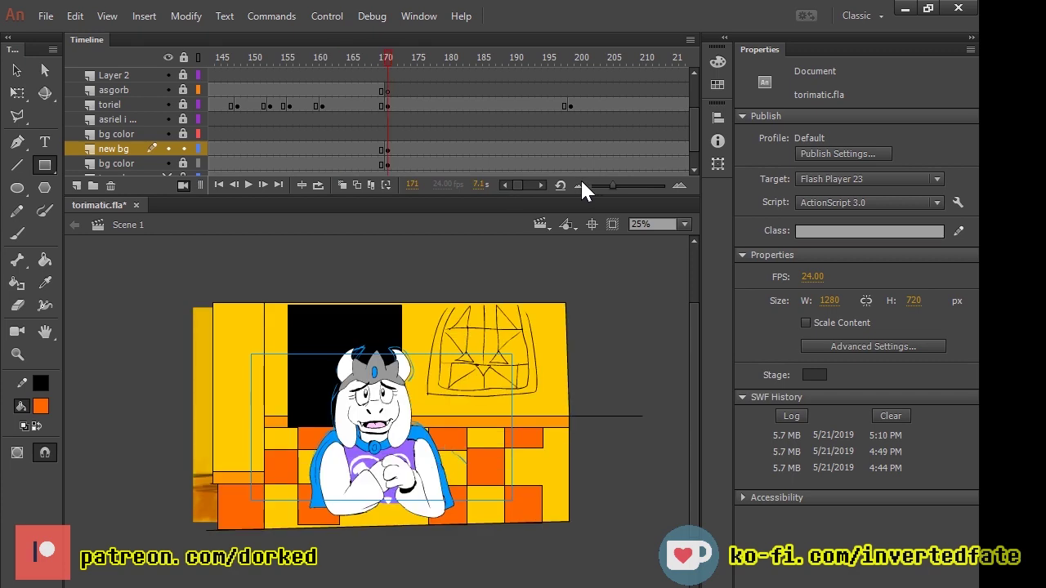
click(388, 150)
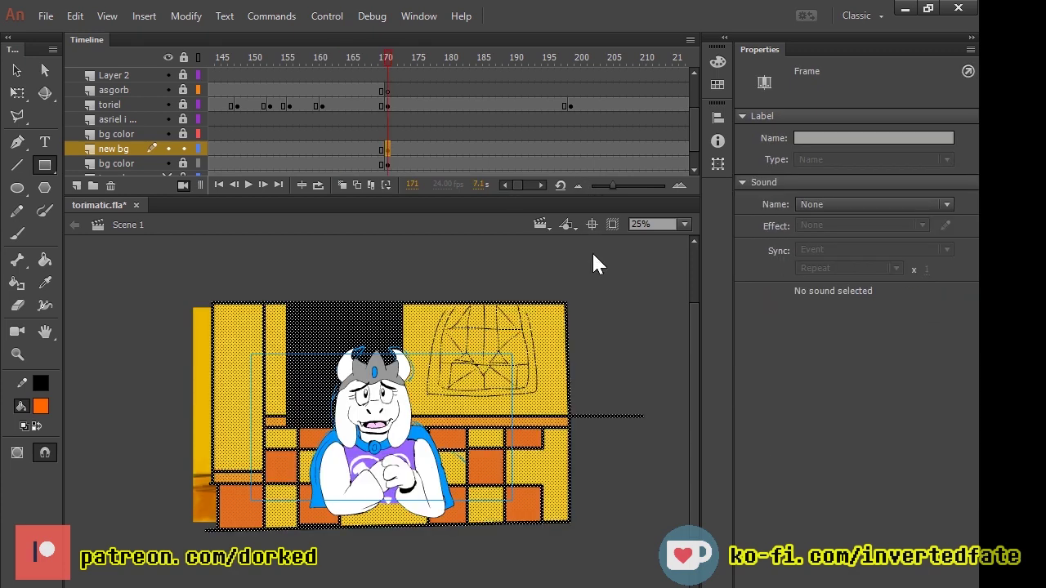
key(ctrl+alt+v)
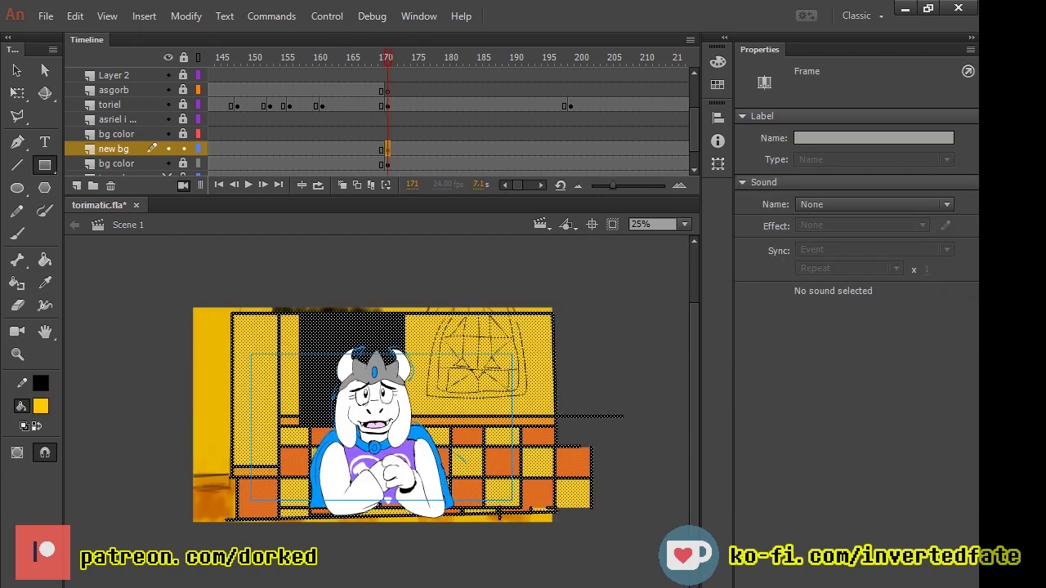
key(q)
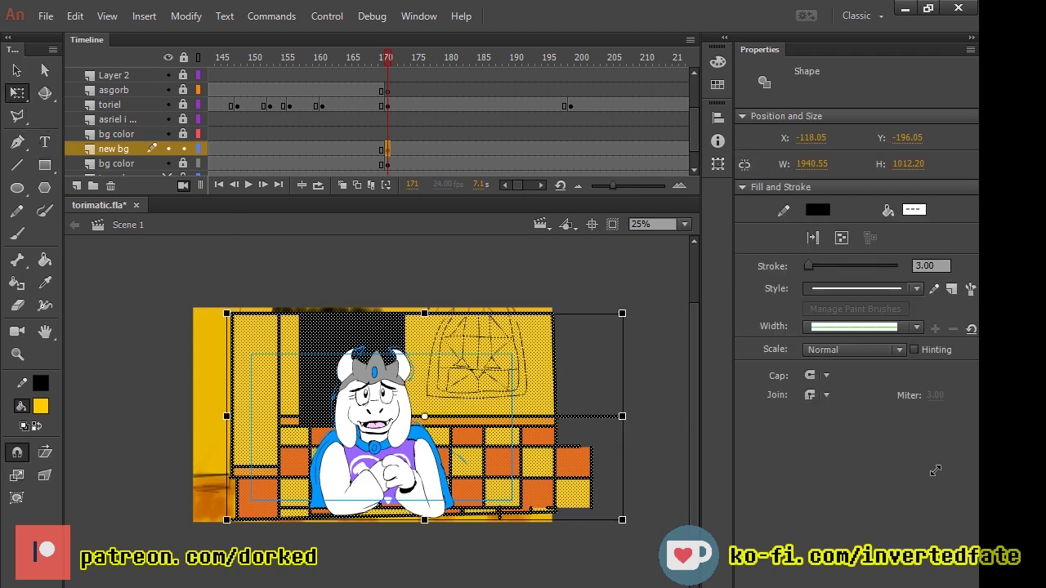
key(ctrl+z)
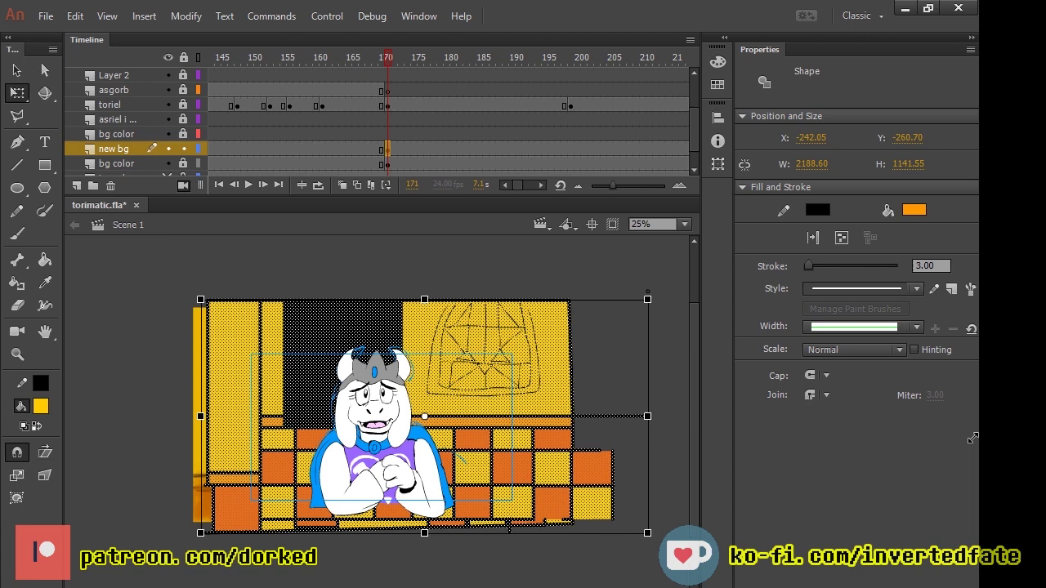
Step: Replace the new bg artwork at frame 120 with the copied doorway background in place, and compare it with the preceding frames
drag(575, 89, 347, 111)
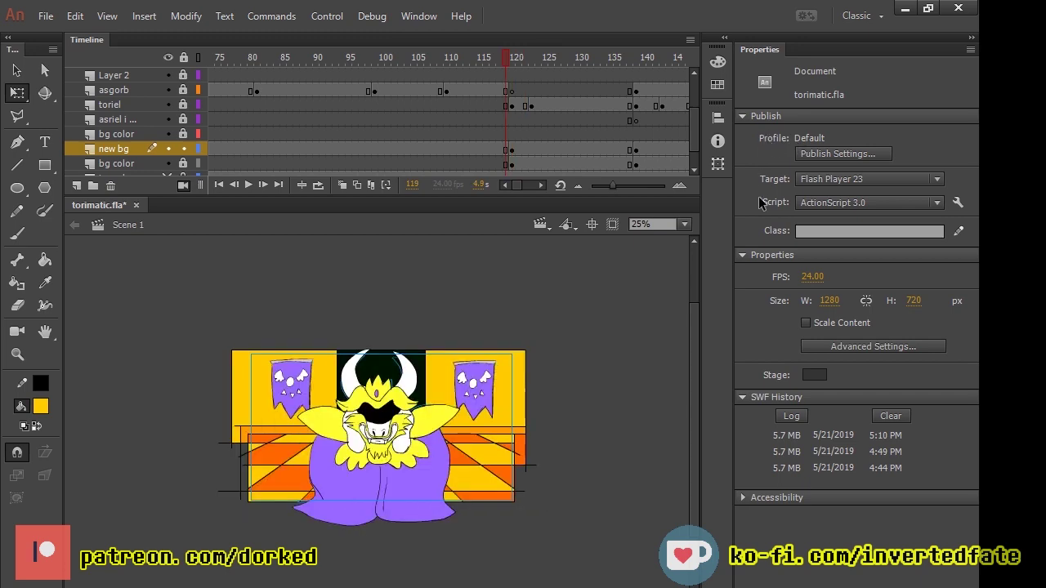
key(.)
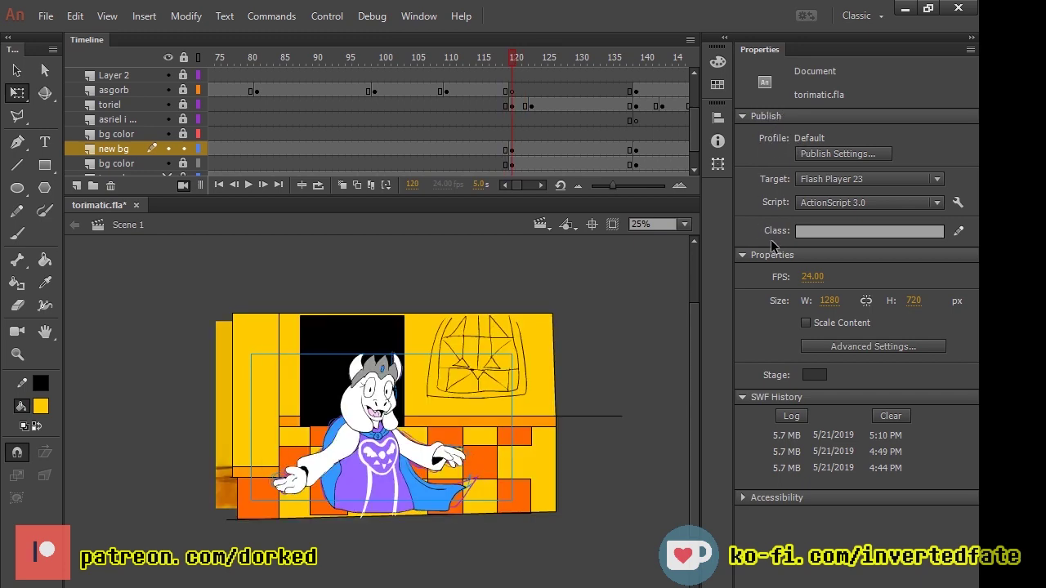
key(ctrl+a)
key(ctrl+z)
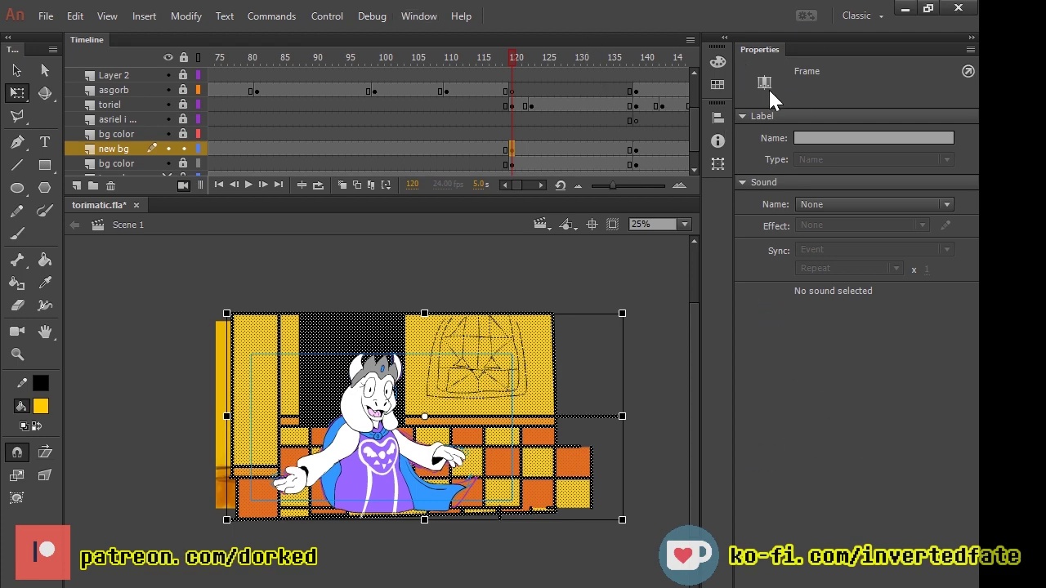
key(comma)
key(comma)
key(comma)
key(period)
key(period)
key(period)
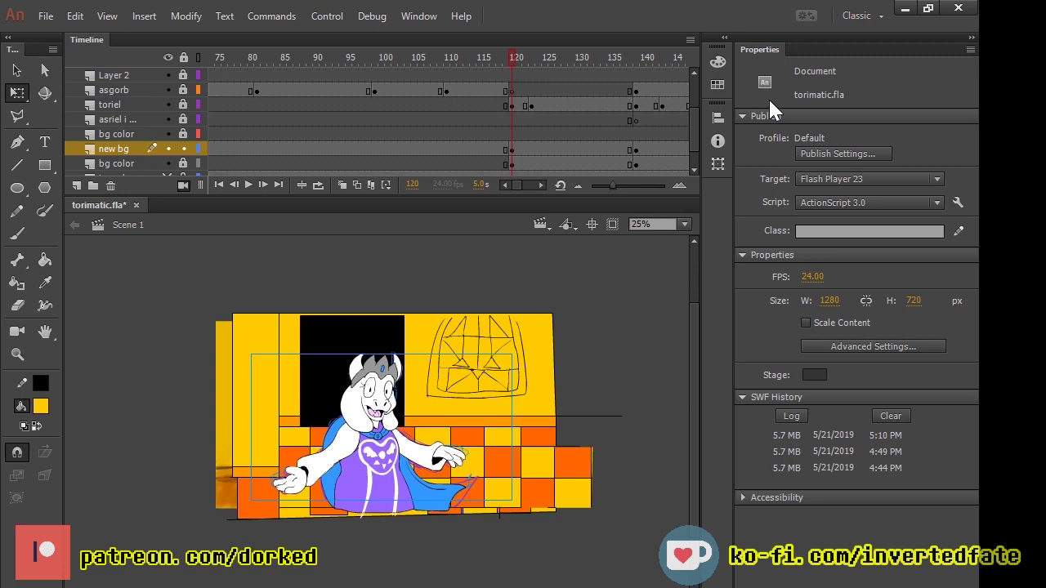
Step: Try replacing the perspective-floor background at frame 60 with the copied doorway background, and undo it
drag(513, 65, 360, 72)
key(period)
key(period)
key(period)
key(comma)
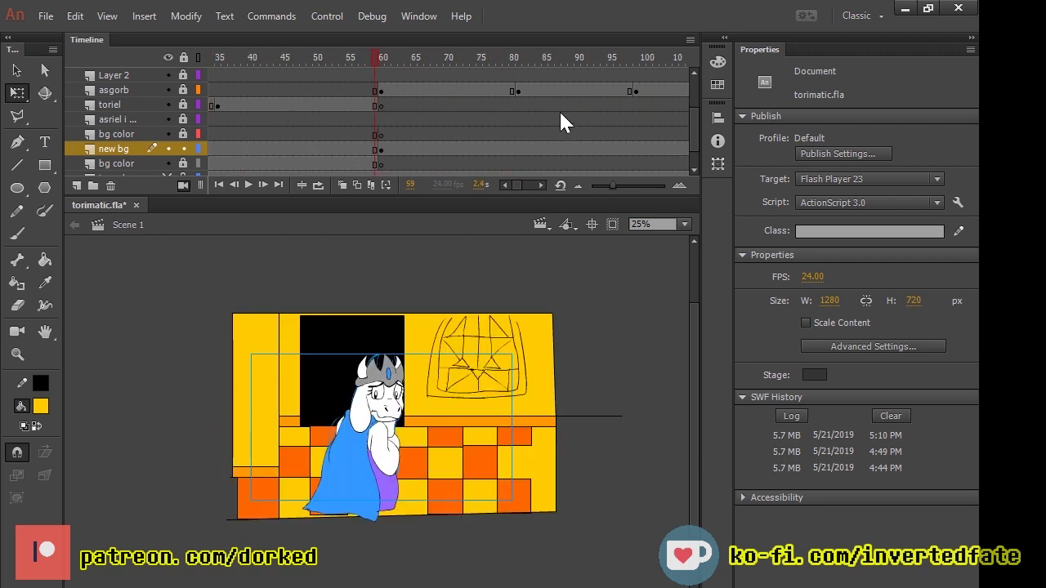
key(period)
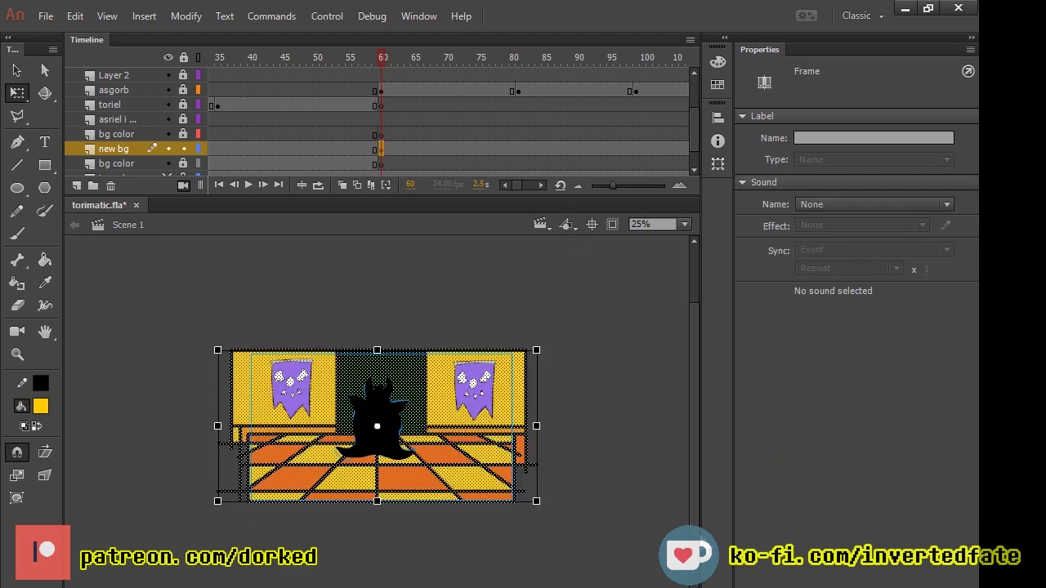
key(ctrl+z)
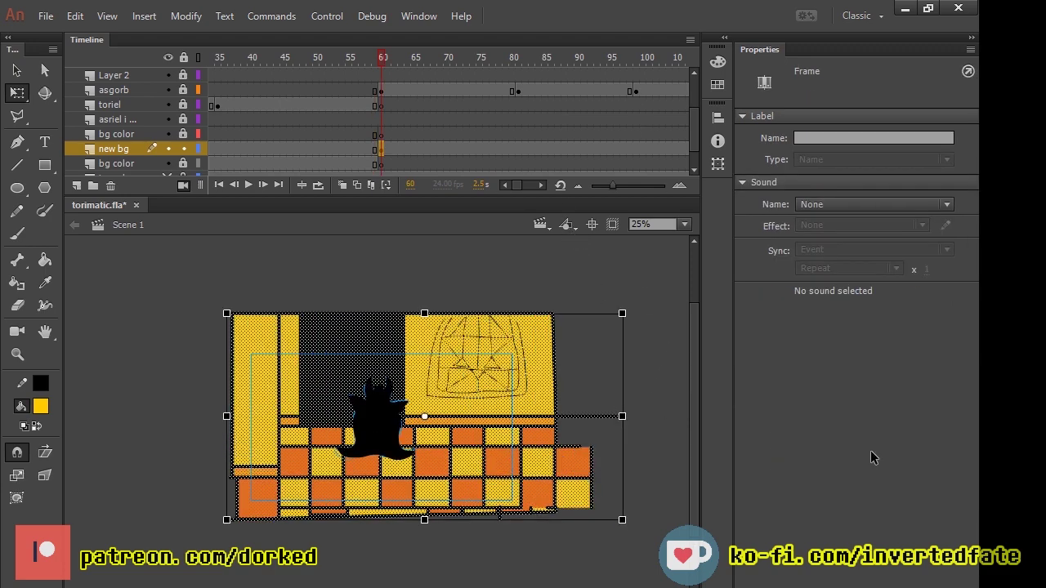
key(ctrl+y)
Step: Replace the new bg artwork at frame 1 with the copied doorway background in place, and deselect it
key(comma)
key(comma)
key(comma)
key(comma)
key(comma)
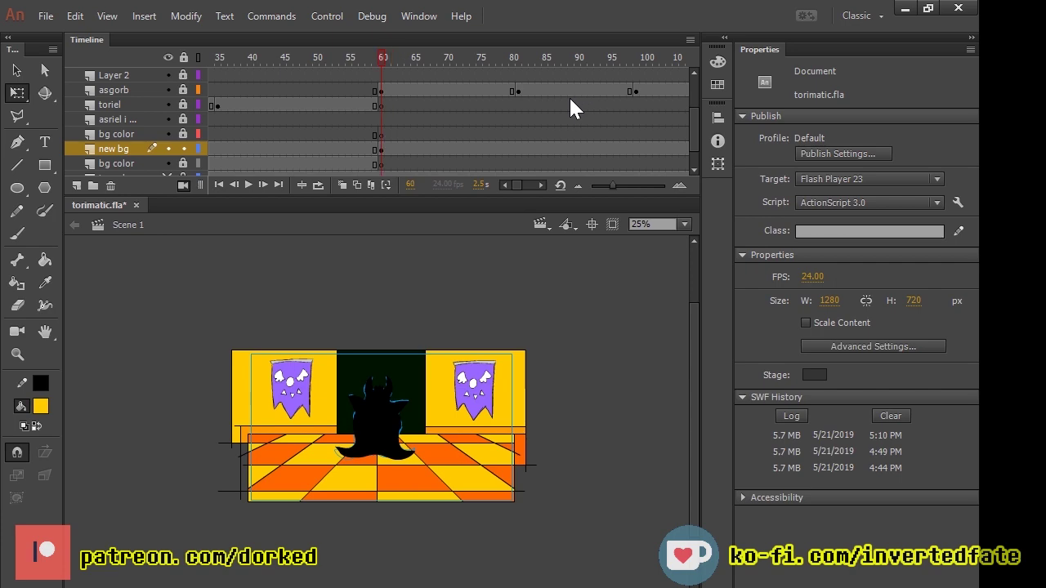
key(comma)
key(comma)
key(comma)
key(comma)
key(comma)
key(comma)
key(comma)
key(comma)
key(comma)
key(comma)
key(comma)
key(comma)
key(comma)
key(comma)
key(comma)
key(comma)
key(comma)
key(comma)
key(comma)
key(comma)
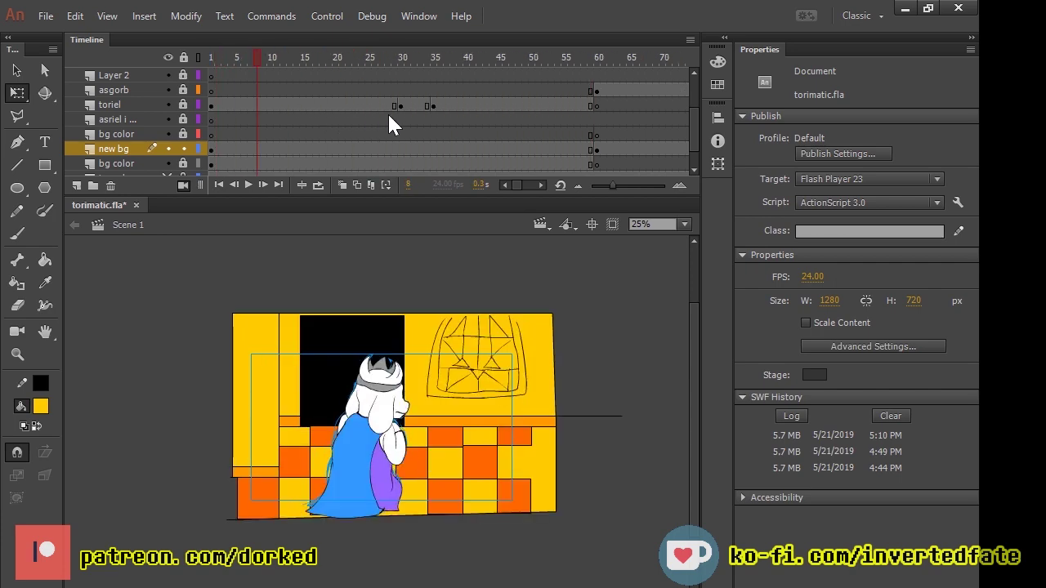
key(Down)
key(Up)
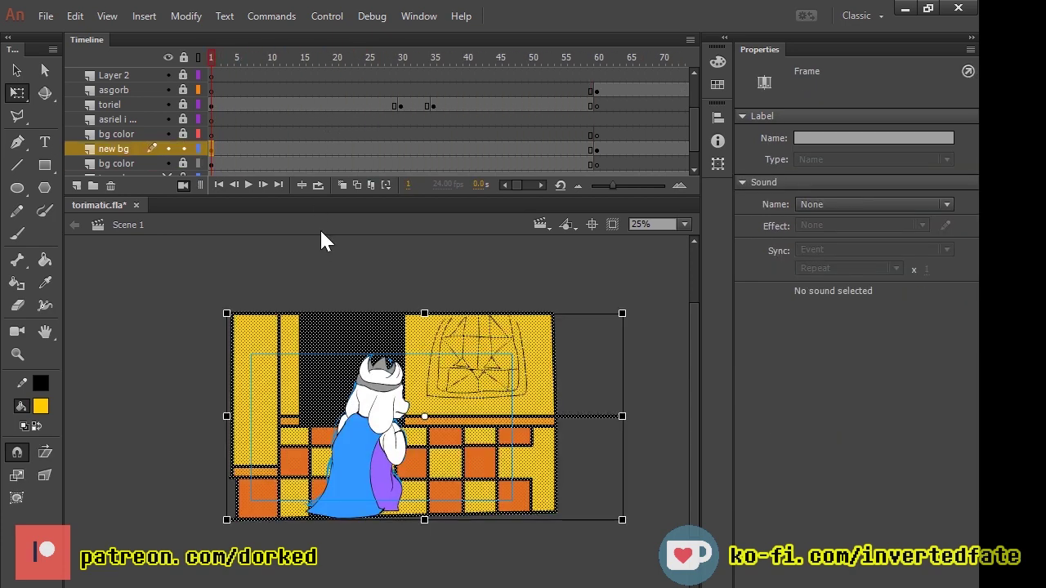
key(ctrl+z)
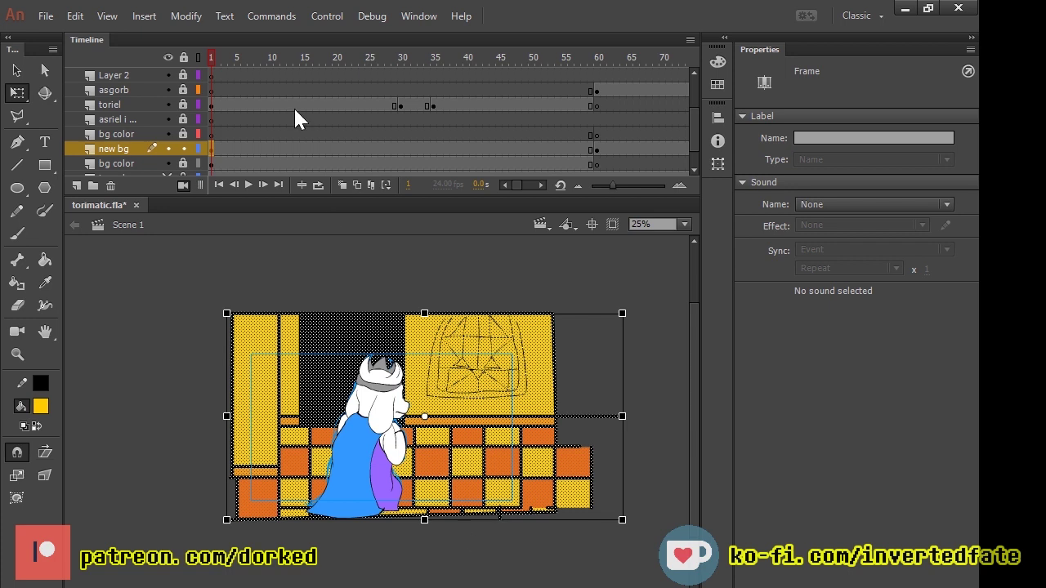
key(ctrl+shift+a)
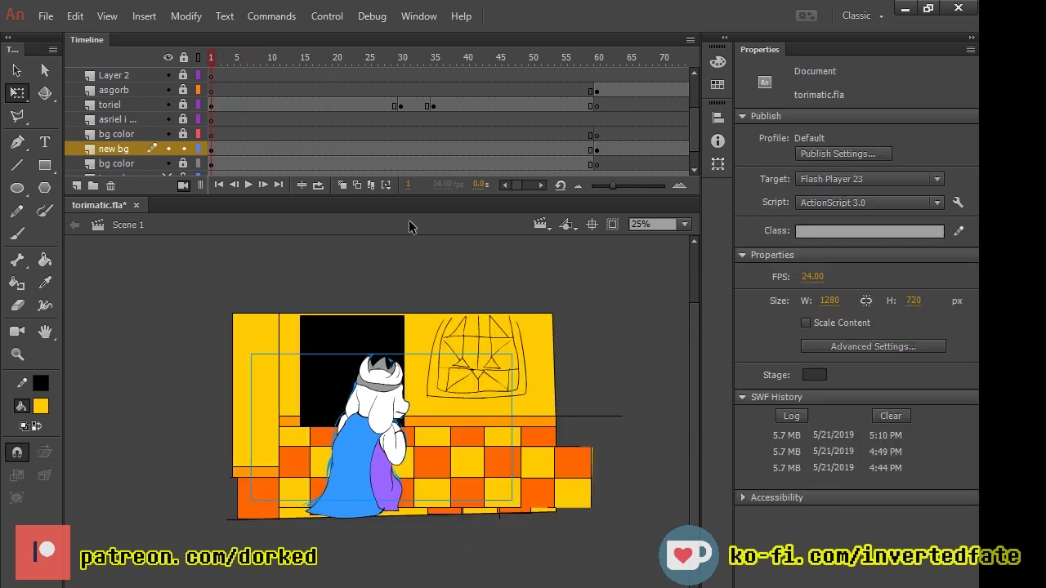
Step: Play the animation from frame 1 to review the backgrounds across the shots
key(Return)
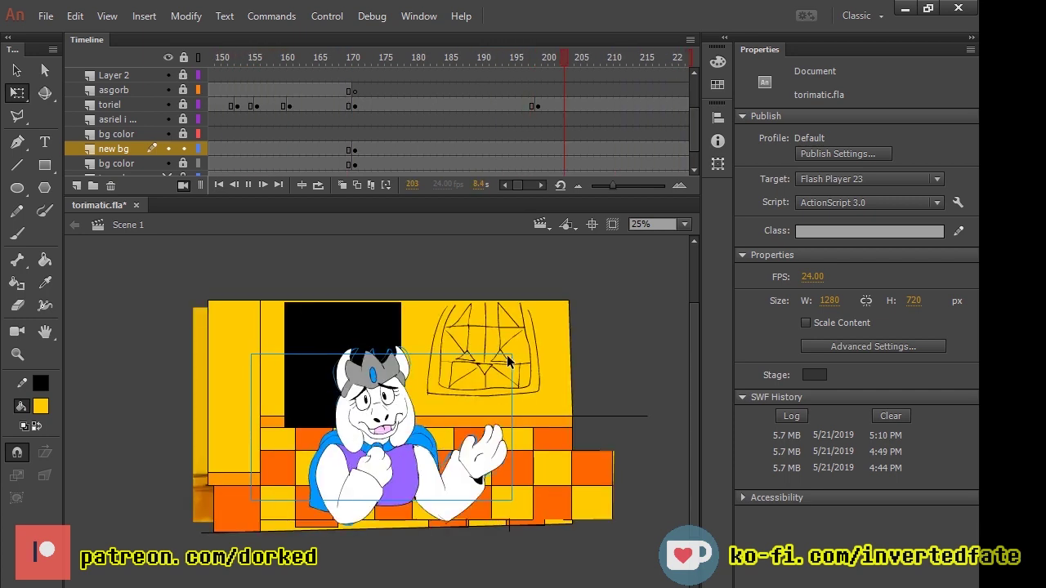
key(Return)
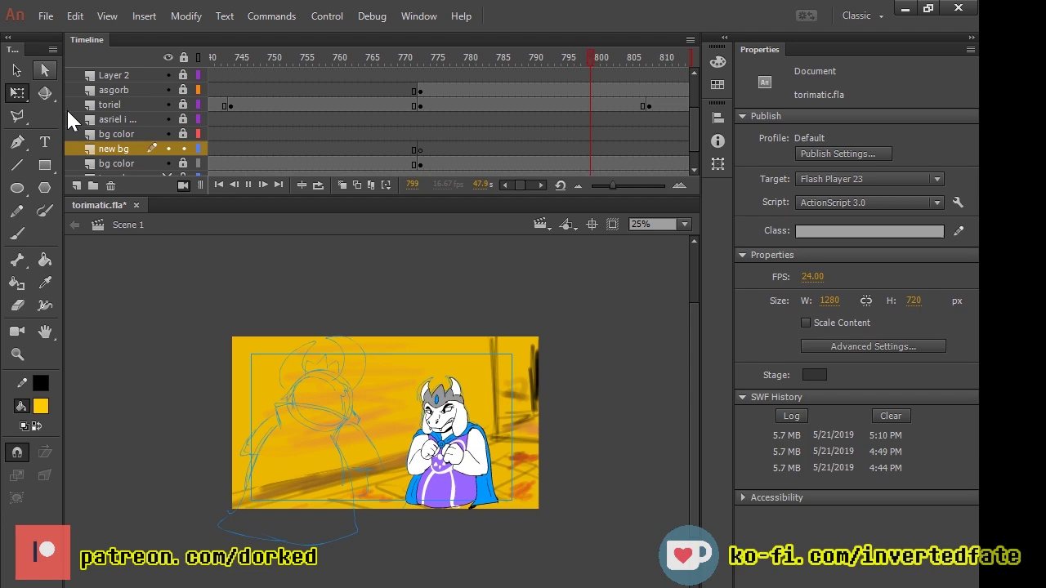
Step: Return to frame 773 and go back frame by frame to frame 751 to examine the backgrounds around the shot change
click(341, 133)
drag(341, 57, 214, 130)
key(Return)
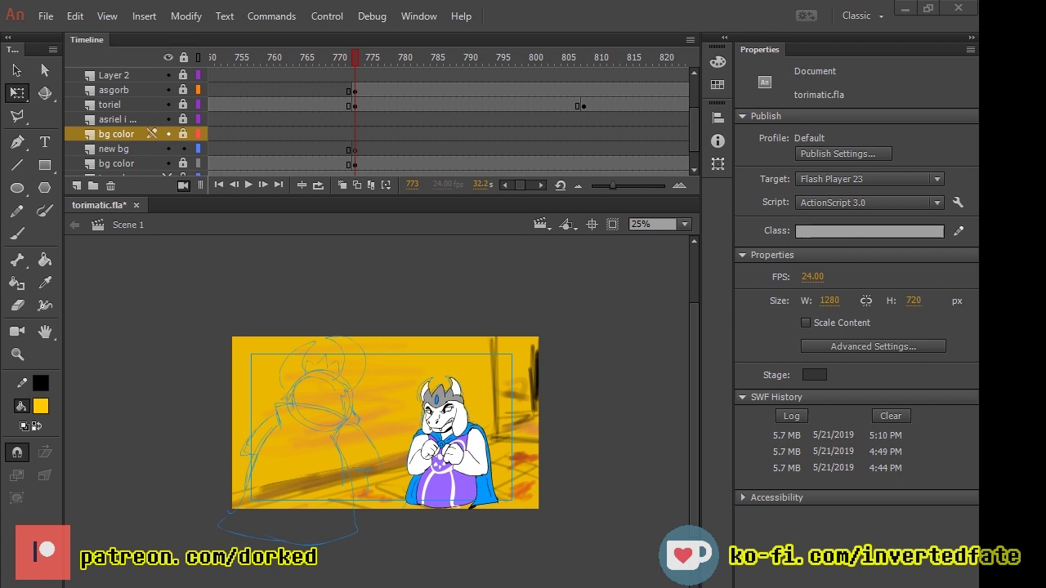
click(799, 7)
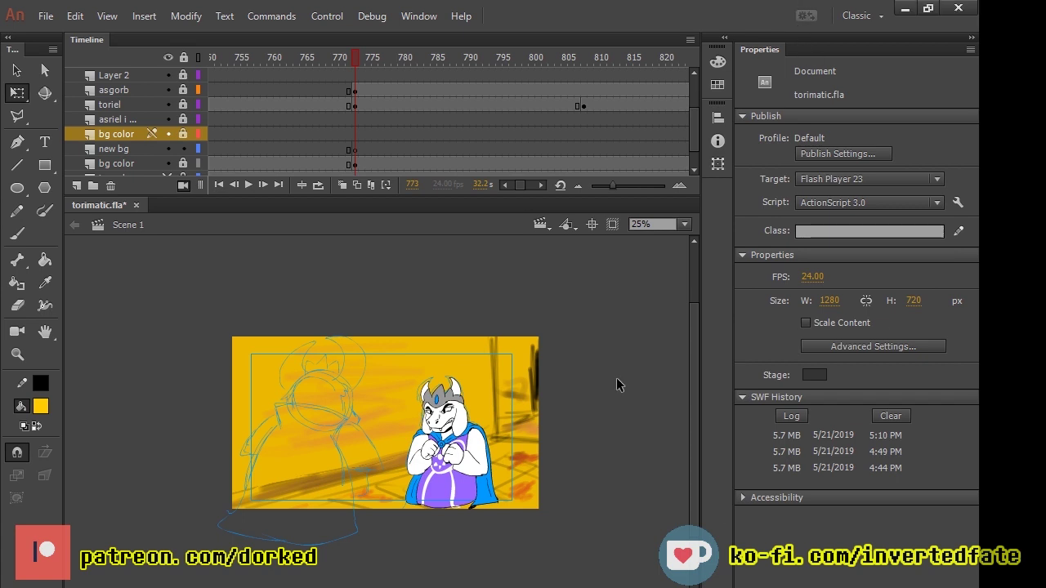
key(comma)
key(comma)
key(comma)
key(comma)
key(comma)
key(comma)
key(comma)
key(comma)
key(comma)
key(comma)
key(comma)
key(comma)
key(comma)
key(comma)
key(comma)
key(comma)
key(comma)
key(comma)
key(comma)
key(comma)
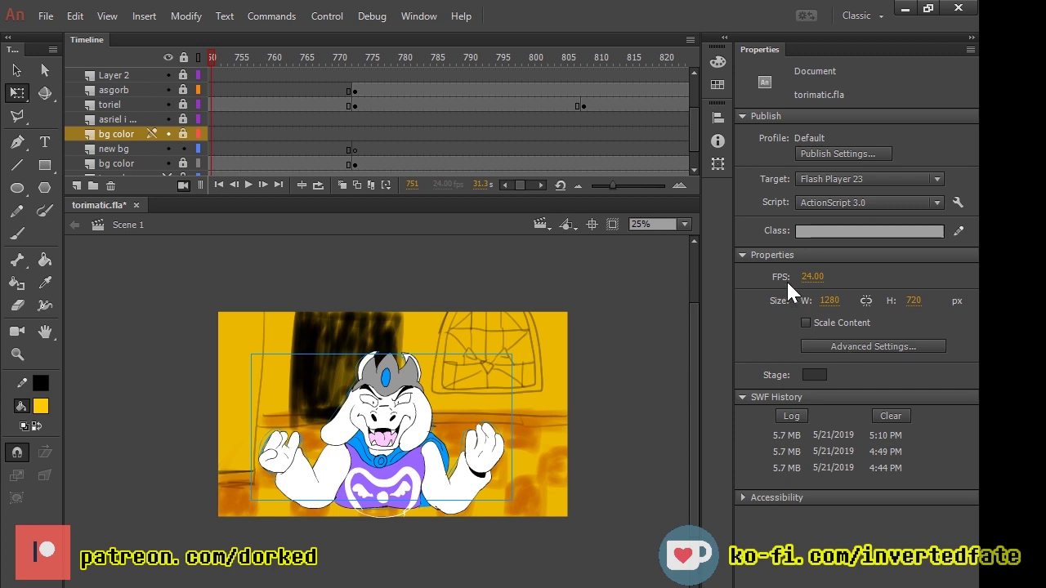
Step: Set the sync of the sound layer's longestsmallshockiguess.mp3 at frame 1 to Stream
key(shift+comma)
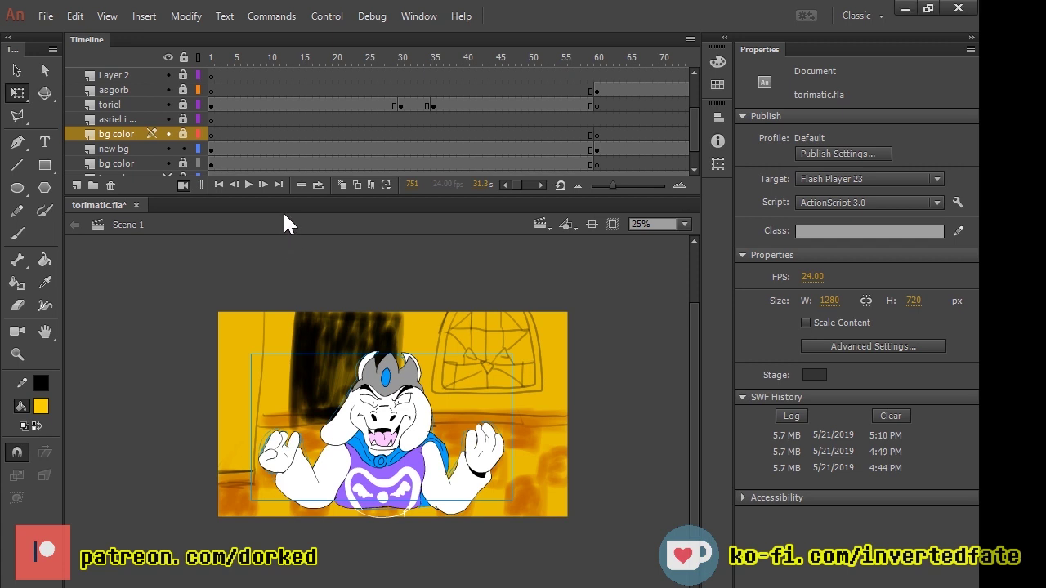
scroll(218, 198, down, 1)
key(shift+comma)
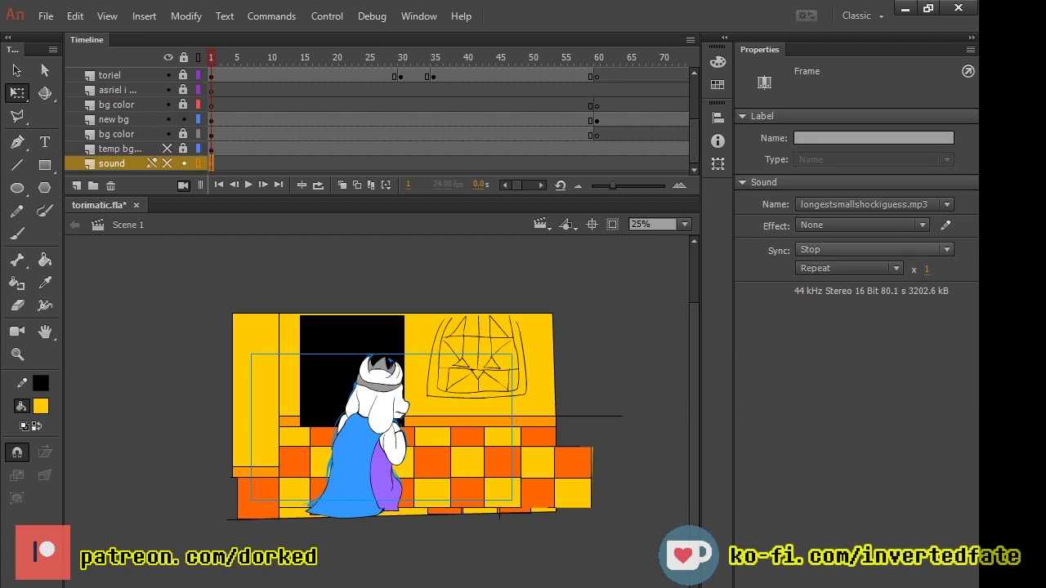
key(Down)
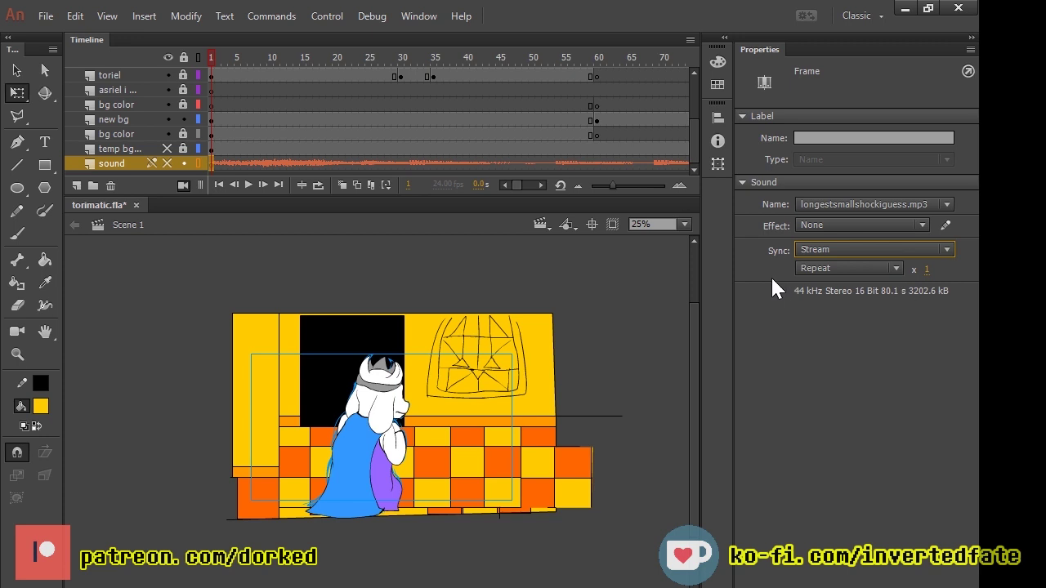
Step: Play the animation with its sound from frame 1, restart it once, and review the shots at 50% zoom
click(372, 289)
key(Return)
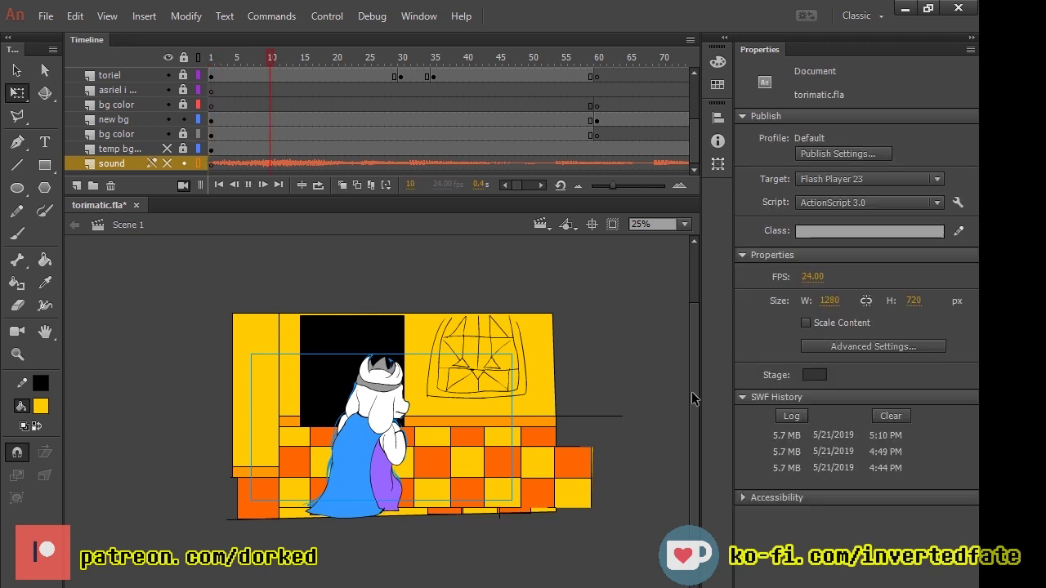
key(Return)
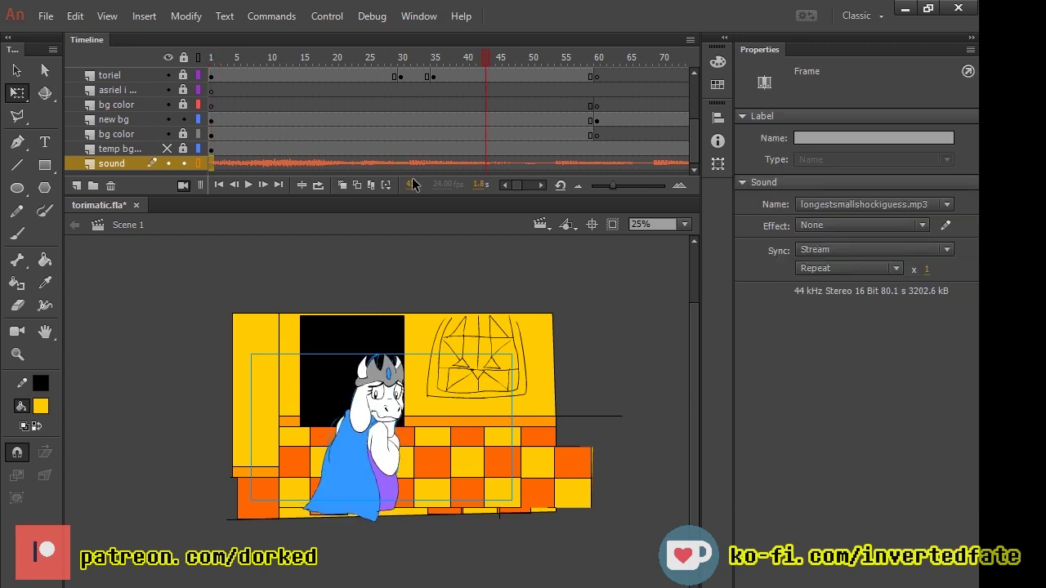
drag(485, 58, 103, 110)
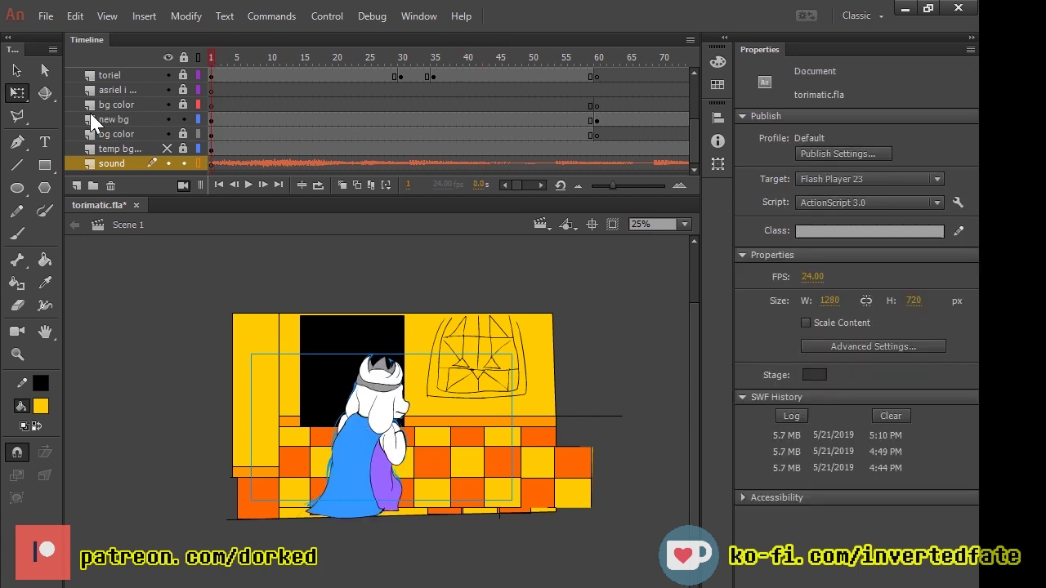
key(Return)
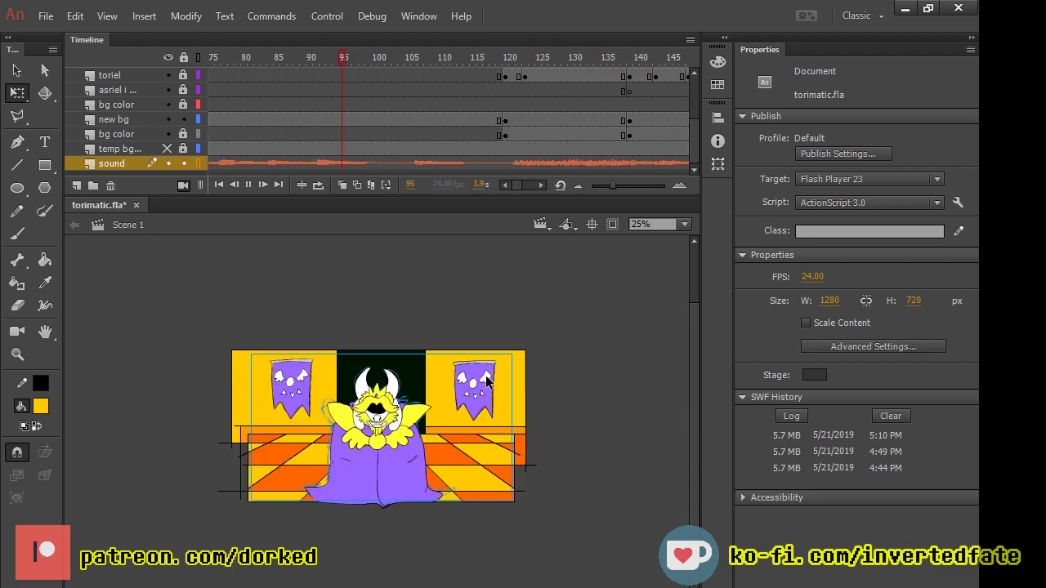
key(ctrl+equal)
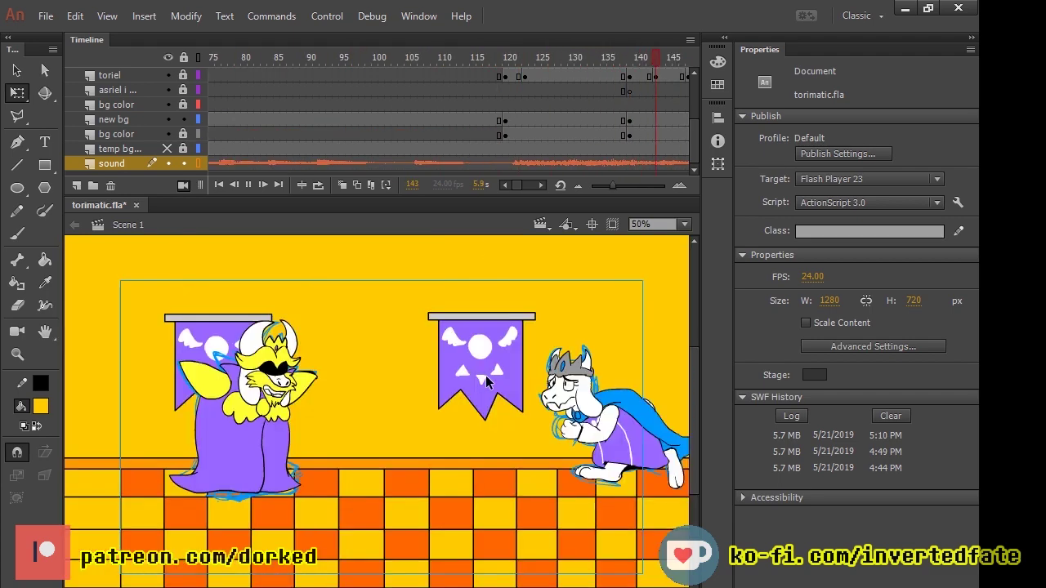